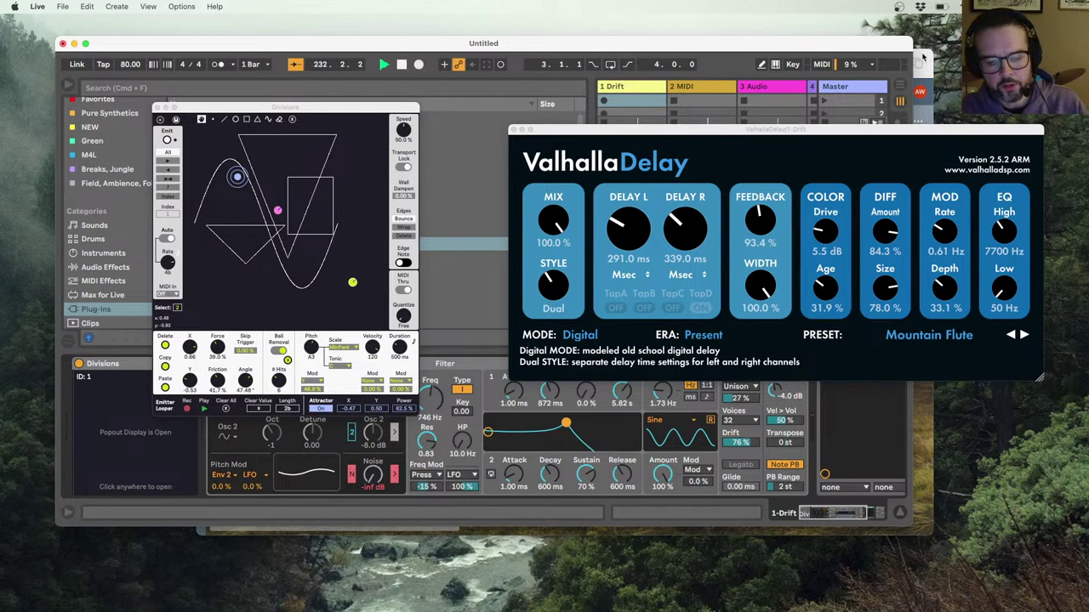
Step: Switch to Safari's Automatic Music Machine board, enlarge its window until the Release list shows, and place it below the Ableton Live transport
{"action": "left_click", "coordinate": [922, 57]}
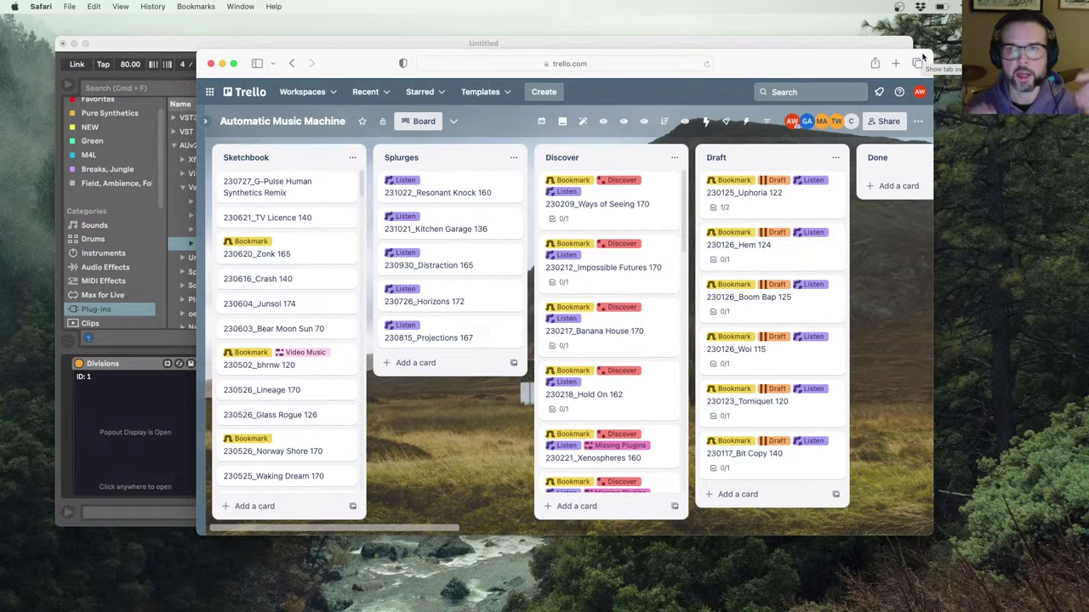
{"action": "left_click", "coordinate": [677, 43]}
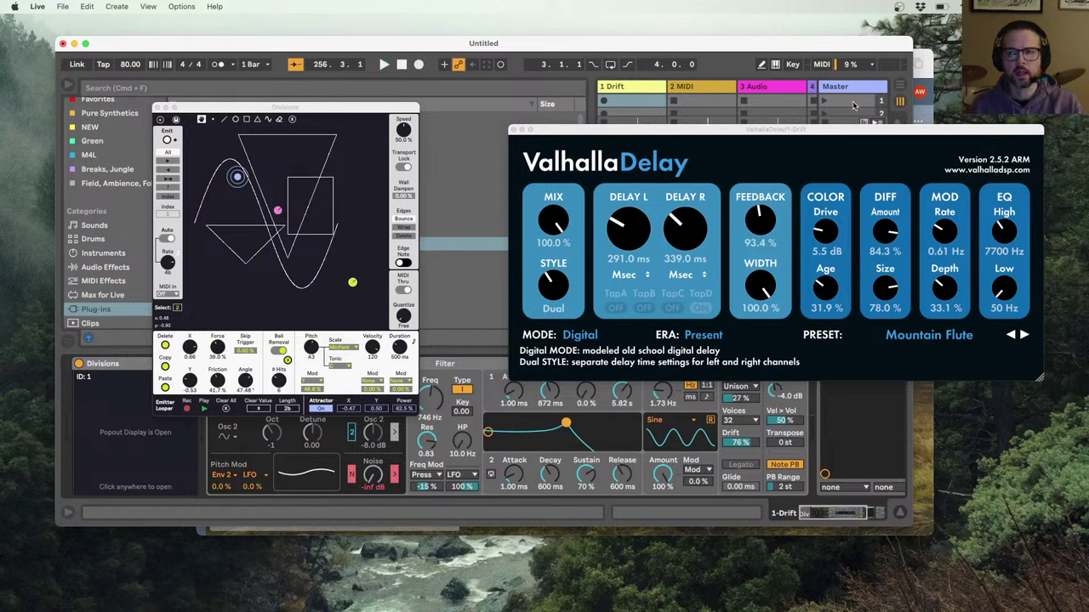
{"action": "key", "text": "super+Tab"}
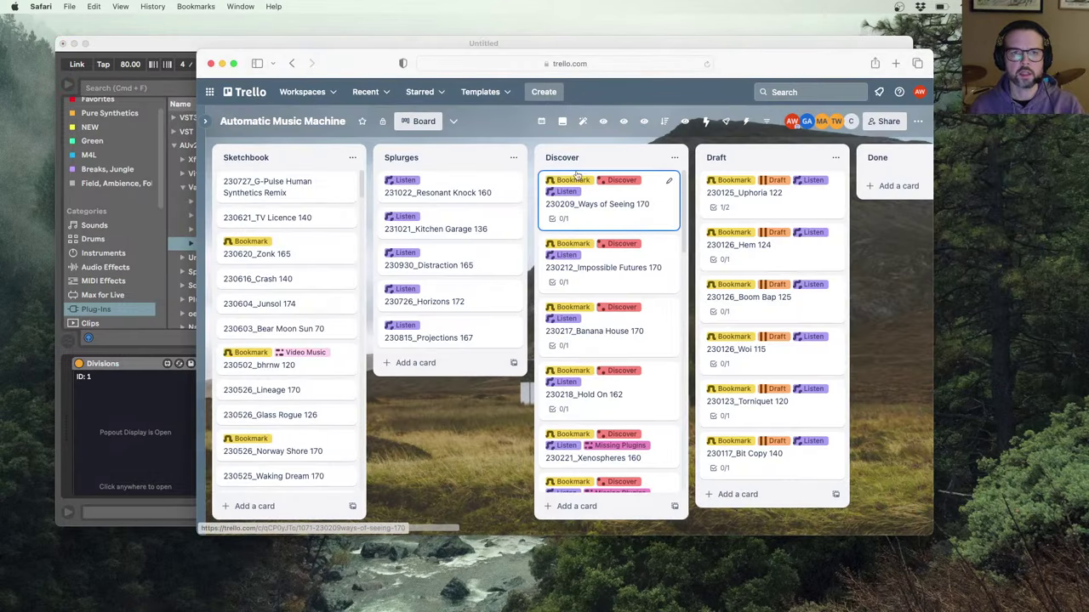
{"action": "left_click_drag", "start_coordinate": [372, 71], "coordinate": [338, 70]}
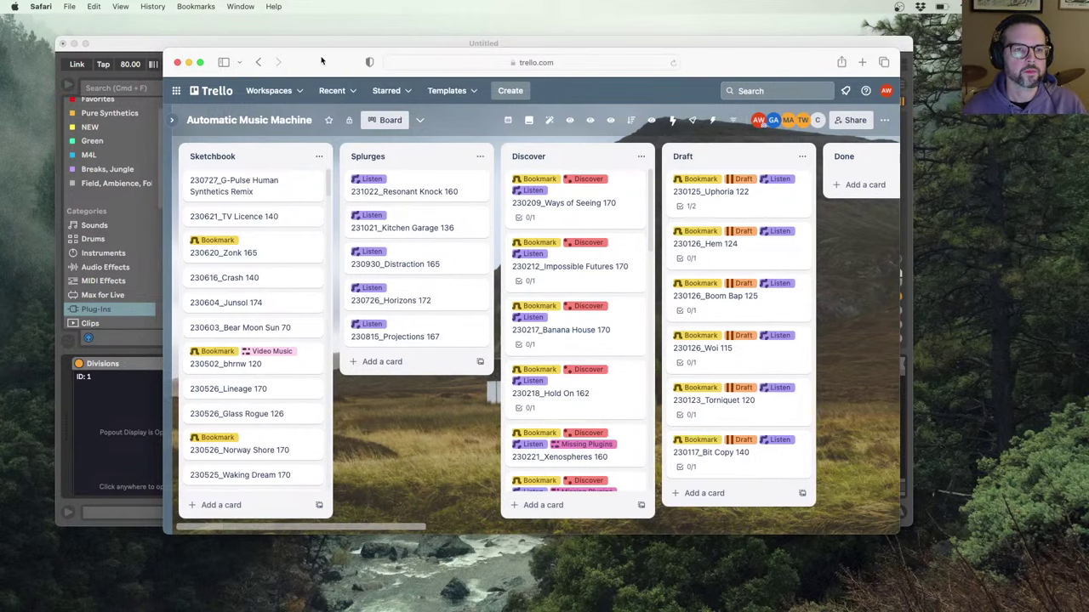
{"action": "left_click_drag", "start_coordinate": [321, 60], "coordinate": [202, 42]}
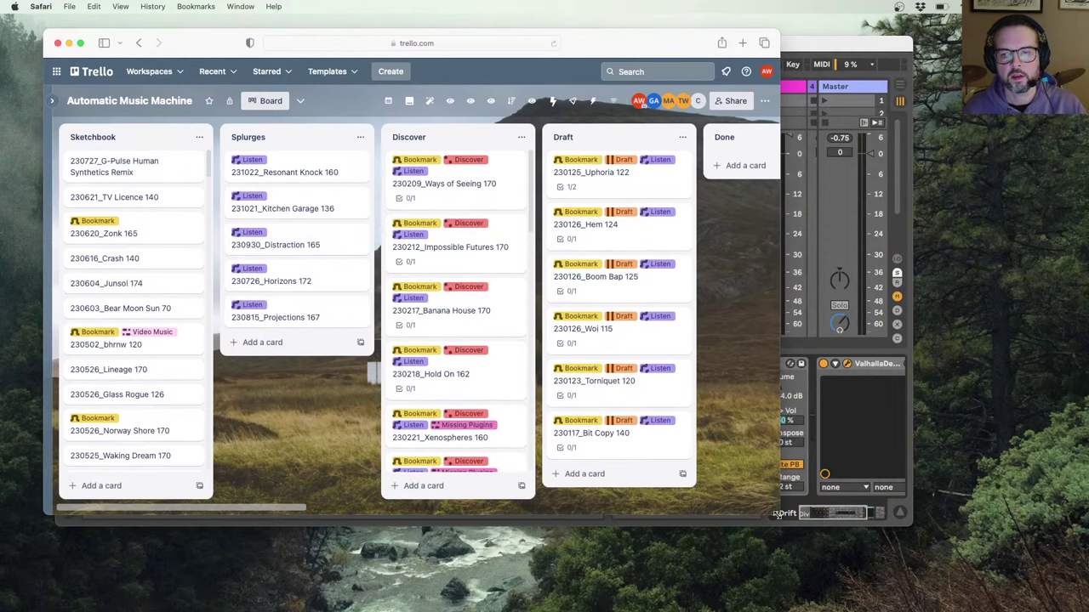
{"action": "mouse_move", "coordinate": [777, 515]}
{"action": "left_mouse_down"}
{"action": "mouse_move", "coordinate": [929, 527]}
{"action": "mouse_move", "coordinate": [984, 539]}
{"action": "mouse_move", "coordinate": [984, 549]}
{"action": "left_mouse_up"}
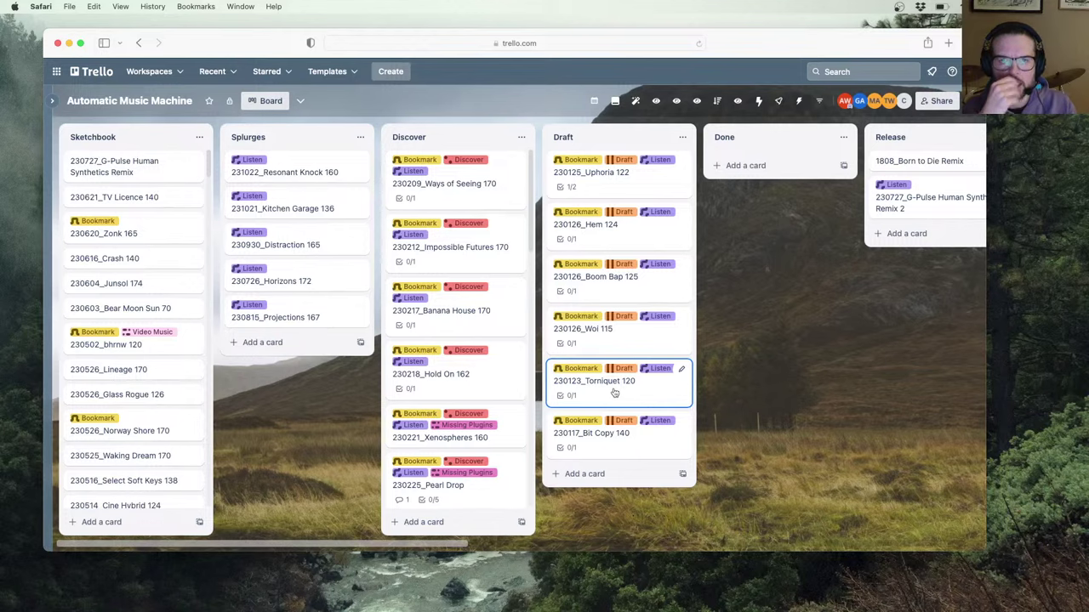
{"action": "left_click_drag", "start_coordinate": [198, 39], "coordinate": [203, 103]}
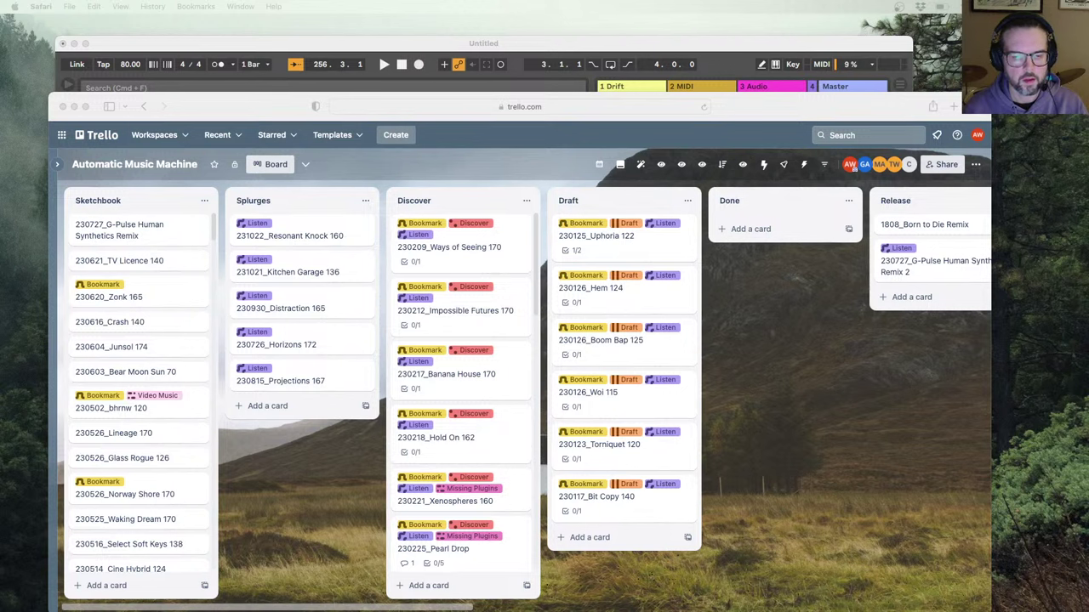
Step: Bring up the 2. Discover folder in Finder and browse to the MP3 files in its Discover subfolder
{"action": "left_click_drag", "start_coordinate": [413, 610], "coordinate": [297, 135]}
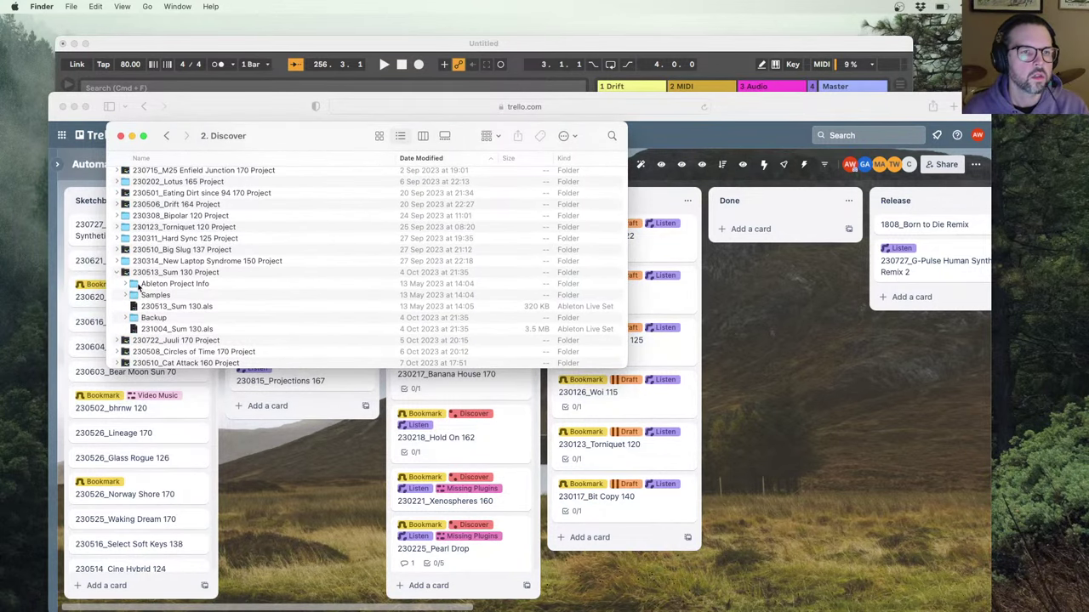
{"action": "scroll", "coordinate": [141, 280], "scroll_direction": "down", "scroll_amount": 15}
{"action": "scroll", "coordinate": [139, 275], "scroll_direction": "up", "scroll_amount": 5}
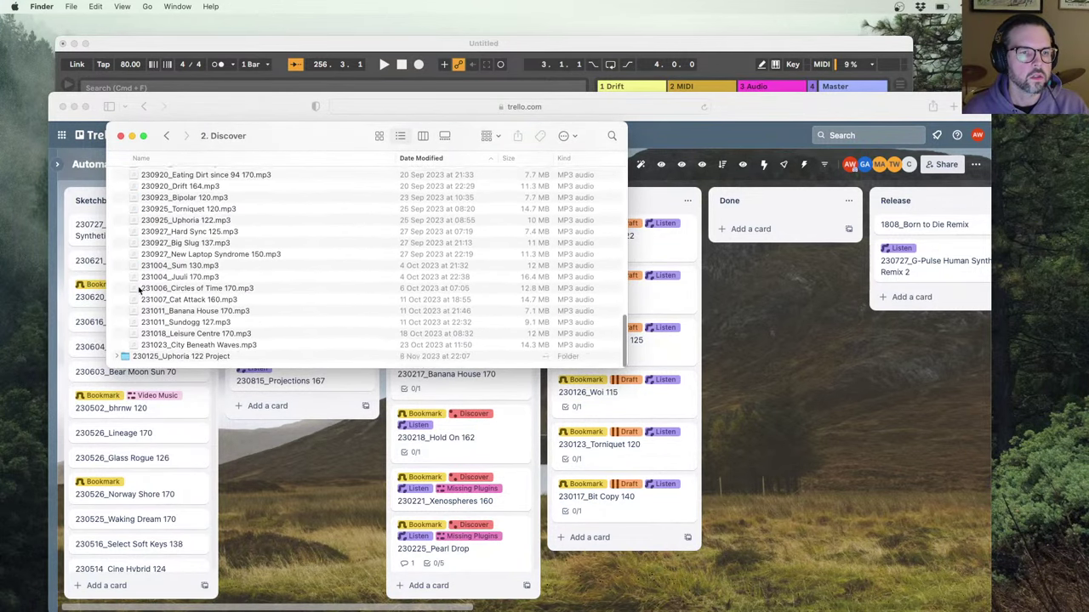
{"action": "scroll", "coordinate": [128, 330], "scroll_direction": "up", "scroll_amount": 3}
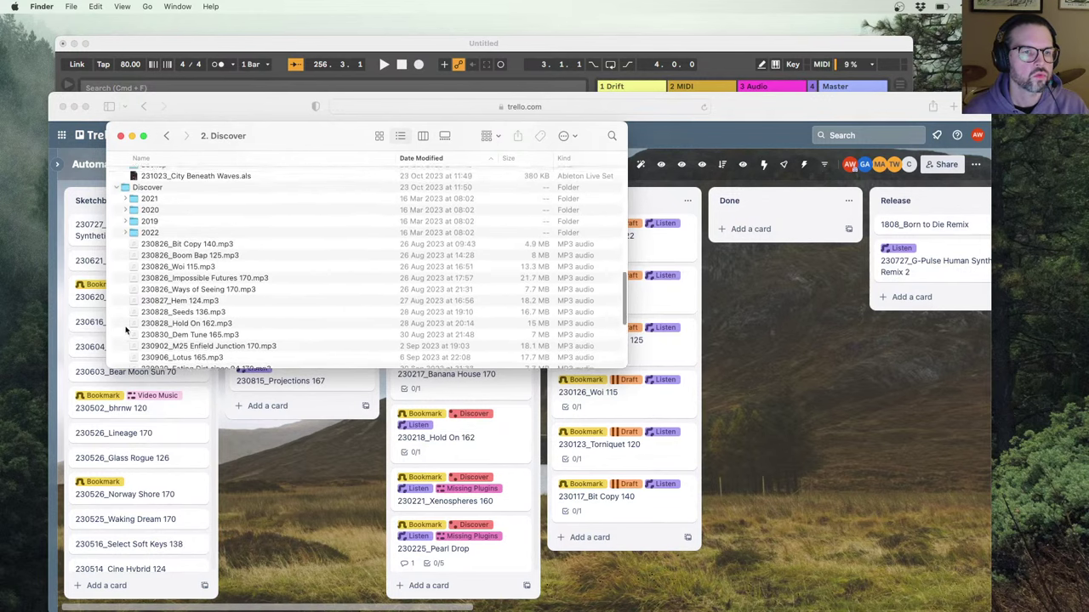
{"action": "scroll", "coordinate": [153, 333], "scroll_direction": "down", "scroll_amount": 5}
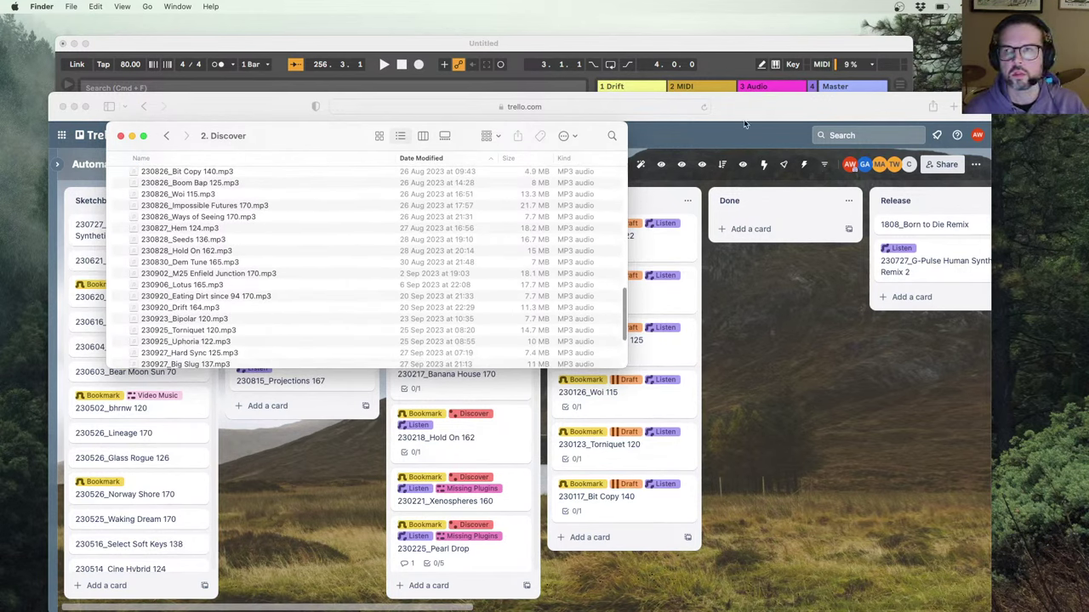
Step: Open the Mac's sound output choices and select the output device for playback
{"action": "left_click", "coordinate": [994, 6]}
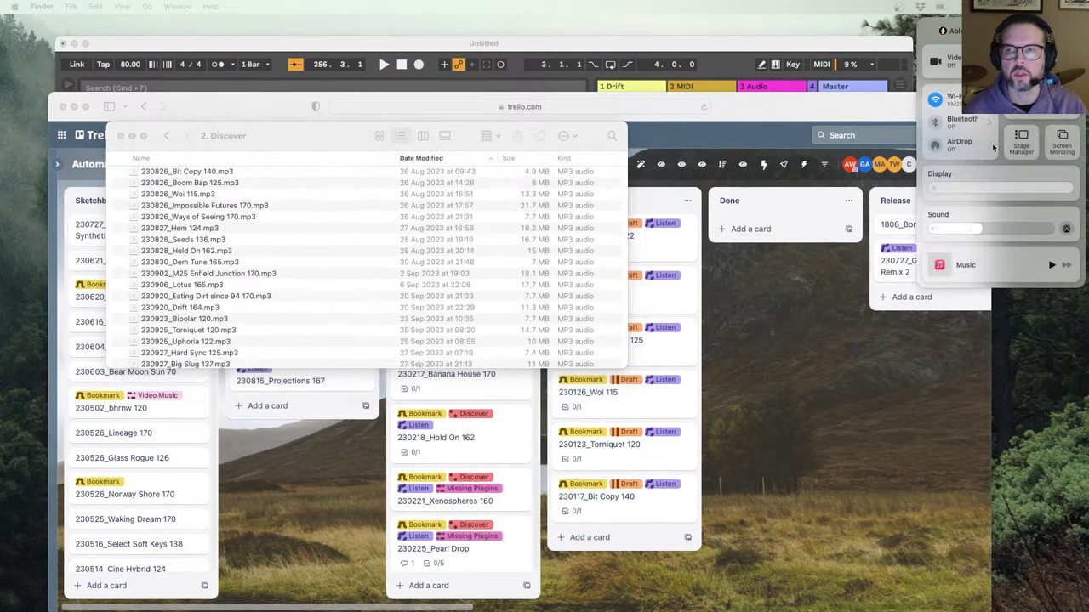
{"action": "left_click", "coordinate": [1070, 214]}
{"action": "left_click", "coordinate": [966, 157]}
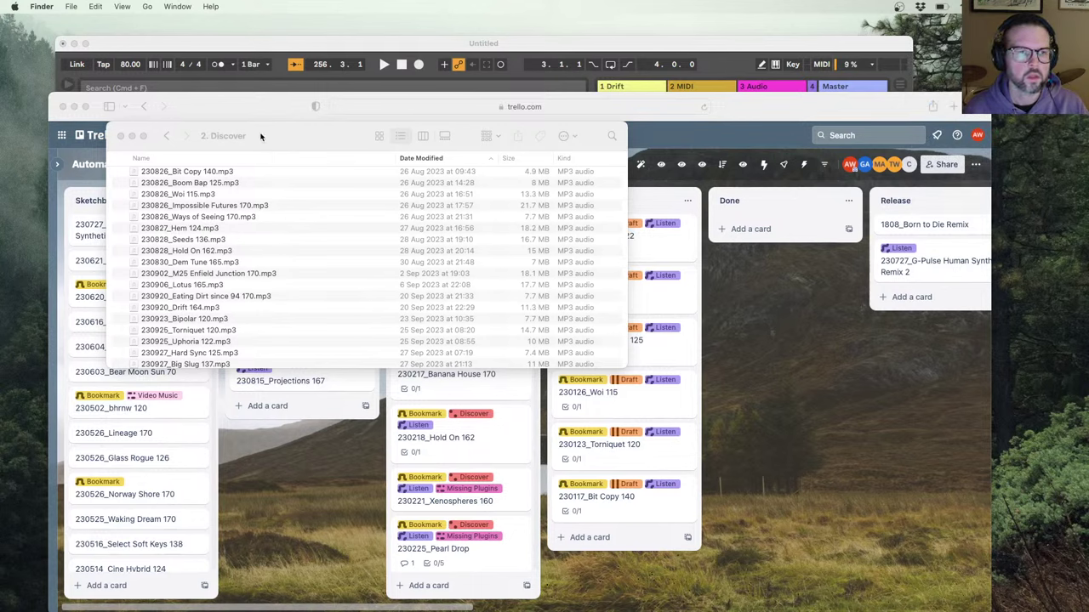
Step: Move the 2. Discover folder window higher to uncover more of the Trello board lists
{"action": "mouse_move", "coordinate": [275, 137]}
{"action": "left_mouse_down"}
{"action": "mouse_move", "coordinate": [297, 106]}
{"action": "mouse_move", "coordinate": [297, 123]}
{"action": "mouse_move", "coordinate": [287, 119]}
{"action": "left_mouse_up"}
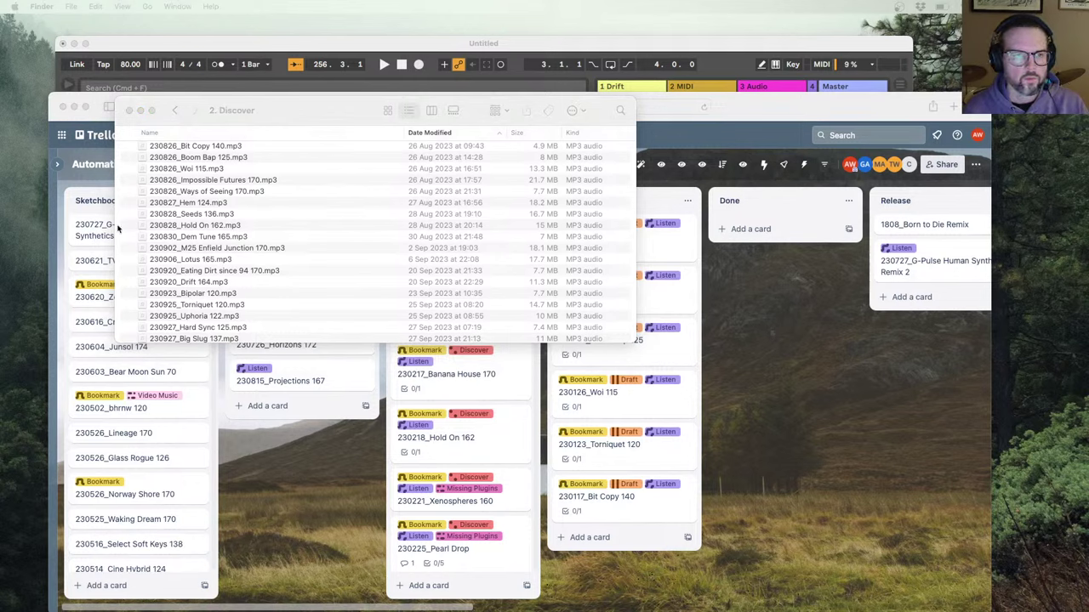
{"action": "left_click", "coordinate": [293, 111]}
{"action": "left_click_drag", "start_coordinate": [293, 112], "coordinate": [272, 77]}
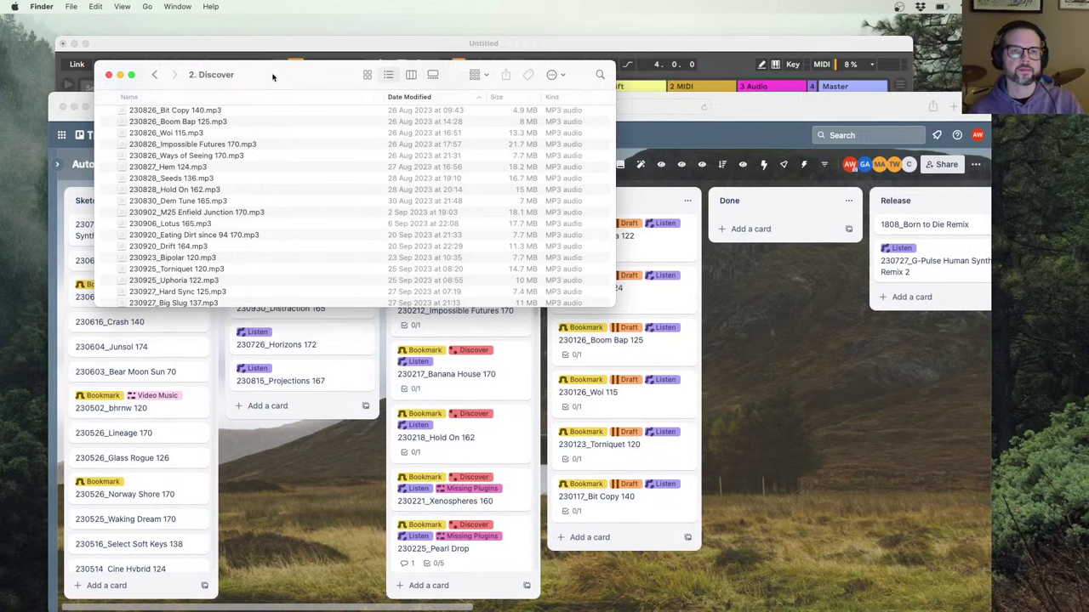
{"action": "left_click_drag", "start_coordinate": [272, 77], "coordinate": [265, 52]}
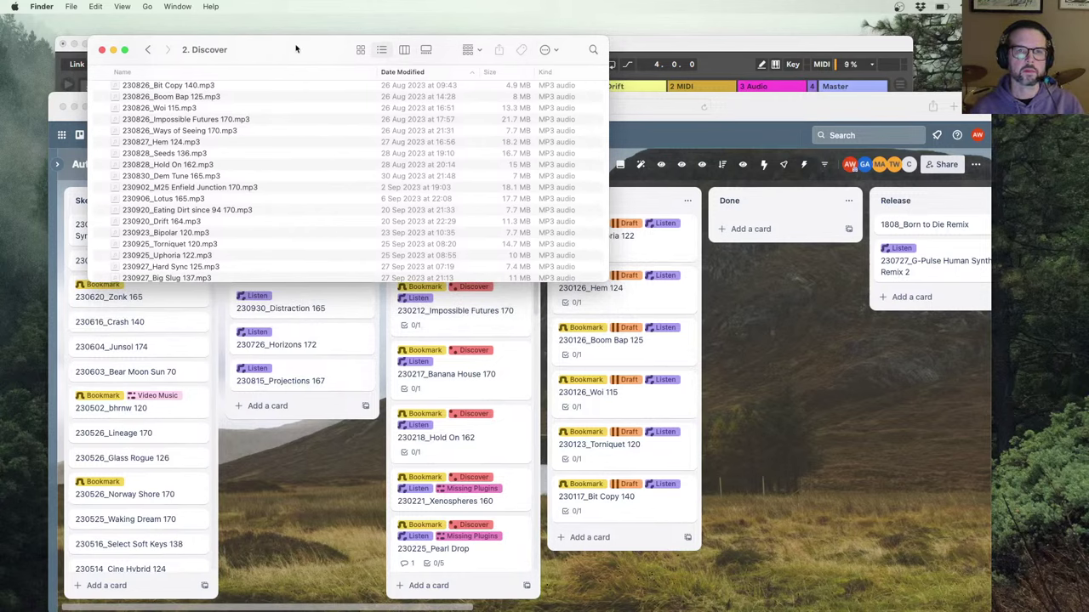
{"action": "left_click_drag", "start_coordinate": [298, 49], "coordinate": [291, 59]}
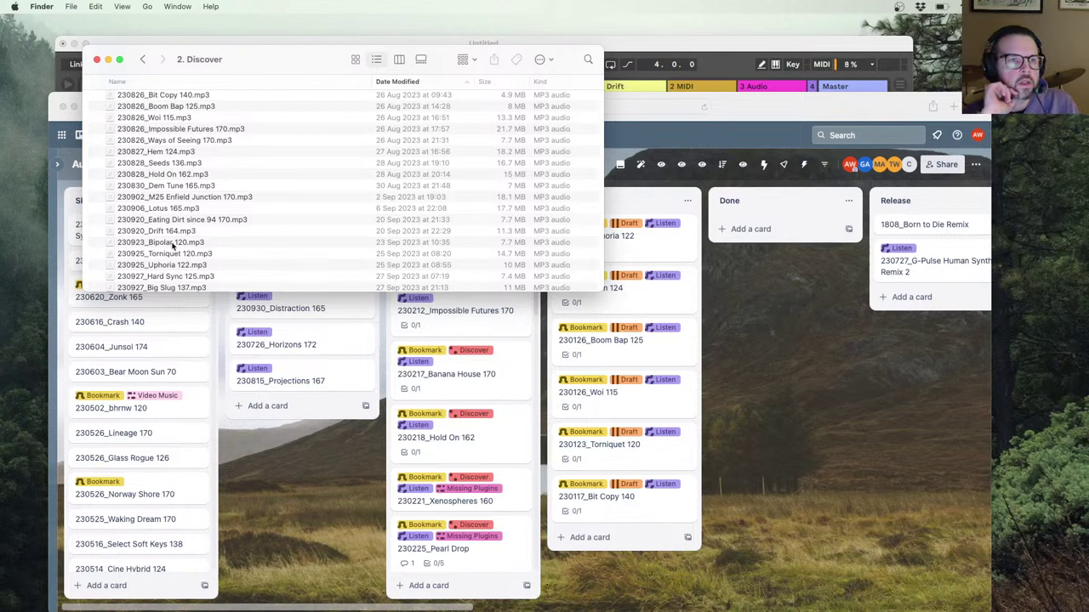
Step: Preview 230925_Torniquet 120.mp3 to listen to the track, and move the preview window over the Finder file list
{"action": "scroll", "coordinate": [181, 195], "scroll_direction": "down", "scroll_amount": 2}
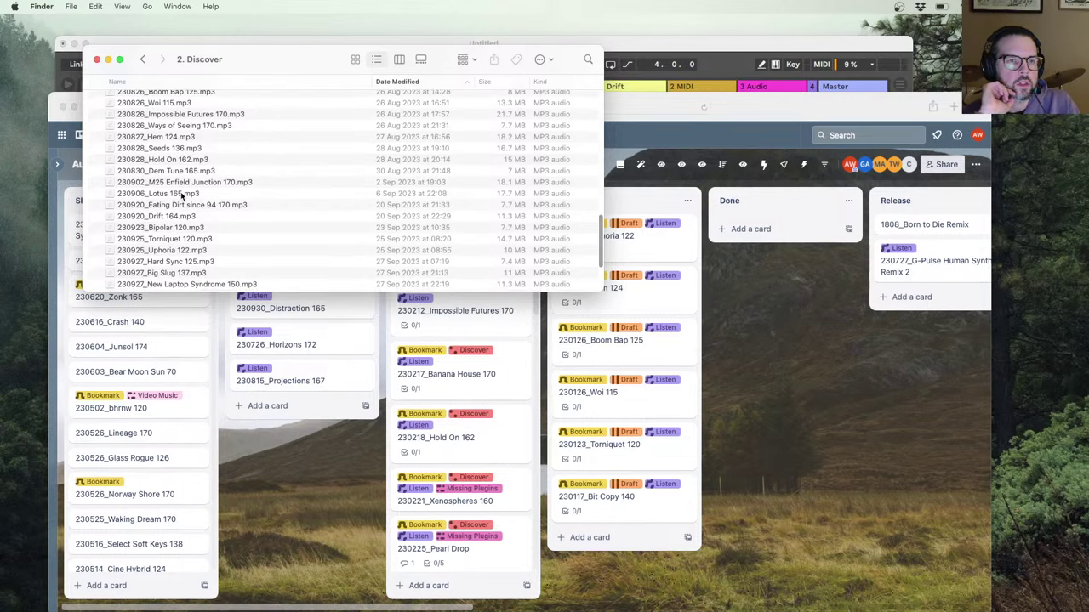
{"action": "scroll", "coordinate": [182, 195], "scroll_direction": "down", "scroll_amount": 1}
{"action": "left_click", "coordinate": [167, 231]}
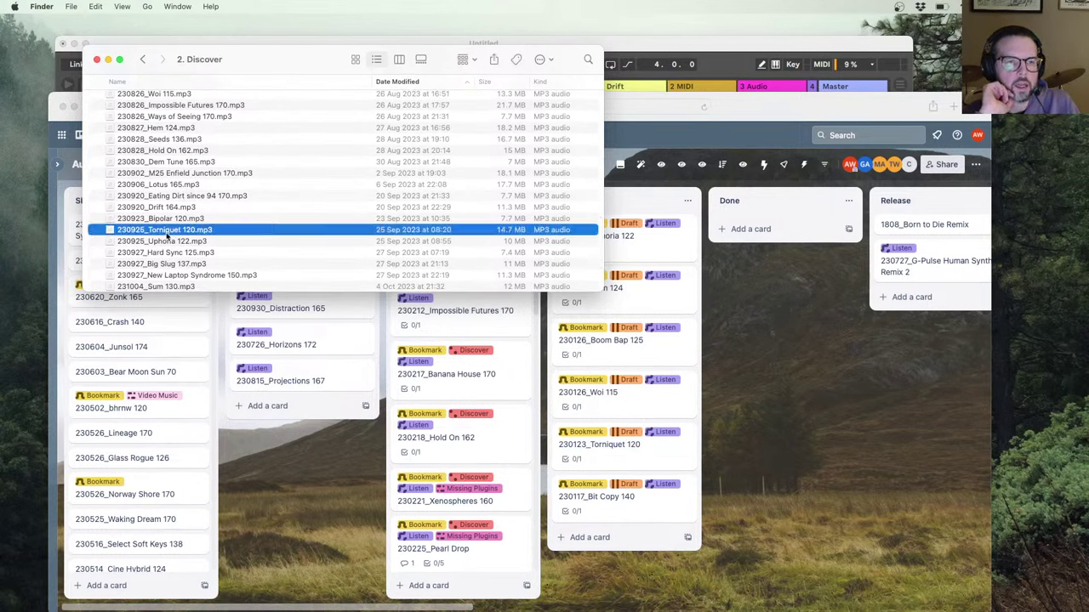
{"action": "key", "text": "space"}
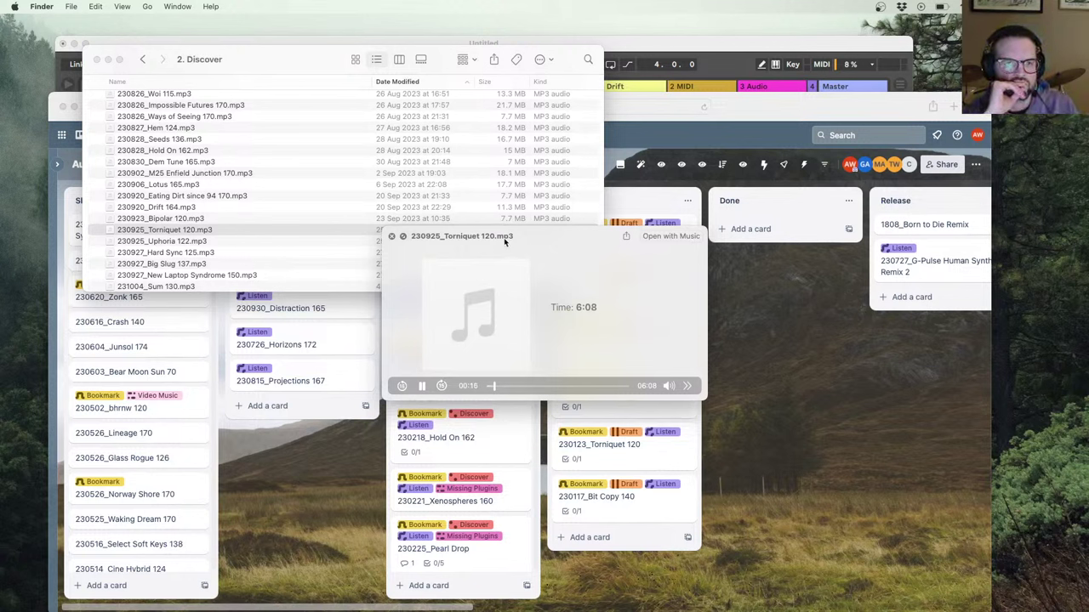
{"action": "left_click_drag", "start_coordinate": [502, 238], "coordinate": [371, 174]}
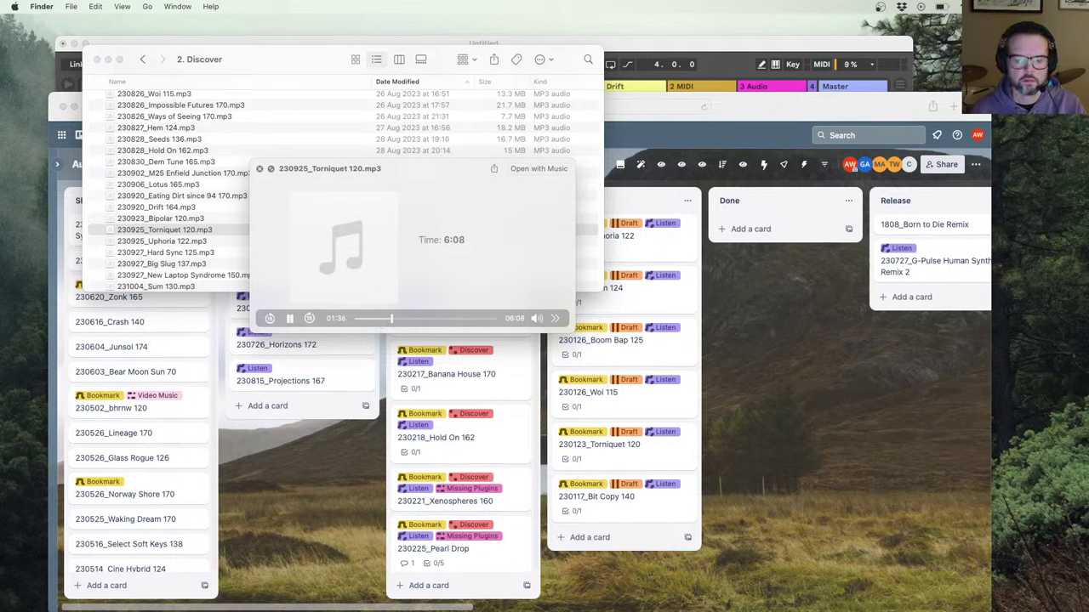
Step: Switch to Notes, delete everything below the title of the Tracks note, and move the Notes window over the board
{"action": "key", "text": "super+Tab"}
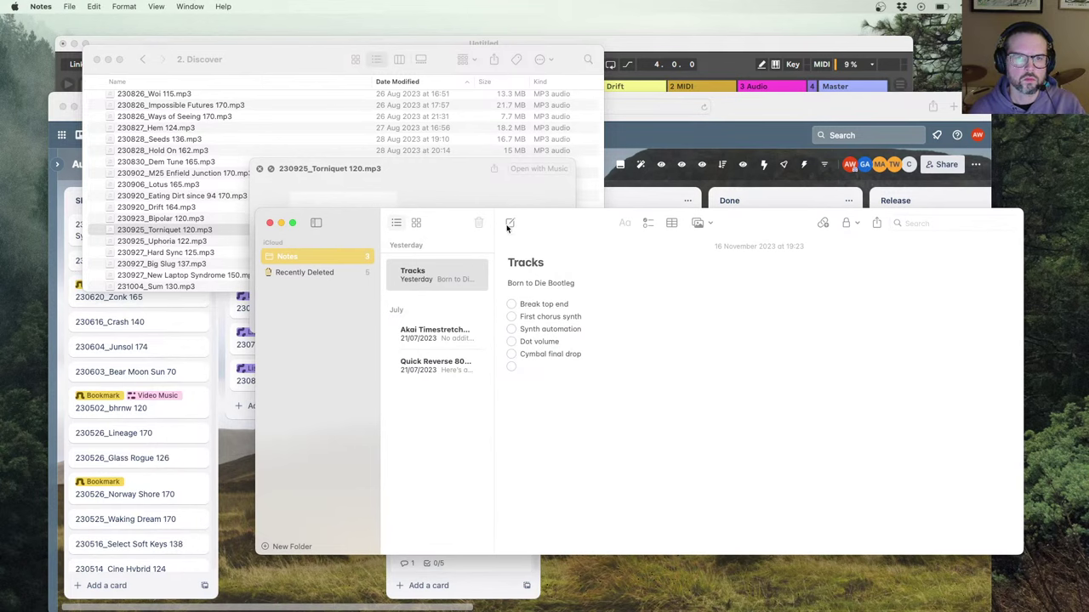
{"action": "left_click_drag", "start_coordinate": [547, 379], "coordinate": [504, 280]}
{"action": "key", "text": "BackSpace"}
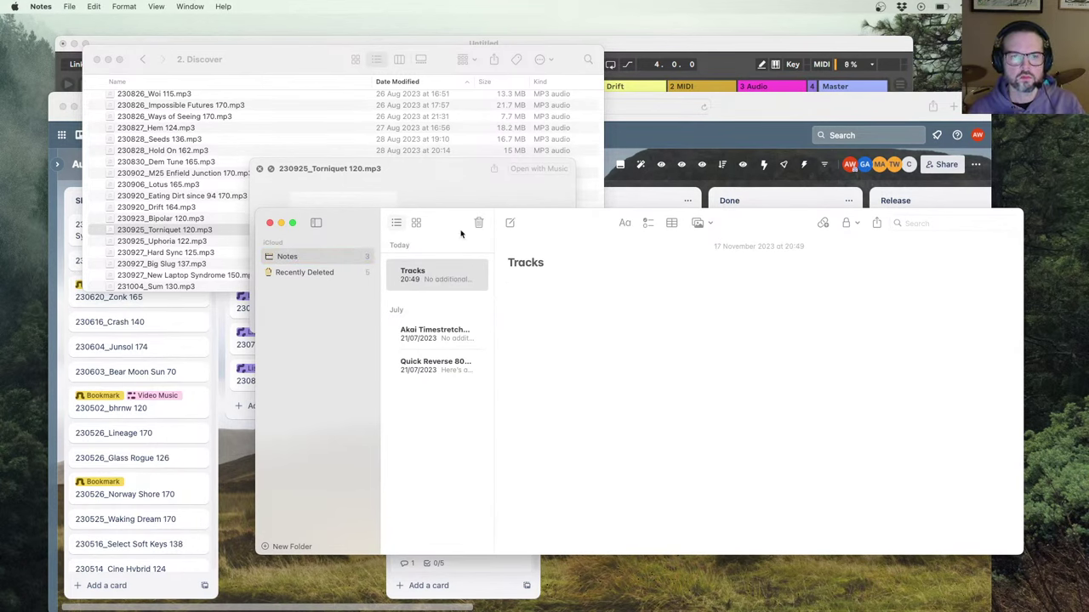
{"action": "left_click_drag", "start_coordinate": [457, 221], "coordinate": [315, 218]}
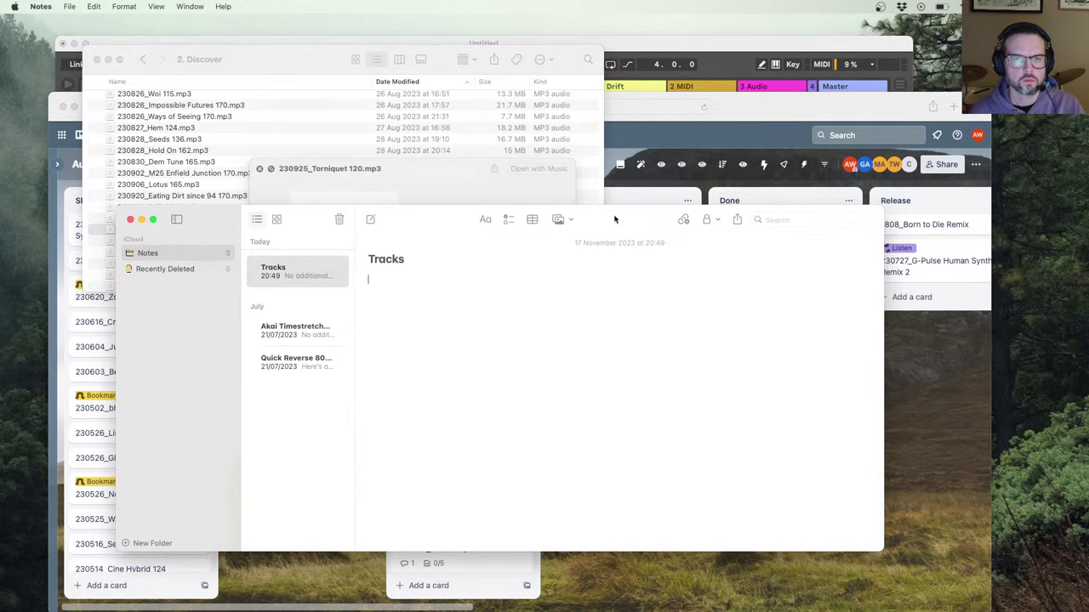
{"action": "mouse_move", "coordinate": [614, 220]}
{"action": "left_mouse_down"}
{"action": "mouse_move", "coordinate": [623, 270]}
{"action": "mouse_move", "coordinate": [618, 222]}
{"action": "left_mouse_up"}
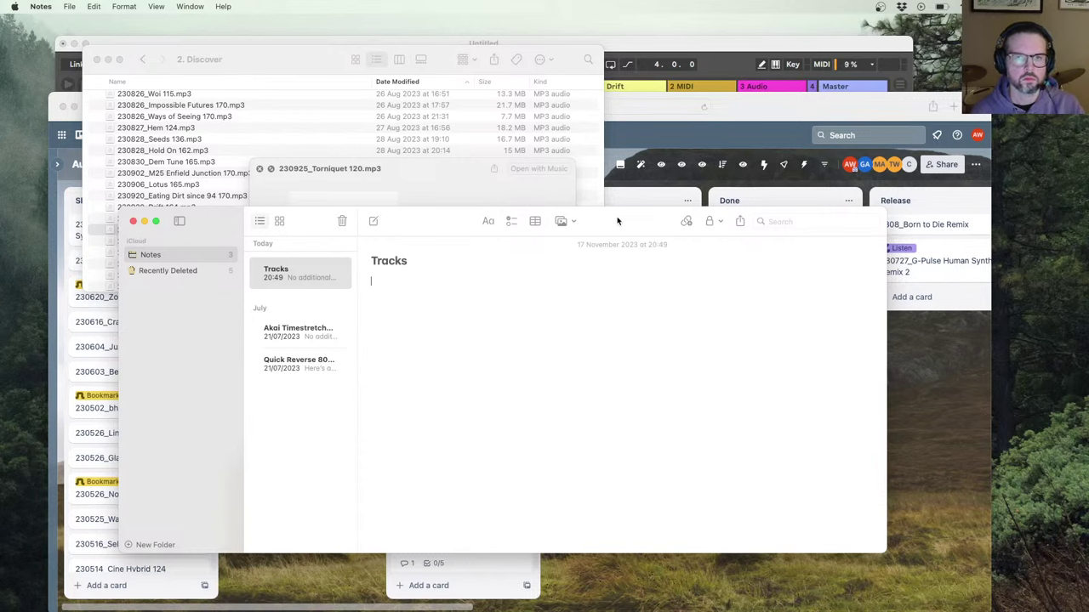
Step: Return to the 230925_Torniquet 120.mp3 preview and pause its playback
{"action": "left_click", "coordinate": [388, 169]}
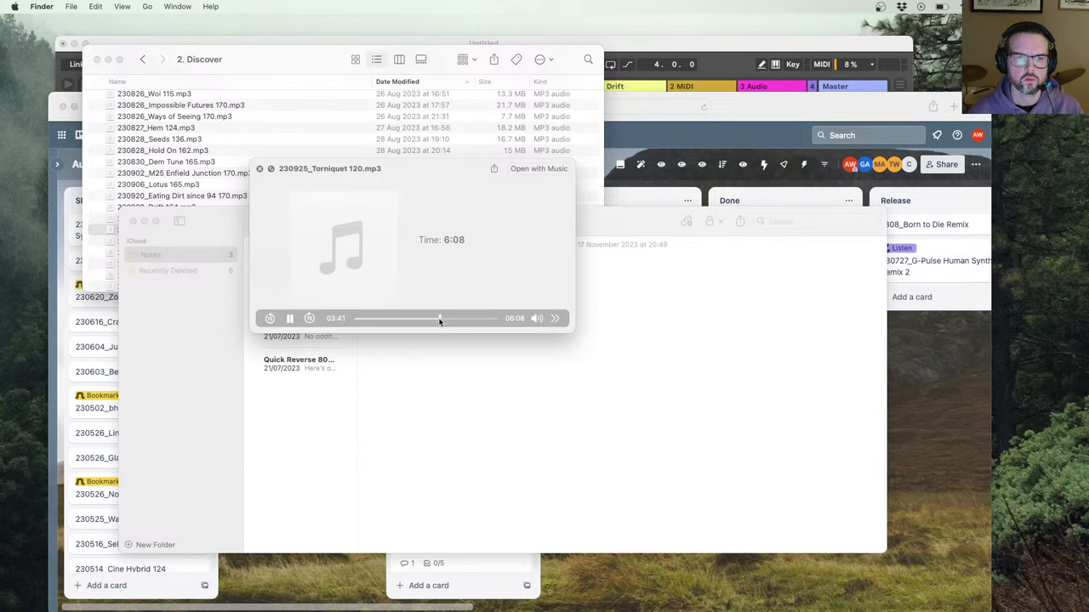
{"action": "left_click", "coordinate": [289, 318]}
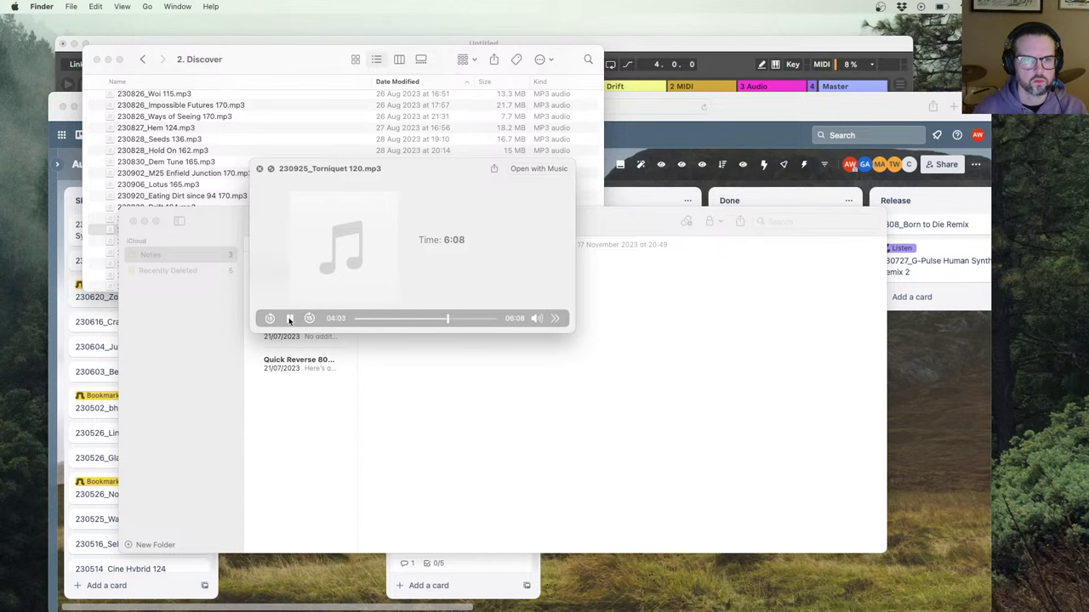
{"action": "left_click", "coordinate": [289, 319]}
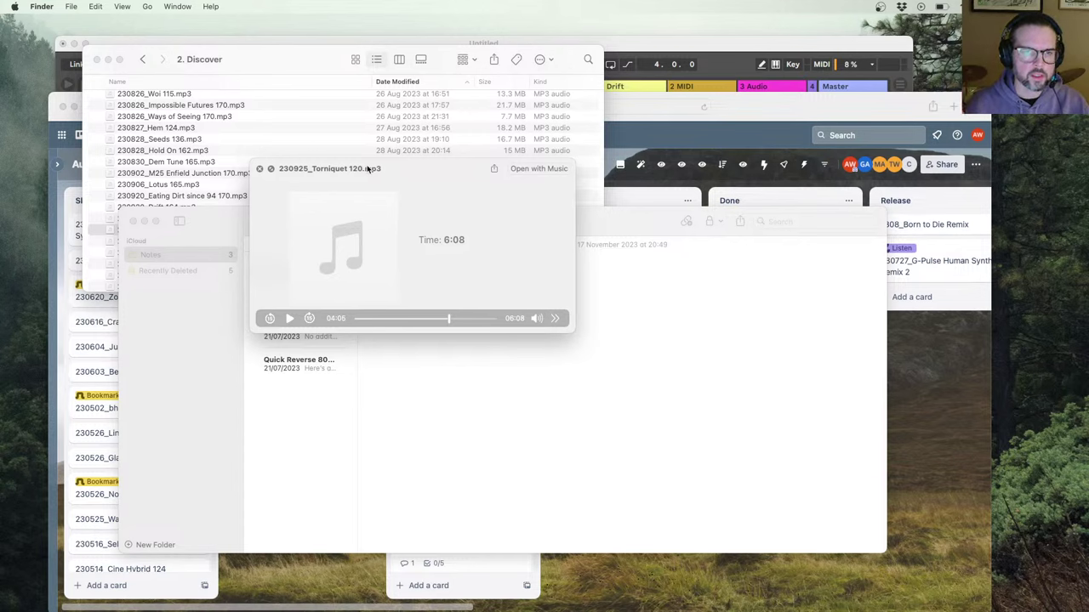
Step: Return to the Tracks note, write Torniquet as its first line, and start a checklist on the line below
{"action": "left_click", "coordinate": [614, 220]}
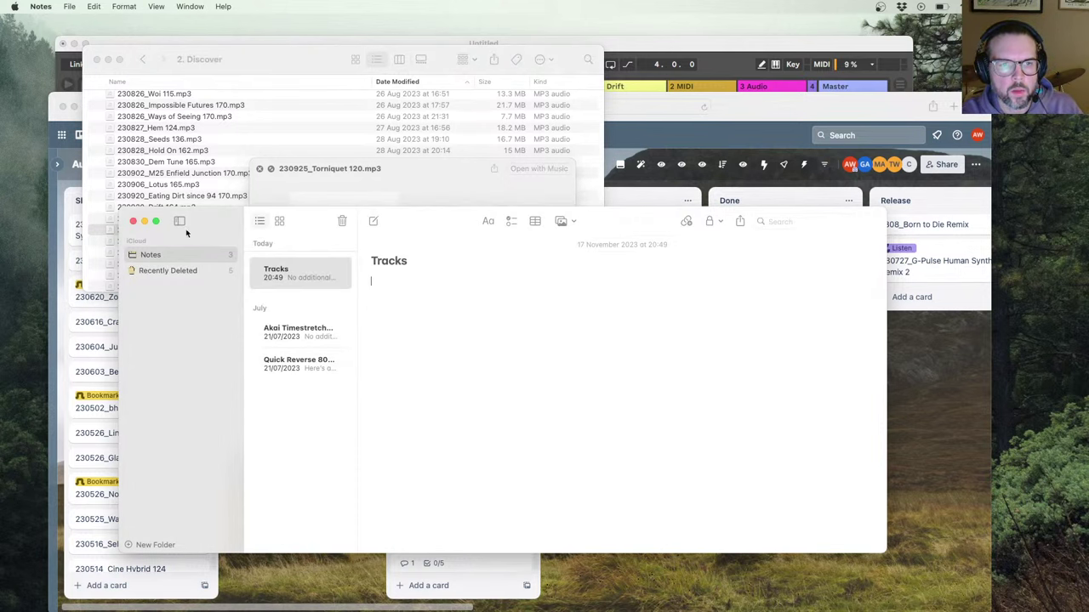
{"action": "left_click_drag", "start_coordinate": [211, 220], "coordinate": [205, 197]}
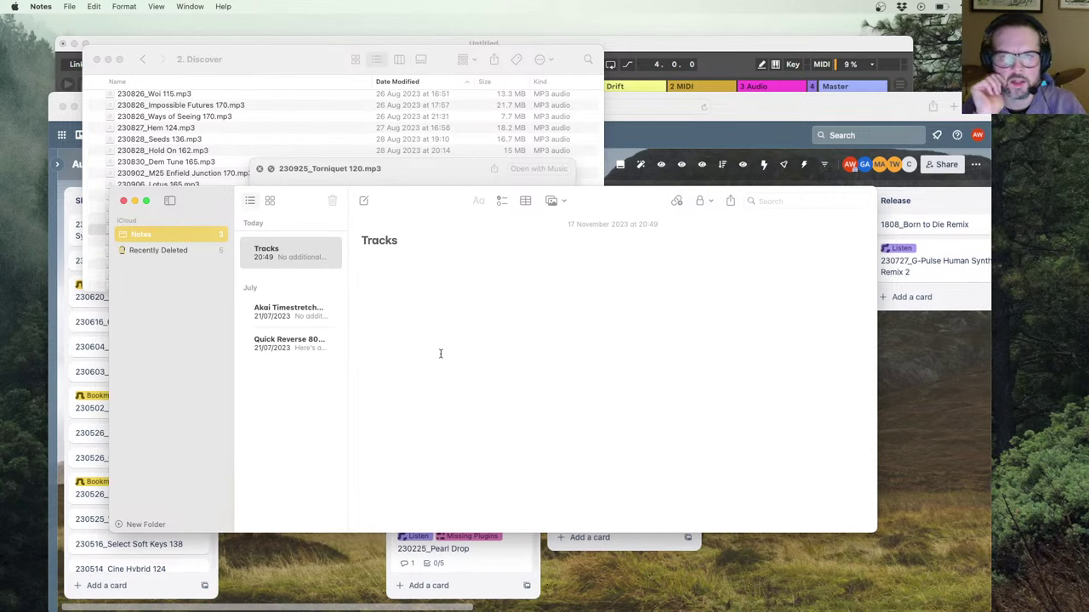
{"action": "left_click", "coordinate": [381, 274]}
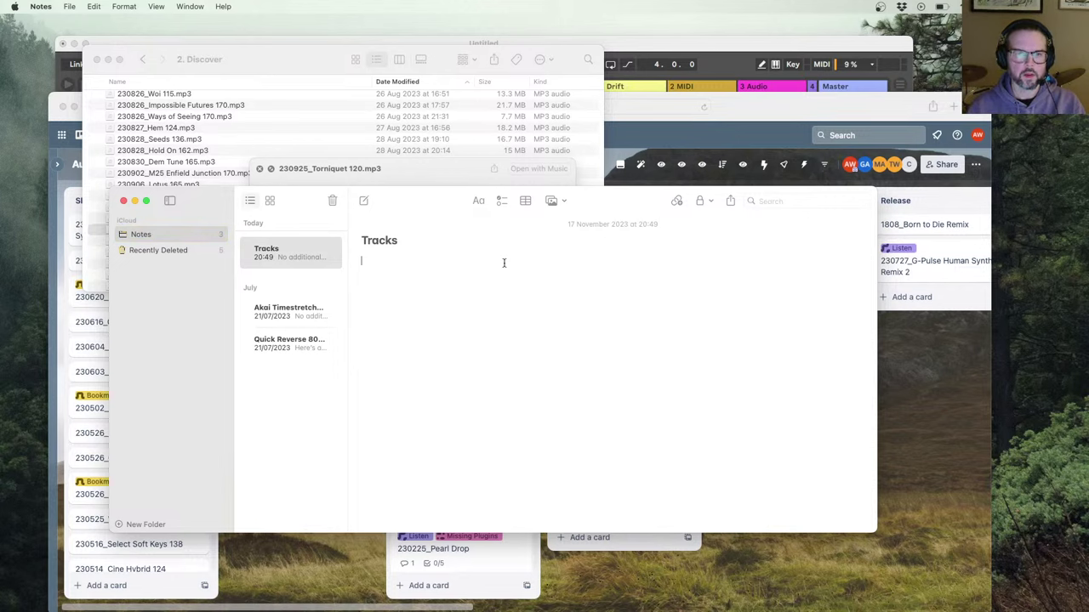
{"action": "left_click", "coordinate": [501, 205]}
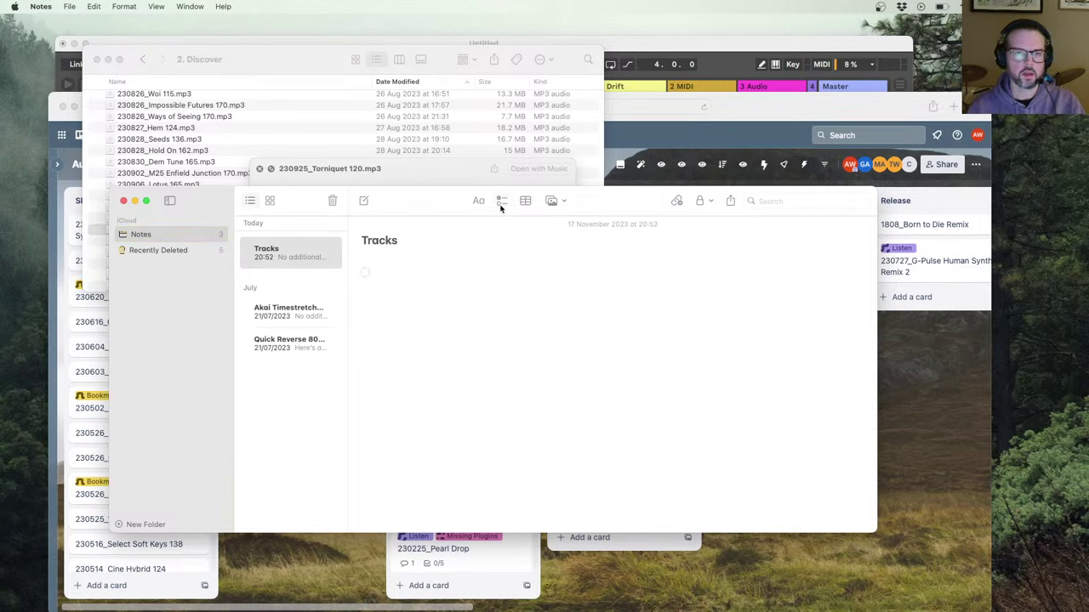
{"action": "key", "text": "BackSpace"}
{"action": "type", "text": "Tornique"}
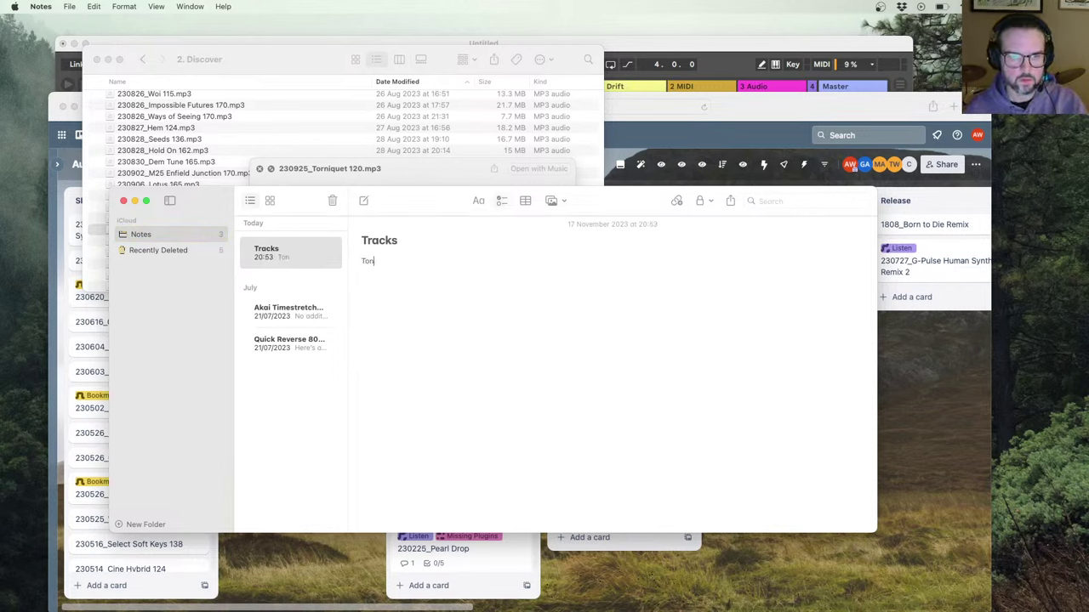
{"action": "type", "text": "t"}
{"action": "key", "text": "Return"}
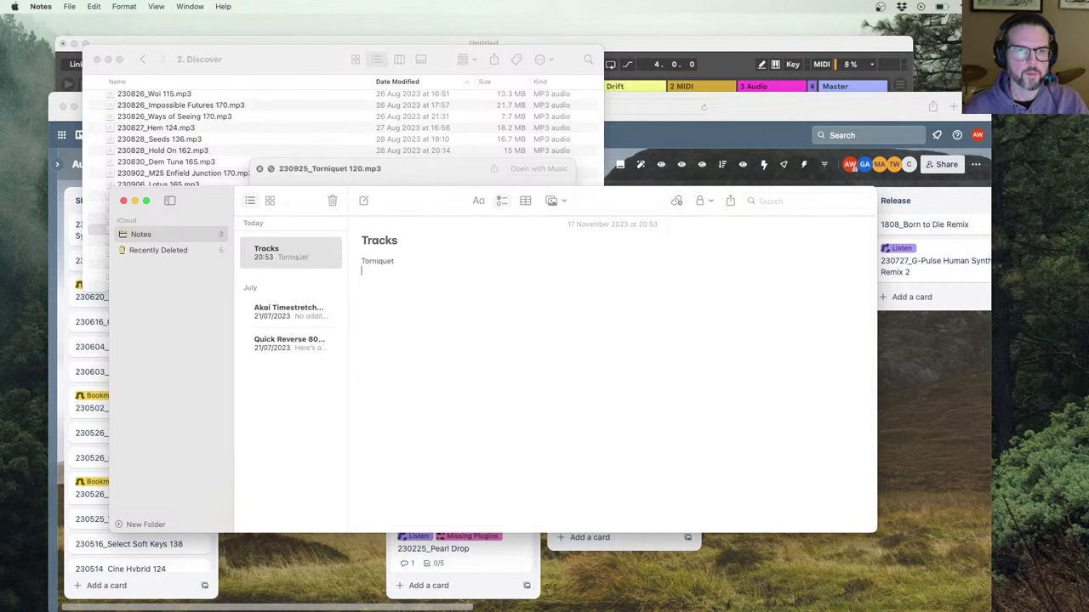
{"action": "left_click", "coordinate": [502, 200]}
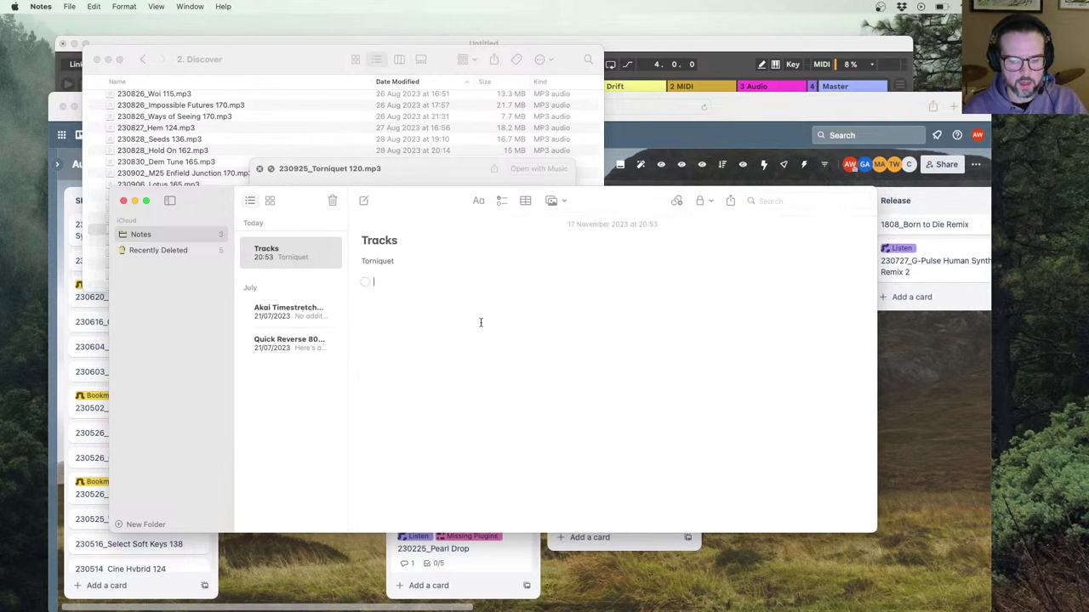
Step: Write "Uncluttered drop" as the first checklist item under Torniquet and start another item
{"action": "type", "text": "Unclutte"}
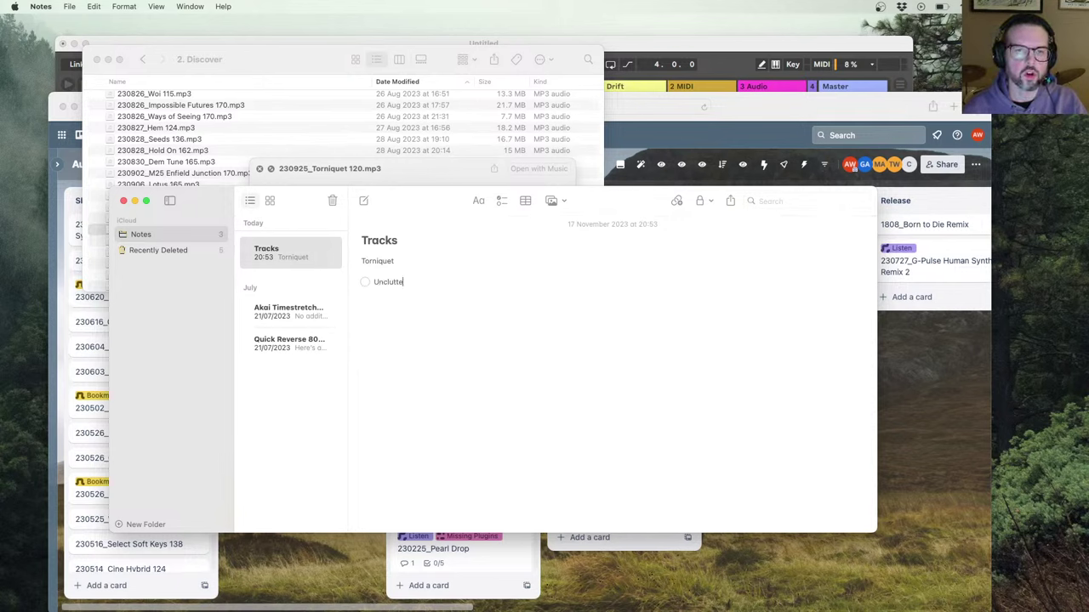
{"action": "type", "text": "red droo"}
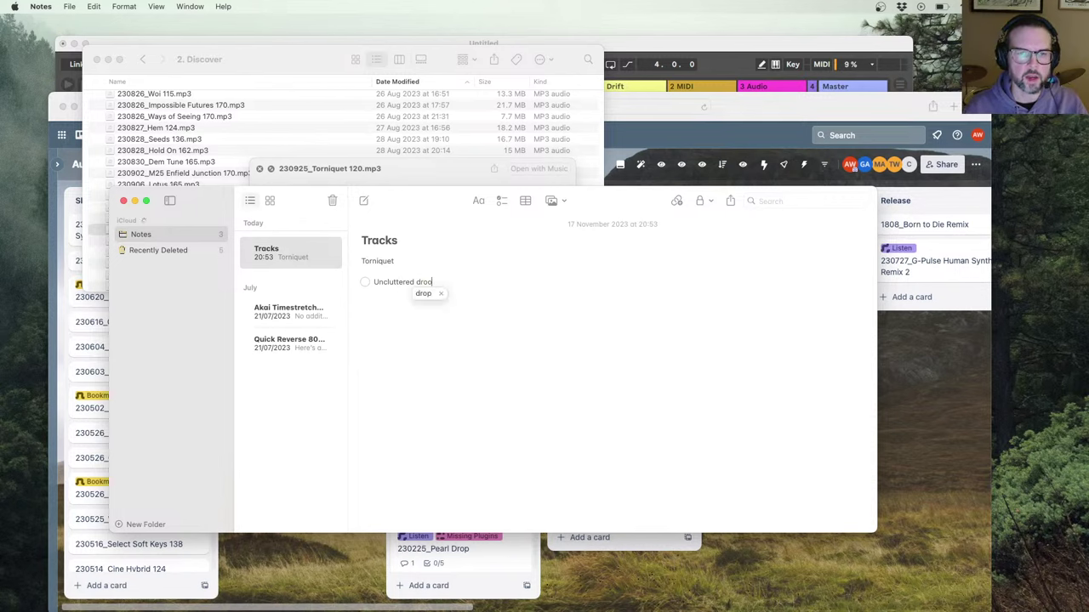
{"action": "key", "text": "BackSpace"}
{"action": "type", "text": "p"}
{"action": "key", "text": "Return"}
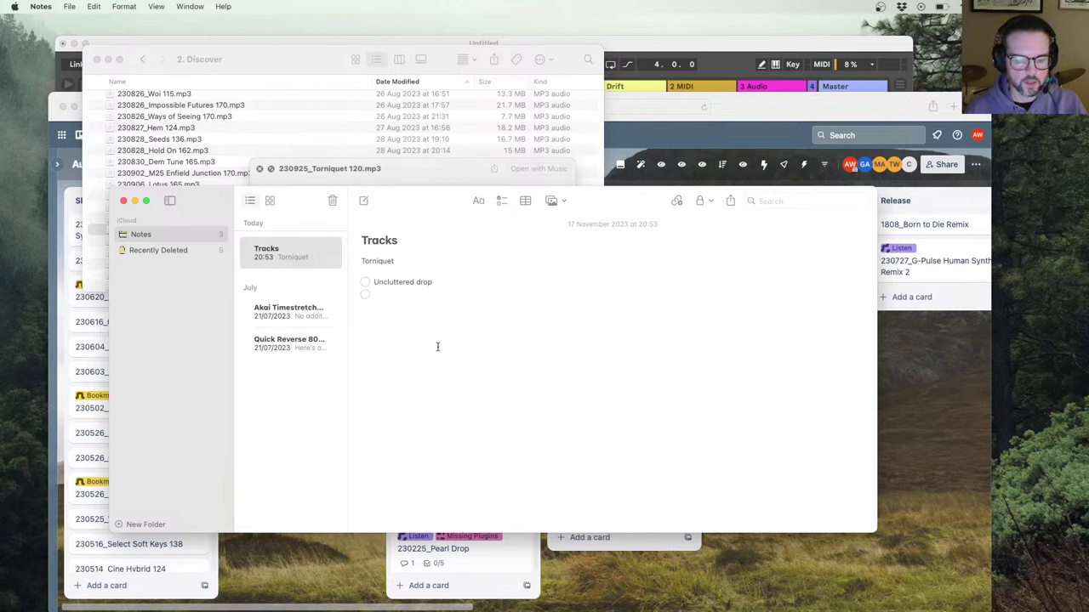
Step: Write "Too long, make it shorter" as the second checklist item and start another one below it
{"action": "type", "text": "Too long"}
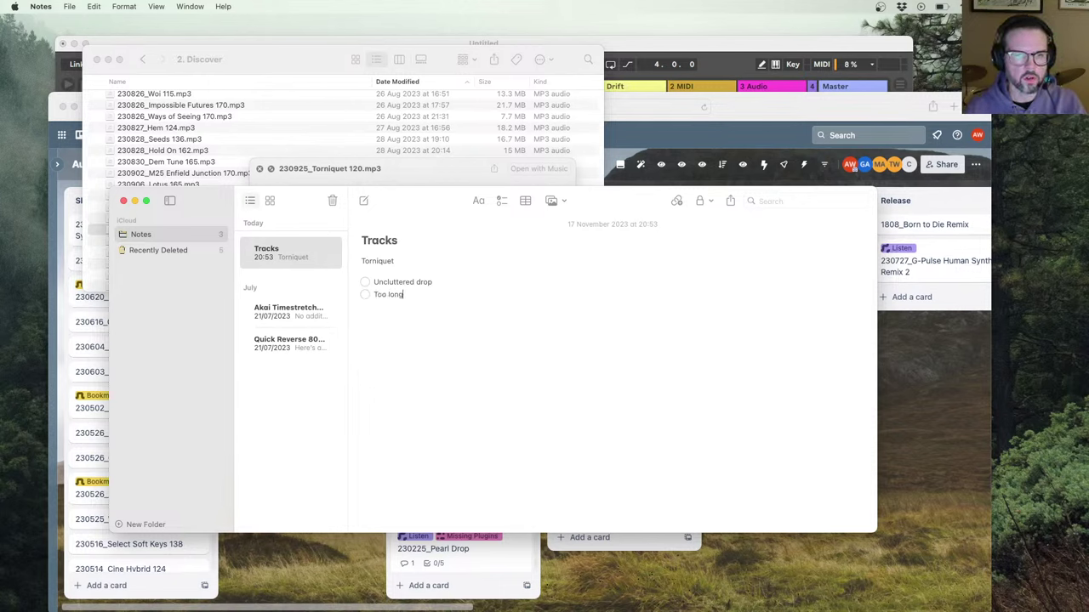
{"action": "type", "text": ","}
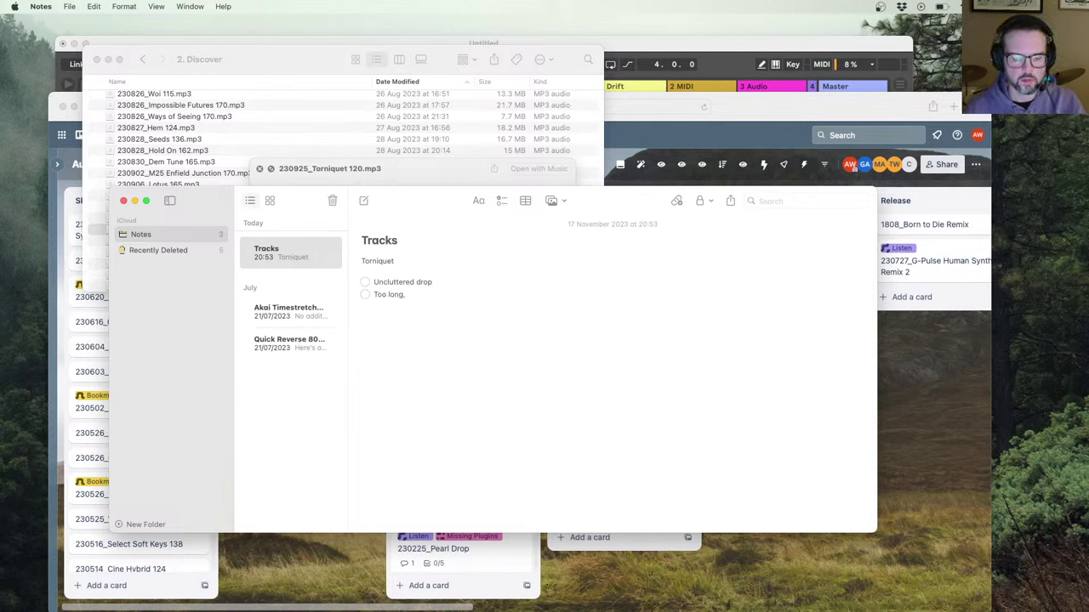
{"action": "type", "text": " make it"}
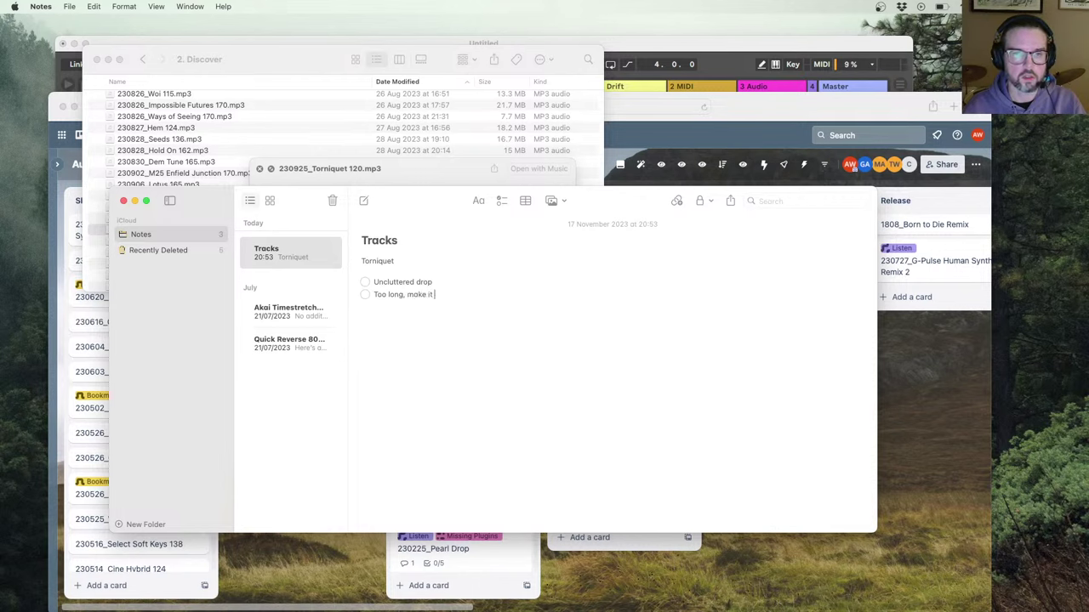
{"action": "type", "text": " shorter"}
{"action": "key", "text": "Return"}
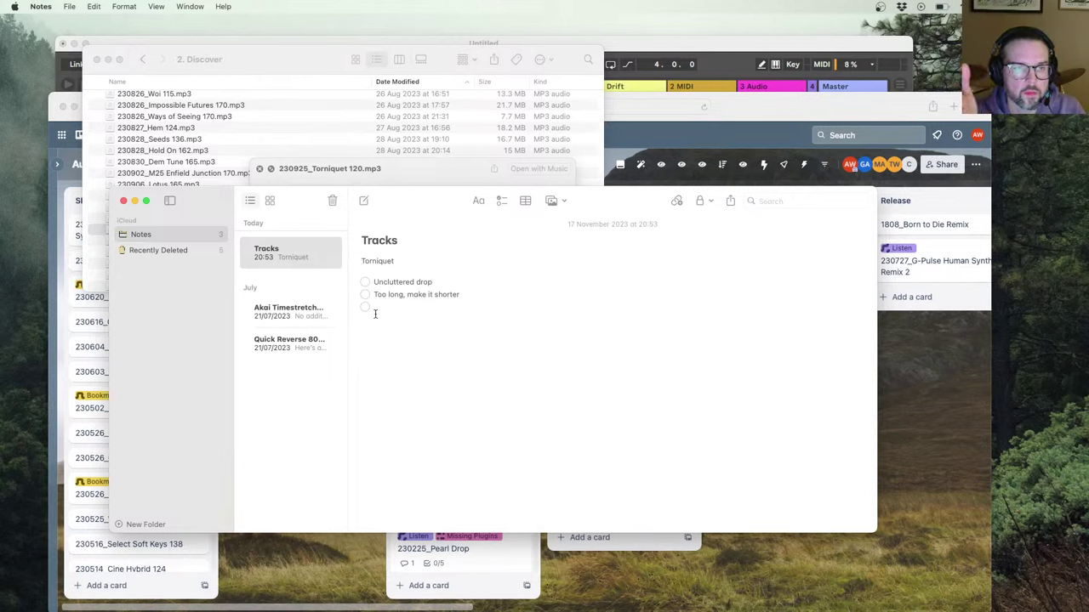
Step: Add the checklist item "Ambient dubstep - play to that strength" and begin a new item below
{"action": "type", "text": "Am"}
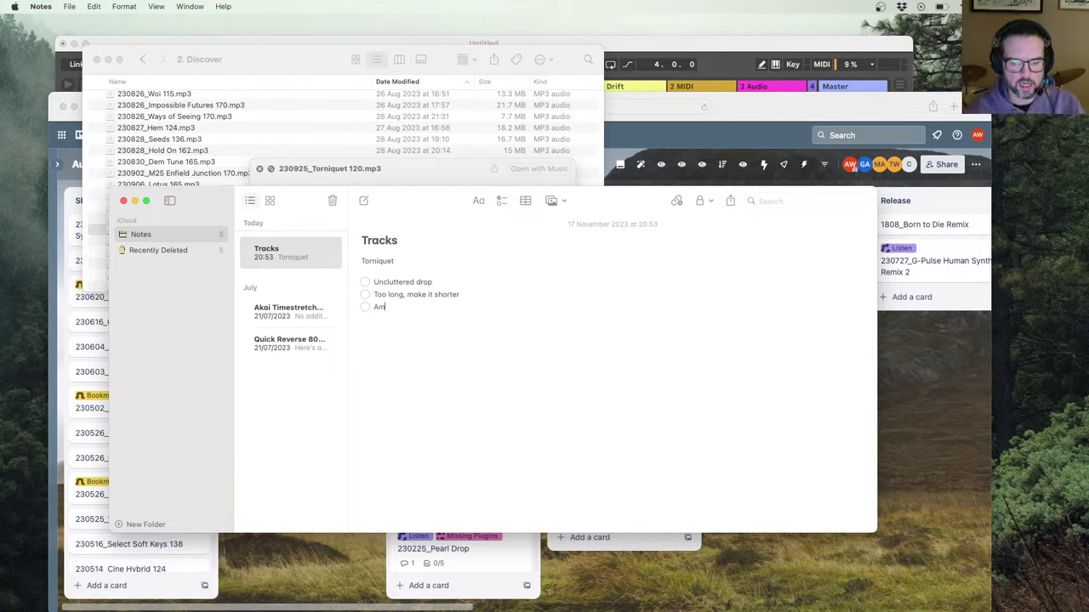
{"action": "type", "text": "bient d"}
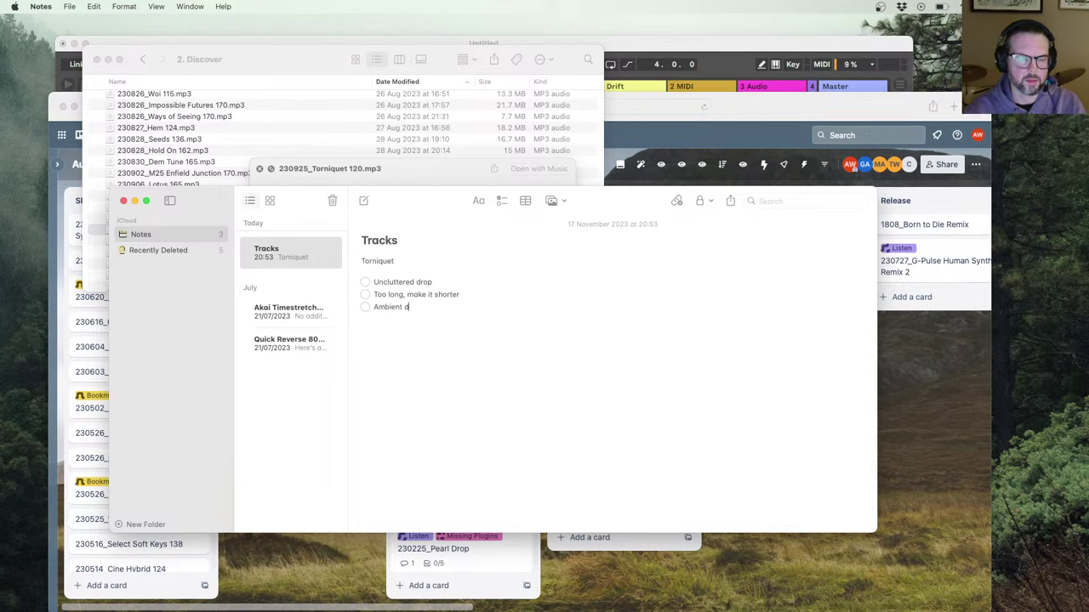
{"action": "type", "text": "ubstep"}
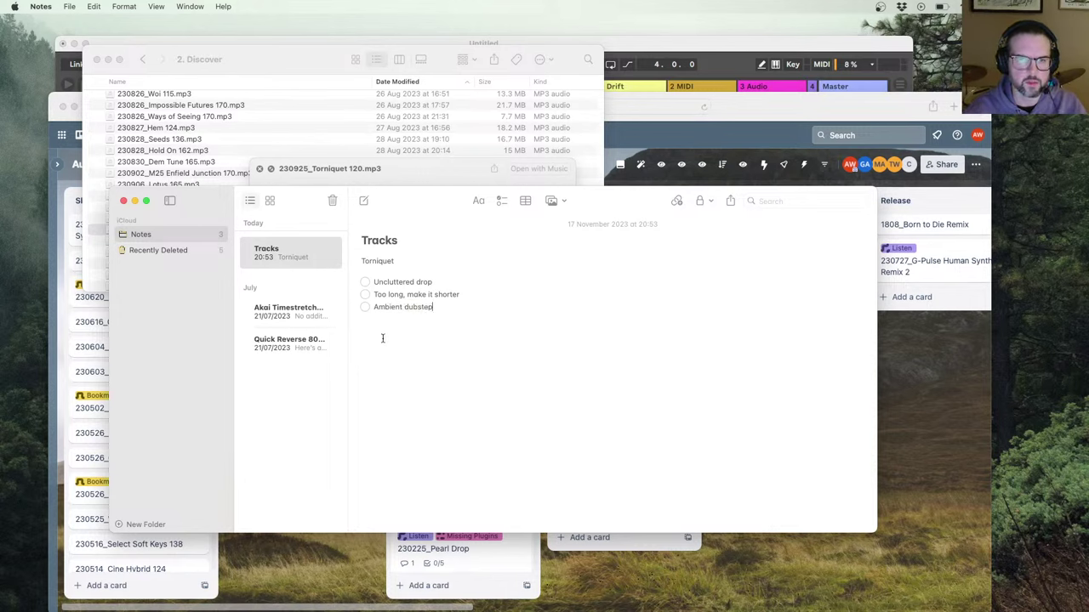
{"action": "type", "text": " - play "}
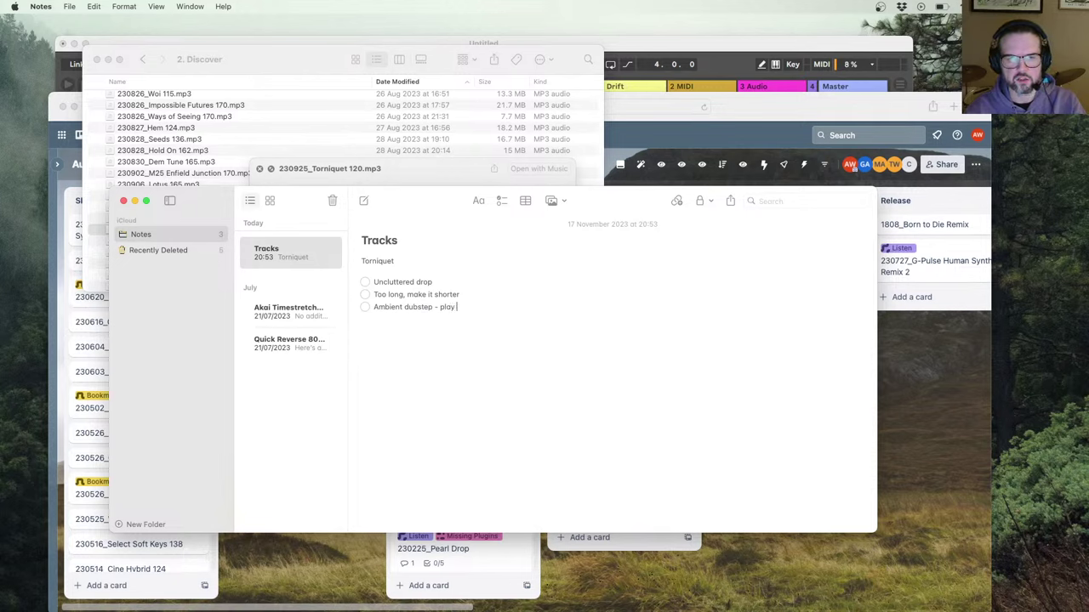
{"action": "type", "text": "to that strenght"}
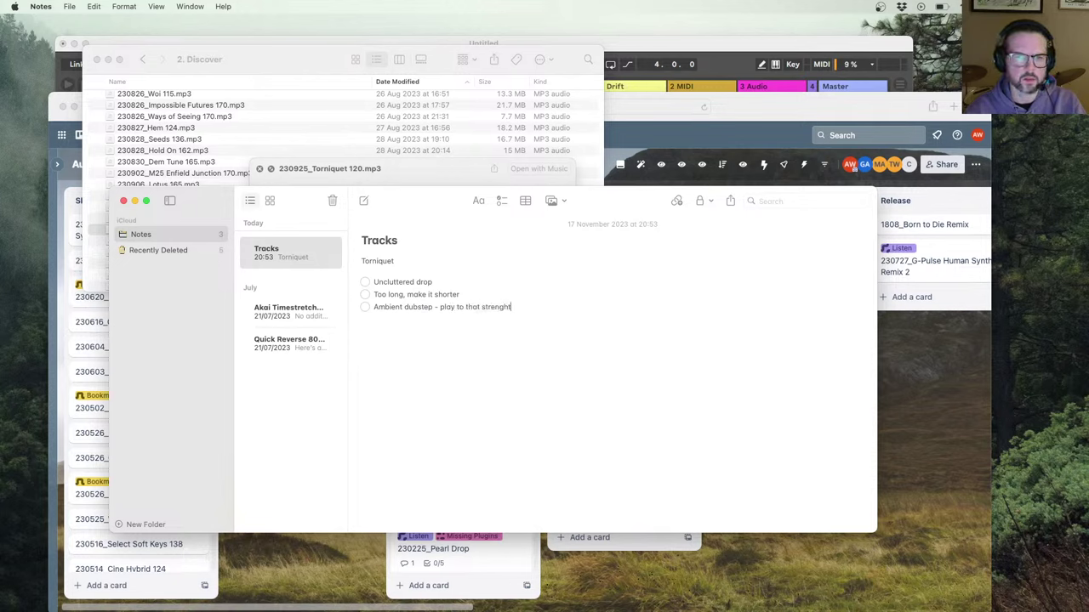
{"action": "key", "text": "Return"}
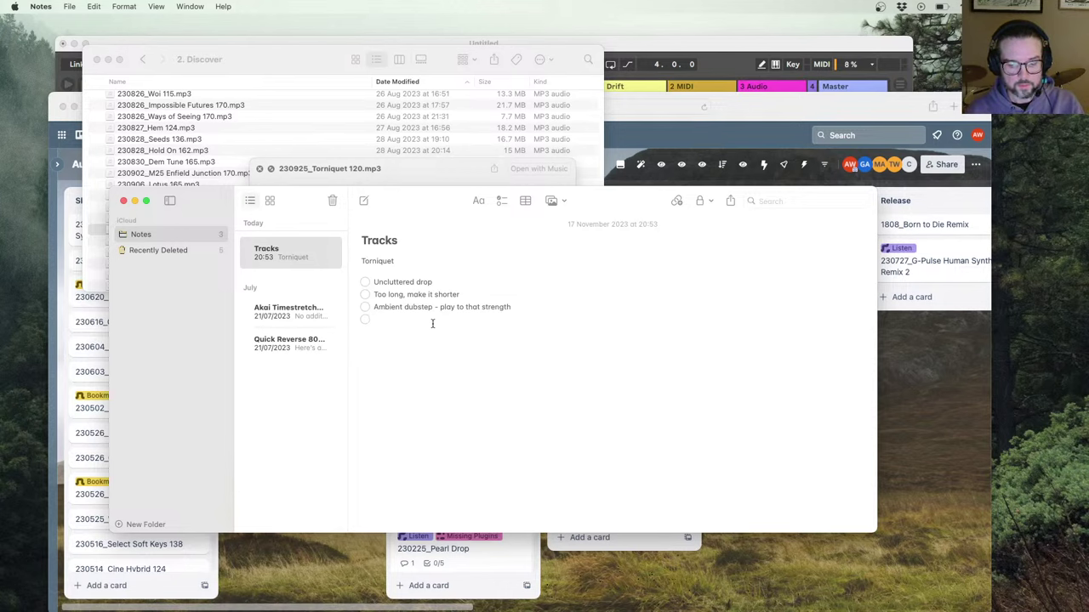
Step: Add the checklist item "Chillstep - minimal" and begin a new item below
{"action": "type", "text": "Ch"}
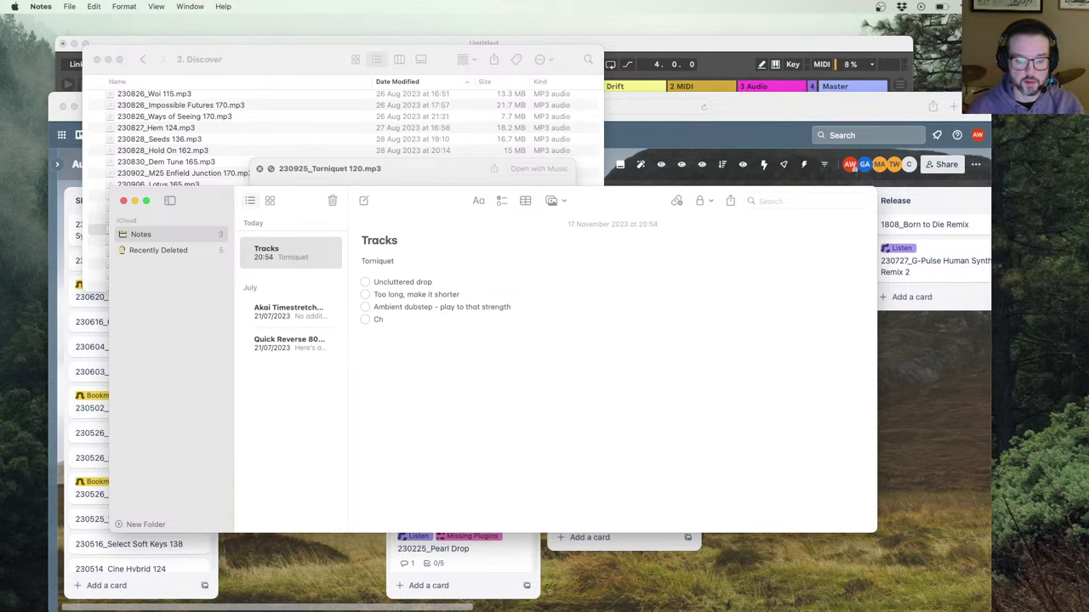
{"action": "type", "text": "illste"}
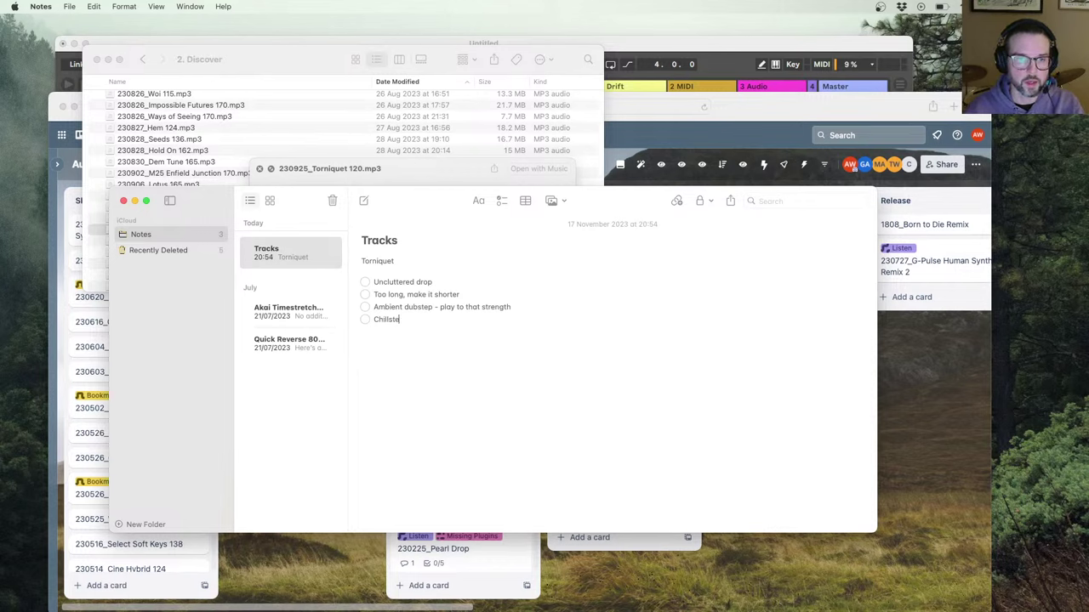
{"action": "type", "text": "p - "}
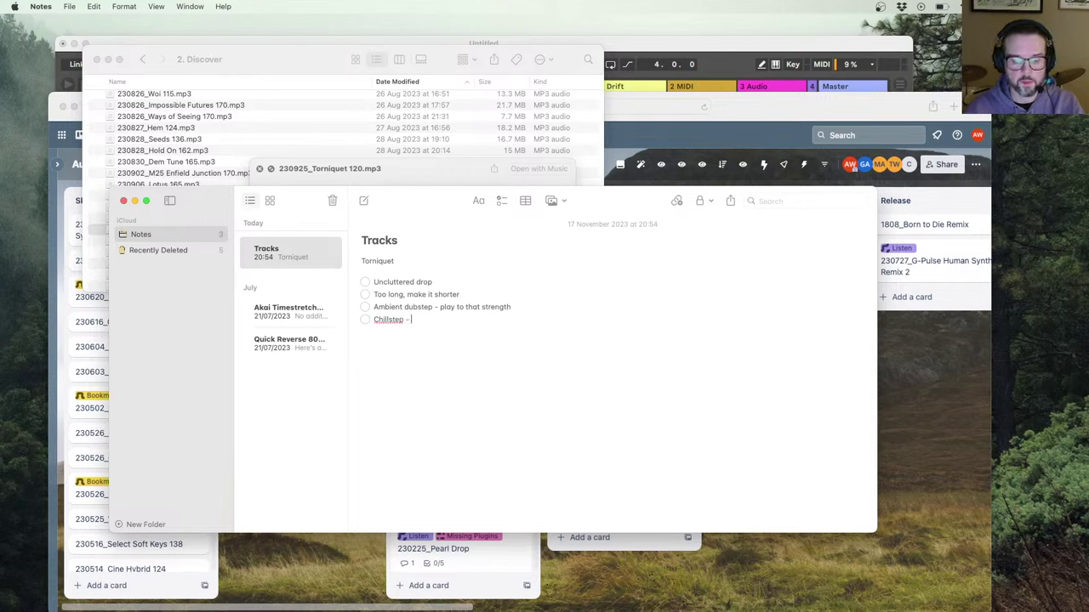
{"action": "type", "text": "minimal,"}
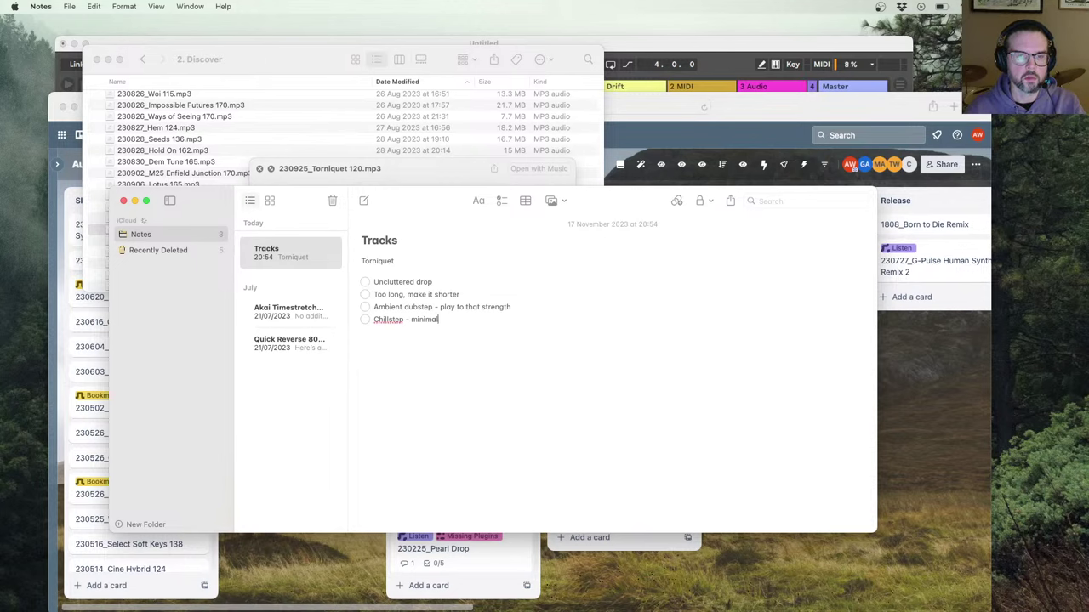
{"action": "key", "text": "BackSpace"}
{"action": "key", "text": "BackSpace"}
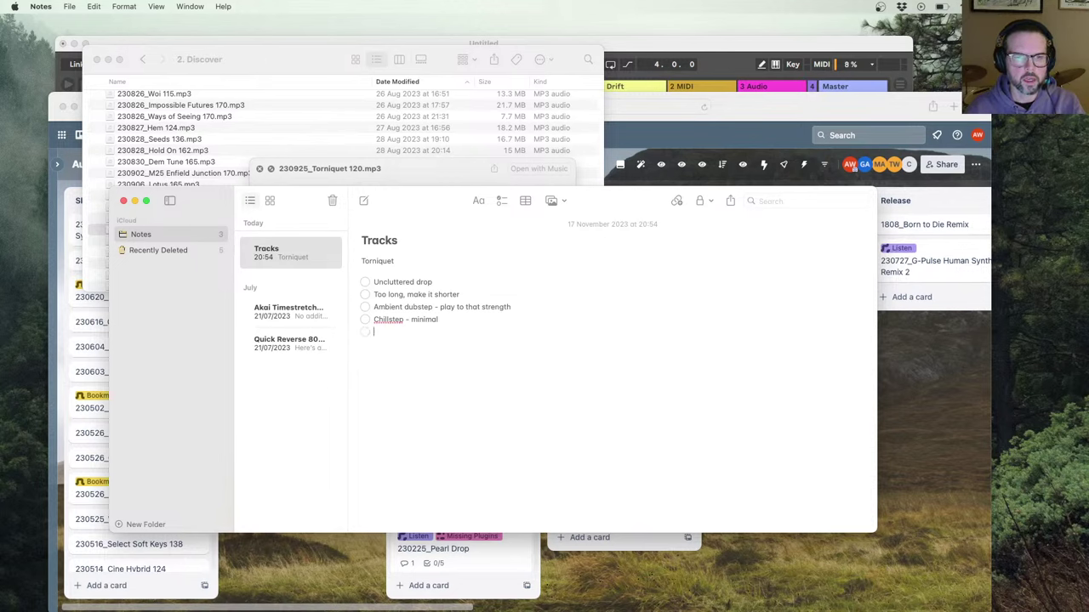
Step: Add the checklist item "Air traffic control chat" and begin a new item below
{"action": "type", "text": "Air t"}
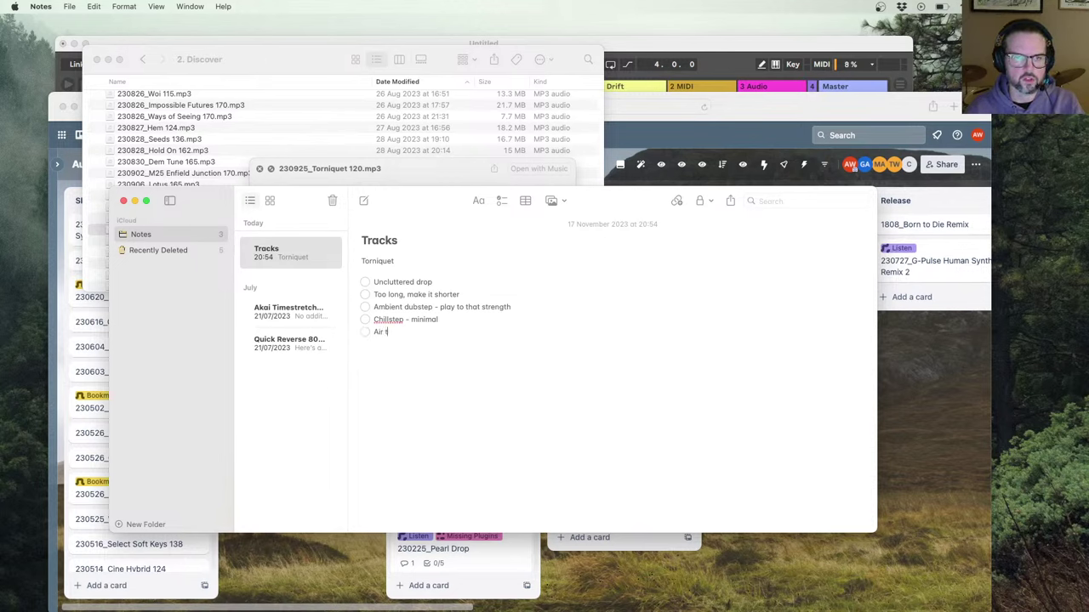
{"action": "type", "text": "raffic contr"}
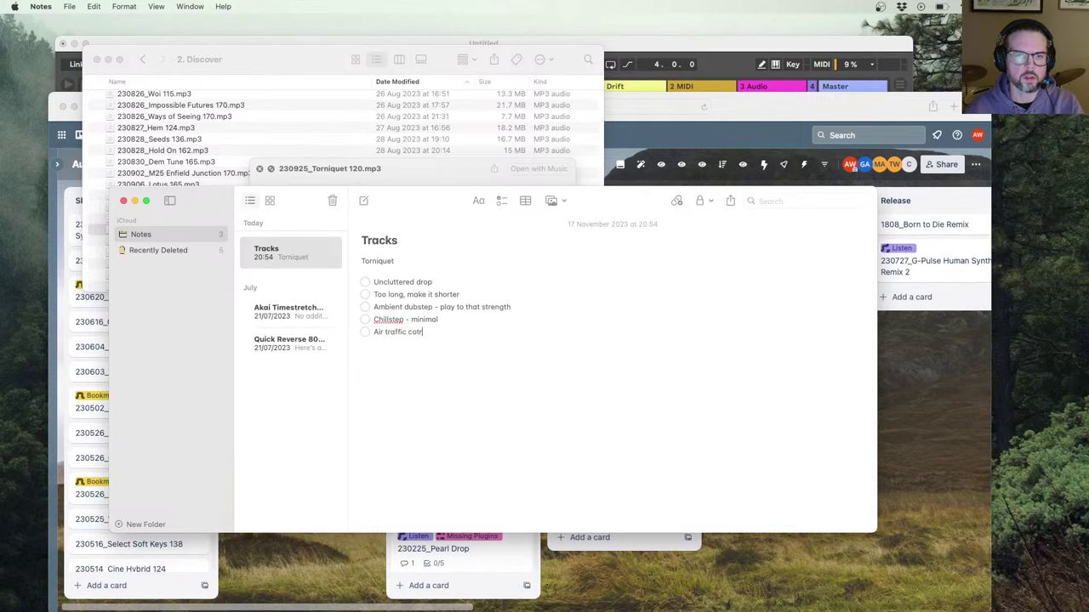
{"action": "type", "text": "ol"}
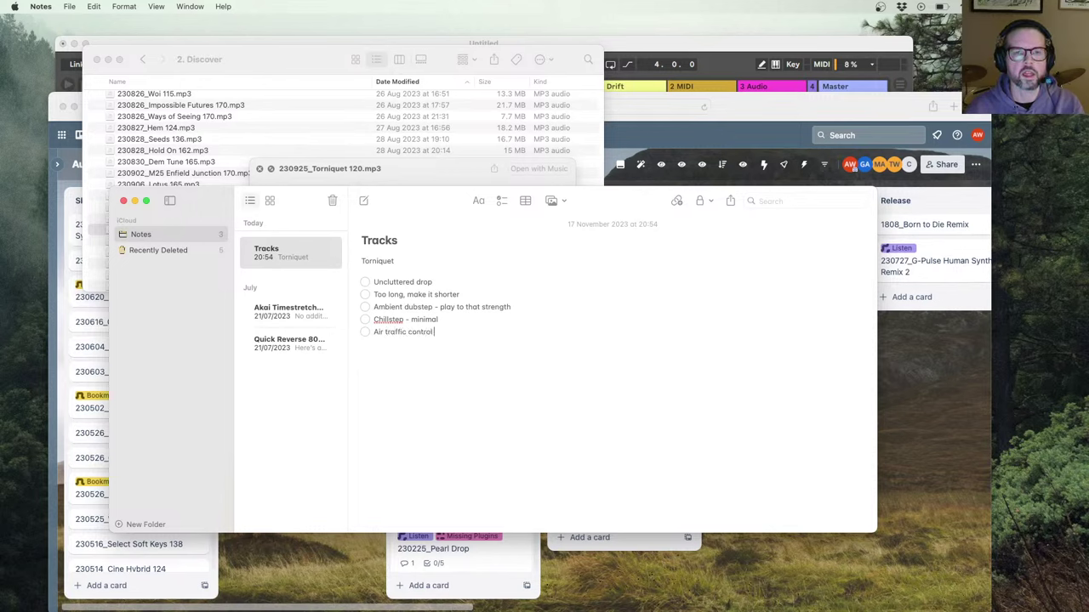
{"action": "key", "text": "BackSpace"}
{"action": "key", "text": "BackSpace"}
{"action": "key", "text": "BackSpace"}
{"action": "key", "text": "BackSpace"}
{"action": "key", "text": "BackSpace"}
{"action": "key", "text": "BackSpace"}
{"action": "type", "text": "hat"}
{"action": "key", "text": "Return"}
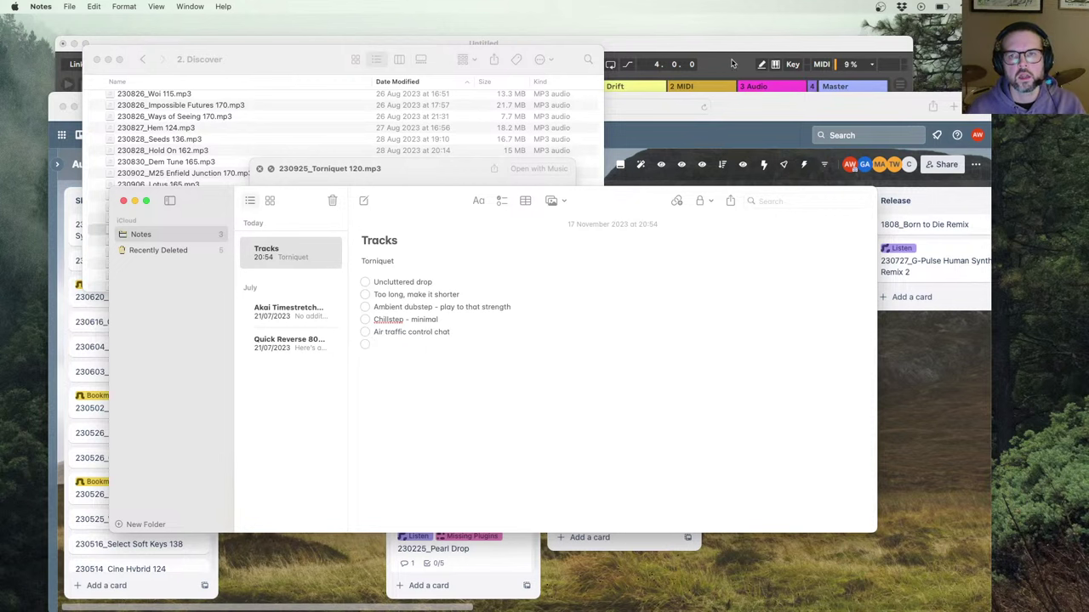
Step: Switch to Safari and search Google for "air traffic control recordings" in a new tab
{"action": "left_click", "coordinate": [744, 103]}
{"action": "key", "text": "super+t"}
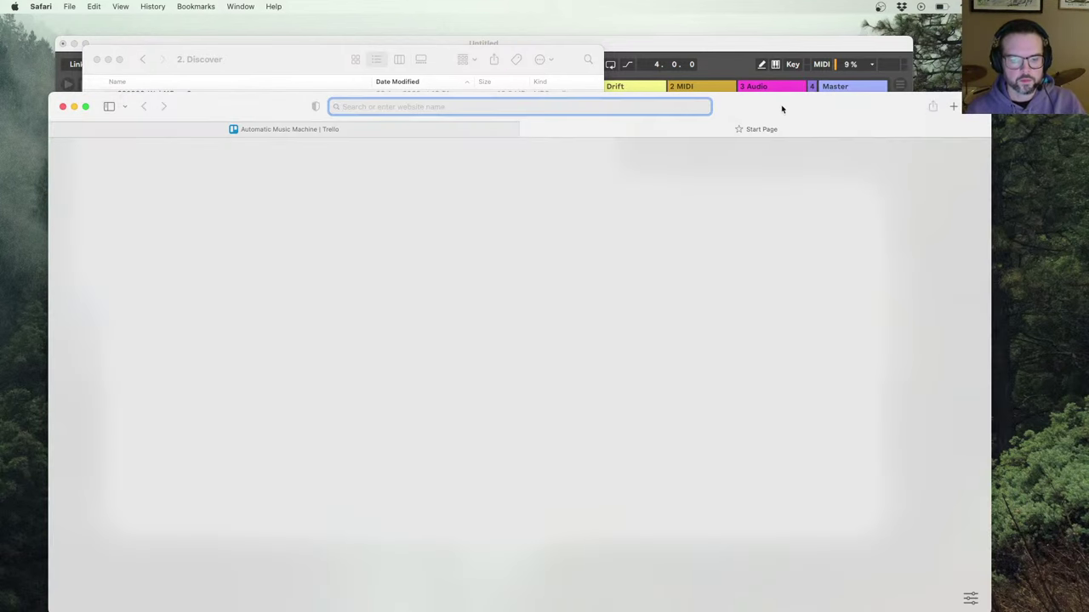
{"action": "type", "text": "airtr"}
{"action": "key", "text": "BackSpace"}
{"action": "key", "text": "BackSpace"}
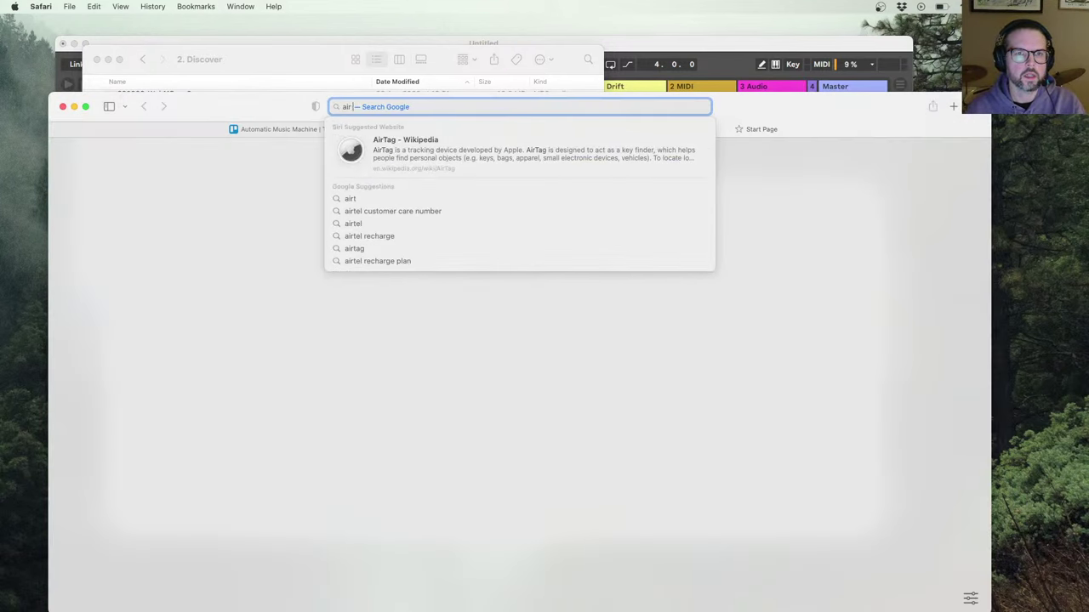
{"action": "type", "text": "traffic c"}
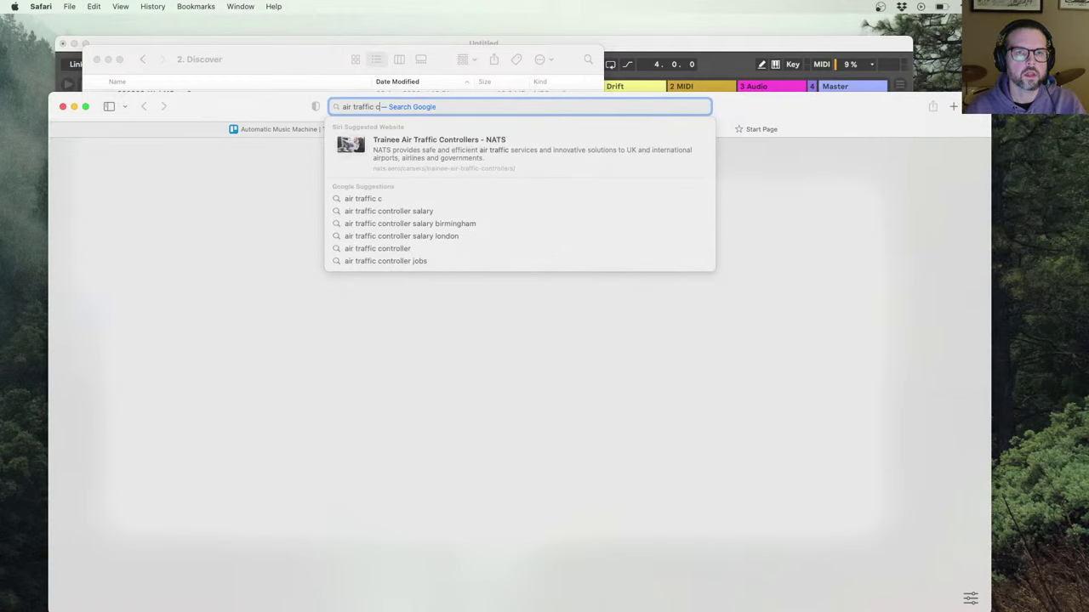
{"action": "type", "text": "ontrol"}
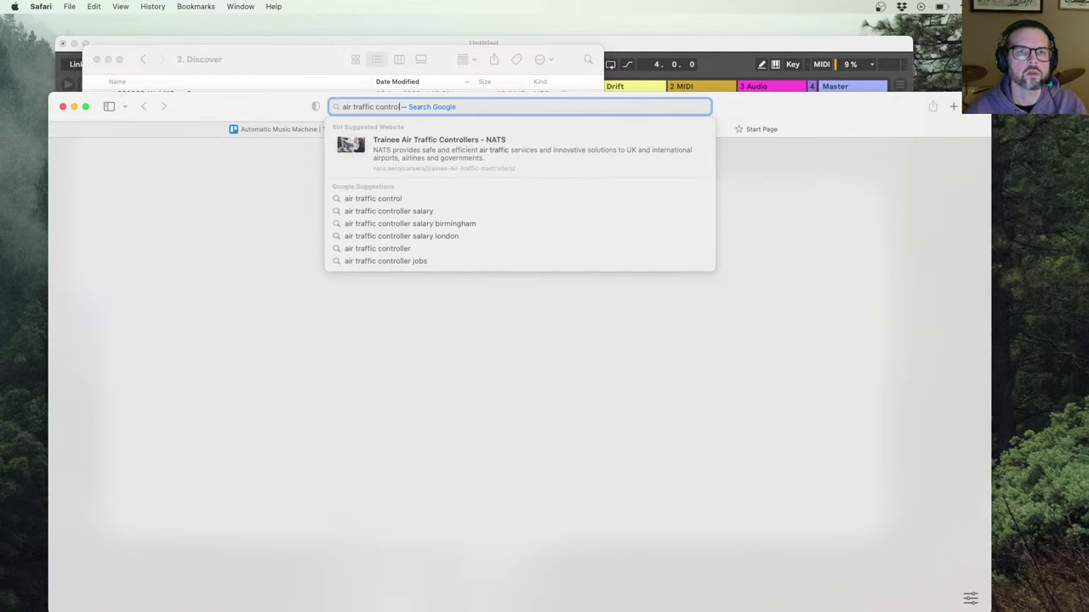
{"action": "type", "text": "ler"}
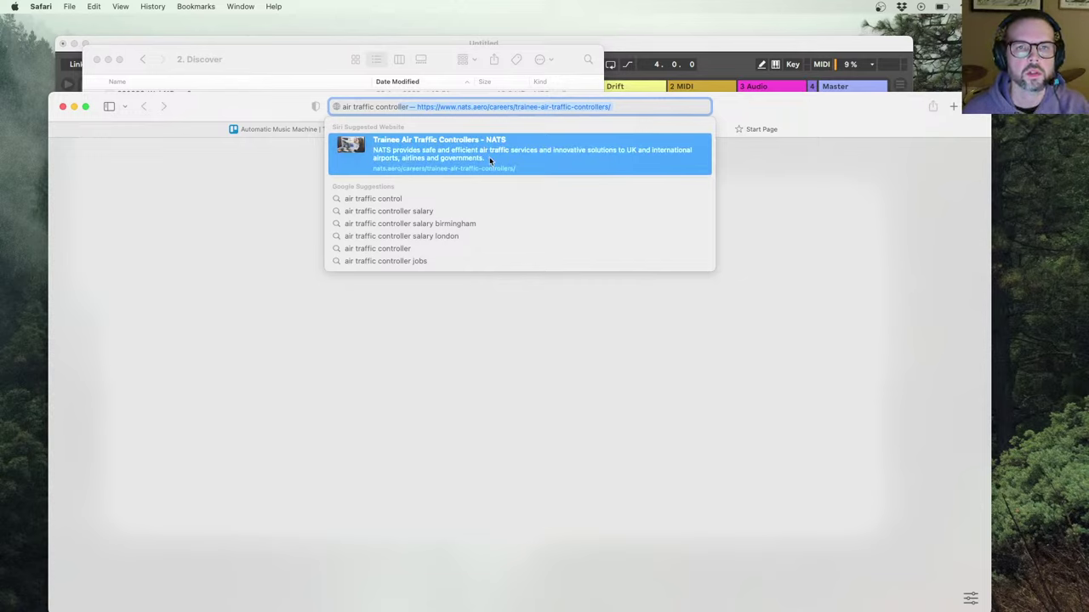
{"action": "key", "text": "BackSpace"}
{"action": "key", "text": "BackSpace"}
{"action": "key", "text": "BackSpace"}
{"action": "key", "text": "BackSpace"}
{"action": "type", "text": "rec"}
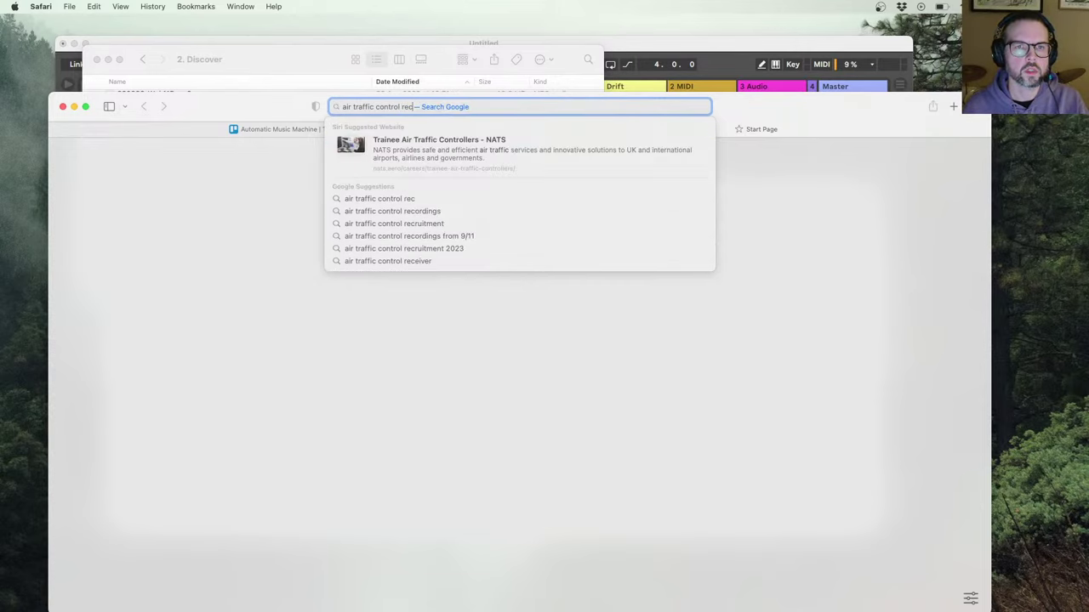
{"action": "key", "text": "Down"}
{"action": "key", "text": "Down"}
{"action": "key", "text": "Down"}
{"action": "key", "text": "Return"}
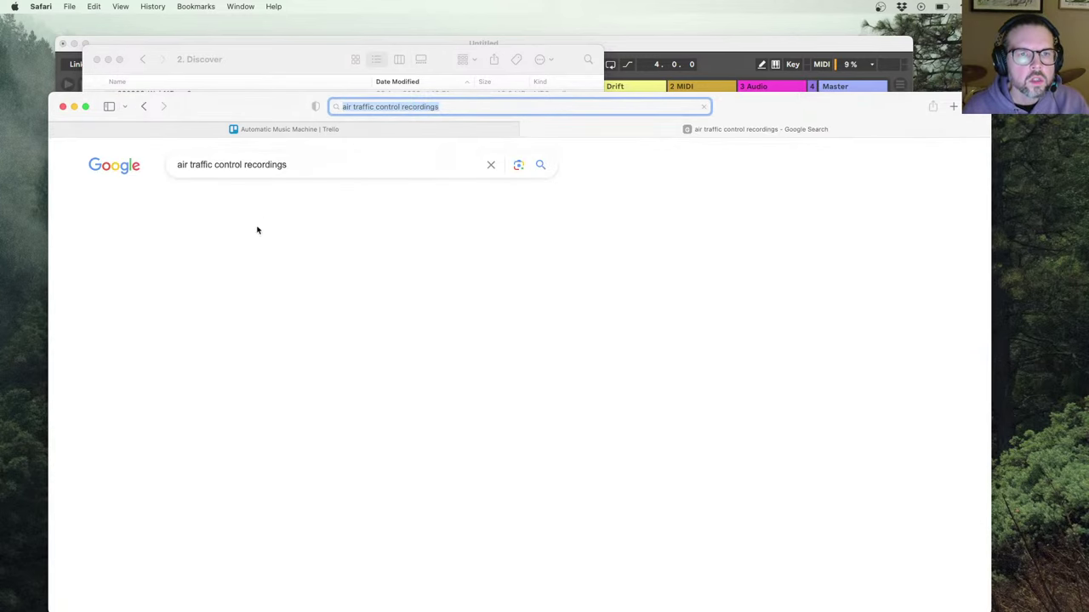
Step: Open the LiveATC.net recordings page from the search results and examine the list of archived recordings for usable chatter
{"action": "left_click", "coordinate": [276, 281]}
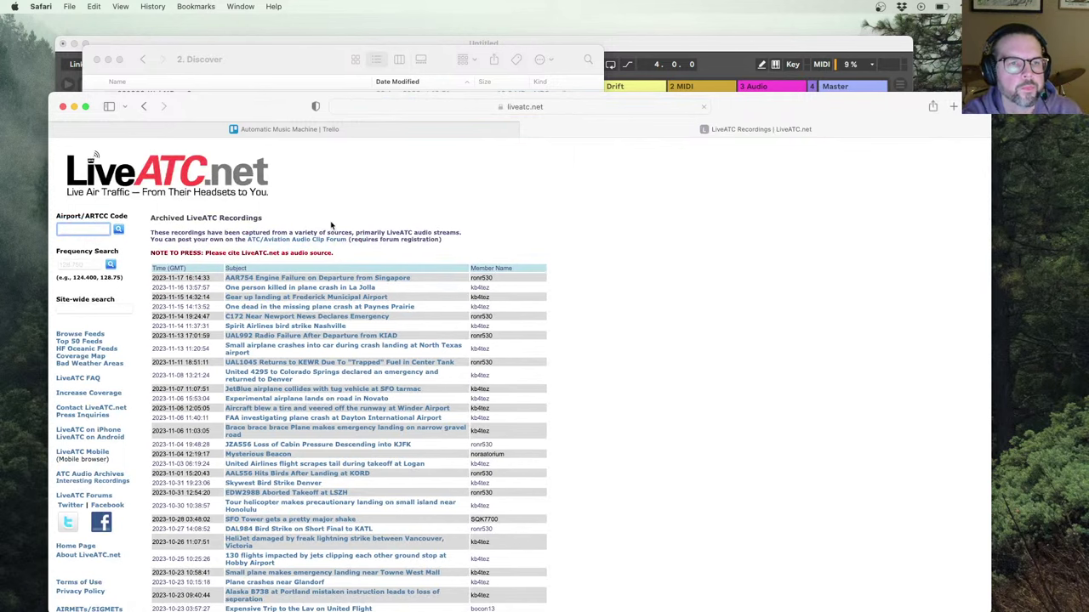
{"action": "scroll", "coordinate": [381, 219], "scroll_direction": "down", "scroll_amount": 2}
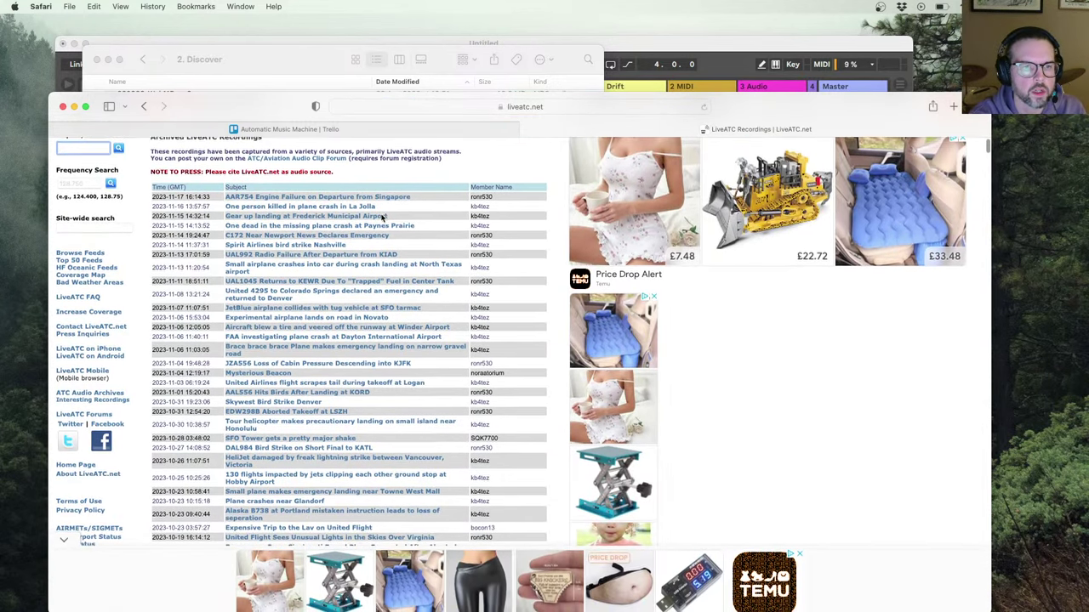
{"action": "scroll", "coordinate": [382, 218], "scroll_direction": "up", "scroll_amount": 2}
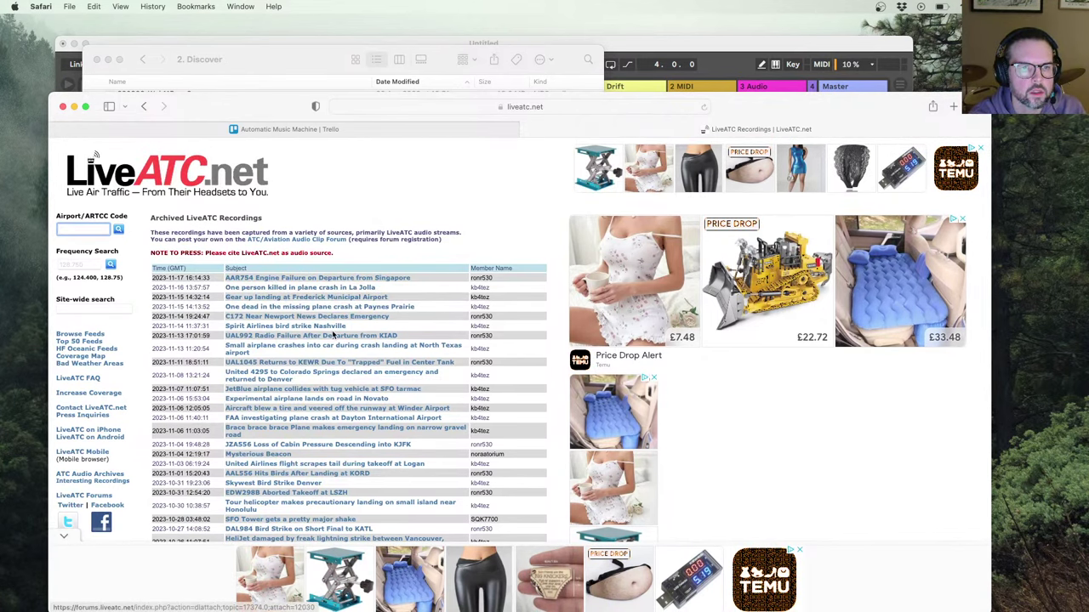
{"action": "scroll", "coordinate": [333, 336], "scroll_direction": "down", "scroll_amount": 4}
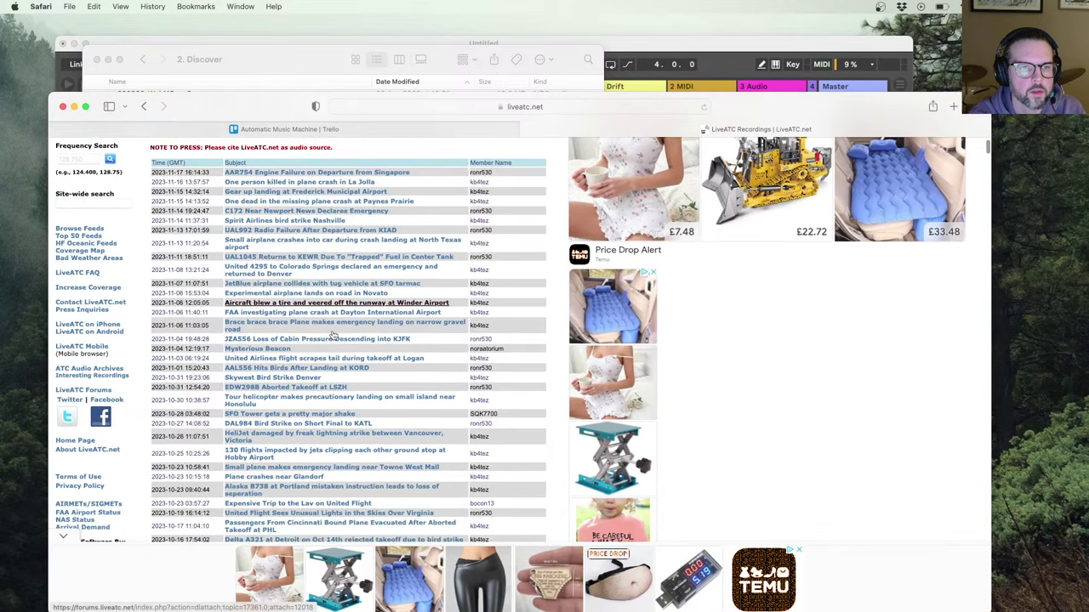
{"action": "scroll", "coordinate": [333, 336], "scroll_direction": "down", "scroll_amount": 1}
{"action": "scroll", "coordinate": [333, 335], "scroll_direction": "down", "scroll_amount": 1}
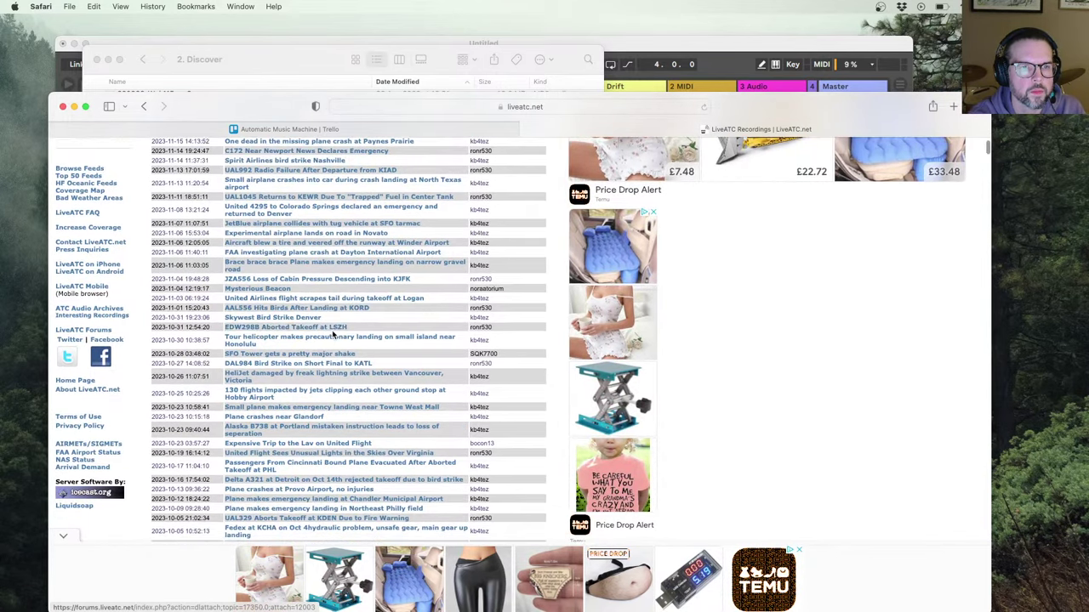
{"action": "scroll", "coordinate": [333, 334], "scroll_direction": "down", "scroll_amount": 1}
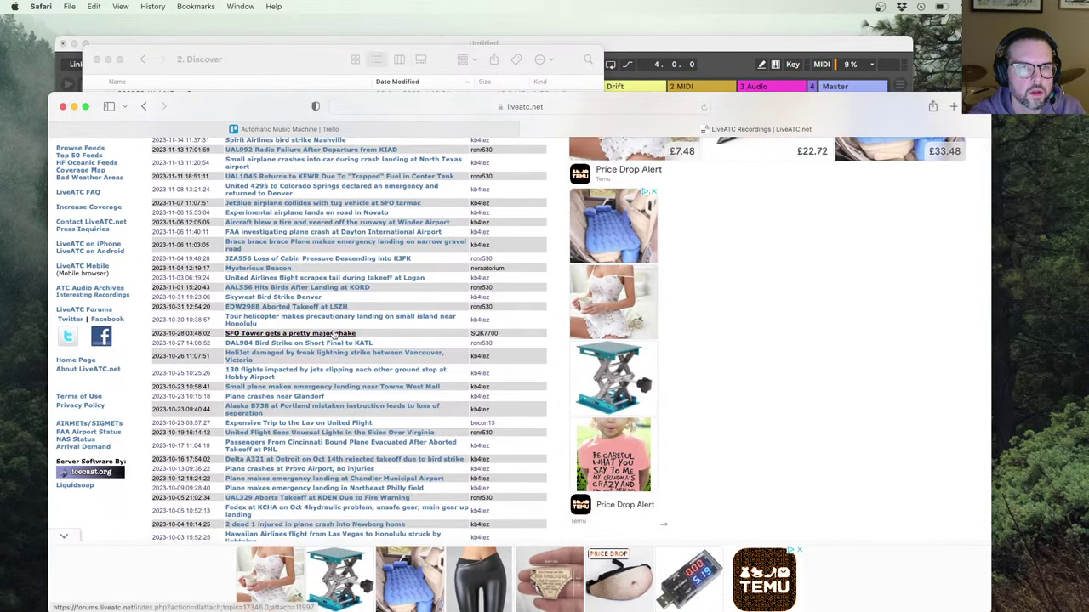
{"action": "scroll", "coordinate": [334, 334], "scroll_direction": "down", "scroll_amount": 1}
{"action": "scroll", "coordinate": [333, 334], "scroll_direction": "down", "scroll_amount": 1}
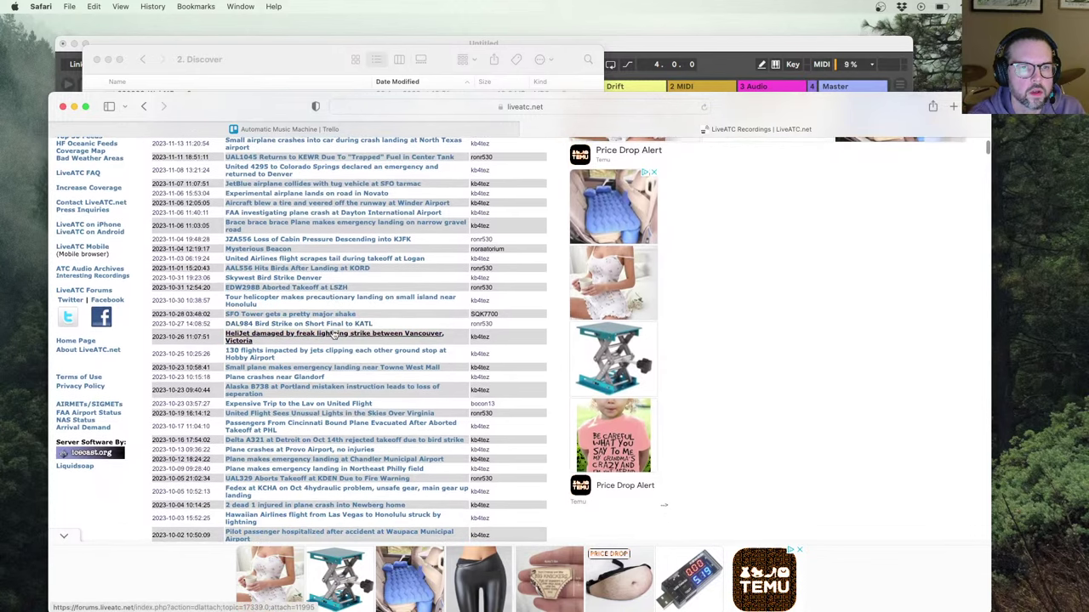
{"action": "scroll", "coordinate": [333, 334], "scroll_direction": "down", "scroll_amount": 3}
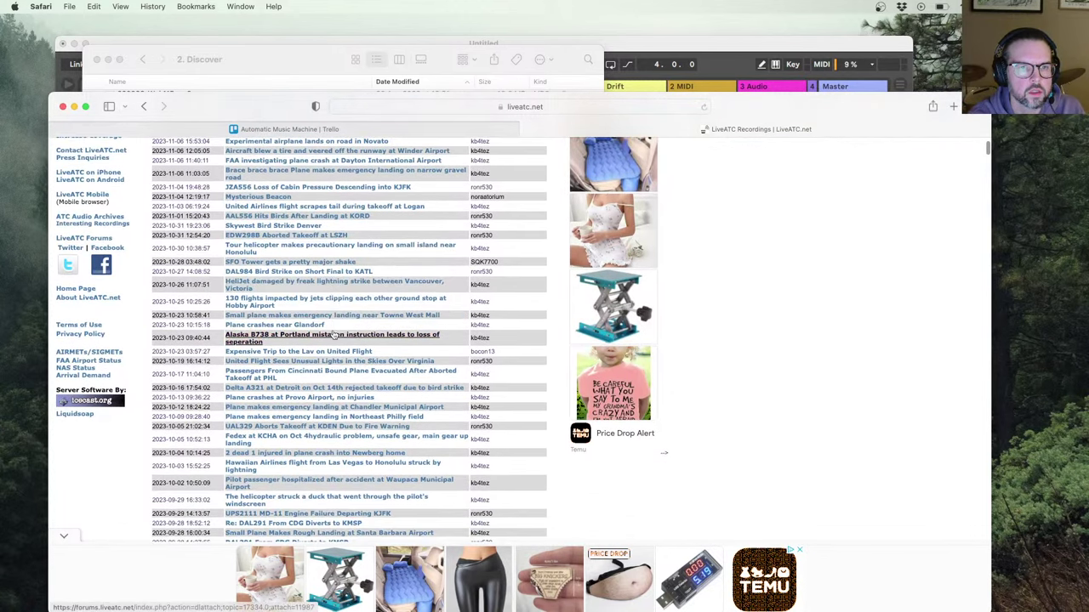
{"action": "scroll", "coordinate": [333, 334], "scroll_direction": "down", "scroll_amount": 2}
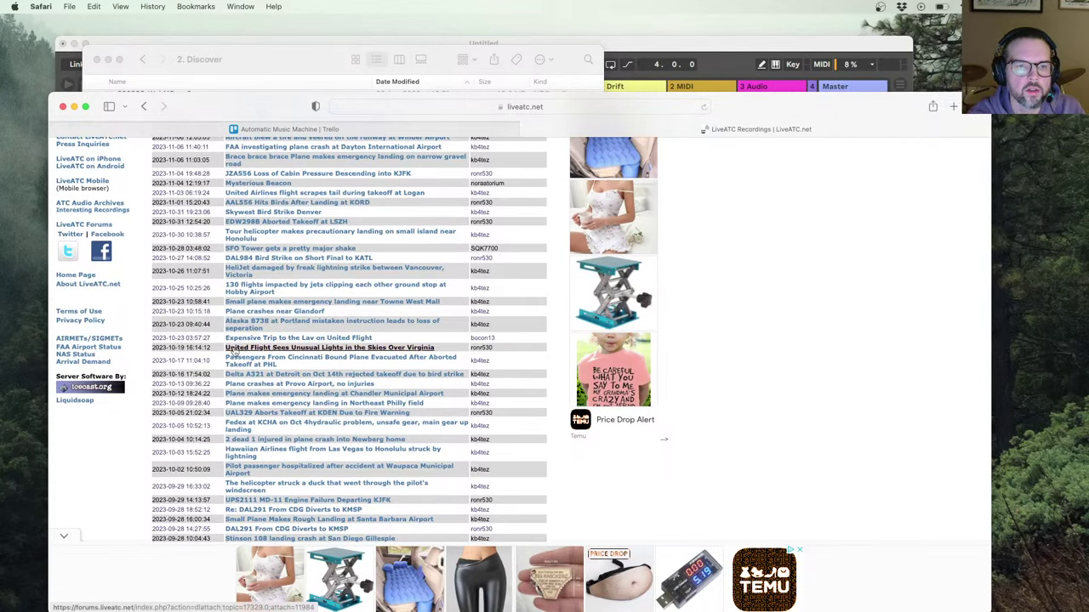
{"action": "left_click", "coordinate": [253, 348]}
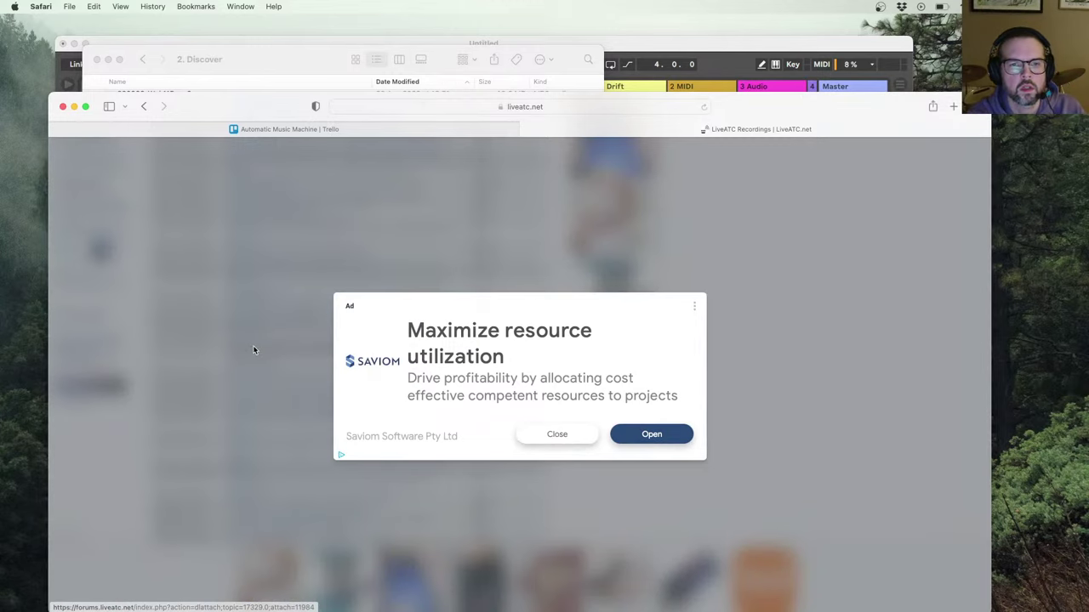
{"action": "left_click", "coordinate": [252, 338]}
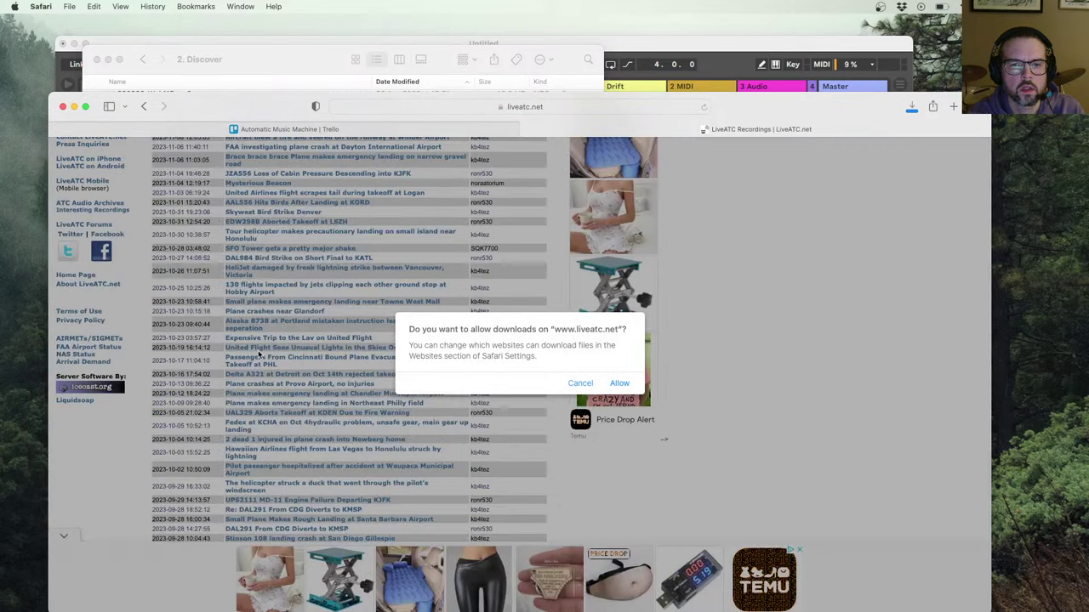
{"action": "left_click", "coordinate": [621, 383]}
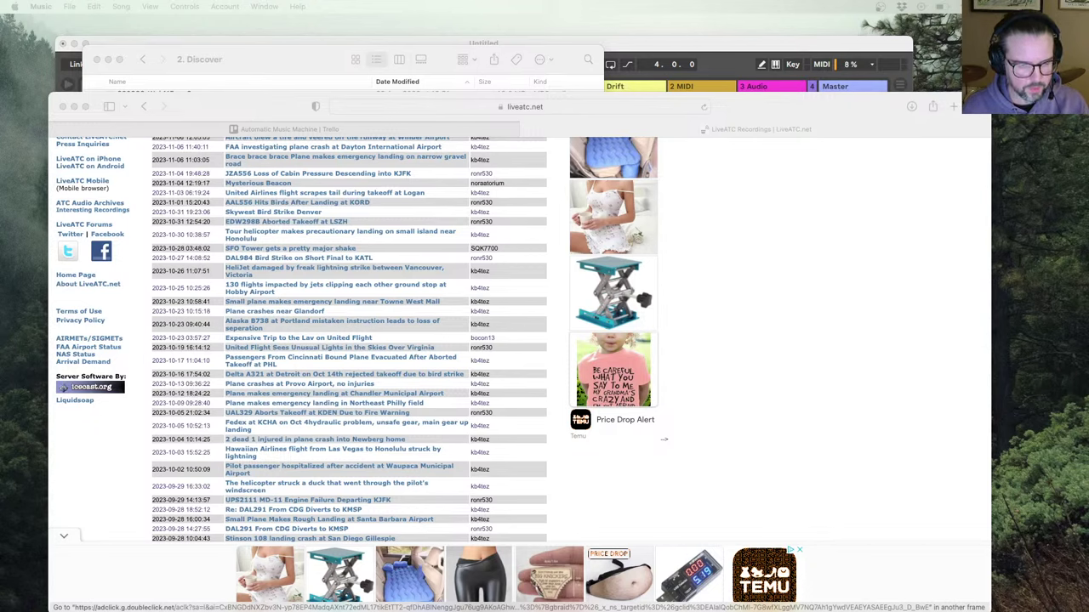
Step: Switch to Finder, close the Desktop folder preview and minimise the 2. Discover window
{"action": "key", "text": "super+Tab"}
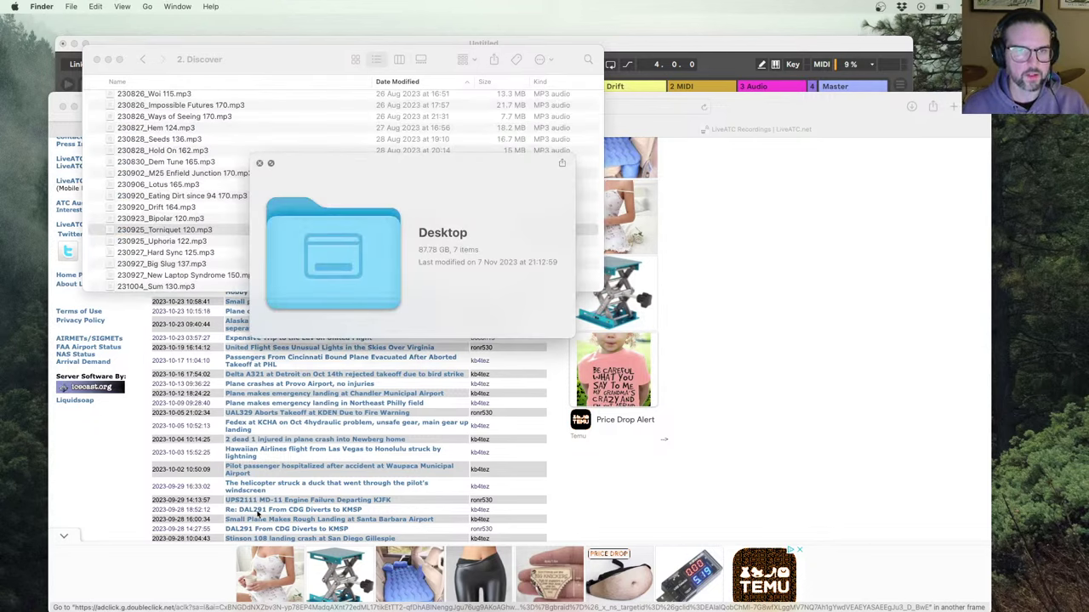
{"action": "left_click", "coordinate": [259, 163]}
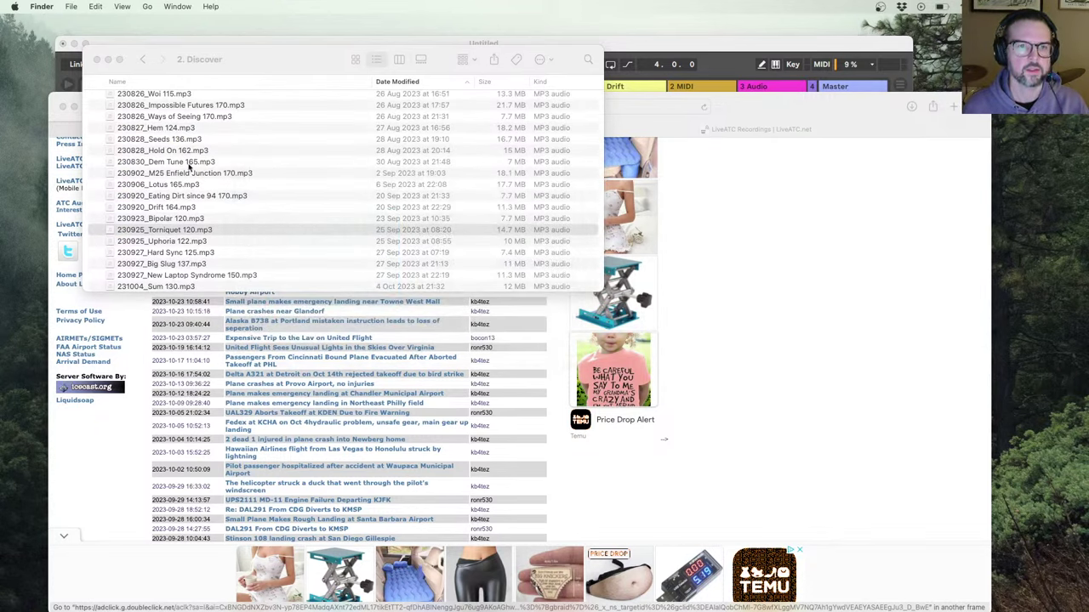
{"action": "key", "text": "super+m"}
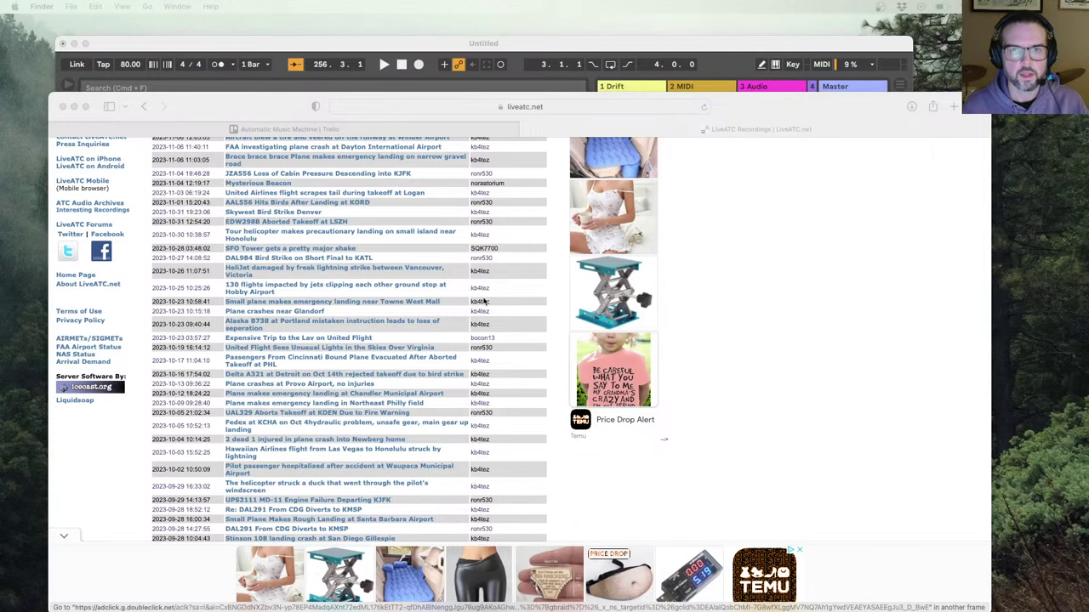
Step: Bring the Ableton Live set to the front and close the floating ValhallaDelay and Divisions windows
{"action": "left_click", "coordinate": [535, 53]}
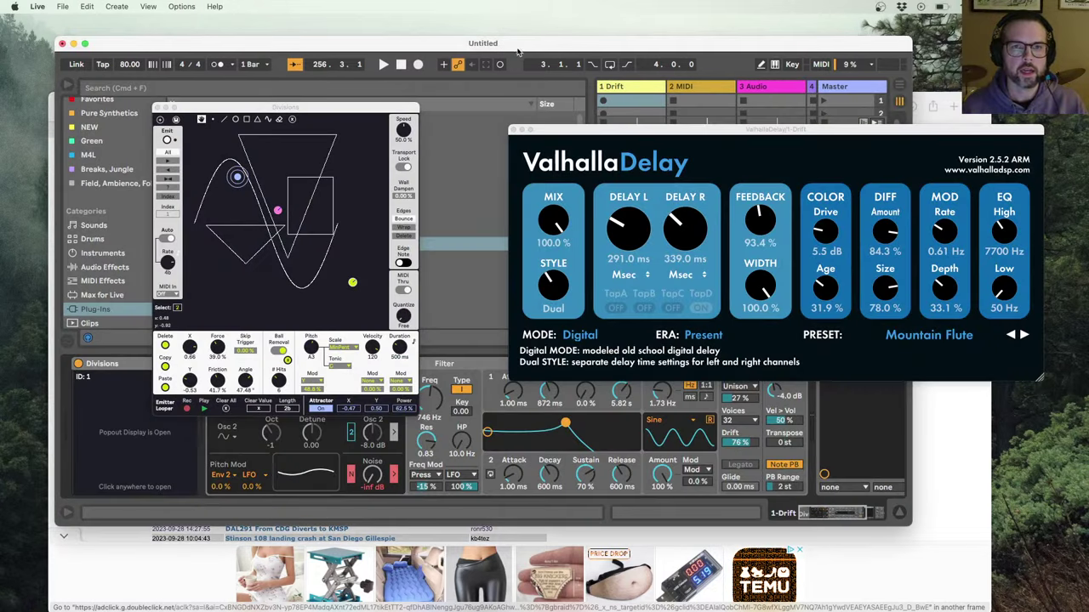
{"action": "left_click", "coordinate": [514, 129]}
{"action": "left_click", "coordinate": [157, 108]}
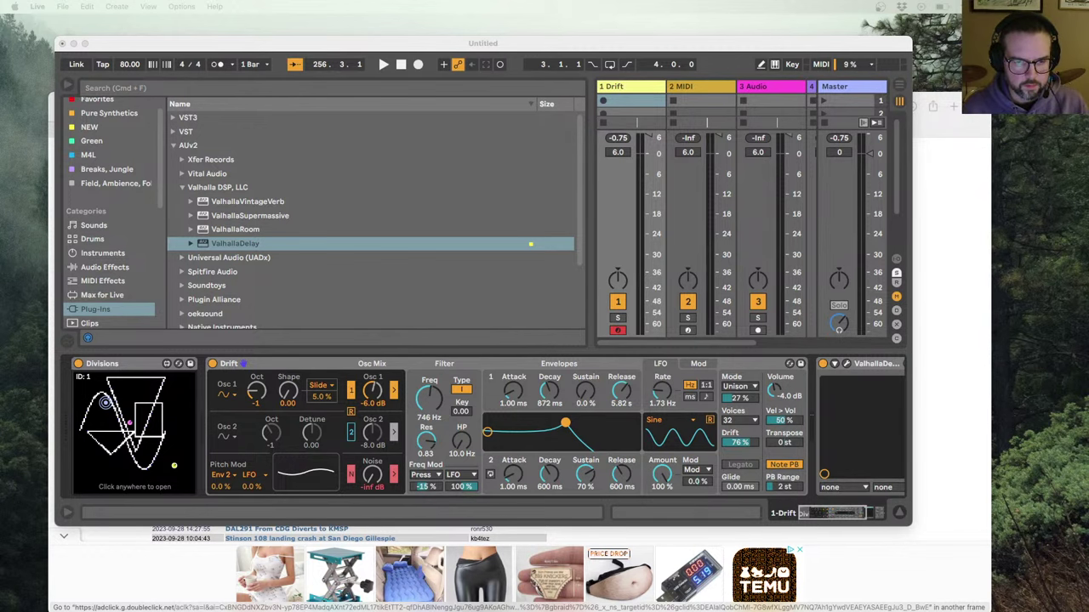
Step: In Finder, move the 230123_Torniquet 120 Project folder from 2. Discover into 3. Draft, and open 3. Draft
{"action": "left_click_drag", "start_coordinate": [307, 307], "coordinate": [281, 178]}
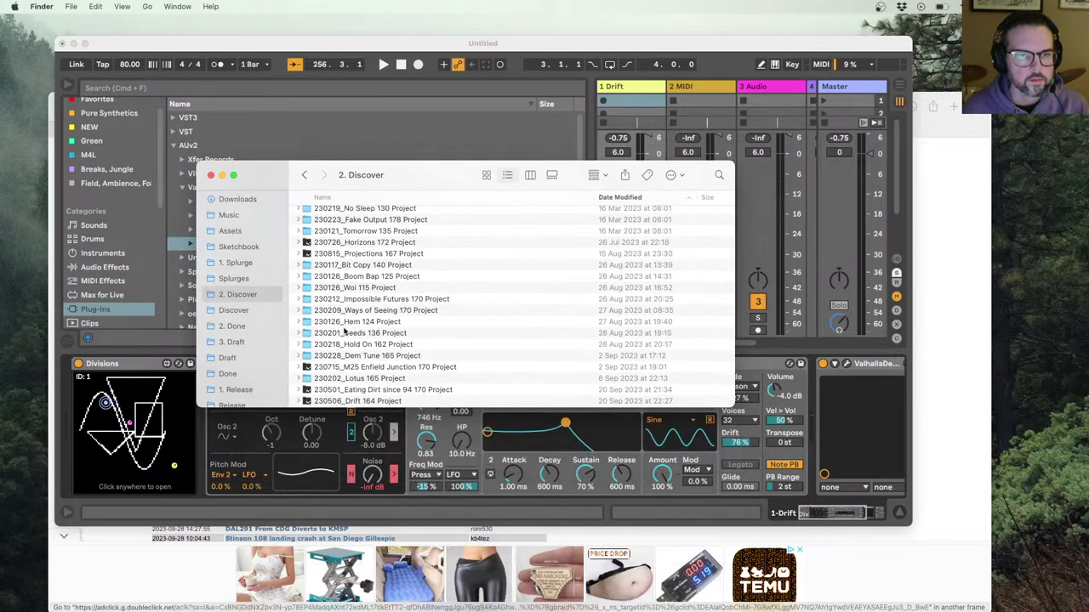
{"action": "scroll", "coordinate": [344, 331], "scroll_direction": "down", "scroll_amount": 3}
{"action": "scroll", "coordinate": [345, 332], "scroll_direction": "down", "scroll_amount": 2}
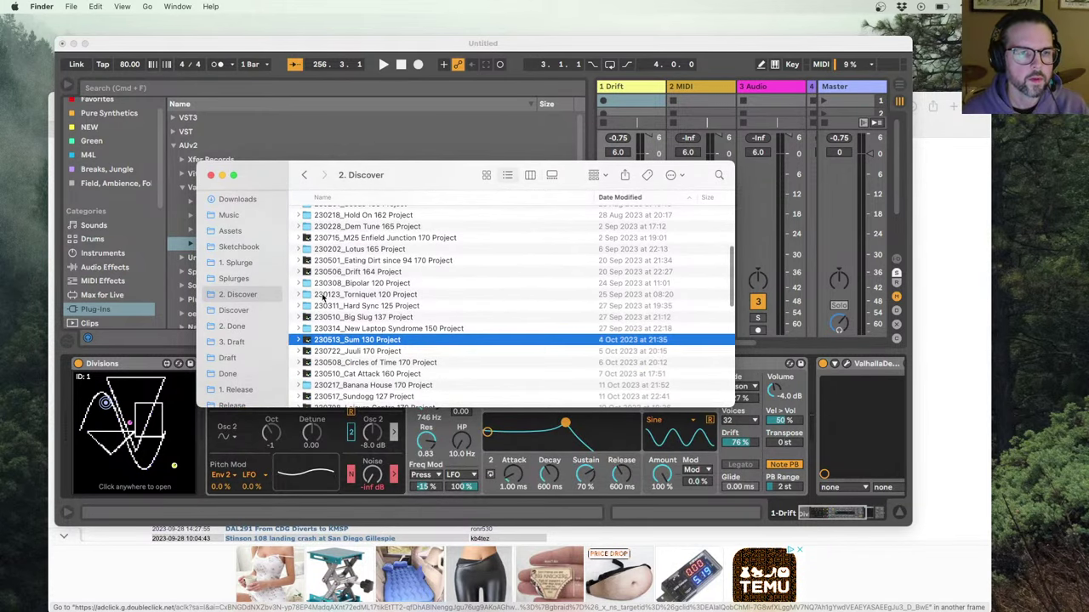
{"action": "left_click_drag", "start_coordinate": [322, 296], "coordinate": [231, 347]}
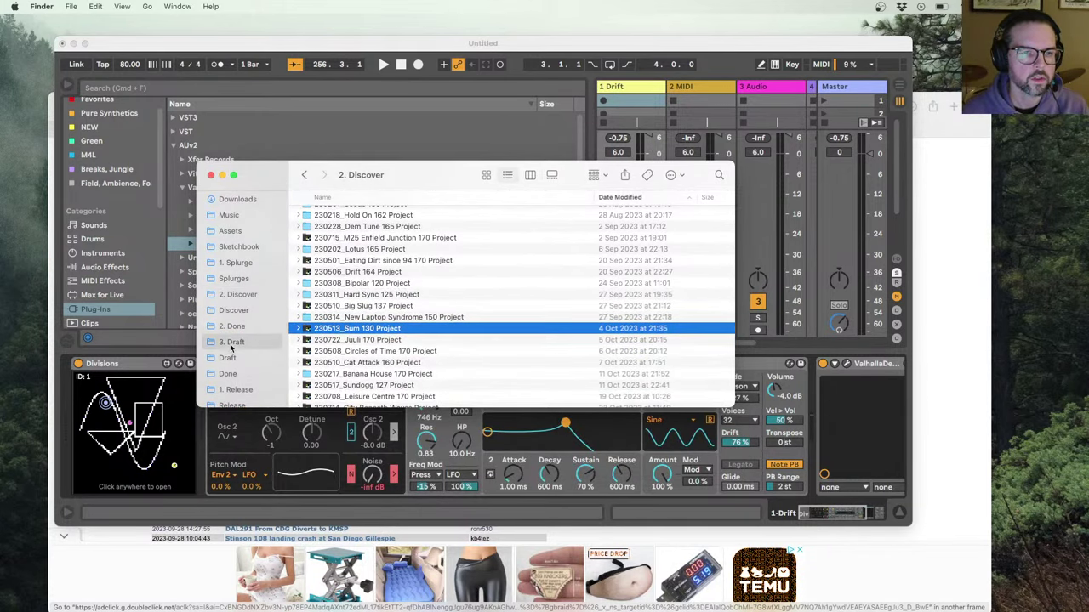
{"action": "left_click", "coordinate": [231, 344]}
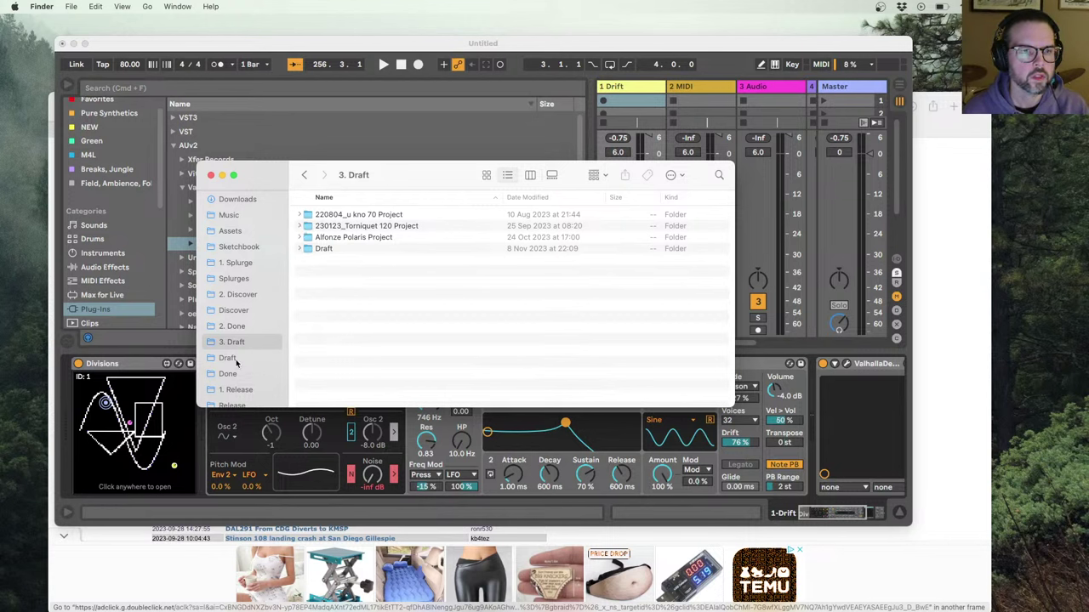
Step: Look through the project folders in 2. Discover, and open the 2. Done folder to check its contents
{"action": "left_click", "coordinate": [238, 294]}
{"action": "scroll", "coordinate": [328, 341], "scroll_direction": "down", "scroll_amount": 3}
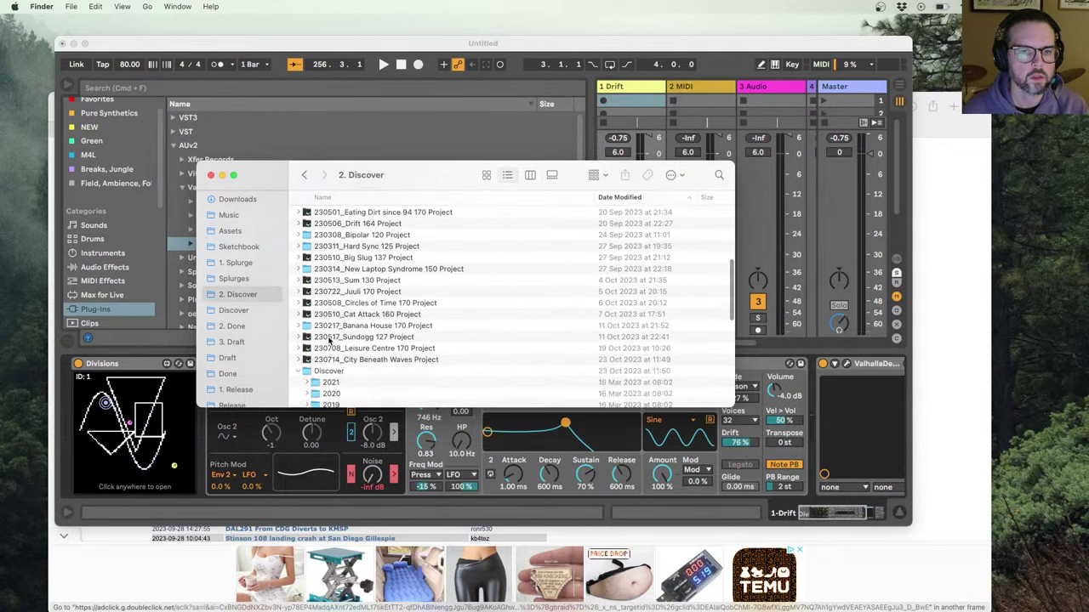
{"action": "scroll", "coordinate": [329, 340], "scroll_direction": "up", "scroll_amount": 10}
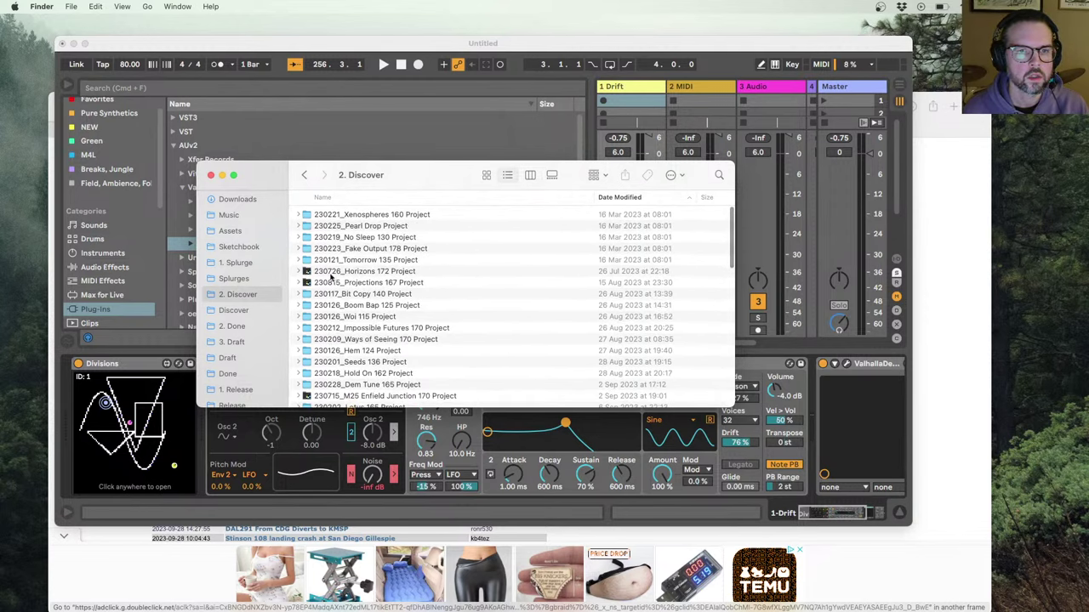
{"action": "scroll", "coordinate": [338, 298], "scroll_direction": "down", "scroll_amount": 3}
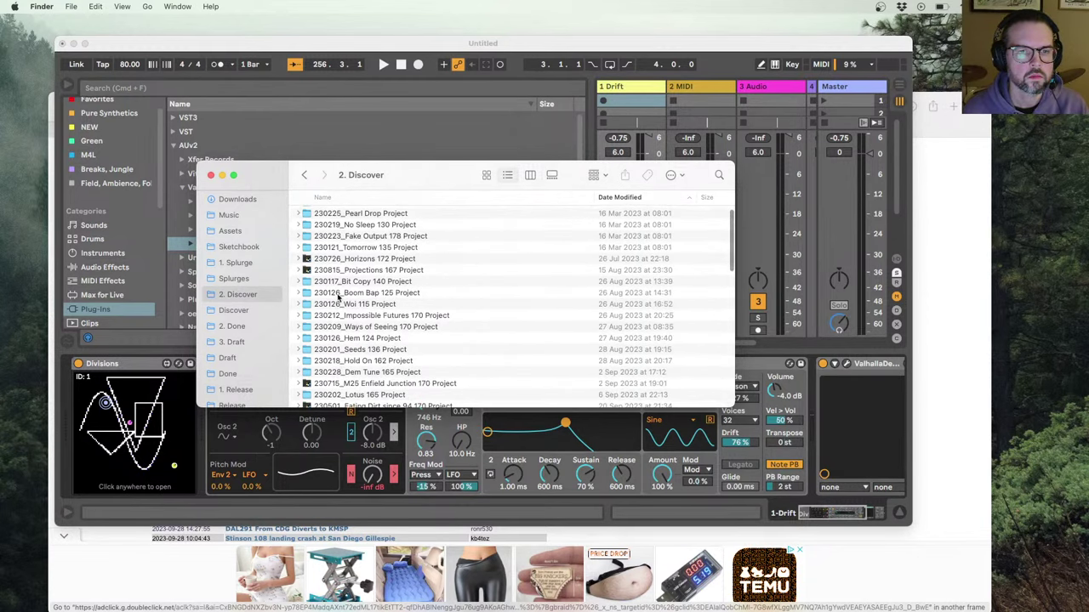
{"action": "scroll", "coordinate": [339, 297], "scroll_direction": "down", "scroll_amount": 3}
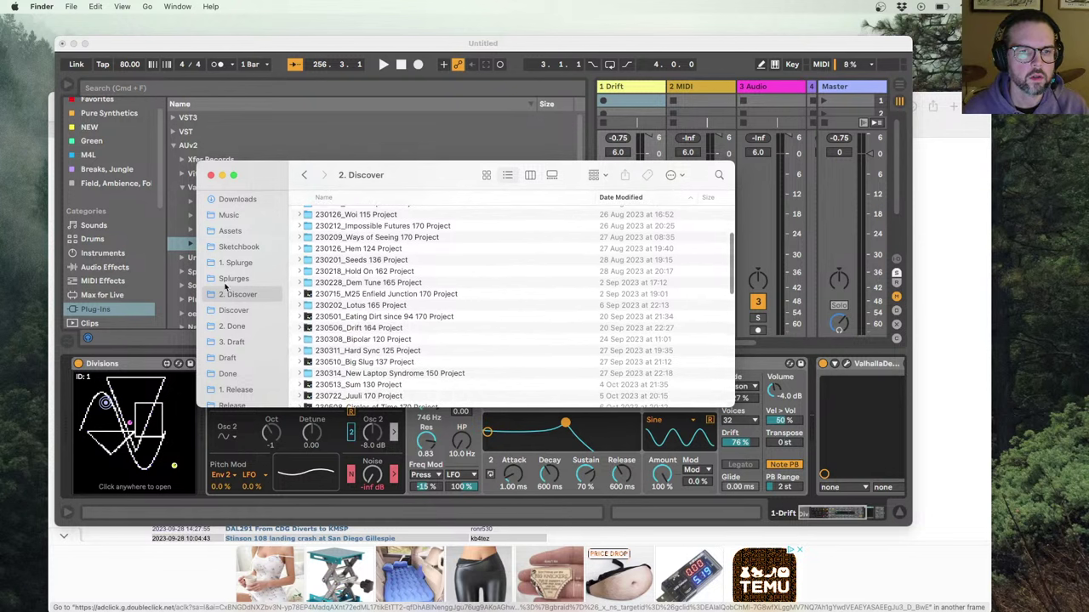
{"action": "left_click", "coordinate": [232, 327]}
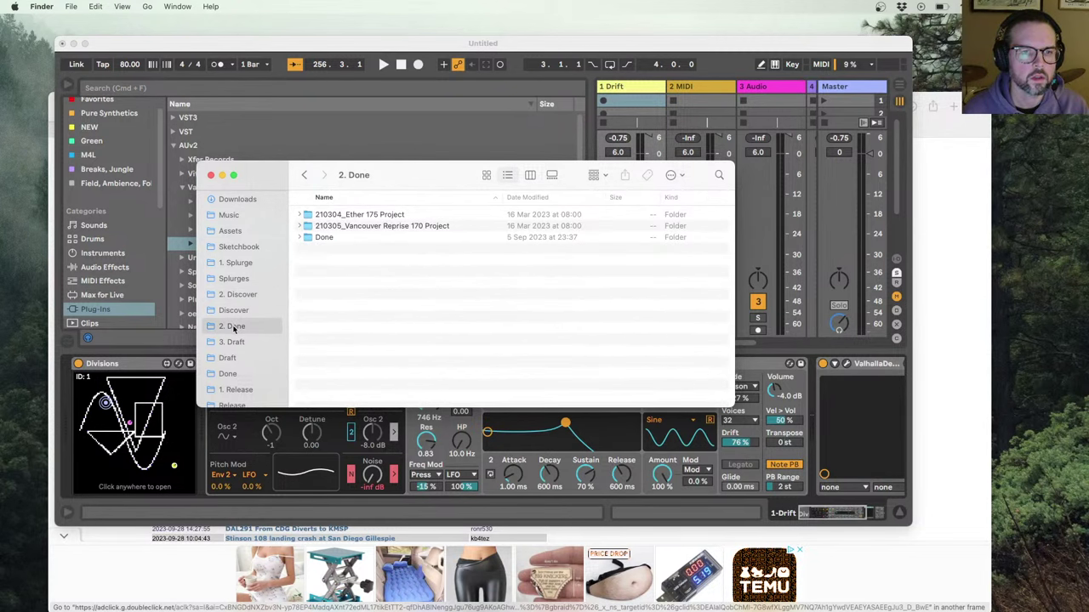
Step: Move the Finder window slightly up and check the contents of the Draft subfolder inside 3. Draft
{"action": "left_click_drag", "start_coordinate": [269, 178], "coordinate": [265, 162]}
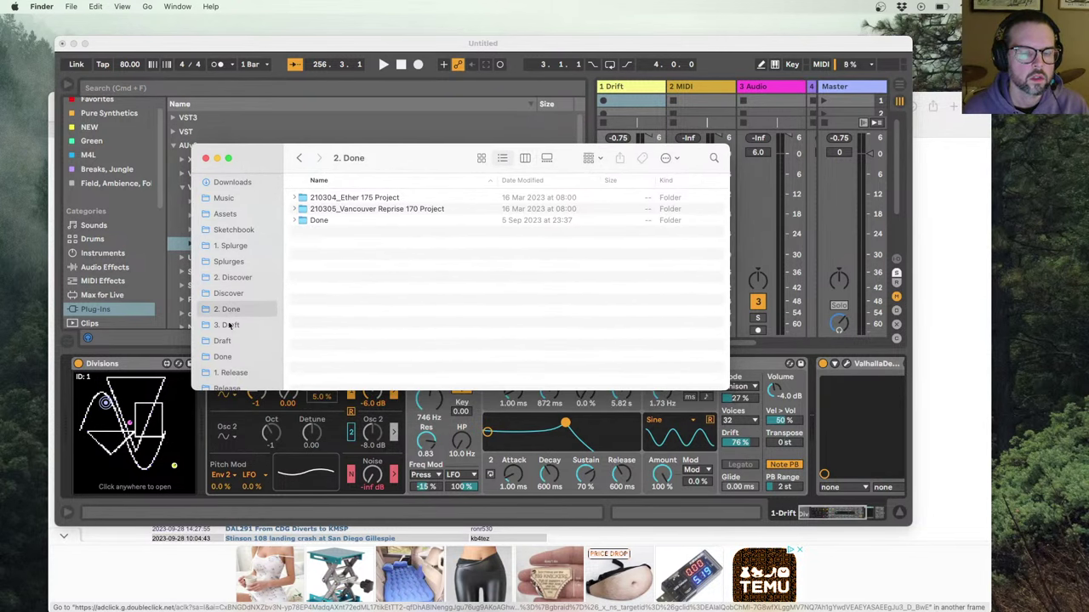
{"action": "left_click", "coordinate": [229, 325]}
{"action": "left_click", "coordinate": [303, 230]}
{"action": "left_click", "coordinate": [293, 232]}
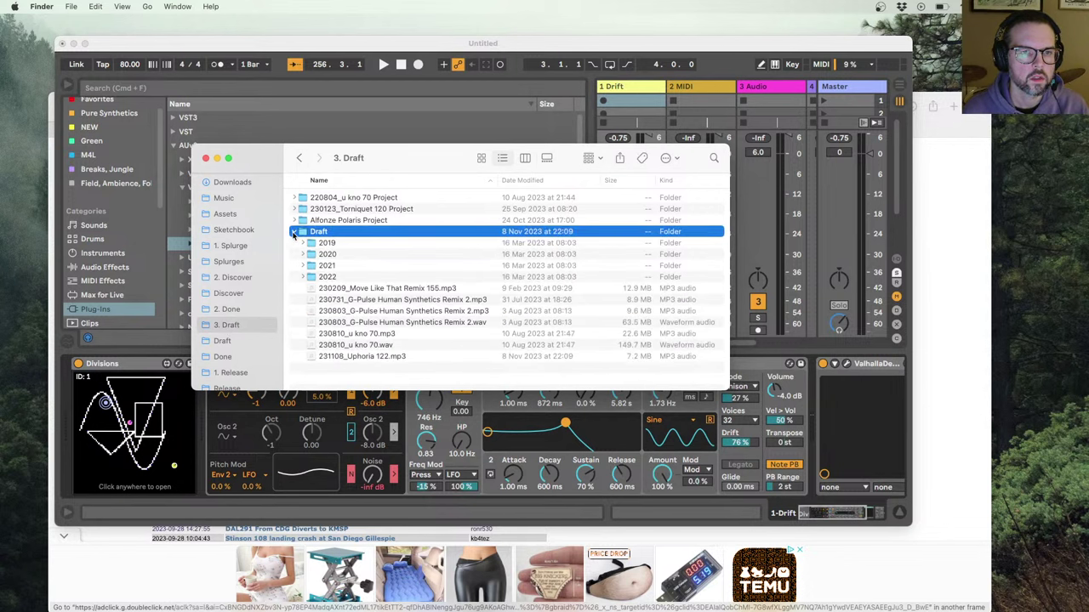
{"action": "left_click", "coordinate": [294, 232]}
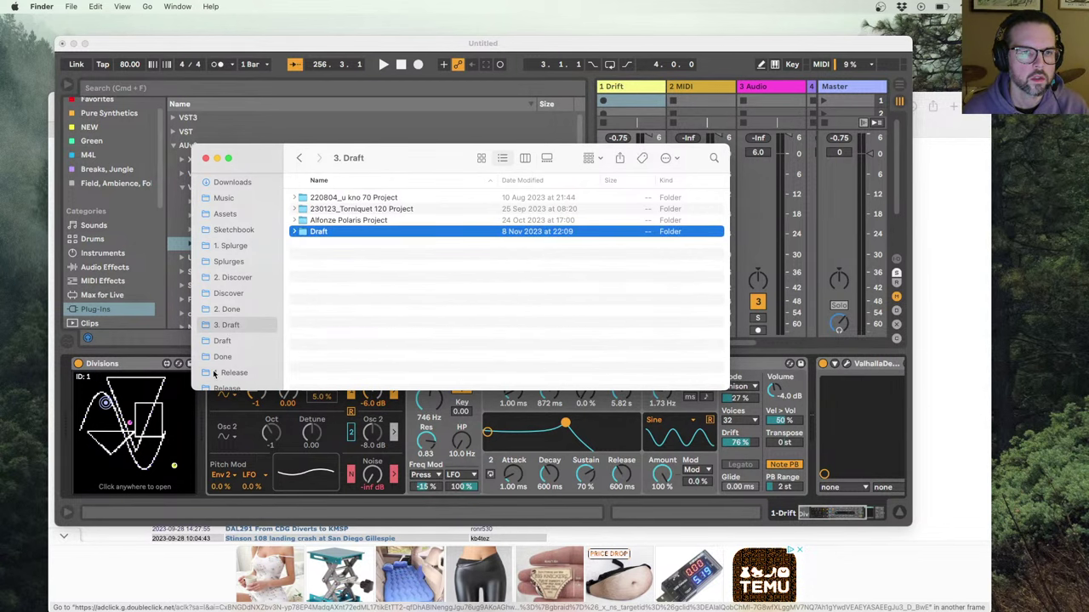
Step: Return to the 2. Discover folder, look through its projects and sort them by date modified with the newest first
{"action": "left_click", "coordinate": [234, 246]}
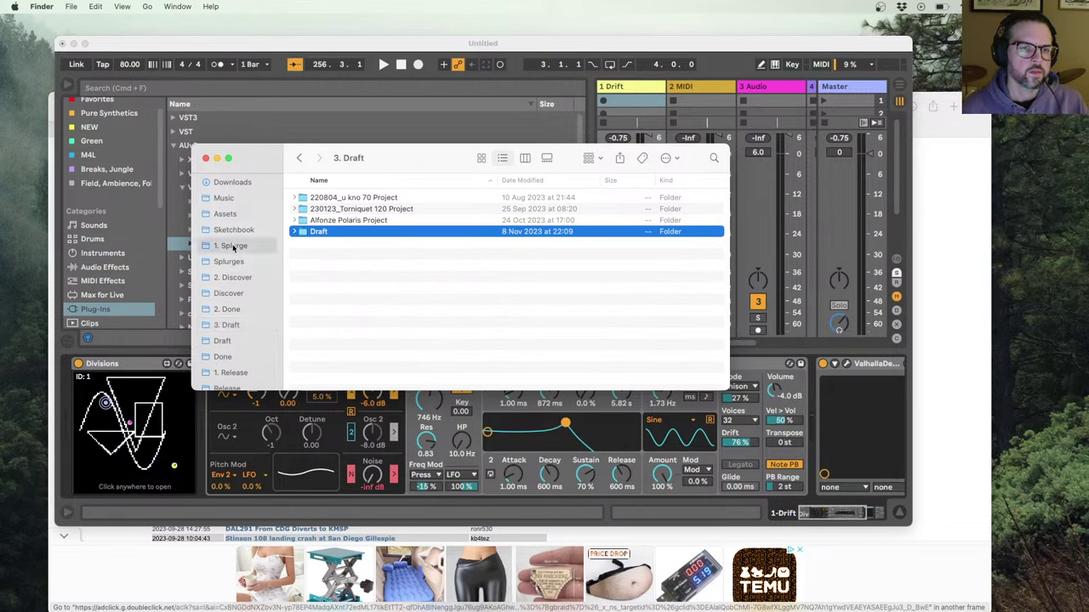
{"action": "left_click", "coordinate": [233, 279]}
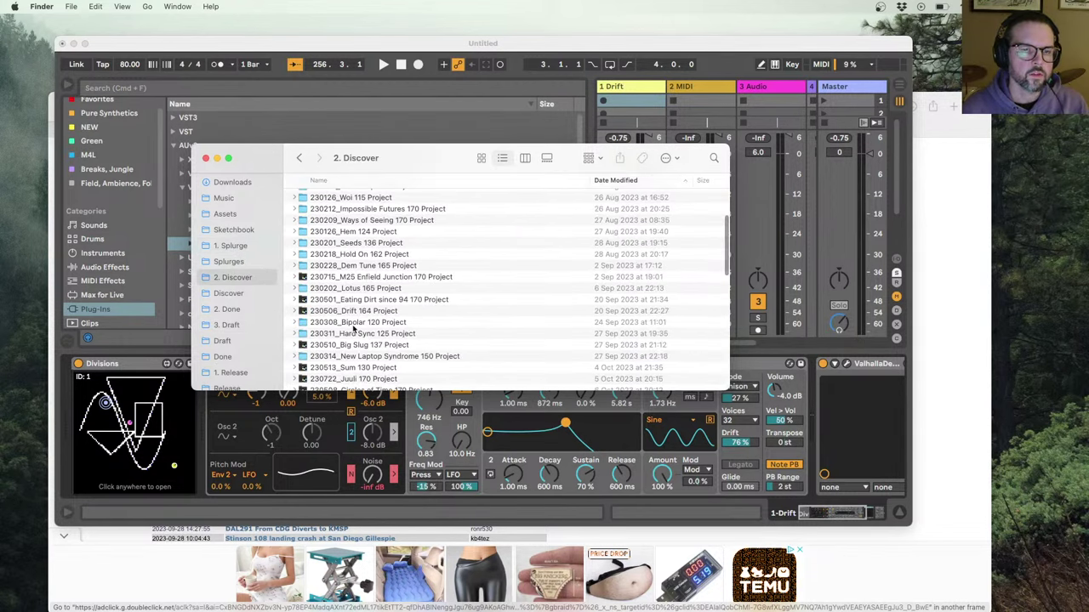
{"action": "scroll", "coordinate": [354, 330], "scroll_direction": "down", "scroll_amount": 4}
{"action": "scroll", "coordinate": [355, 330], "scroll_direction": "down", "scroll_amount": 3}
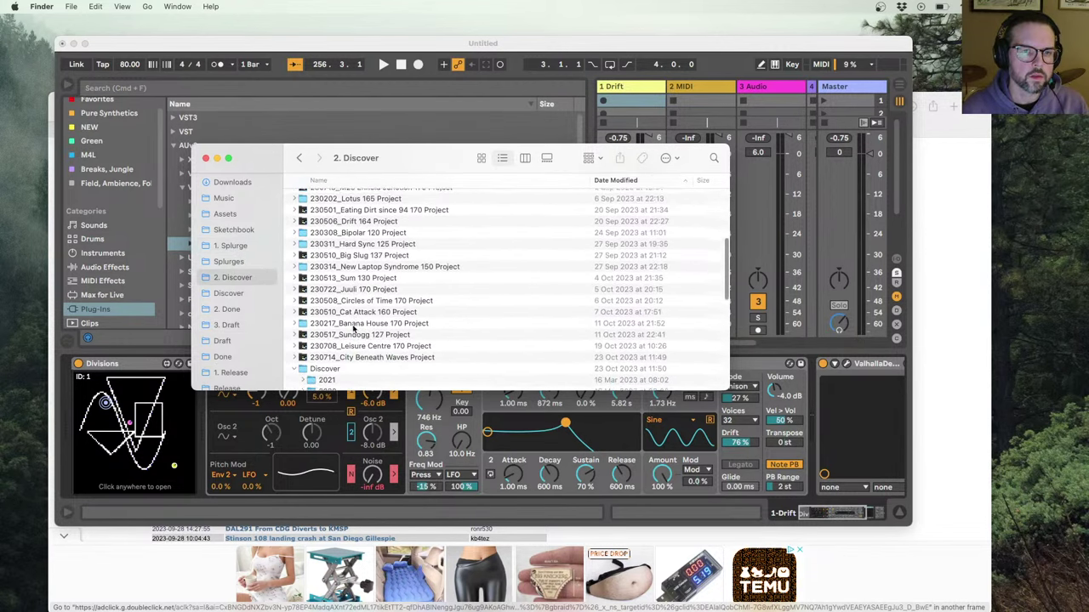
{"action": "scroll", "coordinate": [338, 337], "scroll_direction": "up", "scroll_amount": 5}
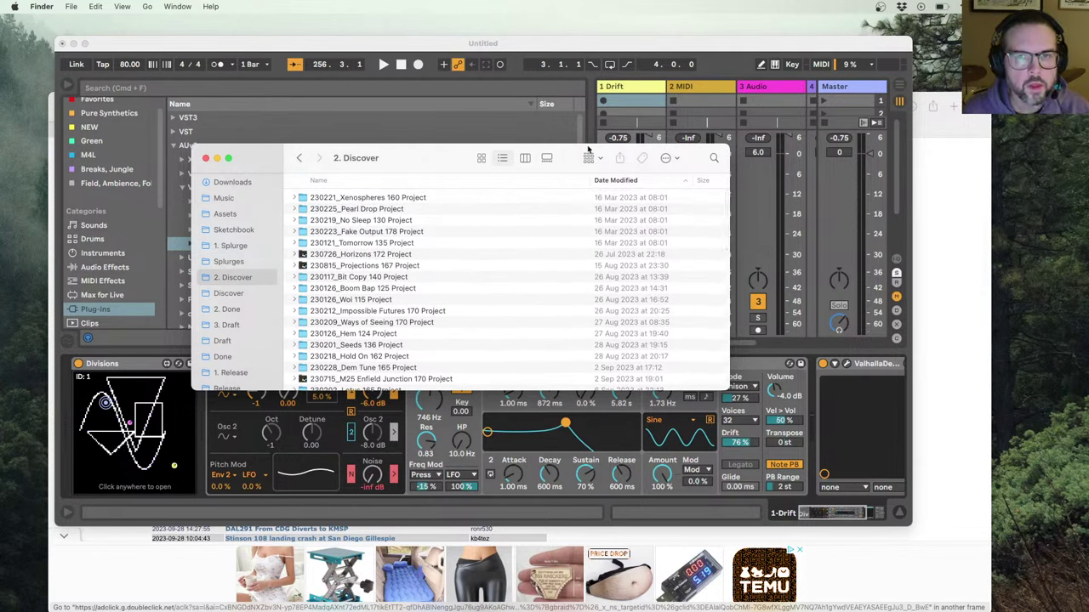
{"action": "scroll", "coordinate": [417, 269], "scroll_direction": "down", "scroll_amount": 3}
{"action": "scroll", "coordinate": [417, 269], "scroll_direction": "up", "scroll_amount": 3}
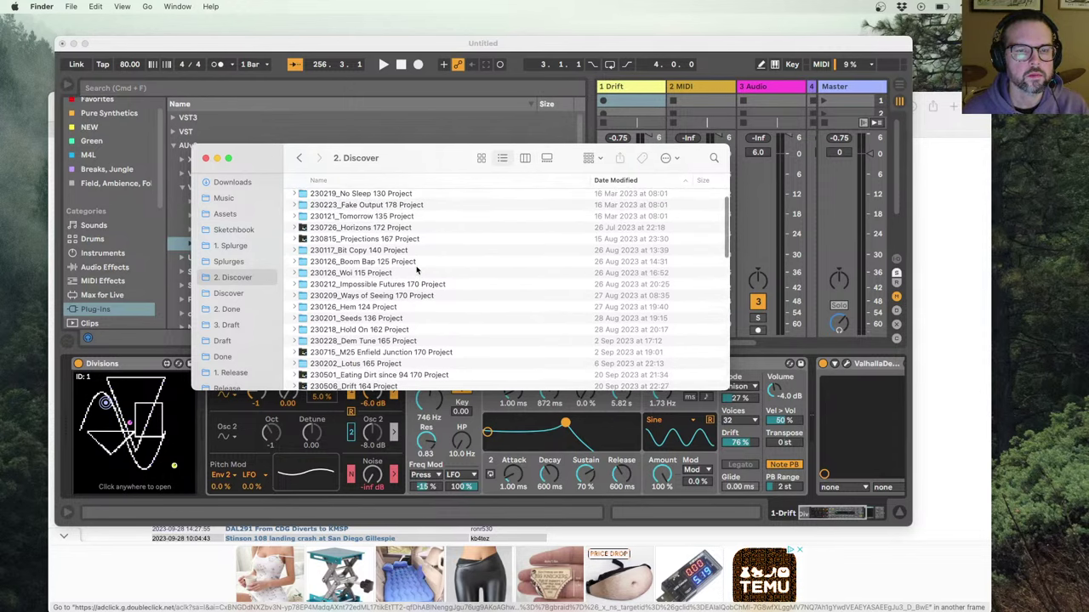
{"action": "left_click", "coordinate": [629, 181]}
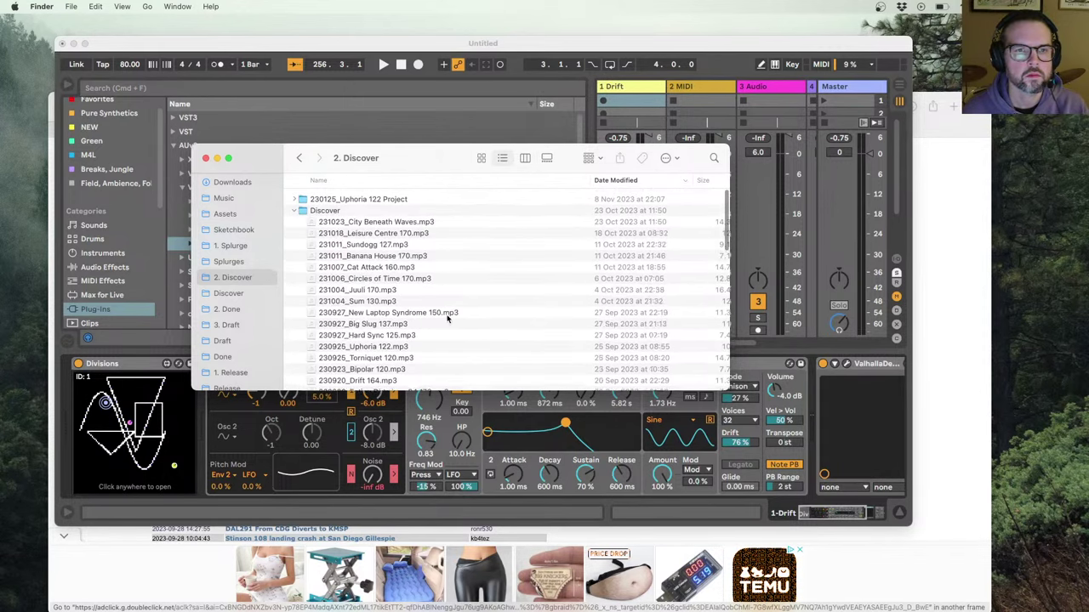
Step: Move the 230125_Uphoria 122 Project folder from 2. Discover into 3. Draft, and open 3. Draft
{"action": "left_click", "coordinate": [314, 208]}
{"action": "left_click_drag", "start_coordinate": [312, 204], "coordinate": [224, 329]}
{"action": "left_click", "coordinate": [224, 327]}
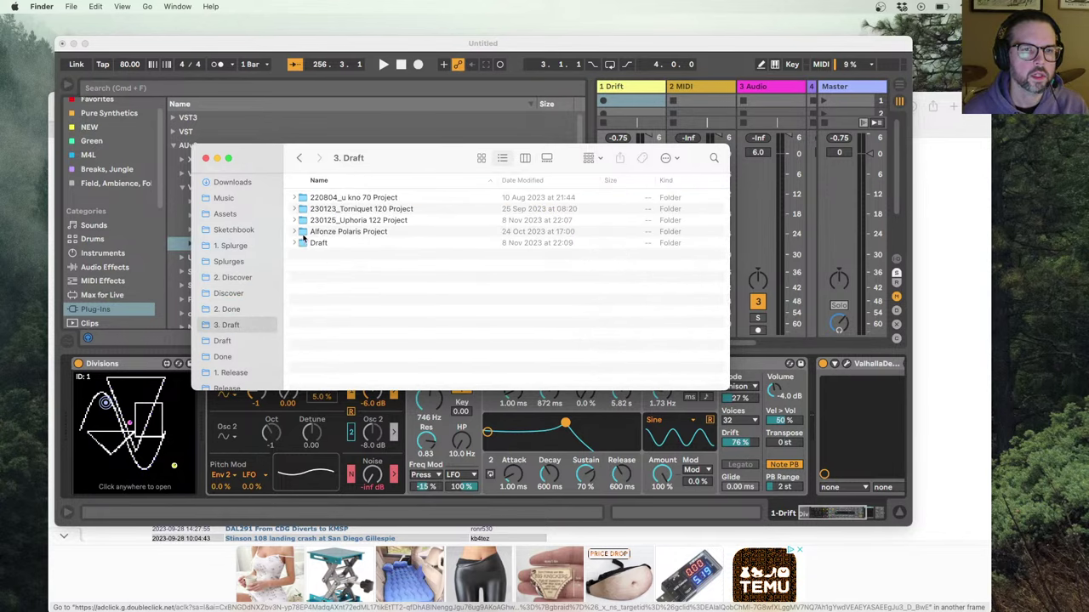
Step: Check the contents of the Uphoria and Torniquet project folders, open the 230123_Torniquet 120 Project folder and sort it by date modified, newest first
{"action": "left_click", "coordinate": [300, 220]}
{"action": "left_click", "coordinate": [295, 220]}
{"action": "left_click", "coordinate": [295, 209]}
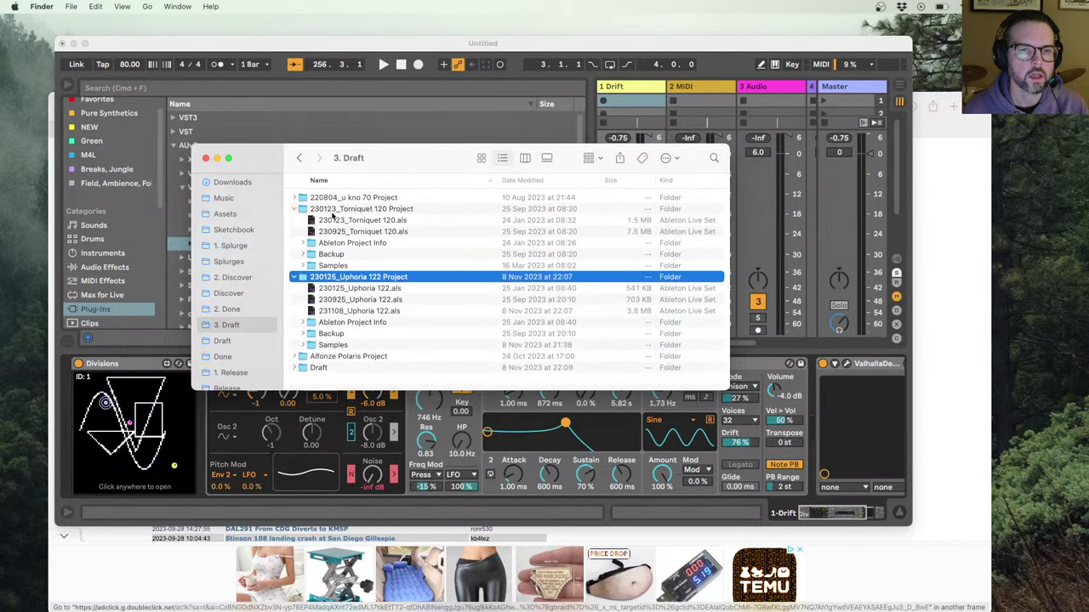
{"action": "double_click", "coordinate": [361, 209]}
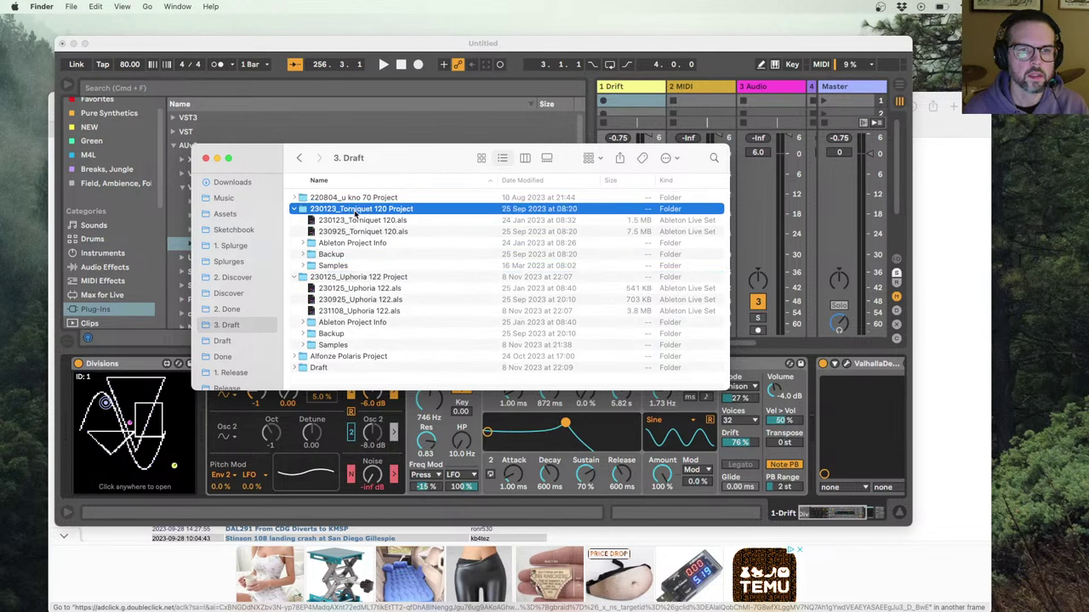
{"action": "left_click", "coordinate": [516, 181]}
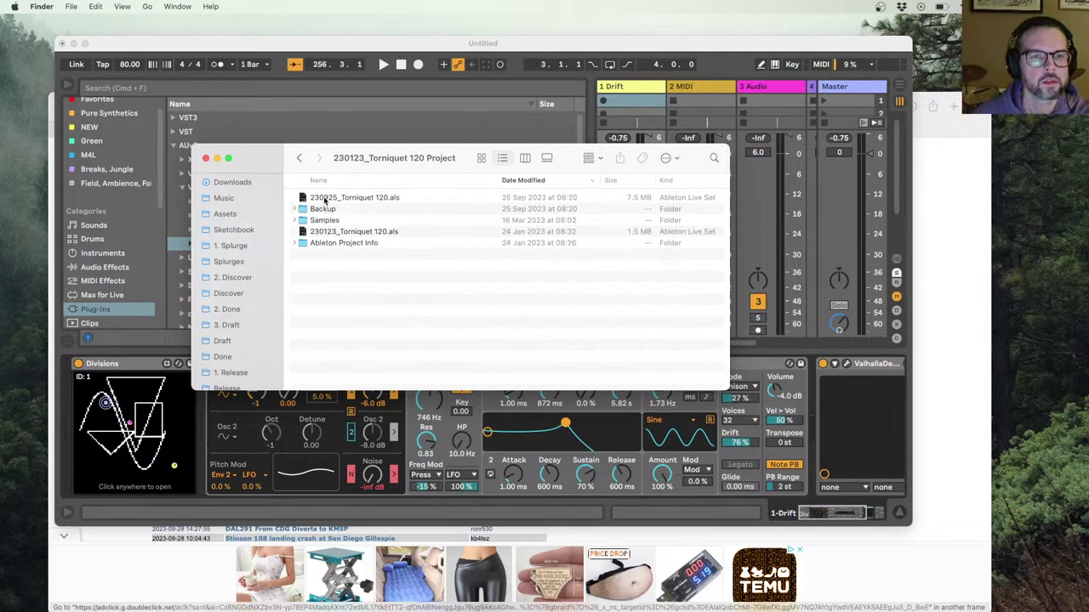
Step: Bring up the Trello board in Safari, and in Notes add the checklist item "Trippy dubstep thing" under Torniquet
{"action": "left_click", "coordinate": [928, 133]}
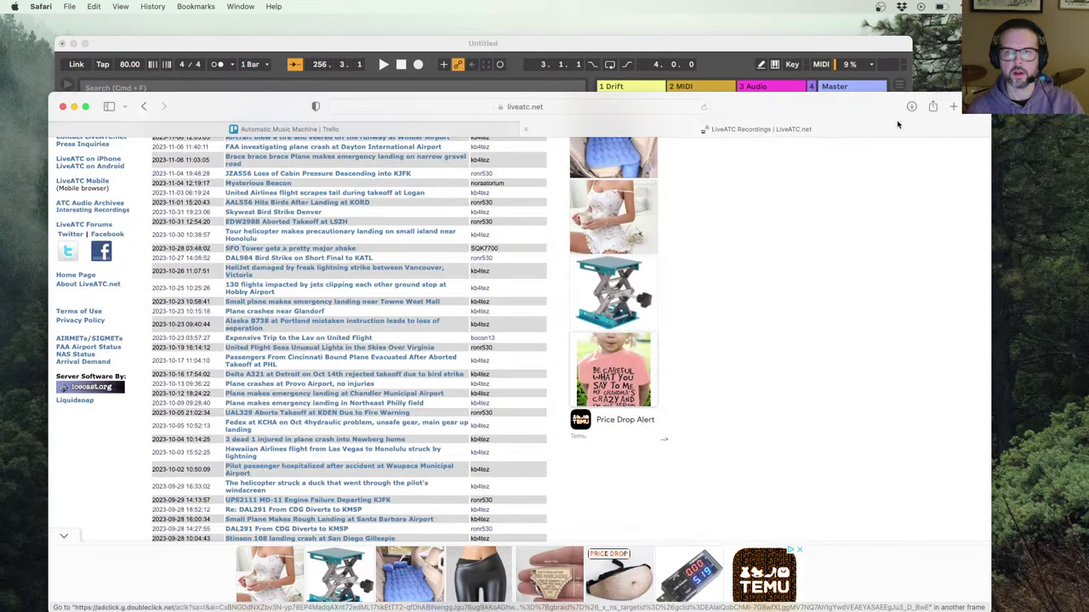
{"action": "left_click", "coordinate": [391, 130]}
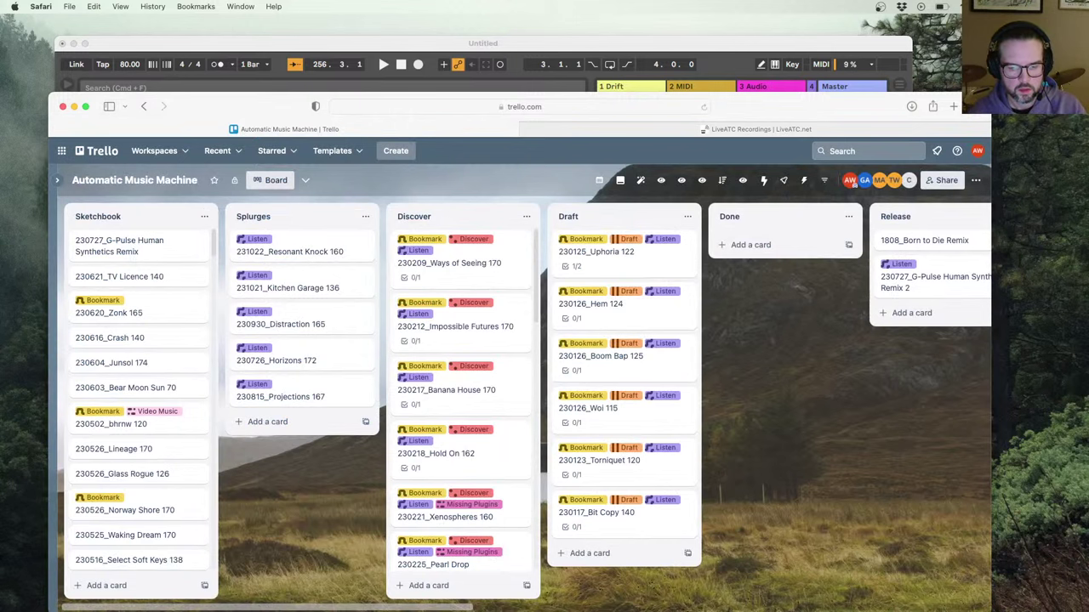
{"action": "key", "text": "super+Tab"}
{"action": "type", "text": "Trippy"}
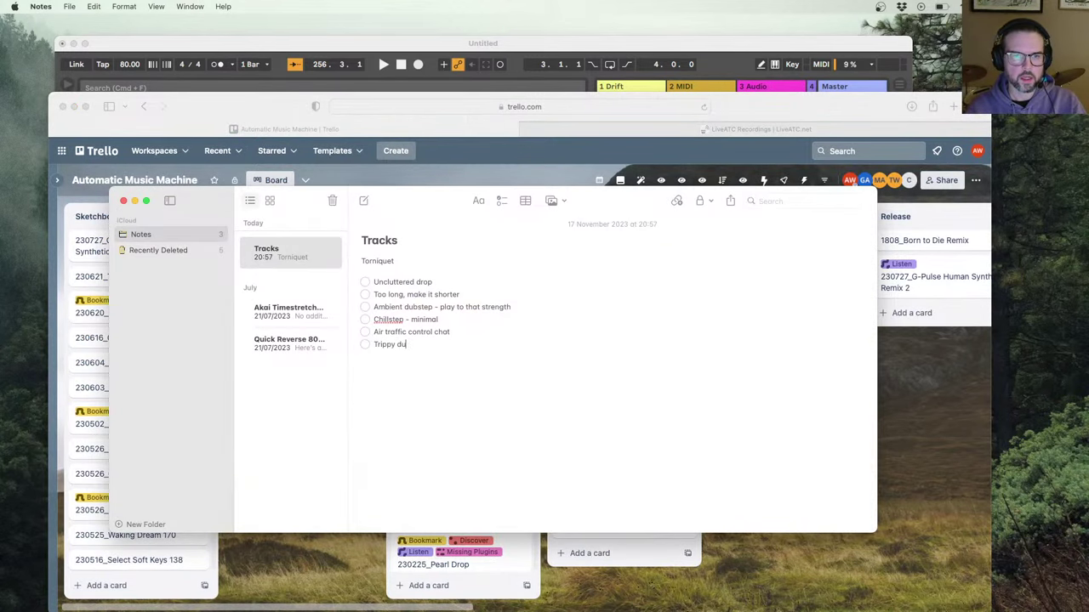
{"action": "type", "text": " dubstep thing"}
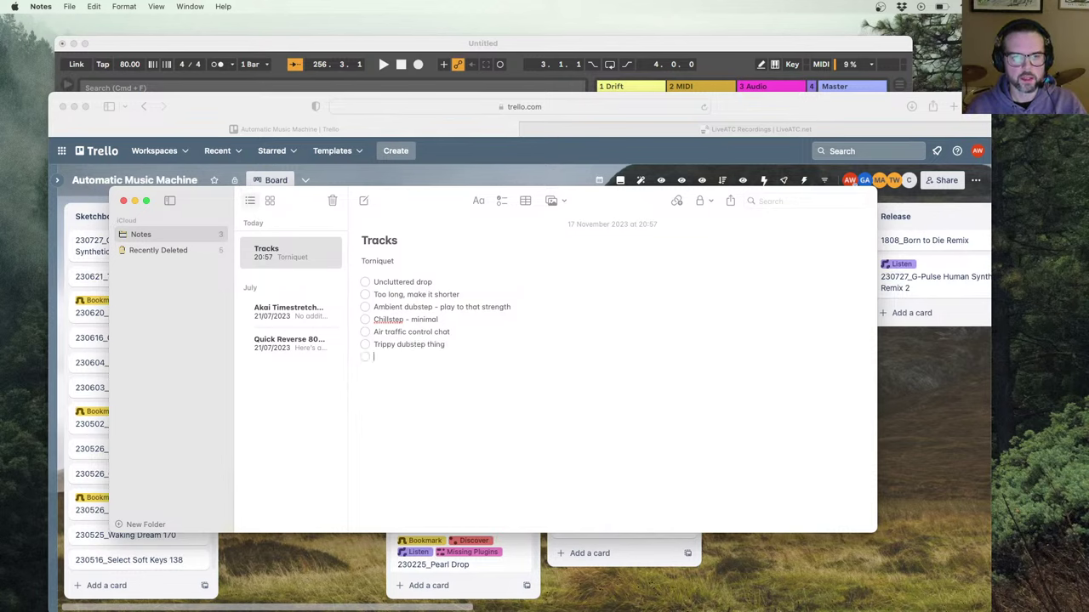
Step: Add an indented checklist item under "Trippy dubstep thing" reading "Spacious, less elements work harder with what I've got"
{"action": "key", "text": "Tab"}
{"action": "type", "text": "Spacious, less"}
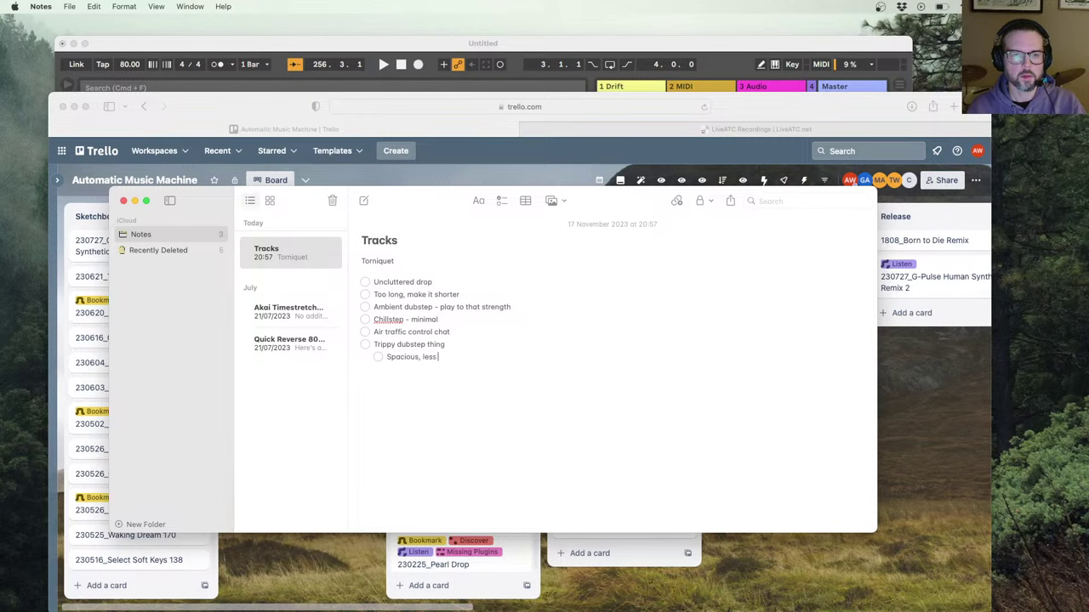
{"action": "type", "text": " elements work h"}
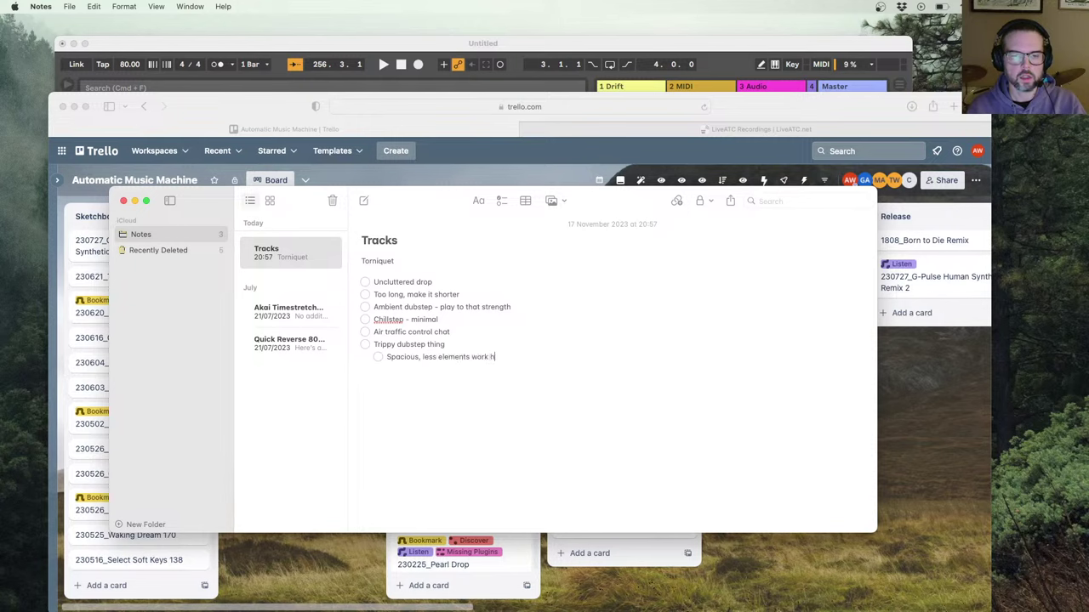
{"action": "type", "text": "arder with what I"}
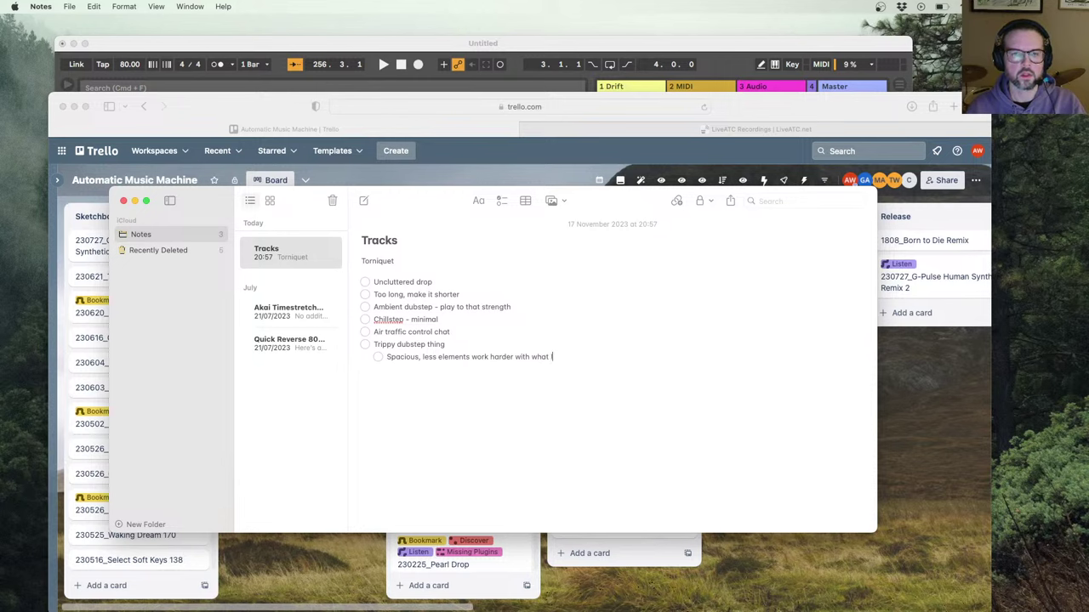
{"action": "type", "text": "'ve got"}
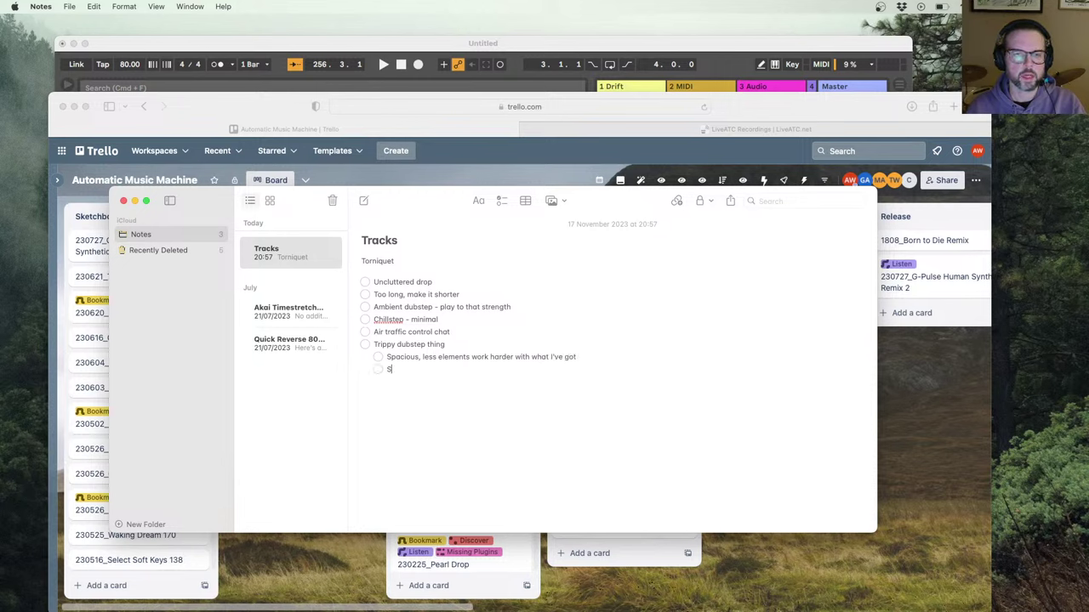
{"action": "type", "text": "ap"}
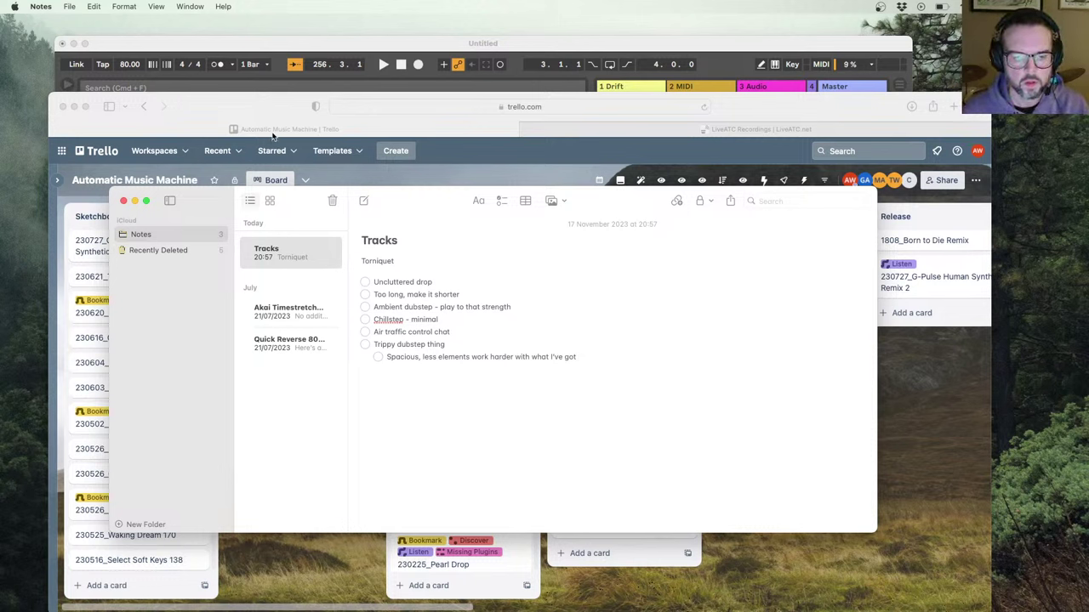
Step: Lower the Safari window with the Trello board and shift the Finder window showing the Torniquet project files to the right
{"action": "left_click", "coordinate": [262, 103]}
{"action": "left_click_drag", "start_coordinate": [263, 106], "coordinate": [247, 151]}
{"action": "left_click", "coordinate": [248, 153]}
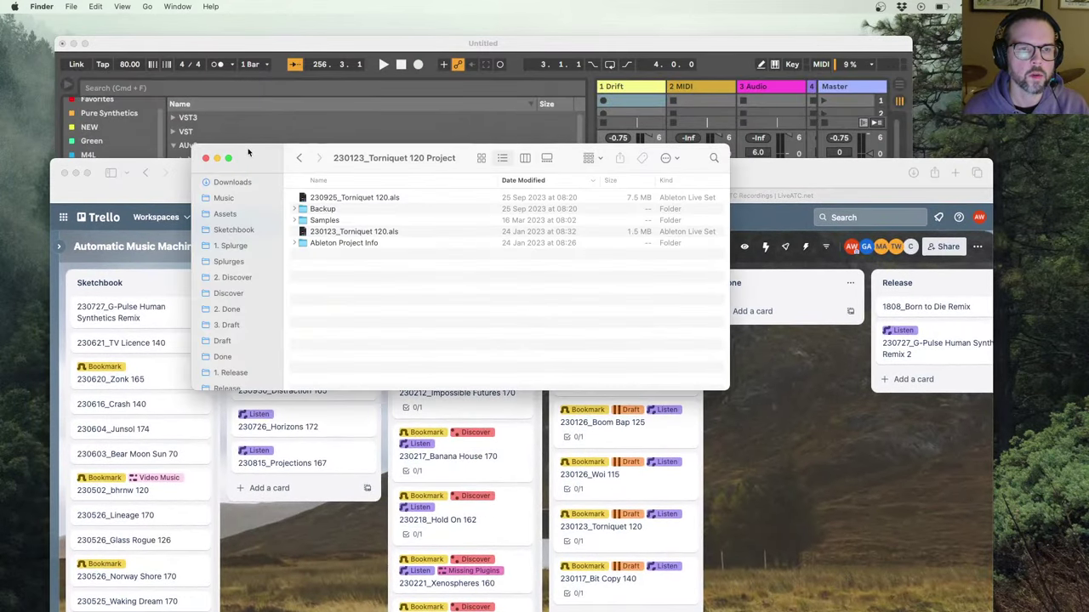
{"action": "left_click_drag", "start_coordinate": [176, 166], "coordinate": [173, 191]}
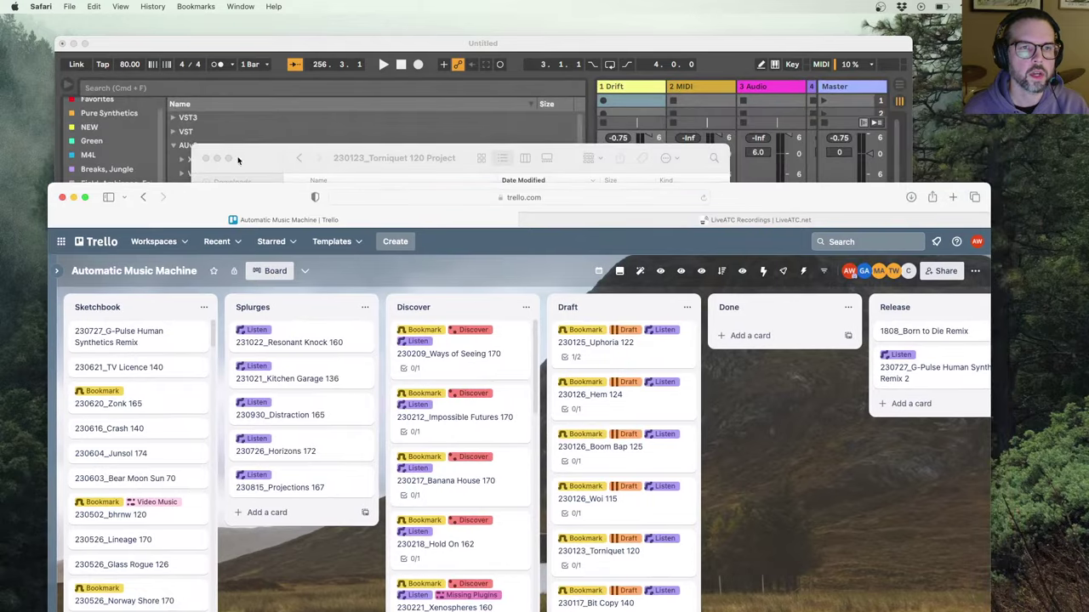
{"action": "left_click", "coordinate": [245, 158]}
{"action": "left_click_drag", "start_coordinate": [247, 157], "coordinate": [340, 168]}
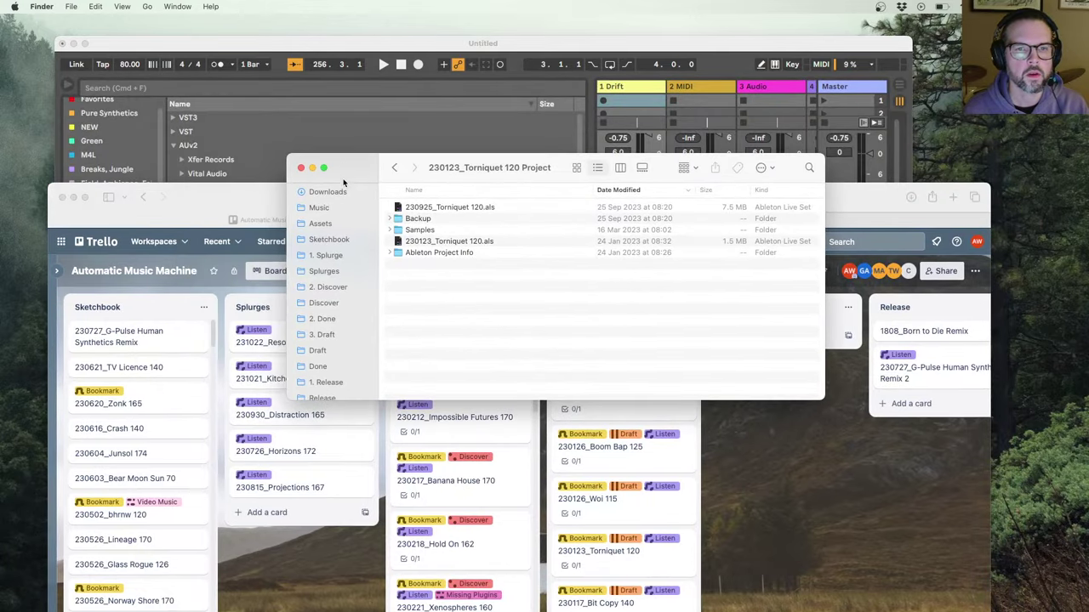
Step: Open 230925_Torniquet 120.als in Ableton Live, discarding the changes to the Untitled set
{"action": "double_click", "coordinate": [419, 207]}
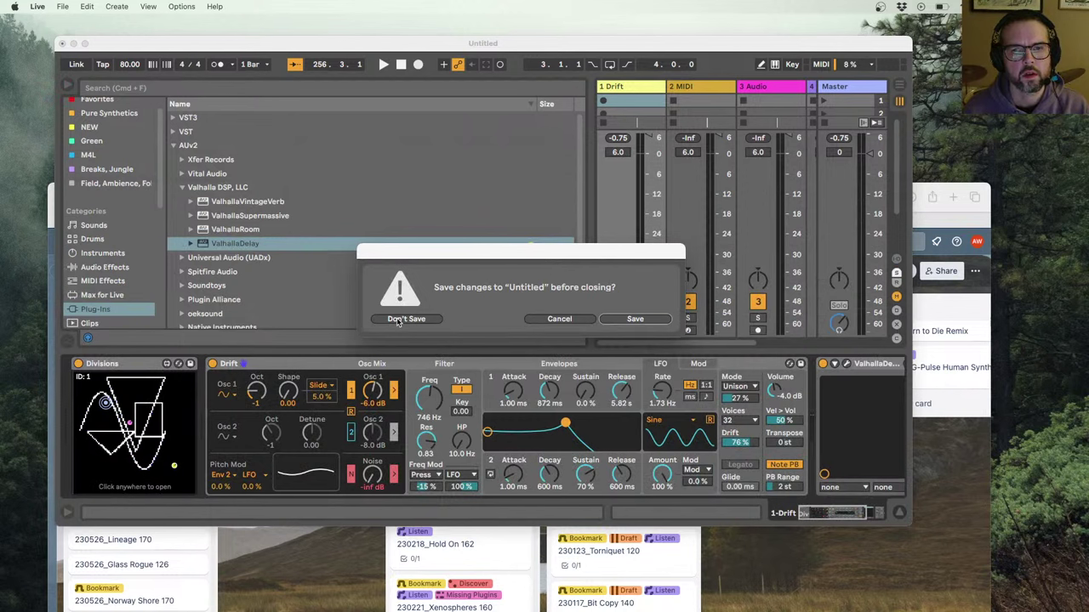
{"action": "left_click", "coordinate": [397, 320]}
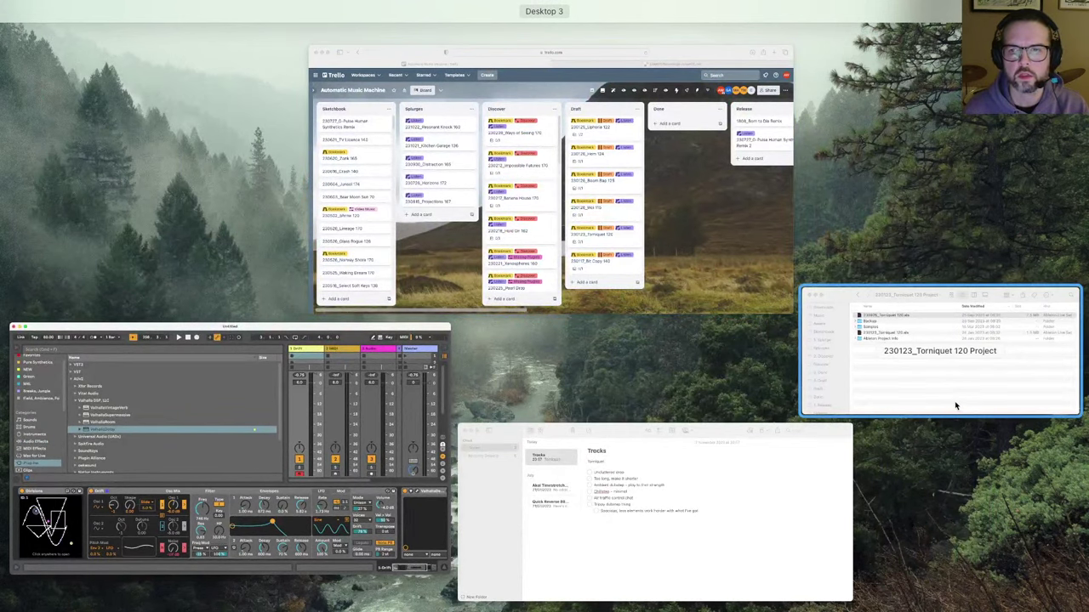
{"action": "left_click", "coordinate": [942, 352]}
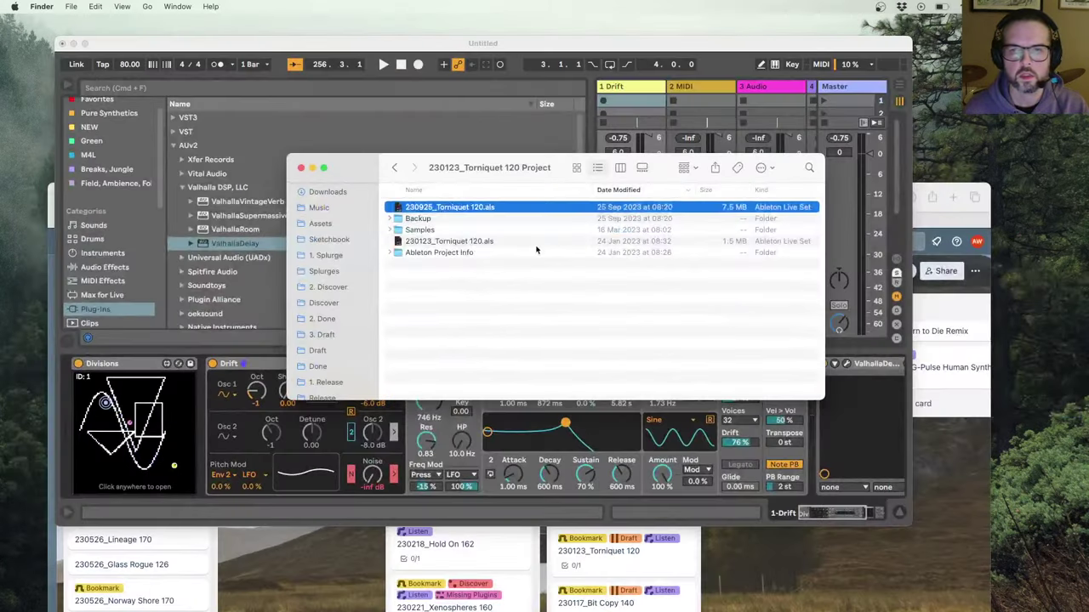
{"action": "double_click", "coordinate": [412, 210]}
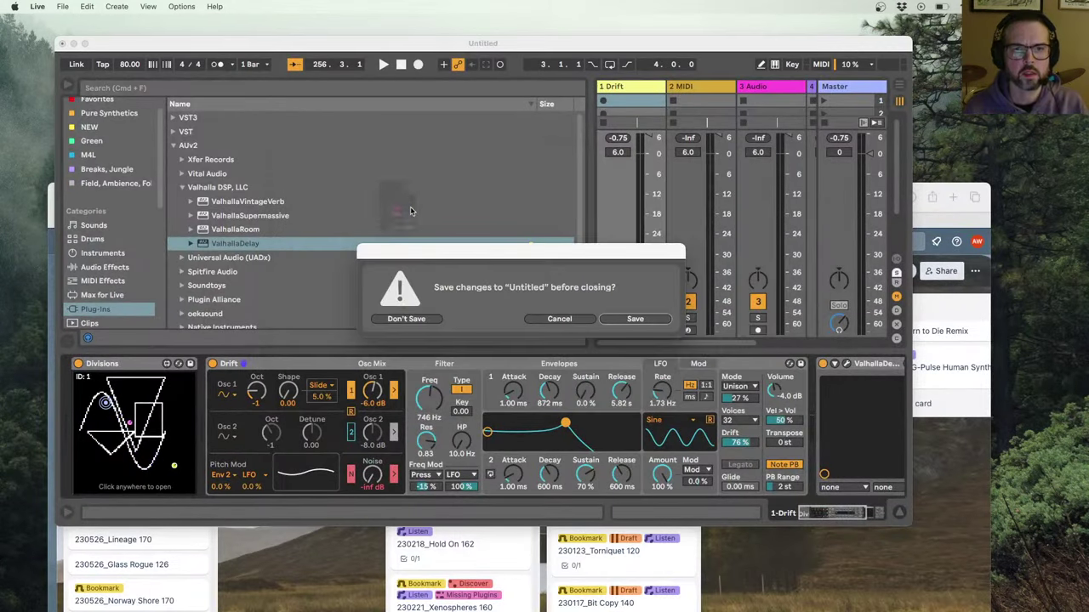
{"action": "left_click", "coordinate": [407, 319]}
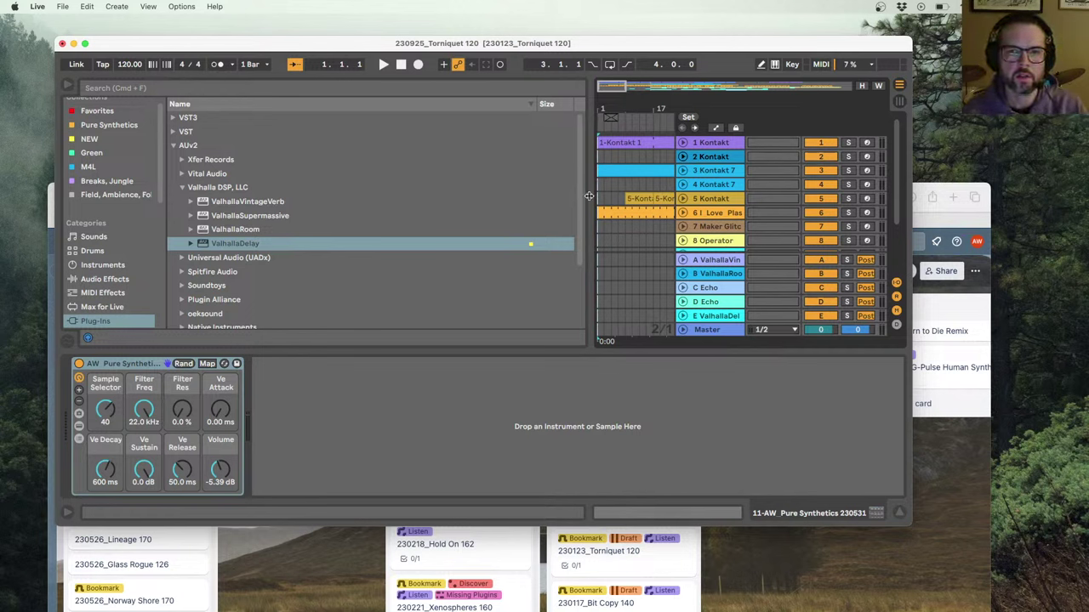
Step: Narrow Live's browser, make the Live window full screen and zoom the arrangement out to show the whole track
{"action": "left_click_drag", "start_coordinate": [587, 195], "coordinate": [330, 196]}
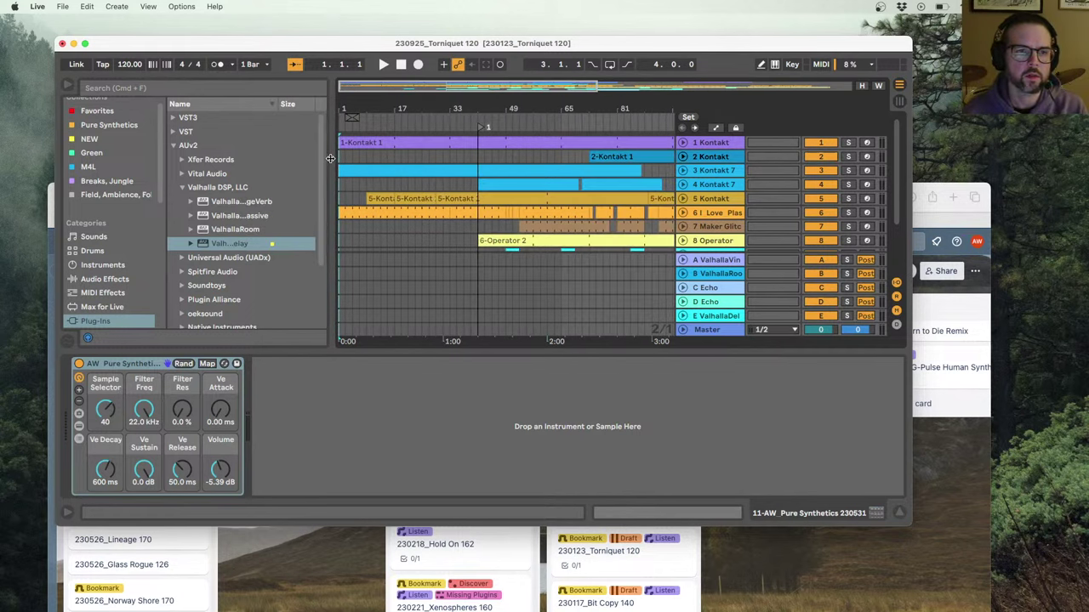
{"action": "left_click", "coordinate": [84, 44]}
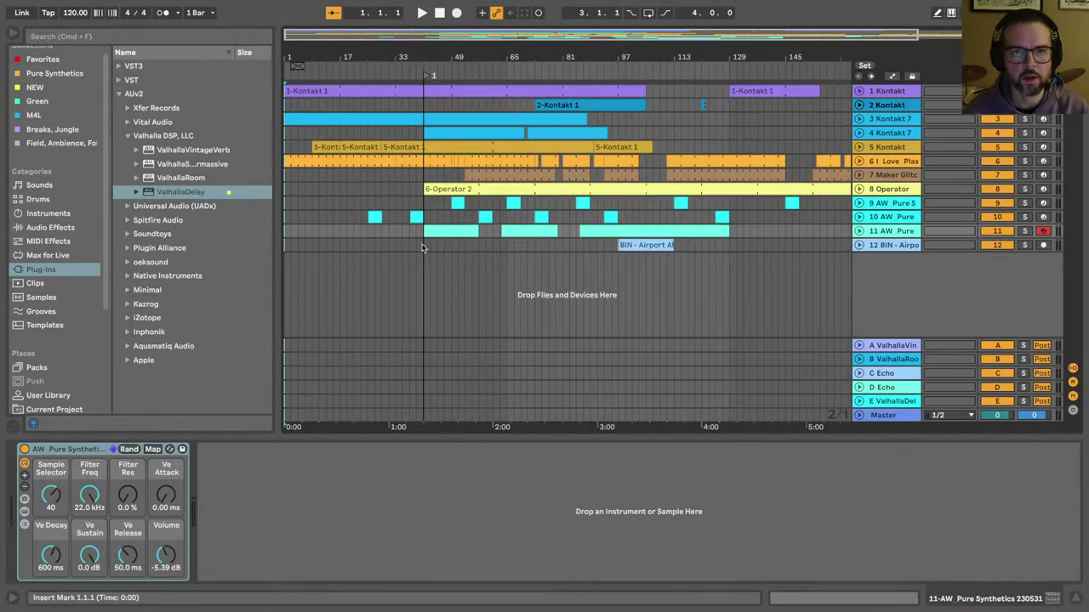
{"action": "left_click_drag", "start_coordinate": [400, 55], "coordinate": [401, 34]}
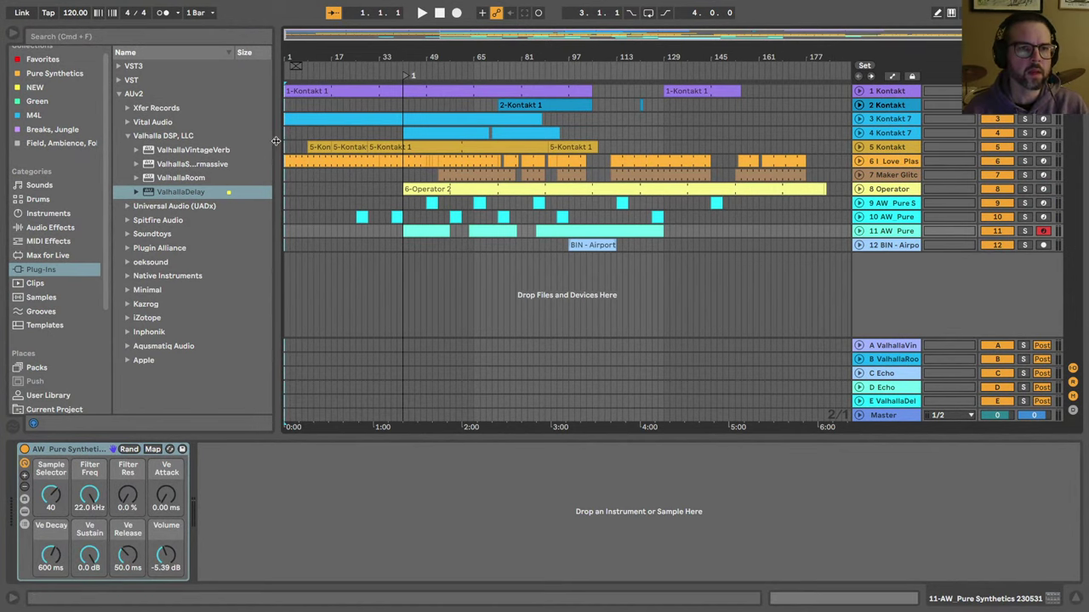
{"action": "mouse_move", "coordinate": [274, 150]}
{"action": "left_mouse_down"}
{"action": "mouse_move", "coordinate": [248, 150]}
{"action": "mouse_move", "coordinate": [277, 149]}
{"action": "left_mouse_up"}
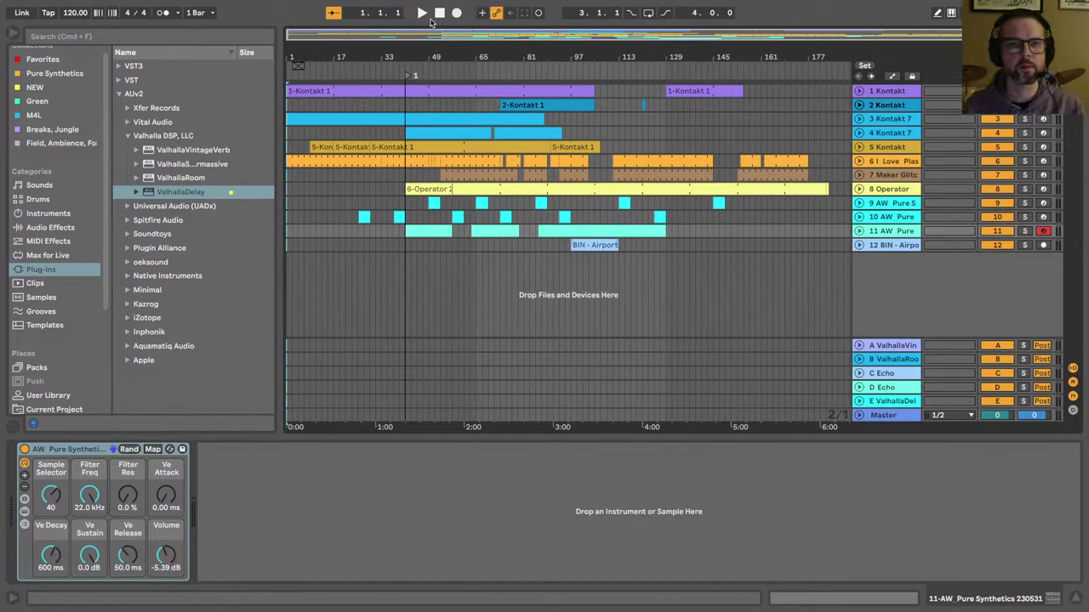
Step: Save the Live Set under the new name 231117_Torniquet 120 in the 230123_Torniquet 120 Project folder
{"action": "left_click", "coordinate": [58, 7]}
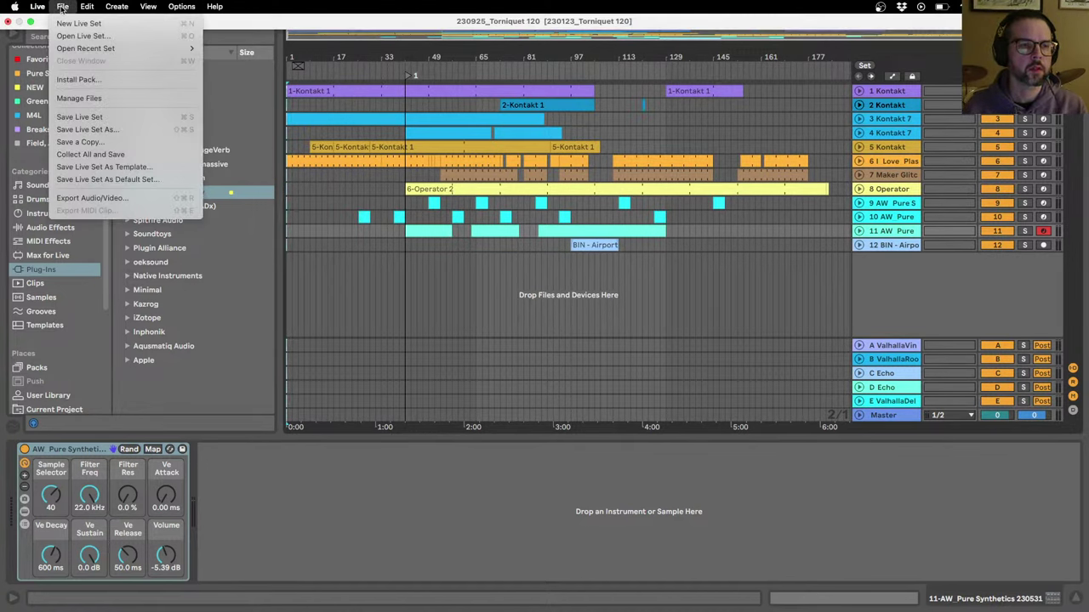
{"action": "left_click", "coordinate": [78, 129]}
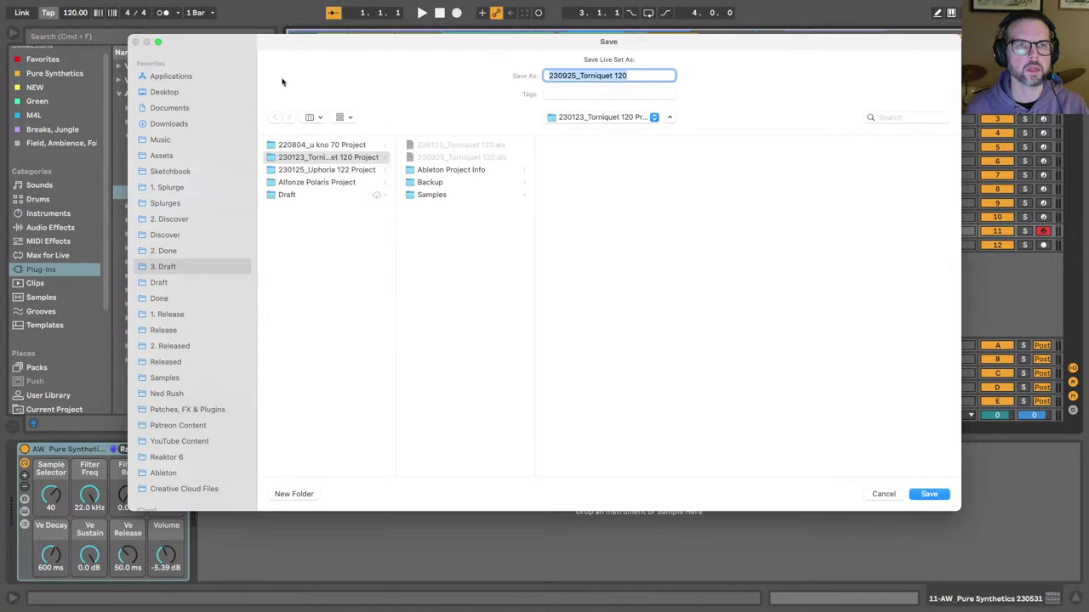
{"action": "left_click_drag", "start_coordinate": [311, 42], "coordinate": [326, 48]}
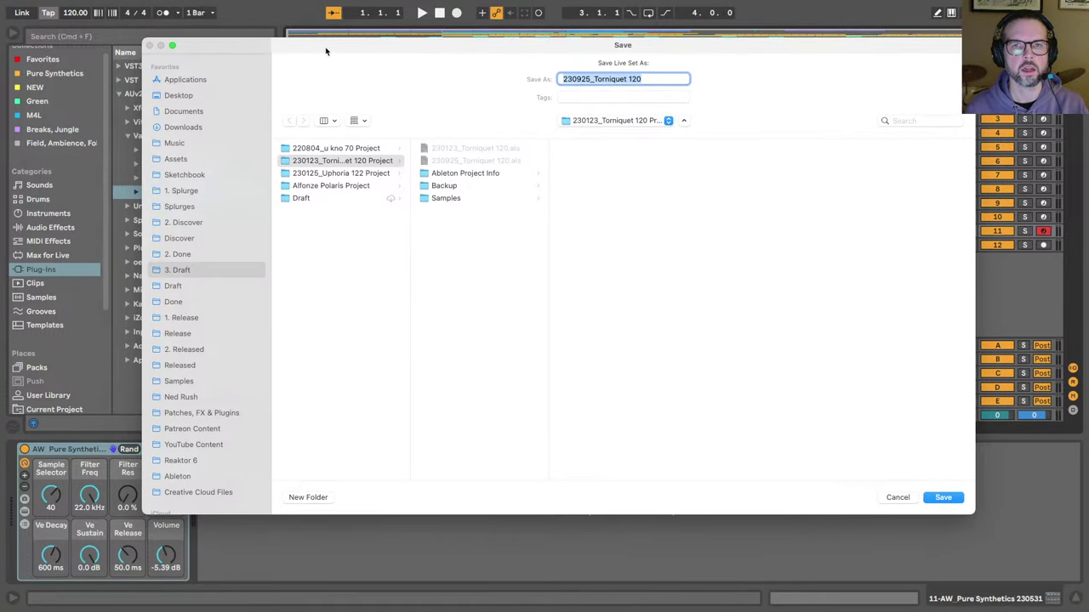
{"action": "left_click", "coordinate": [588, 79]}
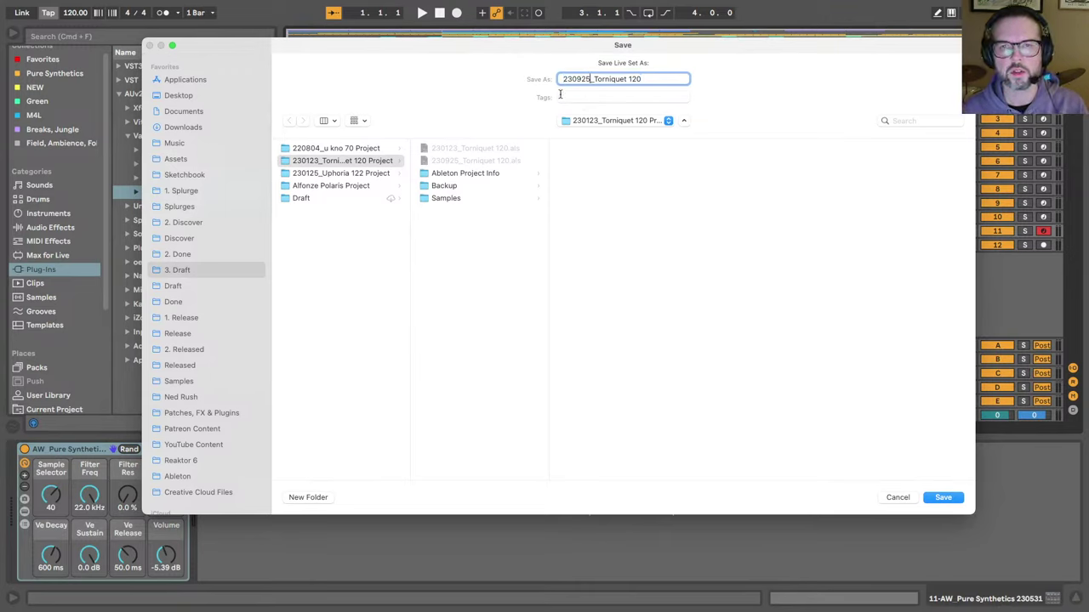
{"action": "key", "text": "BackSpace"}
{"action": "key", "text": "BackSpace"}
{"action": "key", "text": "BackSpace"}
{"action": "key", "text": "BackSpace"}
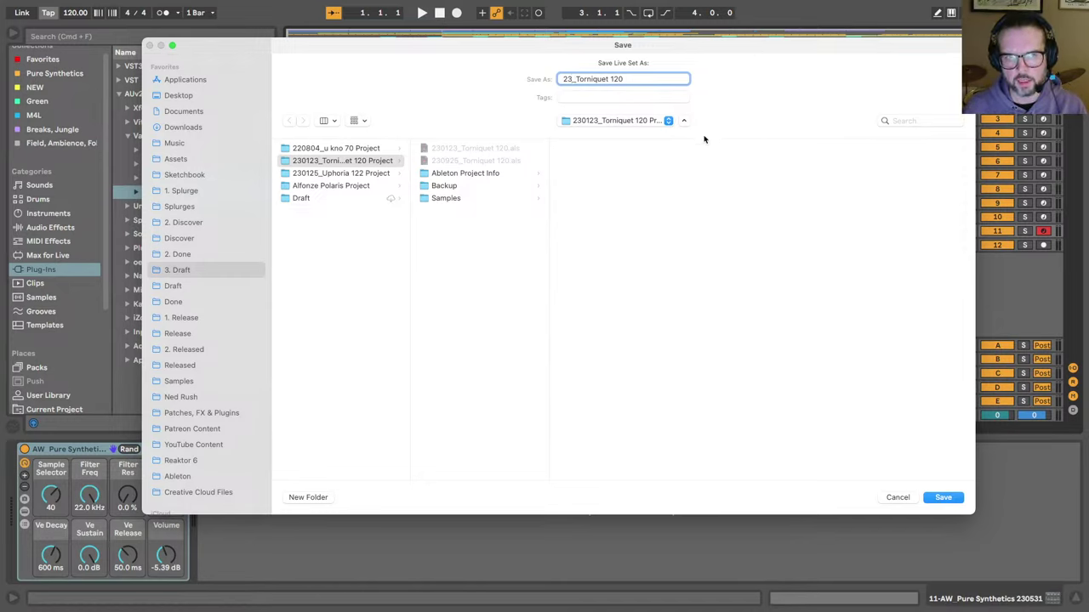
{"action": "type", "text": "1117"}
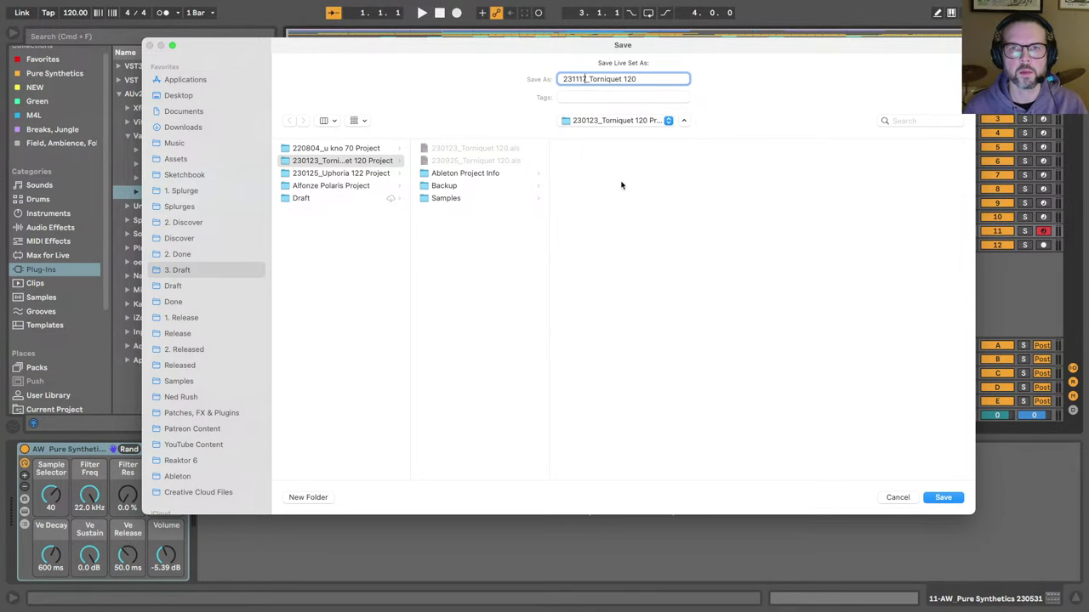
{"action": "key", "text": "Return"}
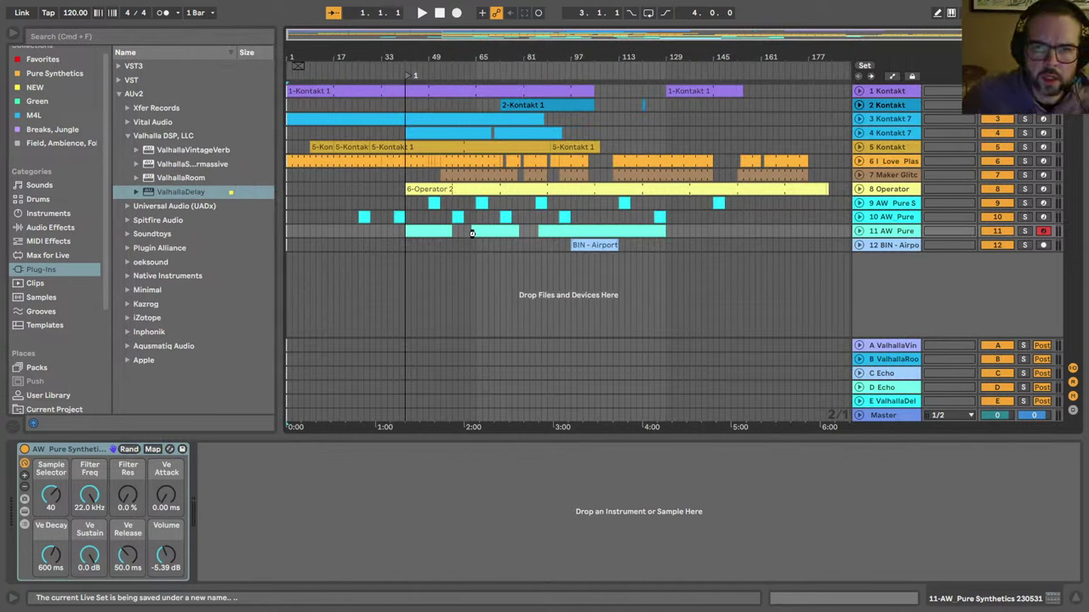
Step: Unfold and solo track 12, BIN - Airport Atmosphere, and play its clip from bar 97
{"action": "left_click", "coordinate": [859, 245]}
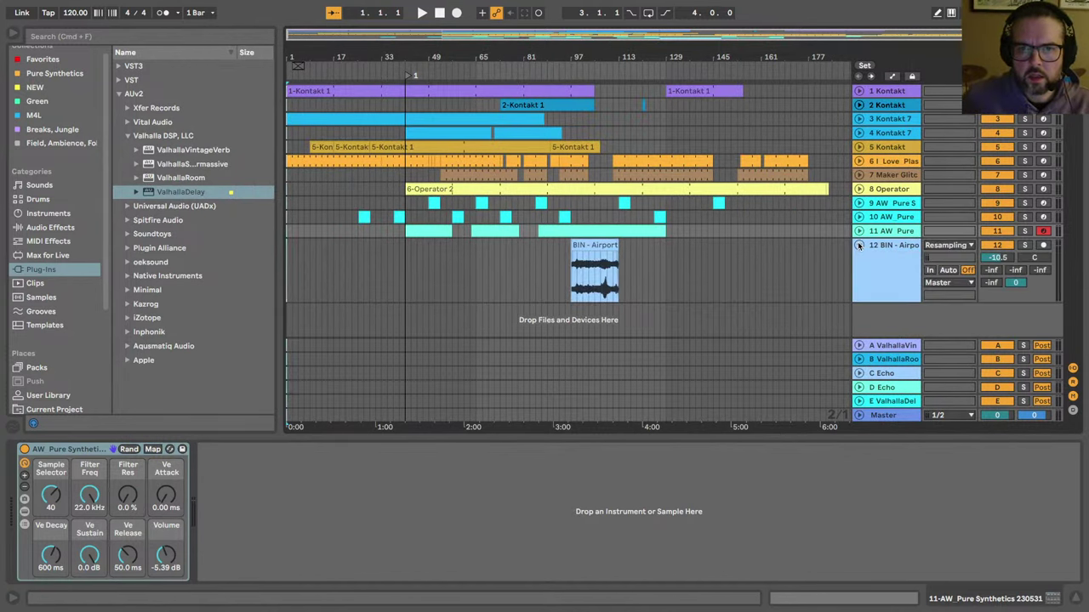
{"action": "left_click", "coordinate": [572, 273]}
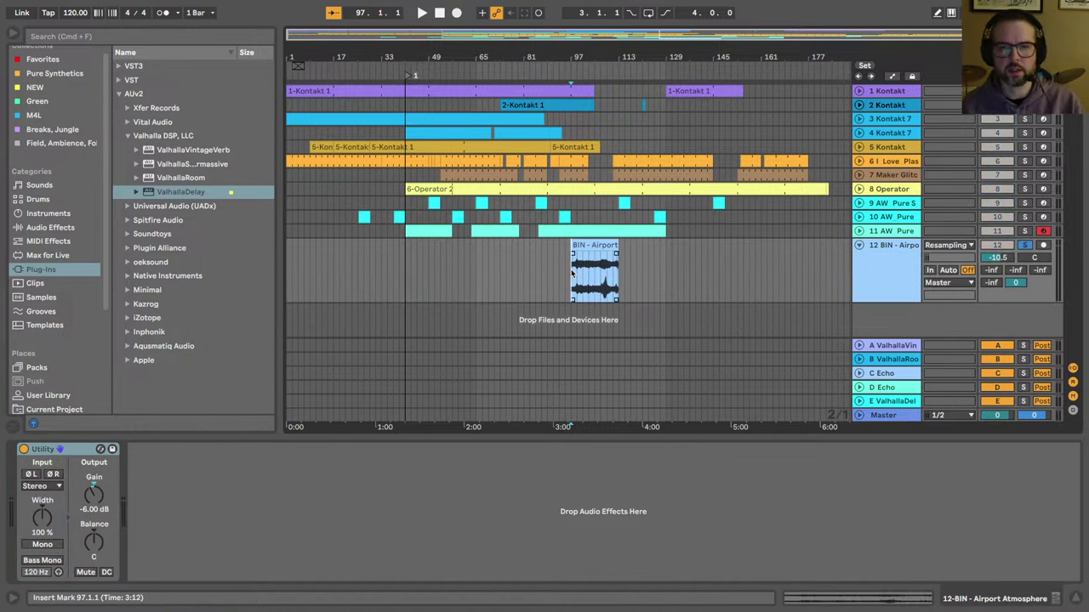
{"action": "key", "text": "space"}
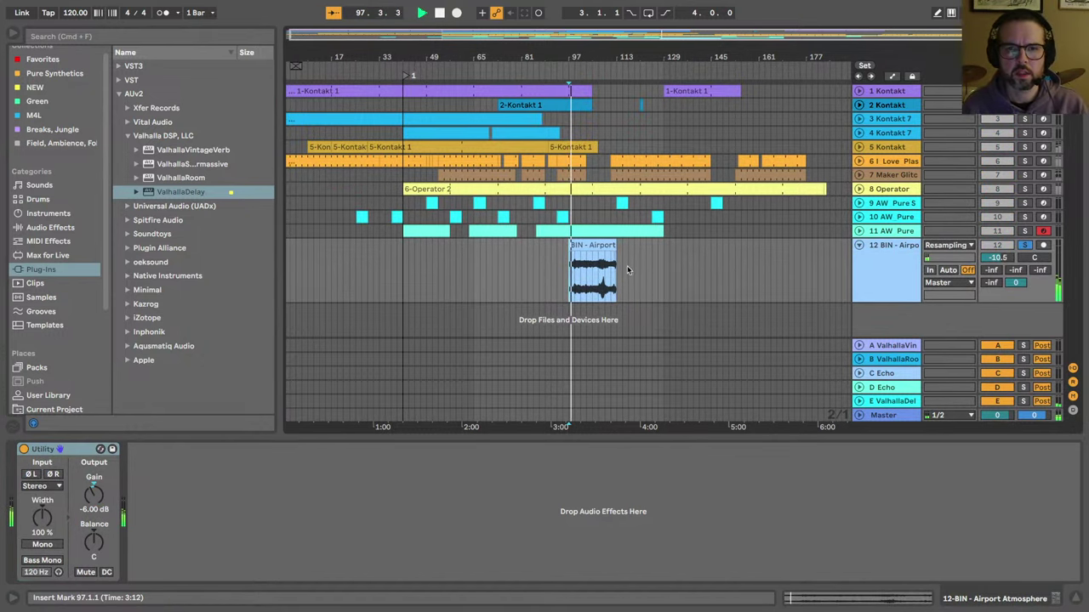
Step: Unsolo track 12 and listen to the airport atmosphere clip within the full arrangement
{"action": "mouse_move", "coordinate": [597, 57]}
{"action": "left_mouse_down"}
{"action": "mouse_move", "coordinate": [597, 127]}
{"action": "mouse_move", "coordinate": [597, 64]}
{"action": "left_mouse_up"}
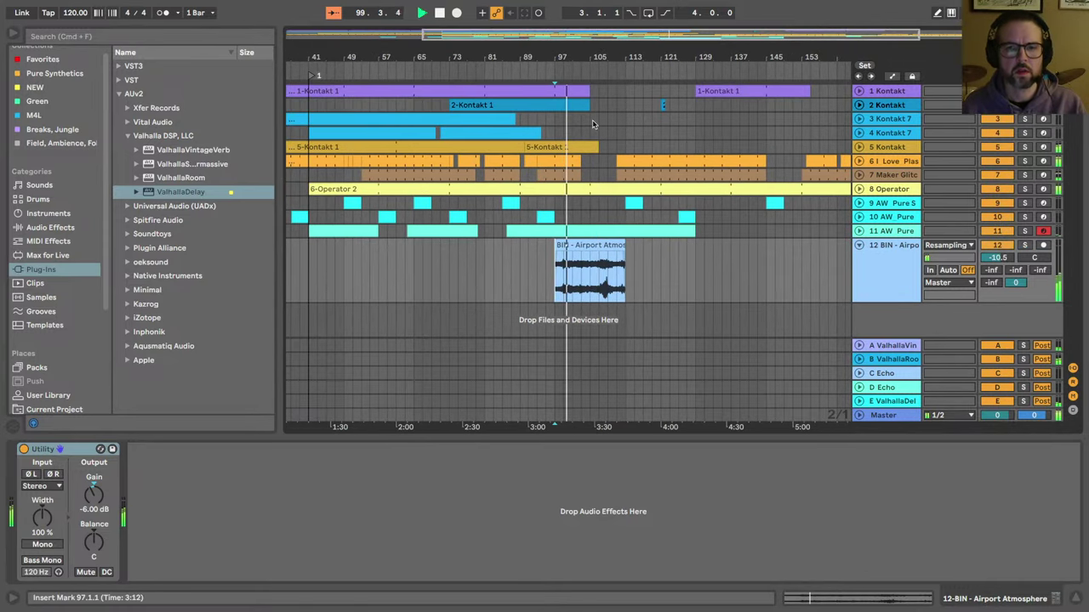
{"action": "scroll", "coordinate": [517, 261], "scroll_direction": "left", "scroll_amount": 3}
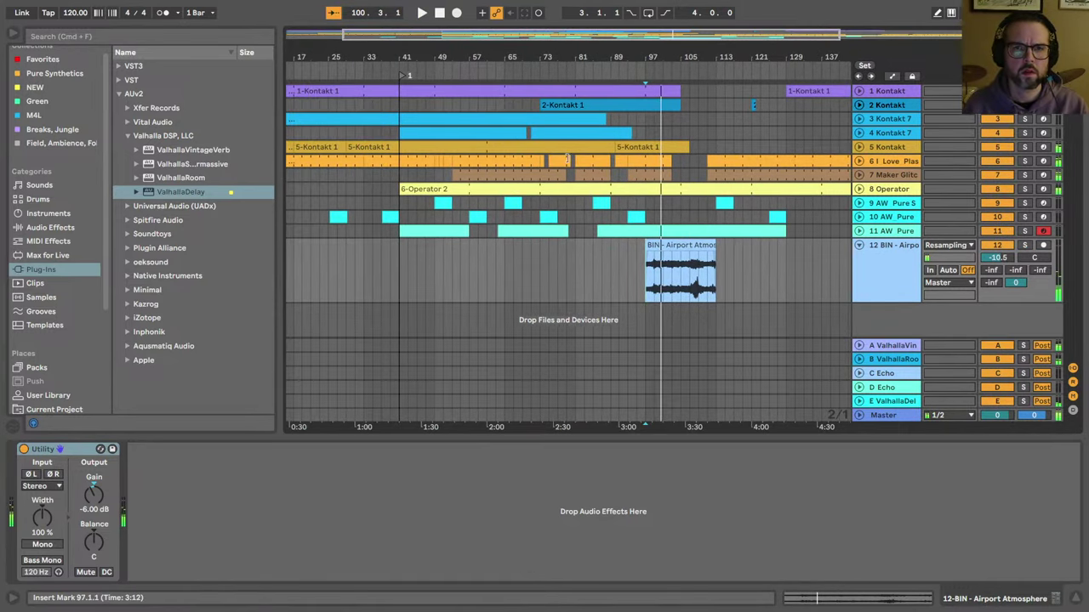
{"action": "left_click_drag", "start_coordinate": [513, 57], "coordinate": [482, 54]}
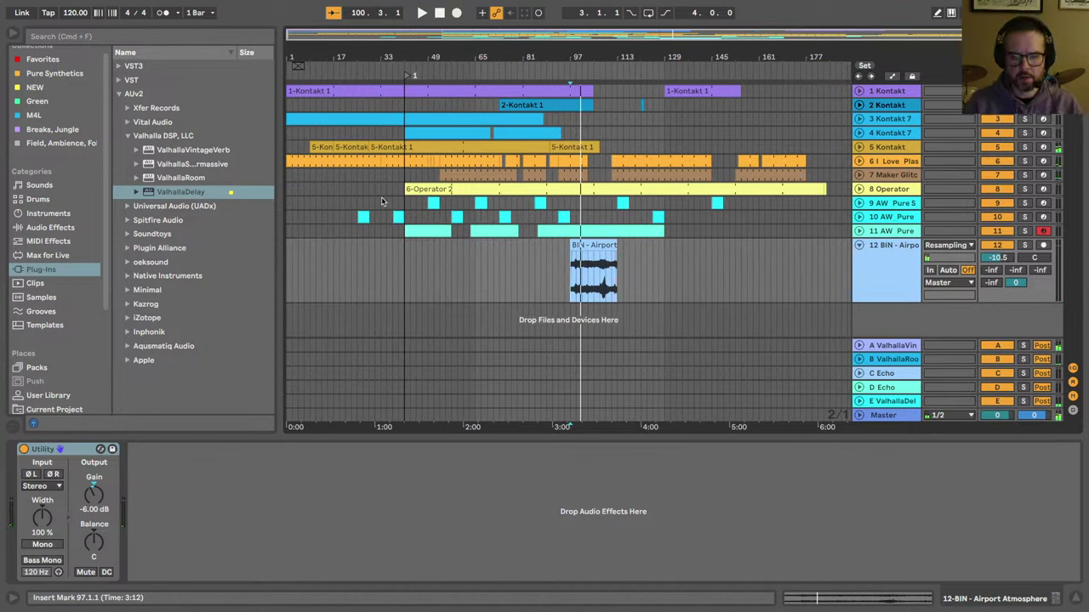
{"action": "key", "text": "space"}
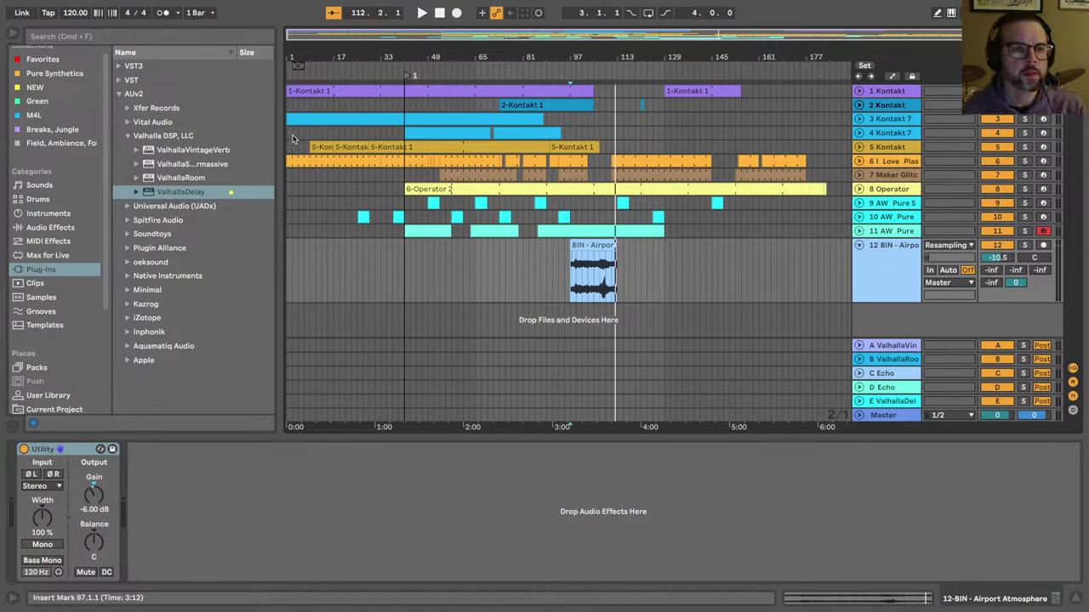
Step: Narrow the browser slightly and play the arrangement from bar 33
{"action": "left_click_drag", "start_coordinate": [278, 139], "coordinate": [266, 141]}
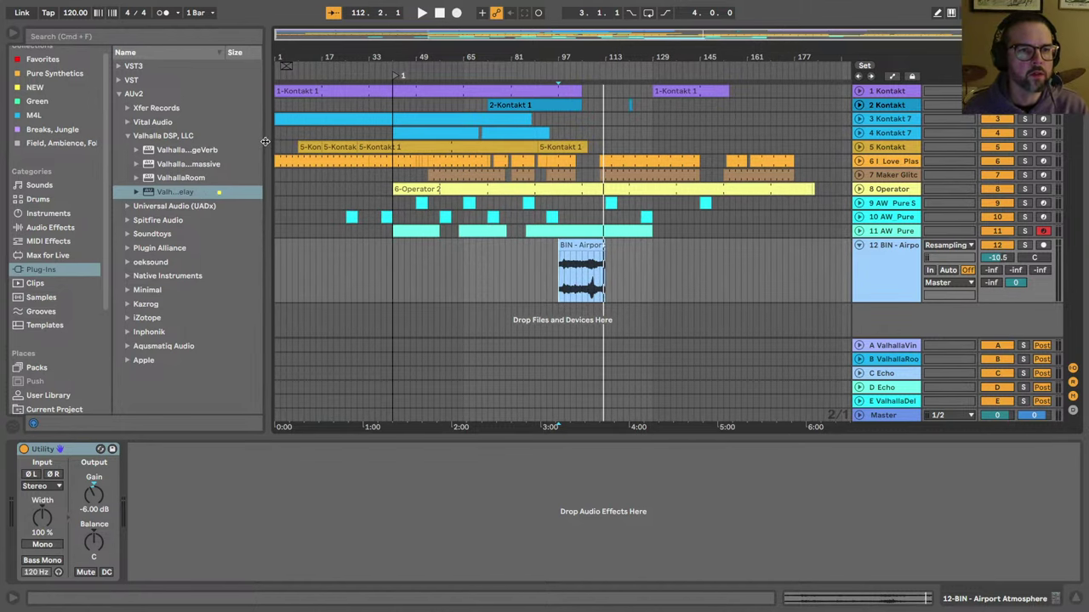
{"action": "left_click_drag", "start_coordinate": [320, 54], "coordinate": [323, 56]}
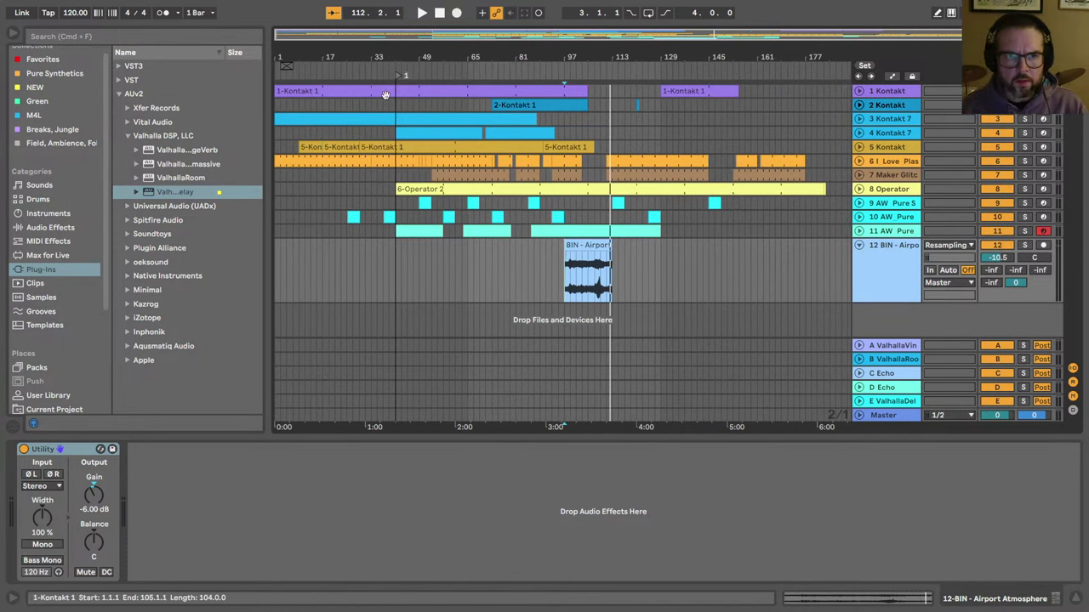
{"action": "left_click_drag", "start_coordinate": [387, 56], "coordinate": [389, 61]}
{"action": "scroll", "coordinate": [644, 128], "scroll_direction": "left", "scroll_amount": 3}
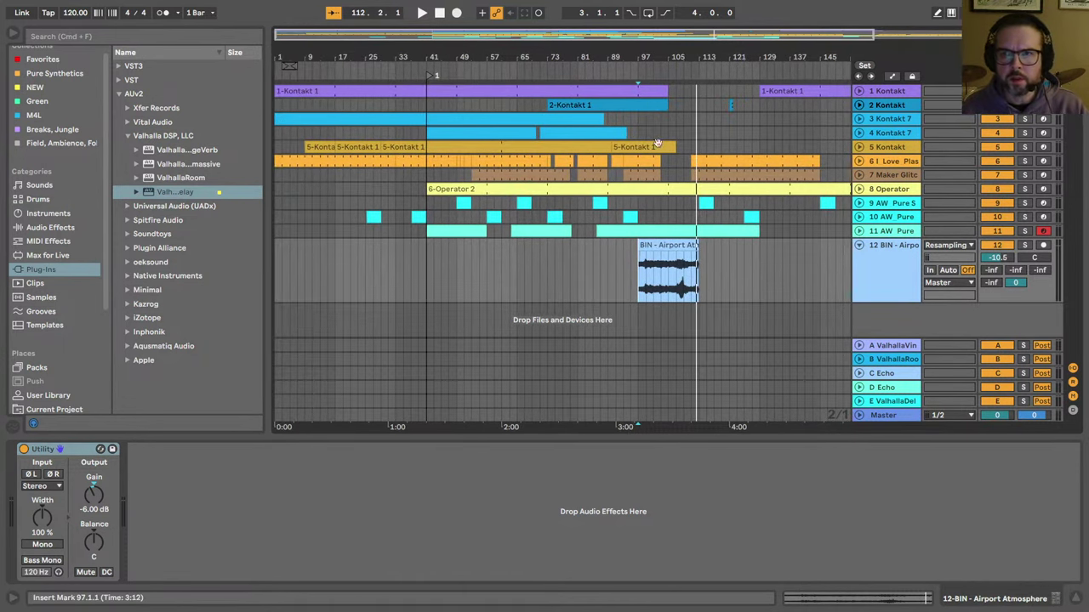
{"action": "left_click", "coordinate": [393, 76]}
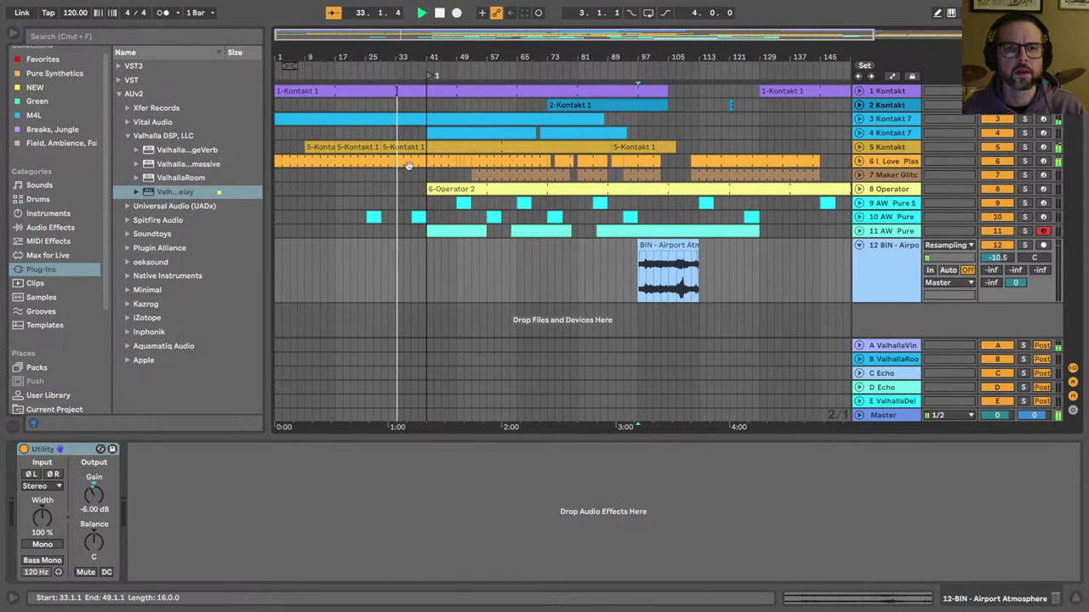
Step: Unfold tracks 8 Operator and 1 Kontakt, and shorten track 1's first clip to end at bar 41
{"action": "left_click", "coordinate": [859, 189]}
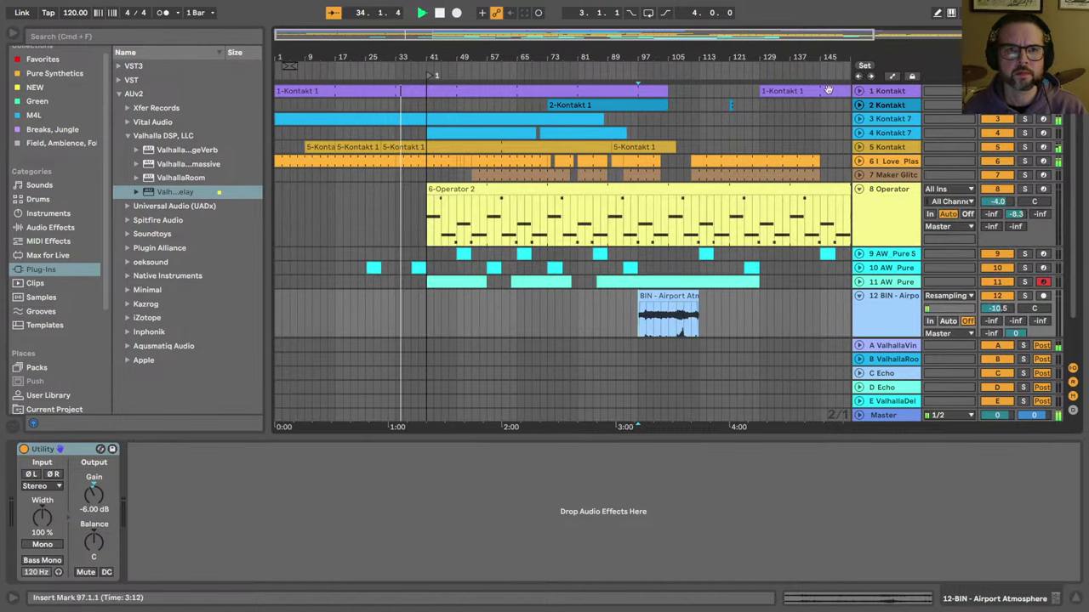
{"action": "left_click", "coordinate": [859, 91]}
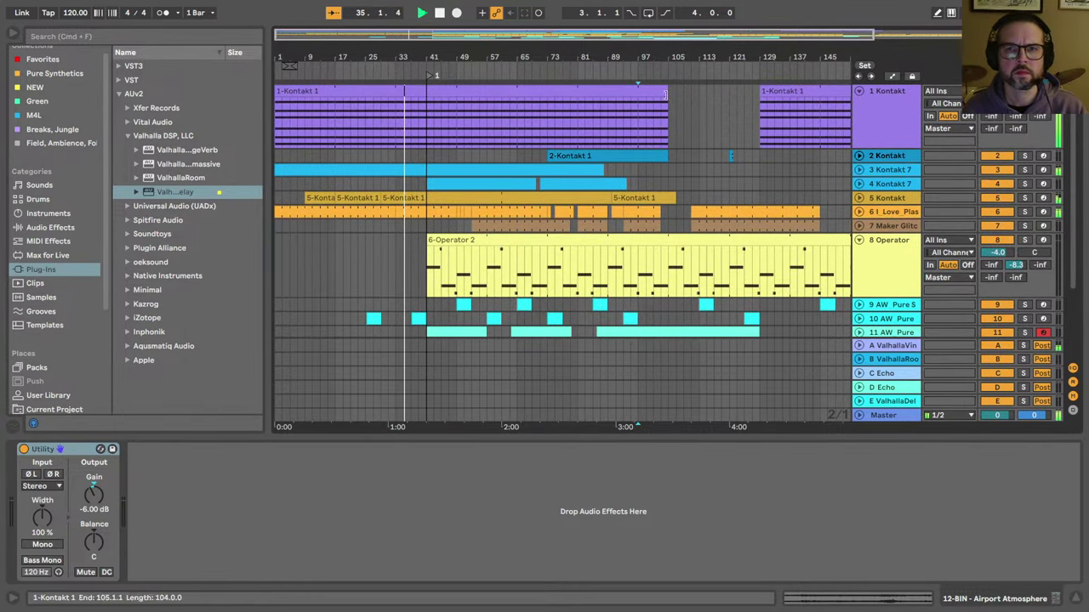
{"action": "left_click_drag", "start_coordinate": [668, 98], "coordinate": [426, 100]}
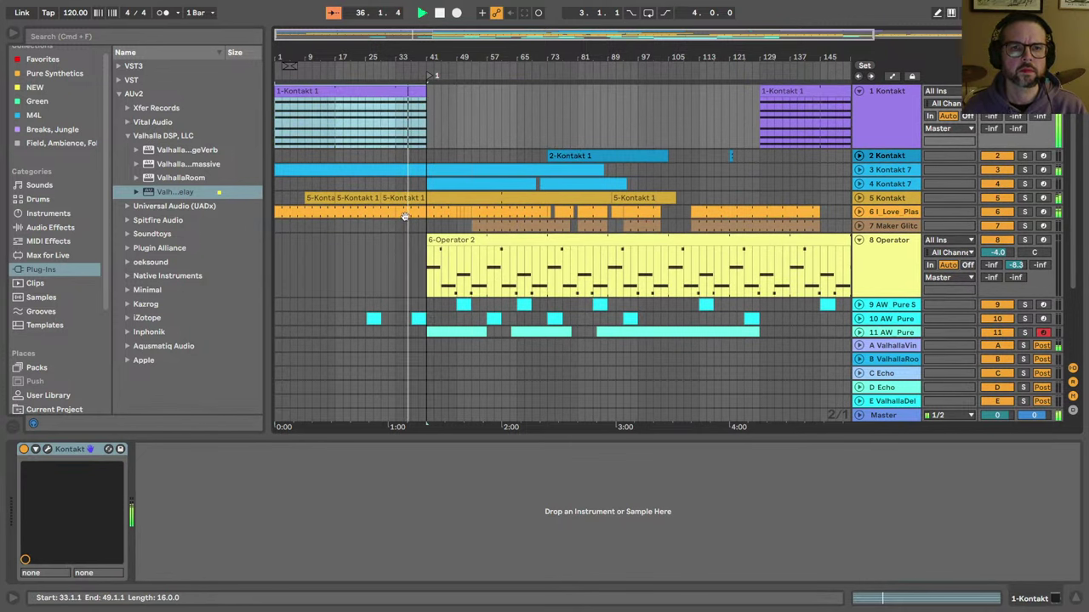
Step: Unfold track 5 Kontakt and deactivate its material from bar 41 to bar 49
{"action": "left_click", "coordinate": [859, 198]}
{"action": "scroll", "coordinate": [511, 255], "scroll_direction": "down", "scroll_amount": 1}
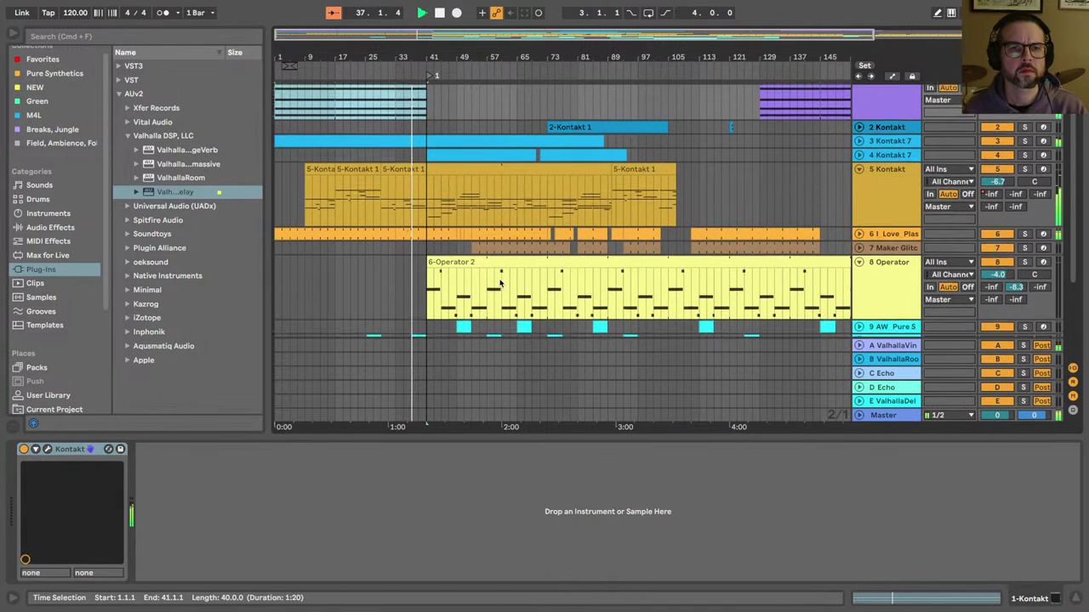
{"action": "left_click", "coordinate": [397, 176]}
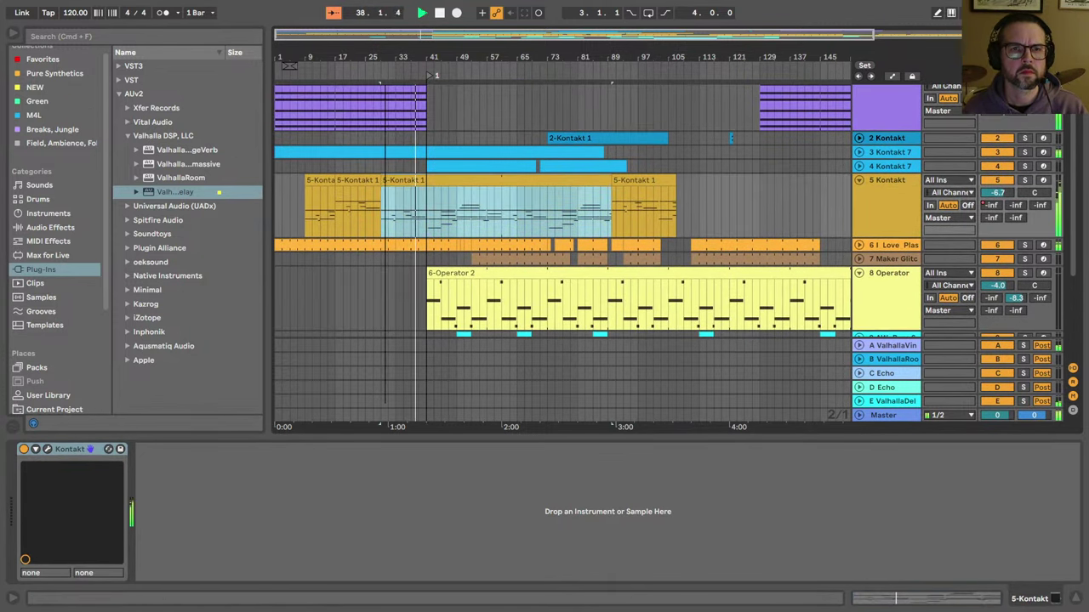
{"action": "left_click_drag", "start_coordinate": [387, 63], "coordinate": [376, 85]}
{"action": "left_click", "coordinate": [463, 226]}
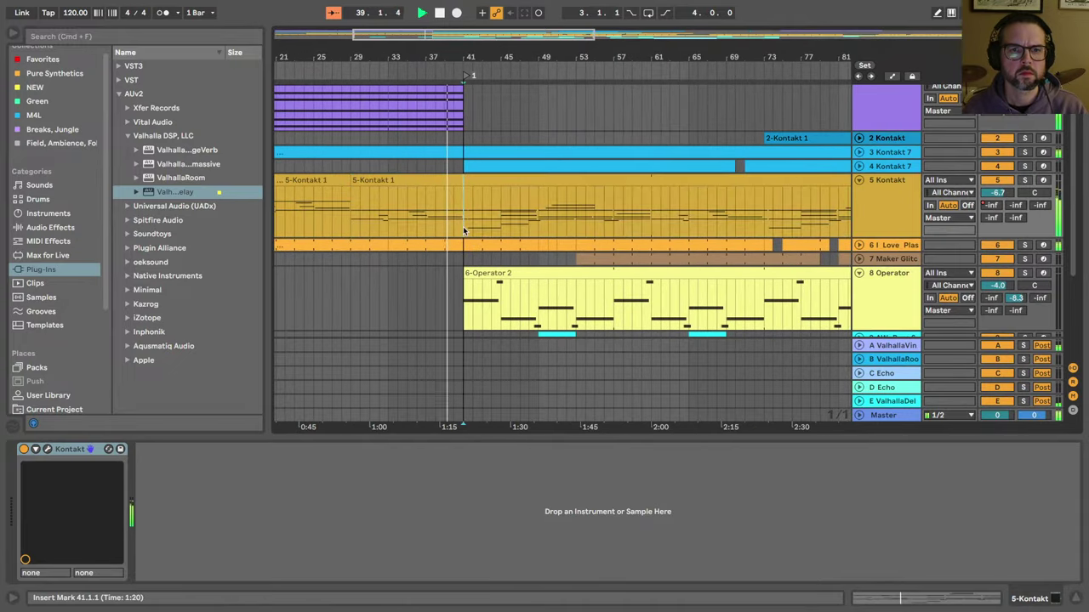
{"action": "left_click_drag", "start_coordinate": [462, 226], "coordinate": [536, 223]}
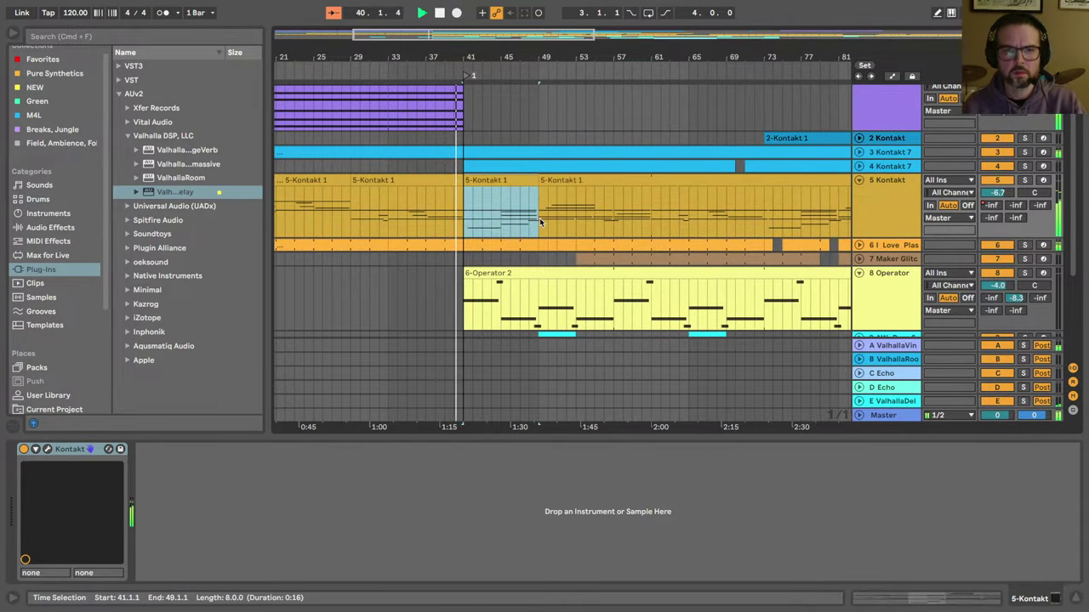
{"action": "key", "text": "0"}
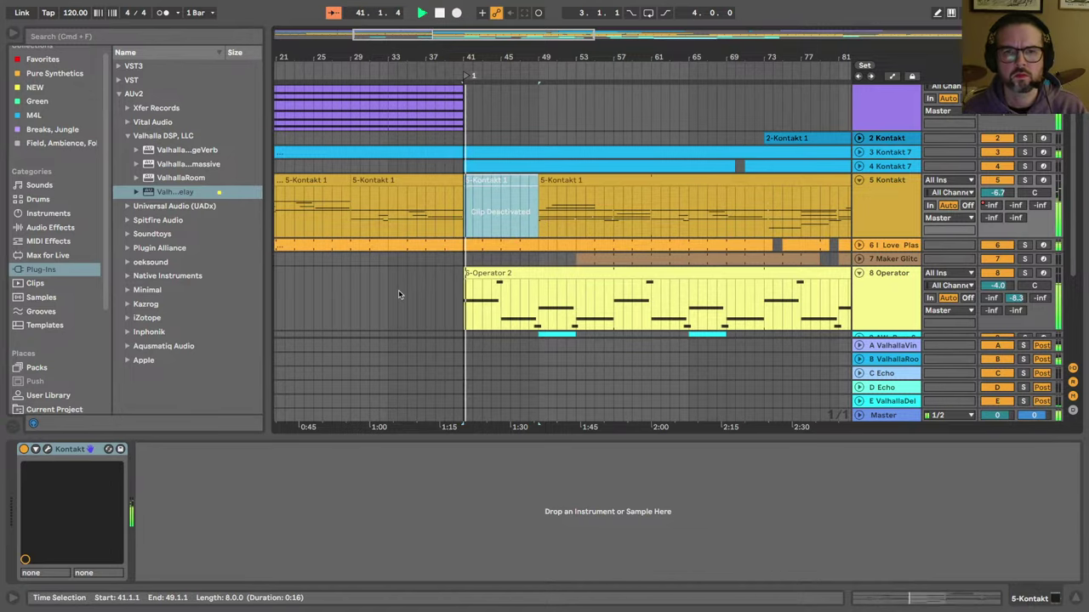
Step: Hide the browser and unfold track 11 AW Pure
{"action": "left_click", "coordinate": [19, 30]}
{"action": "scroll", "coordinate": [808, 269], "scroll_direction": "down", "scroll_amount": 5}
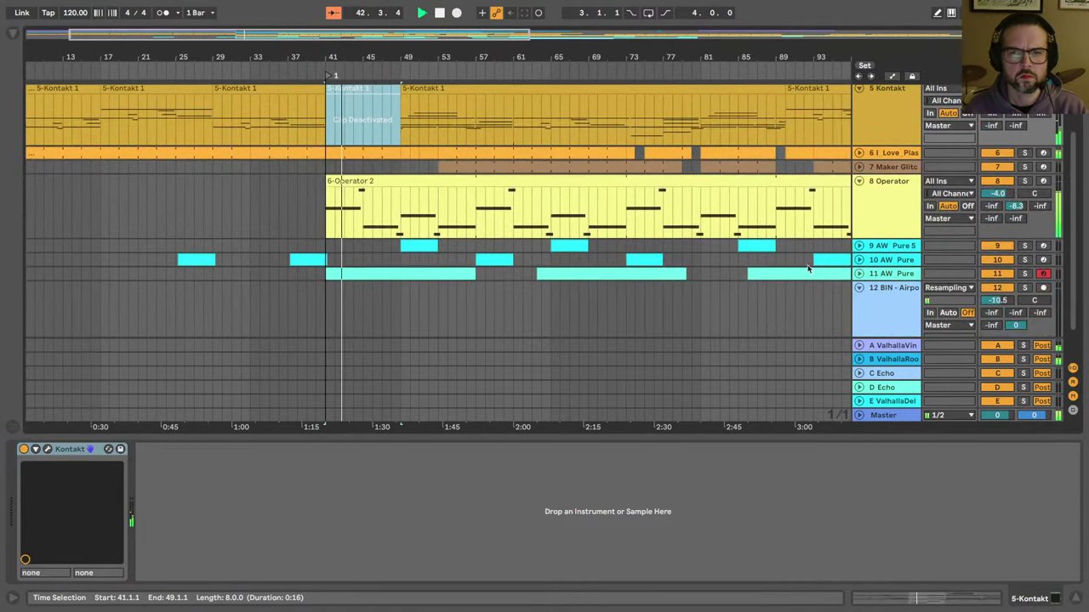
{"action": "left_click", "coordinate": [859, 274]}
{"action": "scroll", "coordinate": [388, 279], "scroll_direction": "down", "scroll_amount": 2}
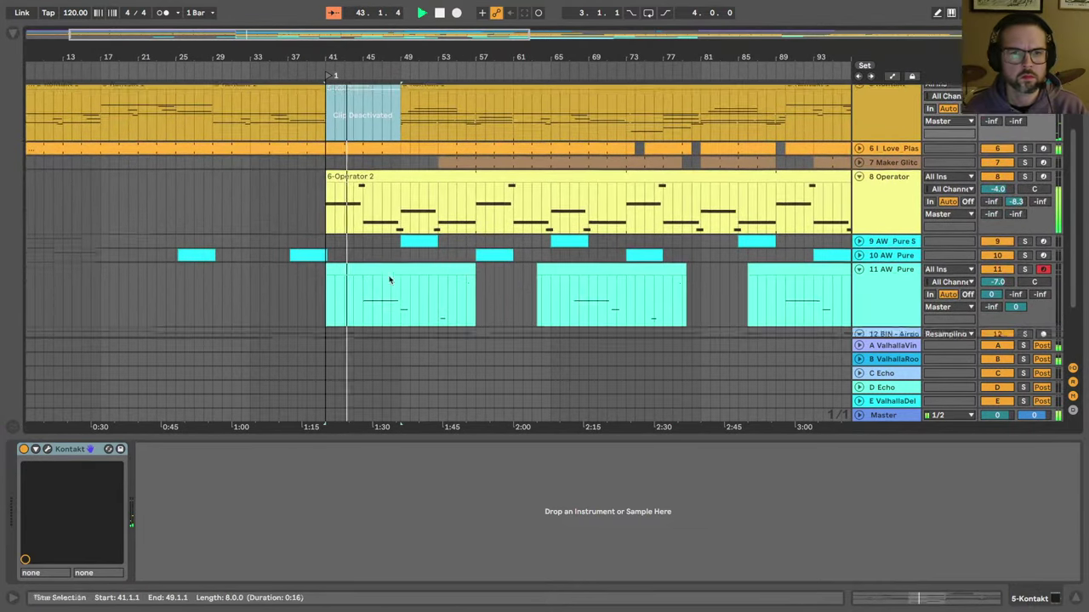
{"action": "scroll", "coordinate": [388, 279], "scroll_direction": "left", "scroll_amount": 1}
{"action": "scroll", "coordinate": [389, 275], "scroll_direction": "up", "scroll_amount": 4}
{"action": "scroll", "coordinate": [389, 275], "scroll_direction": "down", "scroll_amount": 1}
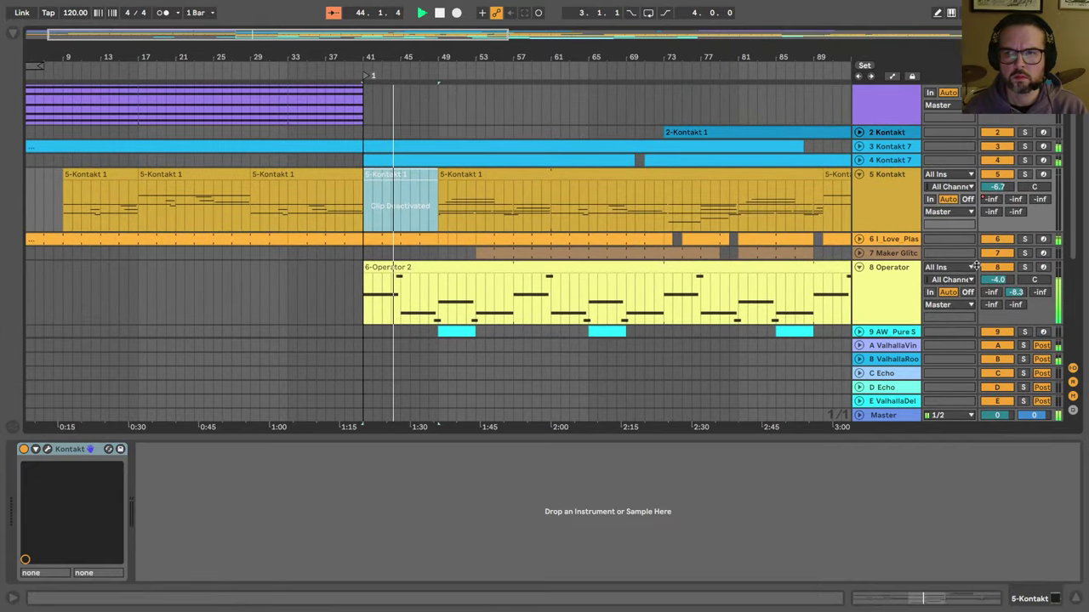
Step: Briefly solo track 8 Operator to check its part, and unsolo it again
{"action": "left_click", "coordinate": [1024, 268]}
{"action": "left_click", "coordinate": [1024, 268]}
{"action": "scroll", "coordinate": [862, 178], "scroll_direction": "up", "scroll_amount": 1}
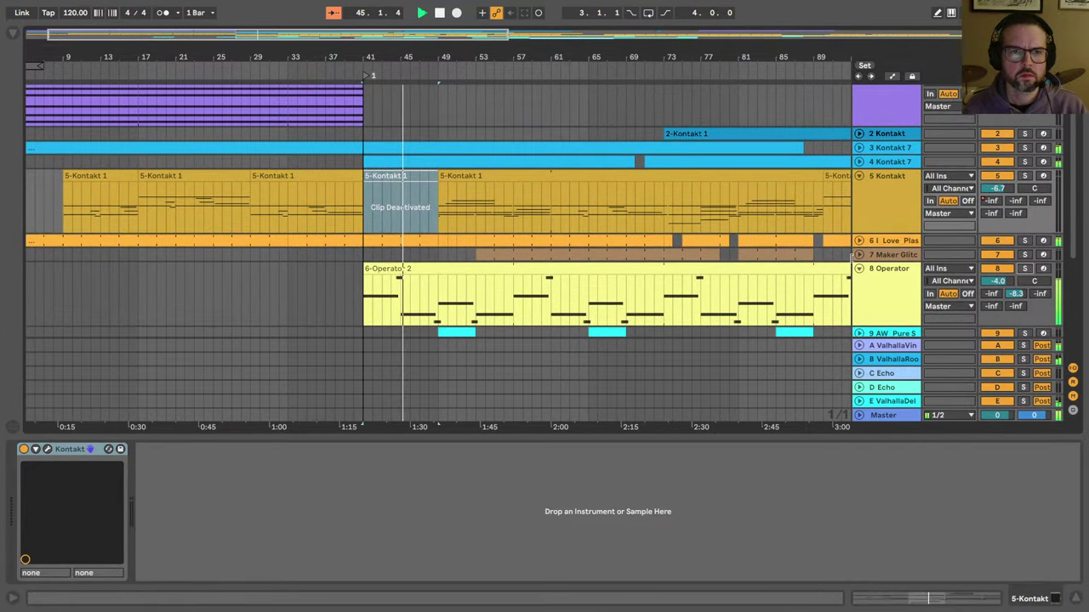
Step: Unfold track 3 Kontakt 7 and deactivate its material from bar 41 to bar 49
{"action": "left_click", "coordinate": [859, 171]}
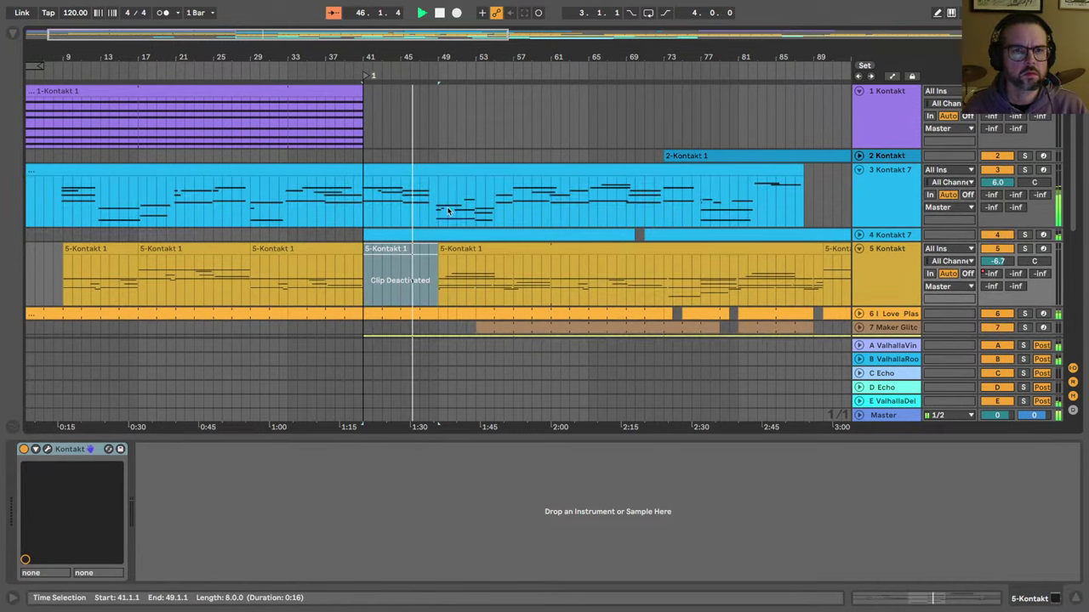
{"action": "key", "text": "minus"}
{"action": "key", "text": "minus"}
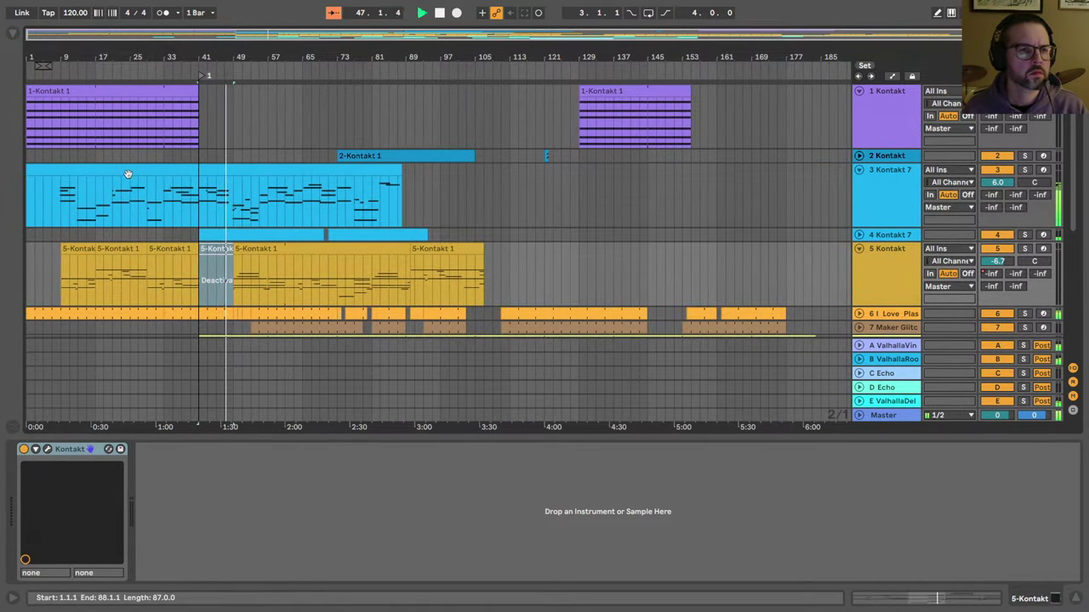
{"action": "left_click", "coordinate": [199, 223]}
{"action": "left_click_drag", "start_coordinate": [199, 222], "coordinate": [233, 219]}
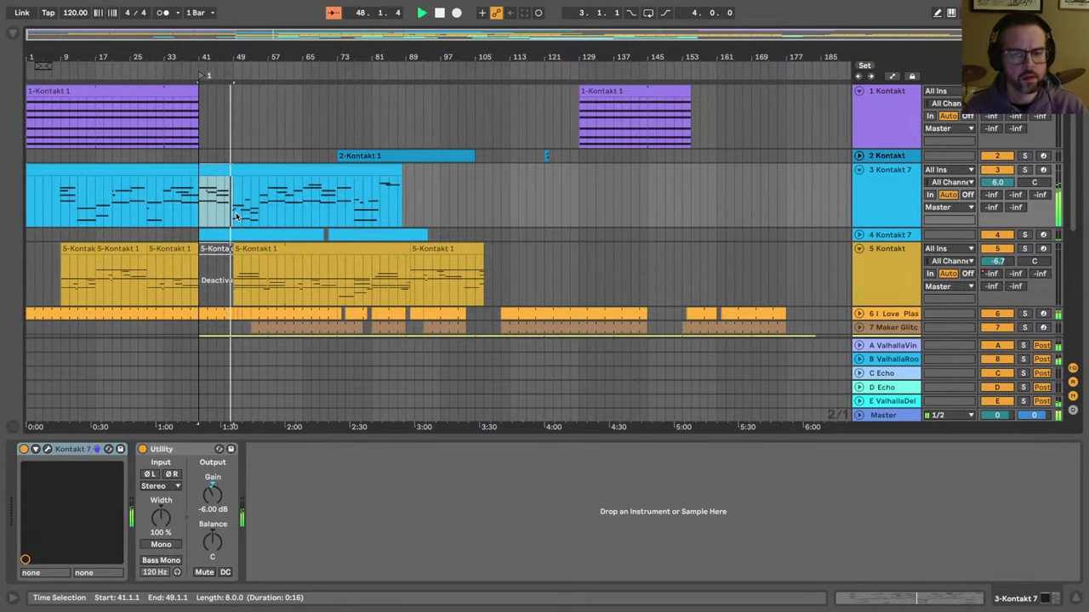
{"action": "key", "text": "0"}
Step: On track 3, trim the start of the clip at bar 49 to bar 57 and delete the deactivated clip before it
{"action": "left_click_drag", "start_coordinate": [185, 56], "coordinate": [185, 104]}
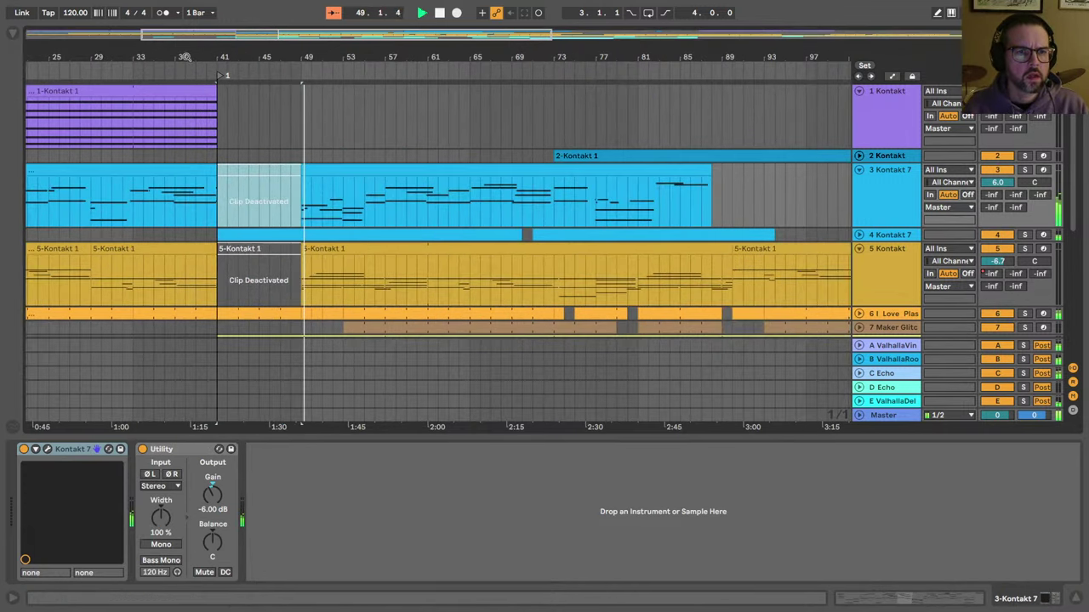
{"action": "scroll", "coordinate": [358, 188], "scroll_direction": "left", "scroll_amount": 3}
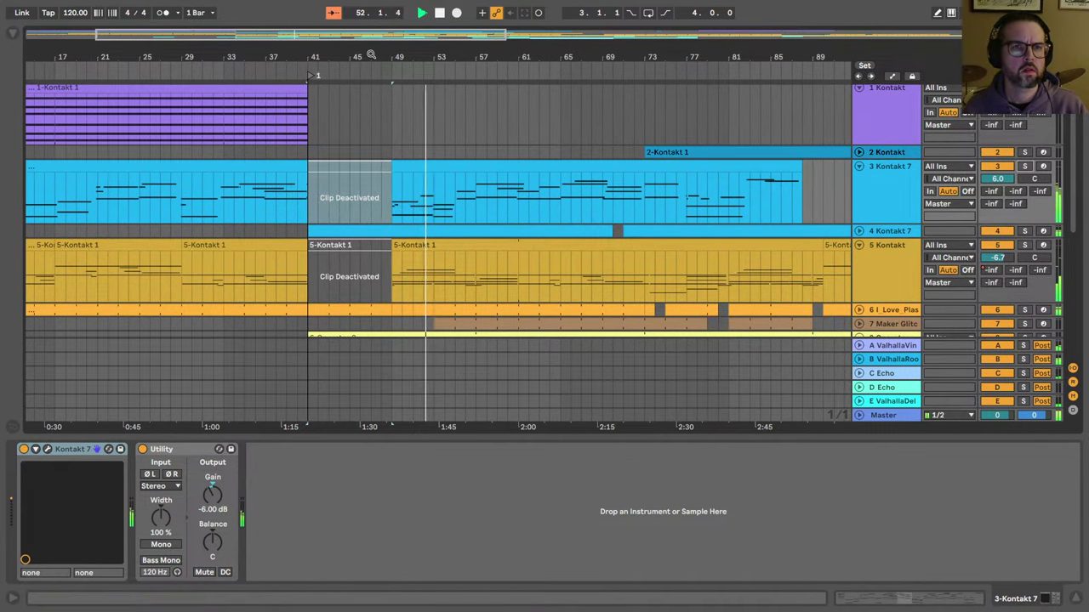
{"action": "left_click_drag", "start_coordinate": [371, 55], "coordinate": [267, 54]}
{"action": "left_click", "coordinate": [286, 167]}
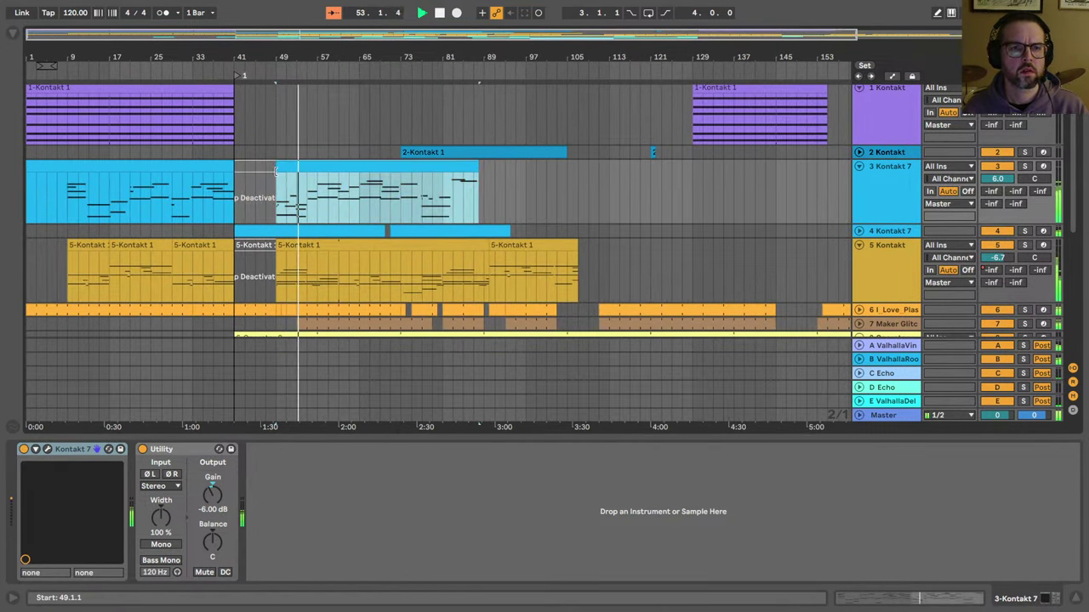
{"action": "left_click_drag", "start_coordinate": [275, 170], "coordinate": [317, 174]}
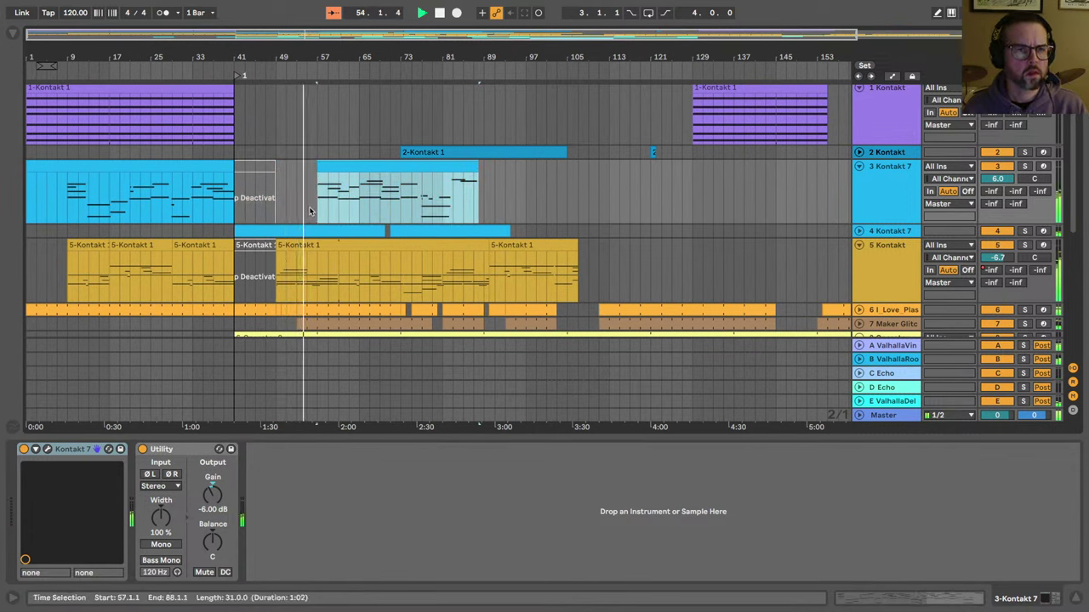
{"action": "left_click", "coordinate": [255, 169]}
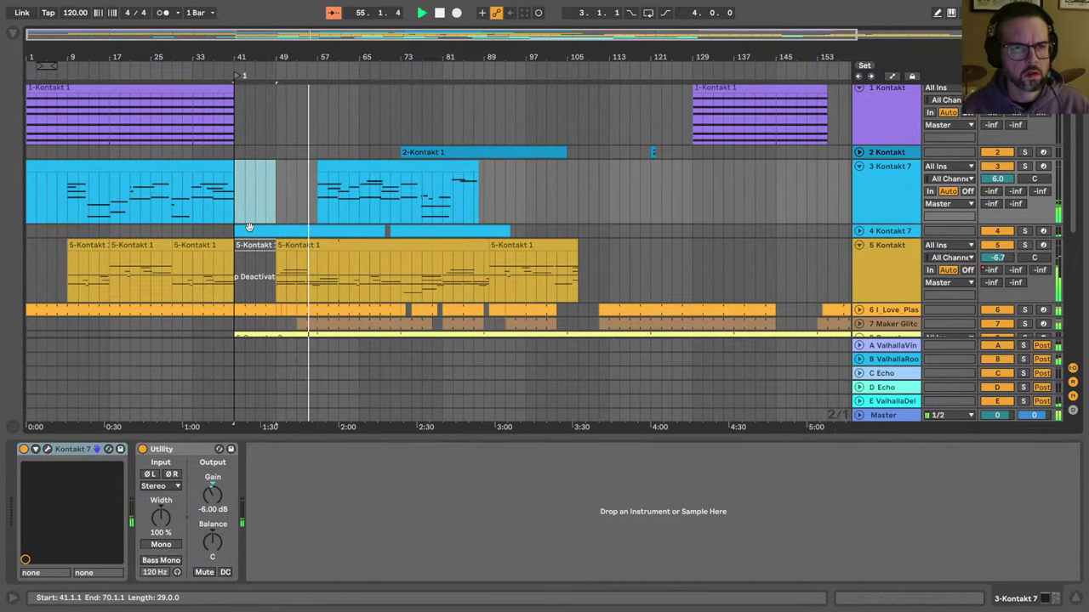
{"action": "left_click", "coordinate": [892, 274]}
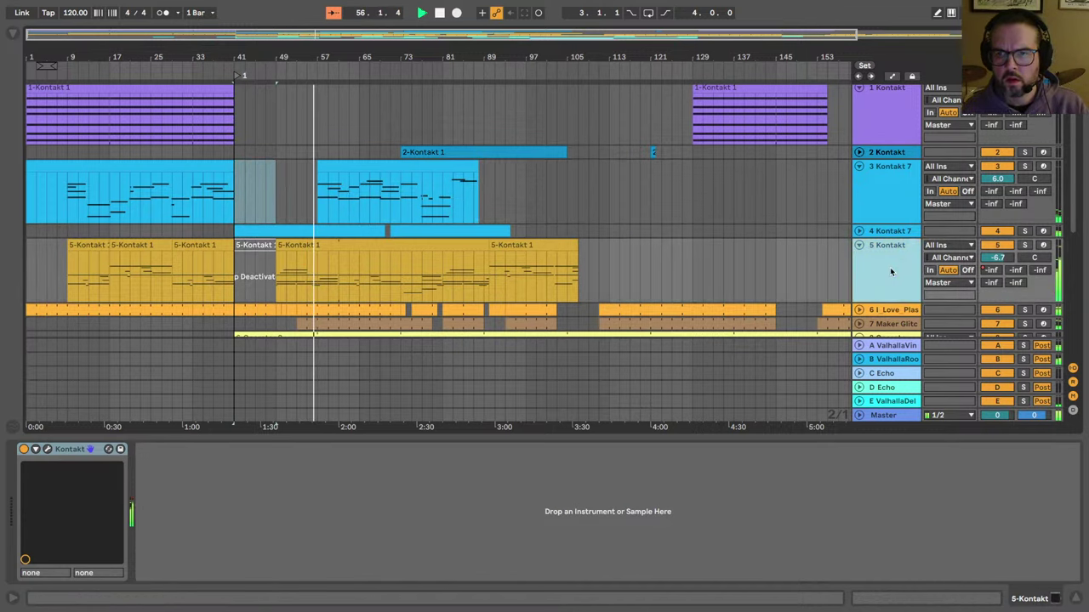
{"action": "scroll", "coordinate": [415, 287], "scroll_direction": "down", "scroll_amount": 5}
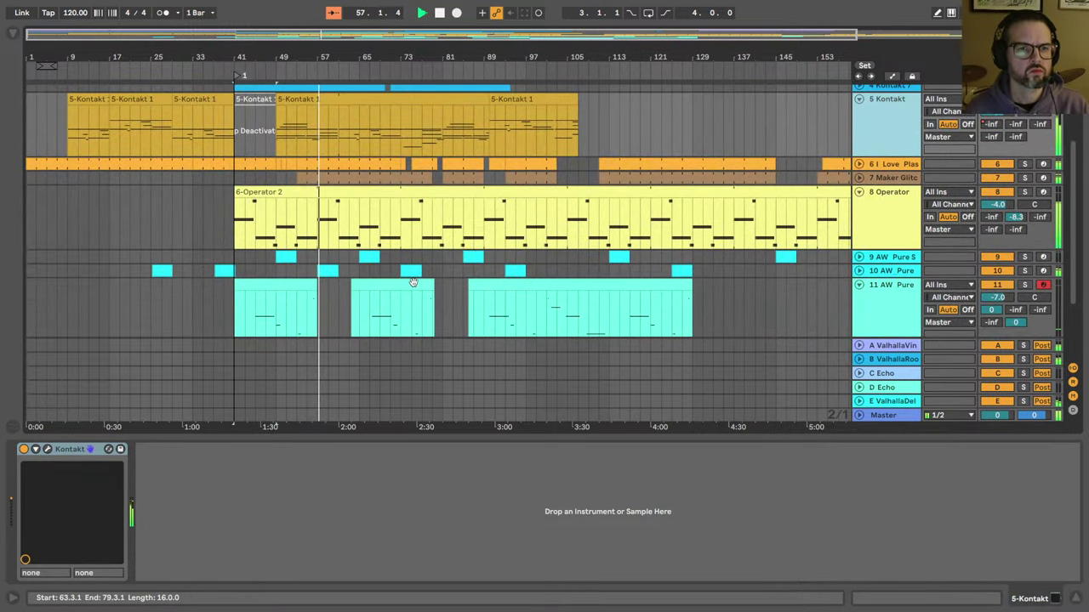
{"action": "key", "text": "Tab"}
{"action": "key", "text": "Tab"}
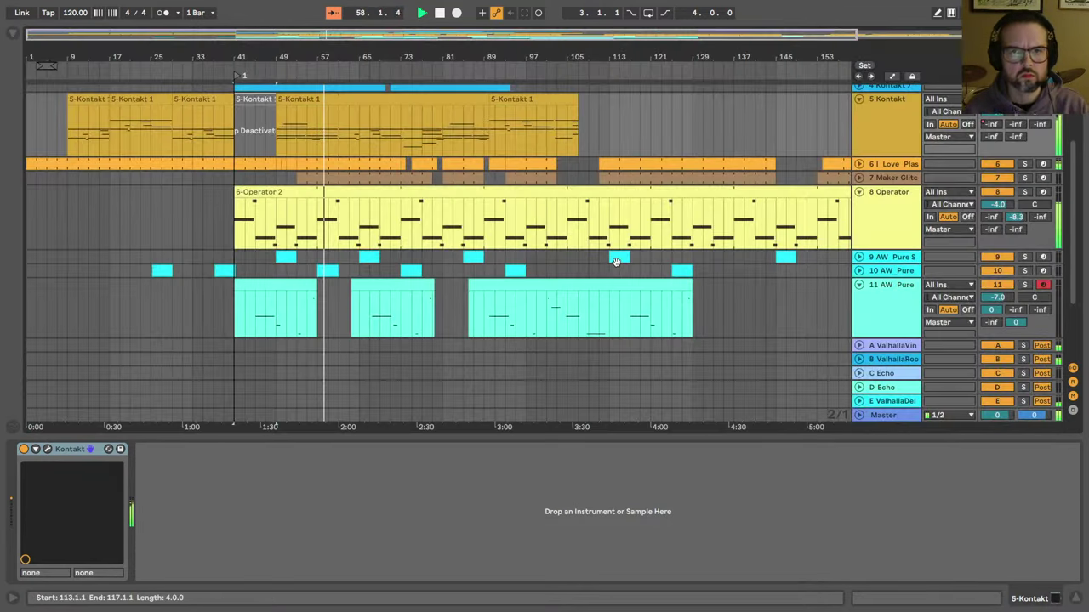
{"action": "scroll", "coordinate": [542, 242], "scroll_direction": "down", "scroll_amount": 4}
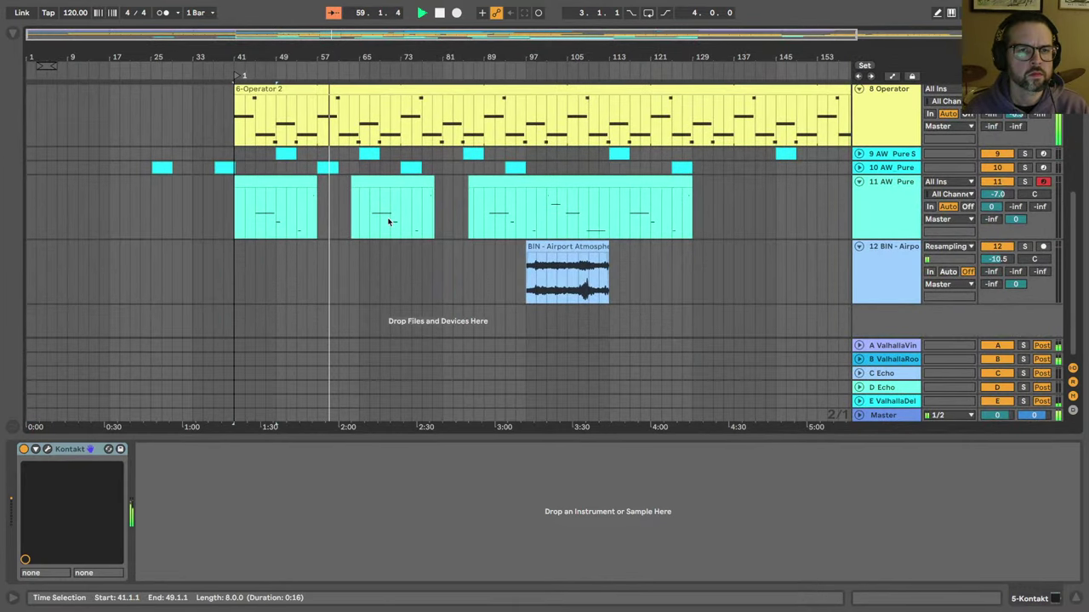
Step: Stop playback, show the browser again and open the Downloads folder in it
{"action": "left_click", "coordinate": [7, 34]}
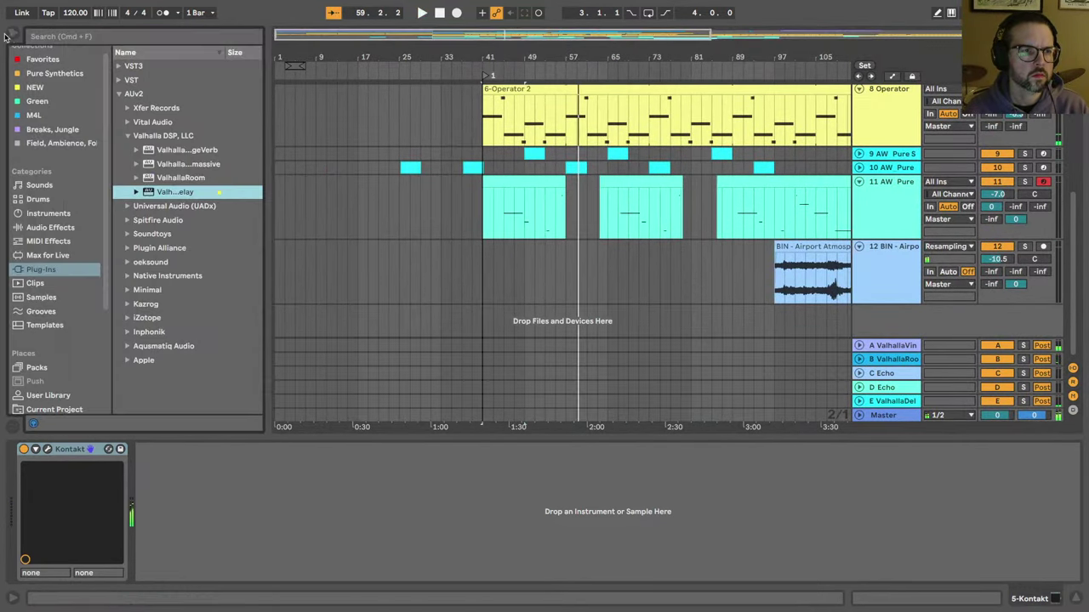
{"action": "scroll", "coordinate": [43, 332], "scroll_direction": "down", "scroll_amount": 5}
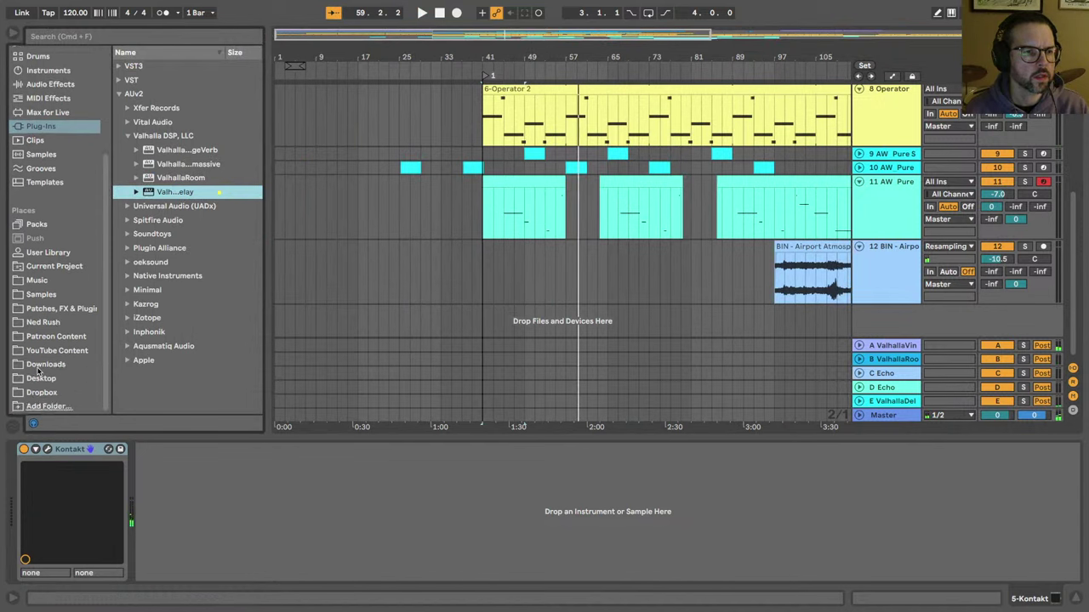
{"action": "left_click", "coordinate": [42, 366]}
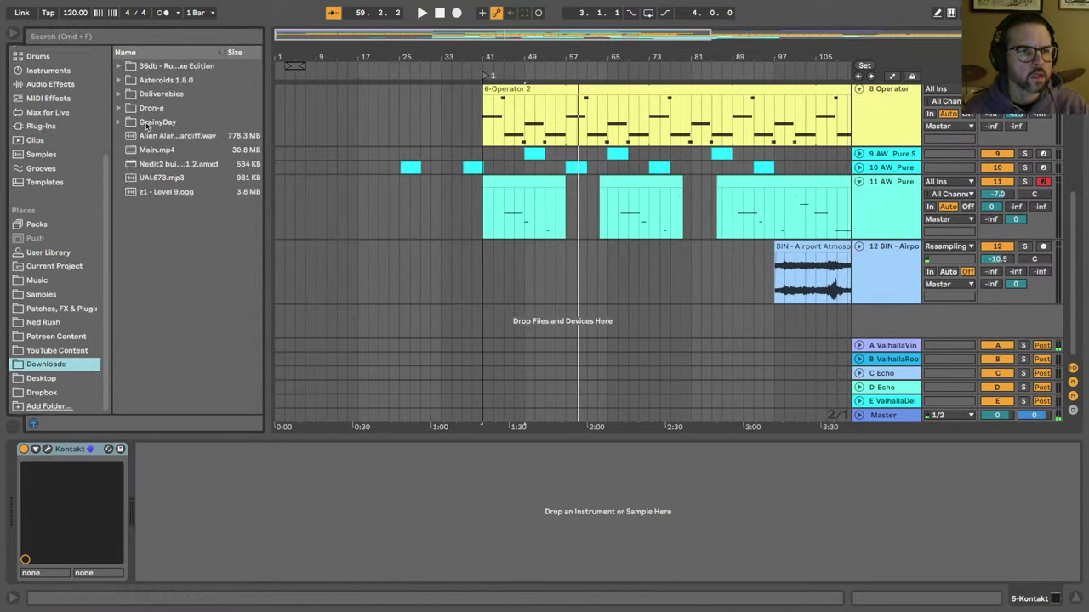
Step: Add UAL673.mp3 from the Downloads folder as a new audio track starting at bar 41, and set its volume to -10.5 dB during playback
{"action": "left_click_drag", "start_coordinate": [147, 180], "coordinate": [474, 313]}
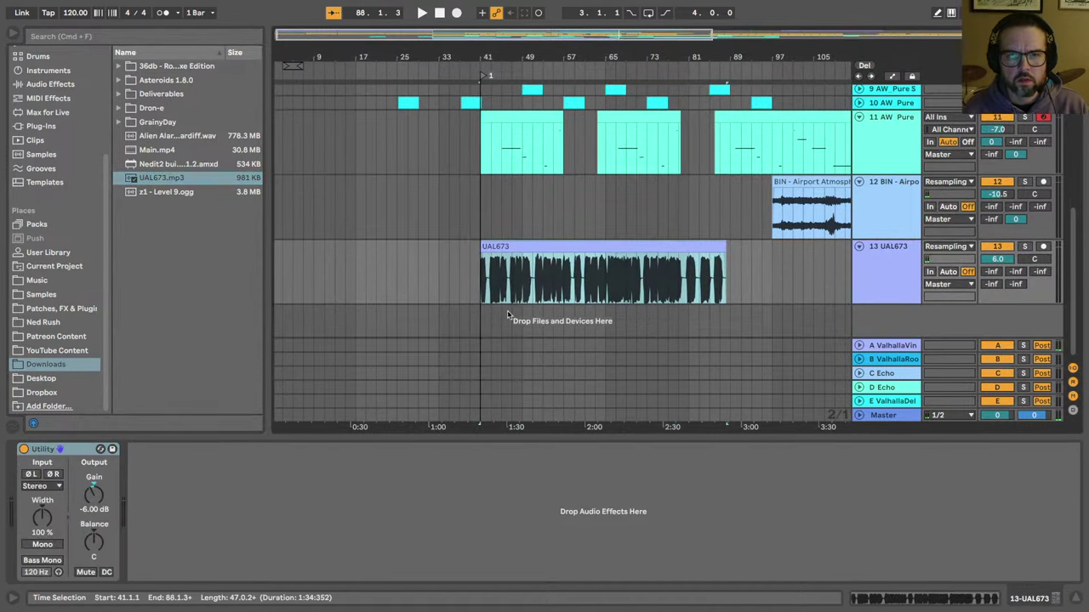
{"action": "left_click", "coordinate": [1002, 259]}
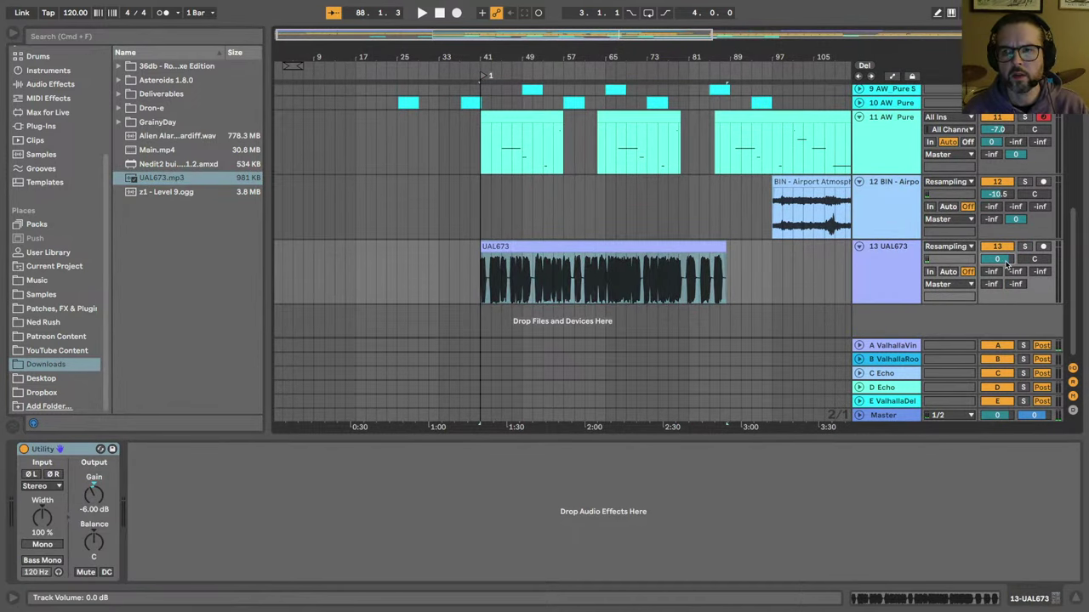
{"action": "key", "text": "space"}
{"action": "left_click_drag", "start_coordinate": [1007, 265], "coordinate": [1006, 284]}
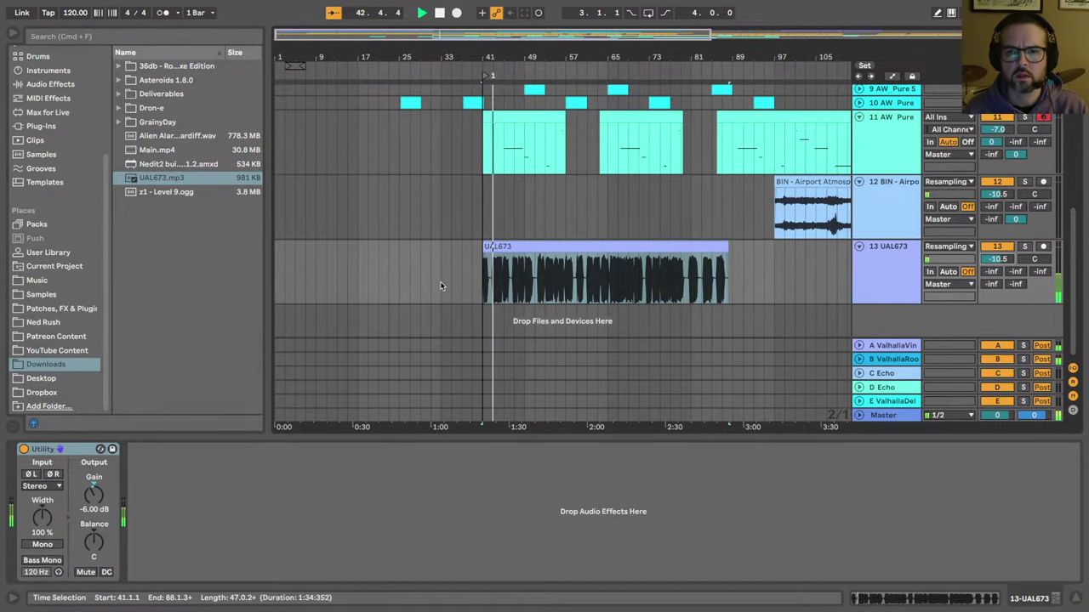
Step: Hide the browser and listen to the UAL673 clip in the mix from bar 41, examining its waveform up close, and stop playback
{"action": "key", "text": "super+alt+b"}
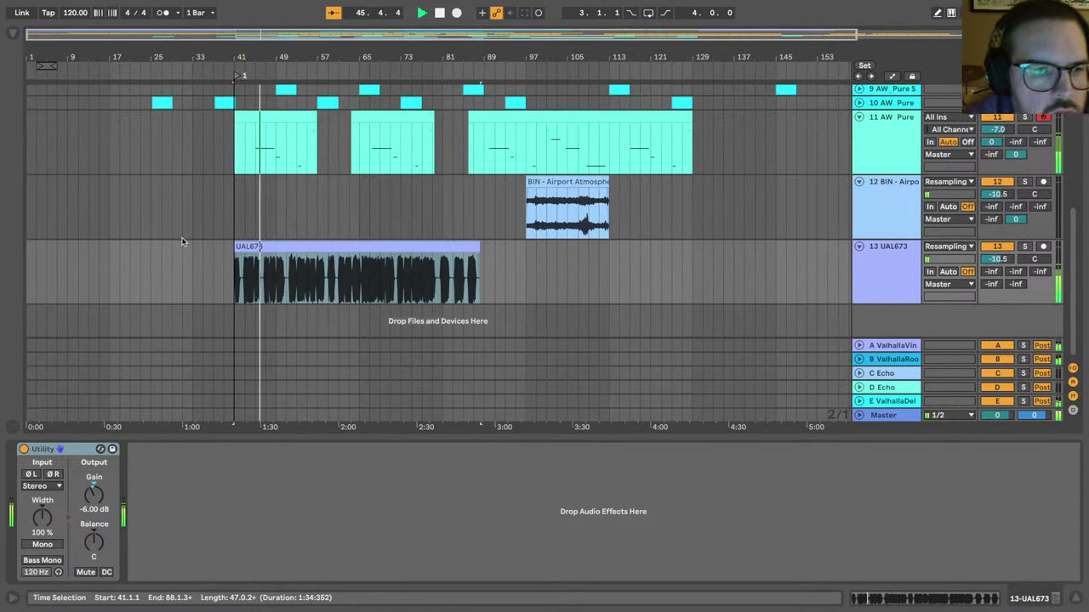
{"action": "scroll", "coordinate": [181, 241], "scroll_direction": "up", "scroll_amount": 3}
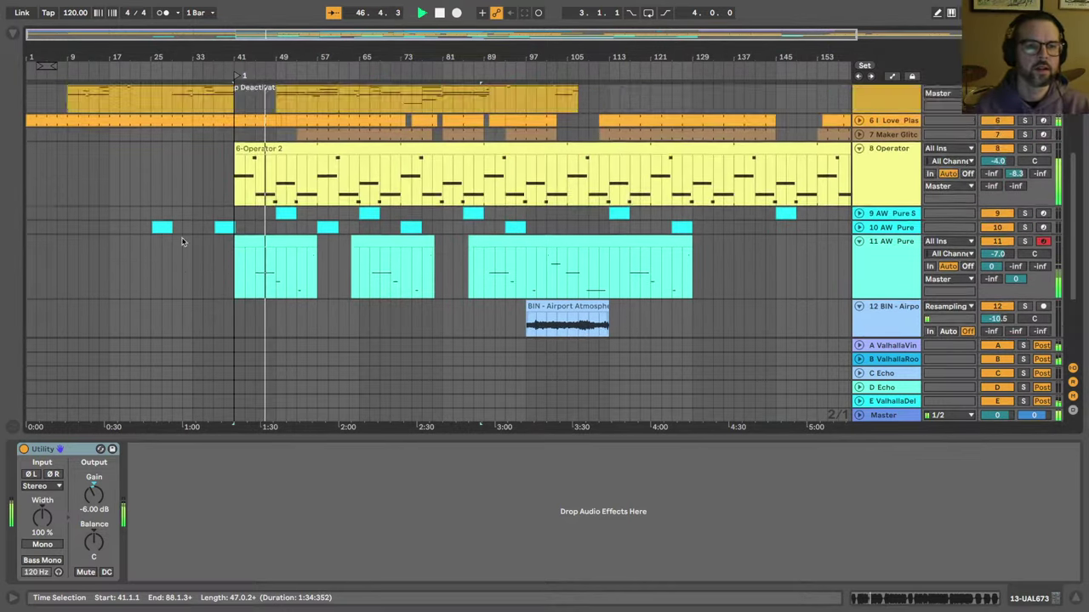
{"action": "scroll", "coordinate": [181, 241], "scroll_direction": "down", "scroll_amount": 3}
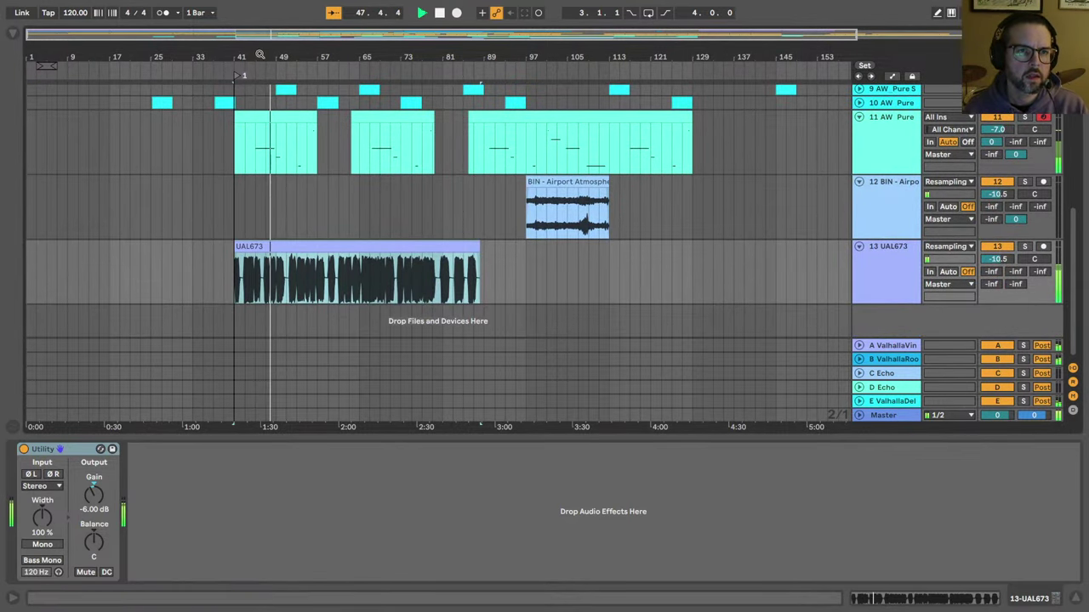
{"action": "left_click_drag", "start_coordinate": [260, 54], "coordinate": [316, 139]}
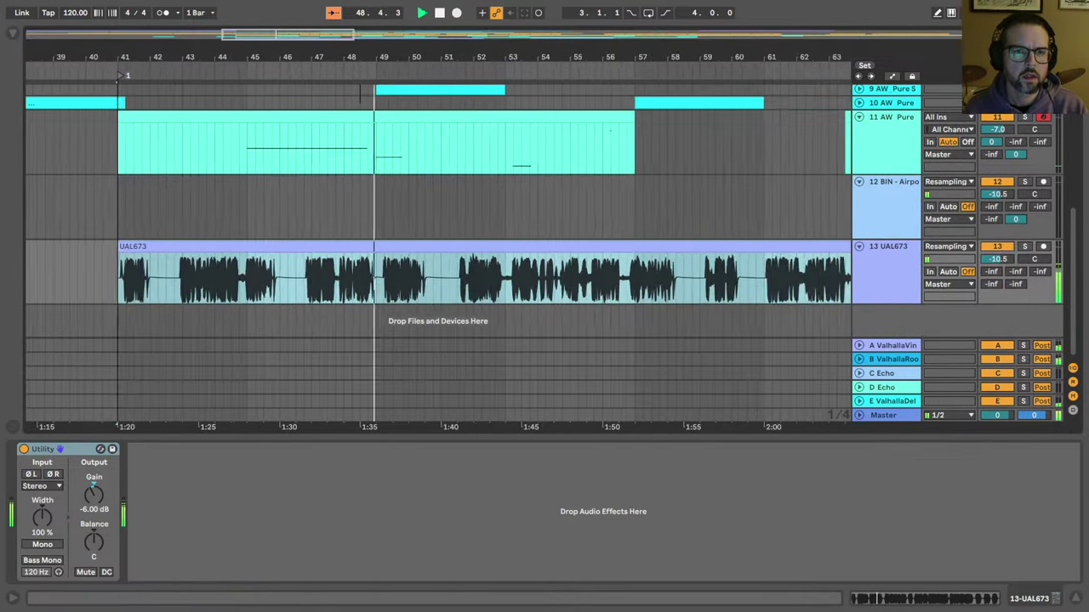
{"action": "left_click_drag", "start_coordinate": [359, 94], "coordinate": [357, 54]}
{"action": "scroll", "coordinate": [274, 168], "scroll_direction": "up", "scroll_amount": 7}
{"action": "key", "text": "space"}
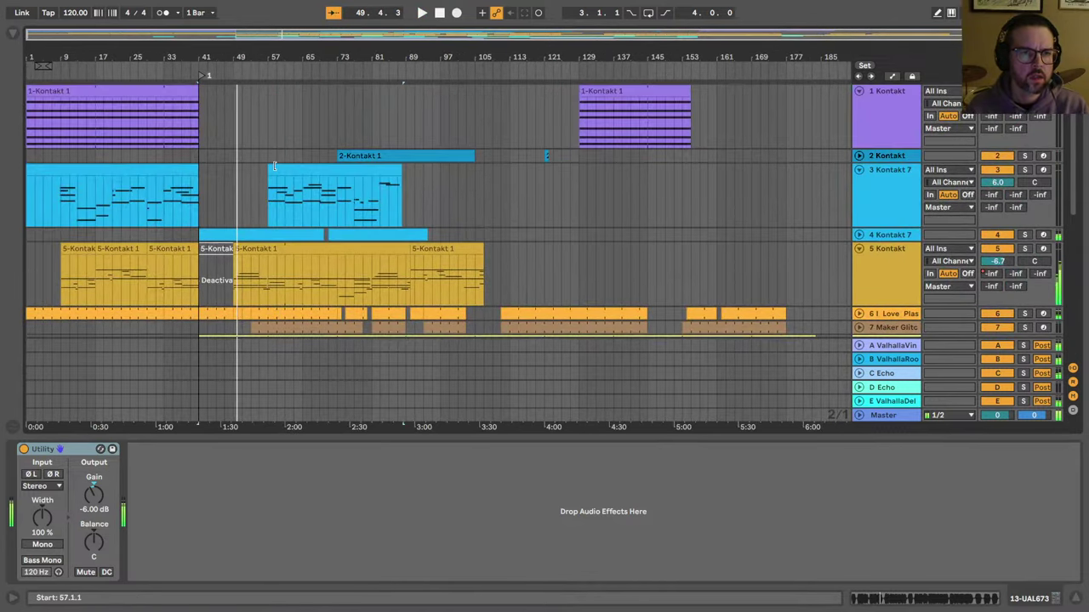
Step: Unfold track 6 I_Love_Plastic, audition it in solo from bar 41, unsolo it and set its volume to -3.0 dB
{"action": "scroll", "coordinate": [865, 213], "scroll_direction": "down", "scroll_amount": 7}
{"action": "scroll", "coordinate": [631, 195], "scroll_direction": "up", "scroll_amount": 2}
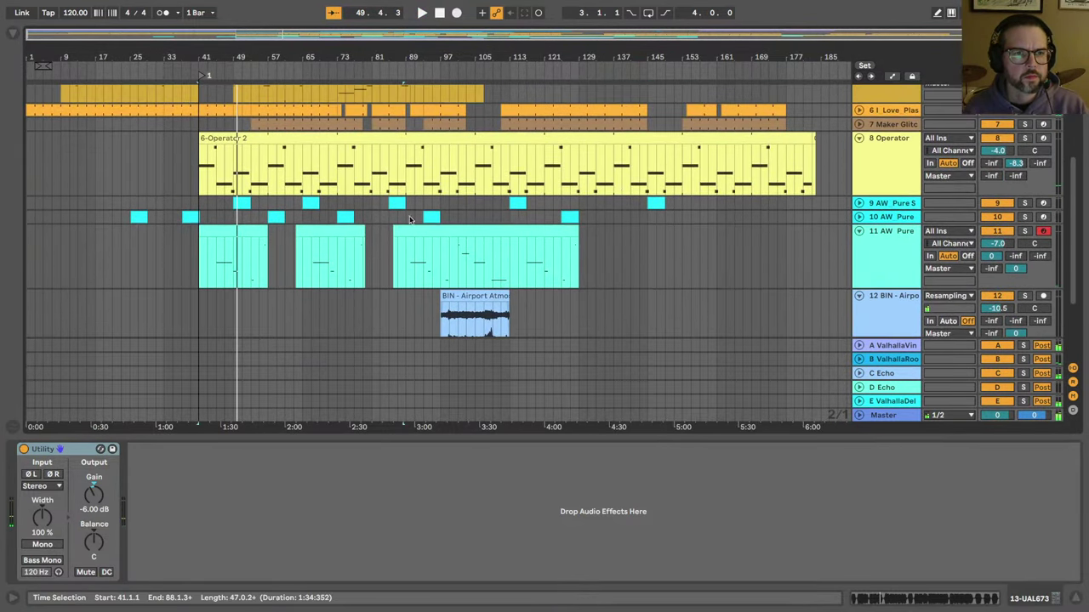
{"action": "left_click_drag", "start_coordinate": [166, 57], "coordinate": [166, 61]}
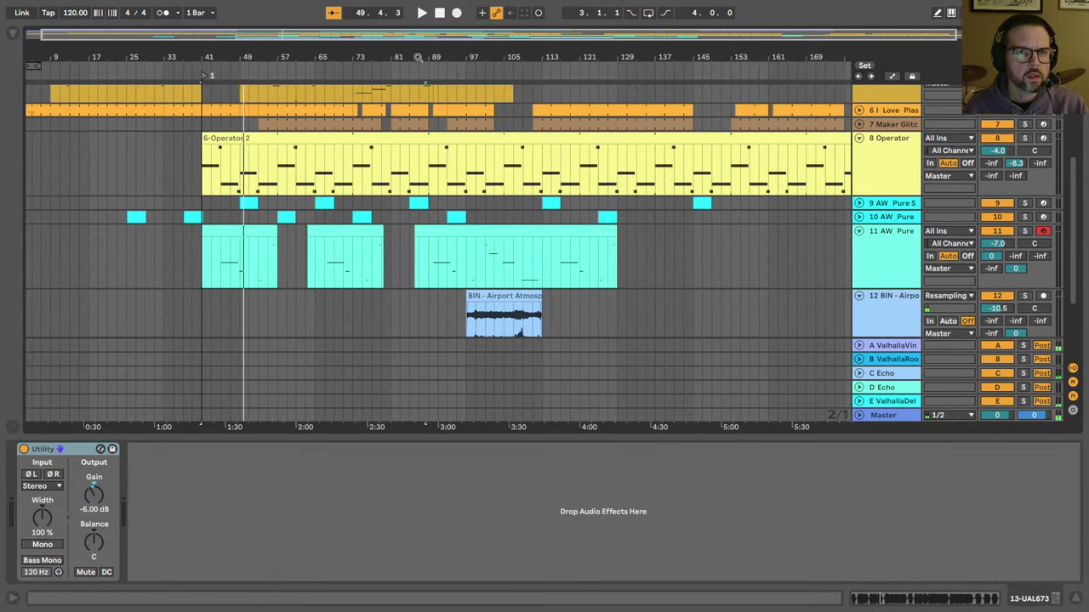
{"action": "scroll", "coordinate": [717, 162], "scroll_direction": "up", "scroll_amount": 4}
{"action": "scroll", "coordinate": [717, 163], "scroll_direction": "down", "scroll_amount": 1}
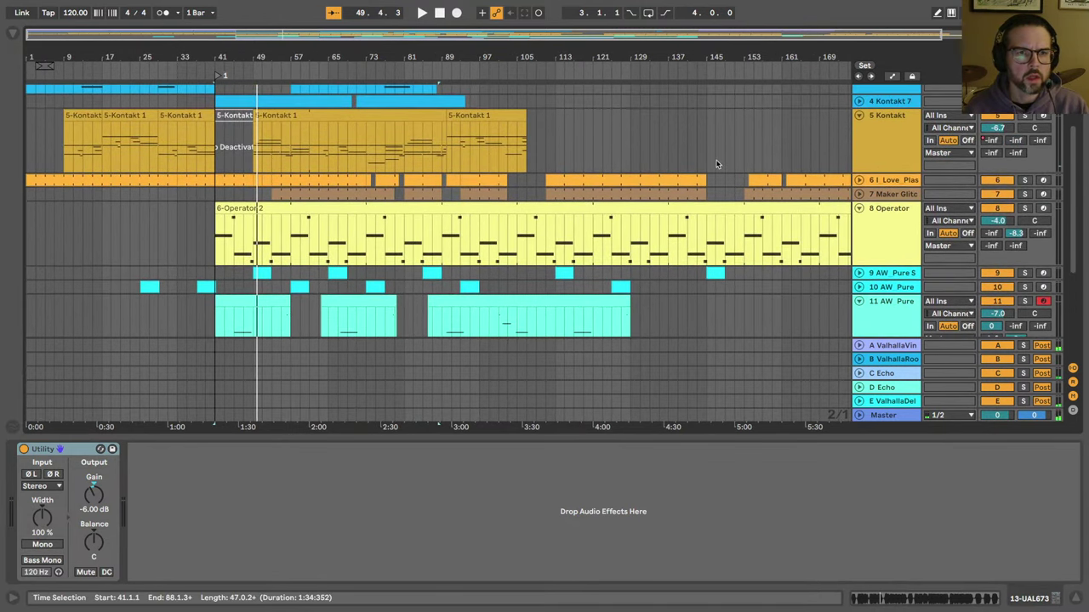
{"action": "left_click", "coordinate": [871, 182]}
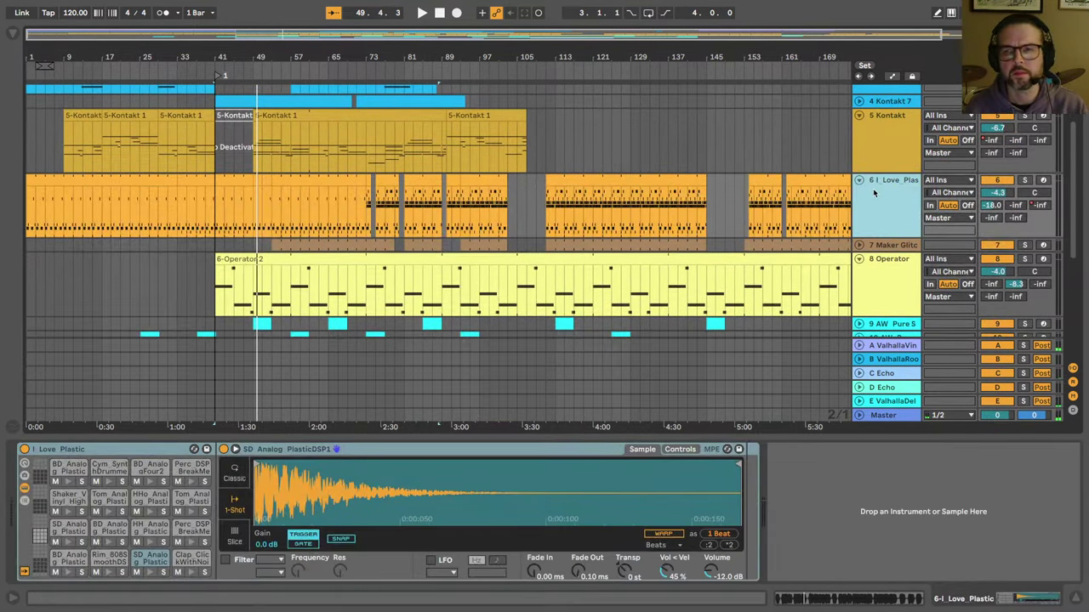
{"action": "left_click", "coordinate": [1024, 180]}
{"action": "key", "text": "space"}
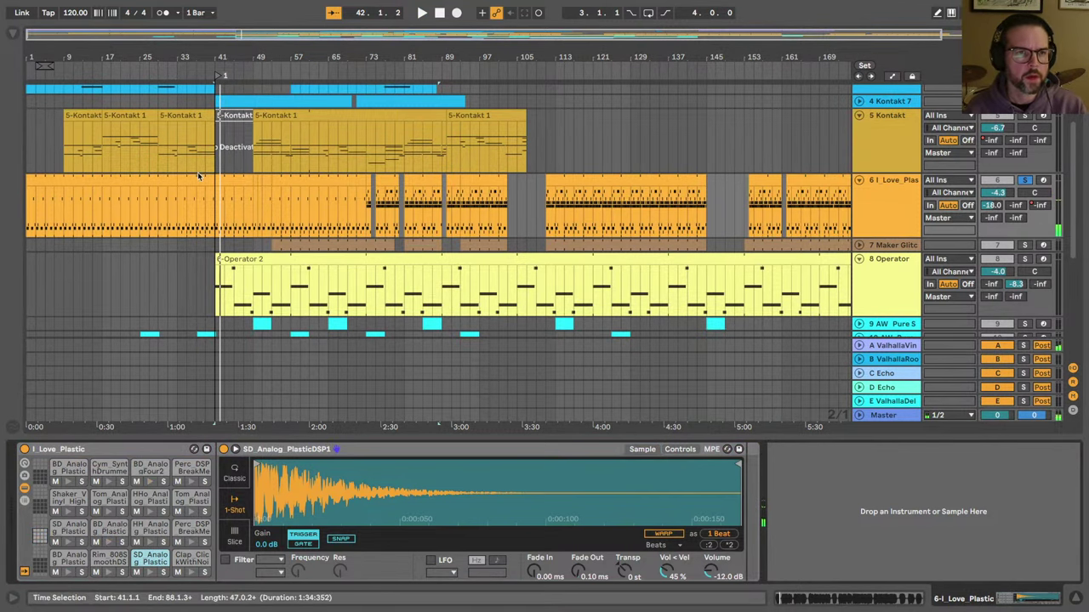
{"action": "scroll", "coordinate": [199, 172], "scroll_direction": "down", "scroll_amount": 1}
{"action": "key", "text": "space"}
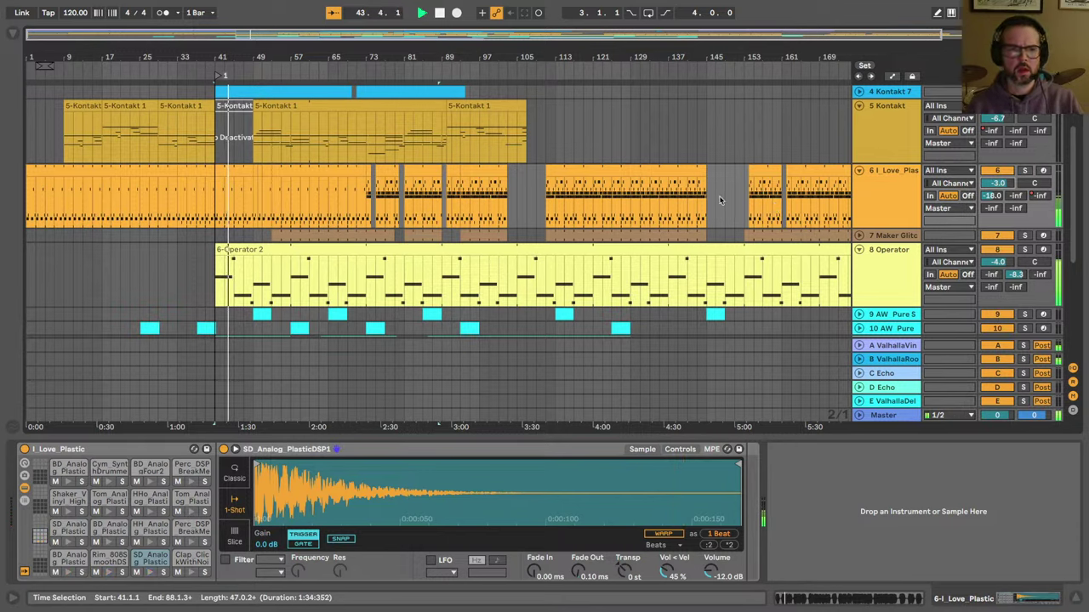
Step: Check track 8 Operator against the mix from bar 41, and return the transport to the song start
{"action": "left_click", "coordinate": [1026, 249]}
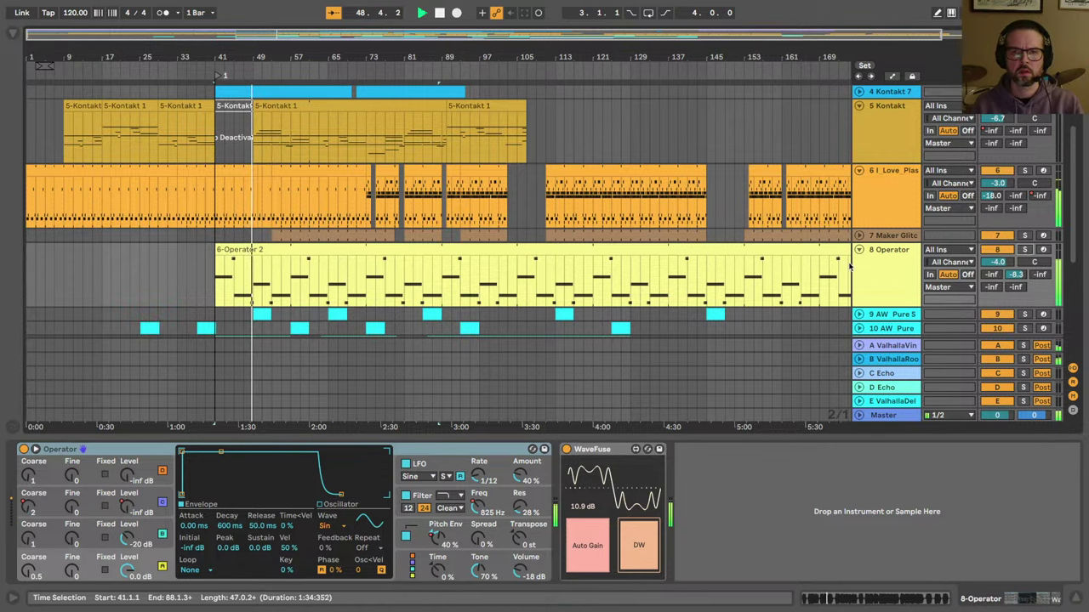
{"action": "scroll", "coordinate": [757, 232], "scroll_direction": "down", "scroll_amount": 3}
{"action": "scroll", "coordinate": [757, 232], "scroll_direction": "down", "scroll_amount": 2}
{"action": "scroll", "coordinate": [757, 232], "scroll_direction": "up", "scroll_amount": 4}
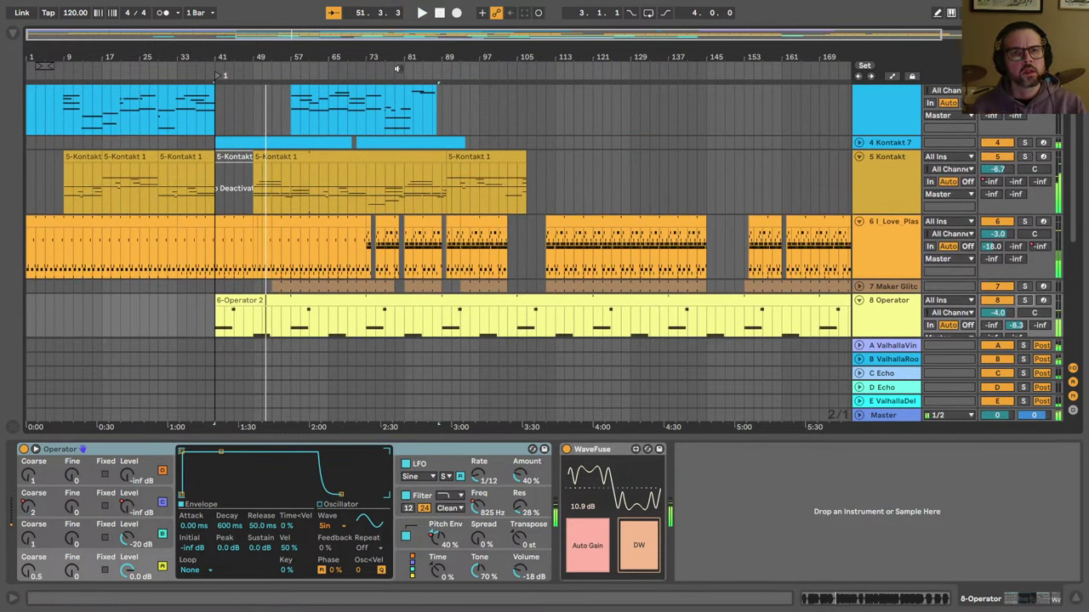
{"action": "left_click", "coordinate": [440, 14]}
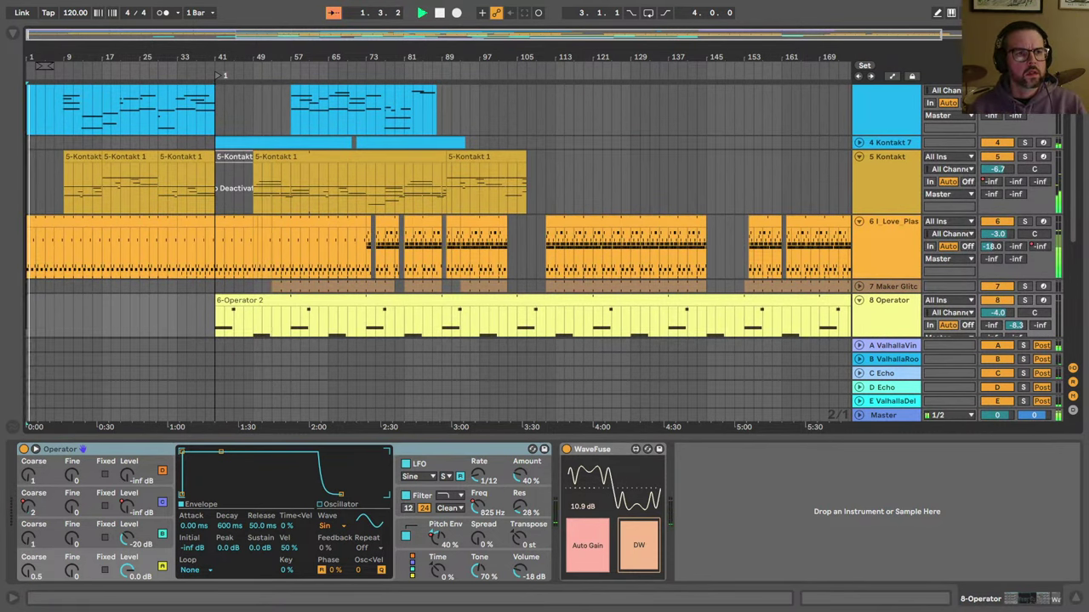
Step: Play the arrangement from bar 1, and open the Kontakt instrument on track 1 to check its preset before closing it again
{"action": "left_click_drag", "start_coordinate": [38, 59], "coordinate": [69, 198]}
{"action": "scroll", "coordinate": [71, 210], "scroll_direction": "down", "scroll_amount": 5}
{"action": "scroll", "coordinate": [71, 211], "scroll_direction": "up", "scroll_amount": 8}
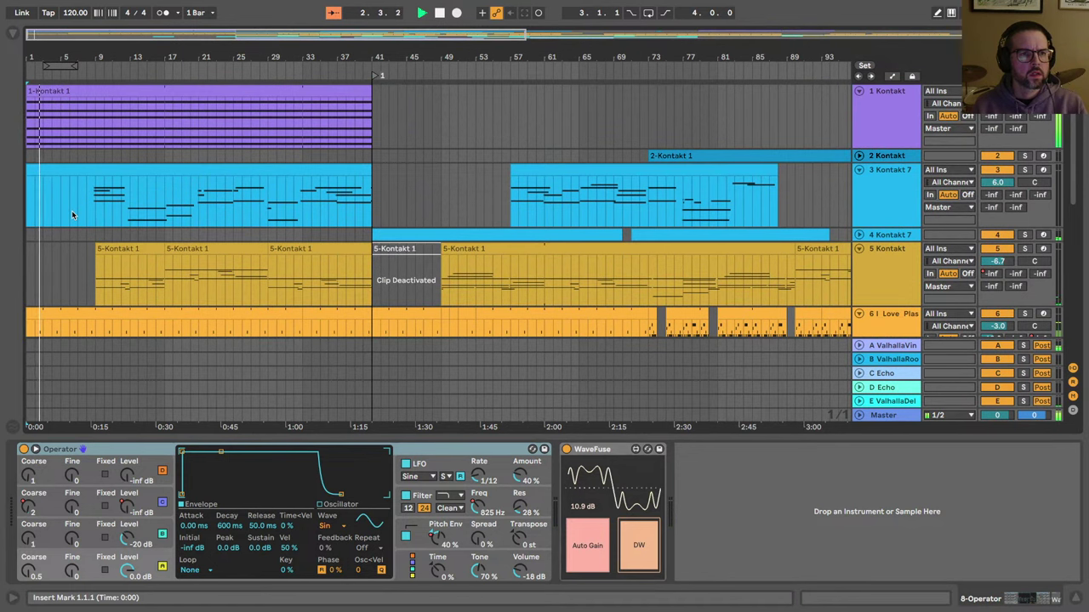
{"action": "left_click", "coordinate": [865, 115]}
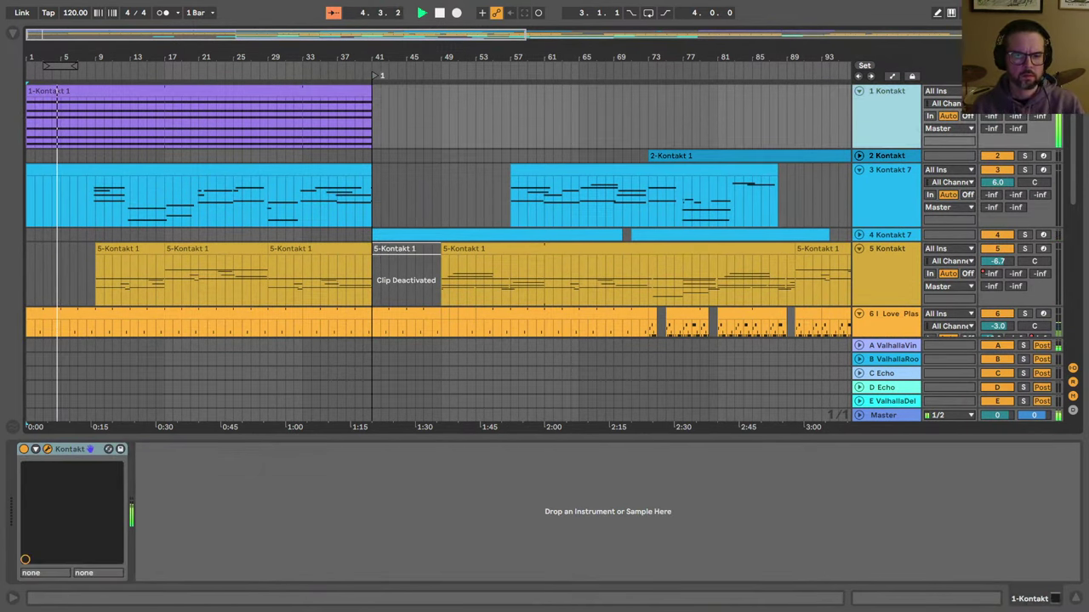
{"action": "left_click_drag", "start_coordinate": [395, 325], "coordinate": [379, 63]}
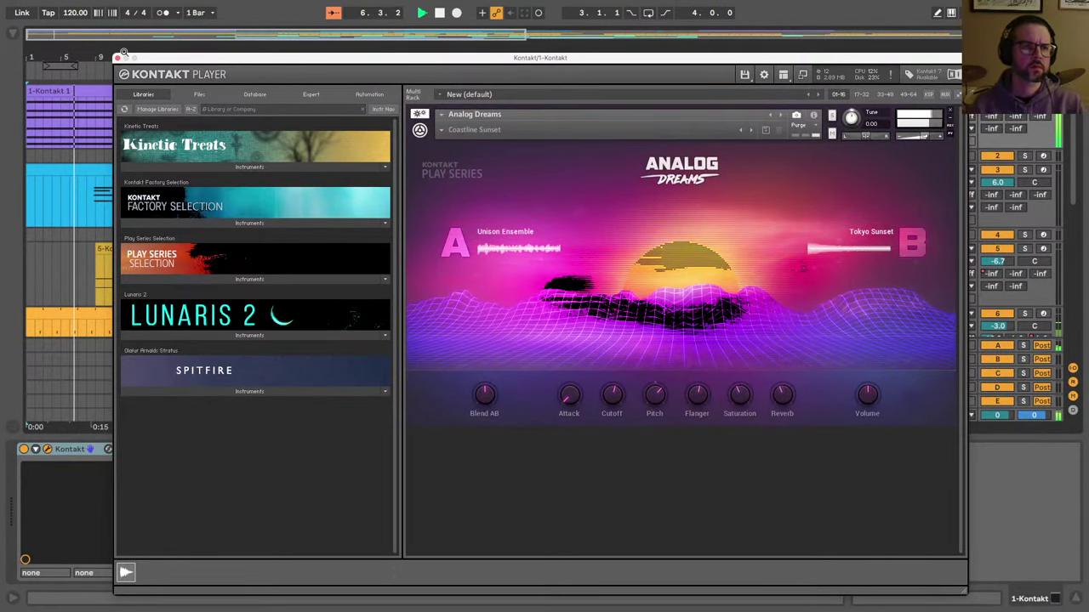
{"action": "left_click", "coordinate": [118, 58]}
Step: Review the opening section while it plays, and deactivate the track 5 Kontakt clip from bar 9 to bar 17
{"action": "left_click_drag", "start_coordinate": [32, 57], "coordinate": [27, 58]}
{"action": "scroll", "coordinate": [93, 164], "scroll_direction": "down", "scroll_amount": 5}
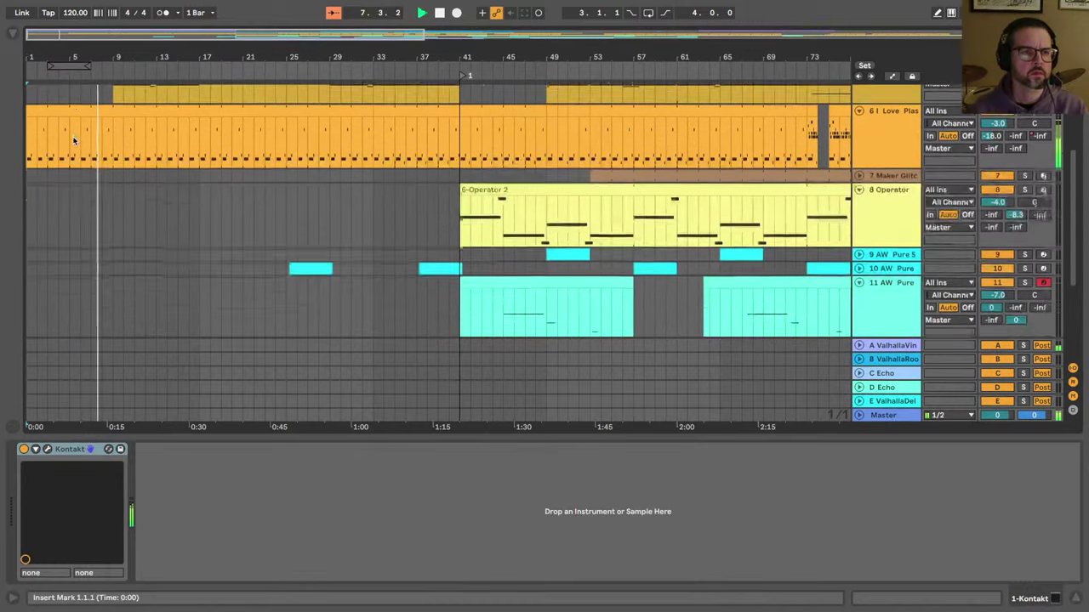
{"action": "scroll", "coordinate": [93, 164], "scroll_direction": "up", "scroll_amount": 1}
{"action": "scroll", "coordinate": [92, 164], "scroll_direction": "down", "scroll_amount": 1}
{"action": "scroll", "coordinate": [94, 164], "scroll_direction": "up", "scroll_amount": 2}
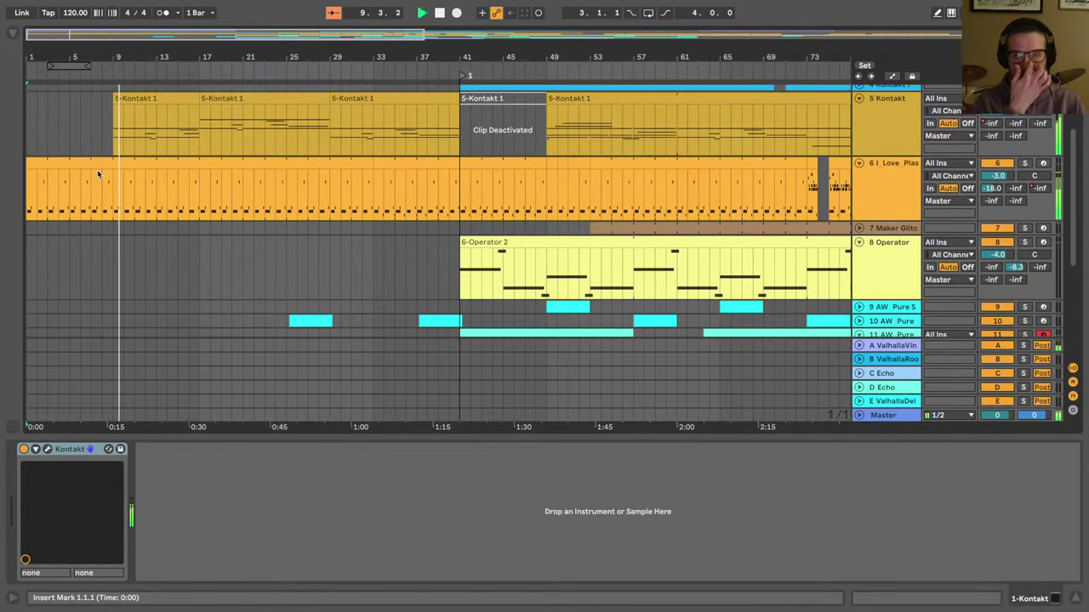
{"action": "left_click_drag", "start_coordinate": [100, 58], "coordinate": [95, 37]}
{"action": "scroll", "coordinate": [83, 180], "scroll_direction": "up", "scroll_amount": 6}
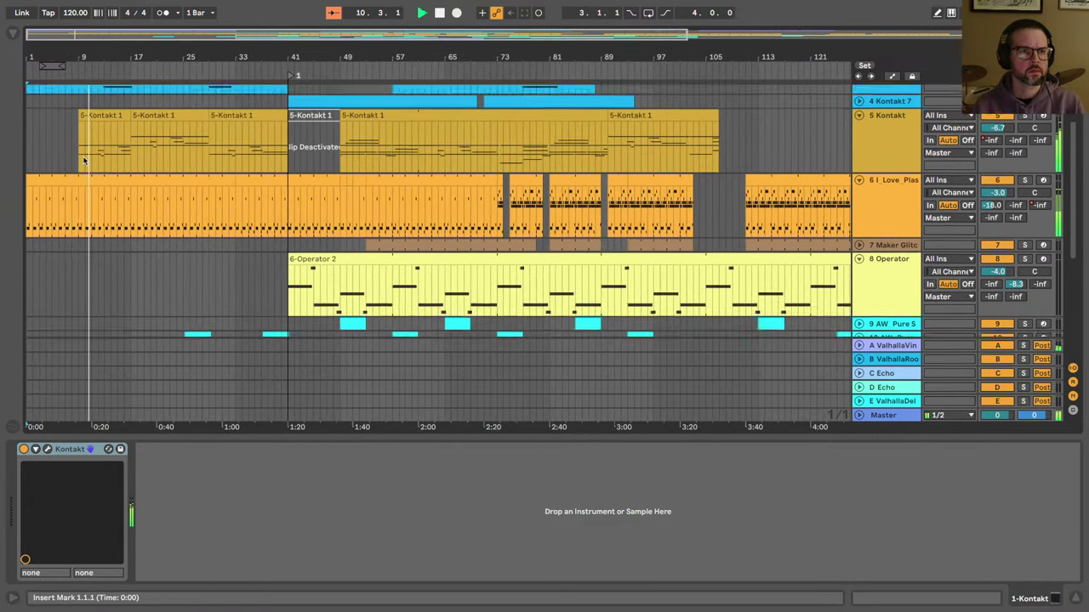
{"action": "left_click", "coordinate": [87, 221]}
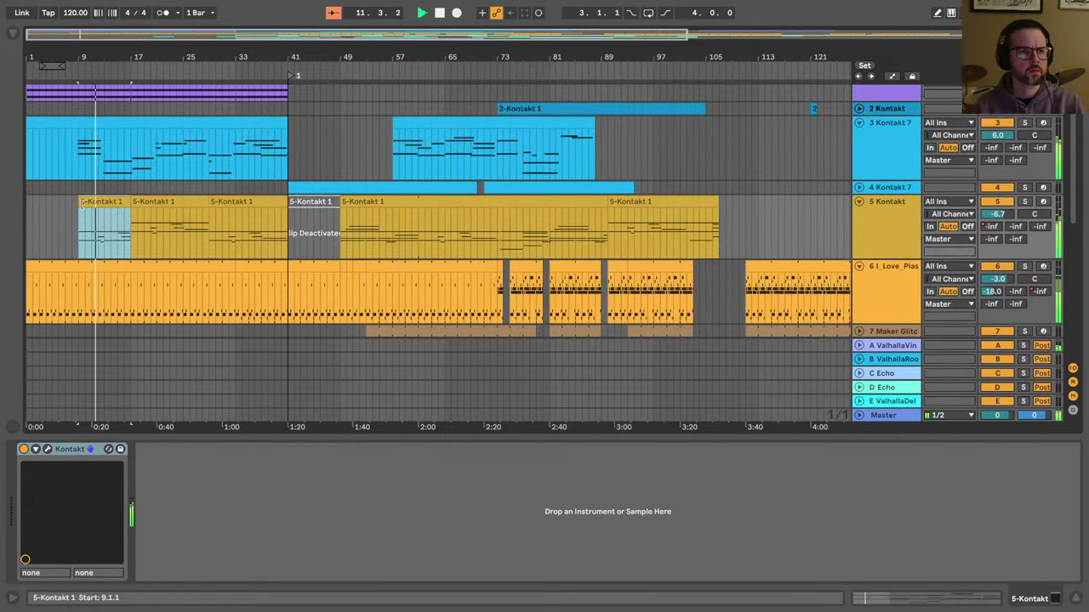
{"action": "left_click_drag", "start_coordinate": [74, 205], "coordinate": [80, 205]}
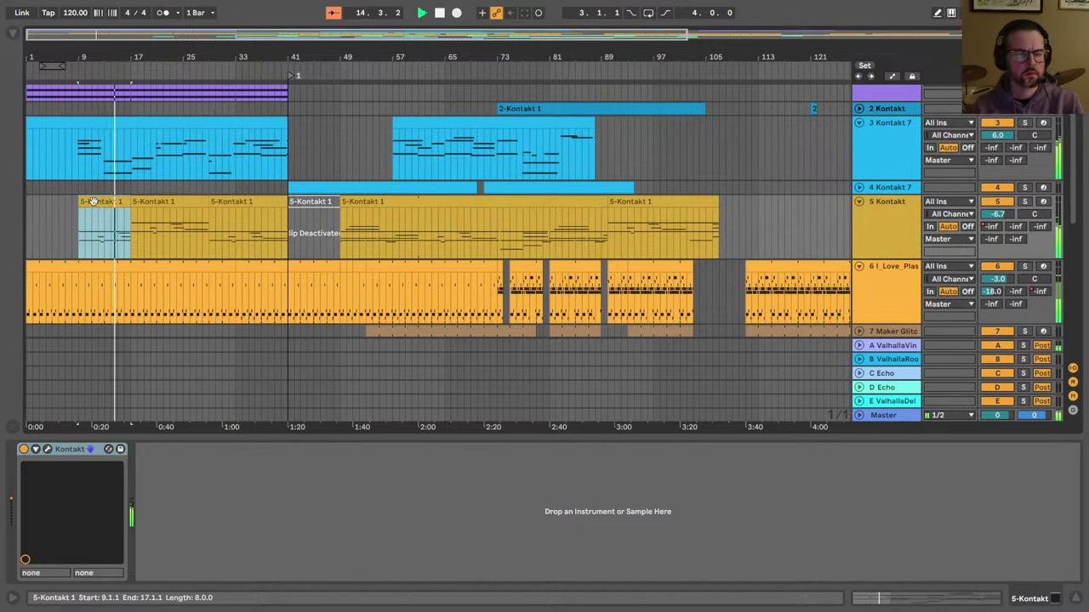
{"action": "key", "text": "plus"}
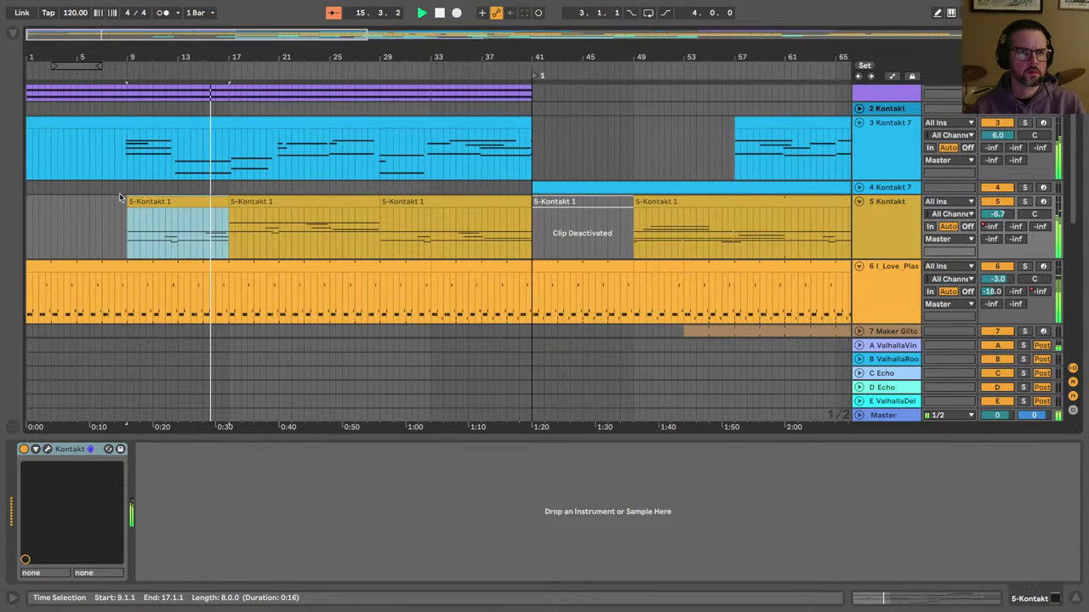
{"action": "key", "text": "0"}
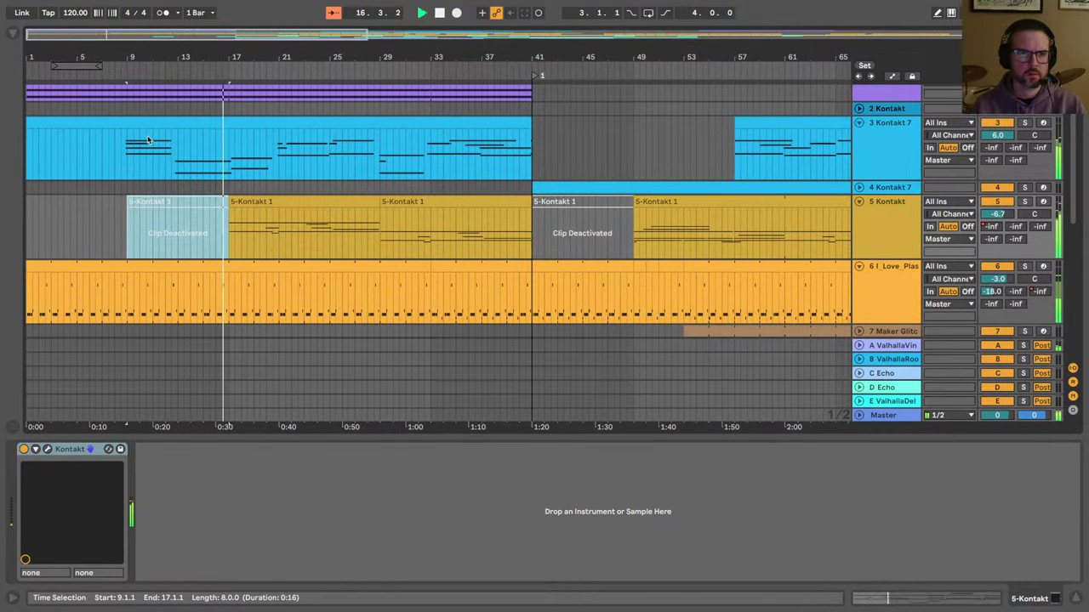
Step: Solo track 5 Kontakt from bar 17 and view its instrument's preset, closing the plug-in window again
{"action": "key", "text": "minus"}
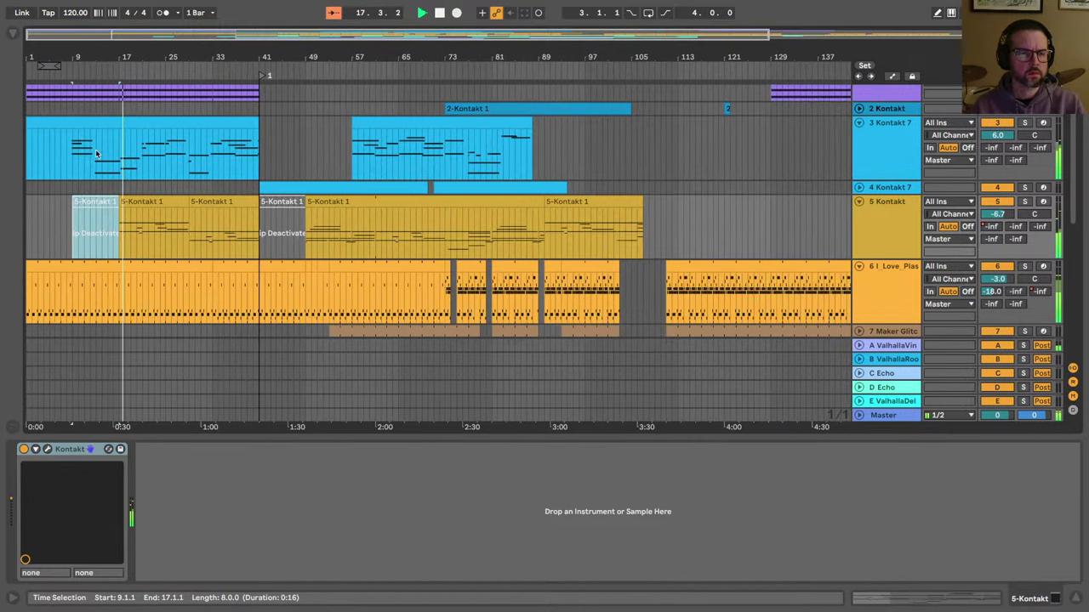
{"action": "scroll", "coordinate": [107, 183], "scroll_direction": "up", "scroll_amount": 2}
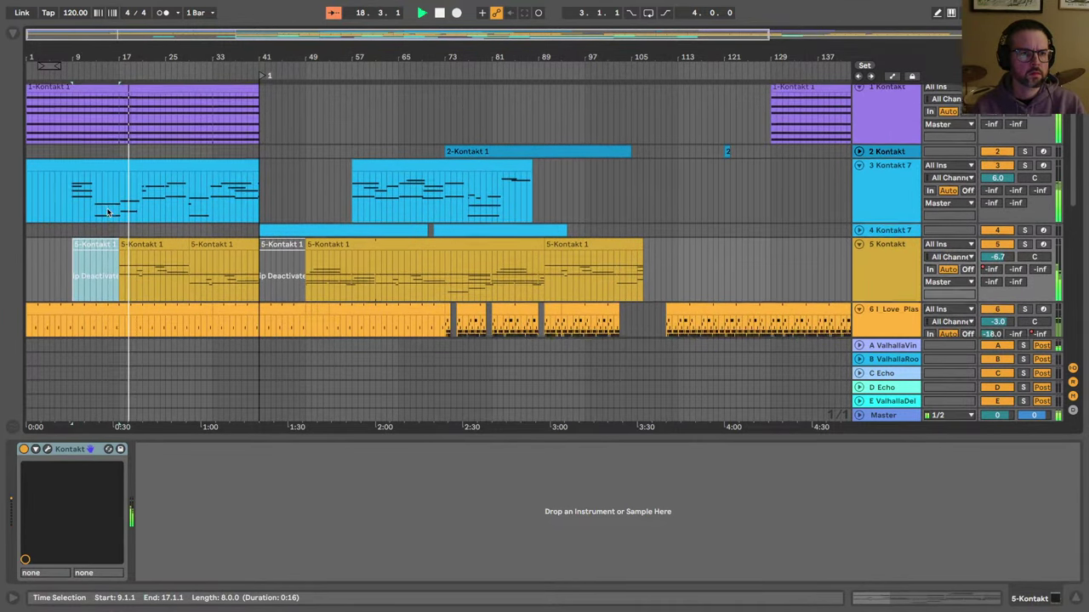
{"action": "left_click", "coordinate": [119, 269]}
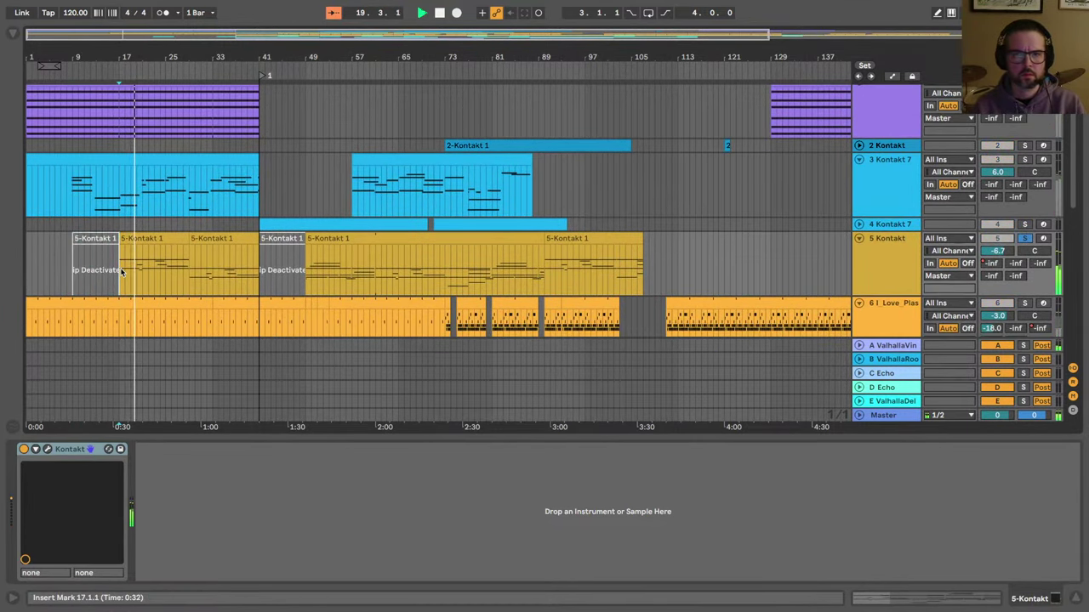
{"action": "left_click", "coordinate": [894, 260]}
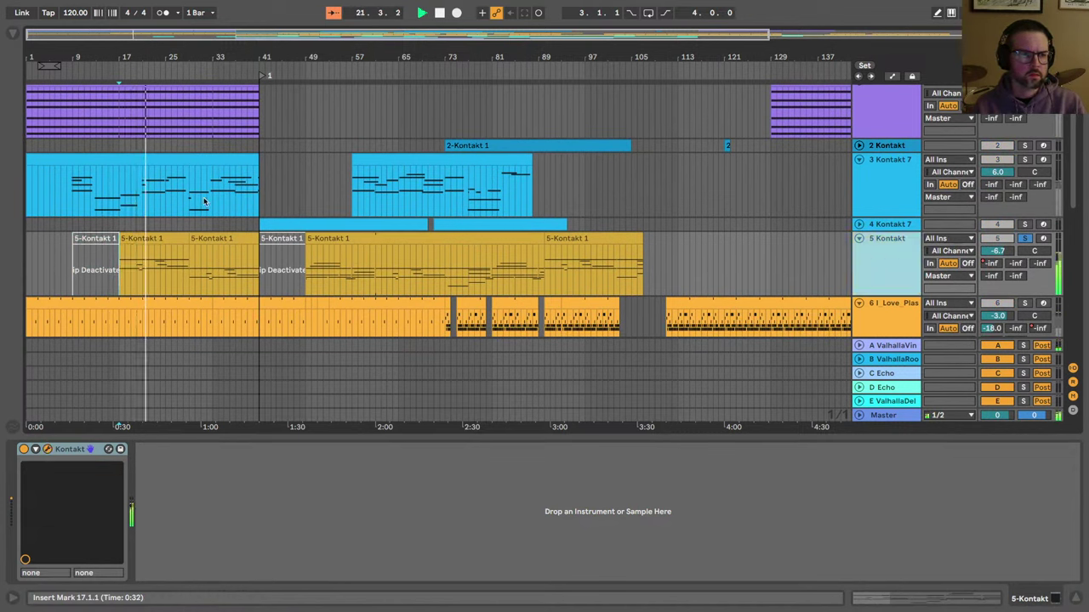
{"action": "left_click", "coordinate": [47, 449]}
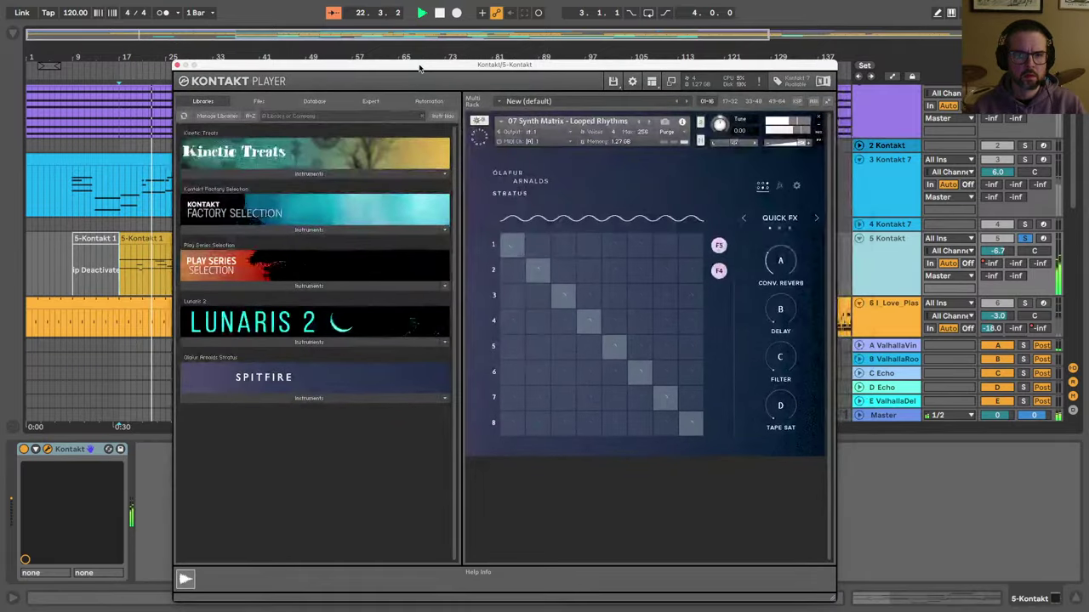
{"action": "left_click_drag", "start_coordinate": [424, 65], "coordinate": [498, 59]}
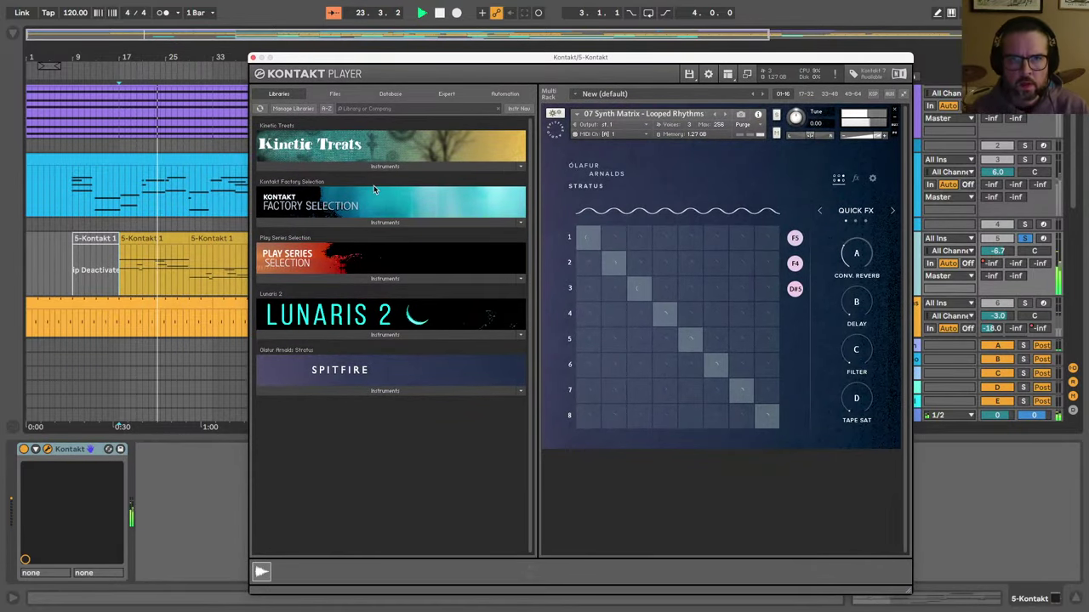
{"action": "left_click", "coordinate": [253, 58]}
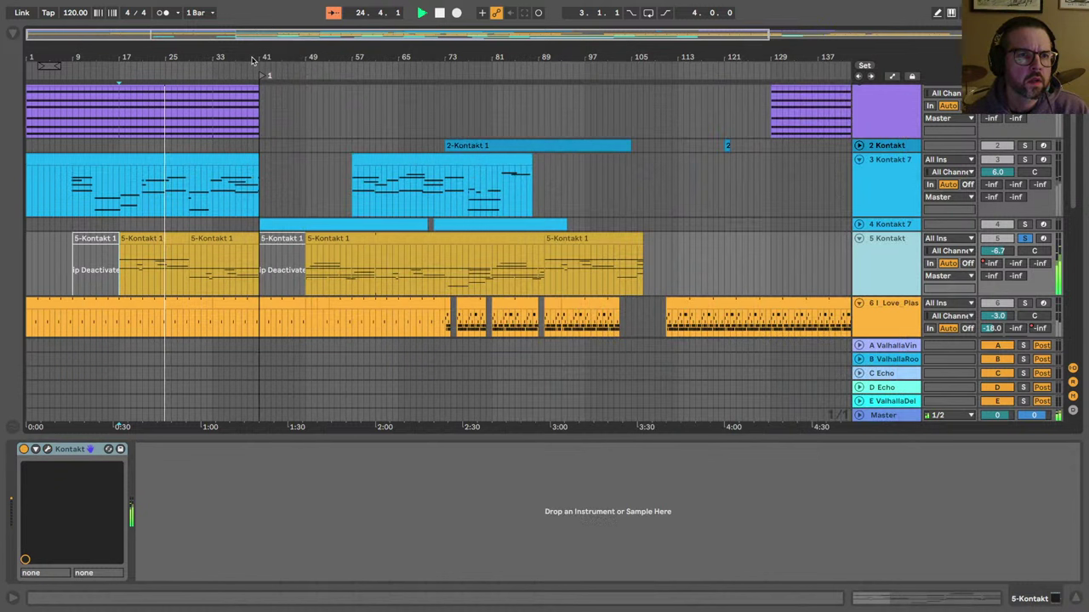
Step: Reactivate the track 5 Kontakt clip from bar 9 to bar 17, play it, and unsolo the track
{"action": "key", "text": "space"}
{"action": "left_click", "coordinate": [176, 231]}
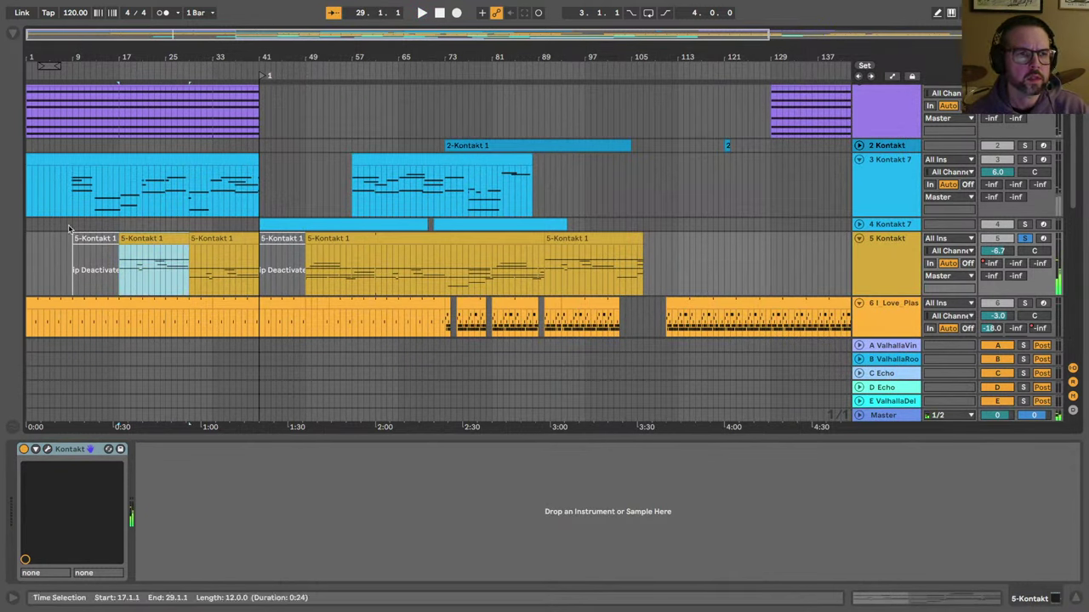
{"action": "left_click", "coordinate": [92, 240]}
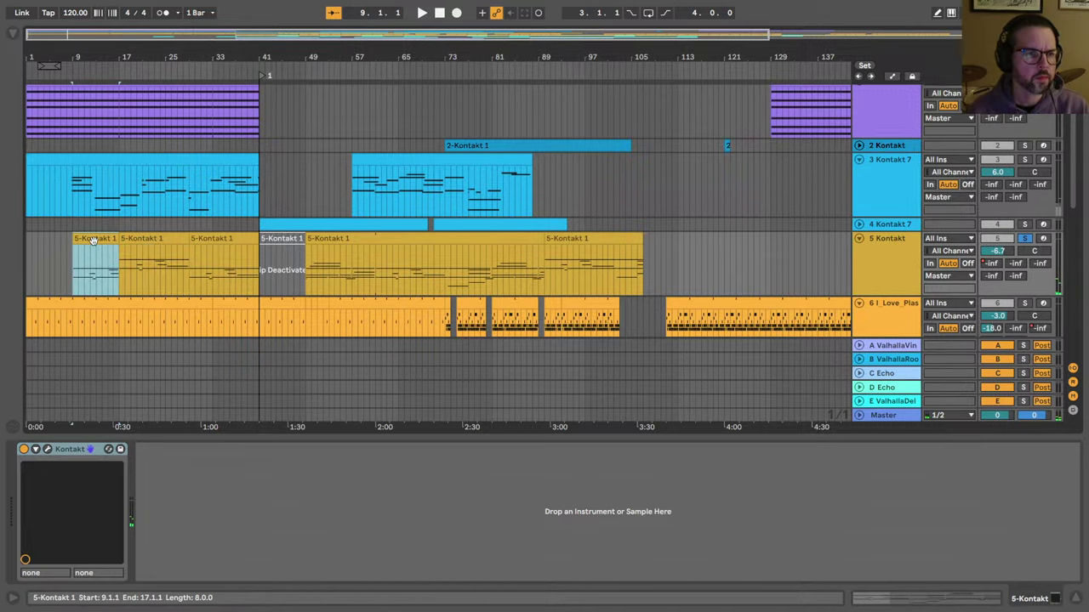
{"action": "double_click", "coordinate": [92, 240]}
{"action": "key", "text": "shift+Tab"}
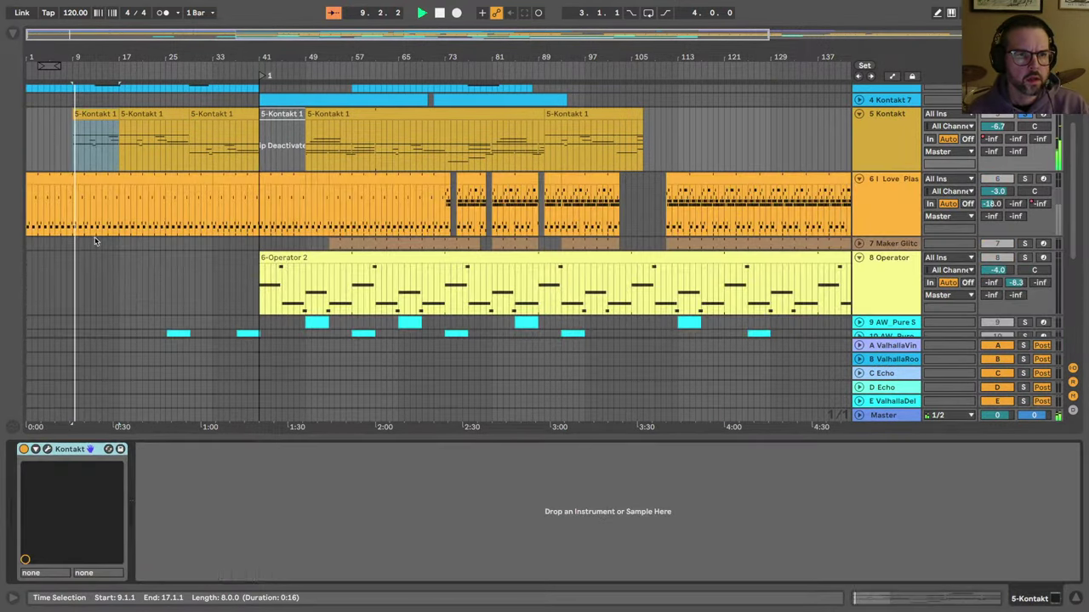
{"action": "left_click", "coordinate": [1041, 116]}
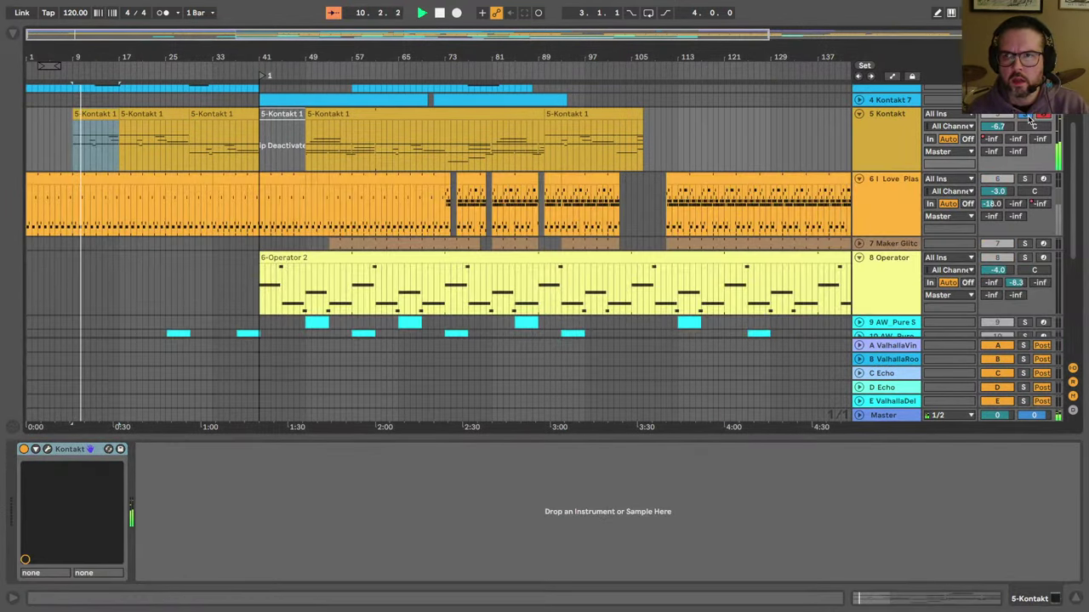
{"action": "scroll", "coordinate": [42, 248], "scroll_direction": "up", "scroll_amount": 5}
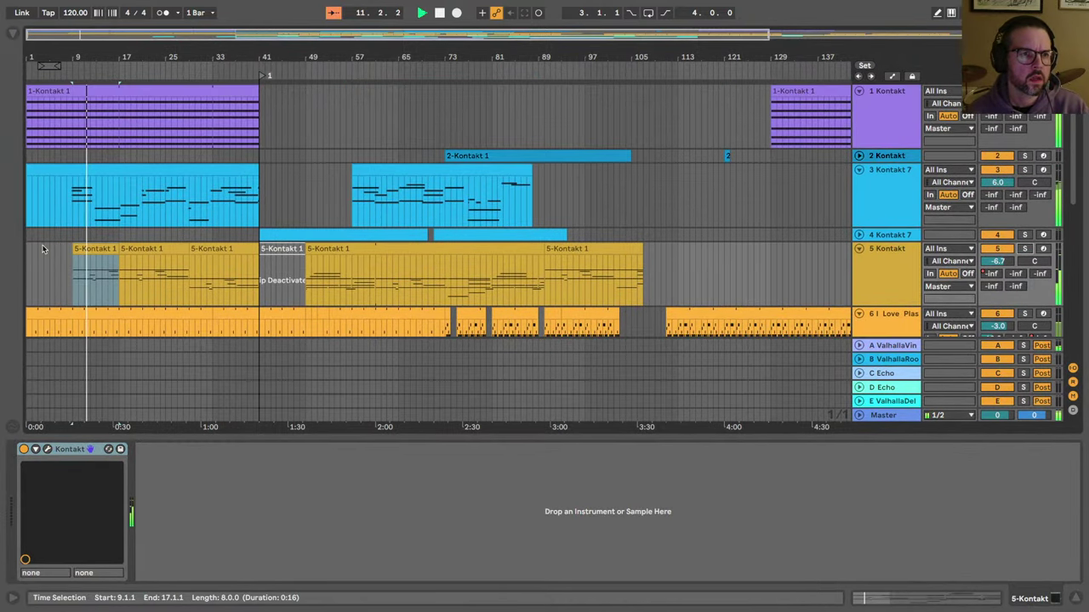
Step: Move the opening track 3 Kontakt 7 clip from bar 1 to bar 97
{"action": "left_click", "coordinate": [49, 169]}
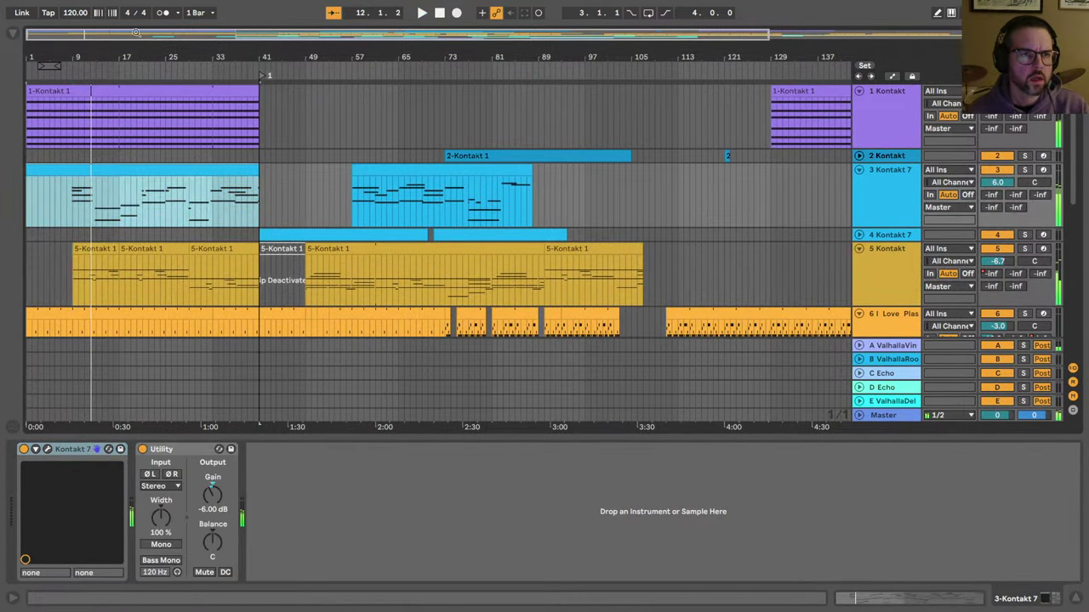
{"action": "left_click_drag", "start_coordinate": [137, 51], "coordinate": [134, 21]}
{"action": "left_click", "coordinate": [82, 165]}
{"action": "key", "text": "space"}
{"action": "left_click", "coordinate": [75, 174]}
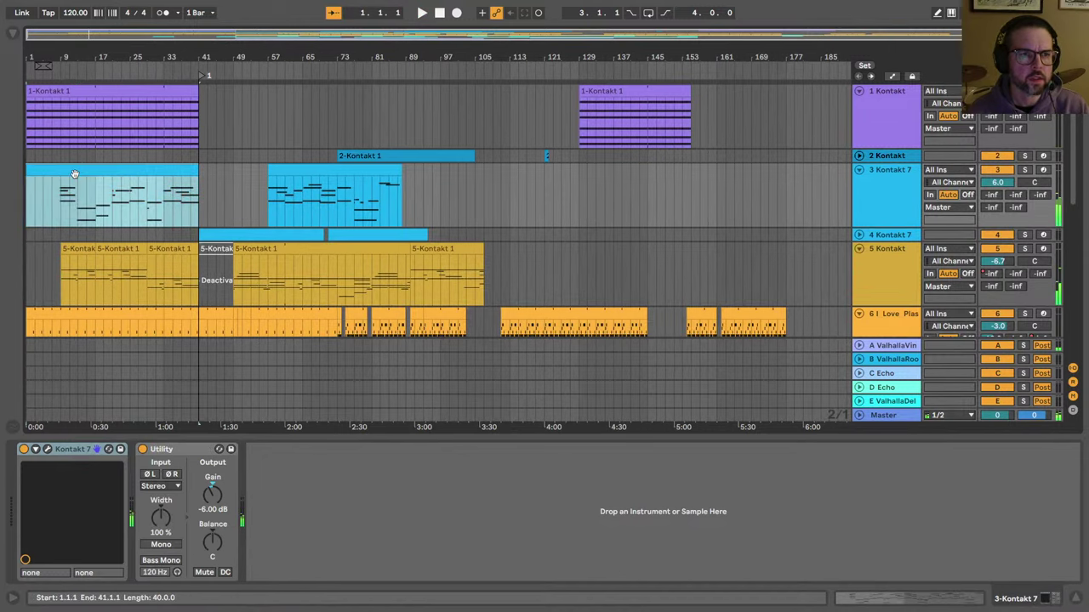
{"action": "left_click_drag", "start_coordinate": [75, 174], "coordinate": [490, 175]}
Step: Play the arrangement from bar 17, and restart playback from bar 1
{"action": "left_click", "coordinate": [98, 205]}
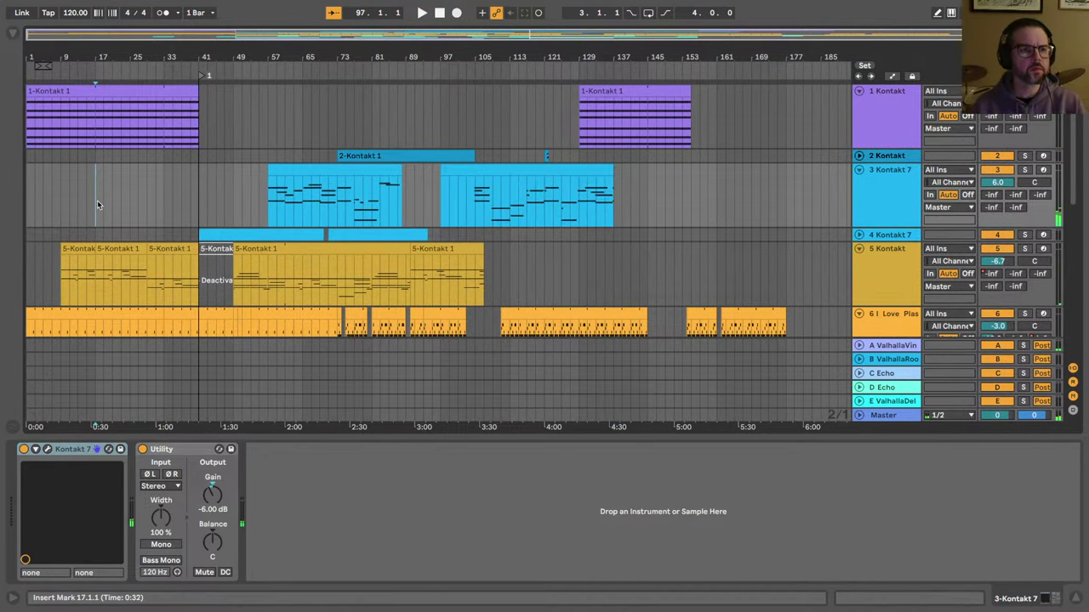
{"action": "scroll", "coordinate": [97, 205], "scroll_direction": "down", "scroll_amount": 1}
{"action": "left_click_drag", "start_coordinate": [34, 60], "coordinate": [34, 90]}
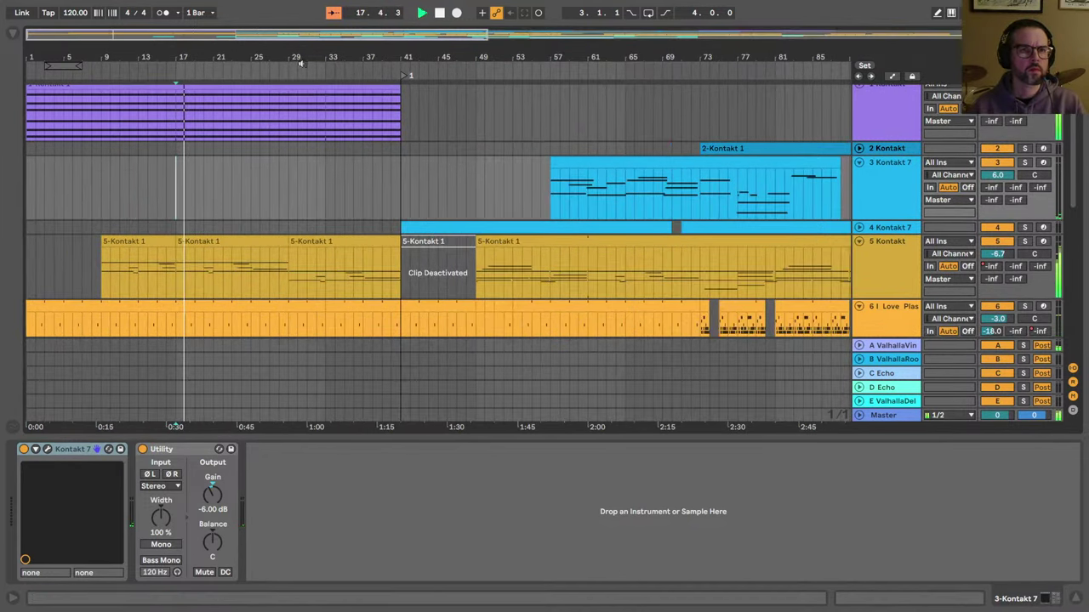
{"action": "key", "text": "space"}
Step: Move the UAL673 audio clip on track 13 to start at bar 5, and set that track's volume to -11.0 dB
{"action": "scroll", "coordinate": [184, 242], "scroll_direction": "down", "scroll_amount": 4}
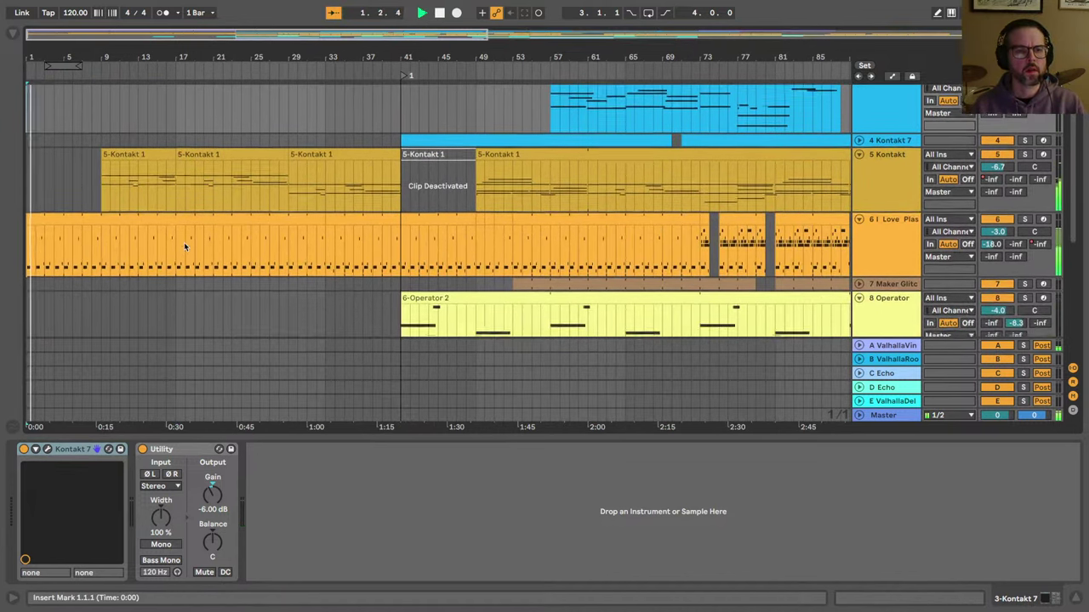
{"action": "scroll", "coordinate": [185, 244], "scroll_direction": "down", "scroll_amount": 9}
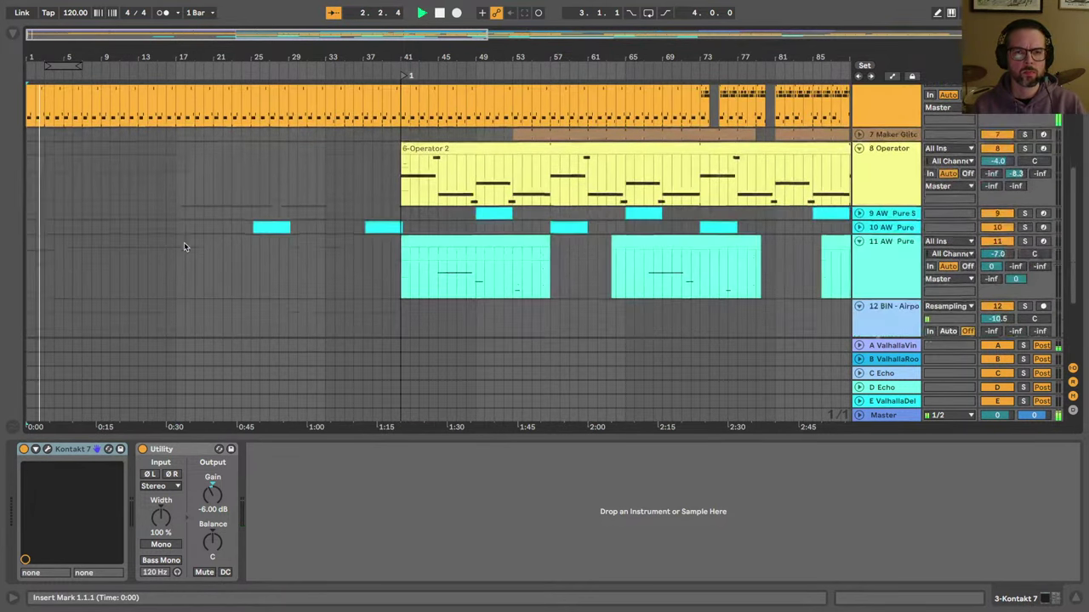
{"action": "left_click", "coordinate": [421, 249]}
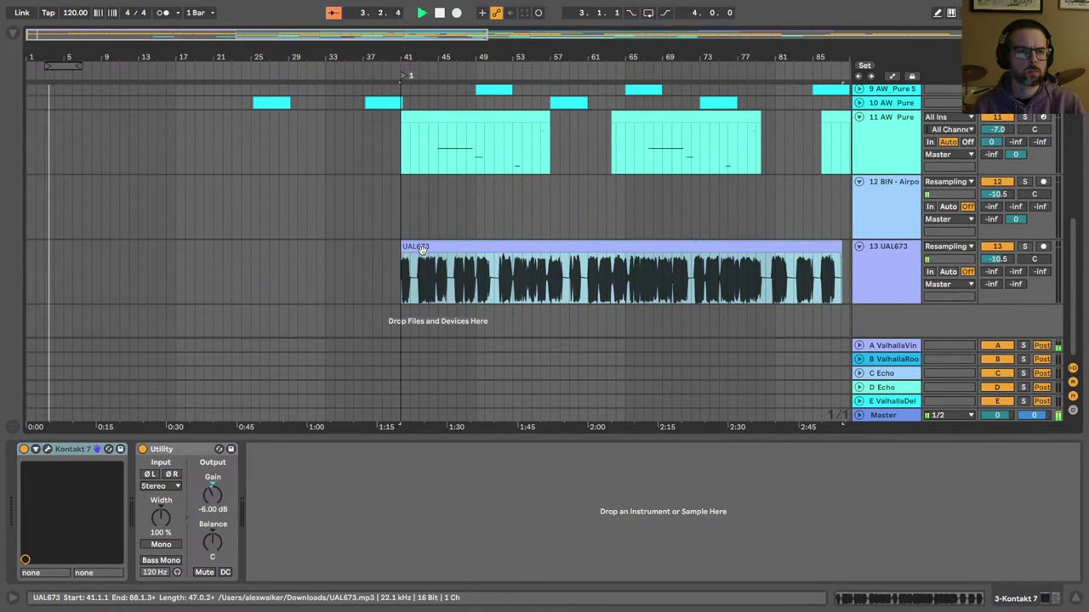
{"action": "left_click_drag", "start_coordinate": [421, 248], "coordinate": [76, 245]}
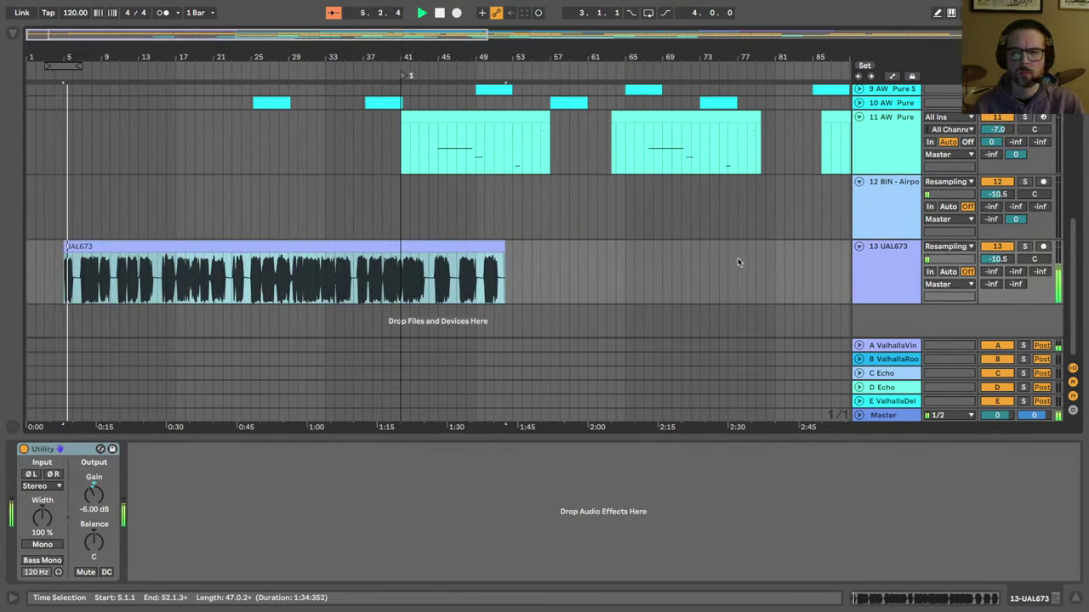
{"action": "left_click_drag", "start_coordinate": [997, 259], "coordinate": [996, 262]}
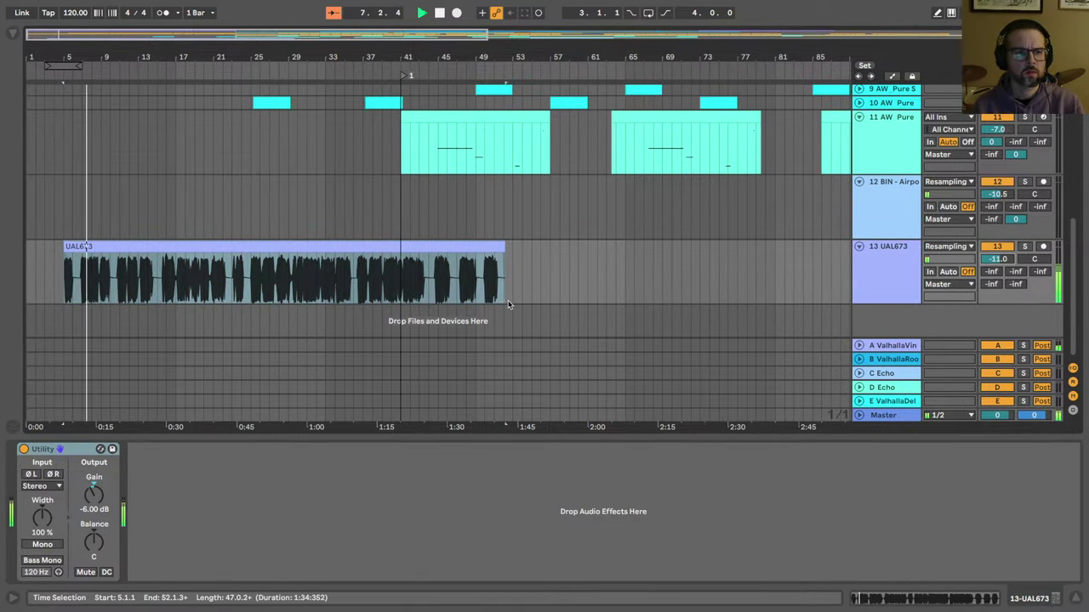
Step: Unfold track 7 Maker Glitch Kit and create an empty two-bar MIDI clip on it from bar 17 to bar 19
{"action": "scroll", "coordinate": [250, 230], "scroll_direction": "up", "scroll_amount": 15}
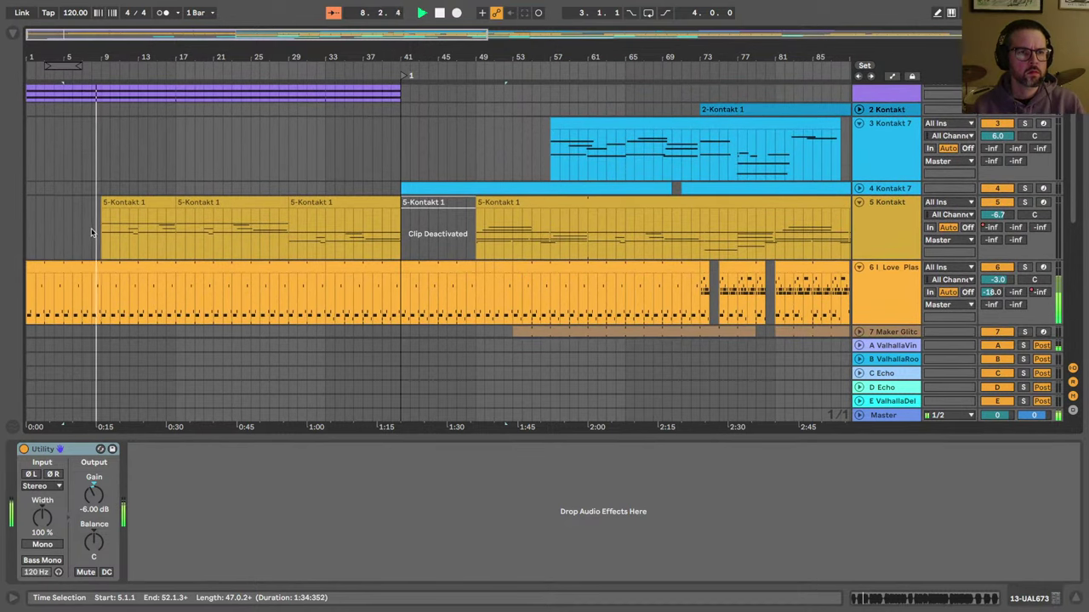
{"action": "scroll", "coordinate": [90, 228], "scroll_direction": "down", "scroll_amount": 1}
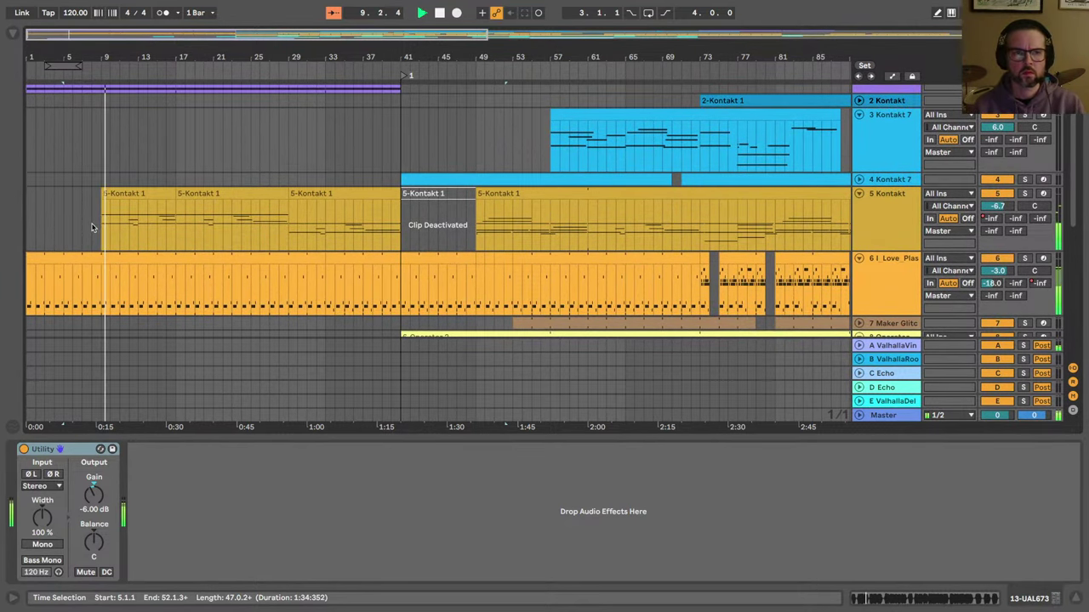
{"action": "scroll", "coordinate": [92, 227], "scroll_direction": "down", "scroll_amount": 3}
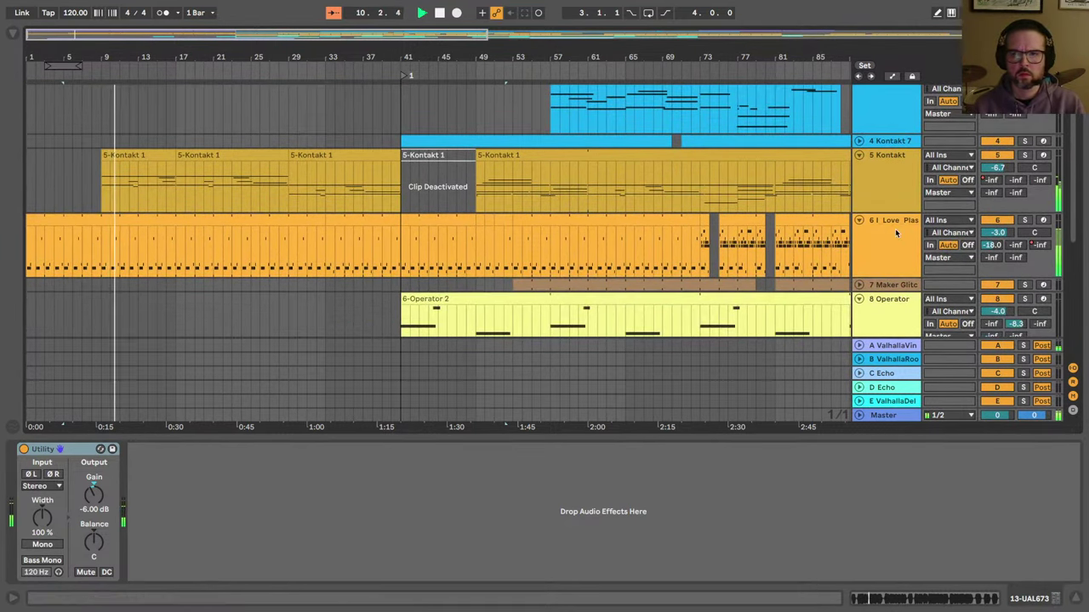
{"action": "left_click", "coordinate": [859, 285]}
{"action": "left_click", "coordinate": [868, 298]}
{"action": "scroll", "coordinate": [866, 300], "scroll_direction": "down", "scroll_amount": 4}
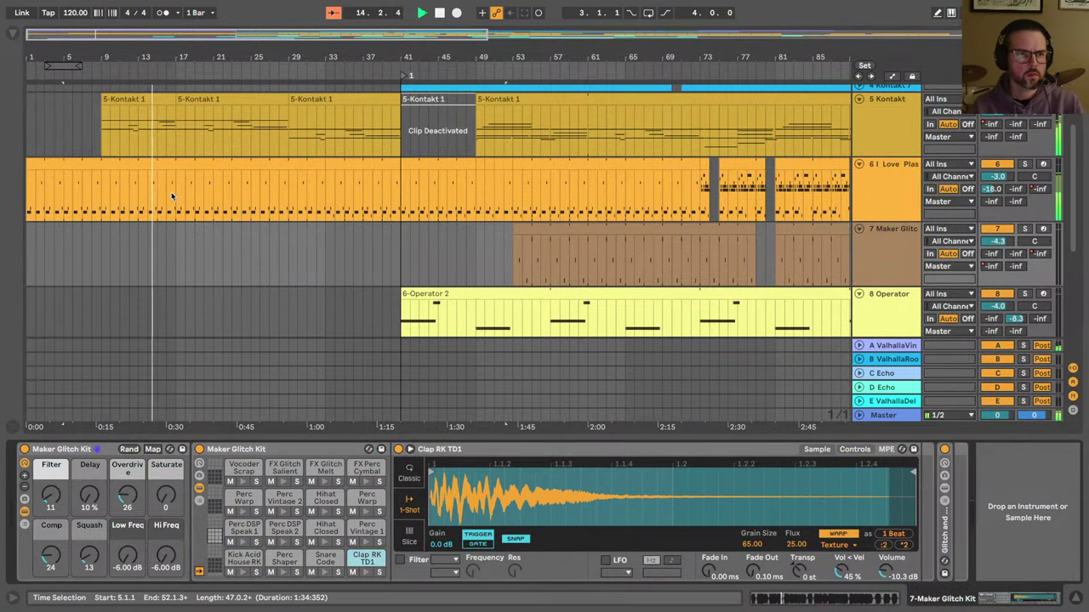
{"action": "scroll", "coordinate": [170, 196], "scroll_direction": "down", "scroll_amount": 1}
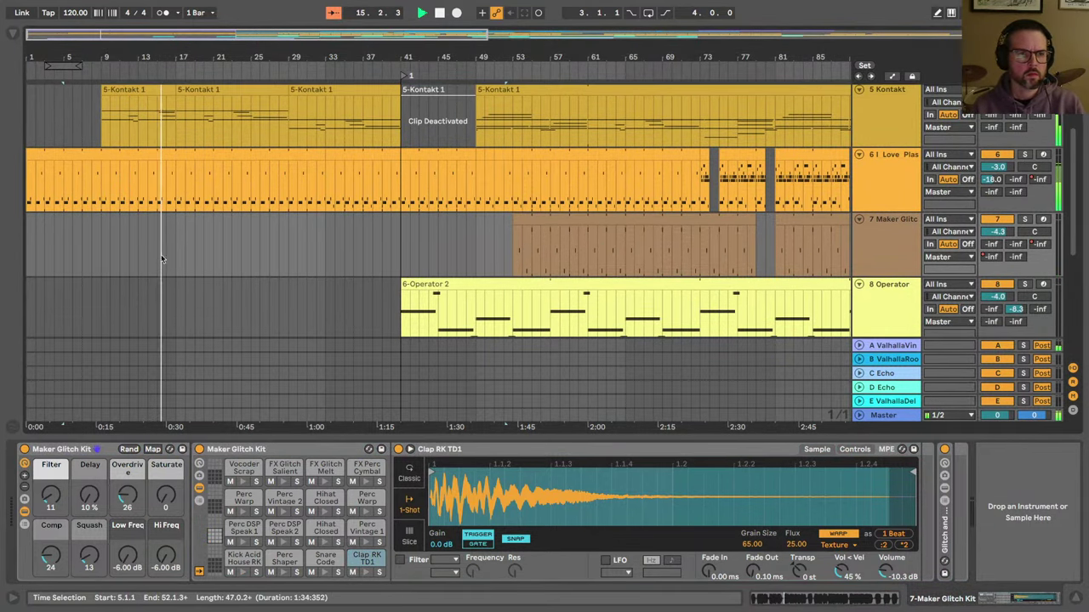
{"action": "left_click_drag", "start_coordinate": [175, 254], "coordinate": [198, 255]}
{"action": "key", "text": "super+shift+m"}
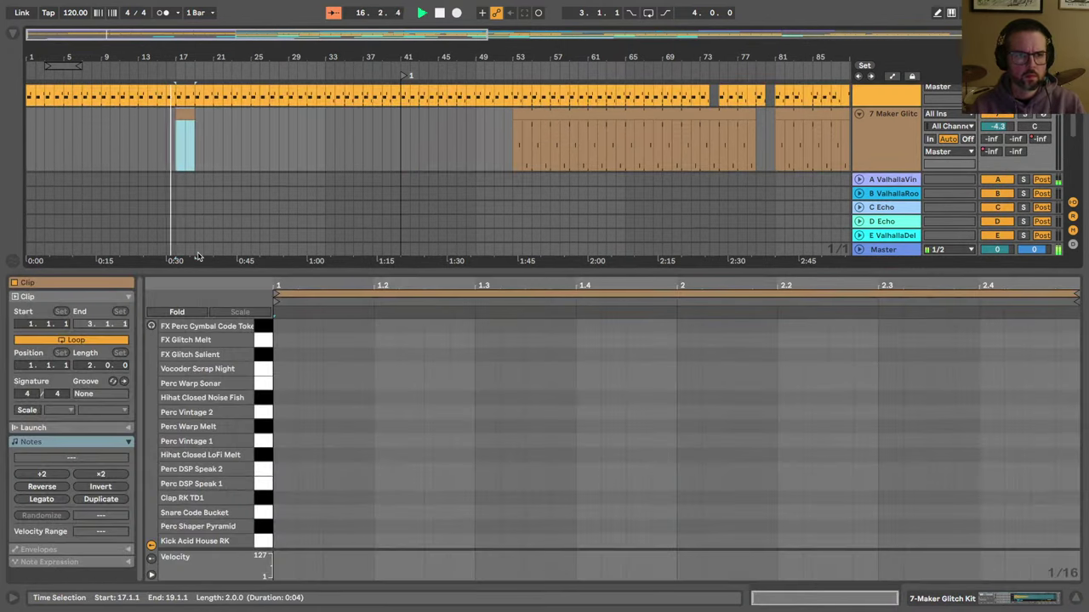
Step: Add a Kick Acid House RK note at 1.1.1 of the new clip with velocity 127, and play the clip
{"action": "left_click", "coordinate": [273, 511]}
{"action": "left_click", "coordinate": [288, 541]}
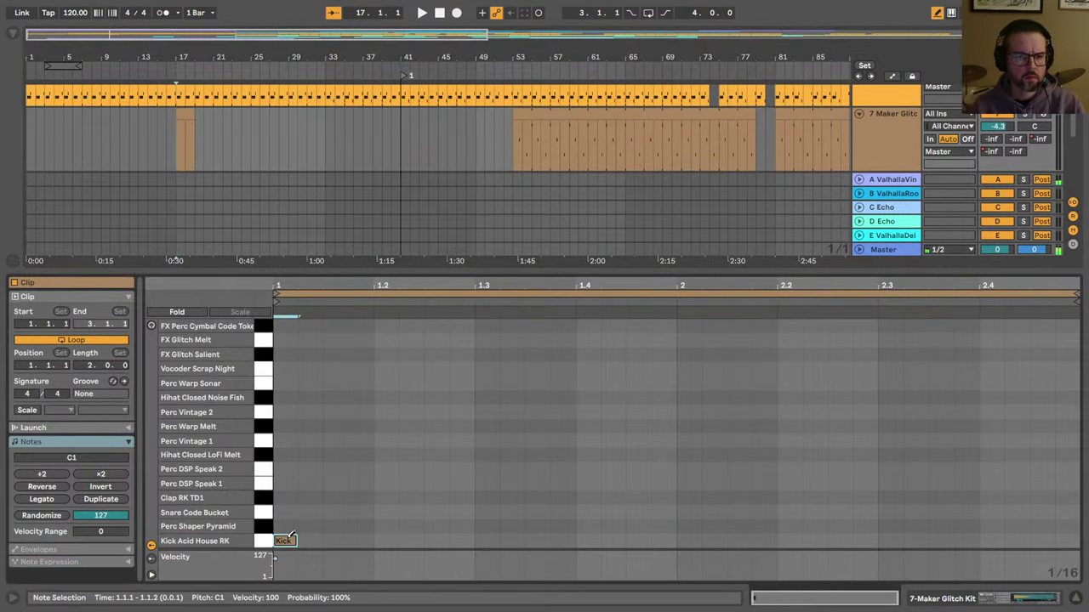
{"action": "double_click", "coordinate": [290, 536]}
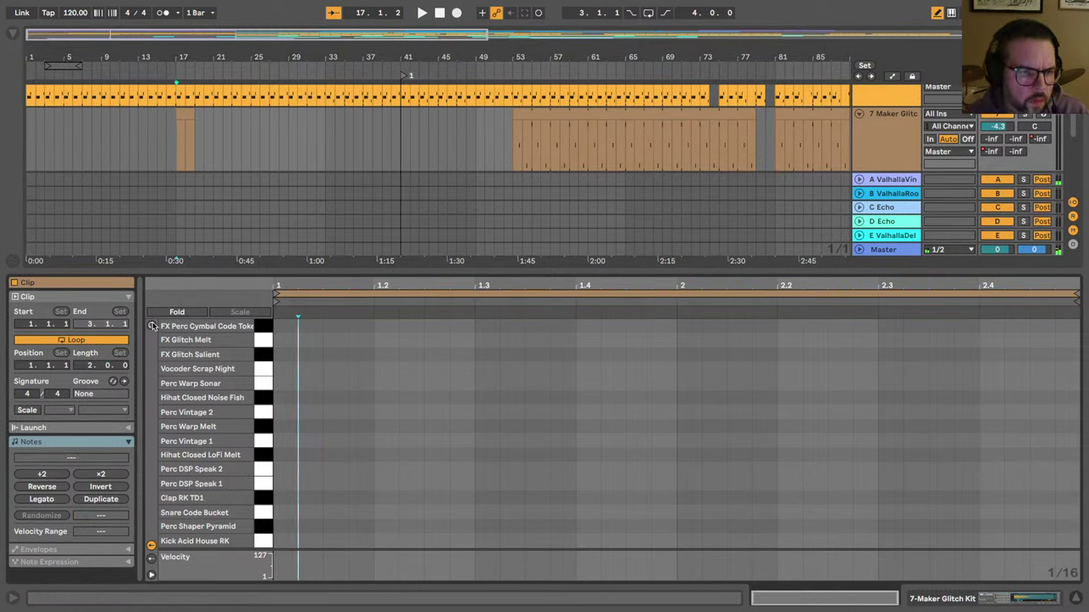
{"action": "double_click", "coordinate": [285, 541]}
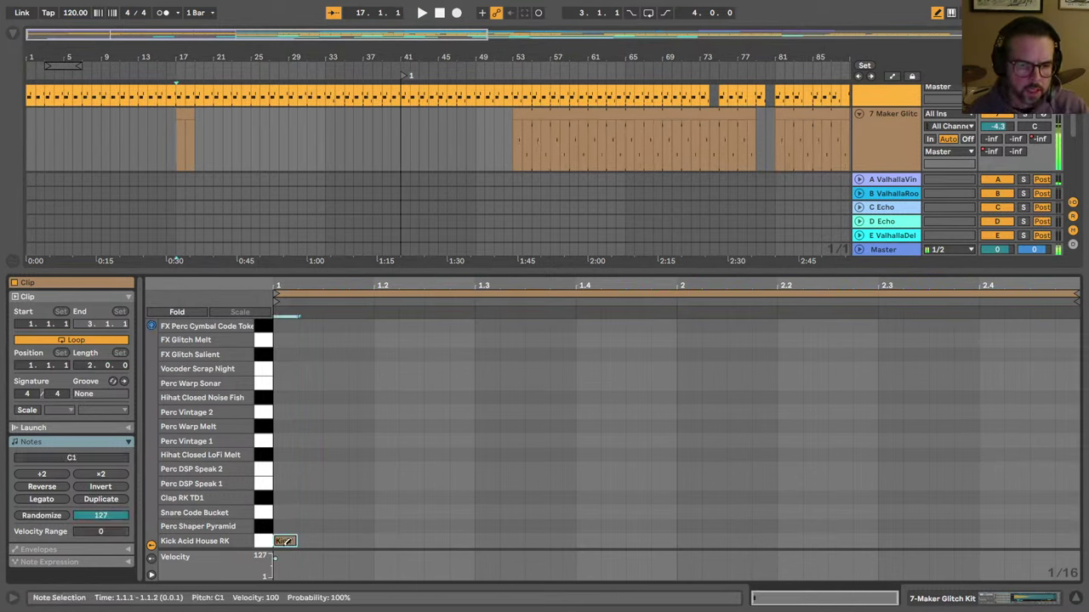
{"action": "double_click", "coordinate": [287, 540]}
{"action": "double_click", "coordinate": [288, 540]}
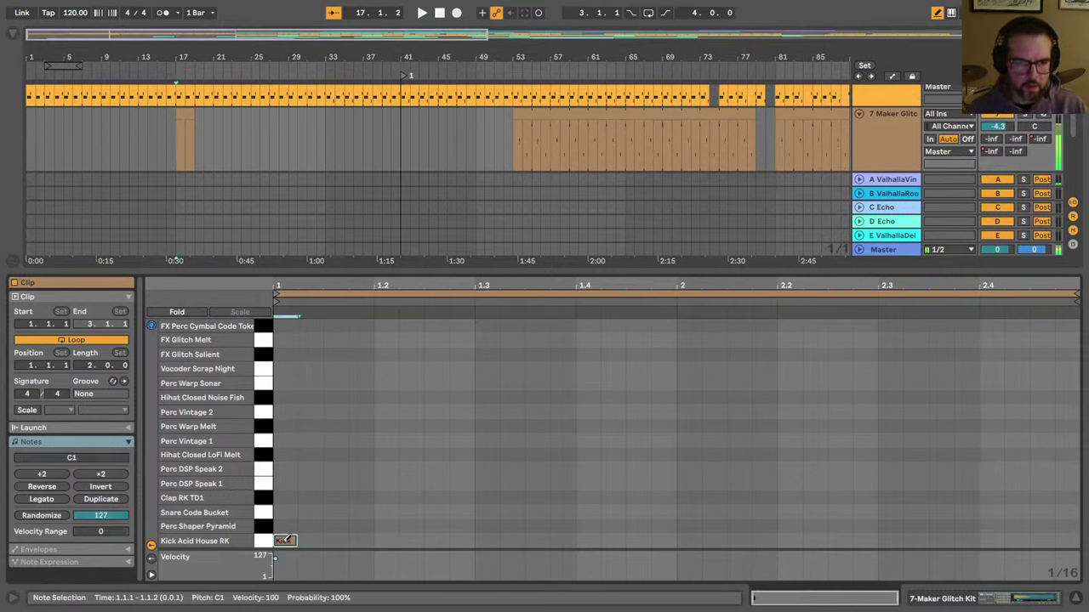
{"action": "key", "text": "space"}
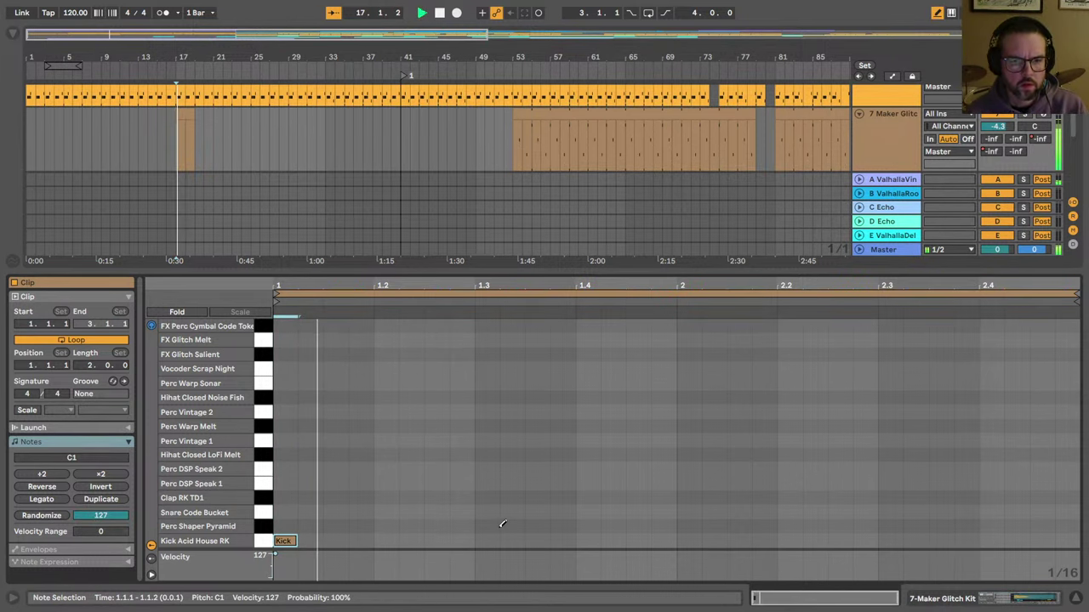
Step: Add a sixteenth note at beat 1.2 and audition higher drum sounds for it, placing it on Perc Vintage 1
{"action": "left_click", "coordinate": [460, 512]}
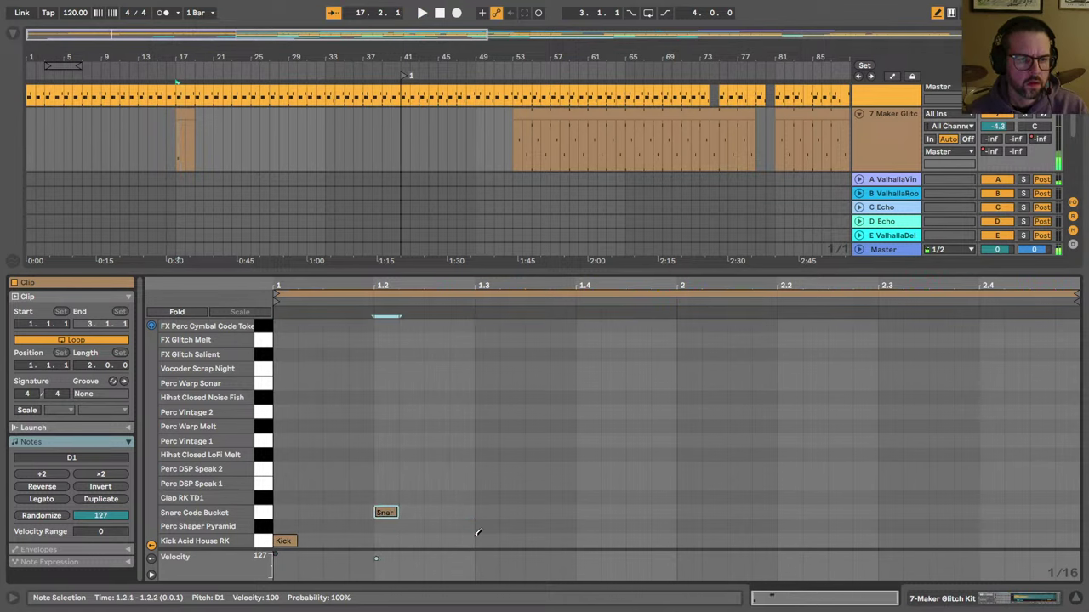
{"action": "key", "text": "Up"}
{"action": "key", "text": "Up"}
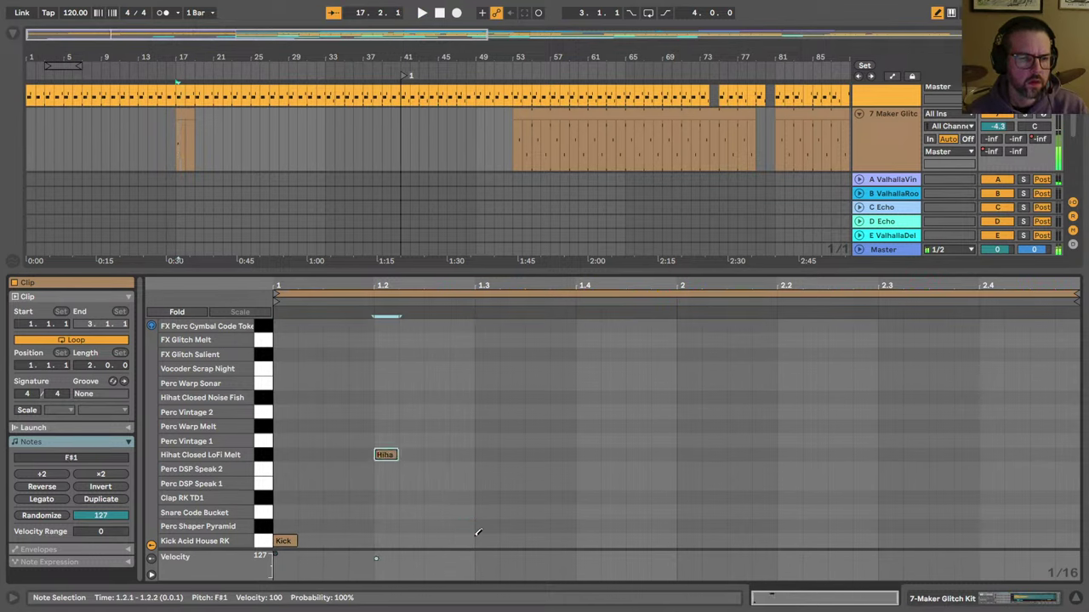
{"action": "key", "text": "Up"}
{"action": "key", "text": "Up"}
{"action": "key", "text": "Down"}
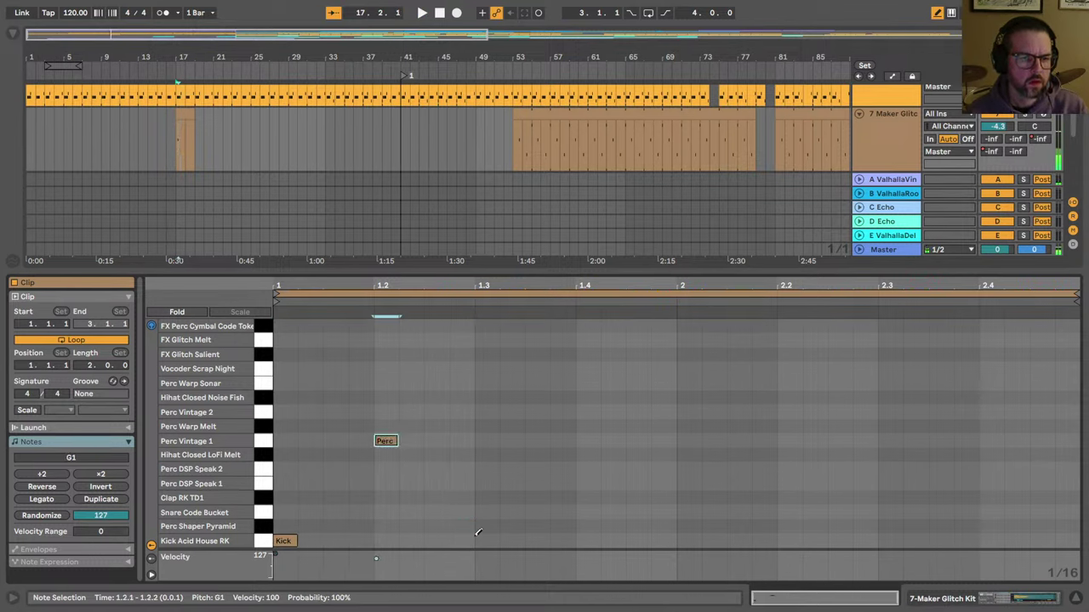
Step: Shift the Perc Vintage 1 note in time to 1.1.4 while listening to the pattern
{"action": "key", "text": "Right"}
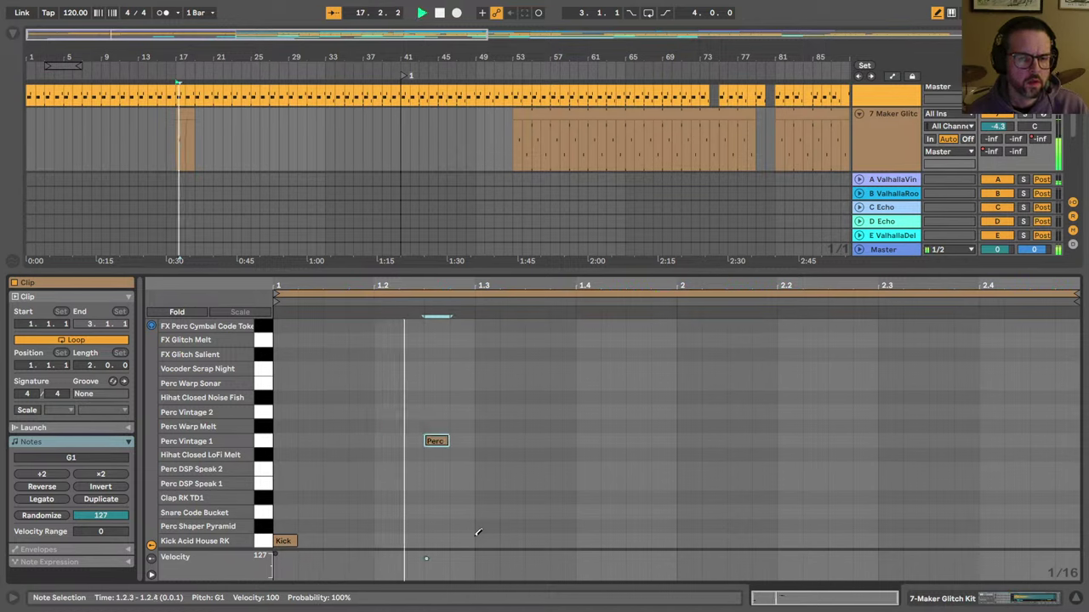
{"action": "key", "text": "space"}
{"action": "key", "text": "Left"}
{"action": "key", "text": "Left"}
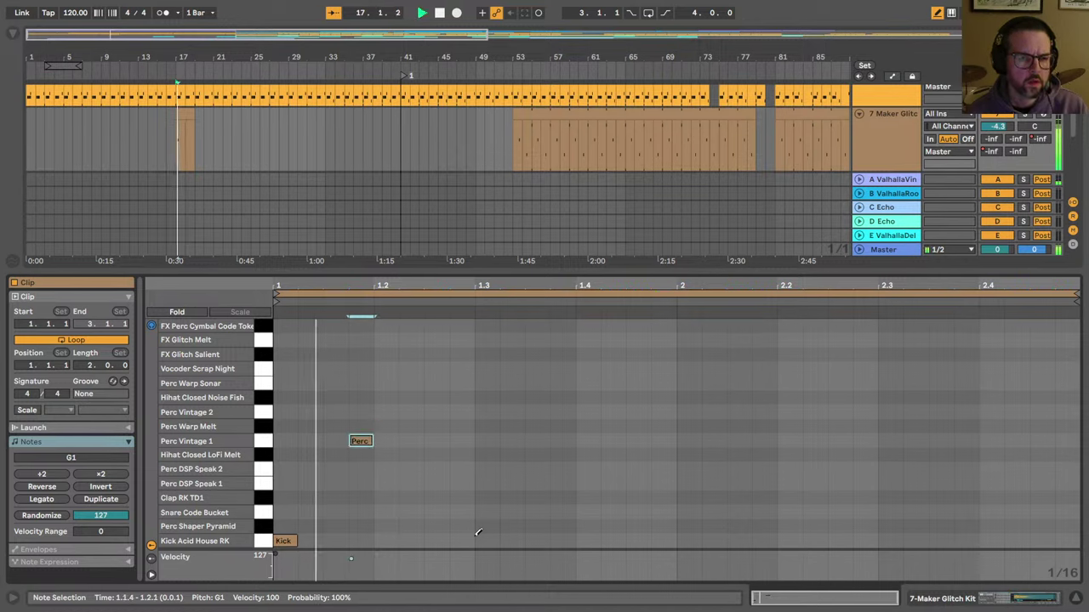
{"action": "key", "text": "space"}
{"action": "key", "text": "space"}
Step: Add a second Perc Vintage 1 note at 1.2.3, set both Perc Vintage 1 notes to velocity 127, and play the clip
{"action": "left_click", "coordinate": [440, 442]}
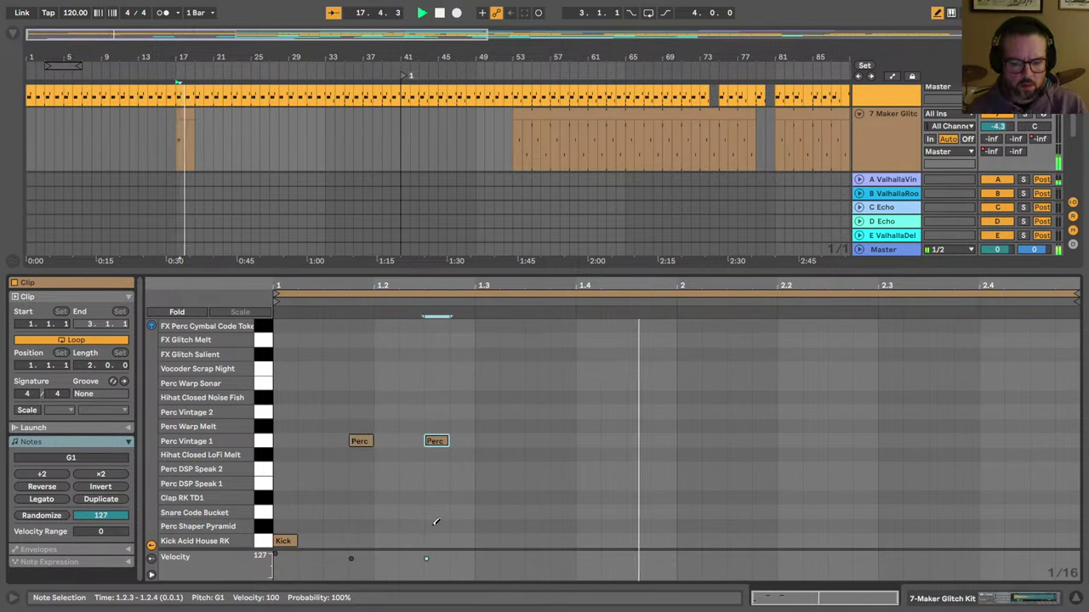
{"action": "left_click", "coordinate": [370, 440]}
{"action": "left_click", "coordinate": [435, 441]}
{"action": "left_click", "coordinate": [435, 441]}
{"action": "key", "text": "space"}
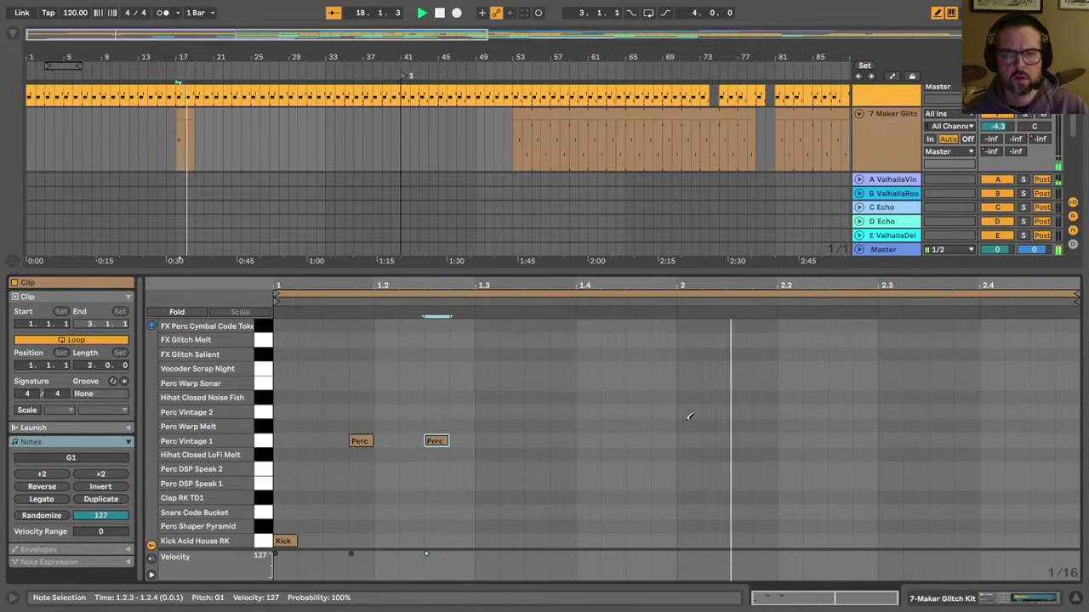
Step: Add a note at 2.3.3 of the glitch clip and audition higher drum sounds for it, up to FX Glitch Melt
{"action": "left_click", "coordinate": [941, 426]}
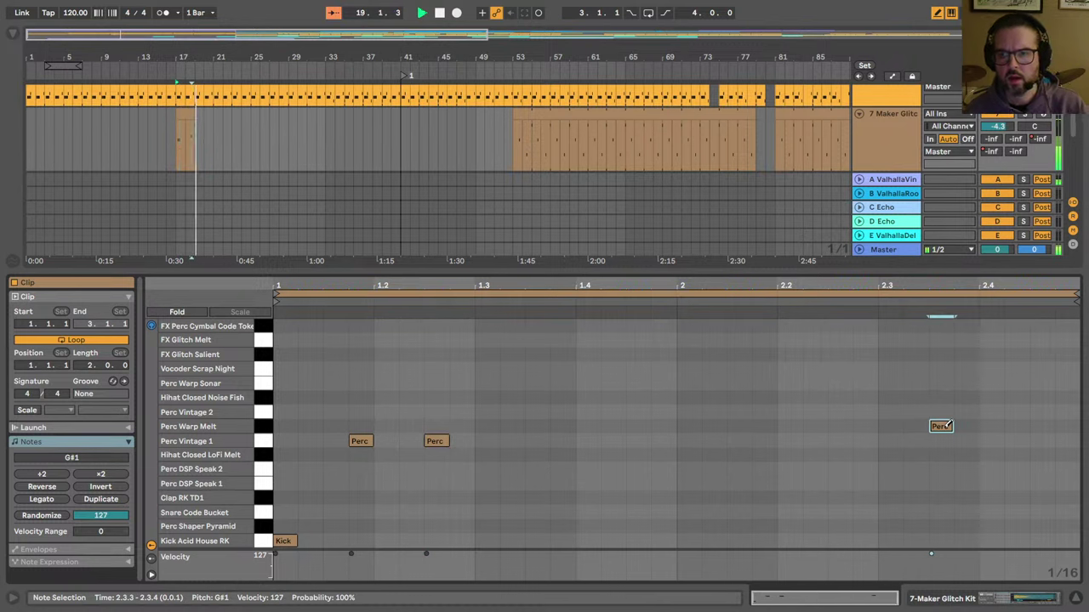
{"action": "key", "text": "Up"}
{"action": "key", "text": "Up"}
{"action": "key", "text": "Down"}
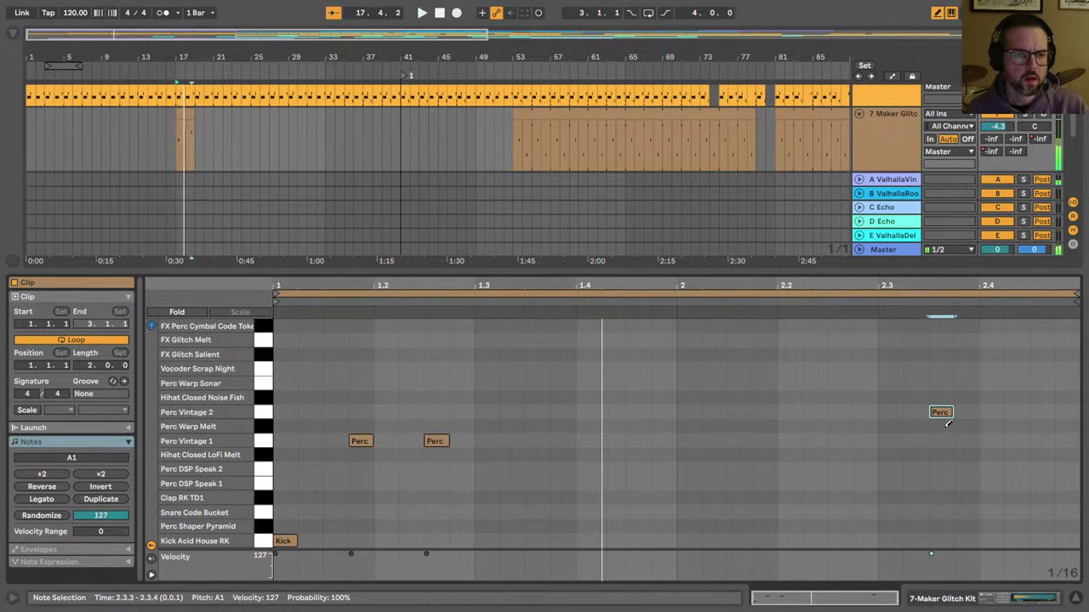
{"action": "key", "text": "Up"}
{"action": "key", "text": "Up"}
{"action": "key", "text": "Up"}
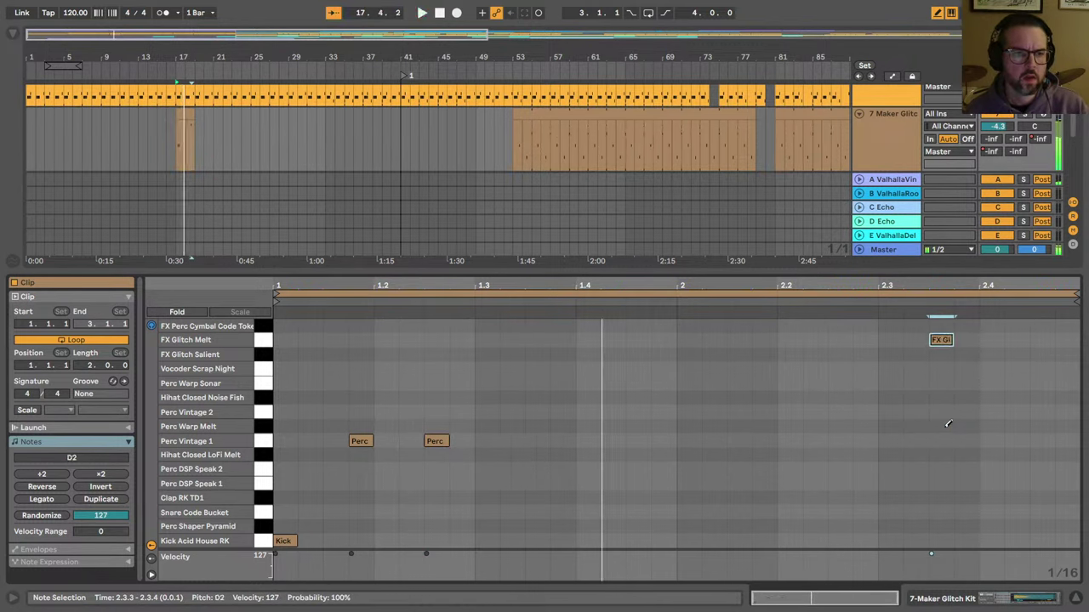
Step: Move the glitch clip's note at 2.3.3 down to Snare Code Bucket and play the pattern
{"action": "key", "text": "Down"}
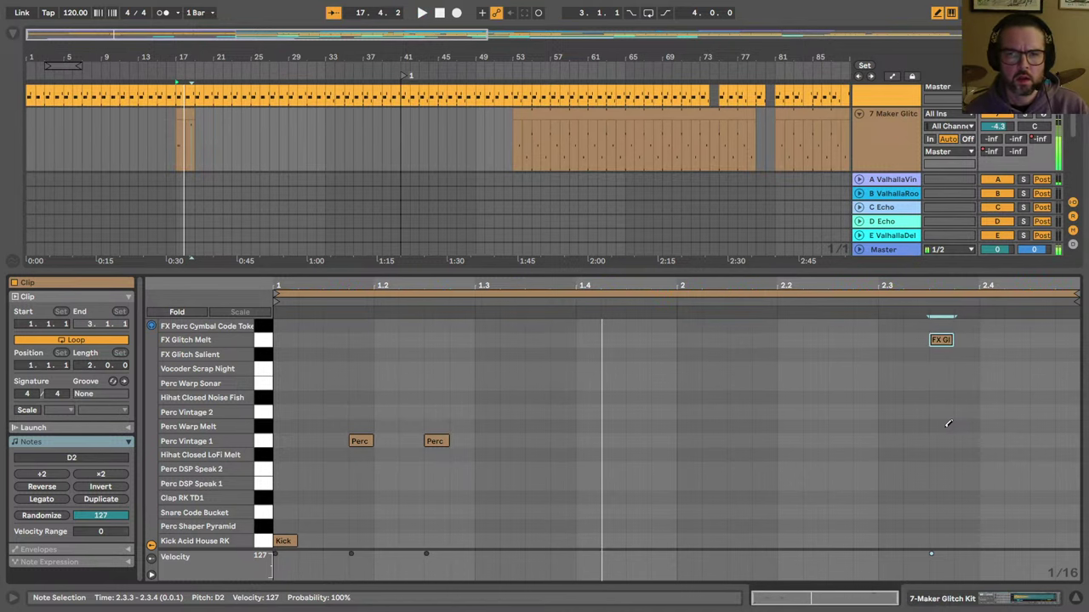
{"action": "key", "text": "space"}
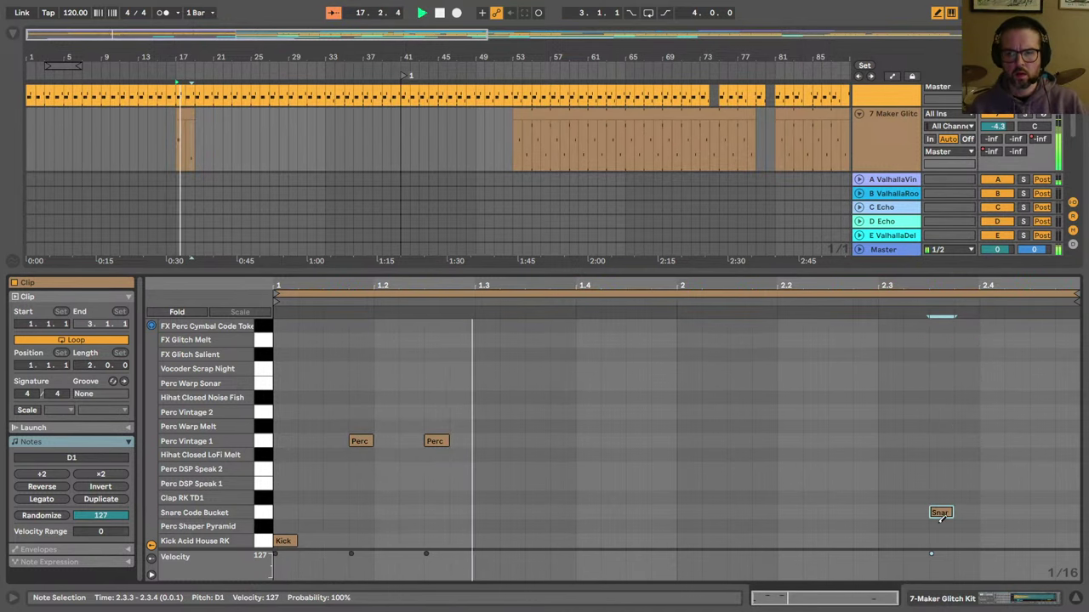
{"action": "key", "text": "shift+Tab"}
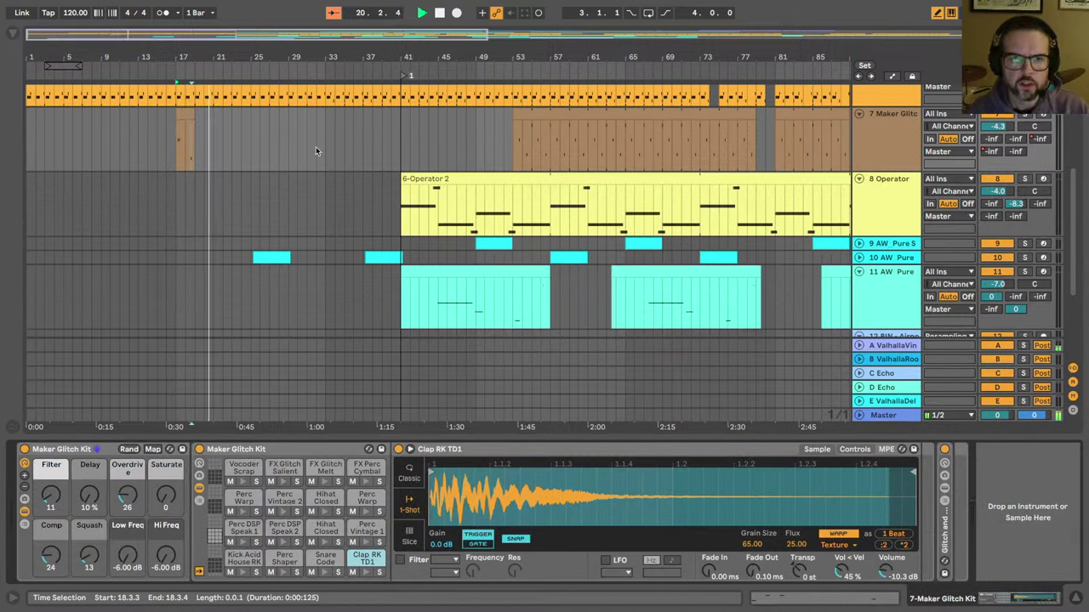
{"action": "key", "text": "space"}
Step: Solo the Operator track from bar 41 and try its LFO amount at 75% before restoring 40%
{"action": "left_click", "coordinate": [403, 214]}
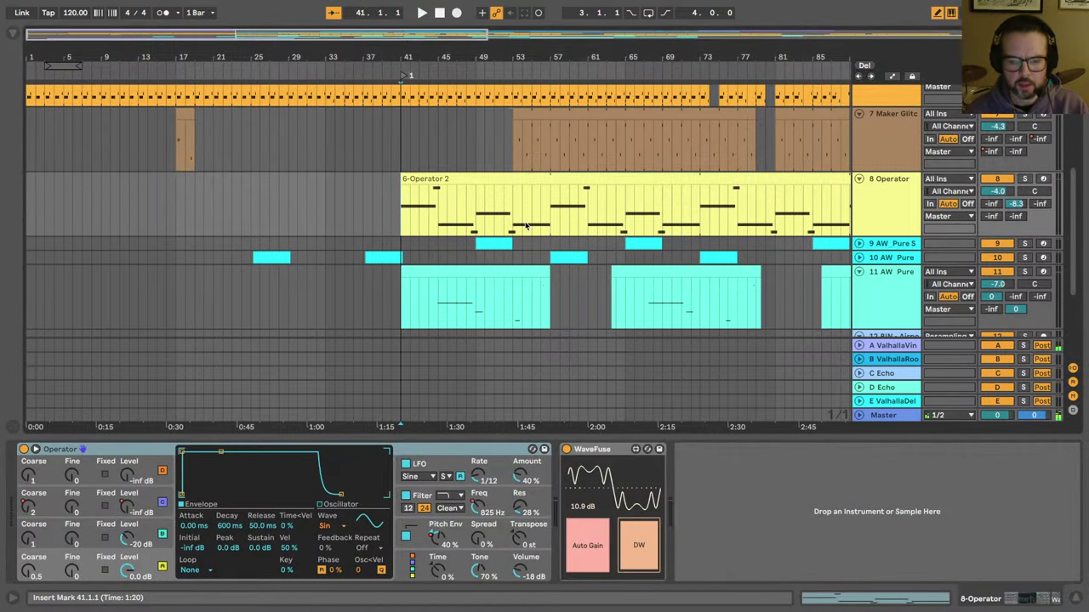
{"action": "key", "text": "space"}
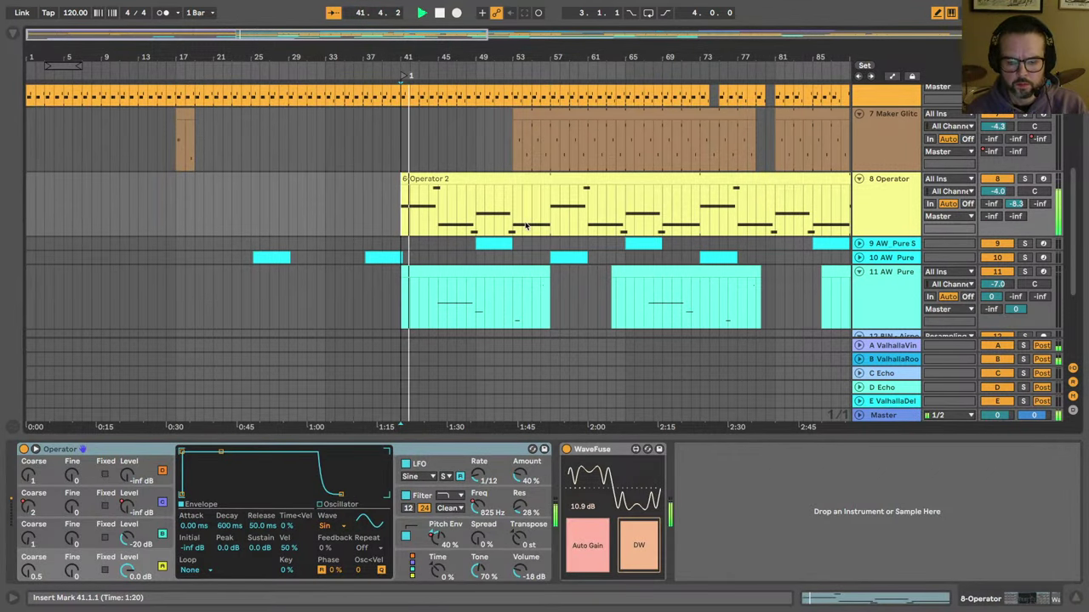
{"action": "key", "text": "s"}
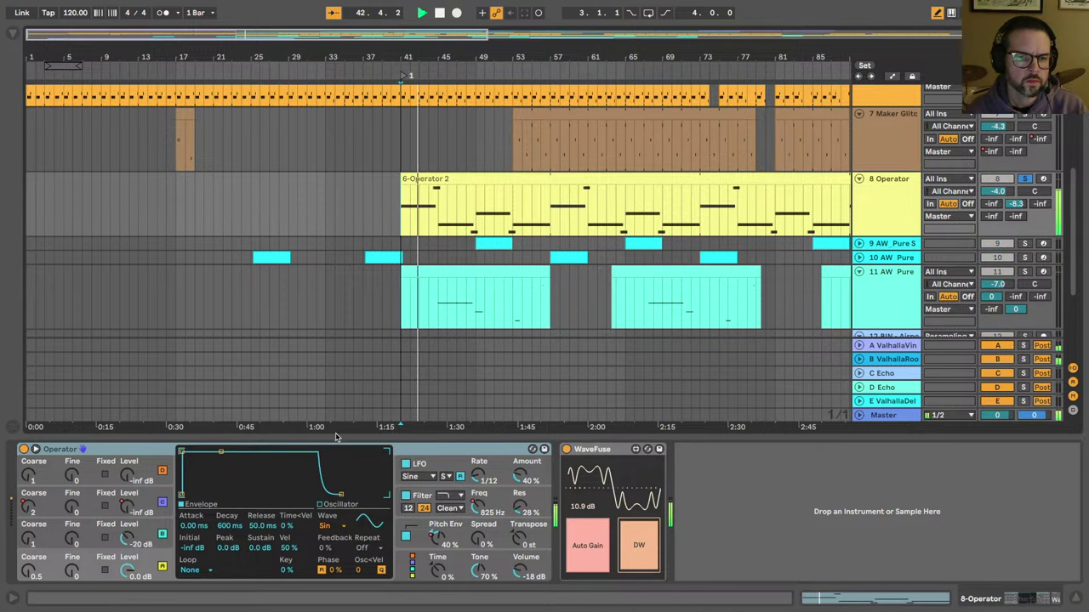
{"action": "left_click", "coordinate": [521, 475]}
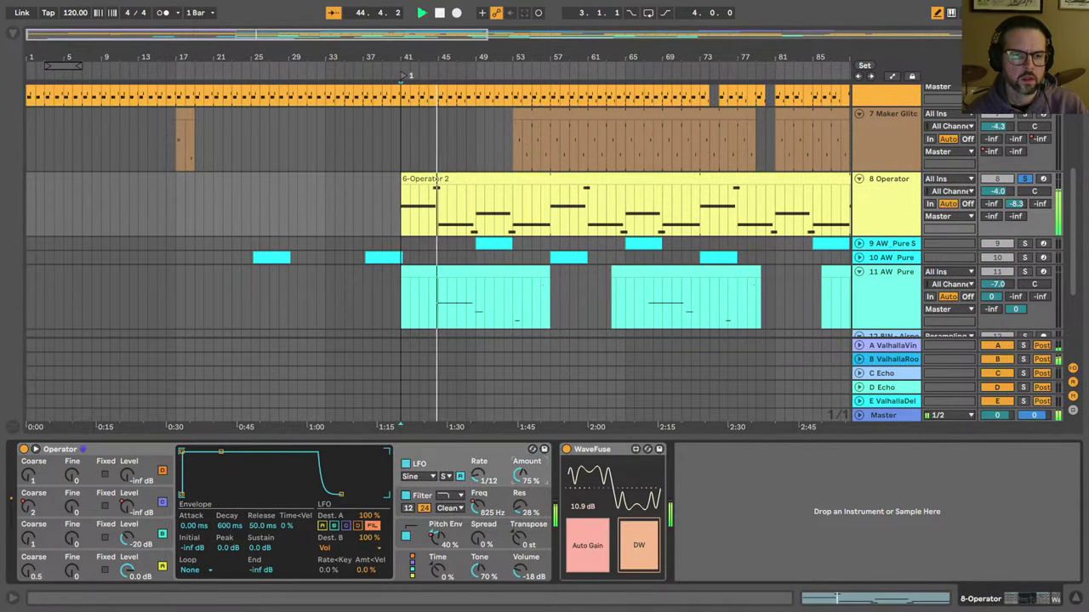
{"action": "left_click_drag", "start_coordinate": [520, 475], "coordinate": [520, 506]}
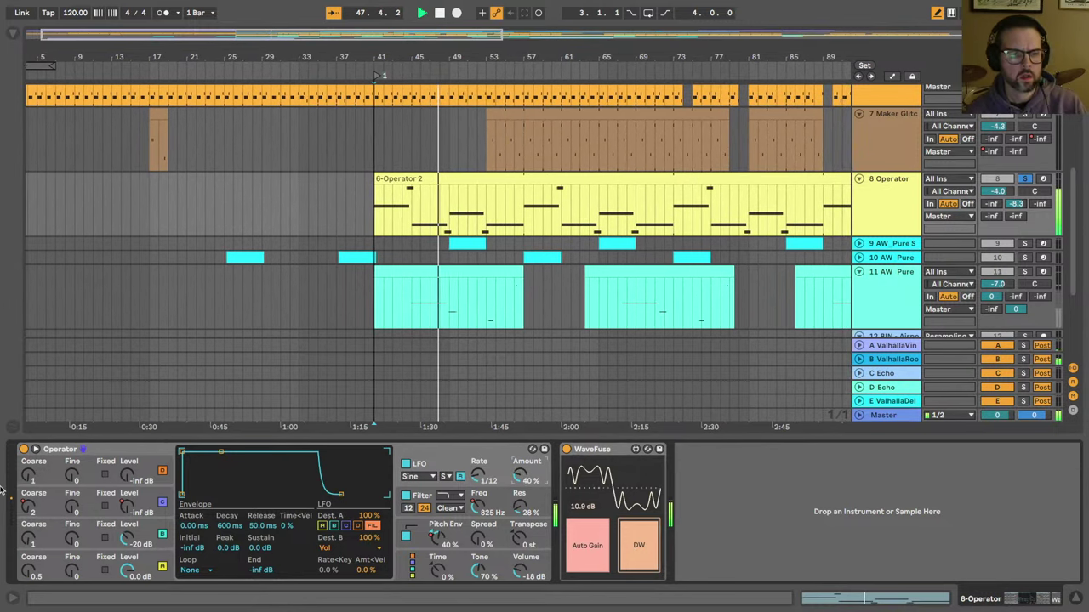
Step: Try Operator's second oscillator at coarse 5 and about -30 dB while playing, and restore its automated values
{"action": "left_click", "coordinate": [12, 507]}
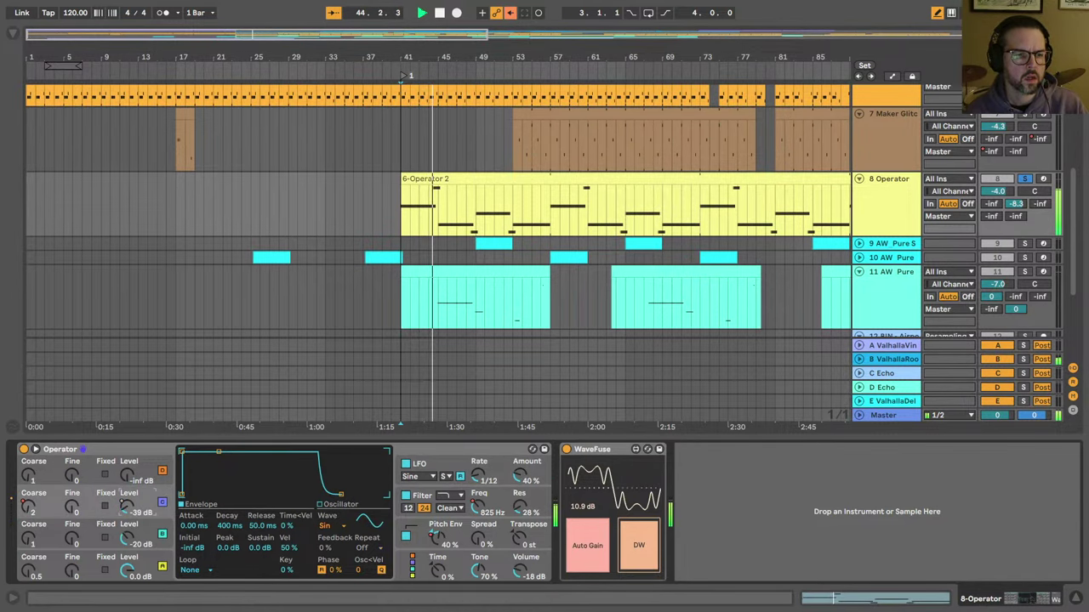
{"action": "left_click_drag", "start_coordinate": [126, 507], "coordinate": [126, 491]}
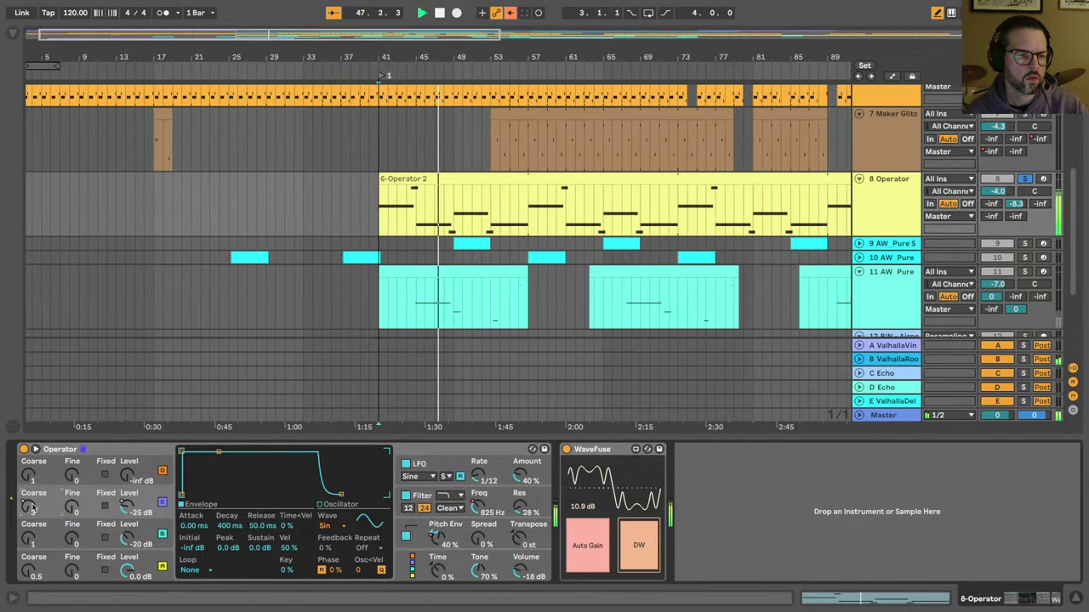
{"action": "mouse_move", "coordinate": [127, 507]}
{"action": "left_mouse_down"}
{"action": "mouse_move", "coordinate": [127, 523]}
{"action": "mouse_move", "coordinate": [126, 511]}
{"action": "left_mouse_up"}
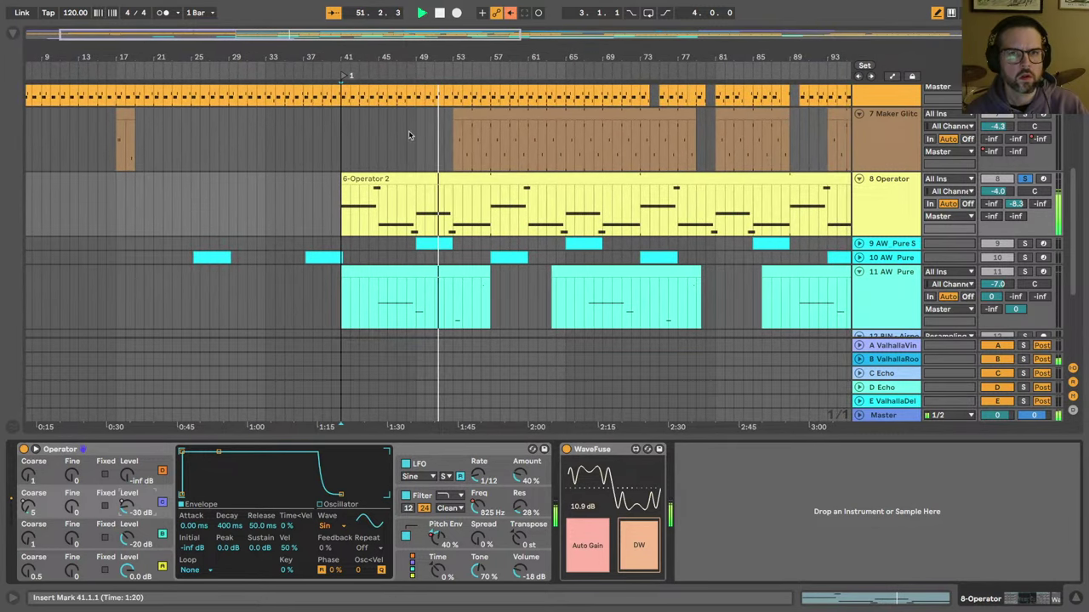
{"action": "left_click", "coordinate": [510, 13]}
Step: Group WaveFuse into an Audio Effect Rack, map its gain to the first macro, and audition that macro, ending at 10.87
{"action": "scroll", "coordinate": [400, 211], "scroll_direction": "left", "scroll_amount": 3}
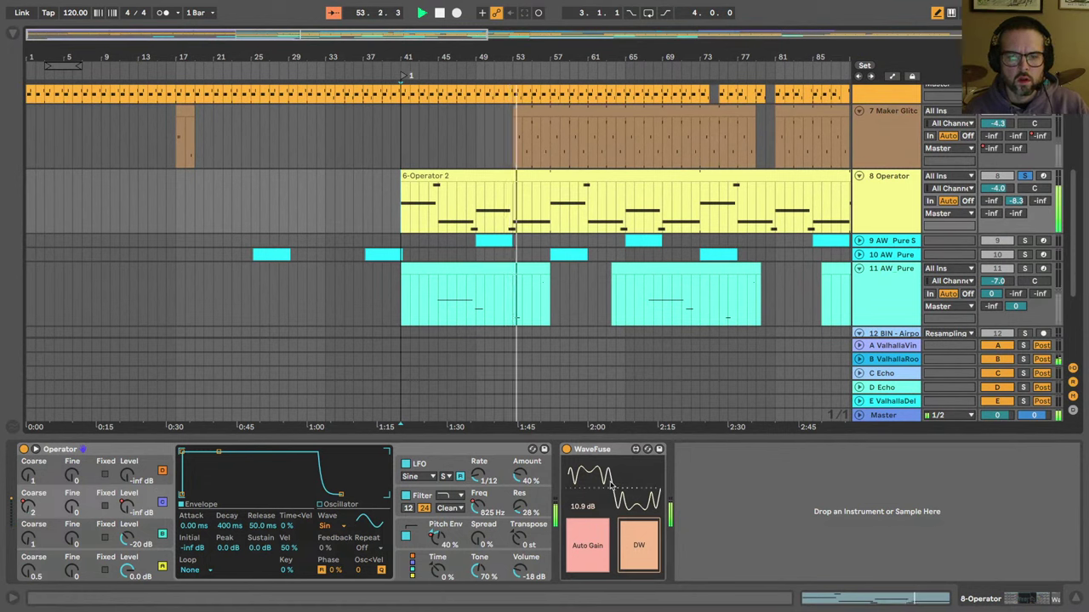
{"action": "left_click_drag", "start_coordinate": [610, 485], "coordinate": [610, 502]}
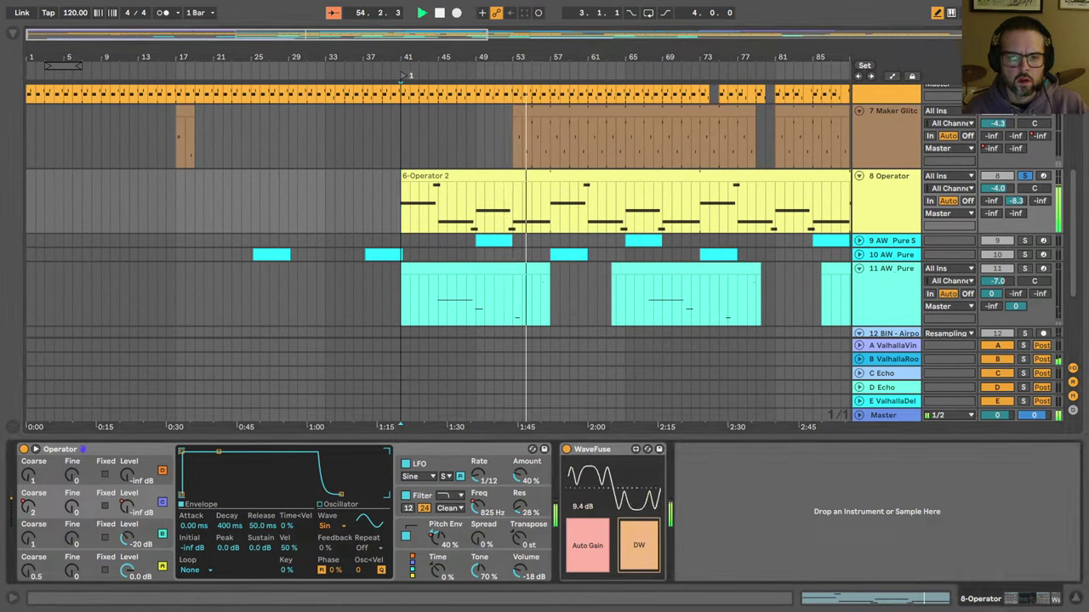
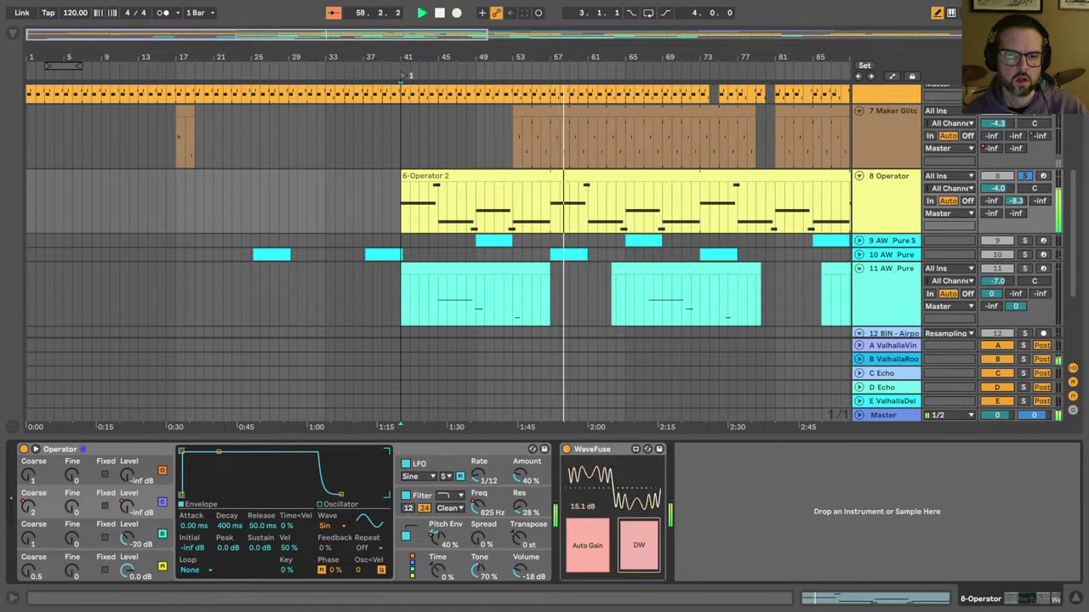
{"action": "left_click", "coordinate": [593, 450]}
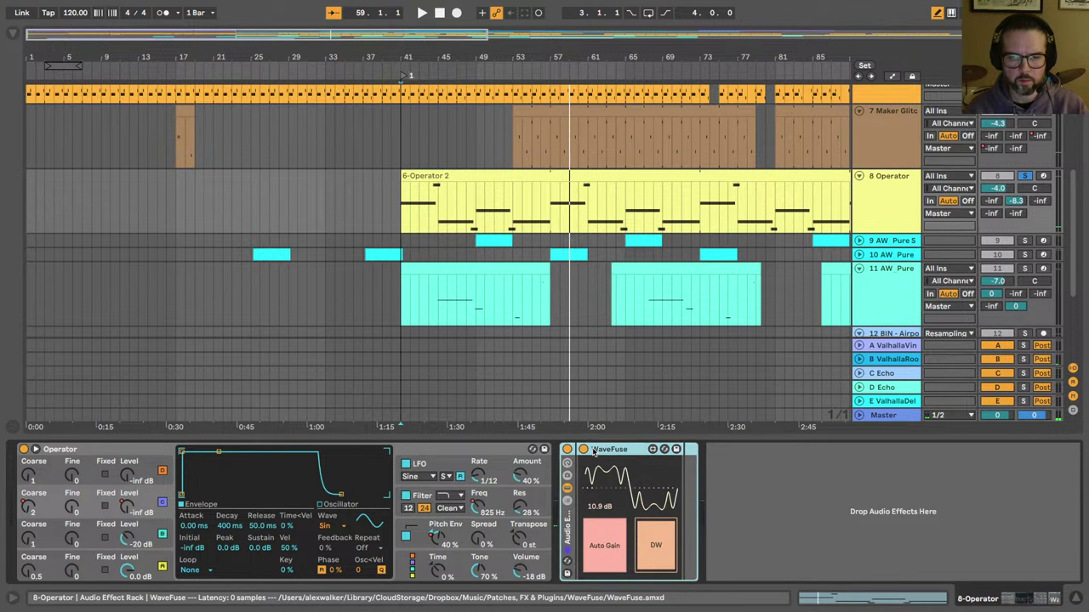
{"action": "right_click", "coordinate": [622, 491]}
{"action": "left_click", "coordinate": [616, 302]}
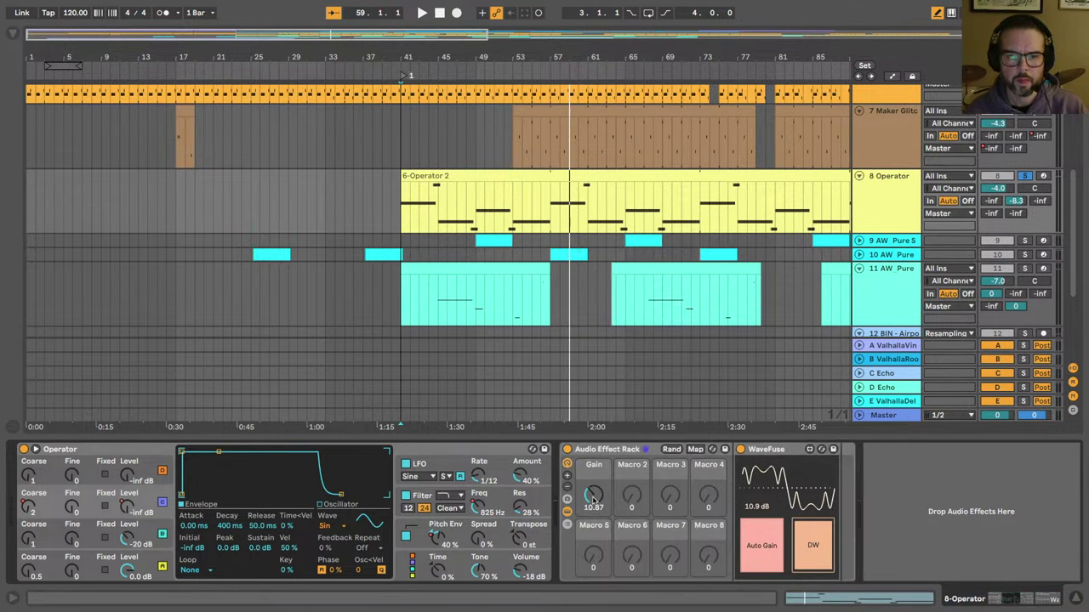
{"action": "left_click_drag", "start_coordinate": [592, 495], "coordinate": [593, 478]}
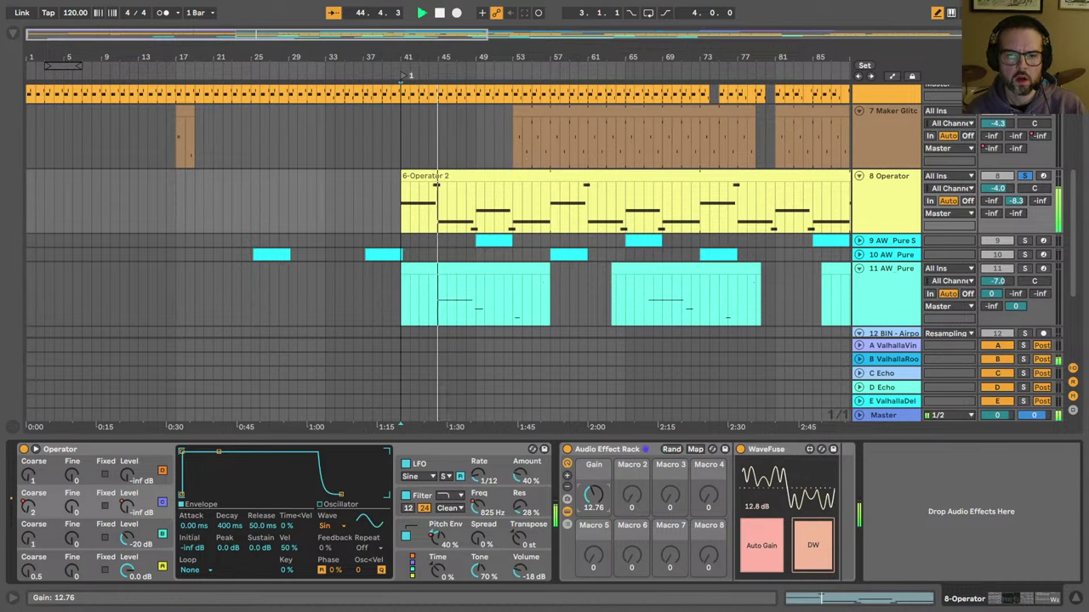
{"action": "mouse_move", "coordinate": [593, 495]}
{"action": "left_mouse_down"}
{"action": "mouse_move", "coordinate": [593, 510]}
{"action": "mouse_move", "coordinate": [593, 496]}
{"action": "left_mouse_up"}
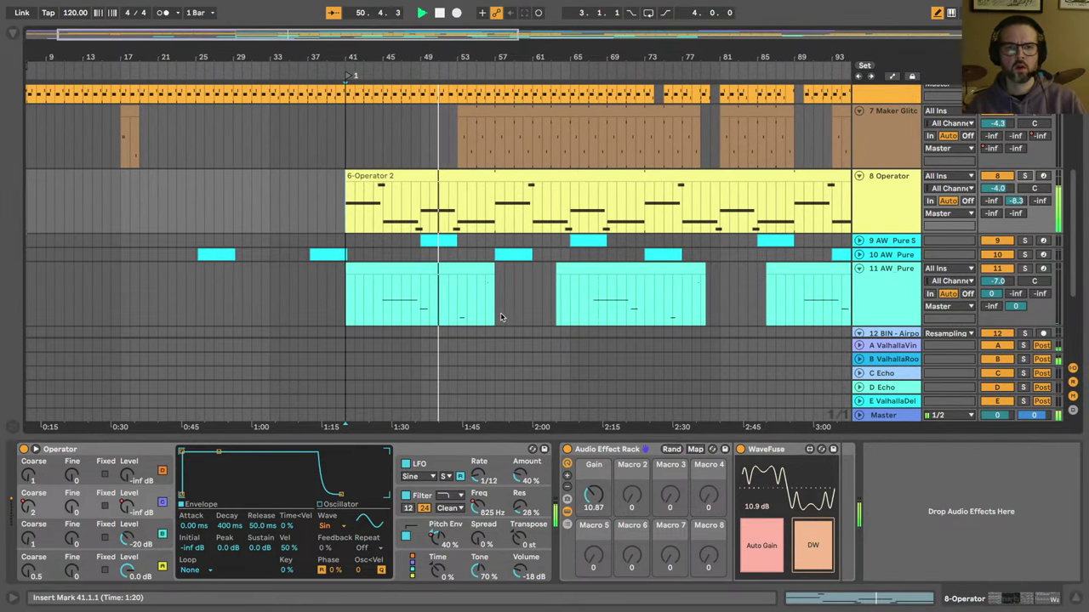
Step: Look over the lower tracks of the arrangement and play it from the start
{"action": "scroll", "coordinate": [500, 317], "scroll_direction": "down", "scroll_amount": 4}
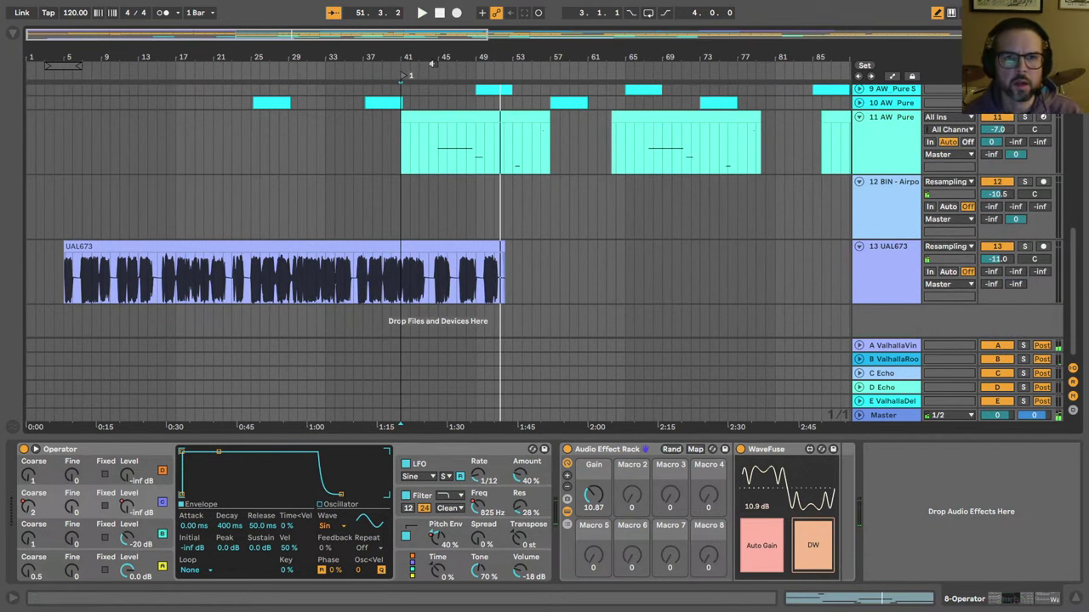
{"action": "scroll", "coordinate": [111, 153], "scroll_direction": "down", "scroll_amount": 3}
{"action": "scroll", "coordinate": [112, 153], "scroll_direction": "up", "scroll_amount": 5}
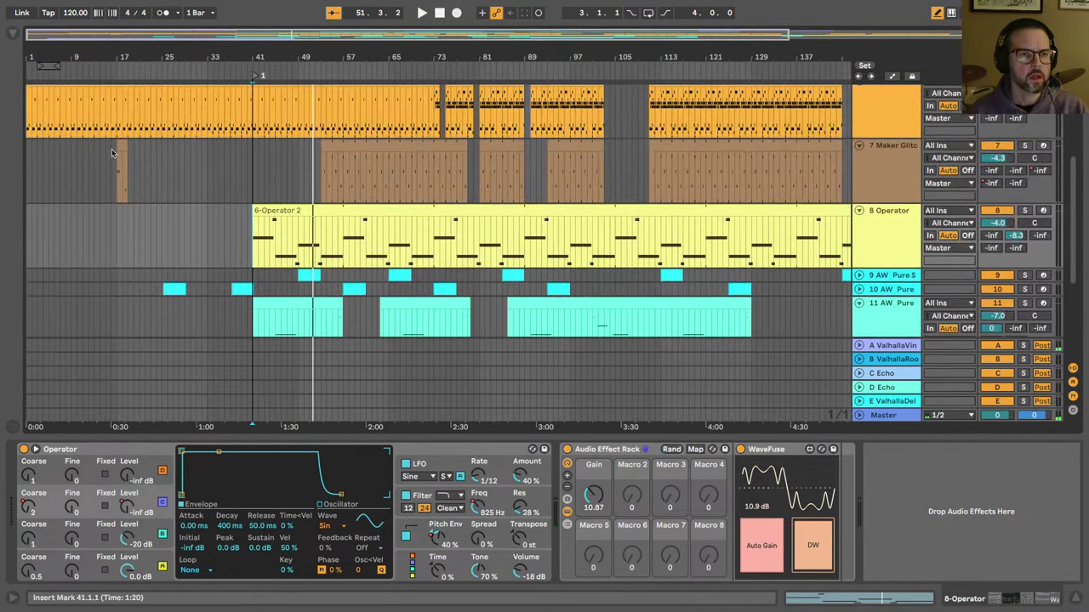
{"action": "left_click_drag", "start_coordinate": [61, 62], "coordinate": [58, 56]}
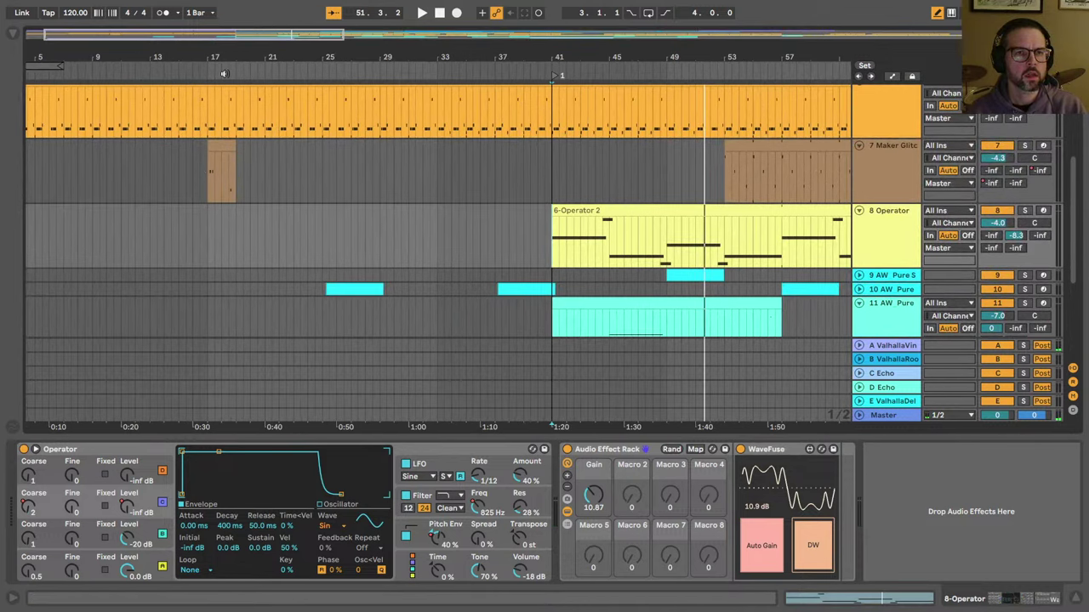
{"action": "left_click", "coordinate": [440, 14]}
{"action": "key", "text": "space"}
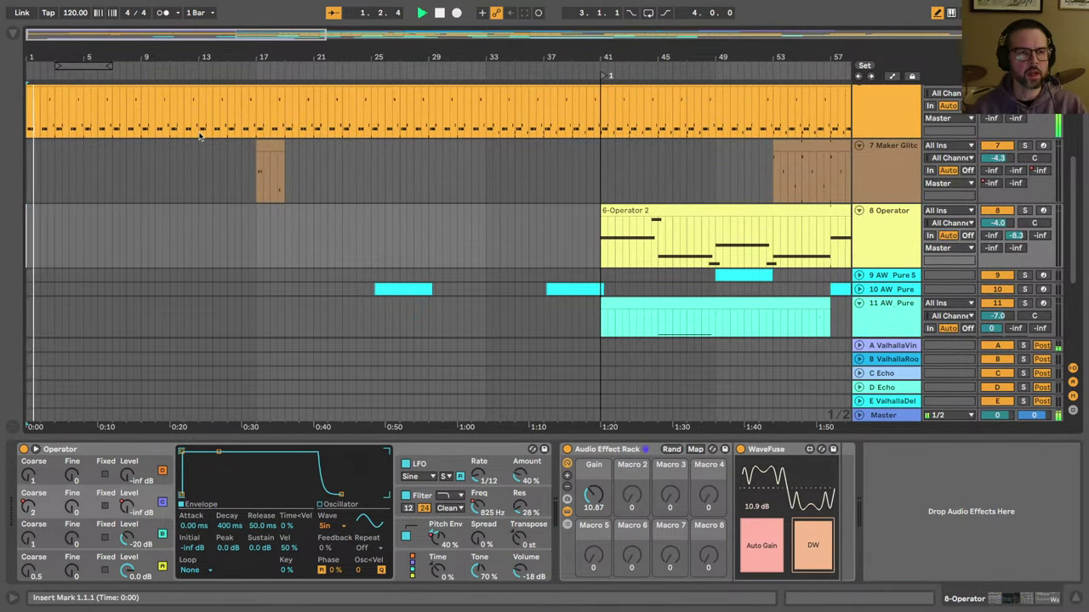
Step: Set the I_Love_Plastic drum track's ValhallaVintageVerb send to -14.0 dB during playback
{"action": "scroll", "coordinate": [200, 136], "scroll_direction": "up", "scroll_amount": 4}
{"action": "scroll", "coordinate": [200, 136], "scroll_direction": "down", "scroll_amount": 1}
{"action": "scroll", "coordinate": [47, 175], "scroll_direction": "down", "scroll_amount": 1}
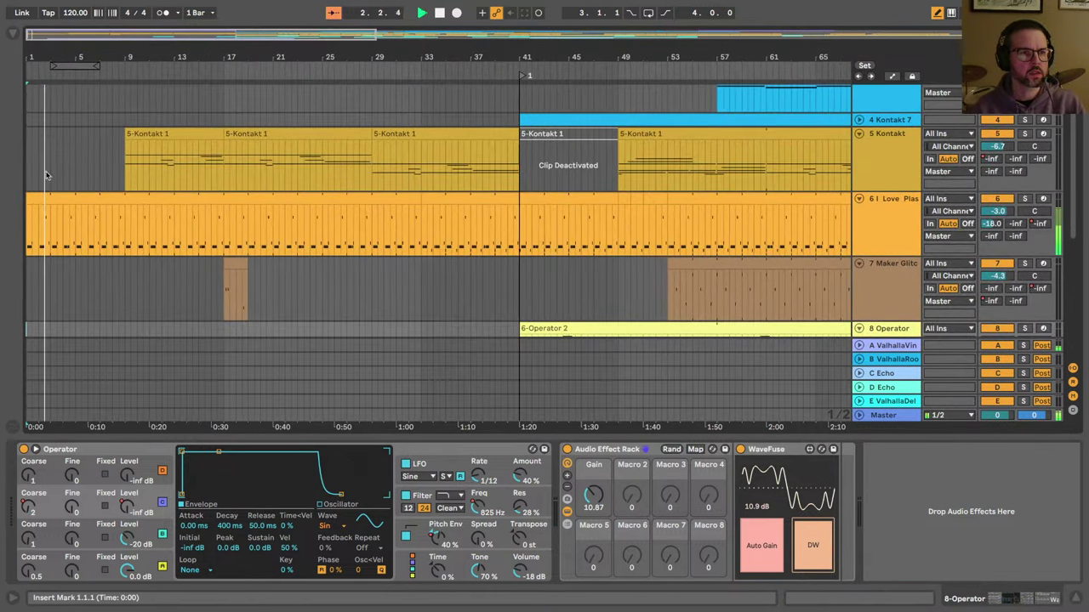
{"action": "scroll", "coordinate": [47, 175], "scroll_direction": "down", "scroll_amount": 1}
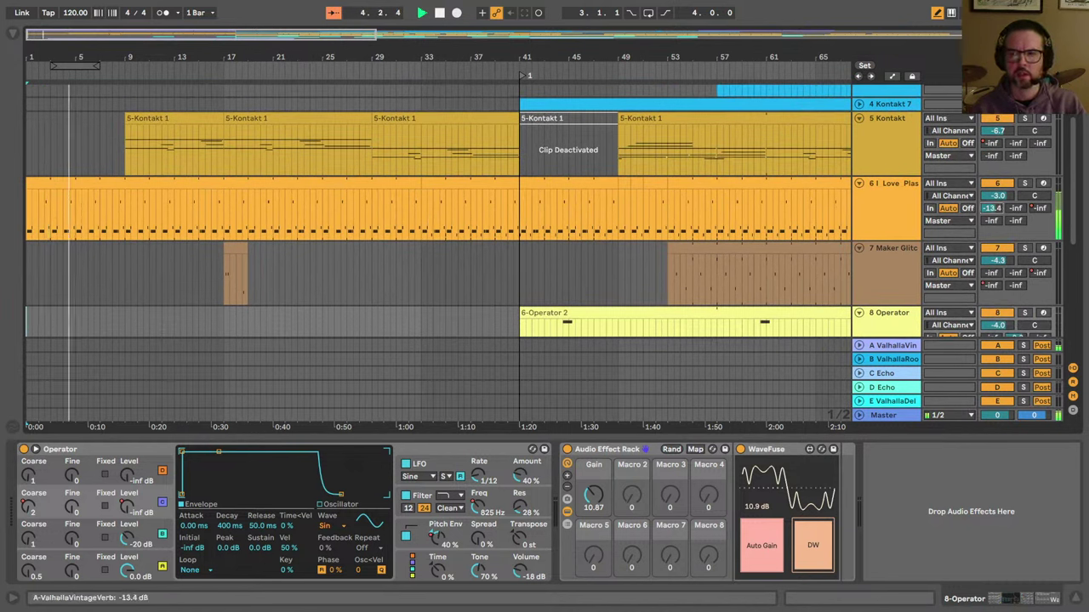
{"action": "left_click_drag", "start_coordinate": [992, 208], "coordinate": [992, 212]}
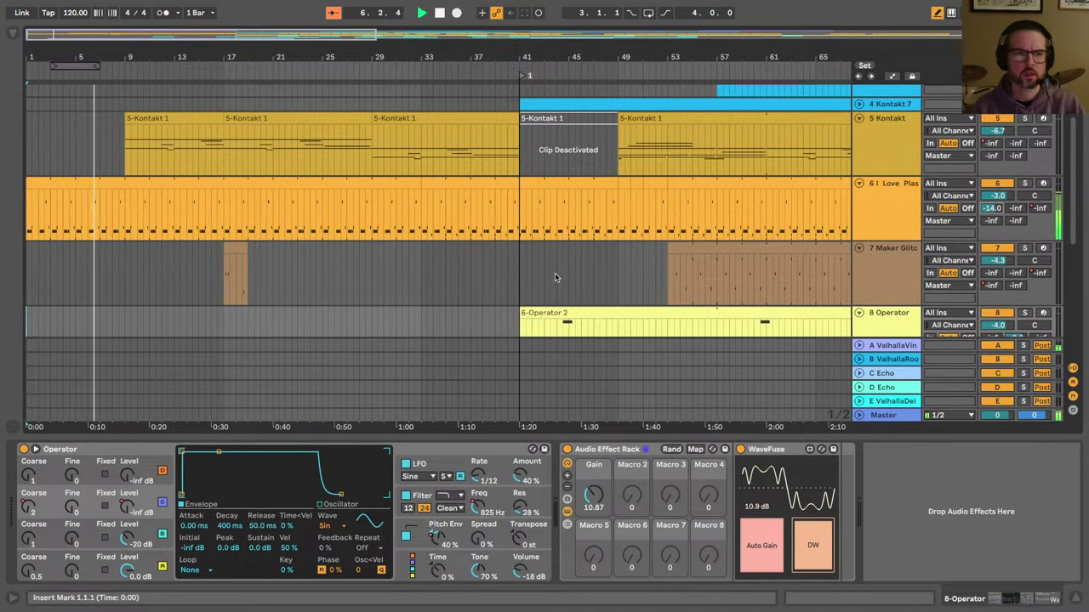
Step: Copy the two-bar Maker Glitch Kit clip from bar 17 to bar 9
{"action": "left_click", "coordinate": [235, 274]}
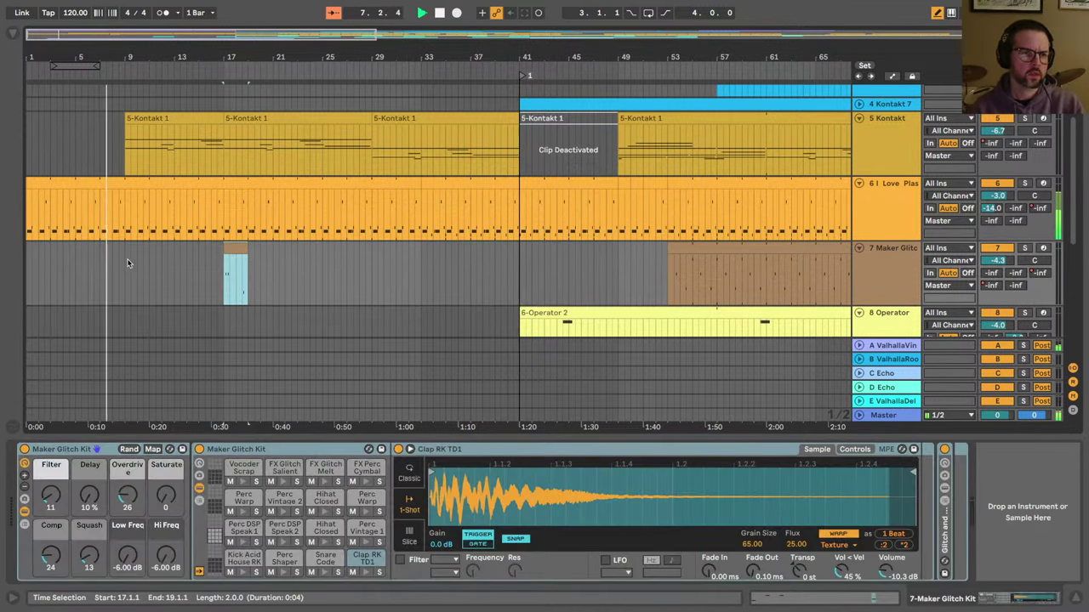
{"action": "left_click", "coordinate": [128, 264]}
{"action": "key", "text": "ctrl+v"}
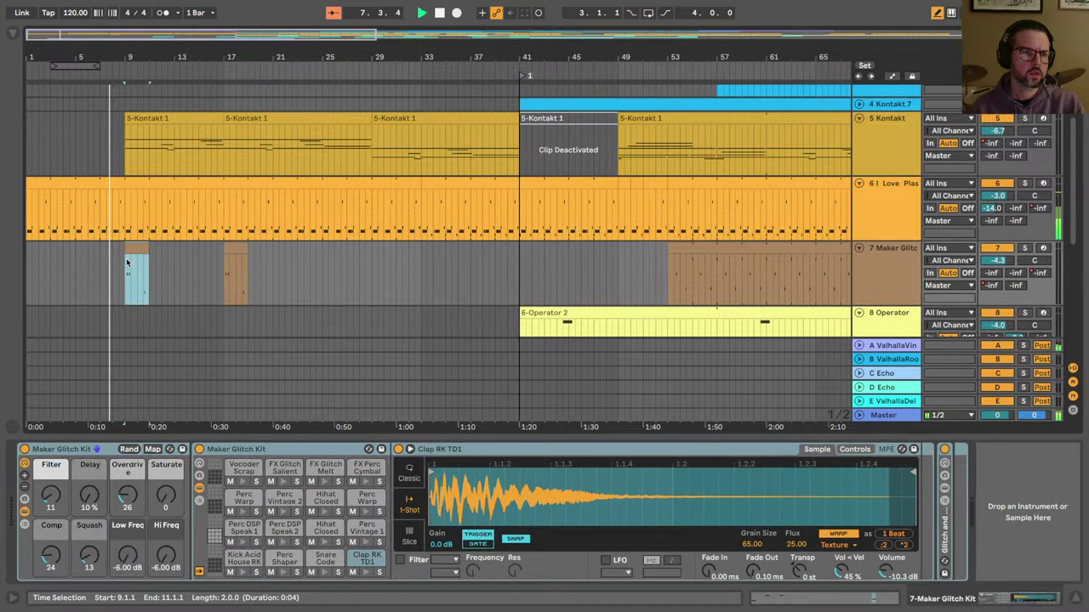
Step: Try deactivating the 5-Kontakt clip at bars 9 to 17 and reactivate it
{"action": "left_click", "coordinate": [142, 115]}
{"action": "key", "text": "0"}
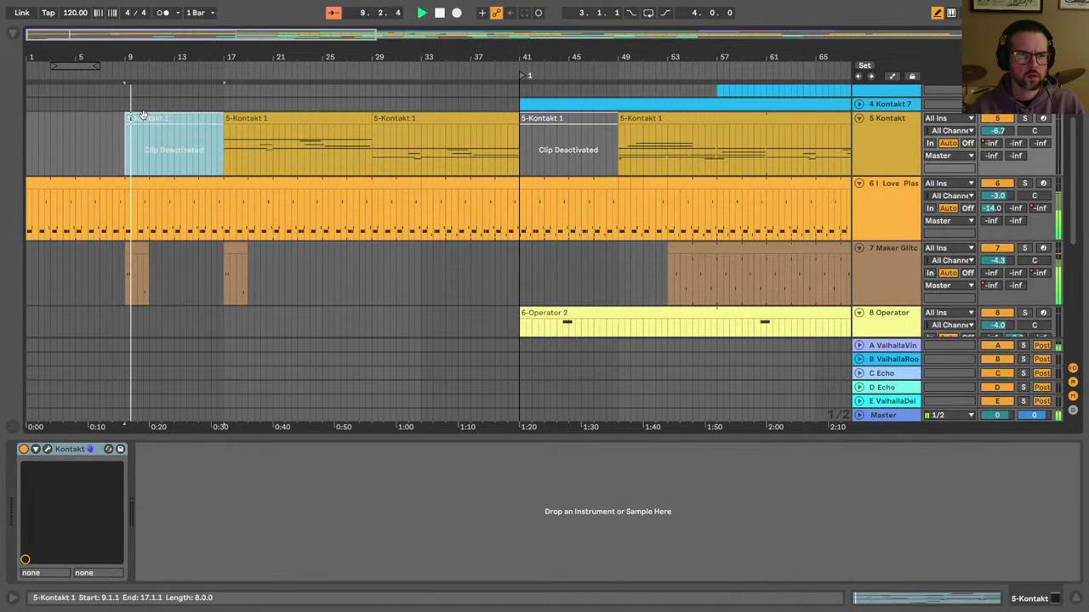
{"action": "key", "text": "0"}
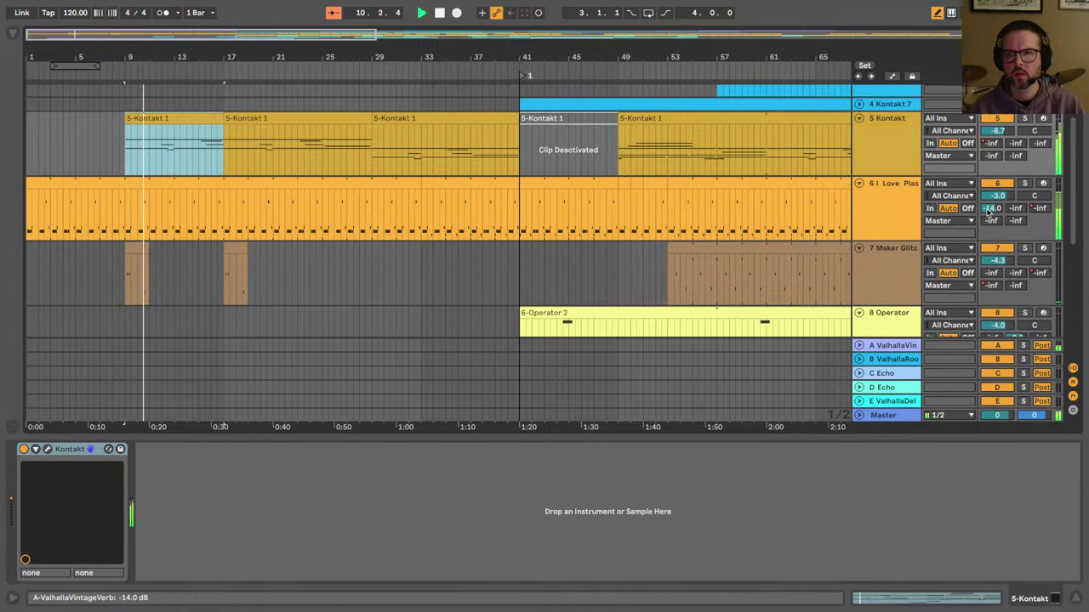
Step: Lower the I_Love_Plastic drum track's ValhallaVintageVerb send to -19.0 dB
{"action": "left_click_drag", "start_coordinate": [989, 210], "coordinate": [989, 223]}
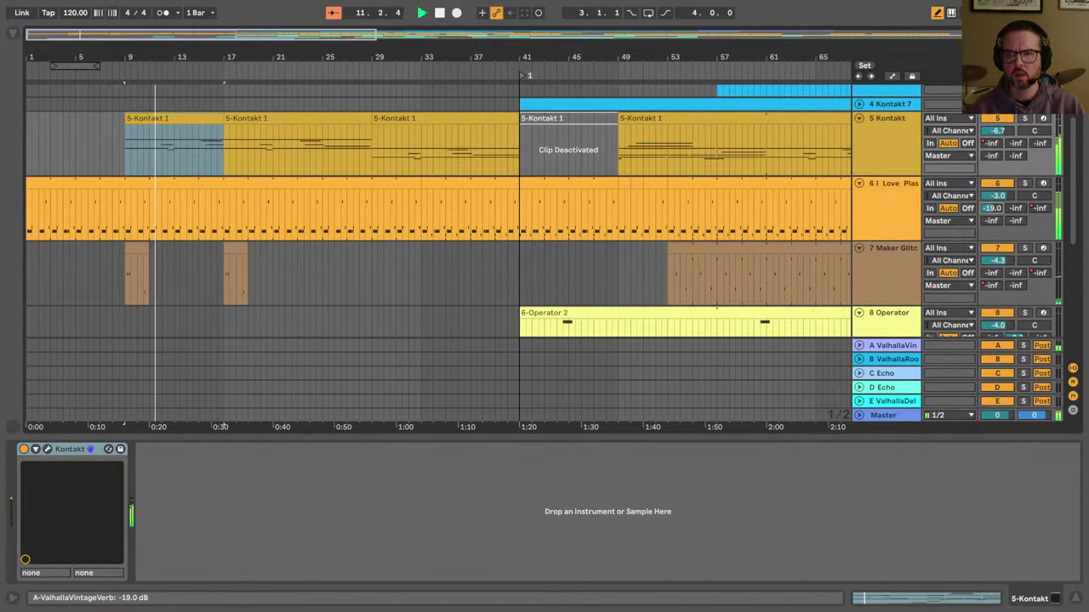
{"action": "scroll", "coordinate": [177, 256], "scroll_direction": "down", "scroll_amount": 1}
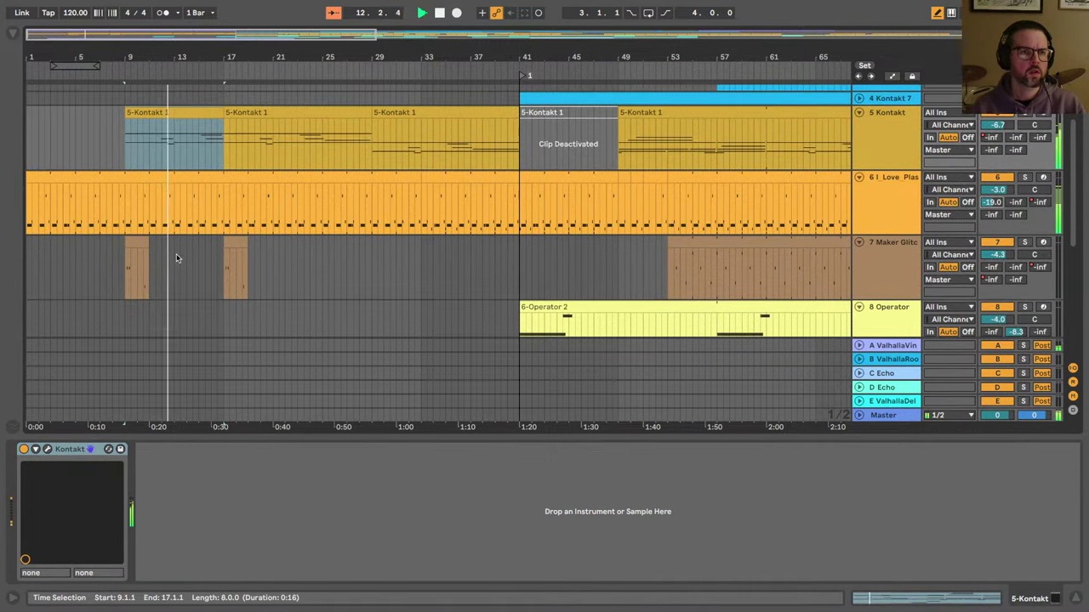
Step: Deactivate the I_Love_Plastic drum part from bar 15 to bar 17
{"action": "left_click_drag", "start_coordinate": [123, 55], "coordinate": [123, 90]}
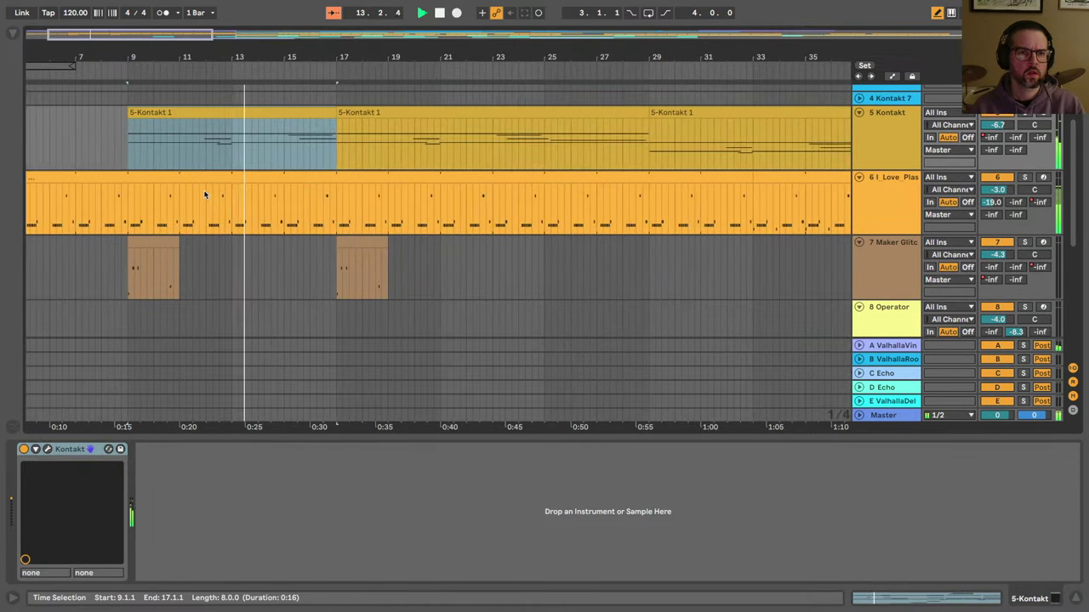
{"action": "left_click_drag", "start_coordinate": [287, 221], "coordinate": [337, 221]}
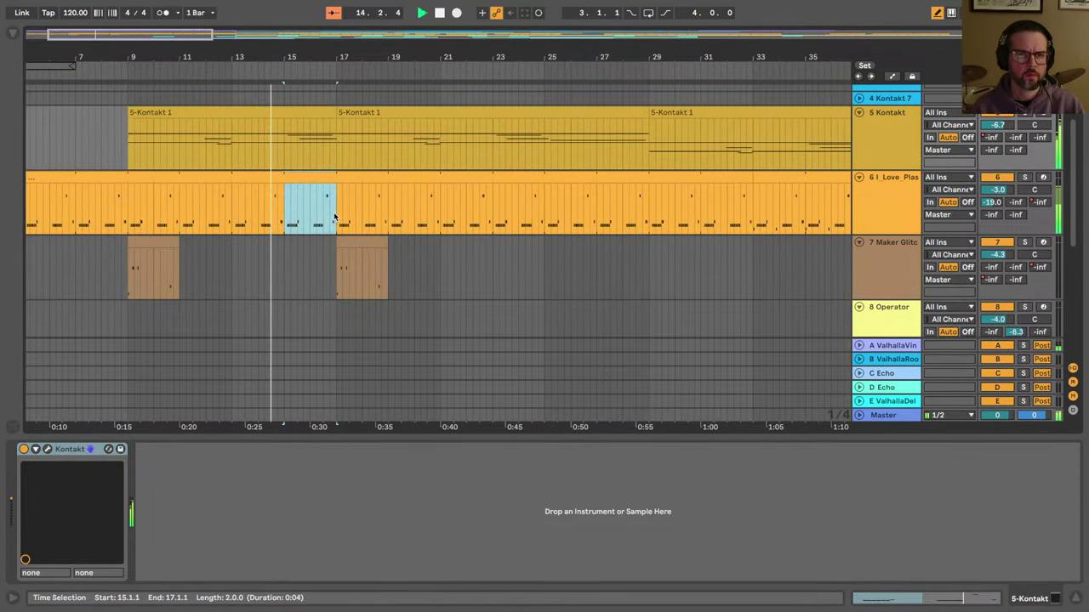
{"action": "left_click_drag", "start_coordinate": [295, 56], "coordinate": [294, 25]}
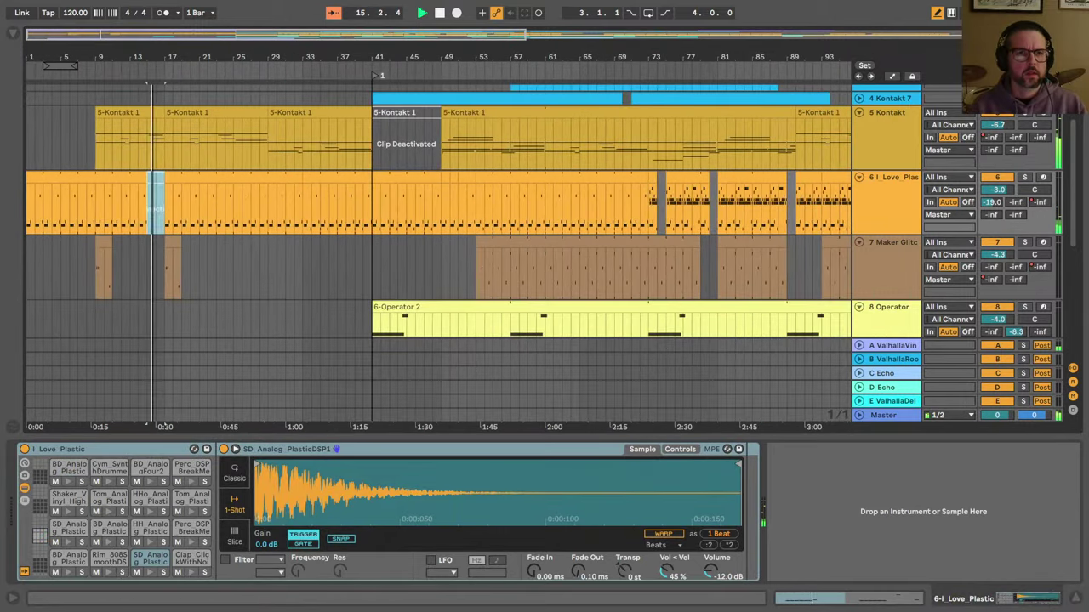
{"action": "scroll", "coordinate": [382, 222], "scroll_direction": "down", "scroll_amount": 3}
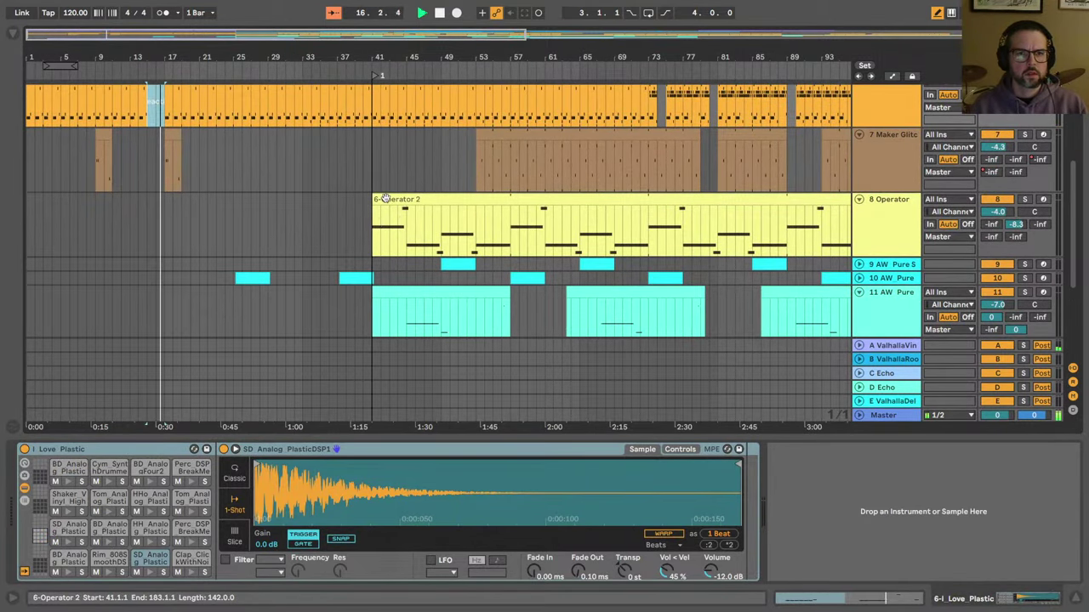
Step: Copy the first 16 bars of the Operator part starting at bar 41 to bar 17
{"action": "left_click", "coordinate": [385, 198]}
{"action": "left_click_drag", "start_coordinate": [510, 230], "coordinate": [369, 233]}
{"action": "key", "text": "ctrl+c"}
{"action": "left_click", "coordinate": [157, 211]}
{"action": "key", "text": "ctrl+v"}
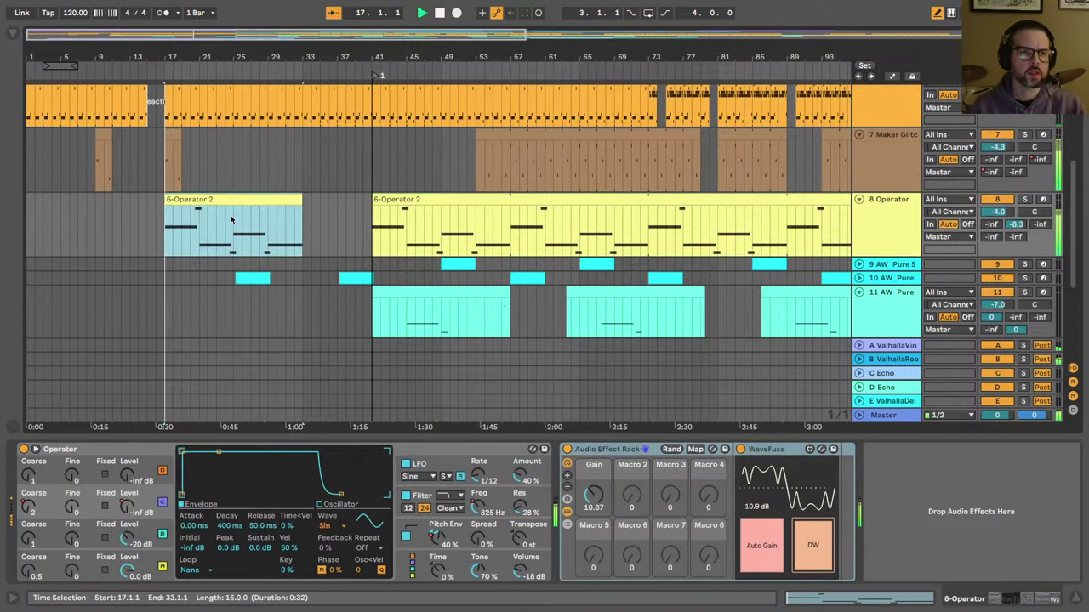
Step: Deactivate the 1-Kontakt part from bar 17 to bar 33 and the 5-Kontakt clip from bar 17 to bar 29
{"action": "scroll", "coordinate": [189, 244], "scroll_direction": "up", "scroll_amount": 5}
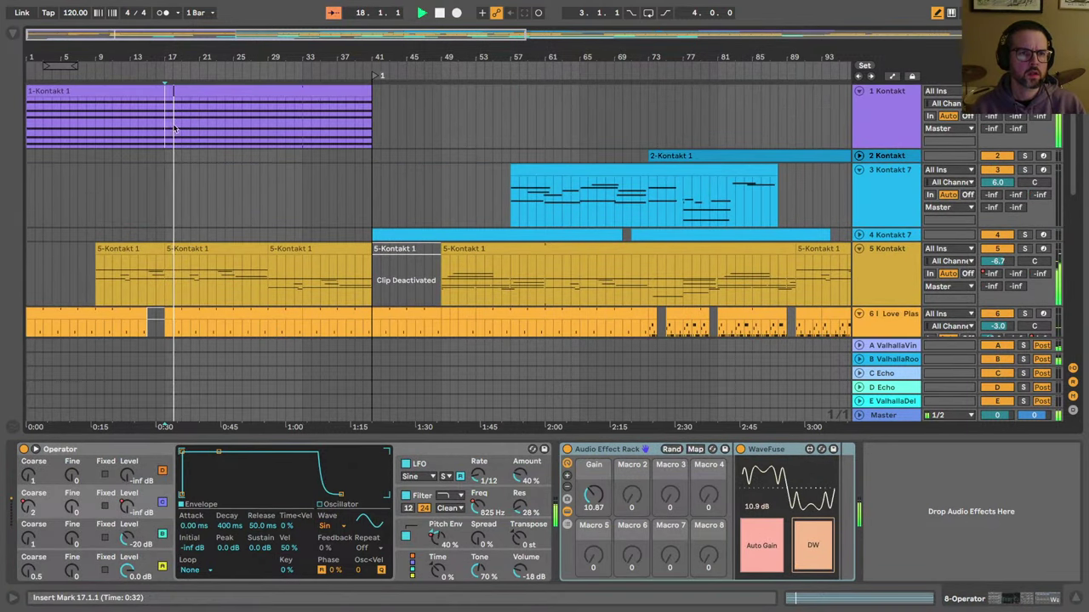
{"action": "left_click_drag", "start_coordinate": [165, 123], "coordinate": [304, 125]}
{"action": "scroll", "coordinate": [279, 139], "scroll_direction": "down", "scroll_amount": 2}
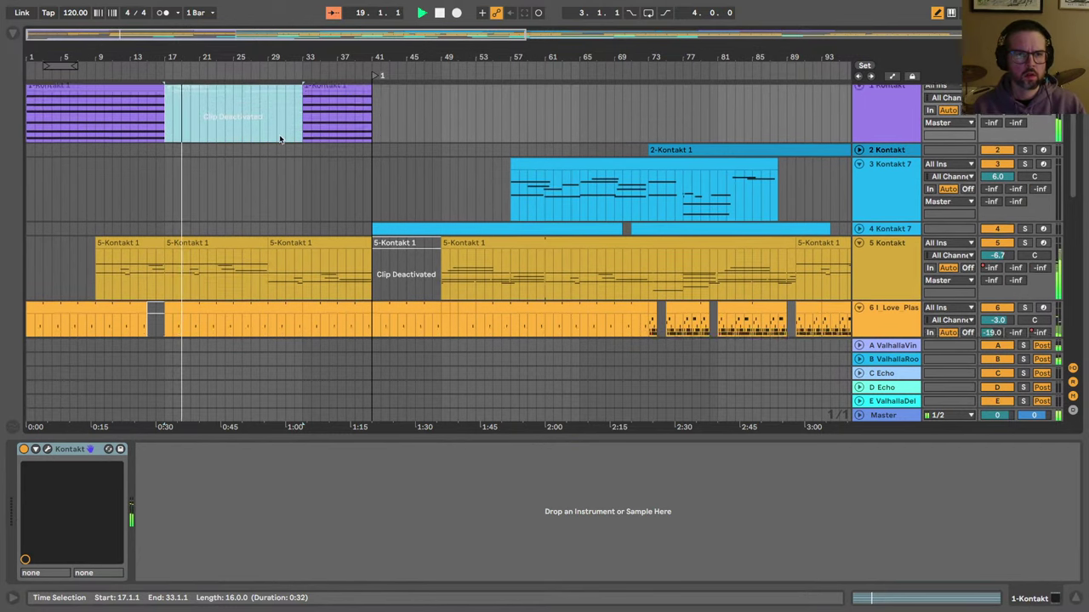
{"action": "scroll", "coordinate": [279, 135], "scroll_direction": "down", "scroll_amount": 6}
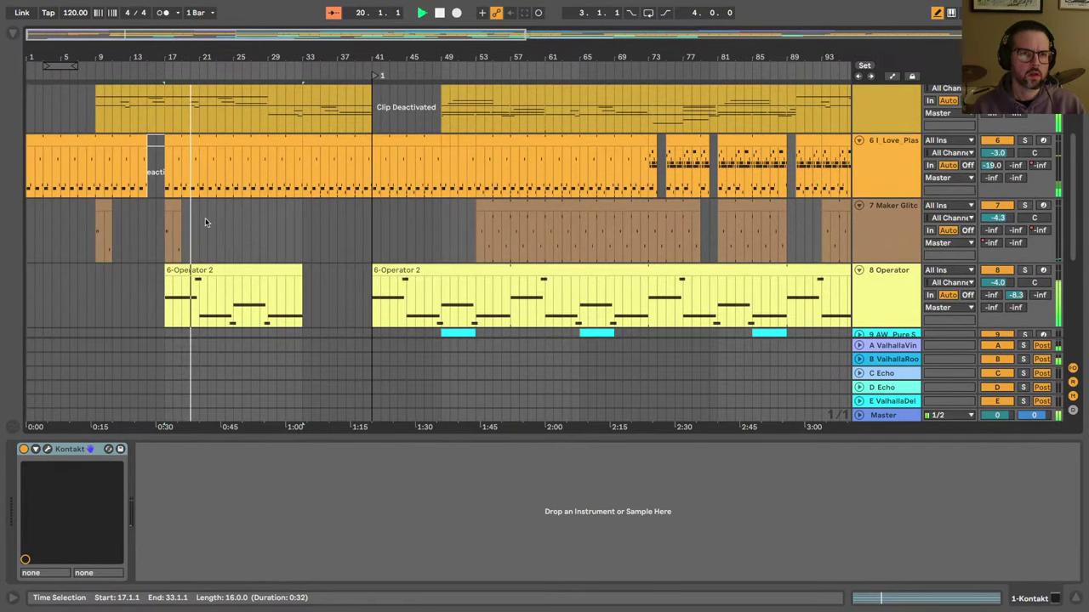
{"action": "scroll", "coordinate": [205, 222], "scroll_direction": "up", "scroll_amount": 7}
{"action": "left_click", "coordinate": [193, 225]}
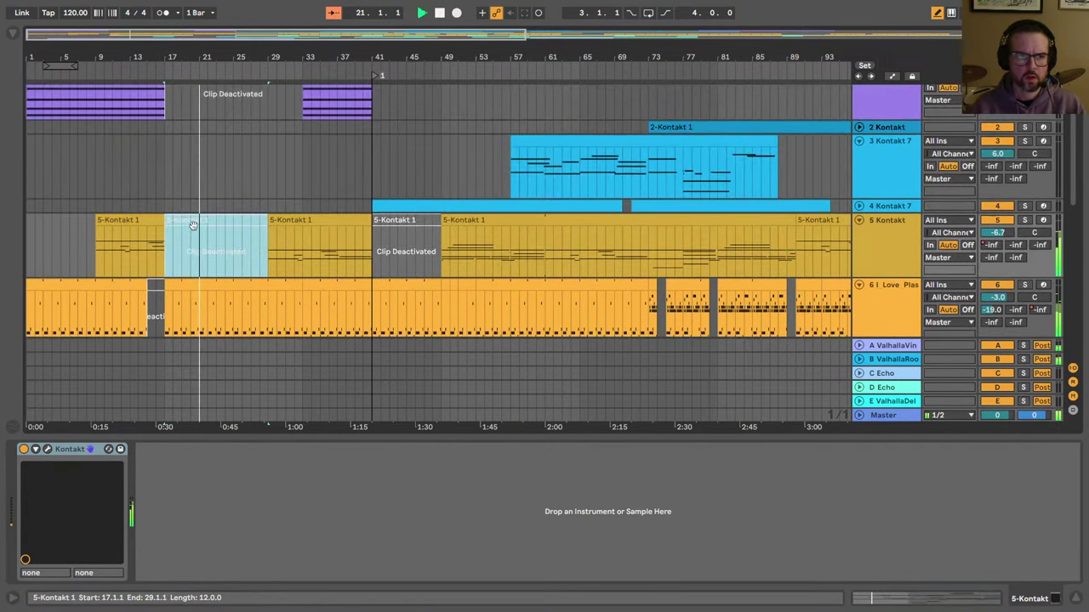
Step: Check the lower tracks and play the UAL673 audio clip from bar 5
{"action": "scroll", "coordinate": [193, 247], "scroll_direction": "down", "scroll_amount": 15}
{"action": "scroll", "coordinate": [193, 247], "scroll_direction": "up", "scroll_amount": 13}
{"action": "scroll", "coordinate": [193, 247], "scroll_direction": "down", "scroll_amount": 2}
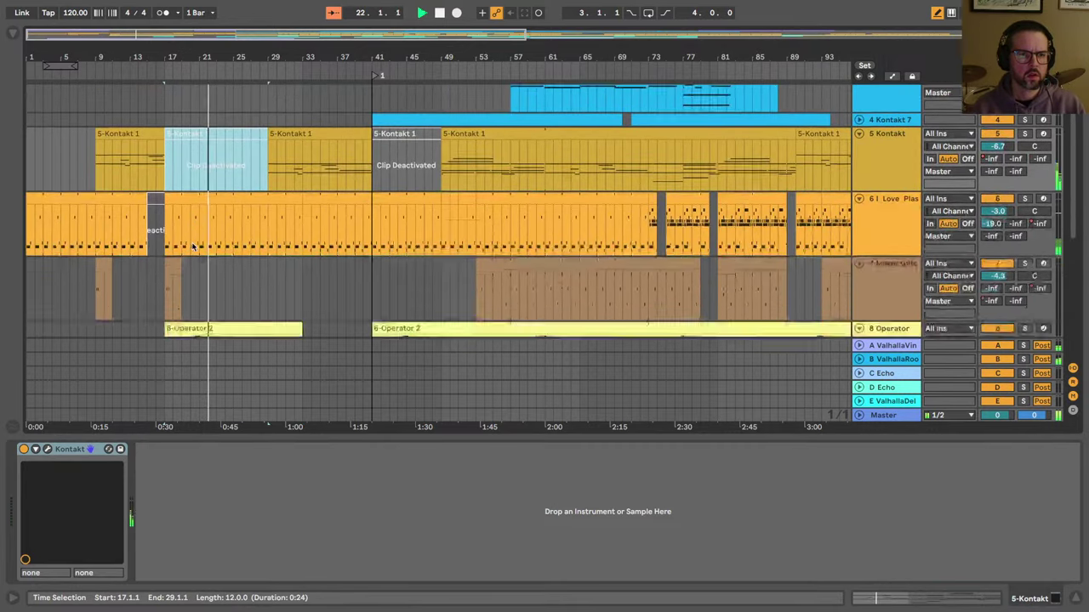
{"action": "scroll", "coordinate": [194, 247], "scroll_direction": "down", "scroll_amount": 10}
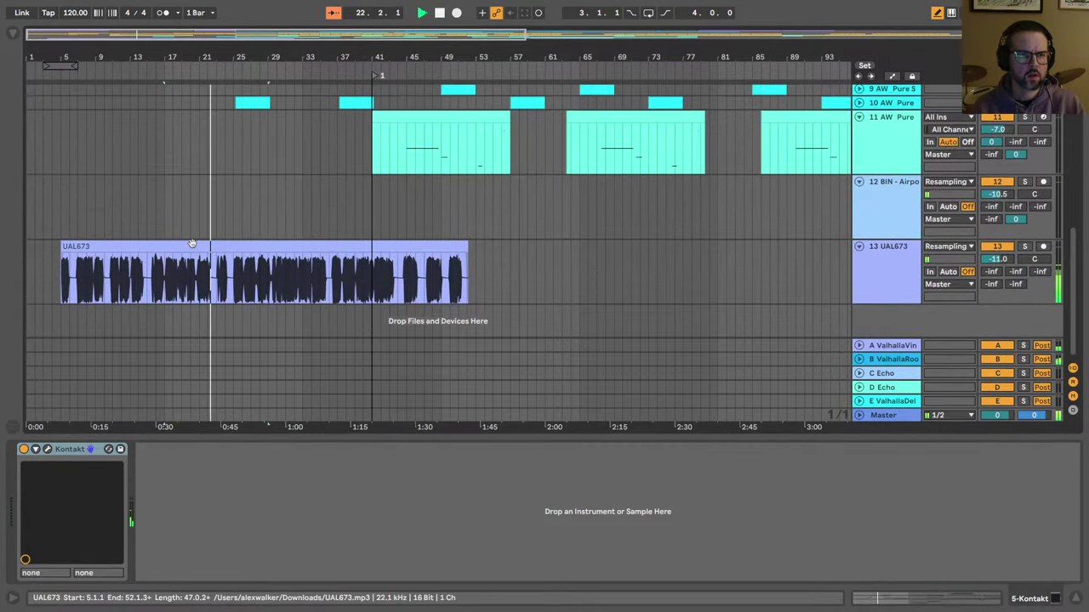
{"action": "left_click", "coordinate": [151, 279]}
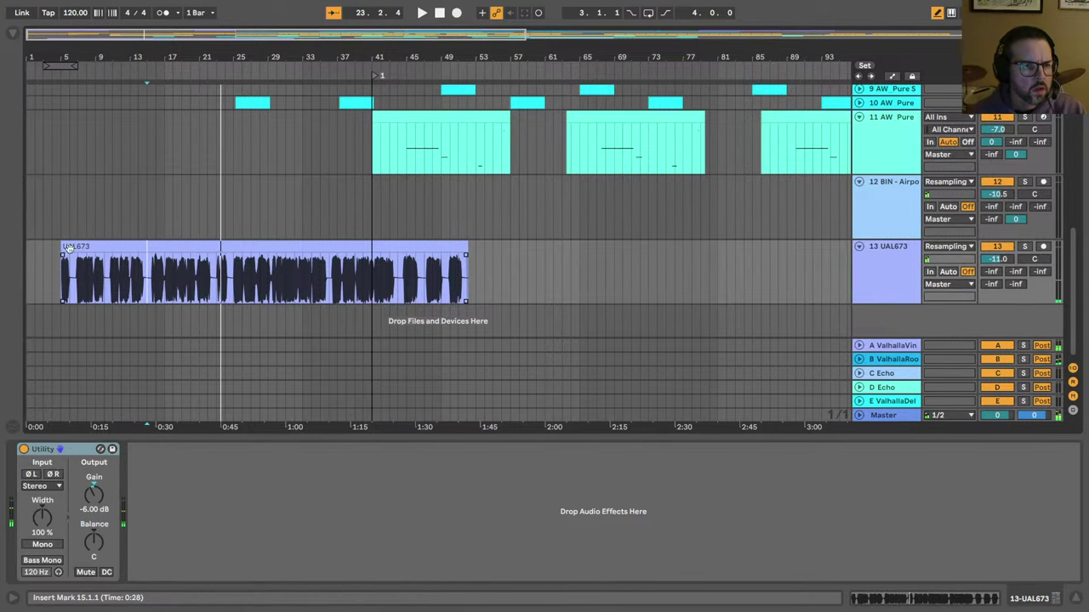
{"action": "left_click_drag", "start_coordinate": [99, 57], "coordinate": [170, 110]}
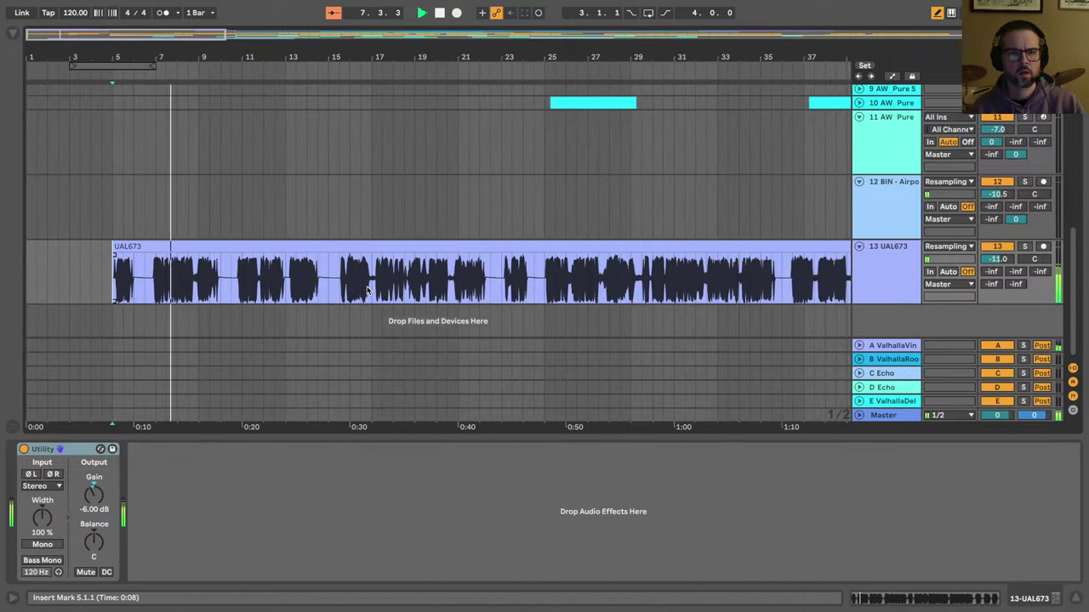
Step: Copy the 16-bar BIN - Airport Atmosphere clip from bar 97 to bar 11 and give the copy a fade-in of about two bars
{"action": "left_click_drag", "start_coordinate": [403, 55], "coordinate": [403, 17]}
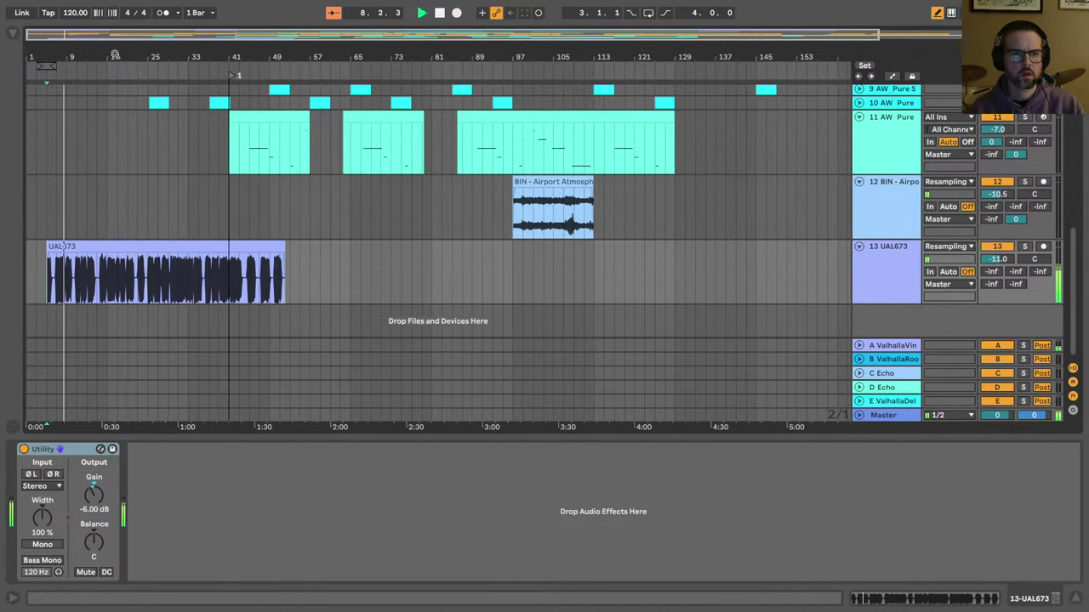
{"action": "left_click", "coordinate": [526, 181]}
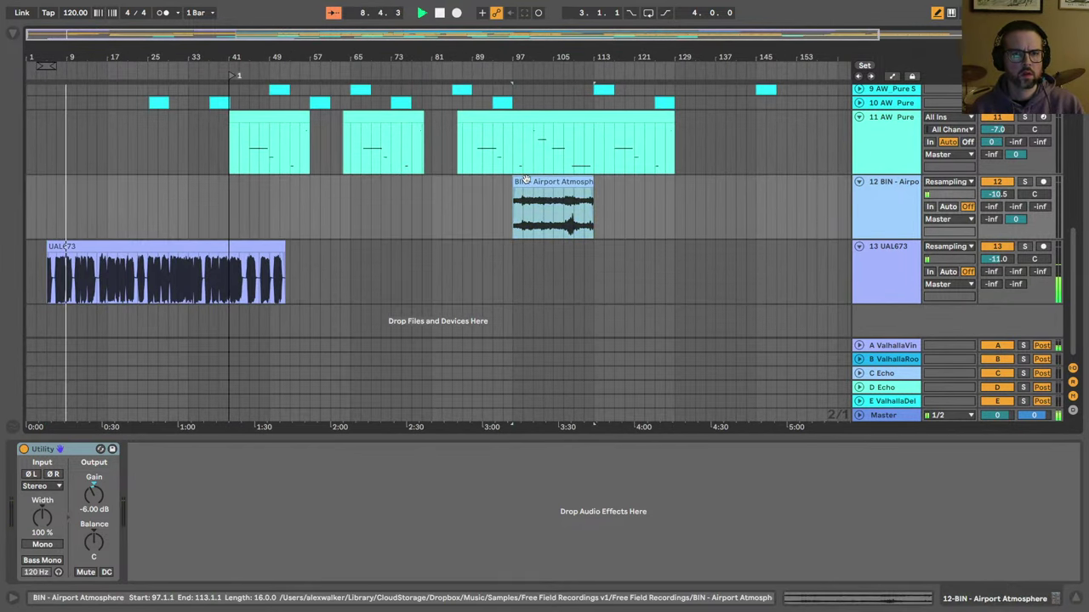
{"action": "left_click", "coordinate": [77, 197]}
{"action": "key", "text": "ctrl+v"}
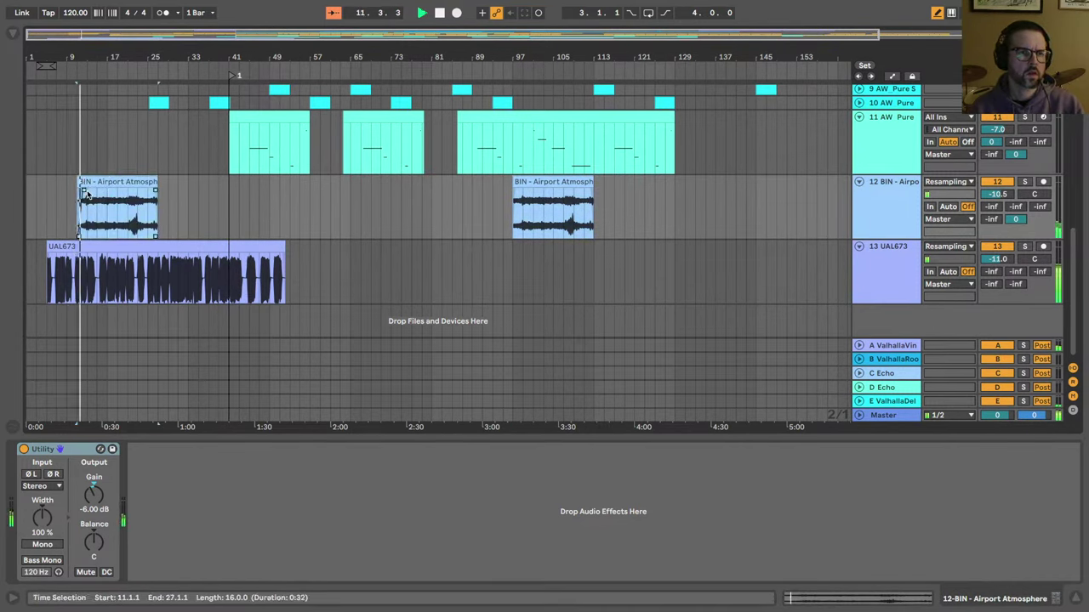
{"action": "left_click_drag", "start_coordinate": [41, 60], "coordinate": [43, 122]}
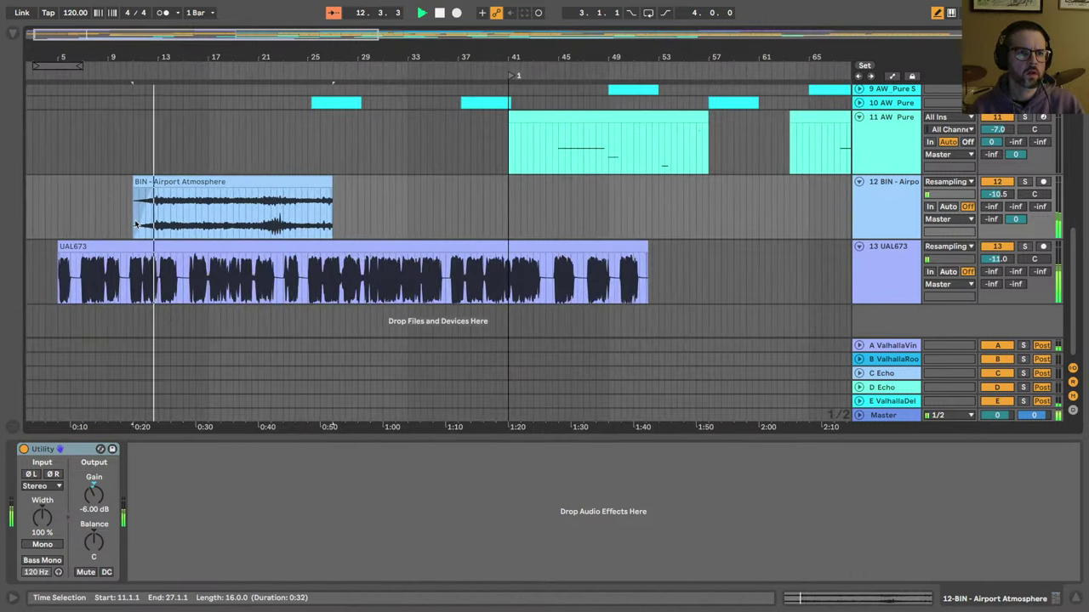
{"action": "left_click_drag", "start_coordinate": [153, 191], "coordinate": [156, 192]}
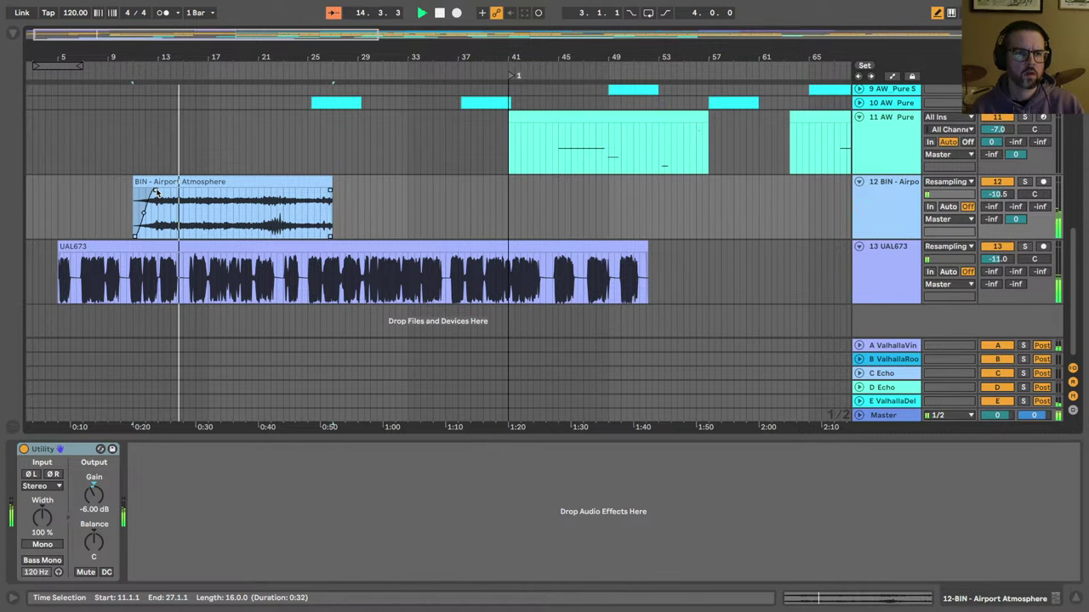
Step: Delete the UAL673 audio from bar 15 to bar 41
{"action": "scroll", "coordinate": [202, 234], "scroll_direction": "up", "scroll_amount": 4}
{"action": "scroll", "coordinate": [202, 234], "scroll_direction": "left", "scroll_amount": 2}
{"action": "scroll", "coordinate": [221, 272], "scroll_direction": "down", "scroll_amount": 4}
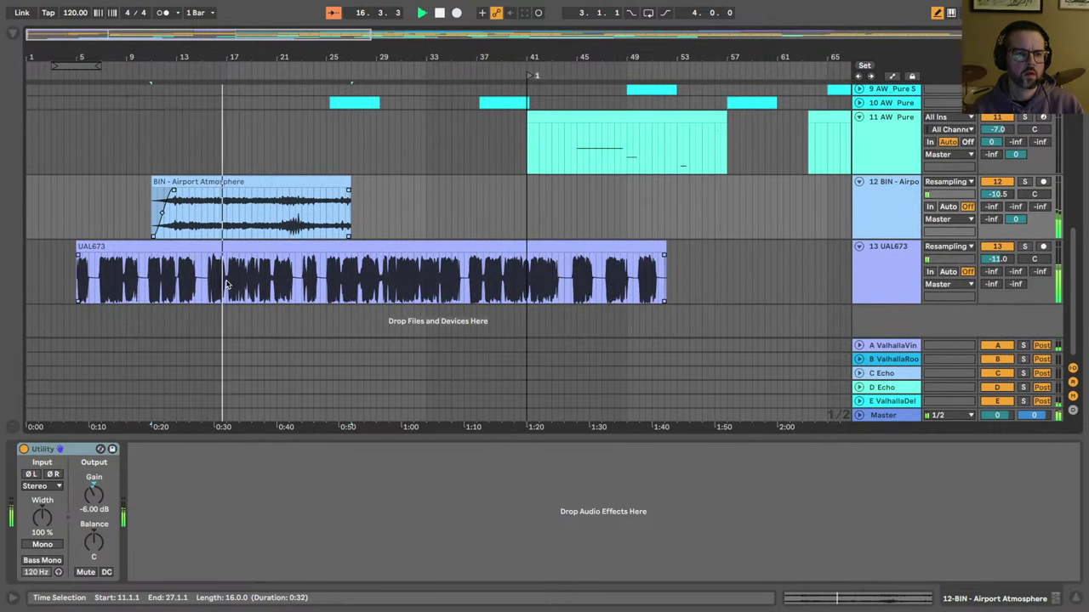
{"action": "left_click", "coordinate": [203, 279]}
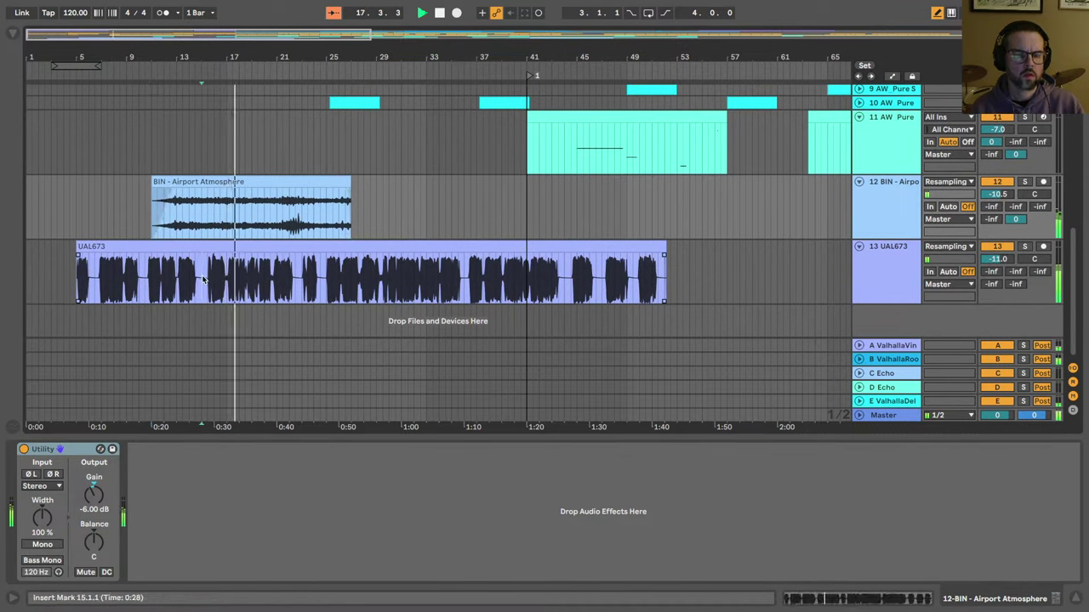
{"action": "left_click_drag", "start_coordinate": [203, 279], "coordinate": [584, 285]}
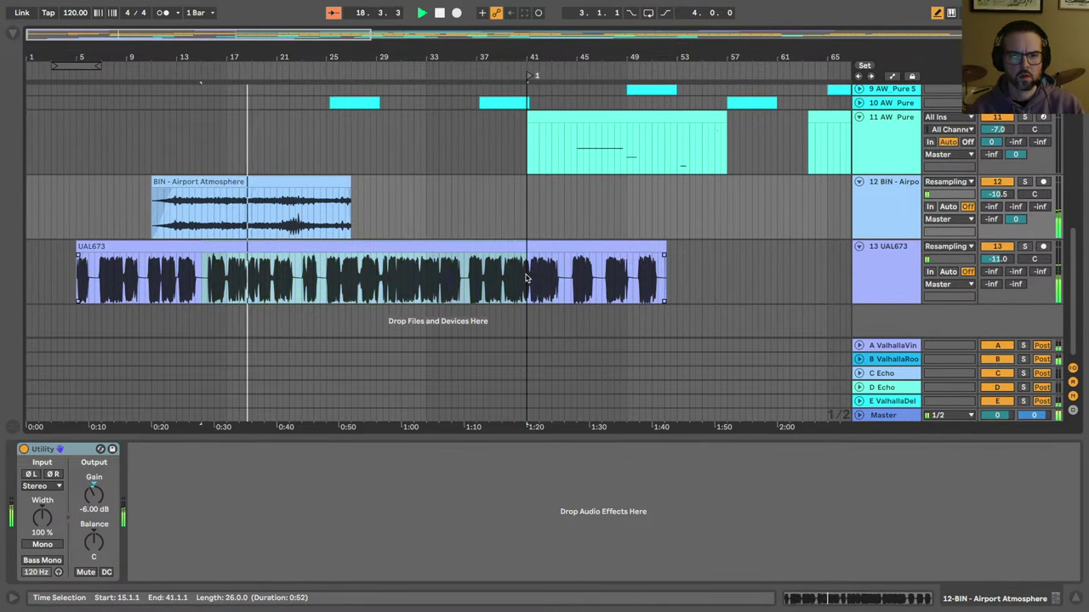
{"action": "key", "text": "Delete"}
{"action": "left_click", "coordinate": [544, 247]}
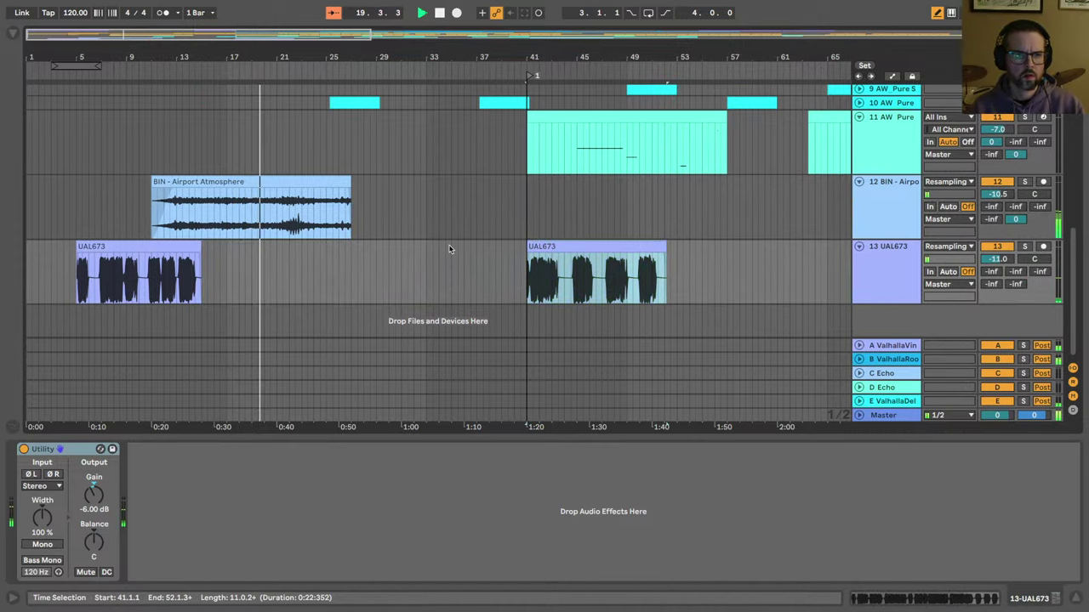
Step: Extend the Maker Glitch Kit clip at bar 17 to bar 41 and play the arrangement from bar 17
{"action": "scroll", "coordinate": [206, 237], "scroll_direction": "up", "scroll_amount": 3}
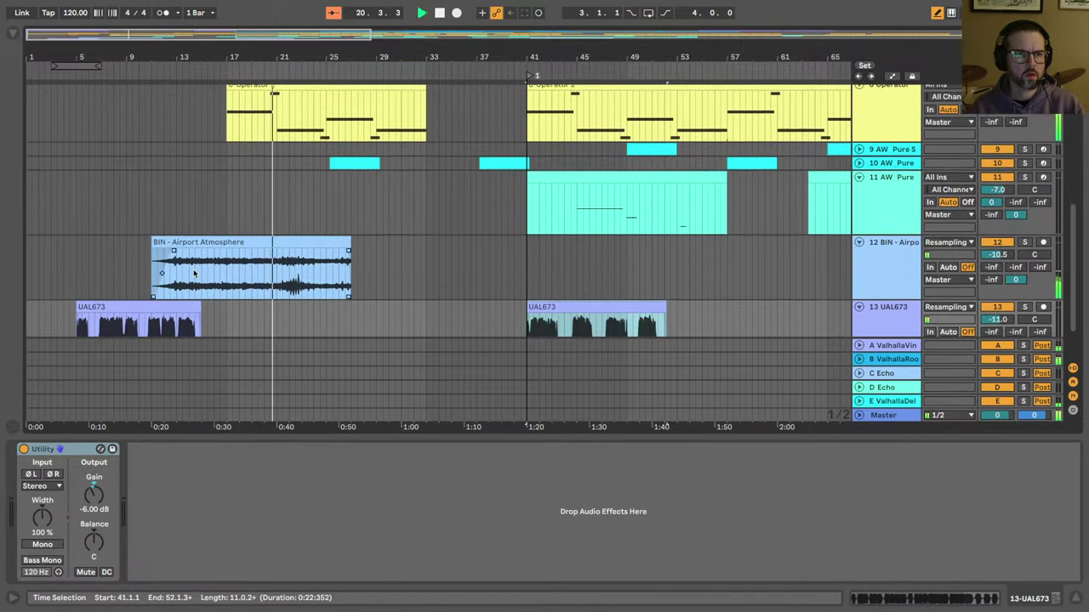
{"action": "scroll", "coordinate": [194, 272], "scroll_direction": "up", "scroll_amount": 6}
{"action": "scroll", "coordinate": [170, 272], "scroll_direction": "down", "scroll_amount": 3}
{"action": "left_click", "coordinate": [241, 170]}
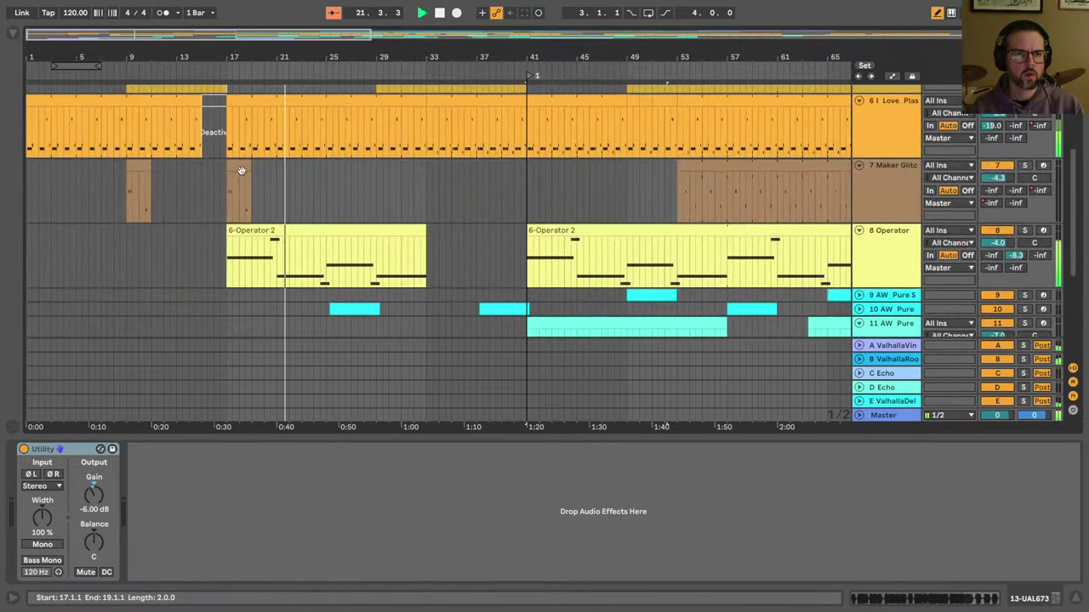
{"action": "left_click_drag", "start_coordinate": [241, 170], "coordinate": [528, 191]}
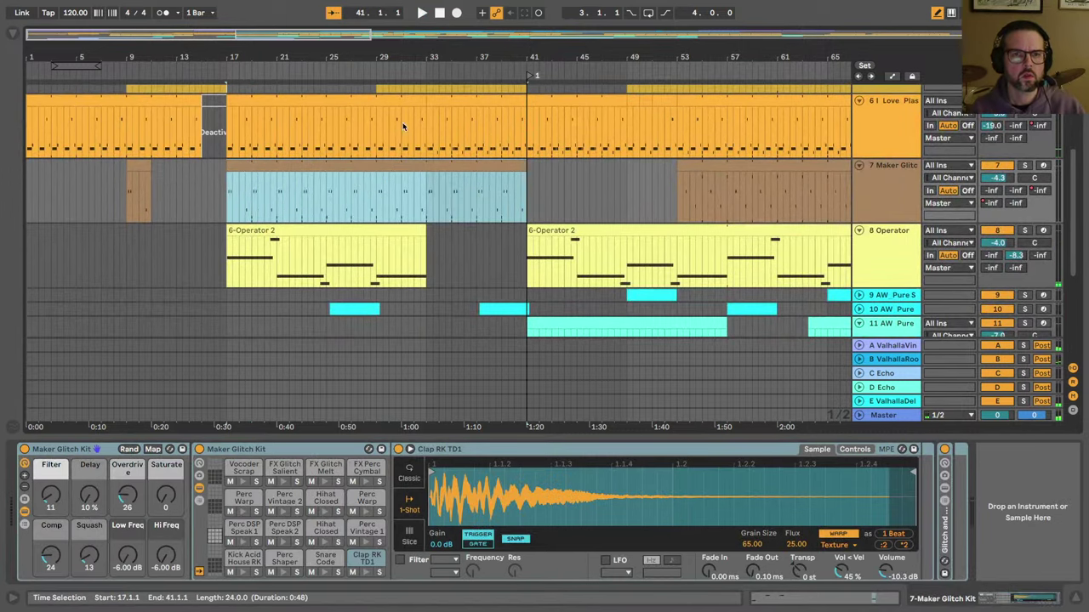
{"action": "left_click", "coordinate": [429, 100]}
{"action": "left_click_drag", "start_coordinate": [429, 100], "coordinate": [239, 104]}
{"action": "key", "text": "space"}
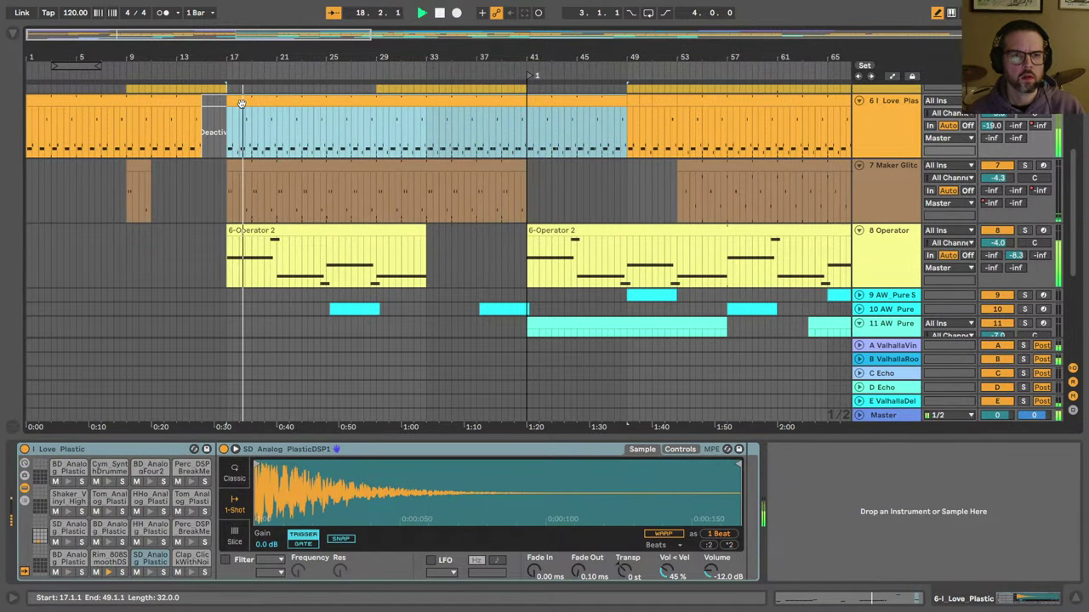
Step: Add a Kick Acid House RK note at 2.1 in the extended Maker Glitch Kit clip
{"action": "double_click", "coordinate": [238, 165]}
{"action": "key", "text": "space"}
{"action": "key", "text": "space"}
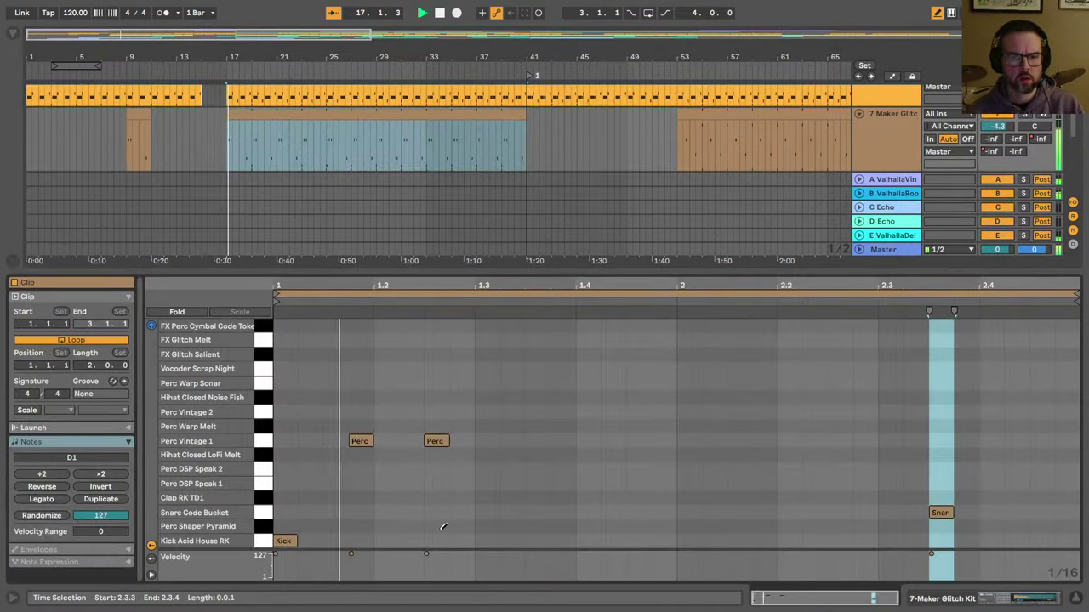
{"action": "left_click", "coordinate": [490, 537]}
{"action": "key", "text": "Right"}
{"action": "key", "text": "Right"}
{"action": "key", "text": "Right"}
{"action": "key", "text": "Right"}
{"action": "key", "text": "Right"}
{"action": "key", "text": "Right"}
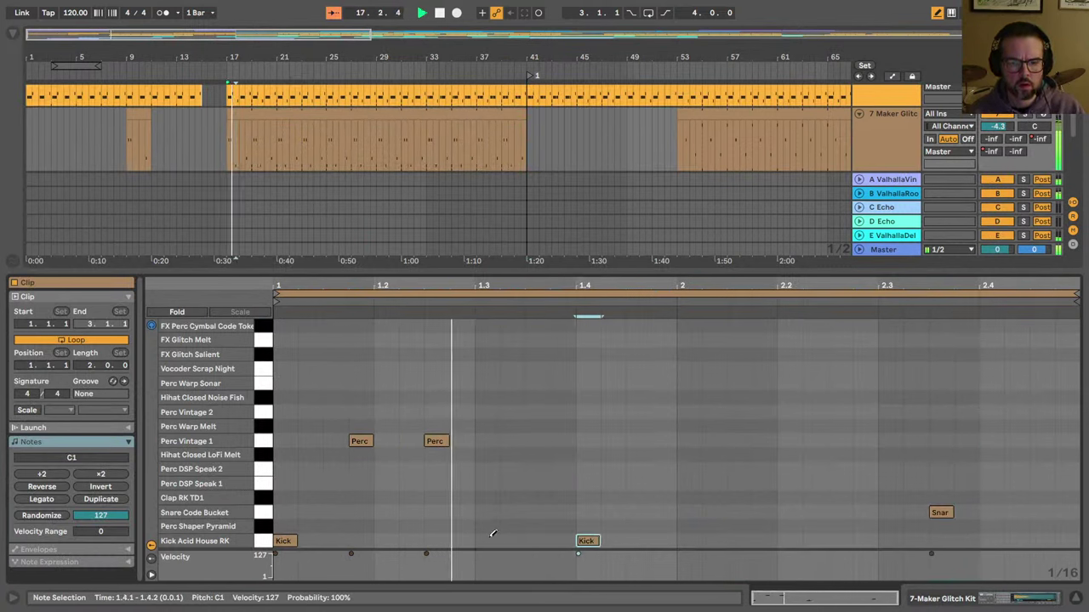
{"action": "key", "text": "Right"}
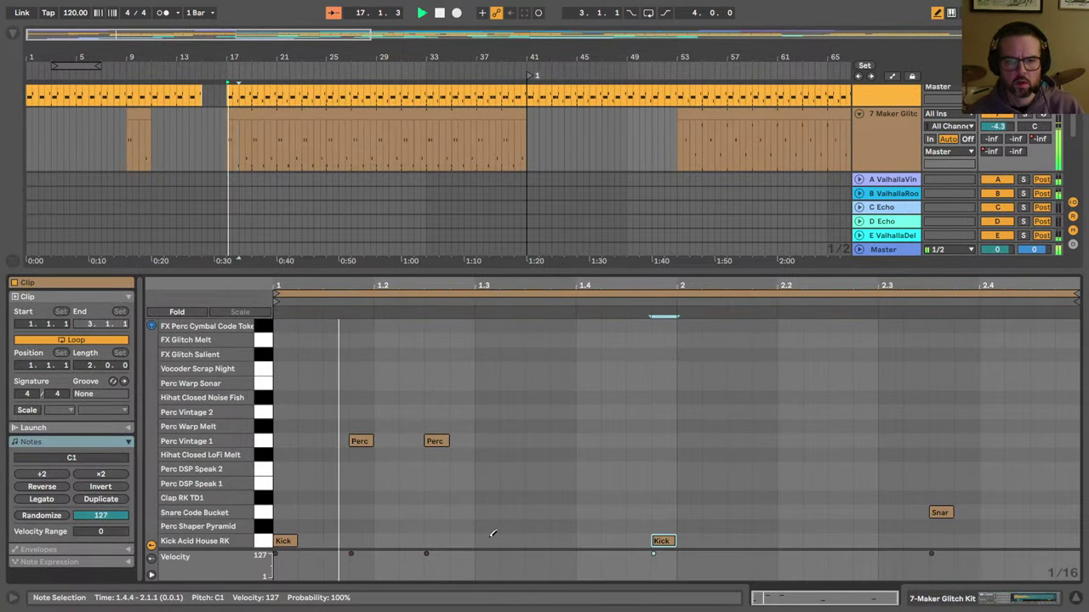
{"action": "key", "text": "Right"}
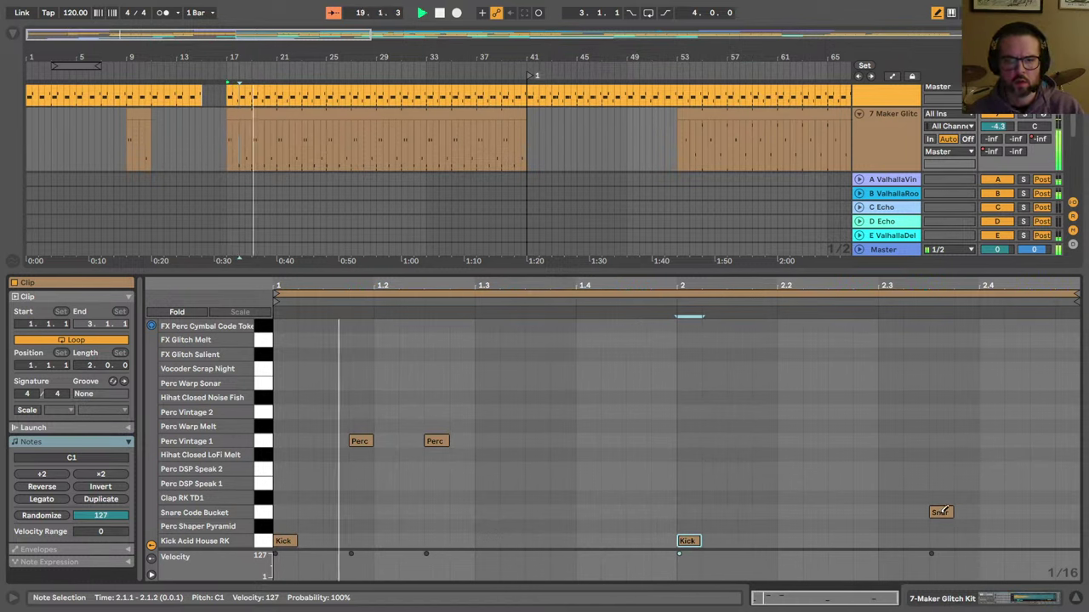
Step: Add a Snare Code Bucket note at 1.3 in the glitch clip and play it back from bar 17
{"action": "double_click", "coordinate": [481, 484]}
{"action": "key", "text": "space"}
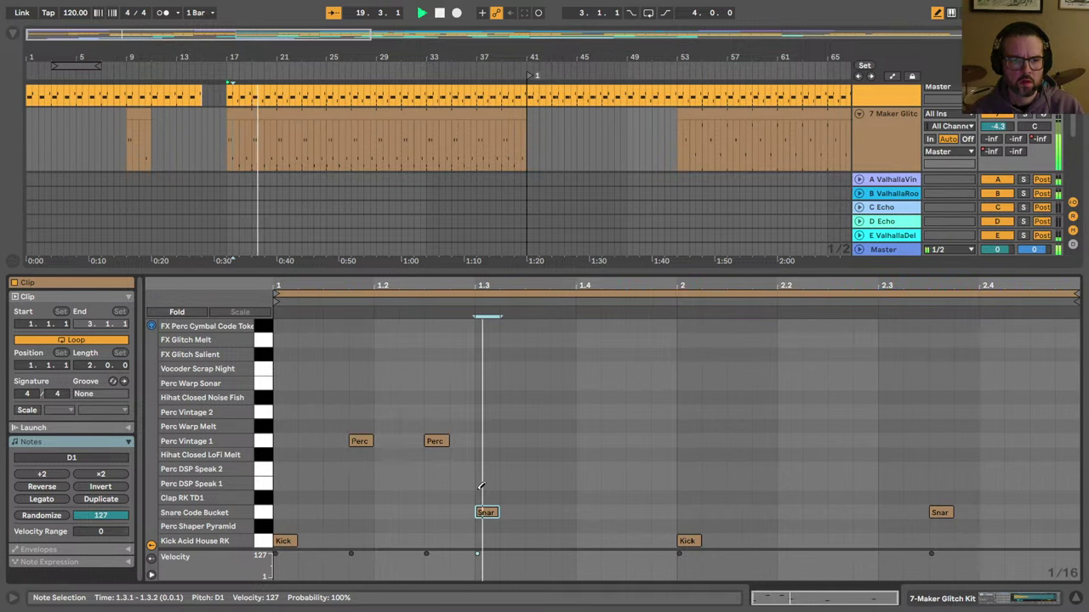
{"action": "key", "text": "space"}
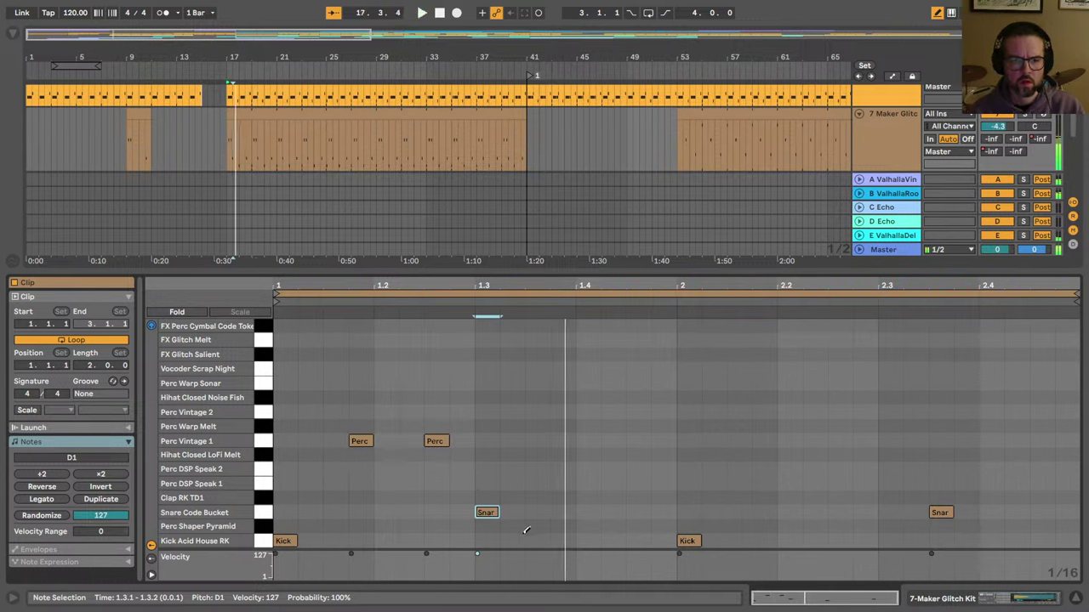
{"action": "key", "text": "space"}
{"action": "key", "text": "space"}
Step: Try an extra Snare Code Bucket note at 1.1.3 and 1.1.4, and remove it
{"action": "key", "text": "Left"}
{"action": "key", "text": "space"}
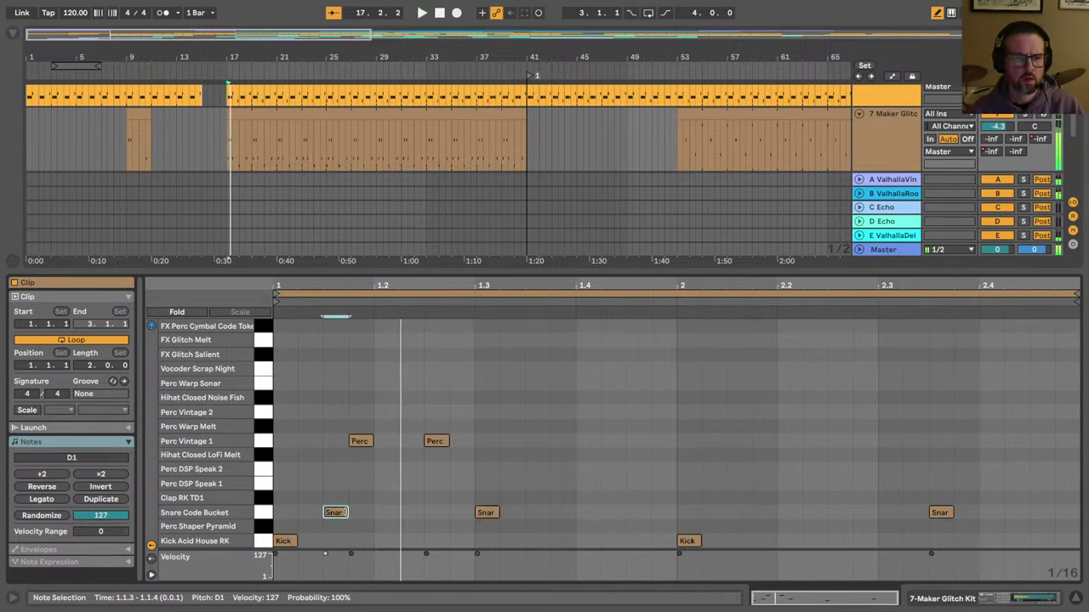
{"action": "key", "text": "Right"}
{"action": "key", "text": "space"}
{"action": "double_click", "coordinate": [360, 512]}
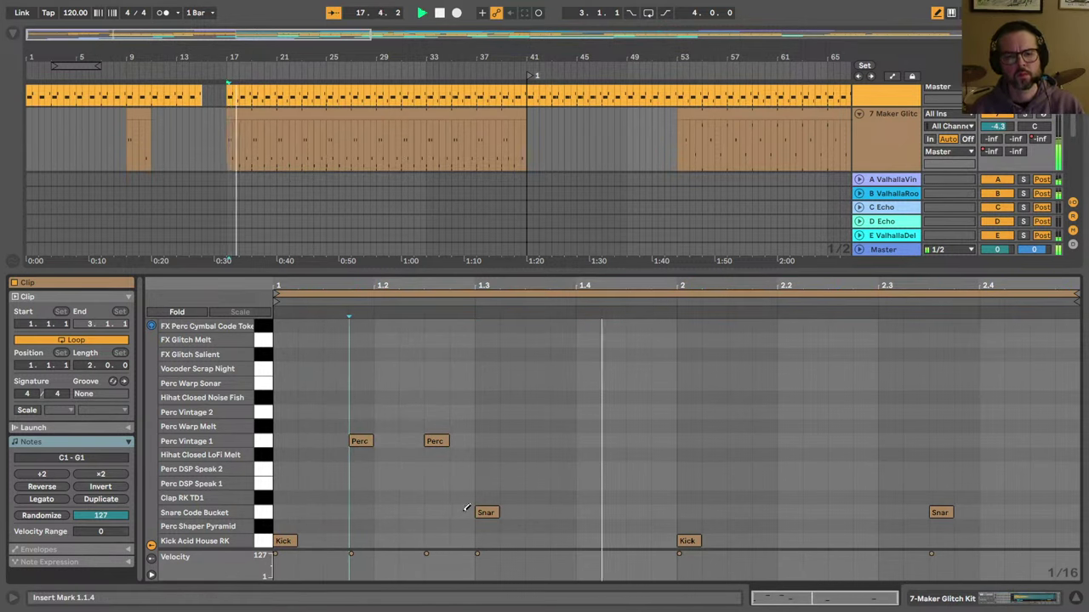
Step: Add a kick at 2.1.3 and replace the 2.3.3 snare with one at 2.3 in the glitch clip
{"action": "double_click", "coordinate": [735, 541]}
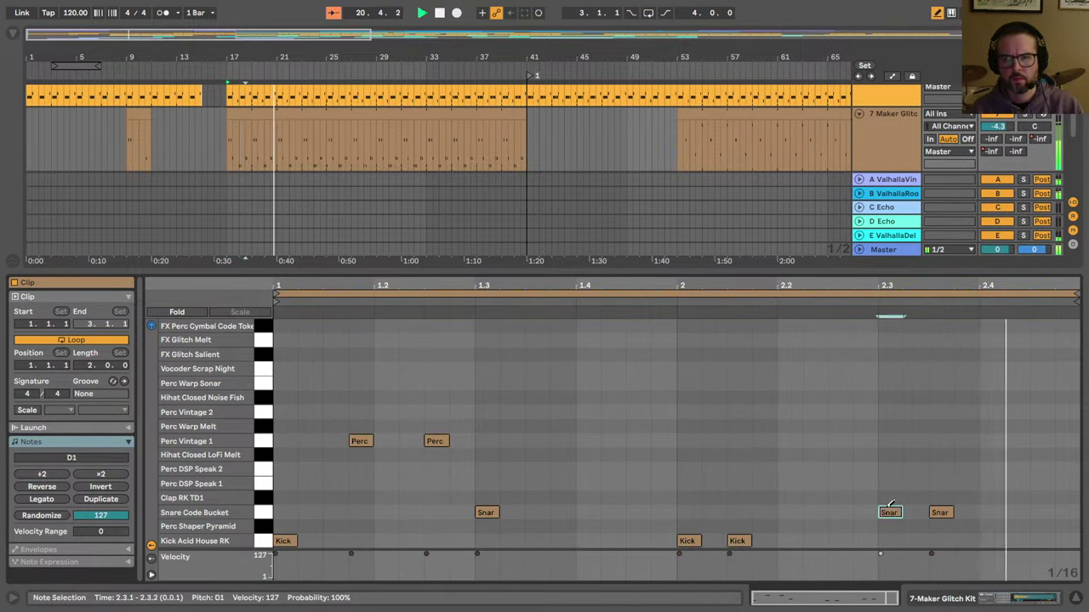
{"action": "double_click", "coordinate": [889, 512]}
{"action": "double_click", "coordinate": [939, 512]}
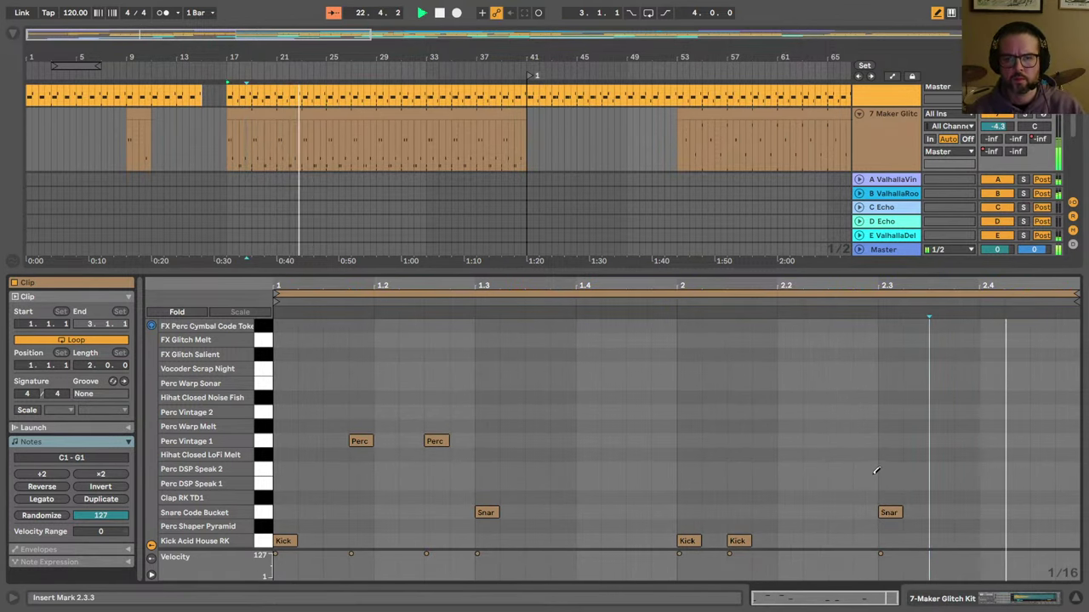
{"action": "key", "text": "shift+Tab"}
Step: Copy the 10-bar UAL673 clip from bar 5 to 28.3 on the same track
{"action": "scroll", "coordinate": [350, 261], "scroll_direction": "up", "scroll_amount": 5}
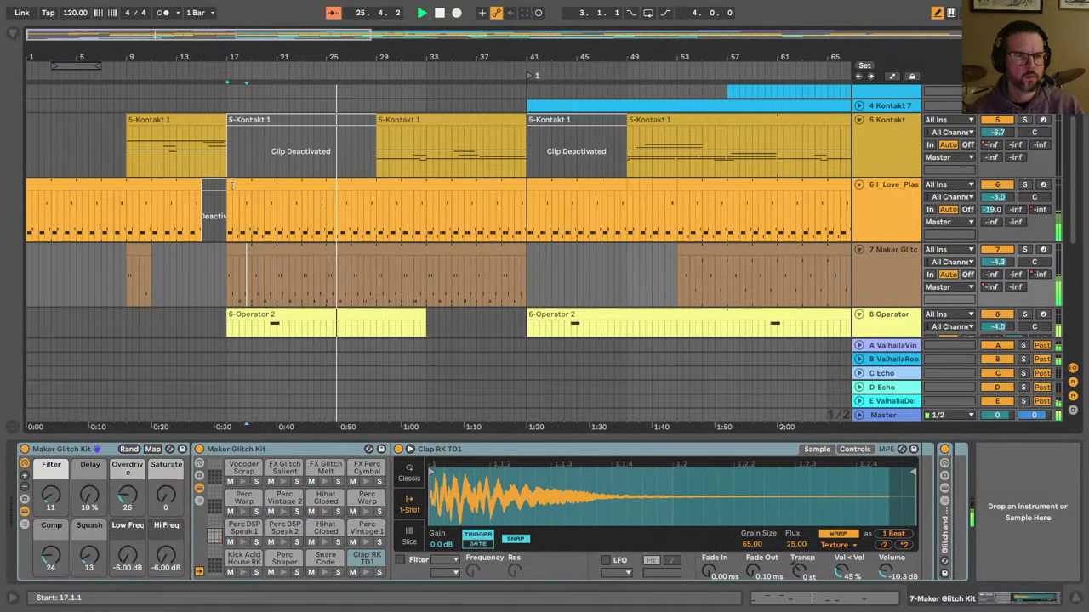
{"action": "scroll", "coordinate": [233, 191], "scroll_direction": "down", "scroll_amount": 10}
{"action": "scroll", "coordinate": [233, 191], "scroll_direction": "up", "scroll_amount": 1}
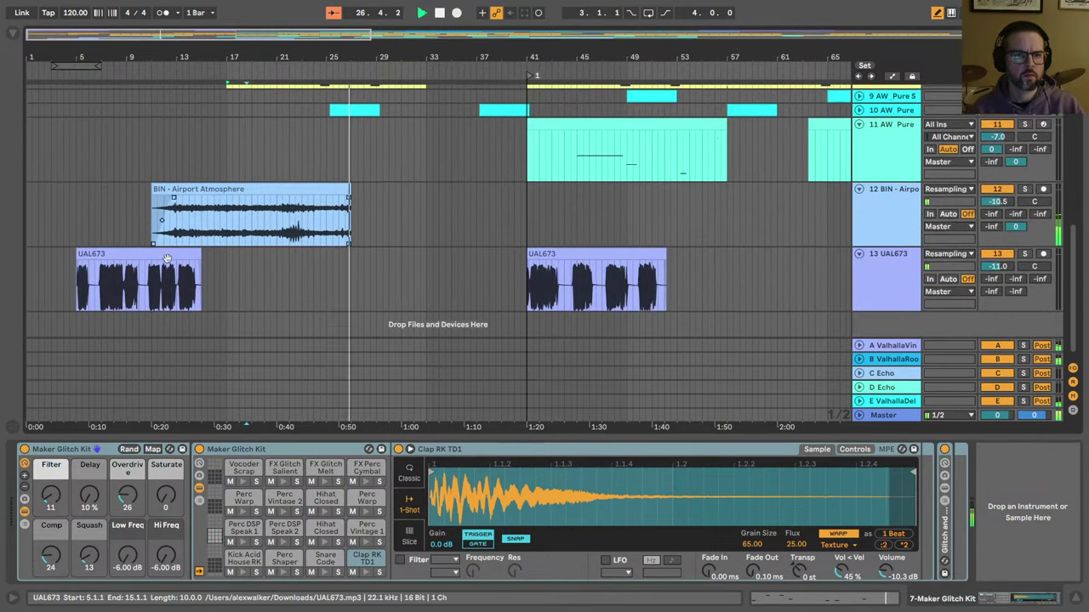
{"action": "left_click", "coordinate": [302, 279]}
{"action": "left_click", "coordinate": [370, 264]}
{"action": "key", "text": "super+v"}
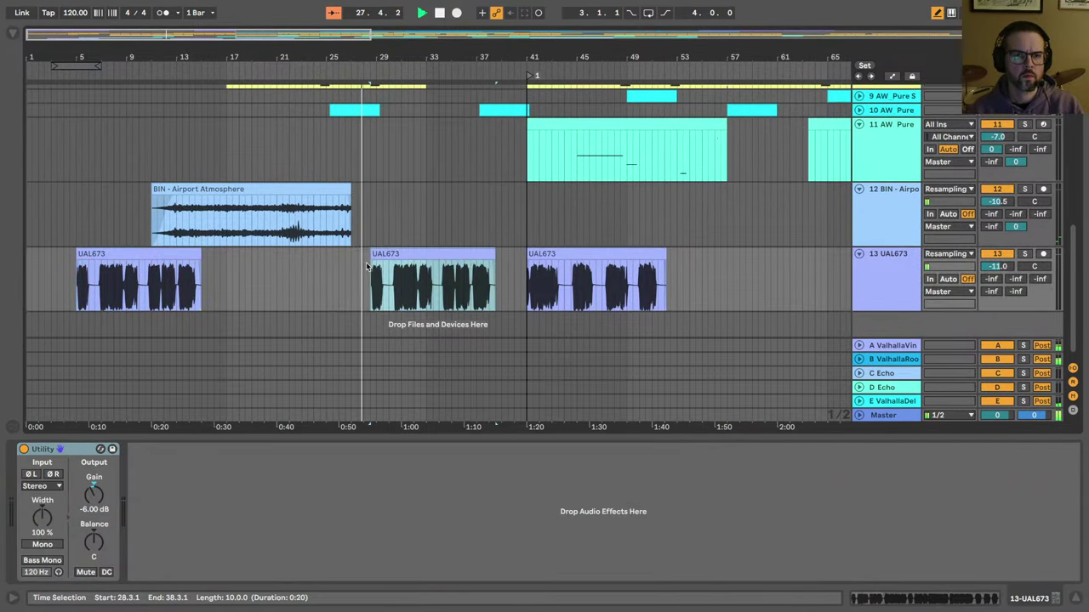
Step: Move the copied UAL673 clip to bar 29 and shorten it to 4 bars, ending at bar 33
{"action": "left_click_drag", "start_coordinate": [383, 253], "coordinate": [390, 255]}
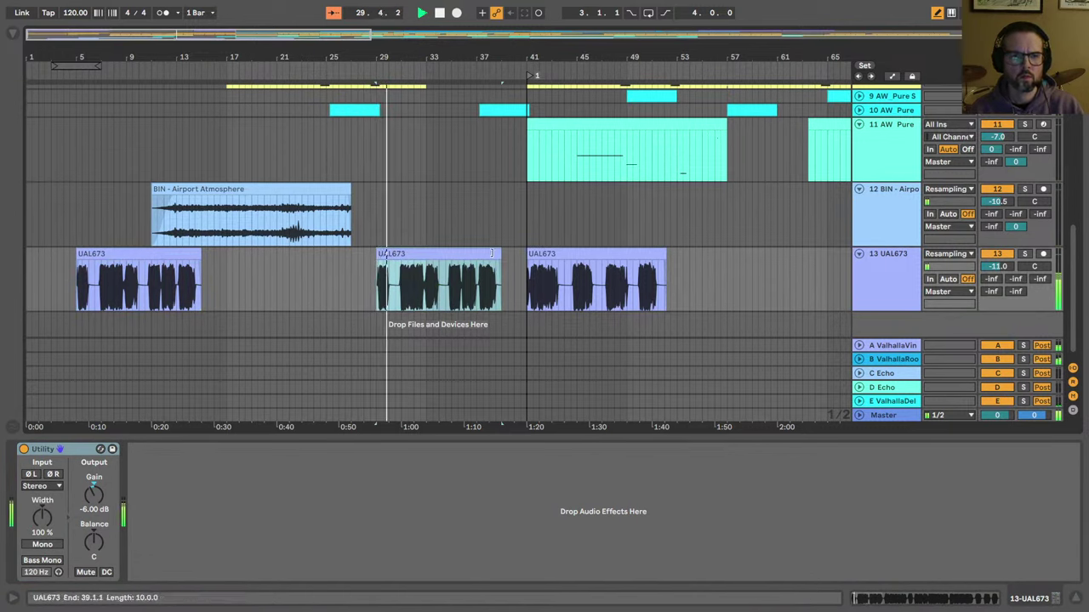
{"action": "left_click_drag", "start_coordinate": [491, 253], "coordinate": [420, 252]}
{"action": "left_click", "coordinate": [422, 254]}
{"action": "key", "text": "super+z"}
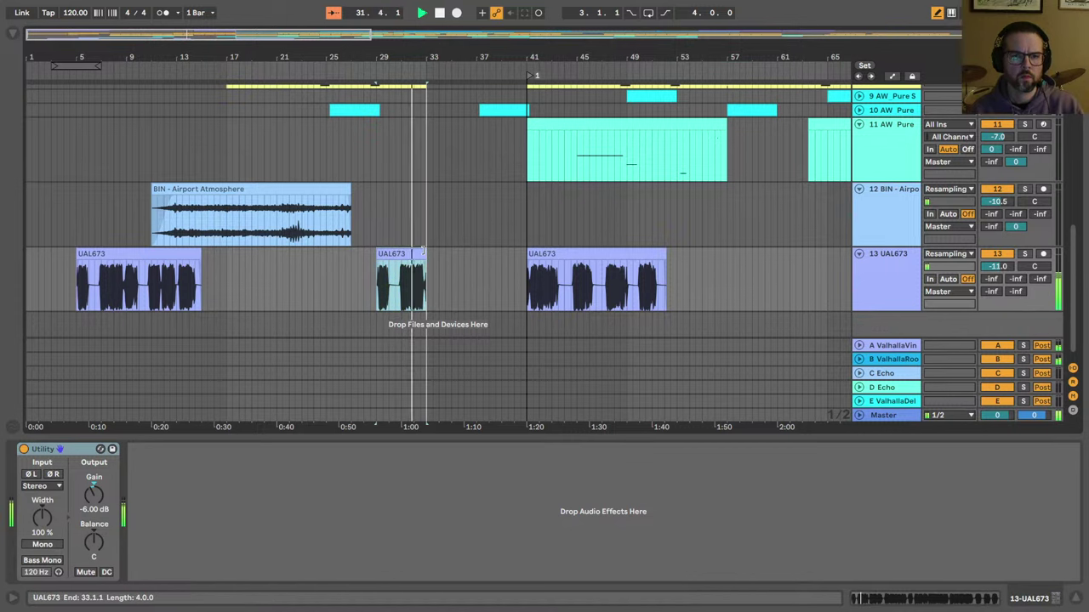
Step: Extend the first 6-Operator 2 clip on the Operator track so it runs from bar 17 to bar 65
{"action": "scroll", "coordinate": [420, 259], "scroll_direction": "up", "scroll_amount": 10}
{"action": "scroll", "coordinate": [375, 238], "scroll_direction": "down", "scroll_amount": 6}
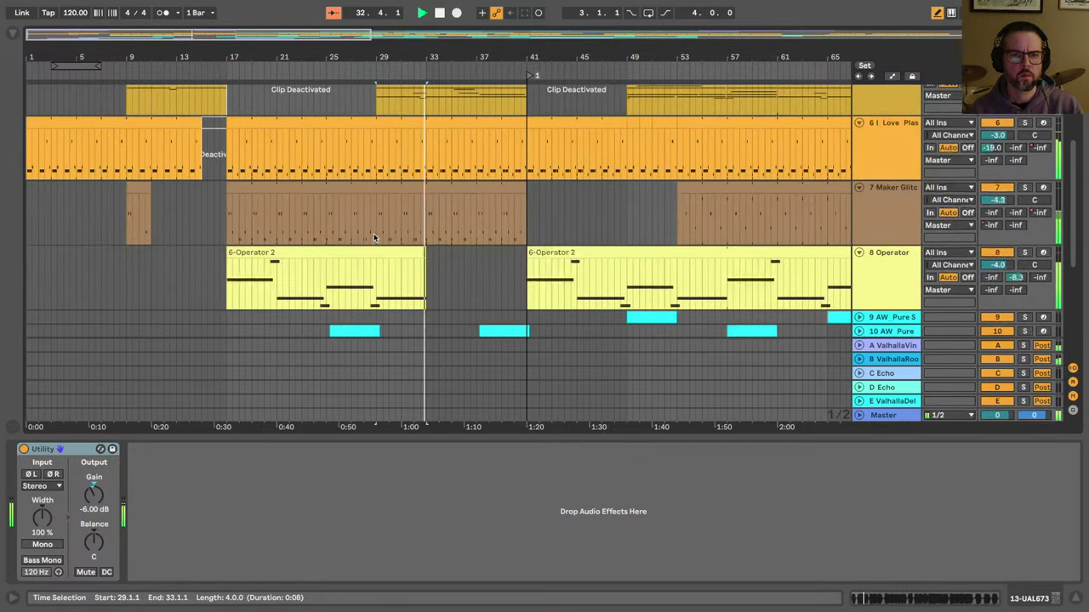
{"action": "scroll", "coordinate": [403, 225], "scroll_direction": "up", "scroll_amount": 3}
{"action": "scroll", "coordinate": [403, 227], "scroll_direction": "down", "scroll_amount": 1}
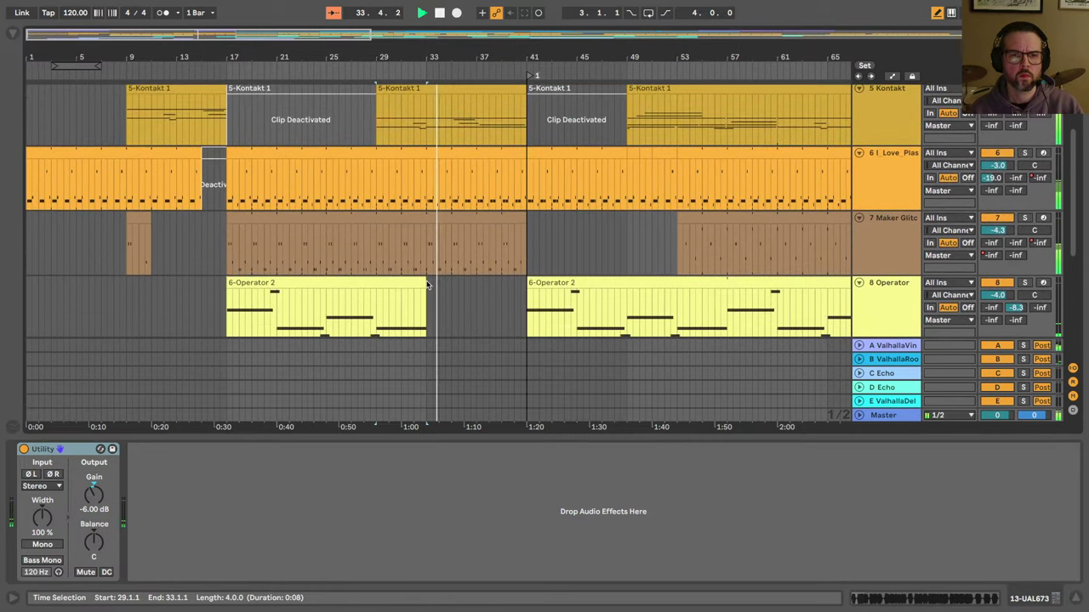
{"action": "left_click", "coordinate": [421, 282]}
{"action": "scroll", "coordinate": [422, 283], "scroll_direction": "down", "scroll_amount": 2}
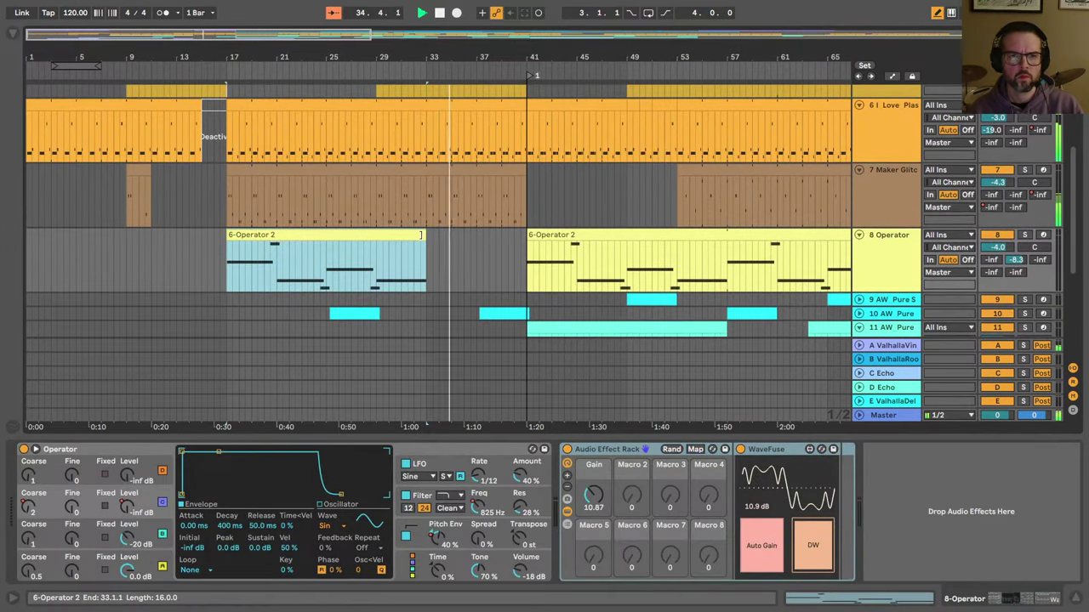
{"action": "left_click_drag", "start_coordinate": [425, 263], "coordinate": [712, 246]}
{"action": "scroll", "coordinate": [713, 247], "scroll_direction": "down", "scroll_amount": 4}
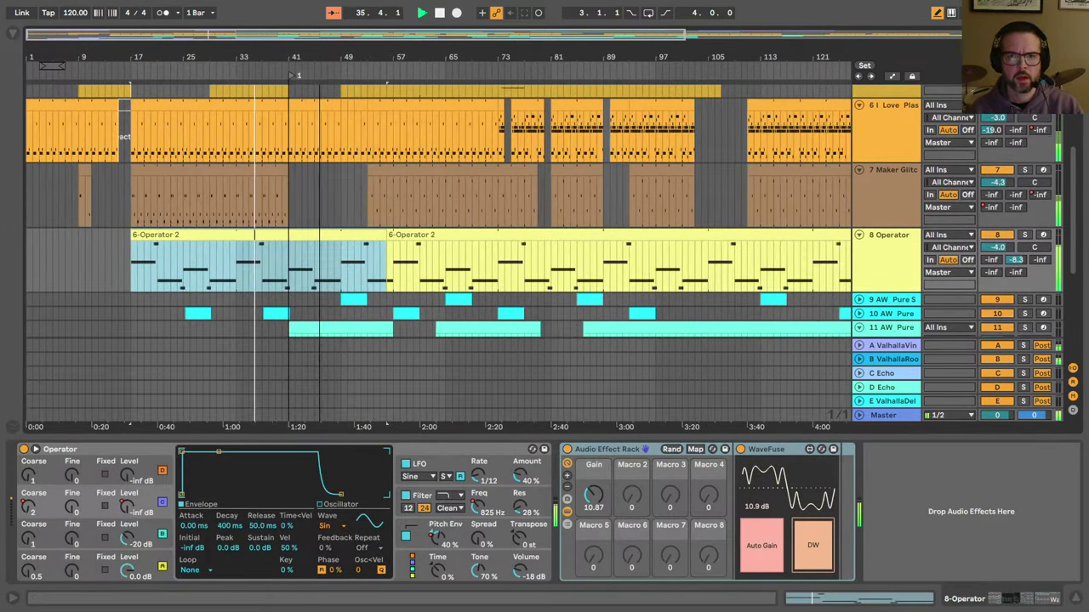
{"action": "left_click_drag", "start_coordinate": [380, 234], "coordinate": [446, 246]}
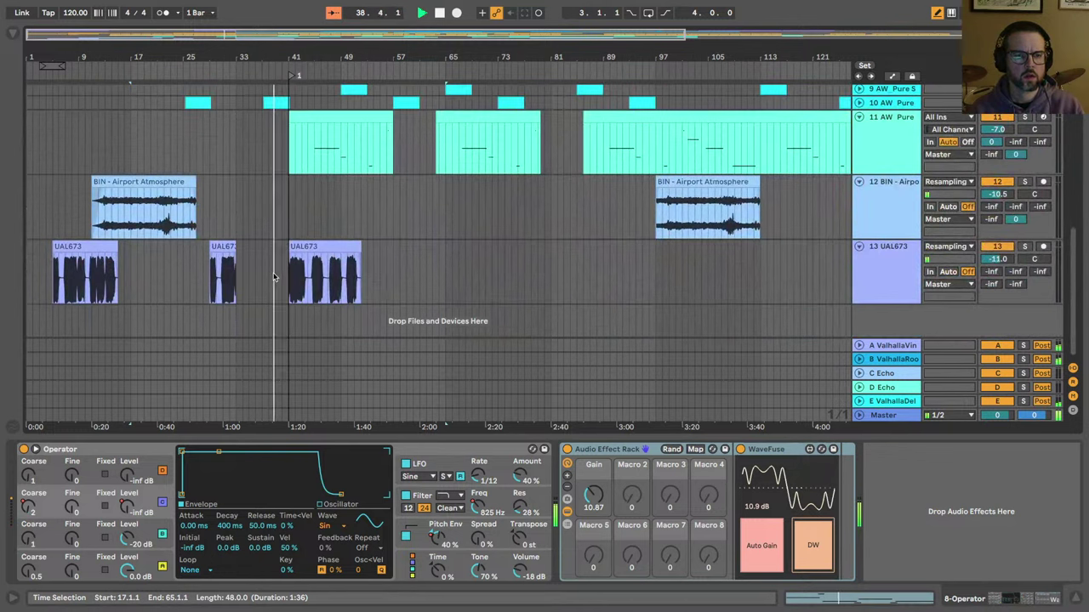
Step: Resize the last UAL673 clip to span bars 40 to 44, and set its track's ValhallaVintageVerb send to -12.0 dB
{"action": "left_click_drag", "start_coordinate": [289, 247], "coordinate": [281, 246]}
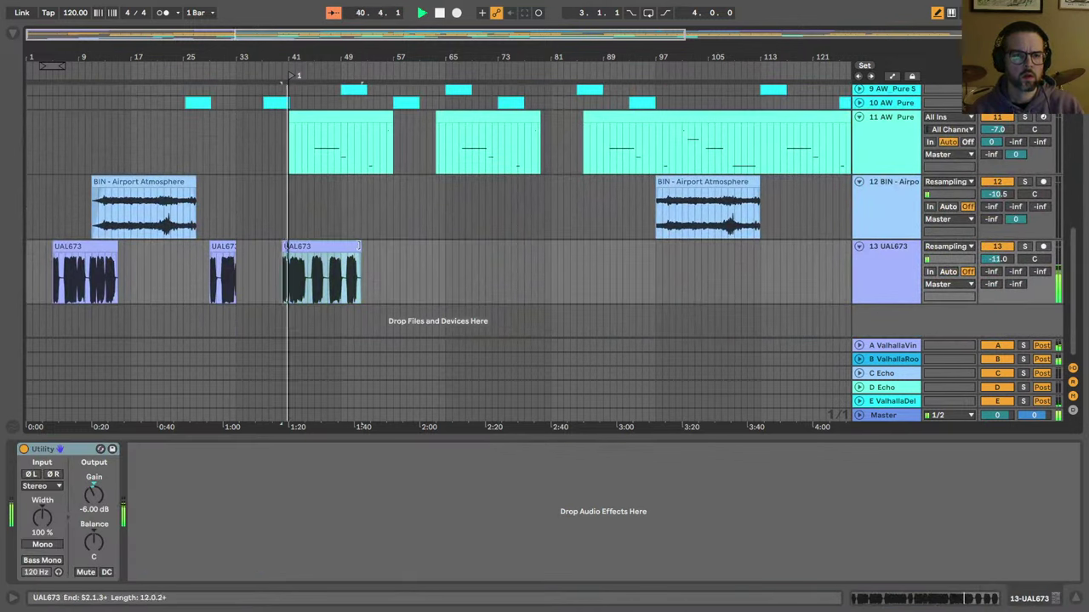
{"action": "left_click_drag", "start_coordinate": [359, 247], "coordinate": [312, 247]}
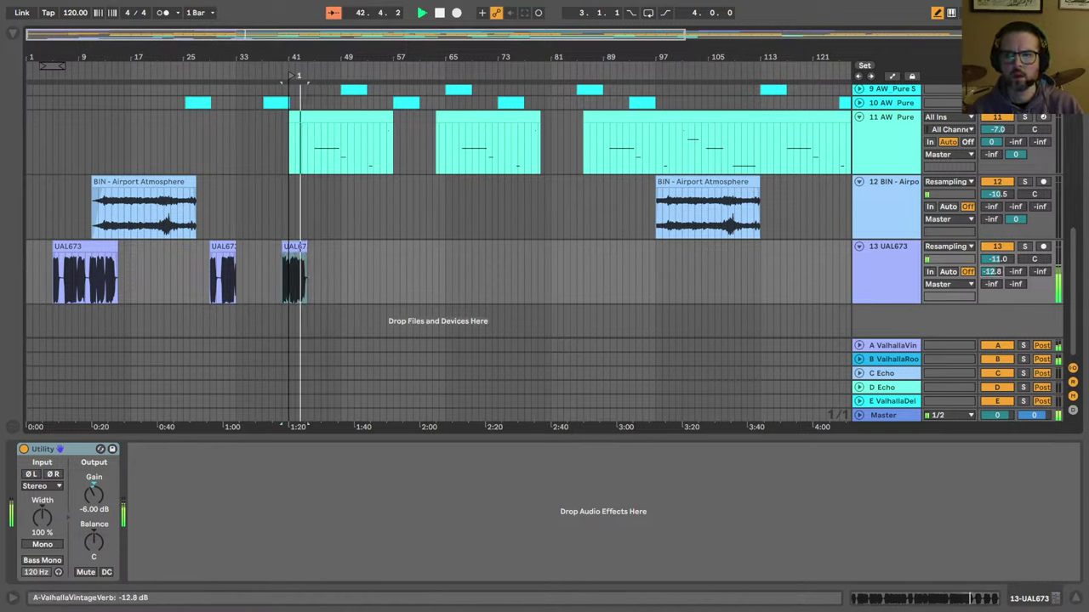
{"action": "left_click_drag", "start_coordinate": [992, 272], "coordinate": [992, 269]}
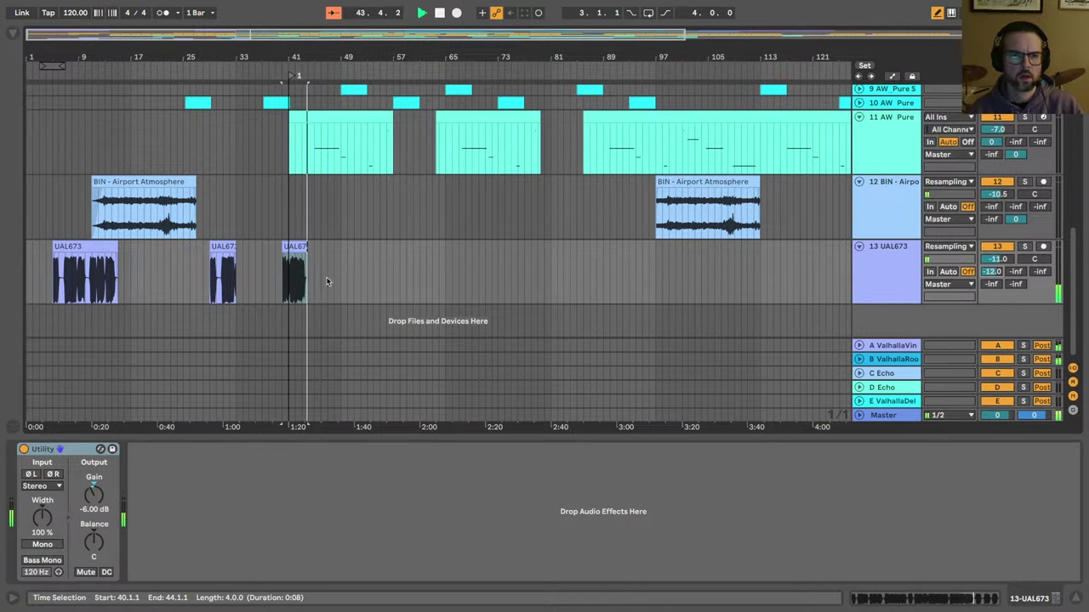
Step: Extend the start of the bar 53 Maker Glitch Kit clip back to bar 49 and set the track volume to -2.1 dB
{"action": "left_click_drag", "start_coordinate": [254, 55], "coordinate": [192, 56]}
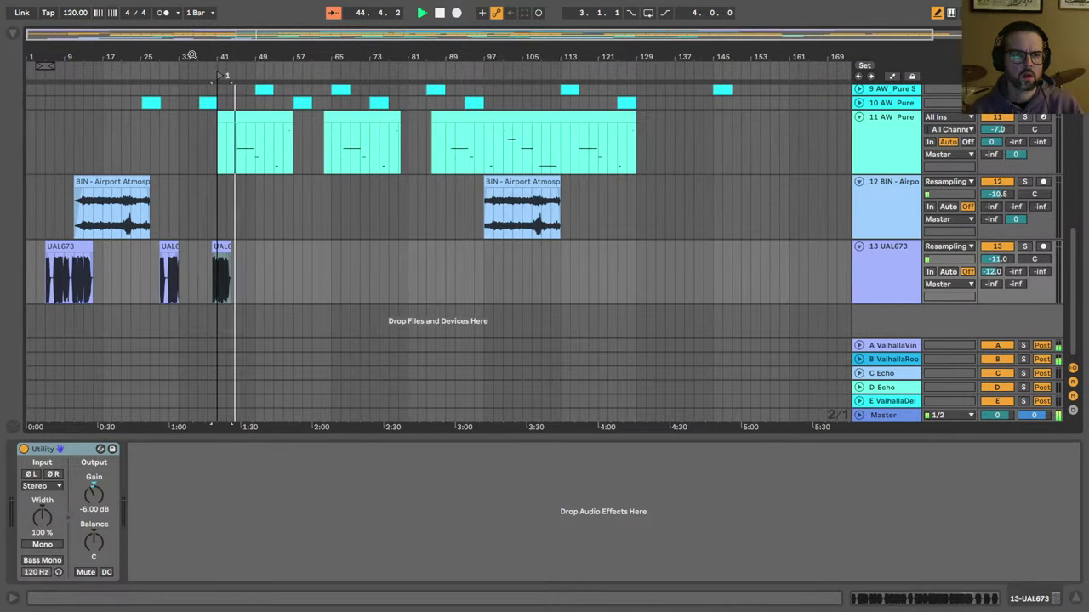
{"action": "scroll", "coordinate": [217, 252], "scroll_direction": "up", "scroll_amount": 8}
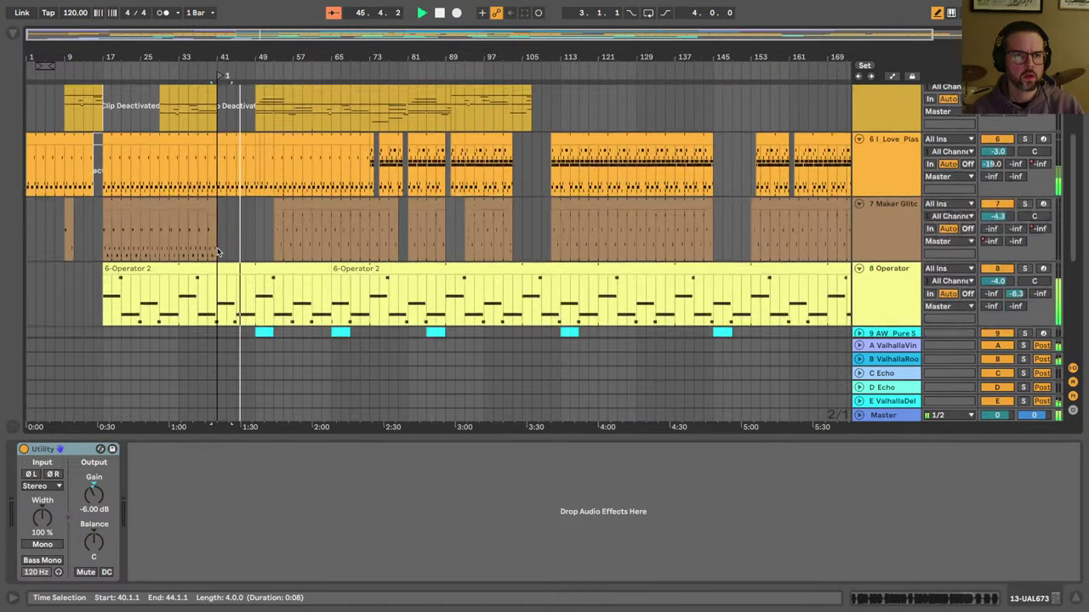
{"action": "scroll", "coordinate": [216, 252], "scroll_direction": "up", "scroll_amount": 5}
{"action": "scroll", "coordinate": [221, 180], "scroll_direction": "down", "scroll_amount": 7}
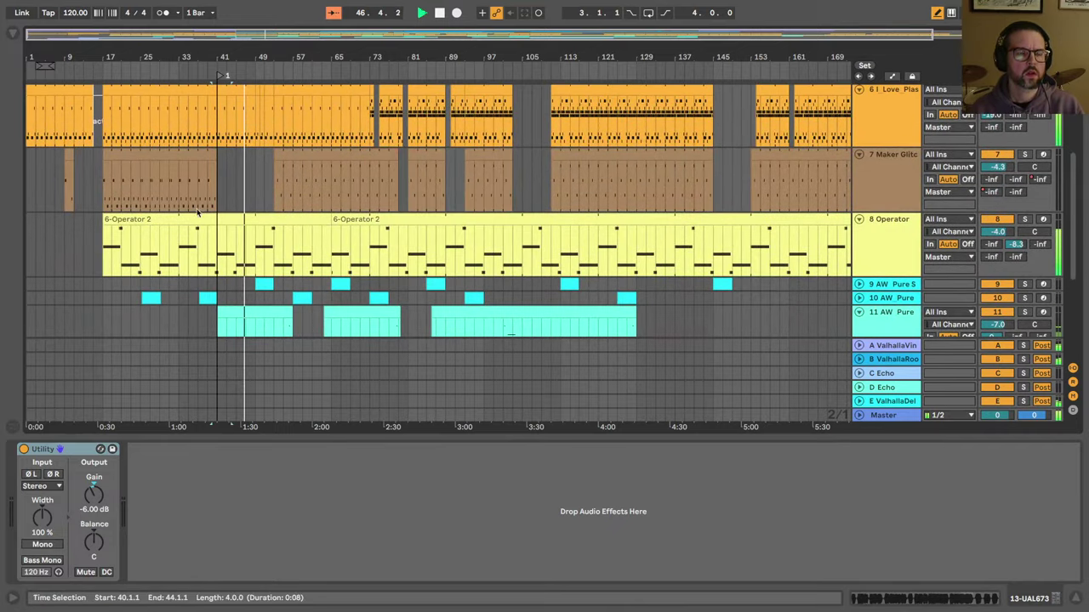
{"action": "left_click", "coordinate": [276, 155]}
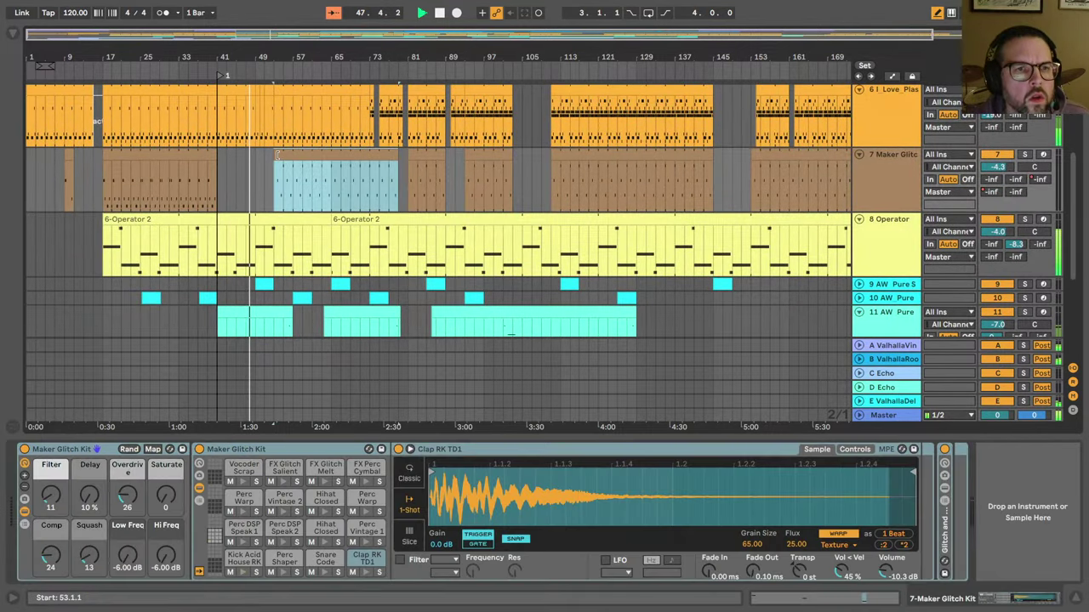
{"action": "left_click_drag", "start_coordinate": [275, 156], "coordinate": [256, 157]}
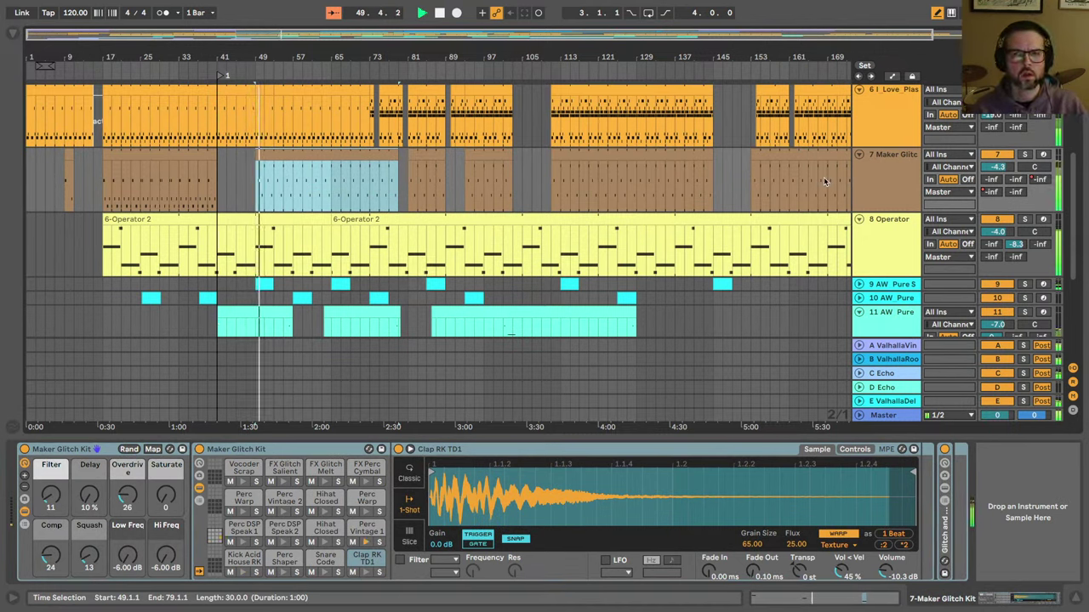
{"action": "left_click_drag", "start_coordinate": [996, 167], "coordinate": [997, 155]}
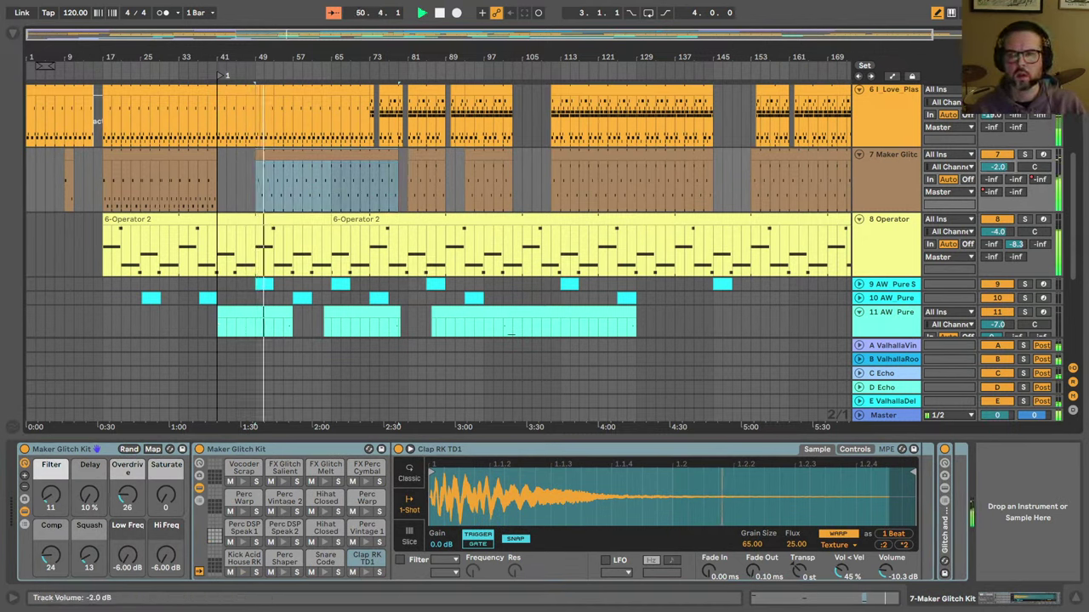
Step: Copy the 24-bar Maker Glitch Kit clip from bar 17 to bar 49 and play it from there
{"action": "key", "text": "space"}
{"action": "left_click", "coordinate": [172, 155]}
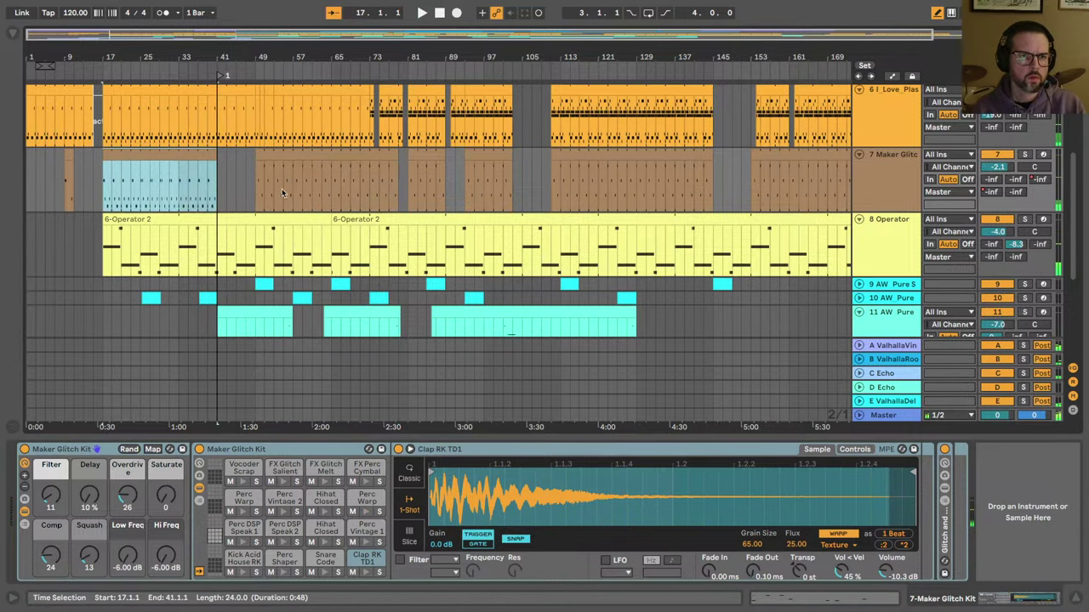
{"action": "left_click", "coordinate": [256, 185]}
{"action": "key", "text": "space"}
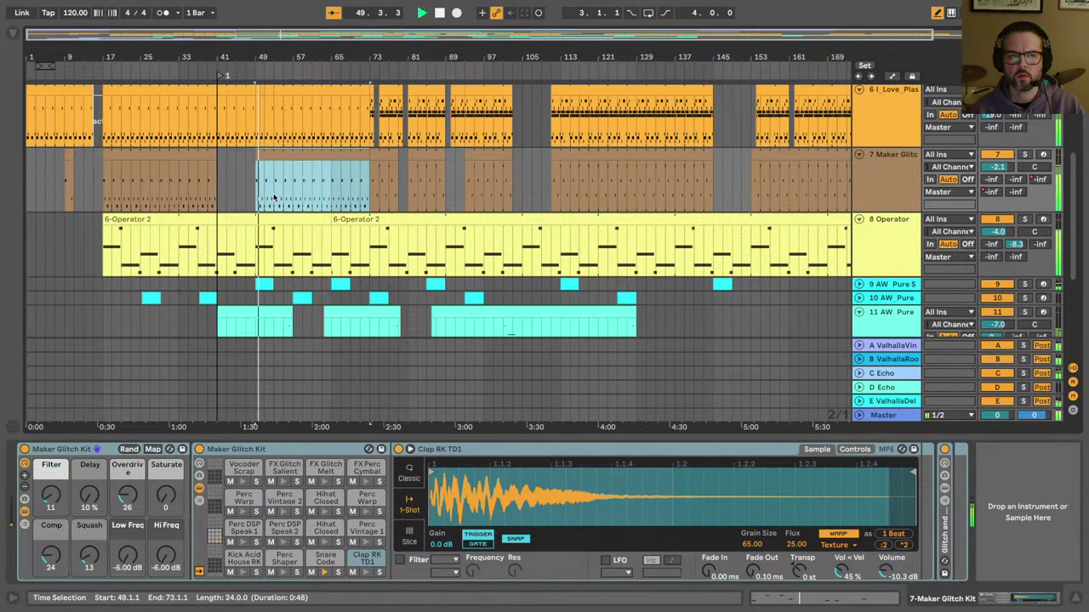
Step: Open the glitch clip at bar 49 and add Kick Acid House notes at 1.1.4 and 1.2.3
{"action": "double_click", "coordinate": [274, 198]}
{"action": "key", "text": "space"}
{"action": "left_click", "coordinate": [358, 441]}
{"action": "double_click", "coordinate": [335, 541]}
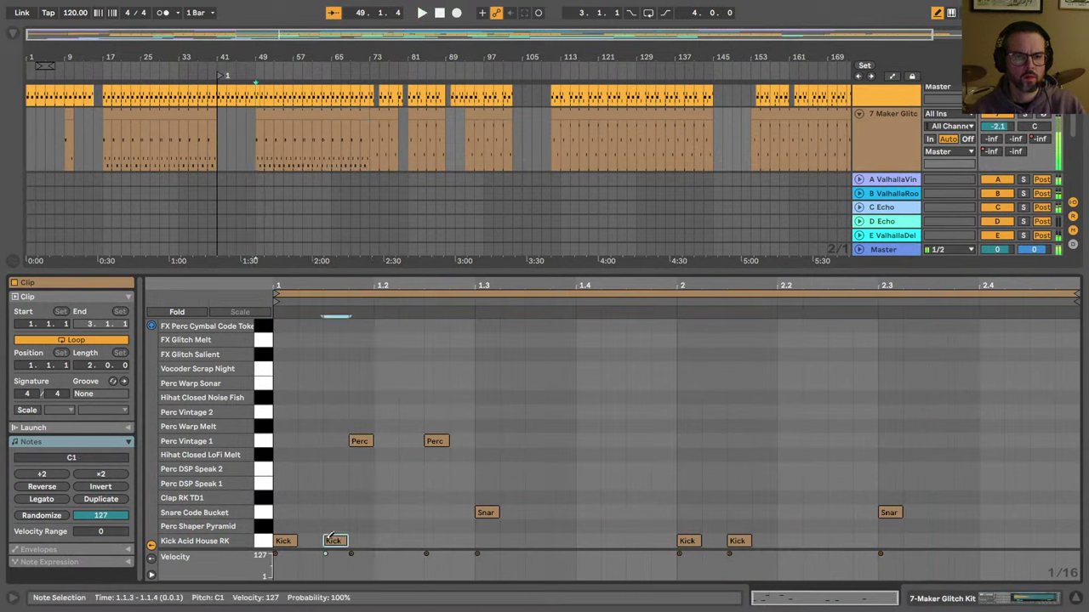
{"action": "key", "text": "space"}
{"action": "key", "text": "Right"}
{"action": "key", "text": "space"}
{"action": "key", "text": "space"}
{"action": "left_click", "coordinate": [436, 540]}
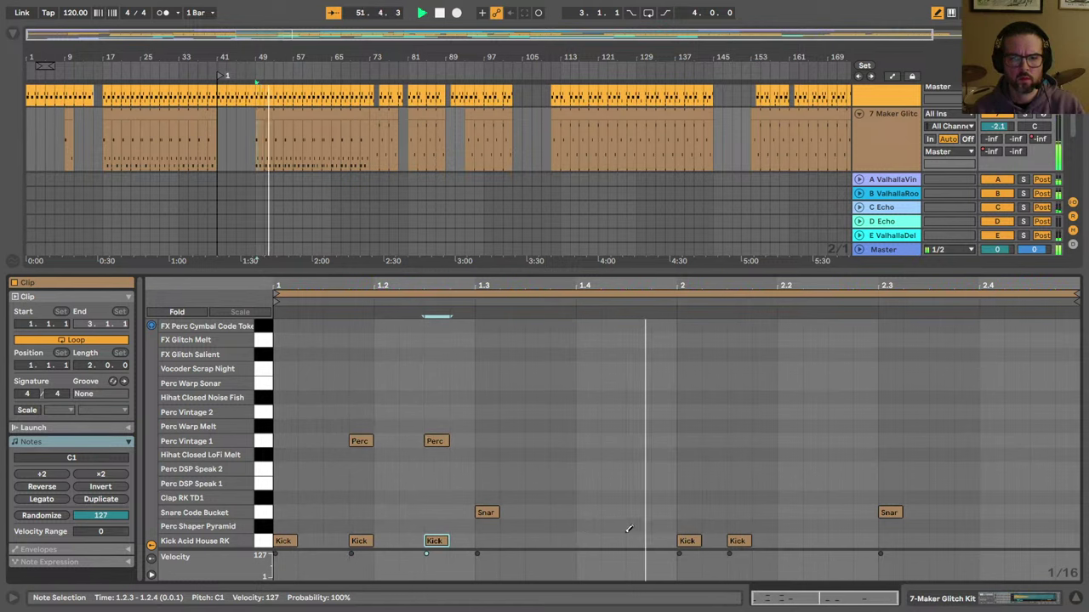
Step: Remove the kick at 2.1.1 and move the 2.1.3 kick to 2.1.2 in the glitch clip
{"action": "left_click_drag", "start_coordinate": [685, 541], "coordinate": [661, 541]}
{"action": "left_click", "coordinate": [683, 539]}
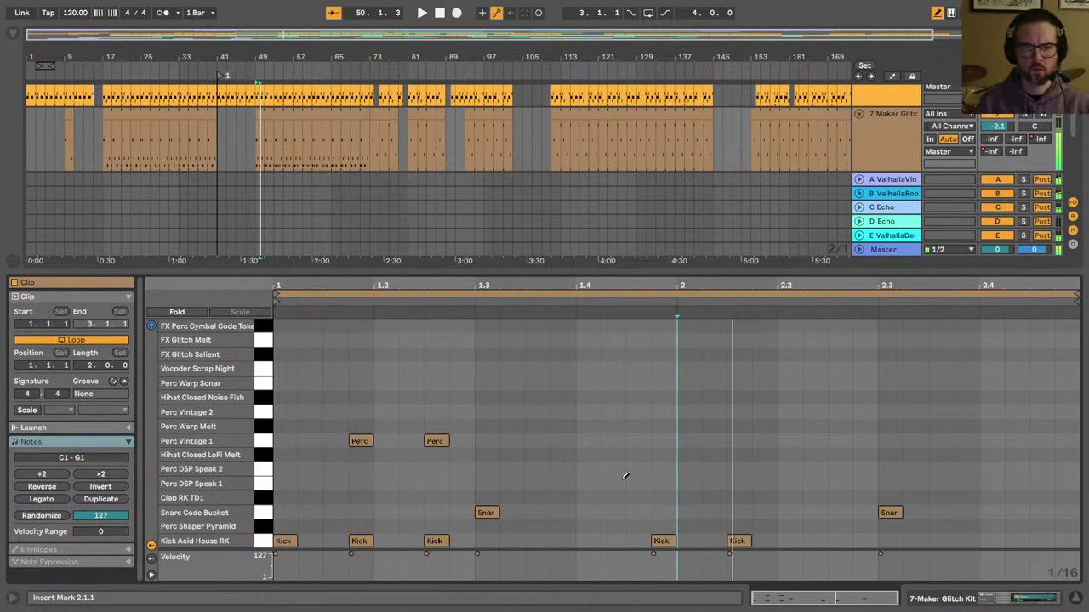
{"action": "double_click", "coordinate": [652, 539]}
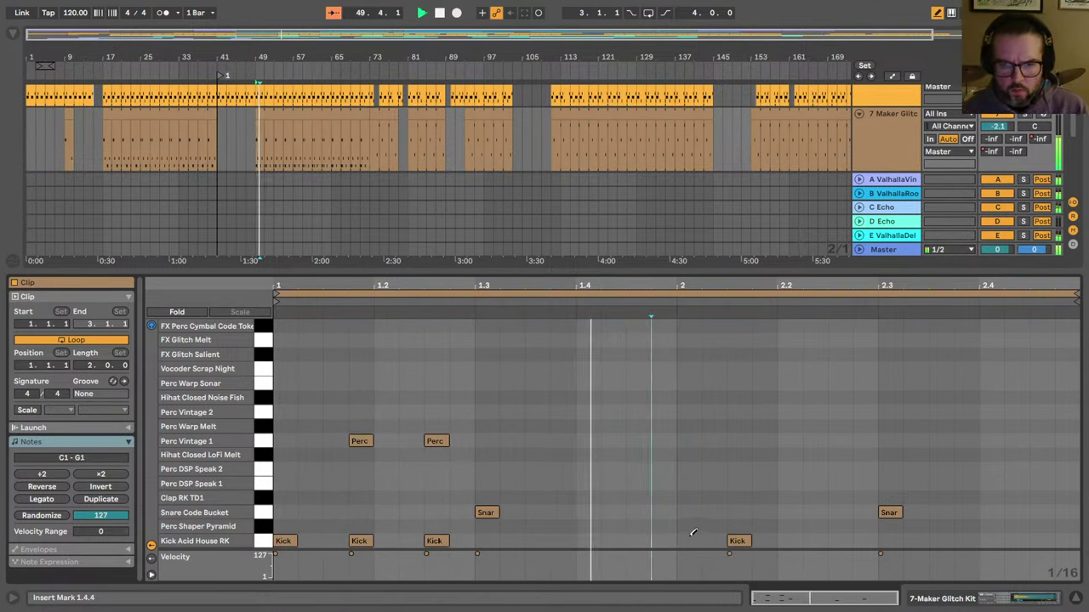
{"action": "left_click_drag", "start_coordinate": [735, 541], "coordinate": [710, 541]}
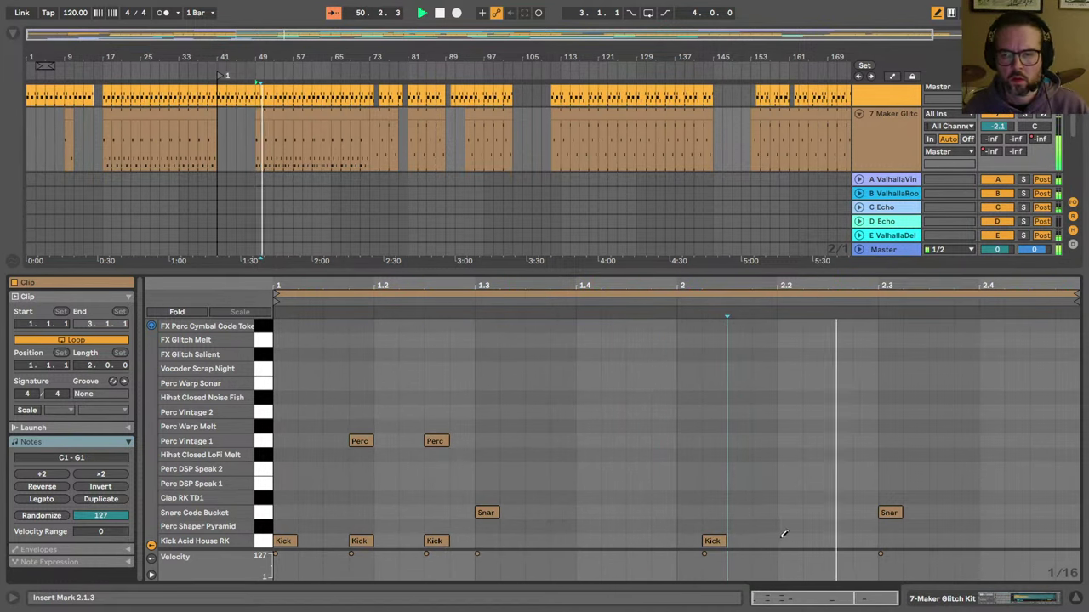
Step: Add kicks at 2.1.3, 2.1.4, 2.2.1 and 2.2.3 in the glitch clip
{"action": "double_click", "coordinate": [768, 539]}
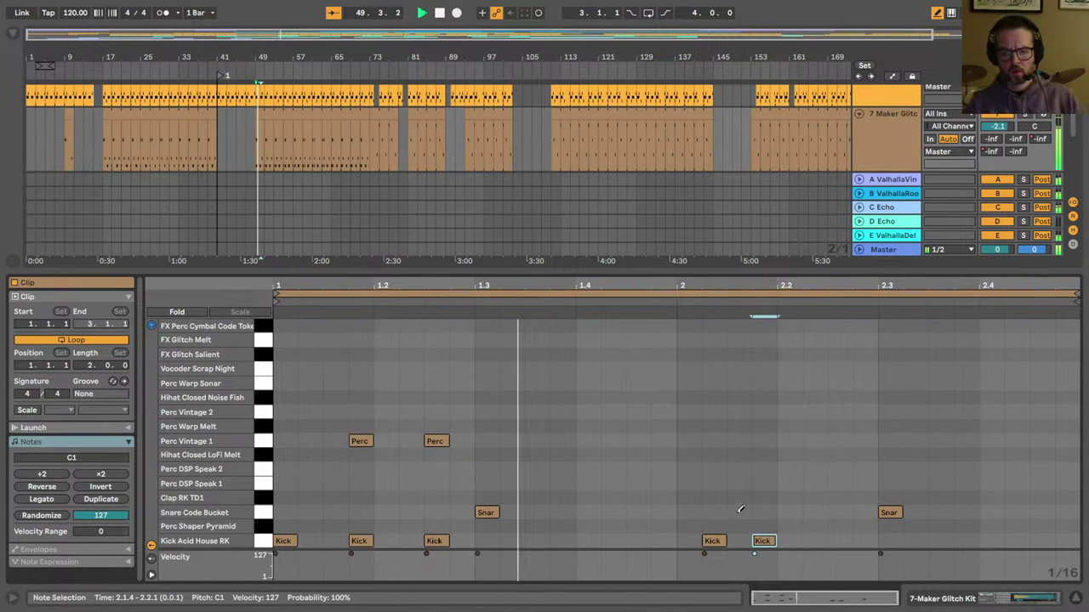
{"action": "key", "text": "Delete"}
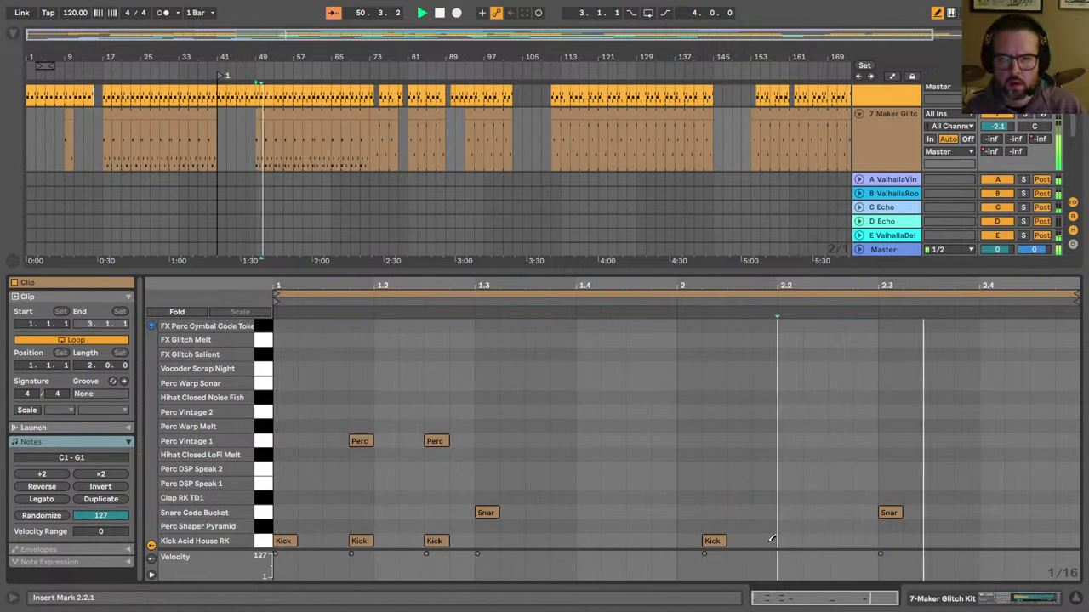
{"action": "double_click", "coordinate": [739, 533]}
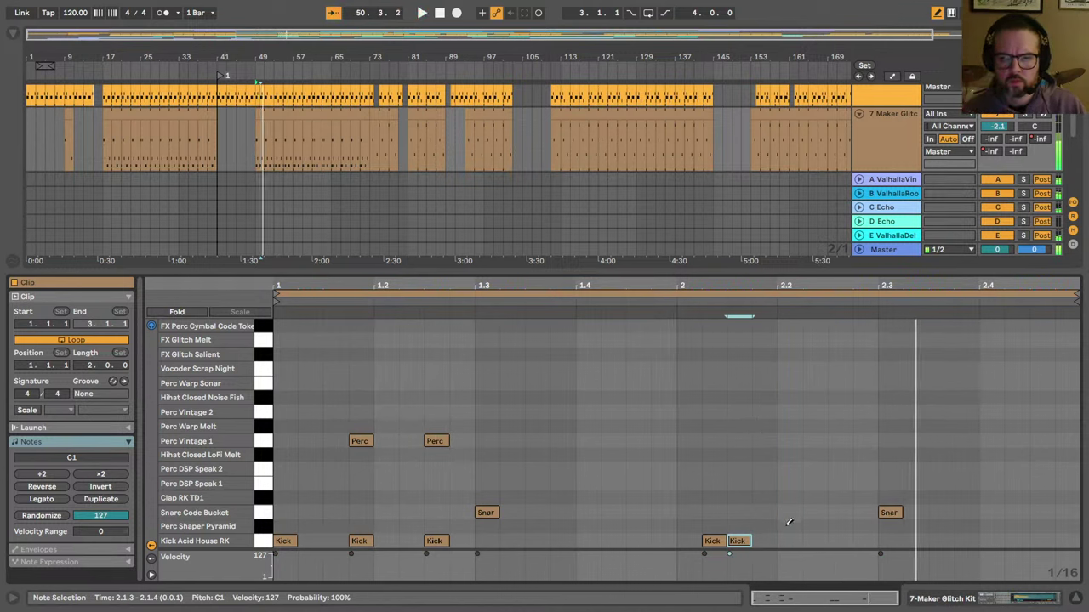
{"action": "double_click", "coordinate": [763, 541]}
{"action": "double_click", "coordinate": [787, 541]}
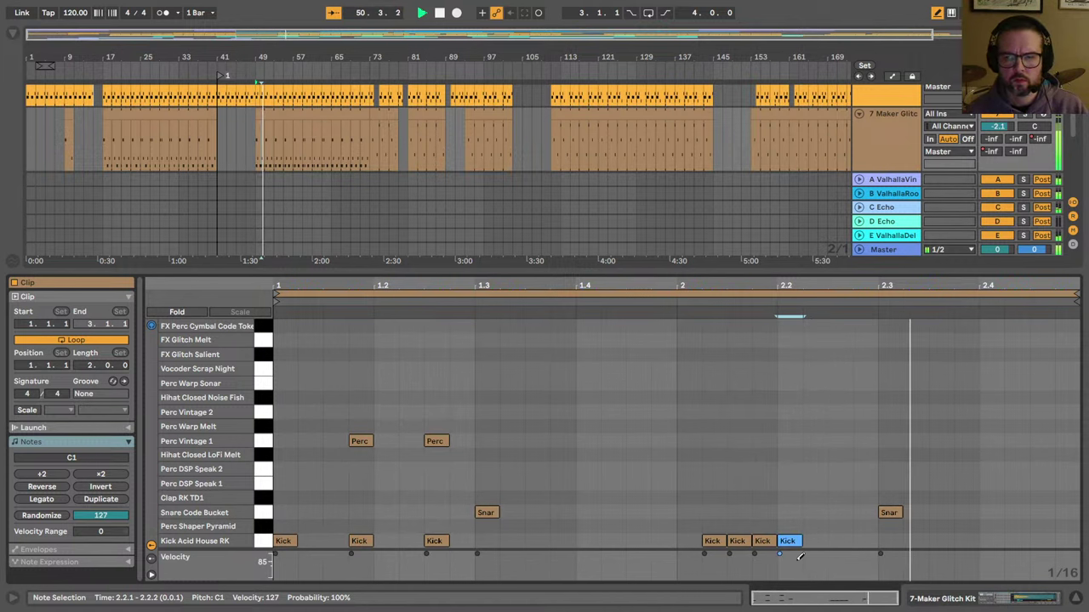
{"action": "double_click", "coordinate": [838, 541]}
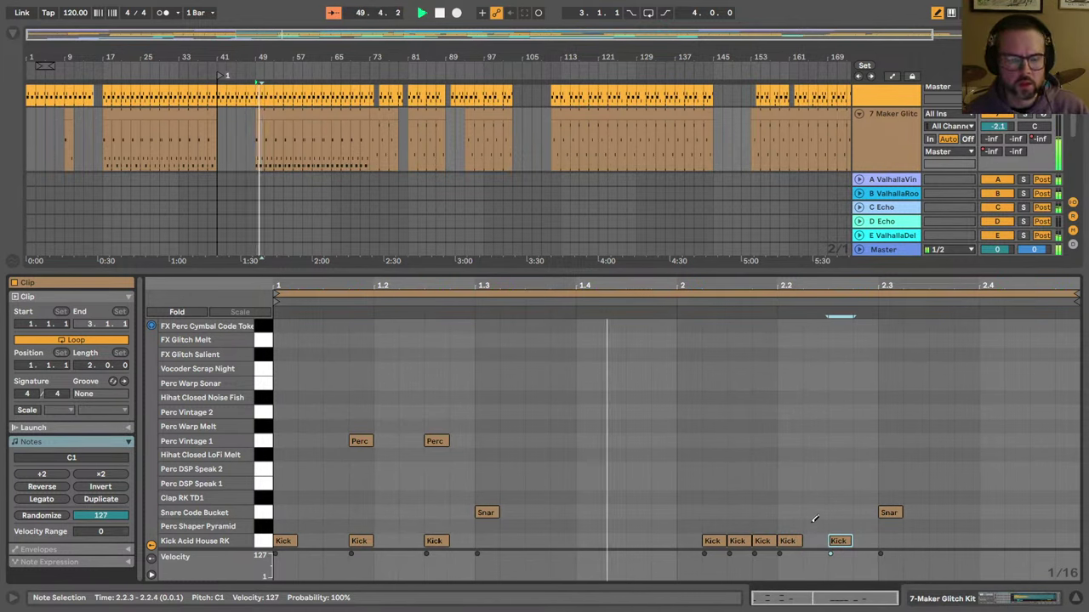
Step: Add a kick at 2.3.3 and four sixteenth Perc Shaper Pyramid notes across beat 2.4 of the glitch clip
{"action": "left_click", "coordinate": [941, 540]}
{"action": "left_click_drag", "start_coordinate": [986, 539], "coordinate": [1070, 537]}
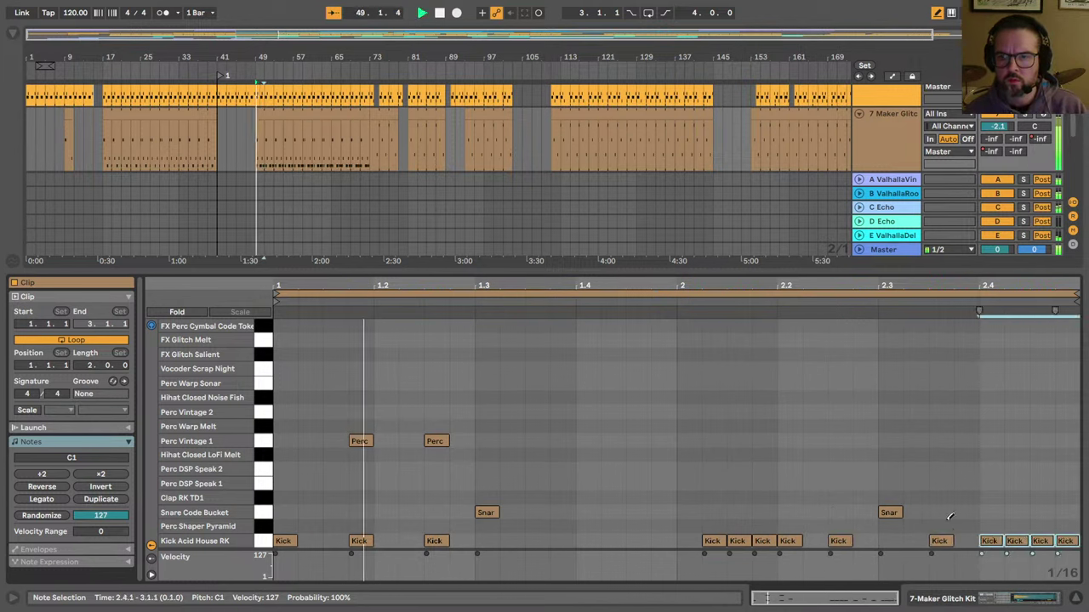
{"action": "key", "text": "Up"}
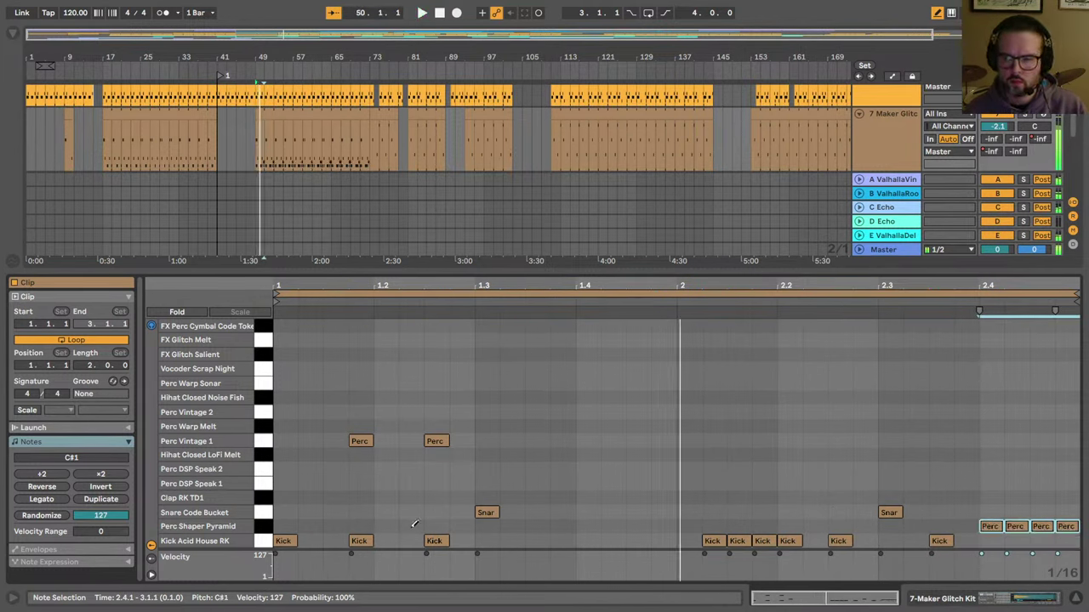
{"action": "key", "text": "Up"}
{"action": "key", "text": "Down"}
Step: Play back the edited glitch pattern from bar 49 and look over the surrounding arrangement tracks
{"action": "key", "text": "space"}
{"action": "key", "text": "shift+Tab"}
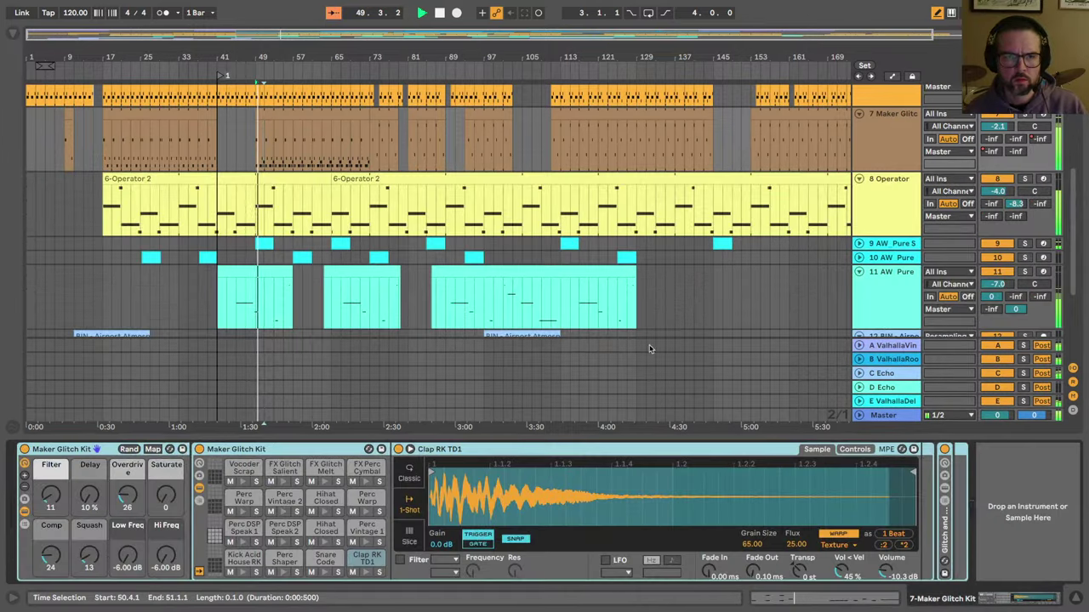
{"action": "scroll", "coordinate": [211, 229], "scroll_direction": "up", "scroll_amount": 5}
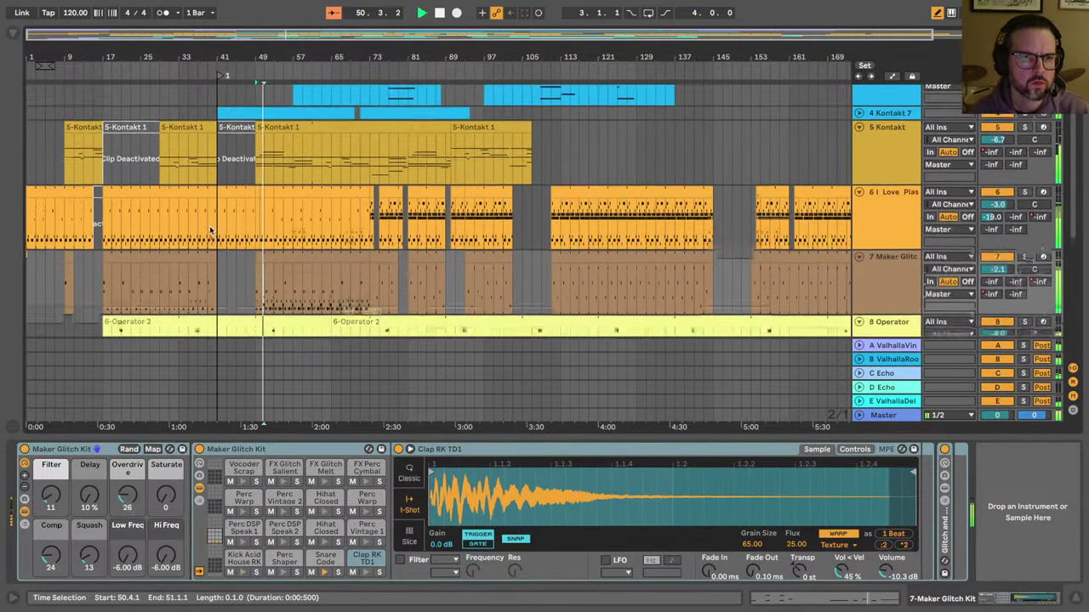
{"action": "scroll", "coordinate": [211, 230], "scroll_direction": "down", "scroll_amount": 3}
{"action": "left_click_drag", "start_coordinate": [138, 56], "coordinate": [138, 83]}
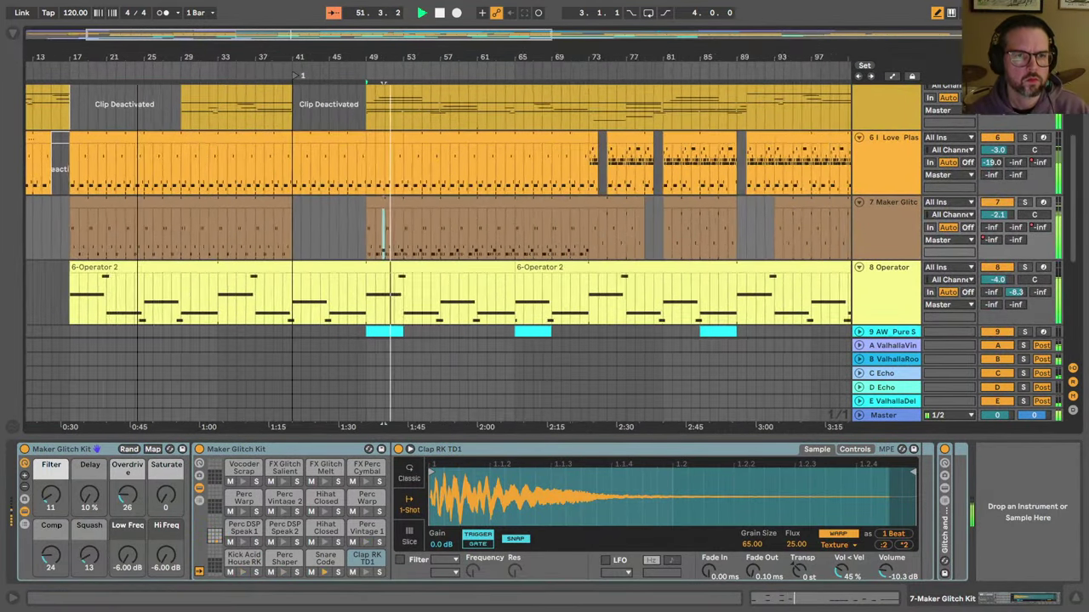
Step: Extend the Maker Glitch clip that starts at bar 57 so it ends at bar 65
{"action": "scroll", "coordinate": [408, 212], "scroll_direction": "up", "scroll_amount": 3}
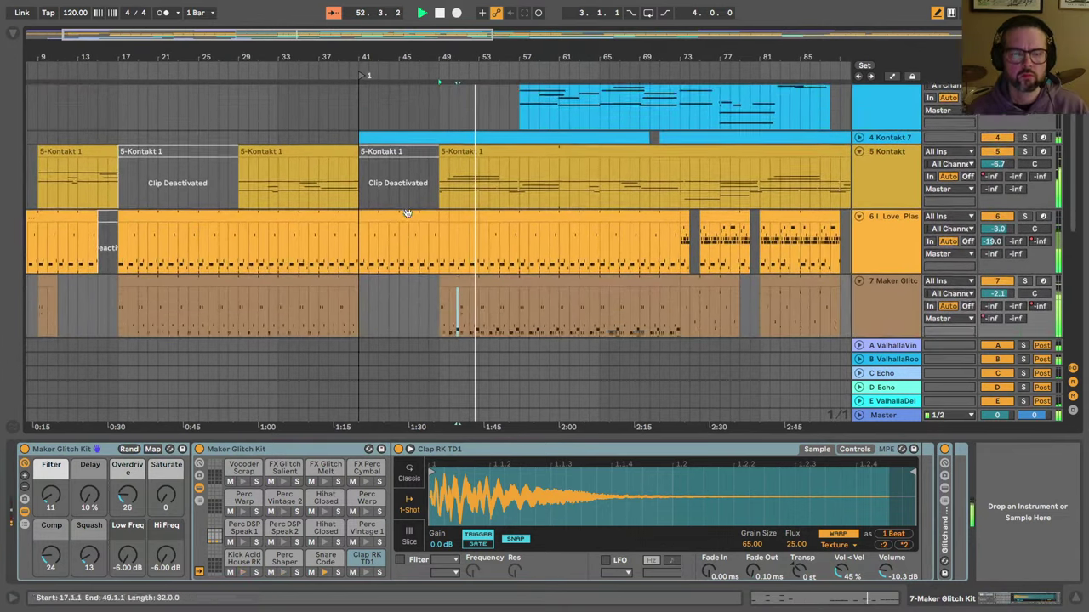
{"action": "scroll", "coordinate": [408, 212], "scroll_direction": "down", "scroll_amount": 2}
{"action": "scroll", "coordinate": [407, 212], "scroll_direction": "up", "scroll_amount": 3}
{"action": "scroll", "coordinate": [408, 212], "scroll_direction": "down", "scroll_amount": 5}
{"action": "scroll", "coordinate": [452, 215], "scroll_direction": "up", "scroll_amount": 1}
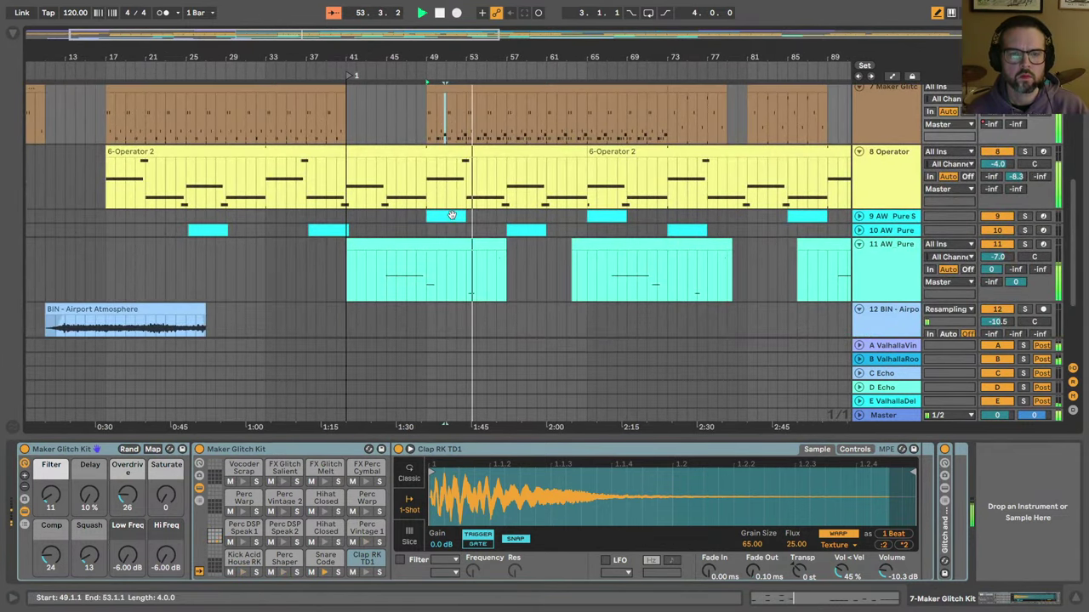
{"action": "scroll", "coordinate": [437, 244], "scroll_direction": "up", "scroll_amount": 4}
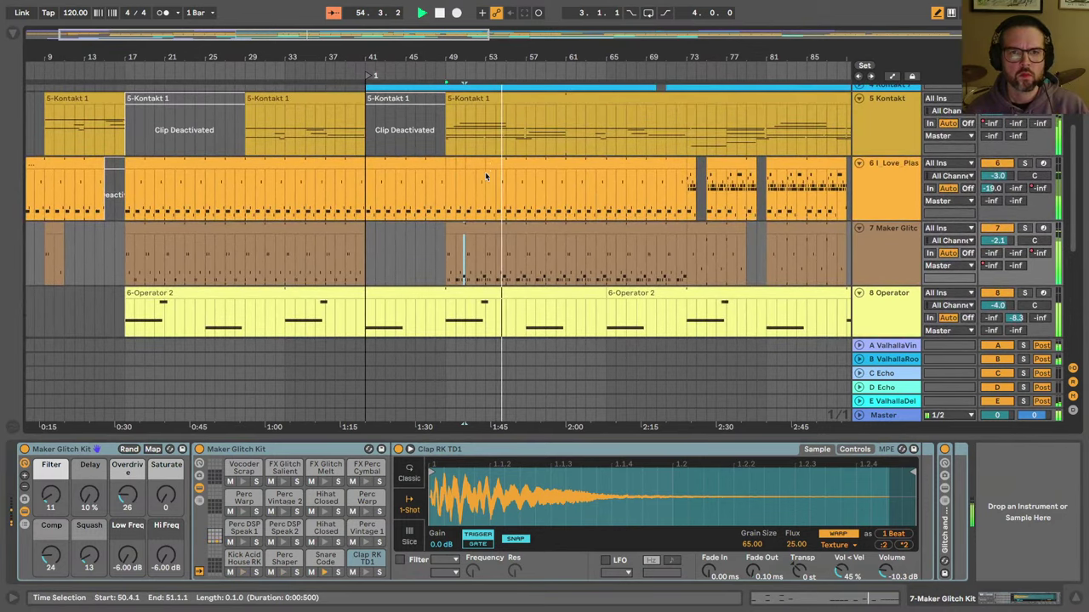
{"action": "left_click", "coordinate": [338, 255]}
{"action": "left_click", "coordinate": [531, 252]}
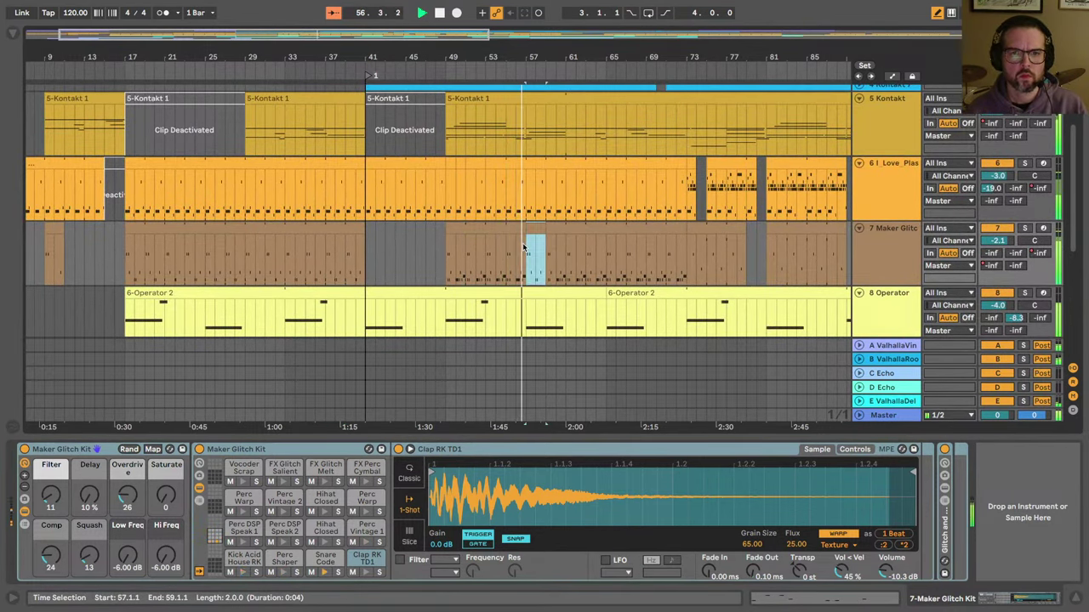
{"action": "left_click_drag", "start_coordinate": [540, 257], "coordinate": [605, 228]}
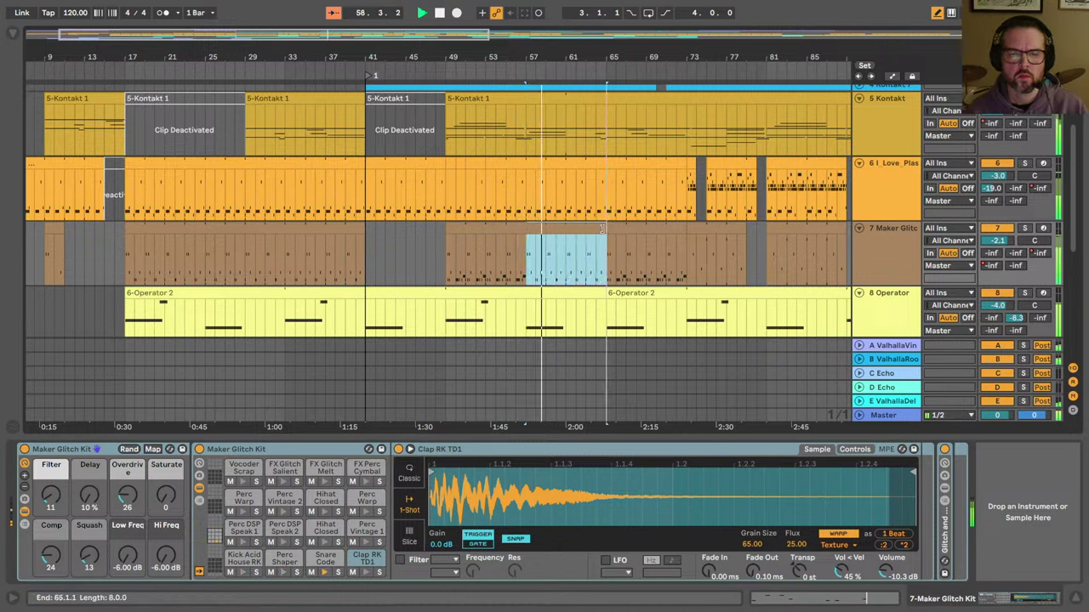
Step: Clear the I Love Plastic drum part from bar 61 to bar 65, keeping the Maker Glitch part there
{"action": "left_click_drag", "start_coordinate": [525, 241], "coordinate": [585, 248]}
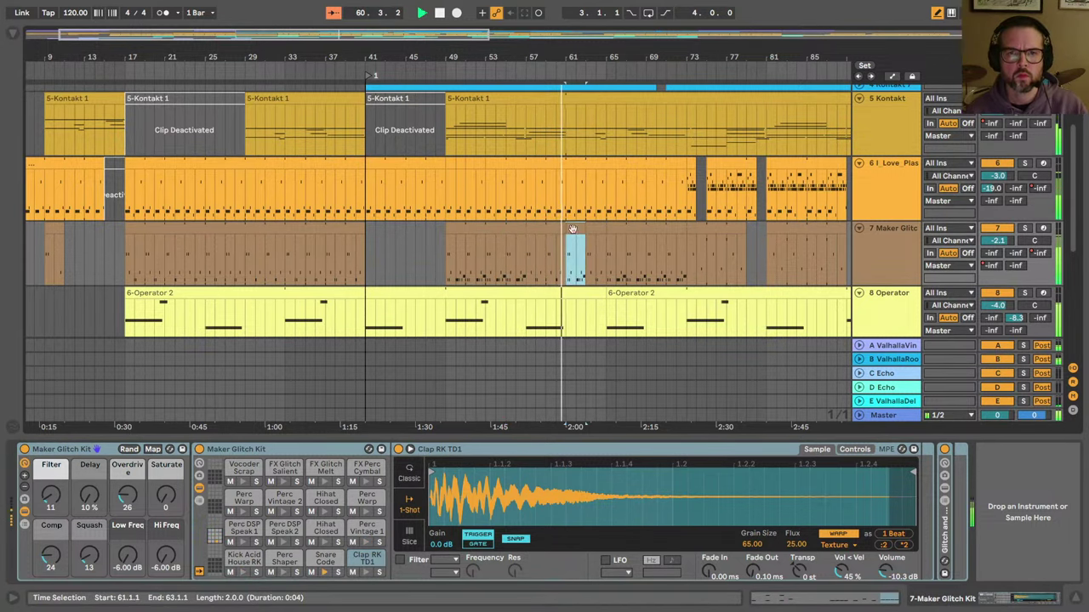
{"action": "left_click_drag", "start_coordinate": [568, 182], "coordinate": [602, 228]}
{"action": "scroll", "coordinate": [596, 256], "scroll_direction": "down", "scroll_amount": 3}
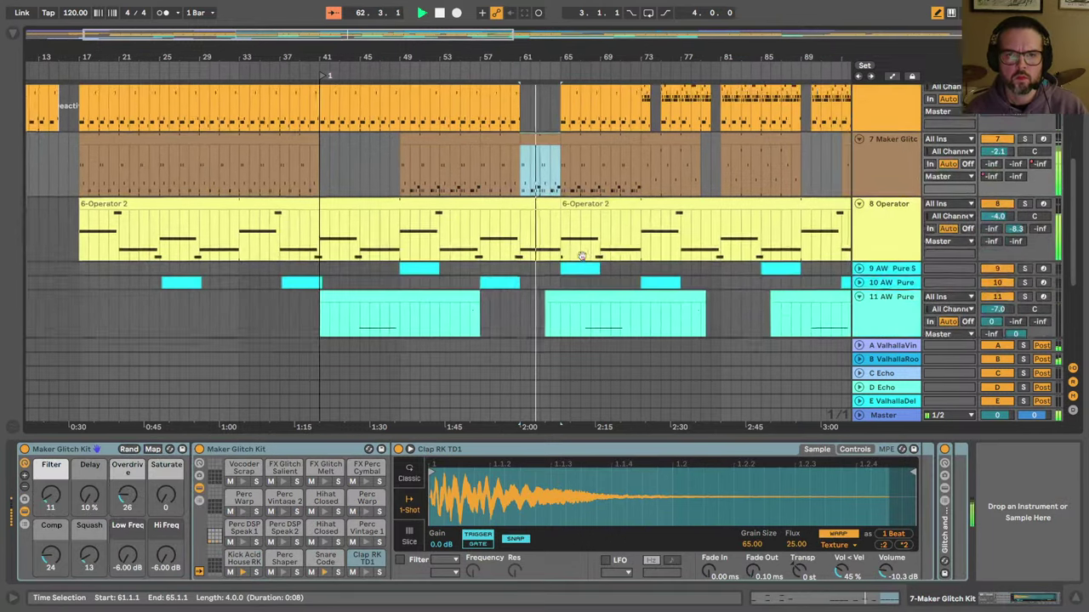
Step: Set the Maker Glitch track volume to -0.5 dB and show the Master track's effects in the session mixer
{"action": "left_click_drag", "start_coordinate": [987, 169], "coordinate": [988, 158]}
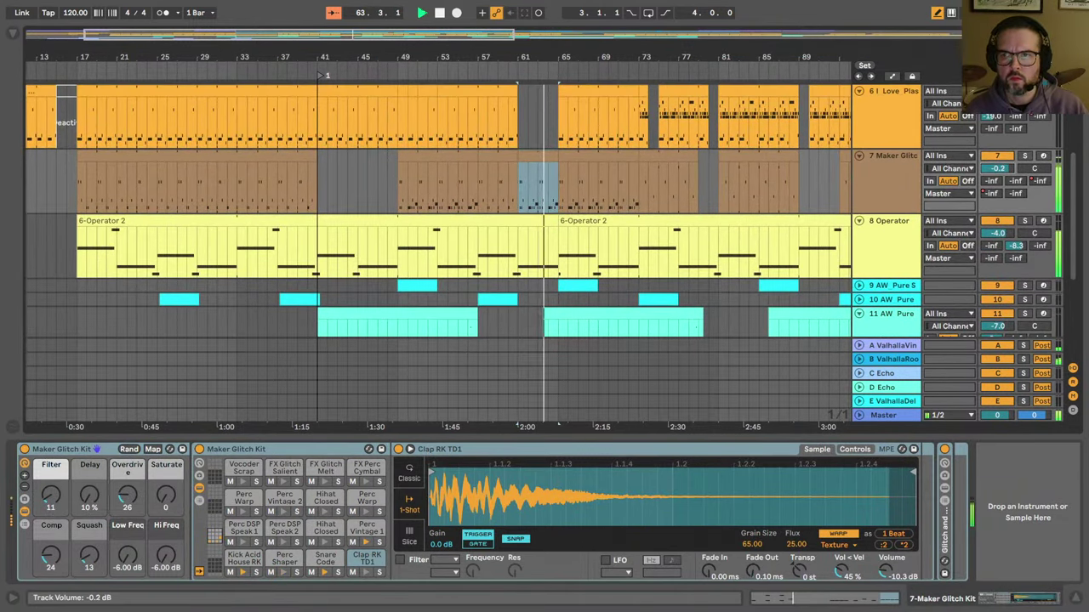
{"action": "key", "text": "Tab"}
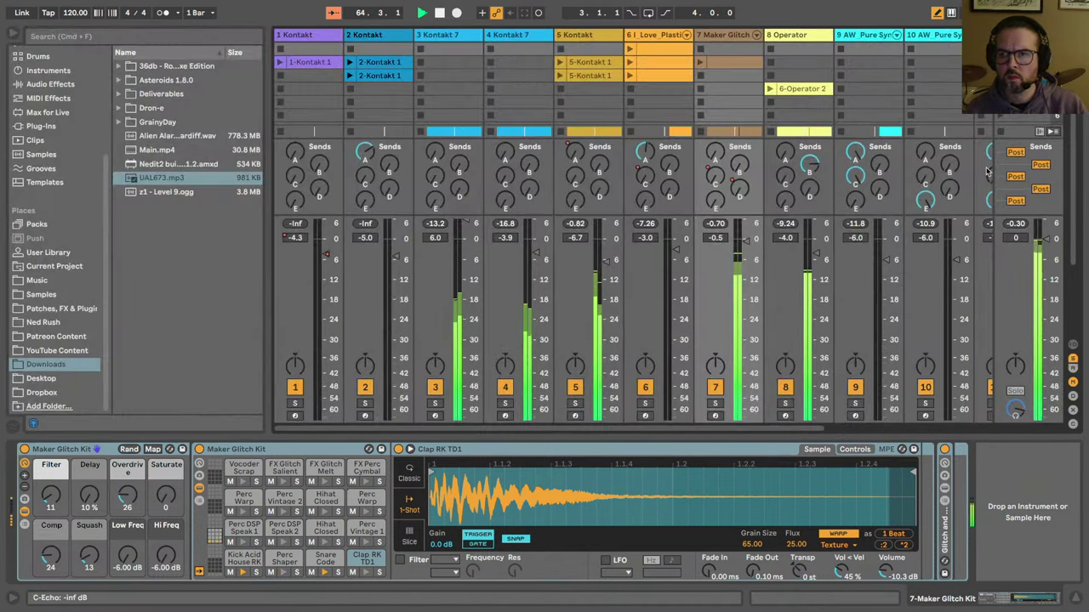
{"action": "left_click", "coordinate": [1021, 298]}
{"action": "key", "text": "space"}
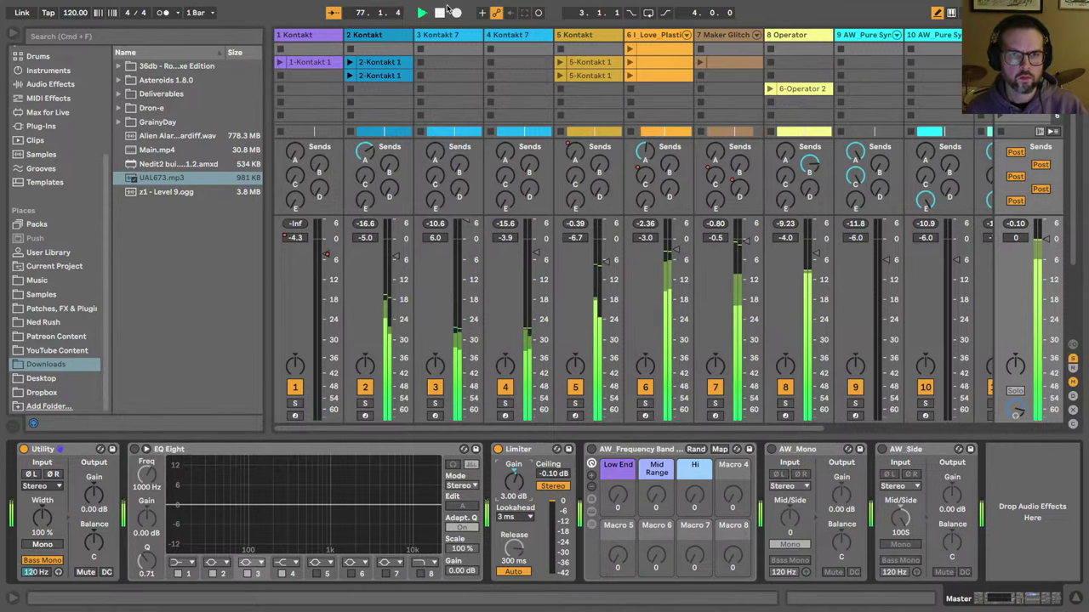
Step: Return to the arrangement, arm track 3 Kontakt 7 for recording and fit the track heights to the window
{"action": "key", "text": "Tab"}
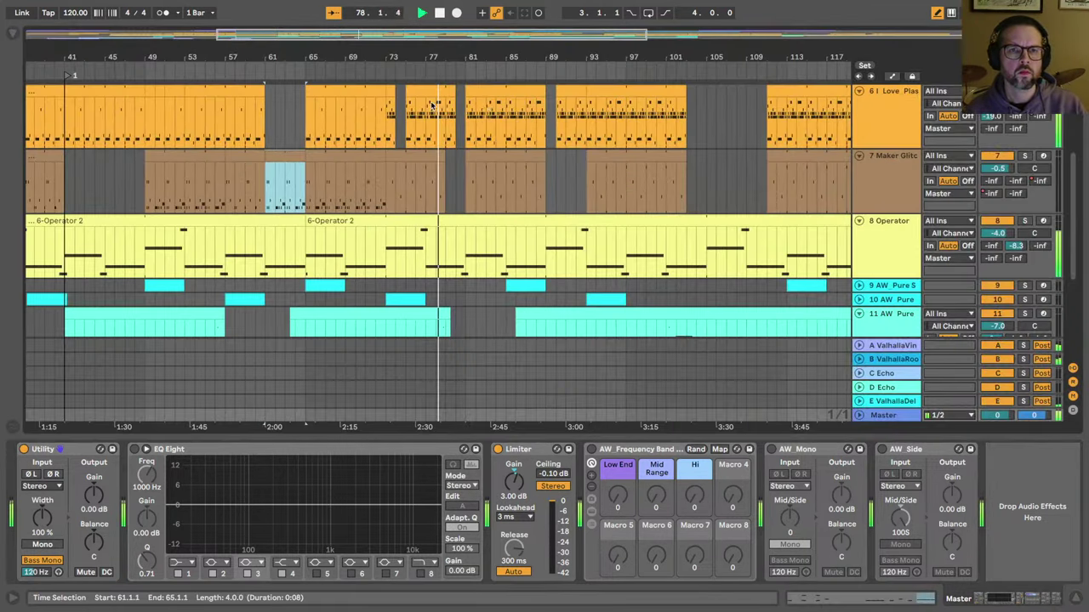
{"action": "scroll", "coordinate": [474, 168], "scroll_direction": "up", "scroll_amount": 5}
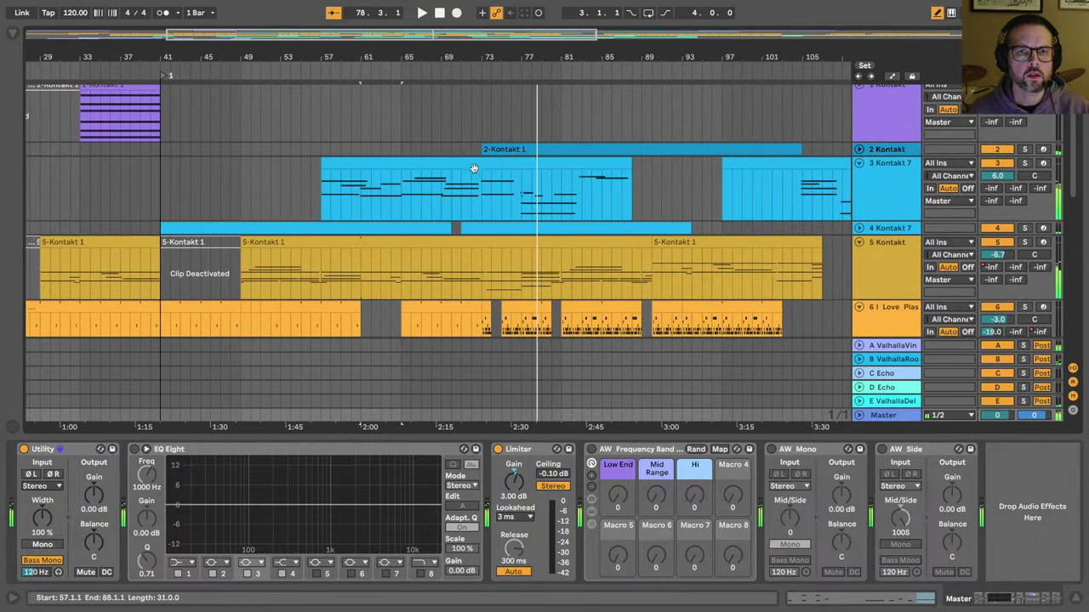
{"action": "left_click_drag", "start_coordinate": [478, 58], "coordinate": [394, 58]}
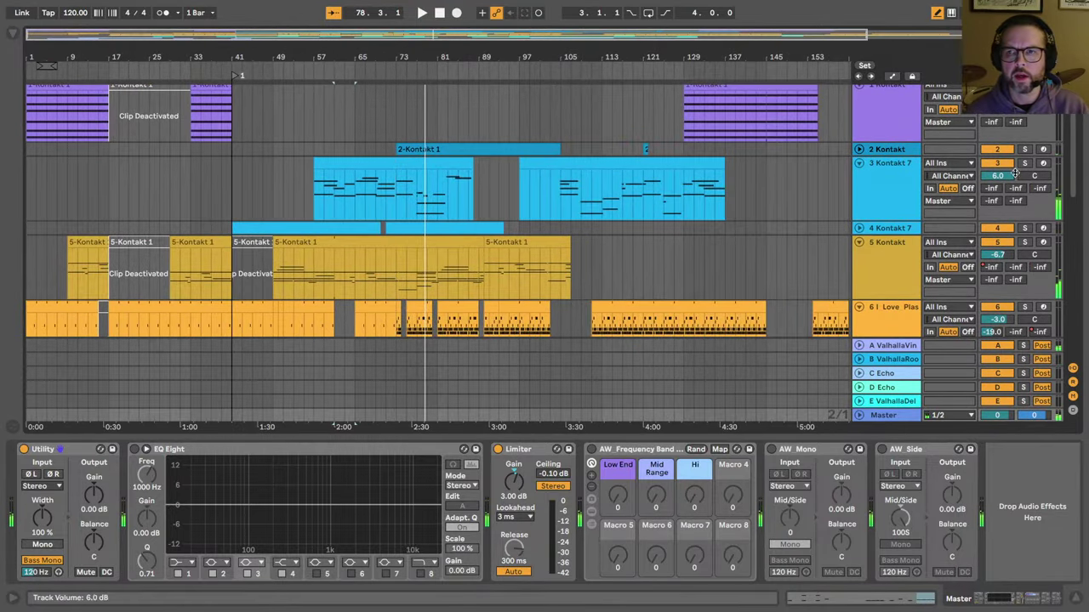
{"action": "left_click", "coordinate": [1044, 164]}
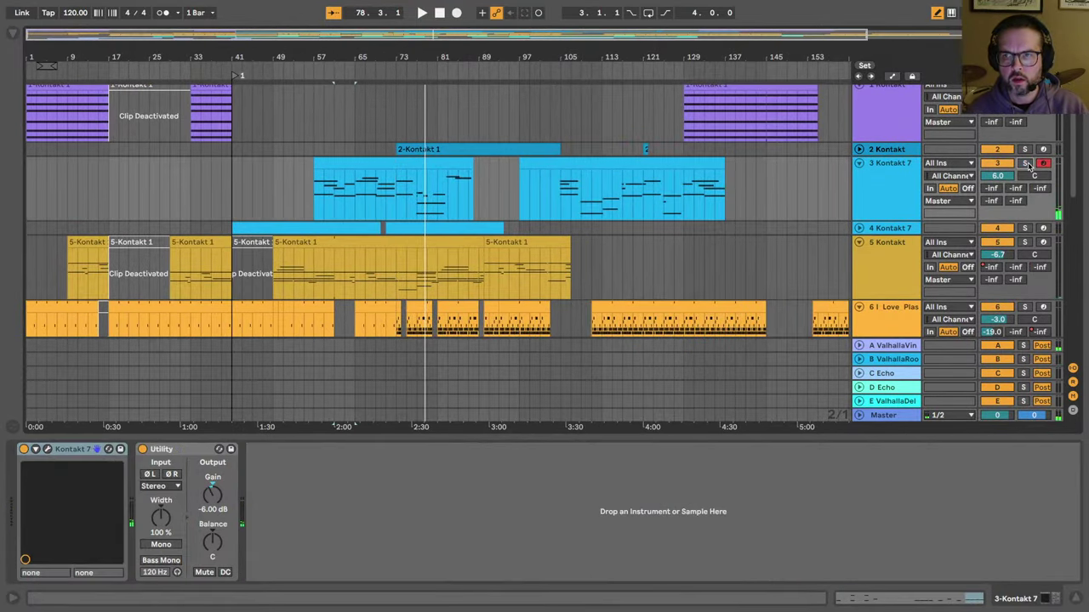
{"action": "key", "text": "h"}
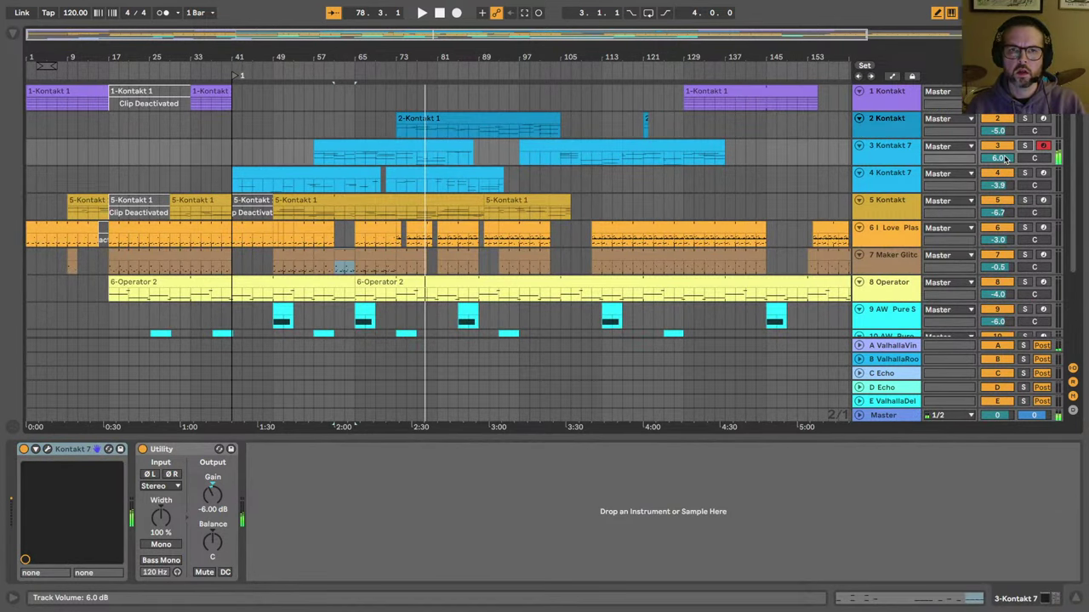
{"action": "left_click", "coordinate": [882, 134]}
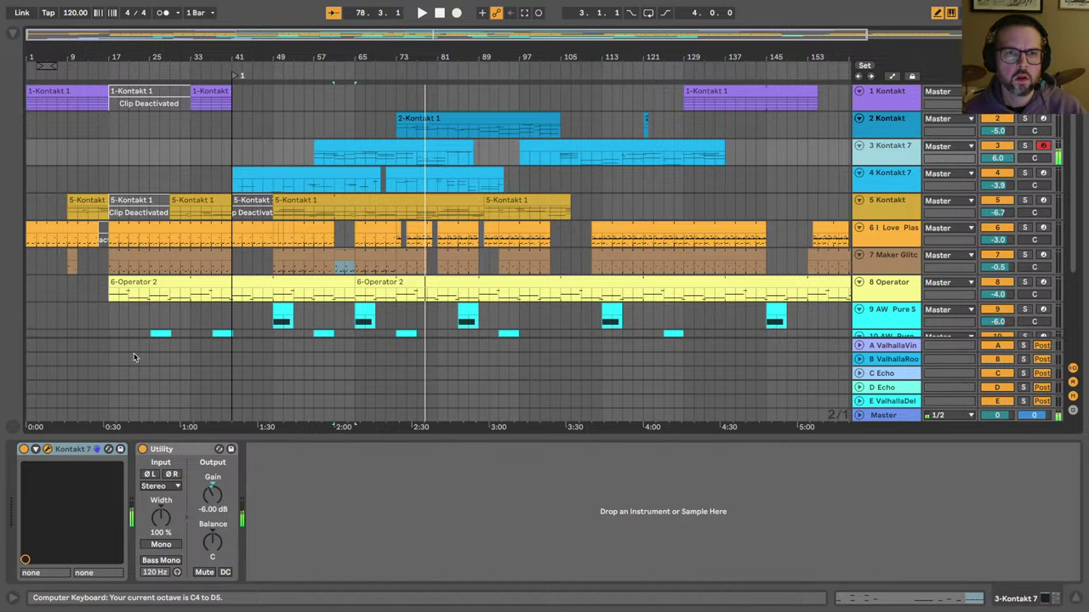
Step: Play the arrangement from the beginning to review the opening section
{"action": "left_click", "coordinate": [319, 162]}
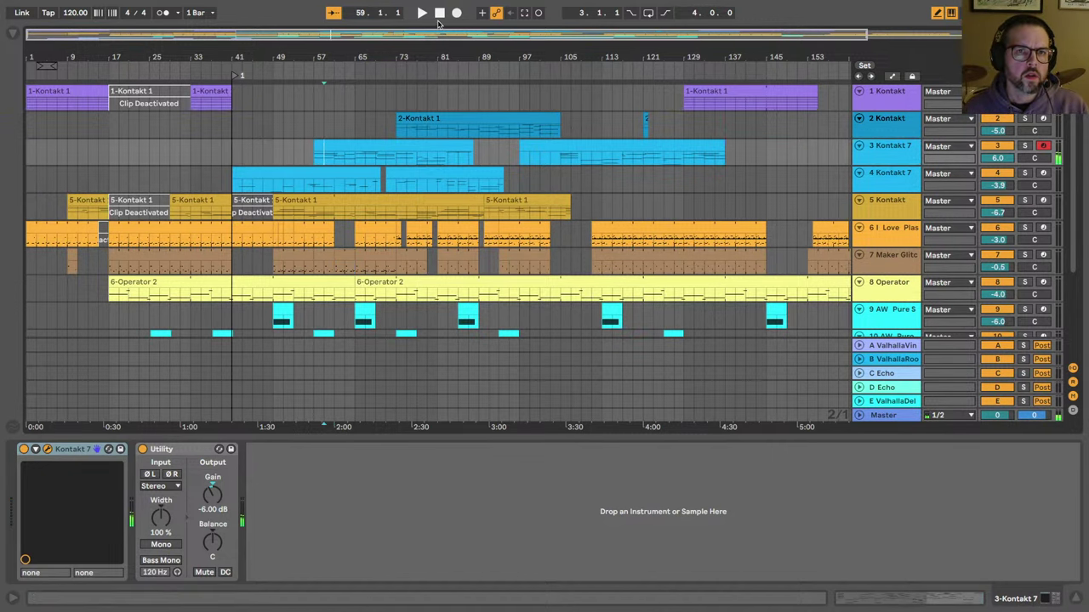
{"action": "left_click", "coordinate": [439, 14]}
{"action": "left_click", "coordinate": [421, 13]}
{"action": "scroll", "coordinate": [124, 102], "scroll_direction": "down", "scroll_amount": 1}
{"action": "left_click_drag", "start_coordinate": [38, 57], "coordinate": [39, 93]}
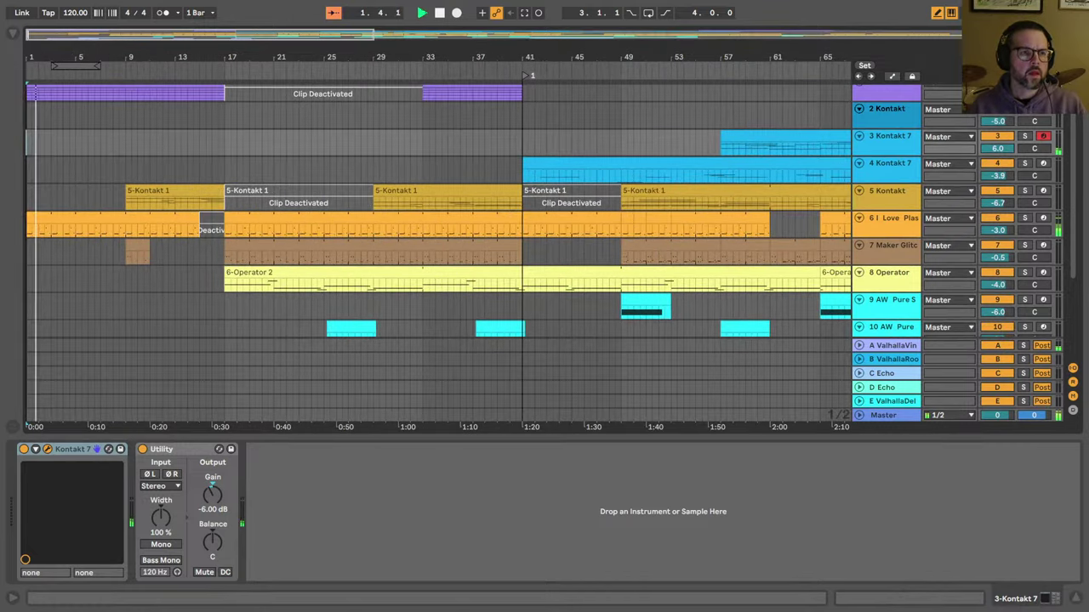
{"action": "scroll", "coordinate": [48, 134], "scroll_direction": "down", "scroll_amount": 1}
{"action": "scroll", "coordinate": [111, 244], "scroll_direction": "down", "scroll_amount": 1}
{"action": "scroll", "coordinate": [113, 246], "scroll_direction": "up", "scroll_amount": 2}
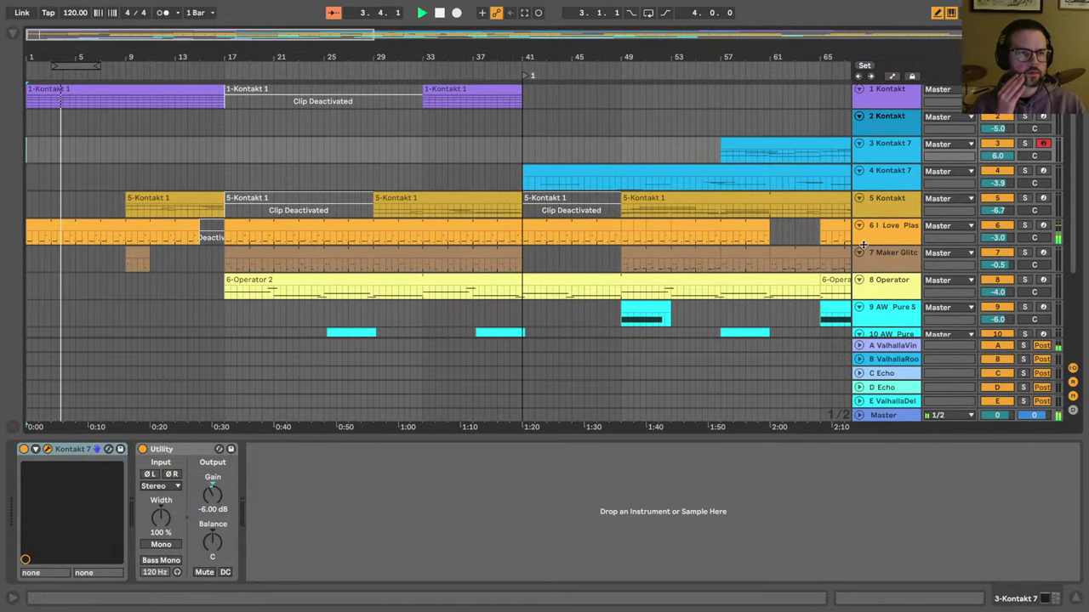
Step: Enlarge the I Love Plastic track and examine the notes of its opening clip during playback
{"action": "left_click_drag", "start_coordinate": [862, 245], "coordinate": [862, 270]}
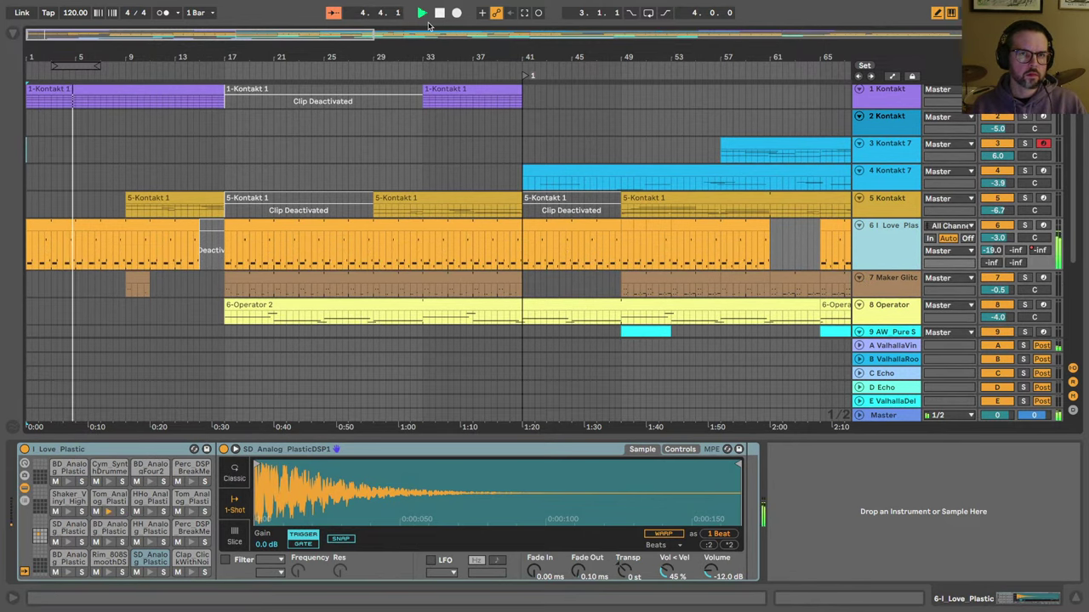
{"action": "double_click", "coordinate": [38, 228]}
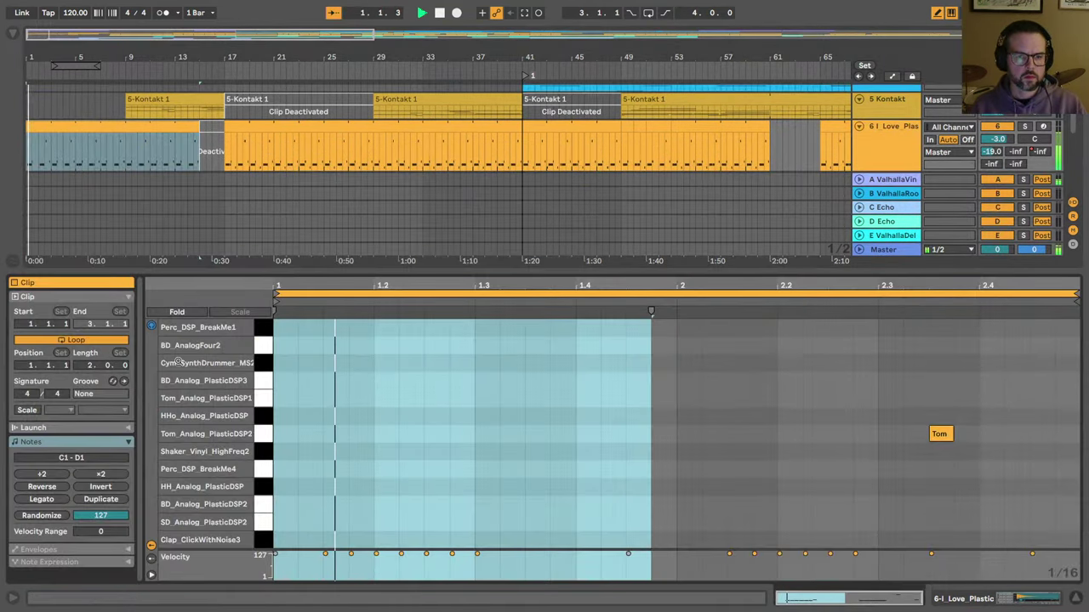
{"action": "left_click", "coordinate": [490, 497]}
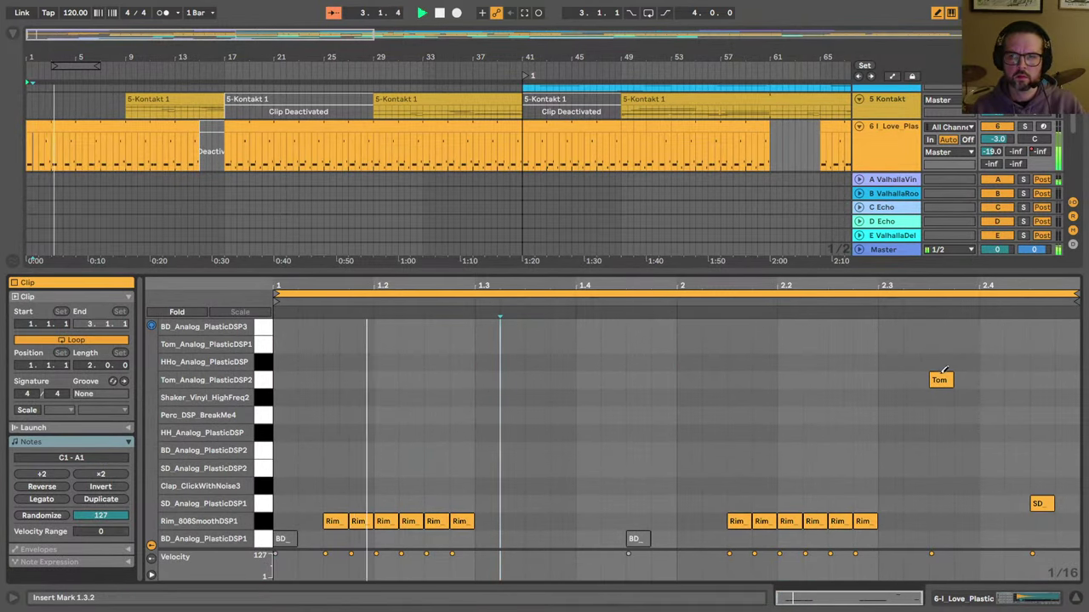
{"action": "key", "text": "shift+Tab"}
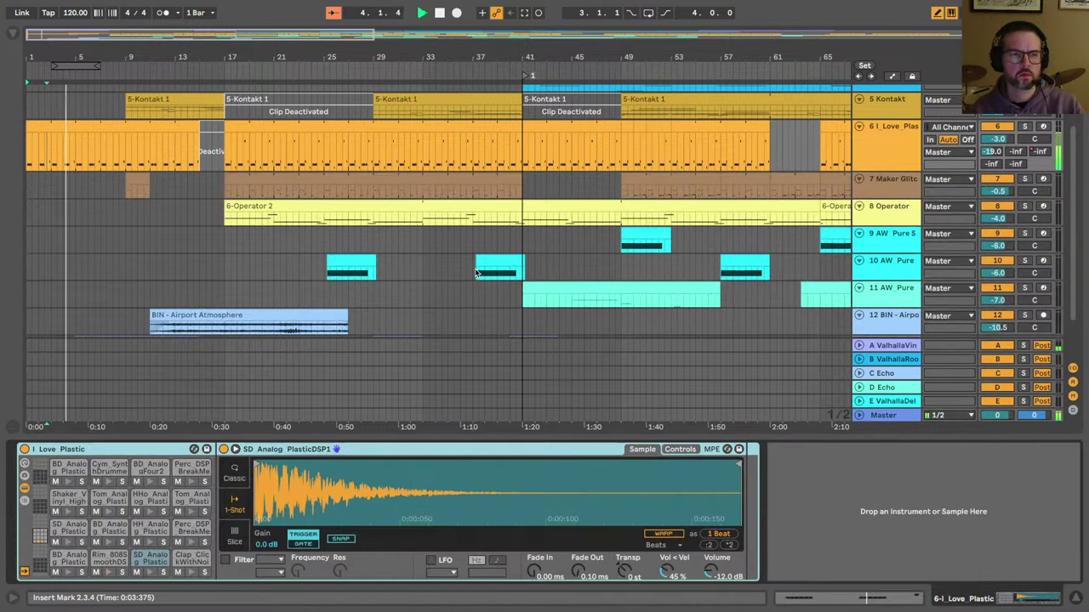
Step: Make the I Love Plastic track taller and place the insert marker at bar 9
{"action": "left_click_drag", "start_coordinate": [28, 57], "coordinate": [28, 106]}
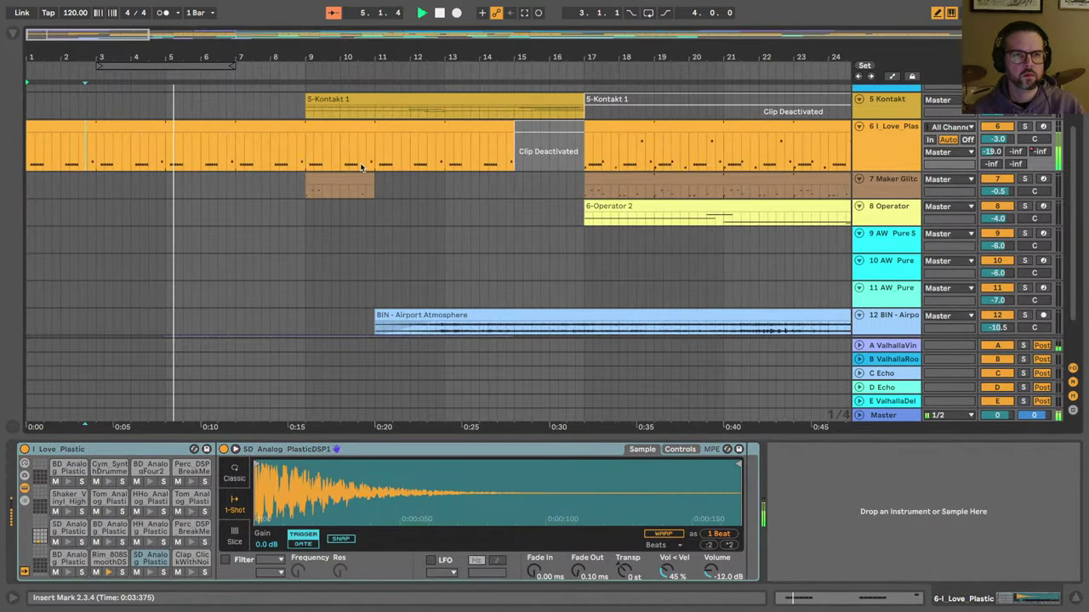
{"action": "left_click", "coordinate": [869, 170]}
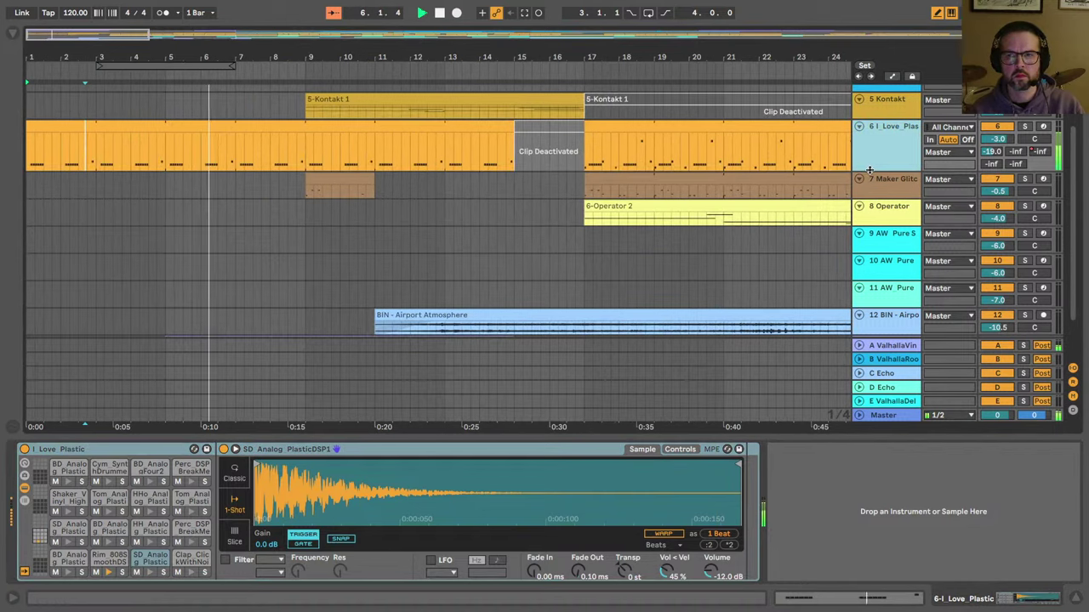
{"action": "left_click_drag", "start_coordinate": [869, 170], "coordinate": [869, 219]}
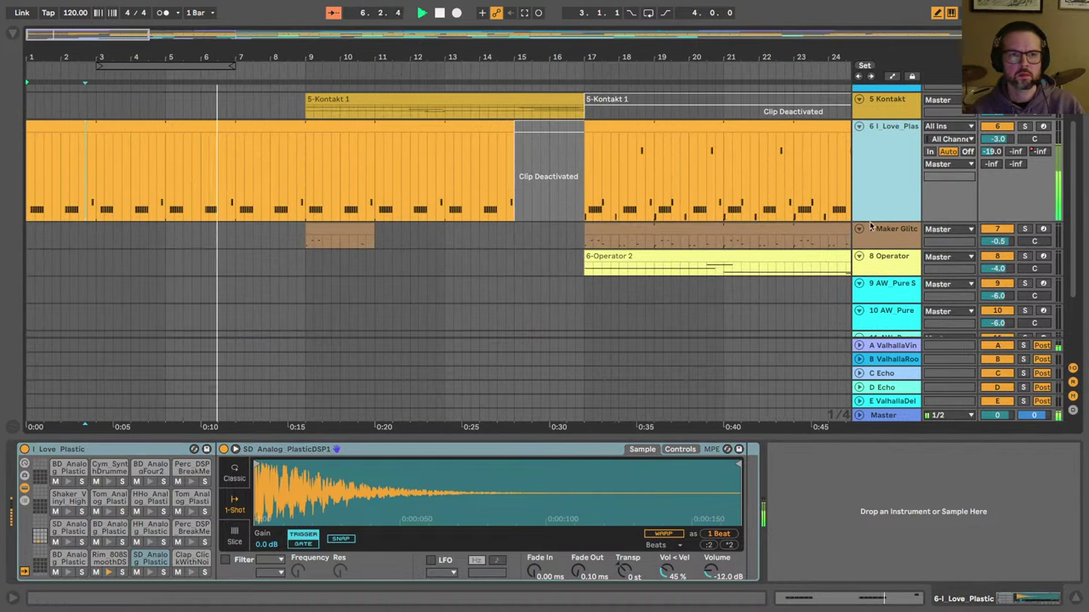
{"action": "left_click", "coordinate": [307, 192]}
Step: Enlarge the Maker Glitch track and extend its clip at bar 9 to end at bar 15
{"action": "scroll", "coordinate": [300, 225], "scroll_direction": "down", "scroll_amount": 2}
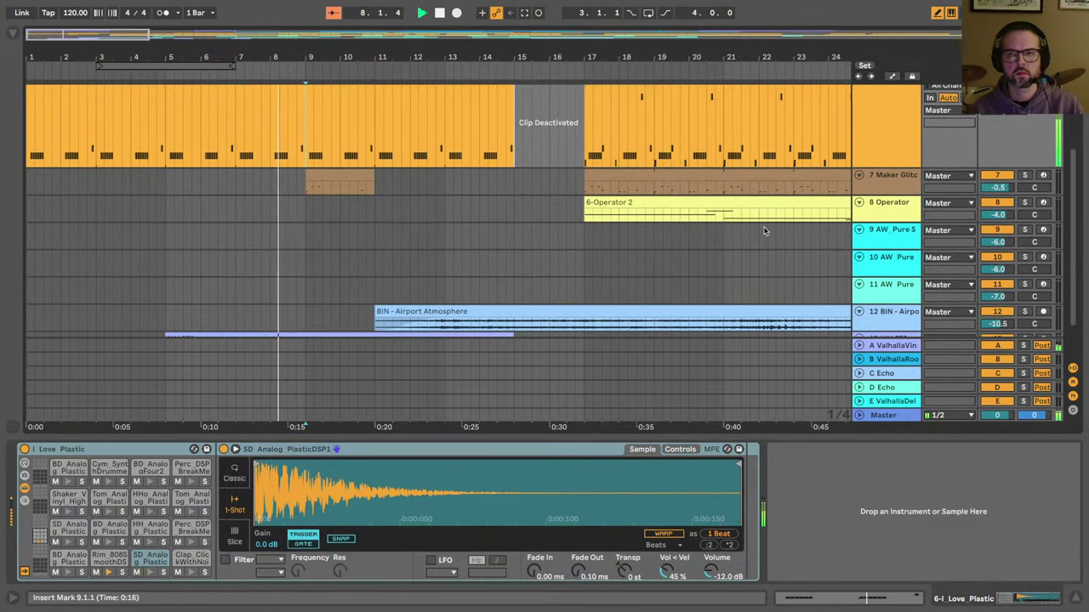
{"action": "left_click_drag", "start_coordinate": [860, 196], "coordinate": [860, 271]}
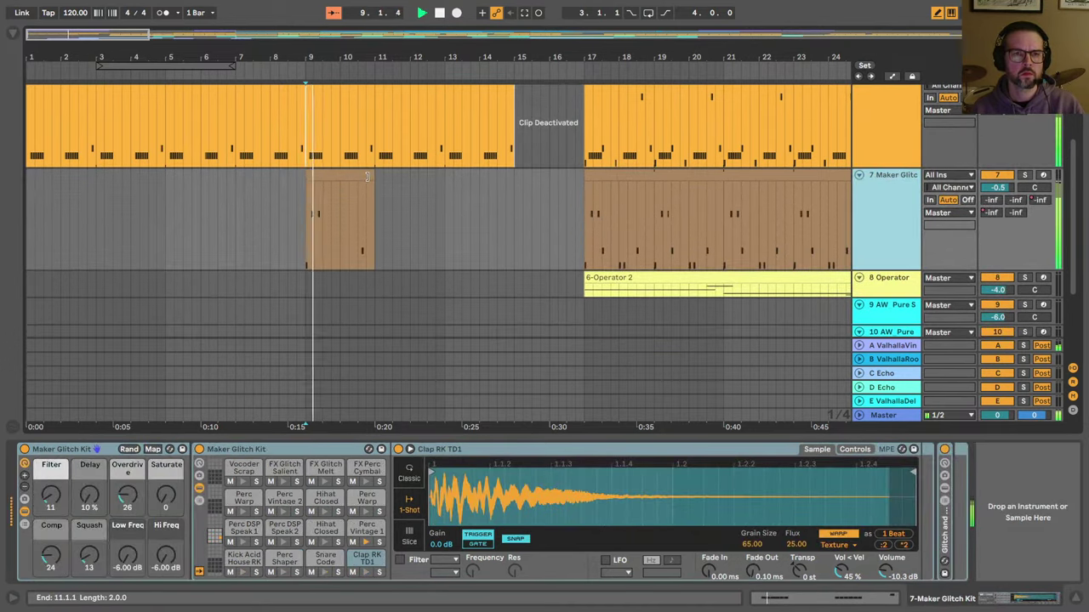
{"action": "left_click_drag", "start_coordinate": [367, 176], "coordinate": [511, 177]}
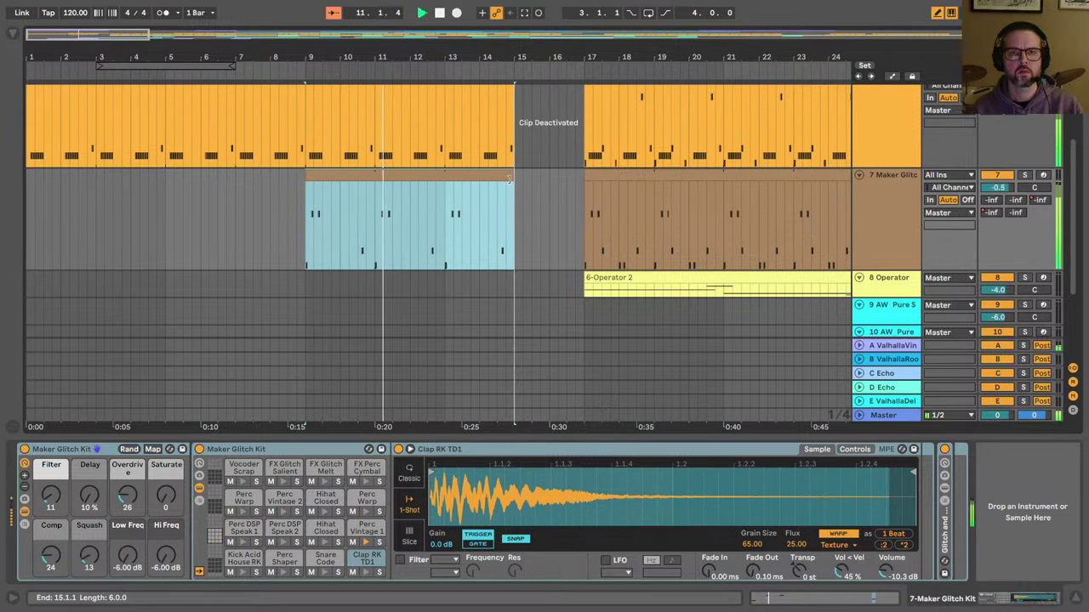
Step: Enlarge the Airport Atmosphere track, shorten its clip to end at bar 17 and replay from 15.3.1
{"action": "left_click_drag", "start_coordinate": [480, 54], "coordinate": [482, 69]}
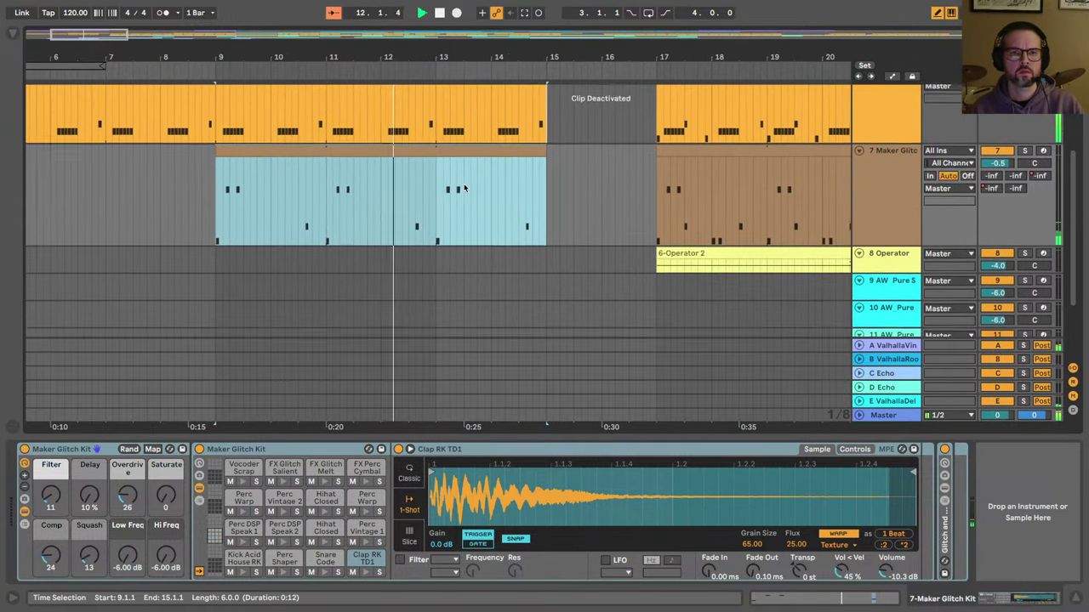
{"action": "scroll", "coordinate": [448, 202], "scroll_direction": "up", "scroll_amount": 3}
{"action": "scroll", "coordinate": [408, 268], "scroll_direction": "down", "scroll_amount": 5}
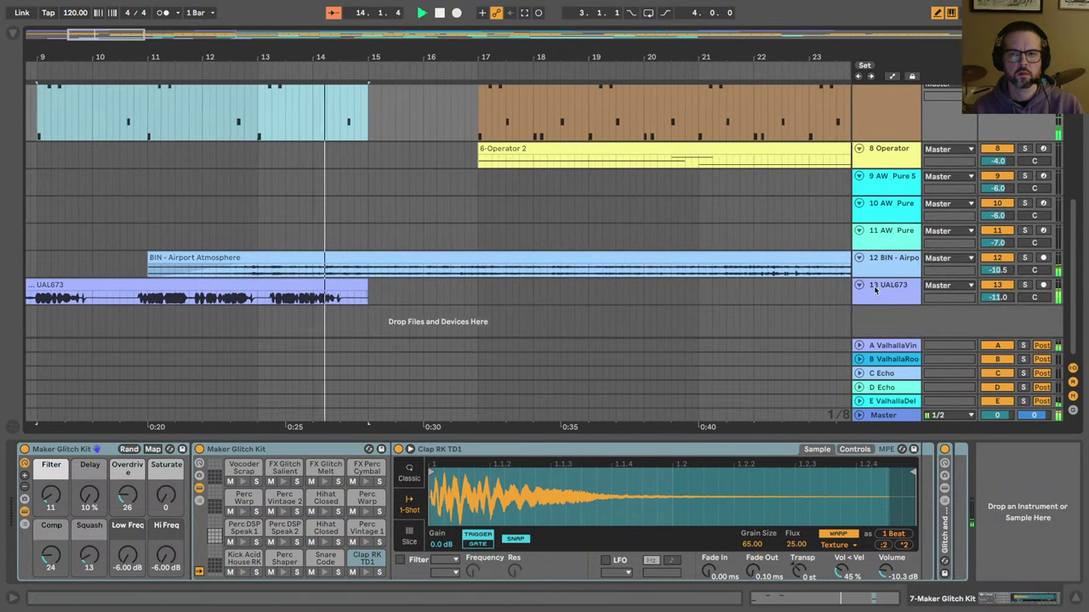
{"action": "left_click_drag", "start_coordinate": [880, 278], "coordinate": [881, 316]}
{"action": "left_click_drag", "start_coordinate": [453, 54], "coordinate": [275, 55]}
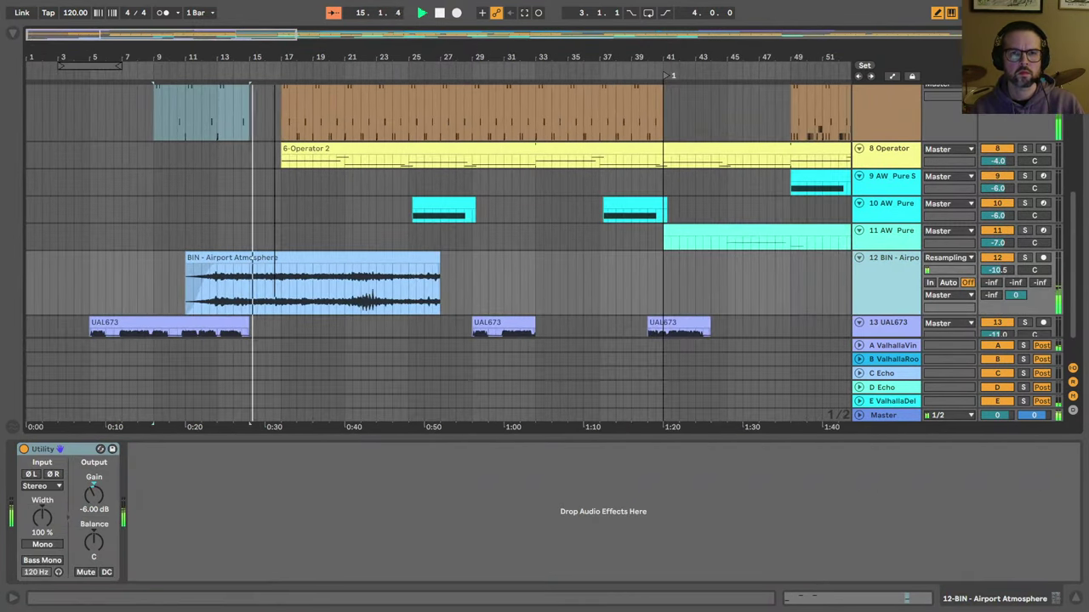
{"action": "scroll", "coordinate": [341, 288], "scroll_direction": "down", "scroll_amount": 2}
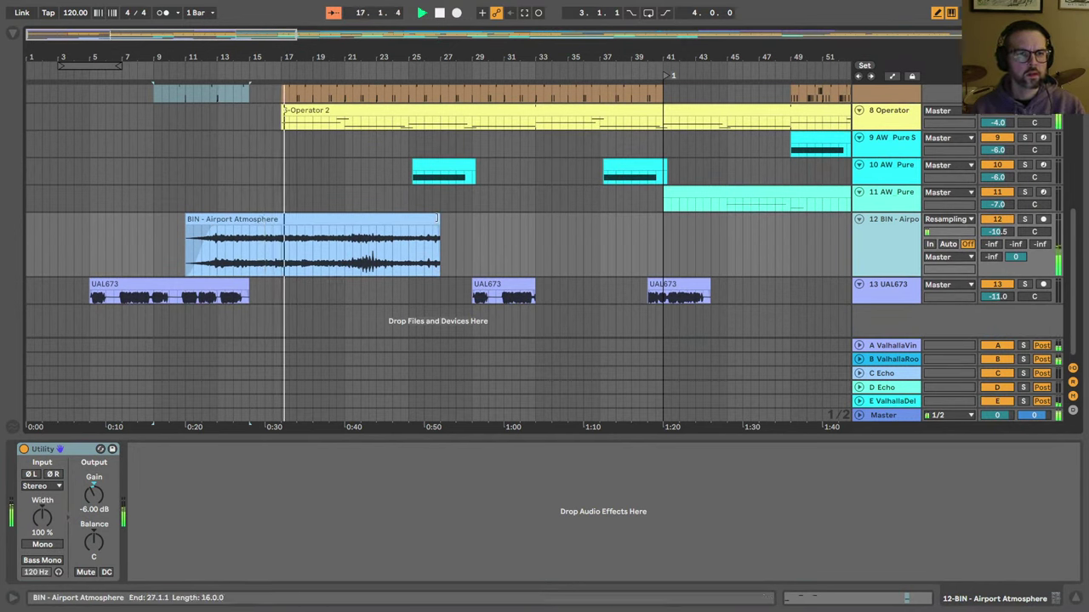
{"action": "left_click_drag", "start_coordinate": [438, 219], "coordinate": [280, 228]}
{"action": "left_click", "coordinate": [259, 262]}
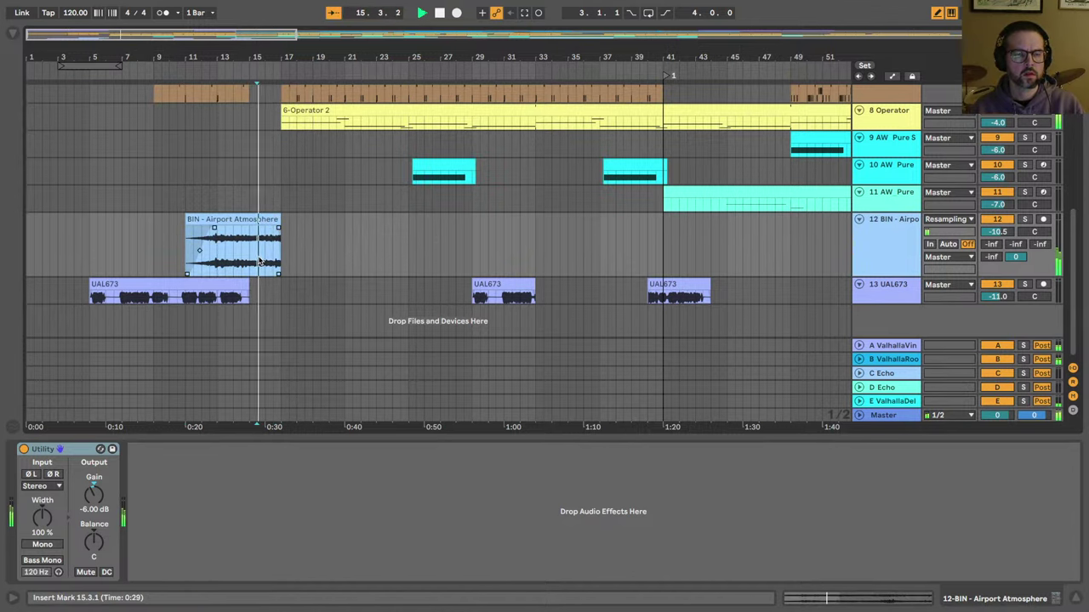
Step: Enlarge the Operator track and set its volume to -2.0 dB
{"action": "scroll", "coordinate": [595, 213], "scroll_direction": "up", "scroll_amount": 1}
{"action": "left_click_drag", "start_coordinate": [898, 134], "coordinate": [896, 184]}
{"action": "left_click_drag", "start_coordinate": [996, 127], "coordinate": [997, 121]}
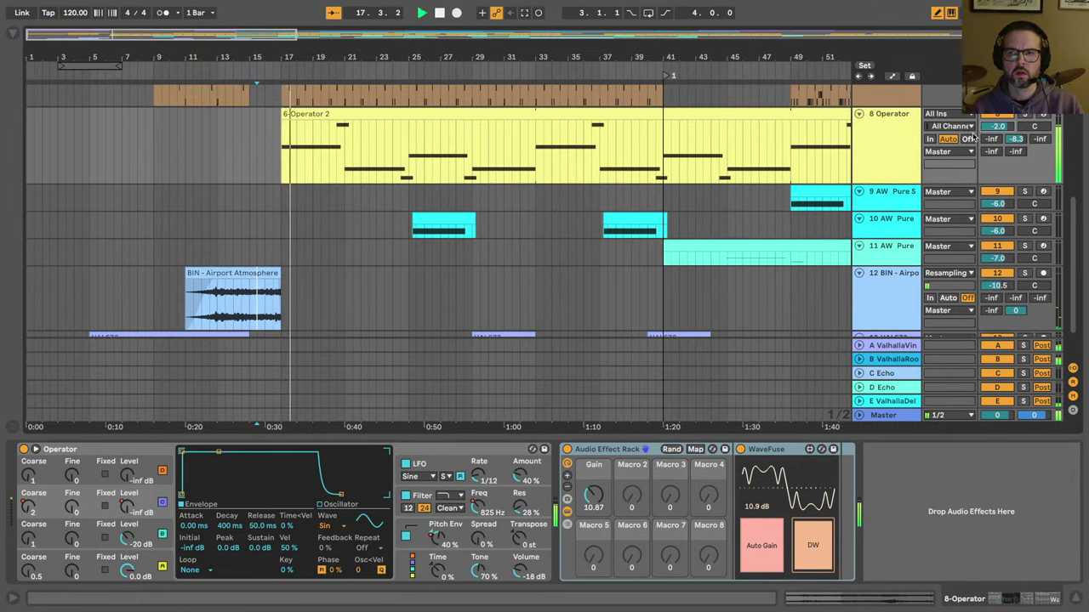
Step: Switch to the mixer view and set the Gain of the Operator track's Audio Effect Rack to 6.85
{"action": "key", "text": "Tab"}
{"action": "key", "text": "Down"}
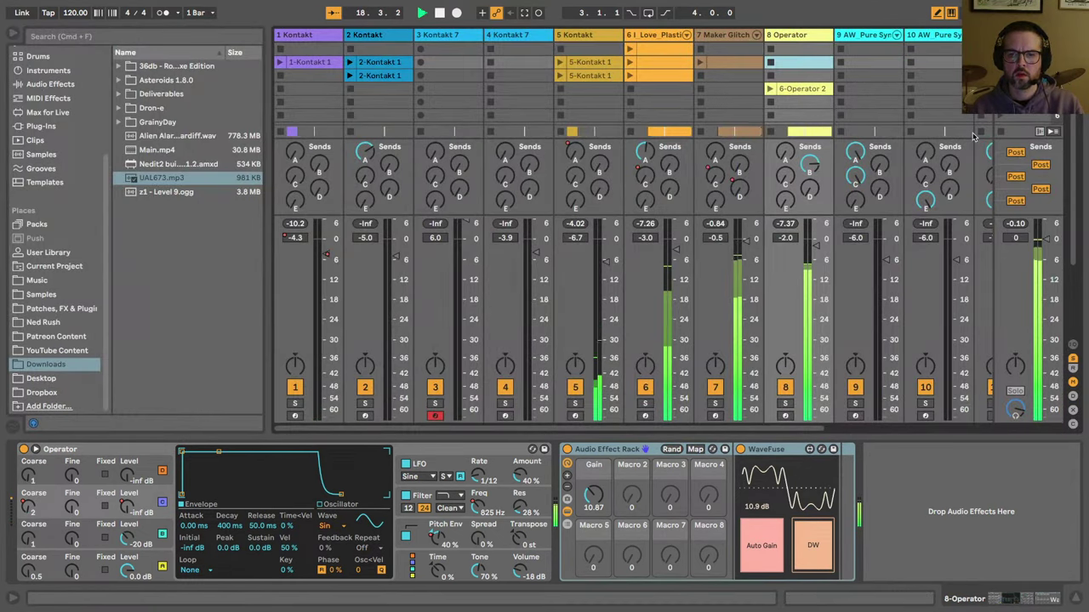
{"action": "left_click_drag", "start_coordinate": [598, 496], "coordinate": [598, 506]}
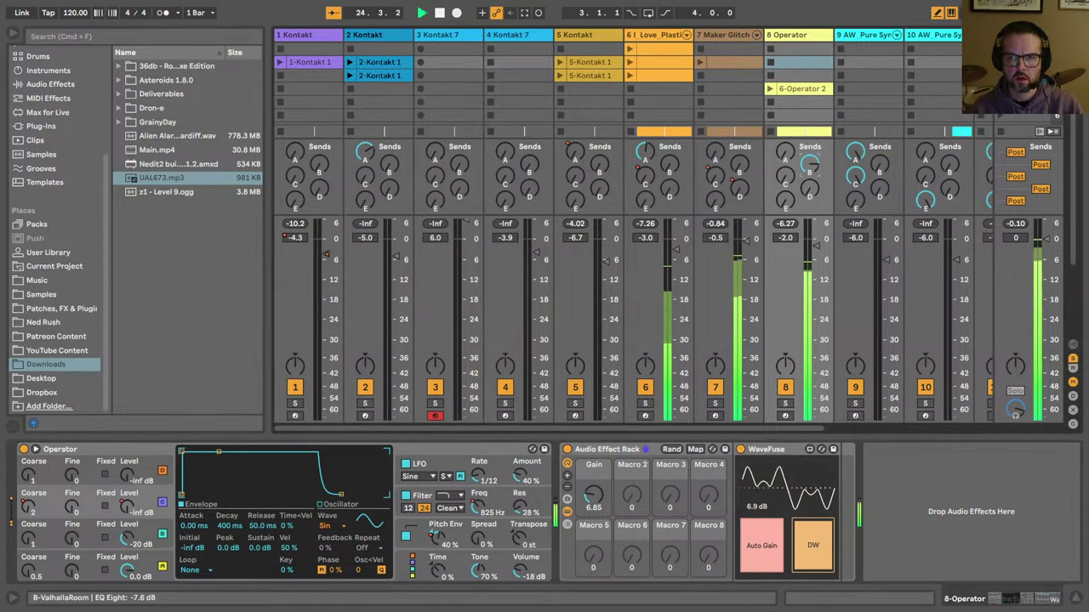
Step: Solo the ValhallaRoom return, try its EQ Eight low cut at 114 Hz, then undo the change and unsolo the return
{"action": "scroll", "coordinate": [810, 164], "scroll_direction": "right", "scroll_amount": 3}
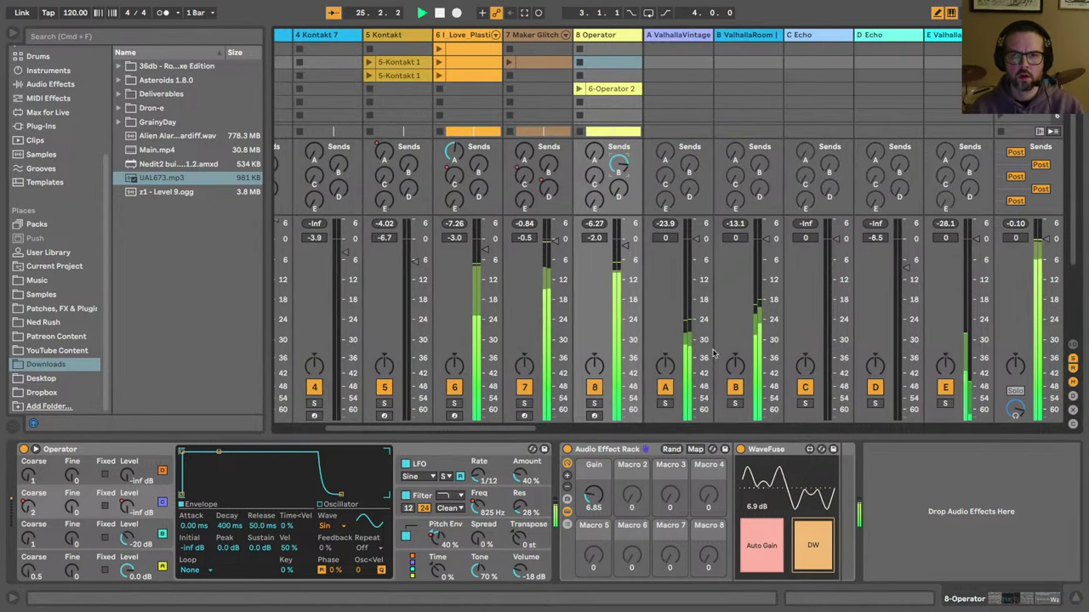
{"action": "left_click", "coordinate": [735, 403]}
{"action": "left_click", "coordinate": [733, 34]}
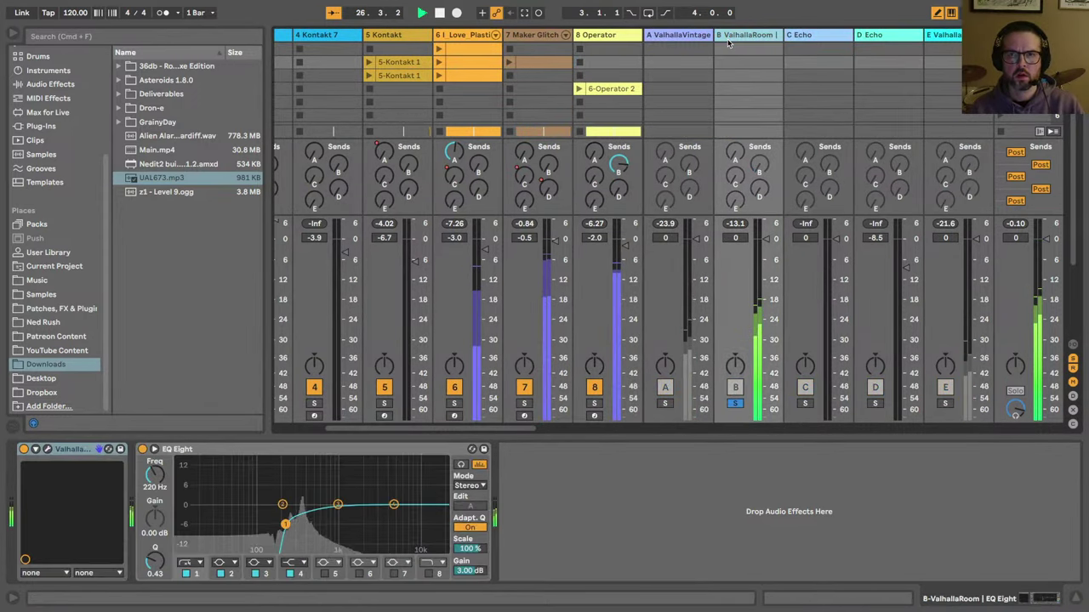
{"action": "left_click_drag", "start_coordinate": [285, 523], "coordinate": [262, 527]}
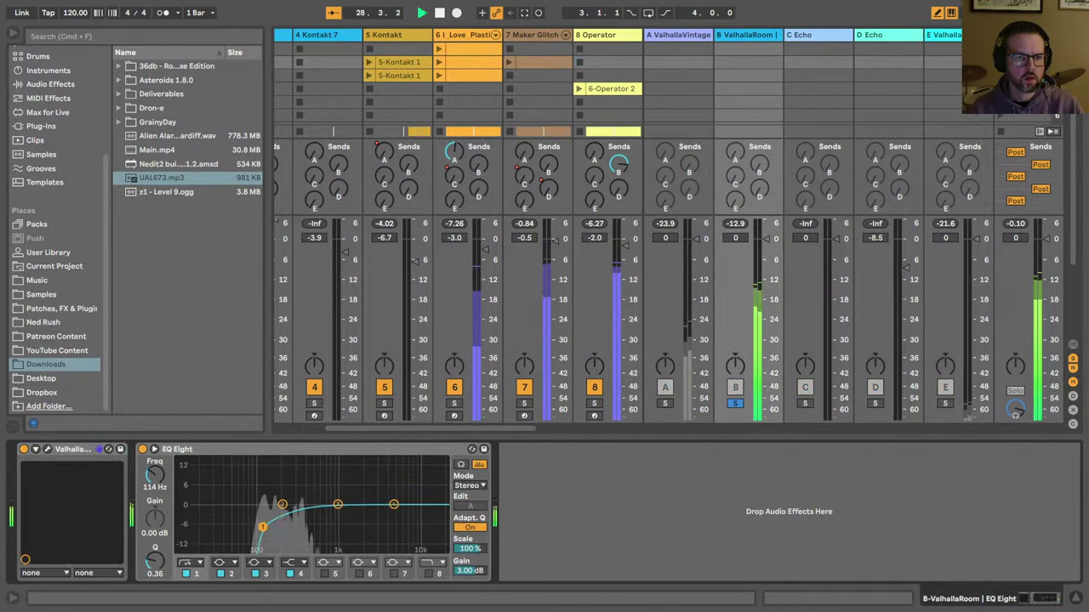
{"action": "key", "text": "super+z"}
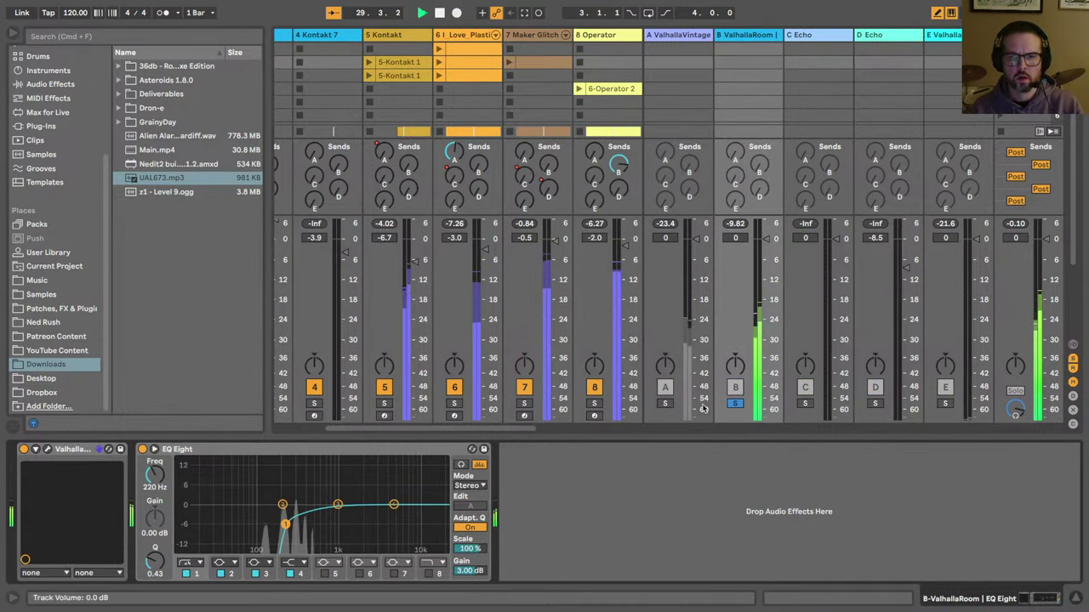
{"action": "left_click", "coordinate": [735, 404]}
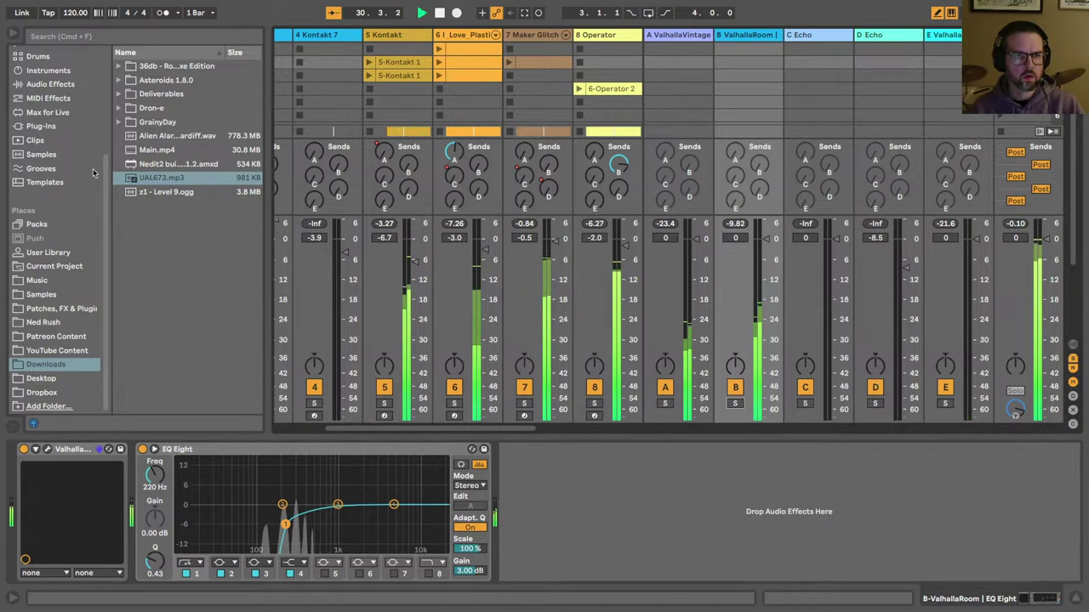
Step: Return to the arrangement and set the Operator track's volume to -1.0 dB while comparing rack Gain values of 11.10 and 6.85
{"action": "key", "text": "Tab"}
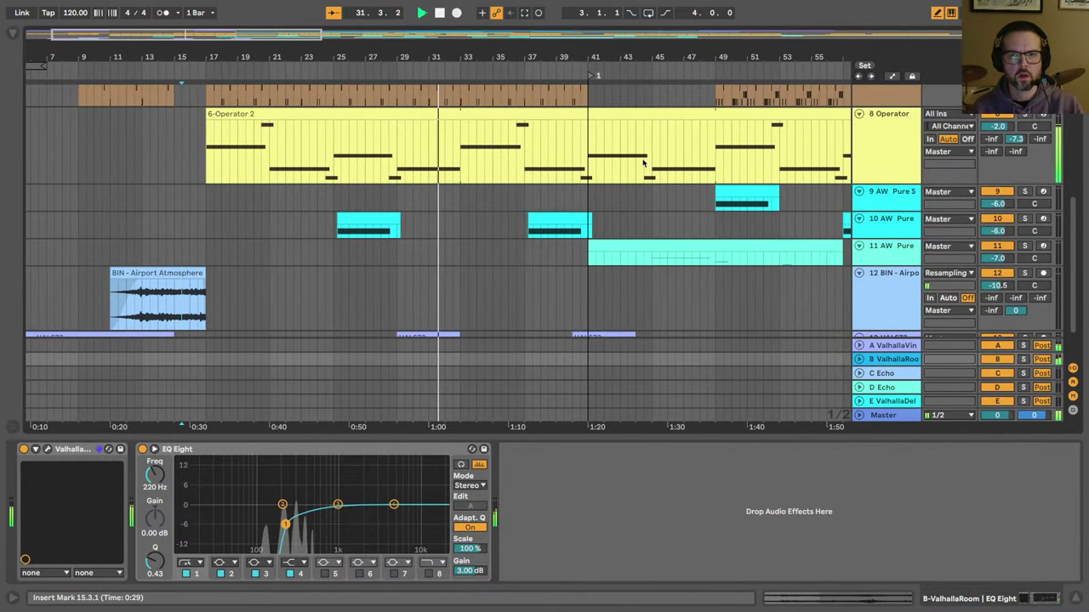
{"action": "left_click", "coordinate": [850, 151]}
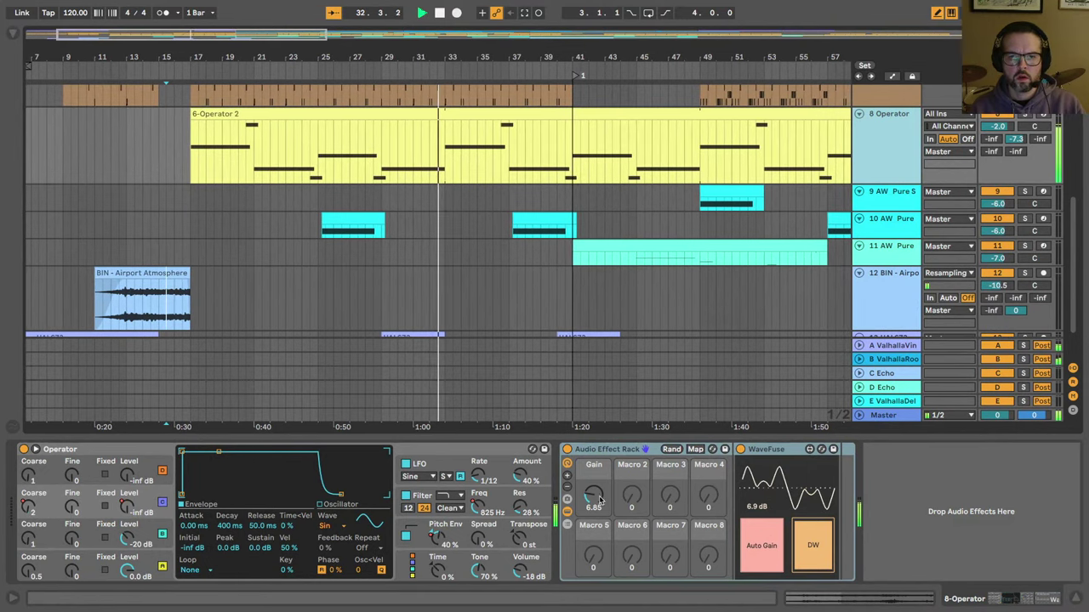
{"action": "left_click_drag", "start_coordinate": [593, 496], "coordinate": [593, 474]}
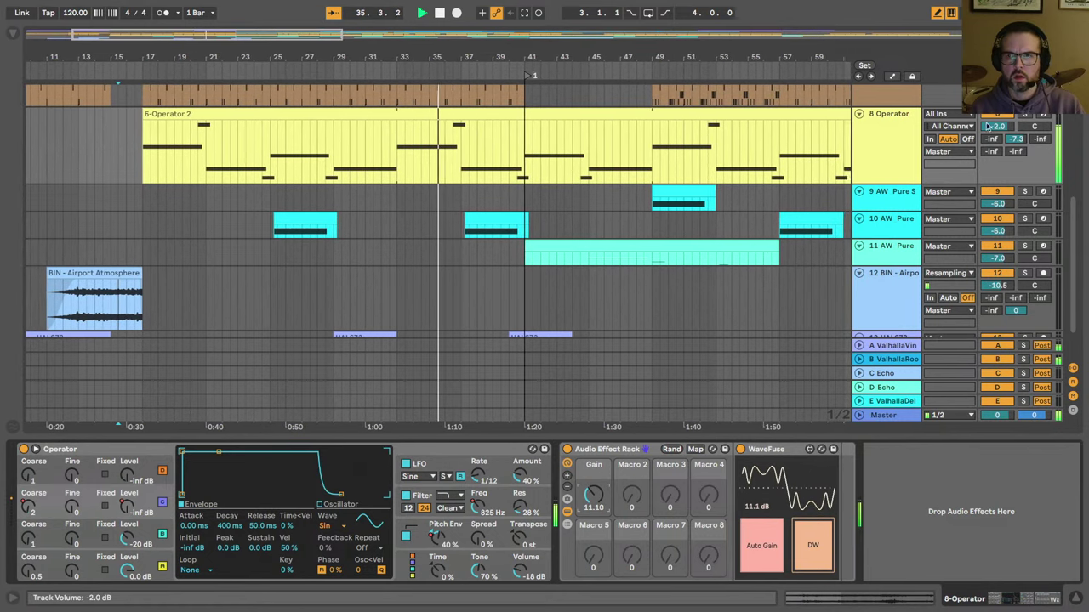
{"action": "left_click_drag", "start_coordinate": [991, 127], "coordinate": [991, 123]}
{"action": "left_click_drag", "start_coordinate": [593, 495], "coordinate": [593, 518]}
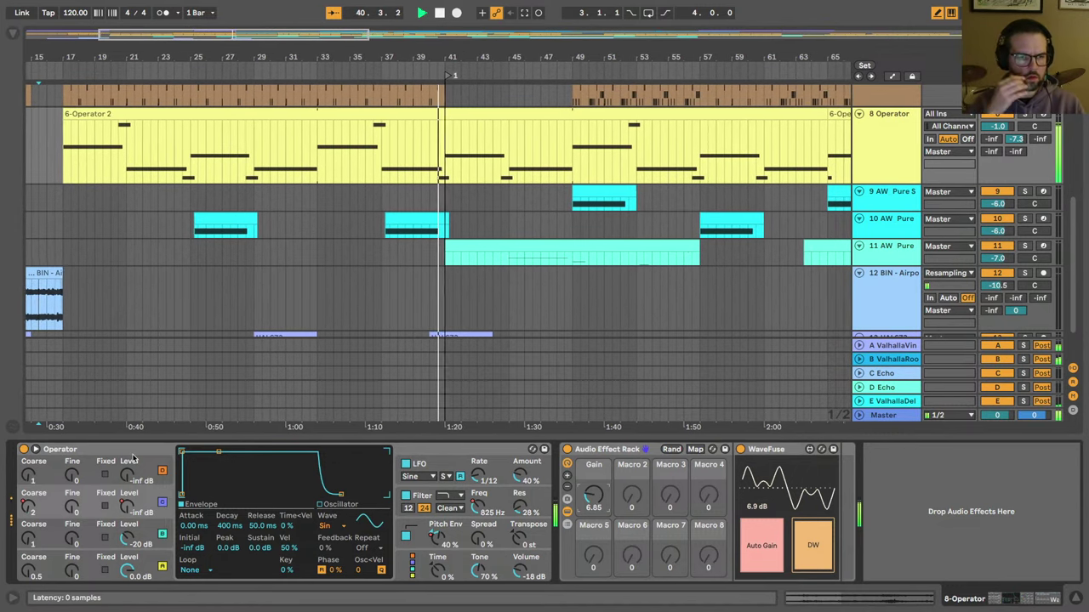
Step: Try adjusting the Operator's filter frequency and pitch envelope amount while replaying the song from bar 17
{"action": "left_click_drag", "start_coordinate": [471, 502], "coordinate": [474, 502]}
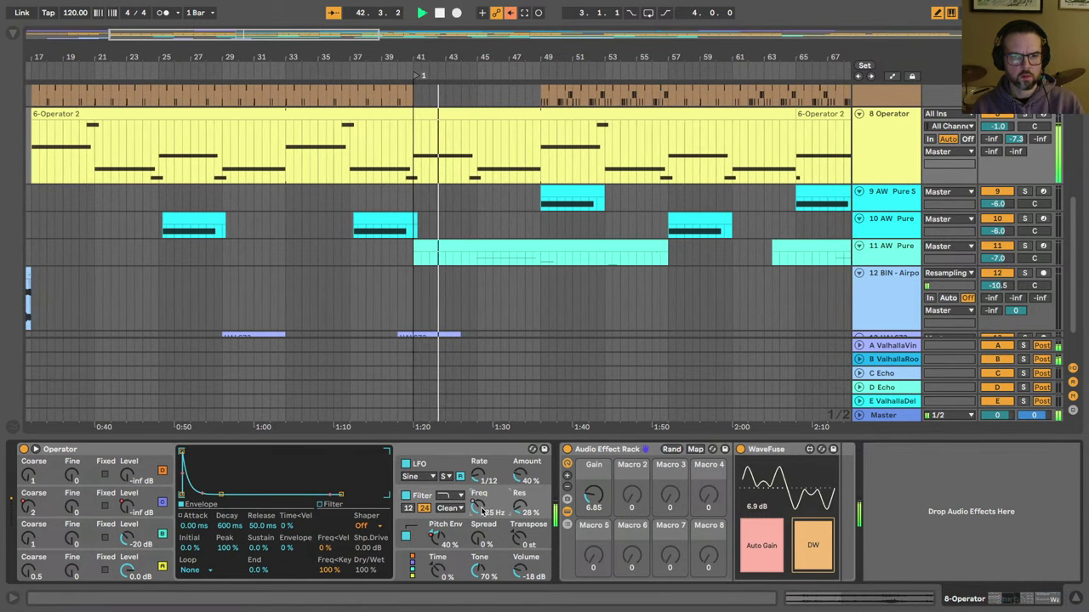
{"action": "key", "text": "space"}
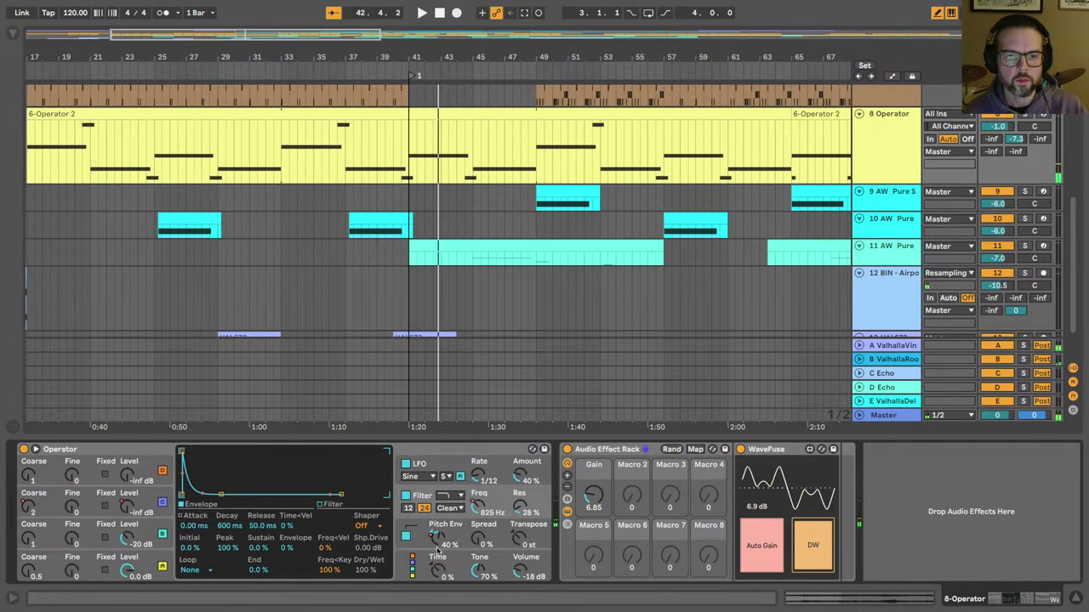
{"action": "key", "text": "space"}
{"action": "left_click", "coordinate": [283, 150]}
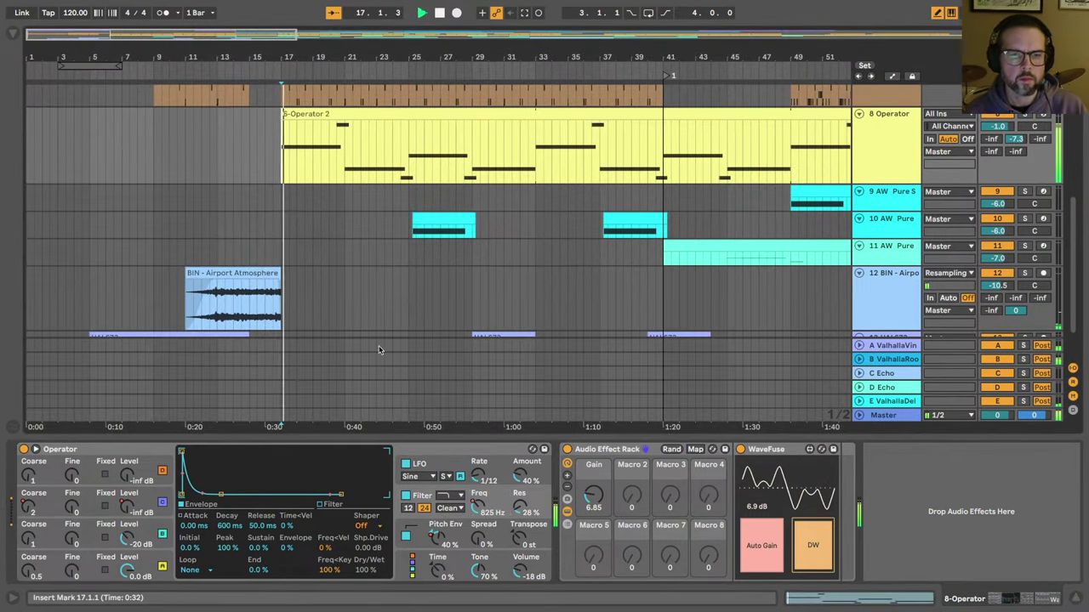
{"action": "left_click_drag", "start_coordinate": [434, 539], "coordinate": [434, 548]}
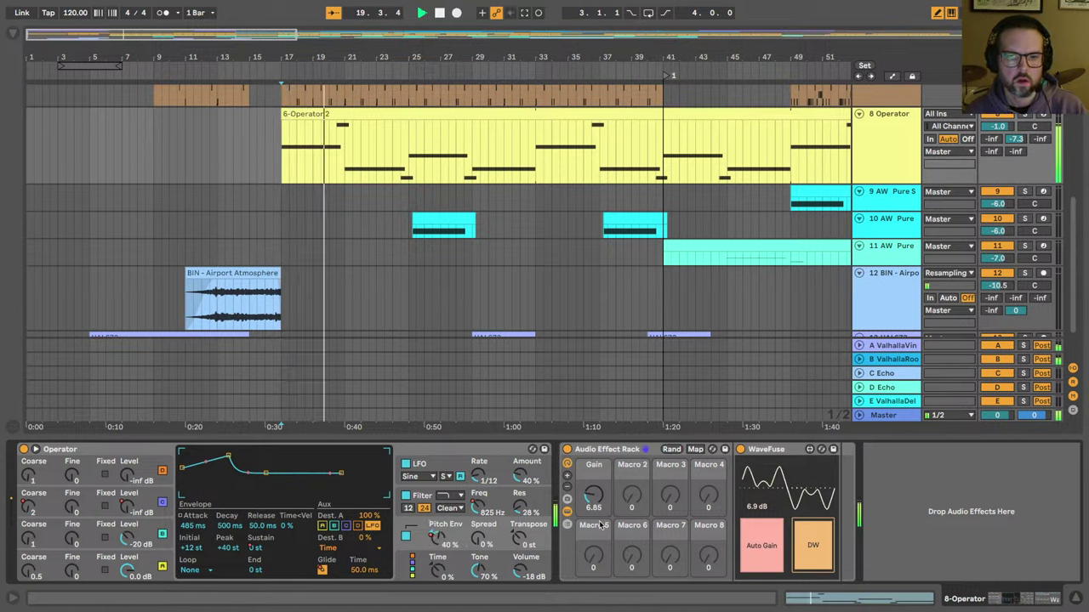
Step: Fine-tune the Gain of the Operator track's Audio Effect Rack by ear and set it to 10
{"action": "left_click_drag", "start_coordinate": [594, 495], "coordinate": [594, 491]}
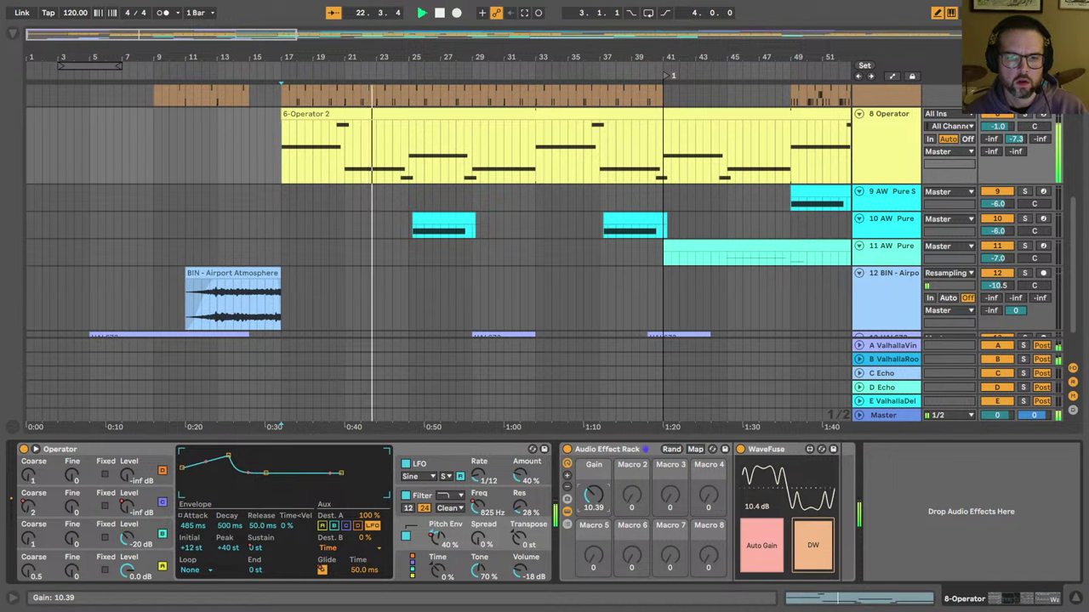
{"action": "mouse_move", "coordinate": [594, 495]}
{"action": "left_mouse_down"}
{"action": "mouse_move", "coordinate": [594, 529]}
{"action": "mouse_move", "coordinate": [594, 491]}
{"action": "left_mouse_up"}
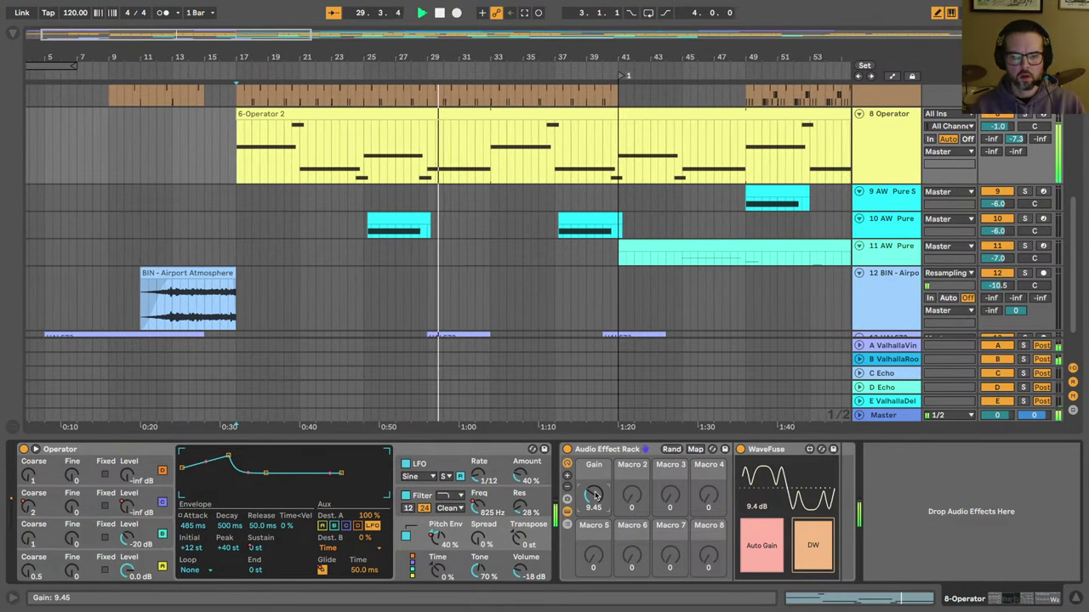
{"action": "type", "text": "10"}
{"action": "key", "text": "Return"}
Step: Select the UAL673 track and make it taller
{"action": "scroll", "coordinate": [382, 195], "scroll_direction": "down", "scroll_amount": 2}
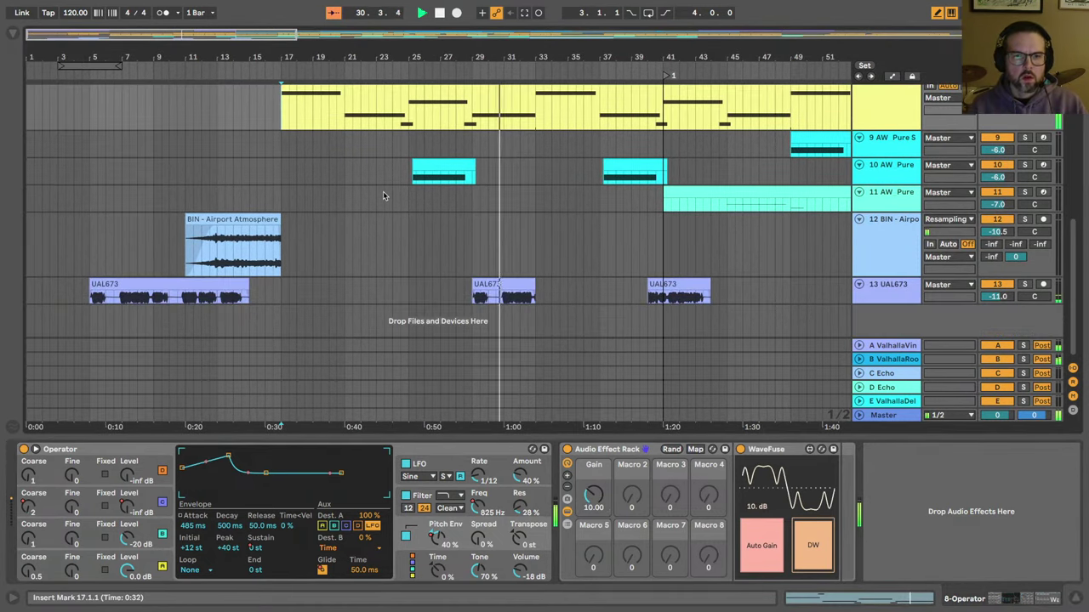
{"action": "left_click", "coordinate": [889, 302]}
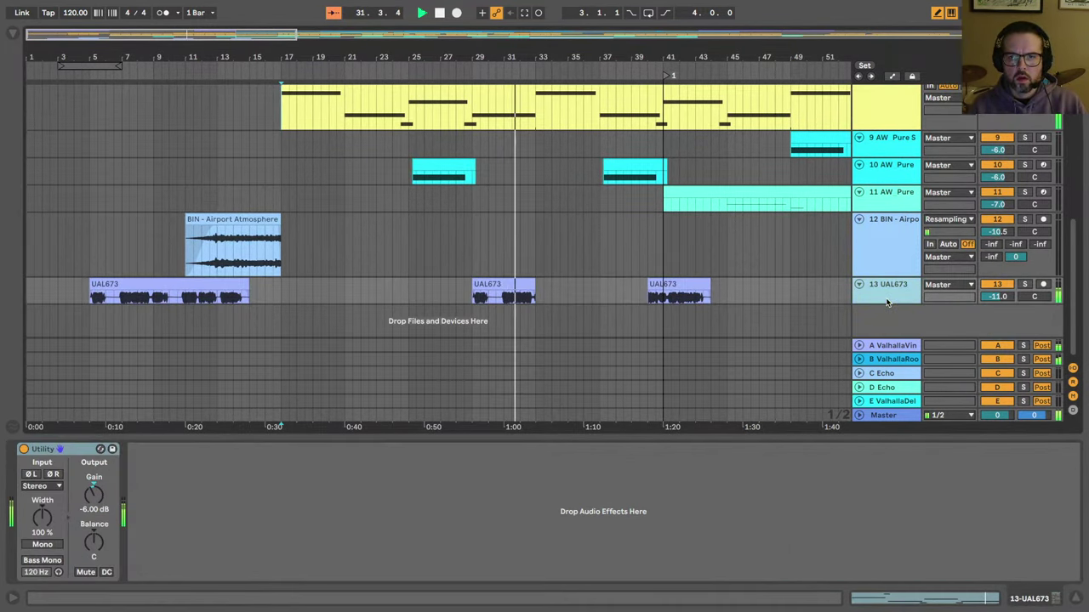
{"action": "left_click_drag", "start_coordinate": [883, 312], "coordinate": [882, 351]}
{"action": "scroll", "coordinate": [719, 318], "scroll_direction": "down", "scroll_amount": 2}
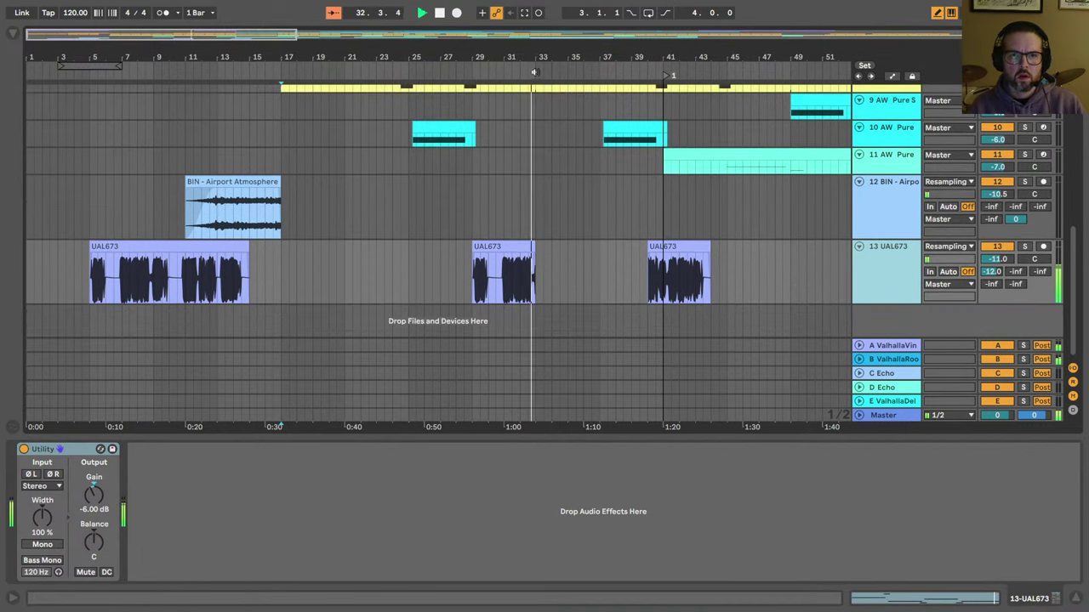
Step: Shorten the 5 Kontakt clip at bar 29 to end at bar 33 and the 1 Kontakt clip at bar 33 to end at bar 37
{"action": "key", "text": "minus"}
{"action": "scroll", "coordinate": [306, 168], "scroll_direction": "up", "scroll_amount": 3}
{"action": "scroll", "coordinate": [306, 168], "scroll_direction": "up", "scroll_amount": 5}
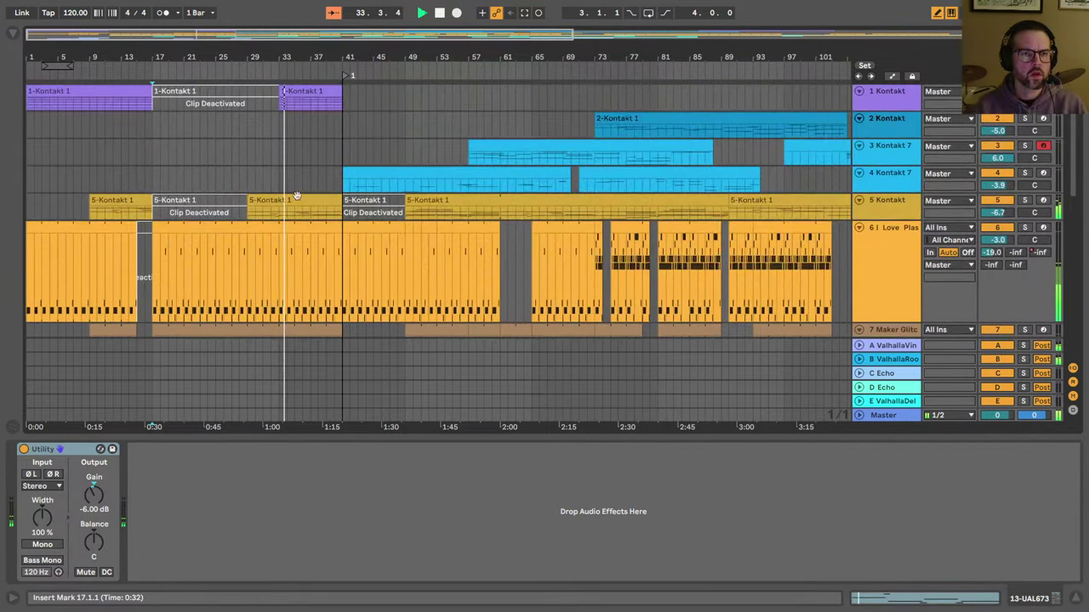
{"action": "left_click_drag", "start_coordinate": [340, 202], "coordinate": [279, 202]}
{"action": "scroll", "coordinate": [271, 233], "scroll_direction": "down", "scroll_amount": 1}
{"action": "scroll", "coordinate": [280, 213], "scroll_direction": "up", "scroll_amount": 1}
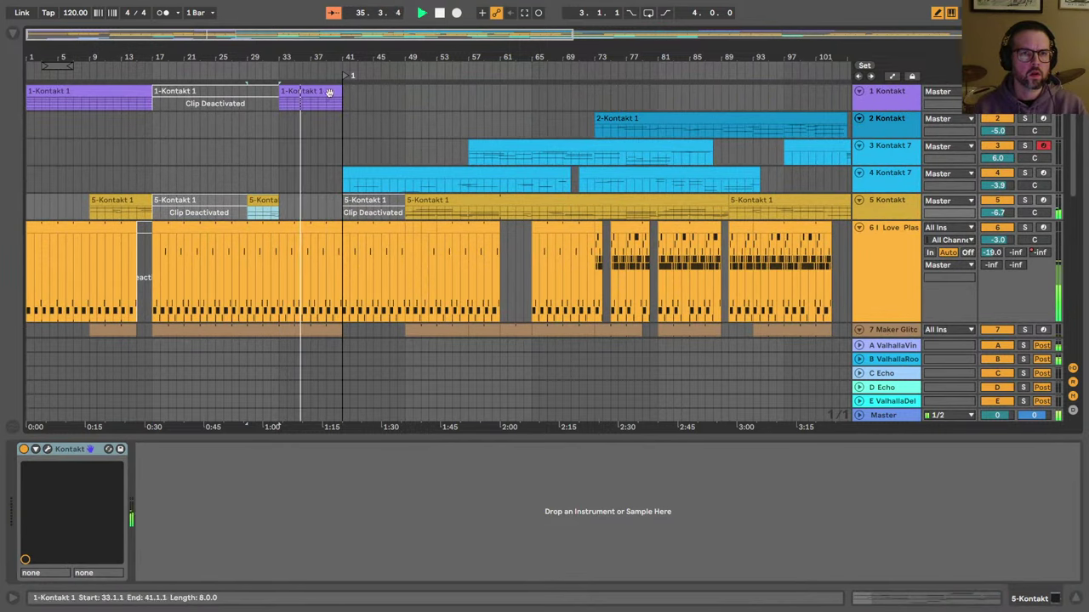
{"action": "left_click_drag", "start_coordinate": [341, 91], "coordinate": [310, 91]}
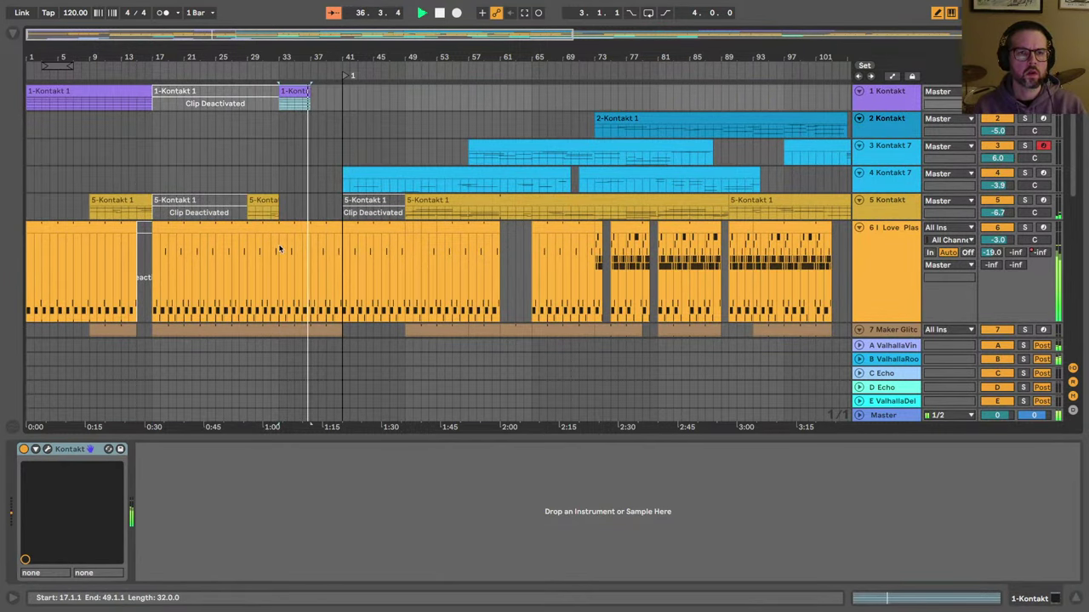
Step: Look over the drum and Operator tracks and select bars 49 to 57 on the Maker Glitch track
{"action": "scroll", "coordinate": [381, 170], "scroll_direction": "down", "scroll_amount": 1}
{"action": "scroll", "coordinate": [366, 183], "scroll_direction": "up", "scroll_amount": 1}
{"action": "scroll", "coordinate": [330, 211], "scroll_direction": "down", "scroll_amount": 4}
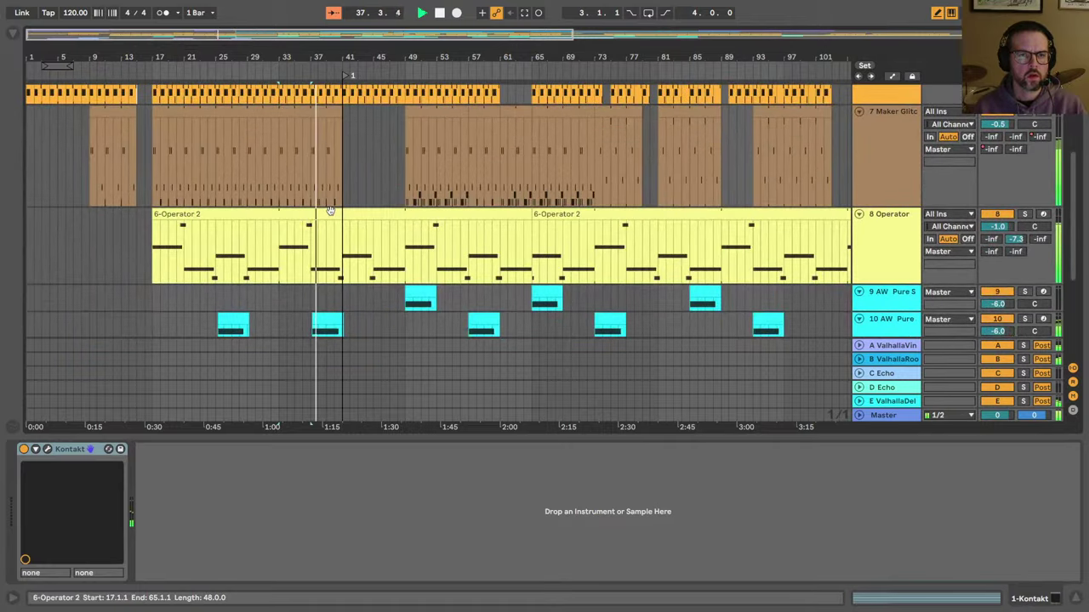
{"action": "scroll", "coordinate": [295, 319], "scroll_direction": "up", "scroll_amount": 4}
{"action": "scroll", "coordinate": [295, 319], "scroll_direction": "down", "scroll_amount": 3}
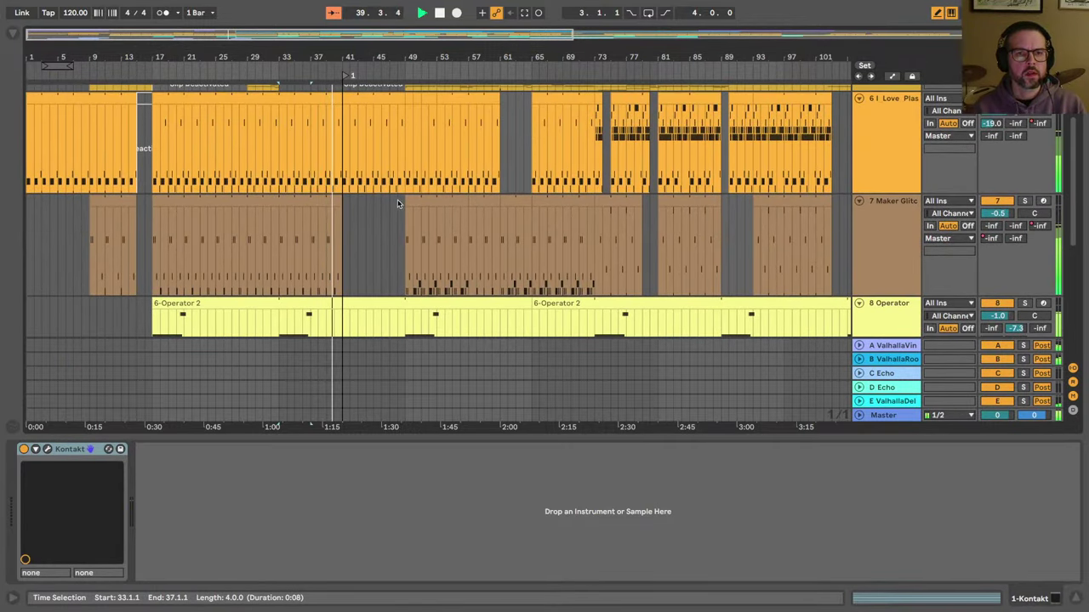
{"action": "left_click_drag", "start_coordinate": [468, 204], "coordinate": [406, 204]}
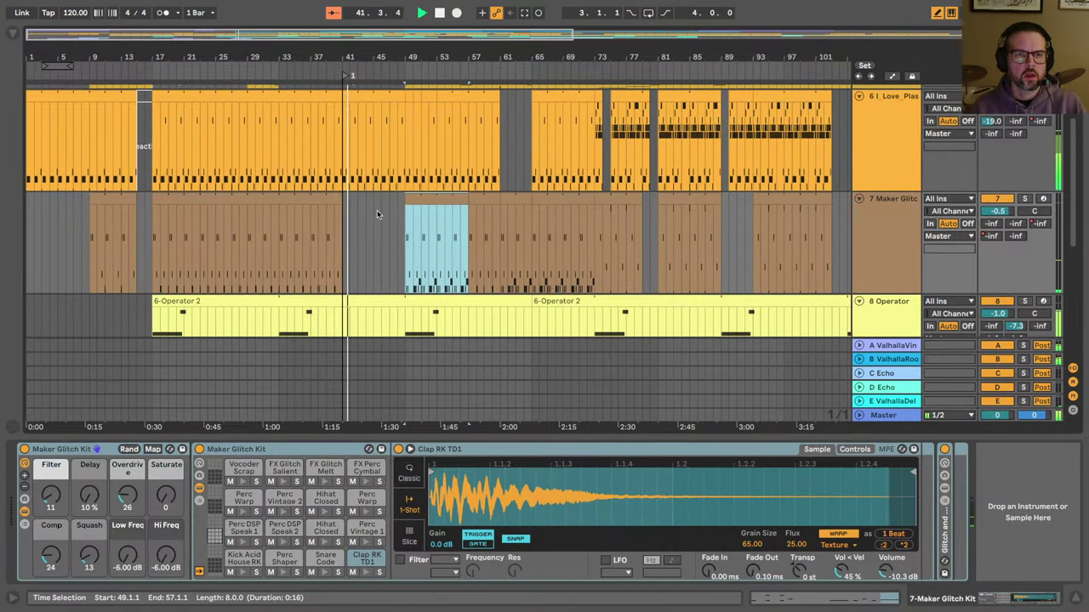
Step: Set the I Love Plastic track's volume to -1.5 dB
{"action": "scroll", "coordinate": [377, 214], "scroll_direction": "up", "scroll_amount": 5}
{"action": "scroll", "coordinate": [377, 213], "scroll_direction": "down", "scroll_amount": 2}
{"action": "left_click", "coordinate": [900, 180]}
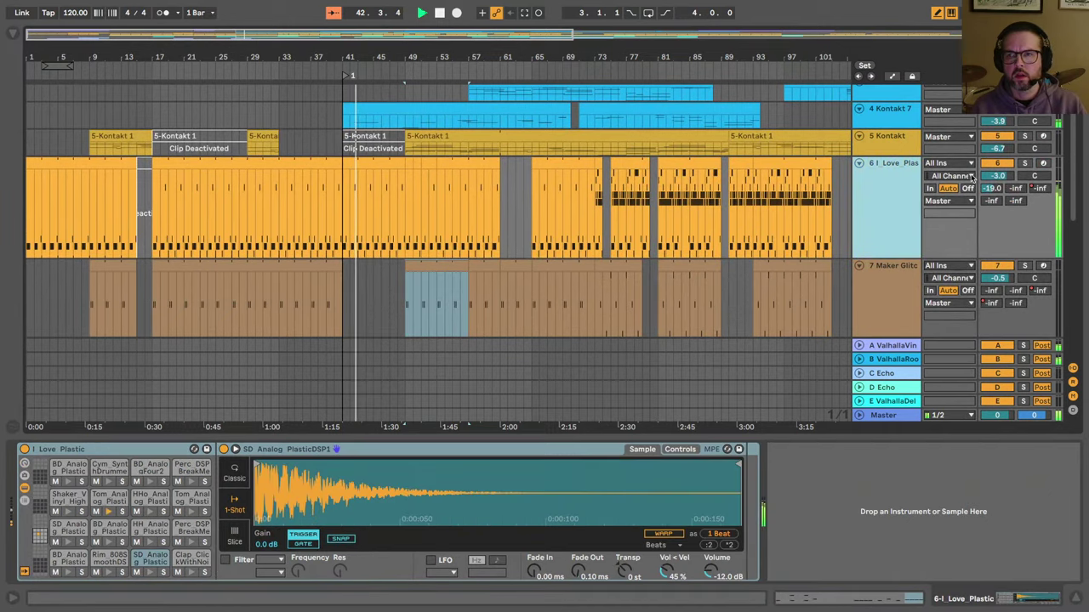
{"action": "left_click", "coordinate": [991, 177]}
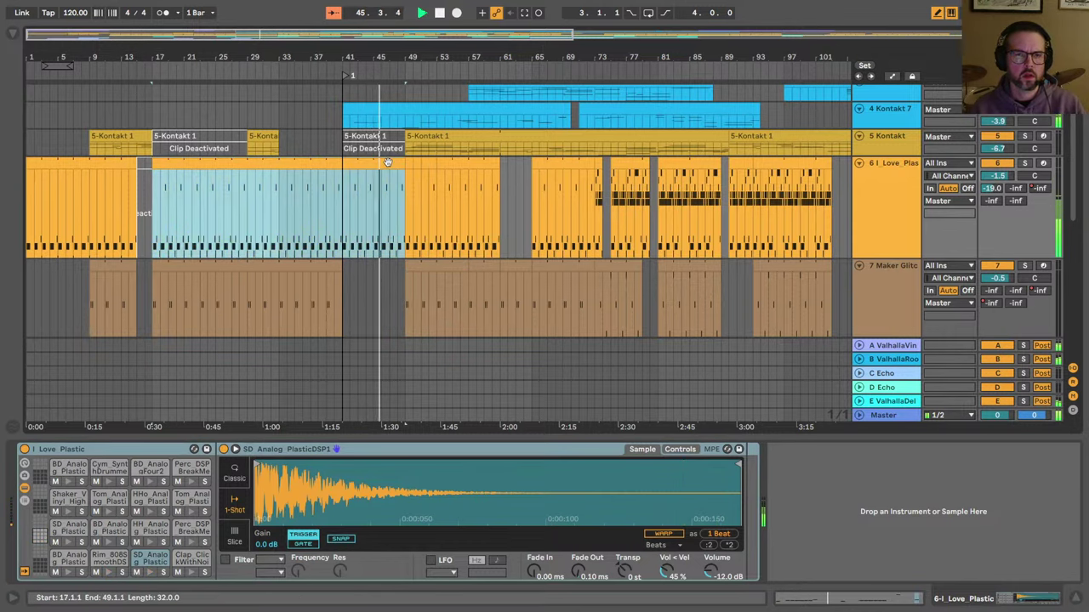
Step: Extend the Maker Glitch clip material after bar 17 to end at bar 45 and replay from bar 41
{"action": "left_click", "coordinate": [345, 195]}
{"action": "left_click_drag", "start_coordinate": [345, 195], "coordinate": [405, 197]}
{"action": "scroll", "coordinate": [378, 242], "scroll_direction": "down", "scroll_amount": 3}
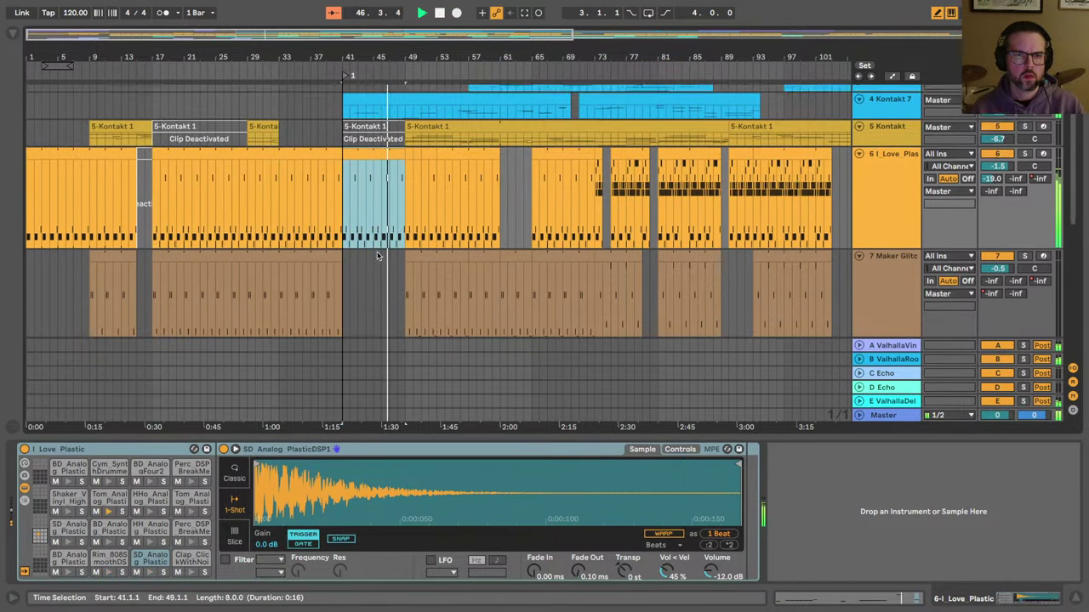
{"action": "key", "text": "space"}
{"action": "left_click_drag", "start_coordinate": [342, 206], "coordinate": [376, 208]}
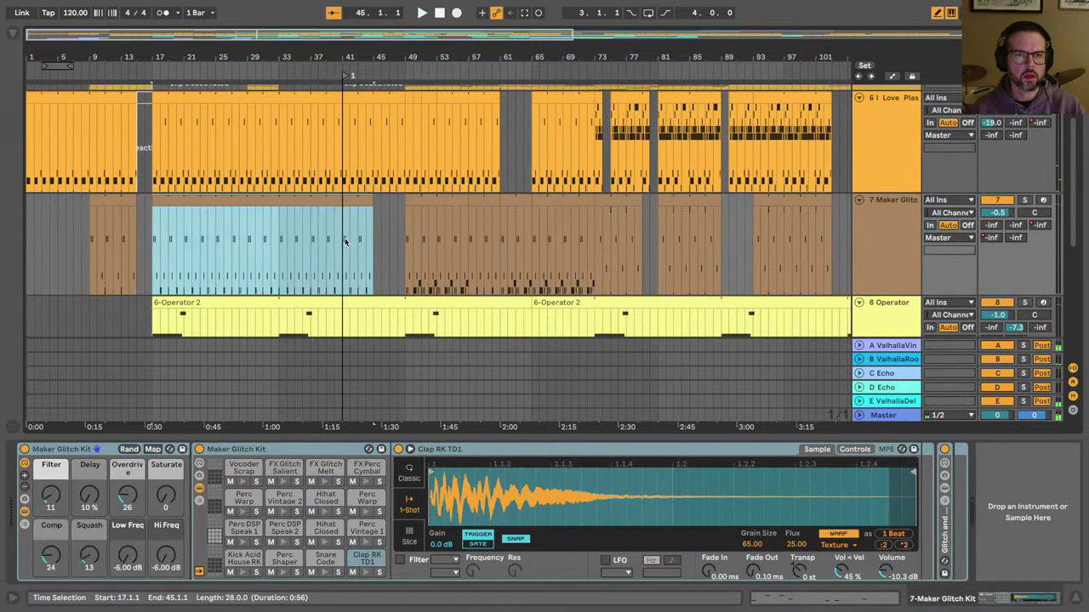
{"action": "left_click", "coordinate": [346, 253]}
{"action": "key", "text": "space"}
Step: Try a pitch envelope amount of -38% on the Operator track's instrument
{"action": "left_click_drag", "start_coordinate": [350, 52], "coordinate": [355, 54]}
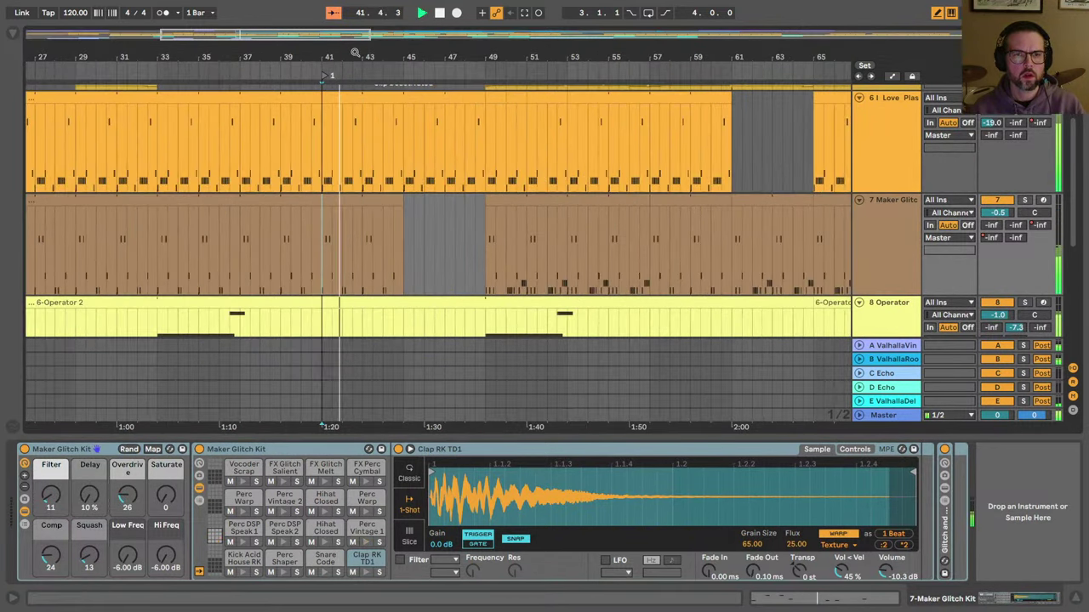
{"action": "scroll", "coordinate": [357, 192], "scroll_direction": "down", "scroll_amount": 8}
{"action": "scroll", "coordinate": [357, 195], "scroll_direction": "up", "scroll_amount": 3}
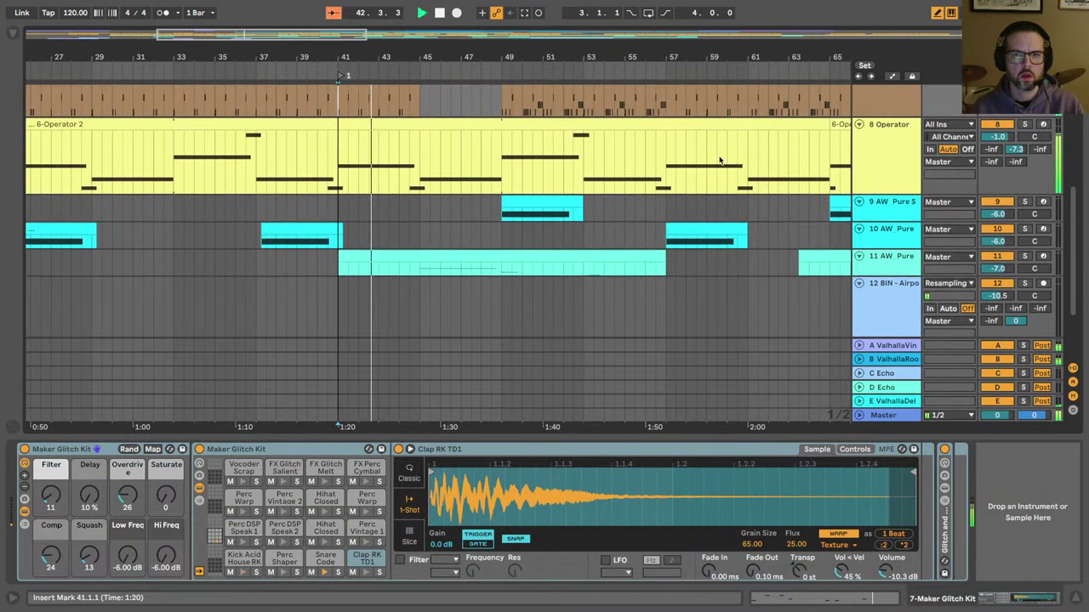
{"action": "left_click", "coordinate": [889, 160]}
{"action": "left_click_drag", "start_coordinate": [438, 541], "coordinate": [438, 518]}
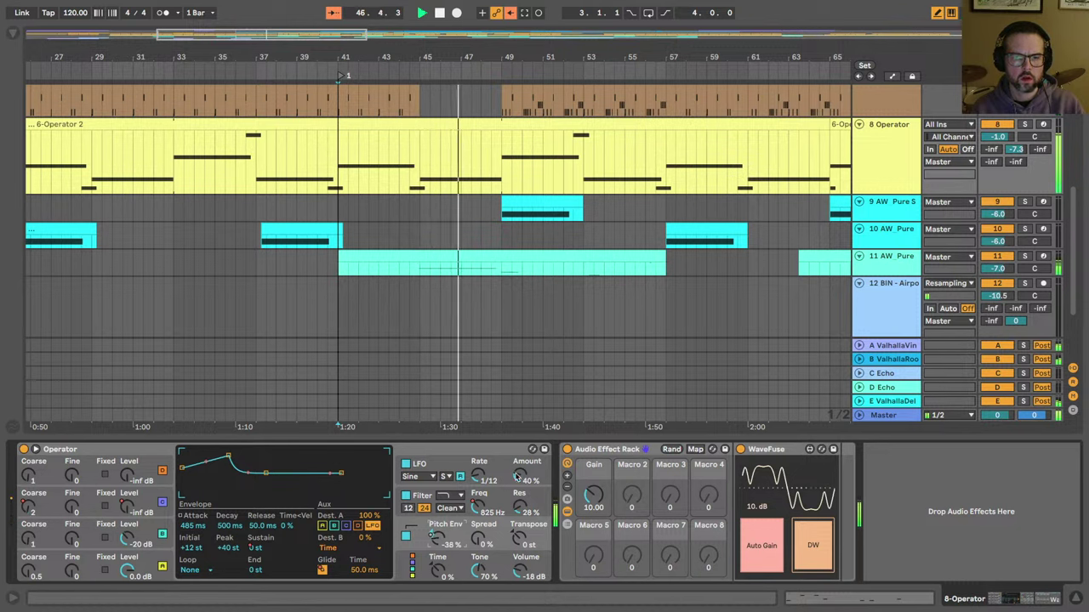
Step: Set the Operator's LFO Amount to 60% and replay from 48.3.1
{"action": "mouse_move", "coordinate": [516, 478]}
{"action": "left_mouse_down"}
{"action": "mouse_move", "coordinate": [516, 504]}
{"action": "mouse_move", "coordinate": [518, 460]}
{"action": "left_mouse_up"}
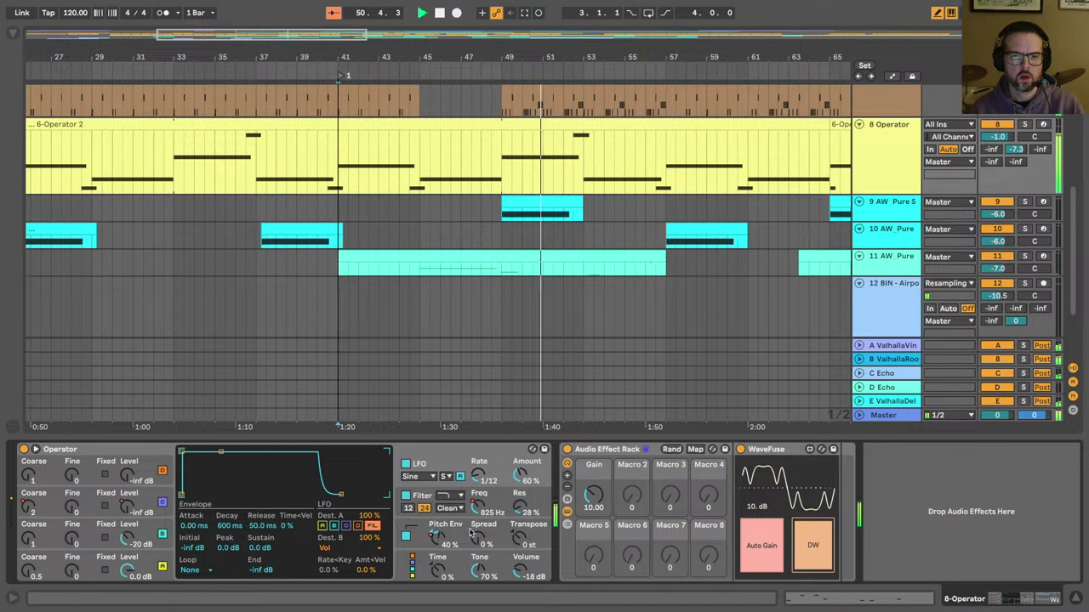
{"action": "left_click", "coordinate": [494, 151]}
{"action": "key", "text": "space"}
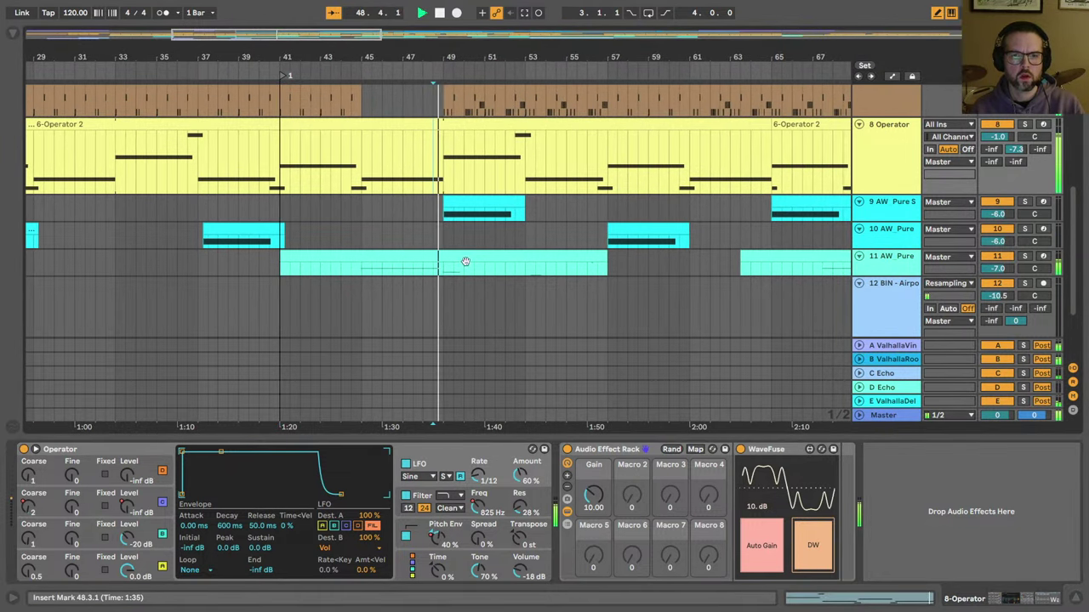
Step: Bring up the Operator's pitch envelope settings and replay the arrangement from bar 41
{"action": "left_click", "coordinate": [442, 525]}
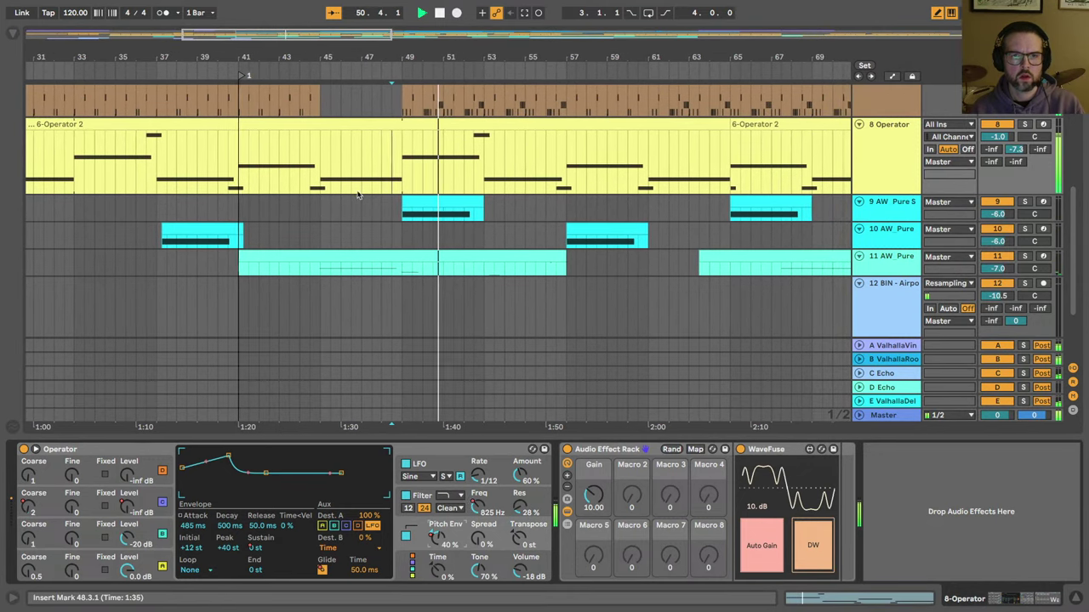
{"action": "scroll", "coordinate": [247, 178], "scroll_direction": "left", "scroll_amount": 6}
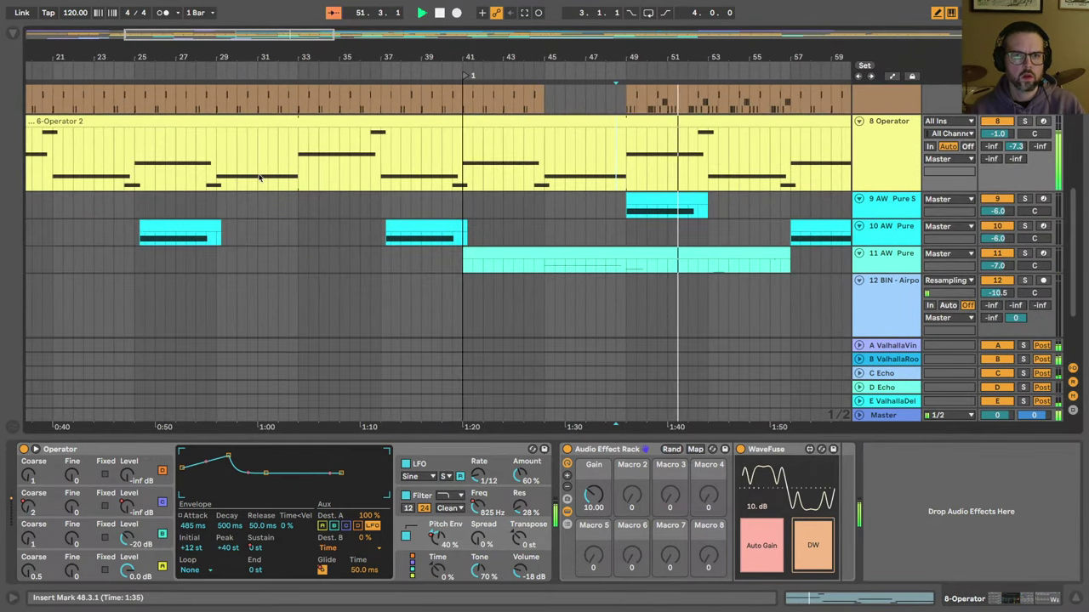
{"action": "left_click", "coordinate": [463, 161]}
{"action": "key", "text": "space"}
{"action": "key", "text": "space"}
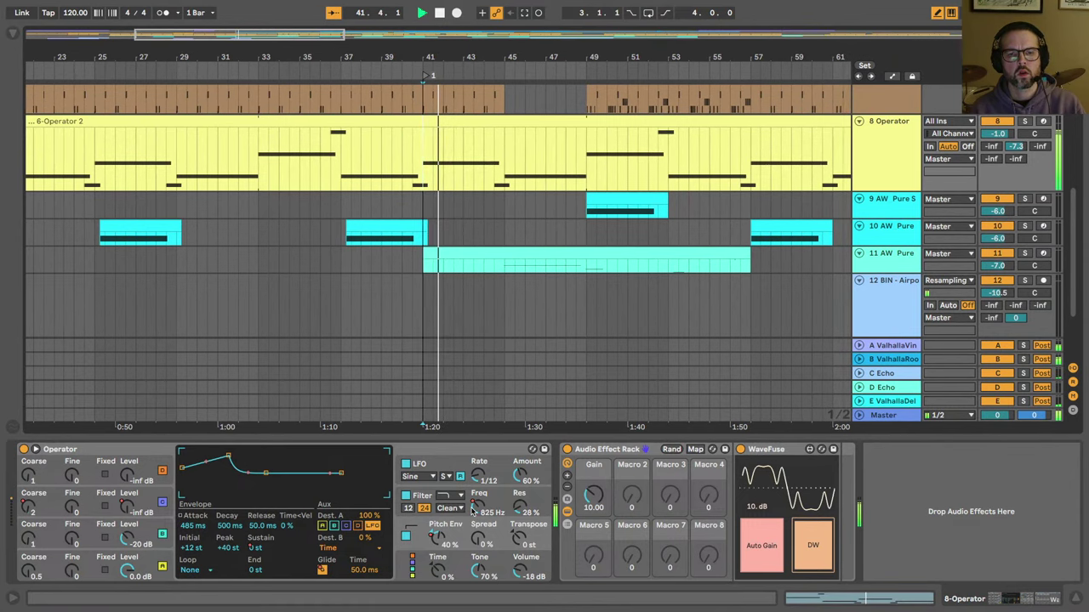
Step: Set the Operator's LFO Amount to 50% during playback
{"action": "left_click_drag", "start_coordinate": [520, 475], "coordinate": [520, 483]}
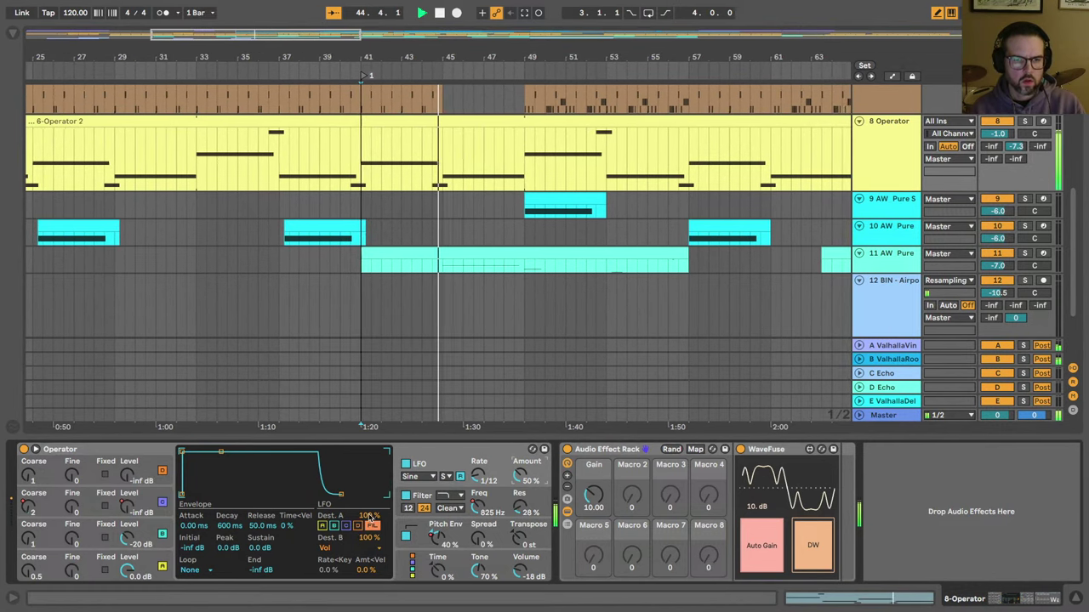
{"action": "left_click_drag", "start_coordinate": [364, 516], "coordinate": [414, 492]}
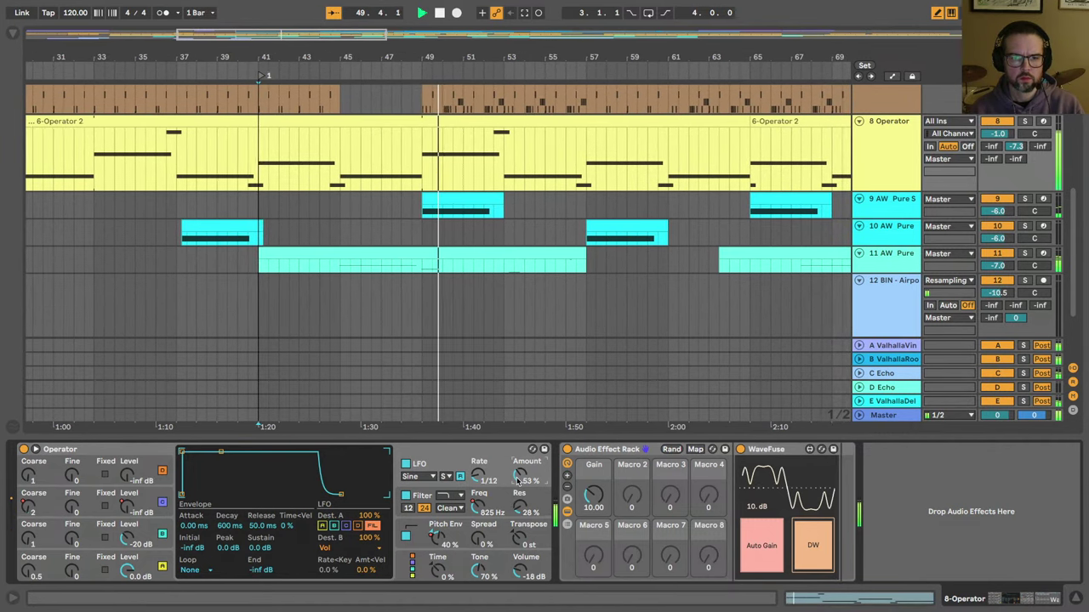
{"action": "left_click_drag", "start_coordinate": [517, 482], "coordinate": [517, 485]}
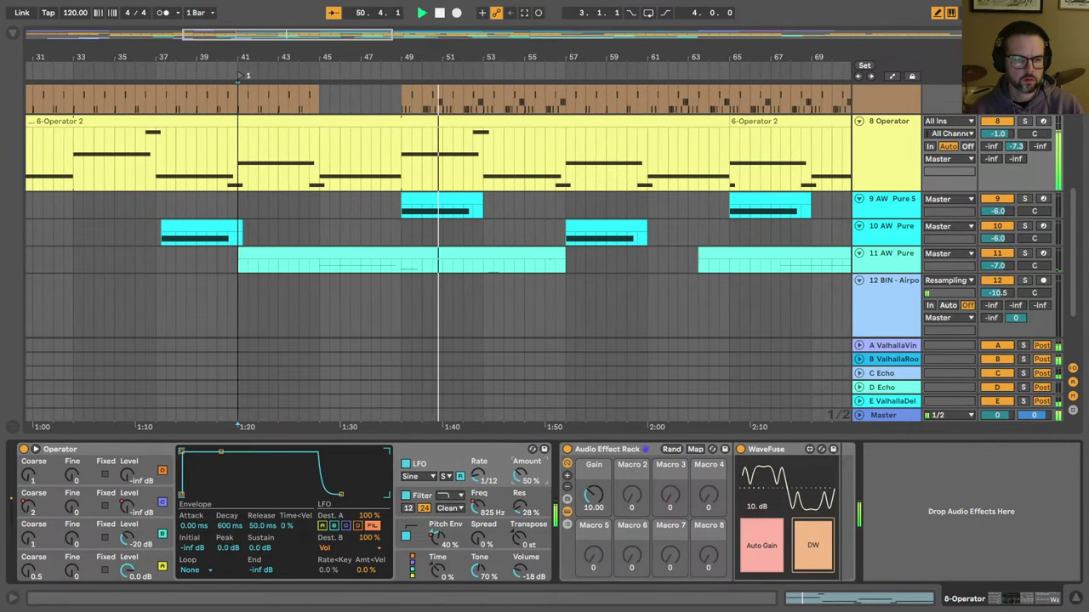
Step: Extend the UAL673 clip at bar 40 to end at bar 52 and copy its section from 49.3.1 to 52.1.1 to bar 57
{"action": "scroll", "coordinate": [384, 326], "scroll_direction": "left", "scroll_amount": 4}
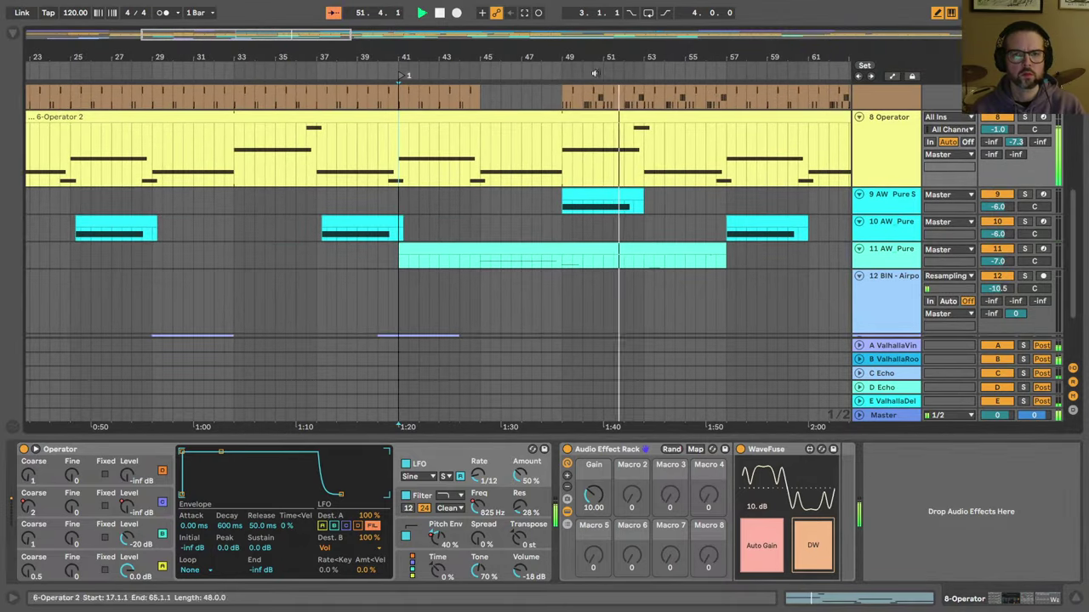
{"action": "left_click_drag", "start_coordinate": [618, 51], "coordinate": [614, 22]}
{"action": "scroll", "coordinate": [579, 206], "scroll_direction": "down", "scroll_amount": 3}
{"action": "scroll", "coordinate": [578, 206], "scroll_direction": "right", "scroll_amount": 2}
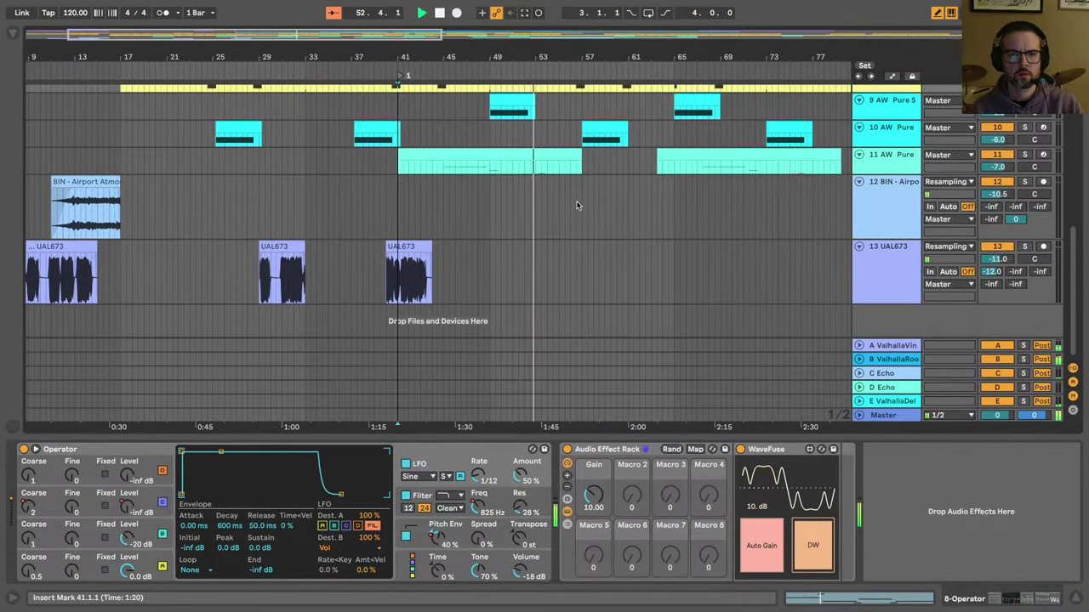
{"action": "left_click", "coordinate": [429, 268]}
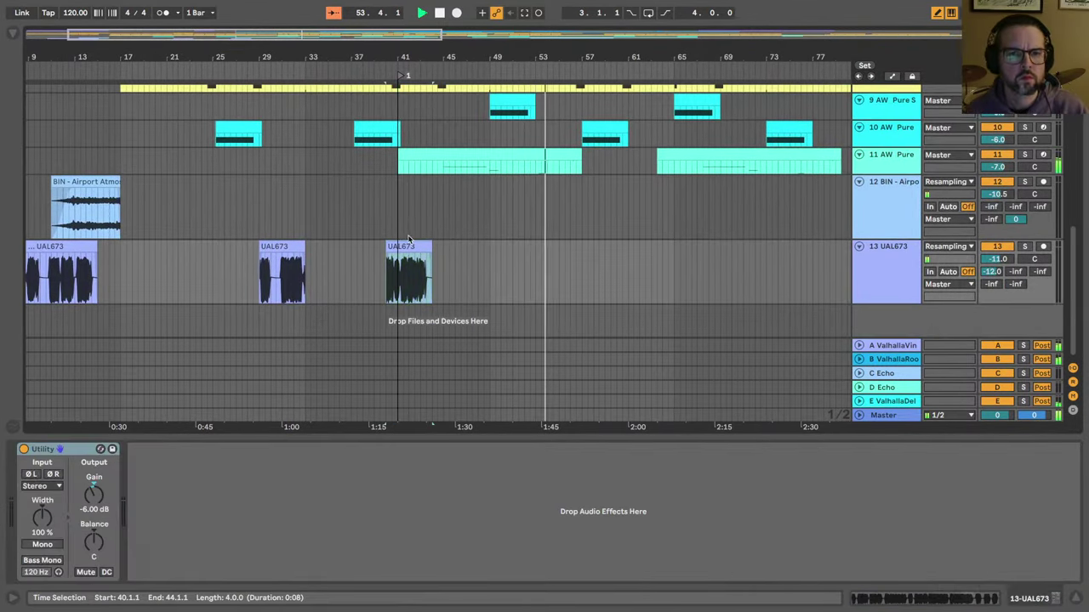
{"action": "left_click_drag", "start_coordinate": [428, 245], "coordinate": [529, 287]}
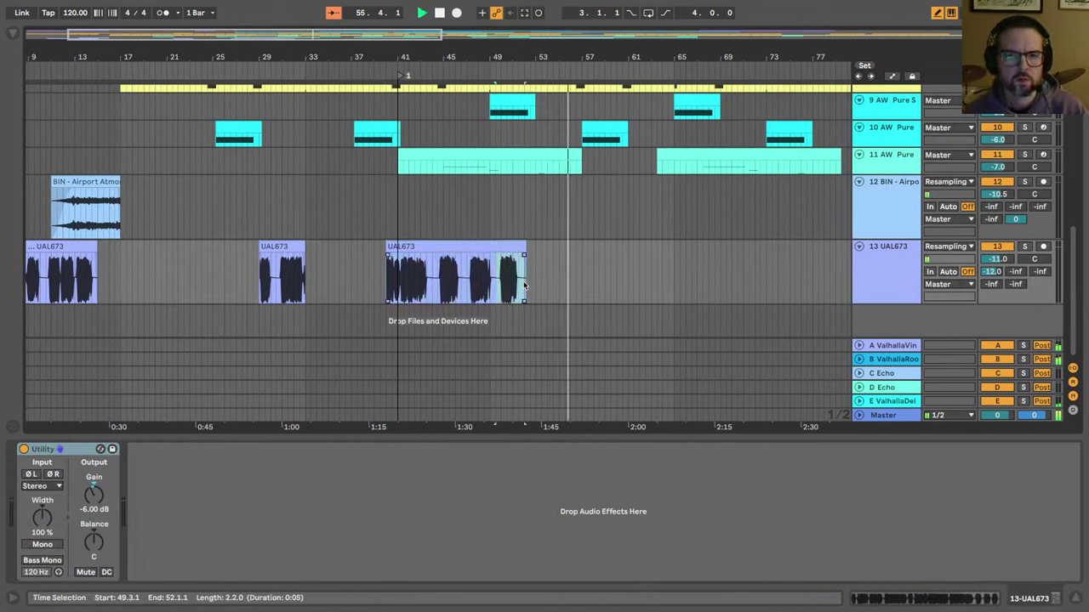
{"action": "left_click", "coordinate": [582, 261]}
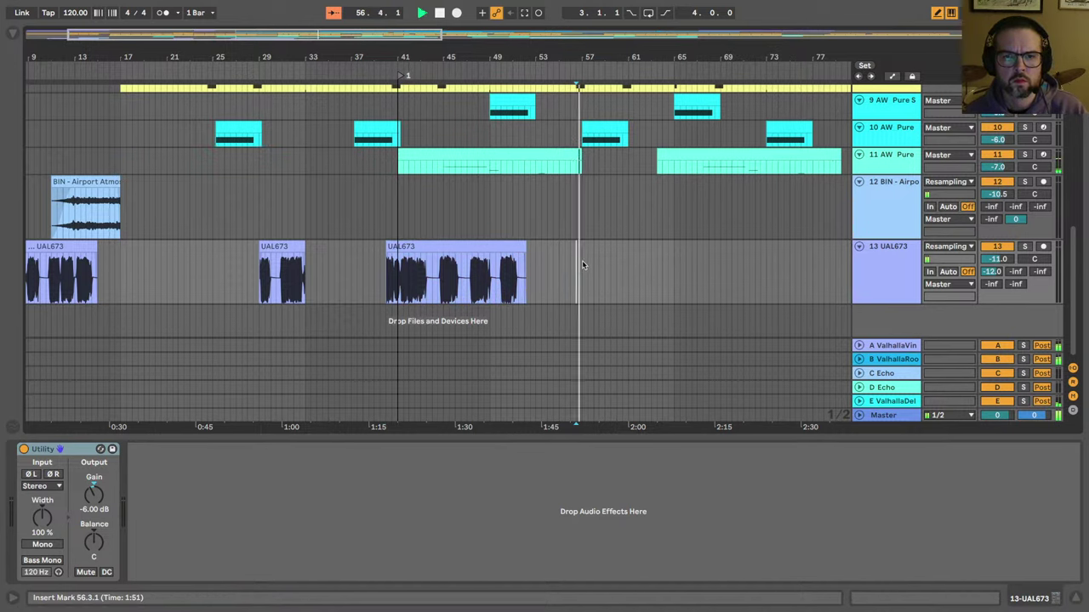
{"action": "key", "text": "ctrl+v"}
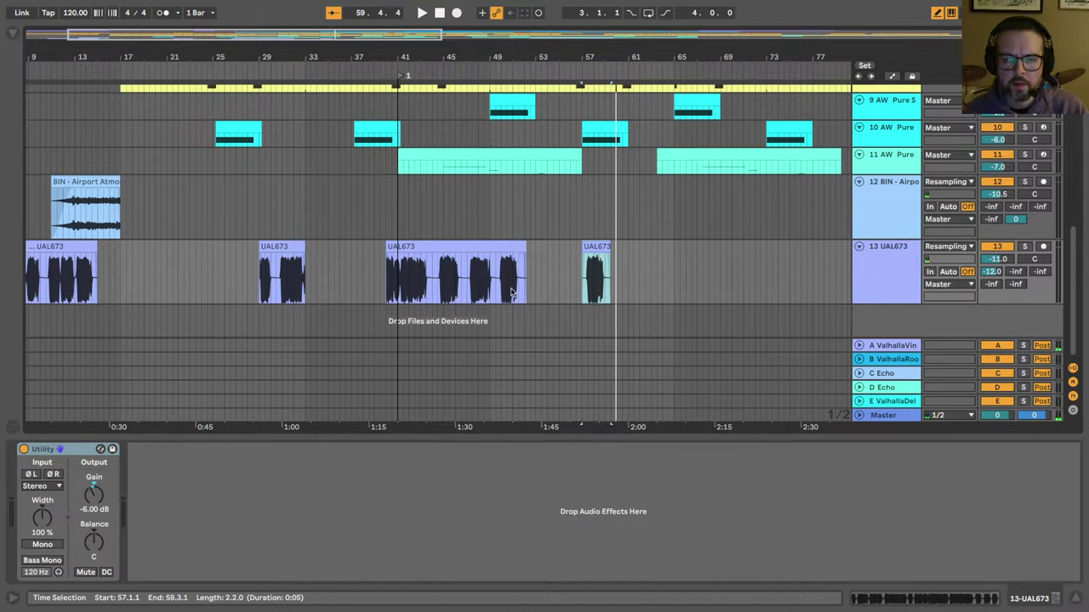
Step: Replay from bar 41 and set the Operator's LFO Amount to 40%, stopping playback once it is adjusted
{"action": "left_click", "coordinate": [402, 282]}
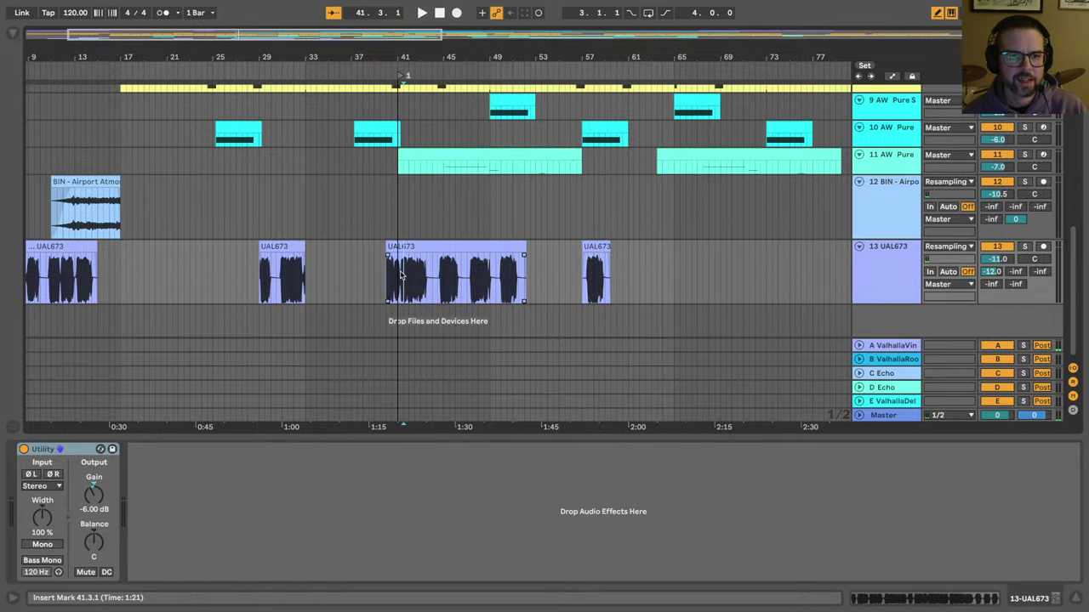
{"action": "scroll", "coordinate": [399, 273], "scroll_direction": "up", "scroll_amount": 5}
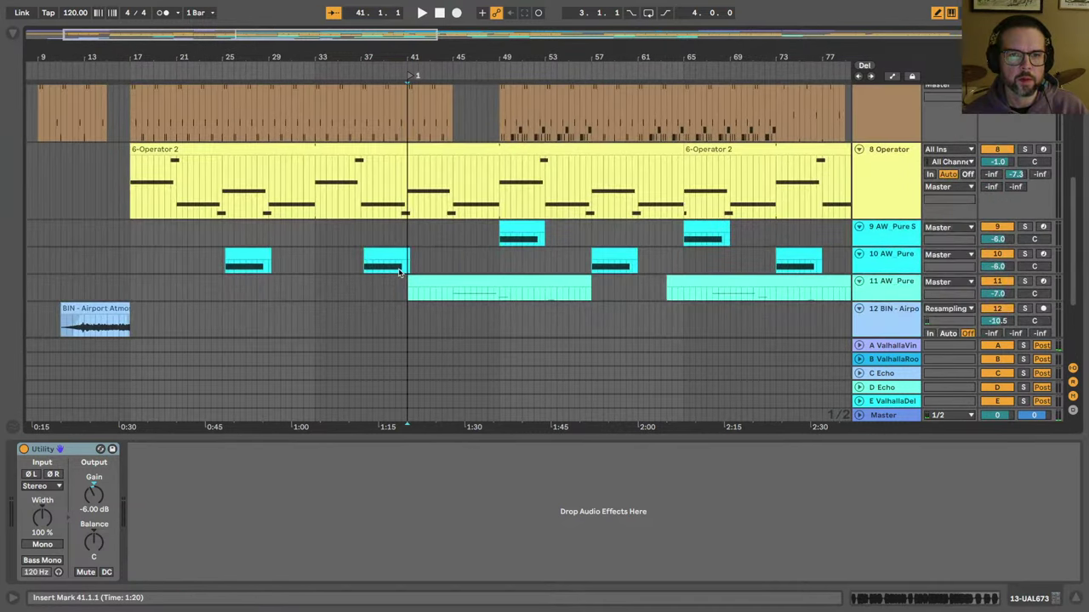
{"action": "left_click", "coordinate": [408, 200]}
{"action": "key", "text": "space"}
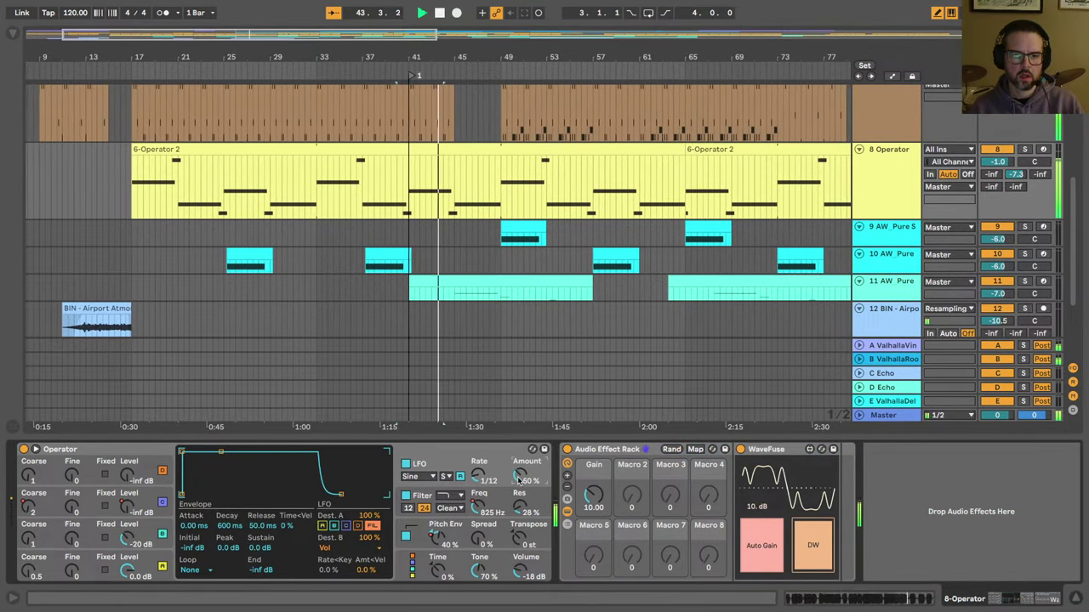
{"action": "left_click_drag", "start_coordinate": [491, 51], "coordinate": [311, 57]}
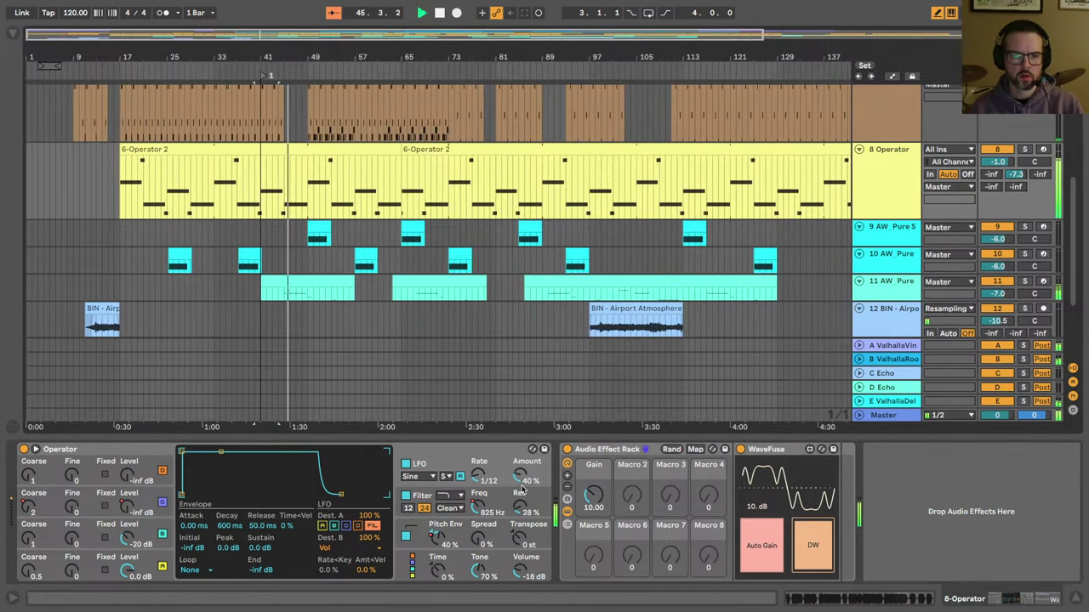
{"action": "scroll", "coordinate": [637, 244], "scroll_direction": "up", "scroll_amount": 1}
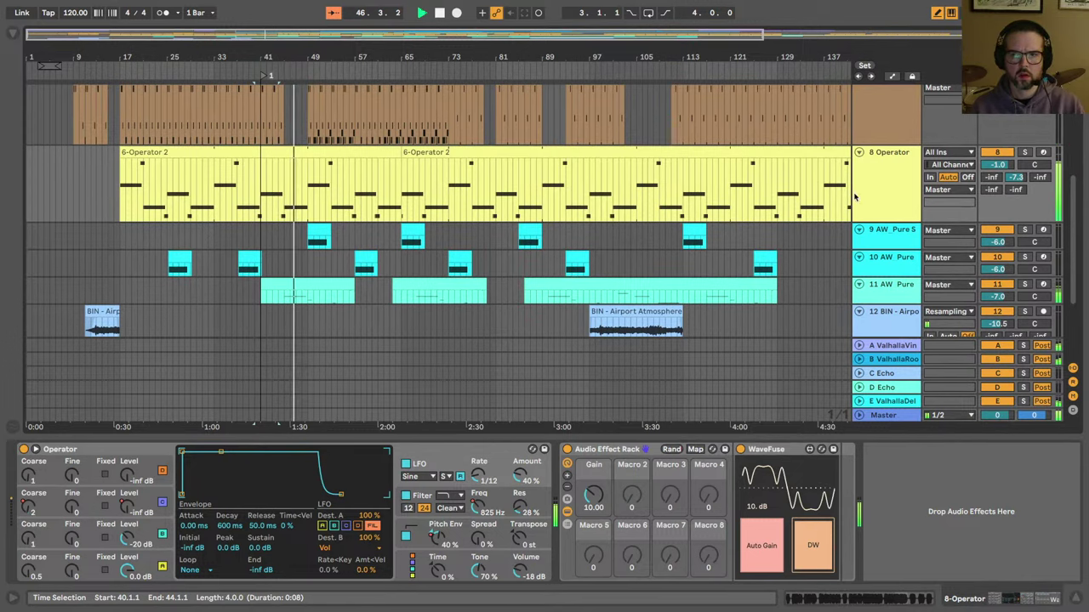
{"action": "key", "text": "space"}
Step: Audition the Kontakt instruments on tracks 3, 4 and 2, arming tracks 4 and 2 in turn
{"action": "scroll", "coordinate": [862, 189], "scroll_direction": "up", "scroll_amount": 6}
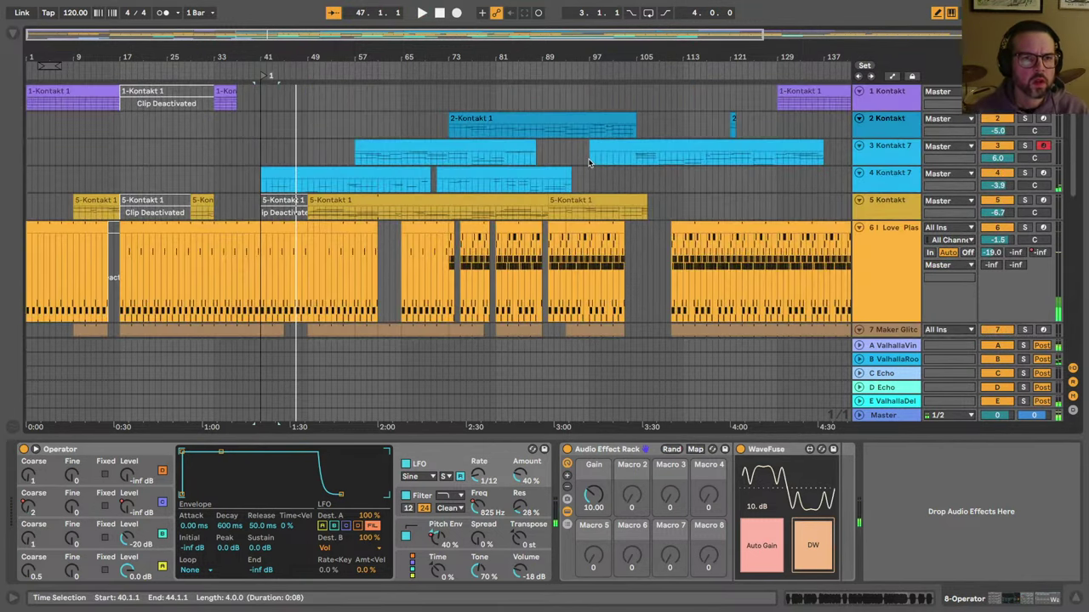
{"action": "left_click_drag", "start_coordinate": [271, 57], "coordinate": [271, 93]}
{"action": "scroll", "coordinate": [371, 172], "scroll_direction": "left", "scroll_amount": 2}
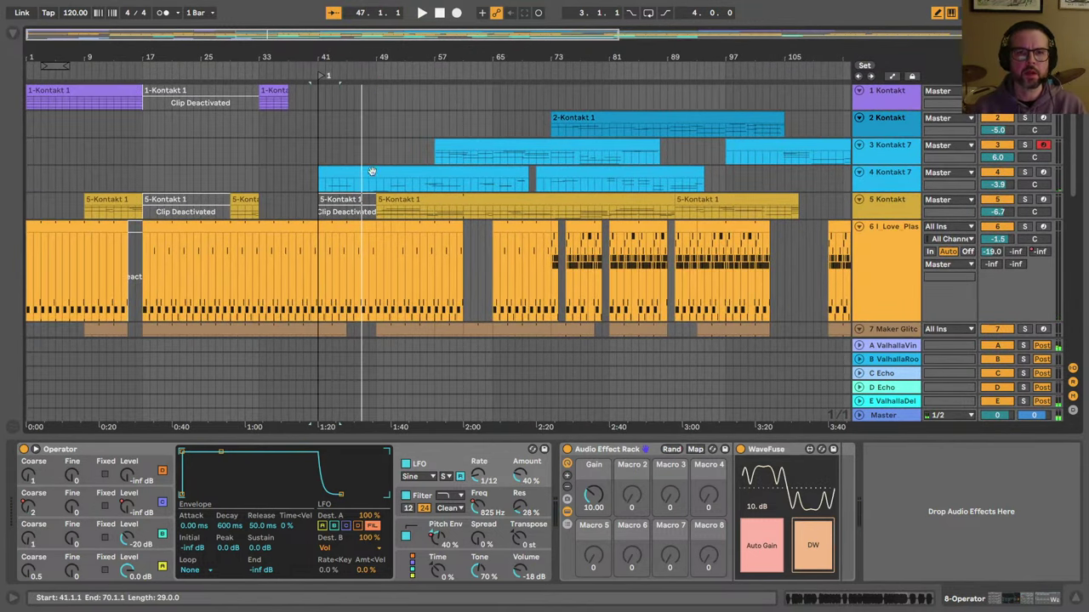
{"action": "left_click", "coordinate": [880, 157]}
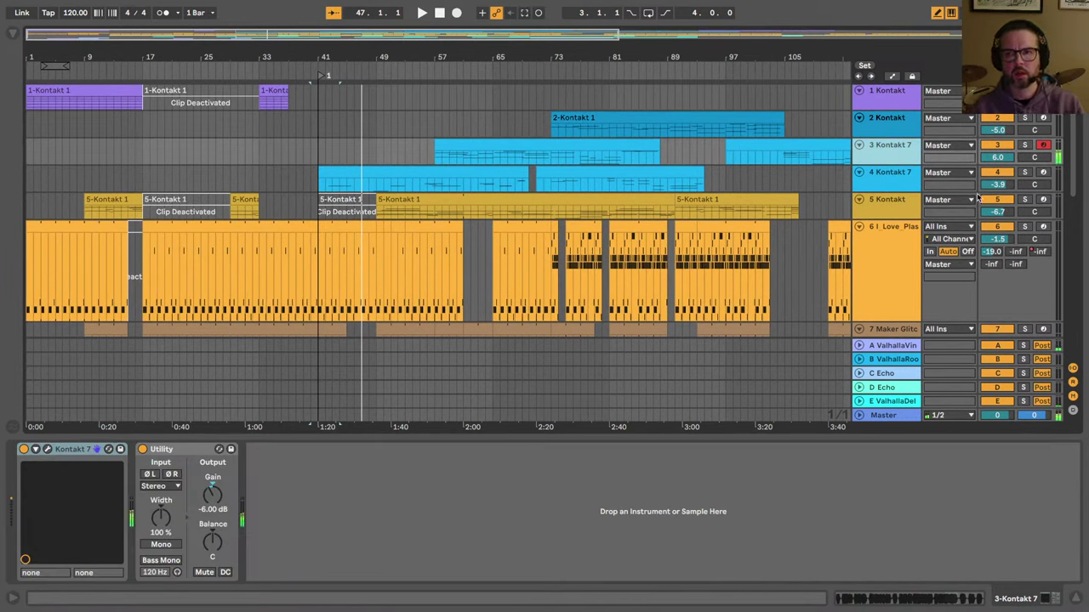
{"action": "left_click", "coordinate": [1042, 172]}
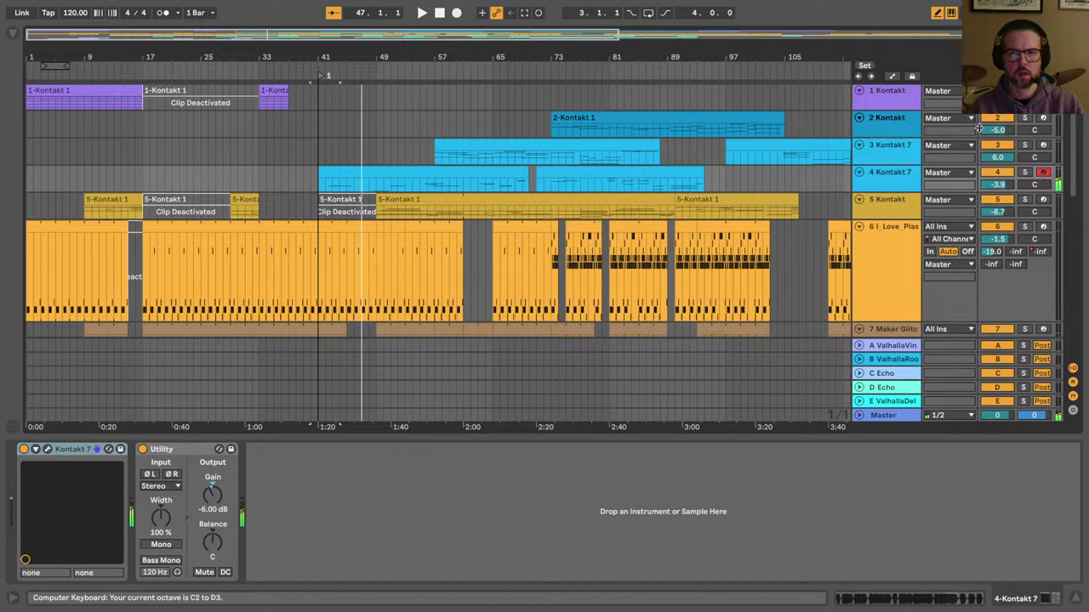
{"action": "left_click", "coordinate": [1044, 119]}
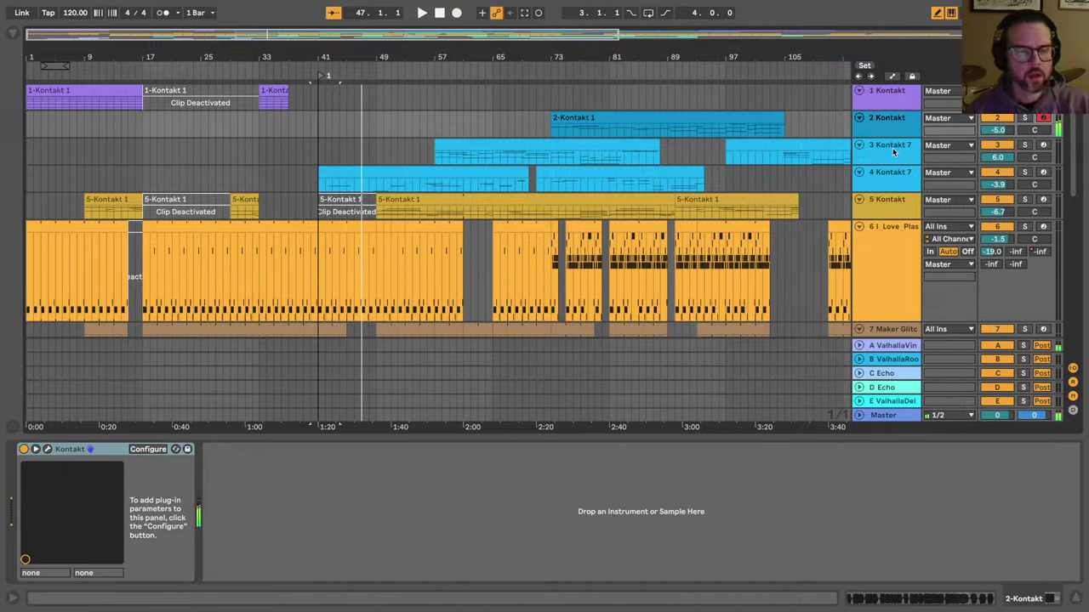
Step: Play the arrangement from bar 39 and check the clips on the sample and Kontakt tracks
{"action": "left_click", "coordinate": [304, 159]}
{"action": "key", "text": "space"}
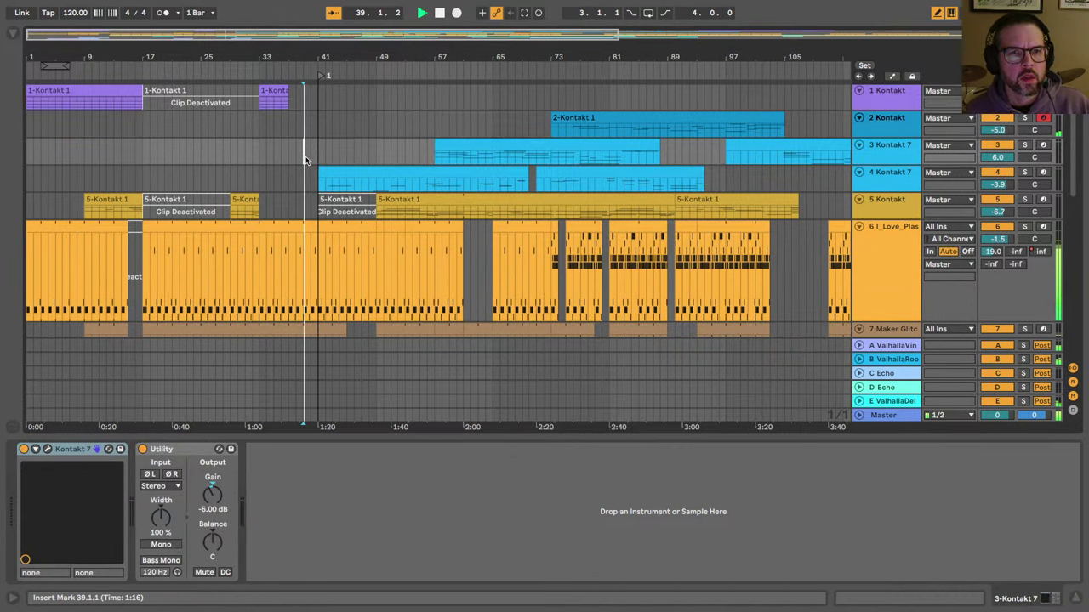
{"action": "scroll", "coordinate": [307, 160], "scroll_direction": "down", "scroll_amount": 10}
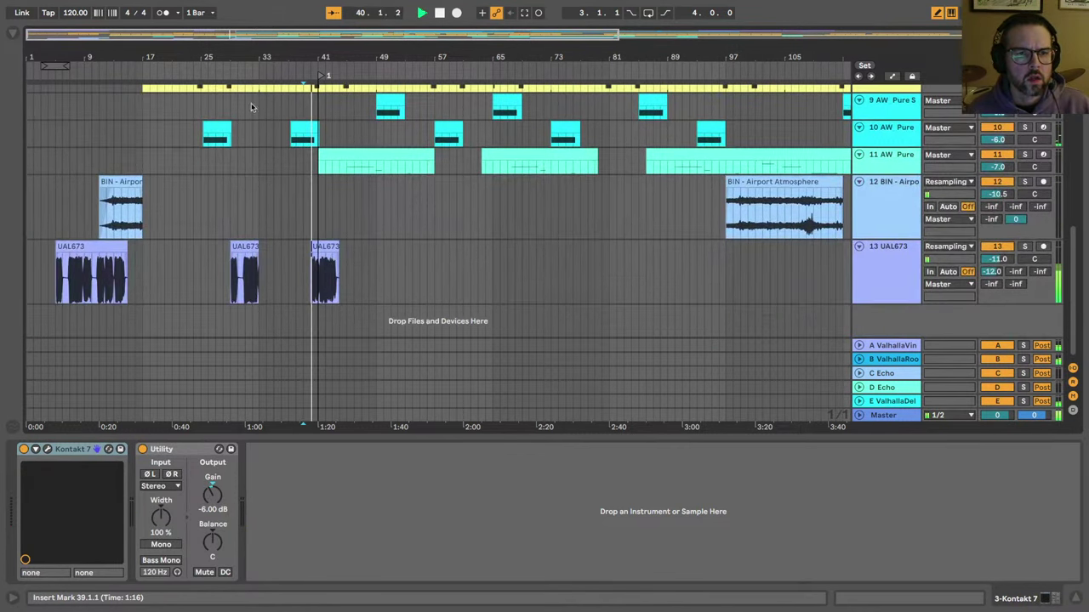
{"action": "left_click_drag", "start_coordinate": [266, 58], "coordinate": [382, 182]}
{"action": "scroll", "coordinate": [382, 182], "scroll_direction": "up", "scroll_amount": 10}
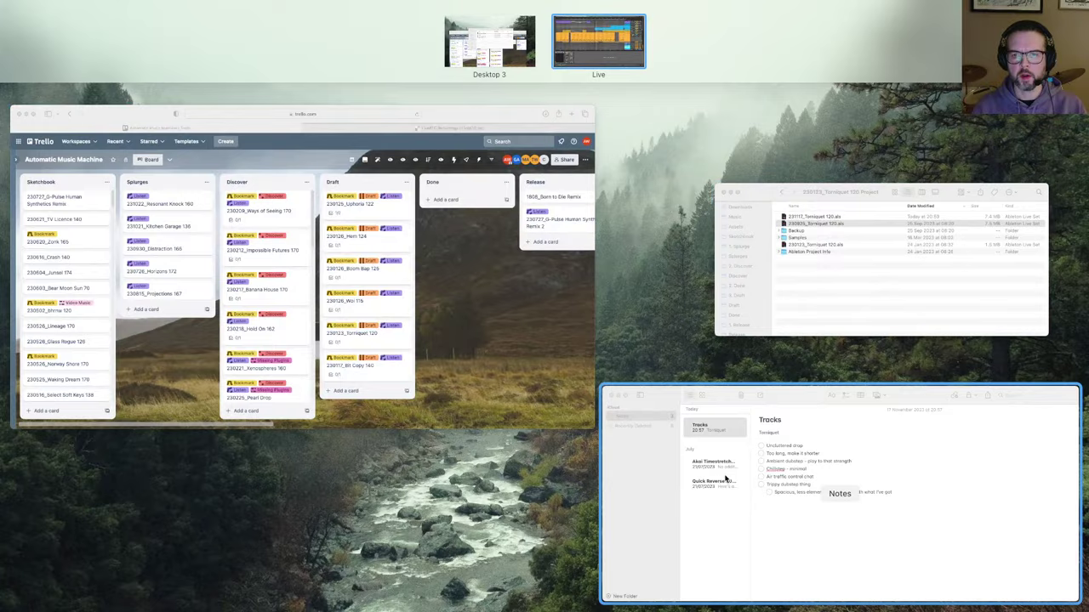
Step: Switch to Notes to read the Torniquet checklist and return to the Live set
{"action": "left_click", "coordinate": [724, 479]}
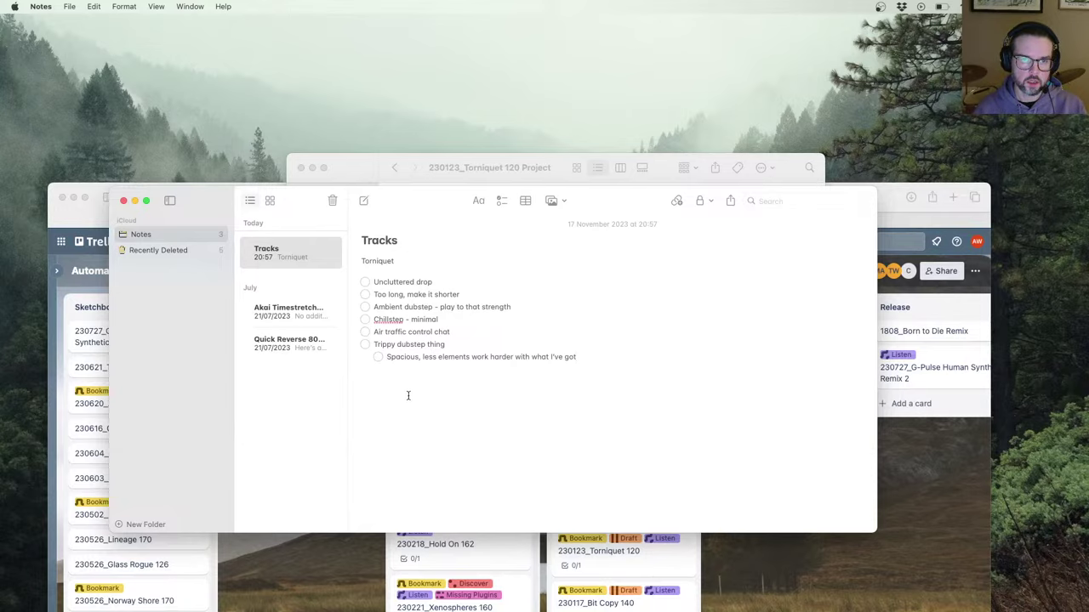
{"action": "key", "text": "ctrl+Up"}
{"action": "left_click", "coordinate": [576, 62]}
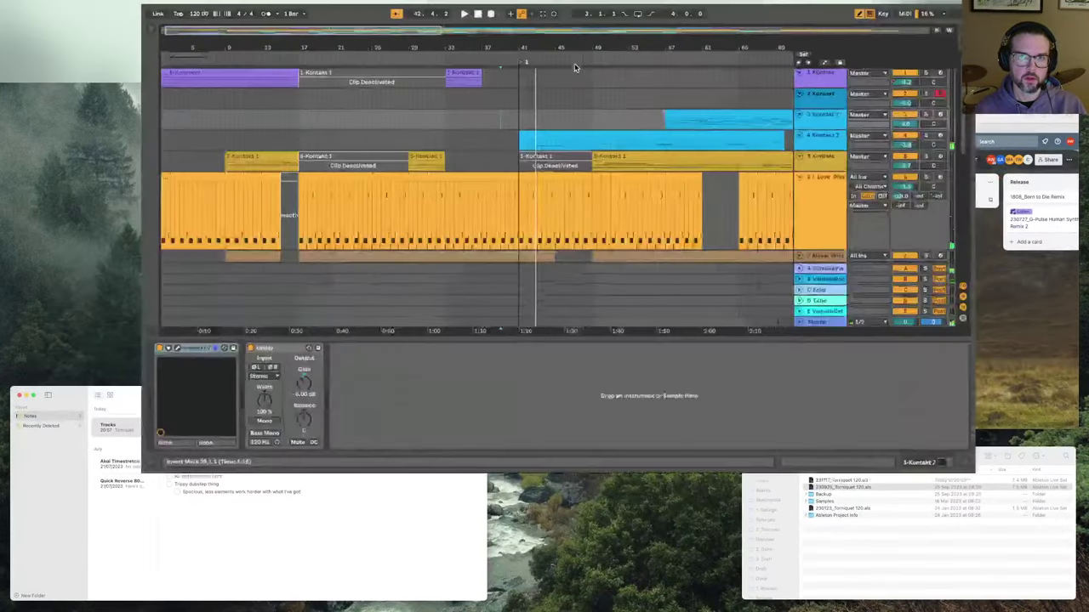
Step: Loop the range from bar 91 to bar 187 and delete its contents across all tracks
{"action": "left_click_drag", "start_coordinate": [482, 52], "coordinate": [482, 17]}
{"action": "scroll", "coordinate": [286, 231], "scroll_direction": "down", "scroll_amount": 10}
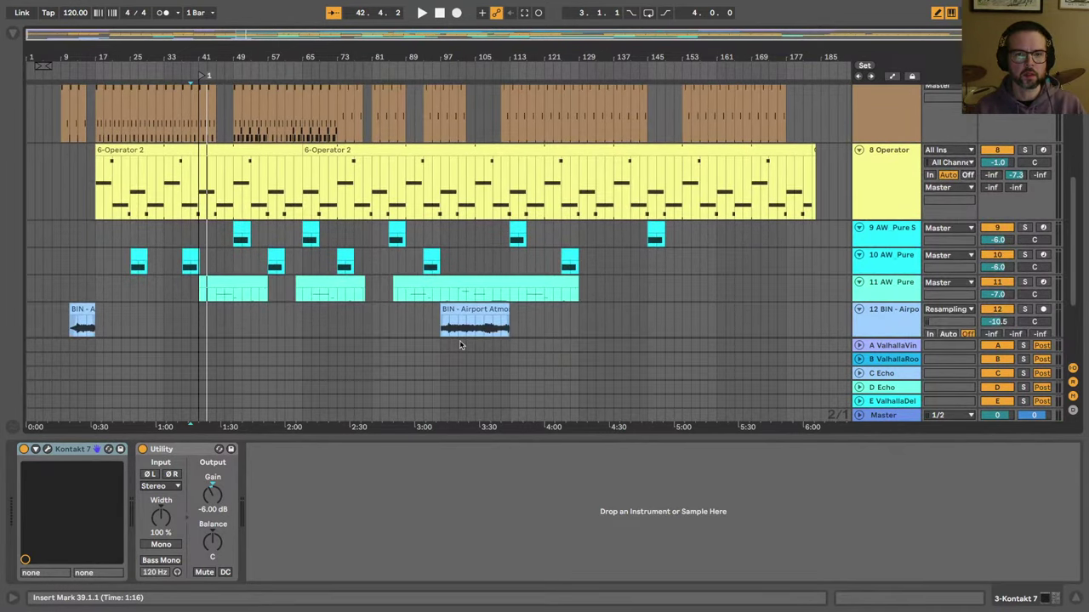
{"action": "scroll", "coordinate": [459, 340], "scroll_direction": "down", "scroll_amount": 5}
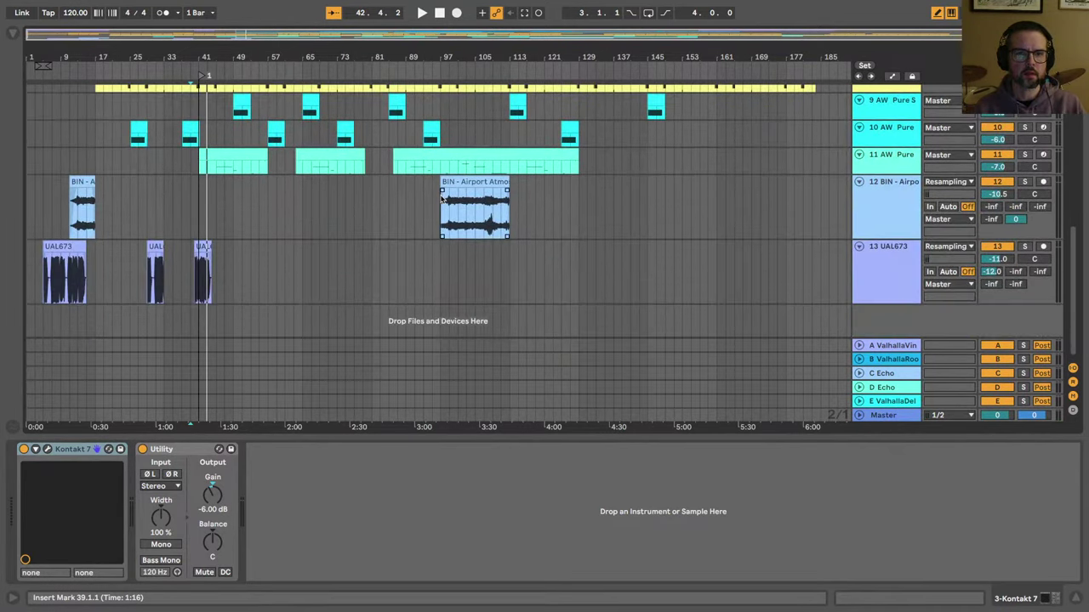
{"action": "scroll", "coordinate": [441, 197], "scroll_direction": "up", "scroll_amount": 10}
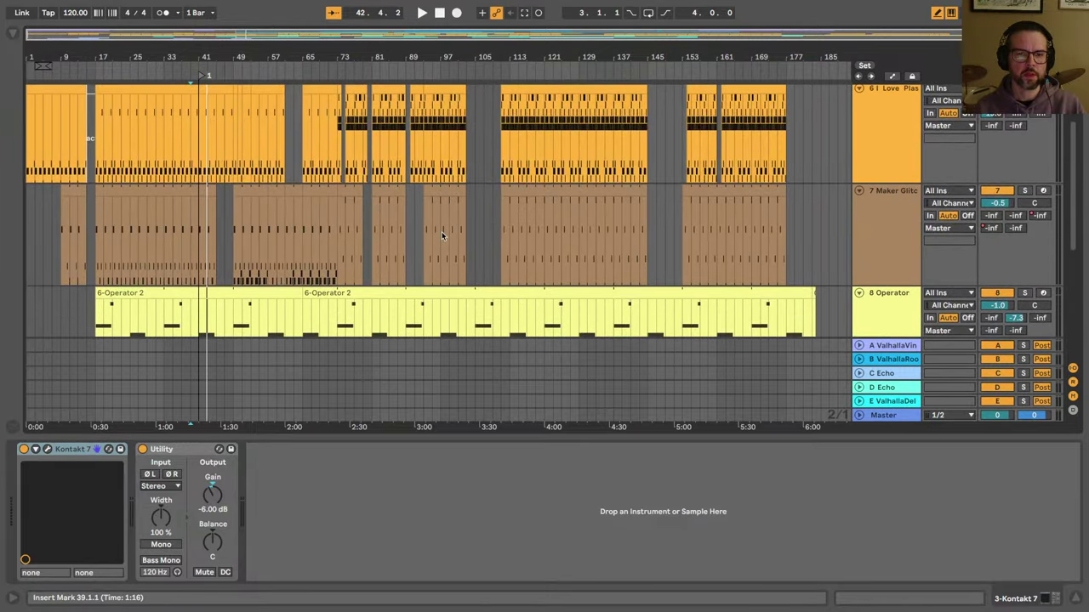
{"action": "mouse_move", "coordinate": [417, 231]}
{"action": "left_mouse_down"}
{"action": "mouse_move", "coordinate": [838, 230]}
{"action": "mouse_move", "coordinate": [389, 230]}
{"action": "mouse_move", "coordinate": [416, 233]}
{"action": "left_mouse_up"}
{"action": "left_click", "coordinate": [815, 226]}
{"action": "key", "text": "ctrl+l"}
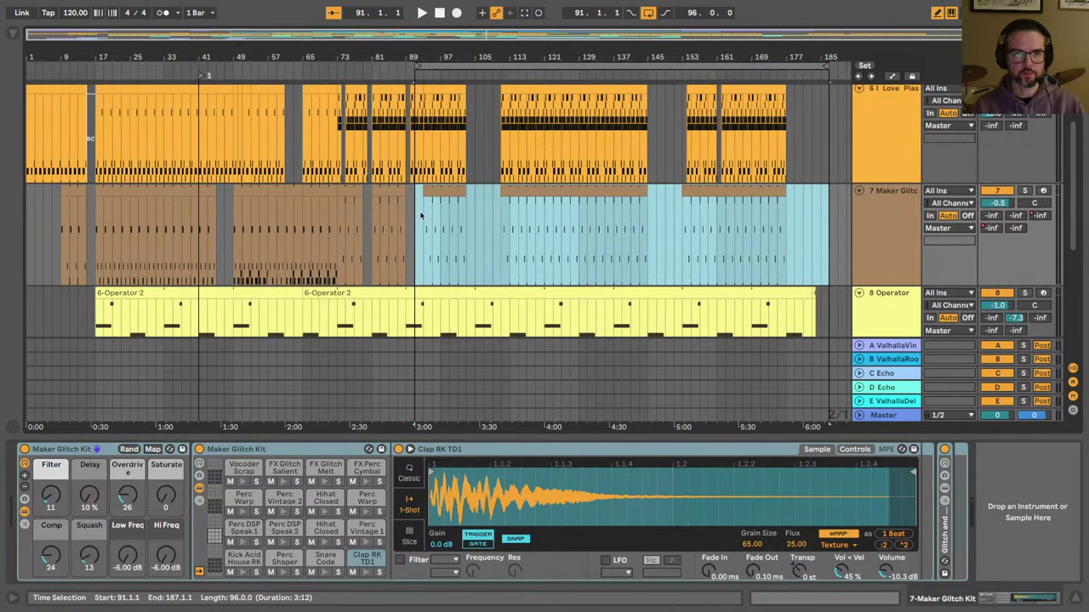
{"action": "left_click", "coordinate": [428, 65]}
{"action": "key", "text": "Delete"}
Step: Trim the Operator clip that starts at bar 65 so it ends at bar 89
{"action": "scroll", "coordinate": [416, 122], "scroll_direction": "down", "scroll_amount": 5}
{"action": "left_click", "coordinate": [416, 122]}
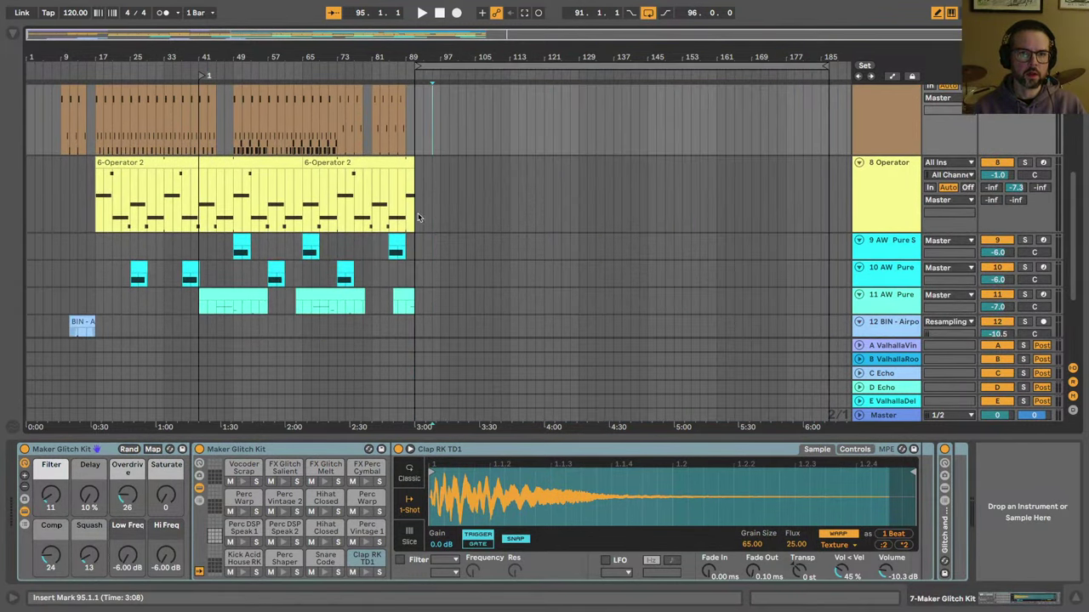
{"action": "scroll", "coordinate": [408, 187], "scroll_direction": "up", "scroll_amount": 3}
{"action": "left_click", "coordinate": [400, 252]}
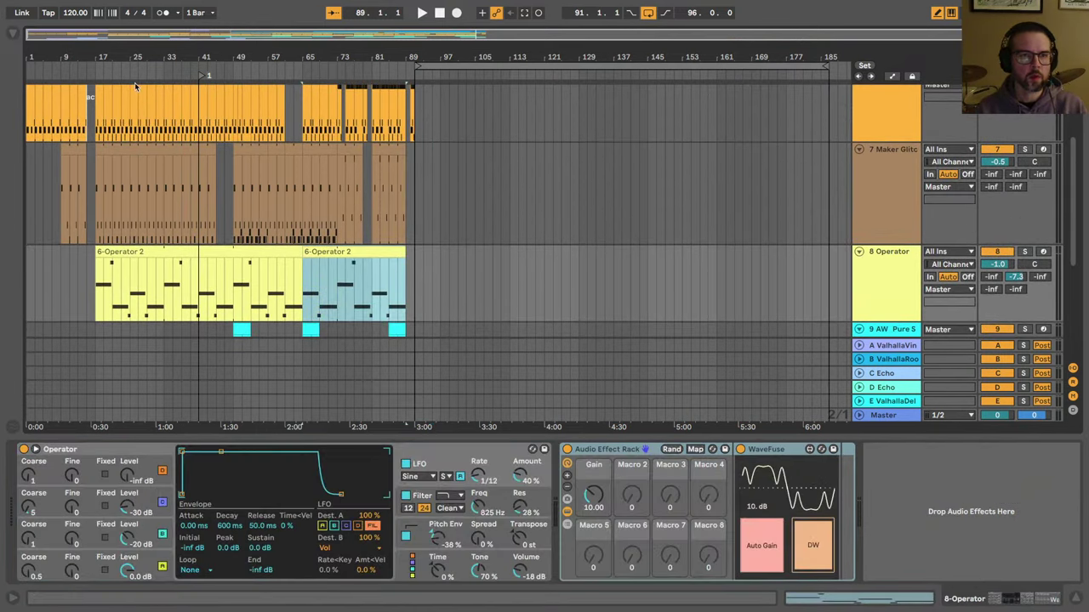
{"action": "mouse_move", "coordinate": [125, 50]}
{"action": "left_mouse_down"}
{"action": "mouse_move", "coordinate": [124, 106]}
{"action": "mouse_move", "coordinate": [122, 49]}
{"action": "left_mouse_up"}
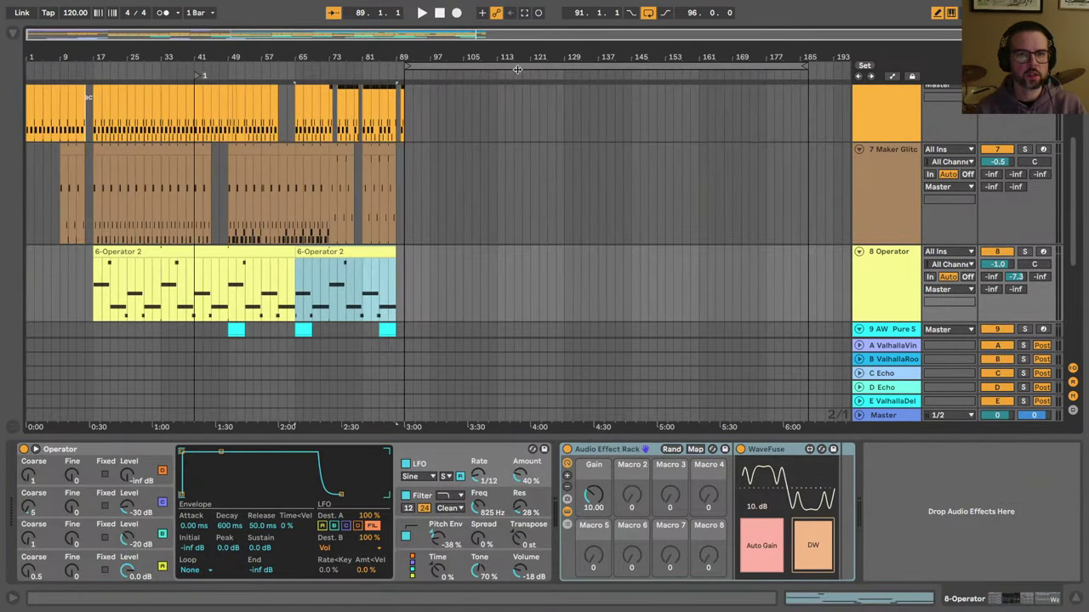
{"action": "left_click", "coordinate": [463, 297]}
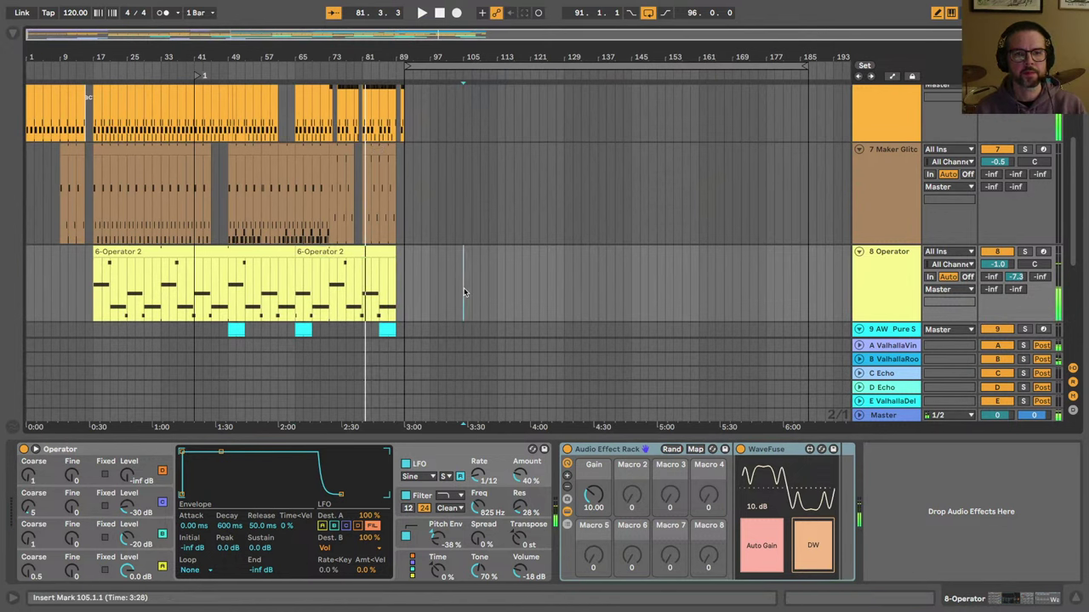
Step: Play the arrangement from about bar 51 and check the clips on the Maker Glitch, Operator and lower audio tracks
{"action": "scroll", "coordinate": [263, 255], "scroll_direction": "down", "scroll_amount": 1}
{"action": "left_click_drag", "start_coordinate": [210, 51], "coordinate": [210, 75]}
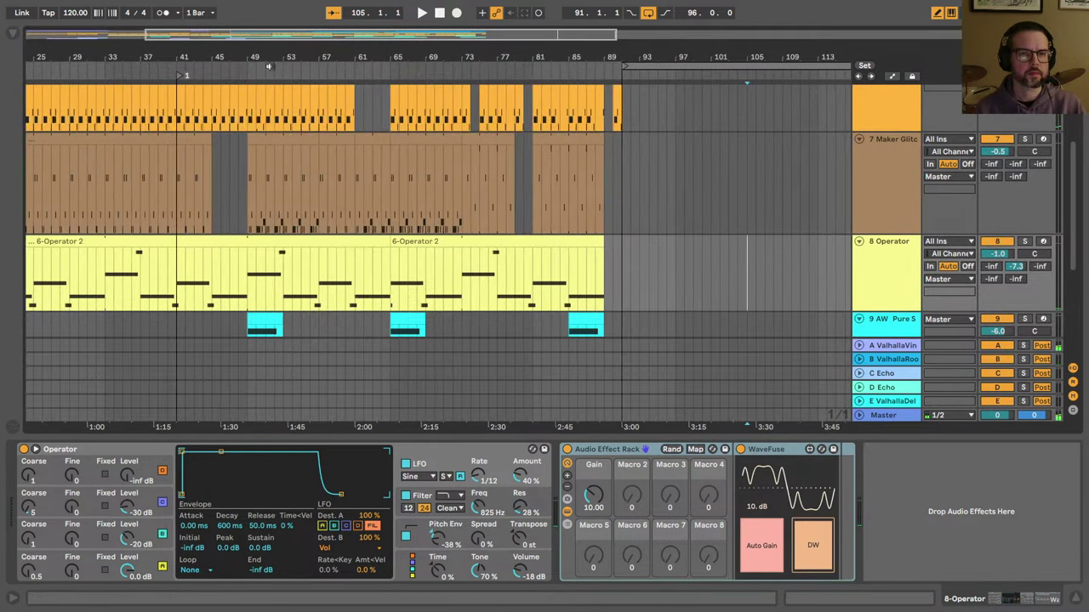
{"action": "left_click", "coordinate": [271, 75]}
{"action": "left_click_drag", "start_coordinate": [322, 55], "coordinate": [188, 81]}
{"action": "scroll", "coordinate": [247, 162], "scroll_direction": "left", "scroll_amount": 5}
{"action": "scroll", "coordinate": [256, 174], "scroll_direction": "down", "scroll_amount": 2}
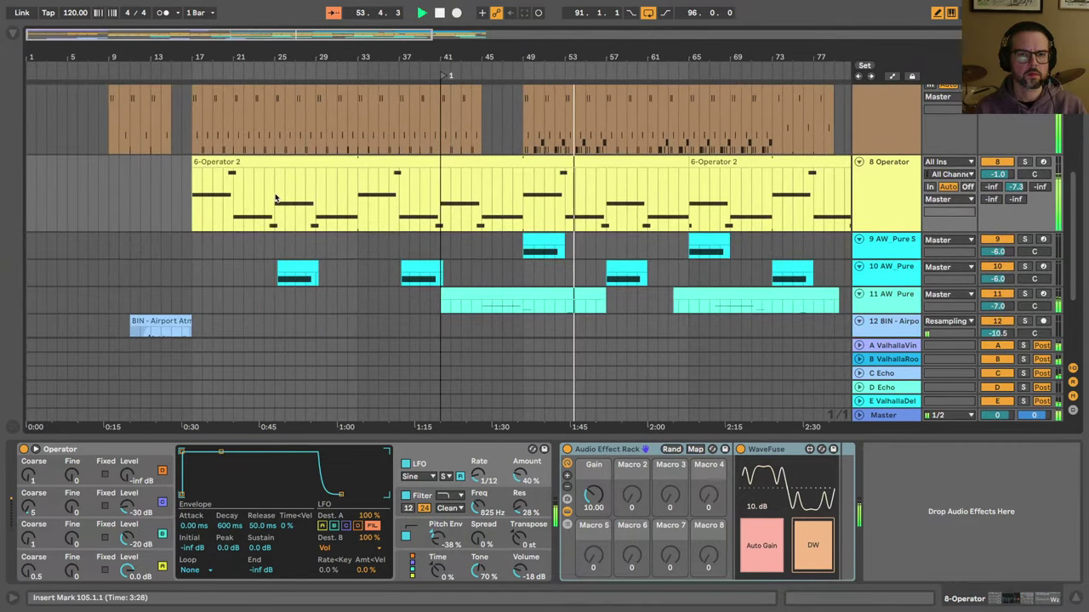
{"action": "scroll", "coordinate": [454, 207], "scroll_direction": "right", "scroll_amount": 2}
{"action": "scroll", "coordinate": [454, 207], "scroll_direction": "down", "scroll_amount": 2}
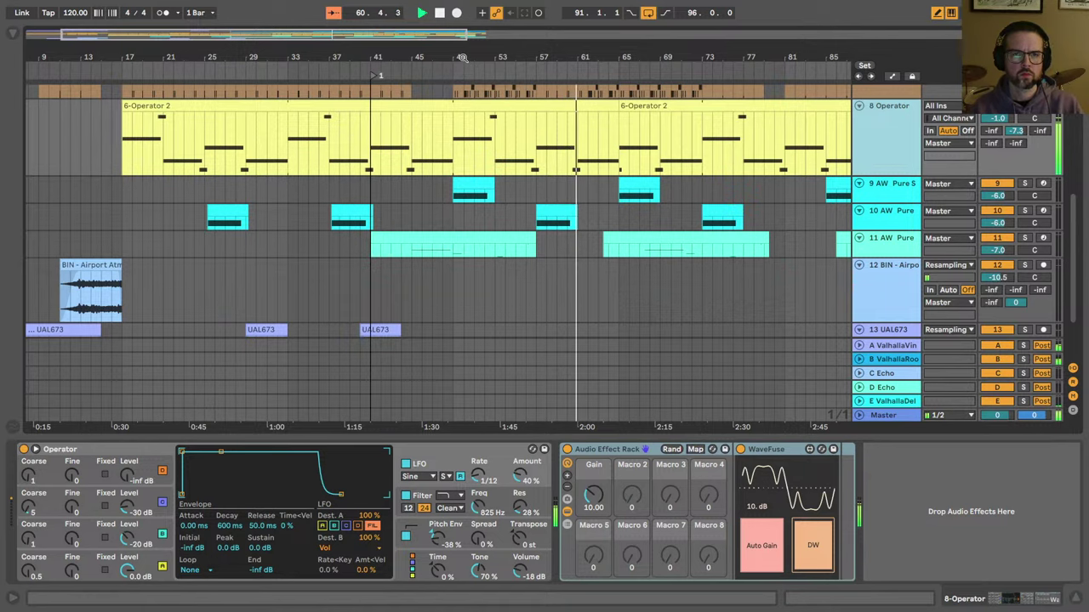
{"action": "left_click_drag", "start_coordinate": [465, 58], "coordinate": [465, 28]}
{"action": "scroll", "coordinate": [386, 156], "scroll_direction": "down", "scroll_amount": 1}
{"action": "scroll", "coordinate": [387, 156], "scroll_direction": "up", "scroll_amount": 3}
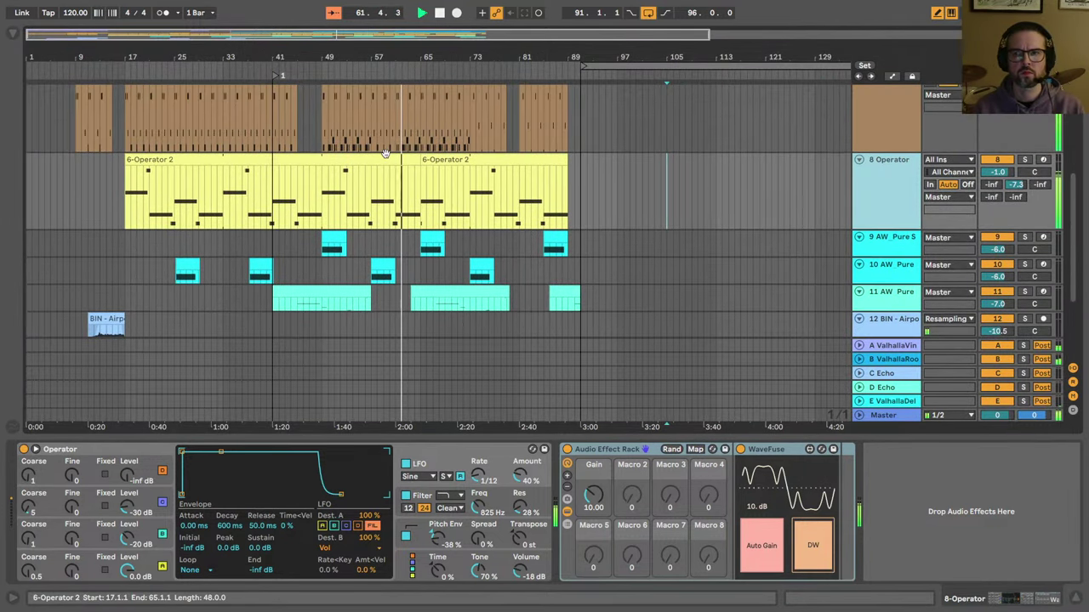
Step: Solo the Maker Glitch Kit track in the mixer and set its ValhallaRoom send to -13 dB
{"action": "key", "text": "Tab"}
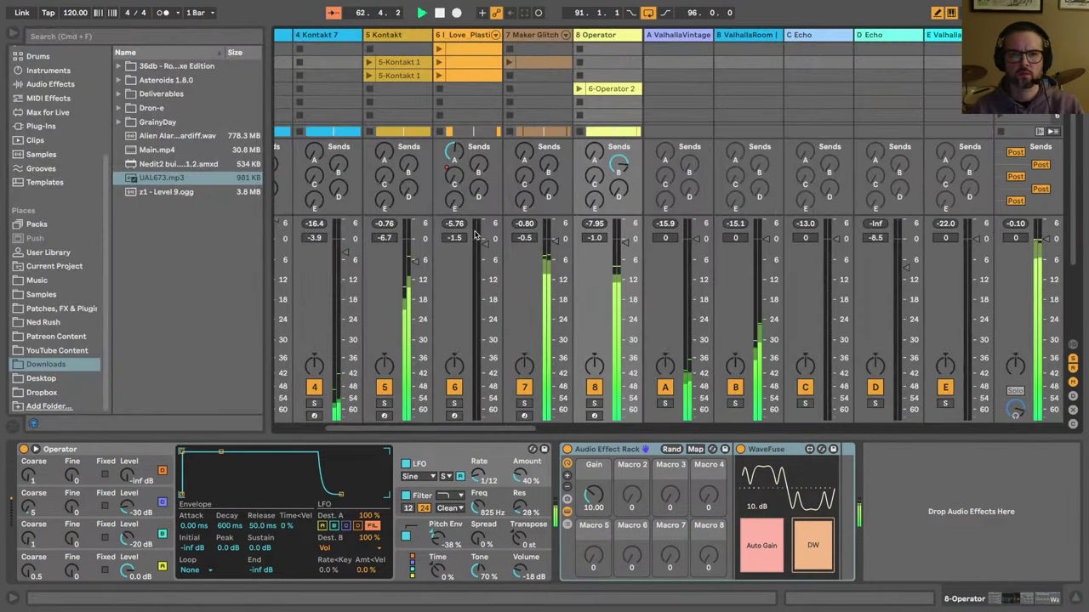
{"action": "left_click", "coordinate": [523, 403]}
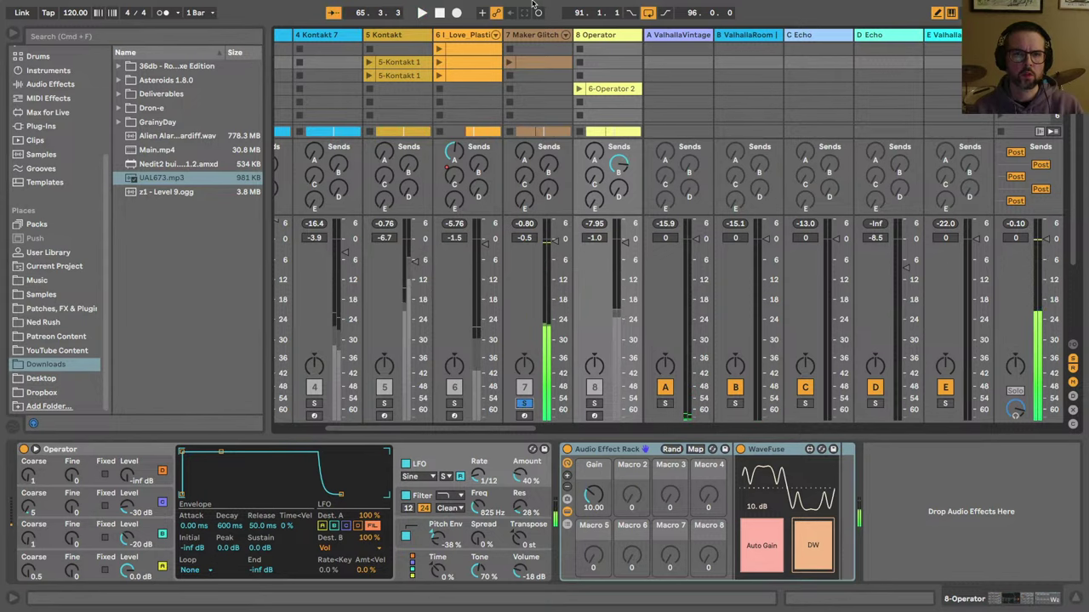
{"action": "left_click", "coordinate": [532, 34]}
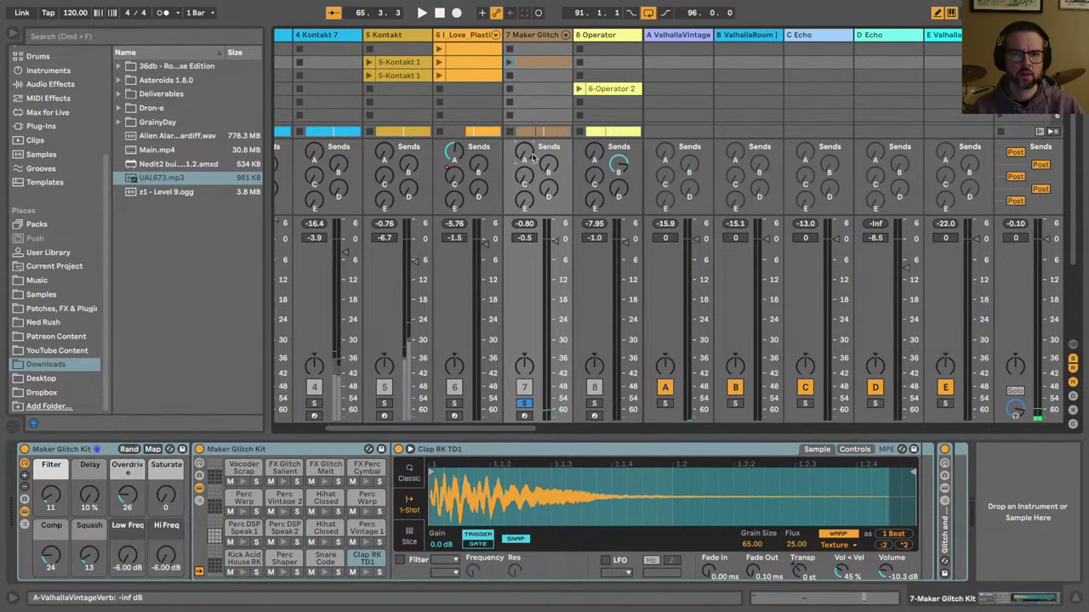
{"action": "left_click_drag", "start_coordinate": [547, 169], "coordinate": [547, 163]}
{"action": "key", "text": "space"}
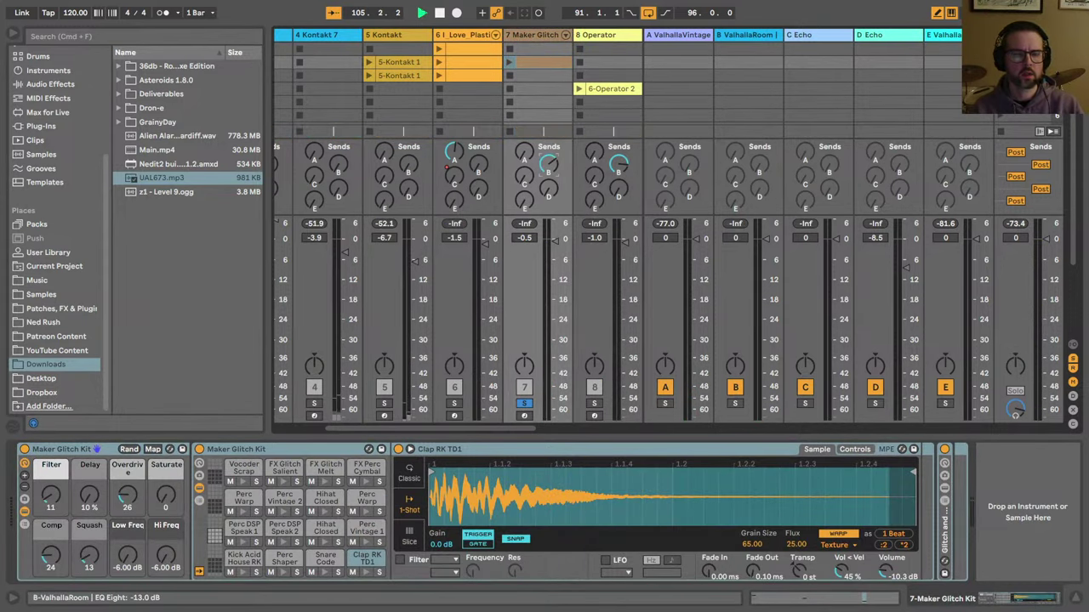
Step: Return to the arrangement with playback stopped and fold all the tracks
{"action": "key", "text": "Tab"}
{"action": "key", "text": "space"}
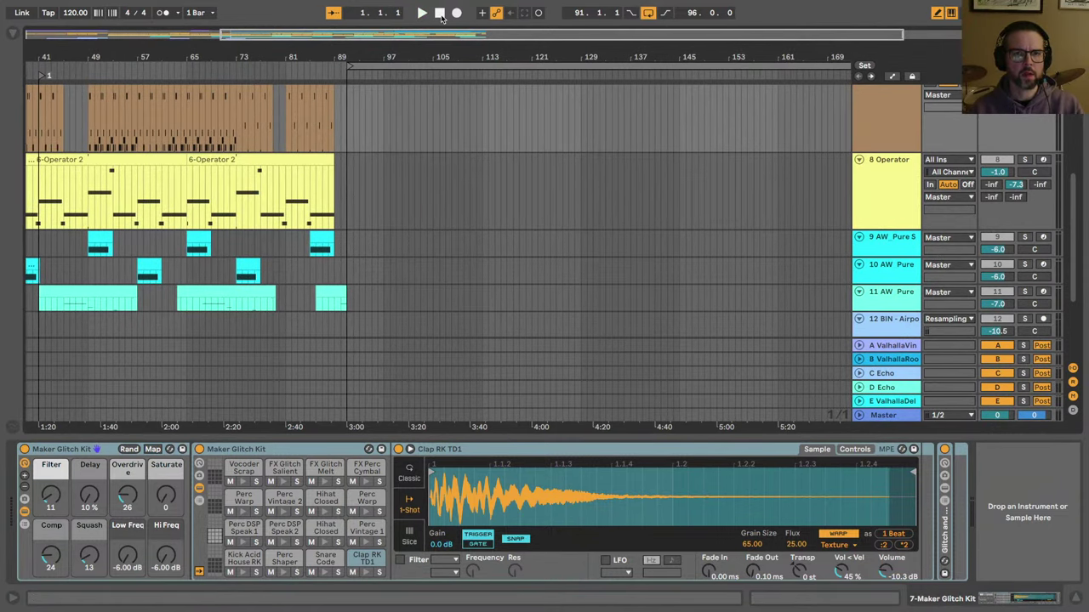
{"action": "left_click", "coordinate": [440, 13]}
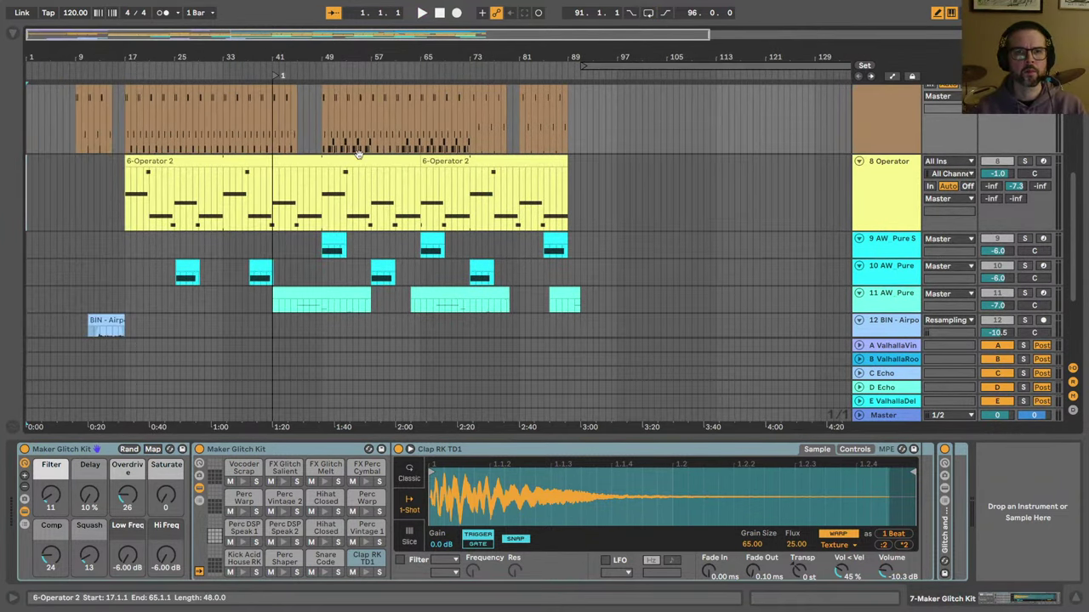
{"action": "scroll", "coordinate": [472, 177], "scroll_direction": "up", "scroll_amount": 5}
{"action": "key", "text": "super+a"}
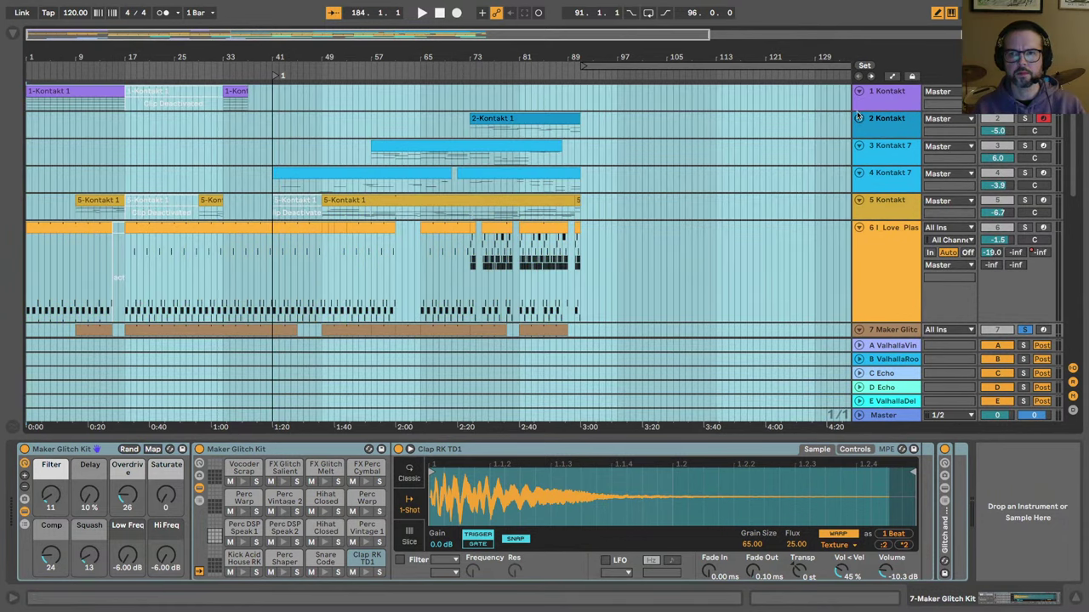
{"action": "left_click", "coordinate": [859, 119]}
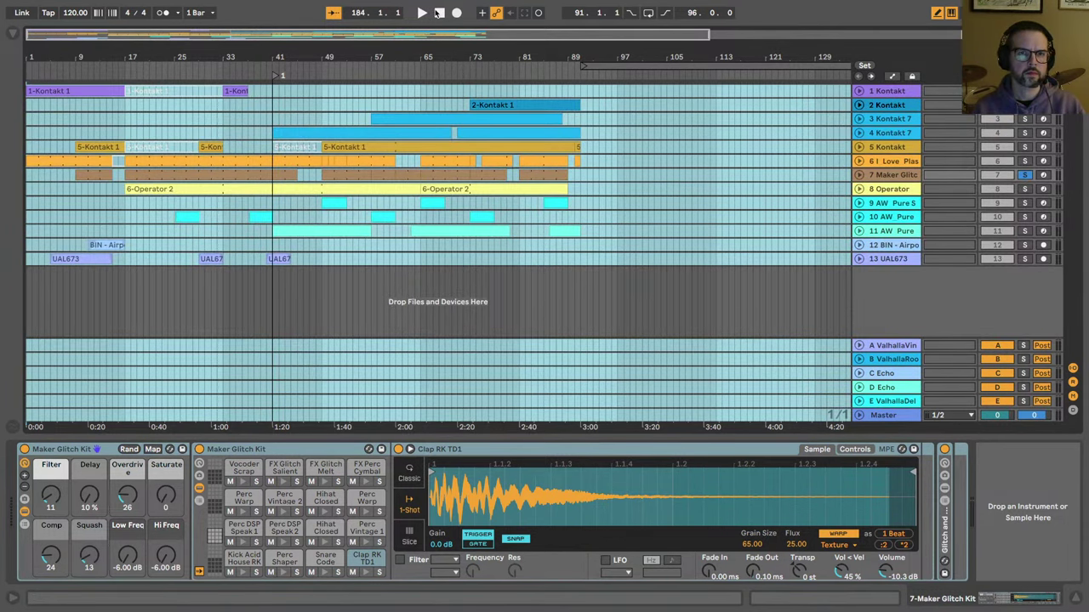
{"action": "left_click", "coordinate": [437, 13]}
Step: Open the first I_Love_Plastic drum clip for note editing and play it with the Maker Glitch Kit track unsoloed
{"action": "double_click", "coordinate": [89, 159]}
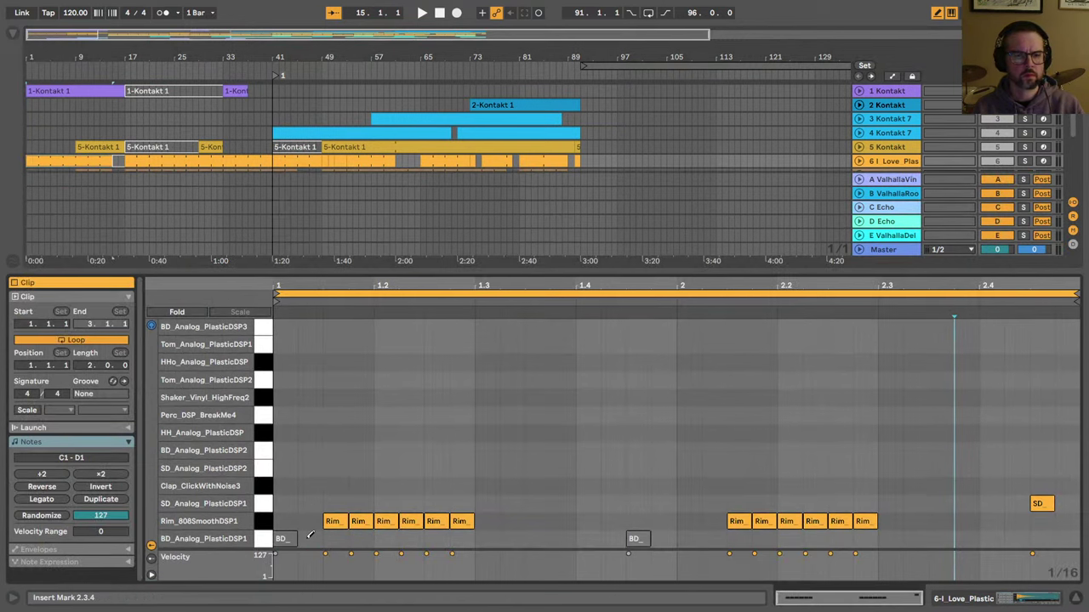
{"action": "key", "text": "space"}
{"action": "key", "text": "space"}
{"action": "scroll", "coordinate": [857, 151], "scroll_direction": "down", "scroll_amount": 3}
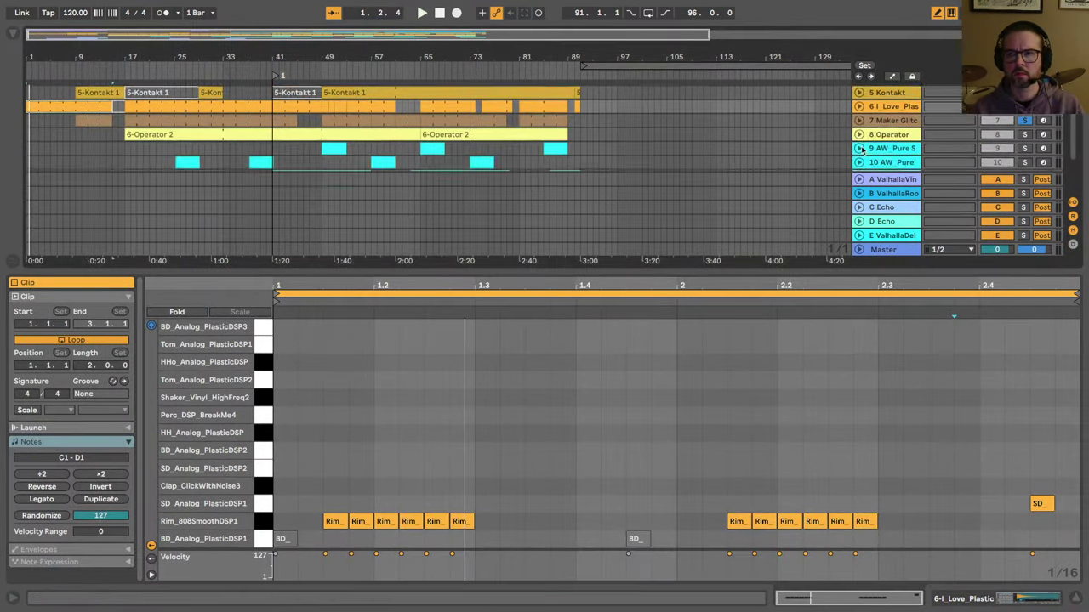
{"action": "scroll", "coordinate": [861, 148], "scroll_direction": "up", "scroll_amount": 2}
{"action": "key", "text": "space"}
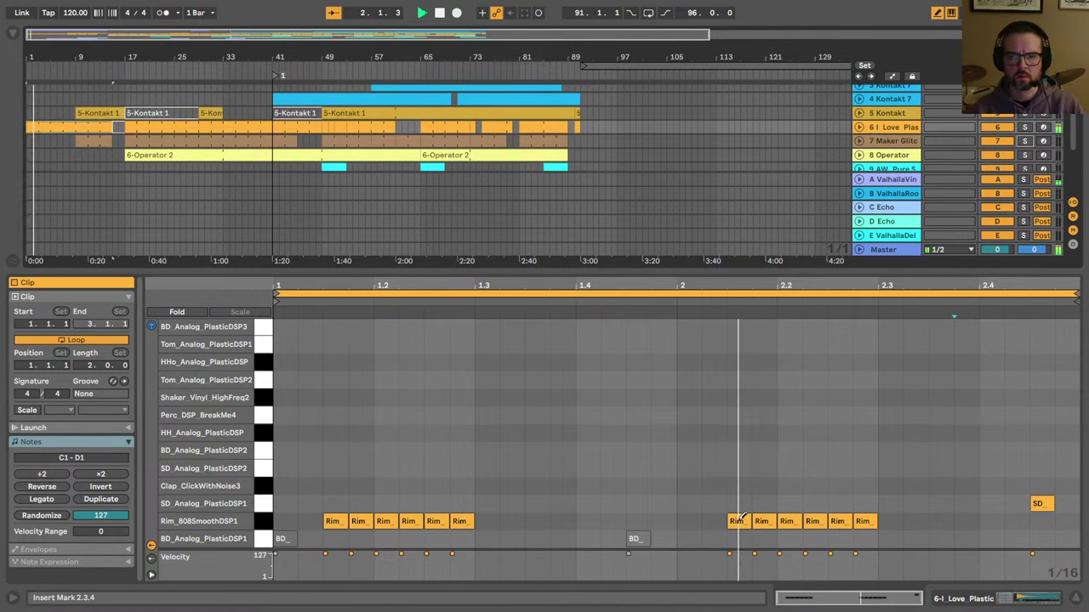
Step: Delete the last four Rim_808SmoothDSP1 notes and the SD_Analog_PlasticDSP1 note from the clip's second bar during playback
{"action": "left_click_drag", "start_coordinate": [739, 520], "coordinate": [877, 516]}
{"action": "key", "text": "ctrl+z"}
{"action": "key", "text": "space"}
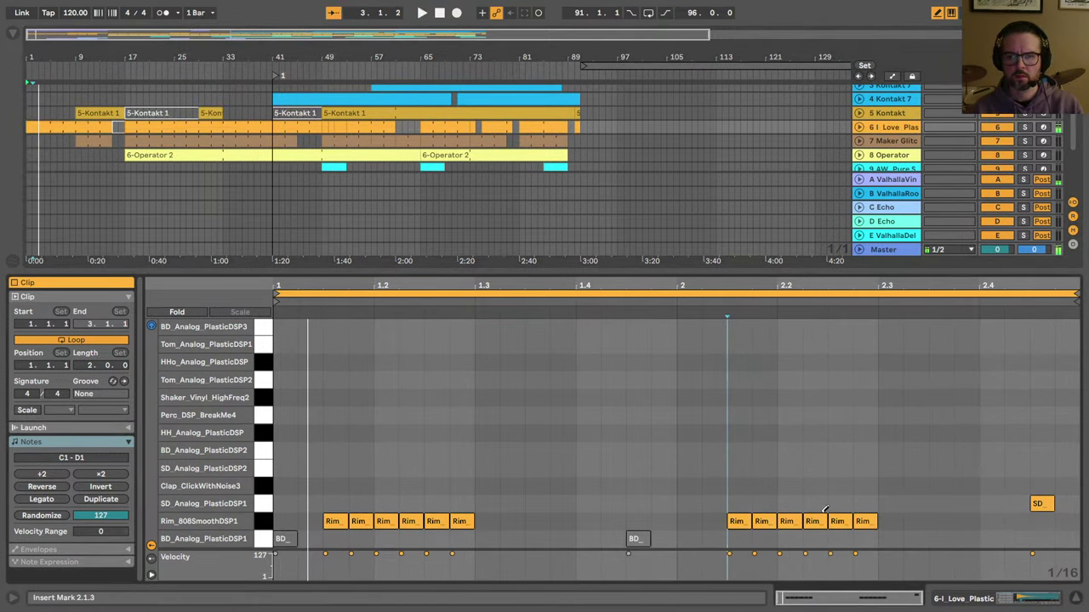
{"action": "key", "text": "space"}
{"action": "left_click_drag", "start_coordinate": [778, 521], "coordinate": [877, 521]}
{"action": "left_click", "coordinate": [1039, 502]}
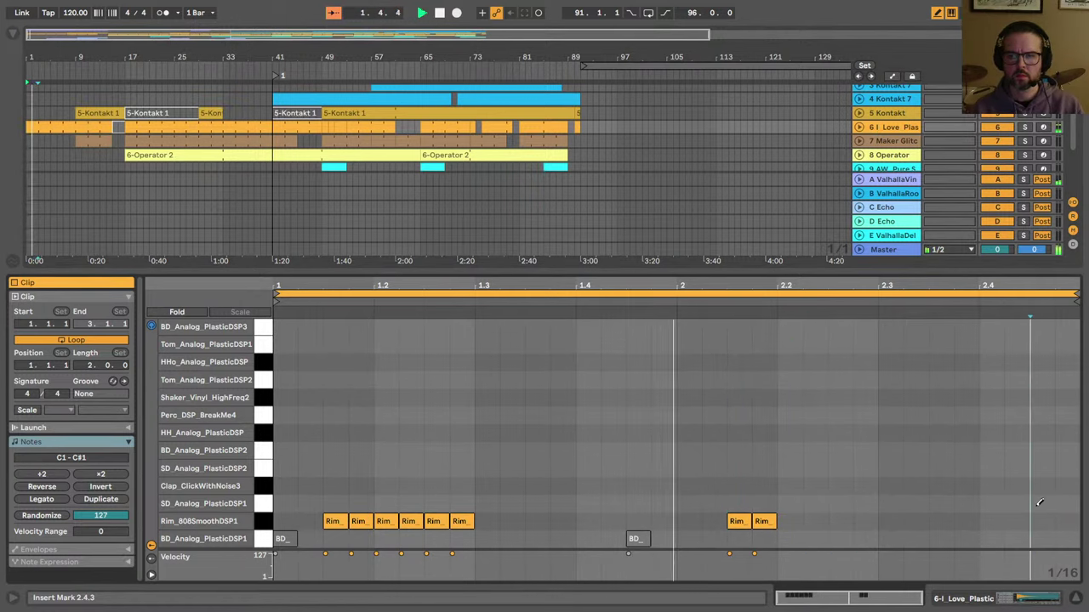
Step: Unfold the I_Love_Plastic track in the arrangement and play the opening bars from bar 1
{"action": "key", "text": "shift+Tab"}
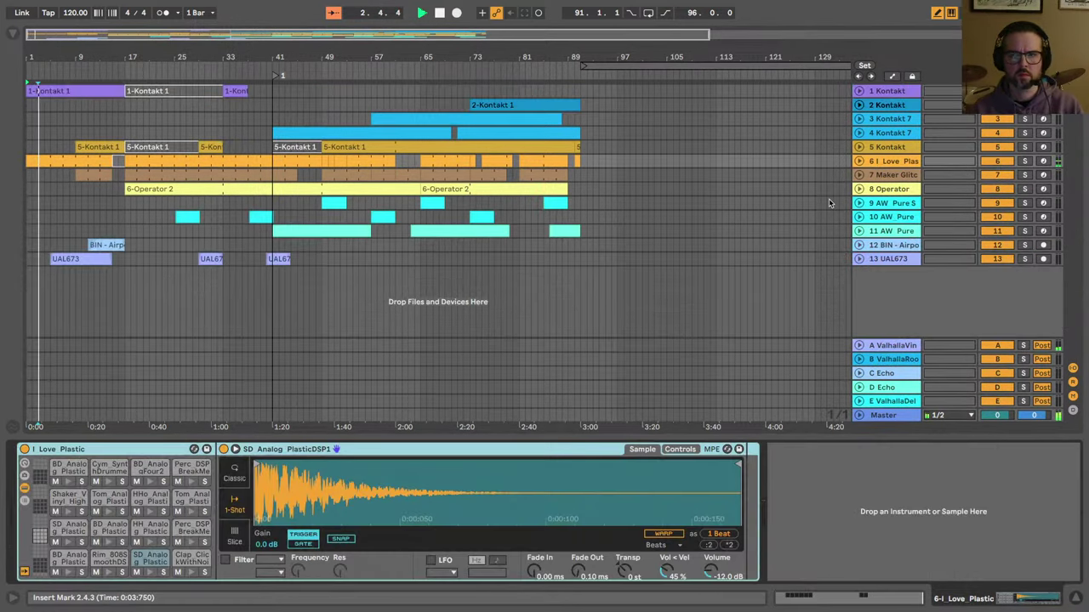
{"action": "left_click", "coordinate": [859, 161]}
{"action": "left_click", "coordinate": [29, 62]}
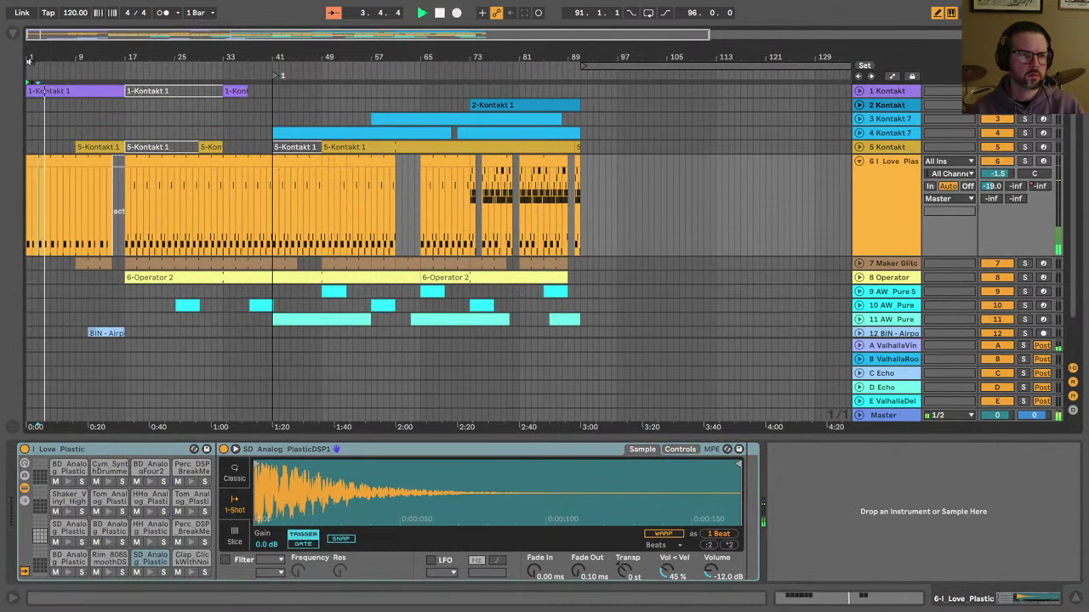
{"action": "left_click", "coordinate": [41, 150]}
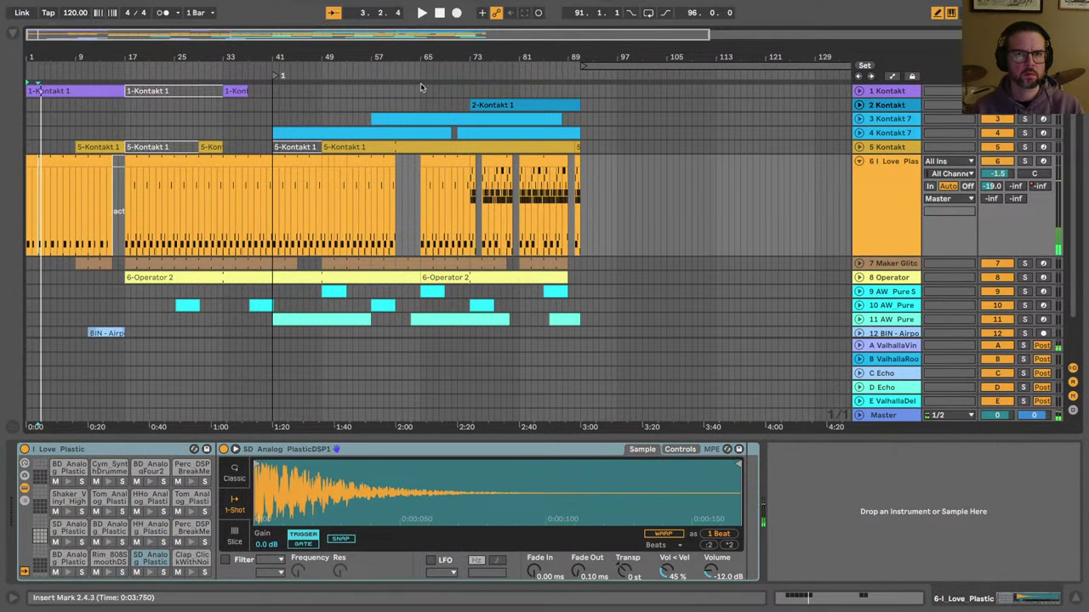
{"action": "left_click", "coordinate": [439, 15]}
{"action": "key", "text": "space"}
{"action": "scroll", "coordinate": [135, 164], "scroll_direction": "up", "scroll_amount": 5}
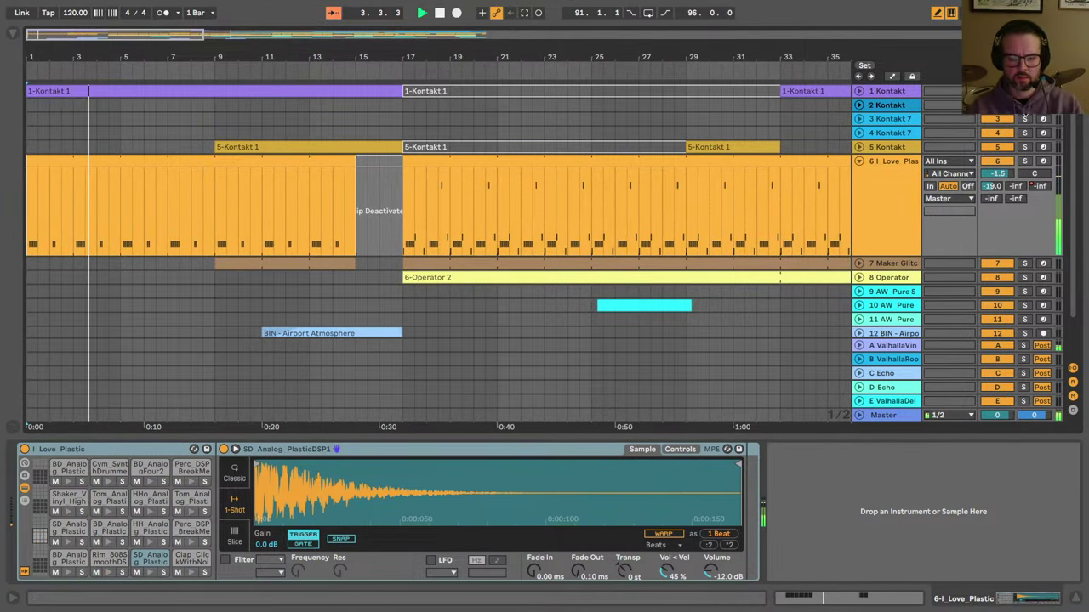
Step: Arm the two Kontakt 7 tracks, 3 and 4, in turn and open track 4's Lunaris 2 instrument
{"action": "left_click", "coordinate": [1042, 120]}
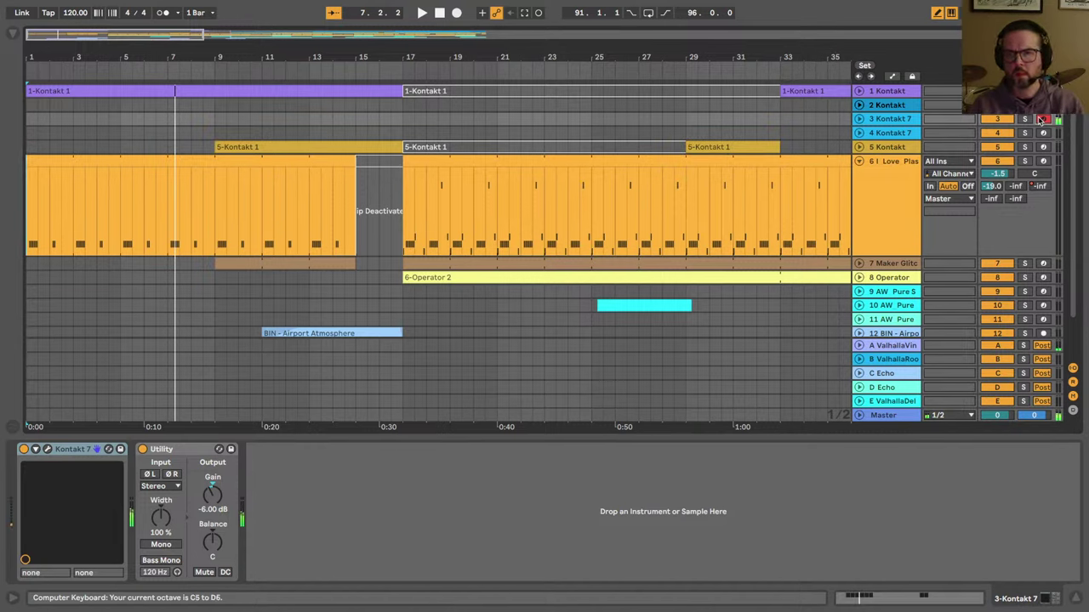
{"action": "left_click", "coordinate": [1042, 133]}
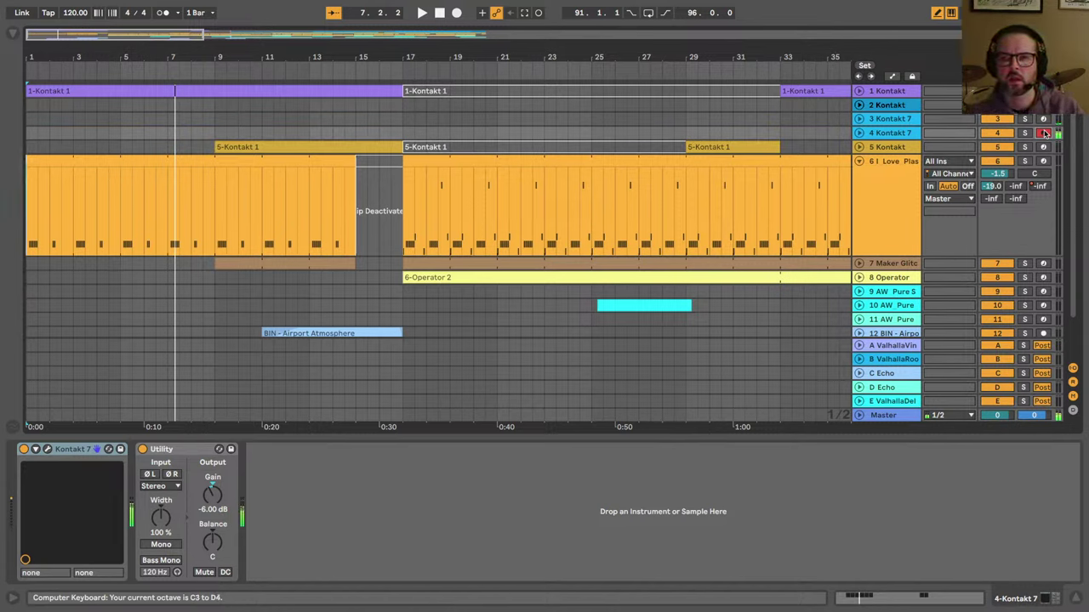
{"action": "left_click", "coordinate": [911, 136]}
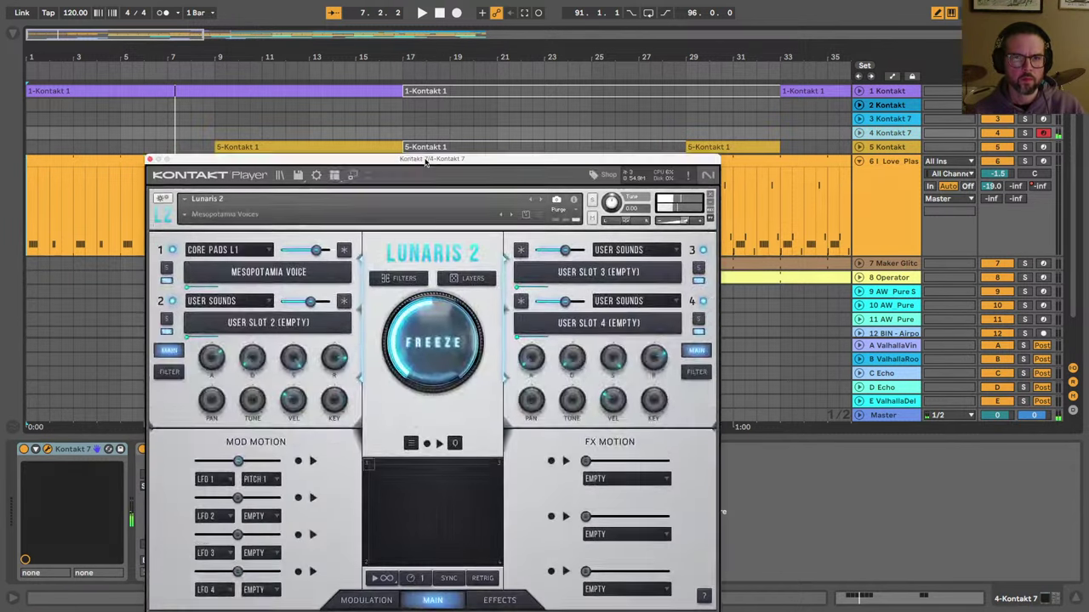
{"action": "left_click_drag", "start_coordinate": [425, 160], "coordinate": [470, 43]}
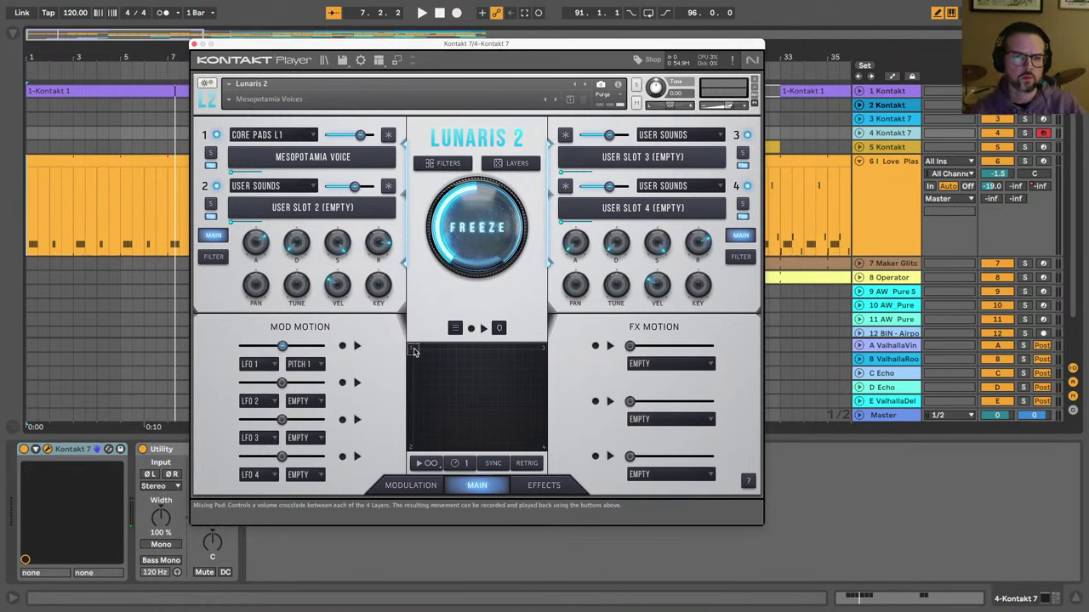
{"action": "left_click_drag", "start_coordinate": [415, 351], "coordinate": [392, 333]}
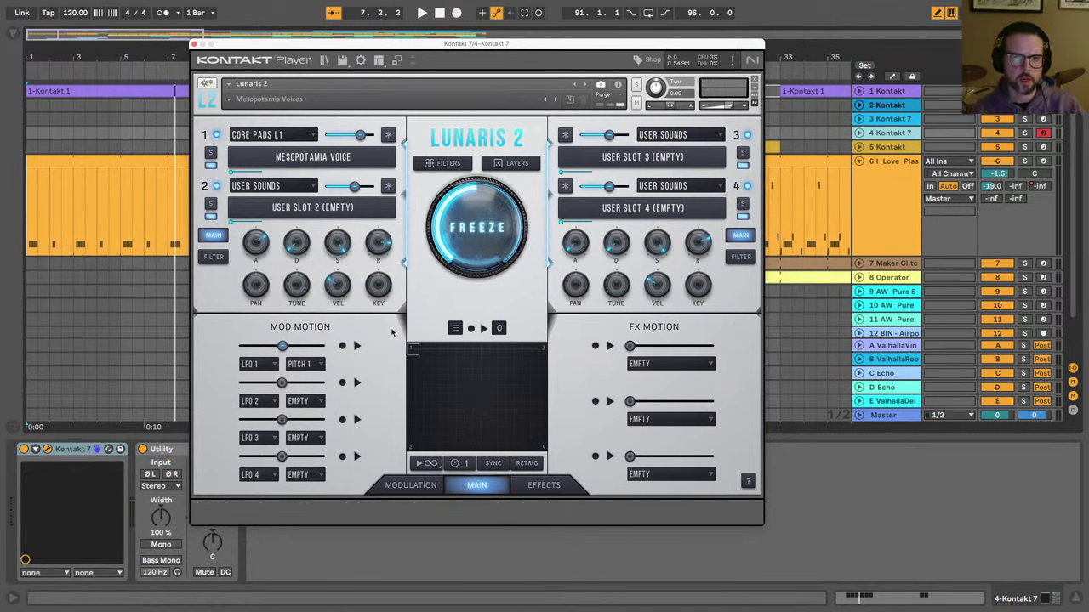
Step: Load the Memoir preset from the Voices category in Lunaris 2 and close the instrument window
{"action": "left_click", "coordinate": [229, 100]}
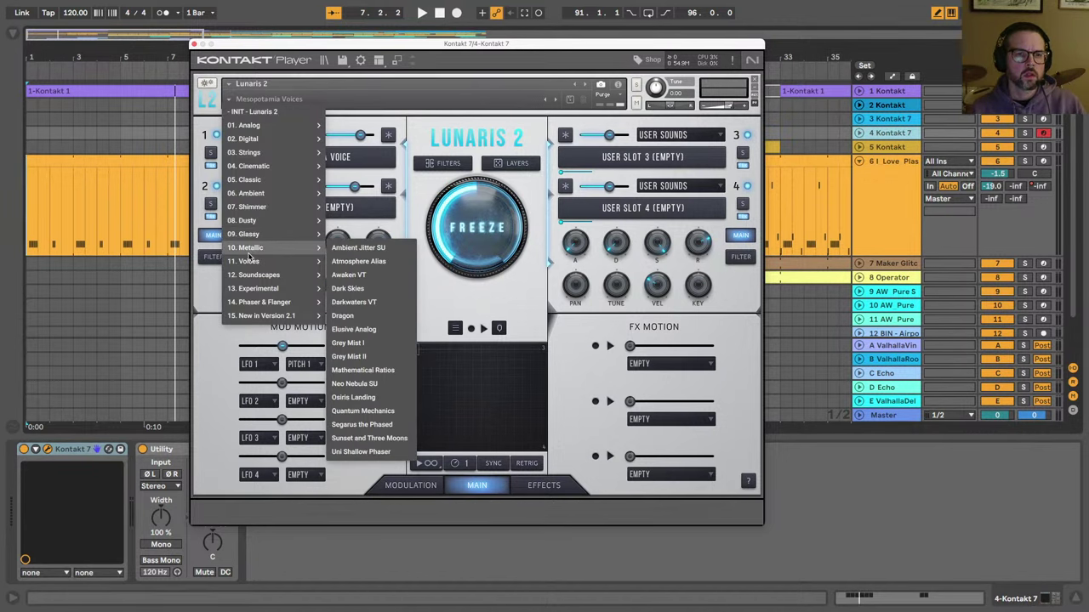
{"action": "mouse_move", "coordinate": [248, 264]}
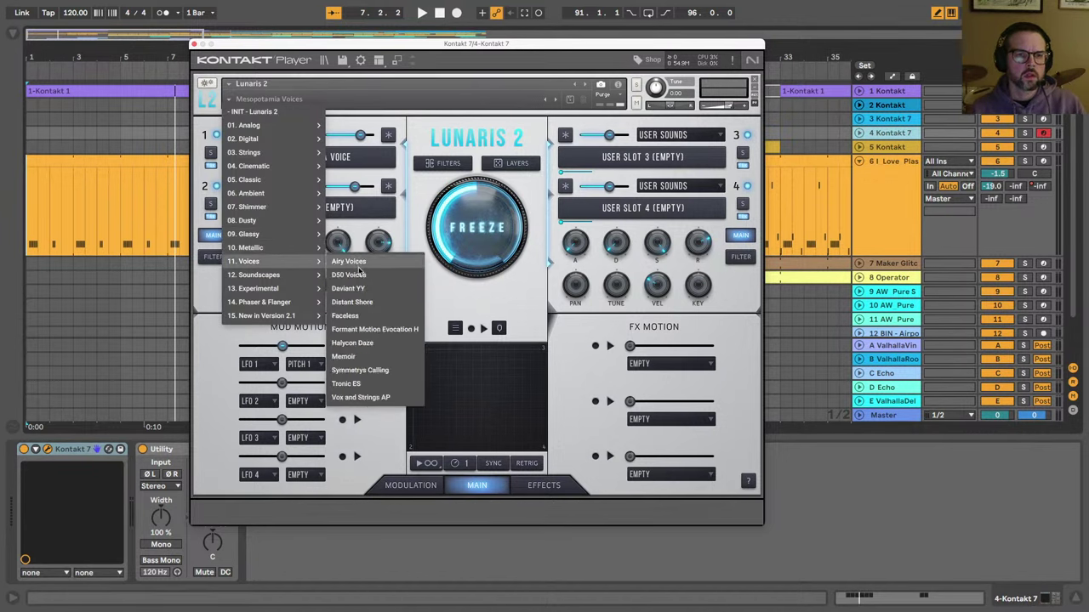
{"action": "left_click", "coordinate": [344, 356]}
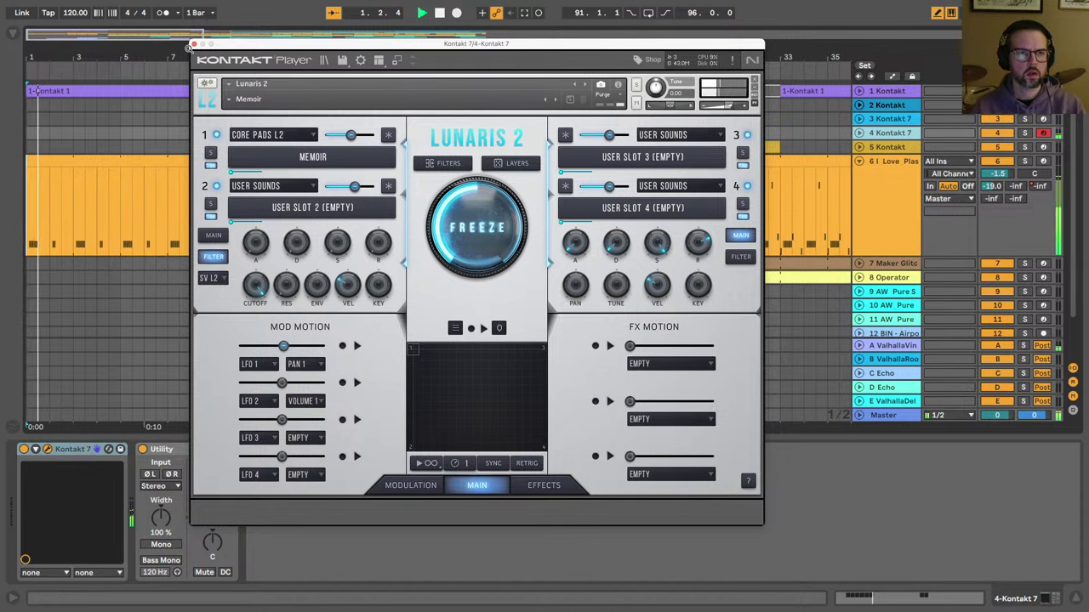
{"action": "left_click", "coordinate": [194, 44]}
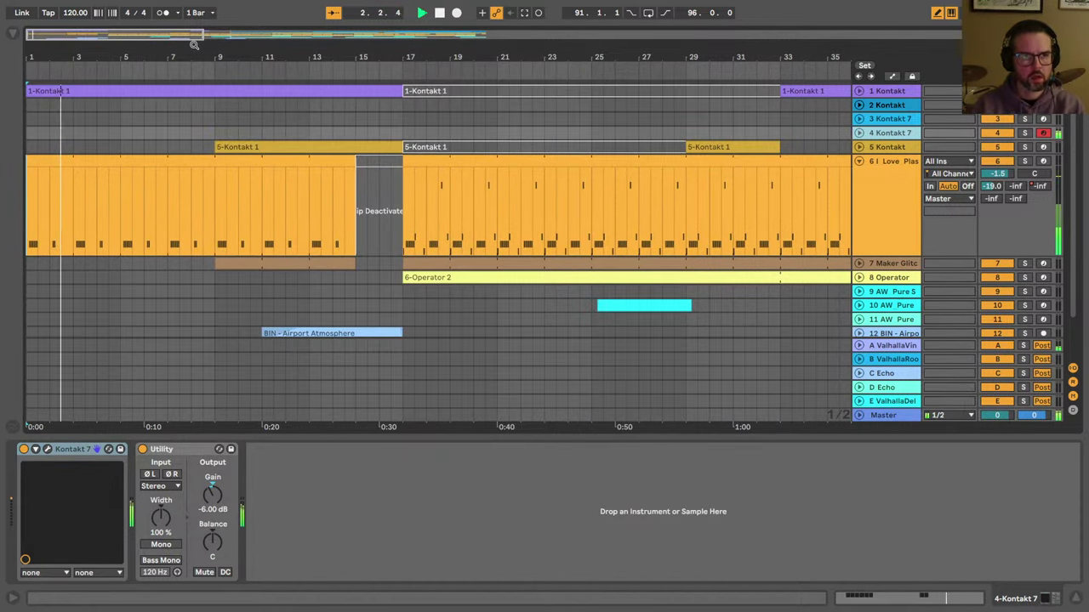
Step: Play the arrangement from bar 1 through to about bar 87 to review the whole track
{"action": "left_click", "coordinate": [439, 12]}
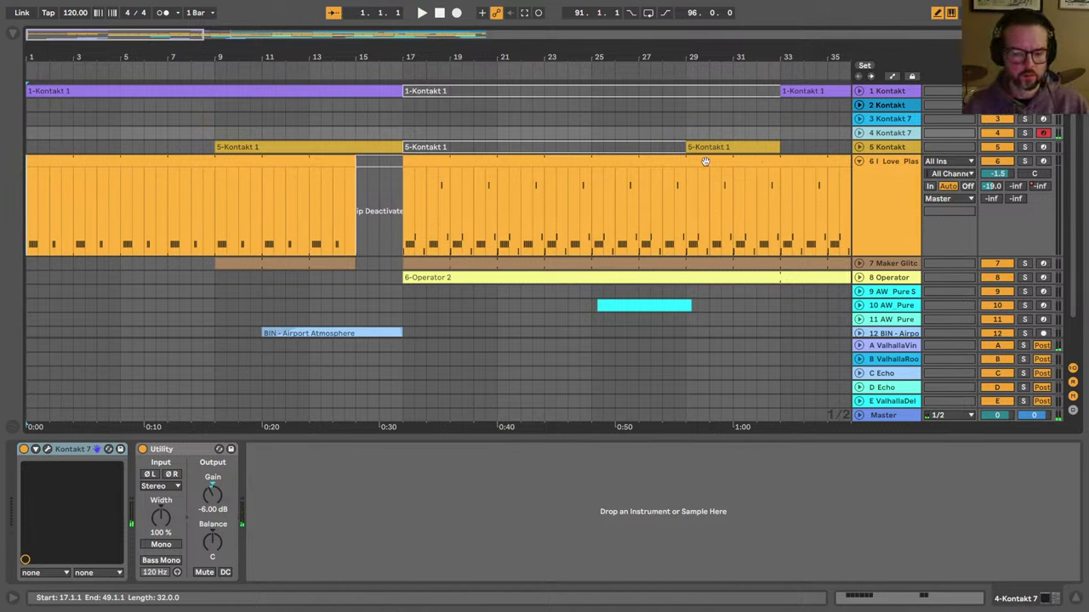
{"action": "key", "text": "space"}
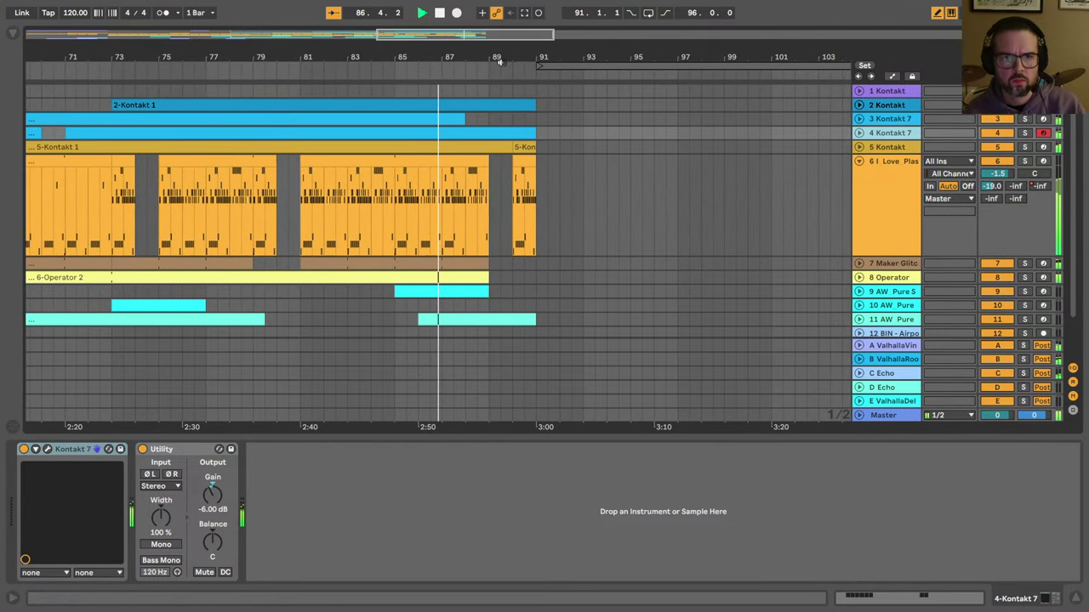
{"action": "left_click_drag", "start_coordinate": [504, 57], "coordinate": [400, 57]}
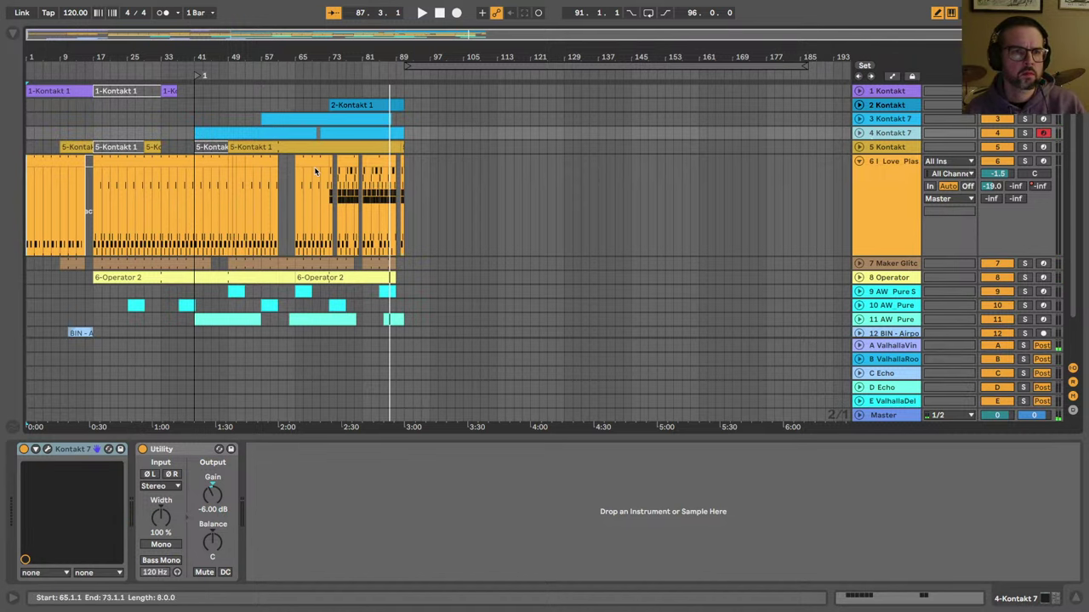
Step: Unfold Kontakt 7 track 3 and extend the start of its bar 57 clip back to bar 1
{"action": "left_click", "coordinate": [859, 120]}
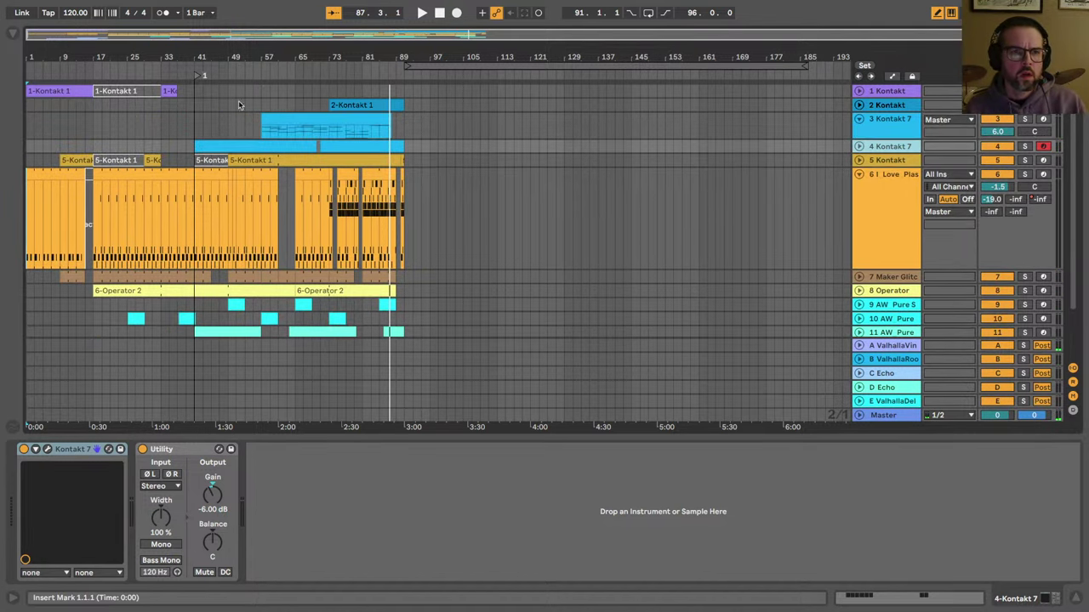
{"action": "left_click", "coordinate": [263, 120]}
{"action": "left_click_drag", "start_coordinate": [262, 120], "coordinate": [93, 126]}
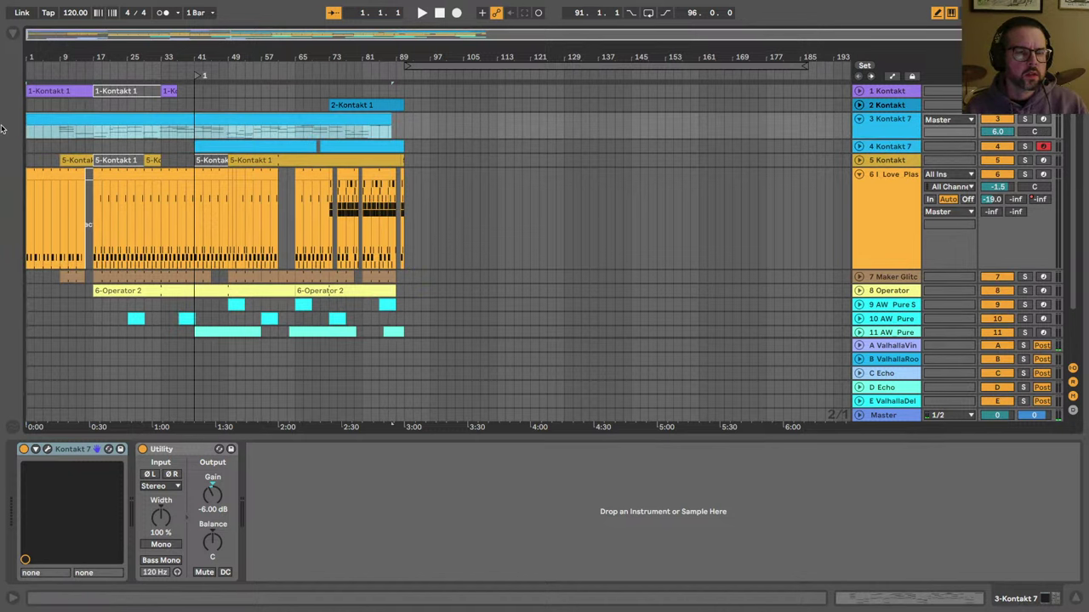
Step: Undo the clip extension on track 3, and try extending track 4's bar 41 clip back to bar 1
{"action": "key", "text": "super+z"}
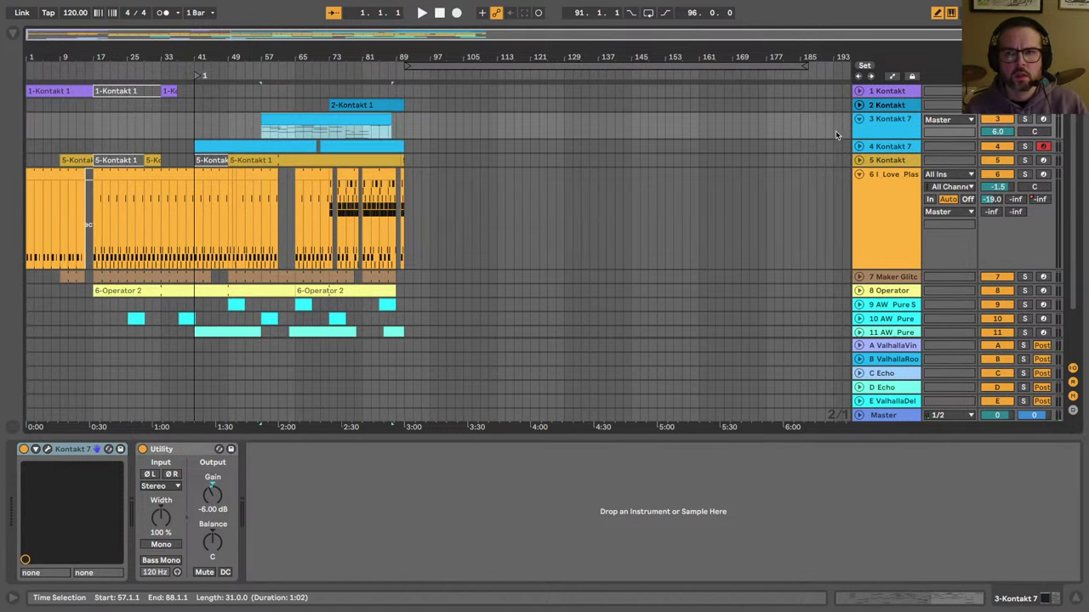
{"action": "left_click", "coordinate": [859, 148]}
{"action": "left_click_drag", "start_coordinate": [198, 146], "coordinate": [28, 147]}
{"action": "key", "text": "super+z"}
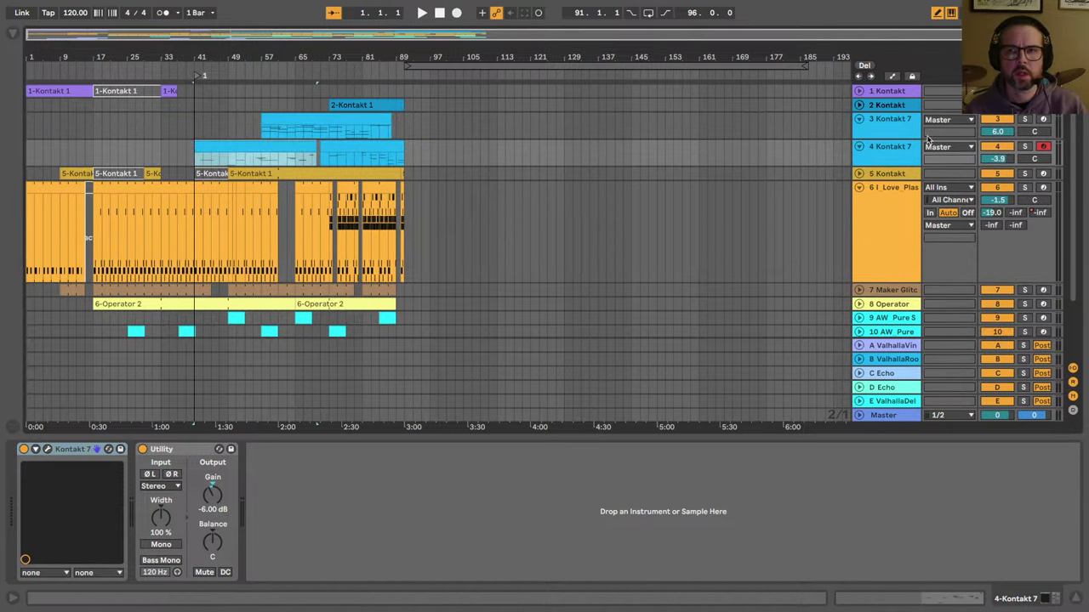
Step: Unfold Kontakt track 2 and place the insert marker at bar 41 on track 4
{"action": "left_click", "coordinate": [859, 105]}
{"action": "mouse_move", "coordinate": [198, 160]}
{"action": "left_mouse_down"}
{"action": "mouse_move", "coordinate": [26, 160]}
{"action": "mouse_move", "coordinate": [196, 159]}
{"action": "left_mouse_up"}
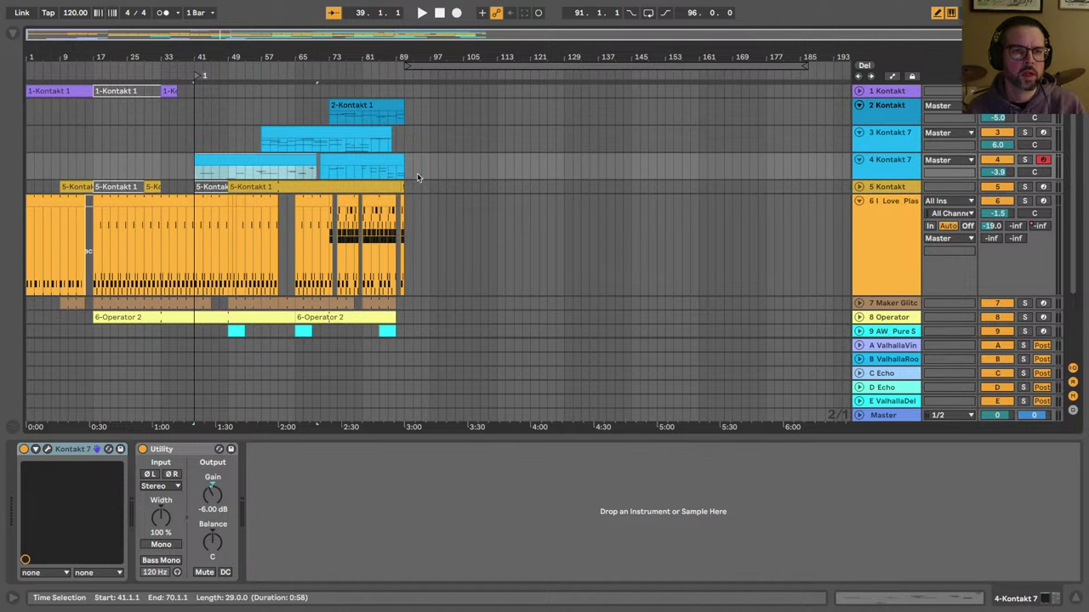
{"action": "left_click_drag", "start_coordinate": [418, 174], "coordinate": [199, 173]}
{"action": "left_click", "coordinate": [196, 175]}
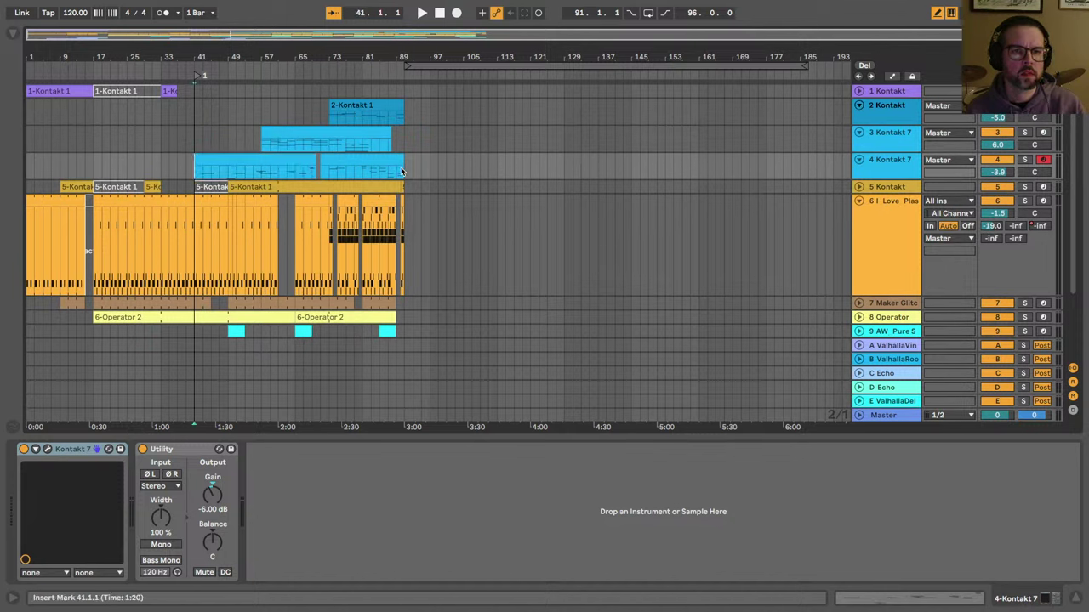
Step: Record a new take on Kontakt 7 track 4 from bar 1 to about bar 99, and enable the metronome
{"action": "left_click", "coordinate": [439, 15]}
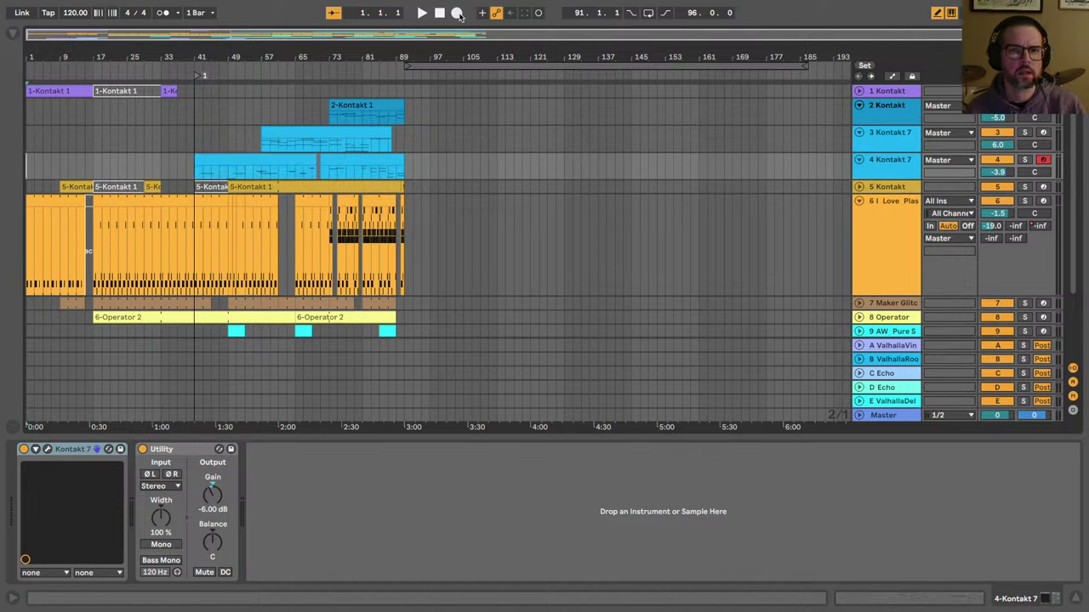
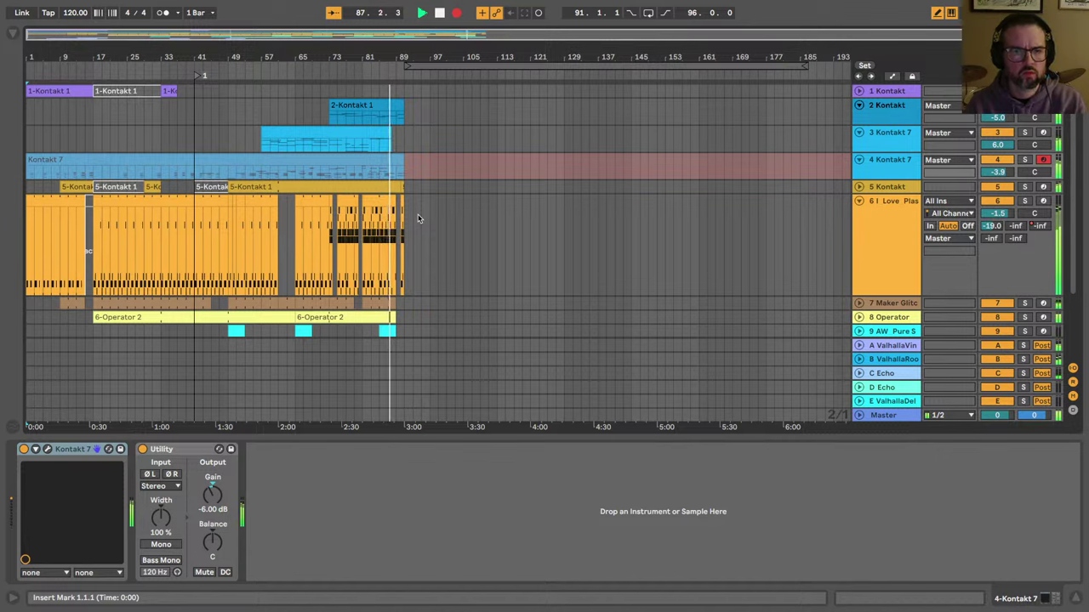
{"action": "left_click", "coordinate": [161, 13]}
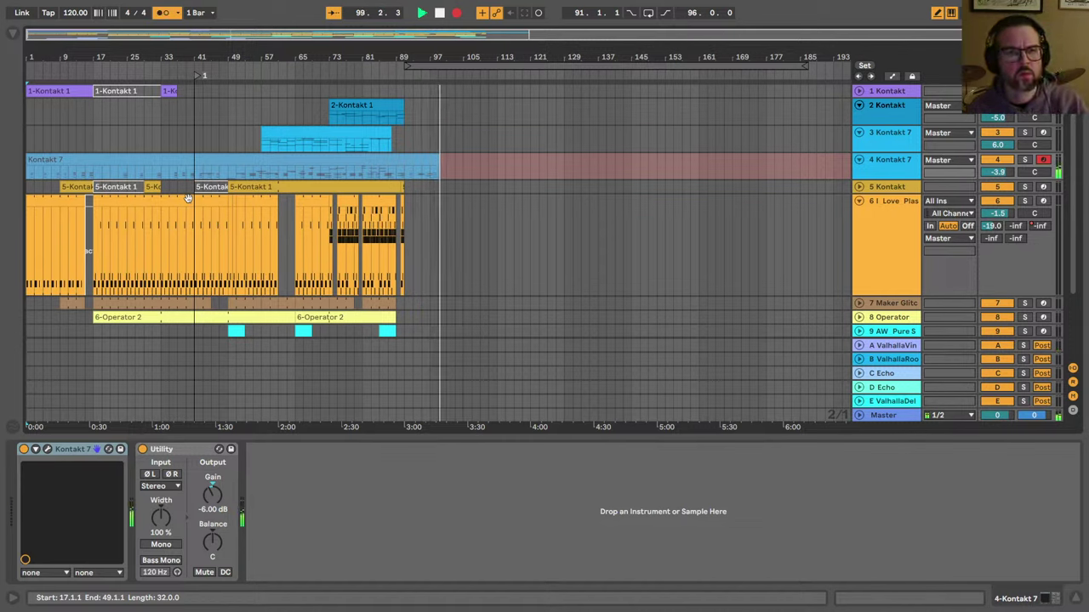
{"action": "key", "text": "space"}
{"action": "left_click", "coordinate": [439, 16]}
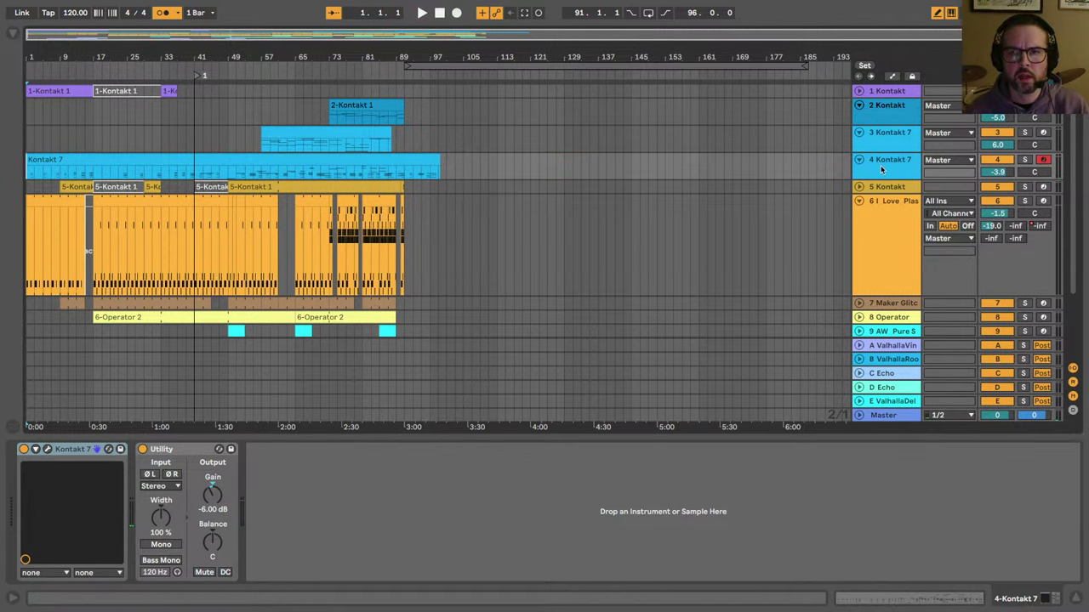
Step: Enlarge Kontakt 7 track 4, duplicate it, and delete the clip from the duplicate track 5
{"action": "left_click_drag", "start_coordinate": [879, 179], "coordinate": [878, 204]}
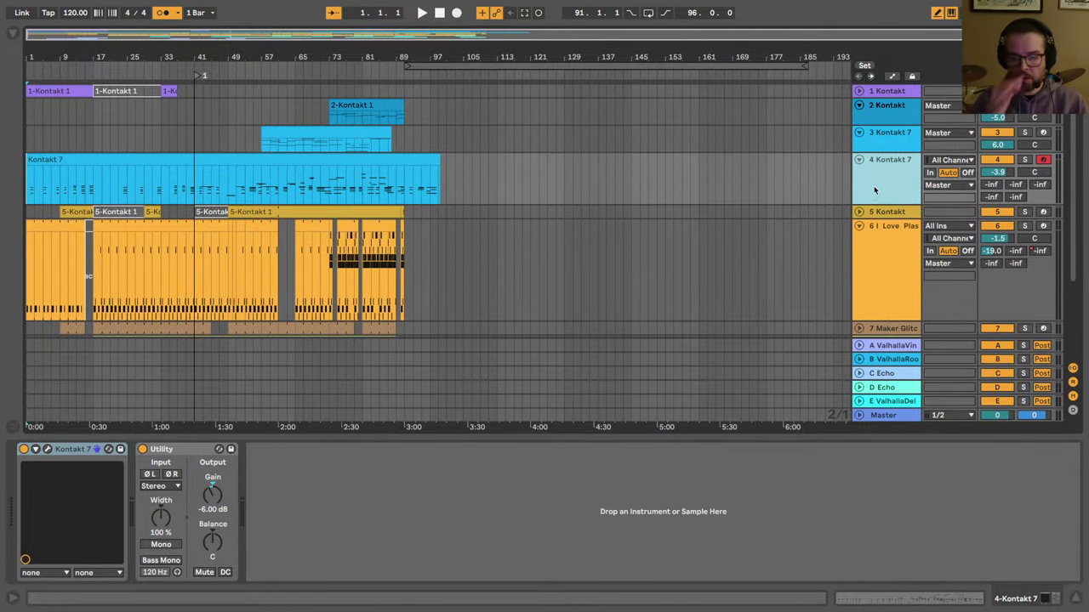
{"action": "key", "text": "super+d"}
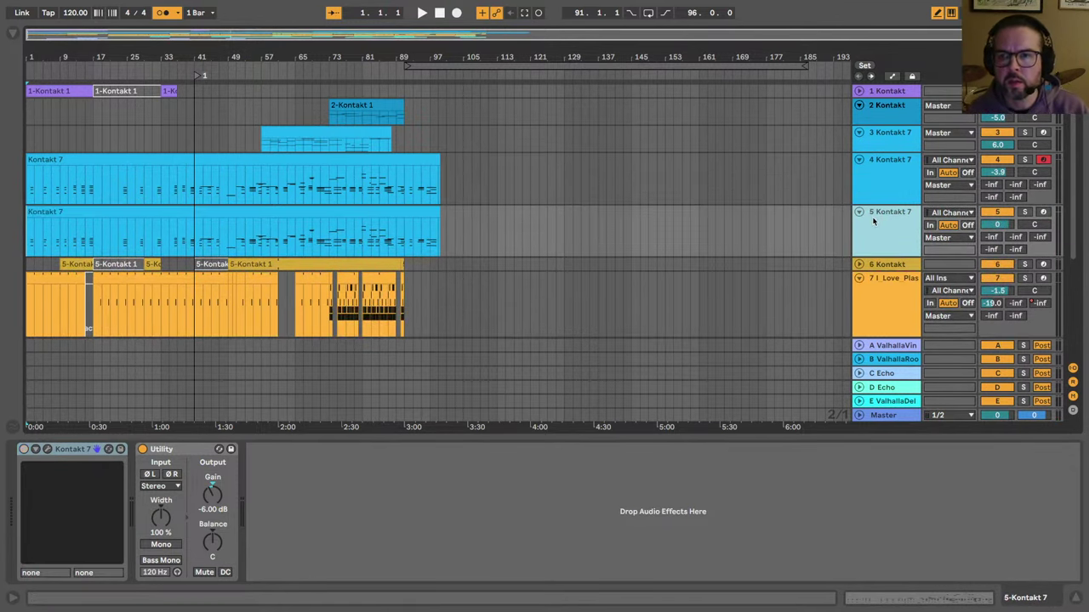
{"action": "left_click", "coordinate": [367, 211]}
{"action": "key", "text": "Delete"}
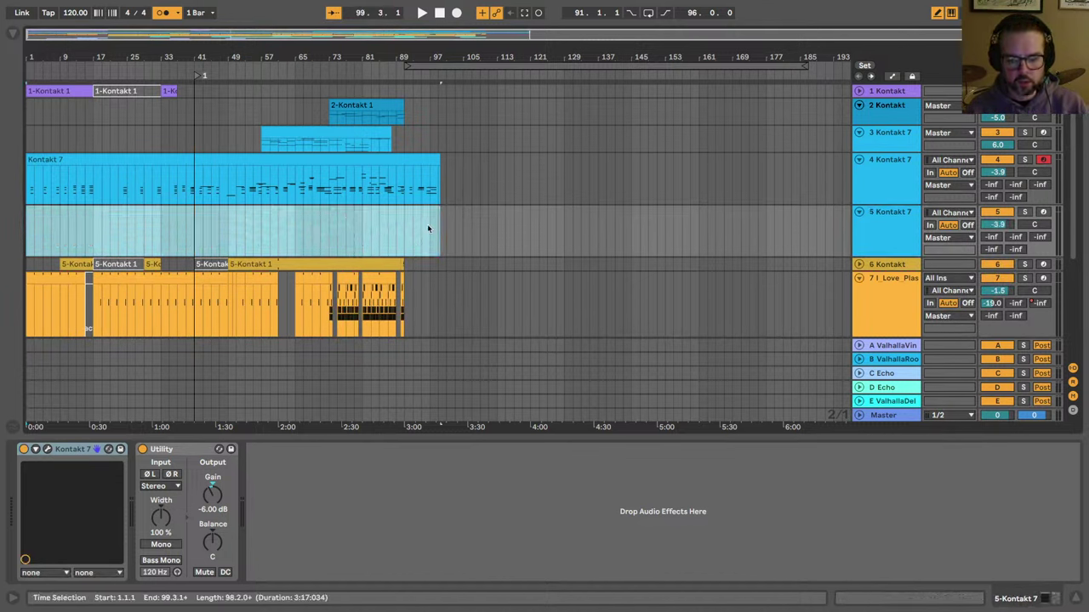
Step: Check the Audio preferences and close them
{"action": "key", "text": "super+comma"}
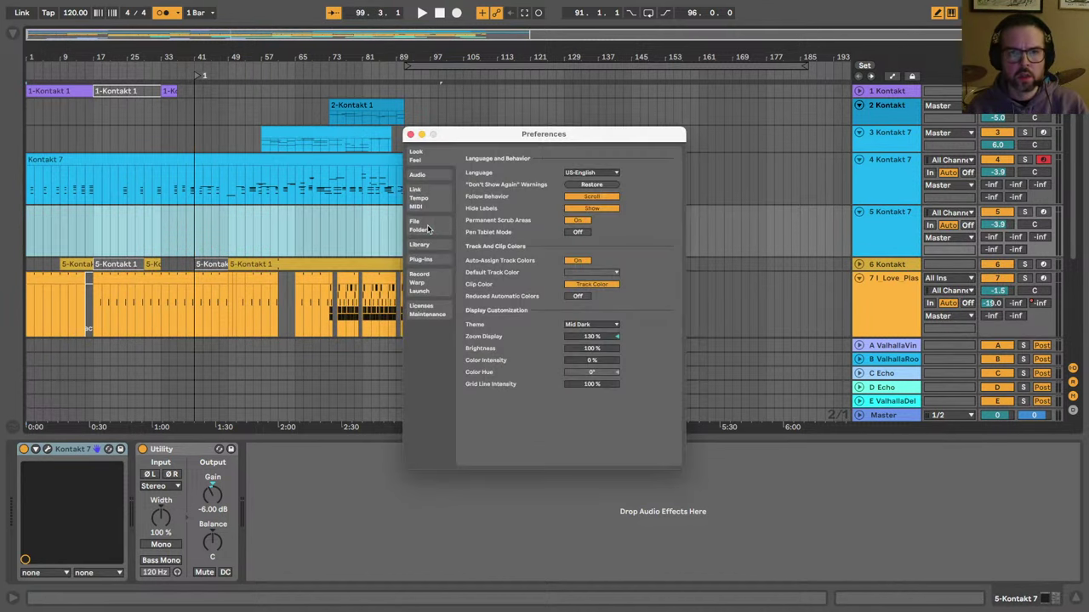
{"action": "left_click", "coordinate": [418, 176]}
{"action": "left_click", "coordinate": [410, 133]}
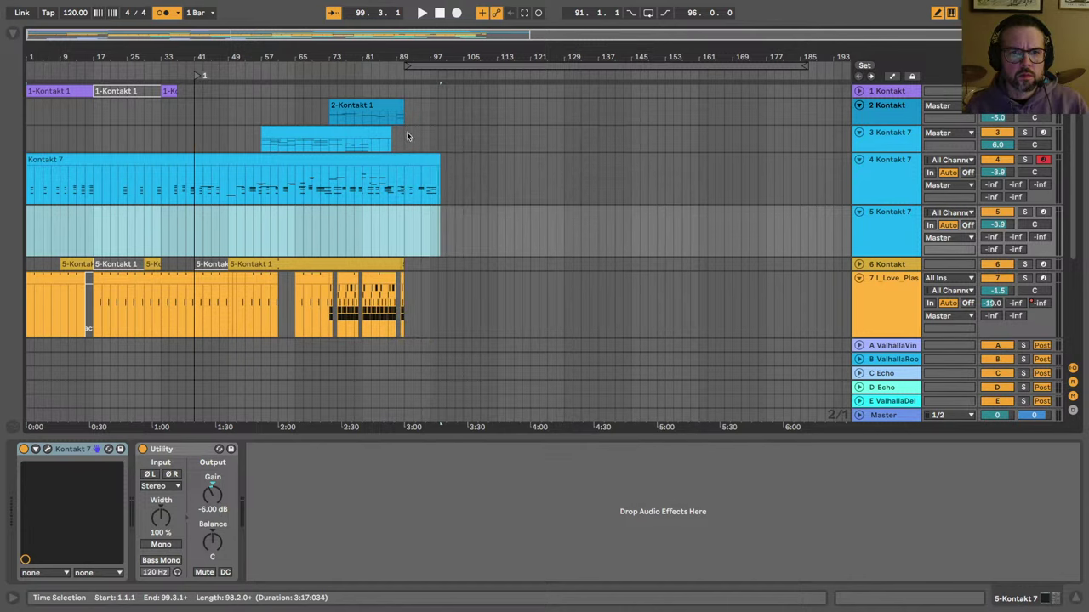
Step: Load the Tronic ES preset from the Voices category in track 5's Lunaris 2 and close the instrument window
{"action": "left_click", "coordinate": [47, 450]}
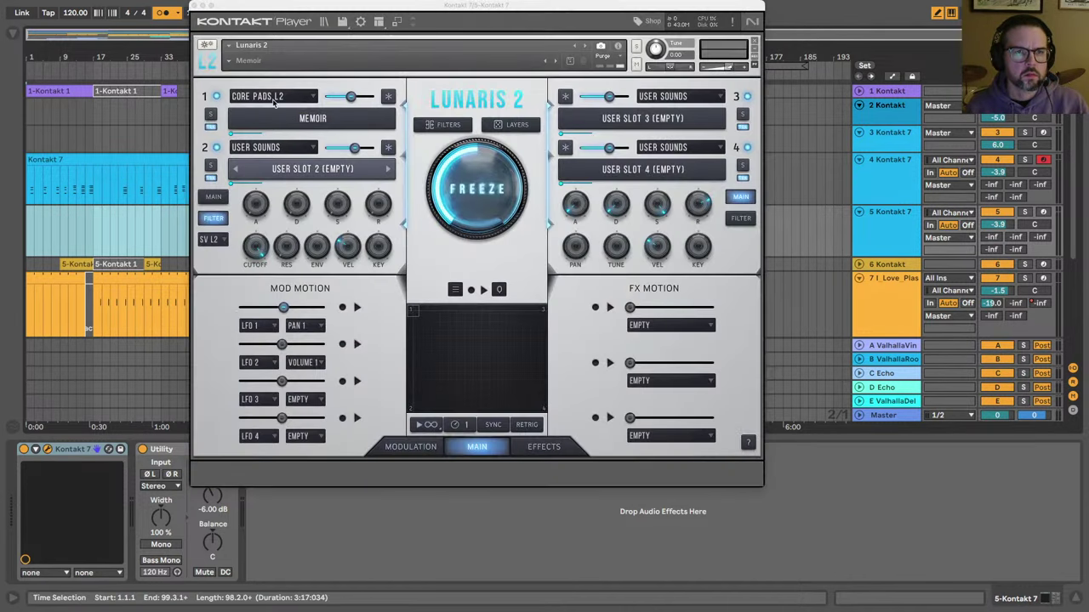
{"action": "left_click_drag", "start_coordinate": [290, 7], "coordinate": [290, 36]}
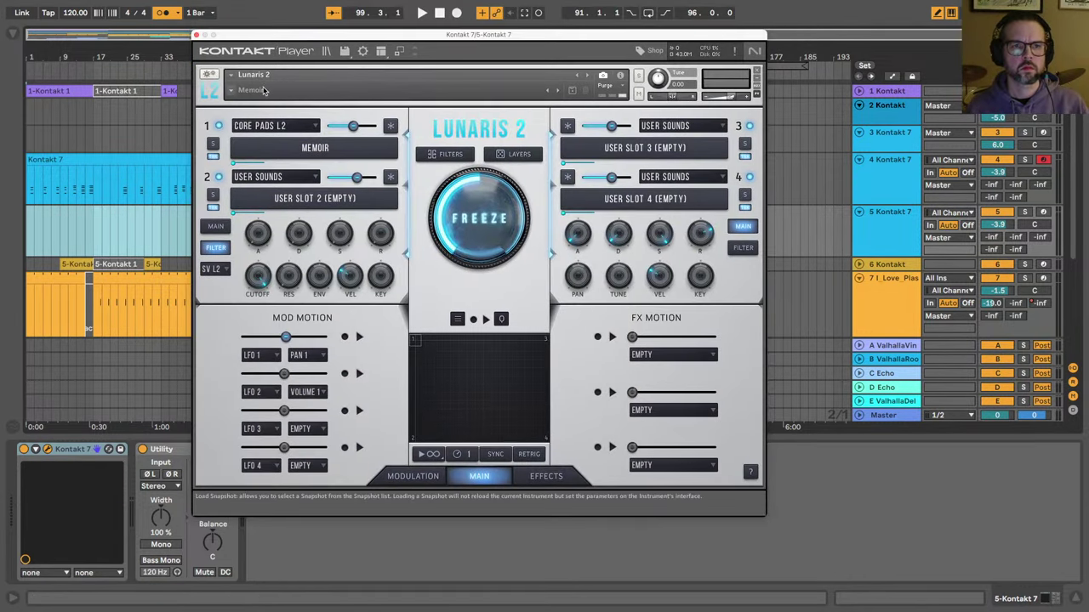
{"action": "left_click", "coordinate": [237, 94]}
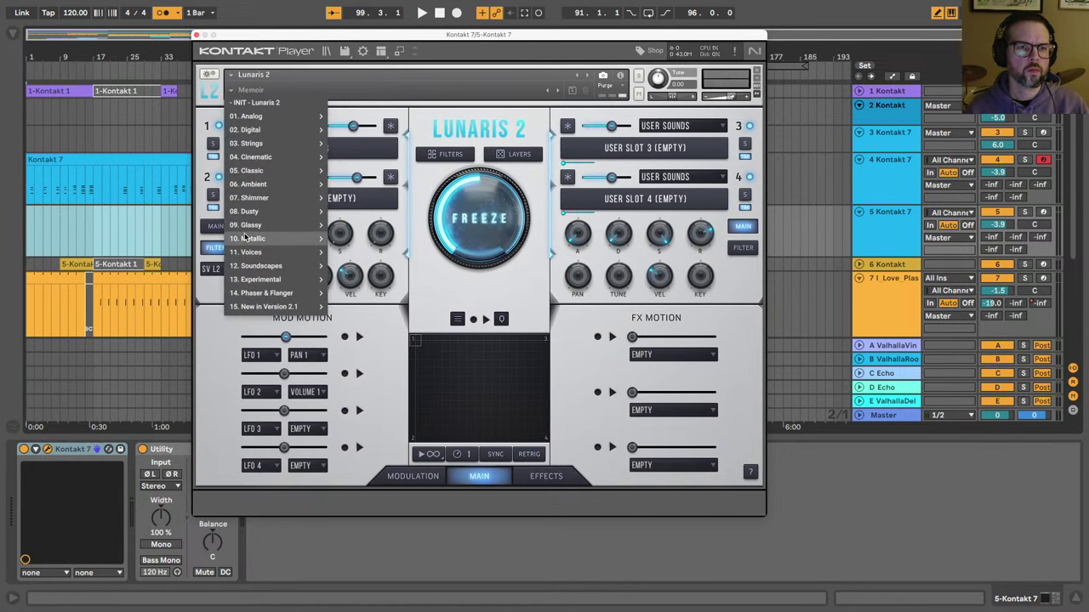
{"action": "mouse_move", "coordinate": [247, 253]}
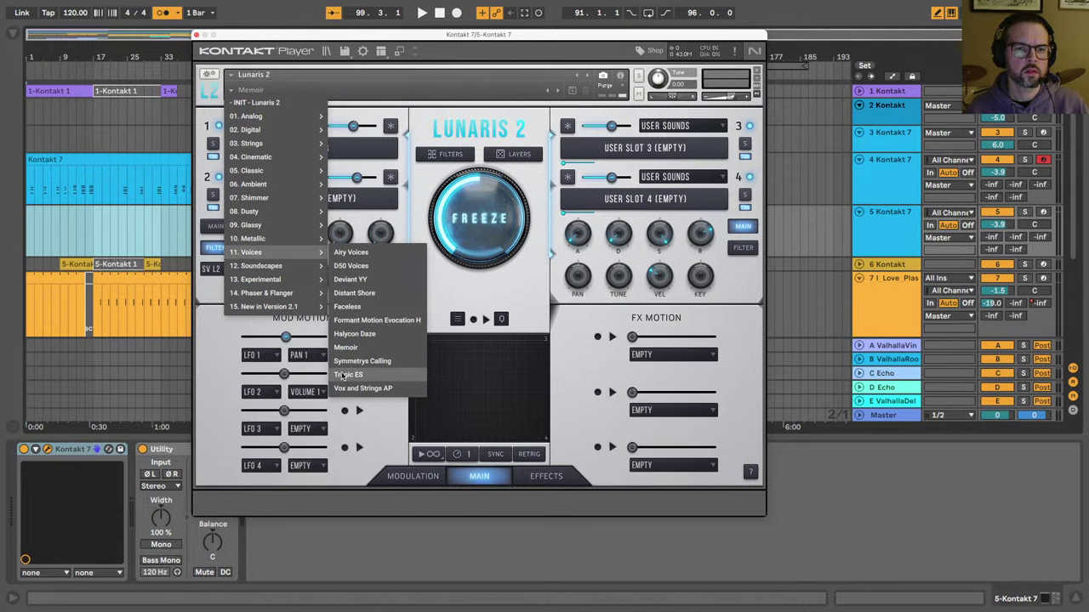
{"action": "left_click", "coordinate": [328, 374]}
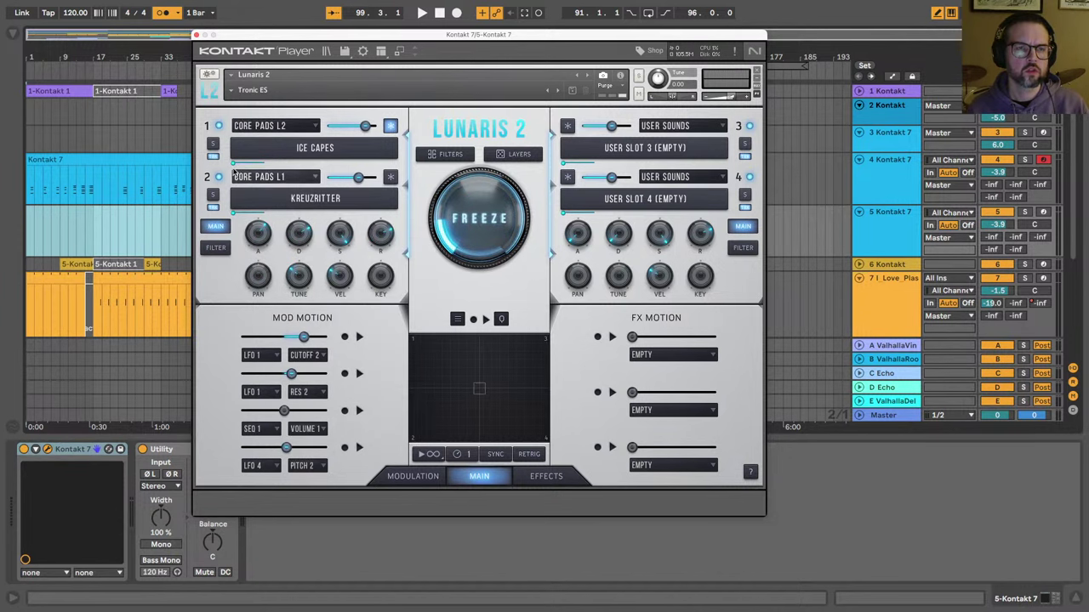
{"action": "left_click", "coordinate": [195, 35]}
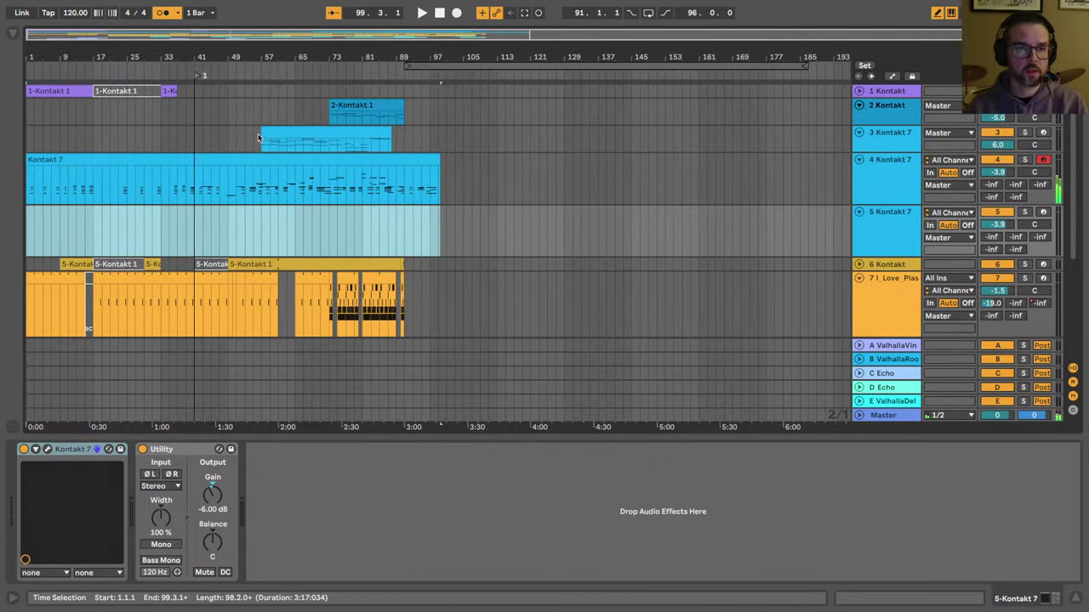
Step: Arm track 5, load the Broken Pad preset from the Dusty category in its Lunaris 2, and close the instrument window
{"action": "left_click", "coordinate": [1043, 211]}
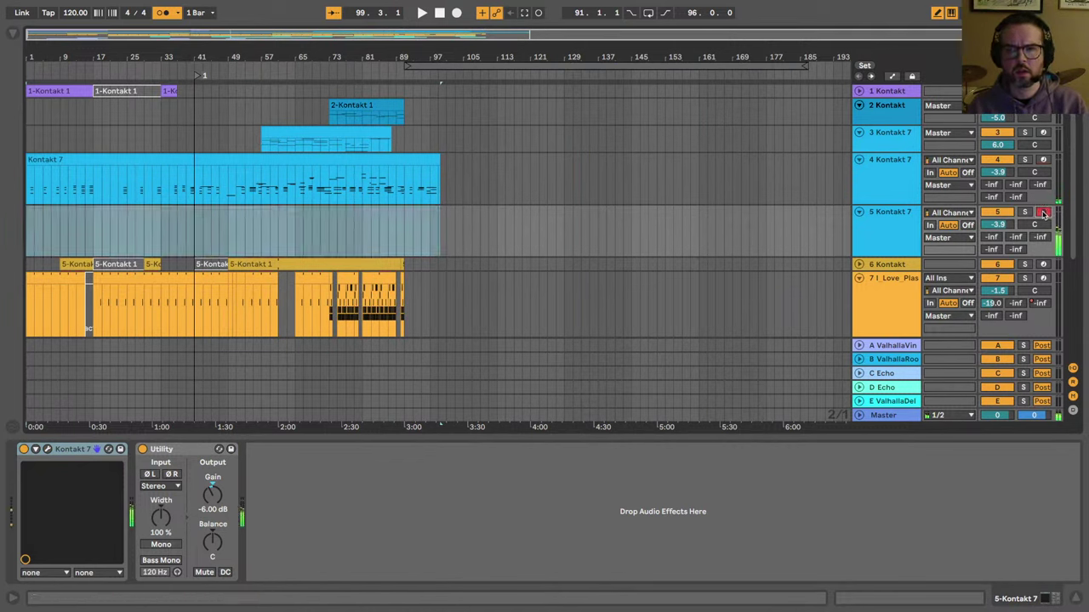
{"action": "left_click", "coordinate": [48, 449]}
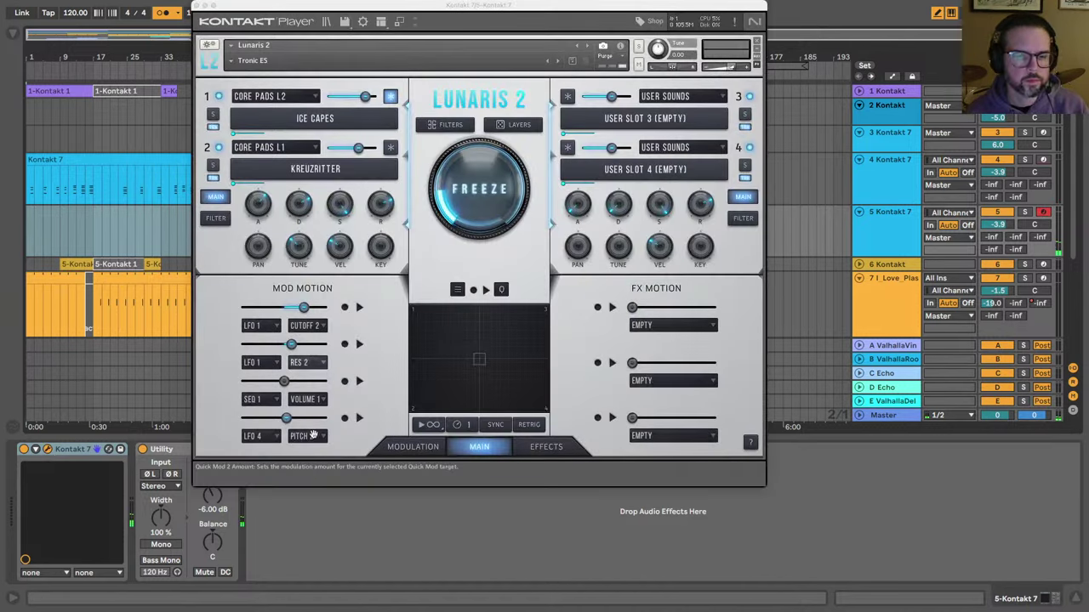
{"action": "left_click", "coordinate": [239, 65]}
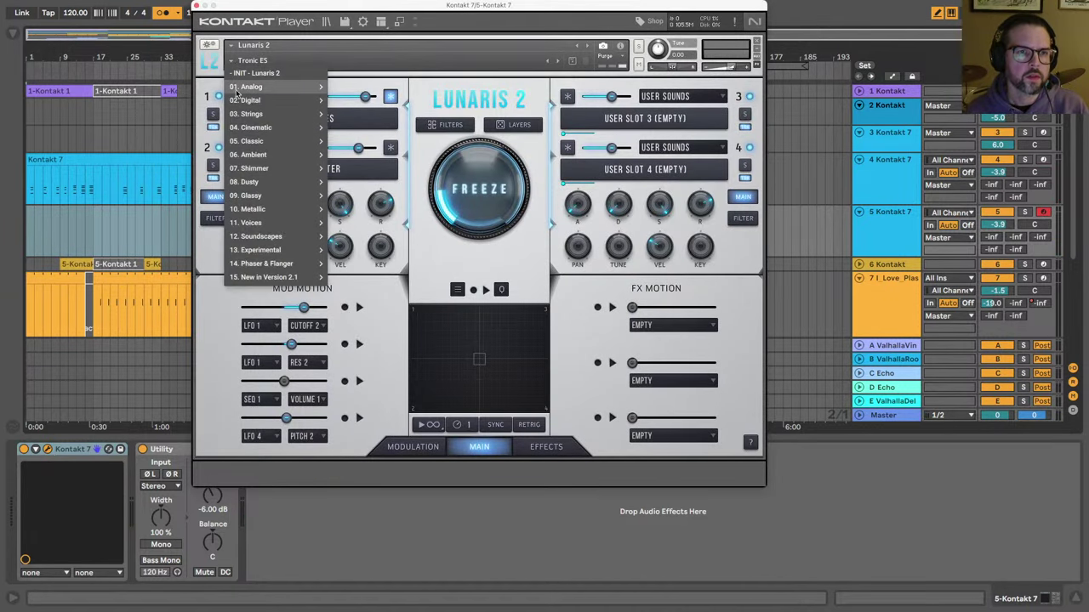
{"action": "mouse_move", "coordinate": [249, 132]}
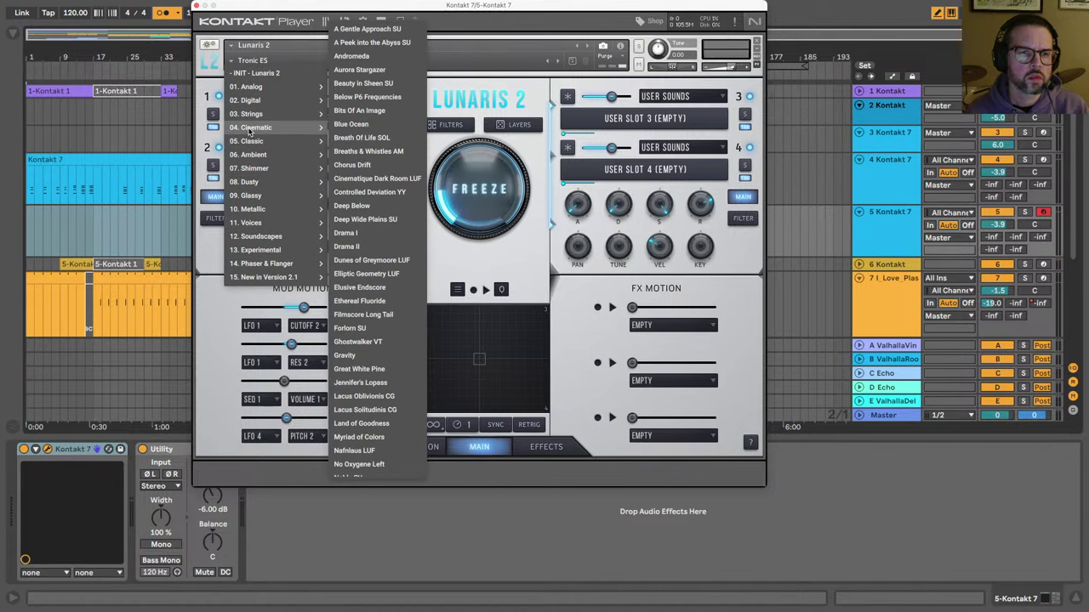
{"action": "mouse_move", "coordinate": [253, 183]}
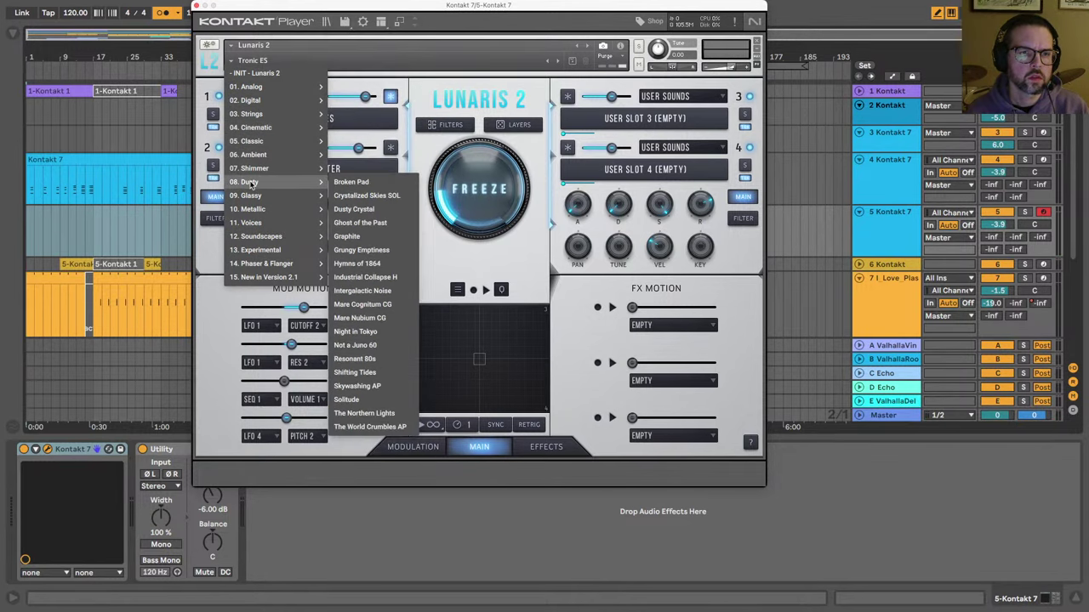
{"action": "left_click", "coordinate": [362, 185]}
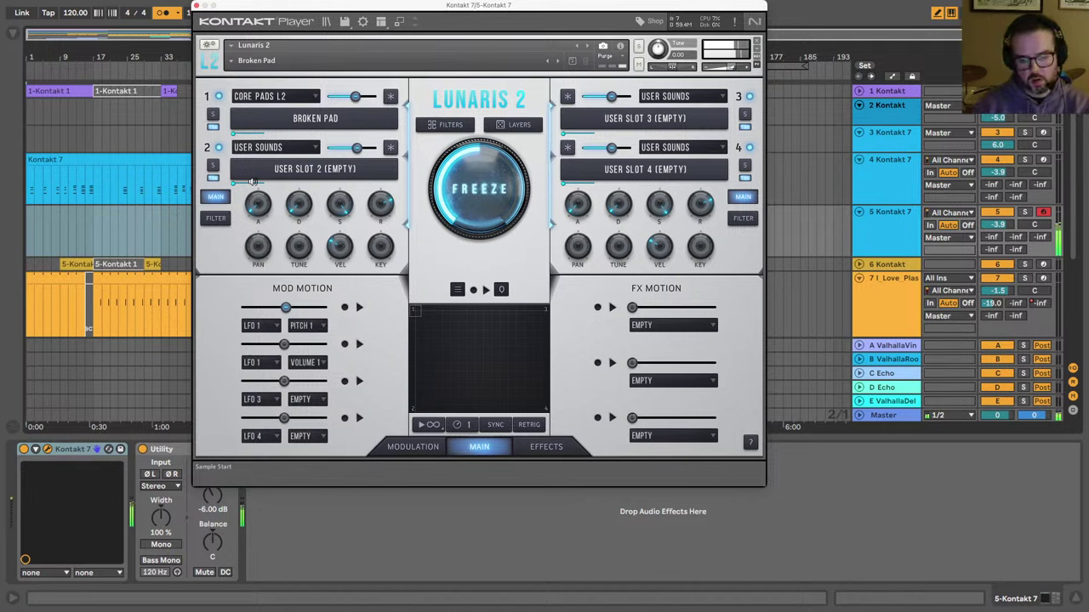
{"action": "left_click", "coordinate": [197, 6]}
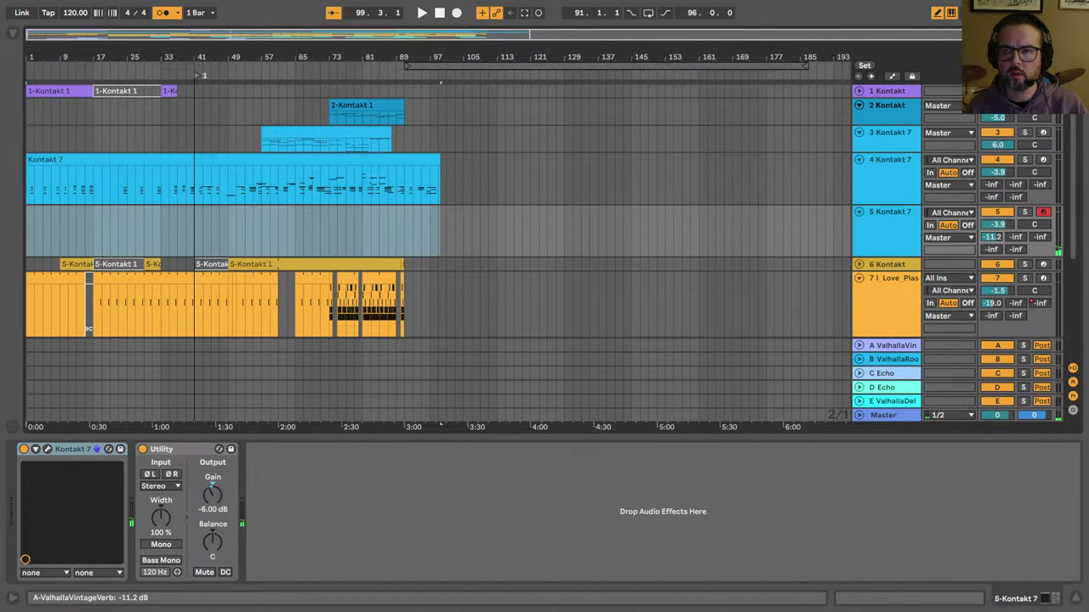
Step: Try raising track 5's ValhallaDelay send to 0 dB while playing the arrangement from bar 1
{"action": "left_click_drag", "start_coordinate": [991, 239], "coordinate": [990, 285]}
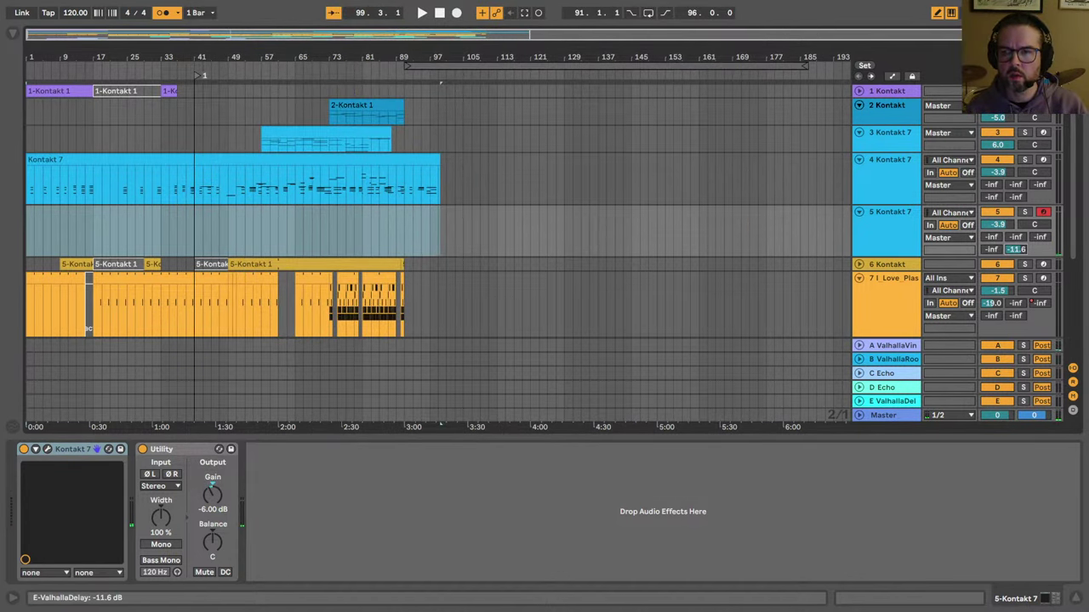
{"action": "key", "text": "space"}
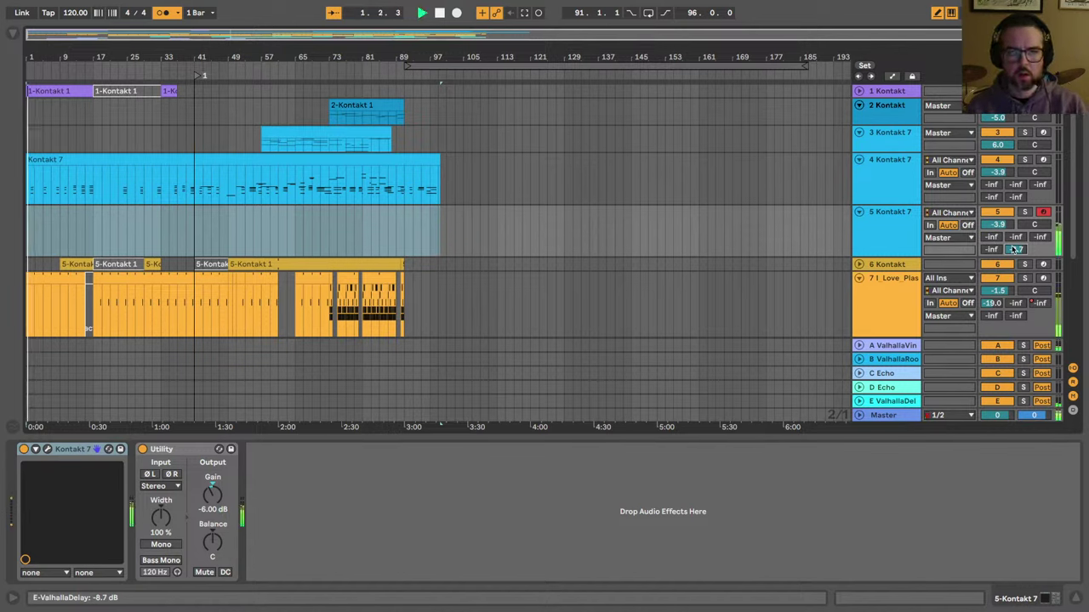
{"action": "left_click_drag", "start_coordinate": [1012, 249], "coordinate": [1013, 232]}
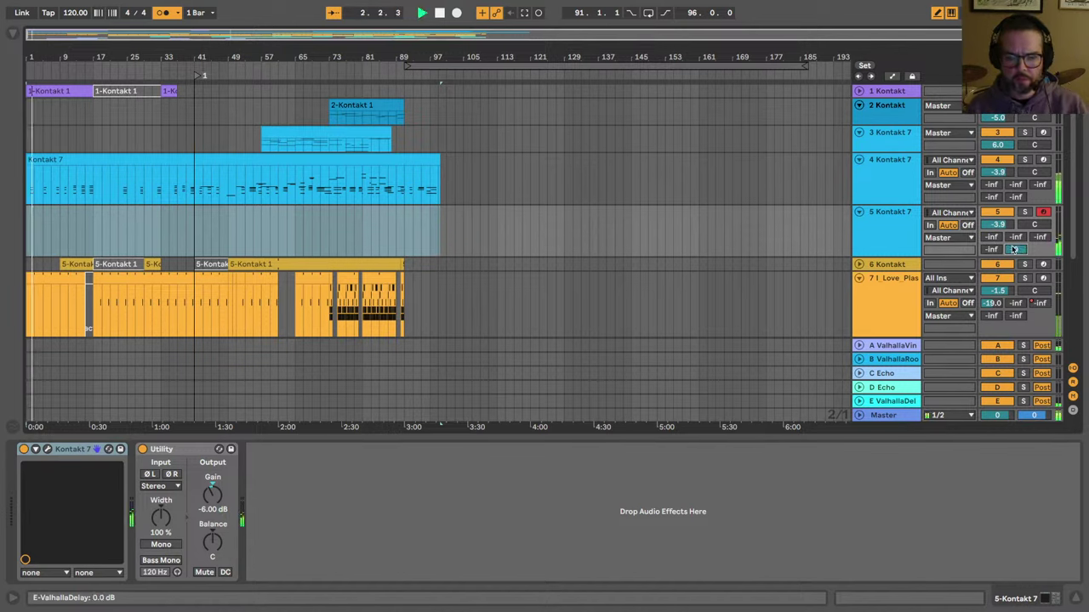
{"action": "key", "text": "space"}
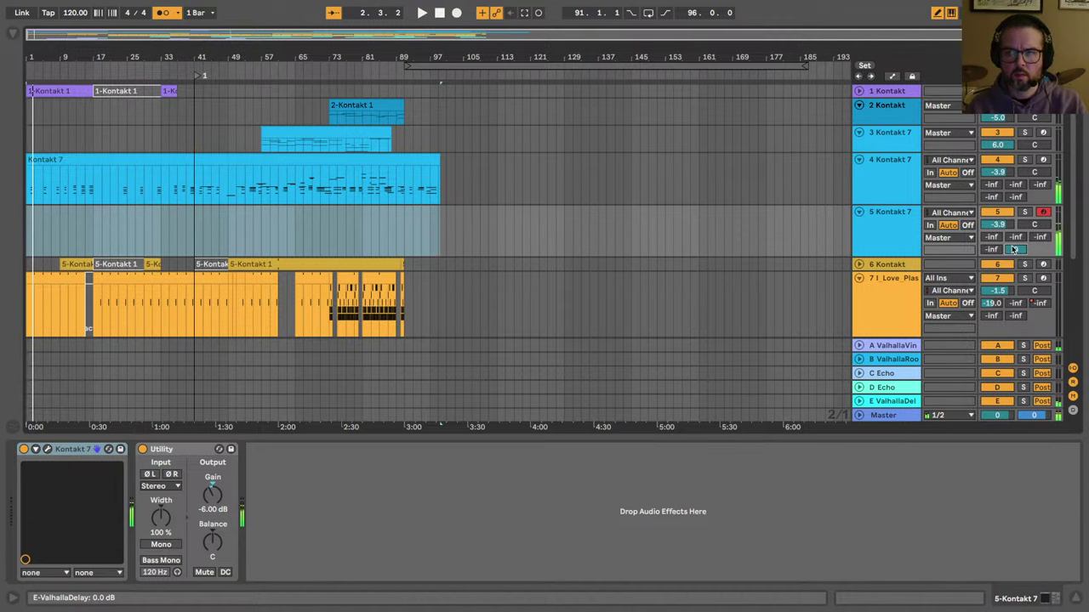
Step: Clear track 5's Echo and ValhallaDelay sends, reset its volume to 0 dB, and set its ValhallaVintageVerb send to 0 dB
{"action": "left_click", "coordinate": [992, 251]}
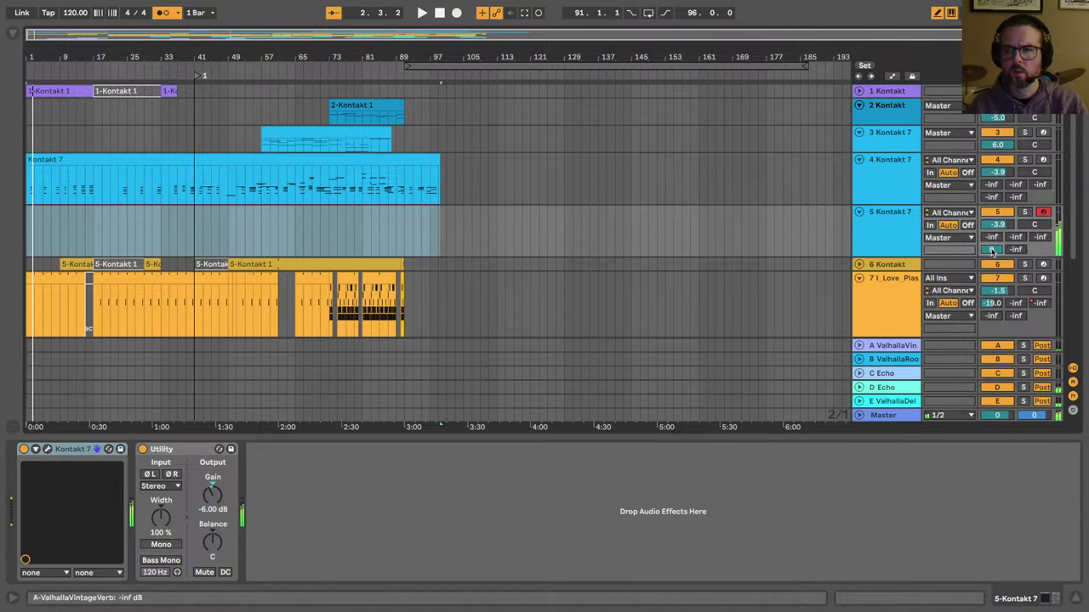
{"action": "left_click", "coordinate": [991, 225]}
{"action": "key", "text": "Delete"}
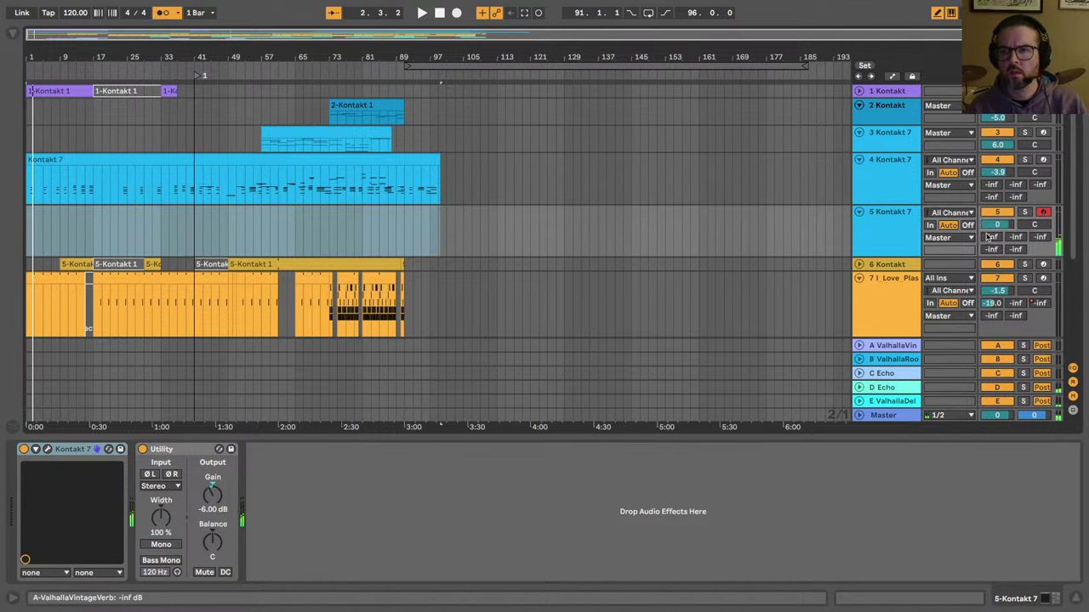
Step: Play the opening bars, and play again from bar 41 to hear track 5's pad against the arrangement
{"action": "key", "text": "space"}
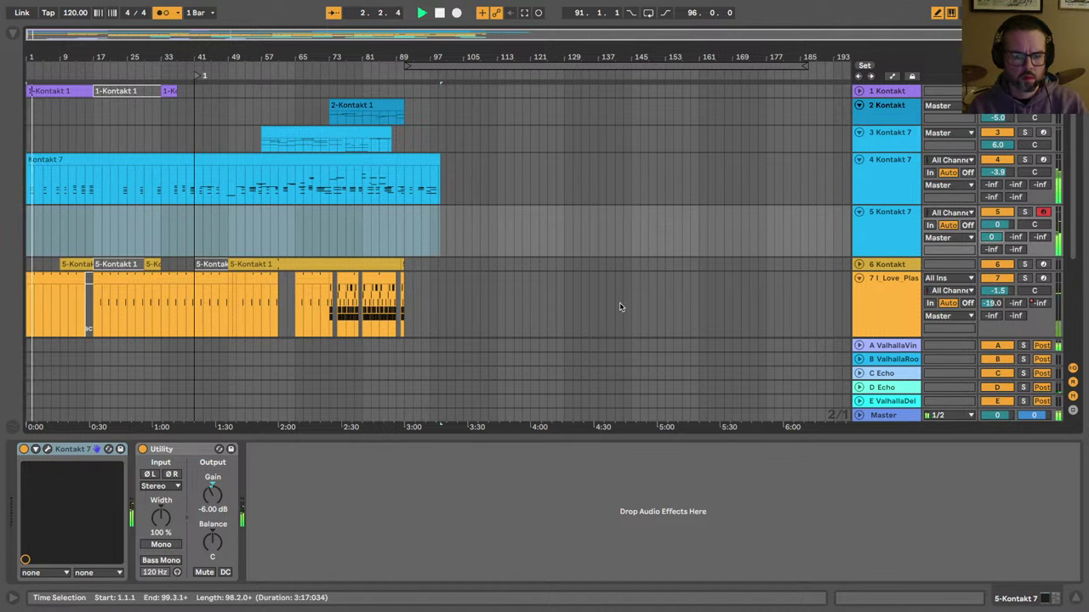
{"action": "left_click", "coordinate": [196, 224]}
{"action": "left_click", "coordinate": [193, 225]}
{"action": "key", "text": "space"}
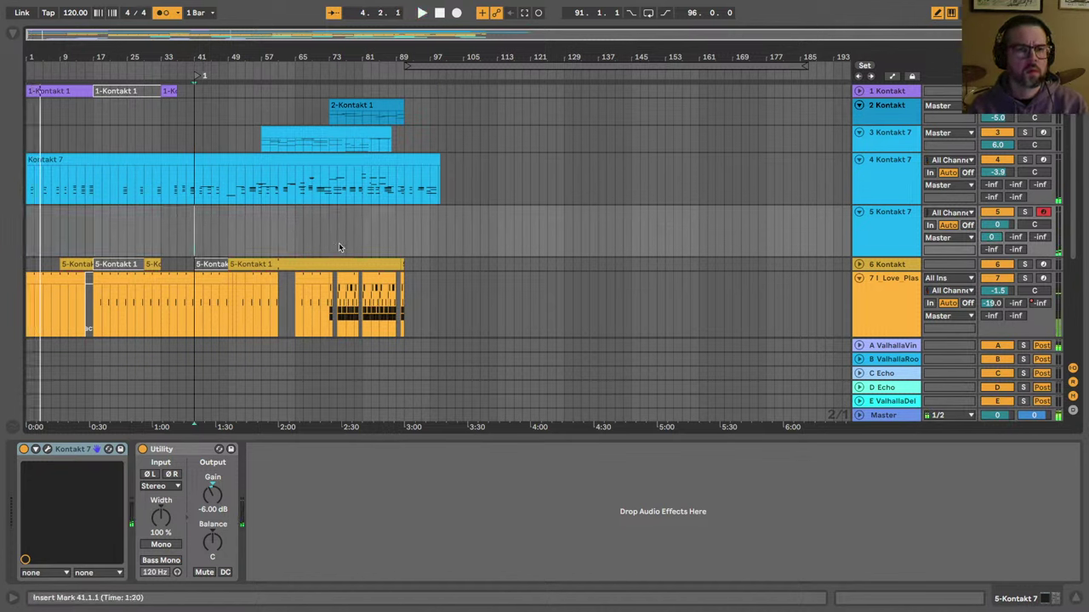
{"action": "key", "text": "space"}
Step: Shorten the end of track 4's Kontakt 7 clip to about bar 79 and place the insert marker at bar 81 on track 5
{"action": "left_click_drag", "start_coordinate": [434, 156], "coordinate": [352, 165]}
{"action": "left_click", "coordinate": [358, 227]}
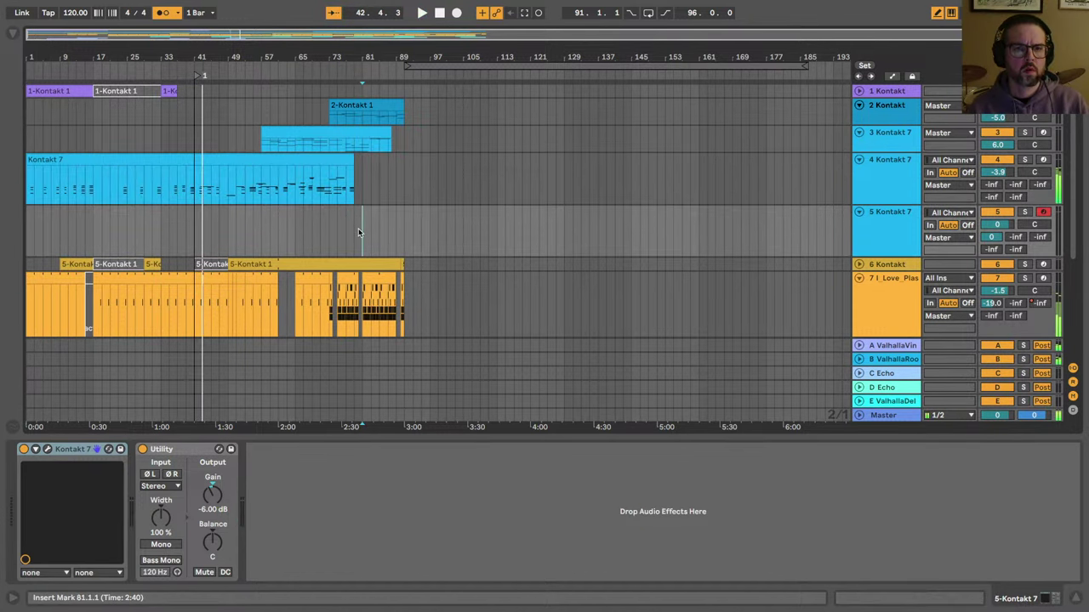
Step: Play the arrangement from bar 81, checking the master channel and soloing track 7 and the ValhallaVintageVerb return to compare their sound
{"action": "key", "text": "space"}
{"action": "key", "text": "space"}
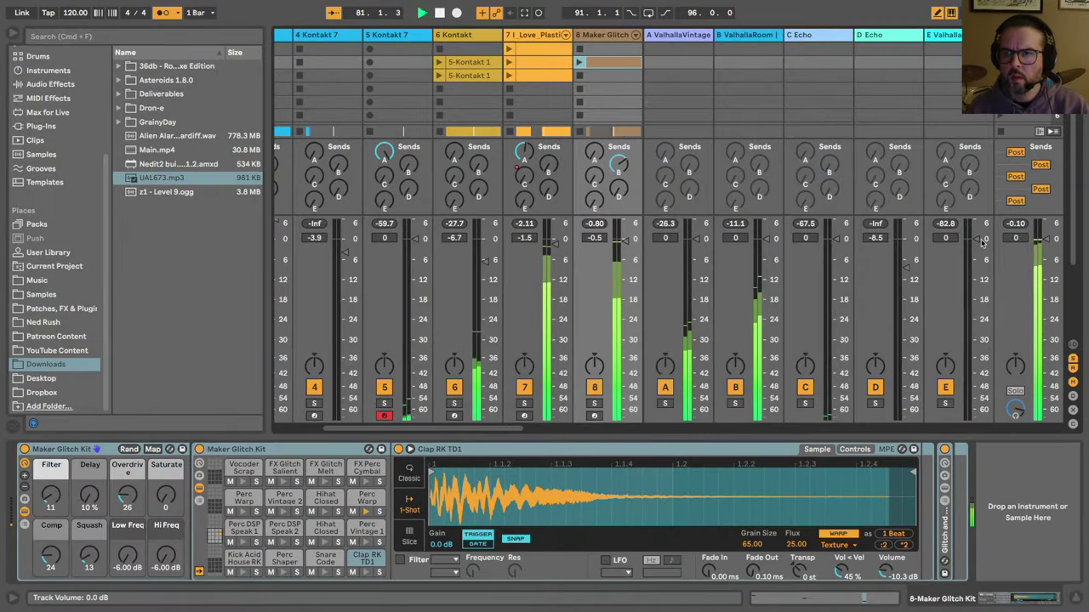
{"action": "left_click", "coordinate": [1012, 255]}
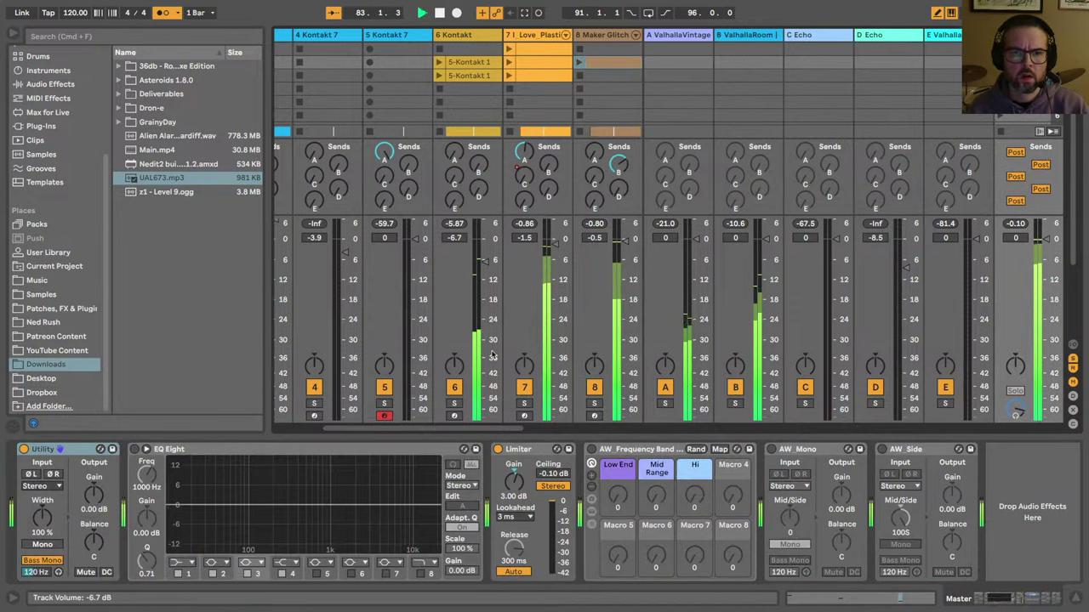
{"action": "left_click", "coordinate": [523, 404]}
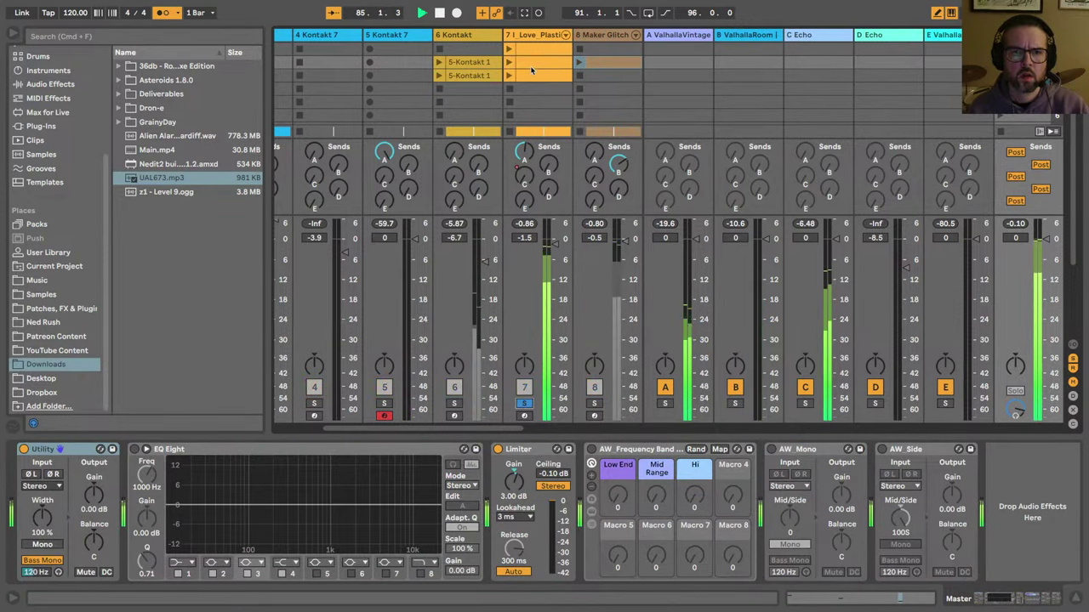
{"action": "left_click", "coordinate": [532, 71]}
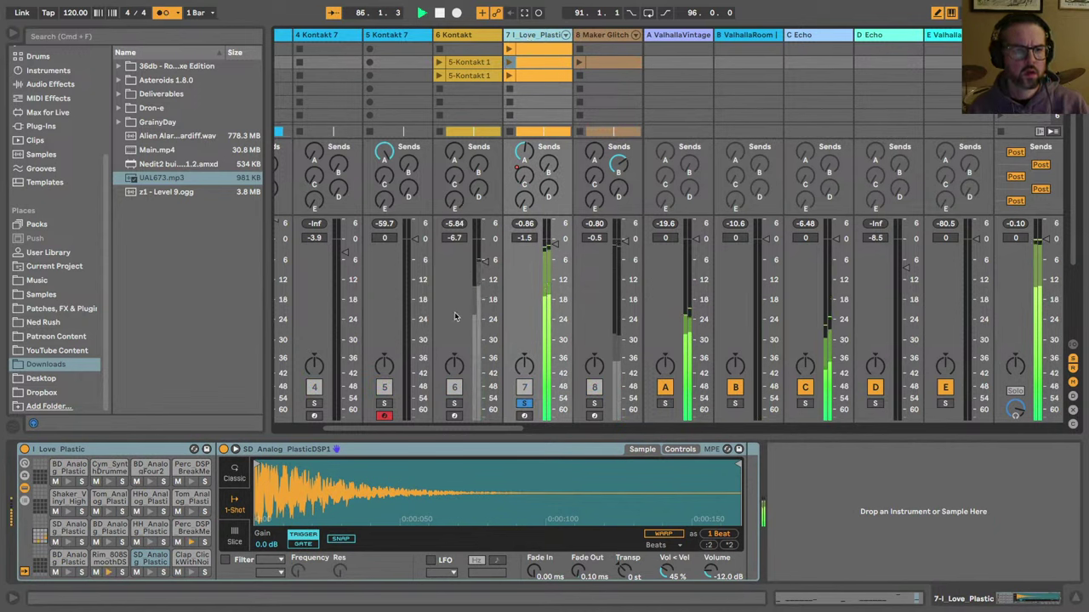
{"action": "scroll", "coordinate": [455, 312], "scroll_direction": "right", "scroll_amount": 2}
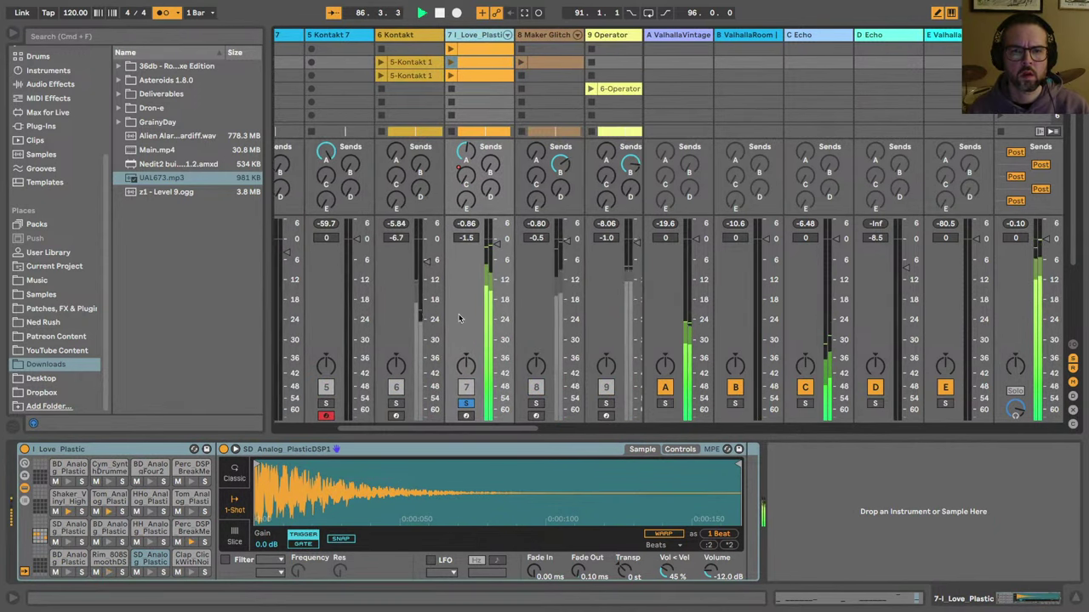
{"action": "left_click", "coordinate": [464, 403]}
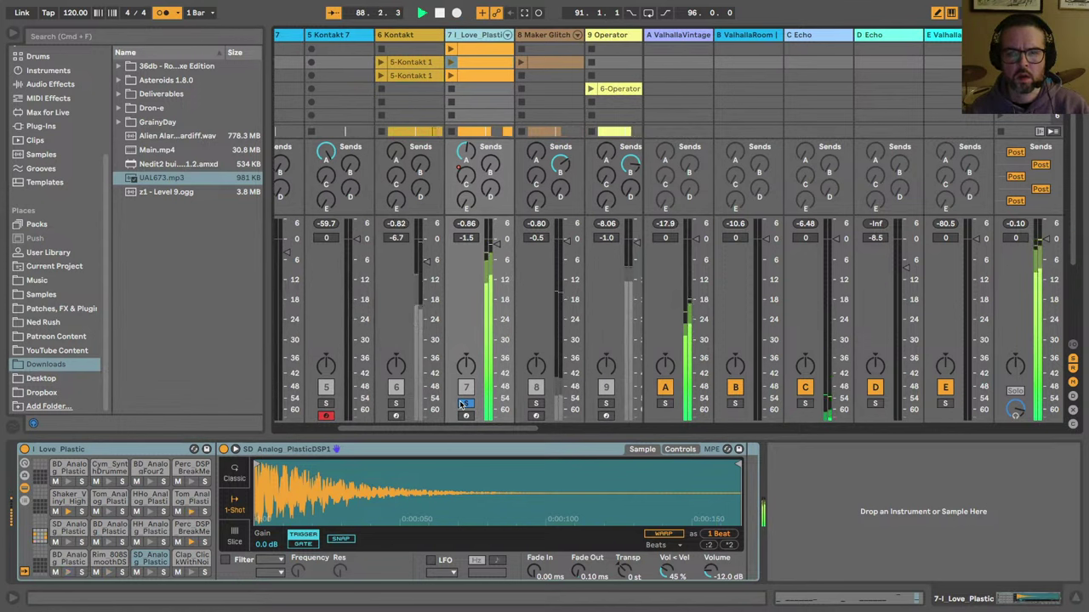
{"action": "left_click", "coordinate": [666, 403]}
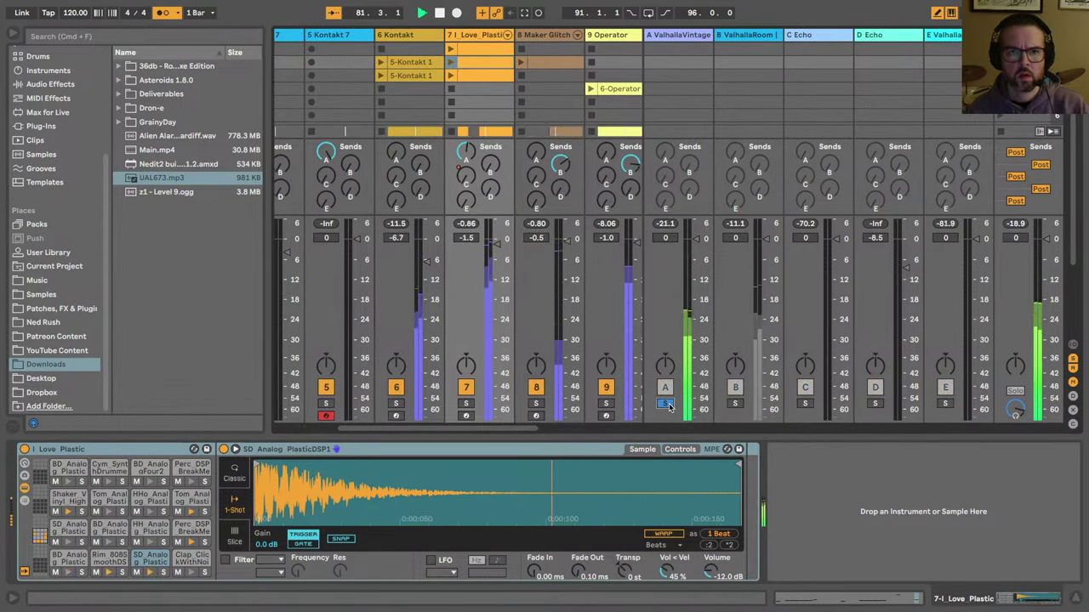
{"action": "left_click", "coordinate": [668, 405]}
Step: Lower track 7's volume to -3.0 dB, solo the track, and mute its Perc_DSP_BreakMe4 drum pad
{"action": "left_click_drag", "start_coordinate": [497, 244], "coordinate": [497, 250]}
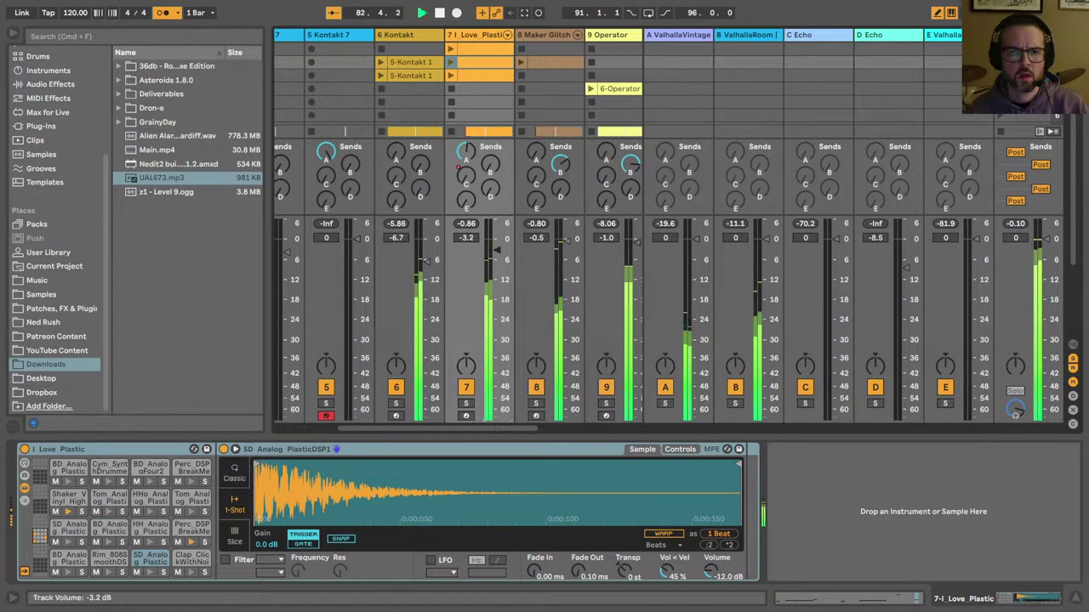
{"action": "left_click", "coordinate": [466, 403]}
{"action": "left_click", "coordinate": [204, 542]}
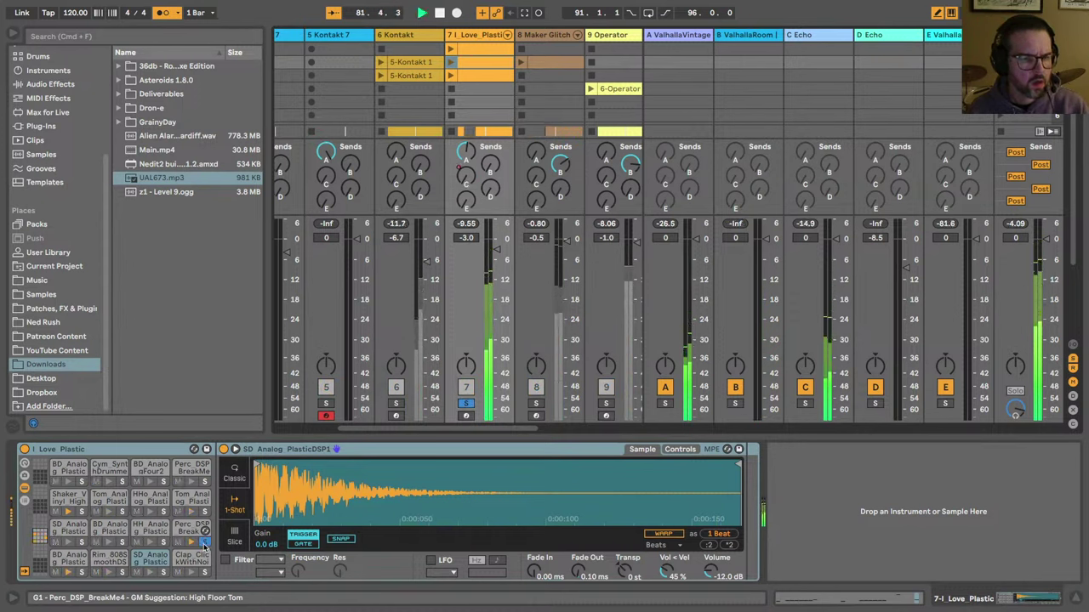
{"action": "left_click", "coordinate": [205, 543]}
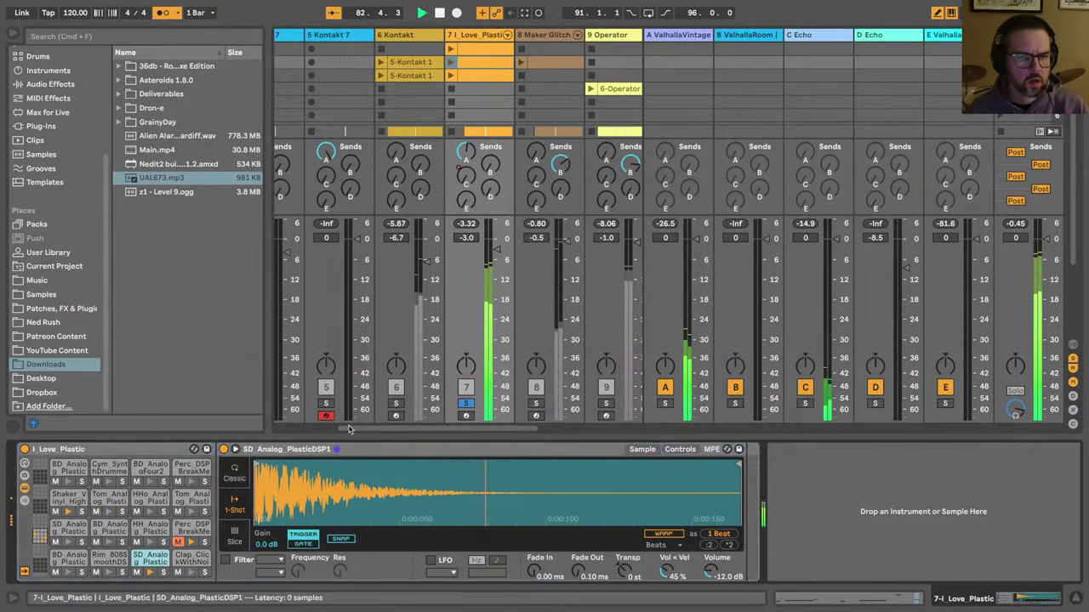
Step: Extend the last 6-Operator 2 clip on track 9 to bar 121
{"action": "key", "text": "Tab"}
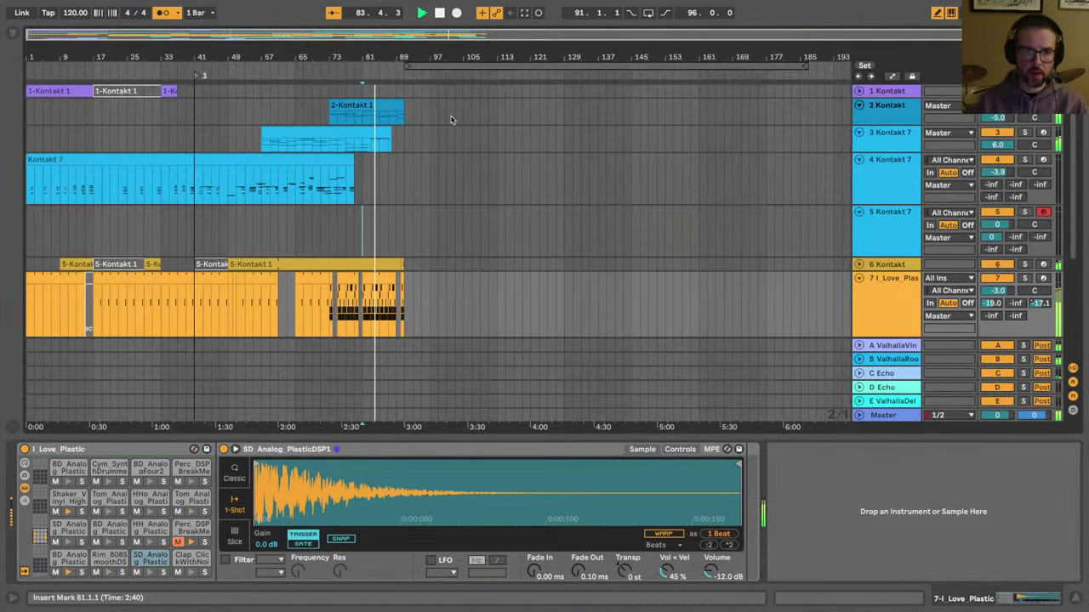
{"action": "scroll", "coordinate": [379, 186], "scroll_direction": "down", "scroll_amount": 5}
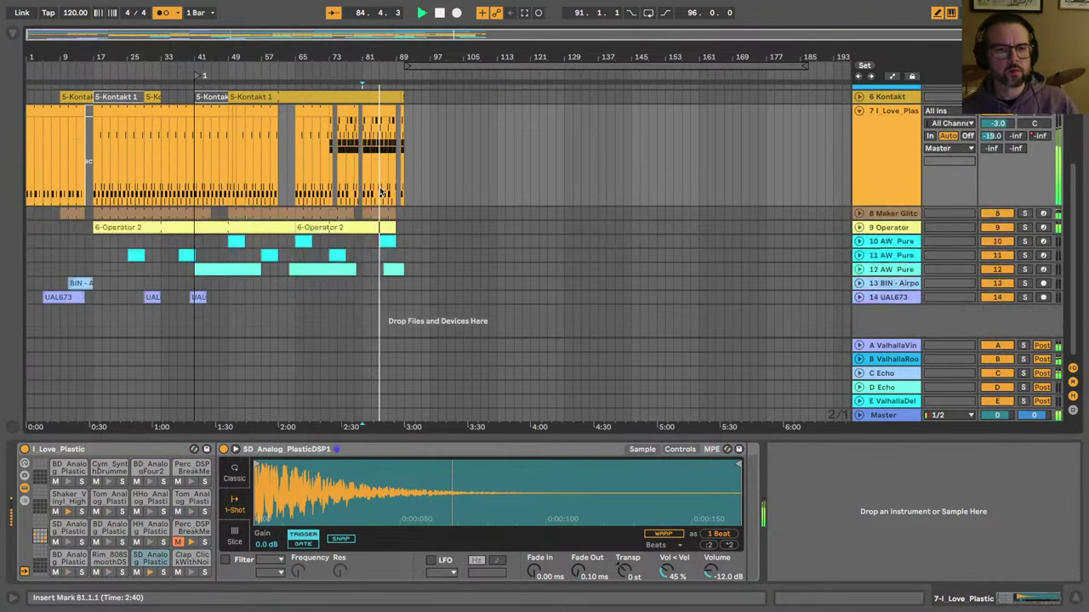
{"action": "left_click", "coordinate": [859, 228]}
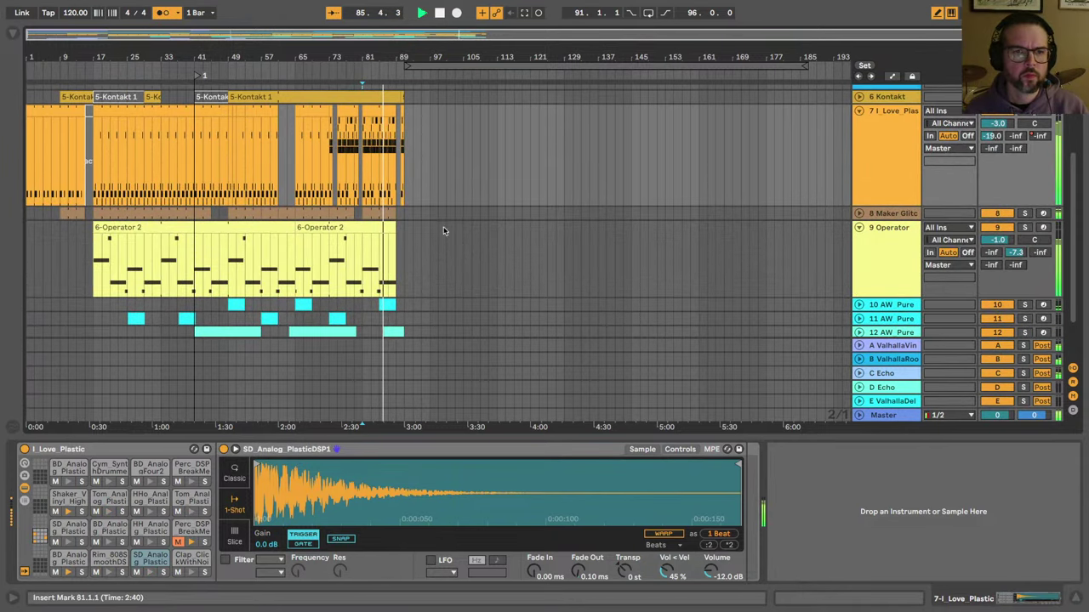
{"action": "left_click_drag", "start_coordinate": [396, 230], "coordinate": [529, 238]}
{"action": "scroll", "coordinate": [499, 267], "scroll_direction": "up", "scroll_amount": 6}
Step: Copy track 8's Maker Glitch Kit clip from bar 49 to bar 91 and extend the copy to bar 121
{"action": "scroll", "coordinate": [498, 269], "scroll_direction": "down", "scroll_amount": 5}
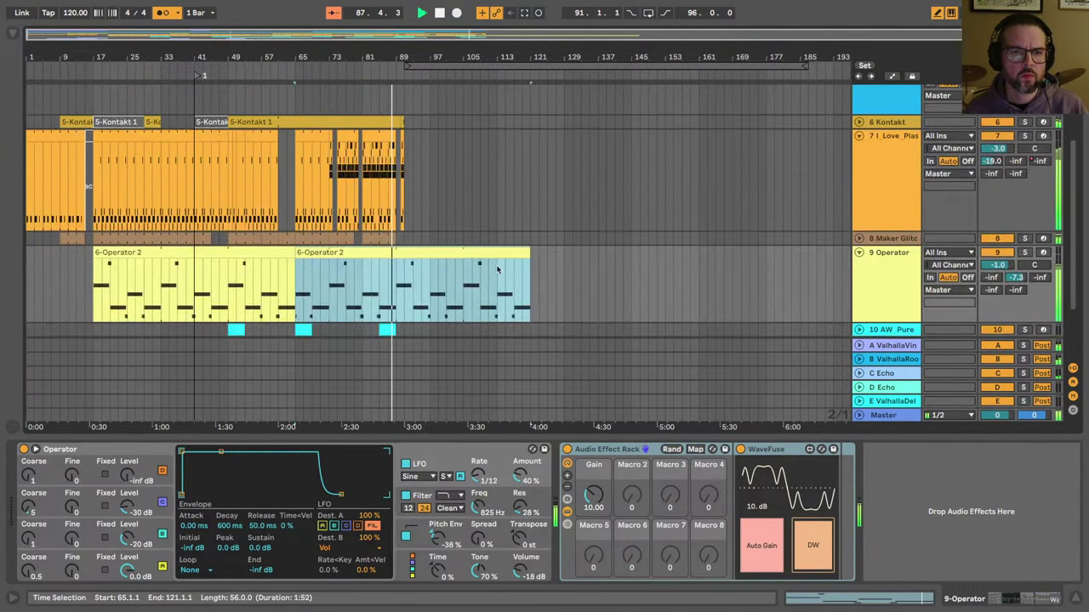
{"action": "left_click", "coordinate": [384, 135]}
{"action": "left_click", "coordinate": [385, 239]}
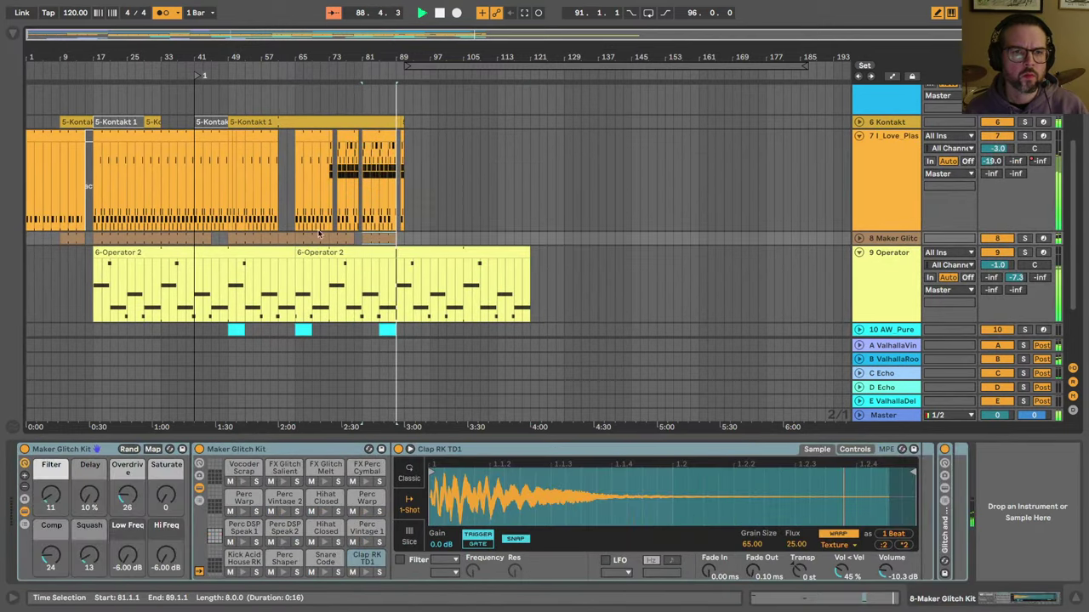
{"action": "left_click", "coordinate": [238, 239]}
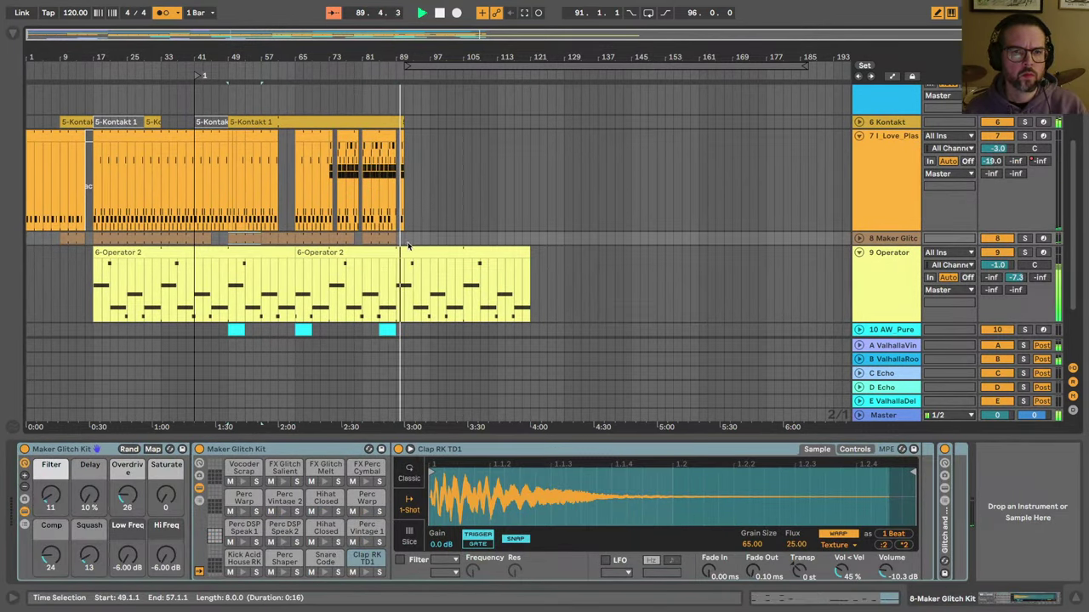
{"action": "left_click_drag", "start_coordinate": [407, 239], "coordinate": [530, 243]}
{"action": "left_click", "coordinate": [859, 239]}
{"action": "left_click", "coordinate": [875, 269]}
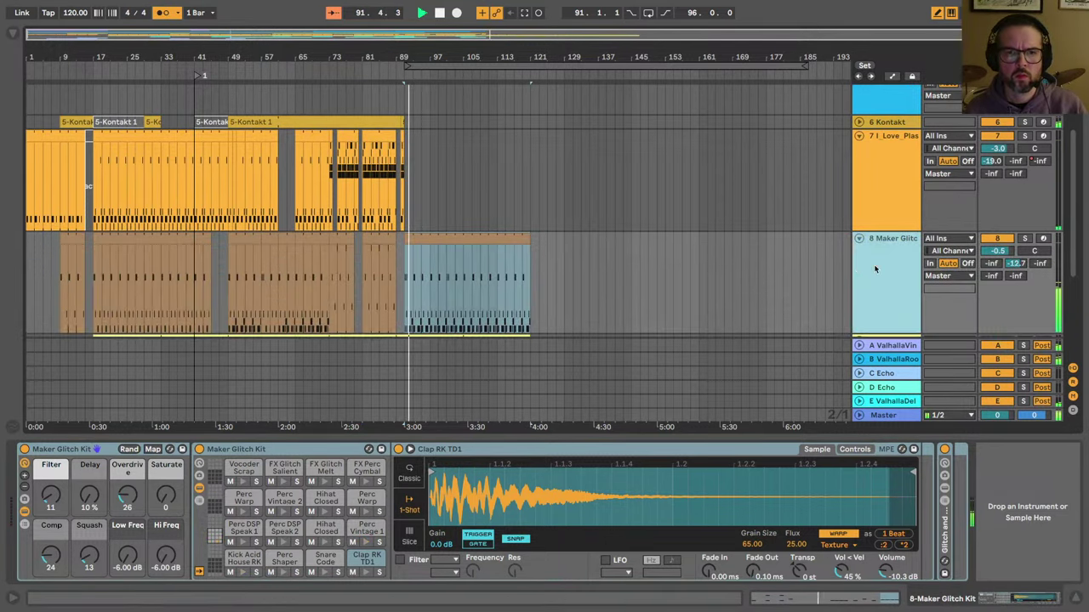
Step: Set the decay of the ValhallaRoom reverb on return B to 0.20 s while listening to that return in solo
{"action": "key", "text": "Tab"}
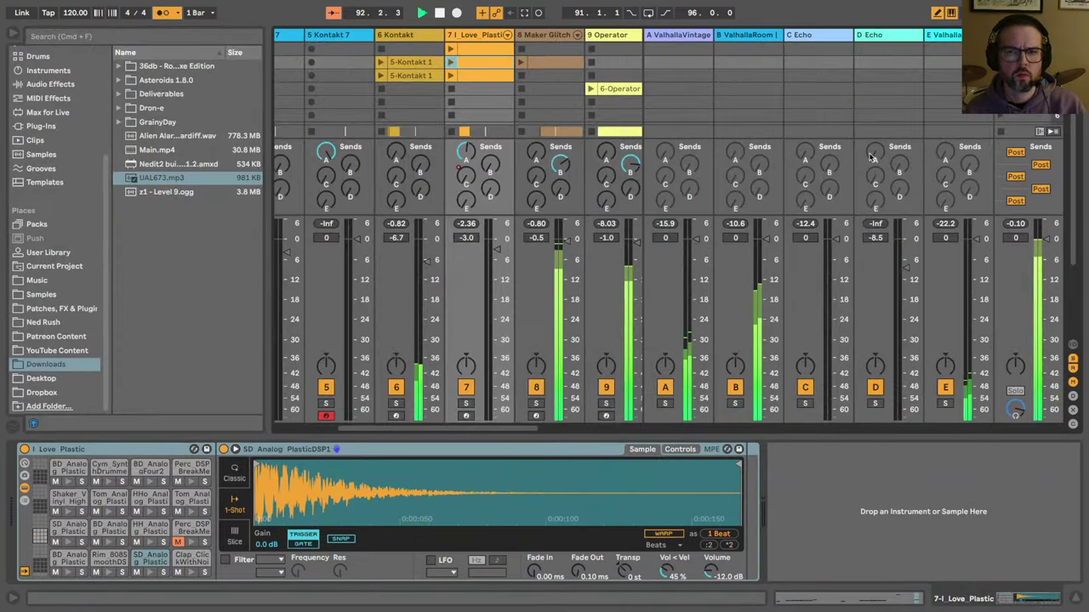
{"action": "left_click", "coordinate": [733, 404]}
{"action": "left_click", "coordinate": [727, 36]}
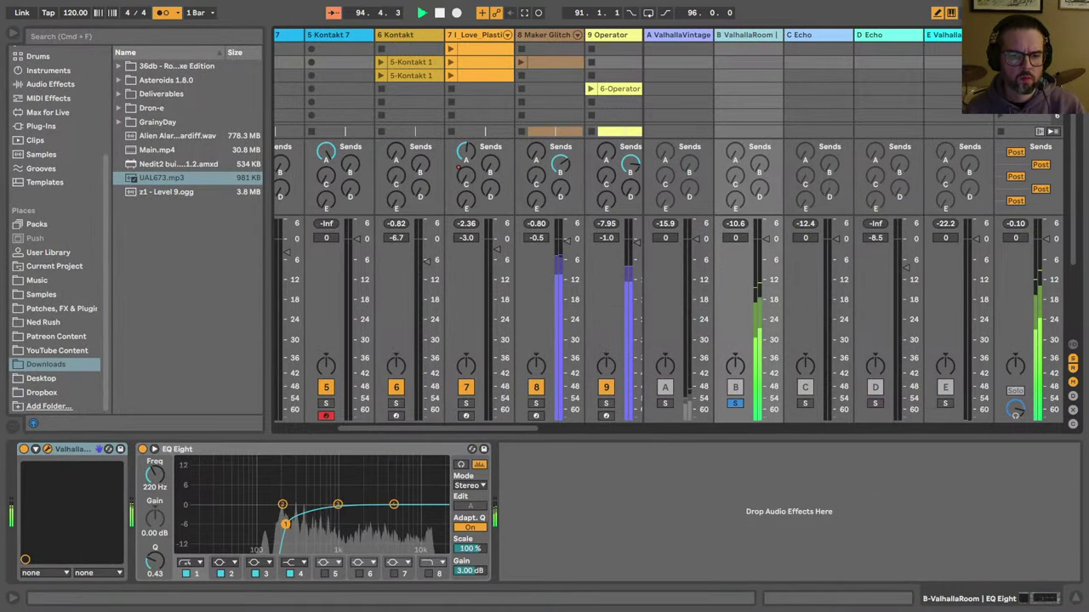
{"action": "left_click", "coordinate": [47, 449]}
{"action": "left_click_drag", "start_coordinate": [383, 260], "coordinate": [384, 268]}
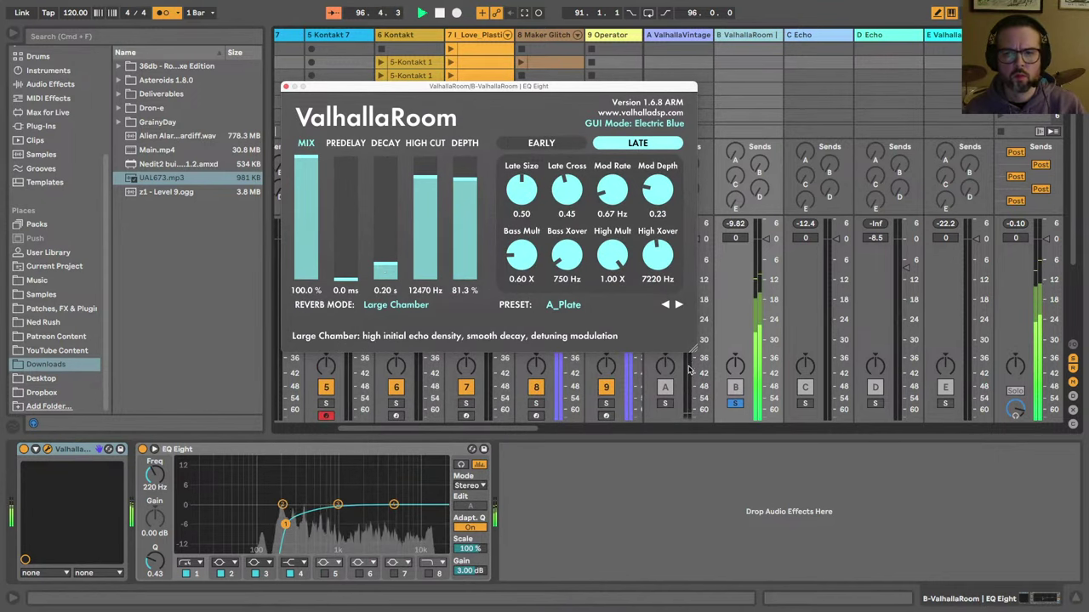
{"action": "left_click", "coordinate": [735, 403]}
{"action": "left_click", "coordinate": [285, 87]}
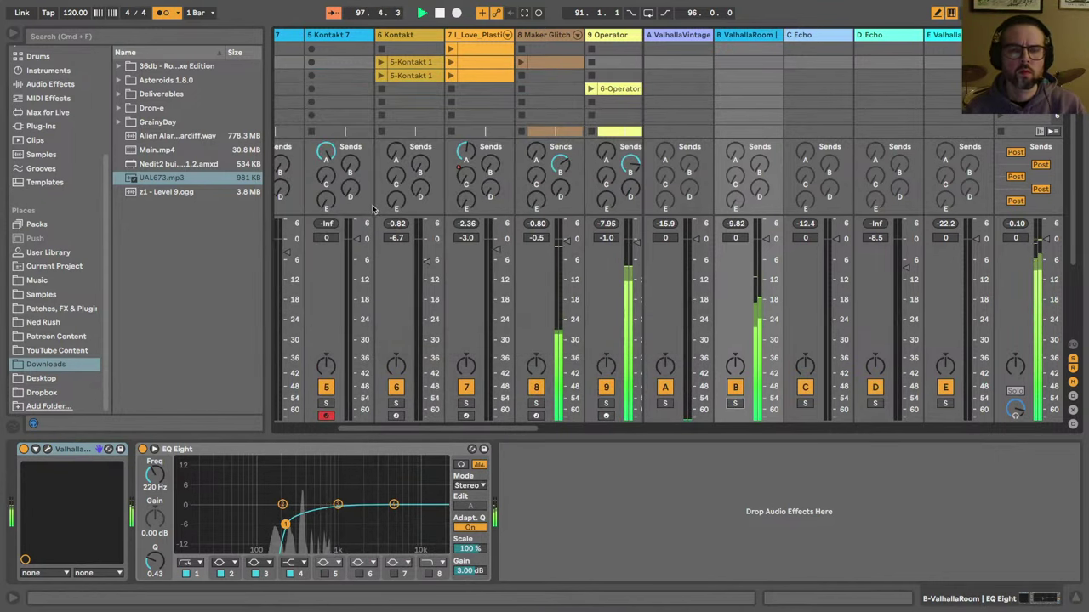
Step: Set the Maker Glitch Kit's Overdrive to 0 and track 8's volume to -0.6 dB while playing from bar 91
{"action": "left_click", "coordinate": [538, 46]}
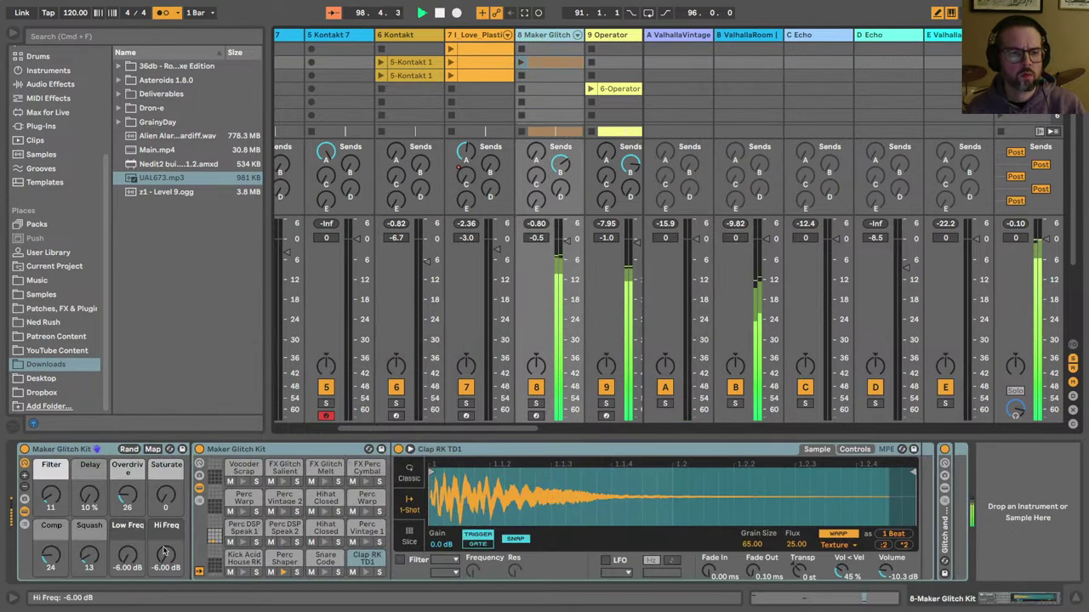
{"action": "left_click", "coordinate": [242, 558]}
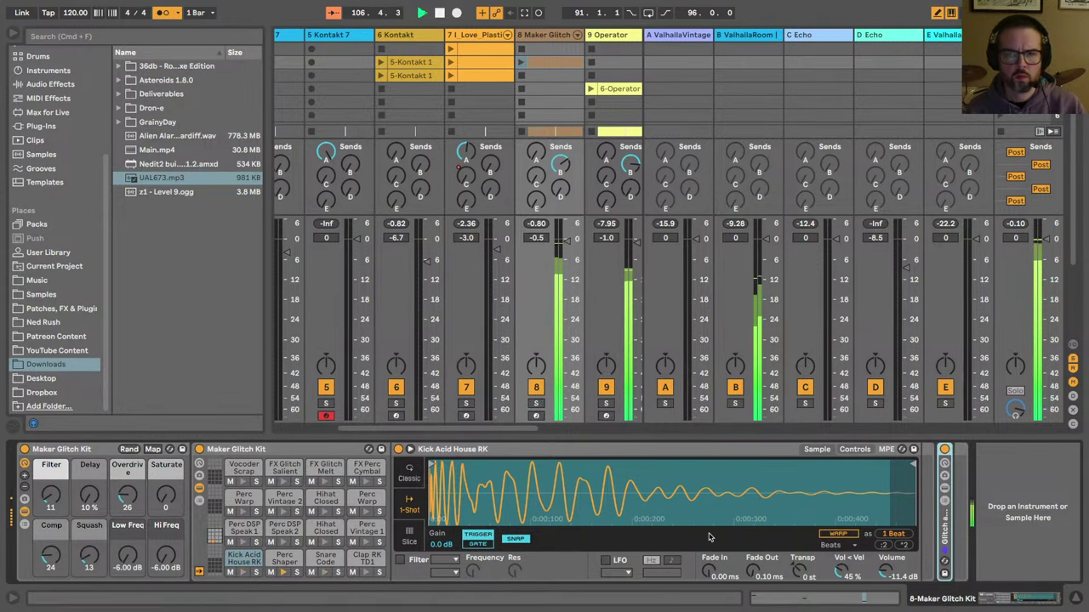
{"action": "left_click_drag", "start_coordinate": [559, 247], "coordinate": [559, 252]}
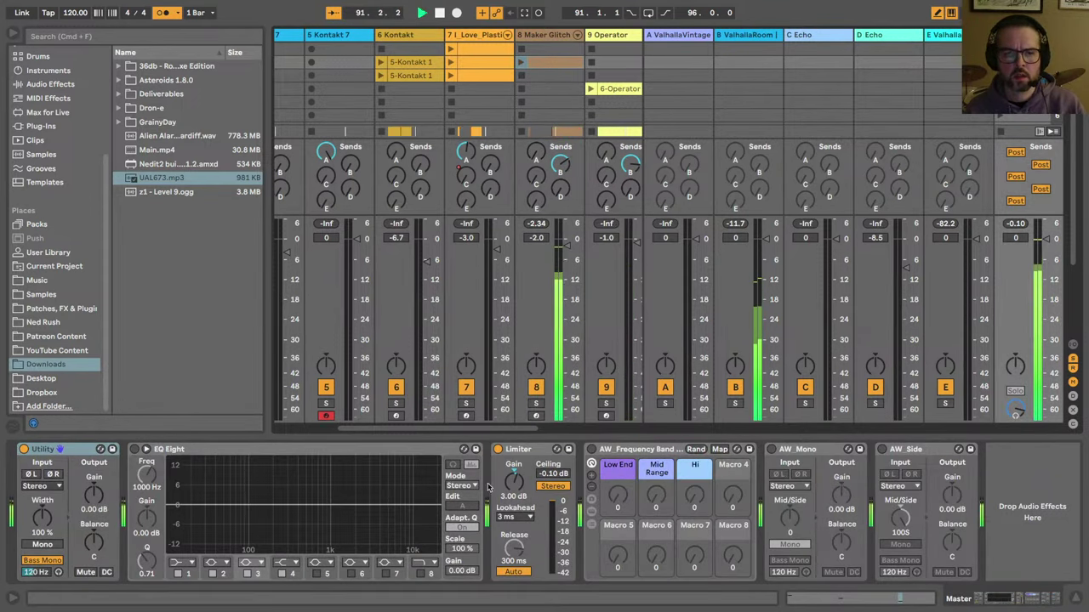
{"action": "left_click", "coordinate": [524, 39]}
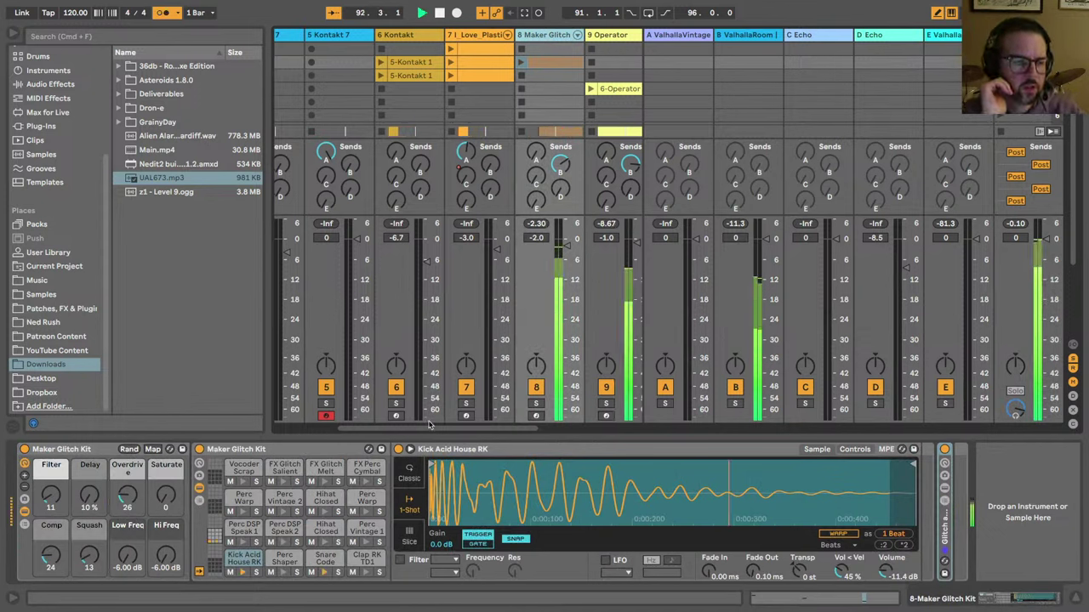
{"action": "left_click_drag", "start_coordinate": [124, 502], "coordinate": [124, 531]}
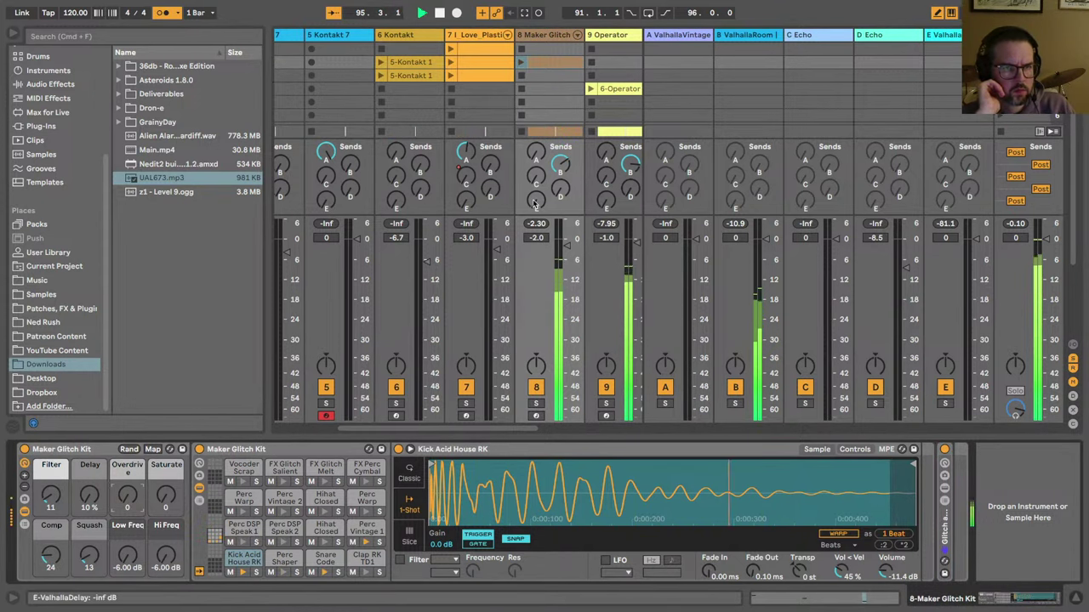
{"action": "double_click", "coordinate": [566, 246]}
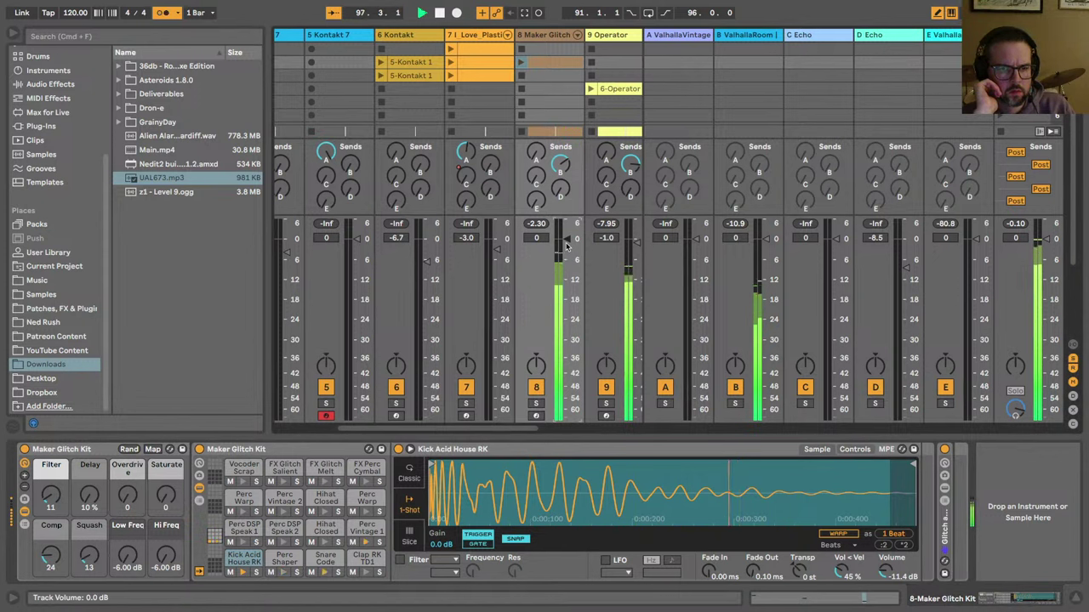
{"action": "left_click_drag", "start_coordinate": [567, 246], "coordinate": [567, 247]}
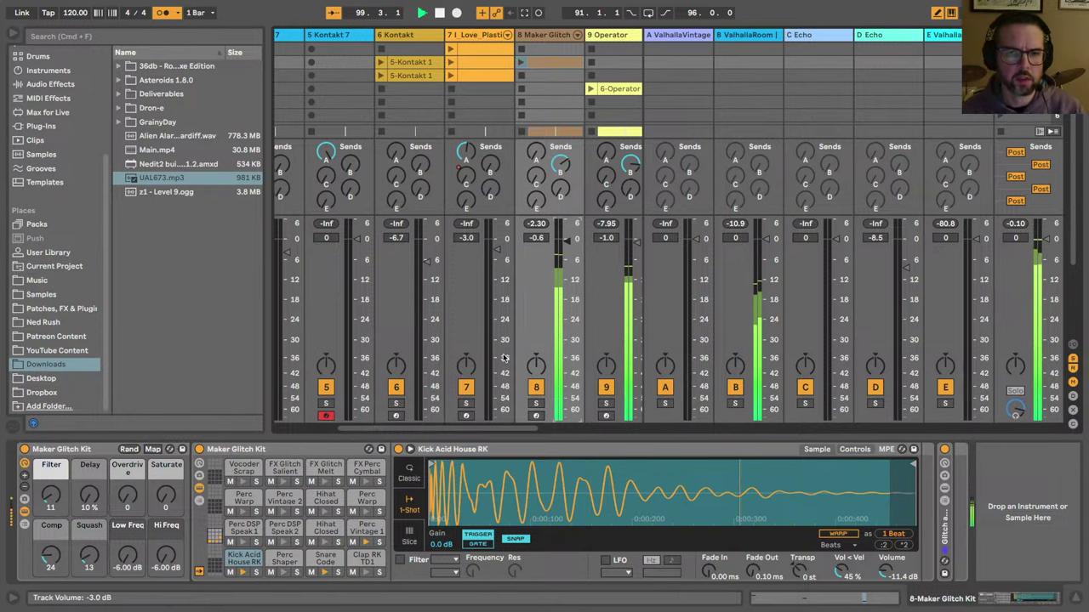
Step: Set track 8's volume to 0 dB and its ValhallaRoom send to -10.8 dB
{"action": "key", "text": "Tab"}
{"action": "scroll", "coordinate": [693, 249], "scroll_direction": "down", "scroll_amount": 4}
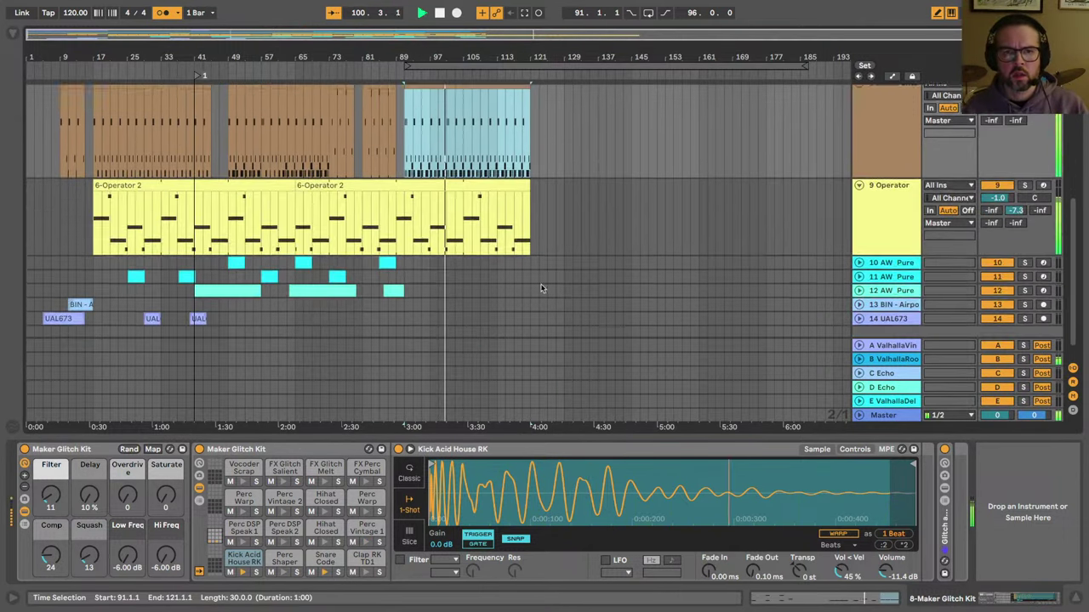
{"action": "scroll", "coordinate": [879, 157], "scroll_direction": "up", "scroll_amount": 1}
{"action": "key", "text": "Tab"}
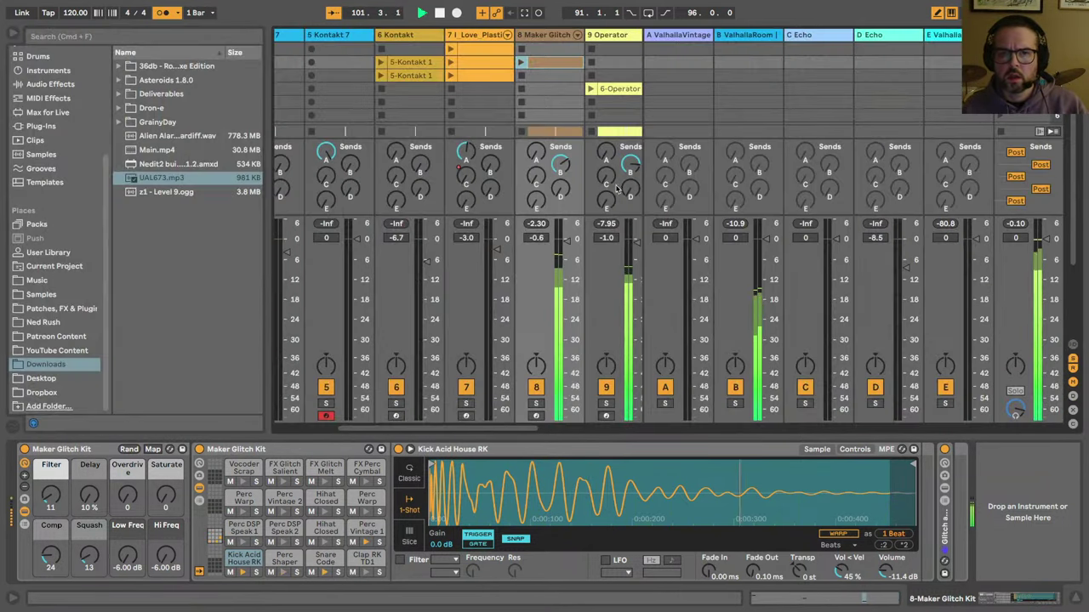
{"action": "left_click_drag", "start_coordinate": [567, 244], "coordinate": [567, 239]}
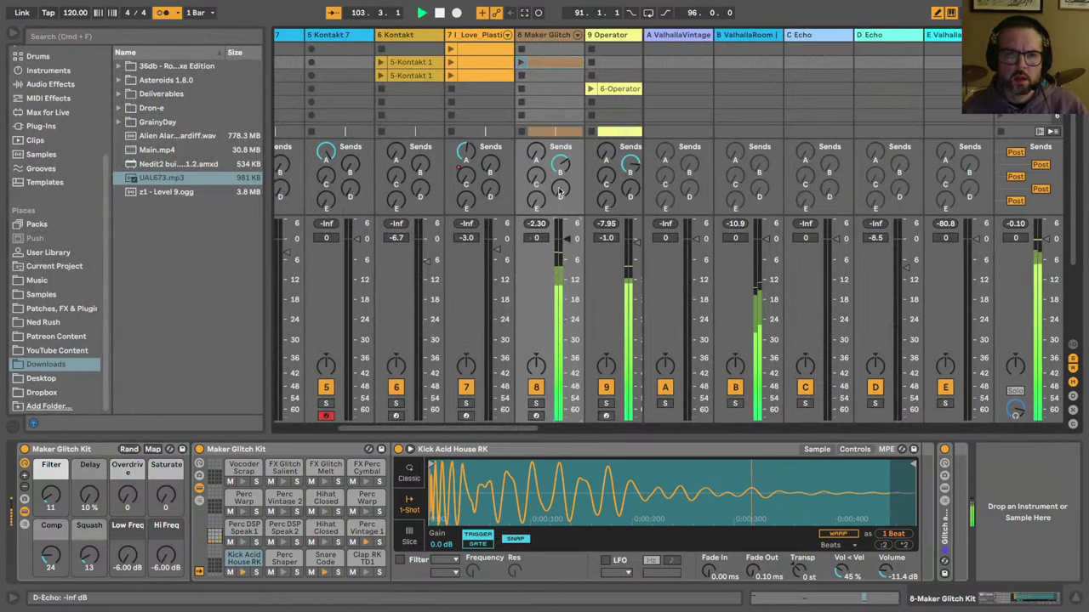
{"action": "left_click_drag", "start_coordinate": [560, 165], "coordinate": [559, 162]}
Step: Change band 4 of return B's EQ Eight to a high-cut filter at 13.5 kHz
{"action": "left_click", "coordinate": [723, 36]}
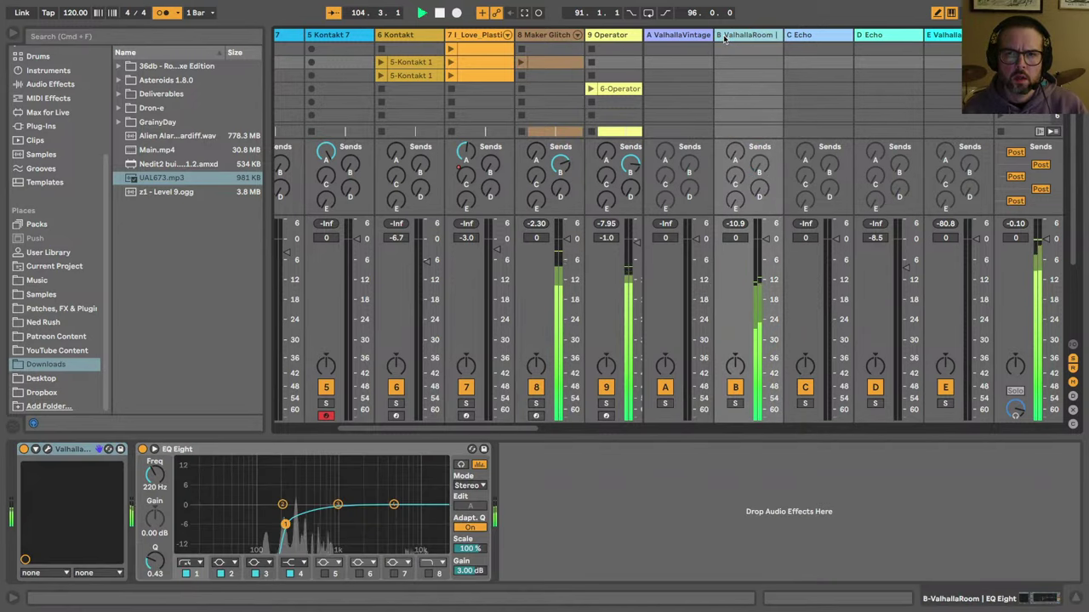
{"action": "key", "text": "Tab"}
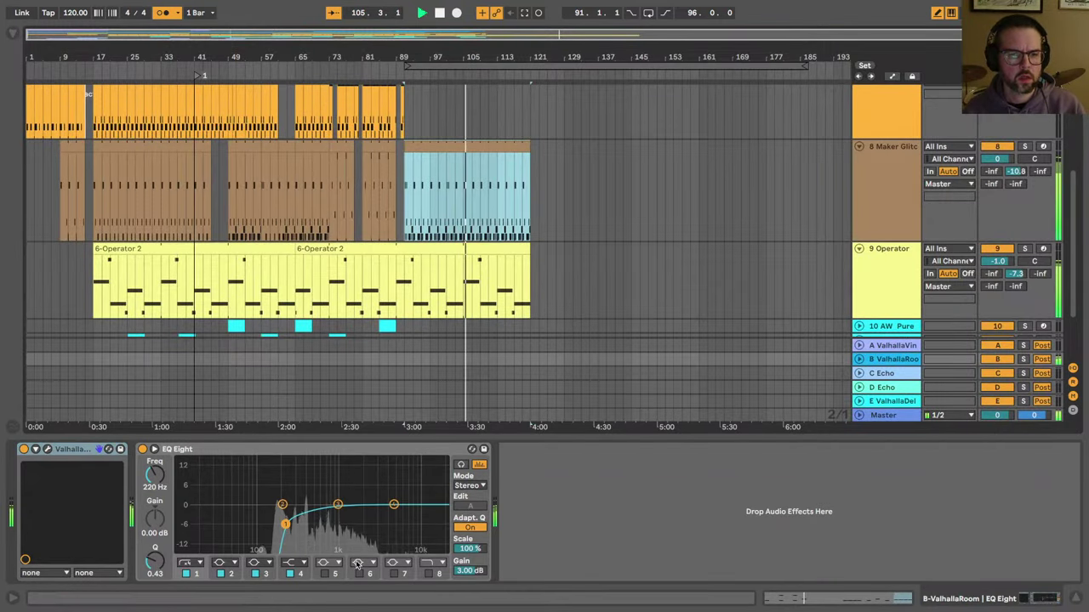
{"action": "left_click", "coordinate": [289, 562]}
{"action": "left_click", "coordinate": [289, 543]}
{"action": "left_click_drag", "start_coordinate": [155, 475], "coordinate": [155, 451]}
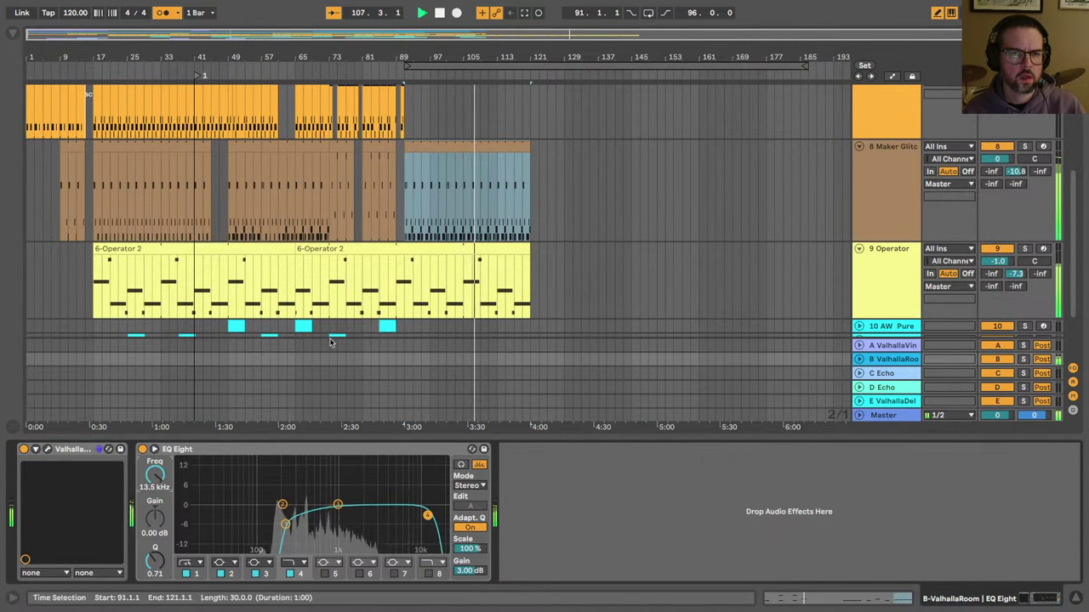
{"action": "scroll", "coordinate": [285, 197], "scroll_direction": "down", "scroll_amount": 3}
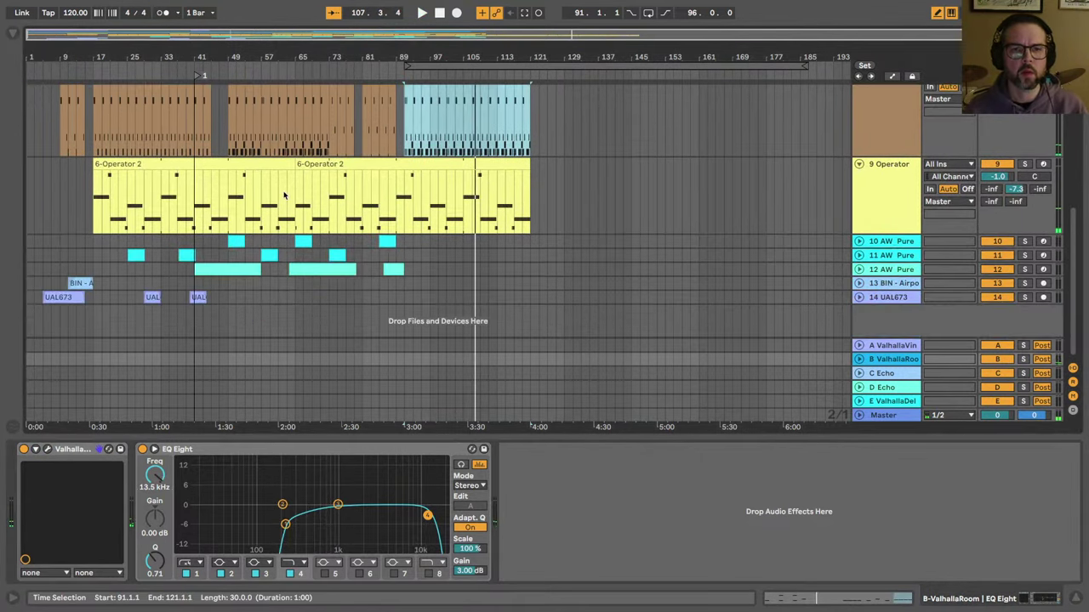
Step: Listen to the arrangement from bar 91 and place the insert marker on track 5
{"action": "left_click", "coordinate": [405, 138]}
{"action": "key", "text": "space"}
{"action": "scroll", "coordinate": [404, 139], "scroll_direction": "up", "scroll_amount": 5}
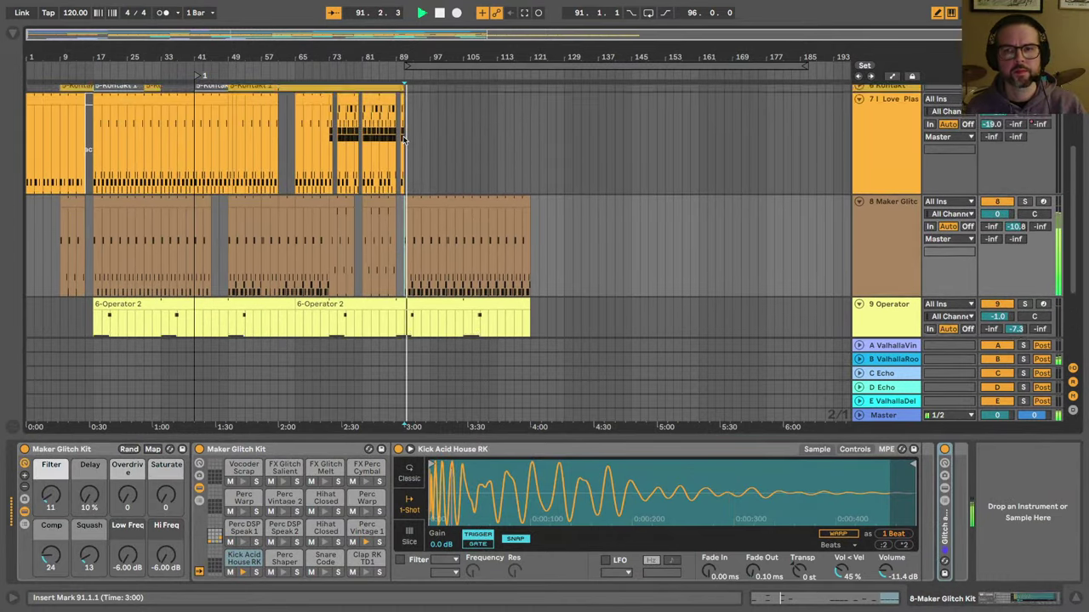
{"action": "scroll", "coordinate": [407, 201], "scroll_direction": "up", "scroll_amount": 4}
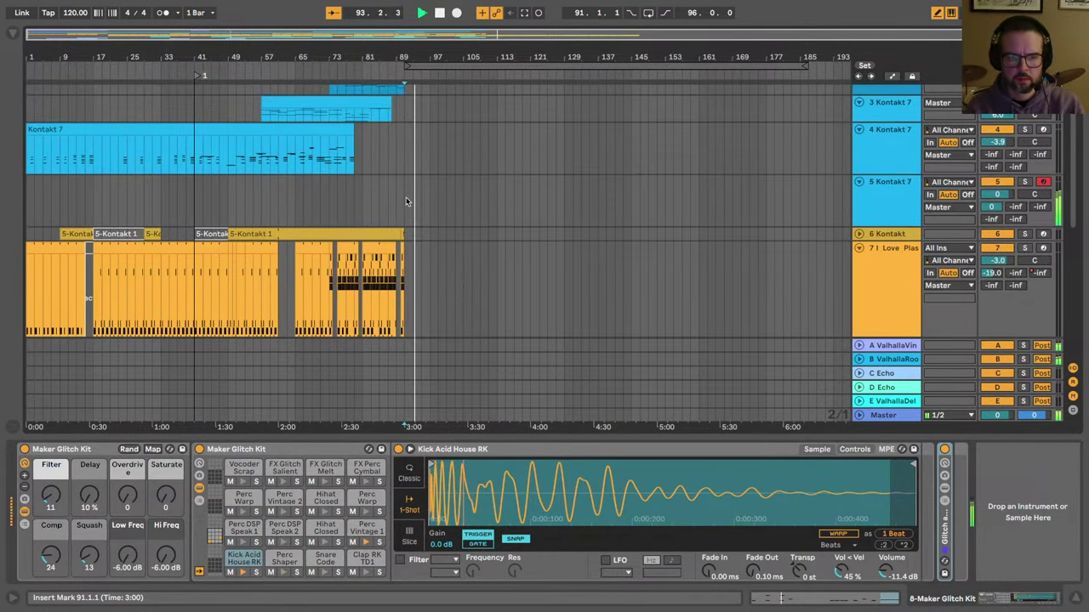
{"action": "left_click", "coordinate": [406, 202]}
{"action": "scroll", "coordinate": [400, 203], "scroll_direction": "down", "scroll_amount": 5}
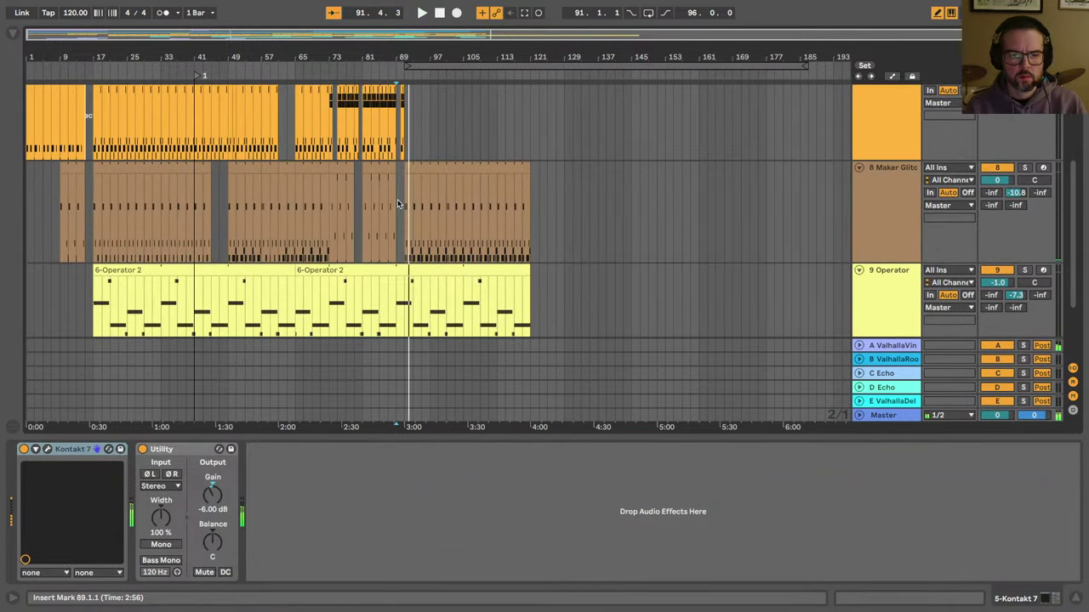
Step: Play from bar 89 and shorten the 2-Kontakt 1 clip on track 2 so it ends at bar 89
{"action": "key", "text": "a"}
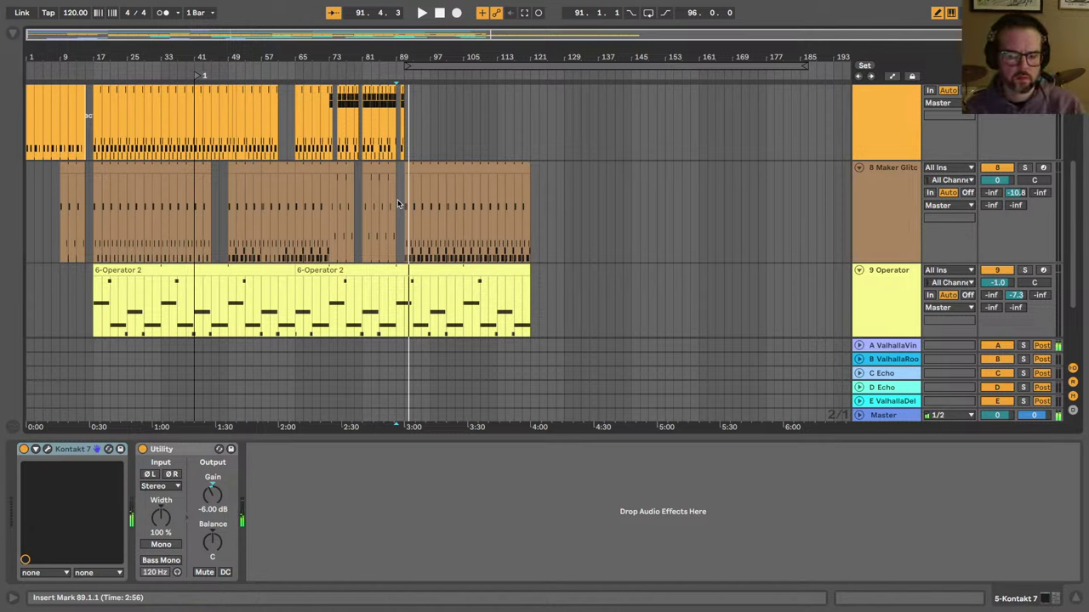
{"action": "key", "text": "space"}
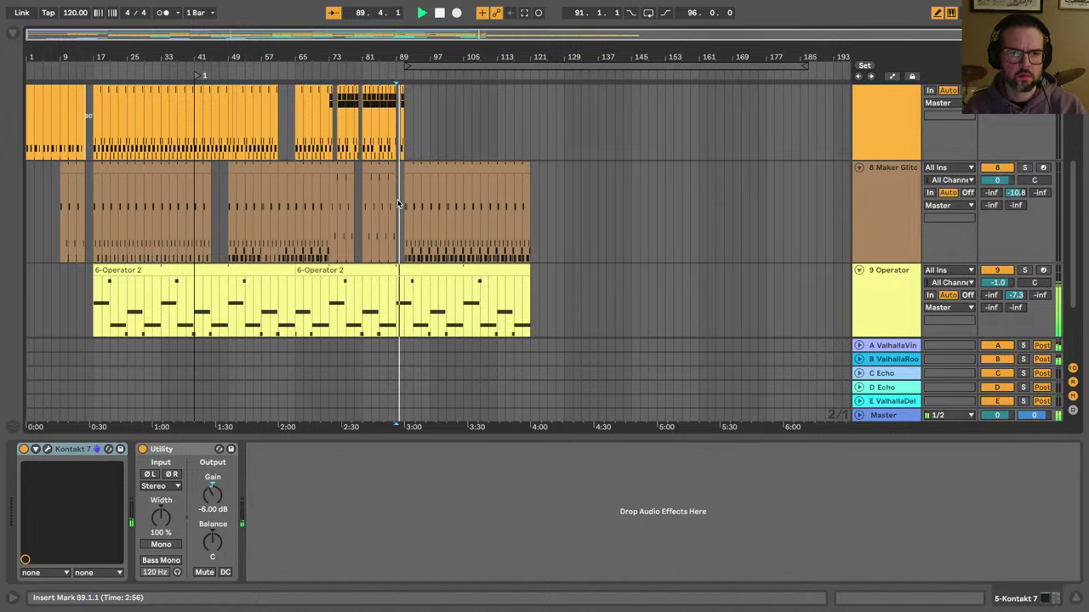
{"action": "scroll", "coordinate": [398, 204], "scroll_direction": "up", "scroll_amount": 5}
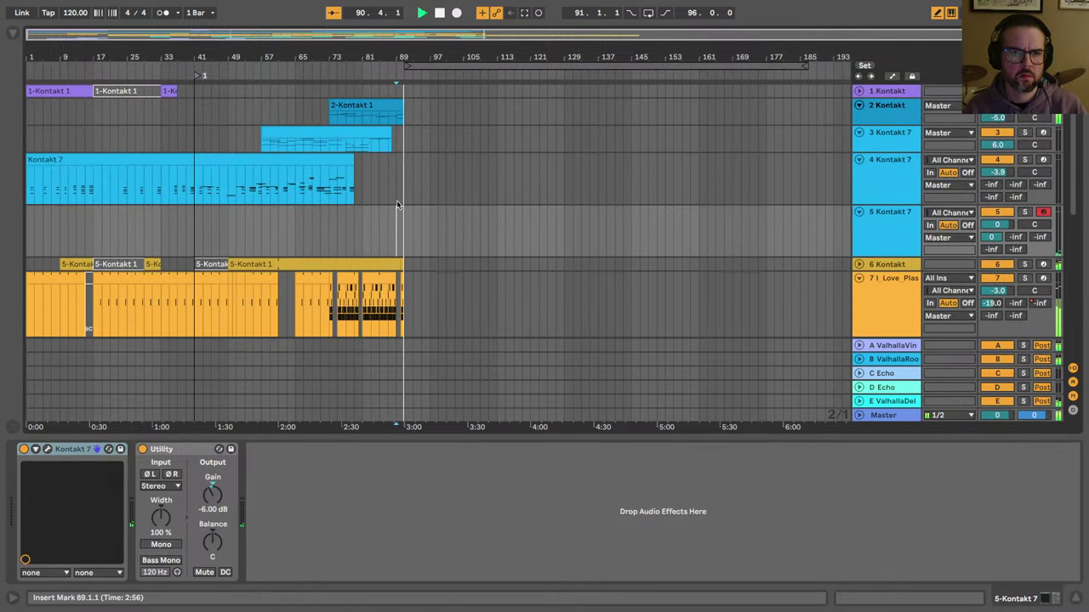
{"action": "left_click_drag", "start_coordinate": [403, 105], "coordinate": [395, 105]}
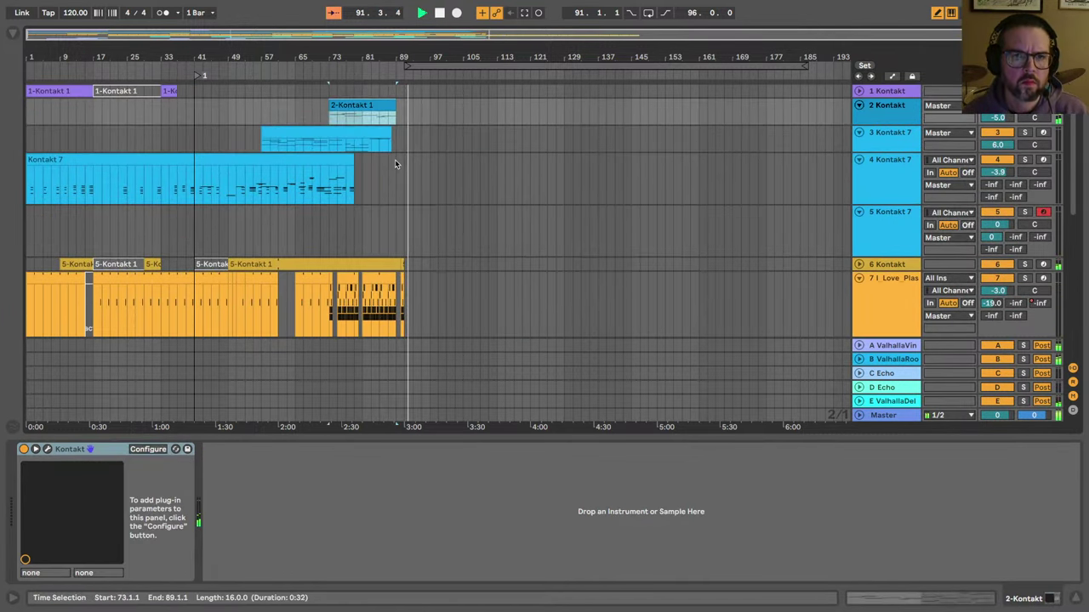
Step: Replay the section from bar 89 while trying notes on track 5's armed Kontakt 7, with the computer keyboard octave raised to C4–D5
{"action": "scroll", "coordinate": [395, 164], "scroll_direction": "down", "scroll_amount": 6}
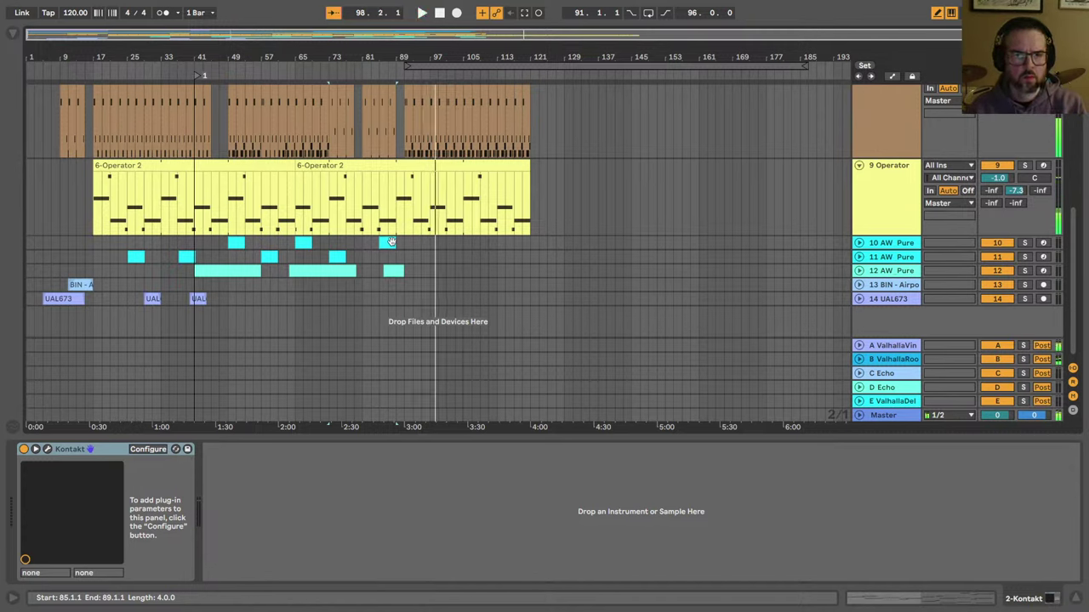
{"action": "key", "text": "space"}
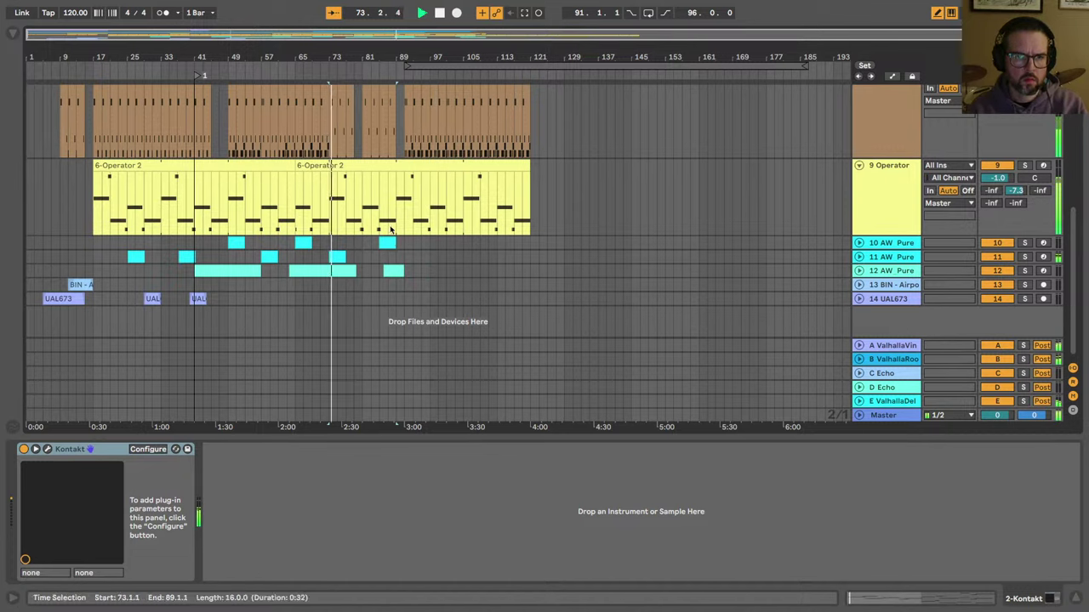
{"action": "left_click", "coordinate": [397, 209]}
{"action": "key", "text": "space"}
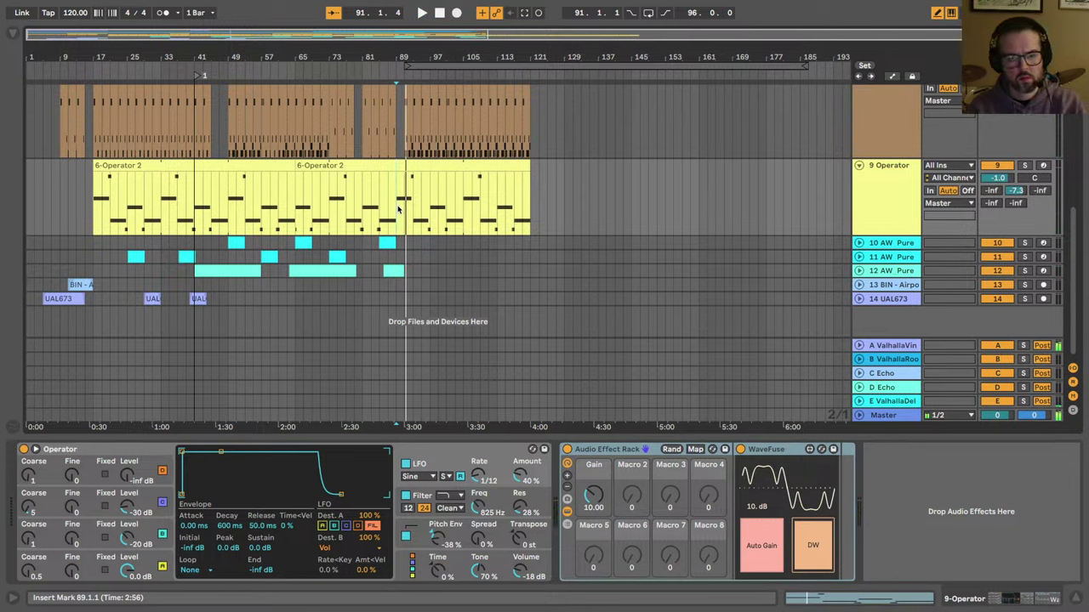
{"action": "key", "text": "x"}
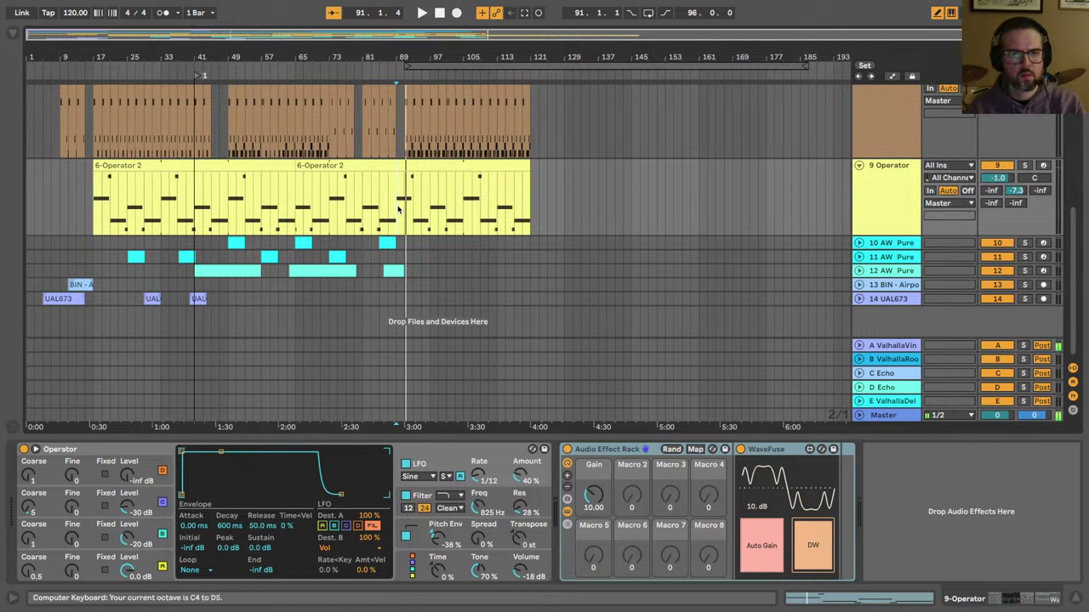
{"action": "left_click", "coordinate": [397, 209]}
{"action": "key", "text": "space"}
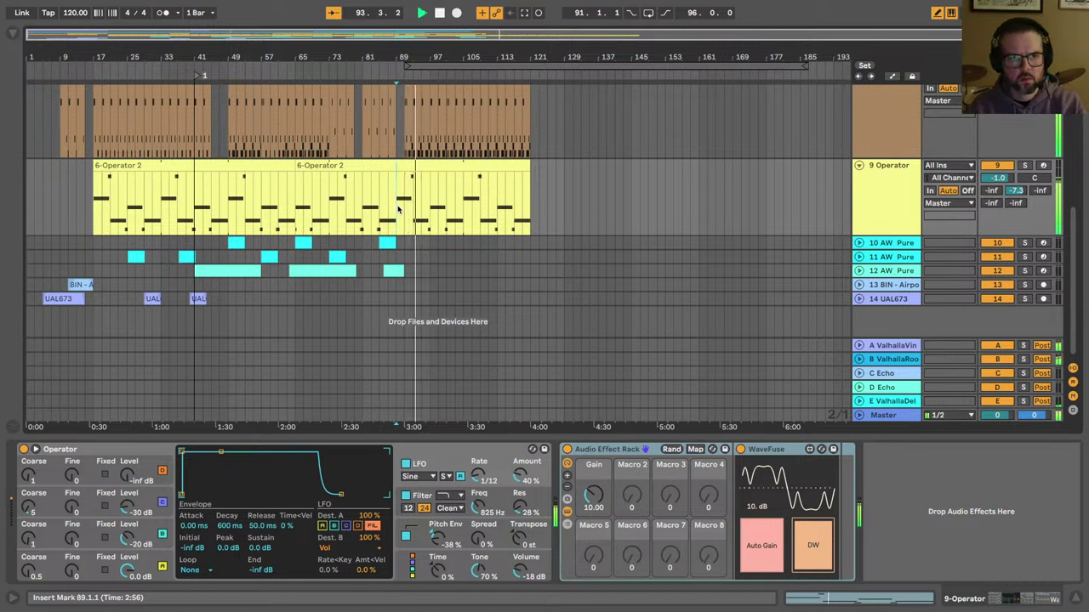
{"action": "key", "text": "x"}
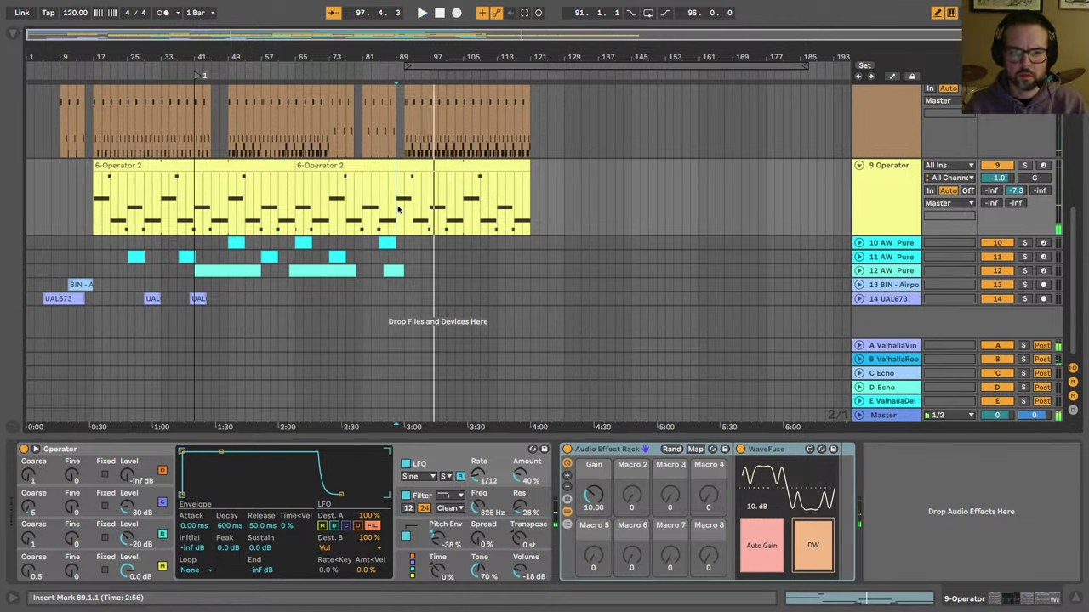
{"action": "key", "text": "space"}
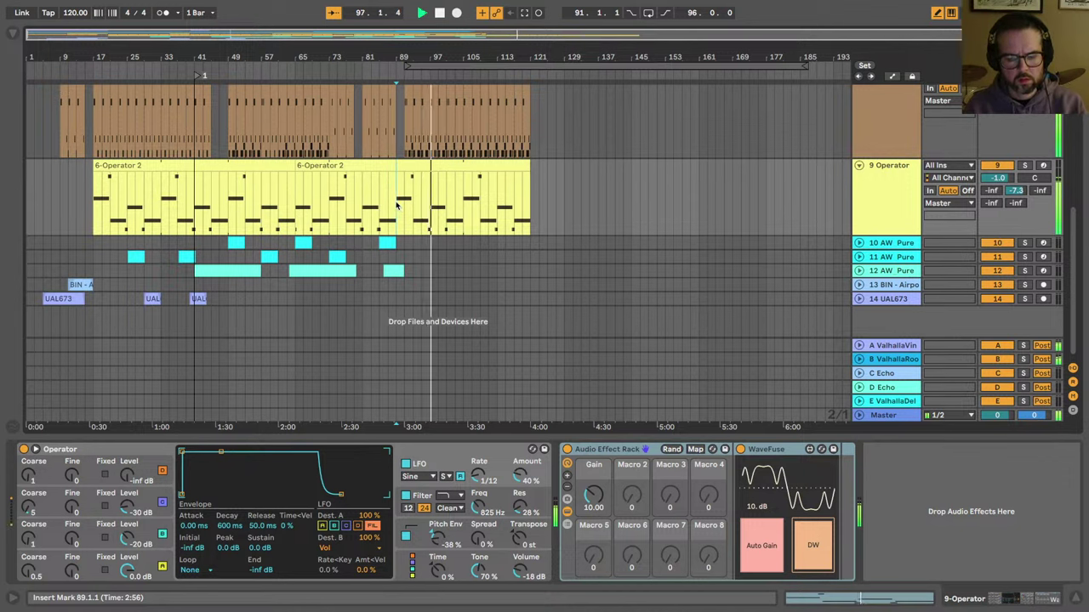
{"action": "key", "text": "x"}
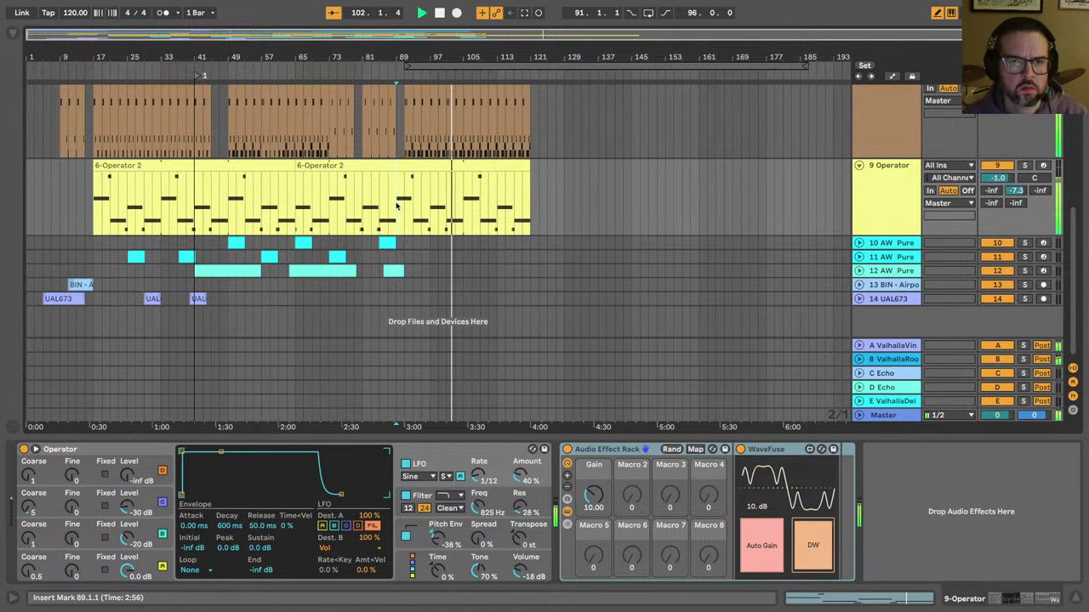
Step: Play from bar 41, capture the played note as a clip on track 5, and trim it to one bar at bar 41
{"action": "scroll", "coordinate": [438, 215], "scroll_direction": "up", "scroll_amount": 5}
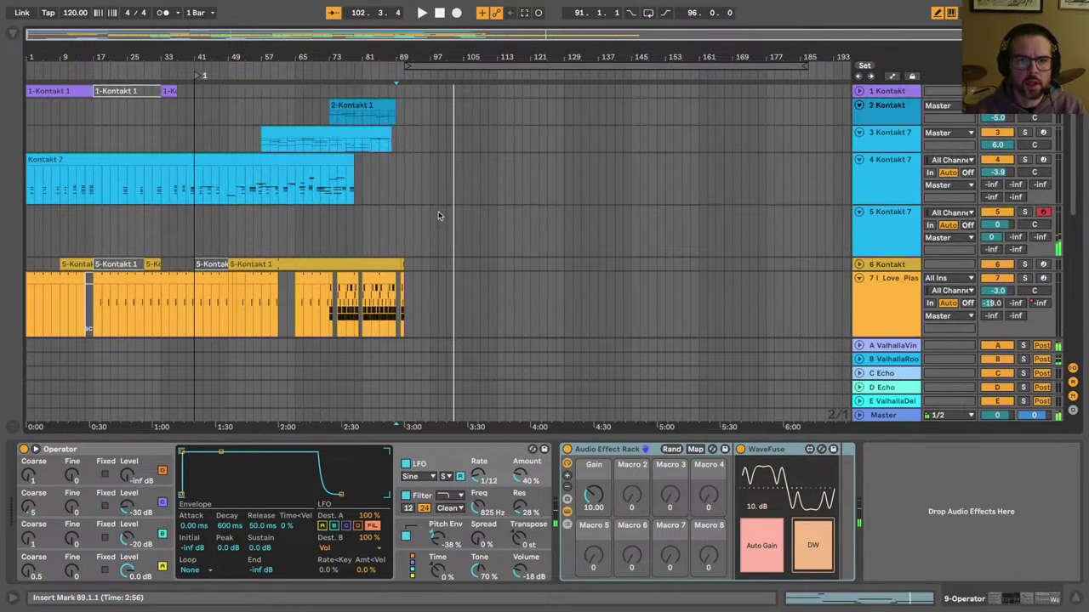
{"action": "left_click", "coordinate": [195, 234]}
{"action": "key", "text": "space"}
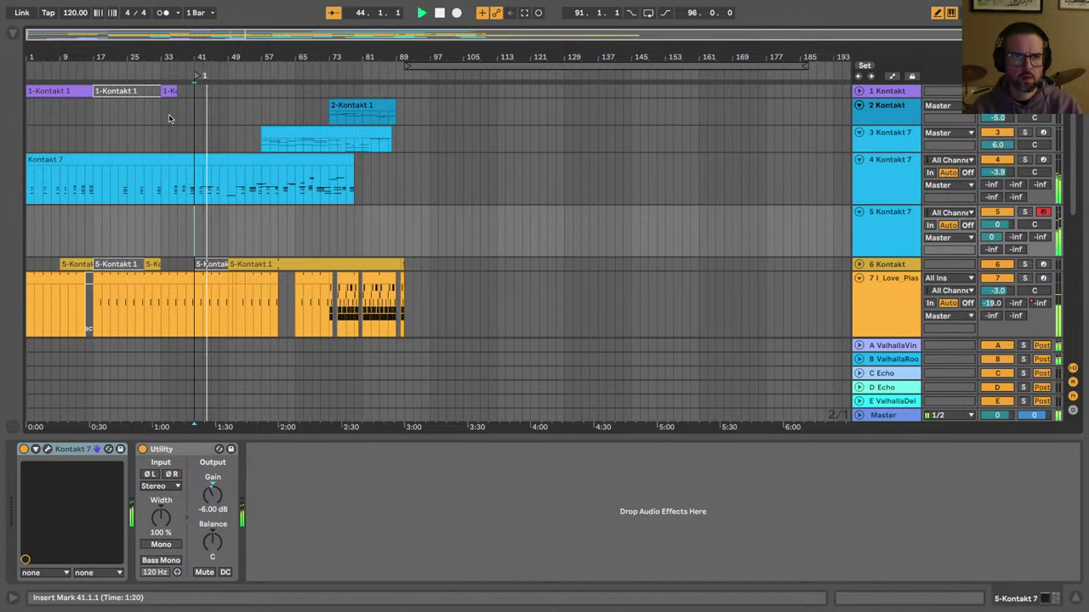
{"action": "left_click_drag", "start_coordinate": [166, 56], "coordinate": [164, 61]}
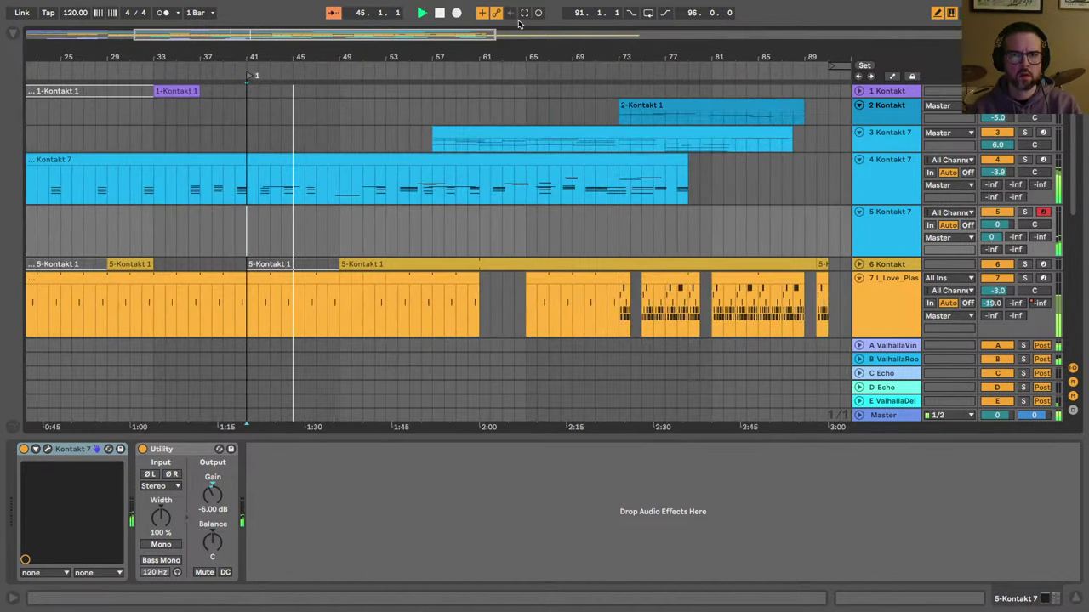
{"action": "double_click", "coordinate": [272, 220]}
{"action": "mouse_move", "coordinate": [271, 211]}
{"action": "left_mouse_down"}
{"action": "mouse_move", "coordinate": [247, 213]}
{"action": "mouse_move", "coordinate": [257, 213]}
{"action": "left_mouse_up"}
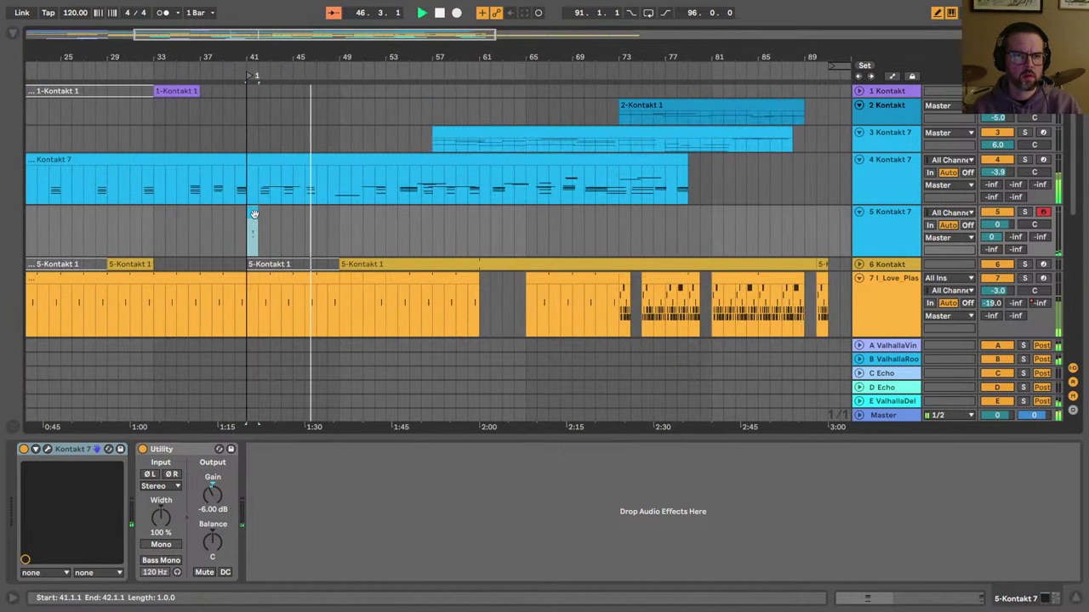
Step: Place a copy of track 5's one-bar clip at bar 49 and listen to it in the mix
{"action": "left_click", "coordinate": [340, 223]}
{"action": "double_click", "coordinate": [343, 223]}
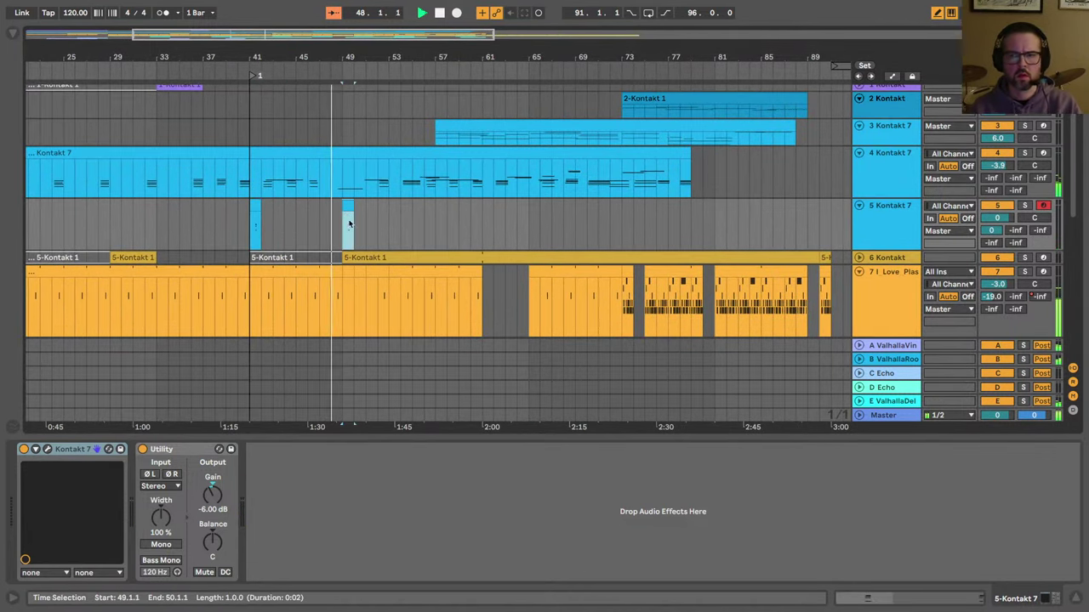
{"action": "scroll", "coordinate": [381, 248], "scroll_direction": "up", "scroll_amount": 1}
{"action": "scroll", "coordinate": [381, 248], "scroll_direction": "left", "scroll_amount": 1}
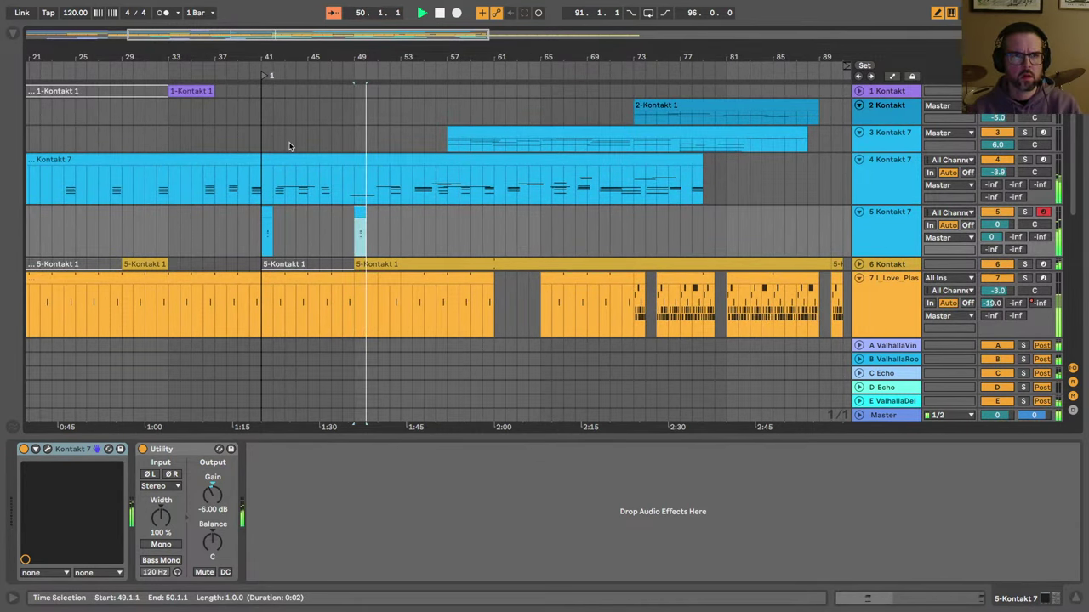
{"action": "key", "text": "space"}
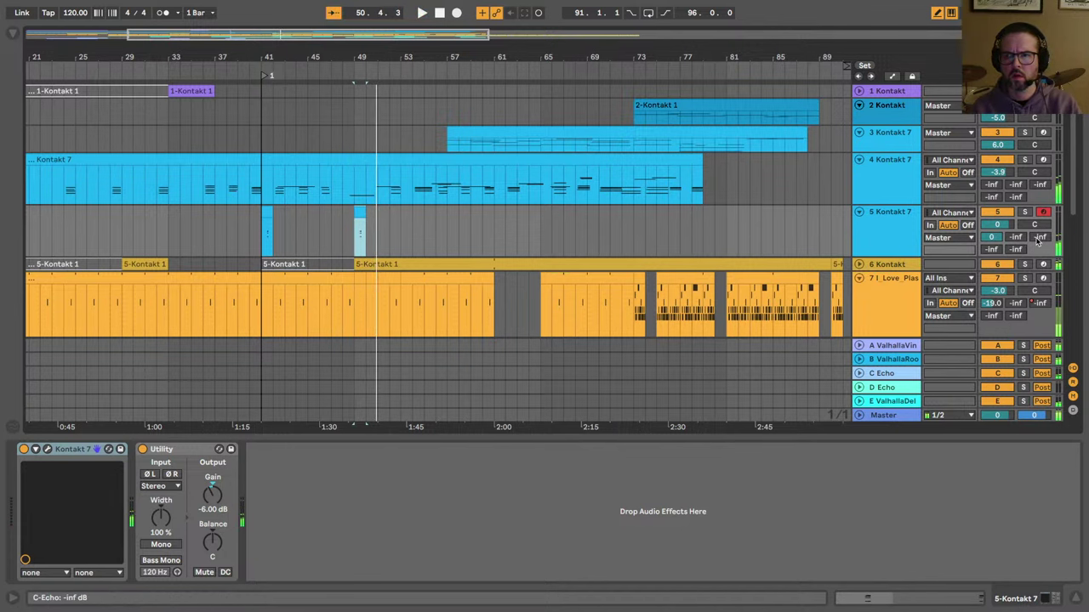
Step: Try track 5's C Echo send at 0 dB, return it to -inf, and set its D Echo send to 0 dB
{"action": "left_click_drag", "start_coordinate": [1040, 237], "coordinate": [1039, 179]}
{"action": "key", "text": "space"}
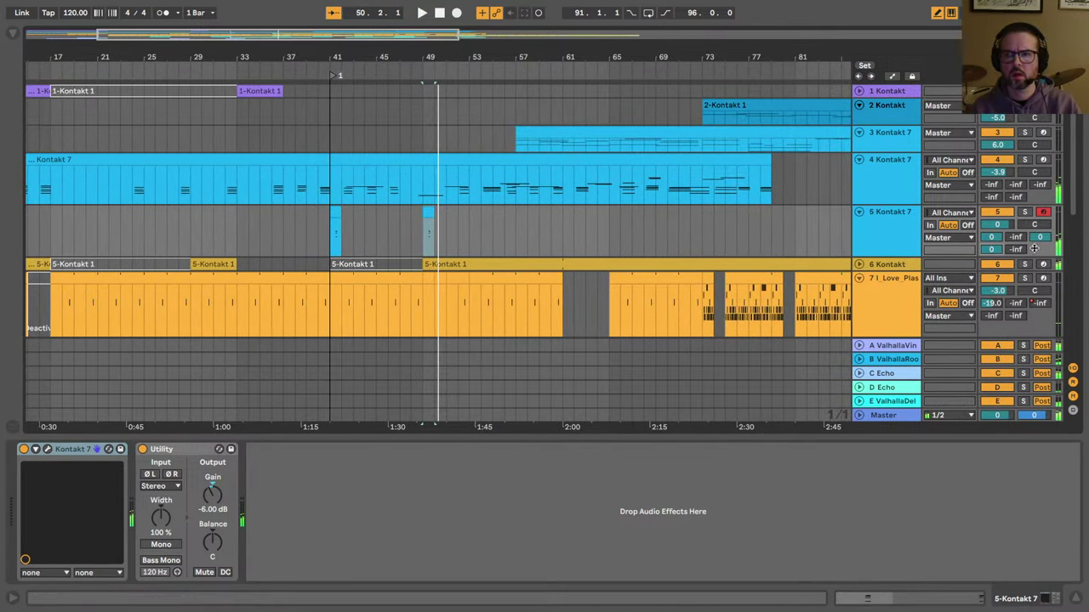
{"action": "key", "text": "space"}
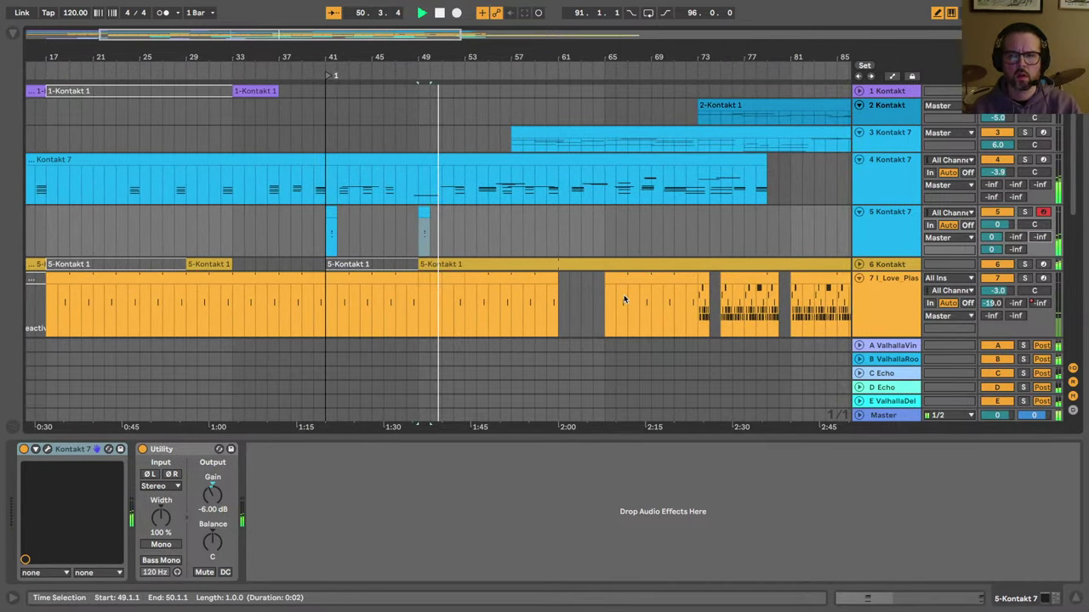
Step: Solo return D in the mixer, play from bar 49, and show that return's Echo device
{"action": "key", "text": "Tab"}
{"action": "left_click", "coordinate": [871, 405]}
{"action": "key", "text": "space"}
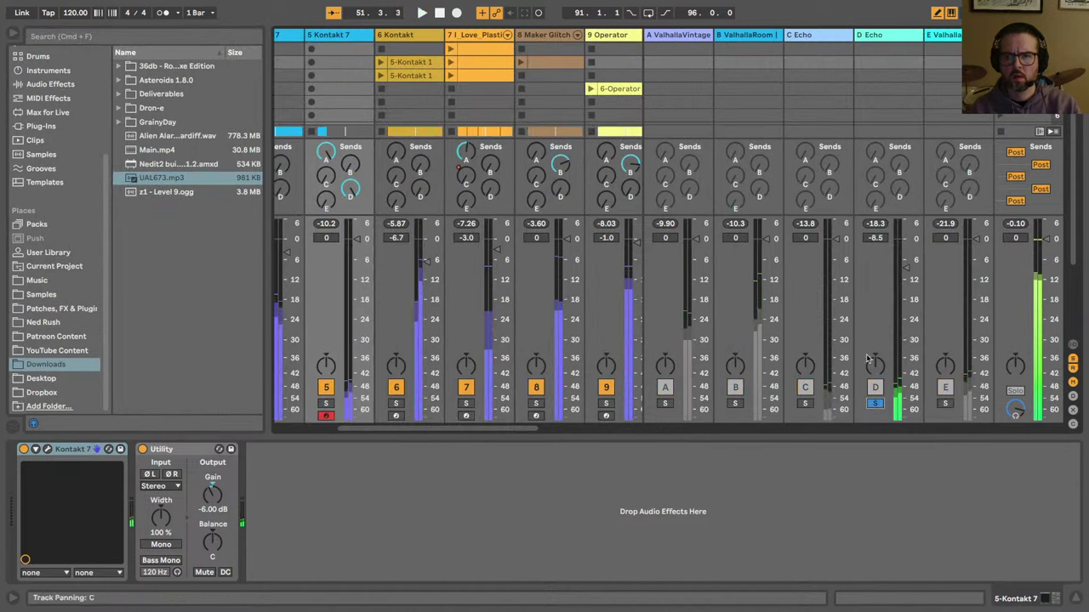
{"action": "key", "text": "space"}
{"action": "left_click", "coordinate": [863, 35]}
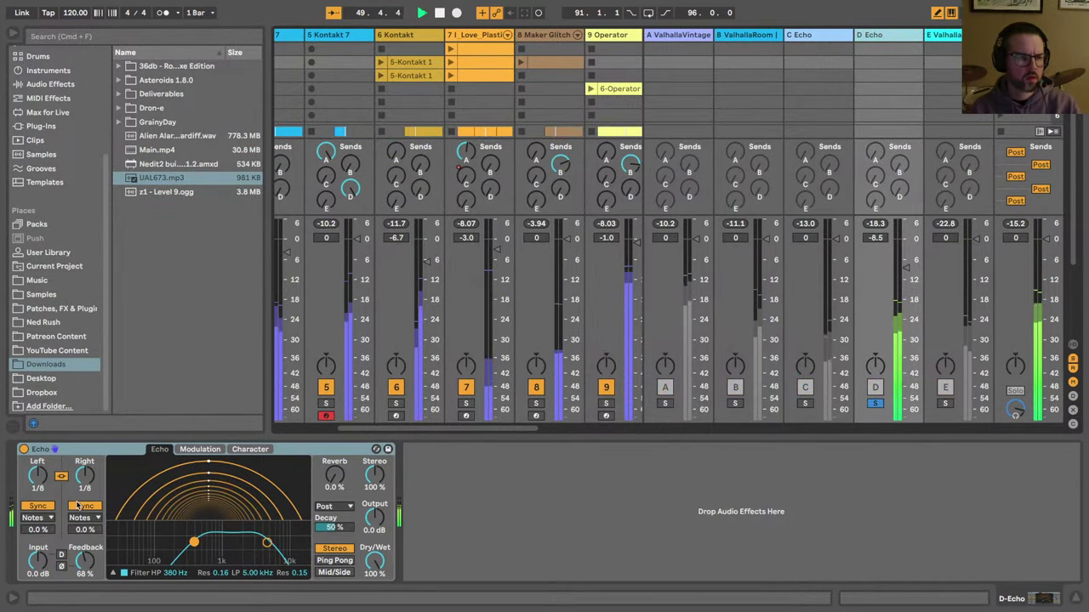
Step: Set return D's Echo to dotted 1/8 delay times on both channels with 70% feedback
{"action": "left_click_drag", "start_coordinate": [80, 478], "coordinate": [81, 463]}
{"action": "left_click", "coordinate": [41, 517]}
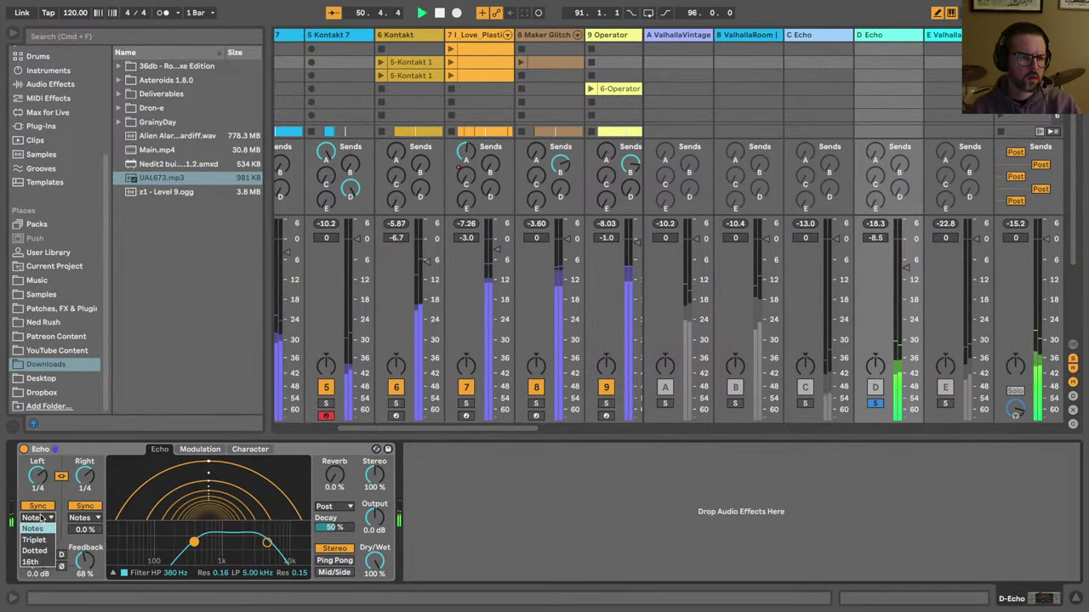
{"action": "left_click", "coordinate": [35, 548]}
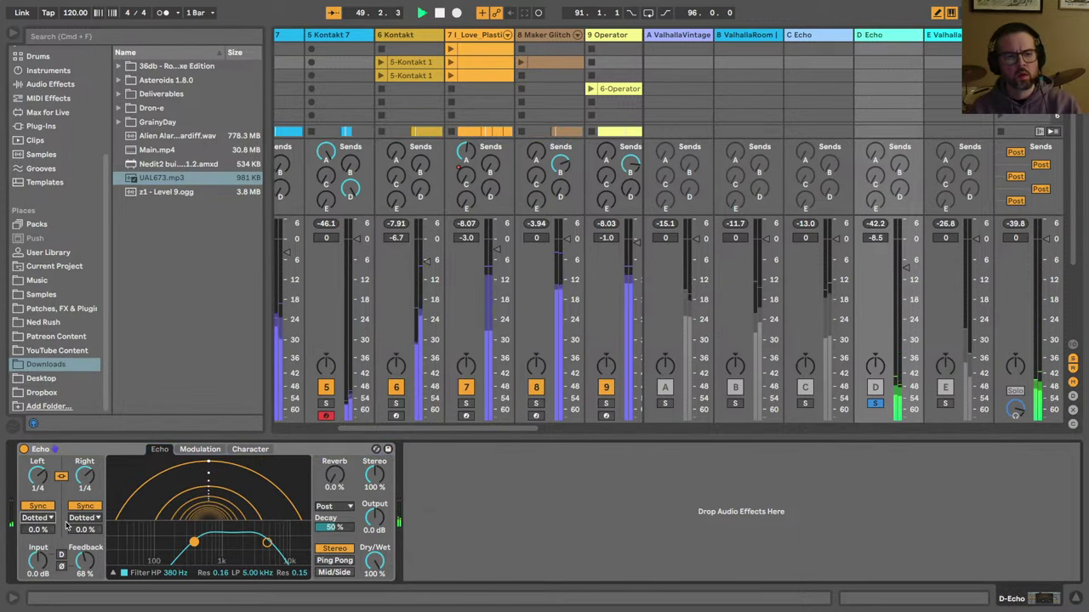
{"action": "left_click_drag", "start_coordinate": [86, 563], "coordinate": [86, 561]}
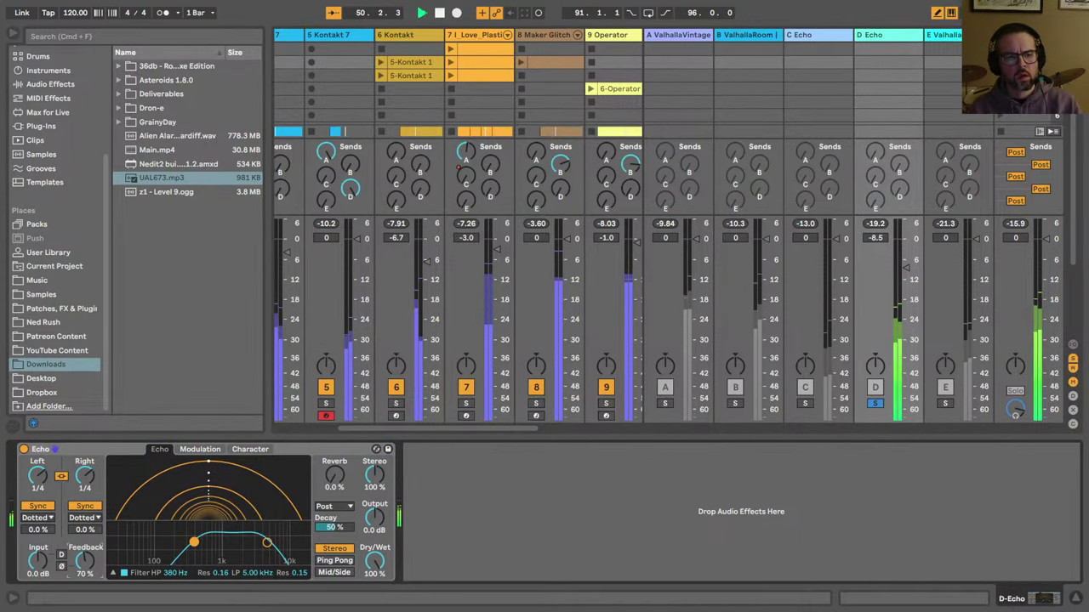
{"action": "left_click_drag", "start_coordinate": [84, 478], "coordinate": [84, 492]}
Step: Take return D out of solo and replay track 5's clip at bar 49 in the full mix
{"action": "key", "text": "Tab"}
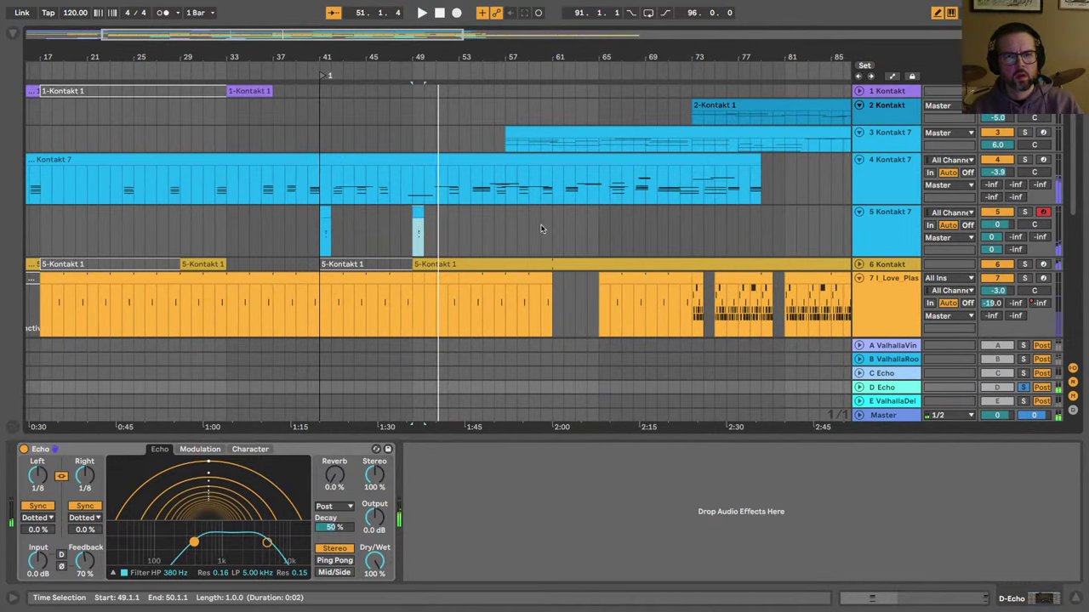
{"action": "key", "text": "Tab"}
{"action": "key", "text": "Tab"}
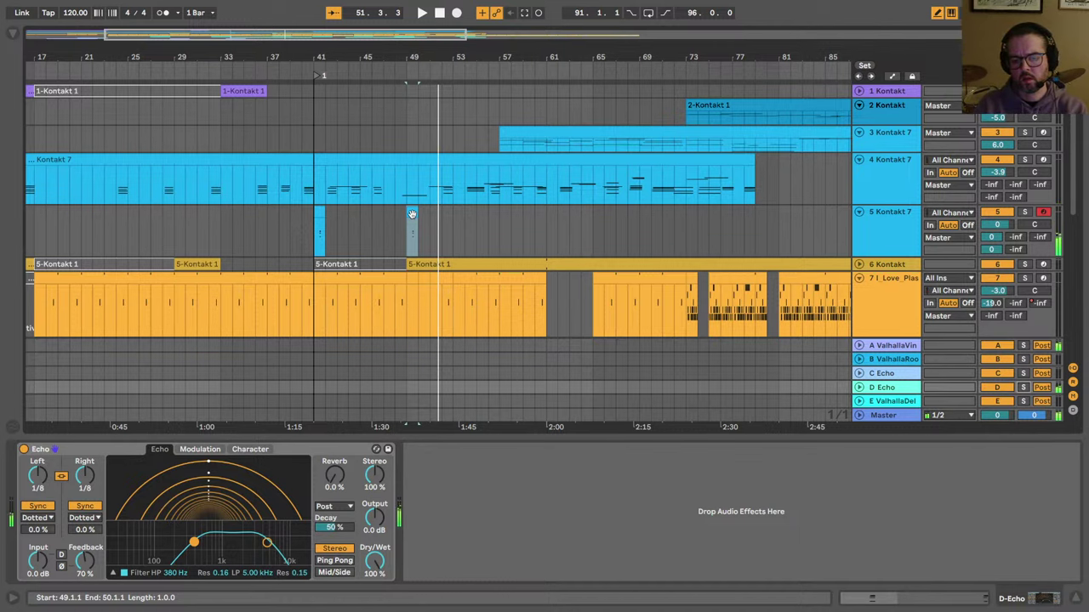
{"action": "key", "text": "space"}
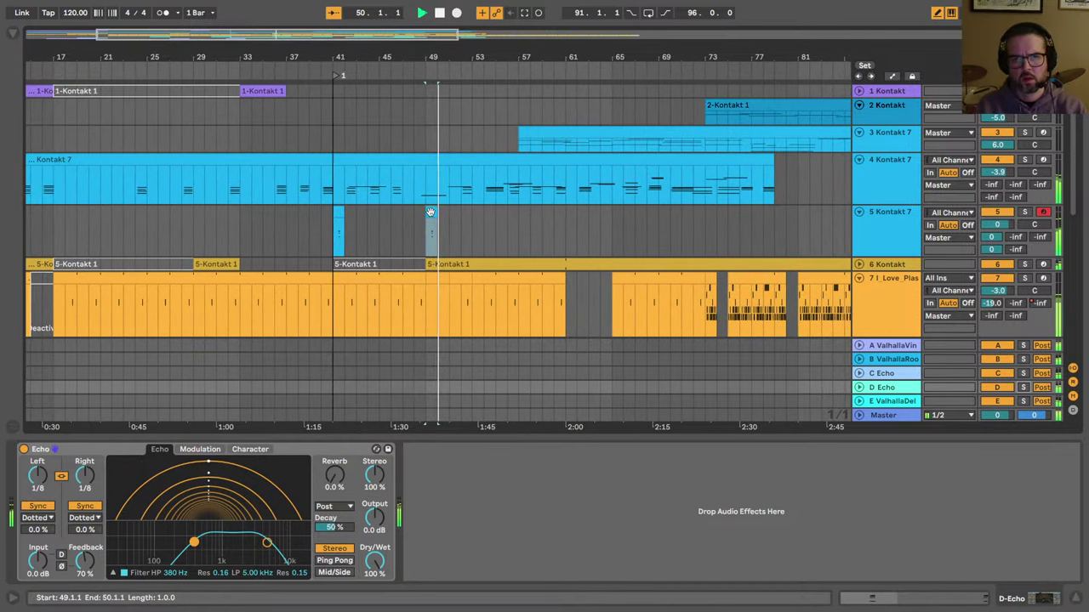
{"action": "left_click", "coordinate": [429, 218]}
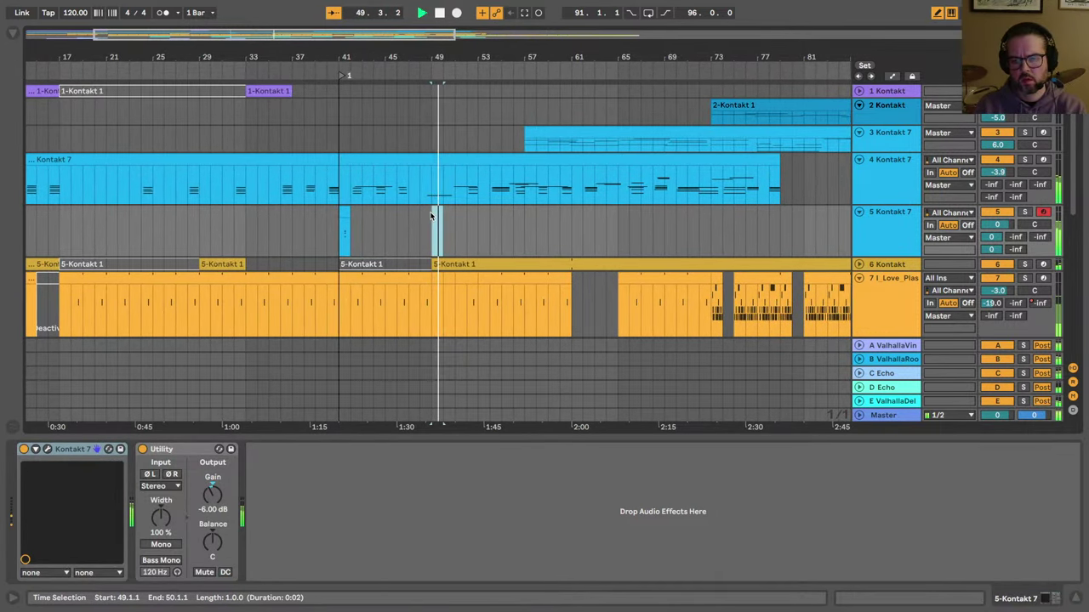
{"action": "key", "text": "space"}
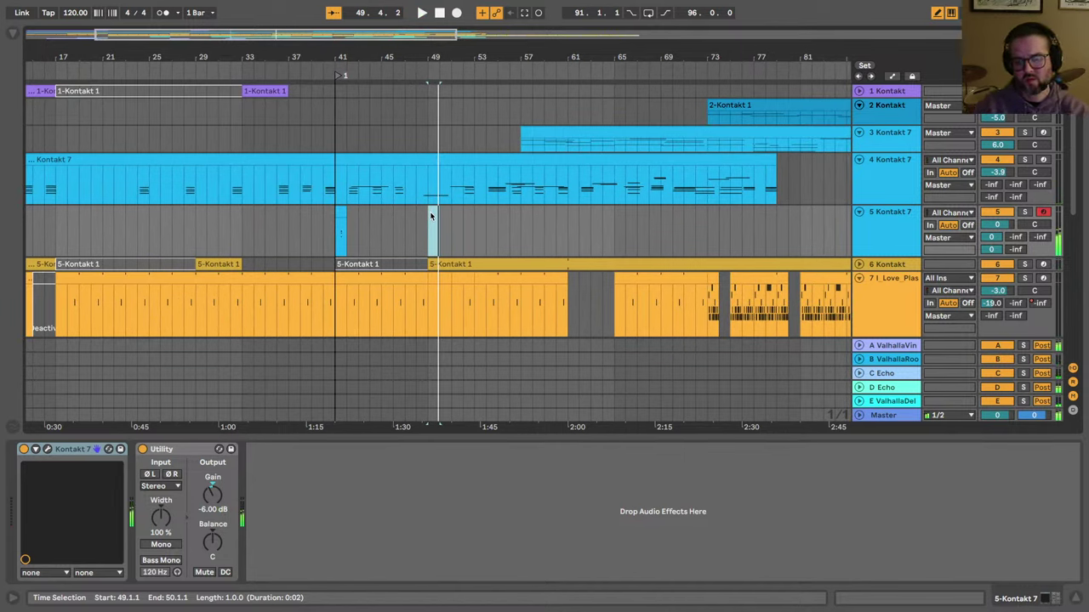
{"action": "scroll", "coordinate": [415, 229], "scroll_direction": "down", "scroll_amount": 8}
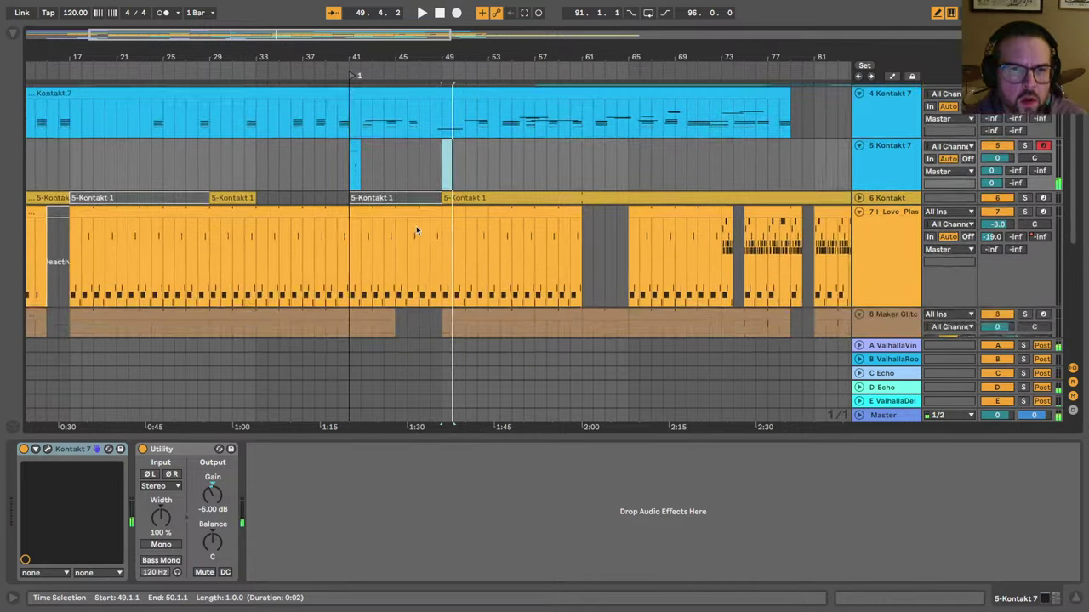
Step: Open the Operator clip on track 9, select its first note, A#1, and listen to the line from bar 17
{"action": "double_click", "coordinate": [413, 255]}
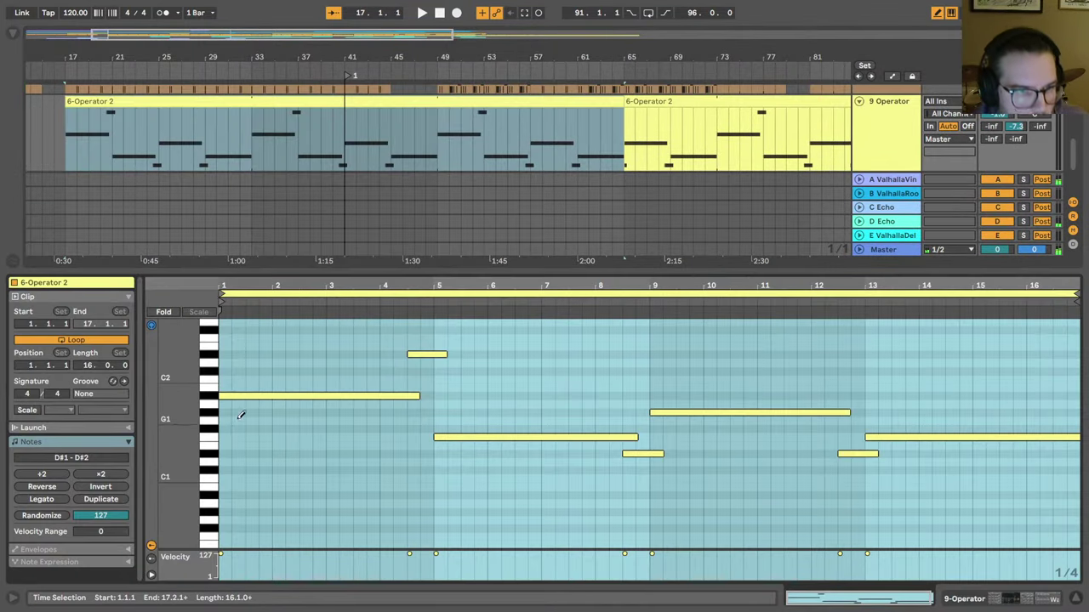
{"action": "left_click", "coordinate": [204, 397]}
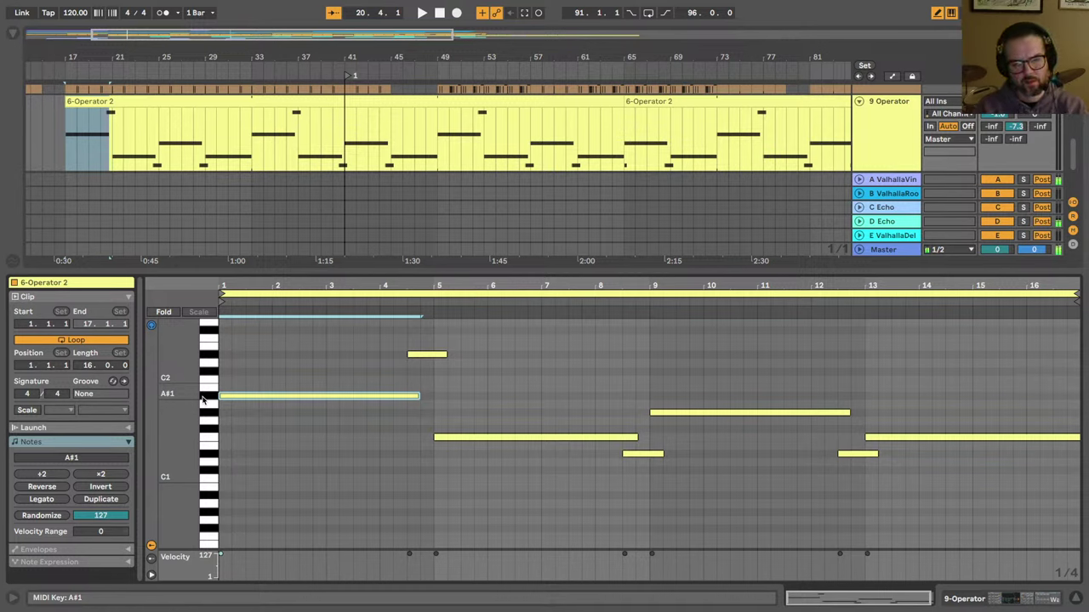
{"action": "key", "text": "space"}
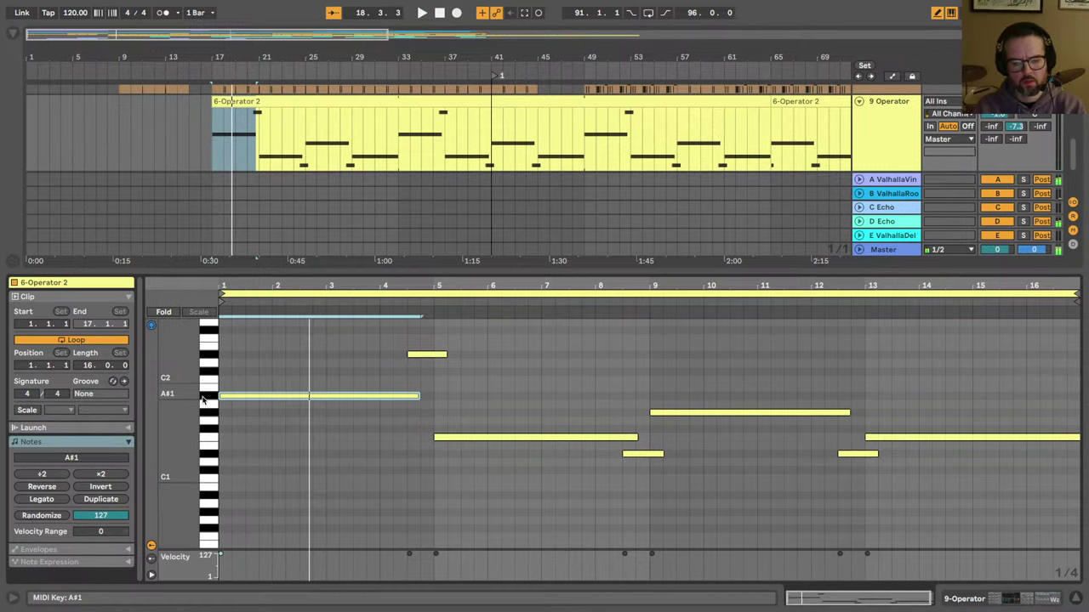
{"action": "key", "text": "space"}
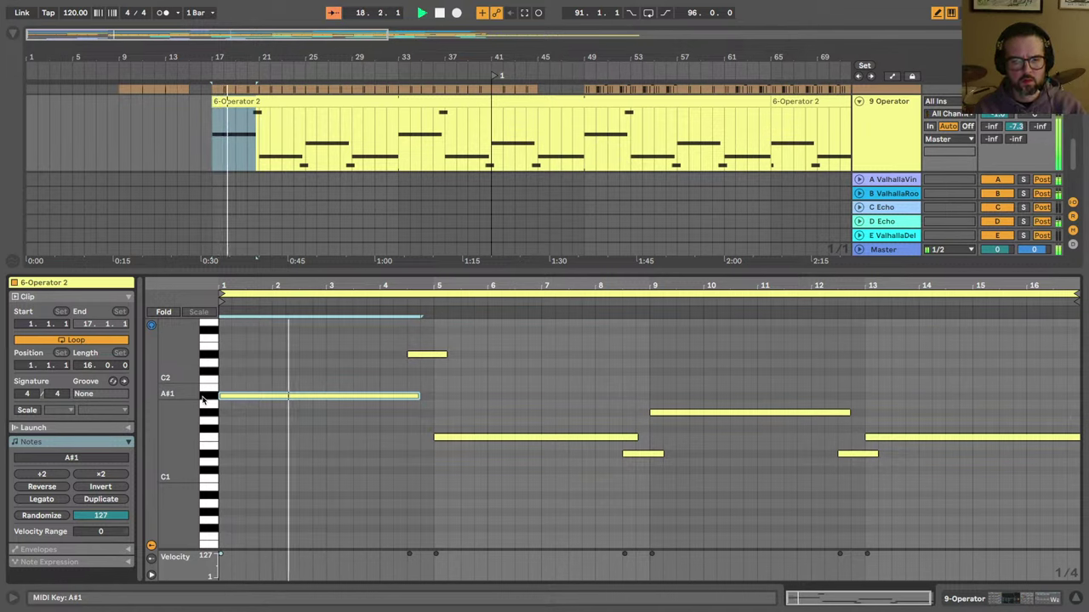
{"action": "key", "text": "x"}
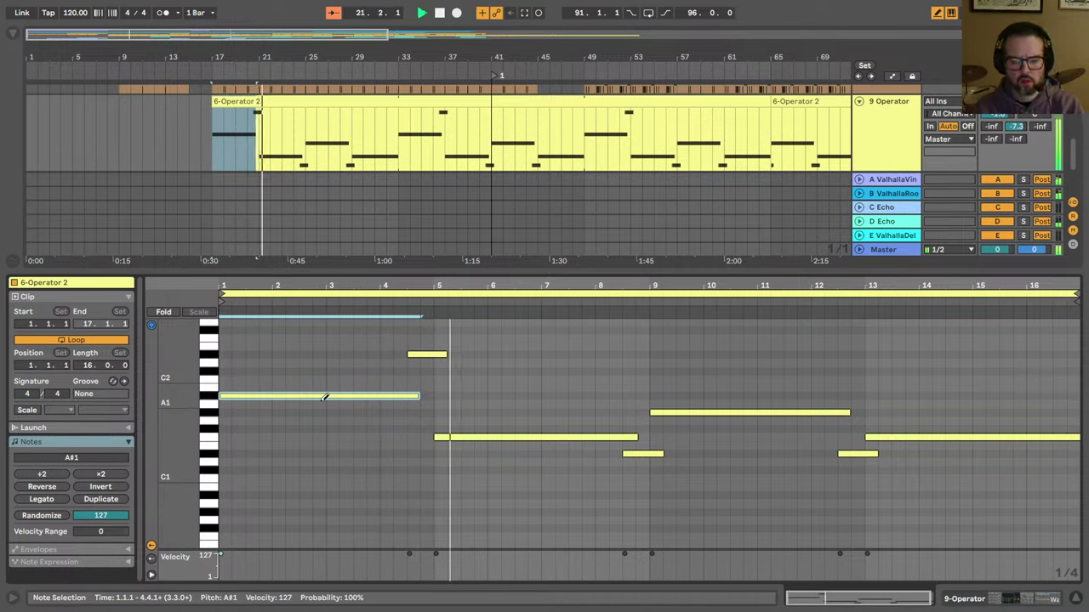
{"action": "key", "text": "space"}
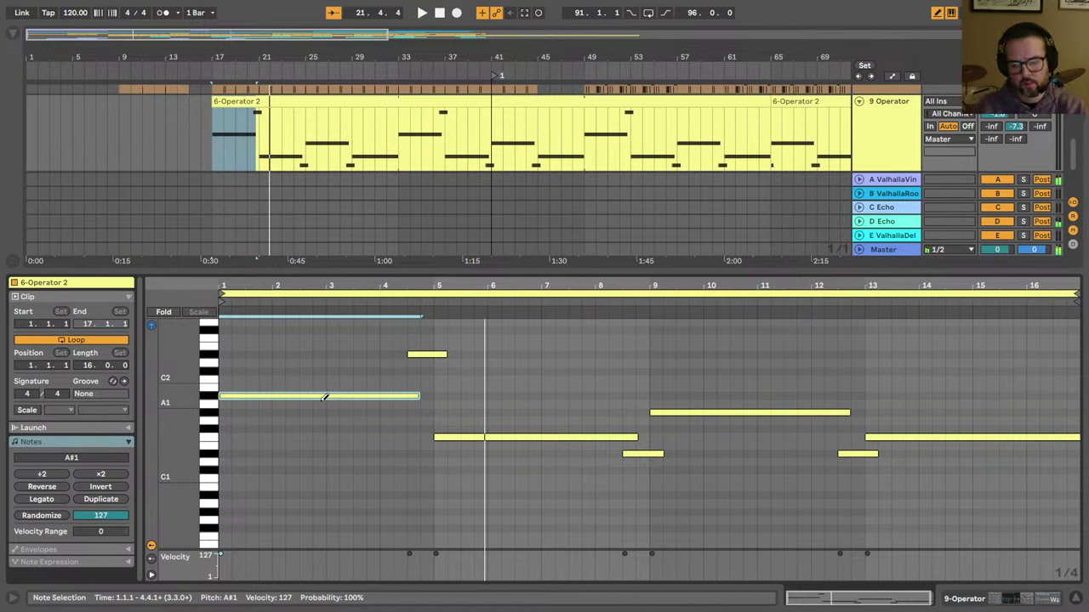
{"action": "key", "text": "space"}
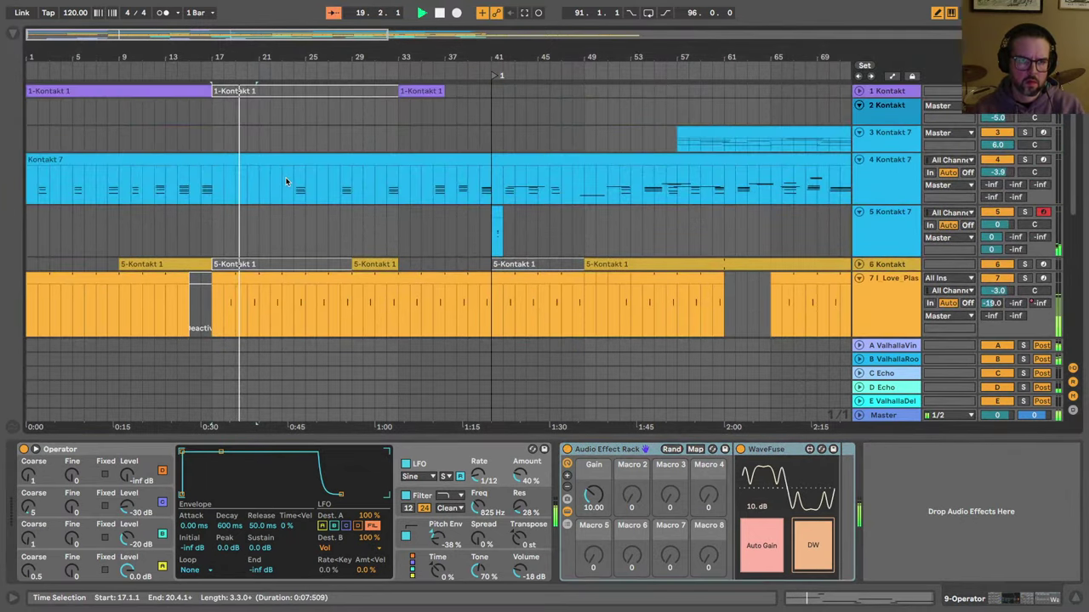
Step: Place the insert mark at bar 17 on track 5 and play the arrangement from there
{"action": "scroll", "coordinate": [286, 182], "scroll_direction": "down", "scroll_amount": 5}
{"action": "scroll", "coordinate": [286, 181], "scroll_direction": "down", "scroll_amount": 1}
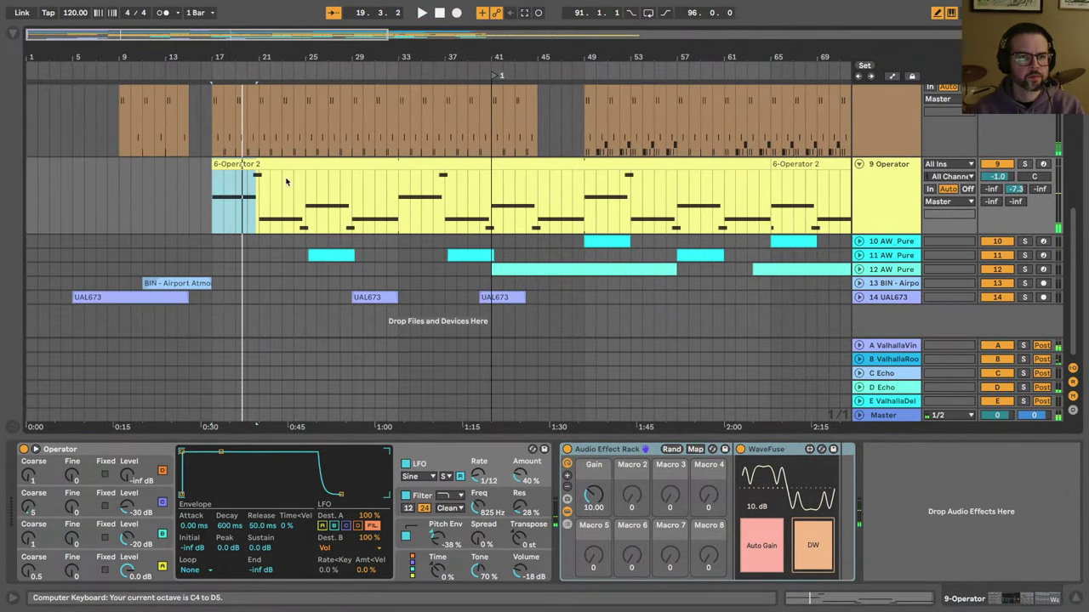
{"action": "scroll", "coordinate": [286, 181], "scroll_direction": "up", "scroll_amount": 10}
{"action": "left_click_drag", "start_coordinate": [228, 45], "coordinate": [229, 13]}
{"action": "scroll", "coordinate": [266, 265], "scroll_direction": "down", "scroll_amount": 1}
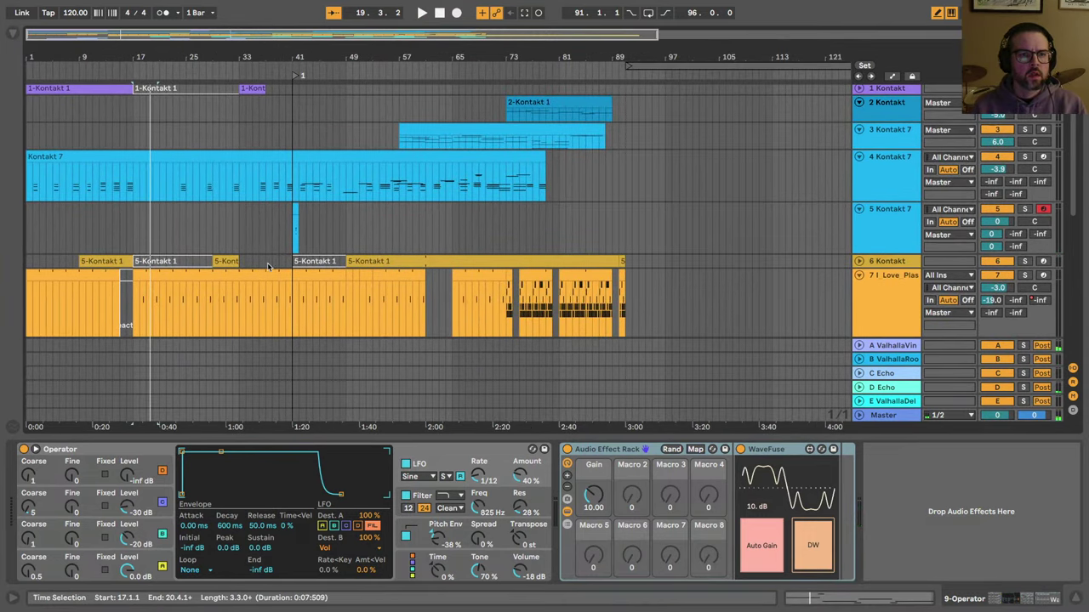
{"action": "left_click", "coordinate": [128, 213]}
{"action": "key", "text": "space"}
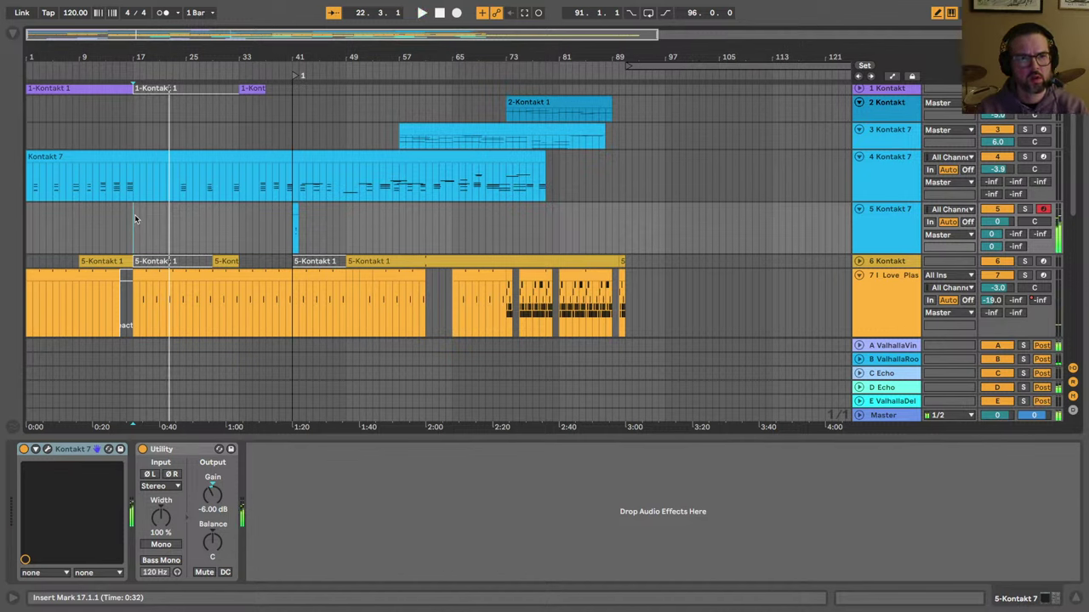
{"action": "key", "text": "space"}
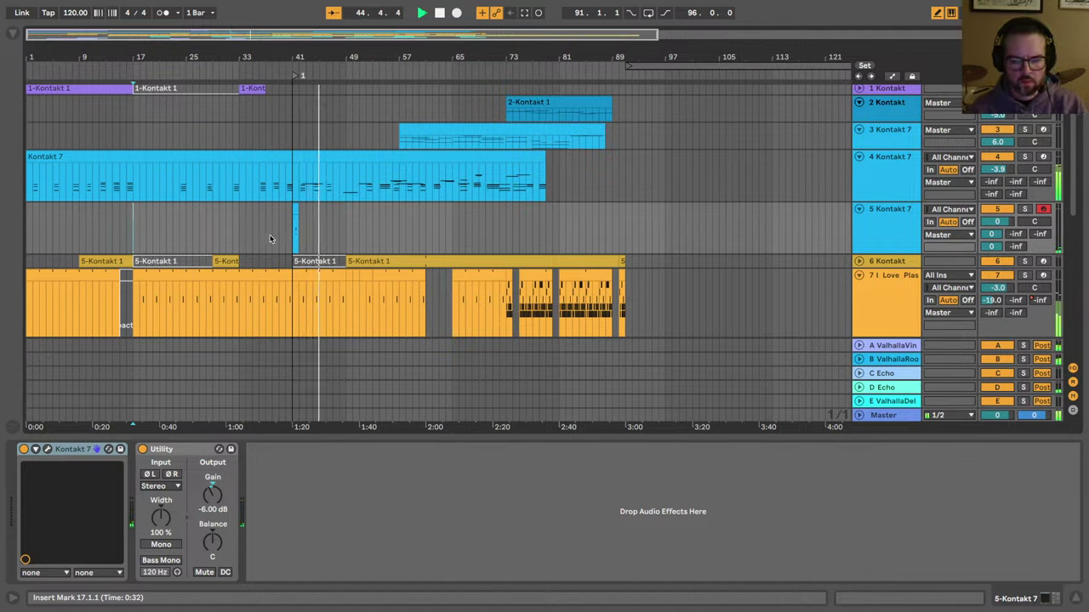
Step: Perform Kontakt 7 notes along with the playback, stop shortly after bar 65, and capture the performance as a MIDI clip on track 5
{"action": "key", "text": "x"}
{"action": "key", "text": "a"}
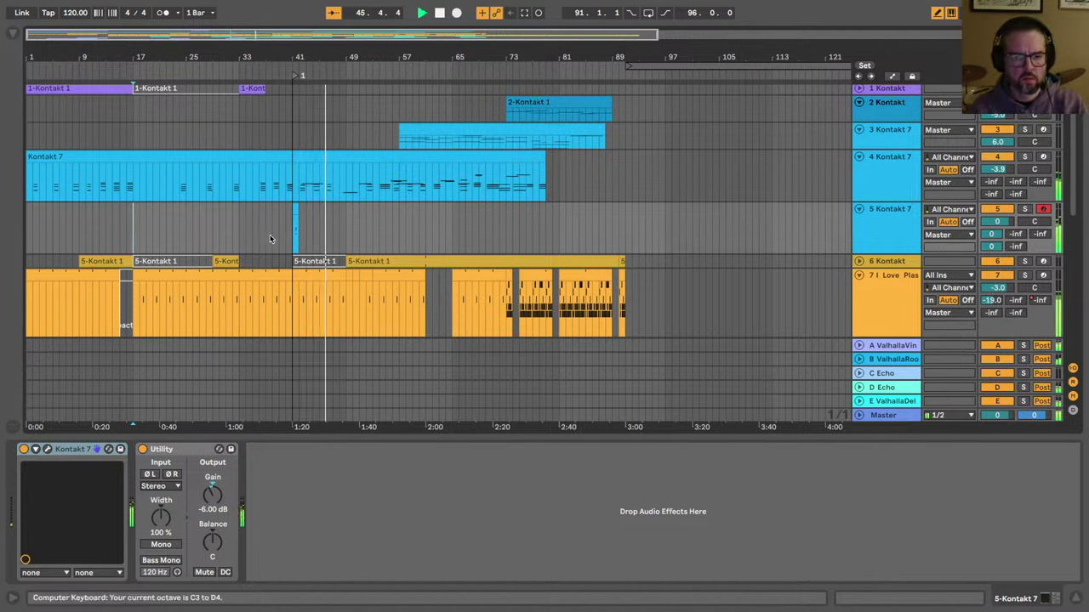
{"action": "key", "text": "x"}
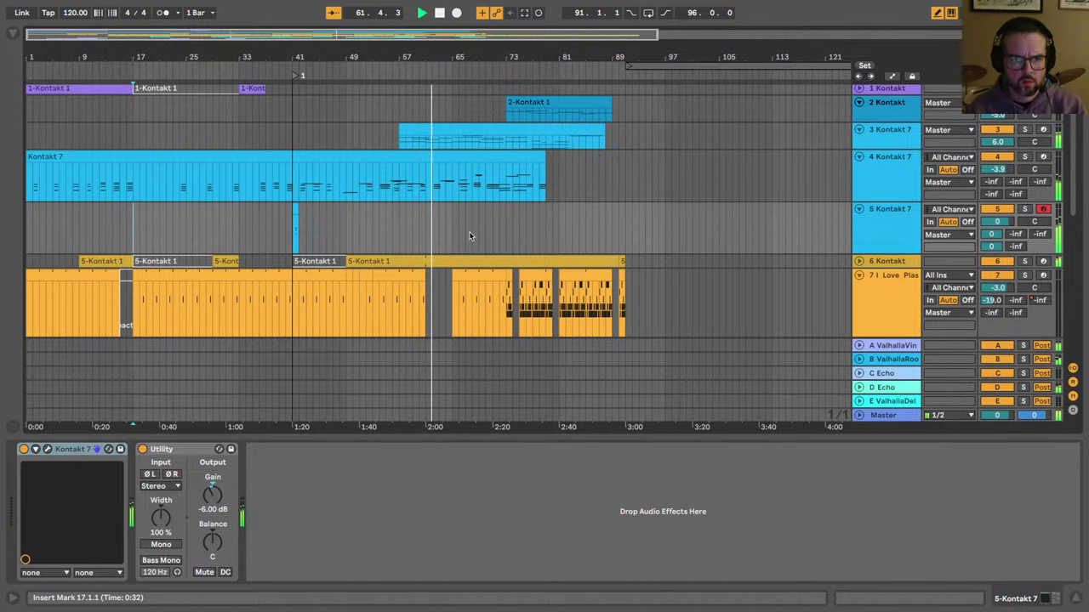
{"action": "scroll", "coordinate": [468, 236], "scroll_direction": "down", "scroll_amount": 5}
{"action": "scroll", "coordinate": [467, 235], "scroll_direction": "up", "scroll_amount": 2}
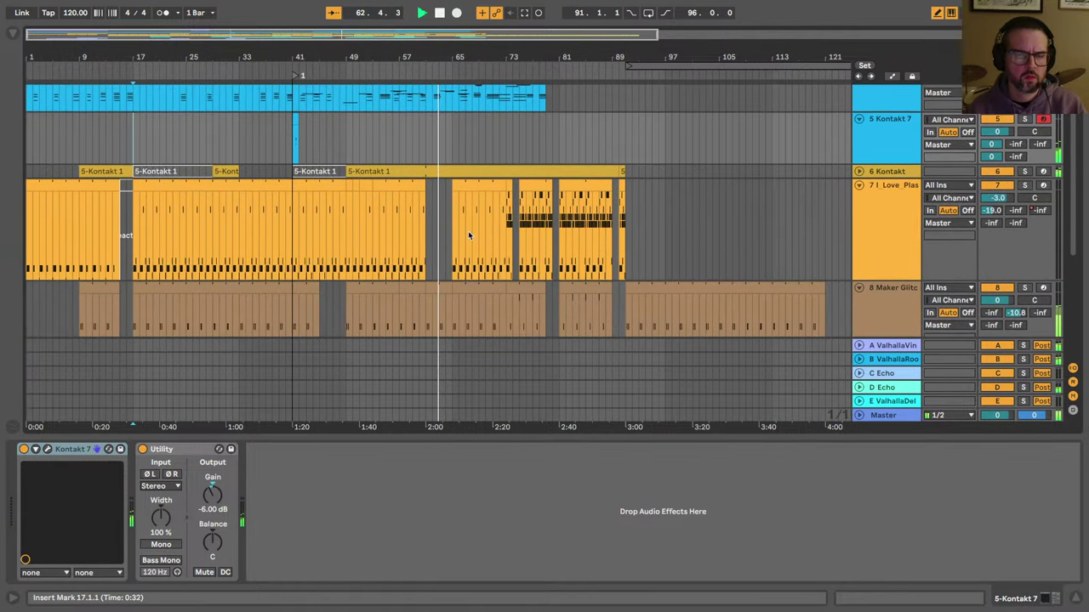
{"action": "scroll", "coordinate": [467, 231], "scroll_direction": "up", "scroll_amount": 3}
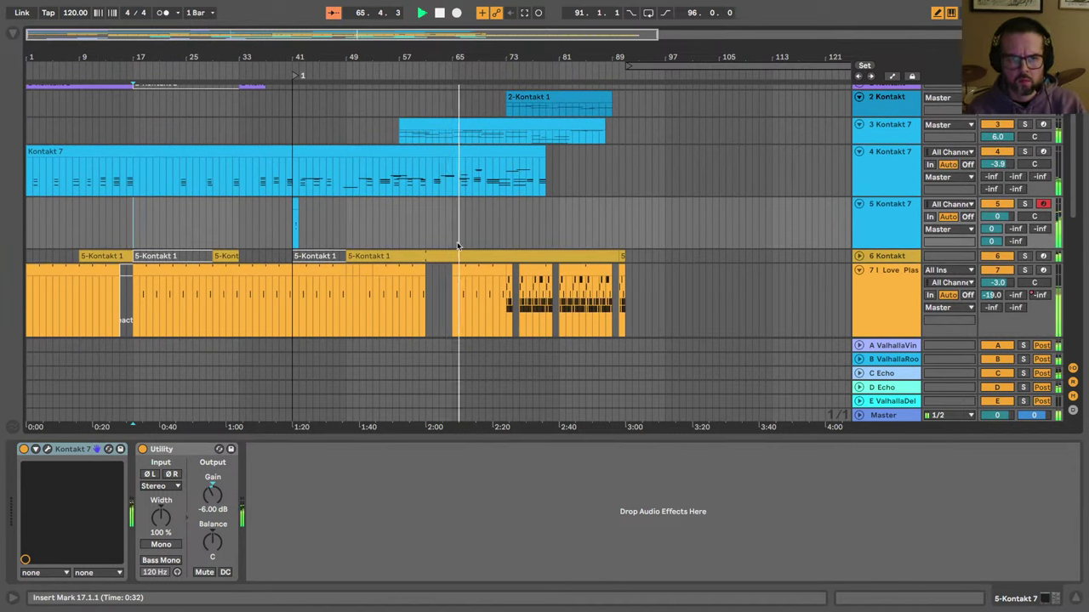
{"action": "key", "text": "space"}
{"action": "left_click", "coordinate": [524, 14]}
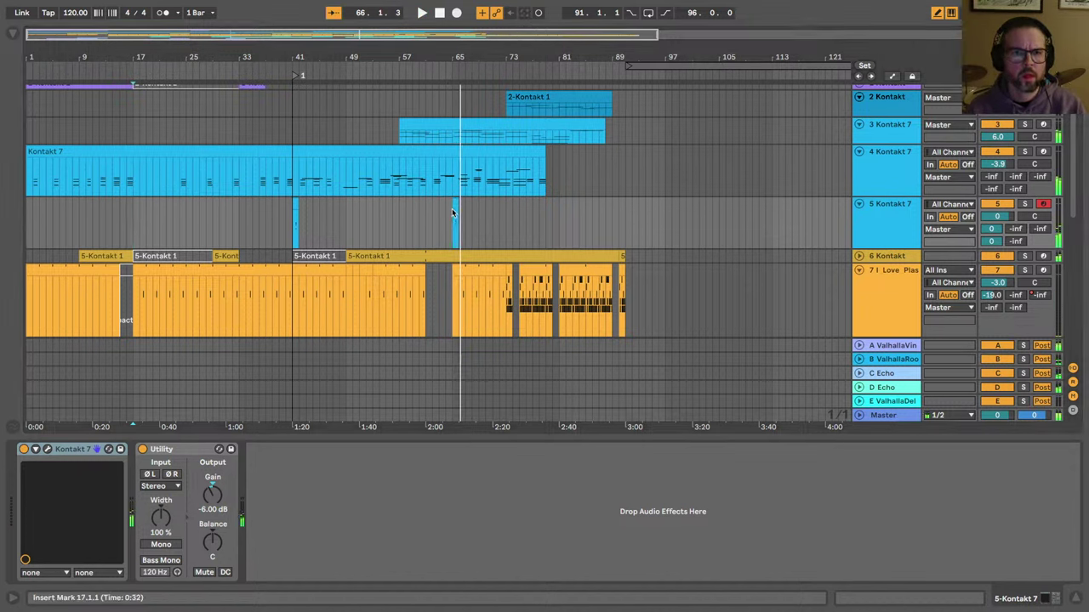
Step: Resize the captured clip on track 5 to run from bar 25 to bar 65 and play it from bar 25
{"action": "left_click_drag", "start_coordinate": [453, 205], "coordinate": [19, 169]}
{"action": "left_click_drag", "start_coordinate": [458, 206], "coordinate": [449, 207]}
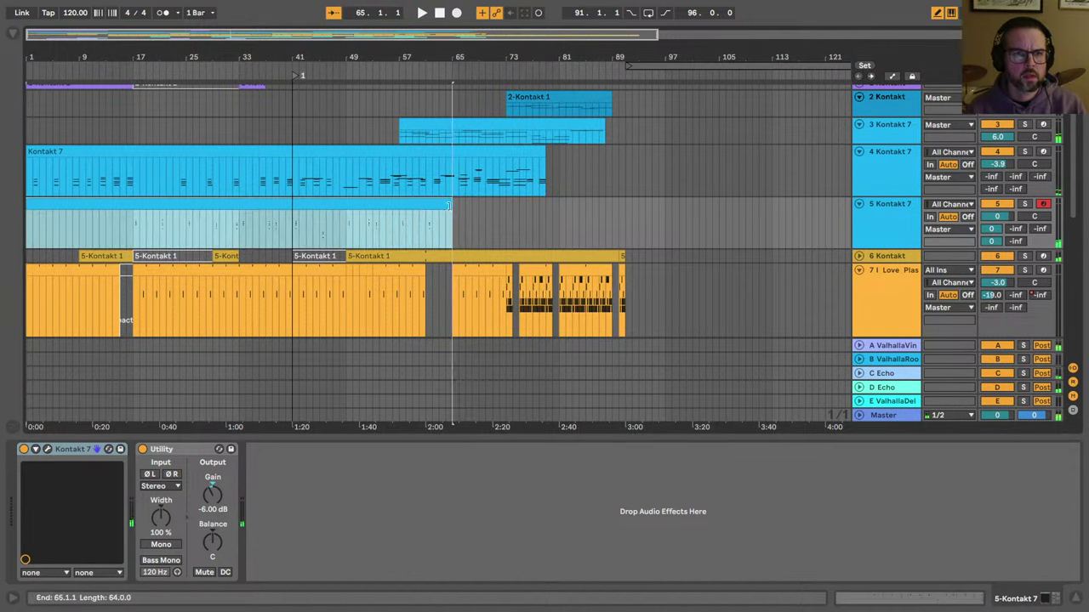
{"action": "left_click_drag", "start_coordinate": [26, 223], "coordinate": [186, 214]}
{"action": "left_click", "coordinate": [133, 210]}
{"action": "key", "text": "space"}
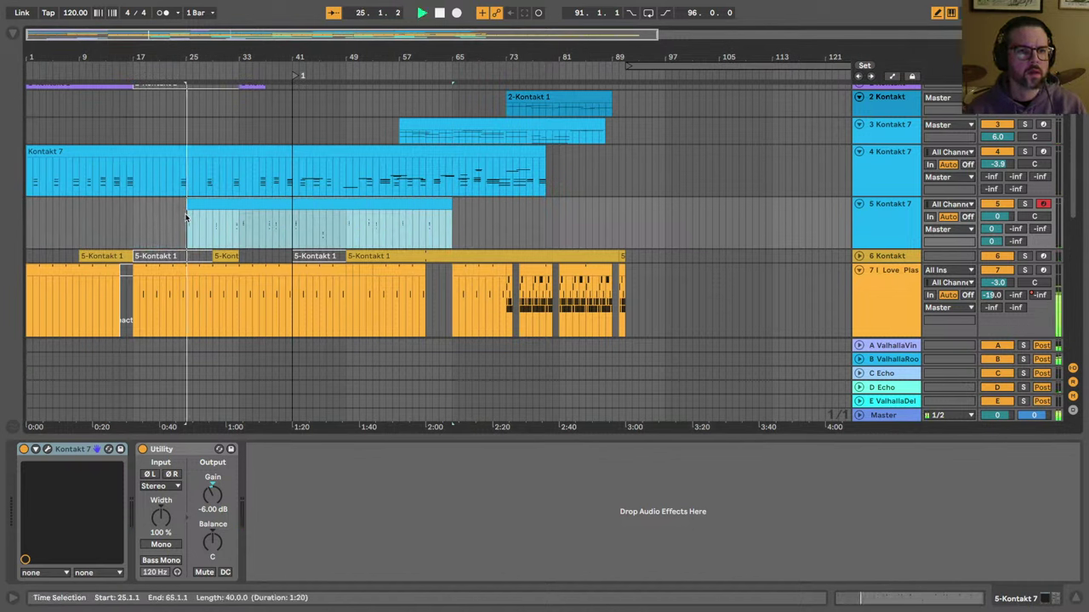
Step: Show track 5's Kontakt 7 instrument to examine the loaded Lunaris 2 patch during playback, and close its window again
{"action": "scroll", "coordinate": [191, 254], "scroll_direction": "down", "scroll_amount": 3}
{"action": "scroll", "coordinate": [191, 255], "scroll_direction": "down", "scroll_amount": 1}
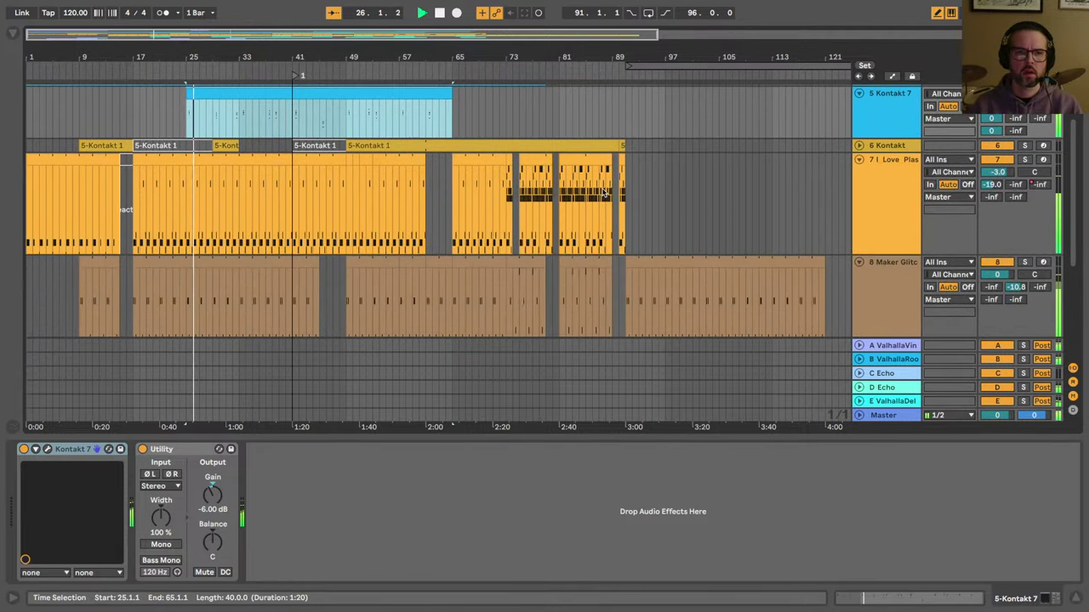
{"action": "scroll", "coordinate": [192, 254], "scroll_direction": "up", "scroll_amount": 1}
{"action": "left_click", "coordinate": [898, 149]}
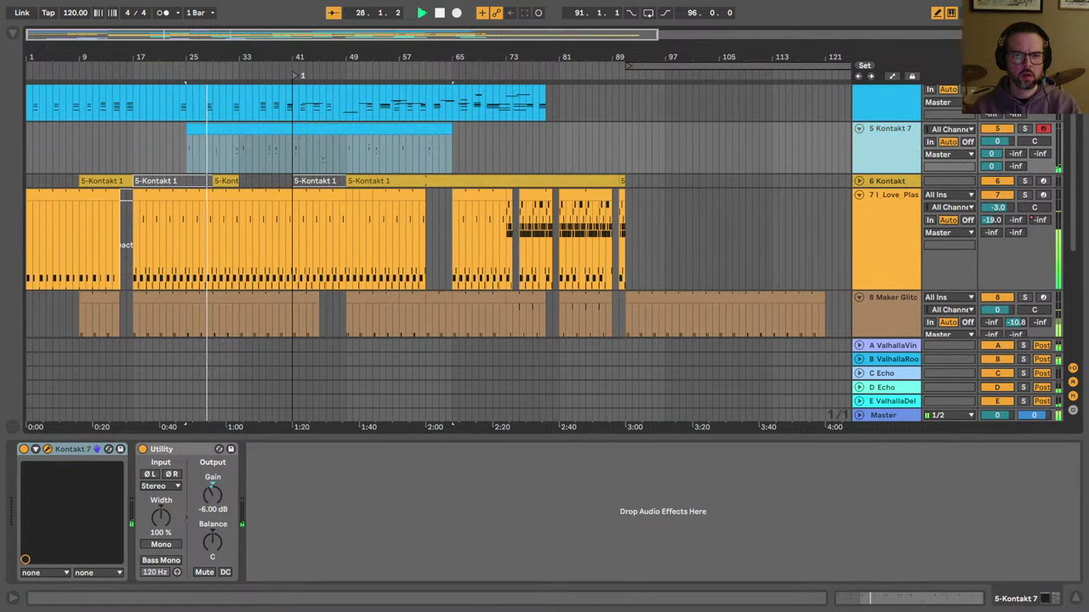
{"action": "left_click_drag", "start_coordinate": [468, 610], "coordinate": [513, 39]}
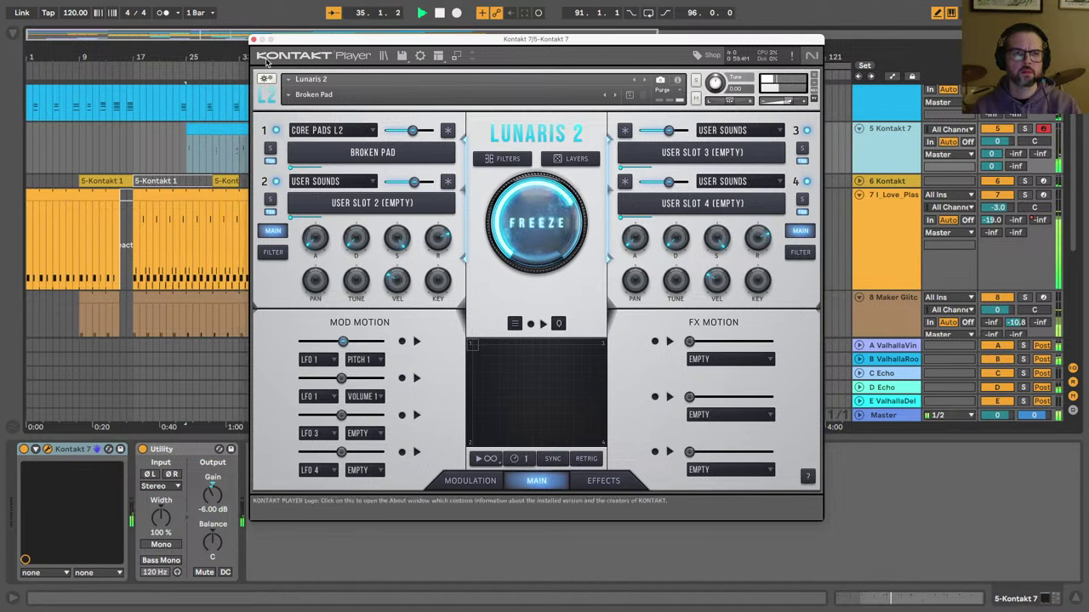
{"action": "left_click", "coordinate": [252, 39]}
{"action": "scroll", "coordinate": [245, 246], "scroll_direction": "down", "scroll_amount": 5}
{"action": "scroll", "coordinate": [363, 206], "scroll_direction": "up", "scroll_amount": 8}
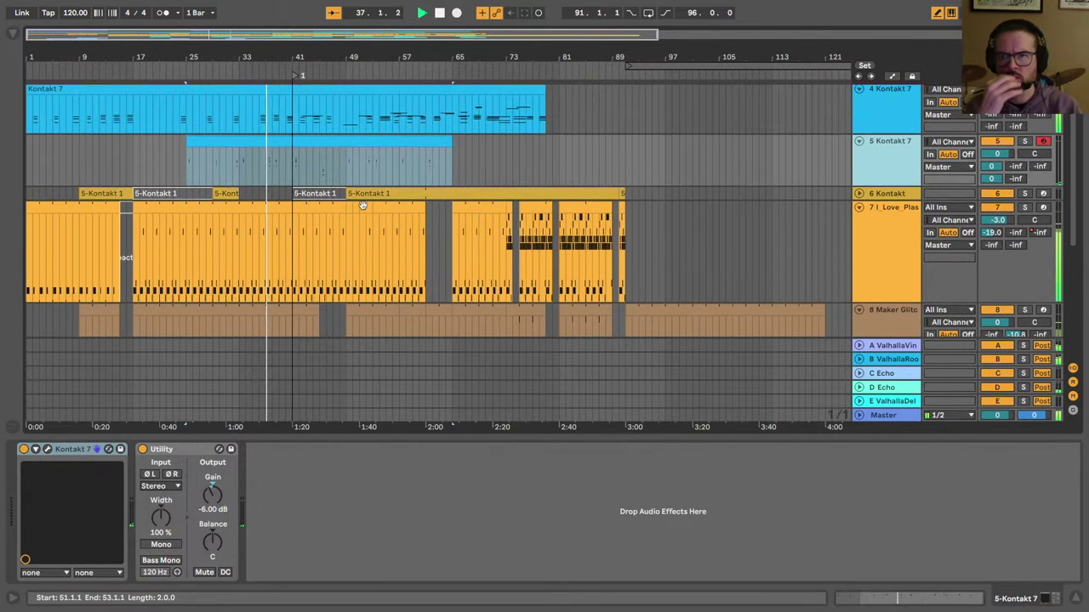
Step: Add a MIDI track below track 5 with the Drift instrument on it, and set Drift's oscillator 1 to a sine wave
{"action": "left_click", "coordinate": [292, 248]}
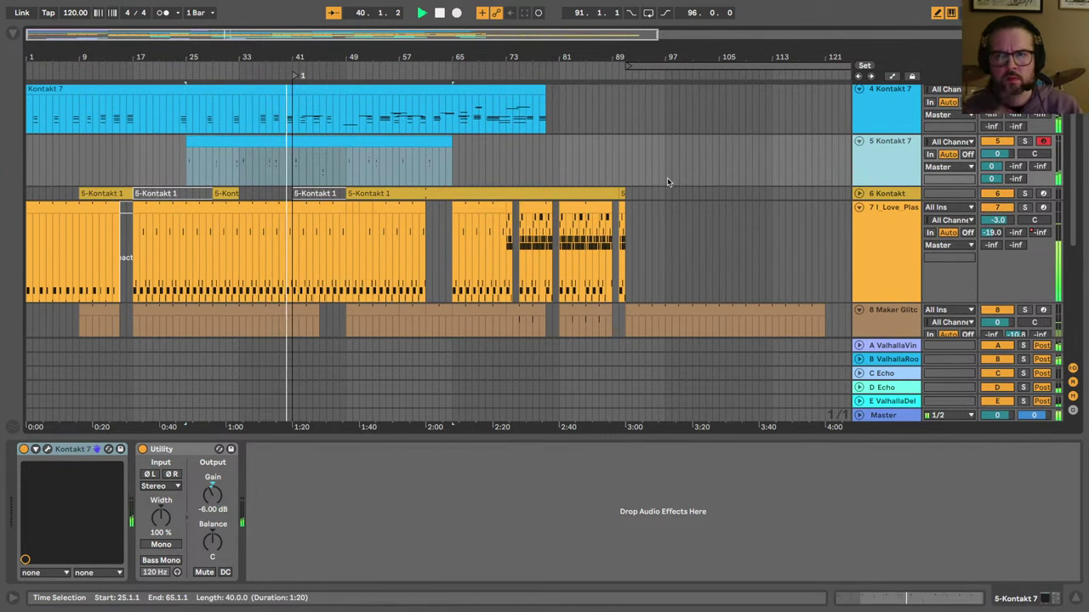
{"action": "key", "text": "super+shift+t"}
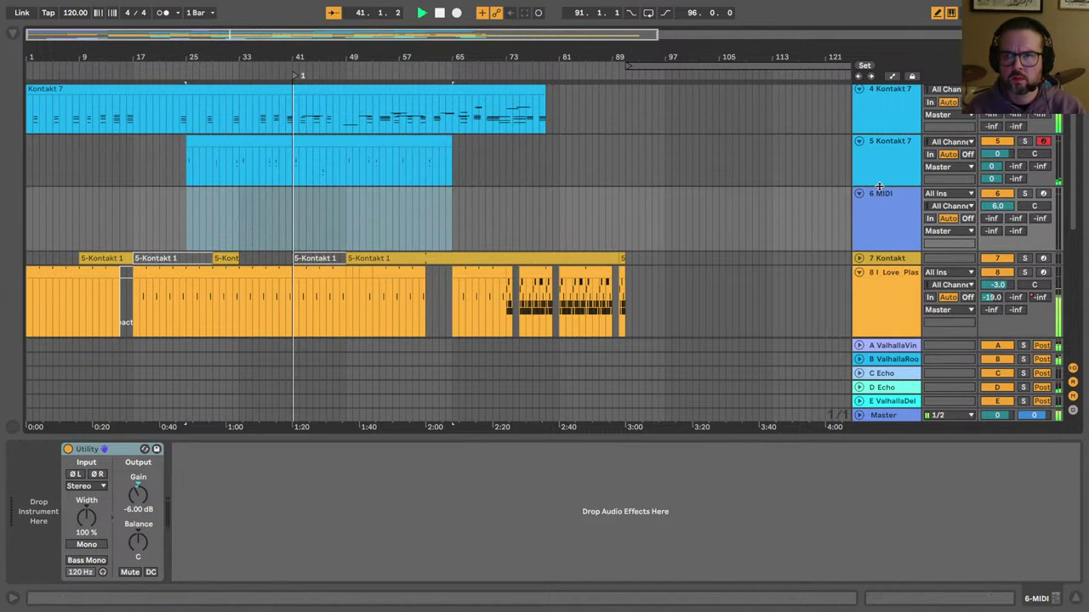
{"action": "left_click", "coordinate": [14, 35]}
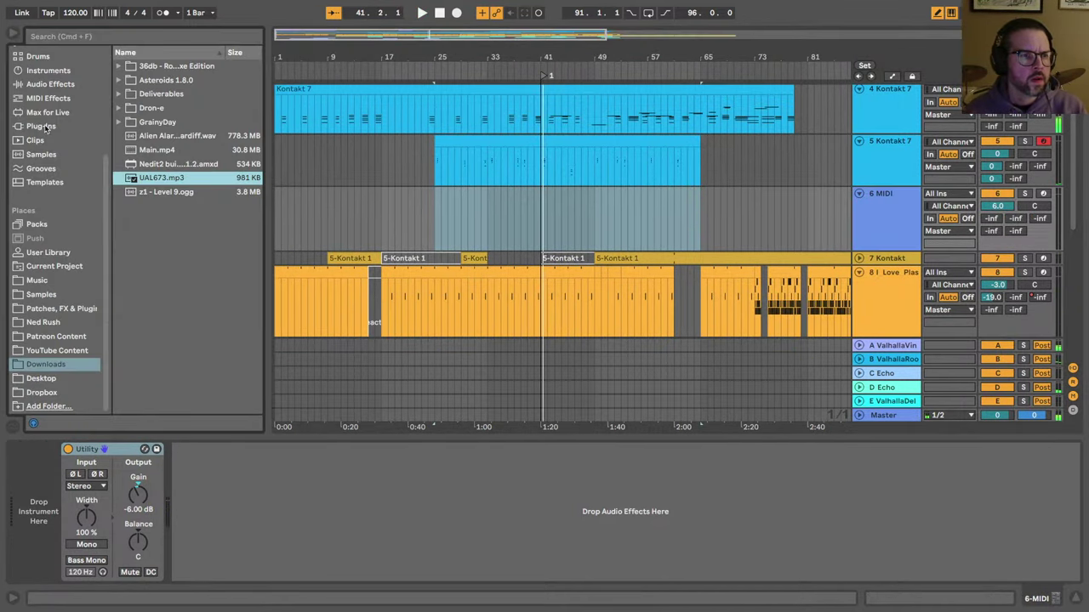
{"action": "left_click", "coordinate": [47, 72]}
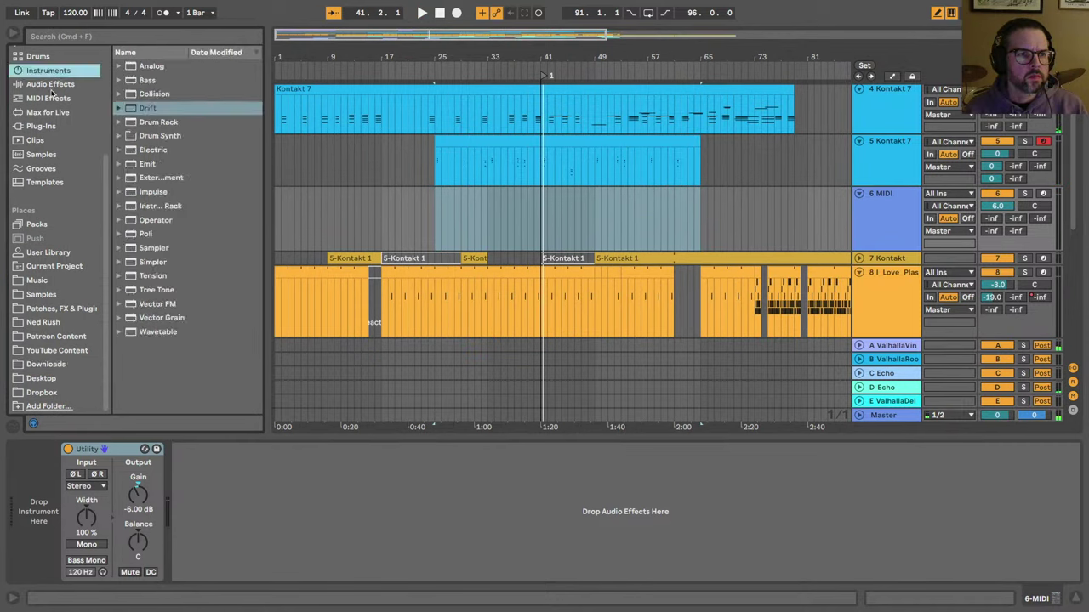
{"action": "left_click_drag", "start_coordinate": [145, 108], "coordinate": [450, 214]}
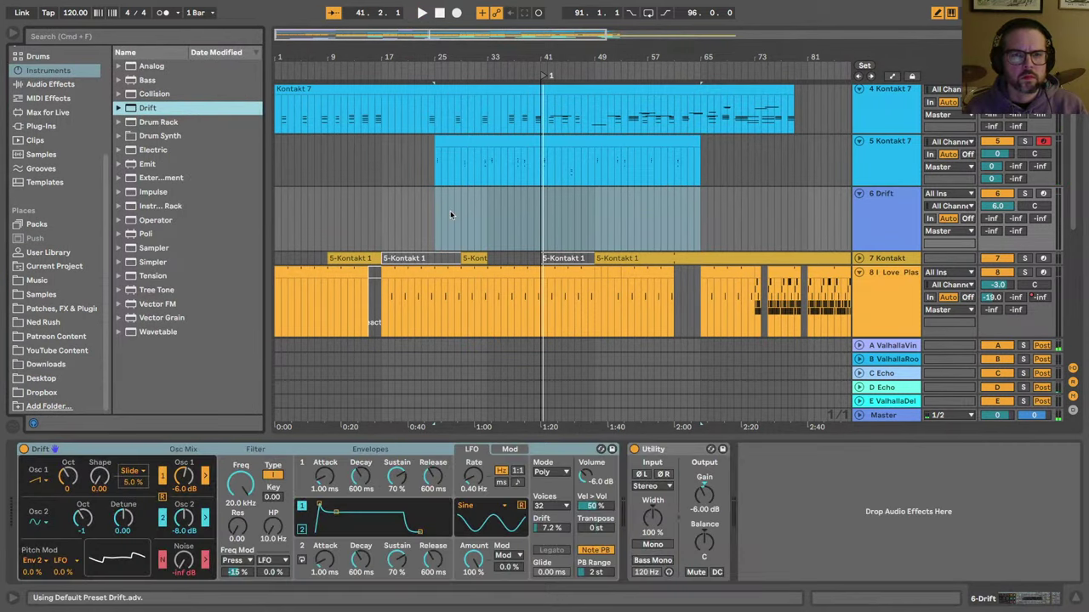
{"action": "left_click", "coordinate": [38, 481]}
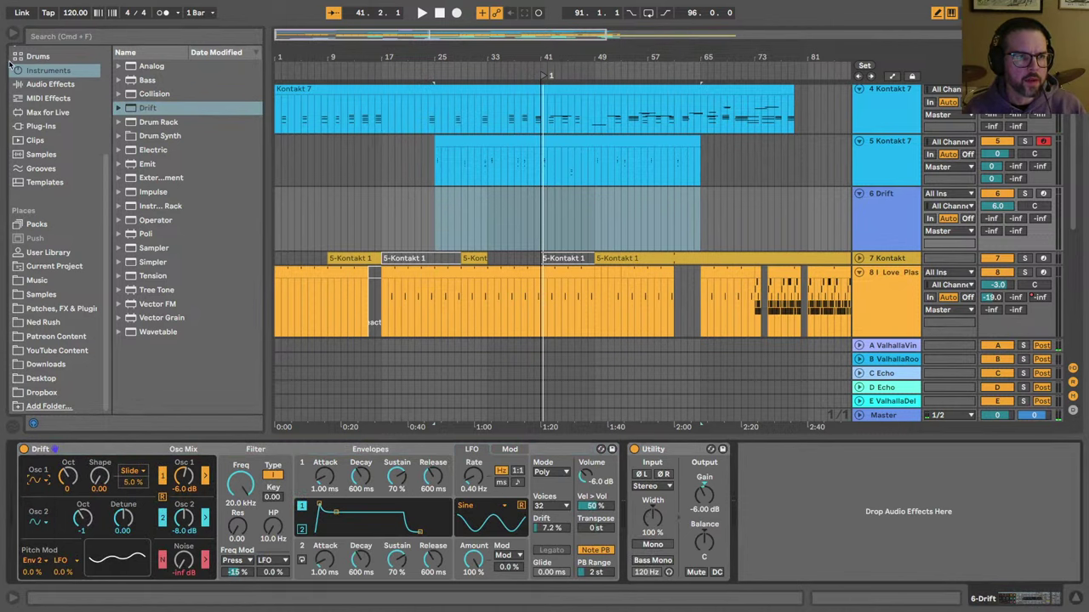
{"action": "left_click", "coordinate": [15, 34]}
Step: Arm track 6 and try the Drift sound against the arrangement from bar 41
{"action": "left_click", "coordinate": [289, 225]}
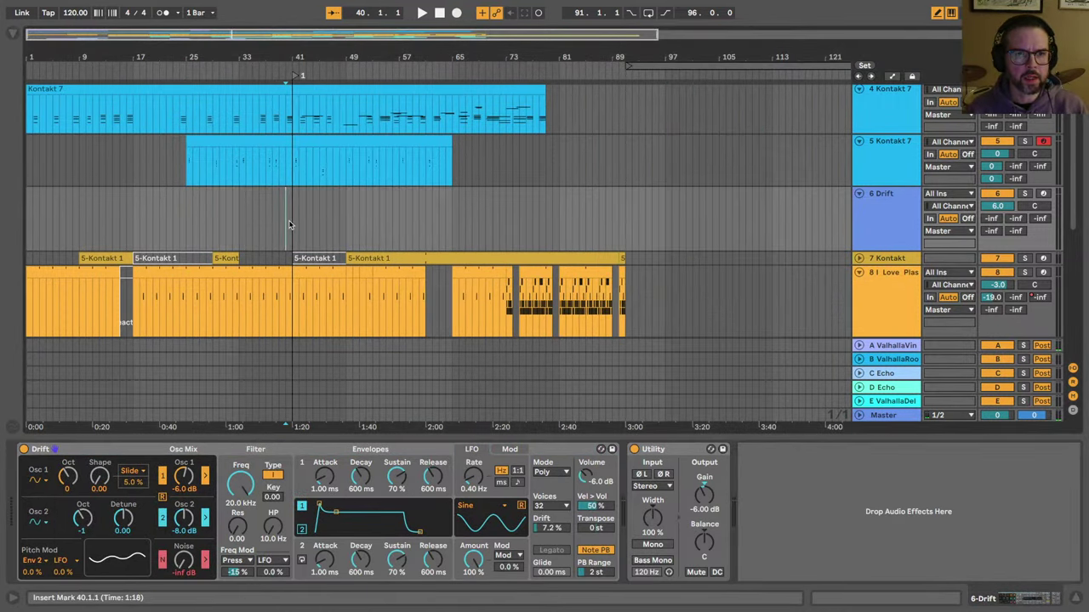
{"action": "key", "text": "space"}
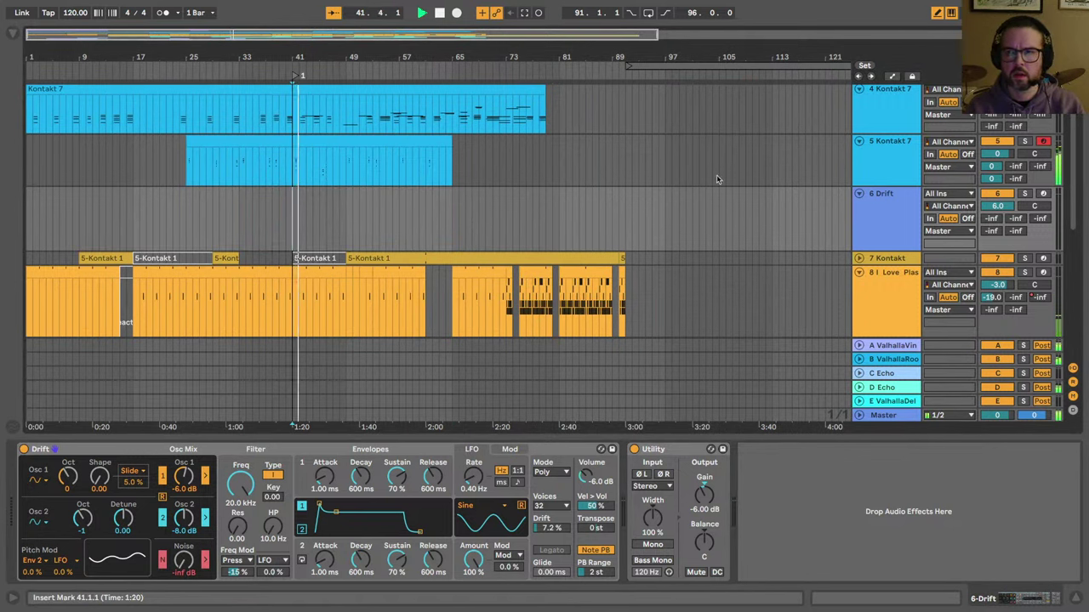
{"action": "left_click", "coordinate": [1042, 194]}
{"action": "left_click", "coordinate": [900, 227]}
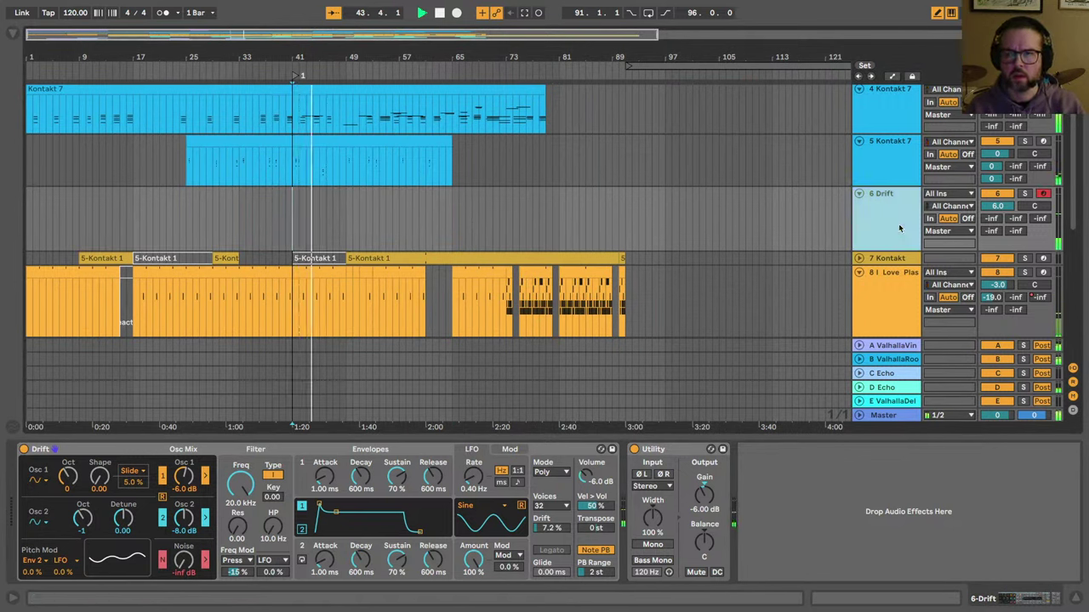
{"action": "key", "text": "space"}
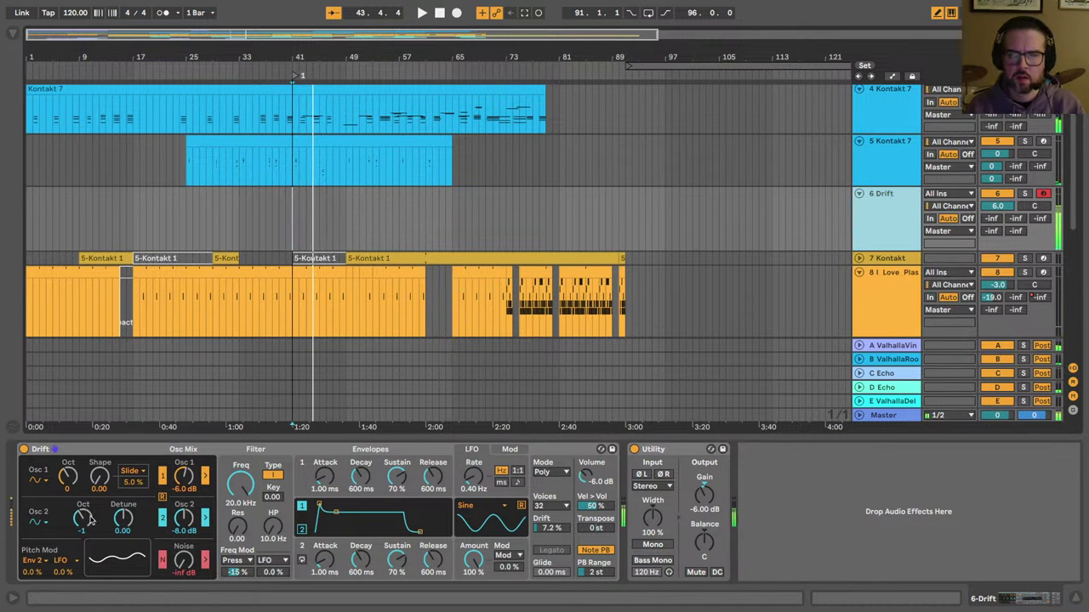
Step: Switch off Drift's oscillator 2, set its voice mode to Unison, and raise track 6's A send to 0 dB
{"action": "left_click", "coordinate": [163, 520]}
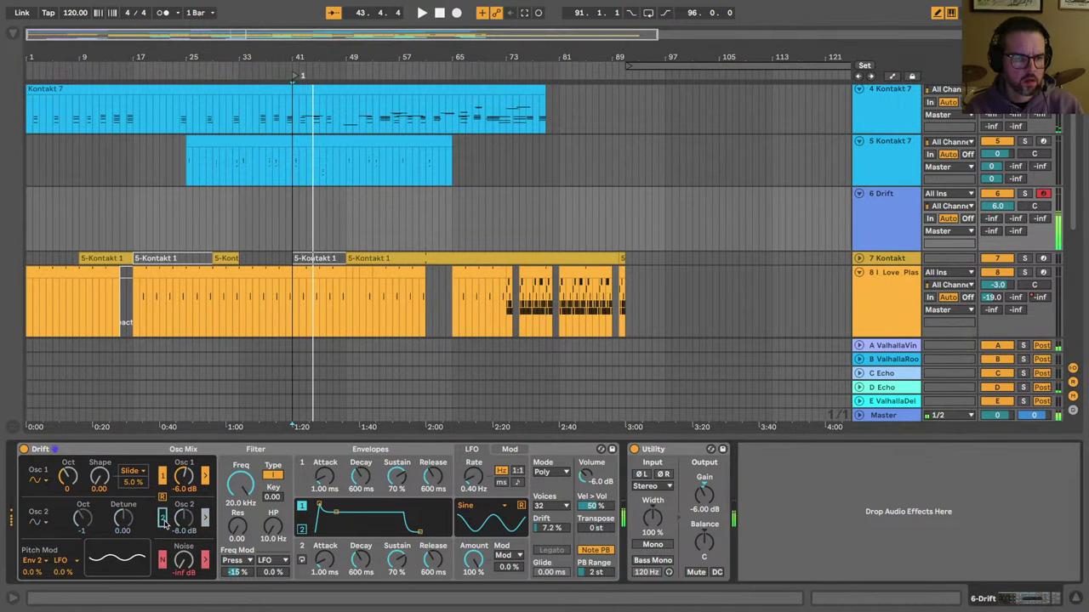
{"action": "left_click", "coordinate": [989, 220]}
{"action": "left_click", "coordinate": [544, 472]}
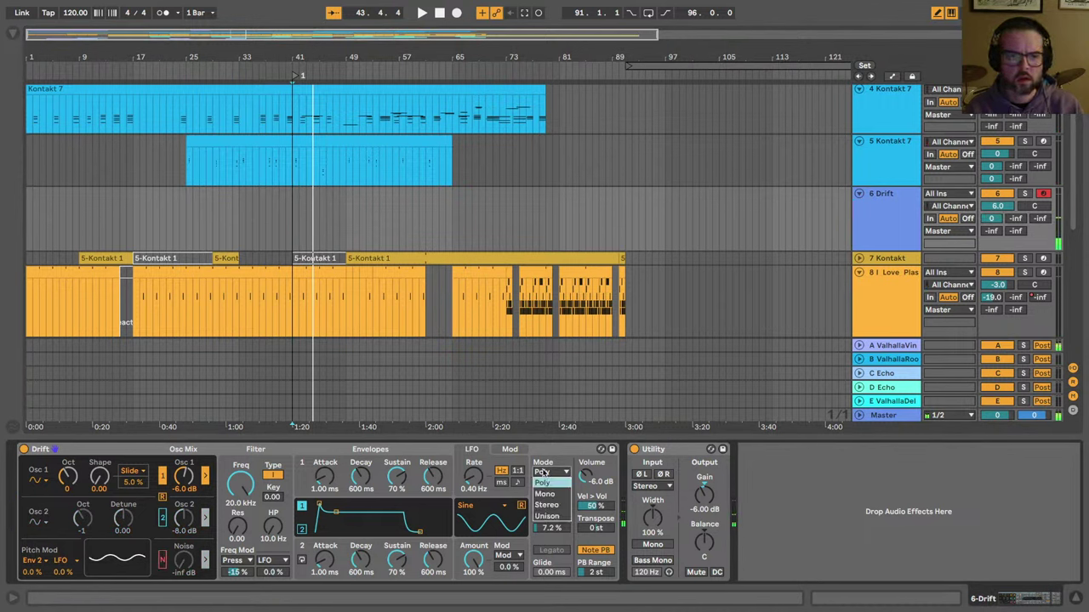
{"action": "left_click", "coordinate": [545, 516]}
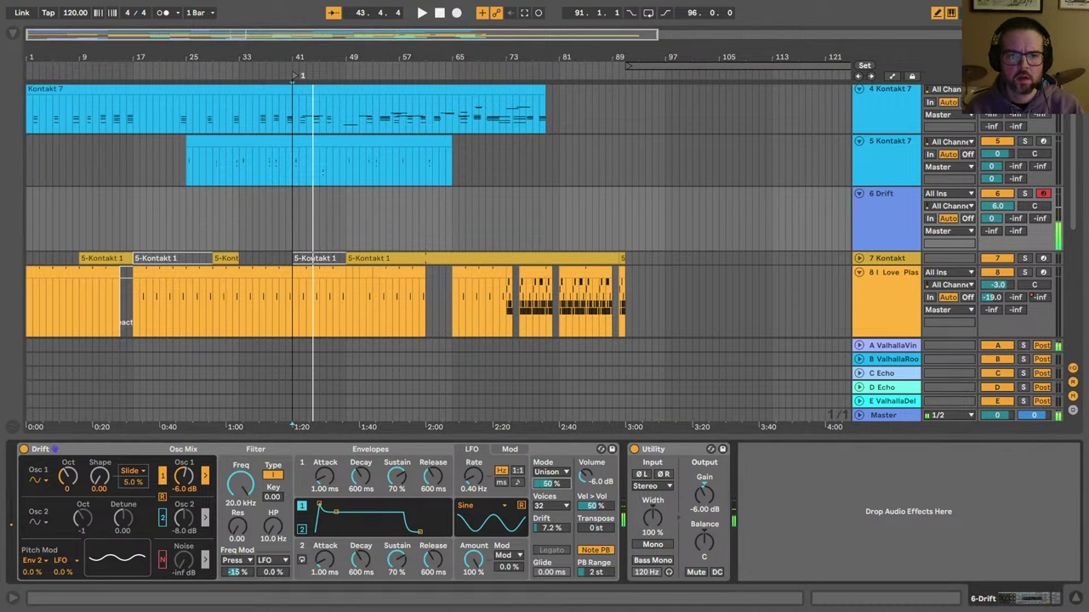
Step: Set Drift's drift amount to 49% and try the sound in a higher octave over the arrangement from bar 41
{"action": "key", "text": "x"}
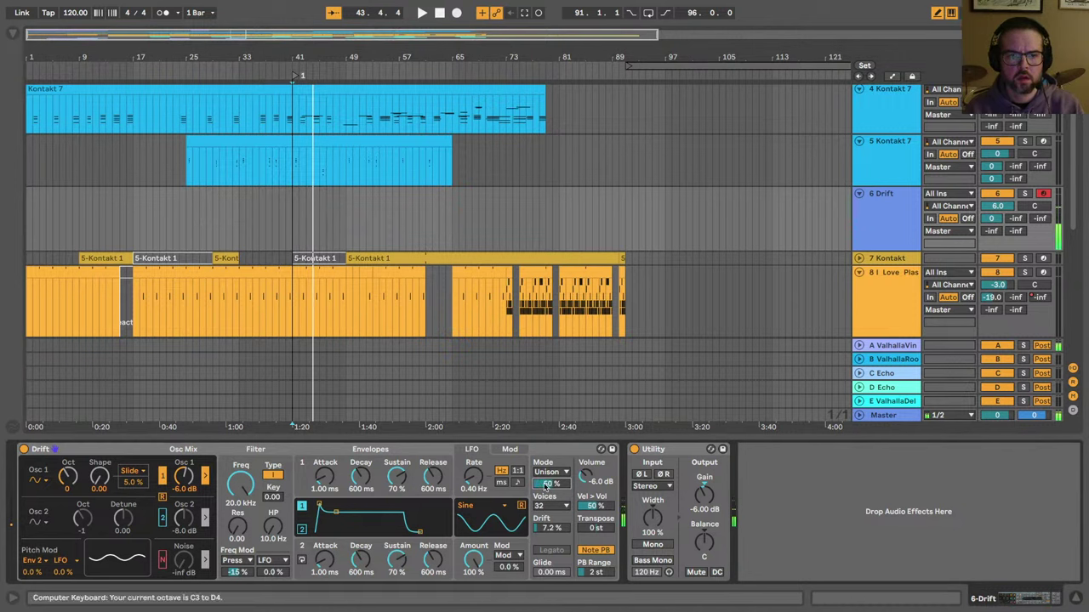
{"action": "left_click_drag", "start_coordinate": [547, 529], "coordinate": [547, 531]}
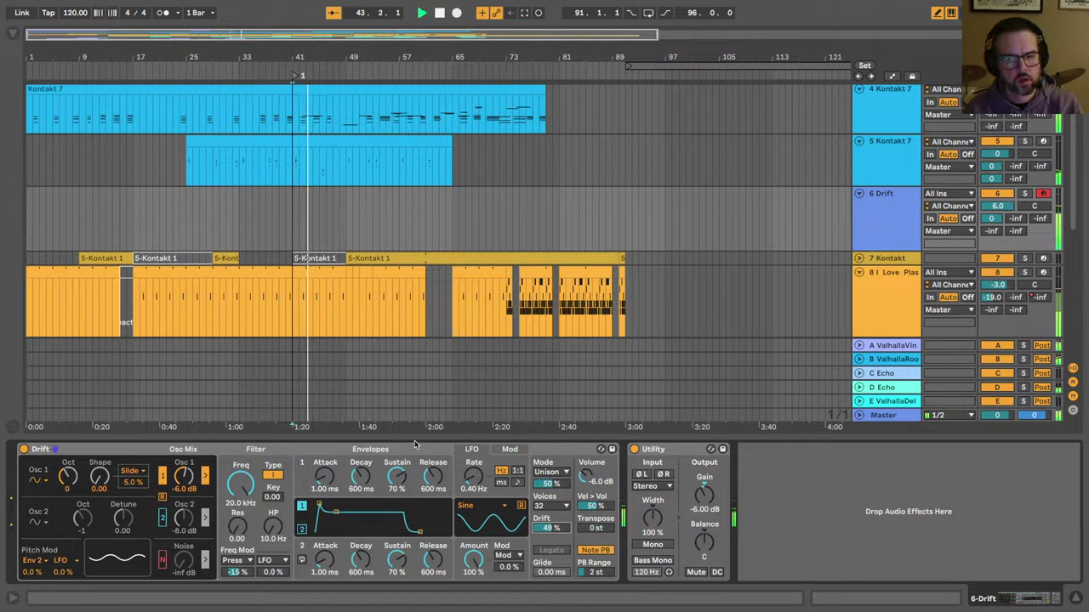
{"action": "key", "text": "x"}
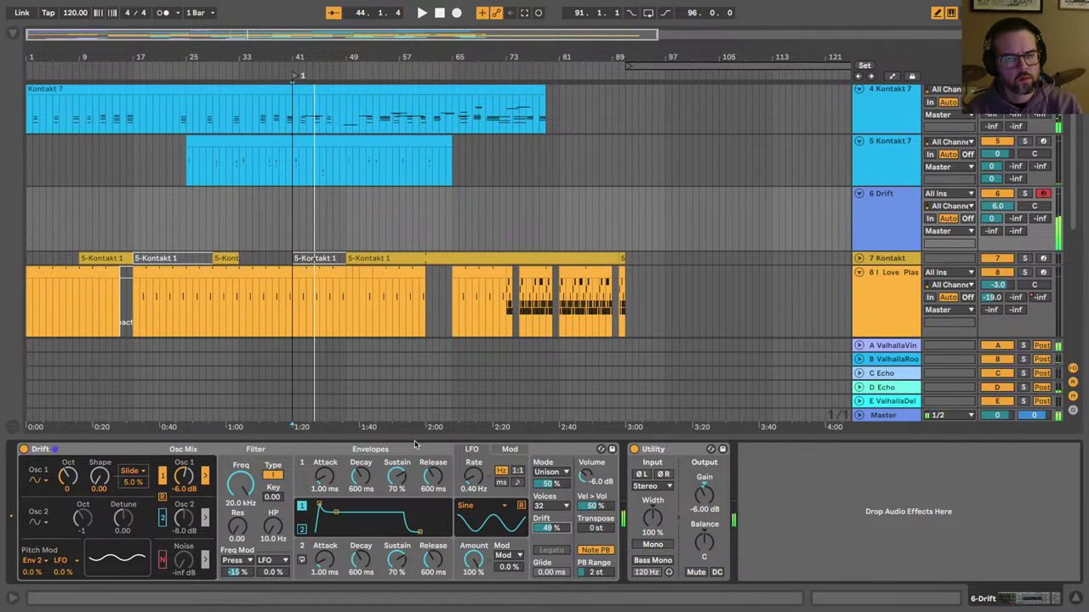
{"action": "key", "text": "space"}
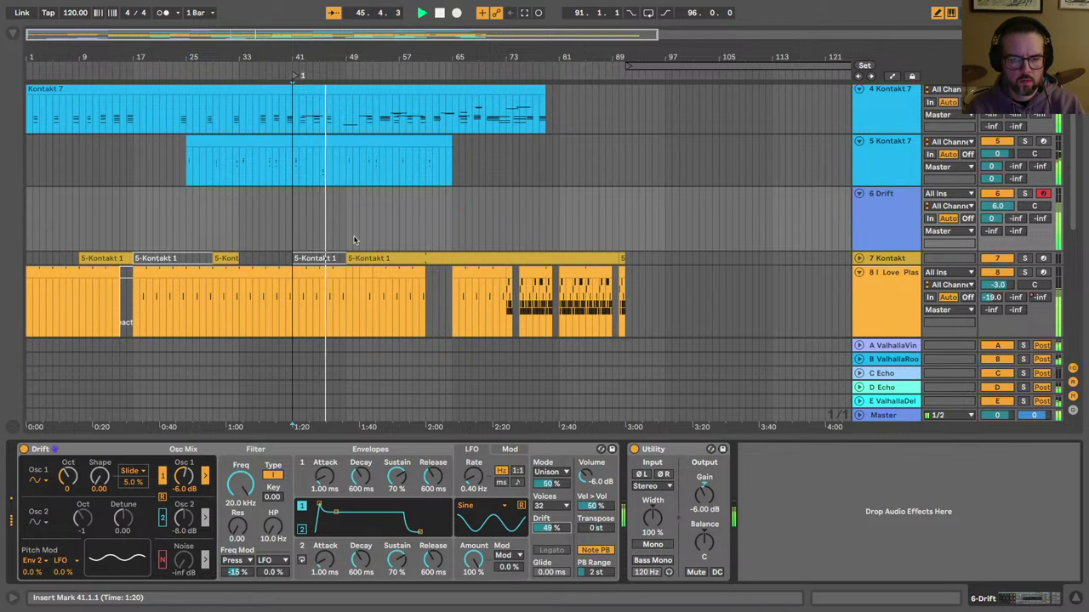
{"action": "key", "text": "space"}
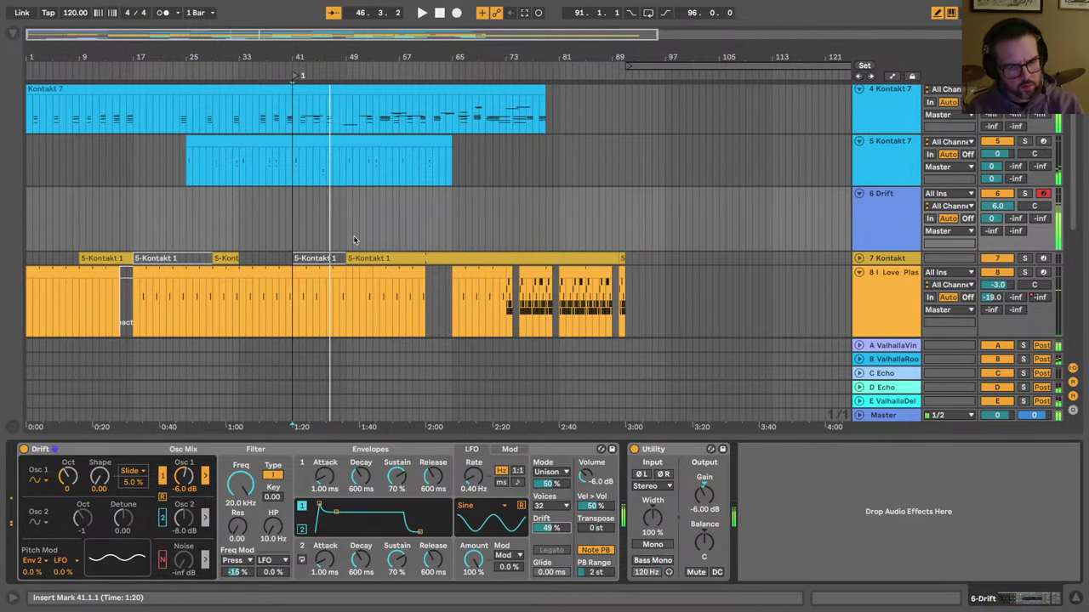
{"action": "key", "text": "space"}
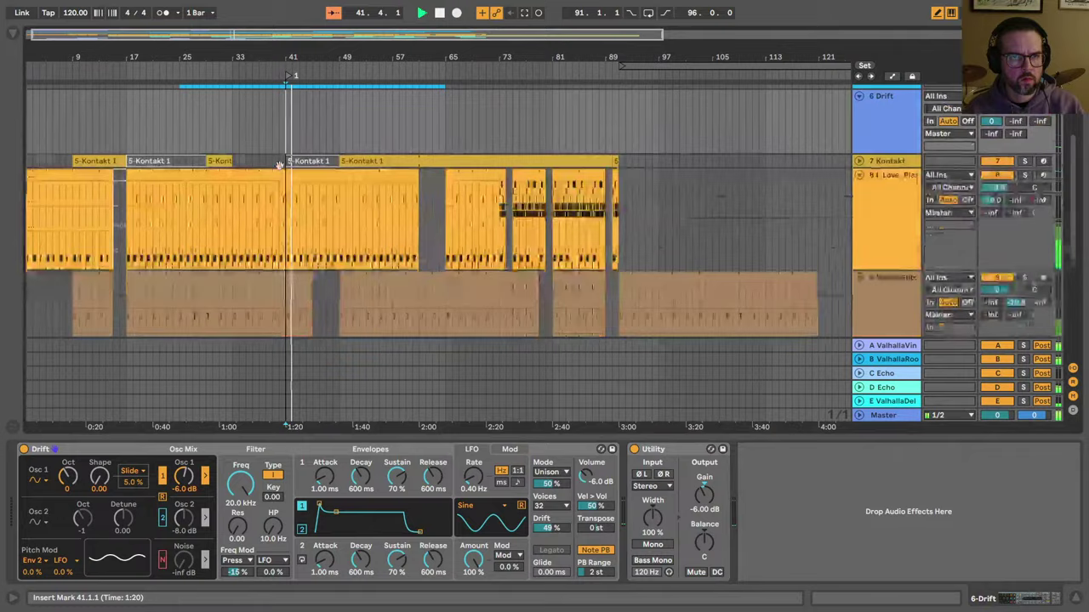
Step: Play a Drift part on track 6 over the arrangement from bar 49 and capture the performance as a MIDI clip
{"action": "scroll", "coordinate": [279, 164], "scroll_direction": "down", "scroll_amount": 10}
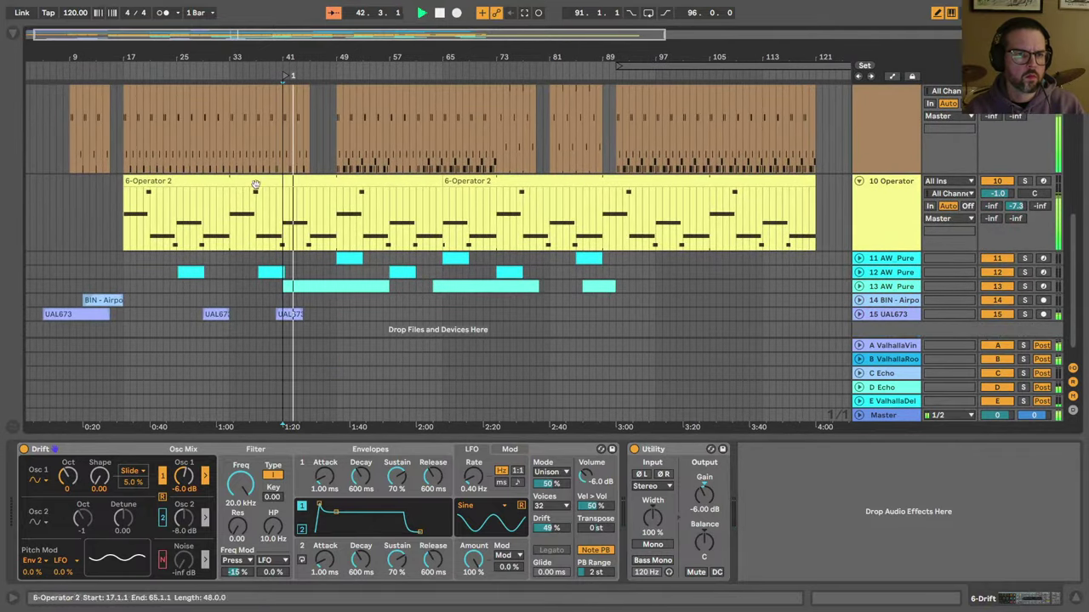
{"action": "scroll", "coordinate": [234, 116], "scroll_direction": "up", "scroll_amount": 2}
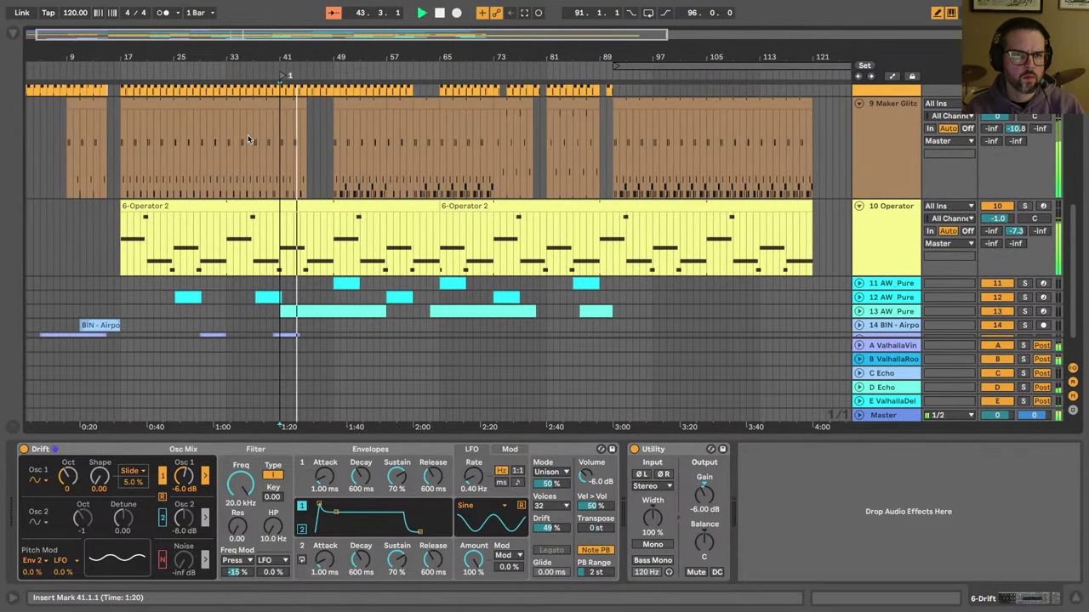
{"action": "left_click", "coordinate": [333, 247]}
{"action": "scroll", "coordinate": [328, 151], "scroll_direction": "up", "scroll_amount": 10}
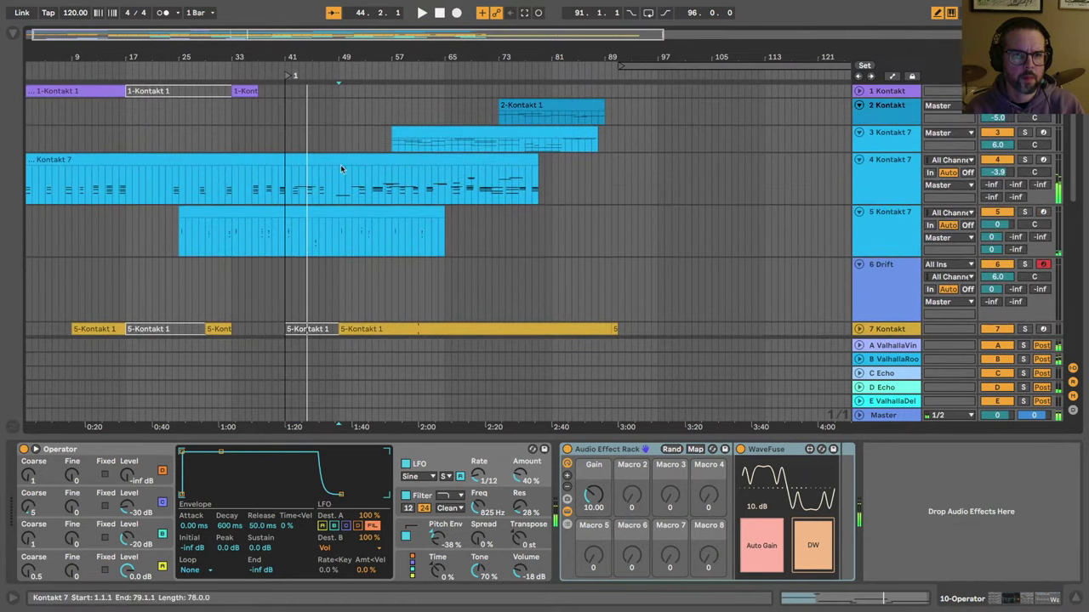
{"action": "left_click", "coordinate": [338, 297]}
{"action": "key", "text": "space"}
{"action": "key", "text": "space"}
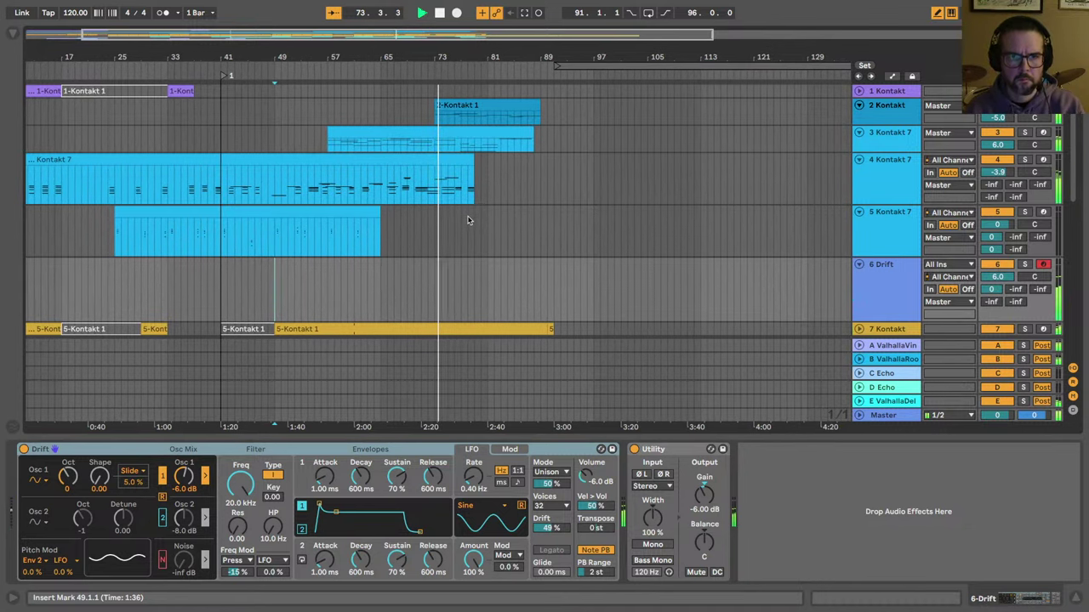
{"action": "left_click", "coordinate": [525, 13]}
{"action": "key", "text": "space"}
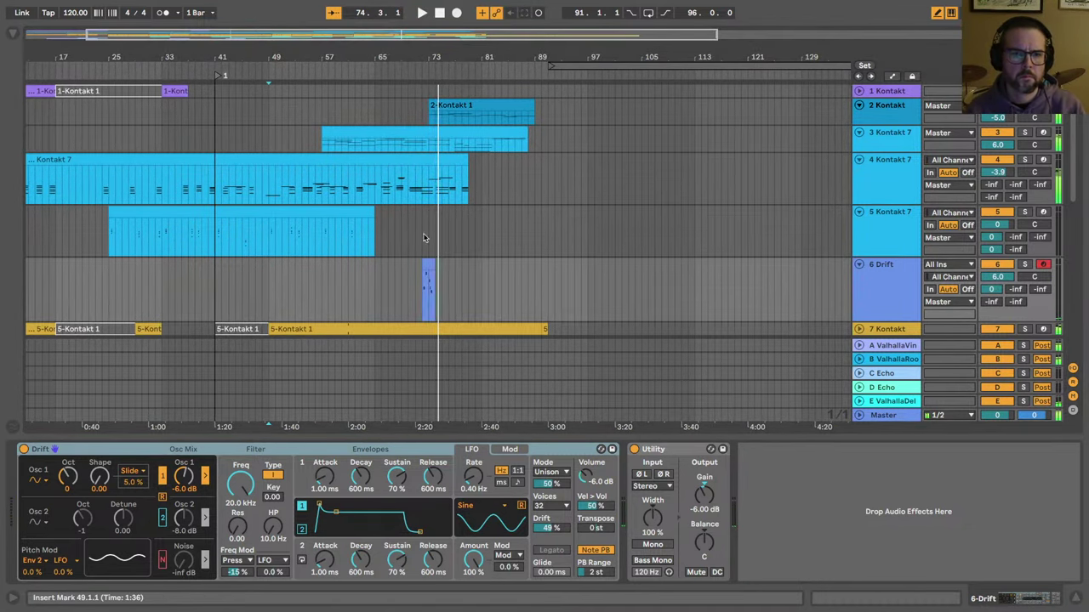
Step: Extend the captured Drift clip on track 6 back to bar 49 so it spans bars 49 to 72
{"action": "mouse_move", "coordinate": [426, 264]}
{"action": "left_mouse_down"}
{"action": "mouse_move", "coordinate": [249, 272]}
{"action": "mouse_move", "coordinate": [432, 279]}
{"action": "mouse_move", "coordinate": [422, 281]}
{"action": "left_mouse_up"}
{"action": "scroll", "coordinate": [404, 291], "scroll_direction": "down", "scroll_amount": 2}
{"action": "scroll", "coordinate": [404, 291], "scroll_direction": "left", "scroll_amount": 3}
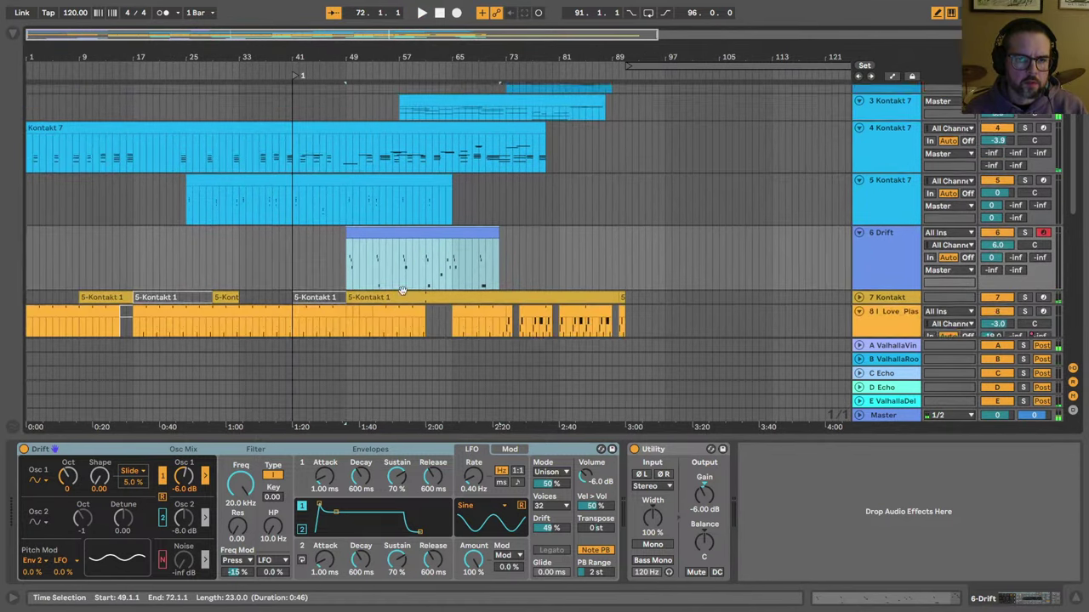
Step: Unfold track 15 UAL673 and set its D-Echo send to -7.0 dB
{"action": "scroll", "coordinate": [404, 294], "scroll_direction": "up", "scroll_amount": 1}
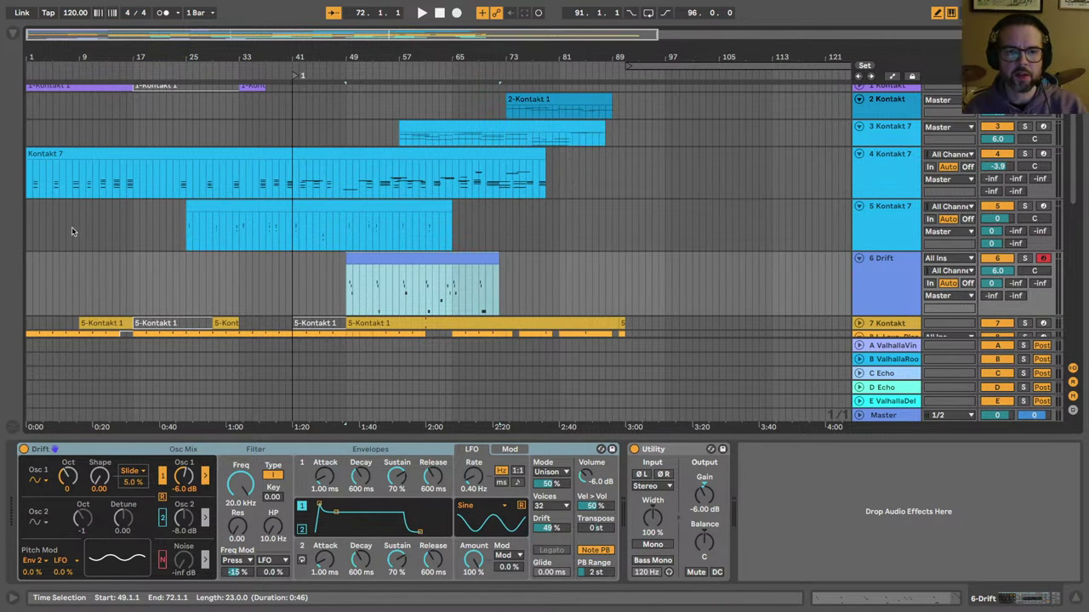
{"action": "scroll", "coordinate": [302, 230], "scroll_direction": "down", "scroll_amount": 5}
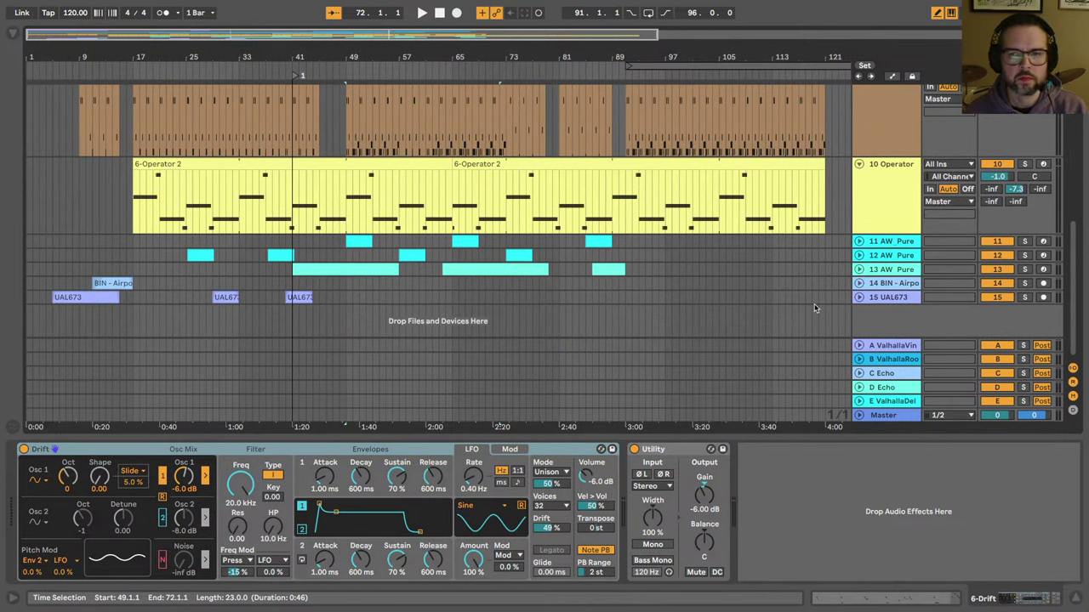
{"action": "left_click", "coordinate": [859, 297]}
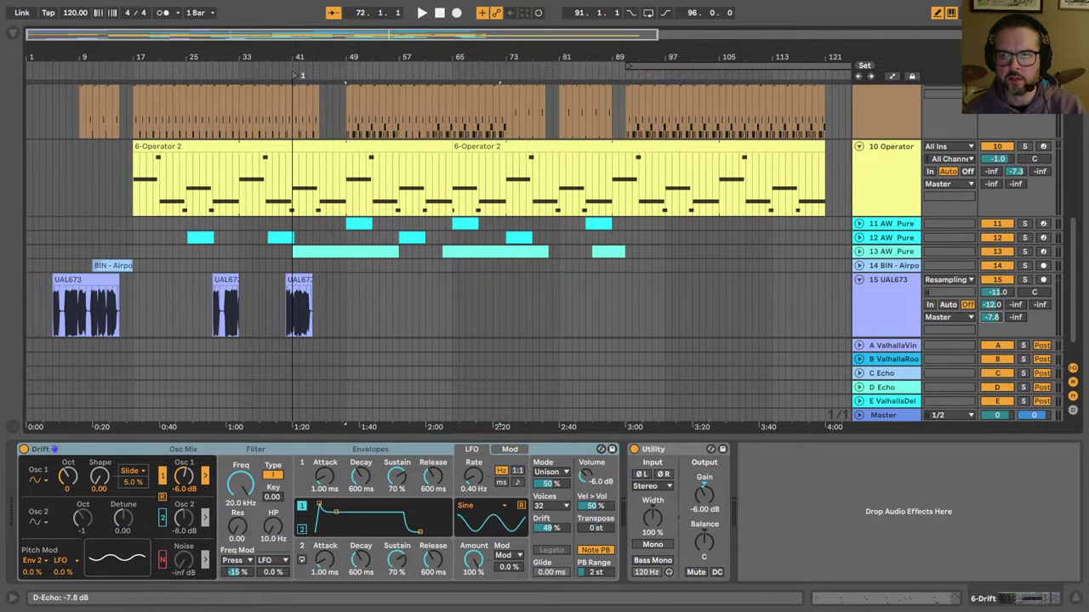
{"action": "left_click", "coordinate": [991, 317]}
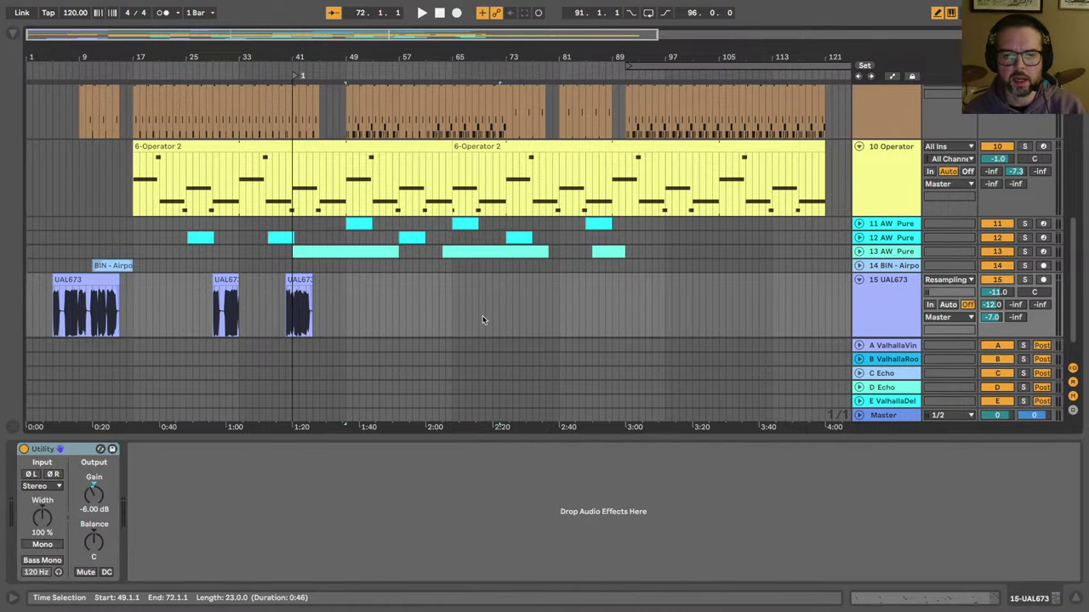
Step: Add a locator to the arrangement at bar 65
{"action": "scroll", "coordinate": [483, 319], "scroll_direction": "up", "scroll_amount": 5}
{"action": "left_click_drag", "start_coordinate": [462, 54], "coordinate": [303, 52]}
{"action": "scroll", "coordinate": [143, 83], "scroll_direction": "down", "scroll_amount": 5}
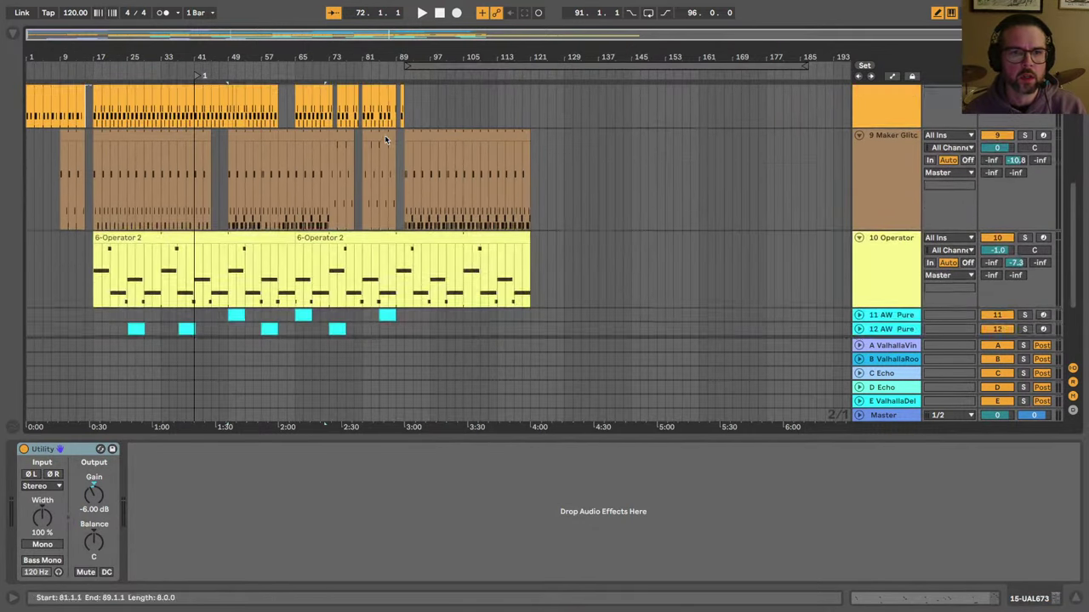
{"action": "left_click_drag", "start_coordinate": [104, 57], "coordinate": [104, 90]}
{"action": "scroll", "coordinate": [438, 128], "scroll_direction": "up", "scroll_amount": 8}
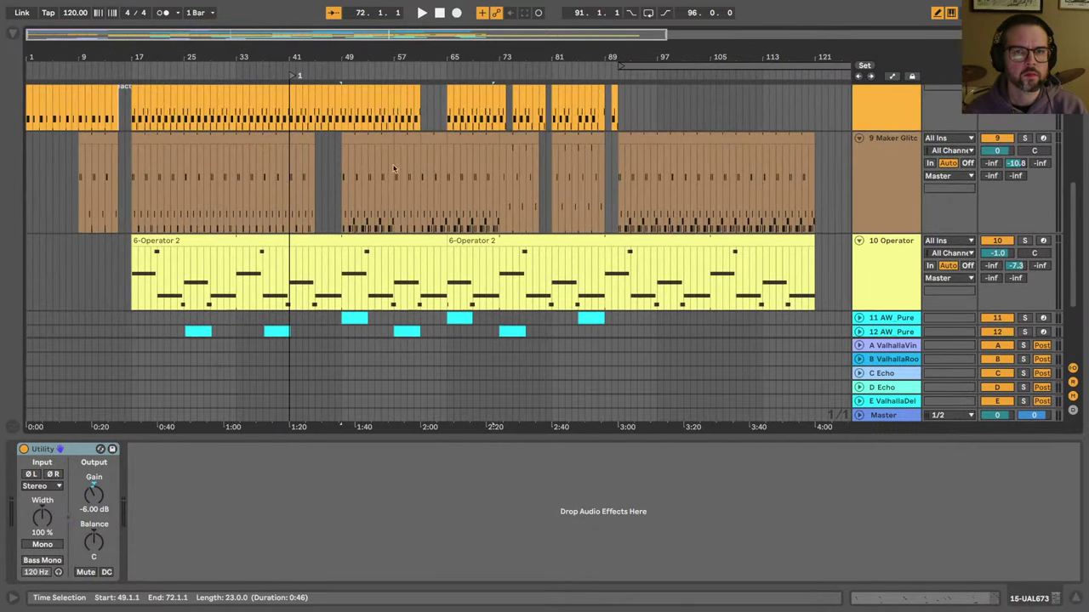
{"action": "scroll", "coordinate": [438, 127], "scroll_direction": "up", "scroll_amount": 3}
{"action": "left_click", "coordinate": [447, 112]}
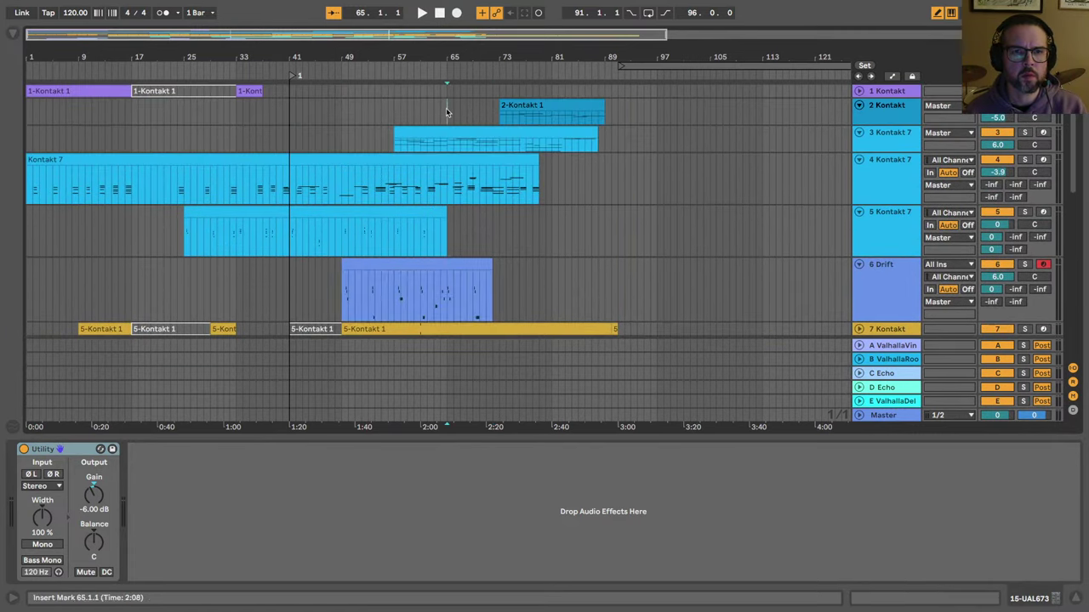
{"action": "left_click", "coordinate": [863, 67]}
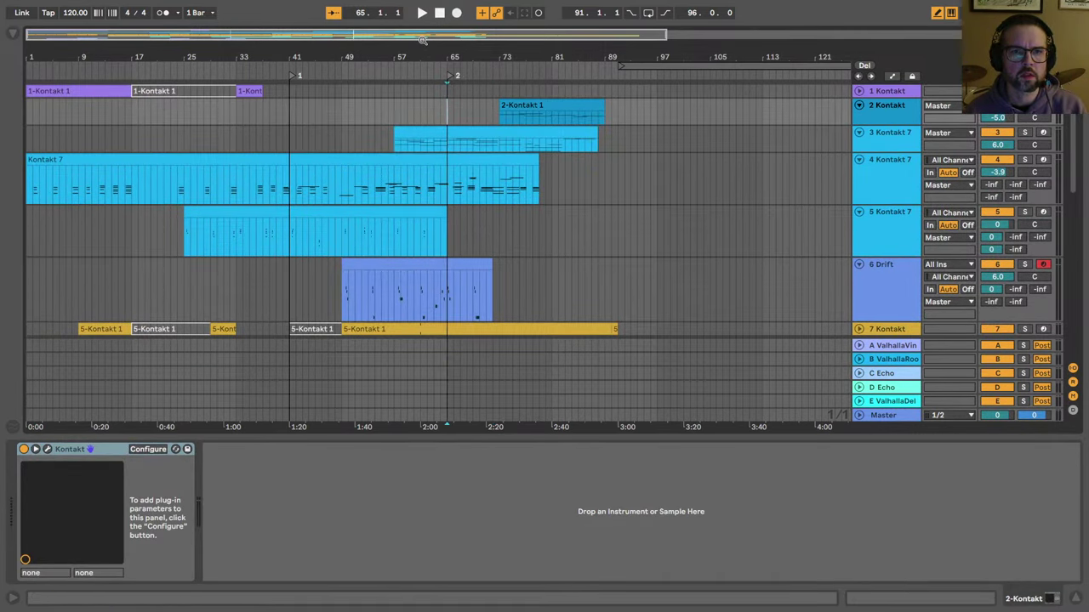
Step: Play the arrangement from bar 1 and examine the drum, bass and sample tracks in the opening section
{"action": "scroll", "coordinate": [209, 159], "scroll_direction": "down", "scroll_amount": 2}
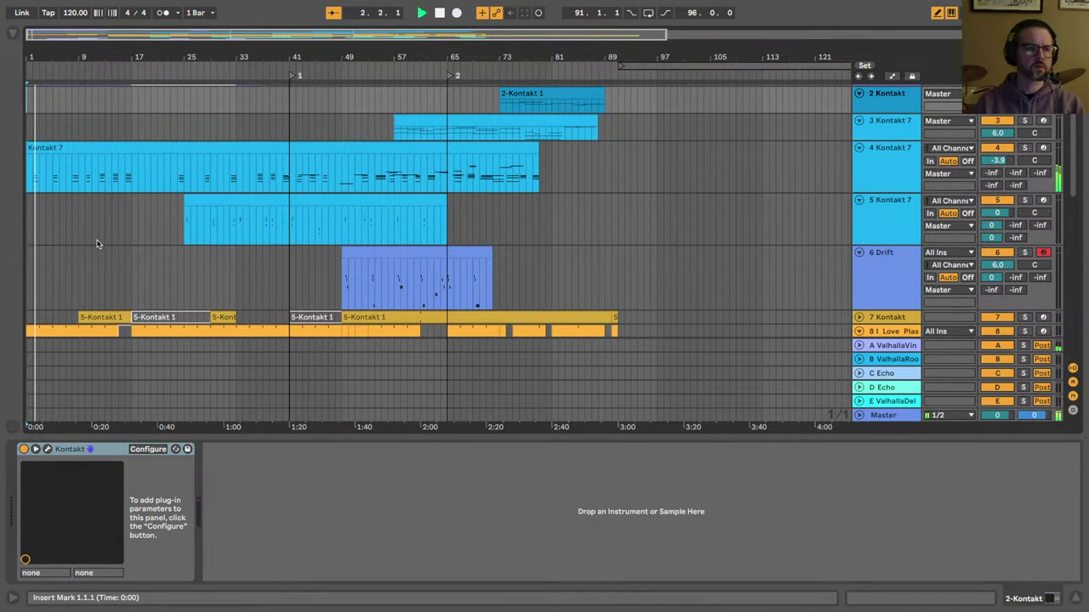
{"action": "scroll", "coordinate": [72, 295], "scroll_direction": "down", "scroll_amount": 10}
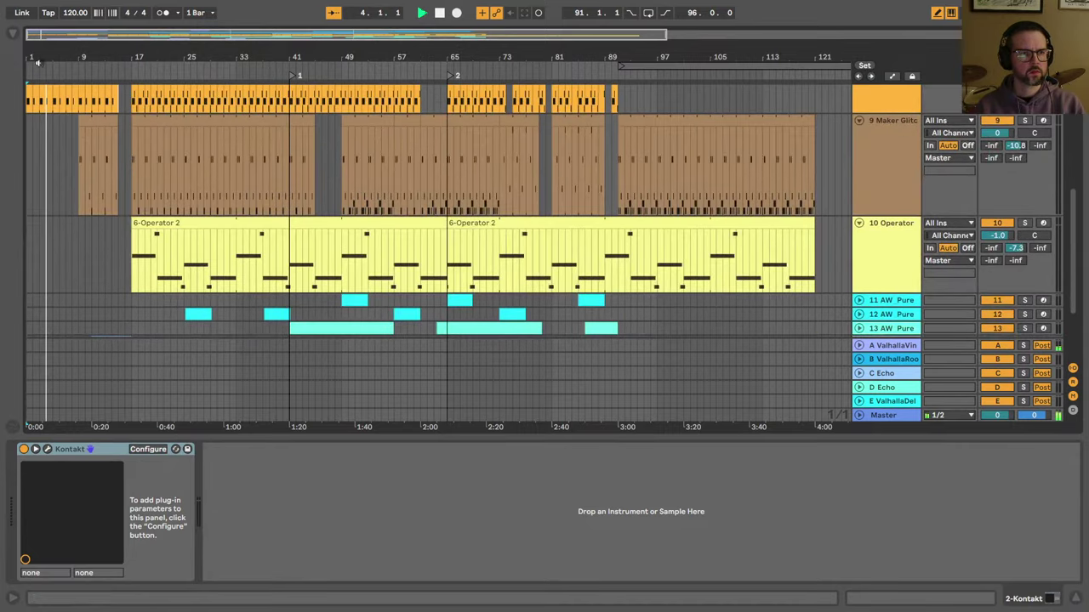
{"action": "left_click_drag", "start_coordinate": [37, 59], "coordinate": [53, 157]}
{"action": "scroll", "coordinate": [53, 163], "scroll_direction": "up", "scroll_amount": 1}
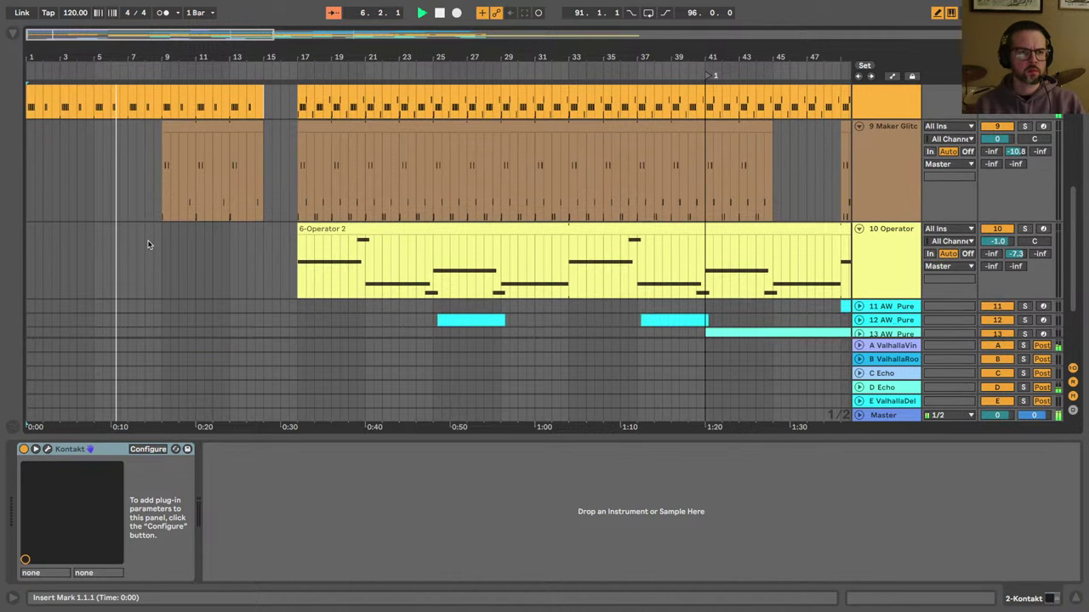
{"action": "scroll", "coordinate": [147, 244], "scroll_direction": "up", "scroll_amount": 2}
{"action": "scroll", "coordinate": [150, 289], "scroll_direction": "down", "scroll_amount": 4}
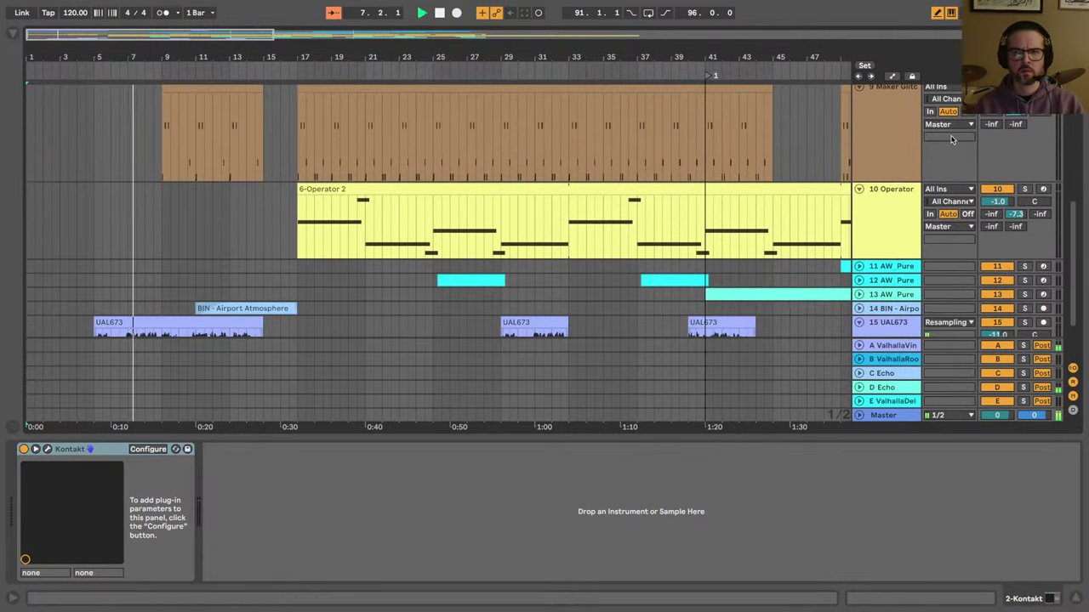
{"action": "scroll", "coordinate": [480, 153], "scroll_direction": "up", "scroll_amount": 4}
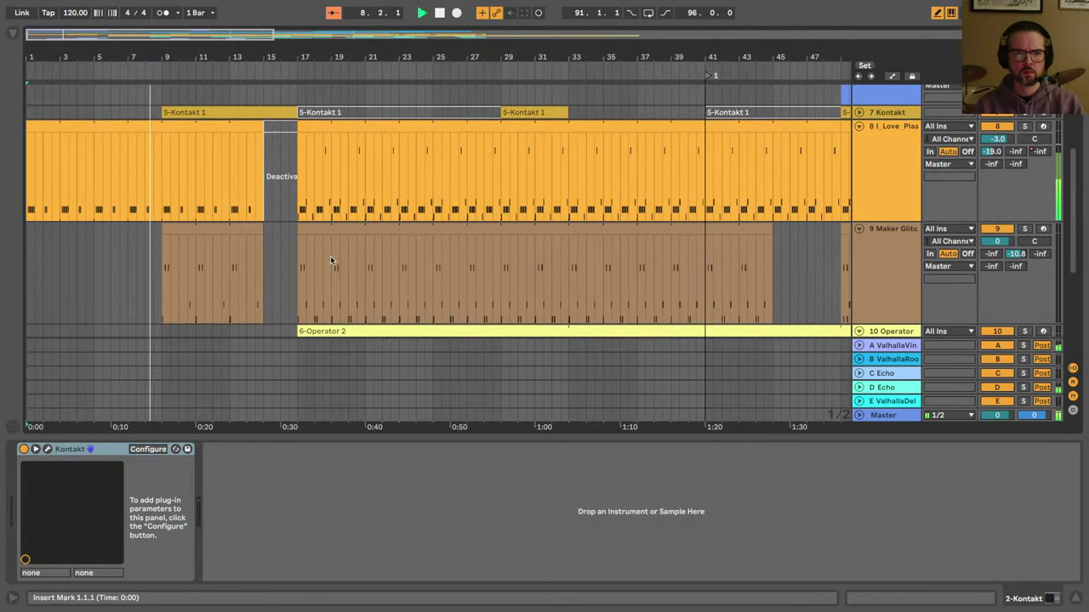
Step: Try an extra hit on beat 1 of the Maker Glitch clip at bar 9, moving it up through different pads
{"action": "left_click", "coordinate": [171, 231]}
{"action": "double_click", "coordinate": [173, 230]}
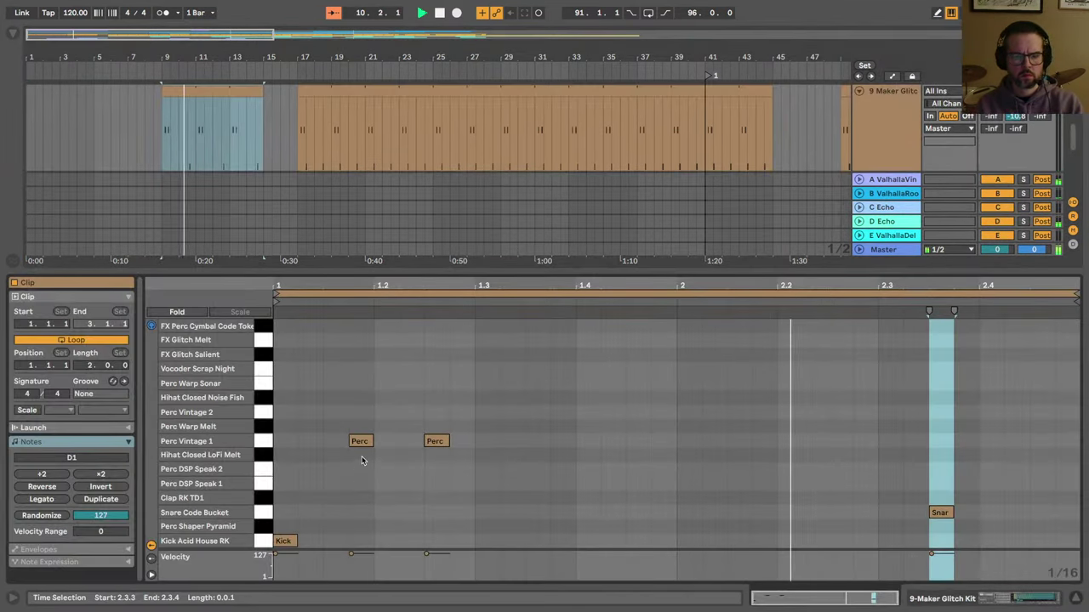
{"action": "key", "text": "b"}
{"action": "left_click", "coordinate": [286, 397]}
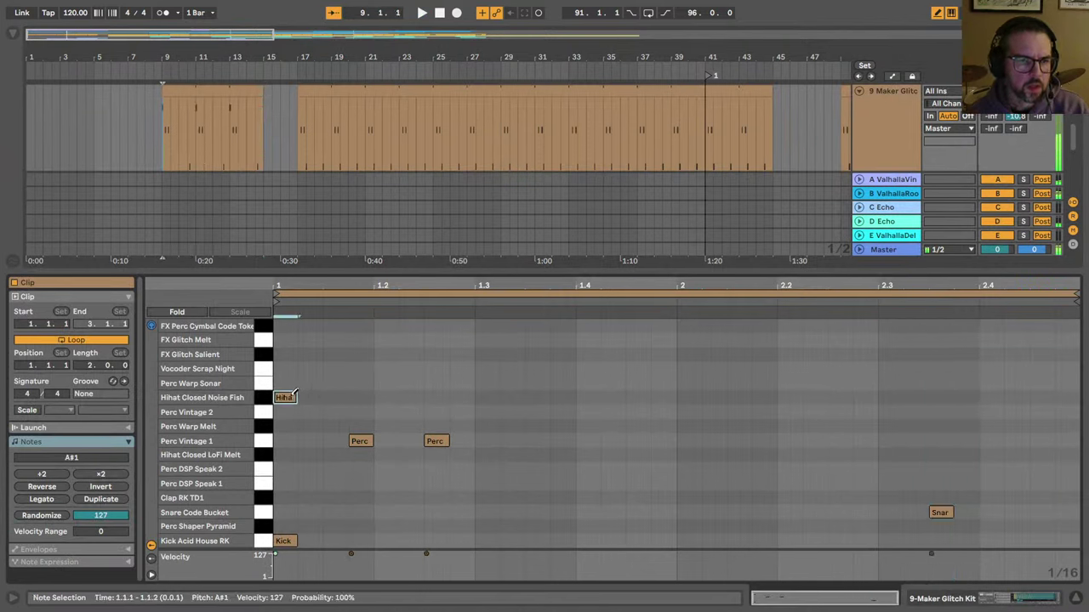
{"action": "key", "text": "Up"}
{"action": "key", "text": "Up"}
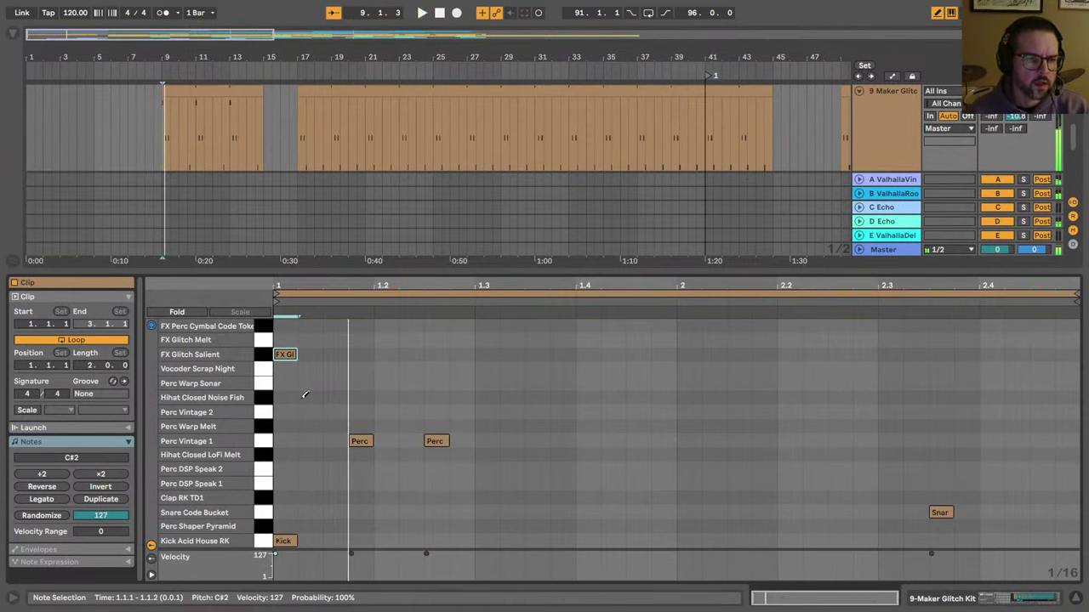
{"action": "key", "text": "Up"}
{"action": "key", "text": "Up"}
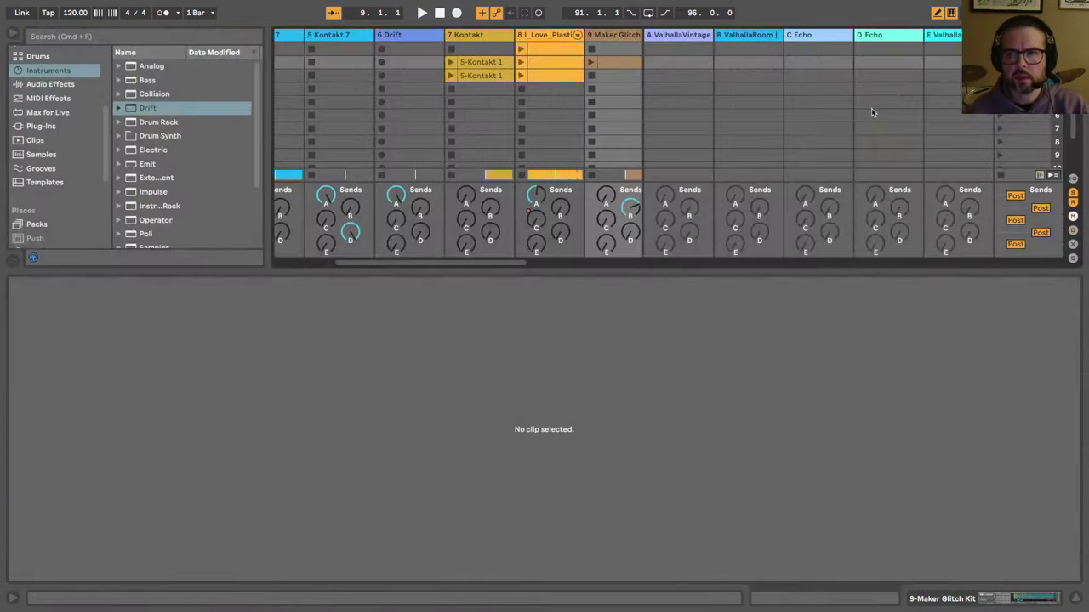
Step: Insert a new MIDI track below track 9, the Maker Glitch Kit
{"action": "key", "text": "Tab"}
{"action": "key", "text": "Tab"}
{"action": "left_click", "coordinate": [884, 115]}
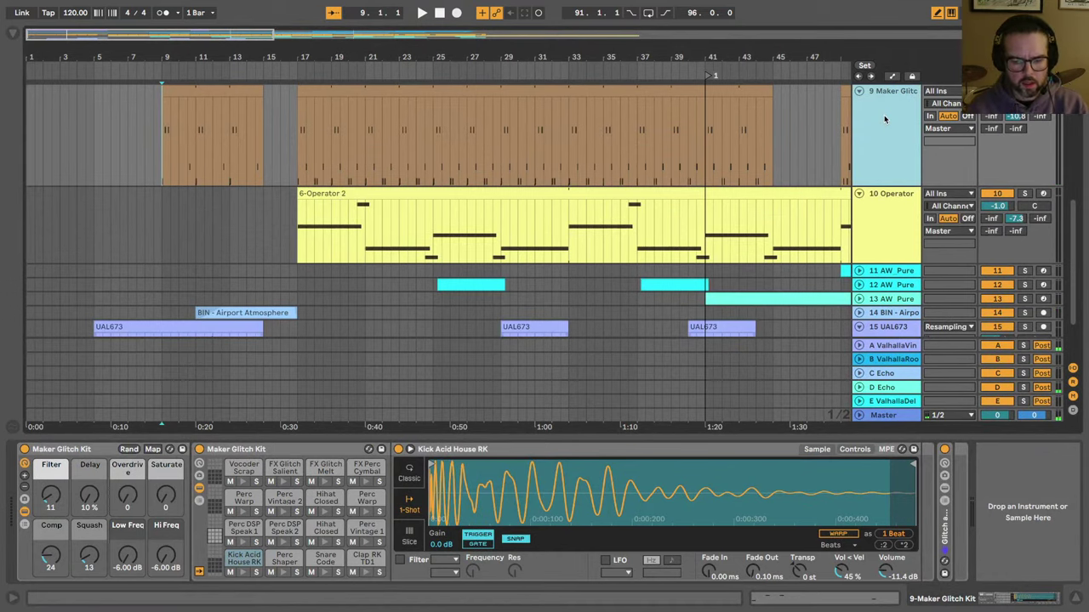
{"action": "key", "text": "ctrl+shift+t"}
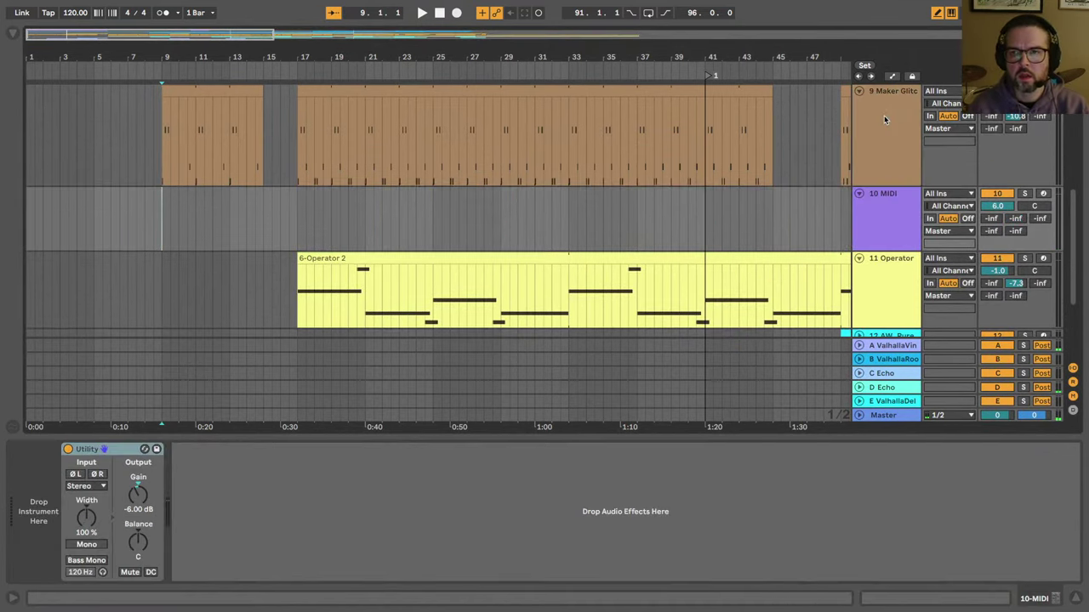
Step: Load Kit-Carbon.adg from the Designer Drums pack's Drums folder onto the new MIDI track 10
{"action": "left_click", "coordinate": [13, 36]}
{"action": "left_click", "coordinate": [33, 225]}
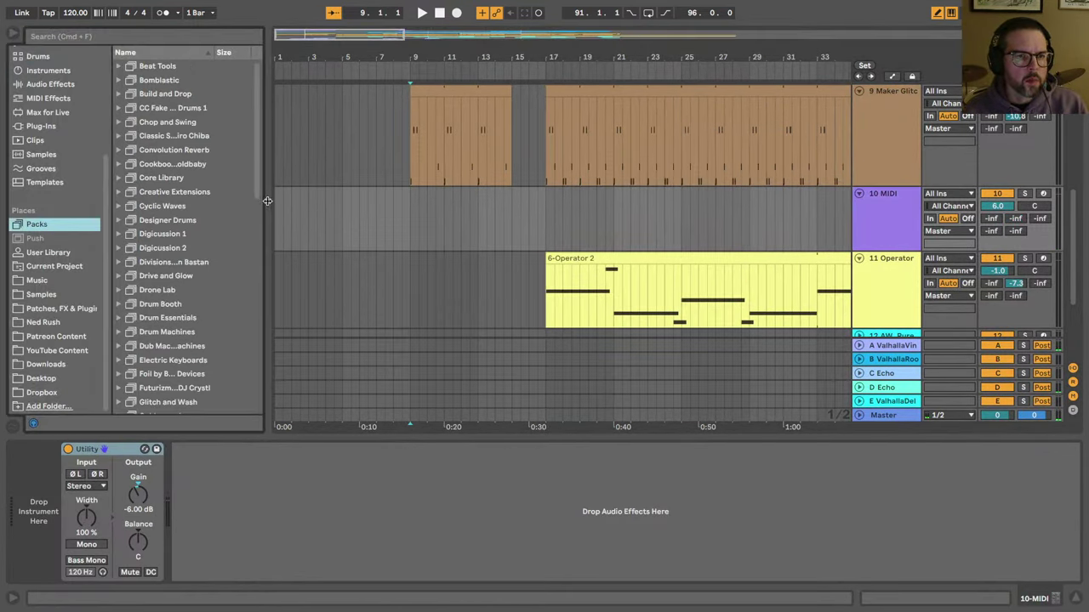
{"action": "left_click_drag", "start_coordinate": [267, 201], "coordinate": [315, 203]}
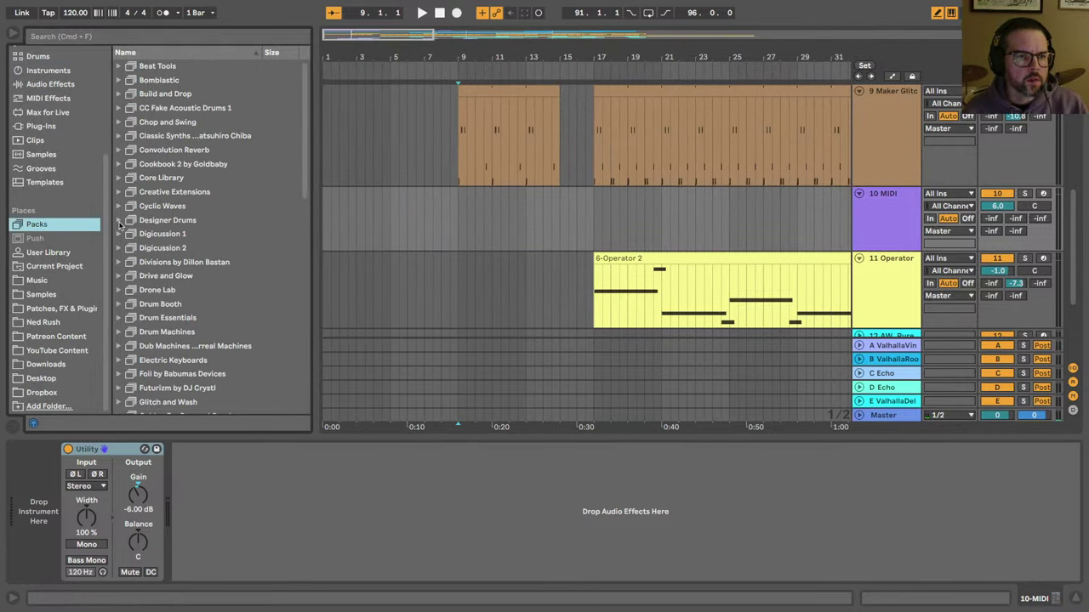
{"action": "left_click", "coordinate": [119, 220]}
{"action": "left_click", "coordinate": [128, 248]}
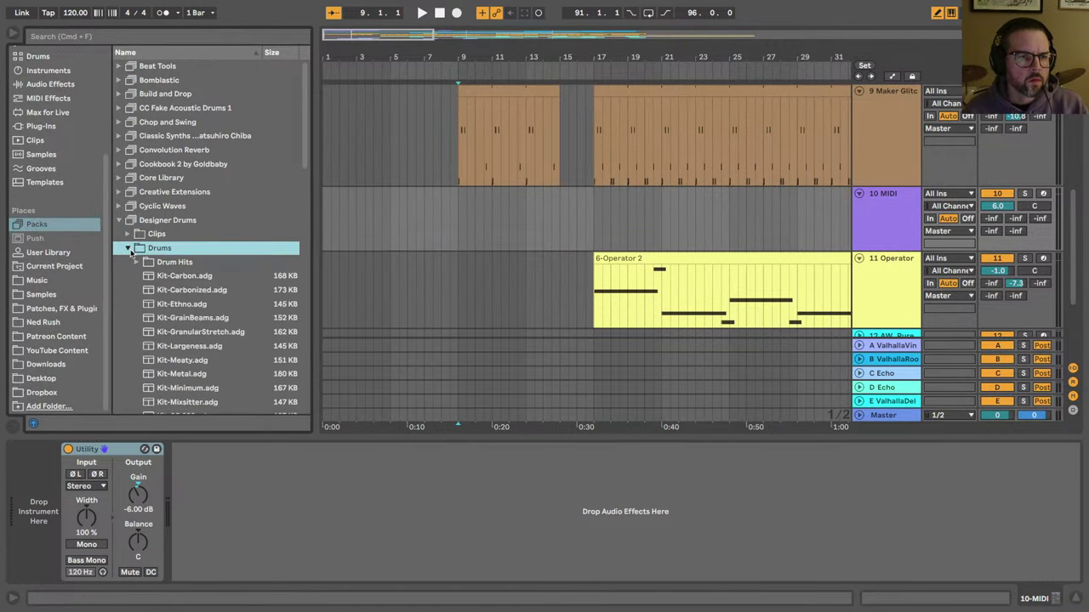
{"action": "left_click", "coordinate": [176, 277]}
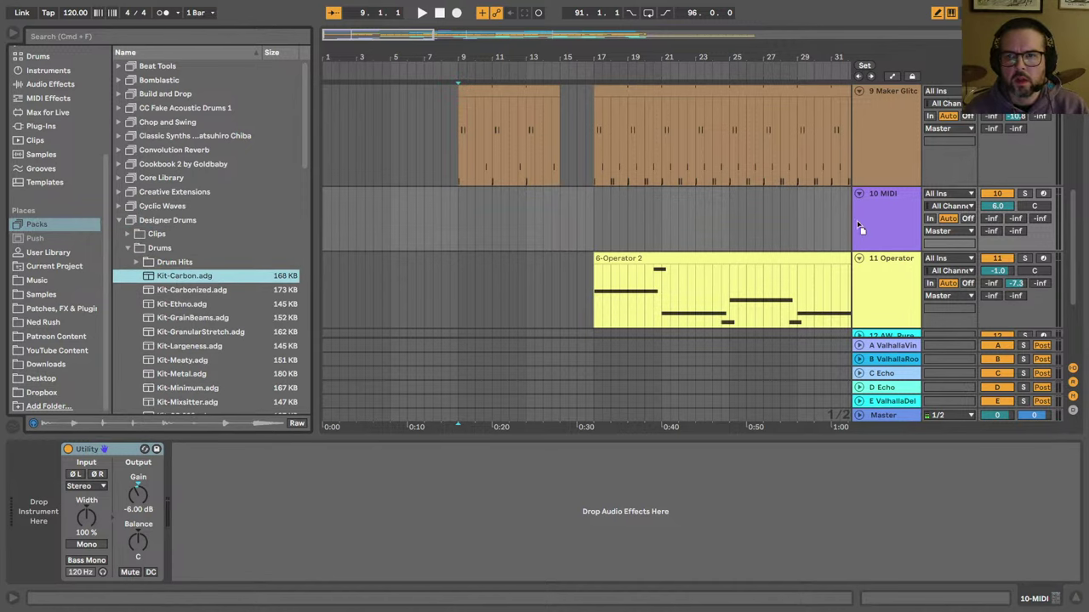
{"action": "key", "text": "Return"}
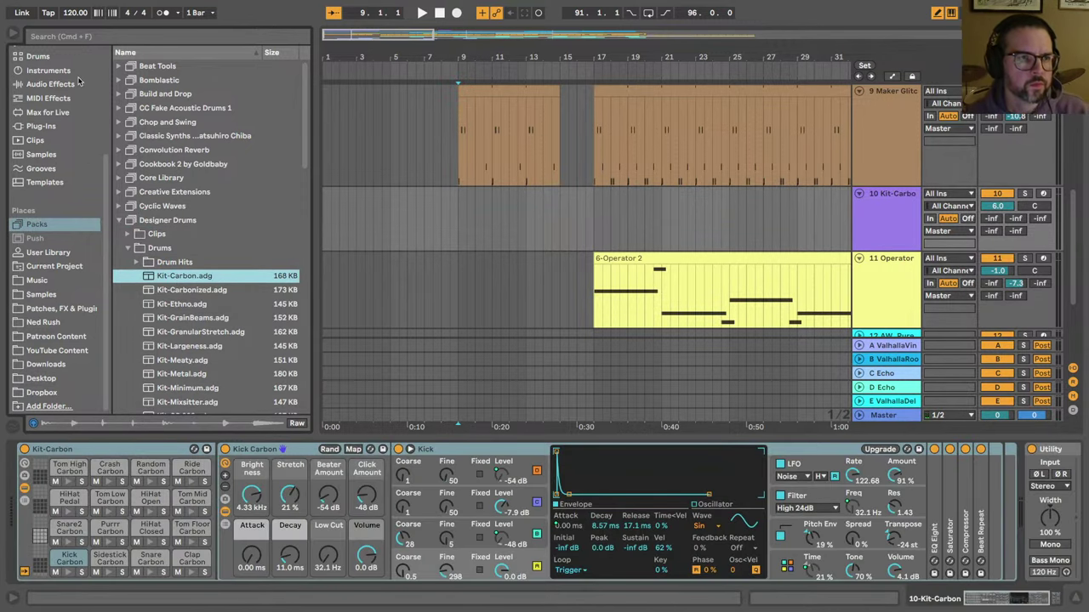
{"action": "left_click", "coordinate": [11, 33]}
{"action": "scroll", "coordinate": [295, 251], "scroll_direction": "up", "scroll_amount": 3}
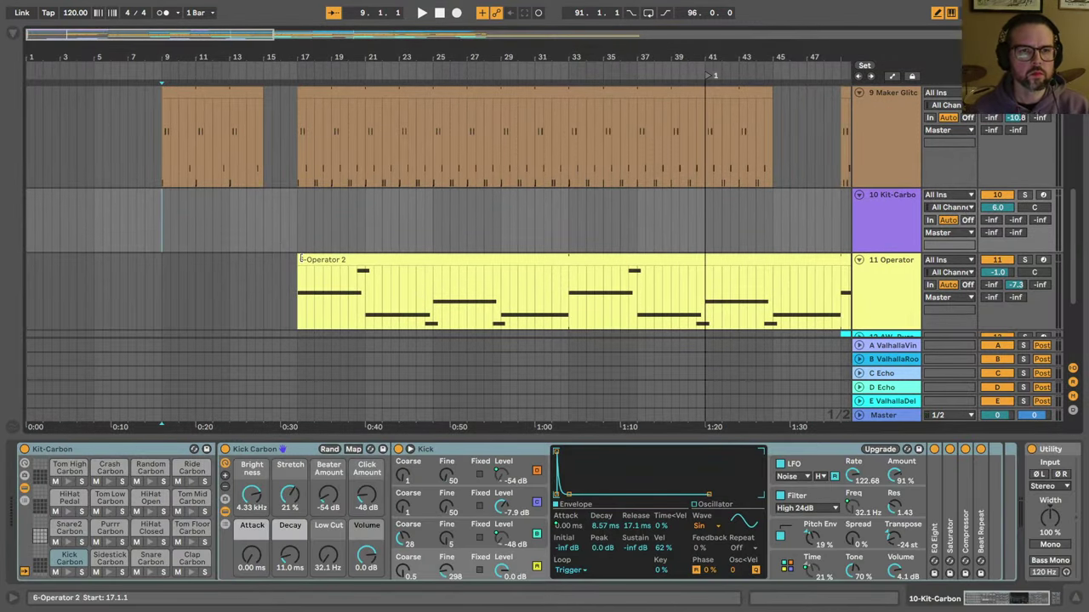
Step: Create an empty MIDI clip on the Kit-Carbon track from bar 9 to bar 17
{"action": "scroll", "coordinate": [289, 247], "scroll_direction": "down", "scroll_amount": 2}
{"action": "key", "text": "space"}
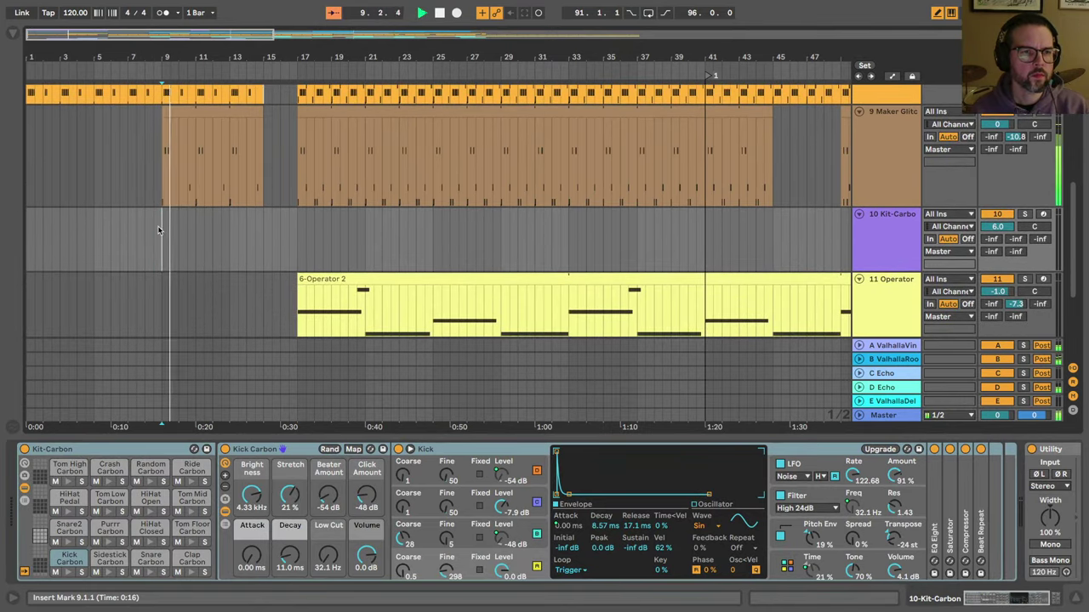
{"action": "left_click_drag", "start_coordinate": [158, 229], "coordinate": [293, 243]}
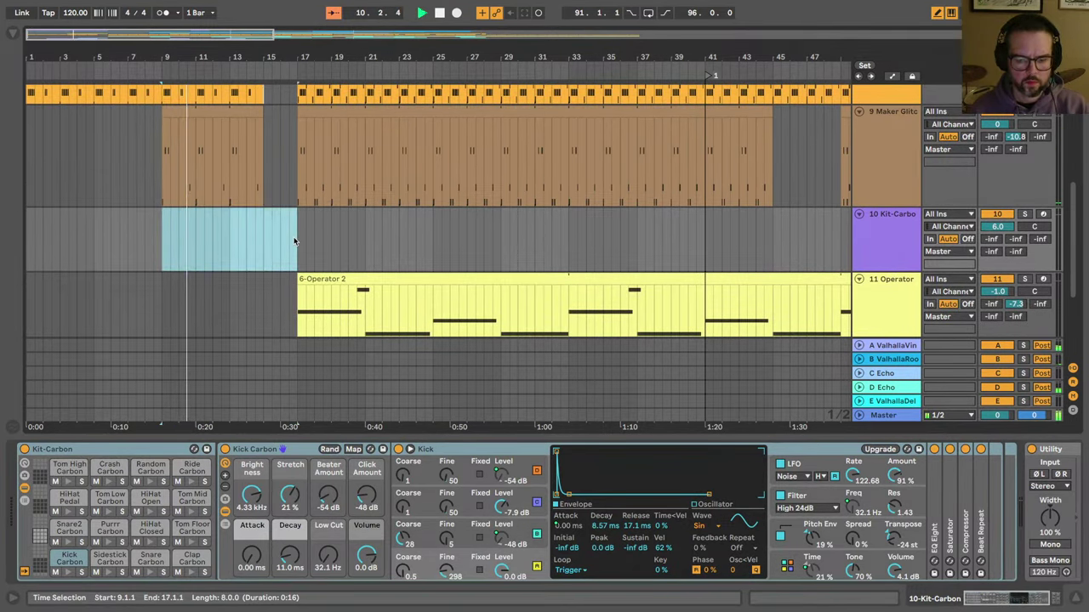
{"action": "key", "text": "ctrl+shift+m"}
{"action": "key", "text": "space"}
Step: Add a 1/16 hit on beat 1 of the new clip and move it up to the Tom Low Carbon row
{"action": "left_click", "coordinate": [258, 528]}
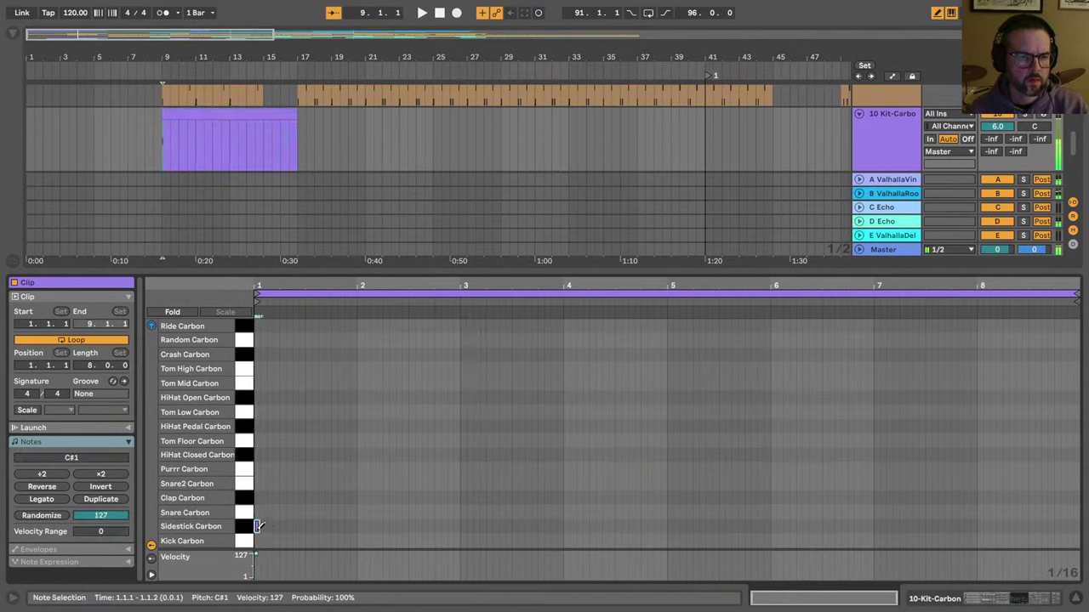
{"action": "key", "text": "Up"}
{"action": "key", "text": "Up"}
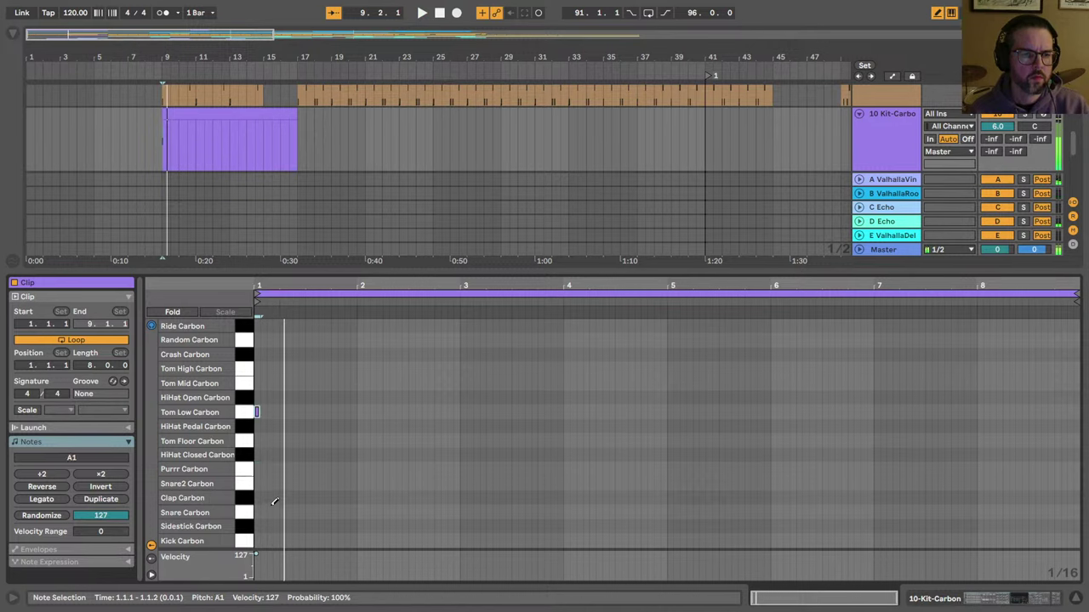
{"action": "key", "text": "space"}
{"action": "key", "text": "space"}
{"action": "key", "text": "space"}
Step: Repeat the Tom Low Carbon hit on every beat through the end of the eight-bar clip
{"action": "left_click", "coordinate": [283, 411]}
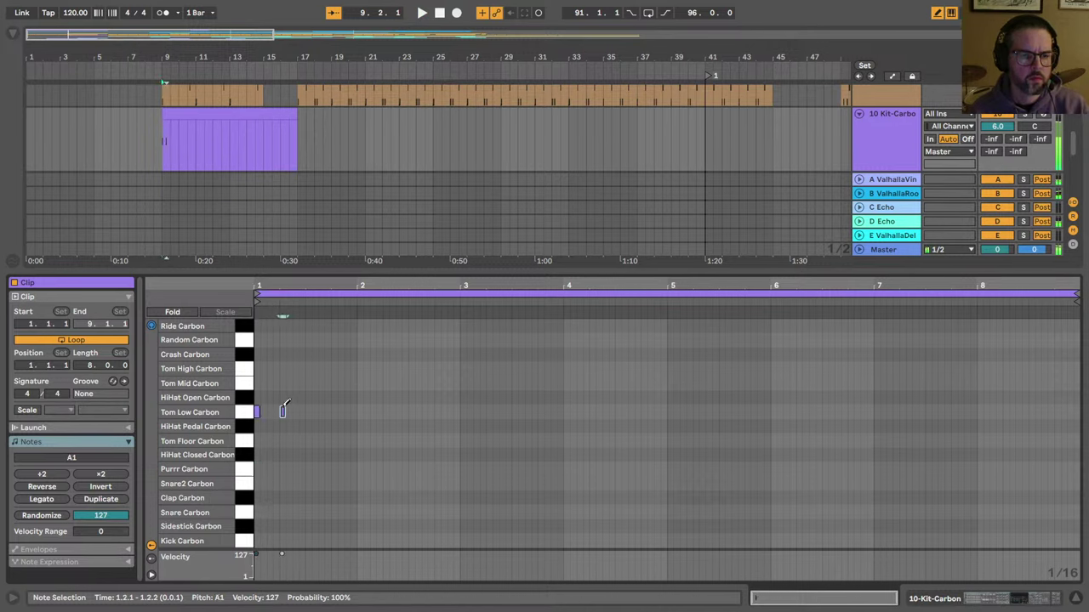
{"action": "left_click", "coordinate": [195, 410]}
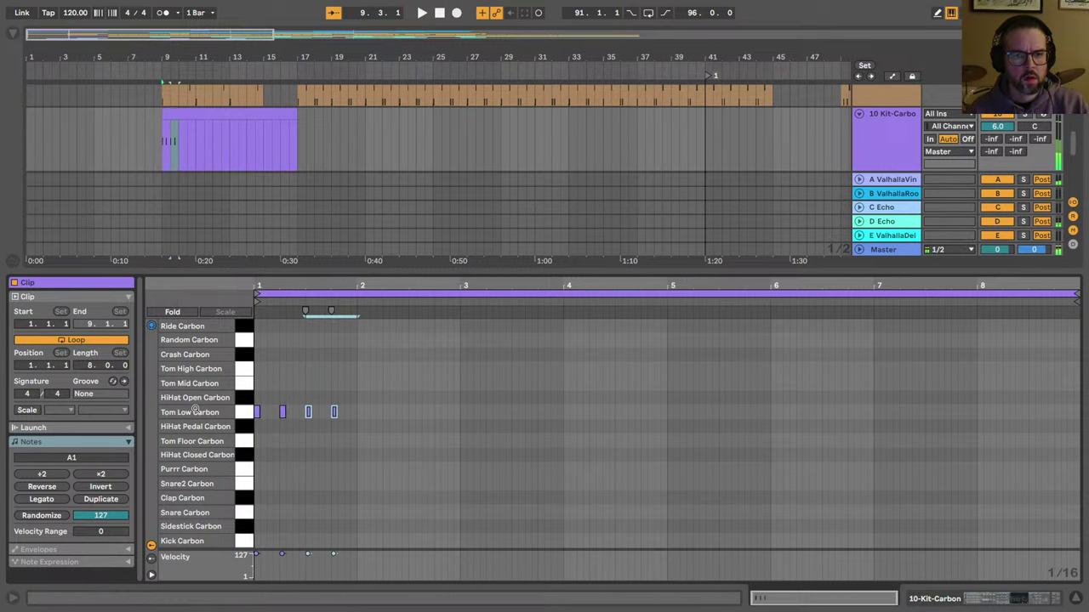
{"action": "key", "text": "ctrl+d"}
{"action": "key", "text": "ctrl+d"}
{"action": "key", "text": "ctrl+d"}
{"action": "key", "text": "ctrl+d"}
{"action": "key", "text": "ctrl+d"}
{"action": "key", "text": "ctrl+d"}
{"action": "key", "text": "ctrl+d"}
{"action": "key", "text": "ctrl+d"}
{"action": "key", "text": "ctrl+d"}
{"action": "key", "text": "ctrl+d"}
{"action": "key", "text": "ctrl+d"}
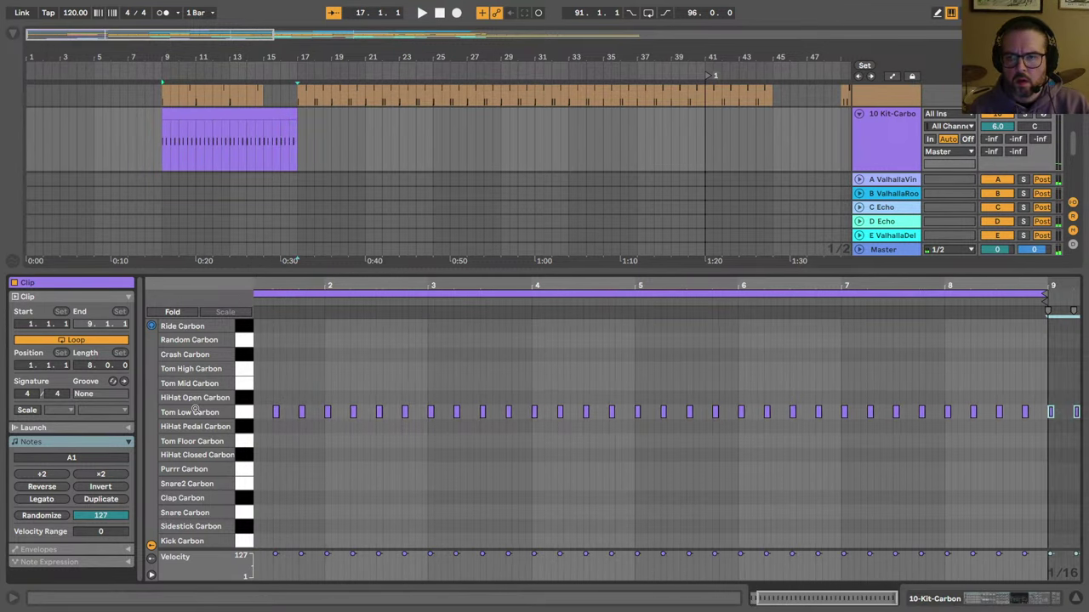
Step: Play the tom pattern from bar 9 and raise the Kit-Carbon track's send A to about -0.6 dB
{"action": "key", "text": "space"}
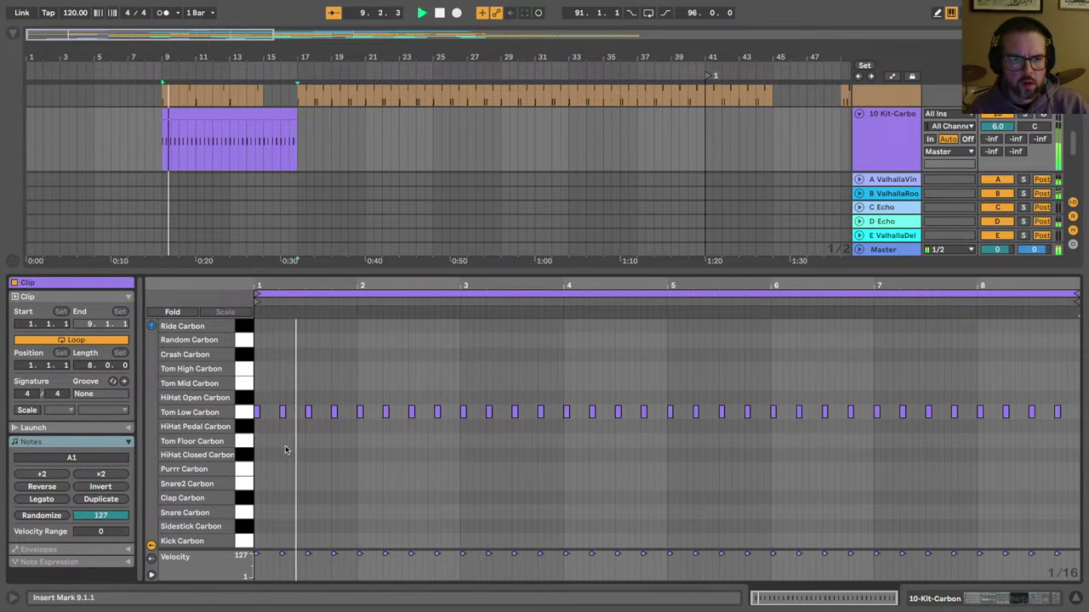
{"action": "key", "text": "shift+Tab"}
{"action": "scroll", "coordinate": [780, 237], "scroll_direction": "up", "scroll_amount": 3}
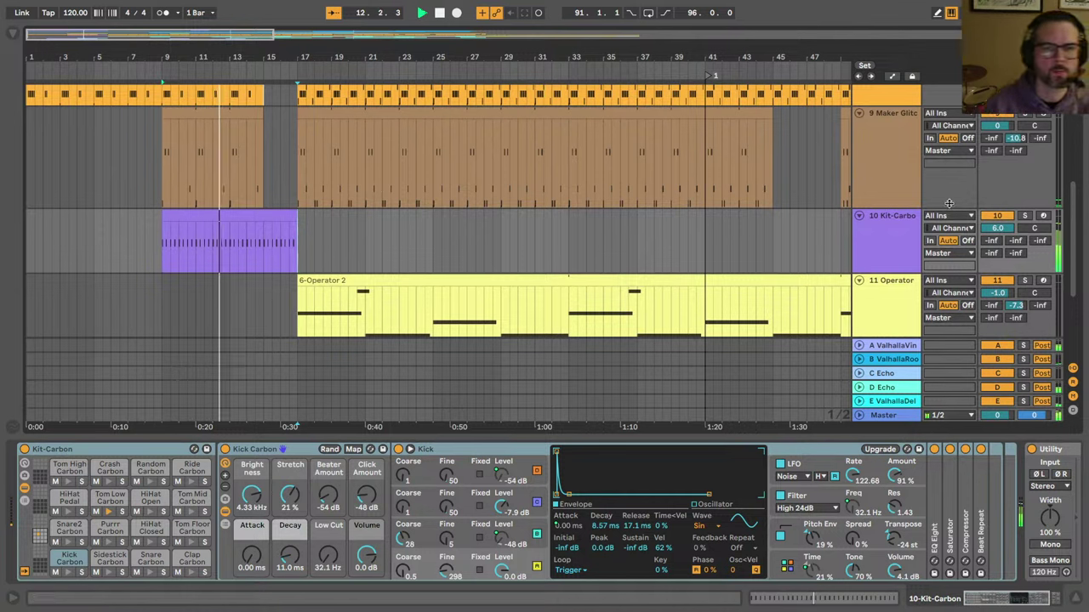
{"action": "left_click_drag", "start_coordinate": [991, 240], "coordinate": [991, 200]}
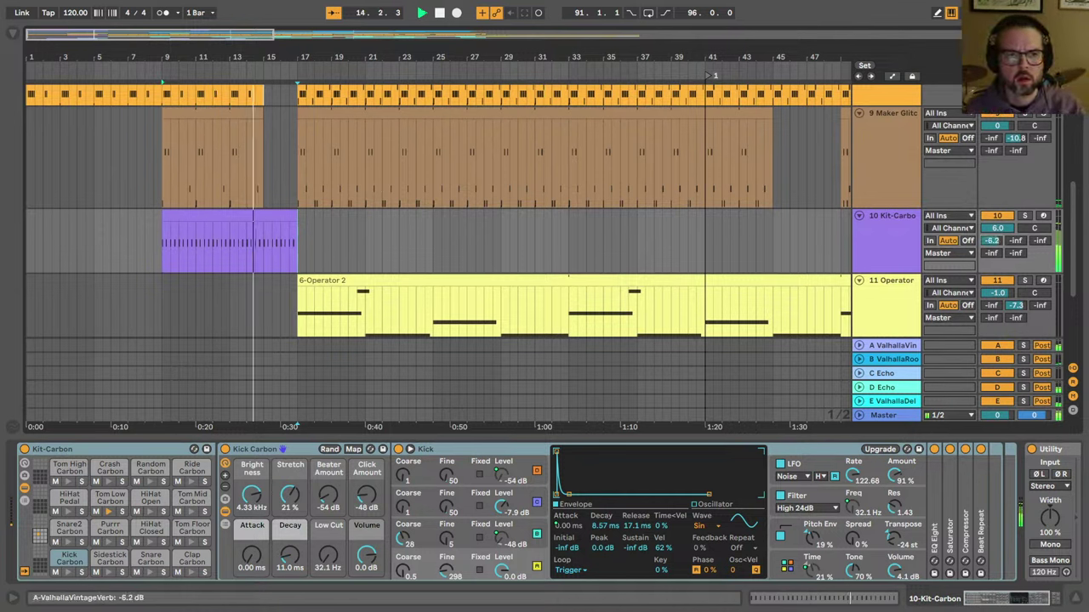
Step: Shorten the Kit-Carbon clip so it ends at 16.1.3, just after the hit on bar 16
{"action": "mouse_move", "coordinate": [297, 217]}
{"action": "left_mouse_down"}
{"action": "mouse_move", "coordinate": [267, 217]}
{"action": "mouse_move", "coordinate": [291, 217]}
{"action": "mouse_move", "coordinate": [279, 217]}
{"action": "left_mouse_up"}
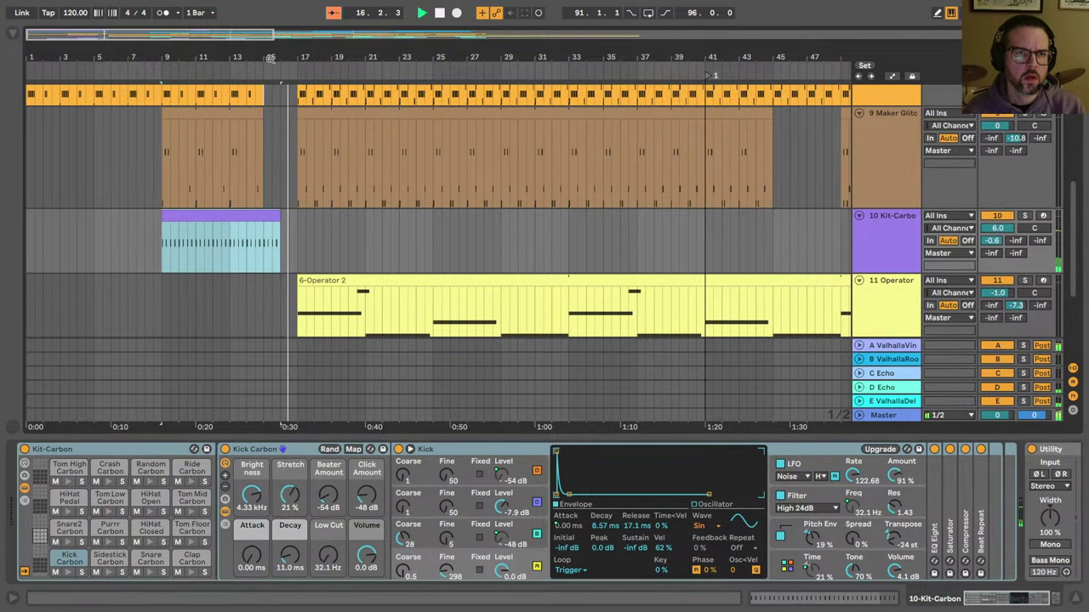
{"action": "left_click_drag", "start_coordinate": [268, 75], "coordinate": [287, 121]}
{"action": "left_click_drag", "start_coordinate": [319, 218], "coordinate": [336, 218]}
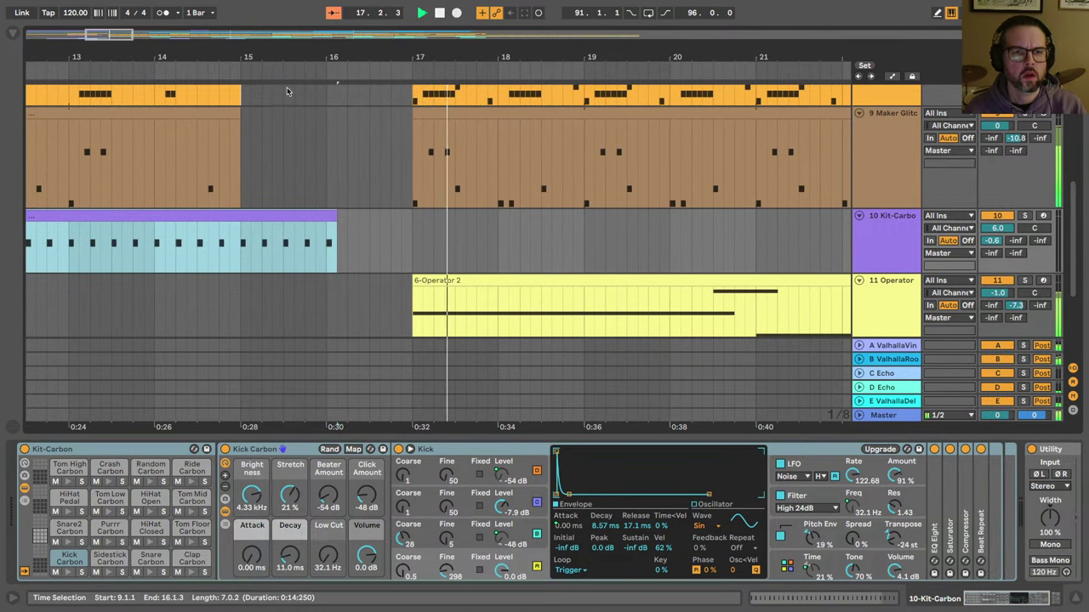
{"action": "left_click_drag", "start_coordinate": [279, 58], "coordinate": [280, 39]}
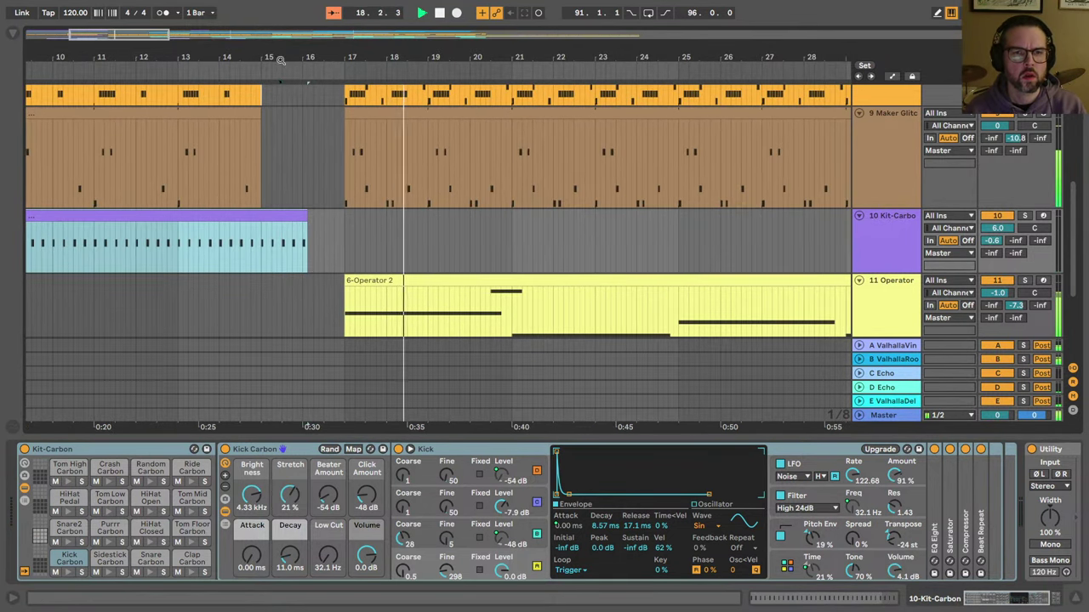
{"action": "left_click", "coordinate": [279, 71]}
{"action": "scroll", "coordinate": [325, 275], "scroll_direction": "up", "scroll_amount": 2}
{"action": "scroll", "coordinate": [372, 335], "scroll_direction": "down", "scroll_amount": 2}
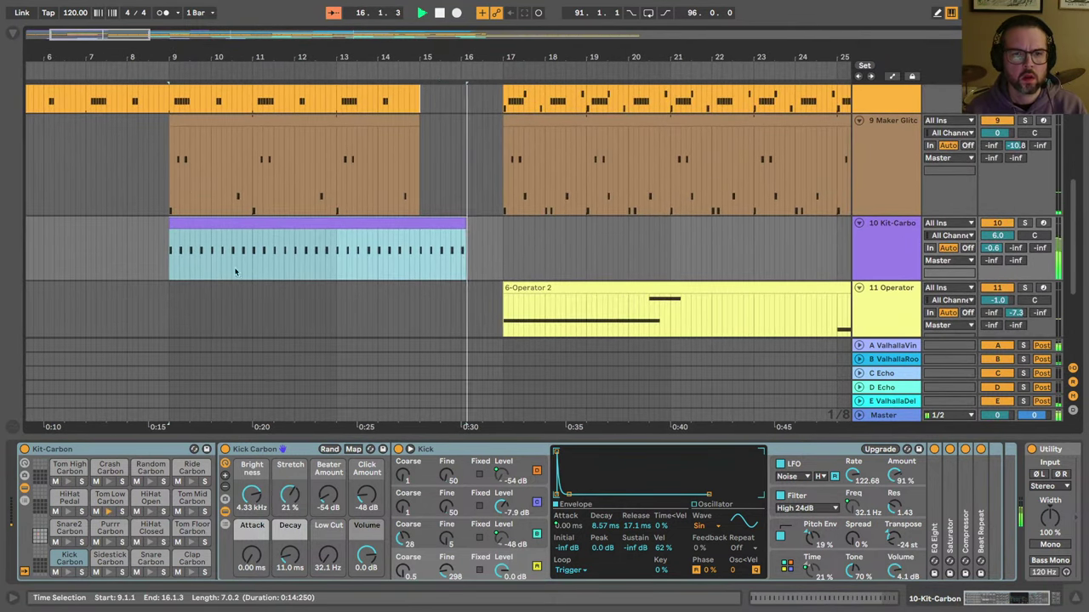
Step: Automate the Kit-Carbon track's send A from -inf dB at bar 9 up to 0 dB at bar 16, held until a drop at bar 17
{"action": "left_click", "coordinate": [167, 265]}
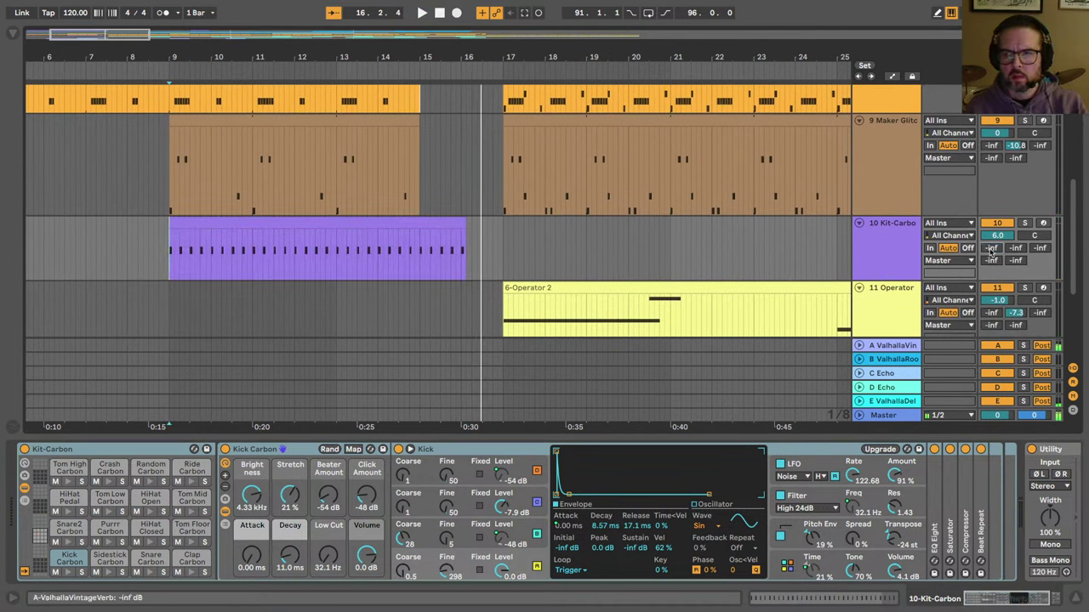
{"action": "key", "text": "a"}
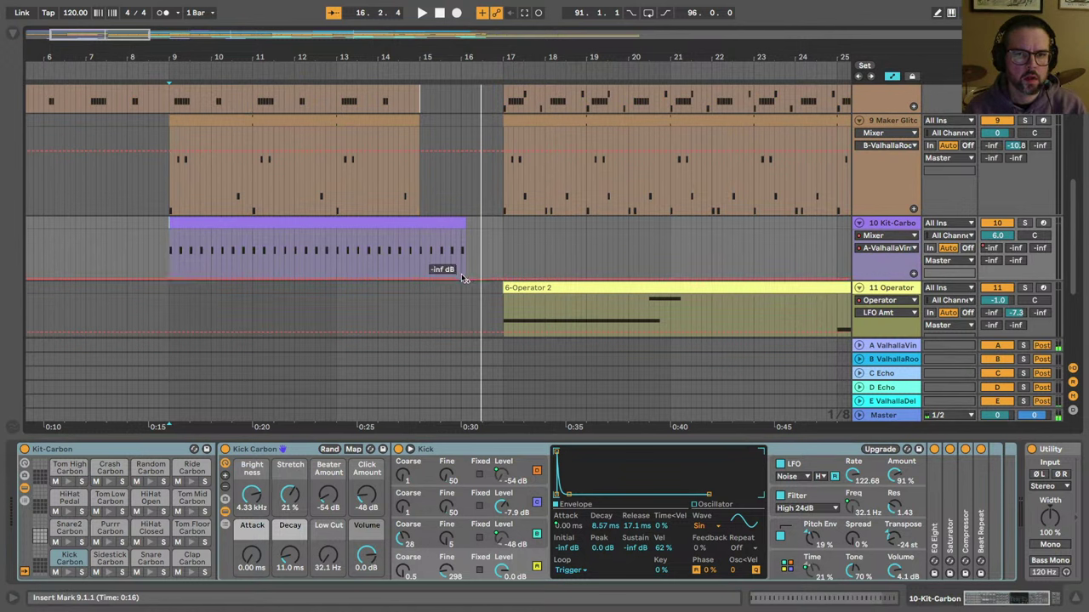
{"action": "left_click_drag", "start_coordinate": [451, 278], "coordinate": [461, 231]}
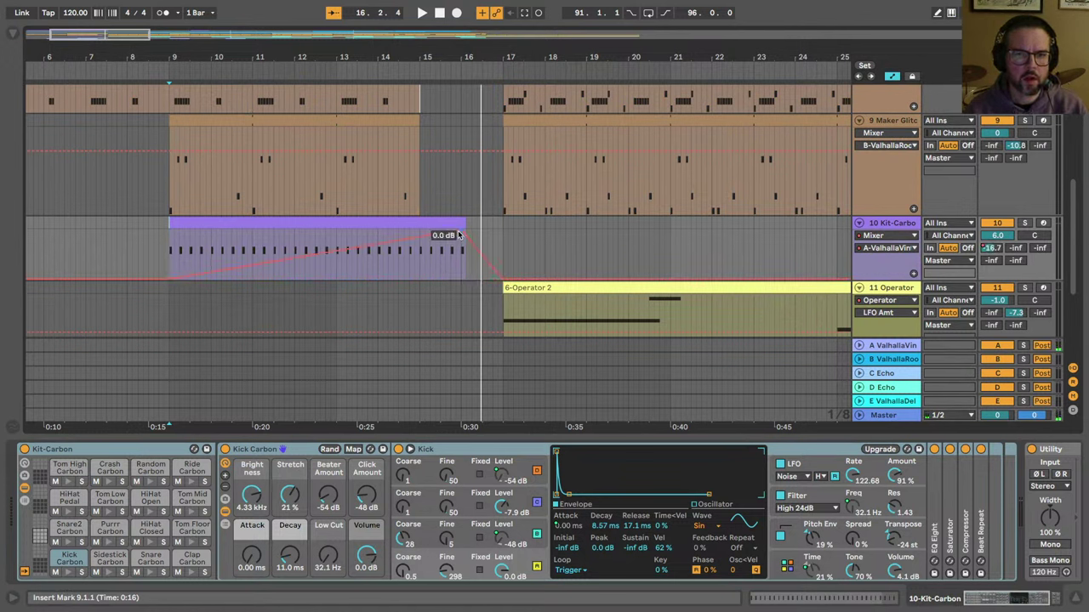
{"action": "left_click_drag", "start_coordinate": [459, 236], "coordinate": [466, 232]}
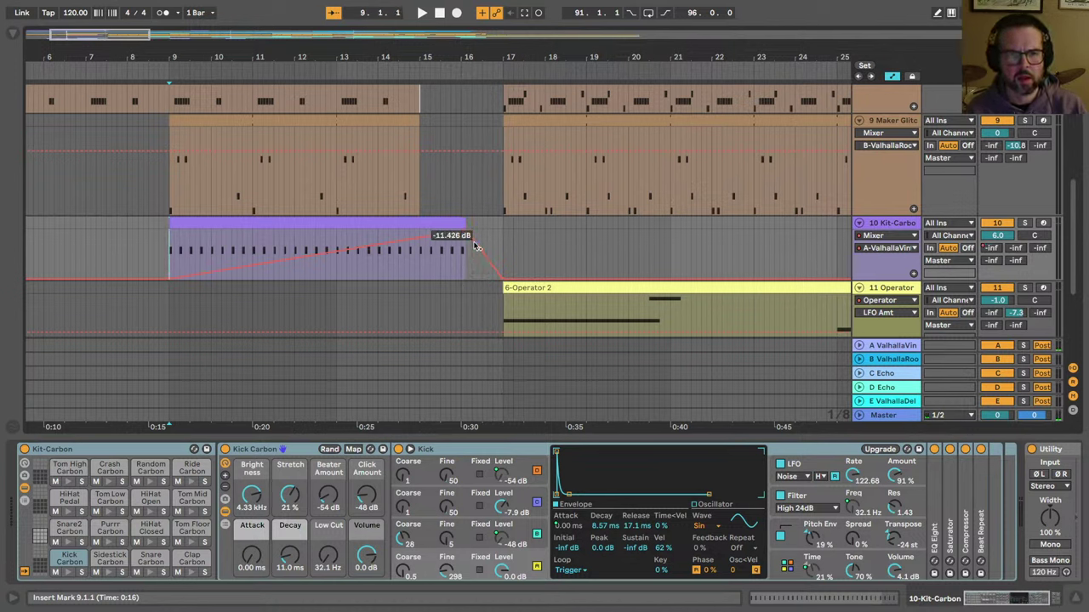
{"action": "left_click_drag", "start_coordinate": [478, 231], "coordinate": [503, 231]}
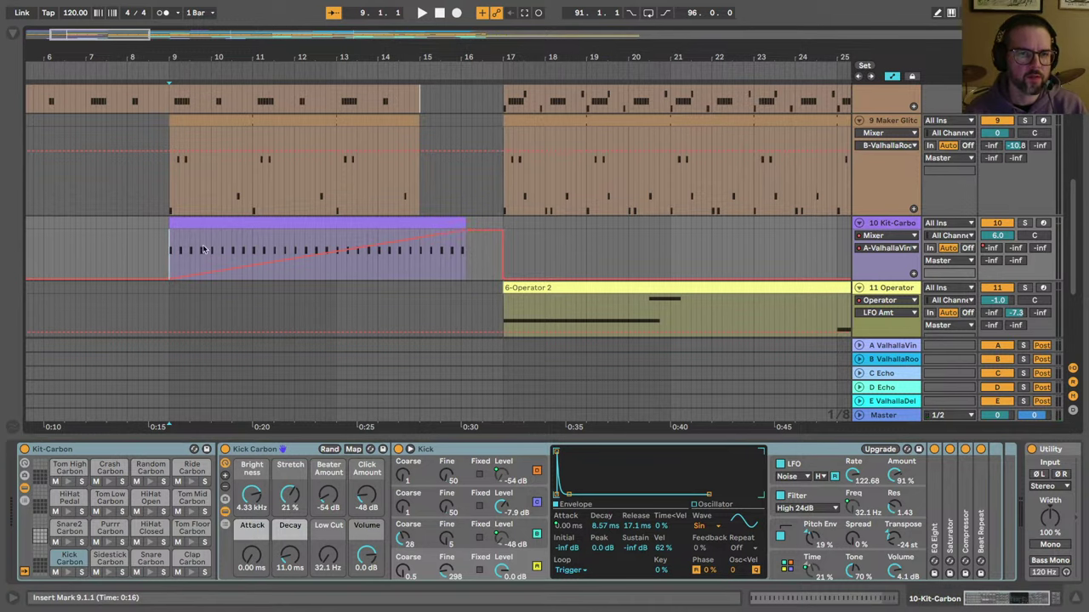
Step: Play the tom build from bar 9 and show the device chain of the Tom Low Carbon pad
{"action": "key", "text": "space"}
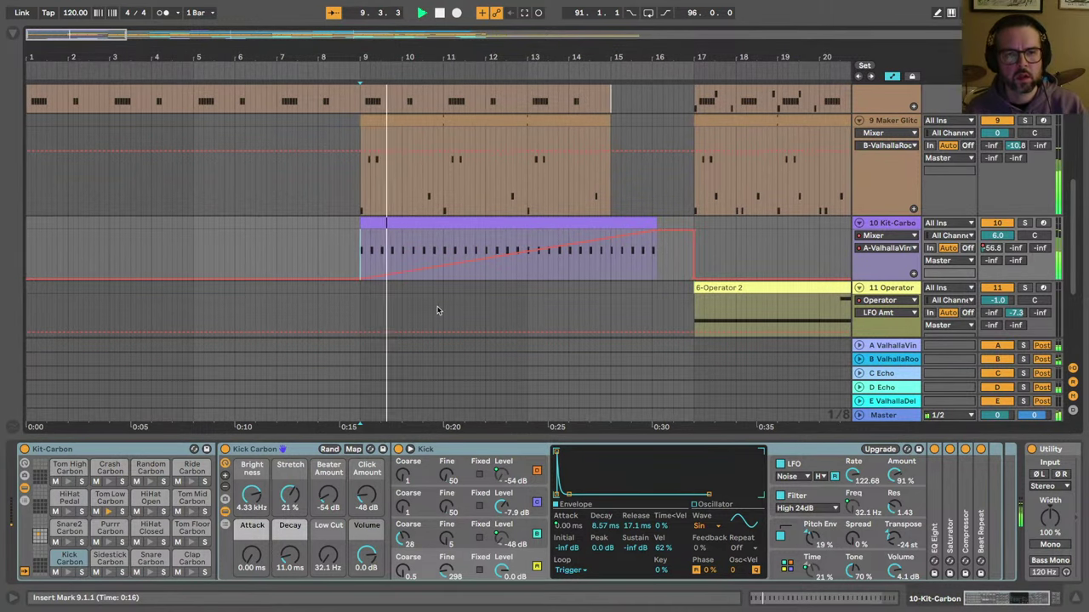
{"action": "key", "text": "Tab"}
{"action": "key", "text": "Tab"}
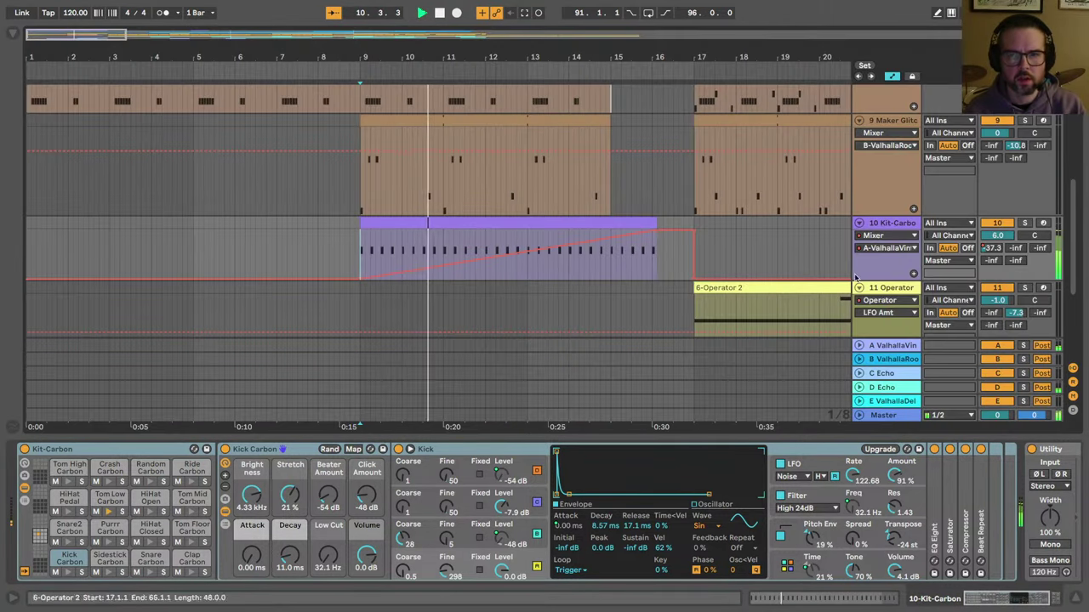
{"action": "key", "text": "space"}
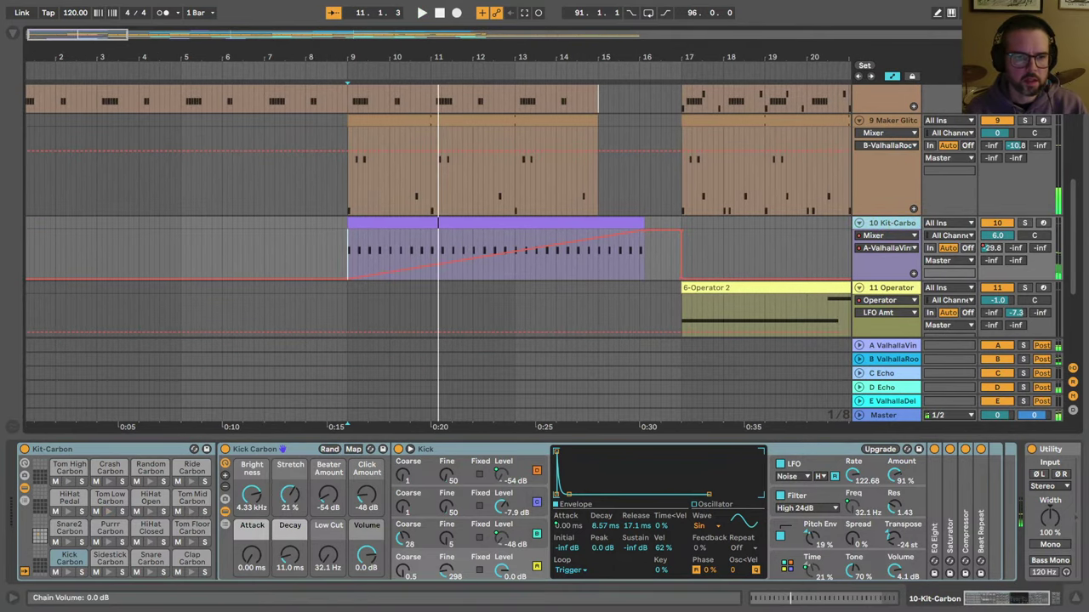
{"action": "key", "text": "space"}
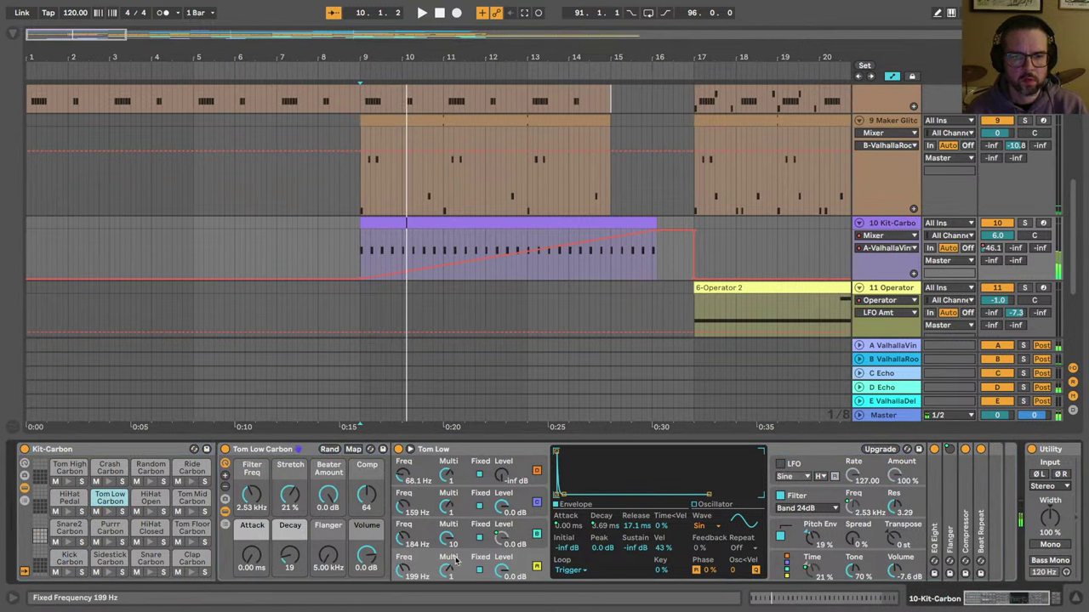
Step: Replay the build and bring up the Tom Low Operator's pitch envelope amount as the Kit-Carbon track's automation lane
{"action": "key", "text": "space"}
{"action": "left_click_drag", "start_coordinate": [813, 541], "coordinate": [813, 576]}
{"action": "scroll", "coordinate": [811, 537], "scroll_direction": "right", "scroll_amount": 3}
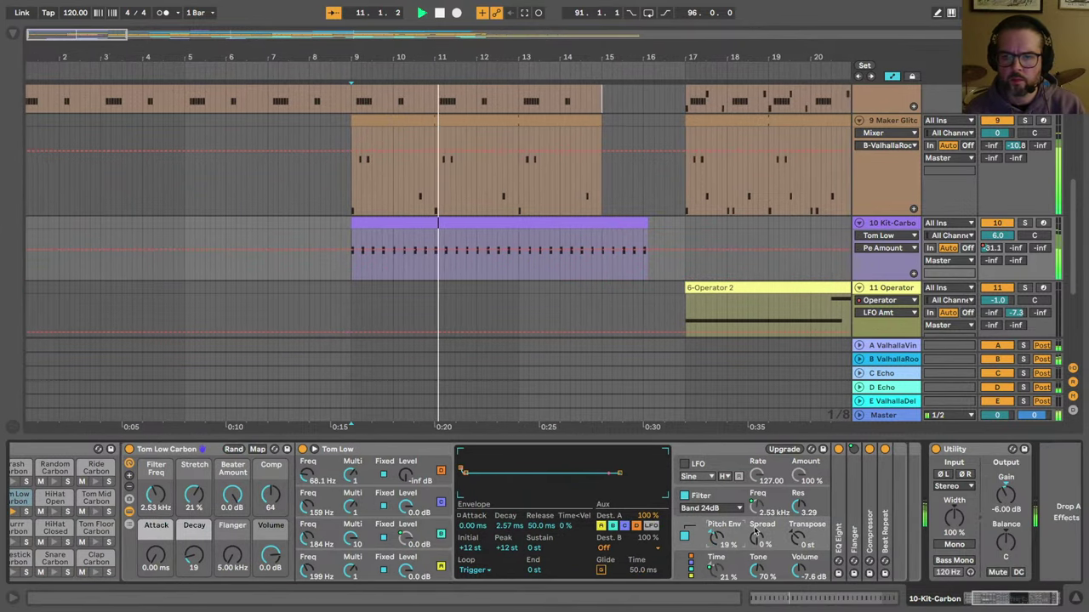
Step: Try changing the fixed frequency of the Tom Low's oscillator A while auditioning the pattern from bar 9
{"action": "key", "text": "space"}
{"action": "key", "text": "space"}
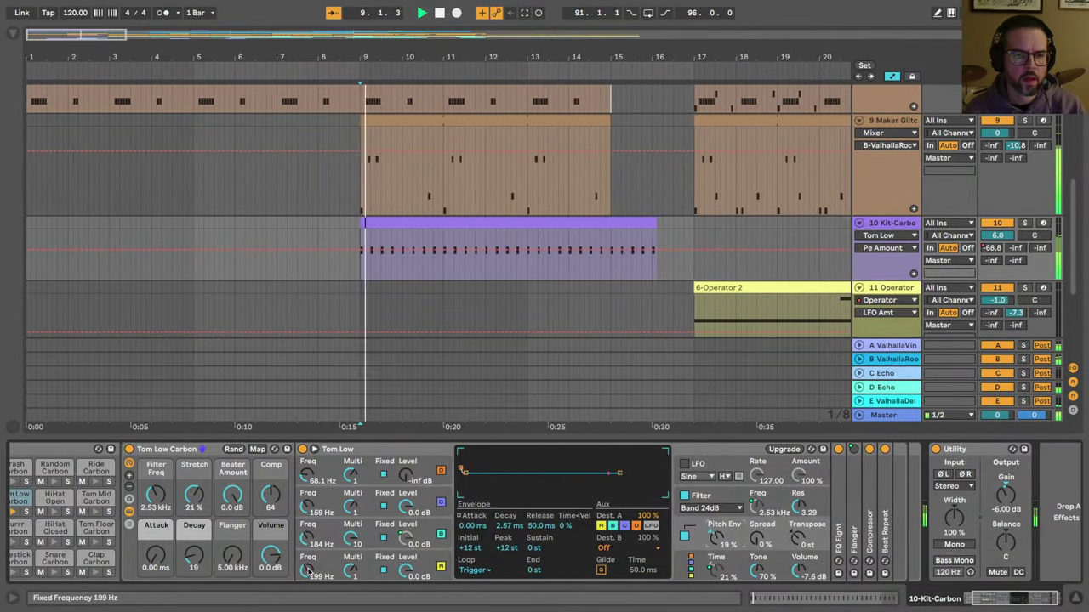
{"action": "left_click_drag", "start_coordinate": [307, 570], "coordinate": [307, 510]}
{"action": "key", "text": "ctrl+z"}
{"action": "key", "text": "space"}
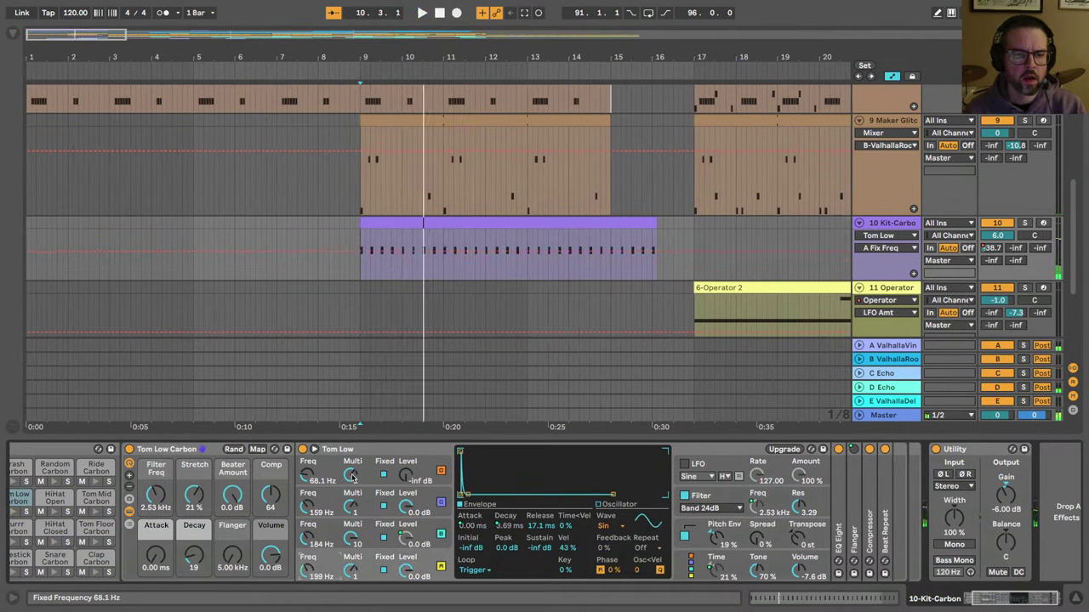
{"action": "key", "text": "space"}
{"action": "left_click", "coordinate": [353, 508]}
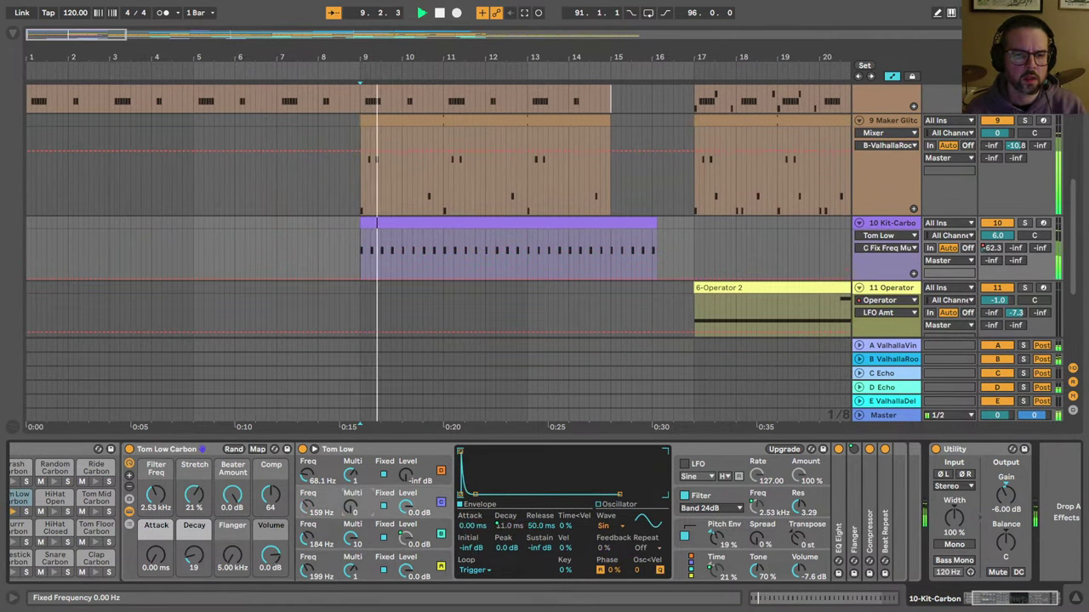
{"action": "left_click", "coordinate": [351, 476]}
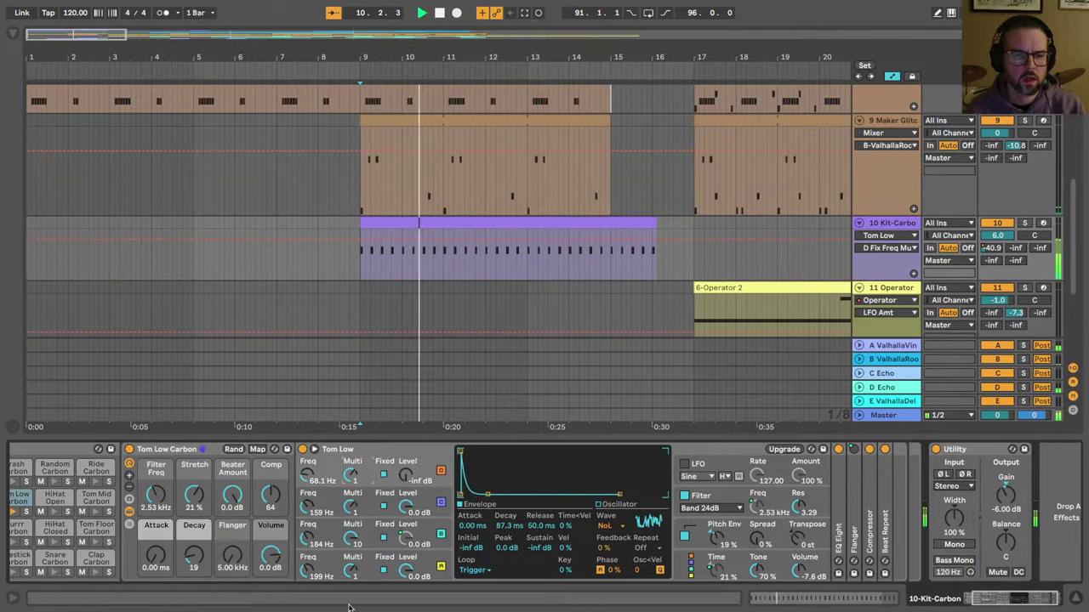
Step: Add the Shifter effect from the Pitch & Modulation audio effects to the Kit-Carbon track, ahead of Utility
{"action": "left_click", "coordinate": [12, 34]}
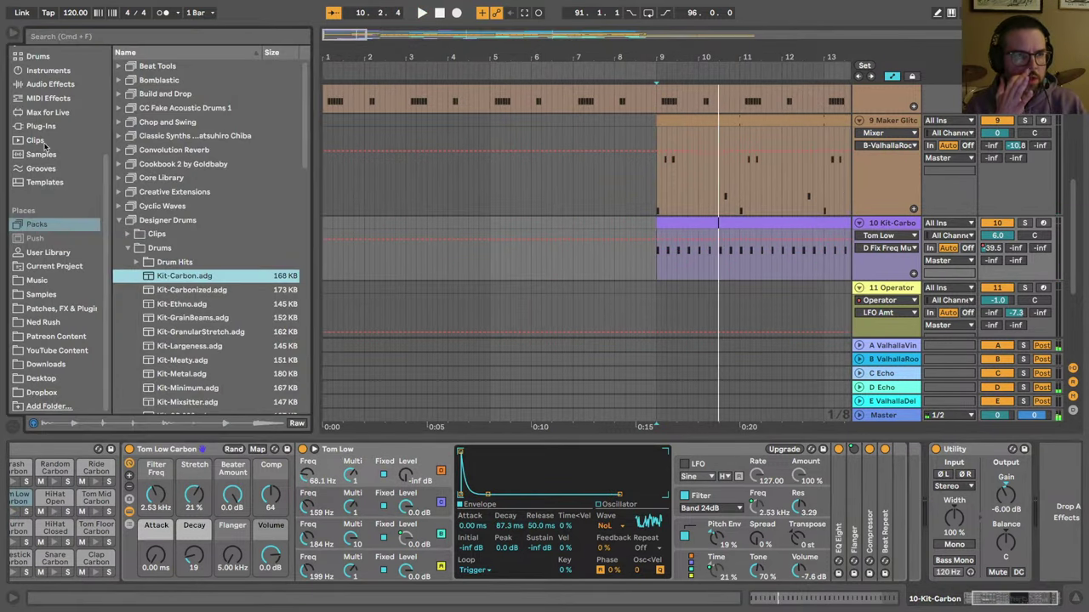
{"action": "left_click", "coordinate": [46, 85]}
{"action": "left_click", "coordinate": [120, 136]}
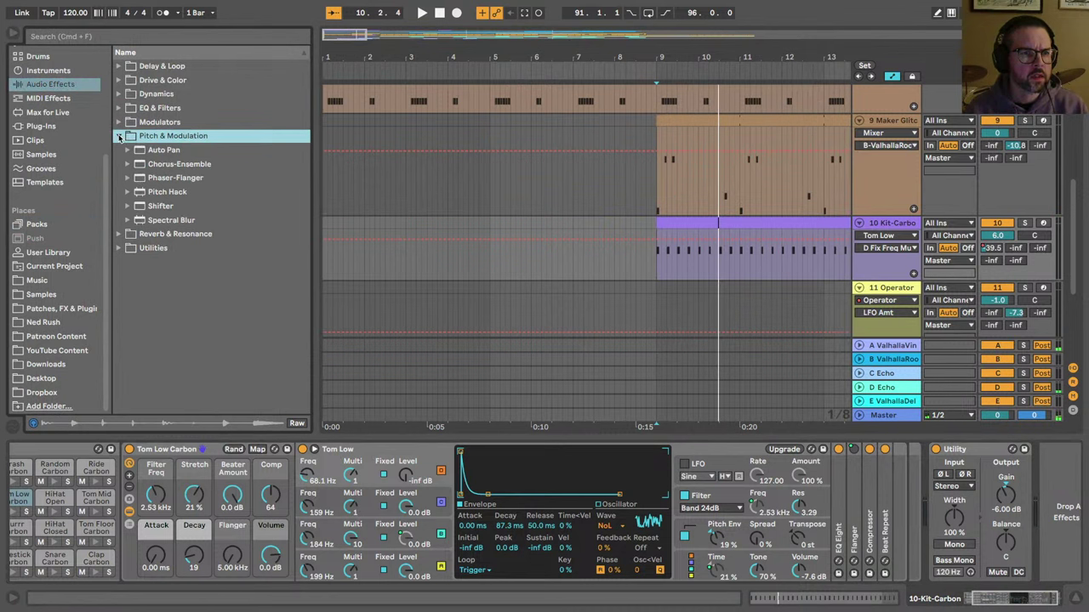
{"action": "left_click", "coordinate": [150, 194]}
{"action": "mouse_move", "coordinate": [154, 207]}
{"action": "left_mouse_down"}
{"action": "mouse_move", "coordinate": [680, 316]}
{"action": "mouse_move", "coordinate": [904, 516]}
{"action": "mouse_move", "coordinate": [934, 518]}
{"action": "mouse_move", "coordinate": [922, 511]}
{"action": "left_mouse_up"}
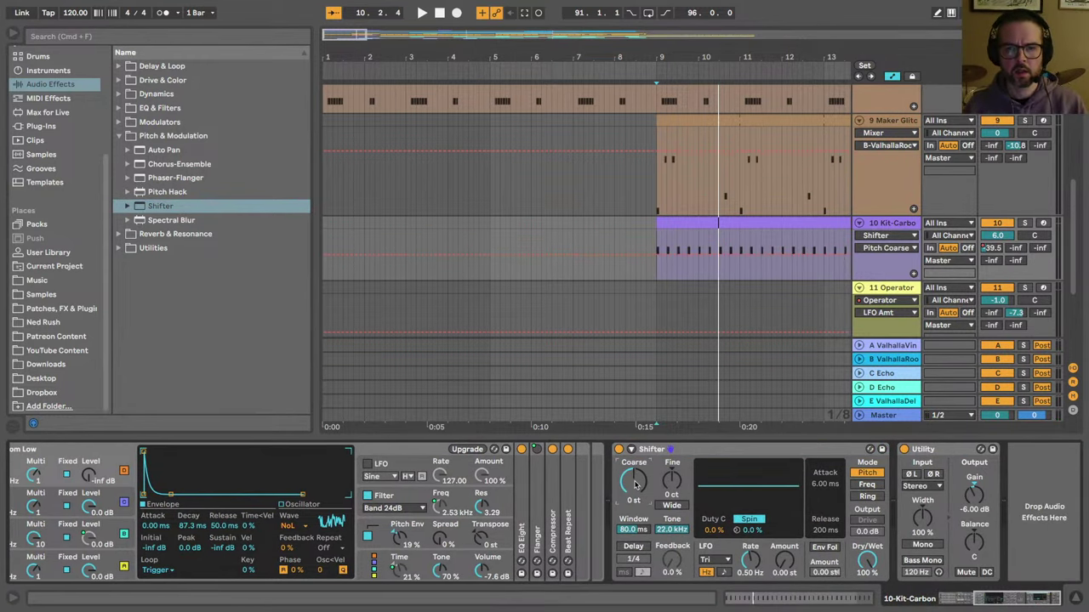
Step: Automate Shifter's coarse pitch to ramp steadily downward across the Kit-Carbon clip from bar 9 to bar 16, and audition it
{"action": "scroll", "coordinate": [507, 314], "scroll_direction": "right", "scroll_amount": 5}
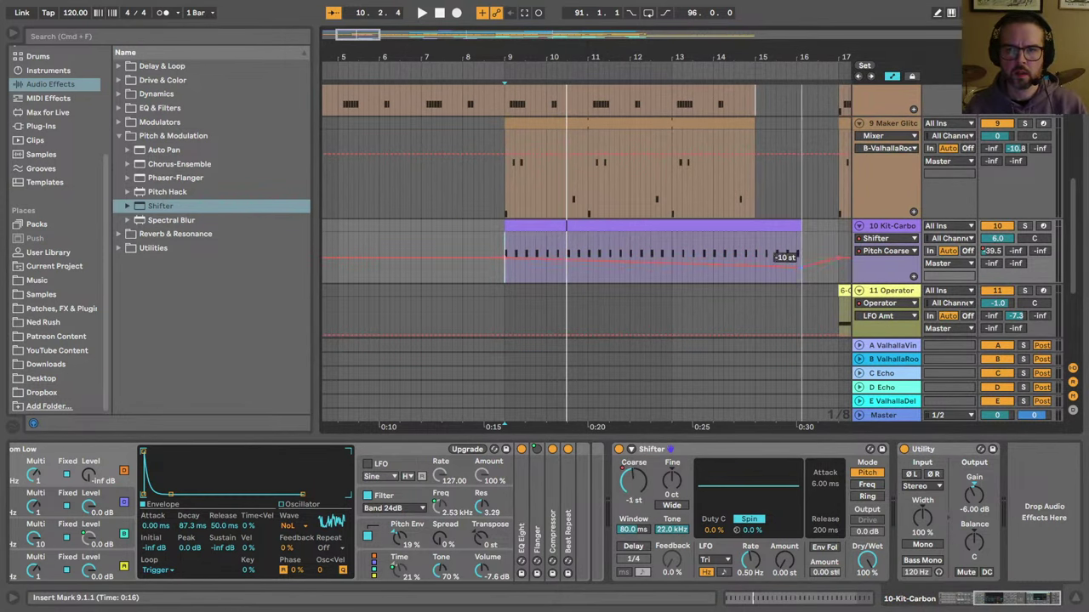
{"action": "left_click_drag", "start_coordinate": [801, 267], "coordinate": [802, 283]}
{"action": "key", "text": "space"}
{"action": "scroll", "coordinate": [723, 276], "scroll_direction": "right", "scroll_amount": 3}
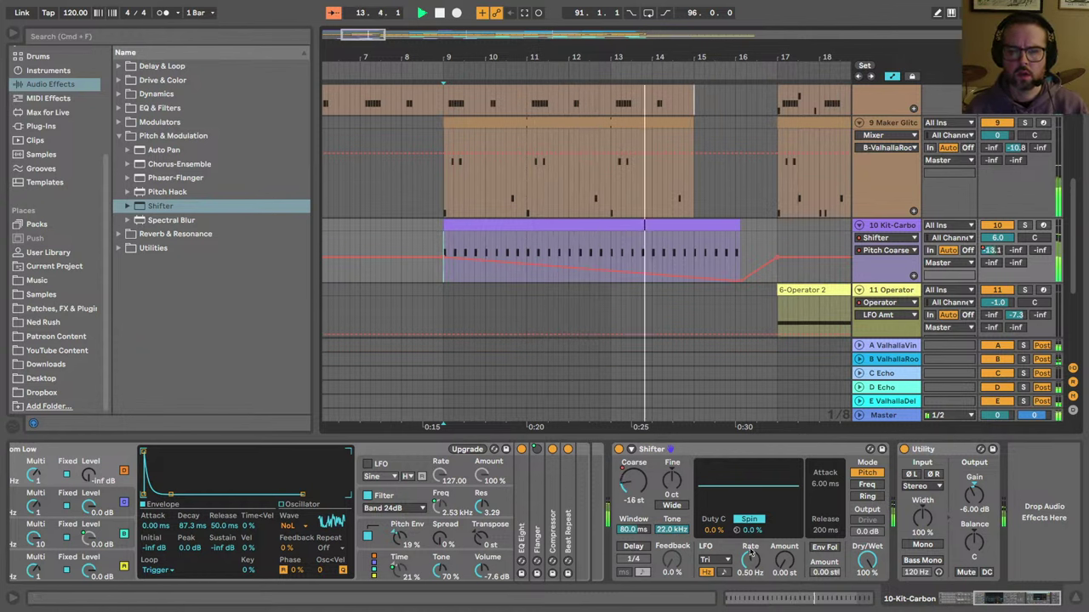
Step: Automate Shifter's Dry/Wet to fall from fully wet to dry by the end of the Kit-Carbon clip, with a curved slope
{"action": "left_click_drag", "start_coordinate": [868, 562], "coordinate": [868, 587]}
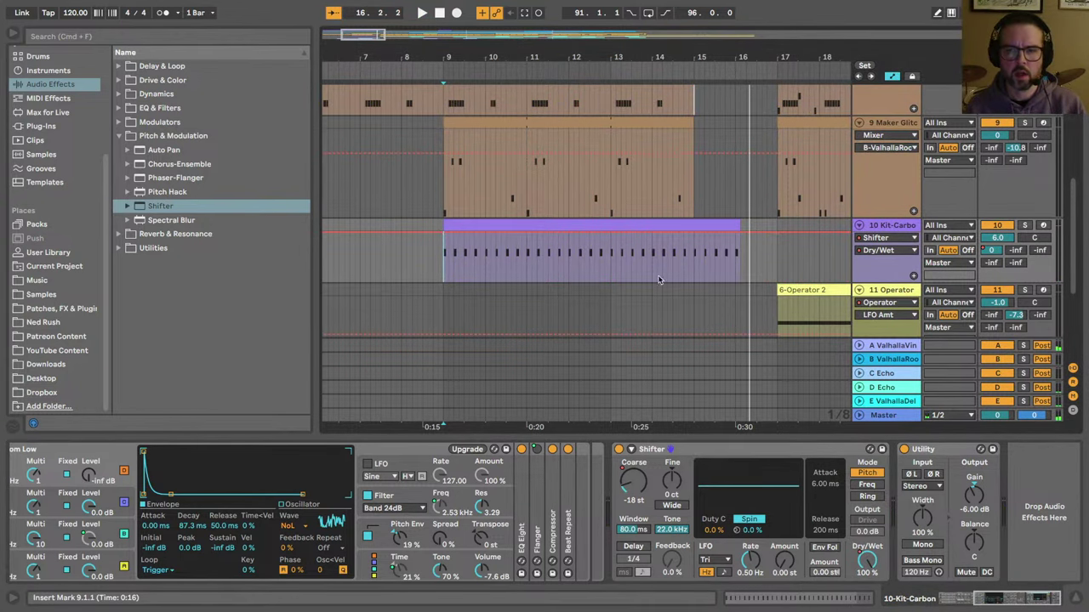
{"action": "left_click_drag", "start_coordinate": [736, 238], "coordinate": [738, 281]}
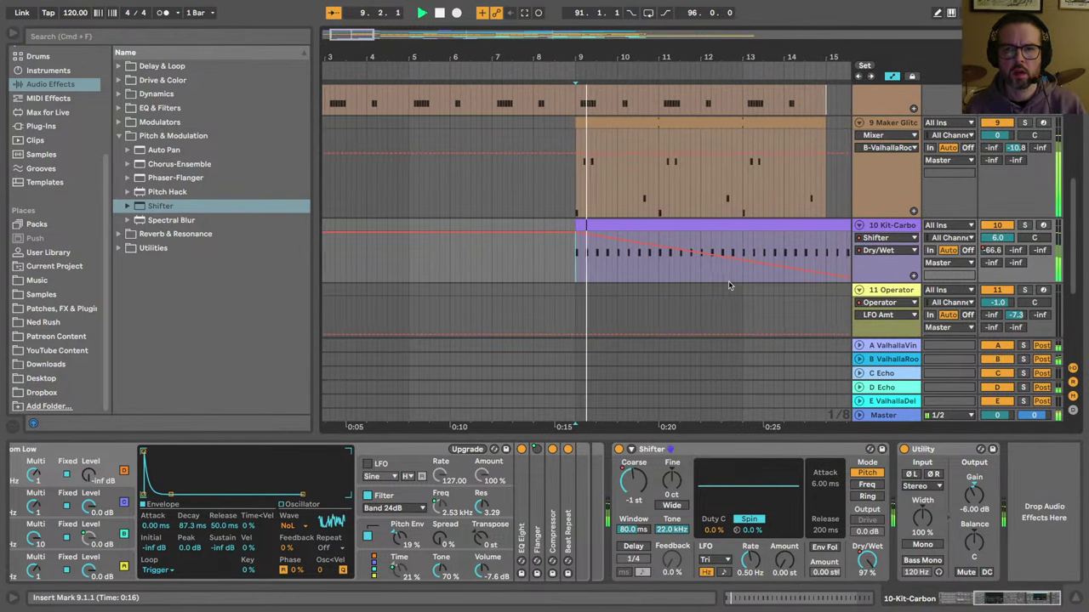
{"action": "left_click_drag", "start_coordinate": [598, 266], "coordinate": [597, 248]}
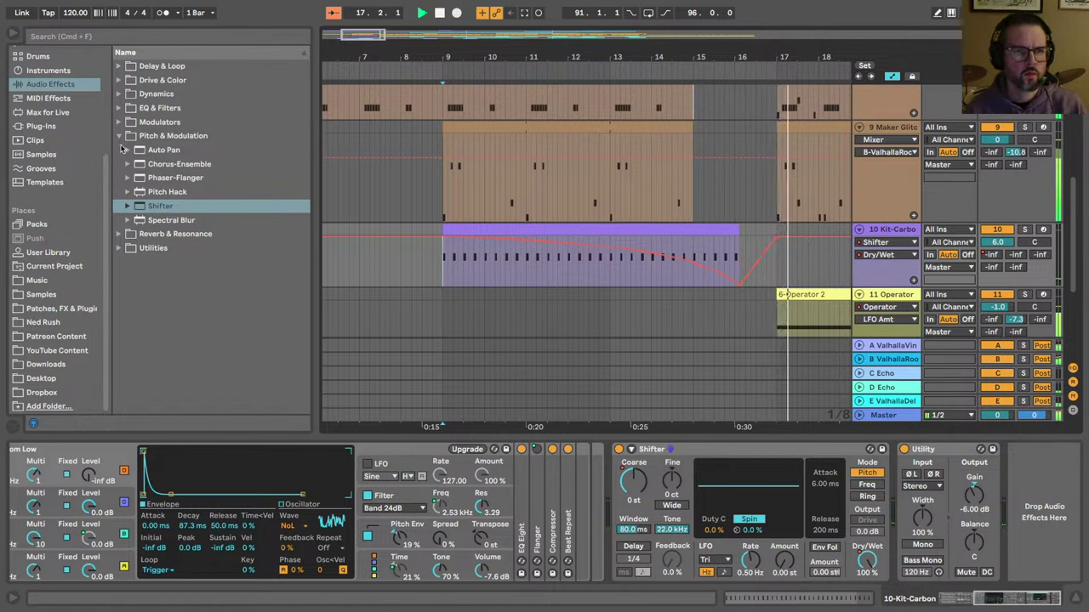
{"action": "left_click", "coordinate": [124, 111]}
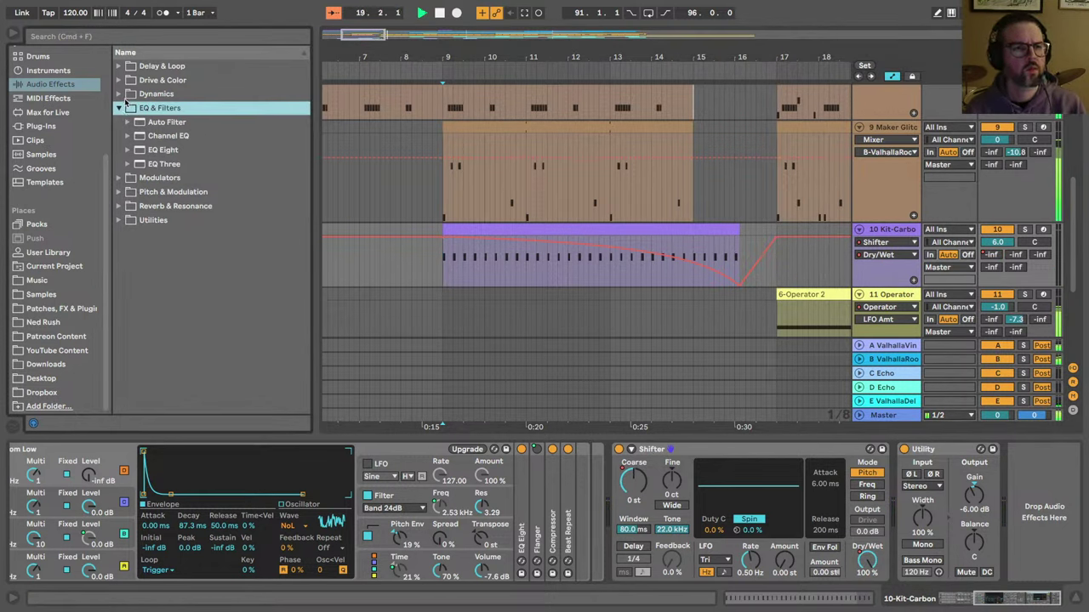
{"action": "left_click", "coordinate": [125, 100]}
{"action": "left_click", "coordinate": [119, 96]}
{"action": "left_click", "coordinate": [118, 95]}
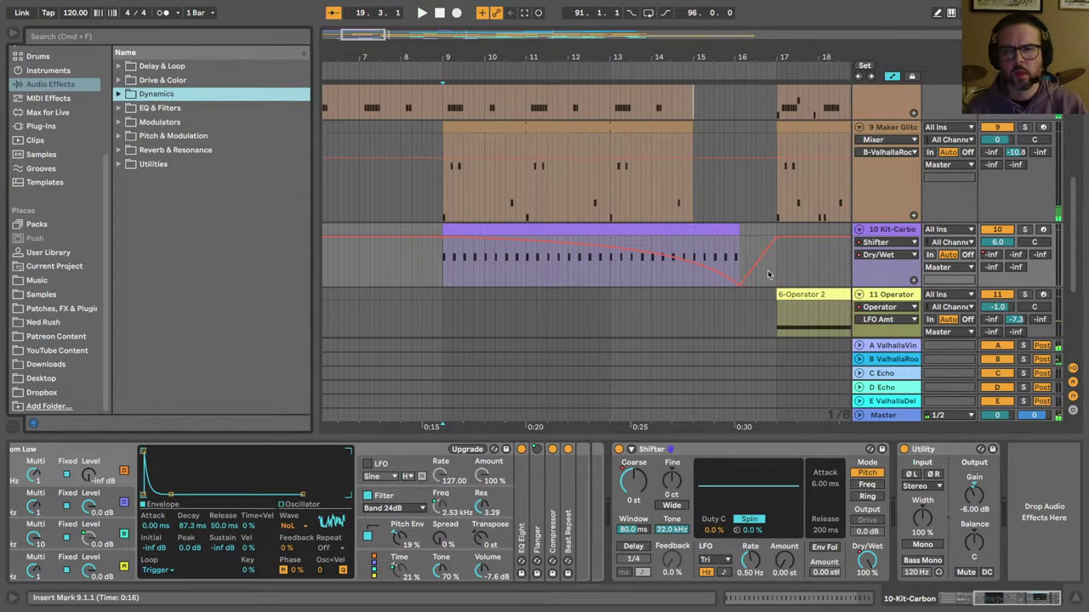
Step: Solo the Kit-Carbon track and audition Shifter in Freq mode with its coarse shift lowered to about -2.88 kHz
{"action": "left_click", "coordinate": [1024, 231]}
{"action": "key", "text": "space"}
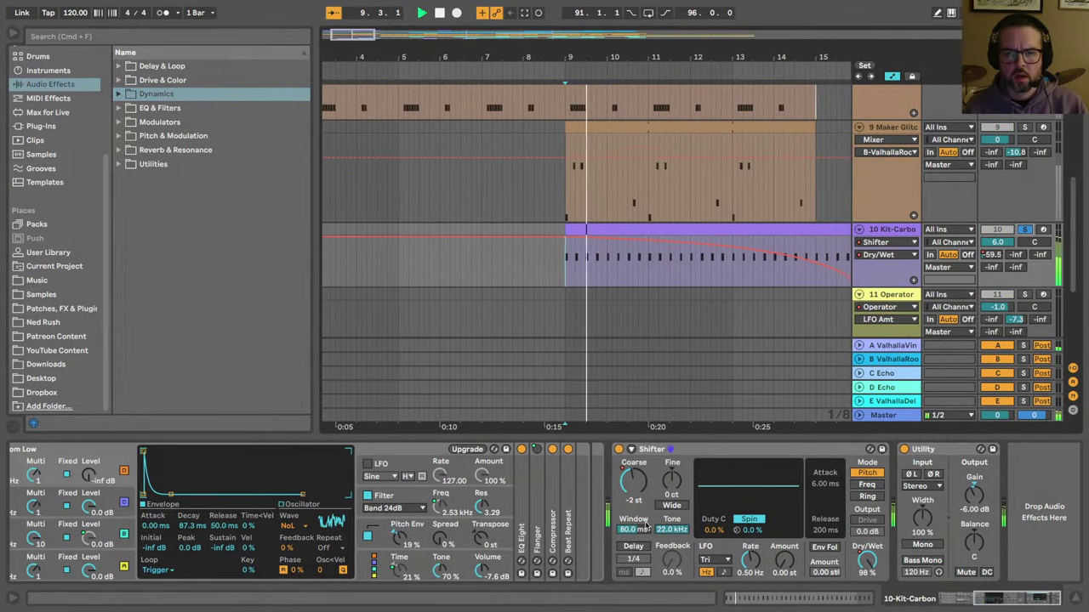
{"action": "left_click_drag", "start_coordinate": [638, 530], "coordinate": [631, 587]}
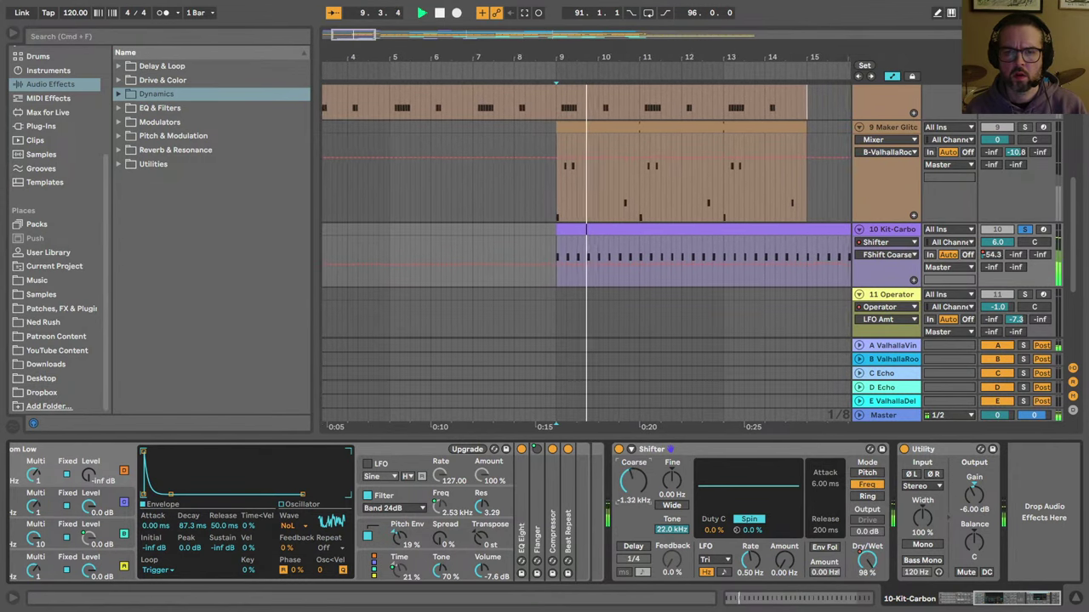
{"action": "left_click_drag", "start_coordinate": [632, 483], "coordinate": [632, 528]}
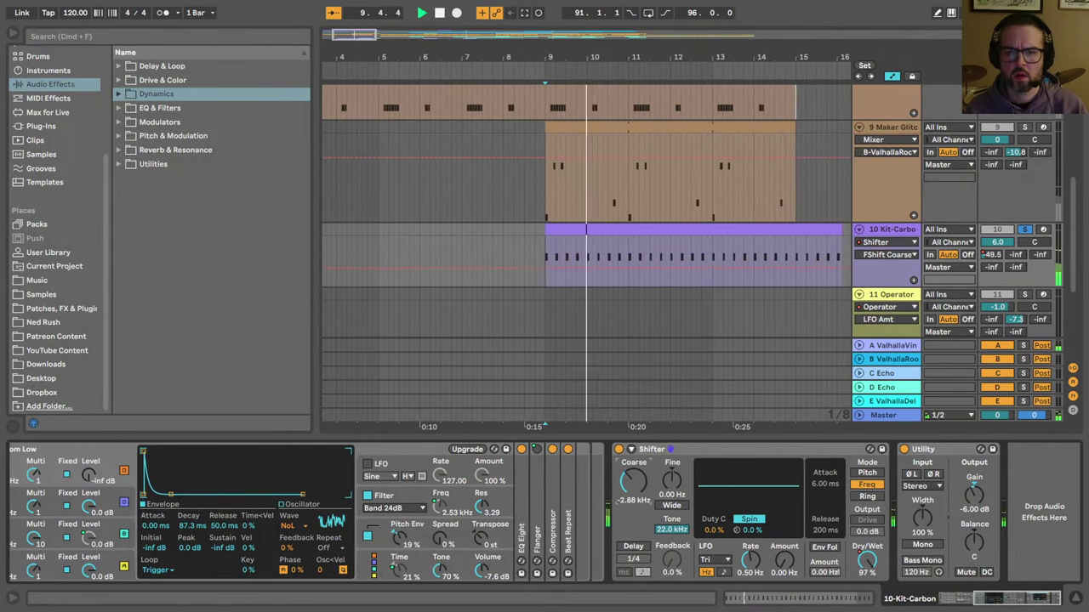
Step: Stop playback and delete the Shifter effect from the Kit-Carbon track
{"action": "key", "text": "space"}
{"action": "left_click", "coordinate": [656, 450]}
{"action": "key", "text": "Delete"}
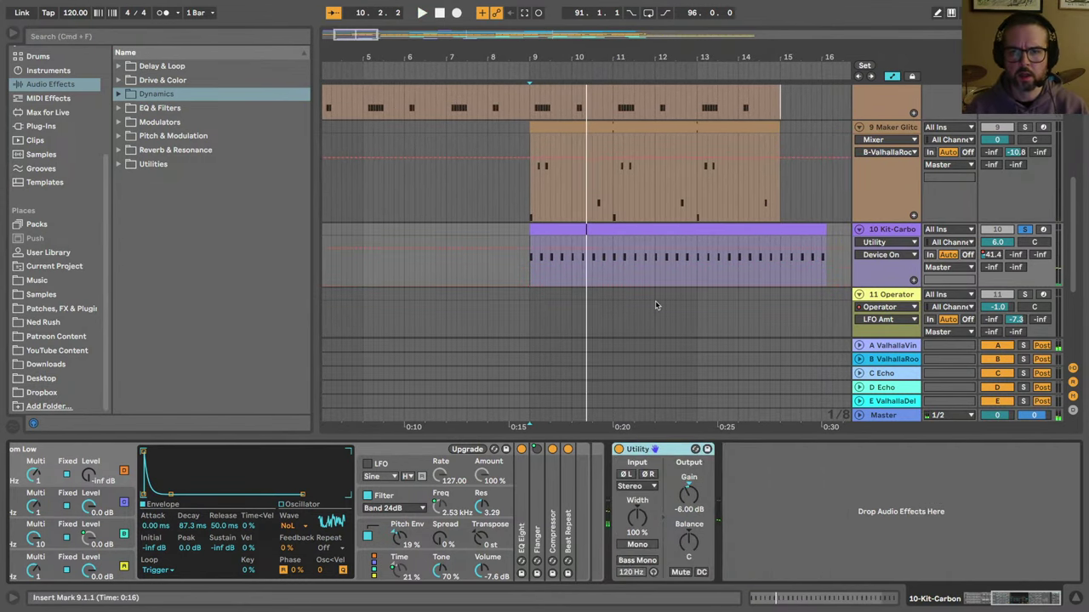
Step: Try the Stretch and Decay macros of the Tom Low Carbon rack during playback, undoing each change
{"action": "key", "text": "space"}
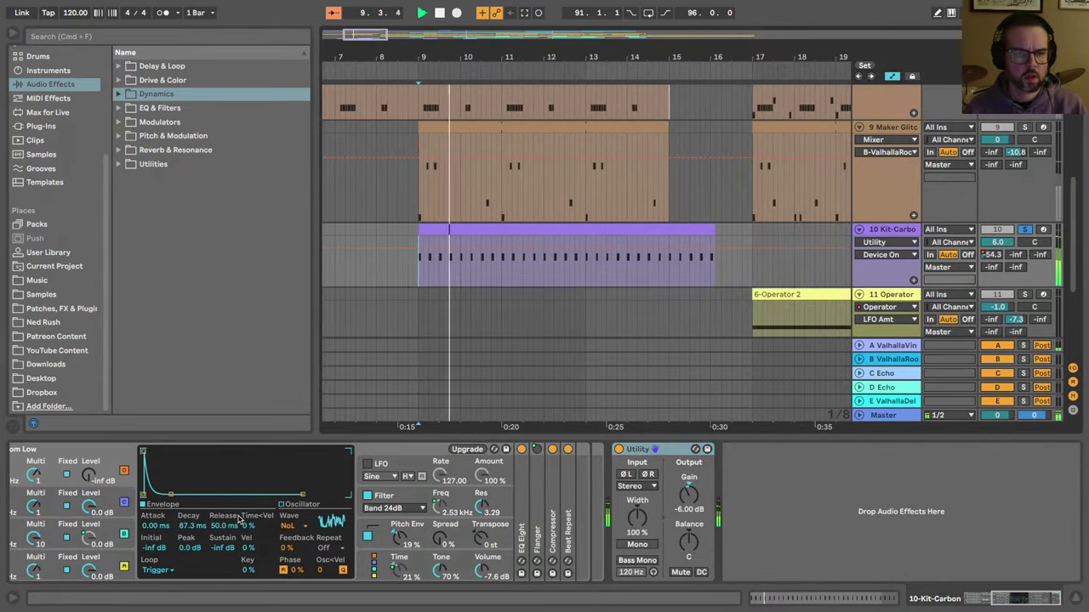
{"action": "scroll", "coordinate": [325, 464], "scroll_direction": "left", "scroll_amount": 5}
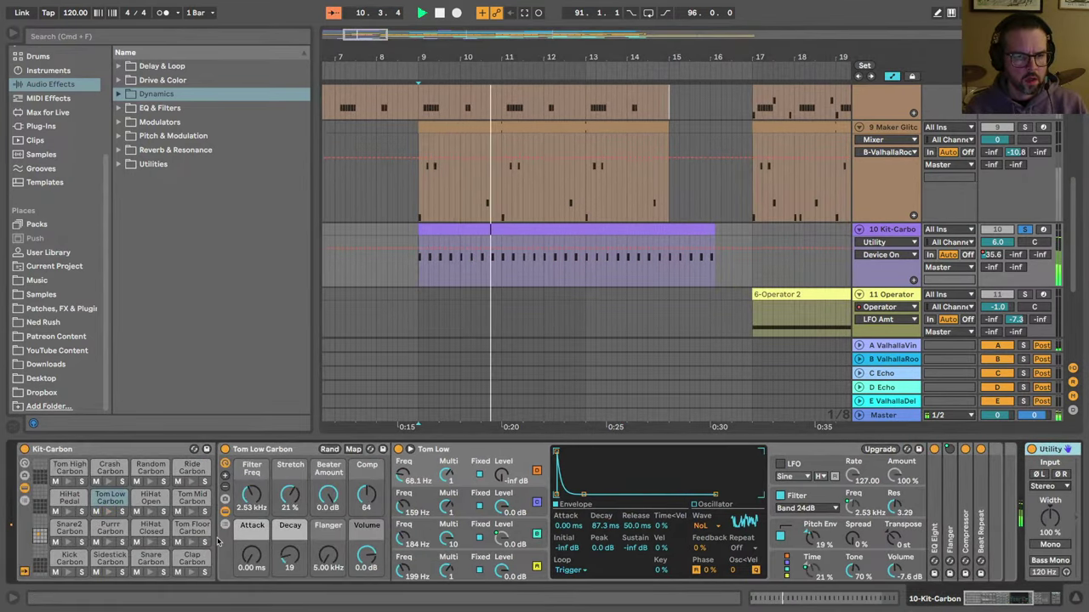
{"action": "mouse_move", "coordinate": [290, 497]}
{"action": "left_mouse_down"}
{"action": "mouse_move", "coordinate": [290, 540]}
{"action": "mouse_move", "coordinate": [290, 495]}
{"action": "left_mouse_up"}
{"action": "key", "text": "super+z"}
{"action": "key", "text": "space"}
{"action": "key", "text": "space"}
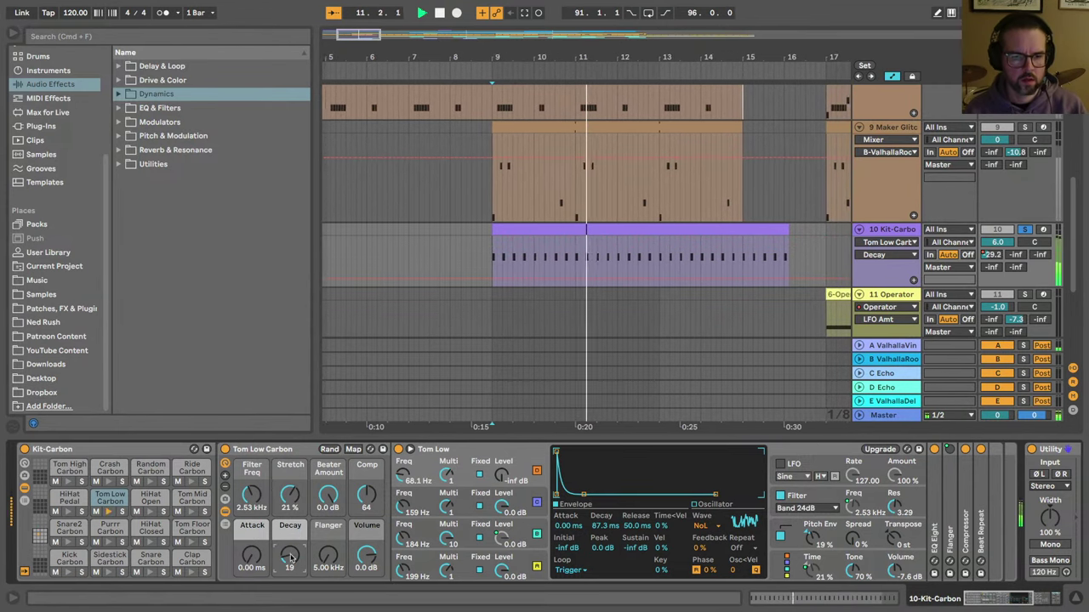
{"action": "key", "text": "super+z"}
{"action": "key", "text": "space"}
{"action": "key", "text": "space"}
Step: Try turning the Tom Low Carbon rack's Flanger macro fully away from 5.00 kHz, and undo the change
{"action": "left_click_drag", "start_coordinate": [335, 556], "coordinate": [335, 463]}
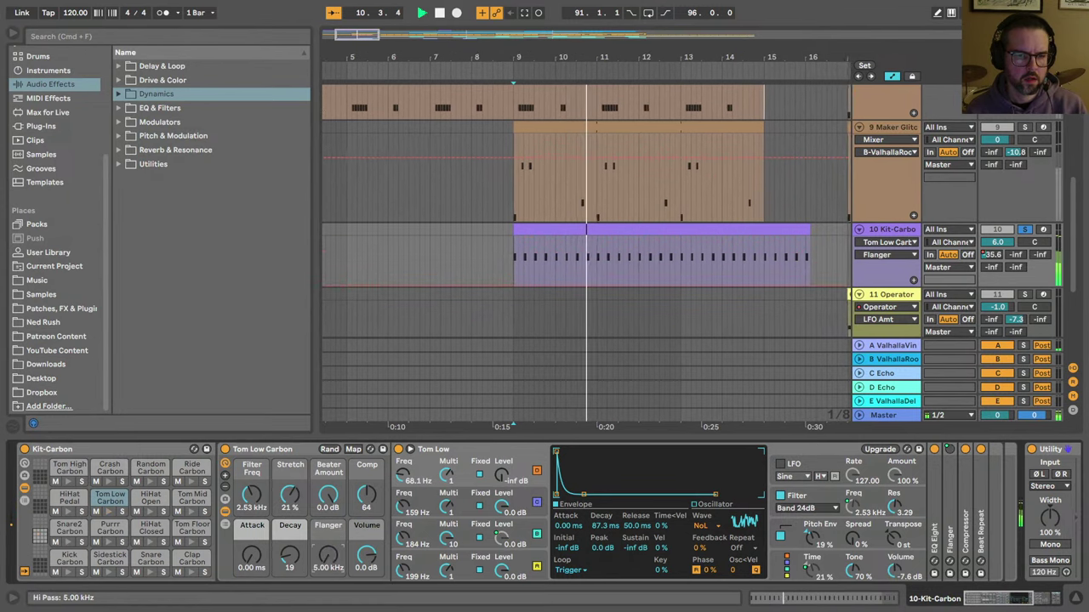
{"action": "key", "text": "super+z"}
{"action": "key", "text": "space"}
Step: Automate the Flanger macro to sweep from the Kit-Carbon clip's start at bar 9 to about 71.3 Hz at bar 15, returning after bar 16
{"action": "left_click", "coordinate": [511, 286]}
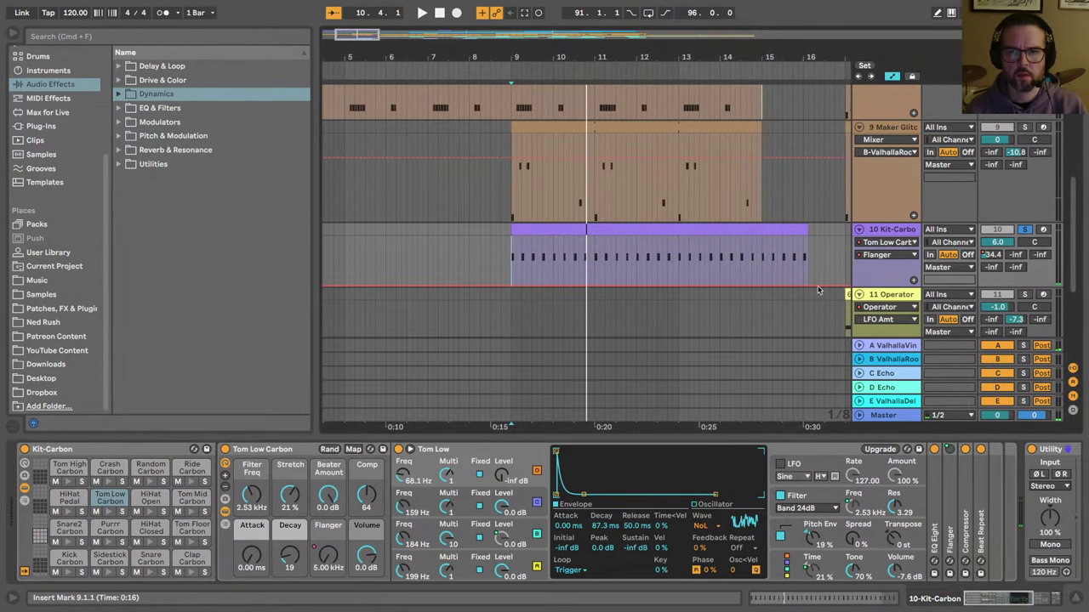
{"action": "key", "text": "space"}
{"action": "left_click_drag", "start_coordinate": [756, 286], "coordinate": [772, 247]}
{"action": "scroll", "coordinate": [757, 239], "scroll_direction": "right", "scroll_amount": 3}
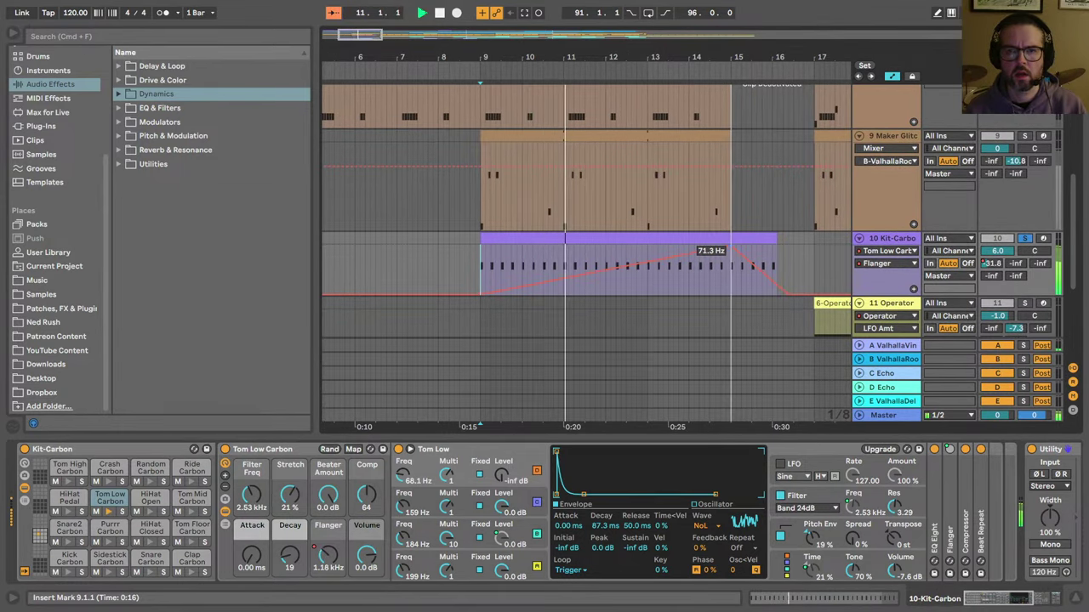
{"action": "key", "text": "super+z"}
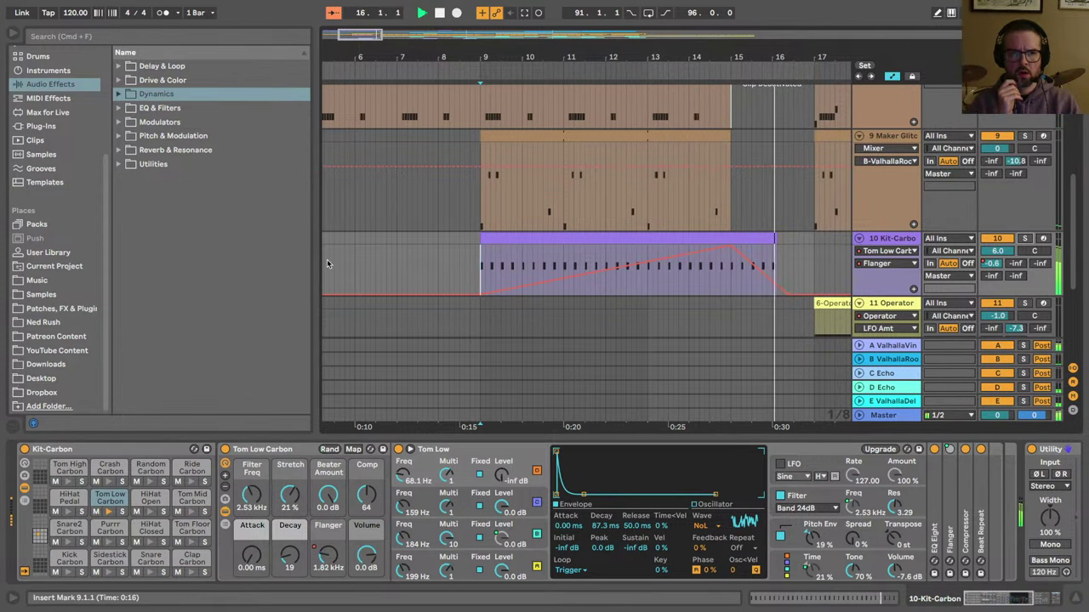
Step: Hide the automation lanes and extend the Maker Glitch clip so it ends at 16.1.3, together with the Kit-Carbon clip
{"action": "scroll", "coordinate": [603, 187], "scroll_direction": "right", "scroll_amount": 2}
{"action": "scroll", "coordinate": [603, 187], "scroll_direction": "up", "scroll_amount": 1}
{"action": "key", "text": "a"}
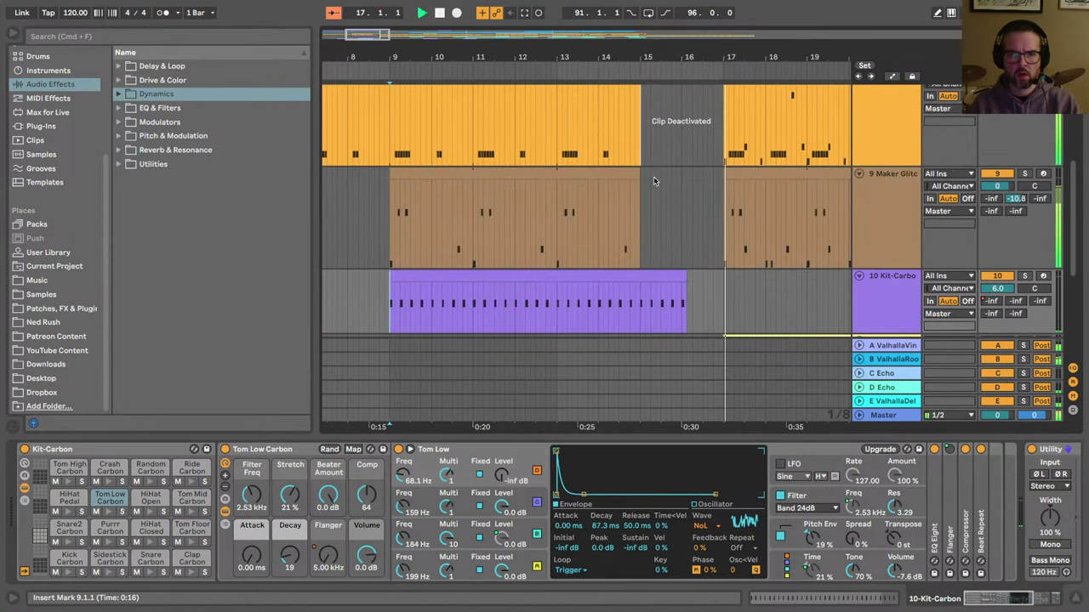
{"action": "left_click_drag", "start_coordinate": [641, 175], "coordinate": [685, 175]}
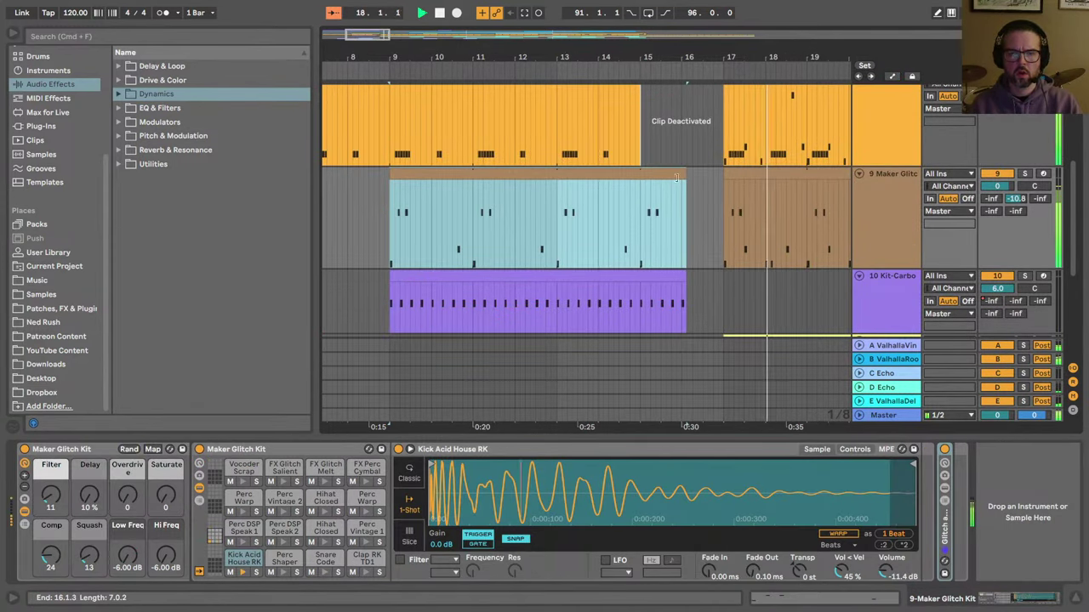
Step: Audition the extended Maker Glitch clip from 15.1.3 and again from bar 13
{"action": "left_click", "coordinate": [644, 235]}
{"action": "key", "text": "space"}
{"action": "scroll", "coordinate": [638, 227], "scroll_direction": "right", "scroll_amount": 3}
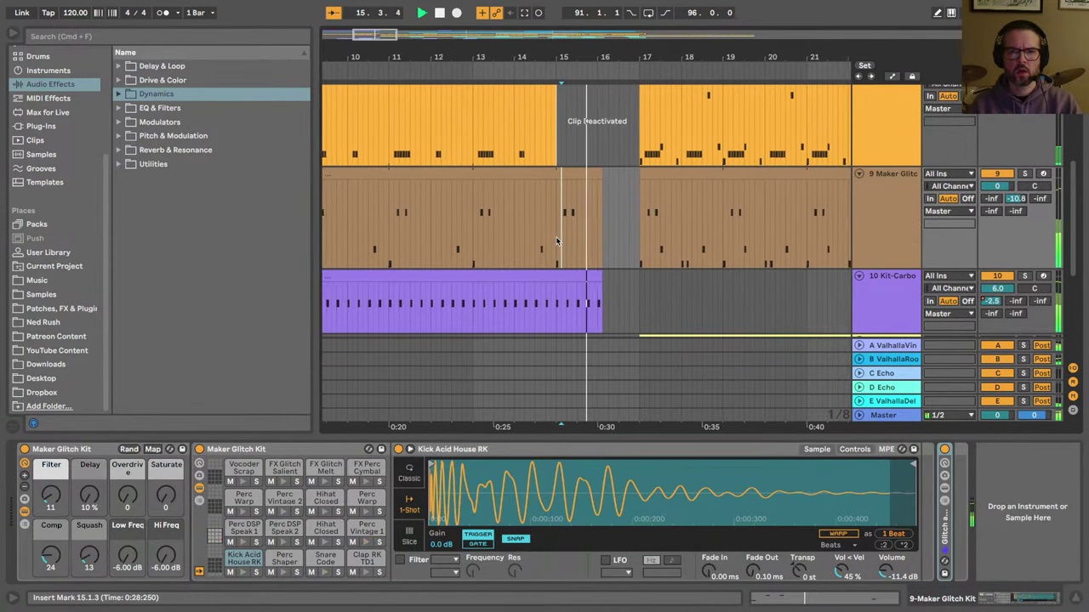
{"action": "left_click", "coordinate": [470, 239]}
{"action": "key", "text": "space"}
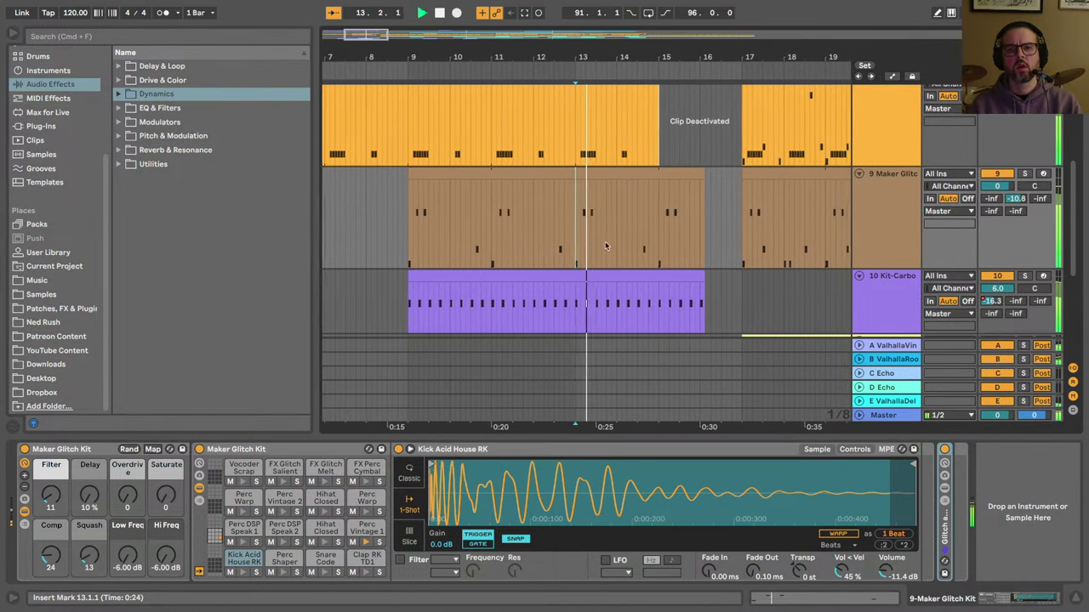
Step: Select the Maker Glitch clip's section from bar 15 to 16.2.1, open it for note editing and draw a Perc Vintage 2 note at 1.3
{"action": "left_click", "coordinate": [656, 229]}
{"action": "left_click_drag", "start_coordinate": [641, 233], "coordinate": [698, 232]}
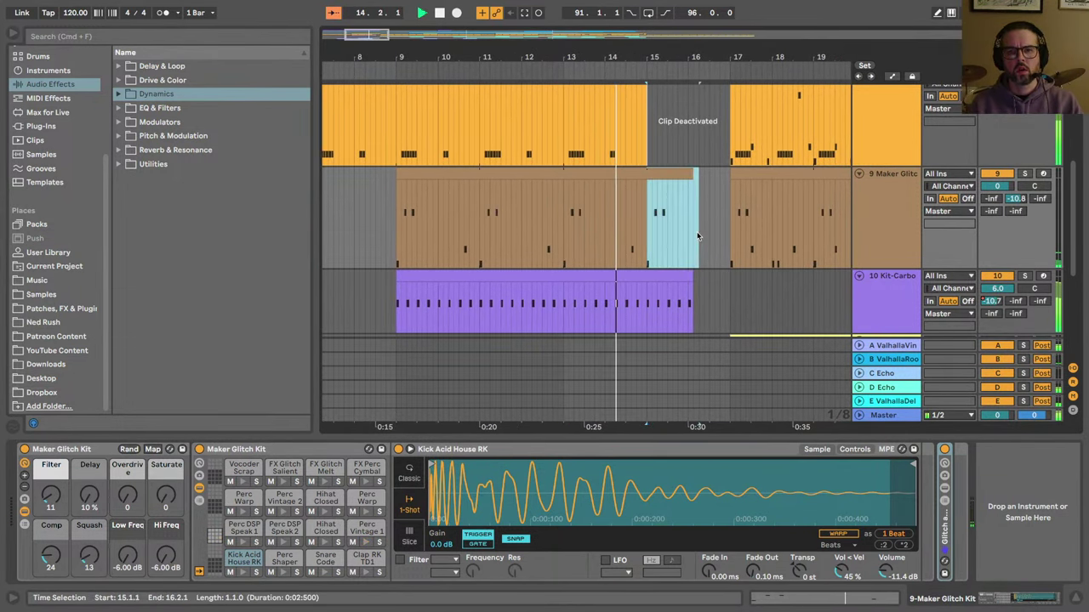
{"action": "double_click", "coordinate": [682, 175]}
{"action": "key", "text": "space"}
{"action": "key", "text": "b"}
{"action": "left_click", "coordinate": [667, 414]}
{"action": "key", "text": "space"}
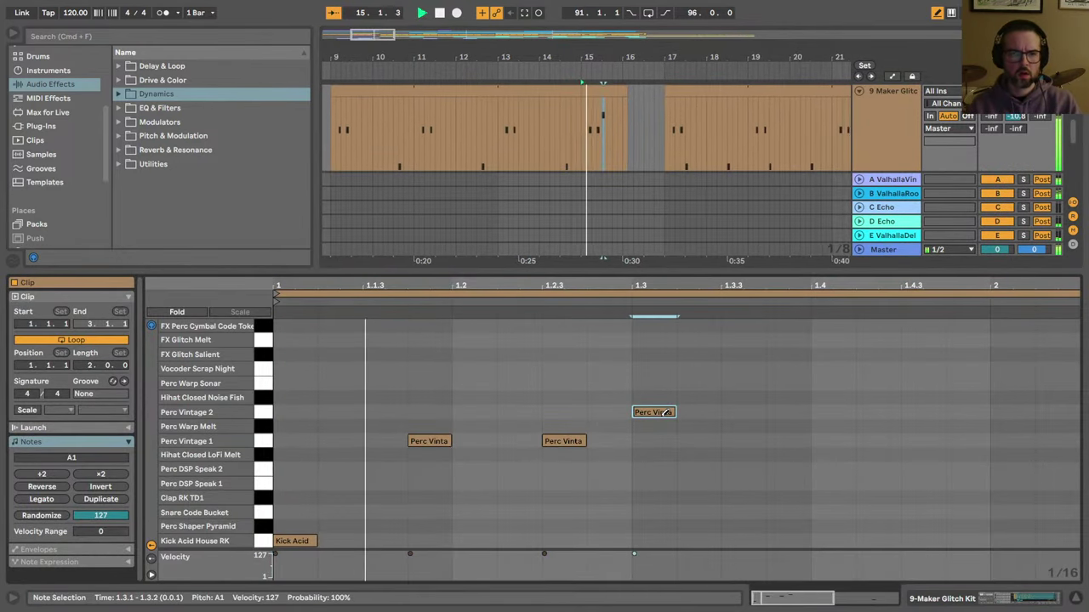
Step: Switch the note grid to 1/8T and replace the drawn note with Perc Vintage 2 triplet notes at 1.3 and 1.3.3
{"action": "key", "text": "space"}
{"action": "key", "text": "space"}
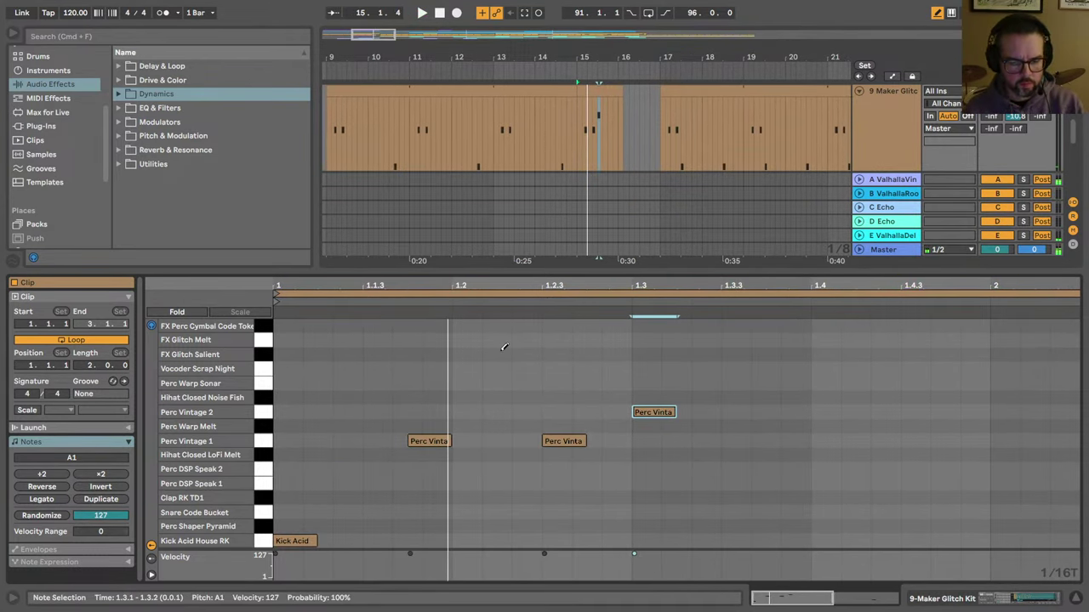
{"action": "left_click", "coordinate": [668, 424]}
{"action": "left_click", "coordinate": [653, 415]}
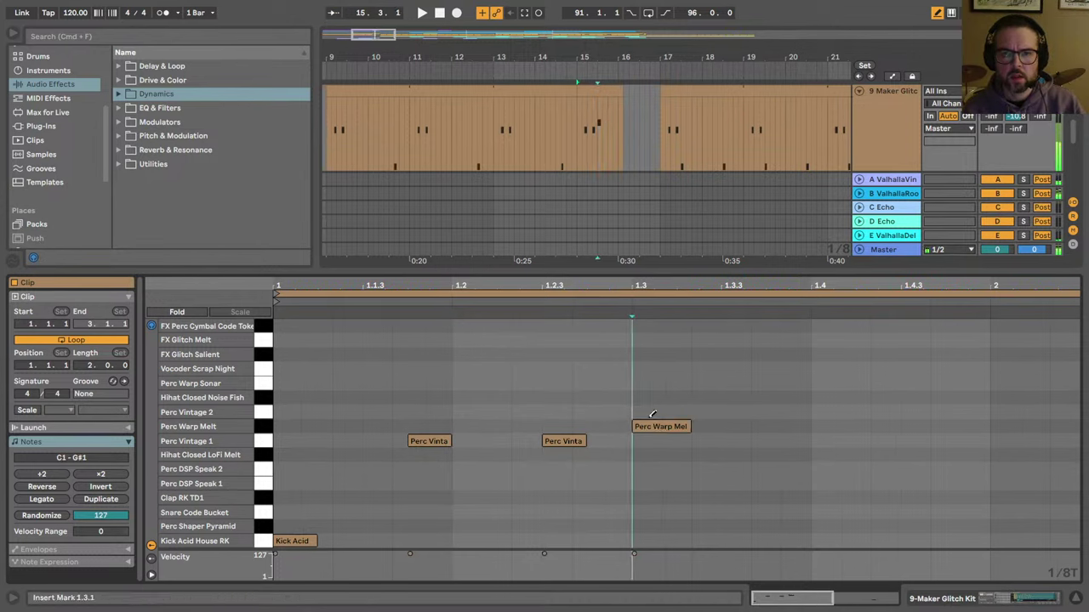
{"action": "left_click", "coordinate": [654, 436]}
{"action": "left_click", "coordinate": [654, 415]}
{"action": "left_click", "coordinate": [654, 422]}
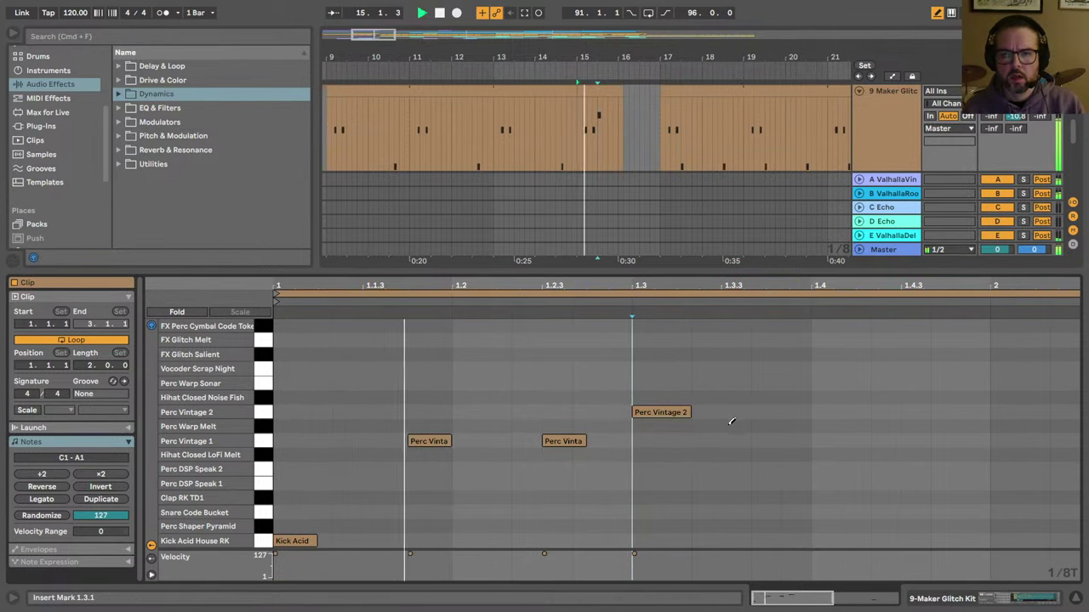
{"action": "left_click", "coordinate": [780, 412]}
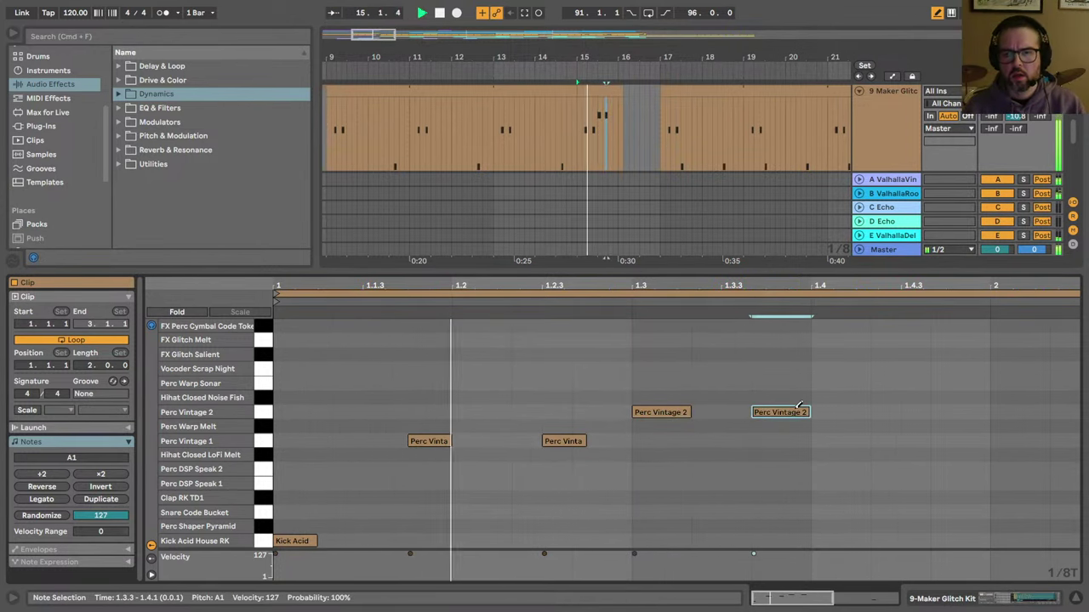
Step: Add the middle Perc Vintage 2 triplet note to the fill, close the note editor and audition the fill from 14.1.3
{"action": "key", "text": "Left"}
{"action": "left_click", "coordinate": [800, 412]}
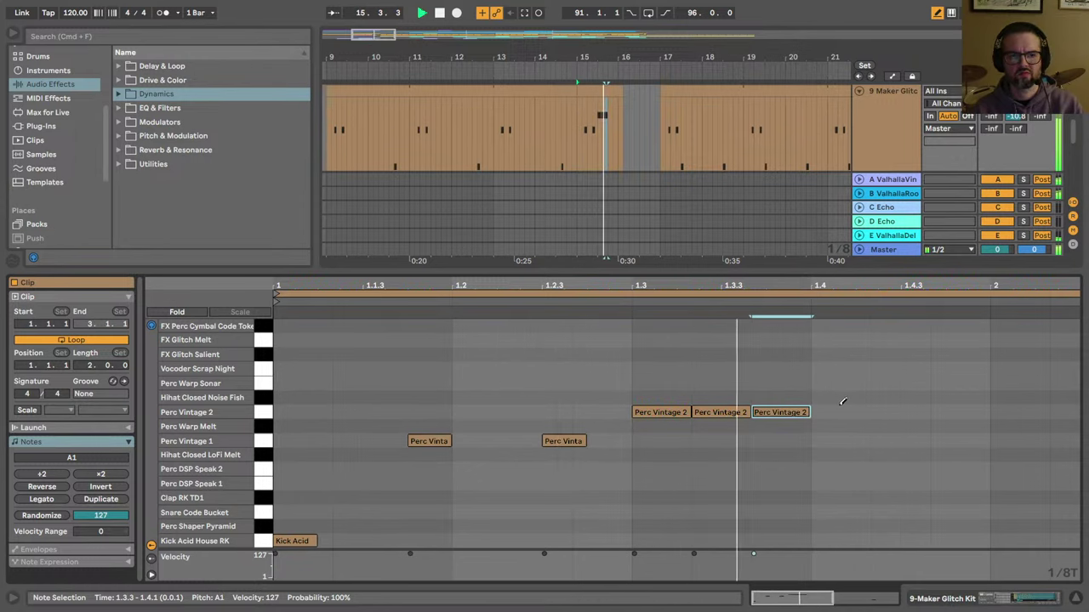
{"action": "left_click", "coordinate": [639, 172]}
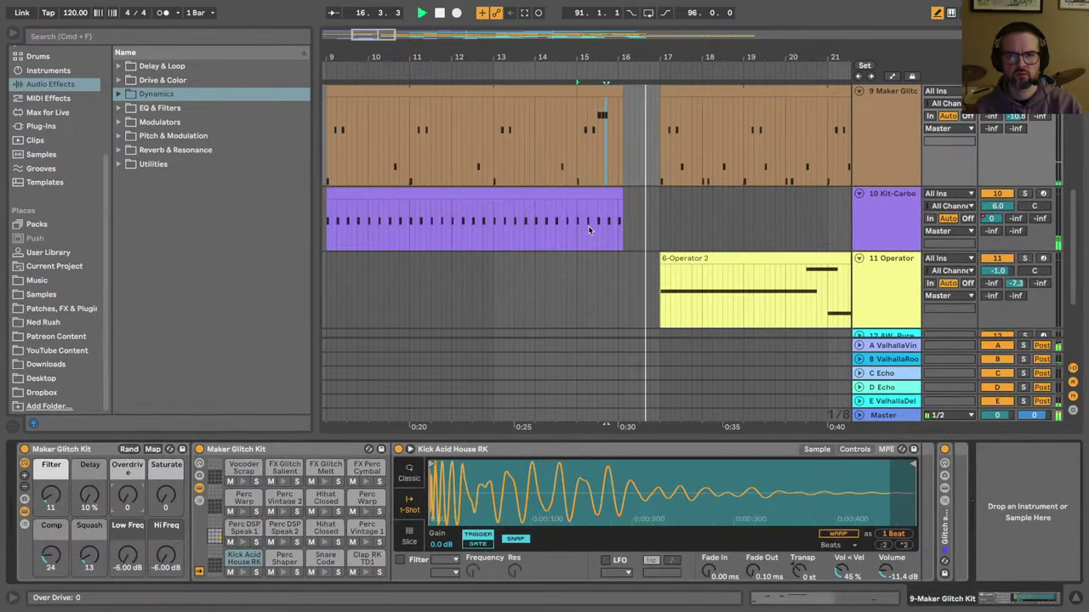
{"action": "left_click", "coordinate": [538, 146]}
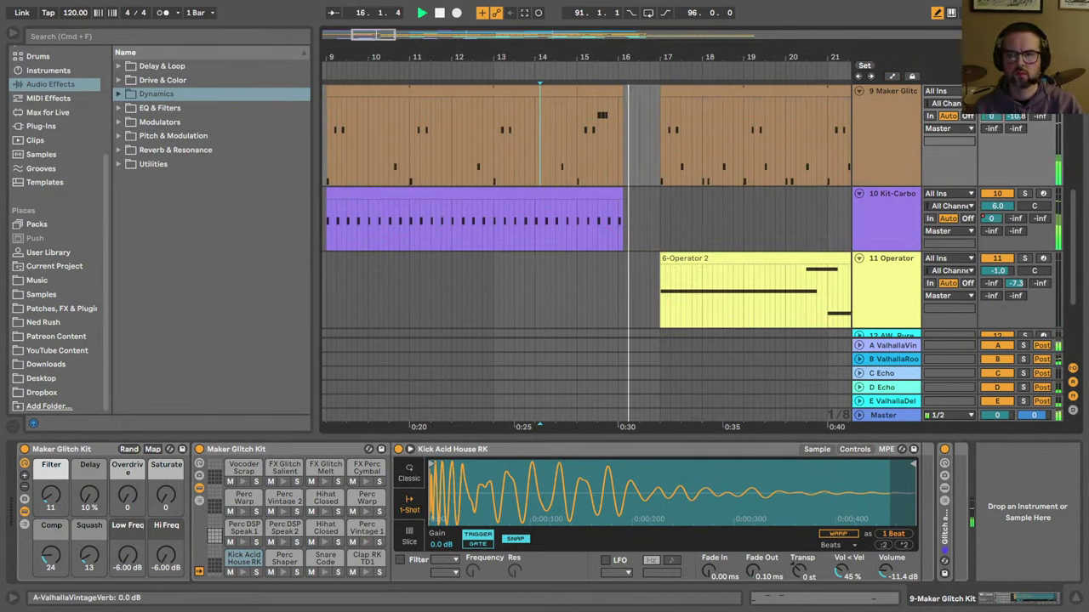
Step: Show the automation lanes and raise the Maker Glitch track's A-ValhallaVintageVerb send to 0.0 dB over the Perc Vintage 2 fill notes at 15.3
{"action": "key", "text": "a"}
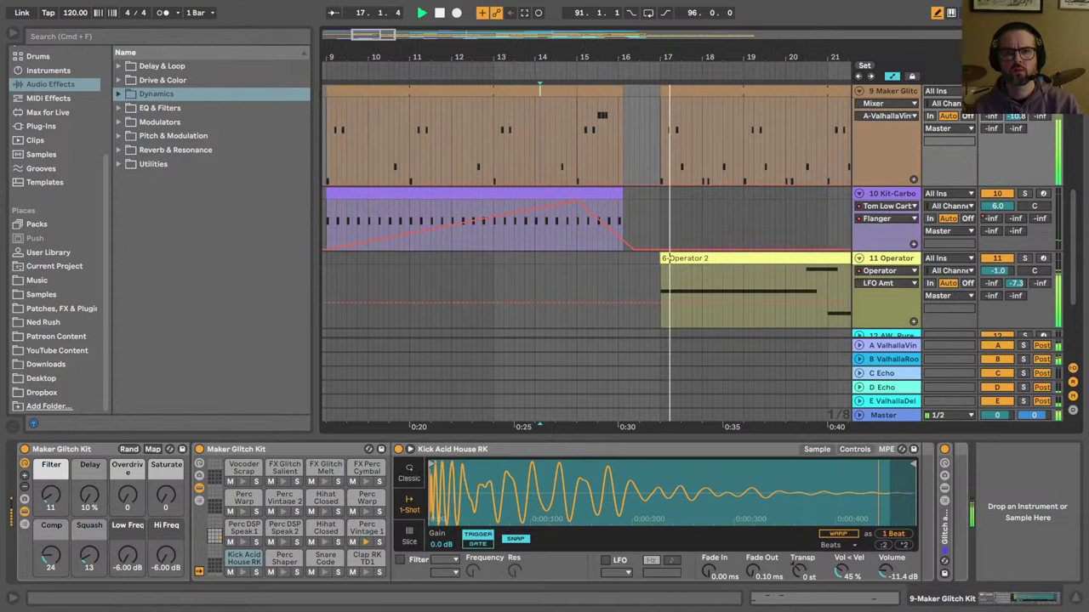
{"action": "left_click_drag", "start_coordinate": [617, 49], "coordinate": [619, 53]}
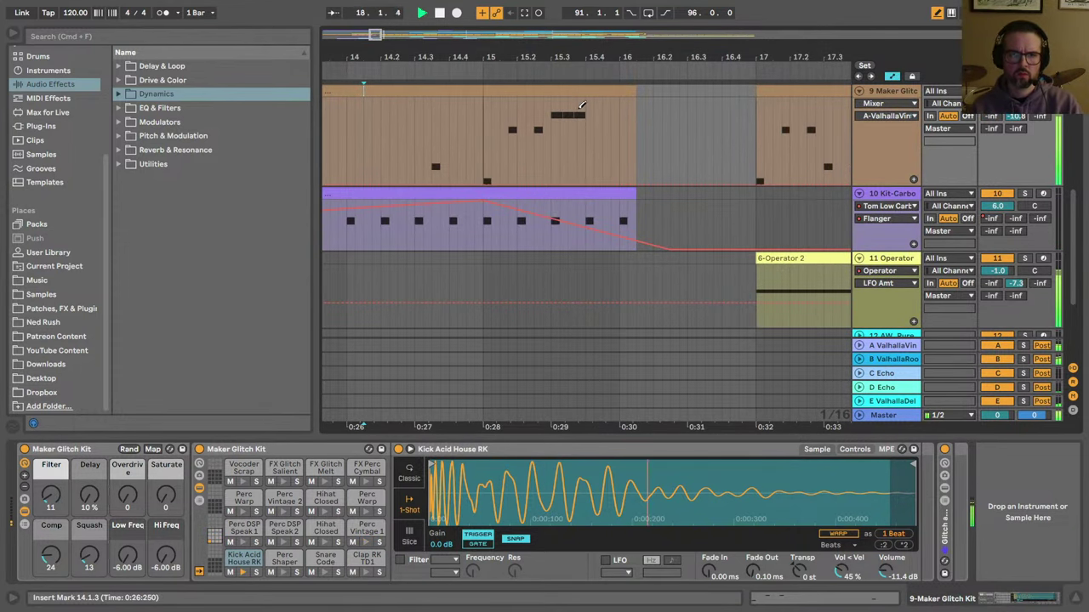
{"action": "left_click", "coordinate": [579, 102]}
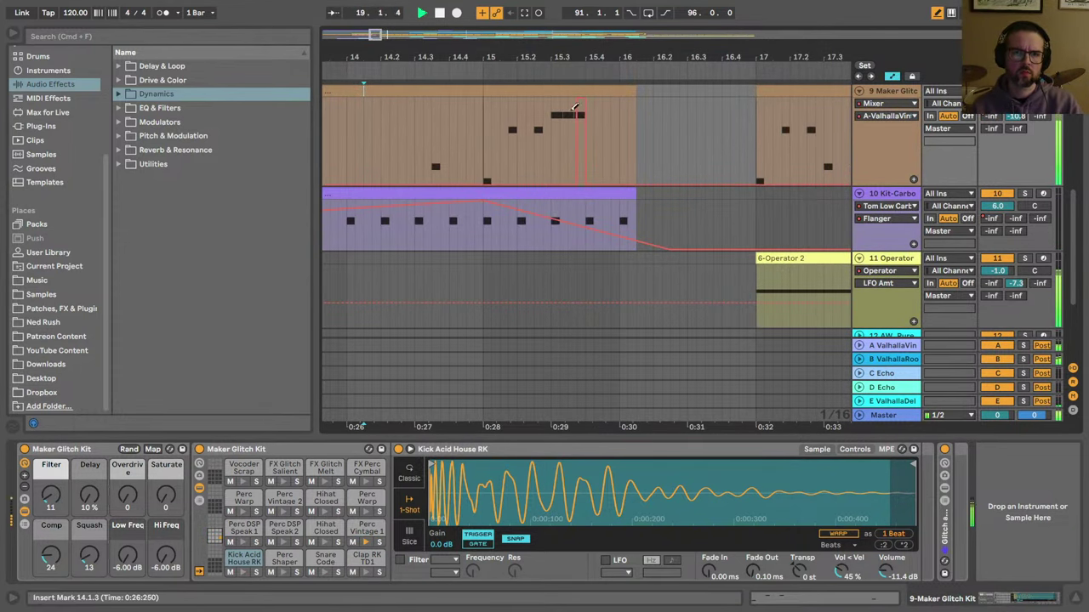
{"action": "left_click", "coordinate": [572, 107]}
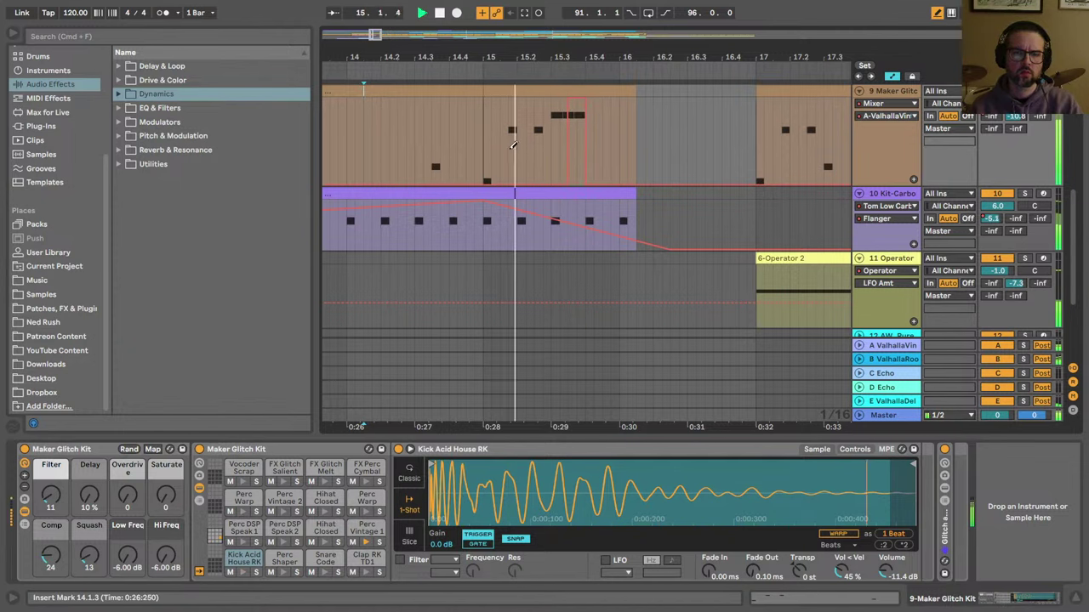
{"action": "left_click", "coordinate": [559, 97]}
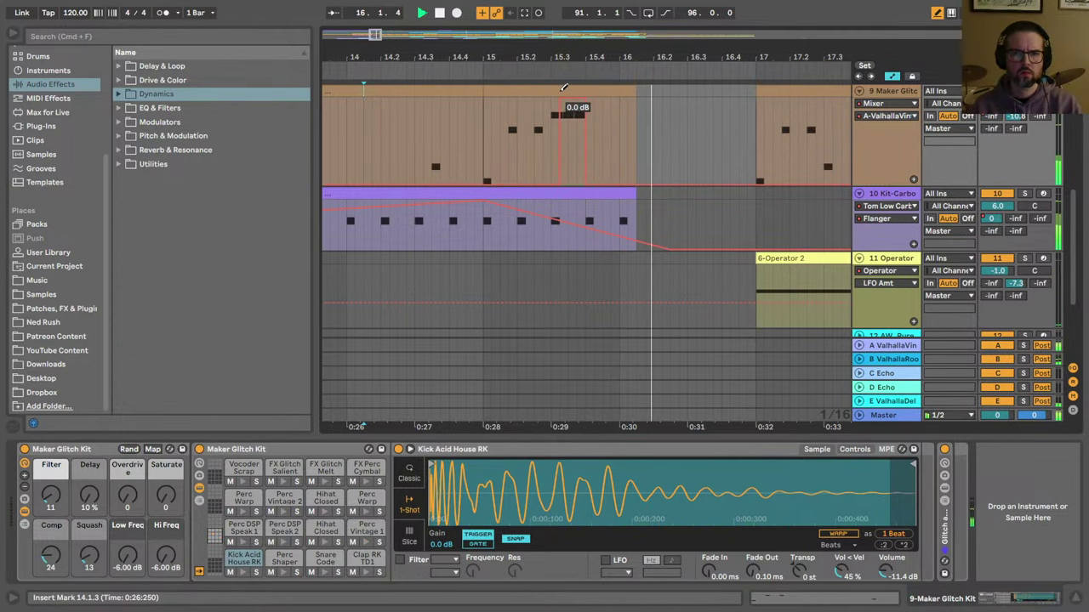
{"action": "key", "text": "Tab"}
{"action": "key", "text": "Tab"}
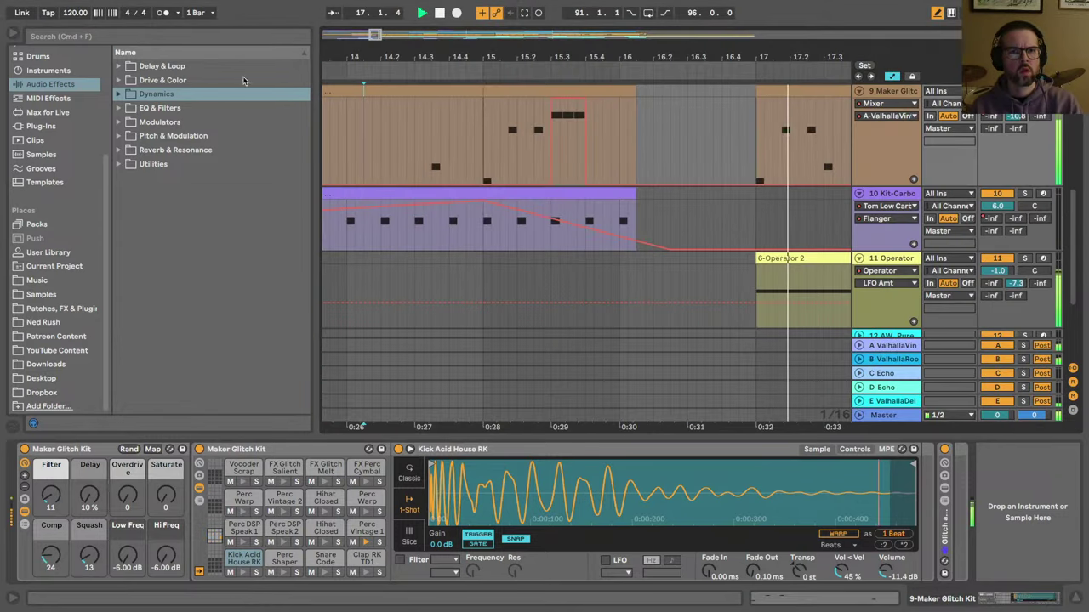
Step: Hide the browser and automation lanes, and deactivate the 4 Kontakt 7 clip section from 15.4.3 to 17.2.2
{"action": "left_click", "coordinate": [13, 39]}
{"action": "scroll", "coordinate": [272, 114], "scroll_direction": "up", "scroll_amount": 5}
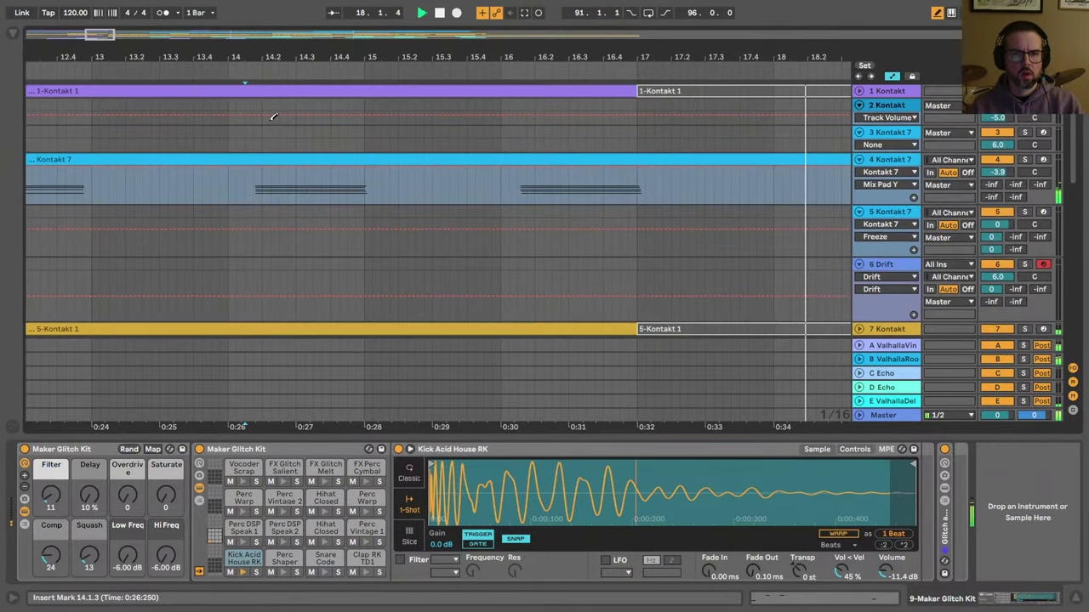
{"action": "left_click_drag", "start_coordinate": [482, 190], "coordinate": [677, 193]}
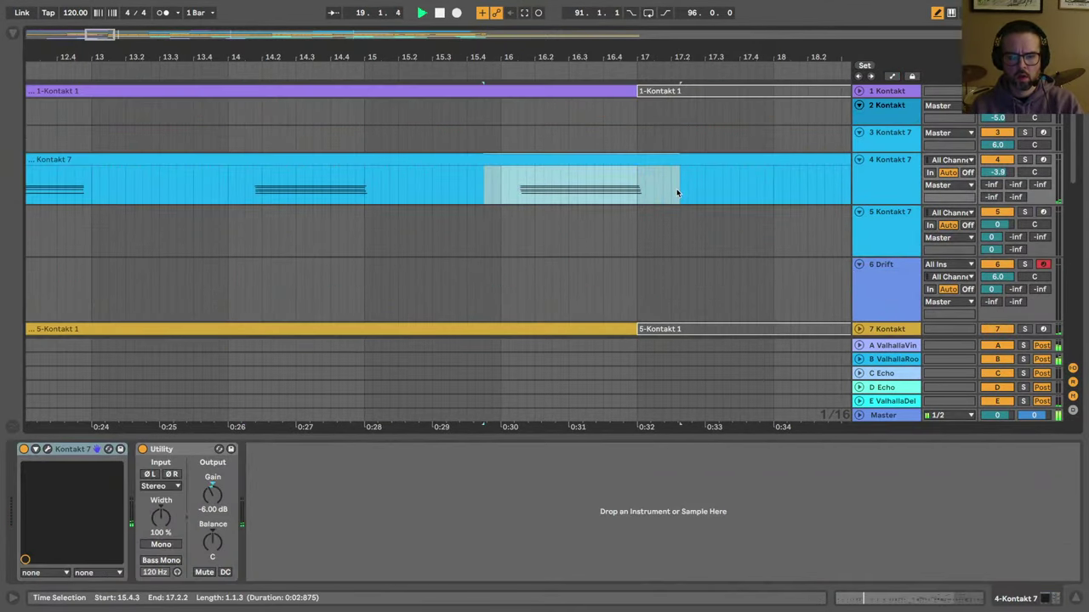
{"action": "key", "text": "0"}
Step: Audition the transition from bar 14 across the deactivated Kontakt 7 section into bar 17
{"action": "left_click", "coordinate": [236, 177]}
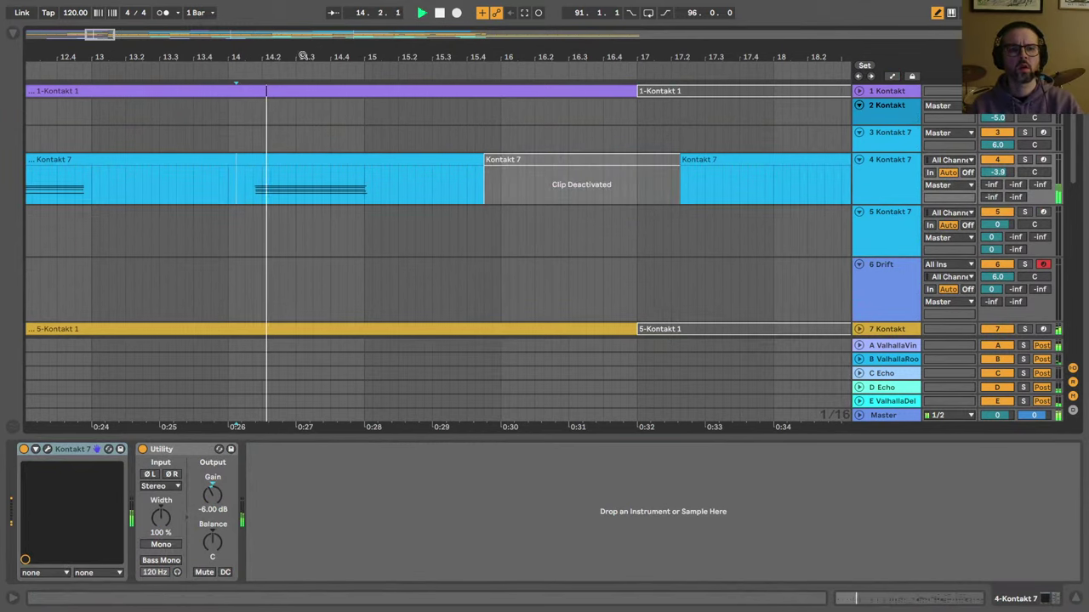
{"action": "left_click_drag", "start_coordinate": [296, 57], "coordinate": [296, 53]}
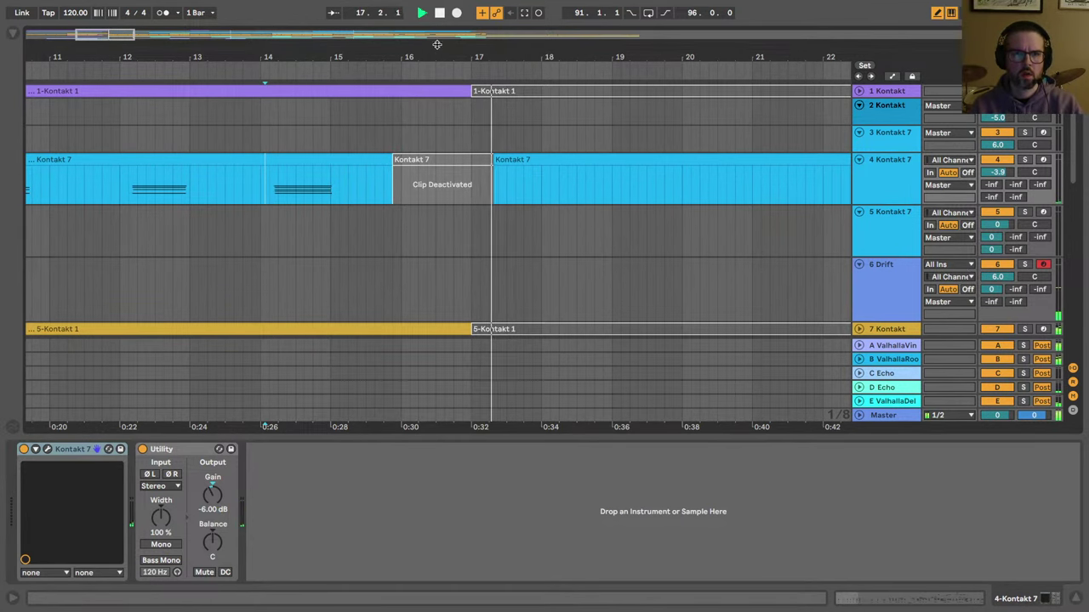
{"action": "left_click_drag", "start_coordinate": [436, 44], "coordinate": [439, 14]}
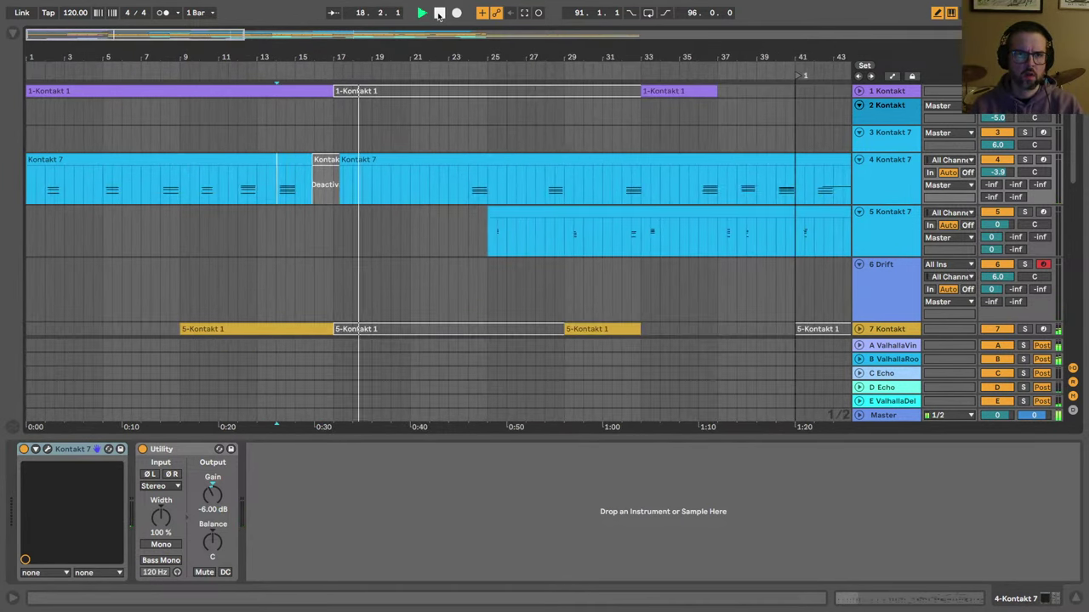
Step: Solo the 6 Drift track during playback from bar 1 and set Drift's Osc 1 Shape to 1.00
{"action": "key", "text": "a"}
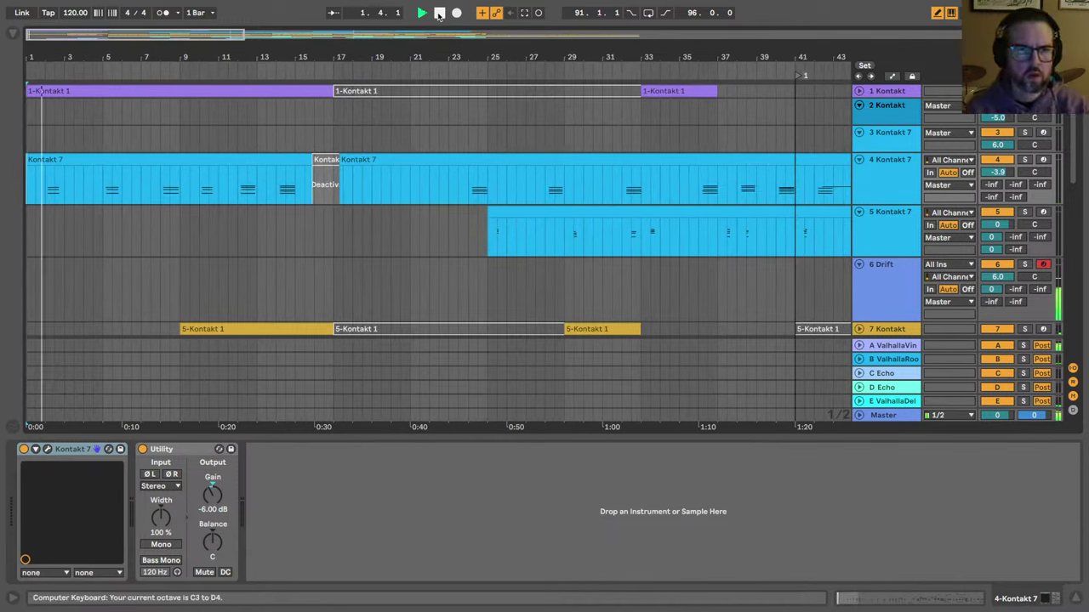
{"action": "left_click", "coordinate": [1024, 264]}
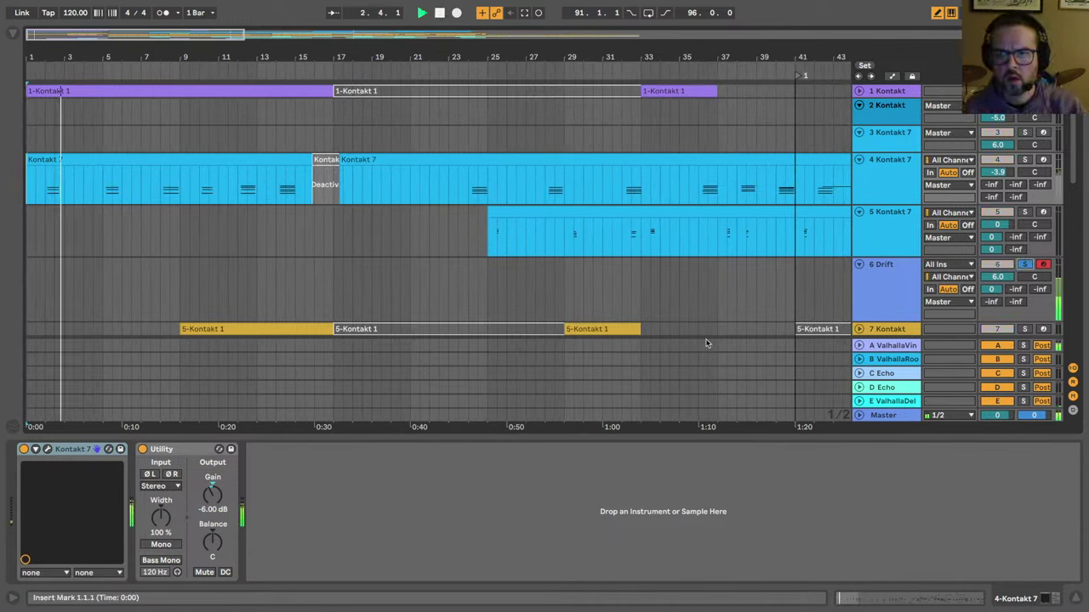
{"action": "left_click", "coordinate": [877, 291]}
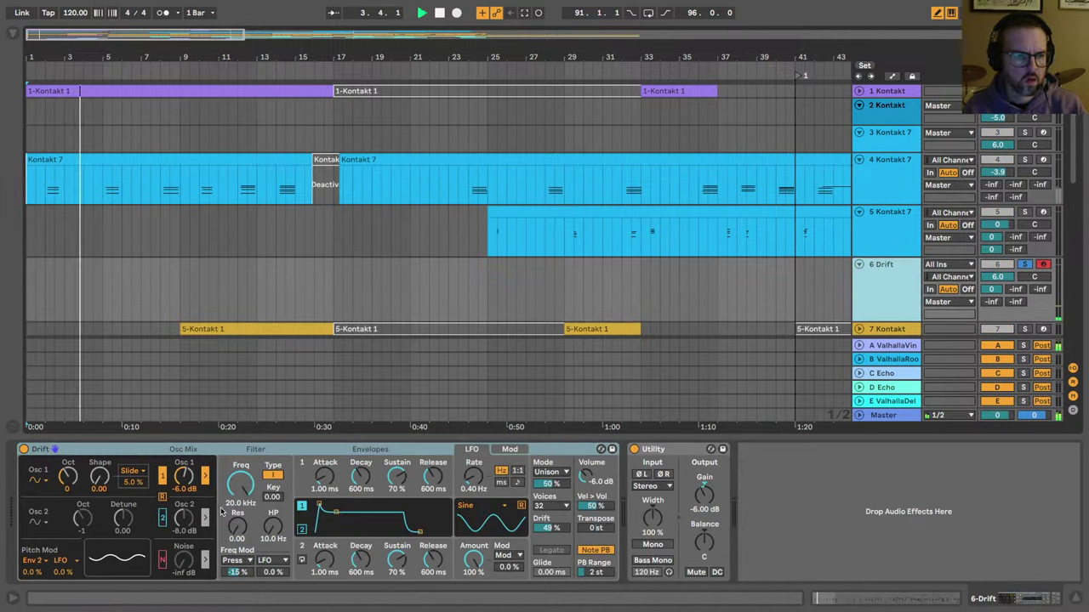
{"action": "left_click_drag", "start_coordinate": [99, 481], "coordinate": [98, 420]}
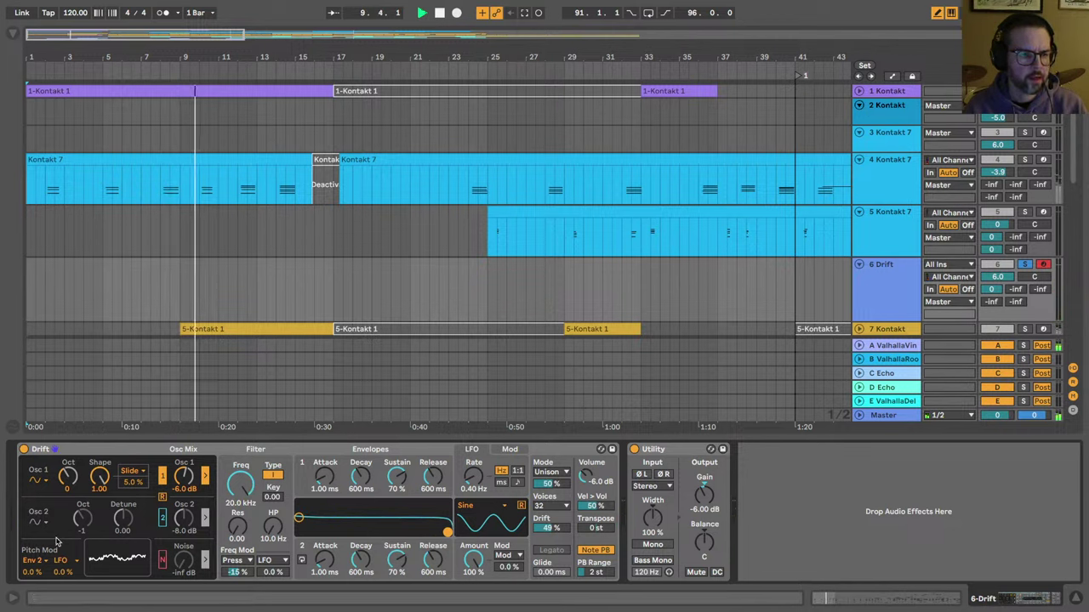
{"action": "mouse_move", "coordinate": [32, 571]}
{"action": "left_mouse_down"}
{"action": "mouse_move", "coordinate": [33, 562]}
{"action": "mouse_move", "coordinate": [33, 586]}
{"action": "left_mouse_up"}
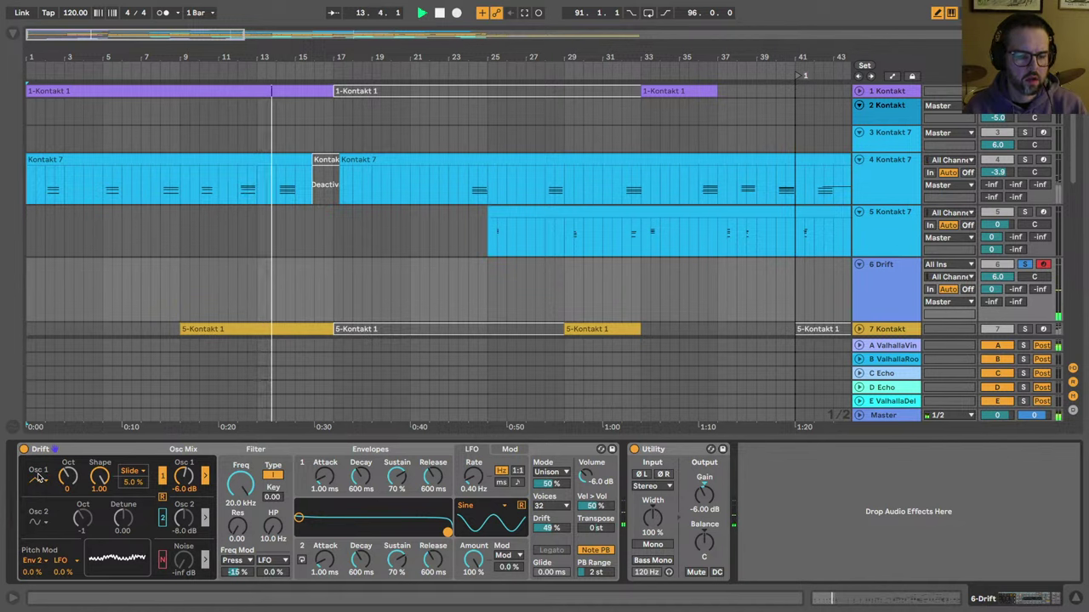
Step: Set Drift's envelope 1 to 1.05 s decay and 0.0% sustain, its D-Echo send to 0.0 dB, and unsolo the track
{"action": "key", "text": "z"}
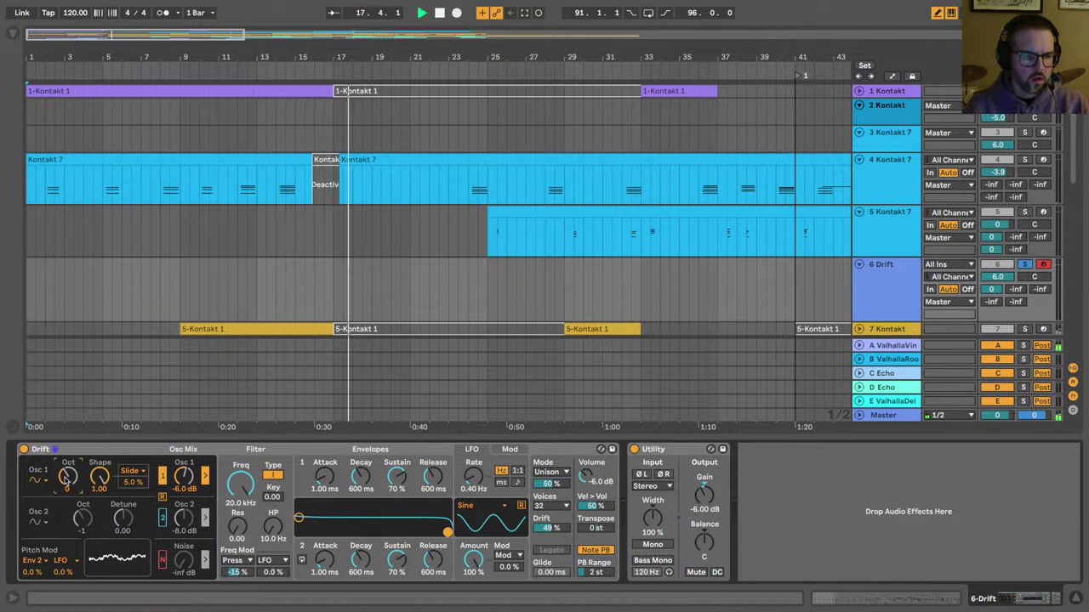
{"action": "key", "text": "z"}
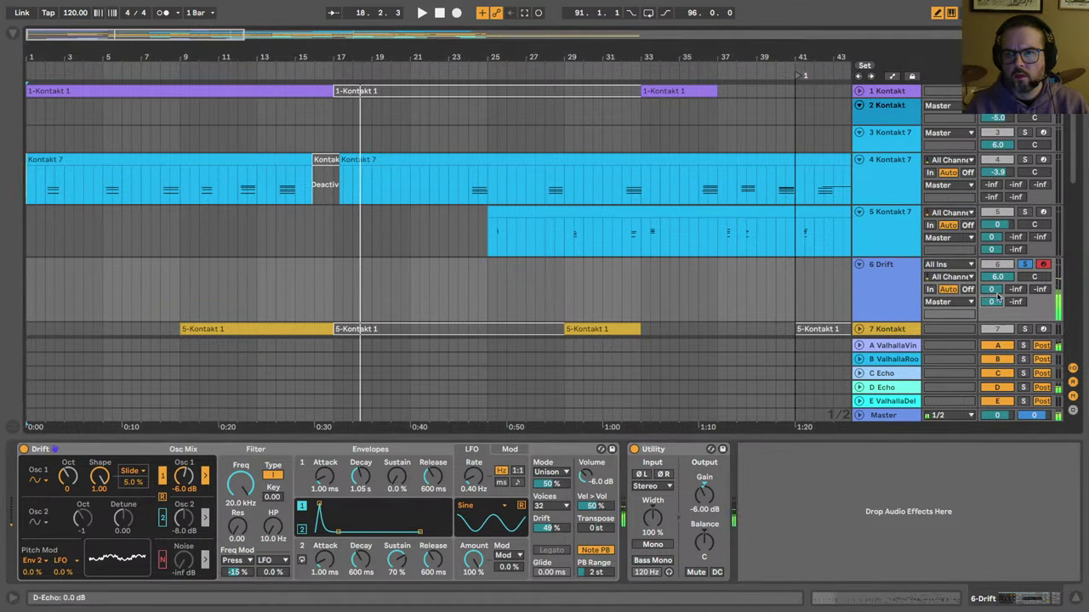
{"action": "key", "text": "space"}
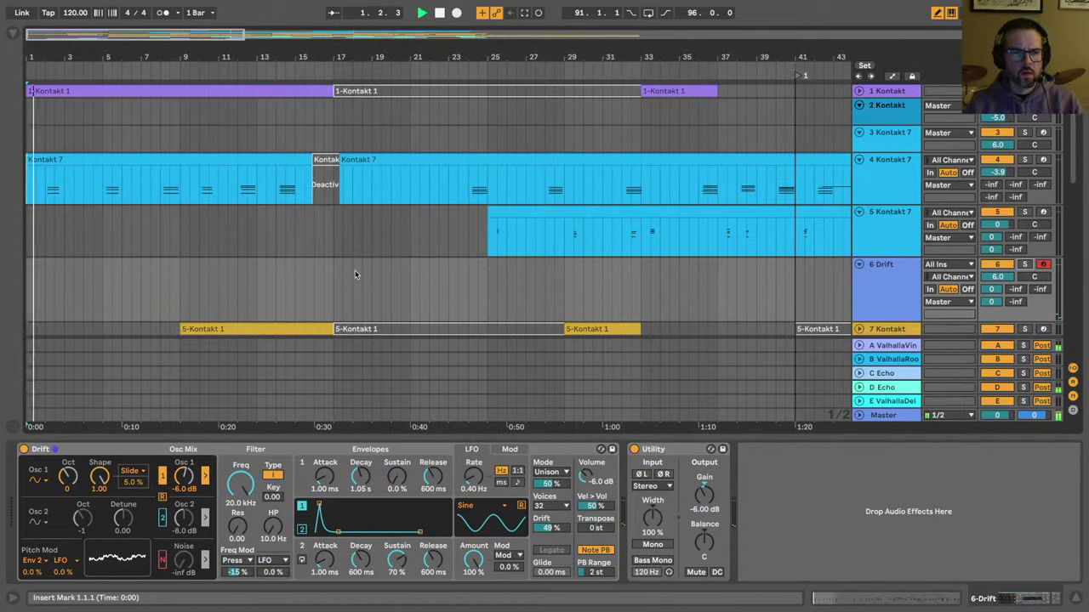
Step: Play Drift in the C2 to D3 range along with the arrangement and review the tracks around the first UAL673 clip
{"action": "key", "text": "z"}
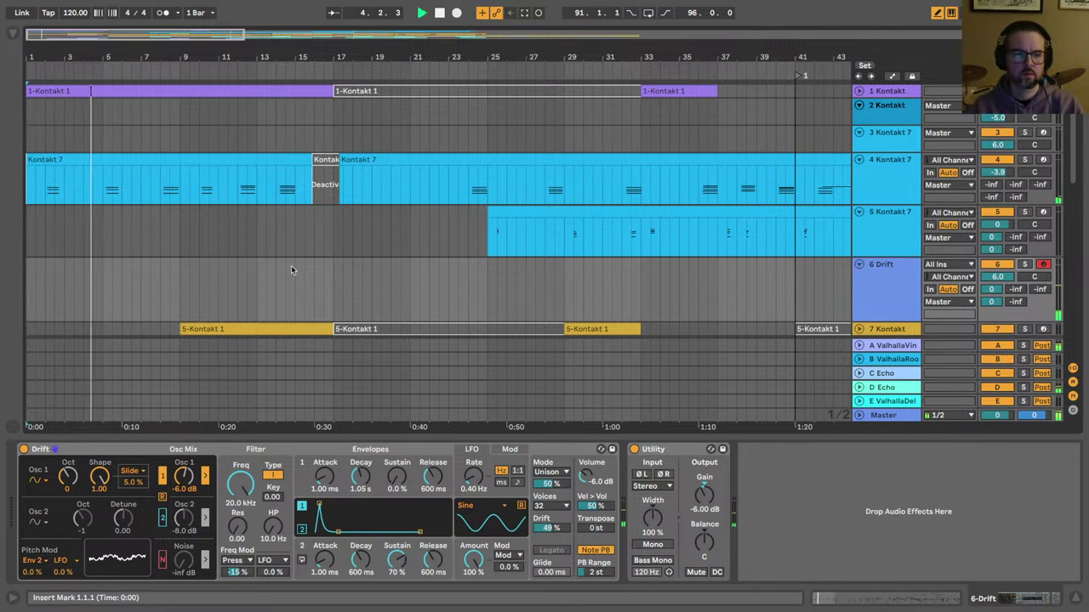
{"action": "key", "text": "z"}
{"action": "key", "text": "a"}
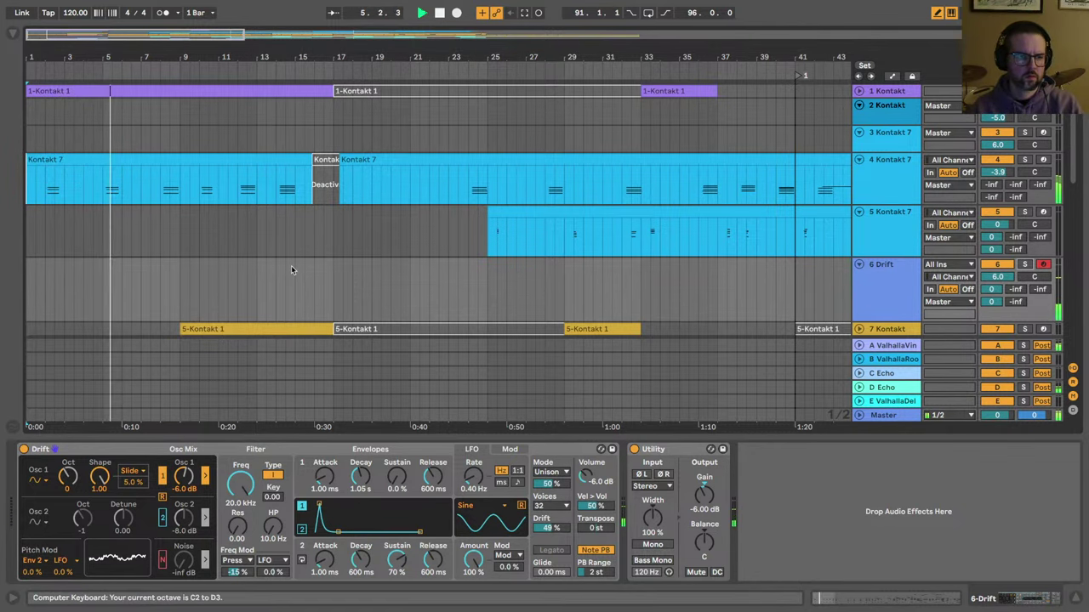
{"action": "scroll", "coordinate": [170, 324], "scroll_direction": "down", "scroll_amount": 8}
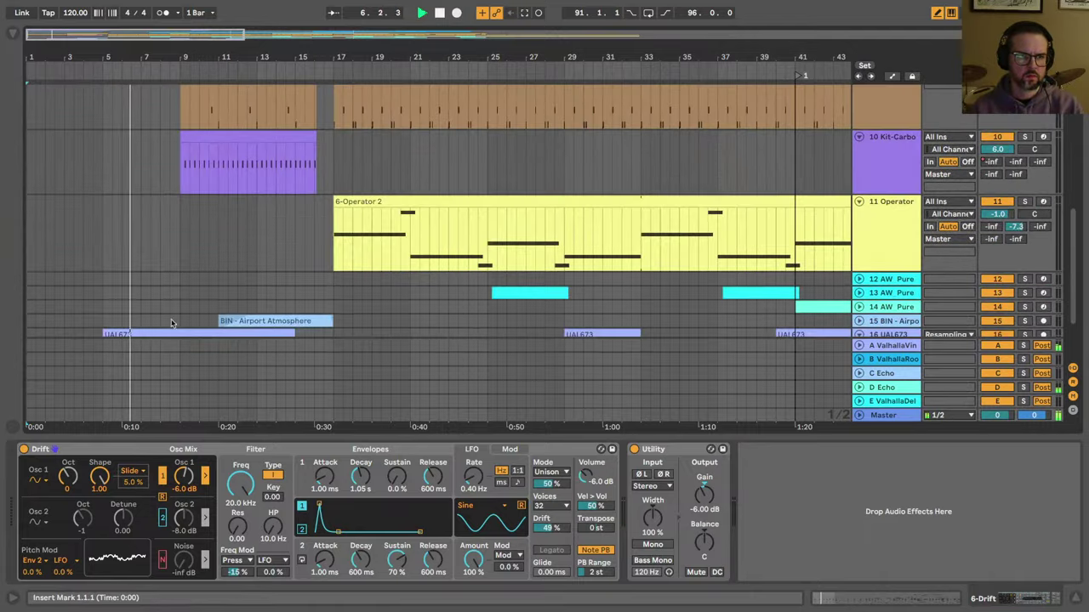
{"action": "scroll", "coordinate": [171, 324], "scroll_direction": "down", "scroll_amount": 3}
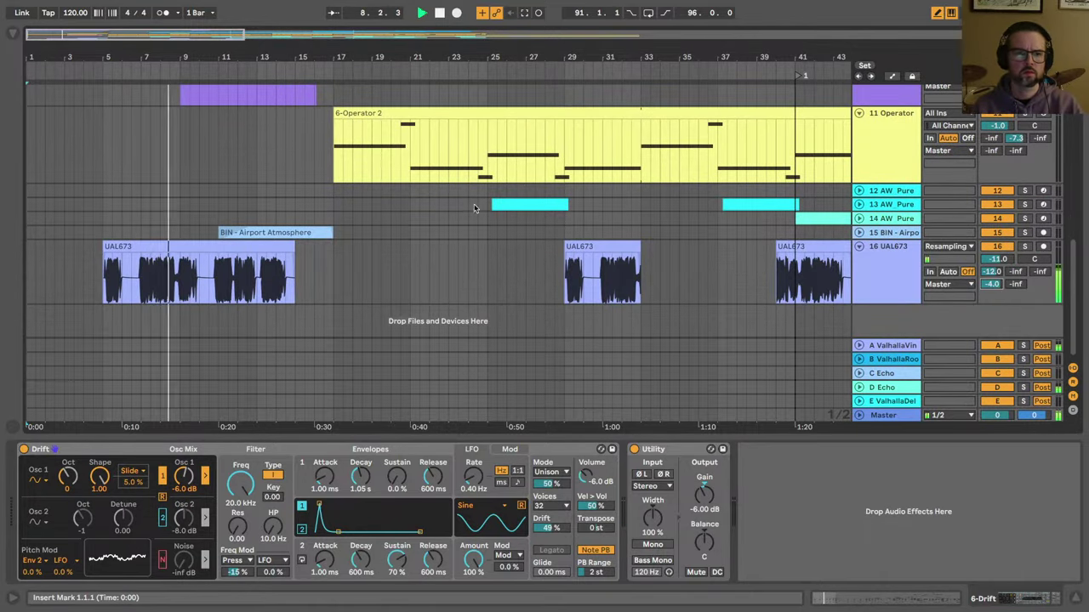
{"action": "scroll", "coordinate": [113, 237], "scroll_direction": "up", "scroll_amount": 3}
{"action": "scroll", "coordinate": [113, 237], "scroll_direction": "down", "scroll_amount": 3}
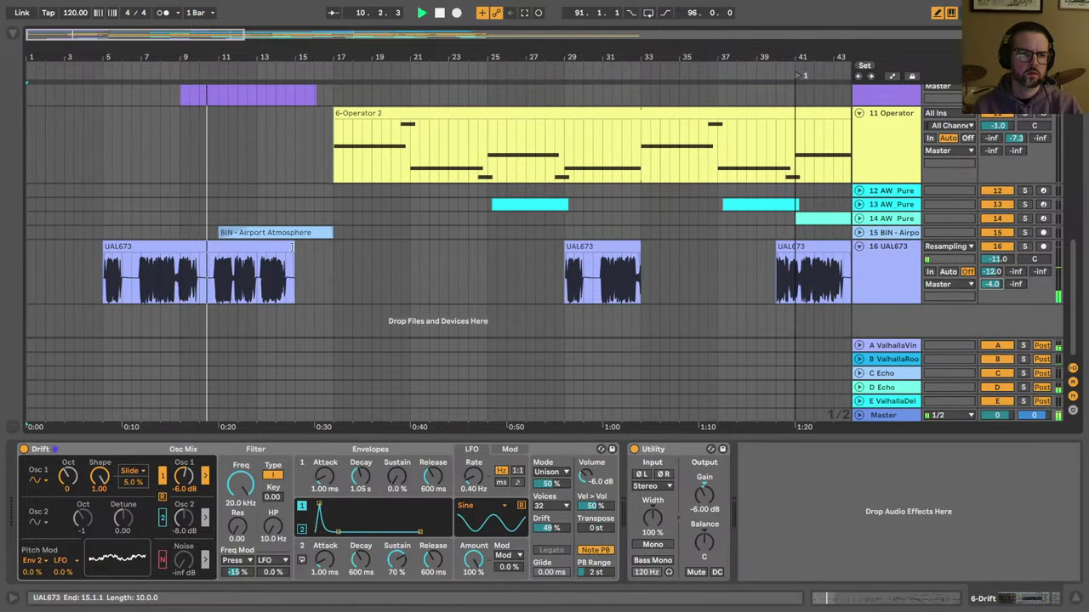
{"action": "left_click", "coordinate": [258, 254]}
{"action": "scroll", "coordinate": [258, 254], "scroll_direction": "up", "scroll_amount": 2}
{"action": "scroll", "coordinate": [258, 255], "scroll_direction": "up", "scroll_amount": 8}
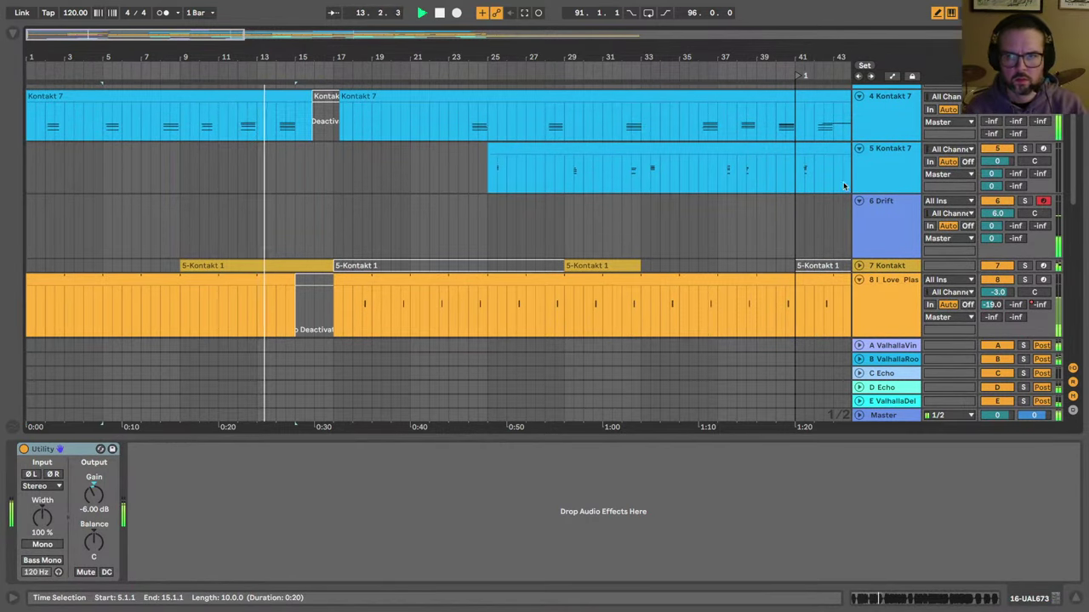
Step: Select the Drift track and replay the arrangement from bar 5 and from 13.1.1 to judge the synth over the transition
{"action": "left_click", "coordinate": [906, 226]}
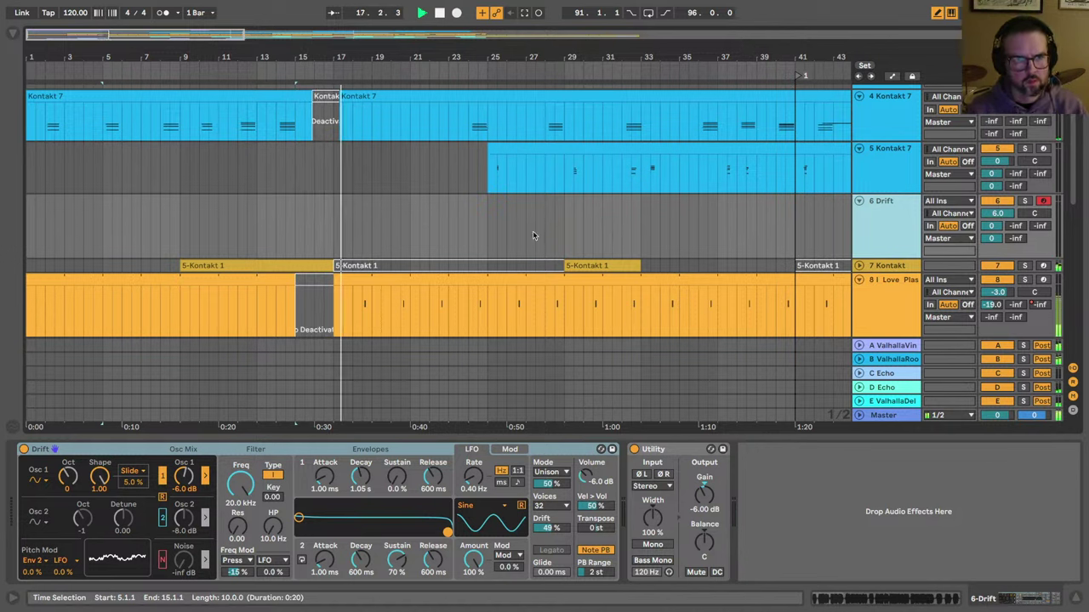
{"action": "left_click", "coordinate": [524, 14]}
{"action": "key", "text": "space"}
{"action": "key", "text": "space"}
{"action": "left_click", "coordinate": [242, 204]}
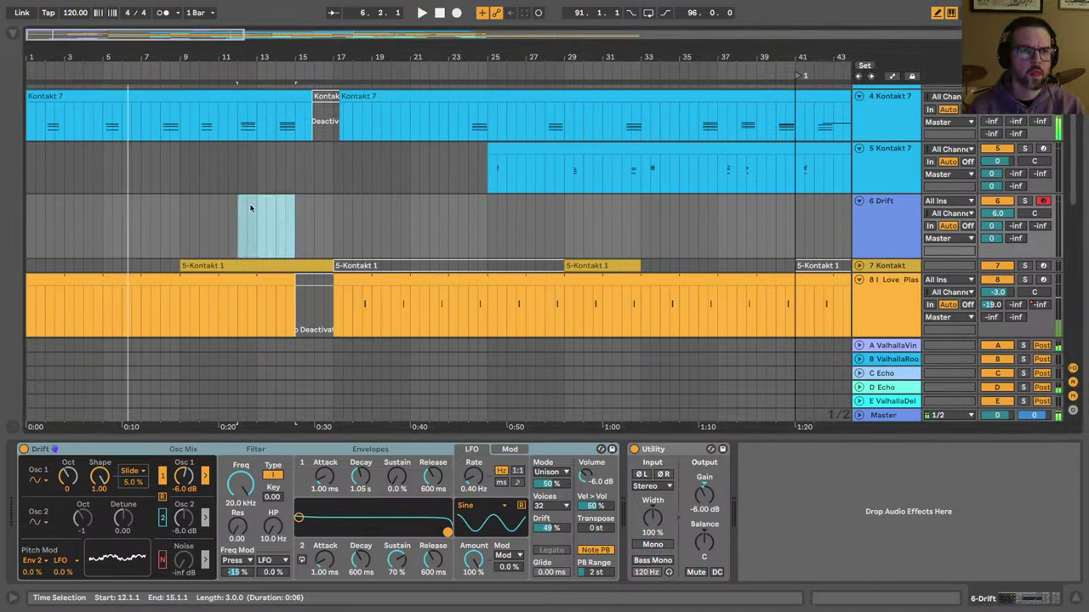
{"action": "key", "text": "Delete"}
{"action": "left_click", "coordinate": [259, 213]}
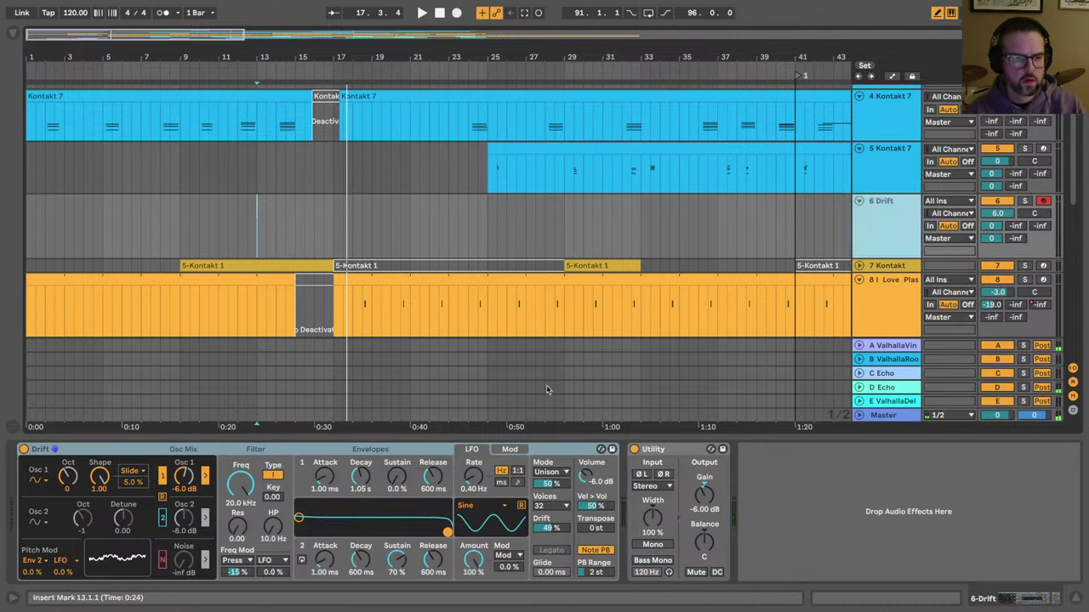
Step: Enable Drift's Osc 2, try the triangle waveform, and return it to sine with its octave at -1
{"action": "left_click", "coordinate": [162, 519]}
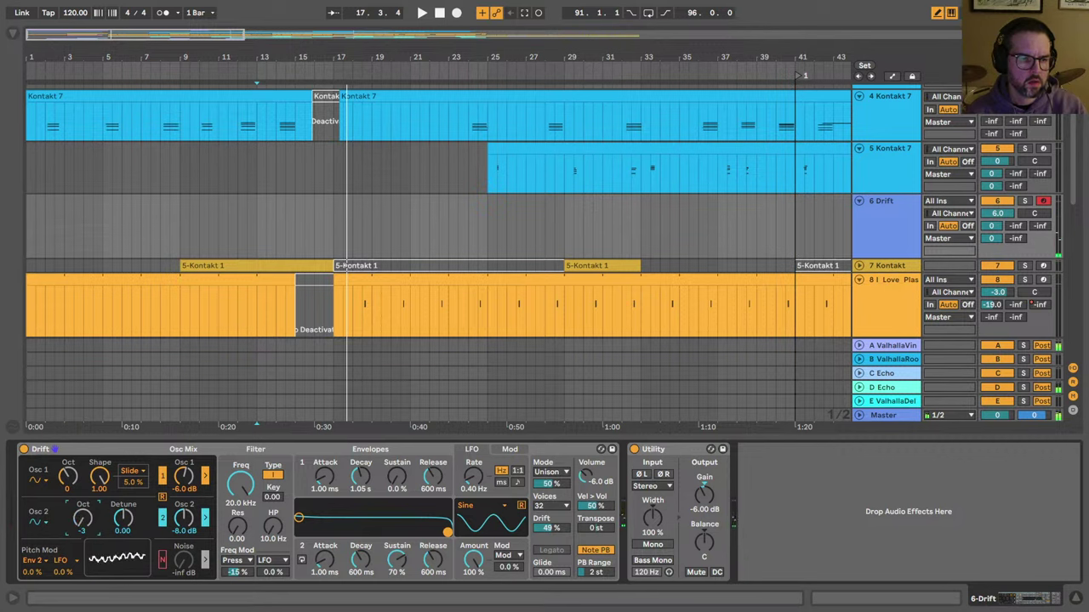
{"action": "left_click", "coordinate": [37, 522]}
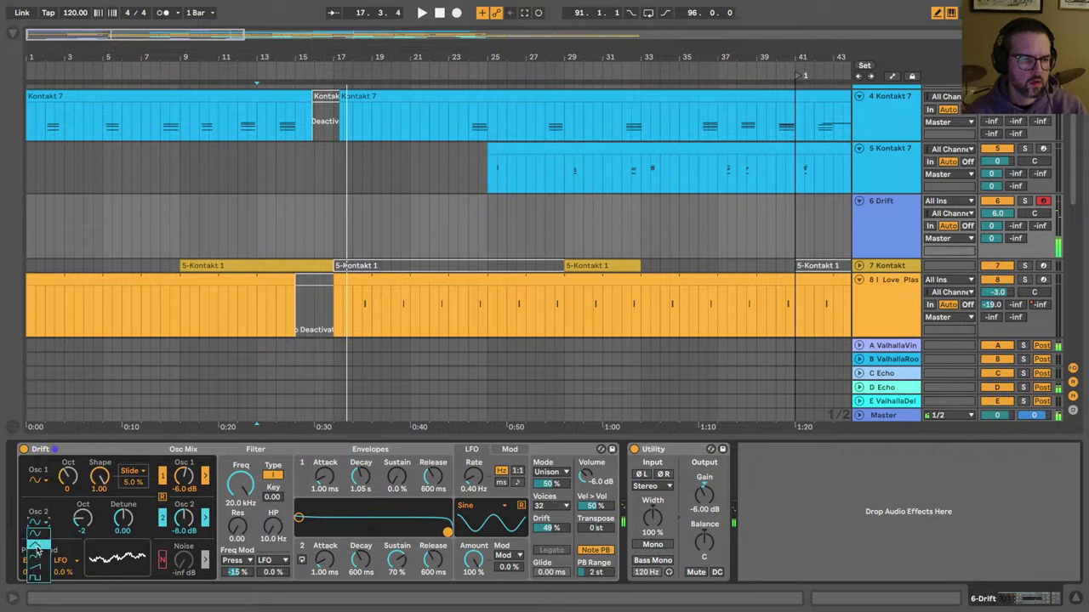
{"action": "left_click", "coordinate": [37, 549]}
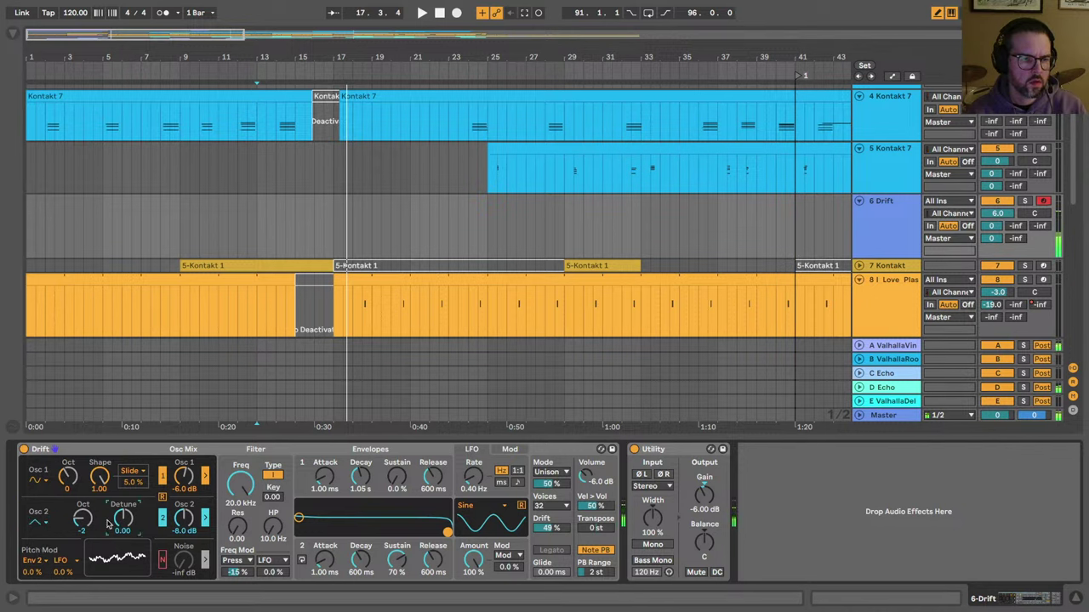
{"action": "left_click", "coordinate": [37, 521]}
{"action": "left_click", "coordinate": [37, 534]}
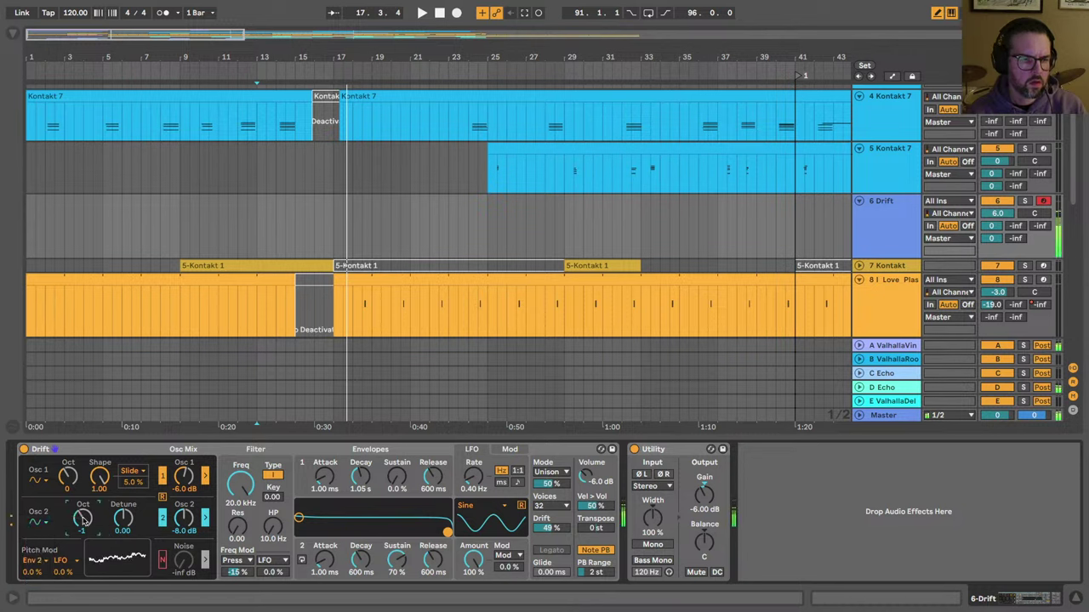
Step: Undo the latest Drift Osc 2 octave and detune changes and bring back the Drift clip that ends at bar 15
{"action": "key", "text": "space"}
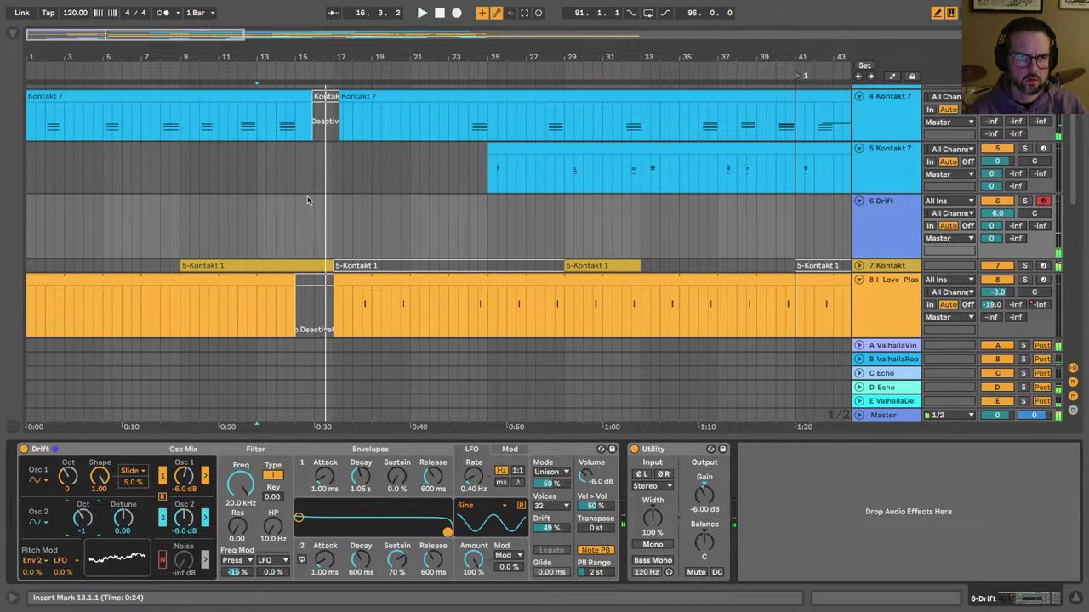
{"action": "key", "text": "space"}
{"action": "left_click", "coordinate": [267, 222]}
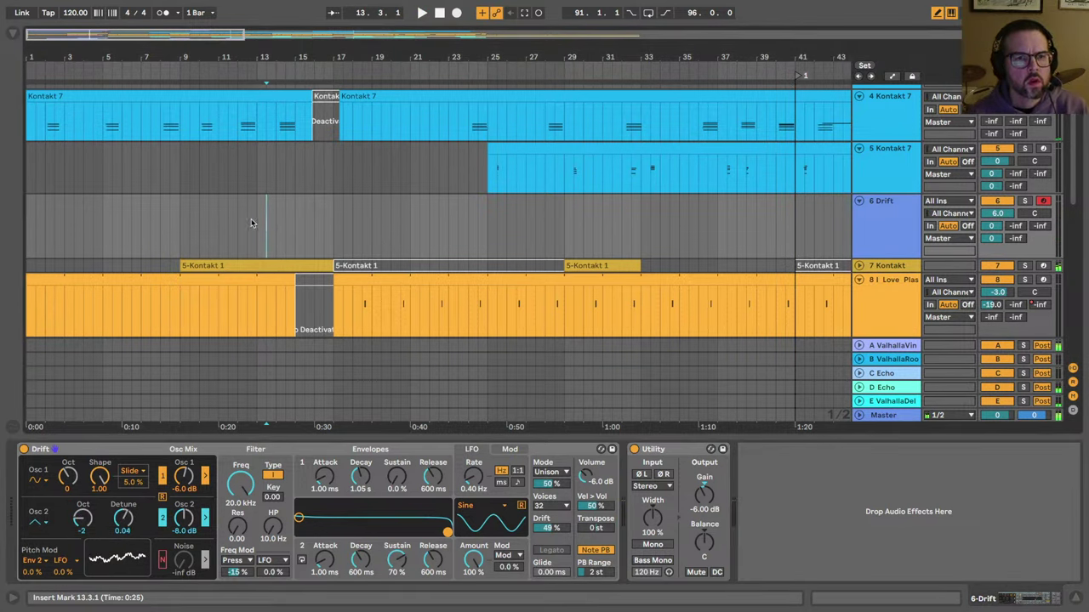
{"action": "key", "text": "super+z"}
{"action": "key", "text": "super+z"}
{"action": "key", "text": "super+z"}
{"action": "key", "text": "super+z"}
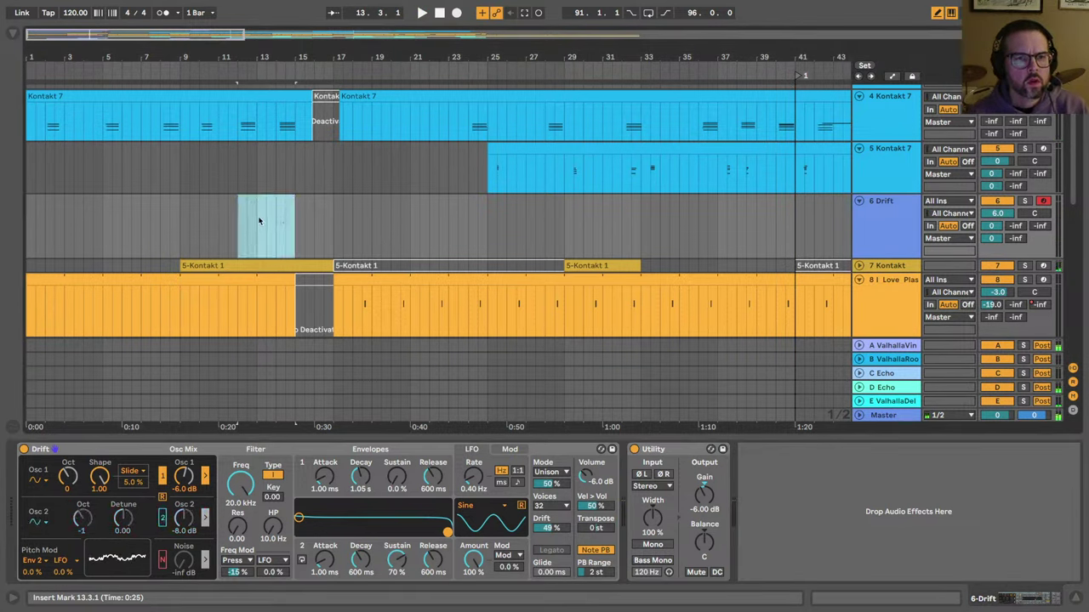
Step: Listen from 14.1.1 and trim the start of the Drift clip to bar 14 so it spans bar 14 only
{"action": "key", "text": "space"}
{"action": "left_click", "coordinate": [278, 224]}
{"action": "key", "text": "space"}
{"action": "key", "text": "space"}
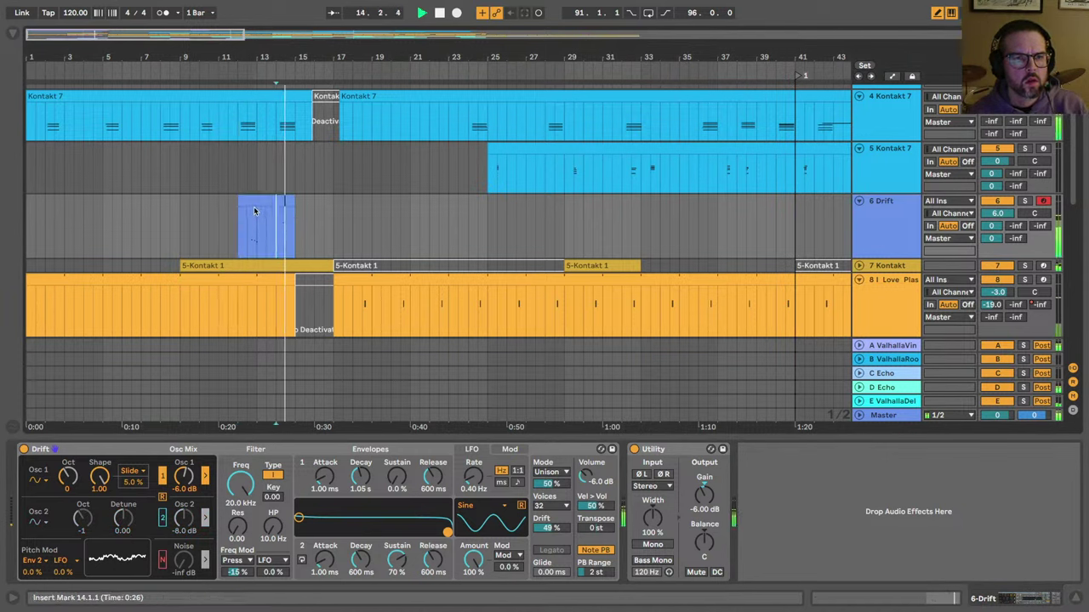
{"action": "left_click", "coordinate": [243, 203]}
{"action": "left_click_drag", "start_coordinate": [242, 203], "coordinate": [275, 203]}
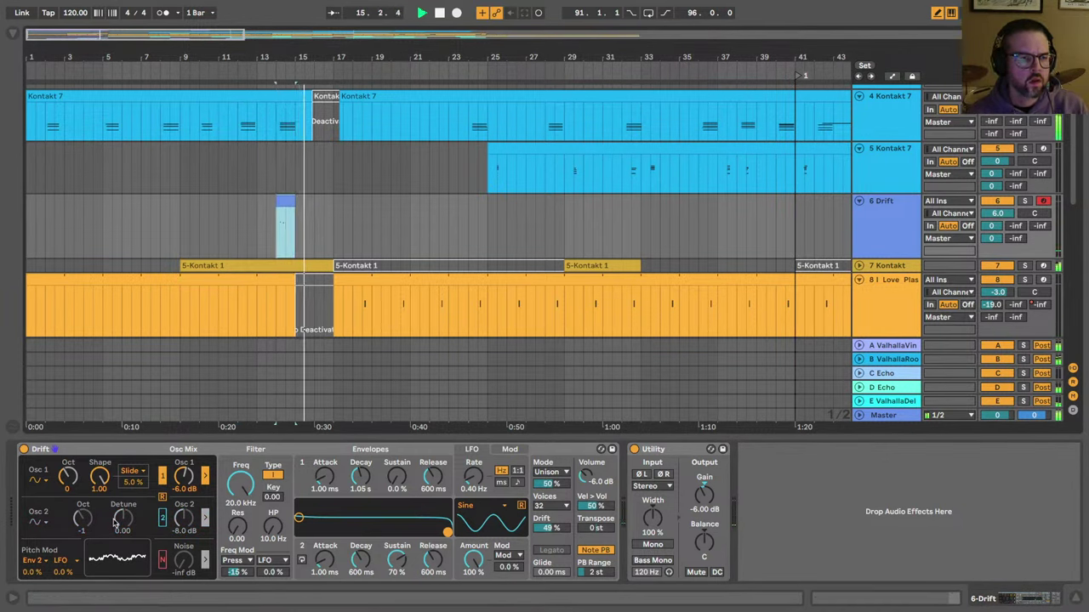
Step: Re-enable Drift's Osc 2 and quantize all notes in the Drift clip at bar 14
{"action": "left_click", "coordinate": [163, 517]}
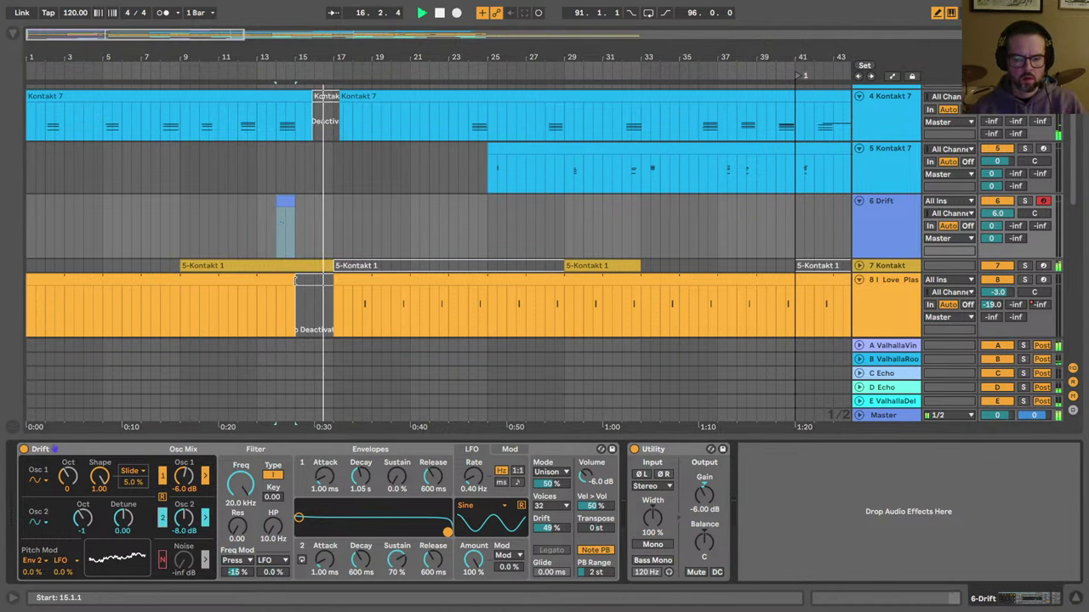
{"action": "double_click", "coordinate": [287, 201]}
{"action": "key", "text": "ctrl+a"}
{"action": "key", "text": "ctrl+u"}
{"action": "key", "text": "space"}
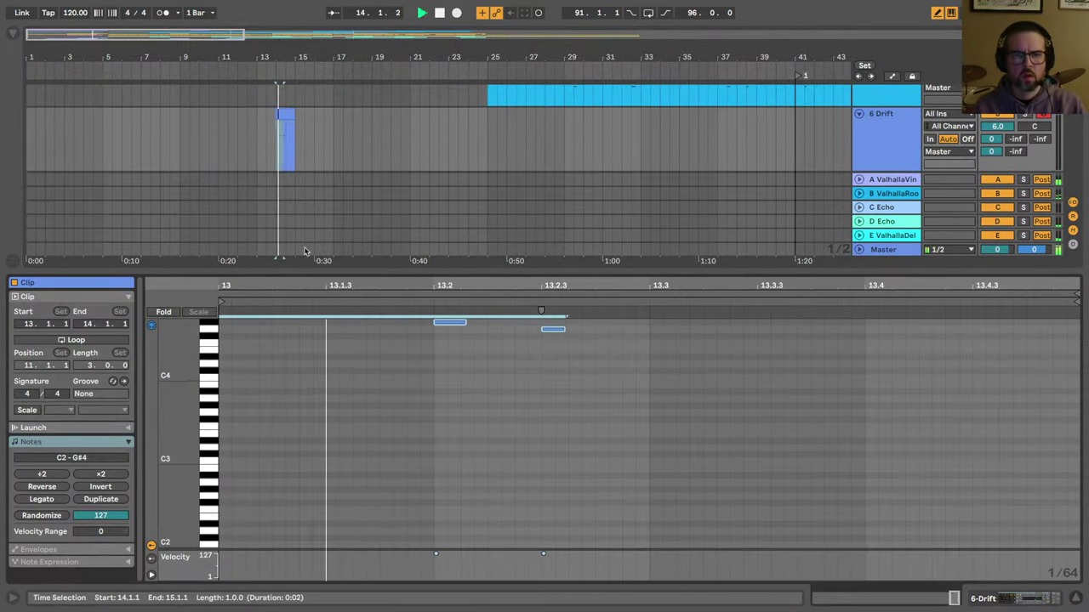
{"action": "key", "text": "shift+Tab"}
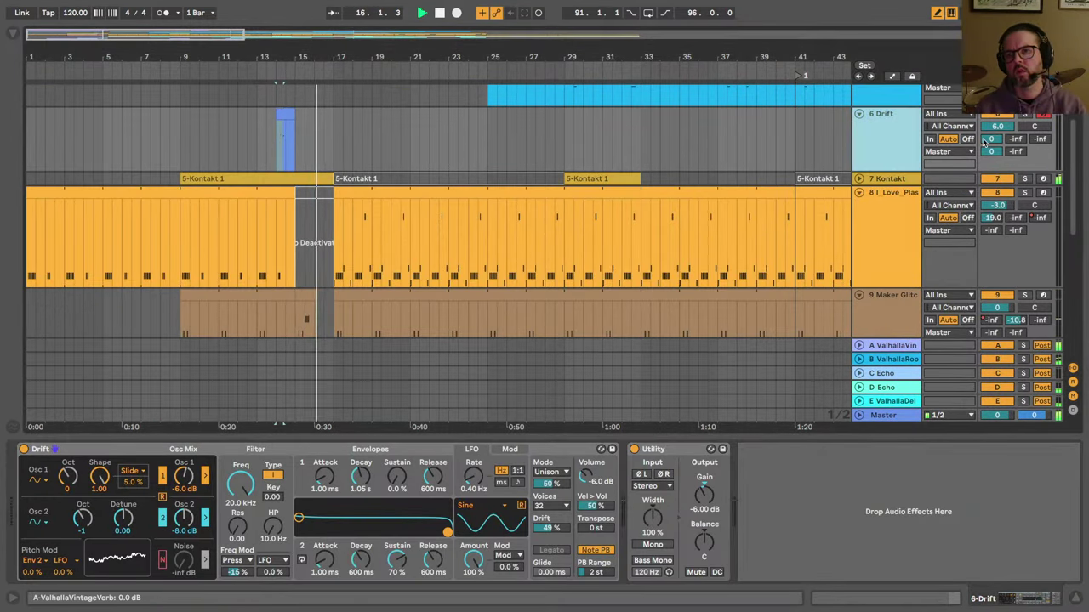
Step: Replay from bar 14, raise Drift's send E to 0 dB, and inspect the ValhallaDelay return track
{"action": "key", "text": "space"}
{"action": "key", "text": "space"}
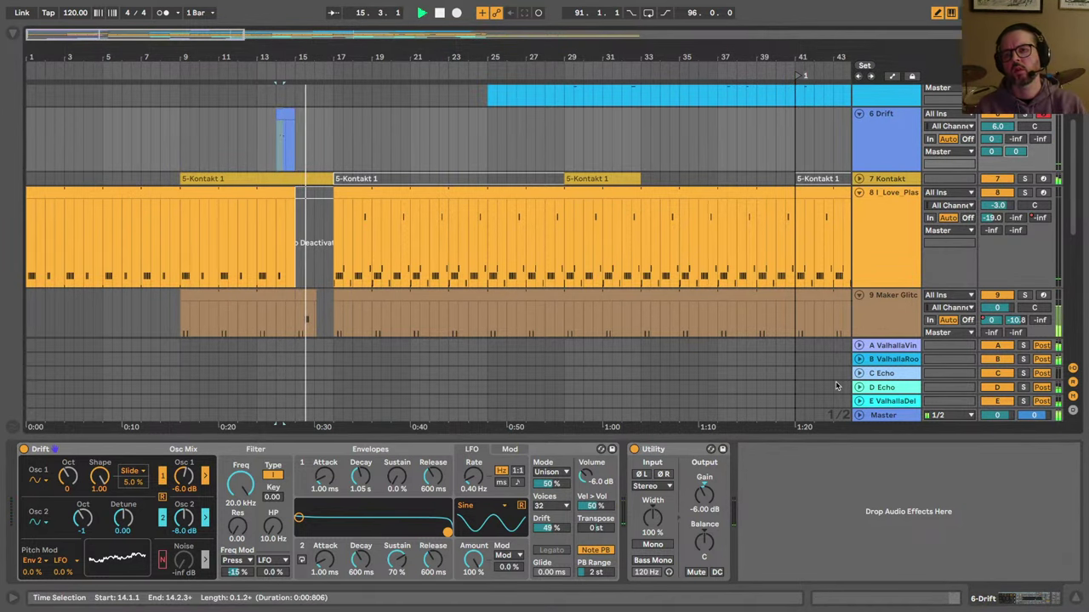
{"action": "left_click", "coordinate": [884, 403]}
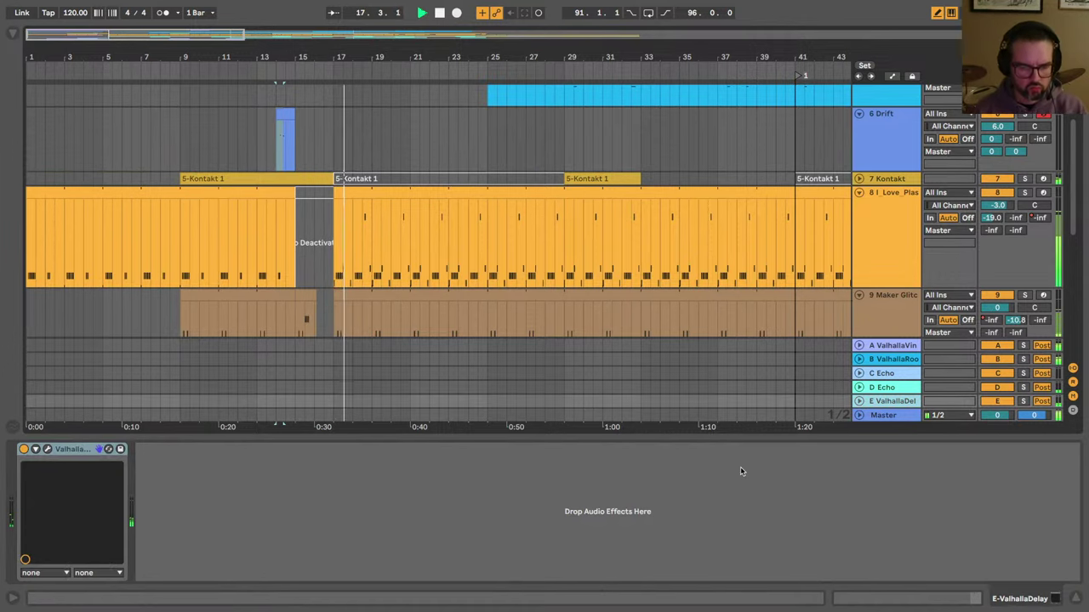
Step: Set the Maker Glitch Kit track's ValhallaRoom send to -14.0 dB and its rack's Filter macro to 0
{"action": "key", "text": "Tab"}
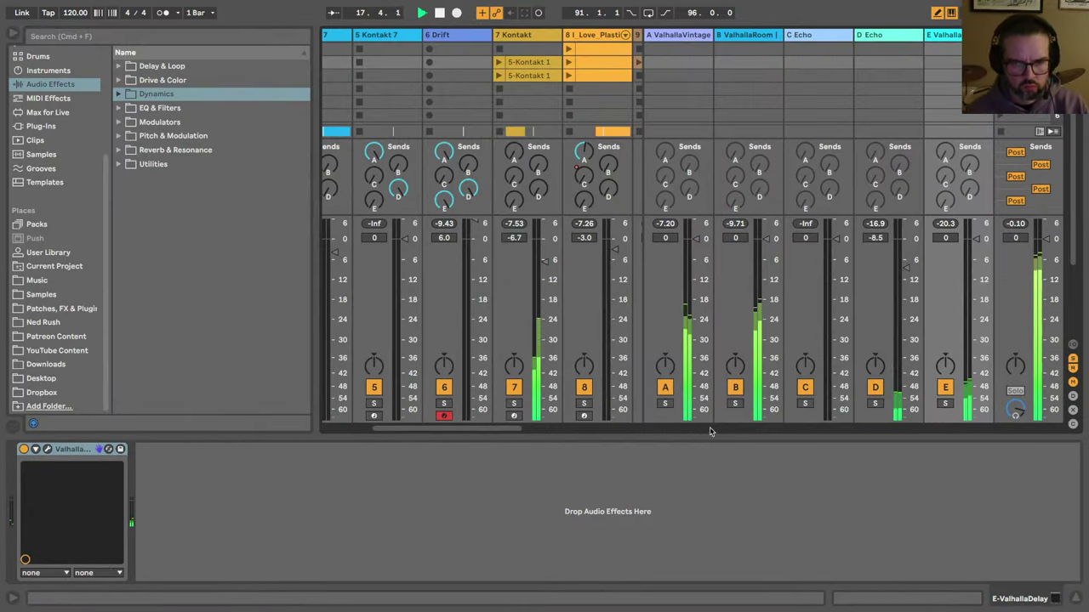
{"action": "left_click", "coordinate": [9, 28]}
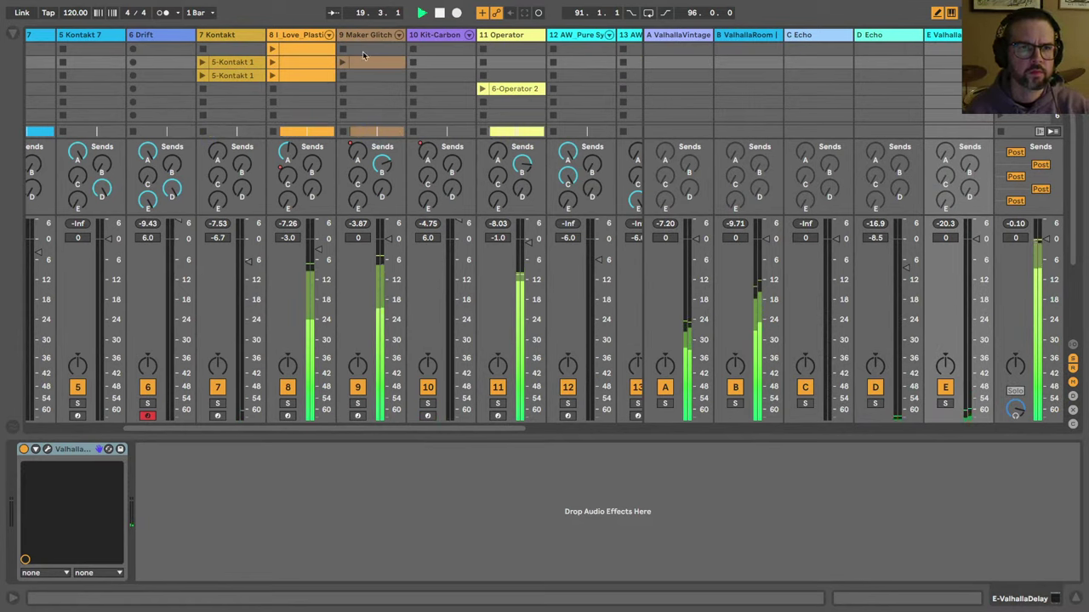
{"action": "left_click", "coordinate": [301, 210]}
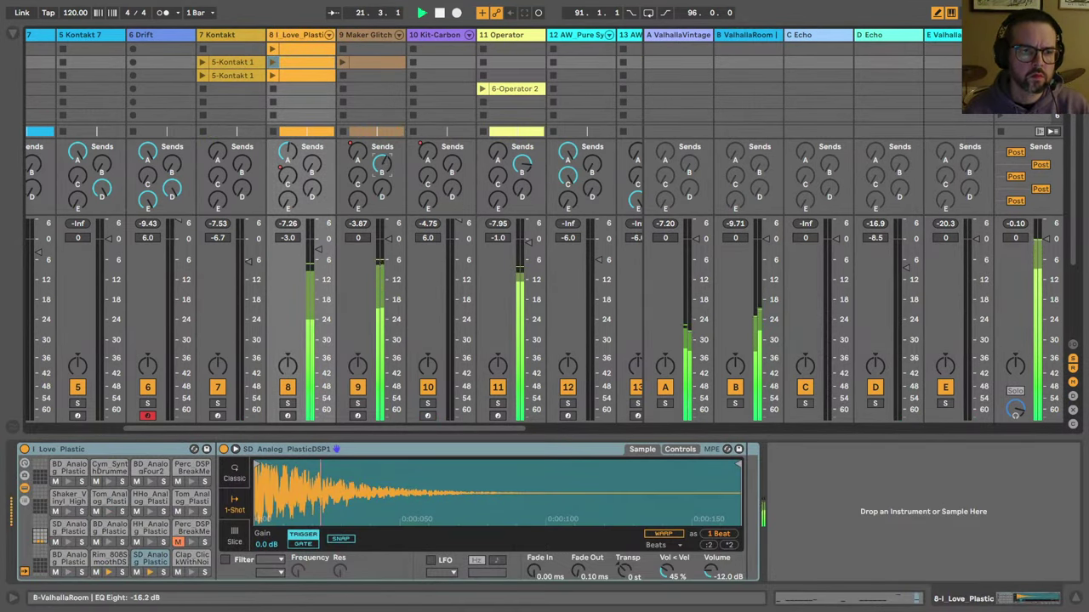
{"action": "left_click", "coordinate": [355, 49]}
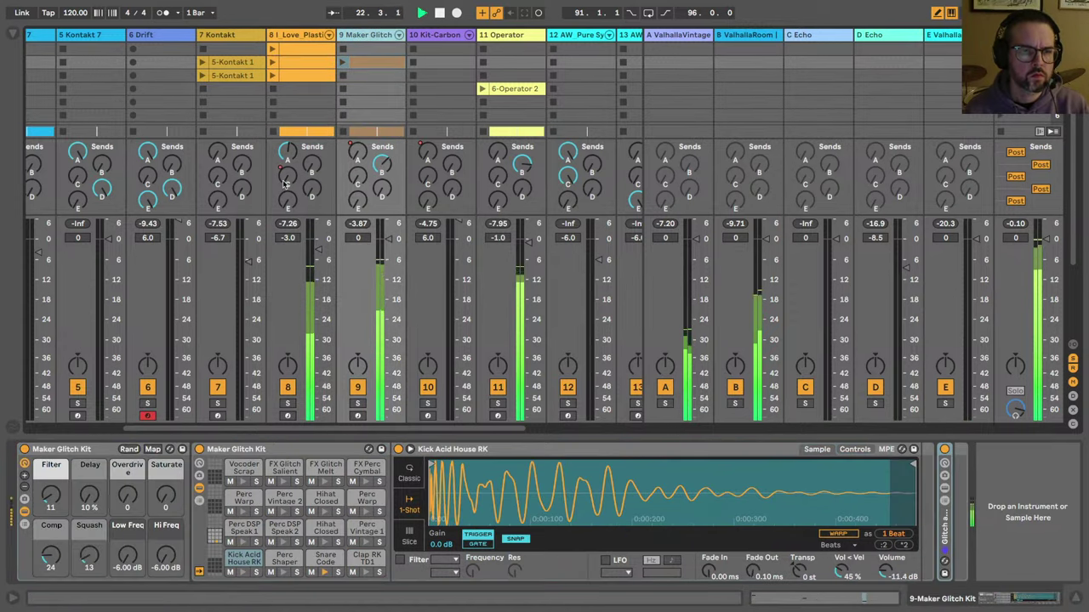
{"action": "mouse_move", "coordinate": [50, 502]}
{"action": "left_mouse_down"}
{"action": "mouse_move", "coordinate": [49, 454]}
{"action": "mouse_move", "coordinate": [50, 510]}
{"action": "left_mouse_up"}
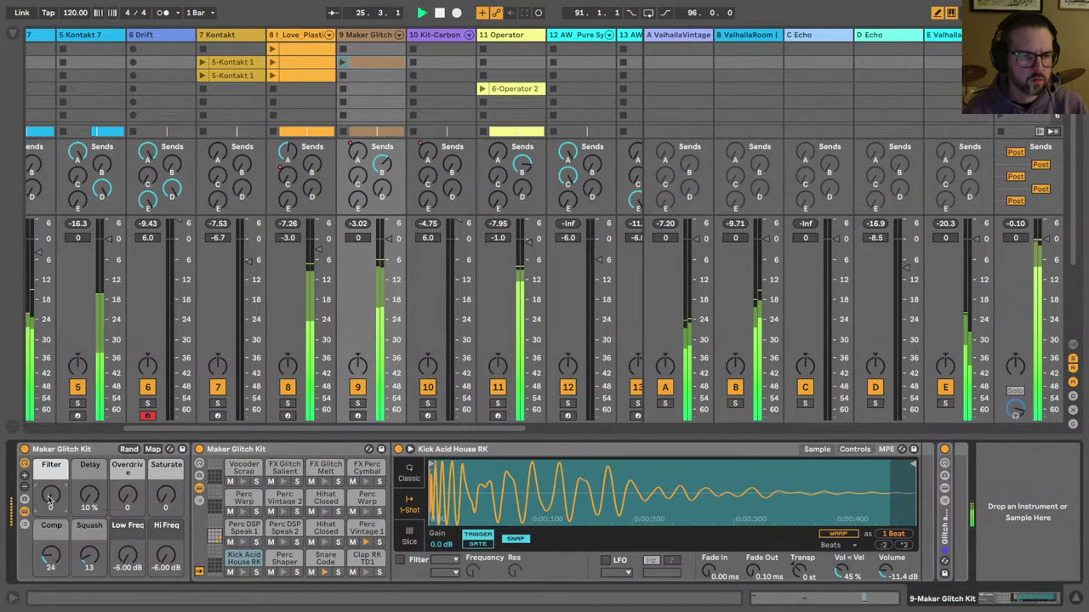
Step: Deactivate the section from 27.3.1 to 29.3.1 on track 4 Kontakt 7 in the arrangement
{"action": "key", "text": "Tab"}
{"action": "scroll", "coordinate": [390, 235], "scroll_direction": "up", "scroll_amount": 5}
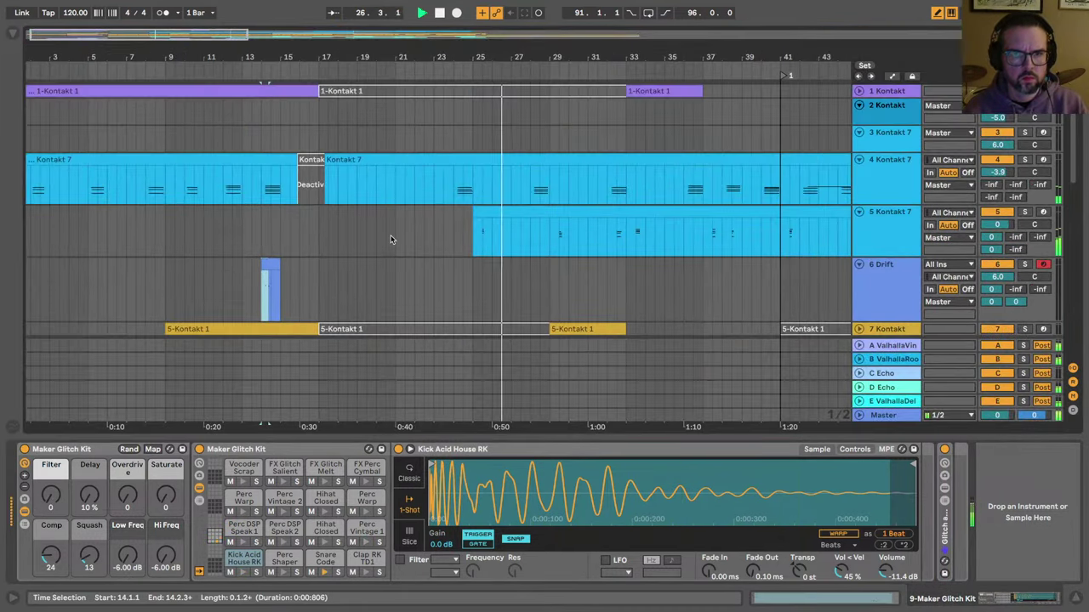
{"action": "scroll", "coordinate": [466, 244], "scroll_direction": "right", "scroll_amount": 3}
{"action": "left_click_drag", "start_coordinate": [451, 179], "coordinate": [490, 183]}
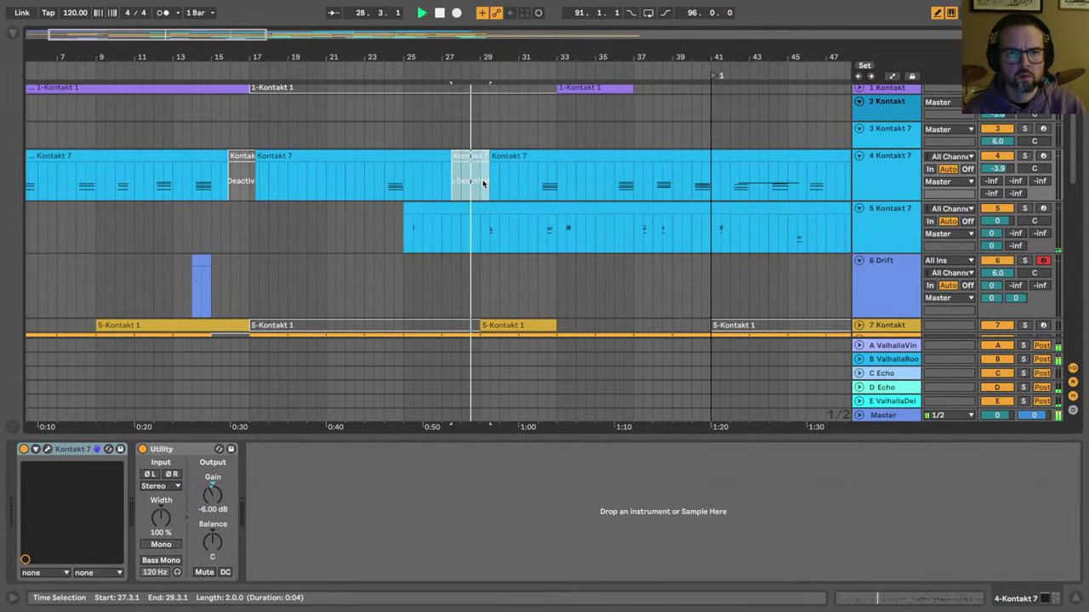
{"action": "left_click", "coordinate": [483, 183]}
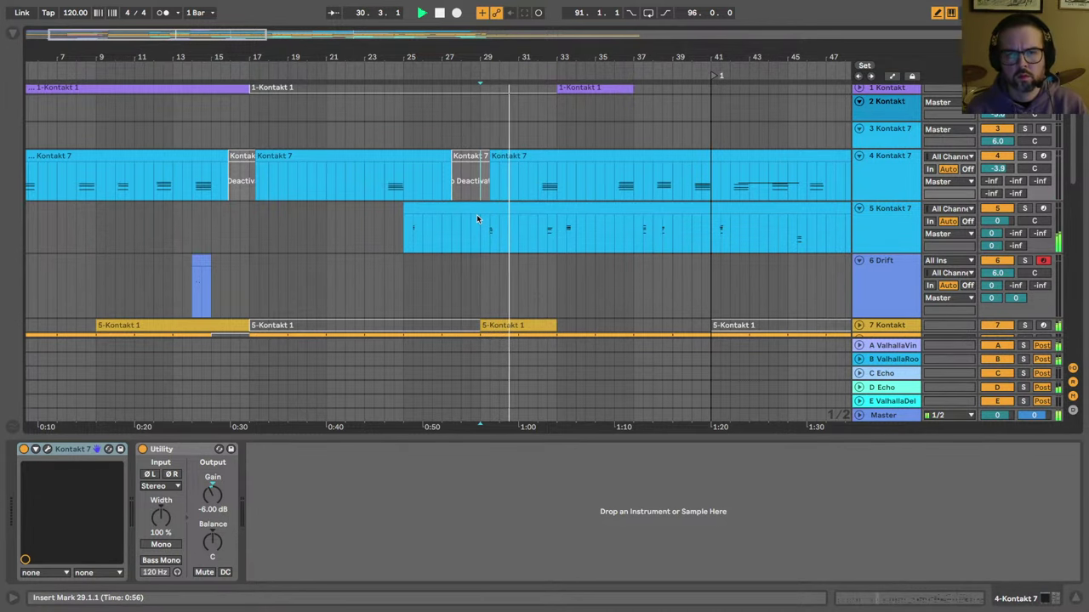
Step: Deactivate the section from 33.1.1 to 35.3.1 on track 5 Kontakt 7
{"action": "scroll", "coordinate": [478, 243], "scroll_direction": "right", "scroll_amount": 2}
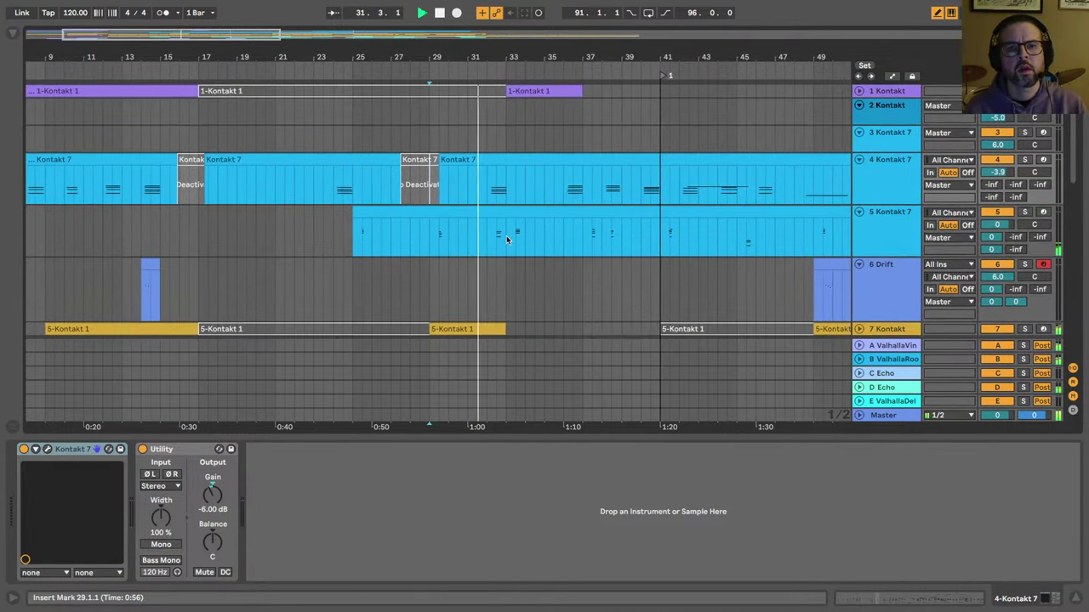
{"action": "left_click", "coordinate": [506, 240]}
{"action": "left_click_drag", "start_coordinate": [506, 240], "coordinate": [550, 241]}
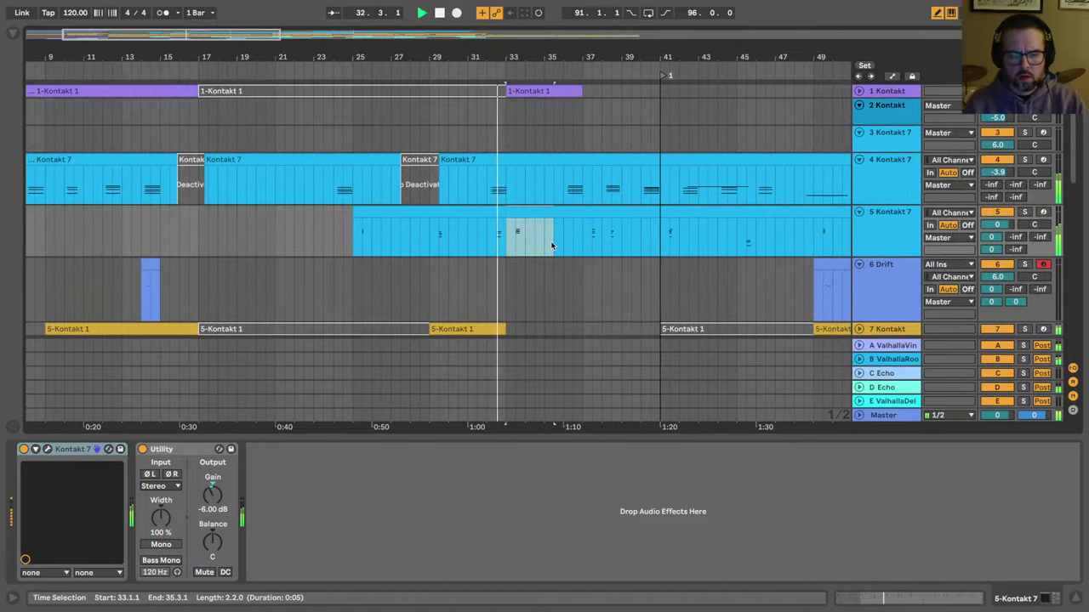
Step: Copy the Drift clip at bar 14 to 33.1.1 on the same track and play from there
{"action": "scroll", "coordinate": [280, 189], "scroll_direction": "down", "scroll_amount": 3}
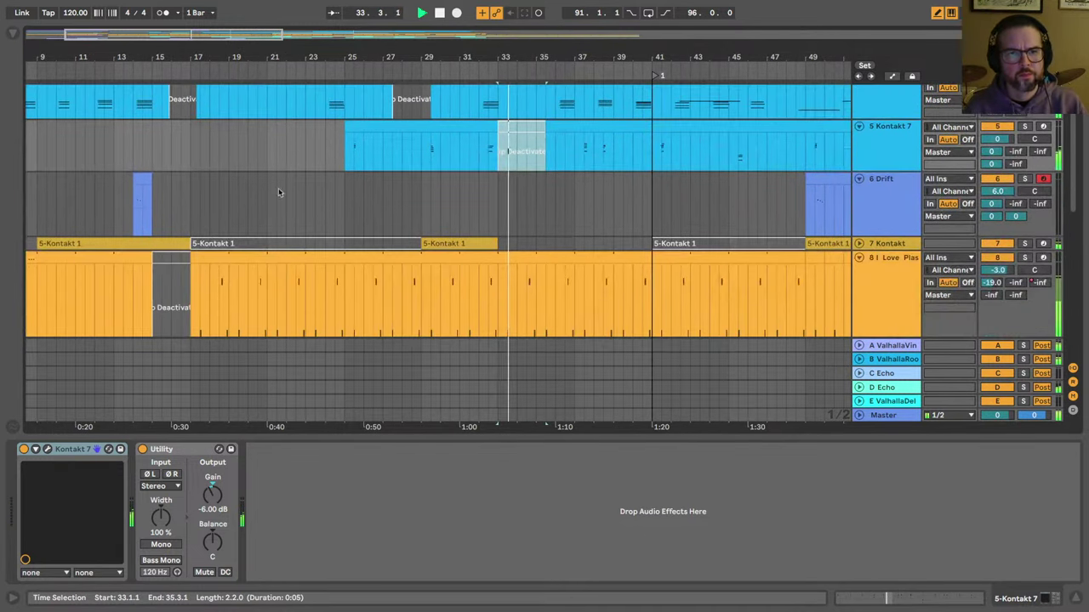
{"action": "left_click", "coordinate": [140, 179]}
{"action": "key", "text": "super+c"}
{"action": "left_click", "coordinate": [499, 207]}
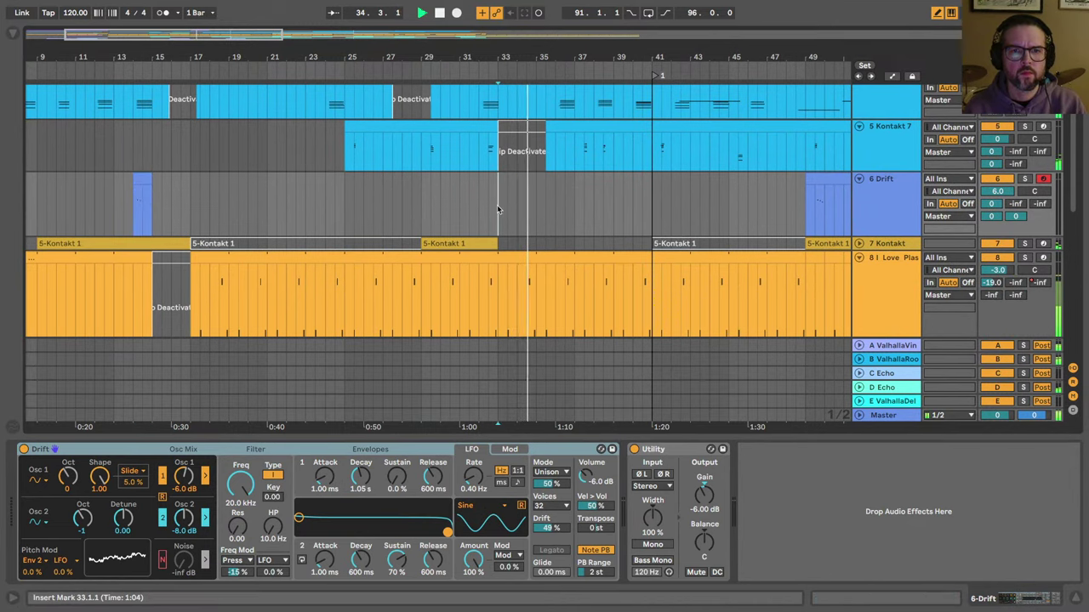
{"action": "key", "text": "super+v"}
{"action": "key", "text": "space"}
{"action": "key", "text": "space"}
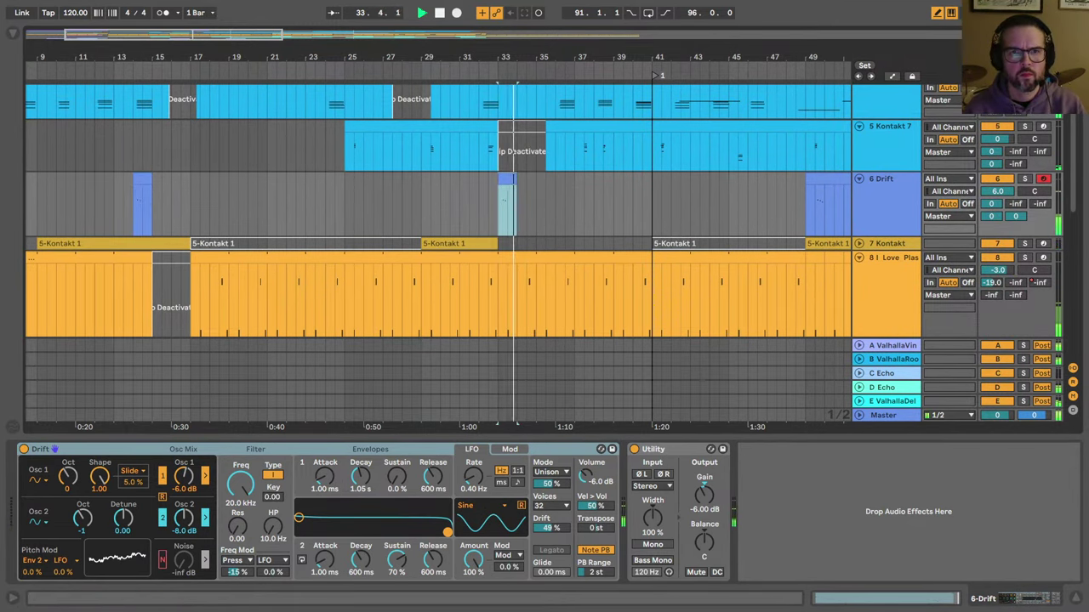
Step: Shift the computer keyboard octave to C4 to D5, play Drift along, and capture the notes as a clip at bars 35 to 37
{"action": "left_click_drag", "start_coordinate": [485, 56], "coordinate": [283, 55]}
{"action": "scroll", "coordinate": [333, 225], "scroll_direction": "down", "scroll_amount": 1}
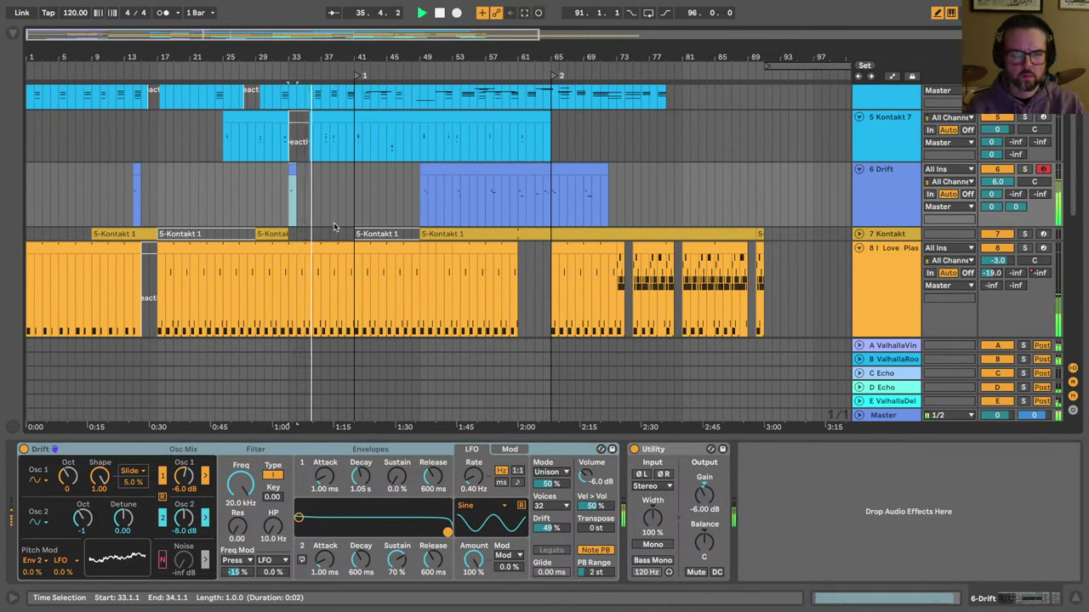
{"action": "key", "text": "x"}
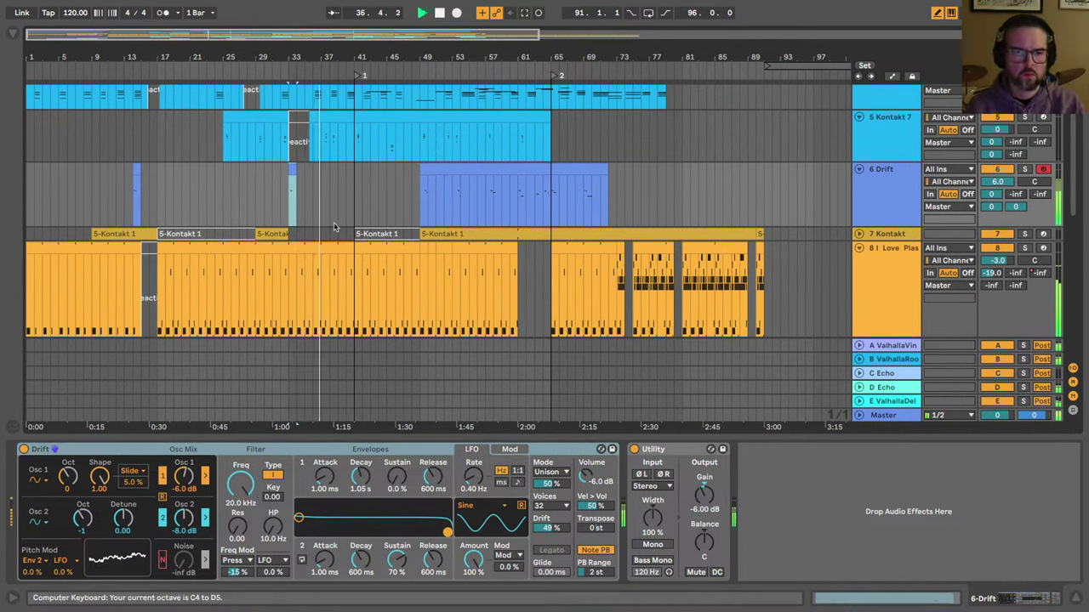
{"action": "left_click", "coordinate": [302, 168]}
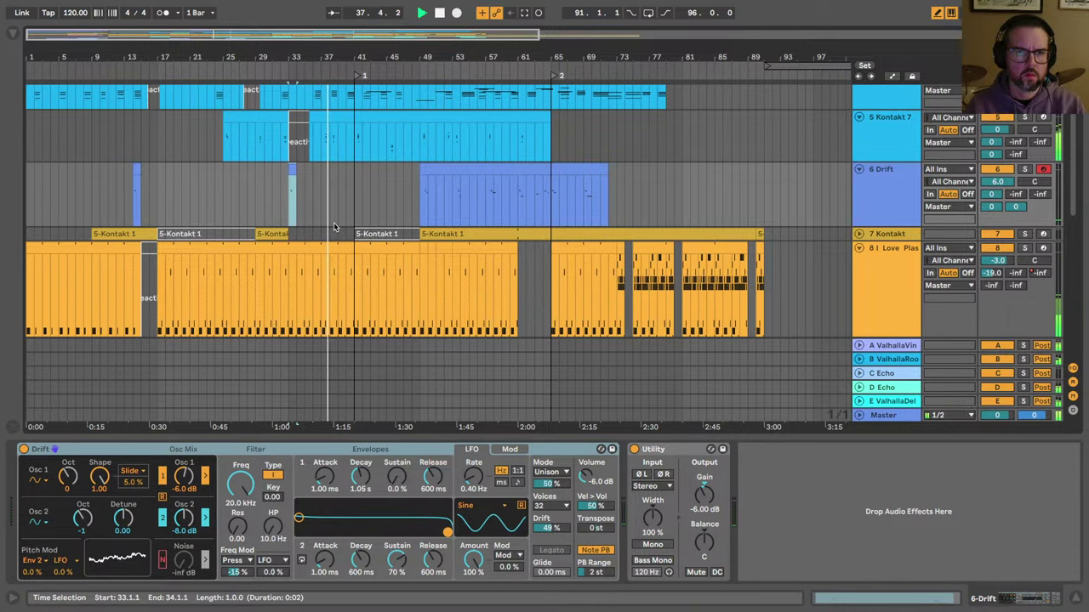
{"action": "key", "text": "ctrl+shift+c"}
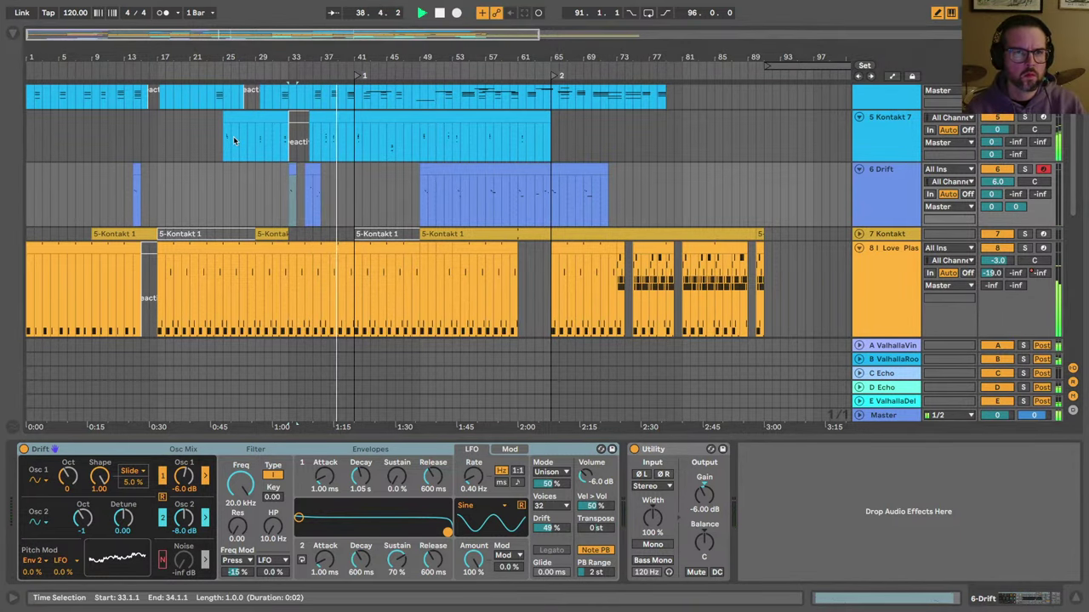
{"action": "key", "text": "space"}
Step: Quantize all notes in the Drift clip at bars 35 to 37 and remove its C5 note at 3.4
{"action": "left_click_drag", "start_coordinate": [286, 51], "coordinate": [289, 110]}
{"action": "double_click", "coordinate": [380, 168]}
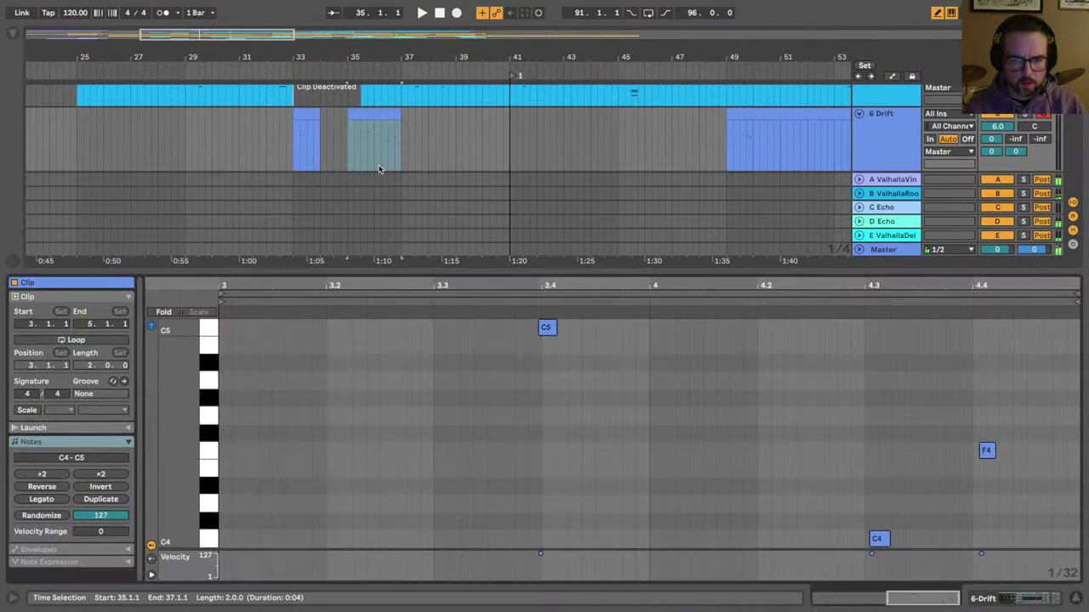
{"action": "key", "text": "ctrl+a"}
{"action": "key", "text": "ctrl+u"}
{"action": "key", "text": "space"}
{"action": "scroll", "coordinate": [737, 437], "scroll_direction": "down", "scroll_amount": 1}
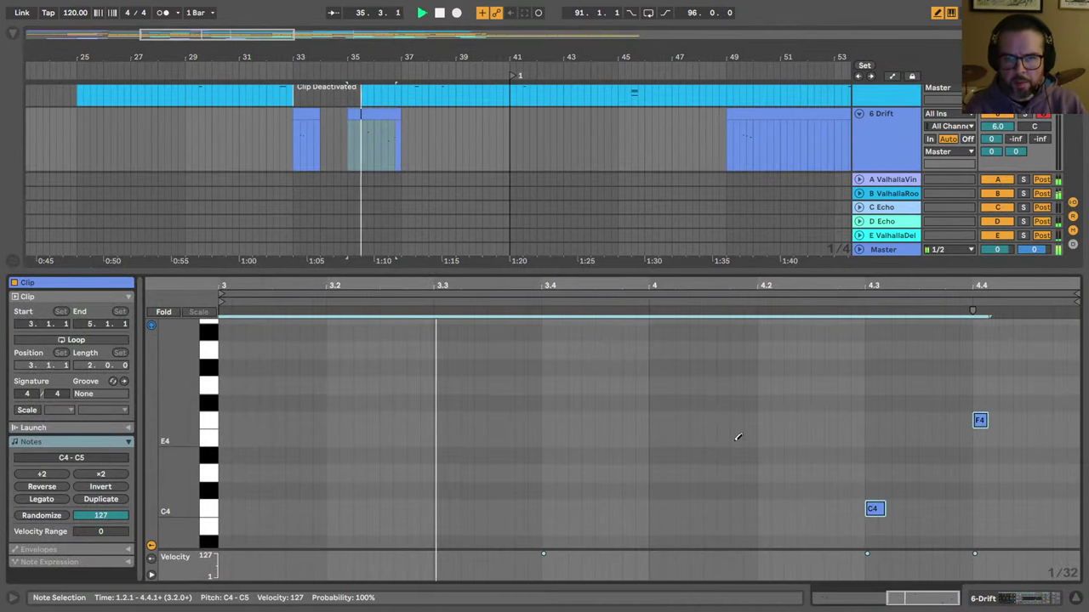
{"action": "scroll", "coordinate": [737, 437], "scroll_direction": "up", "scroll_amount": 3}
{"action": "left_click", "coordinate": [555, 380]}
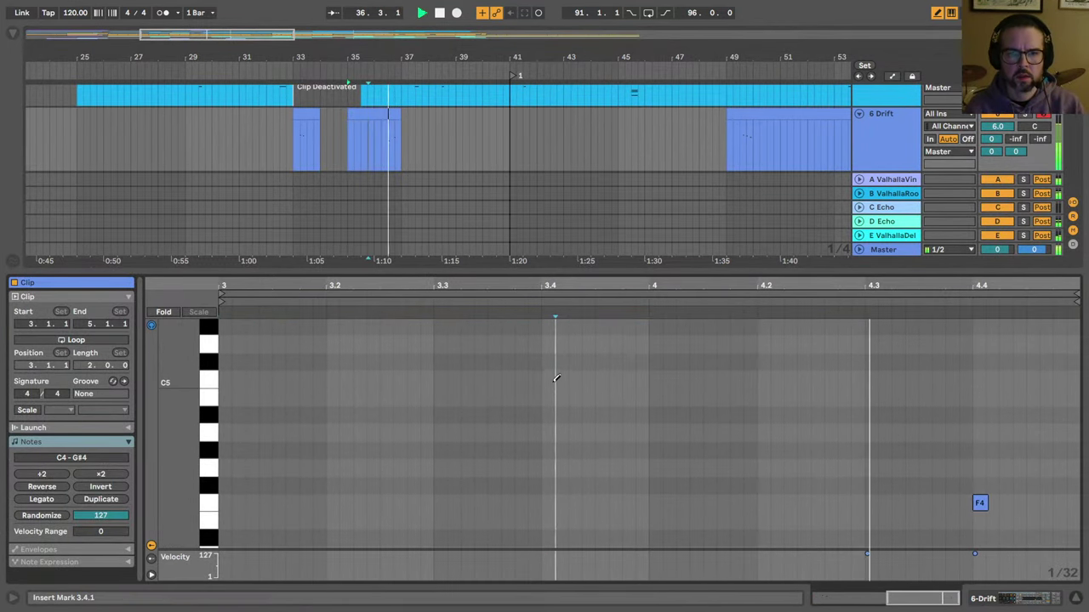
{"action": "scroll", "coordinate": [557, 378], "scroll_direction": "down", "scroll_amount": 2}
{"action": "key", "text": "shift+Tab"}
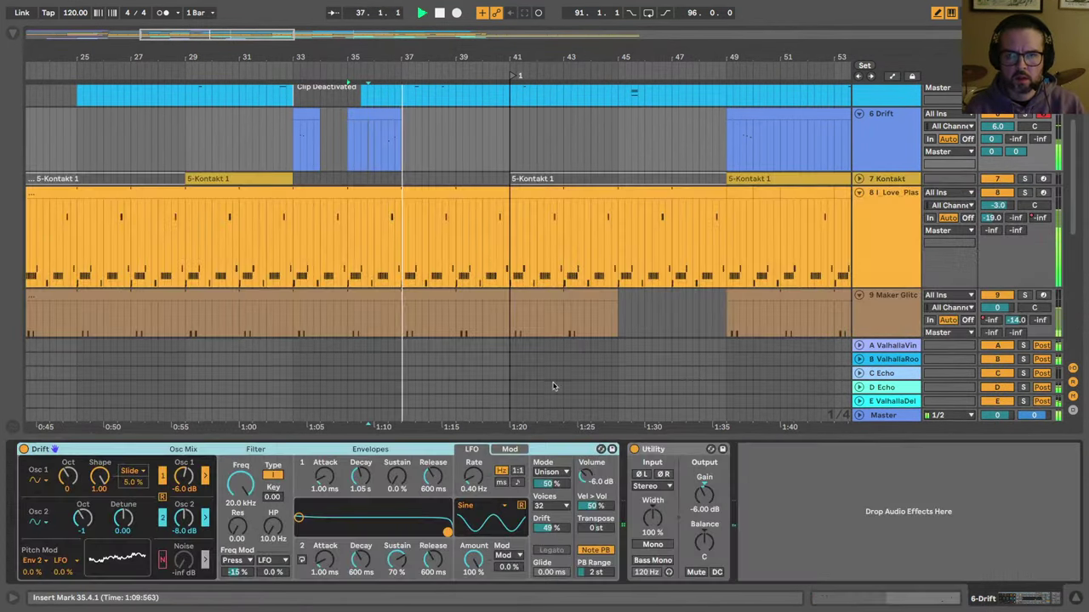
Step: Place the insert marker at 35.1.1 on the Drift track and check the mixer levels during playback
{"action": "left_click", "coordinate": [352, 129]}
{"action": "left_click", "coordinate": [349, 134]}
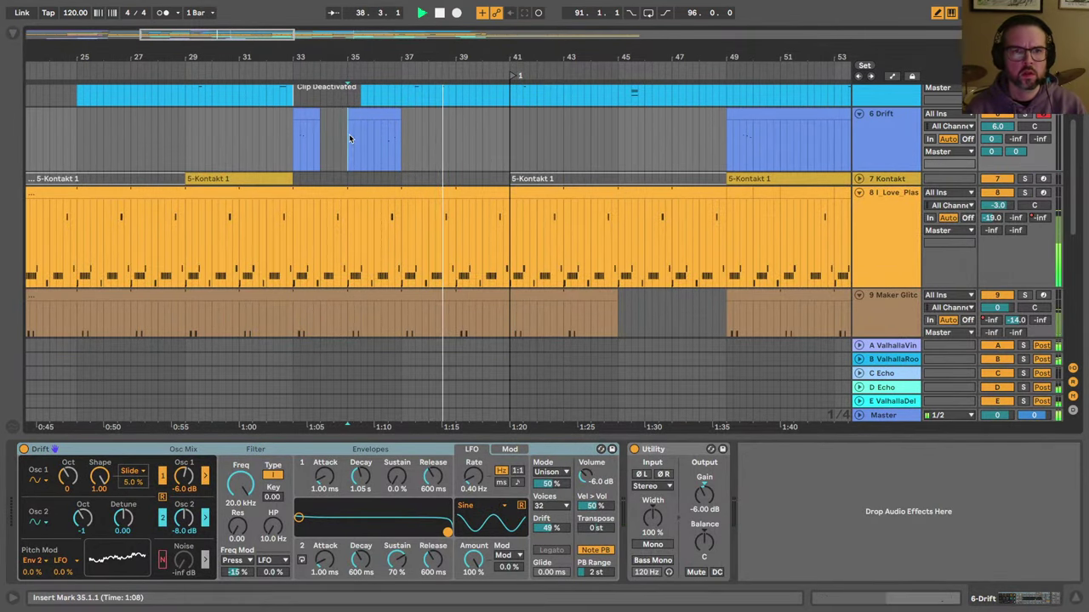
{"action": "key", "text": "Tab"}
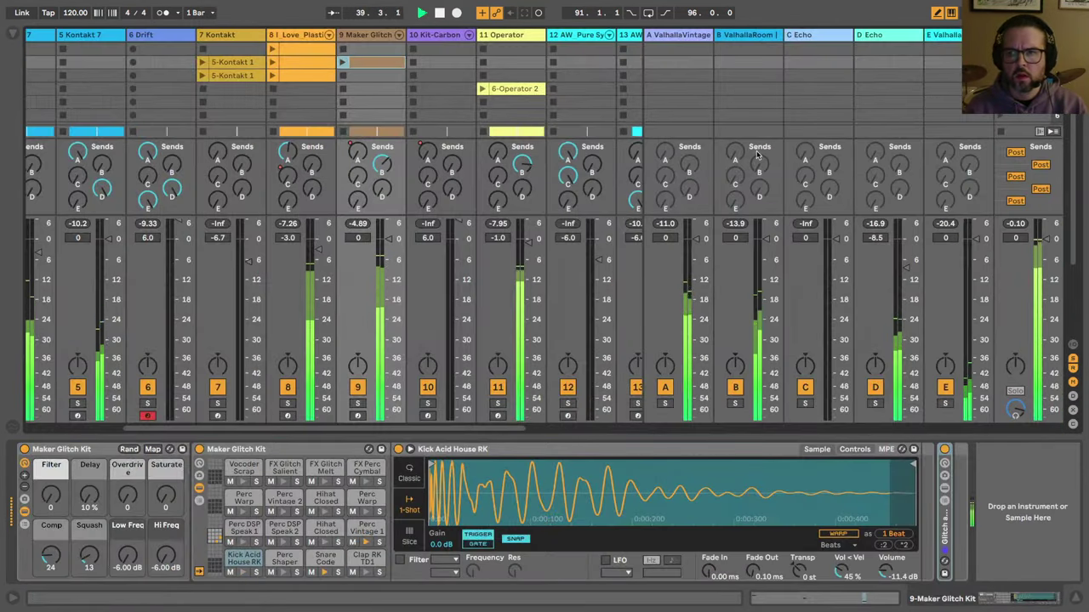
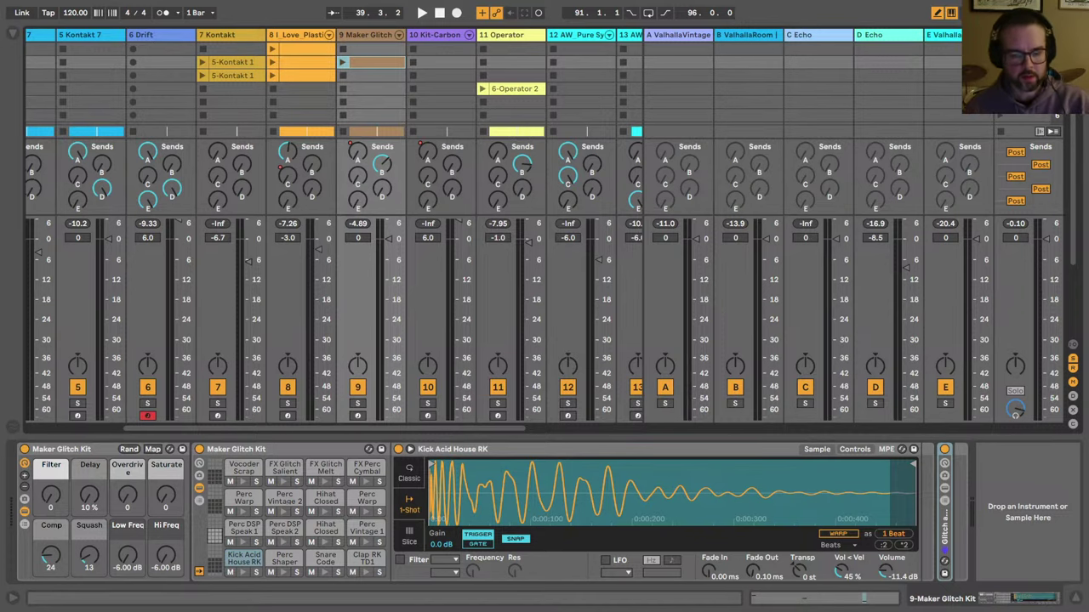
{"action": "key", "text": "Tab"}
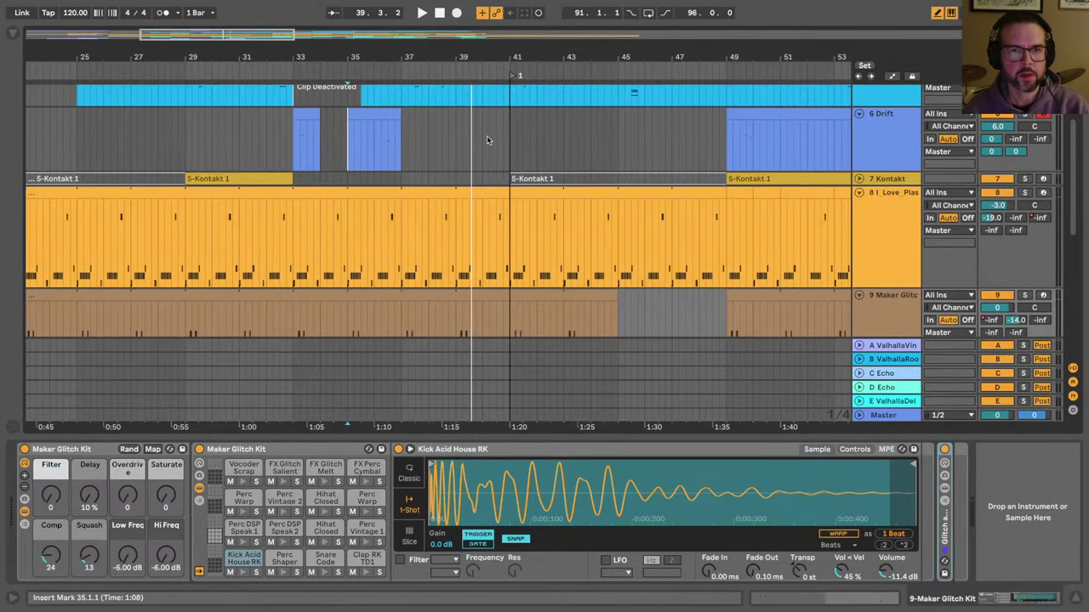
Step: Play the arrangement from 36.4.1 and look over the lower tracks around bars 37 to 41
{"action": "left_click", "coordinate": [397, 157]}
{"action": "key", "text": "space"}
{"action": "scroll", "coordinate": [377, 255], "scroll_direction": "up", "scroll_amount": 3}
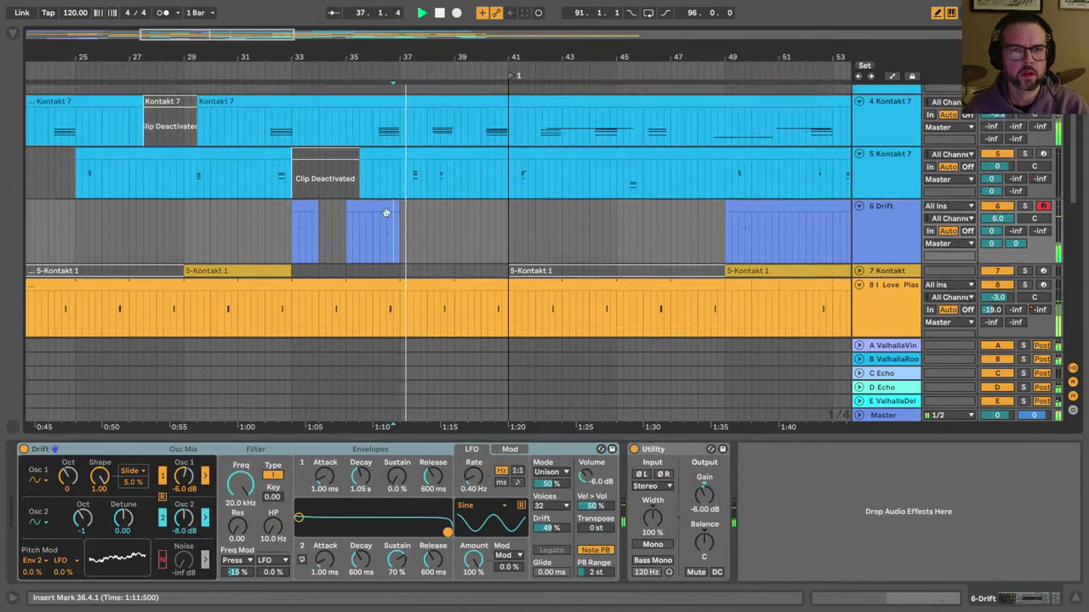
{"action": "scroll", "coordinate": [376, 267], "scroll_direction": "down", "scroll_amount": 1}
{"action": "left_click_drag", "start_coordinate": [430, 55], "coordinate": [429, 49]}
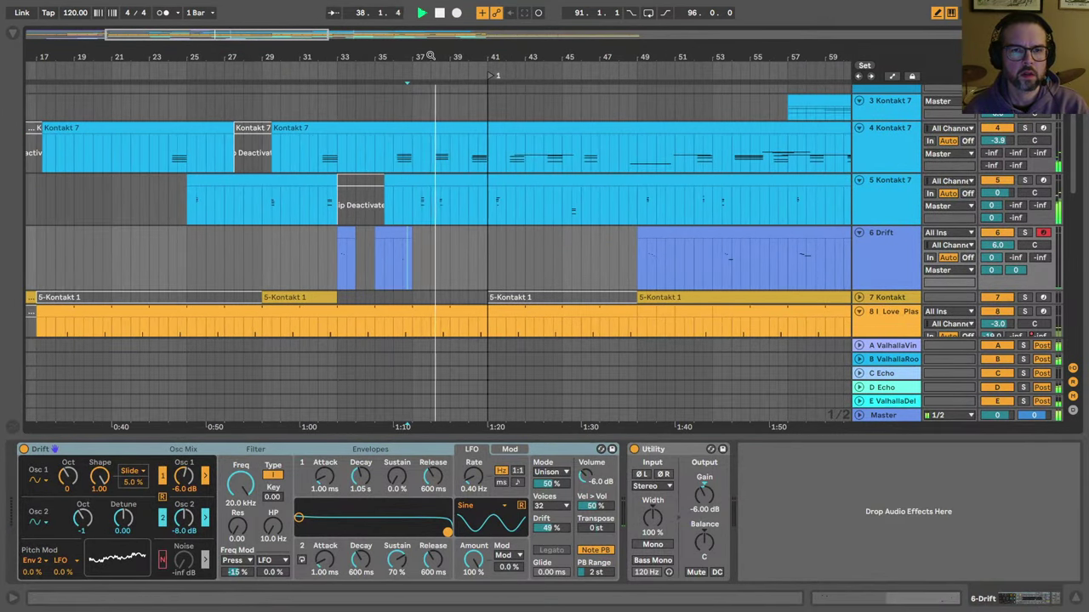
{"action": "scroll", "coordinate": [440, 225], "scroll_direction": "down", "scroll_amount": 5}
{"action": "scroll", "coordinate": [440, 225], "scroll_direction": "down", "scroll_amount": 6}
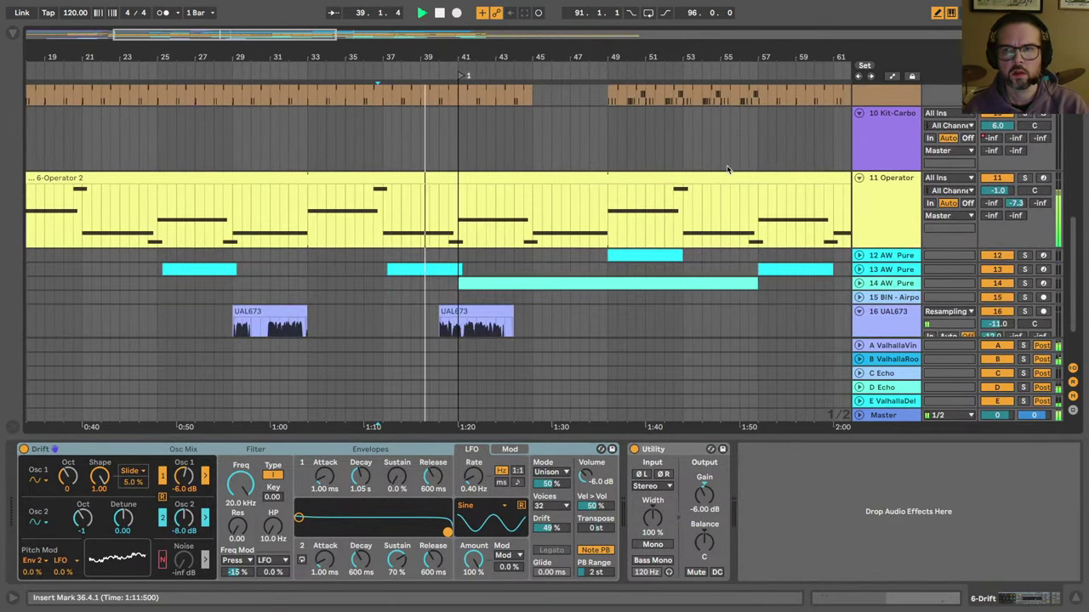
Step: Create an empty one-bar MIDI clip from 40.1.1 to 41.1.1 on the Kit-Carbon track
{"action": "left_click", "coordinate": [871, 155]}
{"action": "scroll", "coordinate": [627, 188], "scroll_direction": "up", "scroll_amount": 2}
{"action": "left_click_drag", "start_coordinate": [436, 201], "coordinate": [454, 206]}
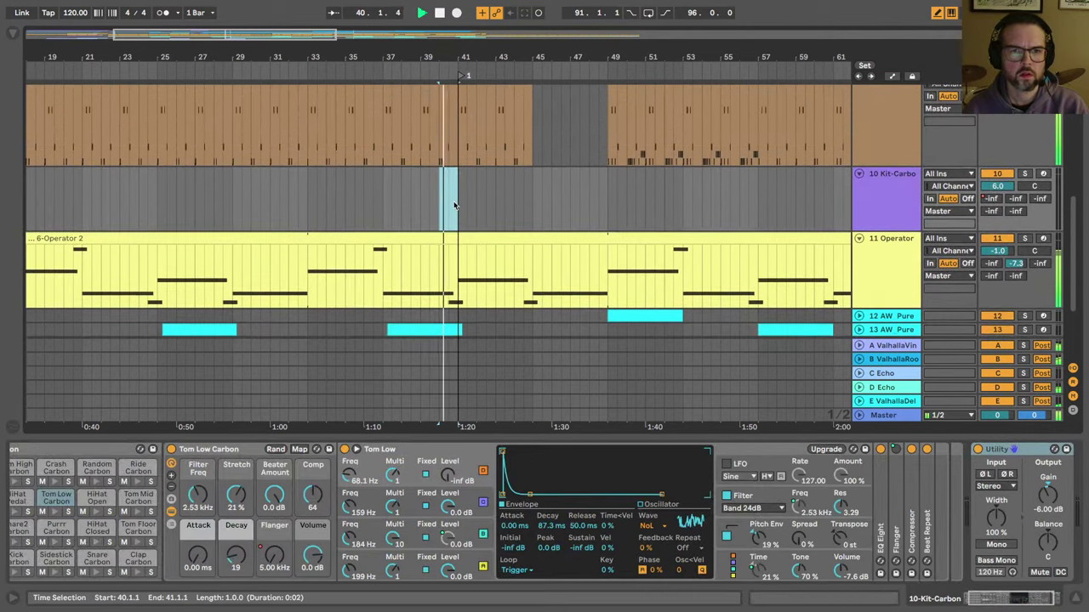
{"action": "key", "text": "super+shift+m"}
{"action": "key", "text": "space"}
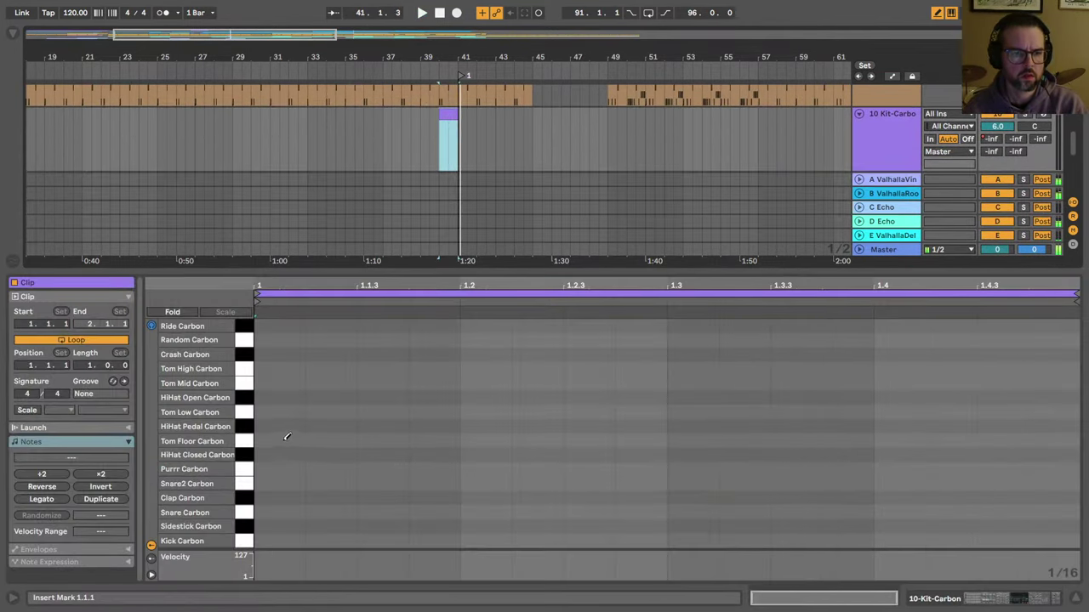
Step: Add a sixteenth HiHat Pedal Carbon note to the new clip and shift it to 1.3.1 during playback
{"action": "left_click", "coordinate": [283, 439]}
{"action": "key", "text": "Up"}
{"action": "key", "text": "space"}
{"action": "key", "text": "Right"}
{"action": "key", "text": "Right"}
{"action": "key", "text": "Right"}
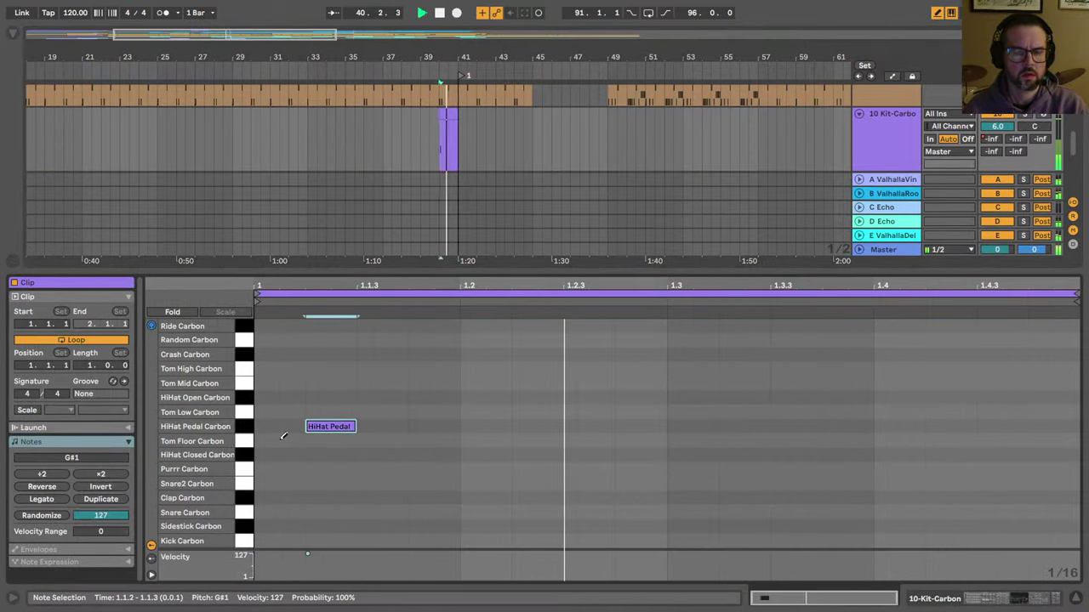
{"action": "key", "text": "Right"}
{"action": "key", "text": "Right"}
{"action": "key", "text": "Right"}
{"action": "key", "text": "Right"}
{"action": "key", "text": "Right"}
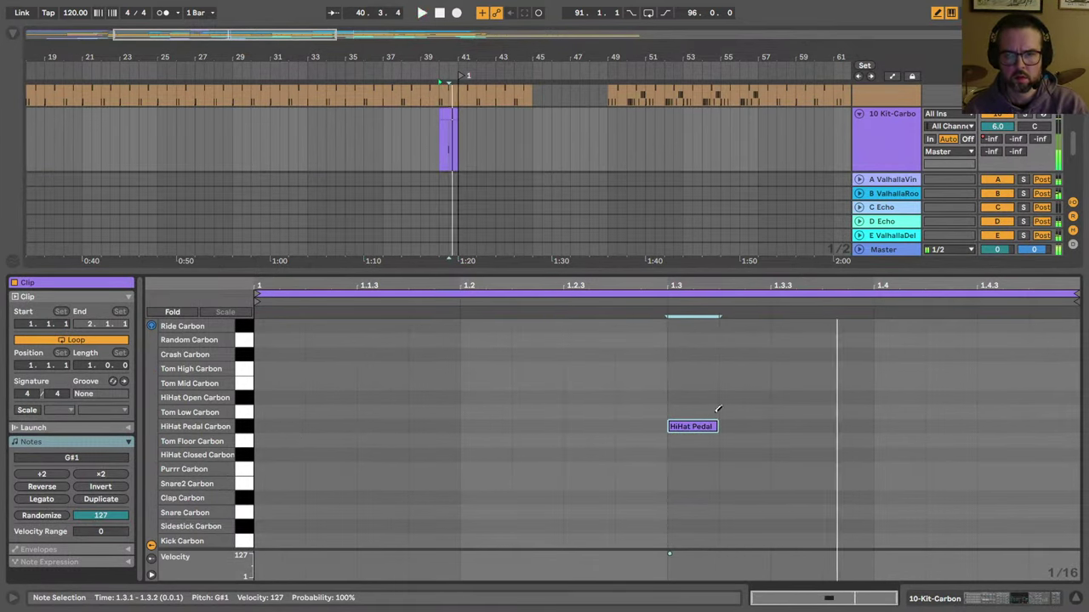
Step: Replace the single hits with four consecutive 1/8-triplet HiHat Pedal Carbon notes starting at 1.3.1
{"action": "double_click", "coordinate": [794, 423]}
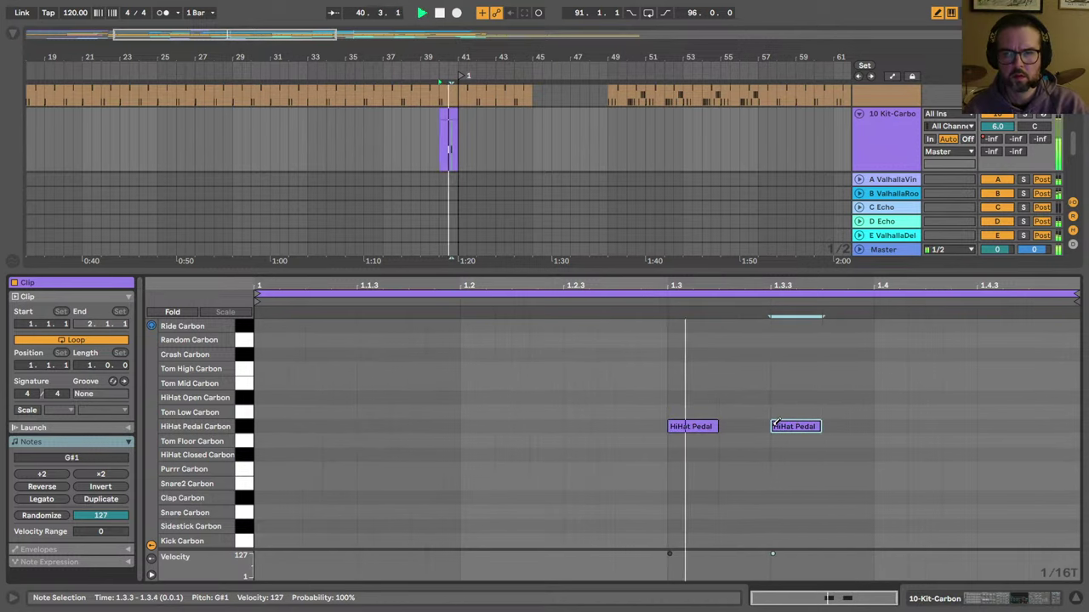
{"action": "key", "text": "ctrl+2"}
{"action": "left_click", "coordinate": [756, 423]}
{"action": "left_click", "coordinate": [700, 423]}
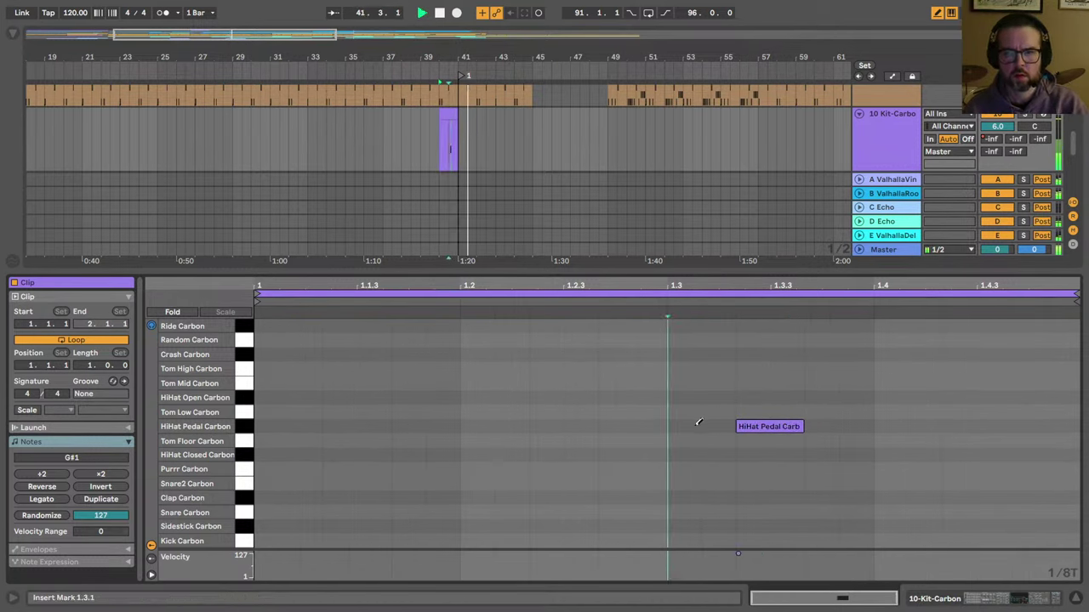
{"action": "left_click_drag", "start_coordinate": [700, 424], "coordinate": [1067, 425]}
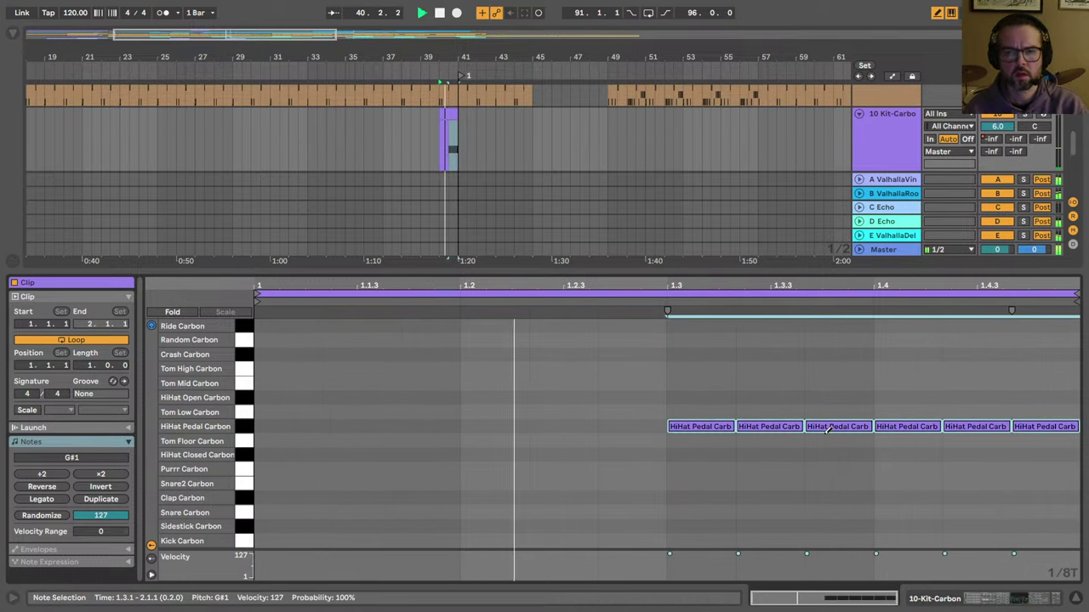
{"action": "left_click_drag", "start_coordinate": [979, 421], "coordinate": [1063, 420]}
Step: Draw five 1/32-triplet HiHat Pedal notes leading up to 1.3.1, with velocities rising from 35 to 127, and play them
{"action": "key", "text": "ctrl+1"}
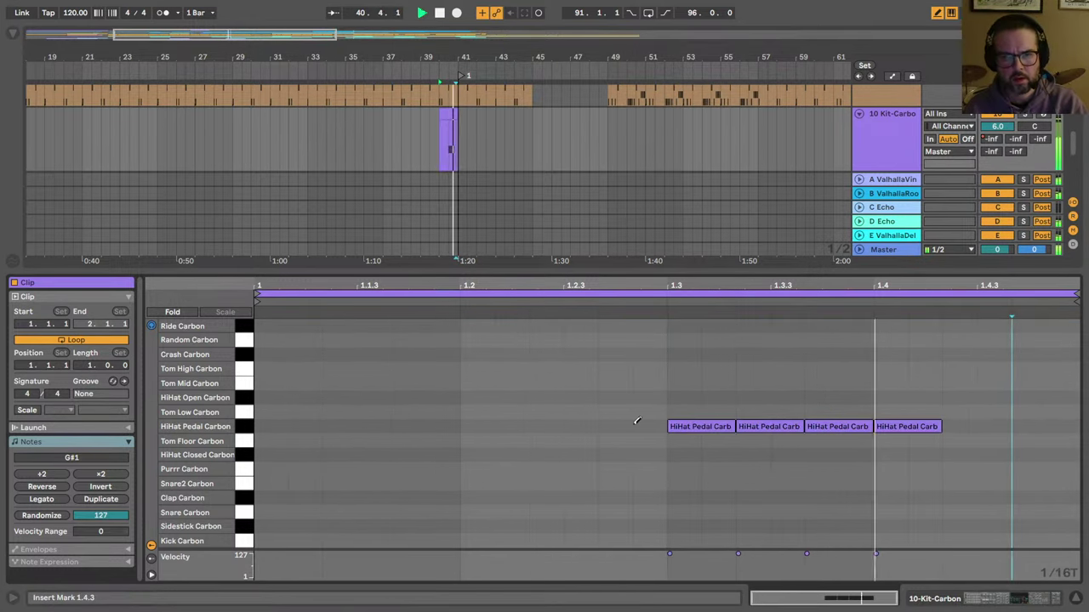
{"action": "key", "text": "space"}
{"action": "left_click", "coordinate": [586, 425]}
{"action": "left_click", "coordinate": [586, 425]}
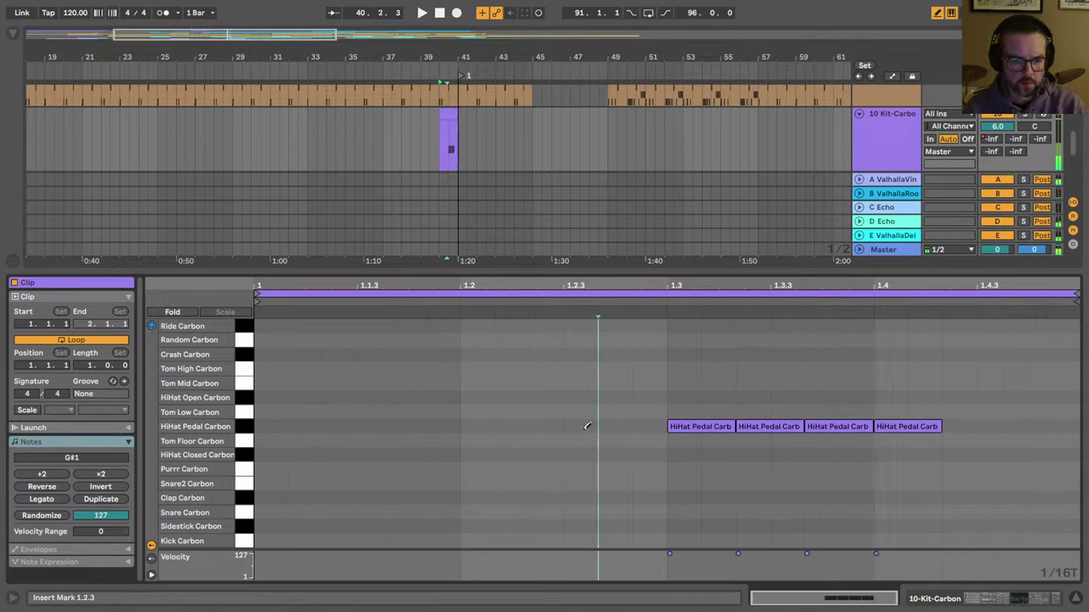
{"action": "left_click_drag", "start_coordinate": [586, 426], "coordinate": [644, 422]}
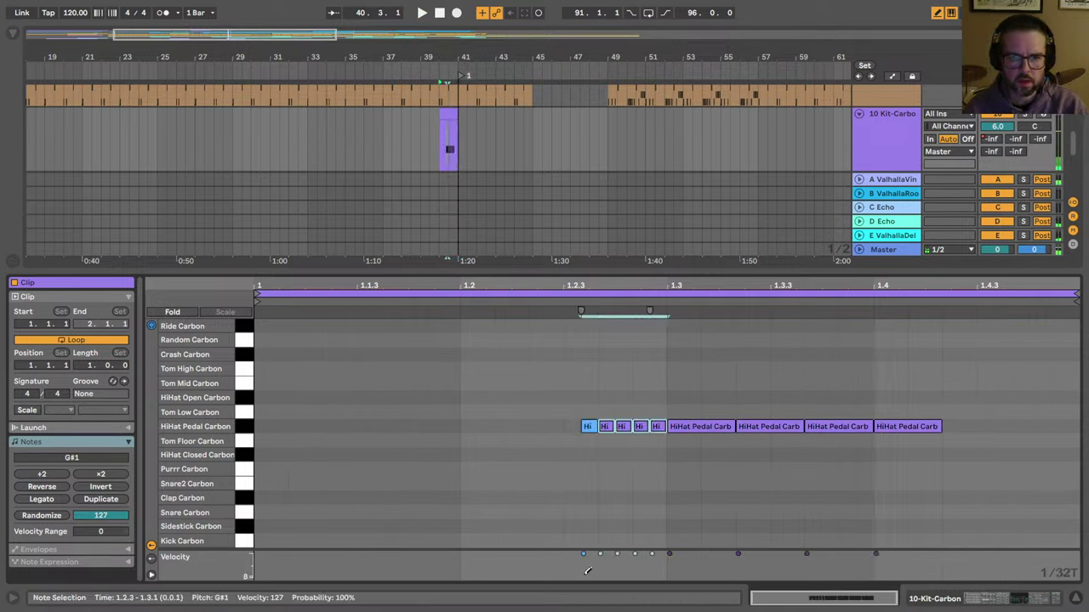
{"action": "left_click_drag", "start_coordinate": [587, 571], "coordinate": [656, 556]}
{"action": "left_click_drag", "start_coordinate": [597, 565], "coordinate": [650, 554]}
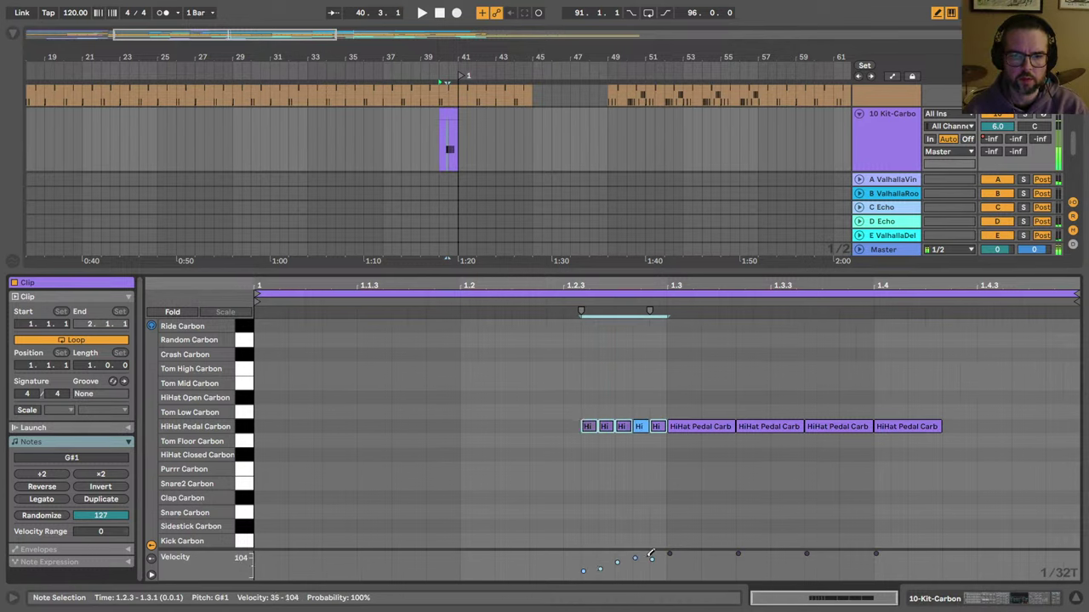
{"action": "key", "text": "space"}
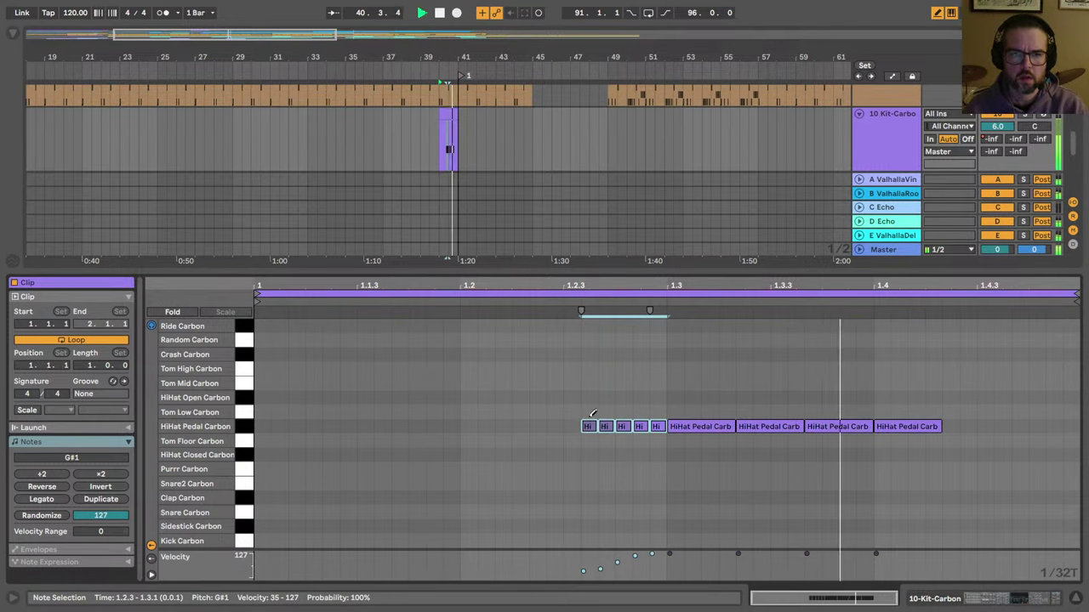
Step: Extend the fast HiHat Pedal roll back to 1.2.3 and redraw its velocities rising from 12 to 127
{"action": "left_click_drag", "start_coordinate": [570, 426], "coordinate": [659, 423]}
{"action": "left_click_drag", "start_coordinate": [566, 576], "coordinate": [655, 552]}
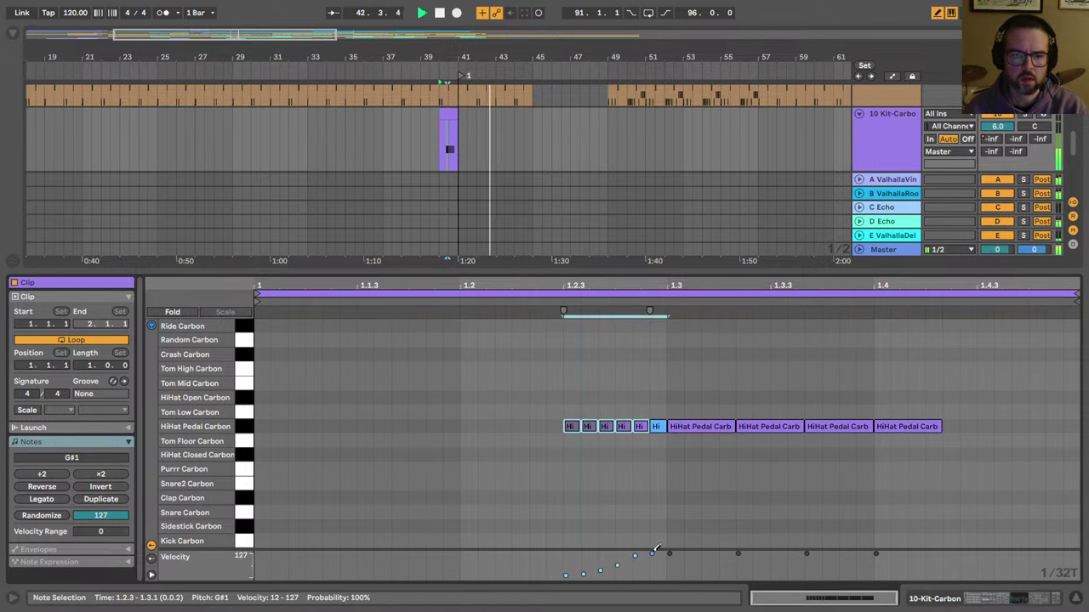
{"action": "key", "text": "space"}
{"action": "key", "text": "space"}
Step: Automate the Kit-Carbon track's A-ValhallaVin send with a 0.0 dB spike at 40.4 and play from 40.1.1
{"action": "key", "text": "shift+Tab"}
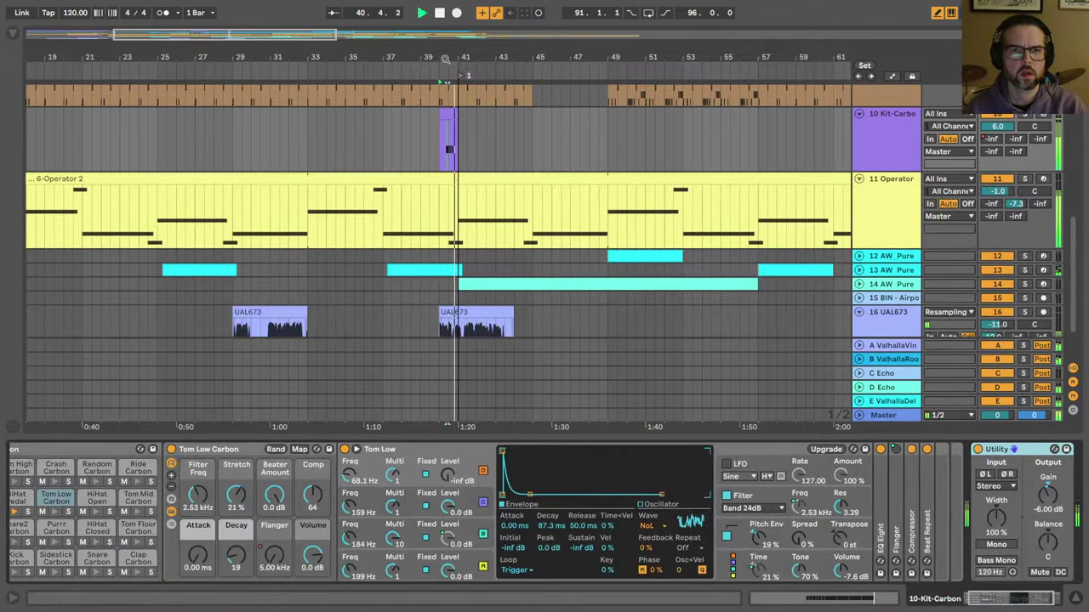
{"action": "left_click_drag", "start_coordinate": [444, 56], "coordinate": [468, 62]}
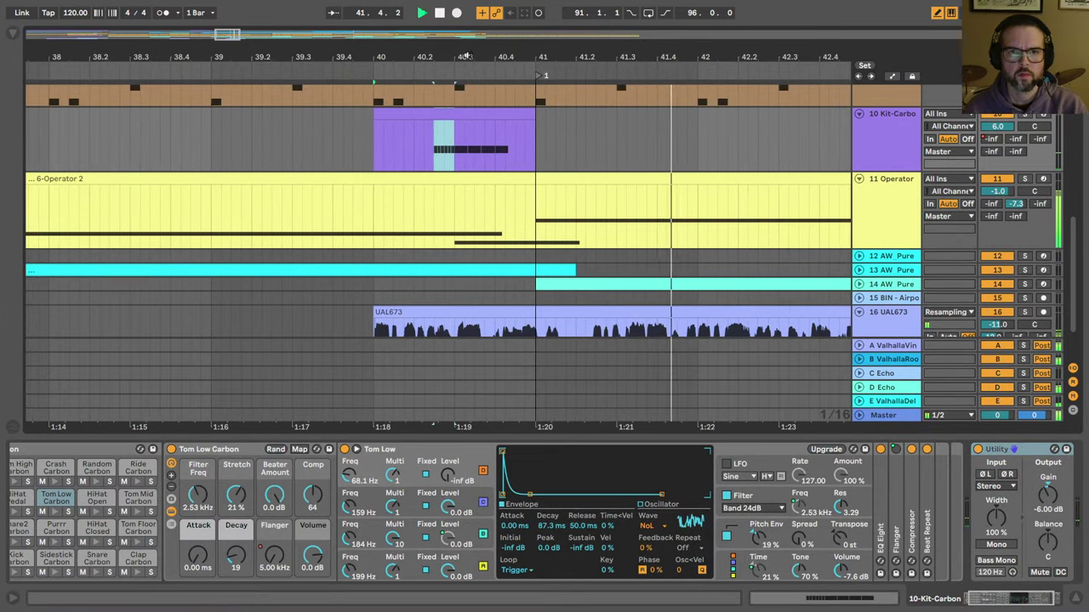
{"action": "left_click", "coordinate": [991, 138]}
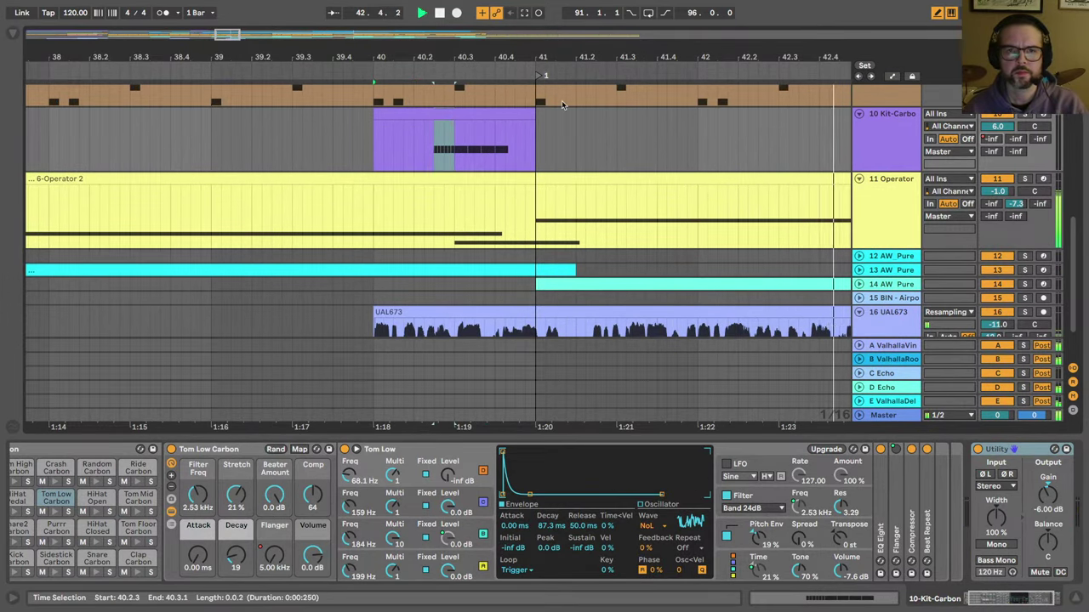
{"action": "key", "text": "a"}
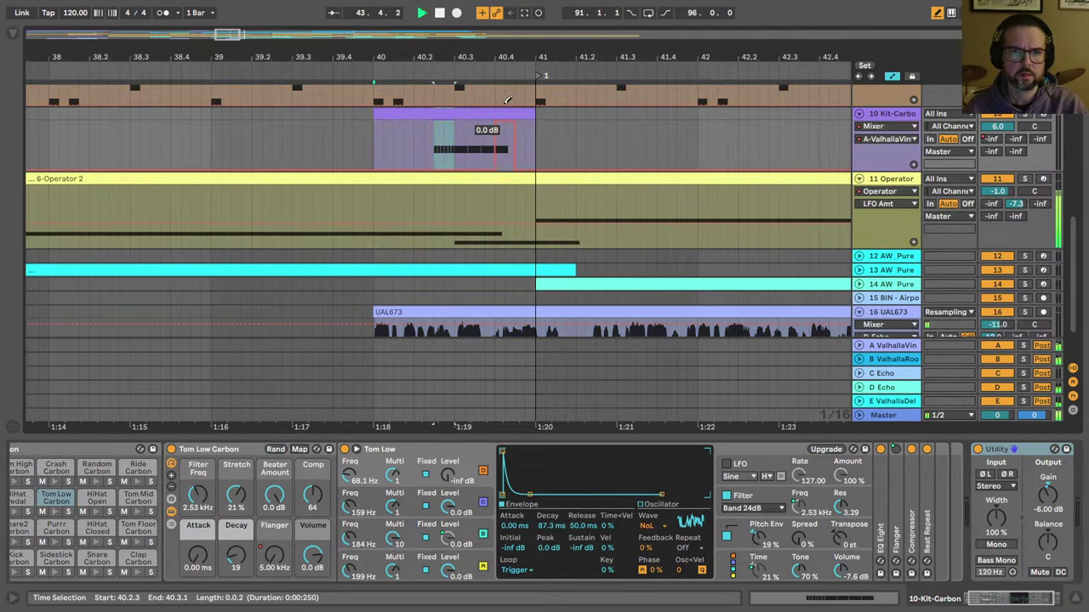
{"action": "left_click", "coordinate": [376, 143]}
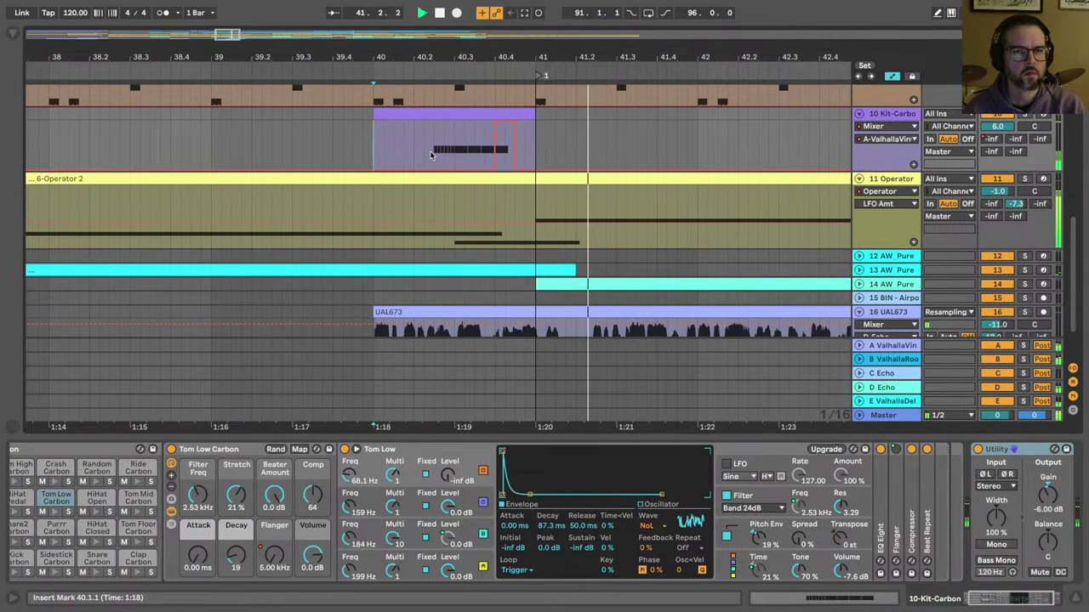
{"action": "key", "text": "space"}
{"action": "key", "text": "space"}
Step: Redraw the Kit-Carbon send A automation as a single 0.0 dB block from 40.3 to 40.4
{"action": "key", "text": "b"}
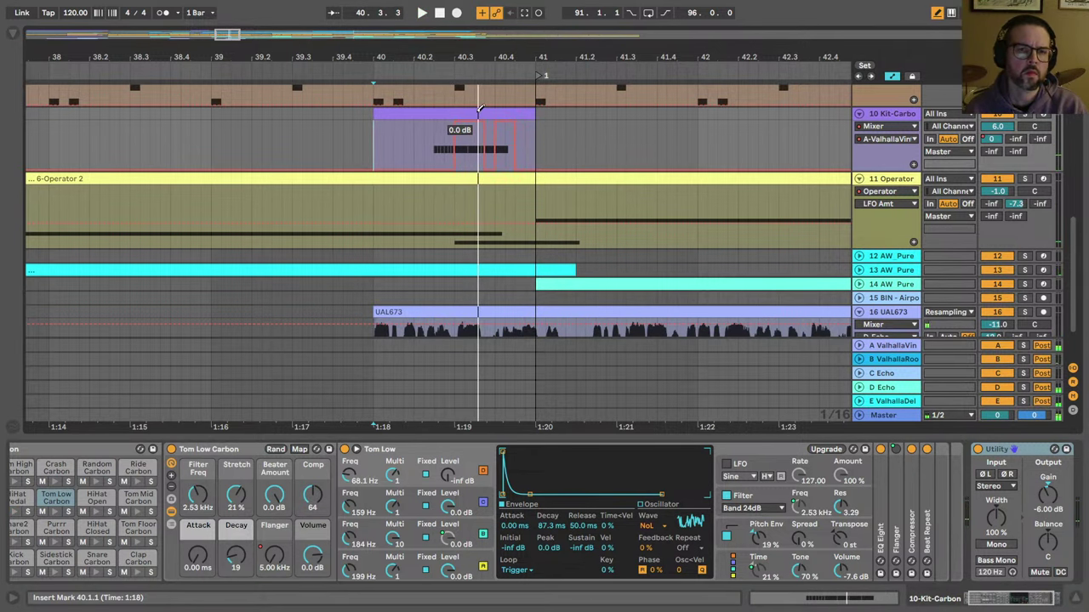
{"action": "left_click_drag", "start_coordinate": [466, 58], "coordinate": [474, 89]}
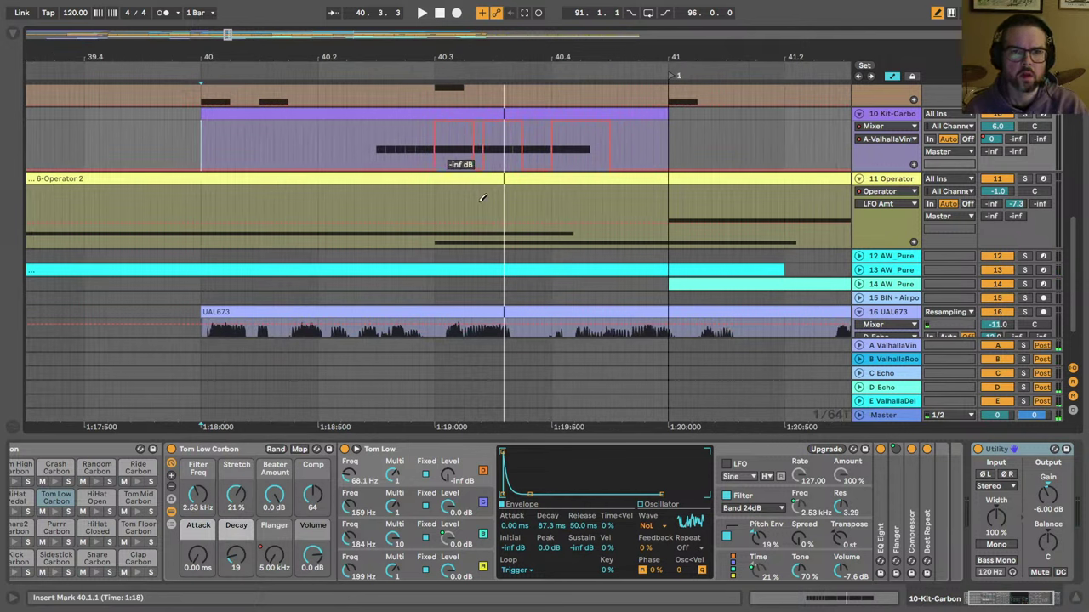
{"action": "key", "text": "space"}
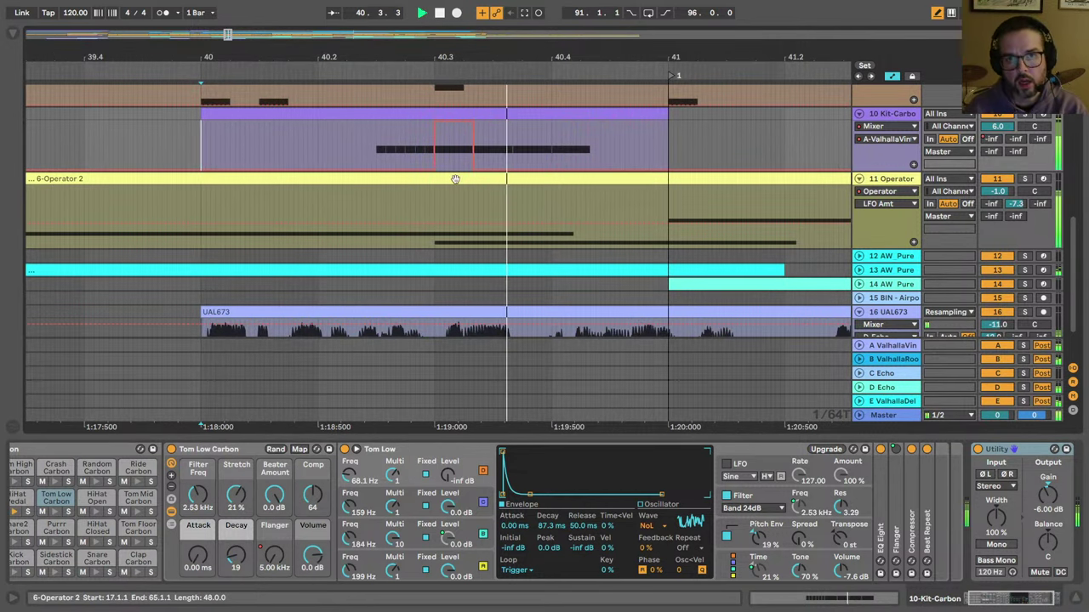
{"action": "left_click", "coordinate": [477, 118]}
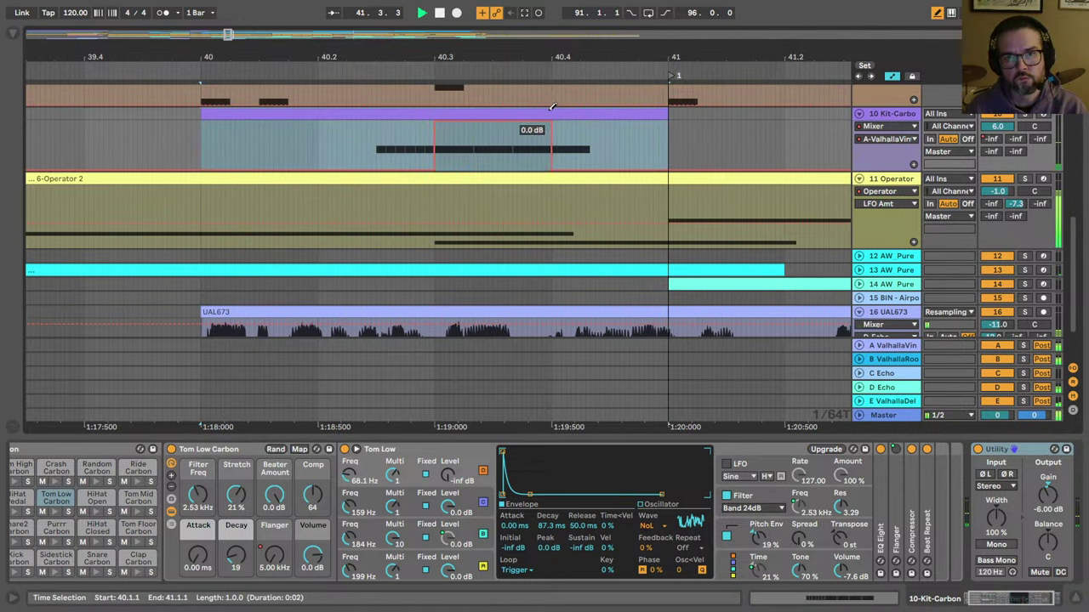
Step: Leave automation view and split bars 41.1.1 to 48.1.1 of the clip on track 4 Kontakt 7 into a separate clip
{"action": "left_click_drag", "start_coordinate": [559, 55], "coordinate": [564, 32]}
{"action": "key", "text": "Tab"}
{"action": "key", "text": "Tab"}
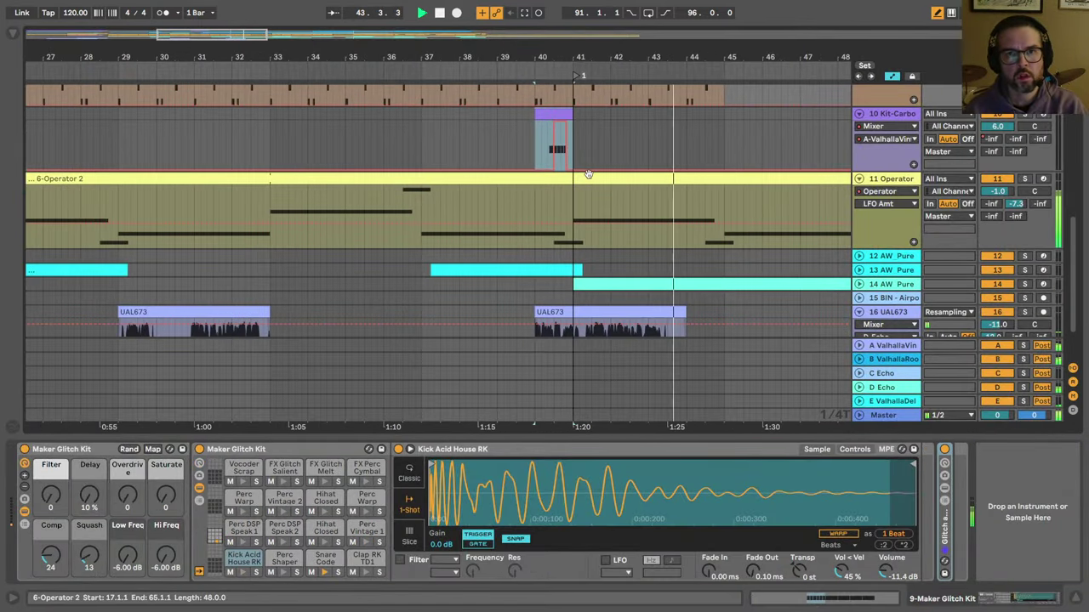
{"action": "scroll", "coordinate": [589, 173], "scroll_direction": "up", "scroll_amount": 10}
{"action": "scroll", "coordinate": [588, 172], "scroll_direction": "right", "scroll_amount": 3}
{"action": "key", "text": "a"}
{"action": "left_click", "coordinate": [462, 186]}
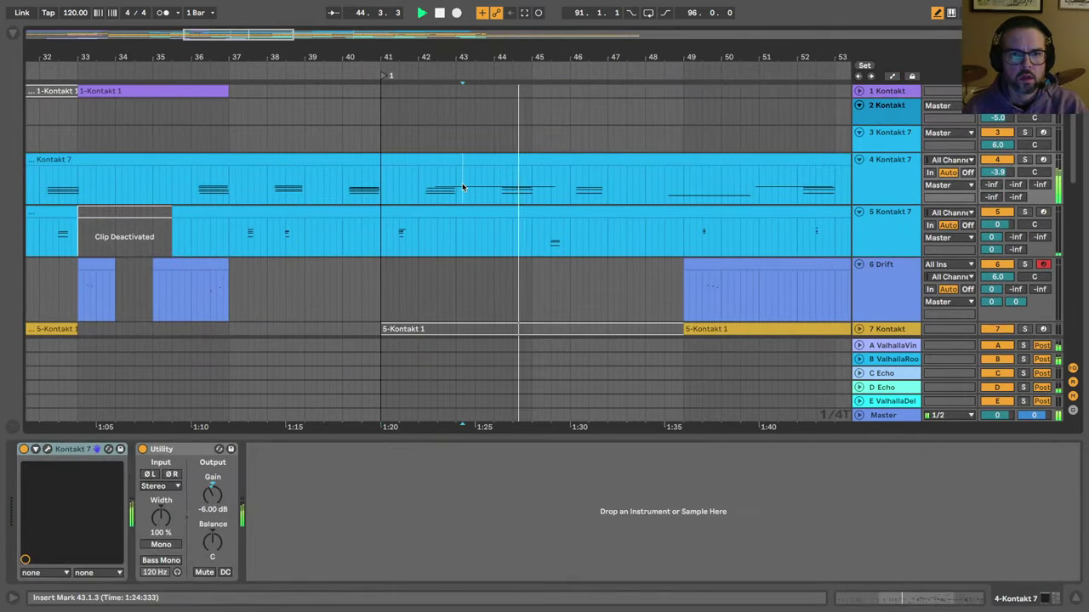
{"action": "left_click", "coordinate": [445, 161]}
{"action": "left_click", "coordinate": [380, 199]}
{"action": "left_click_drag", "start_coordinate": [380, 200], "coordinate": [638, 186]}
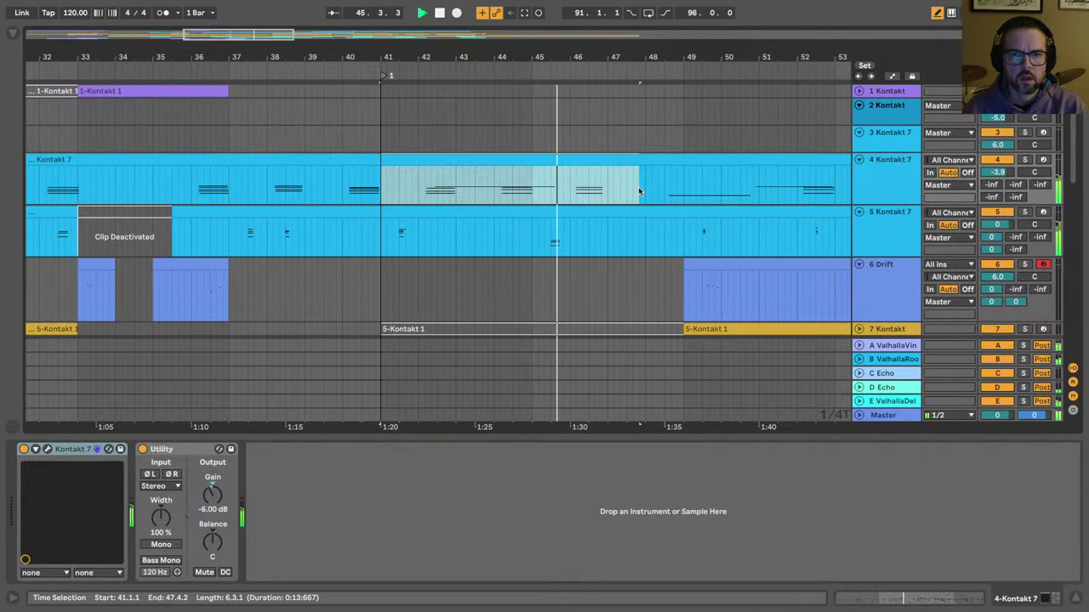
{"action": "key", "text": "space"}
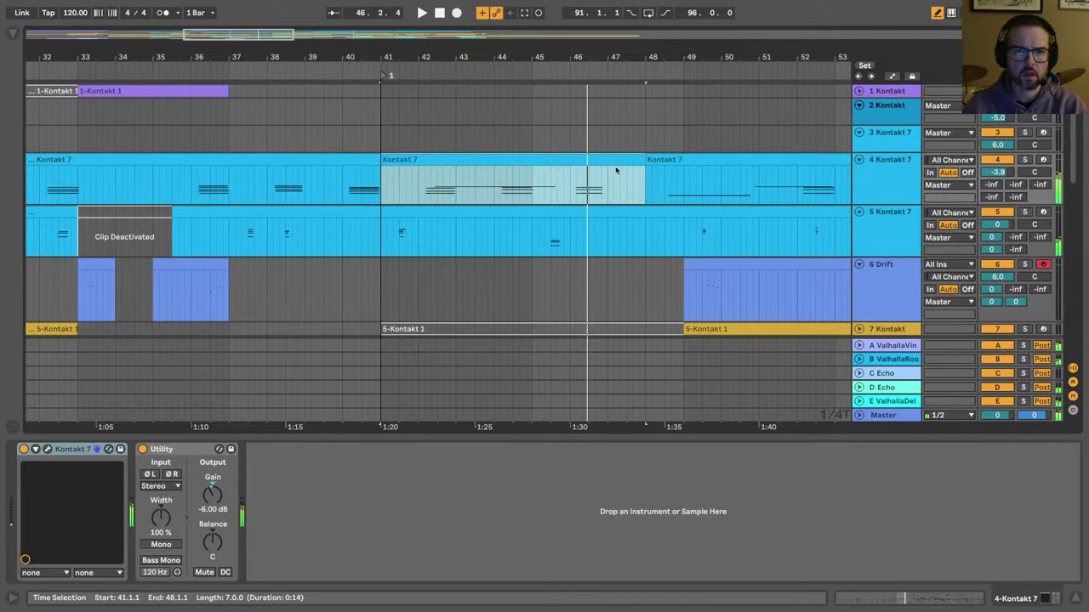
Step: Deactivate the long A3 note in the Kontakt 7 clip at bars 41 to 48 and play from bar 41
{"action": "double_click", "coordinate": [598, 162]}
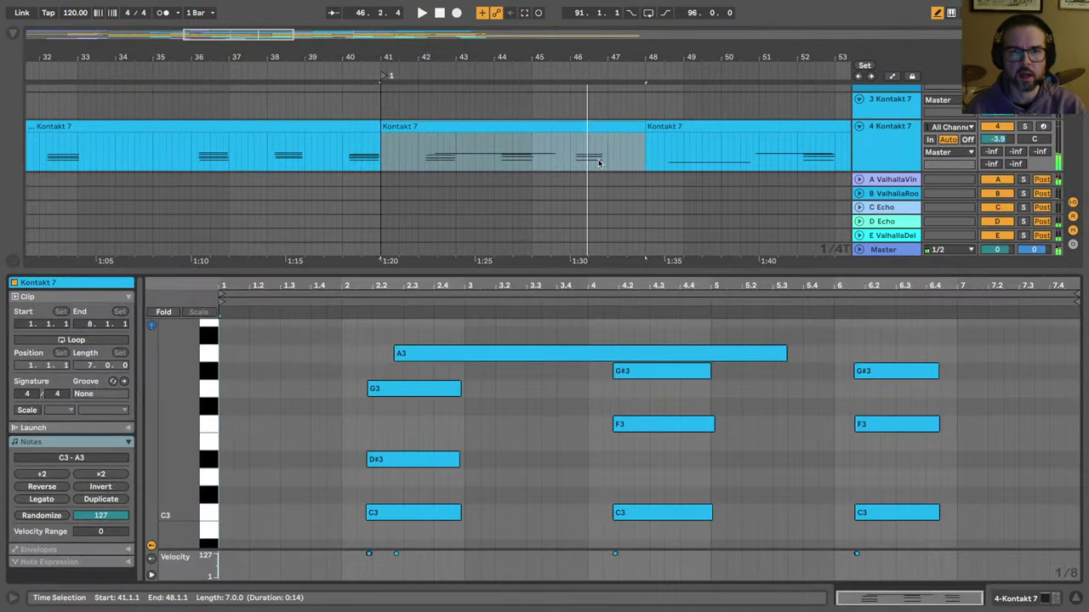
{"action": "key", "text": "b"}
{"action": "left_click", "coordinate": [451, 353]}
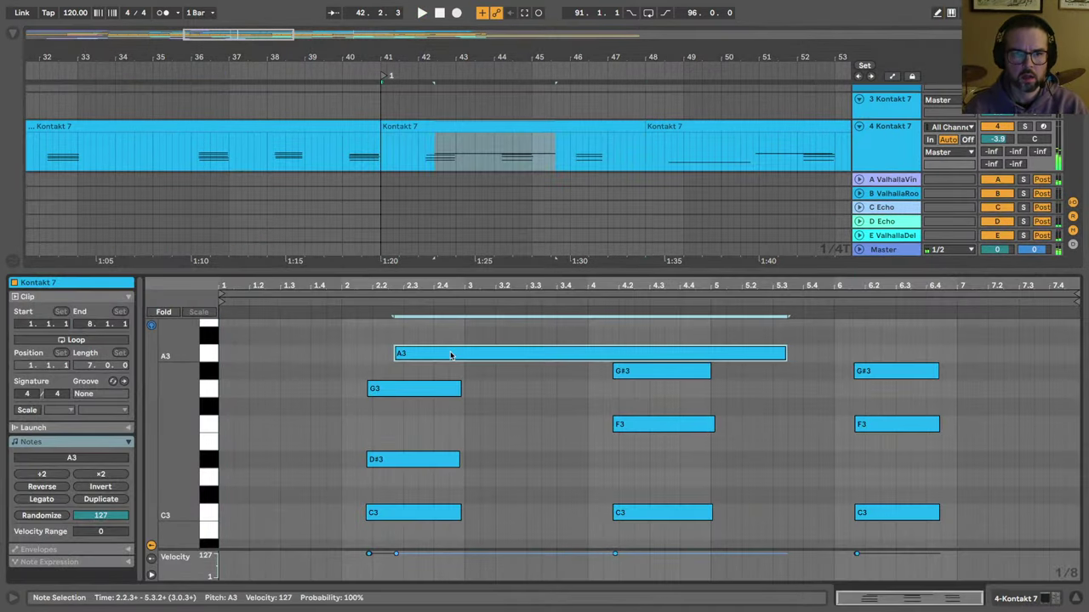
{"action": "key", "text": "0"}
{"action": "key", "text": "space"}
{"action": "key", "text": "shift+Tab"}
{"action": "scroll", "coordinate": [465, 155], "scroll_direction": "up", "scroll_amount": 1}
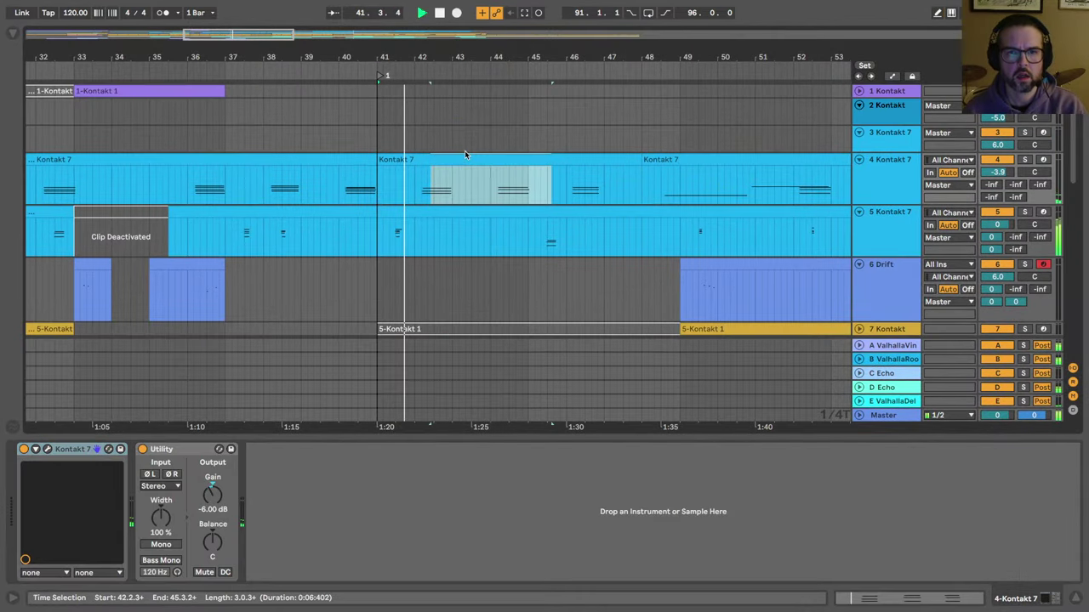
Step: Arm track 3 Kontakt 7, fit the tracks to the arrangement height, and enable the computer MIDI keyboard to play along
{"action": "left_click", "coordinate": [1042, 133]}
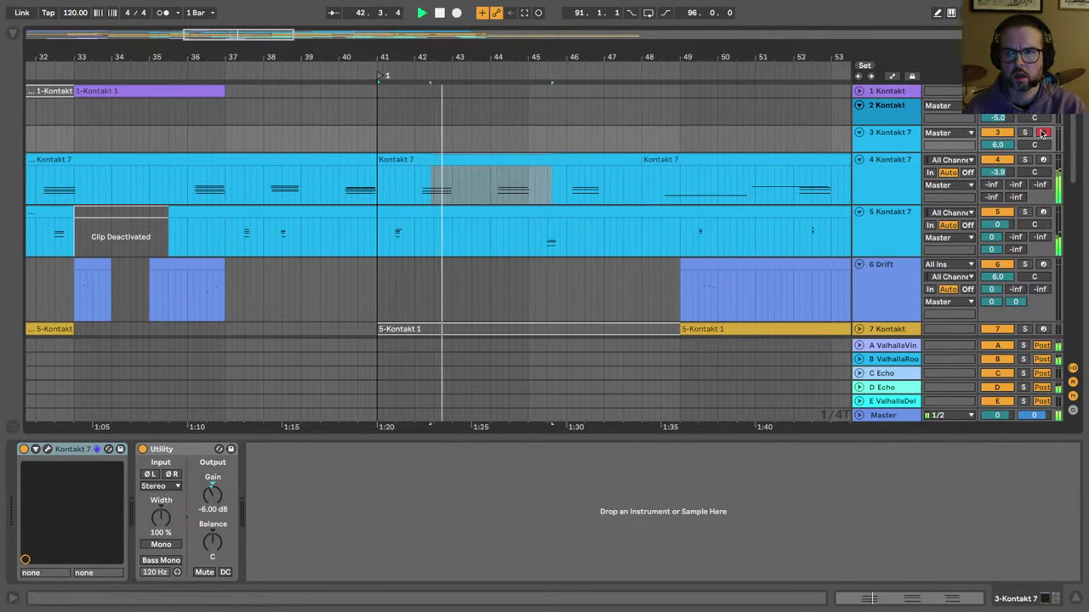
{"action": "key", "text": "h"}
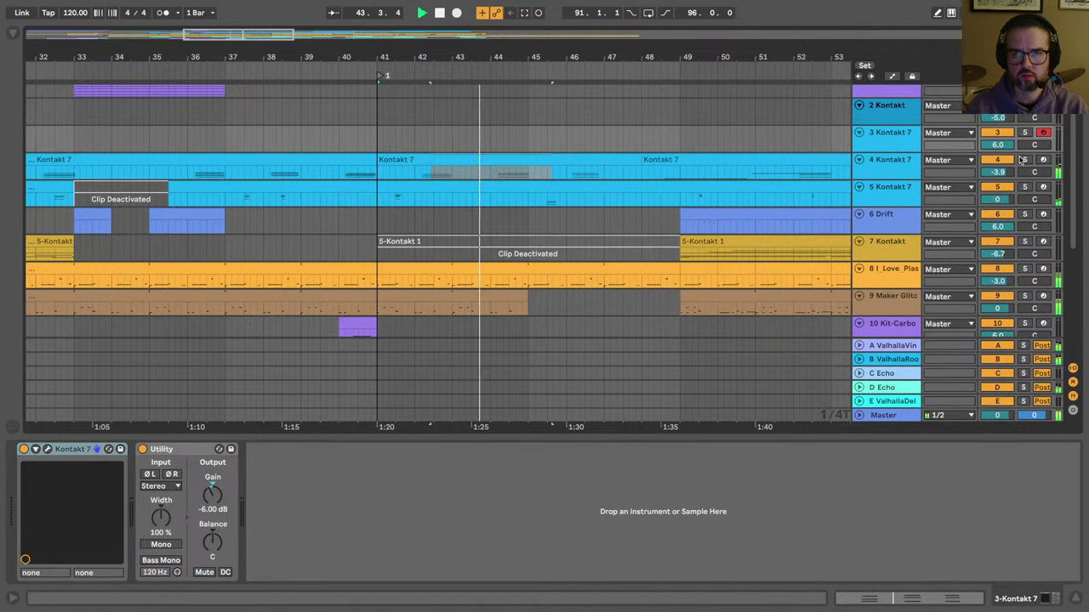
{"action": "key", "text": "m"}
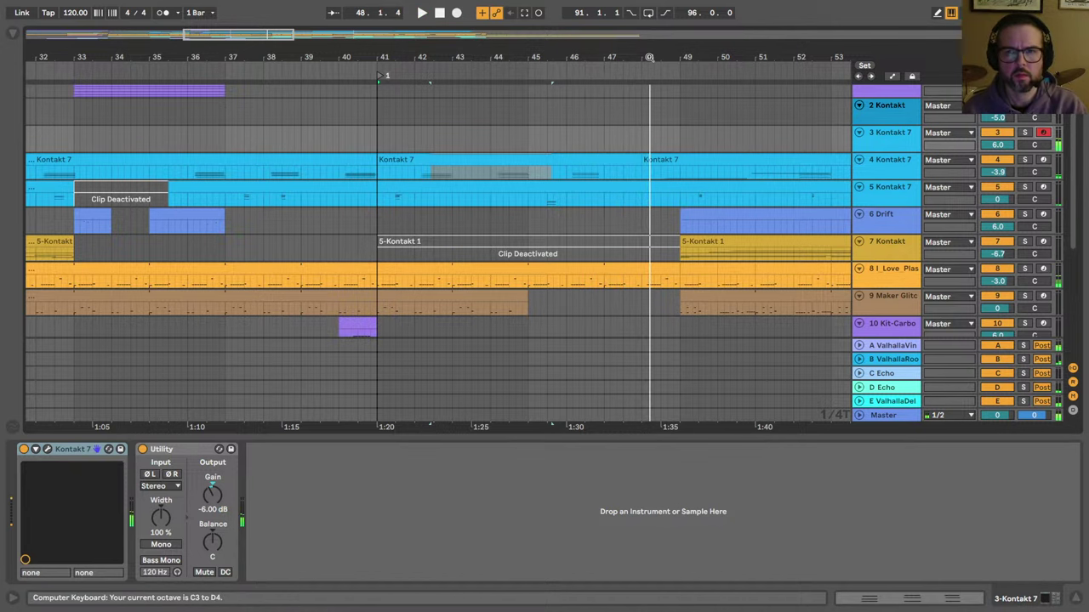
Step: Play the arrangement from bar 41 and review how the tracks work together through the bars up to 57
{"action": "left_click_drag", "start_coordinate": [649, 57], "coordinate": [382, 57]}
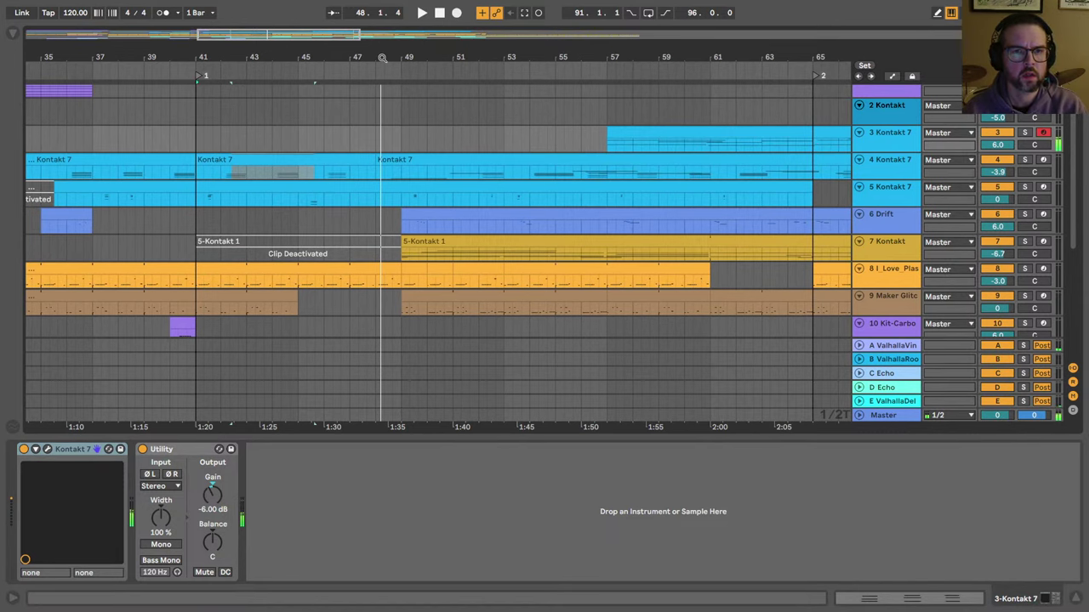
{"action": "left_click", "coordinate": [192, 141]}
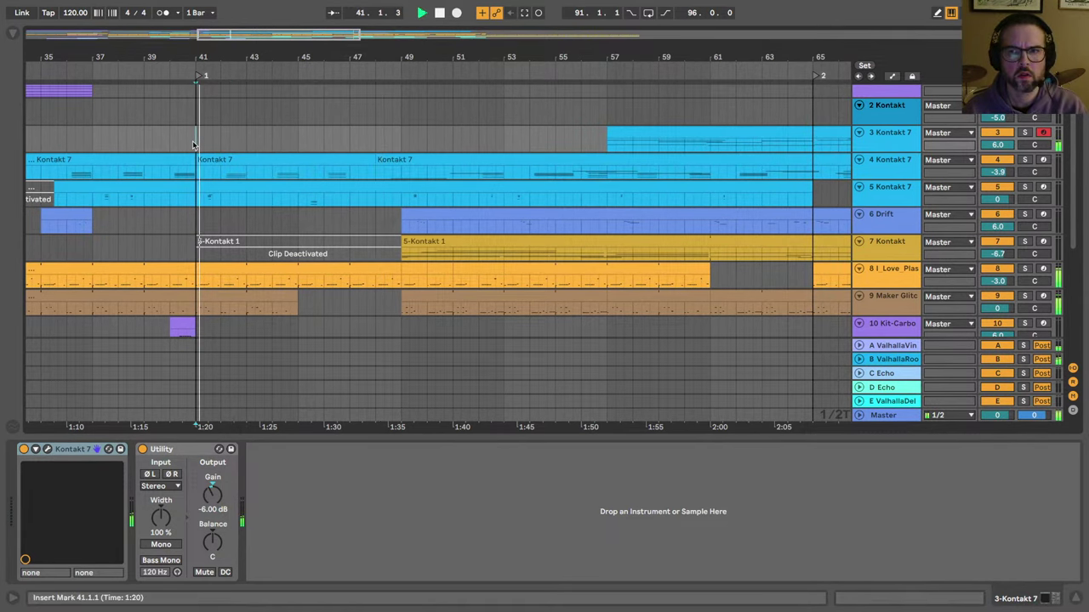
{"action": "scroll", "coordinate": [413, 228], "scroll_direction": "down", "scroll_amount": 4}
{"action": "scroll", "coordinate": [413, 227], "scroll_direction": "left", "scroll_amount": 5}
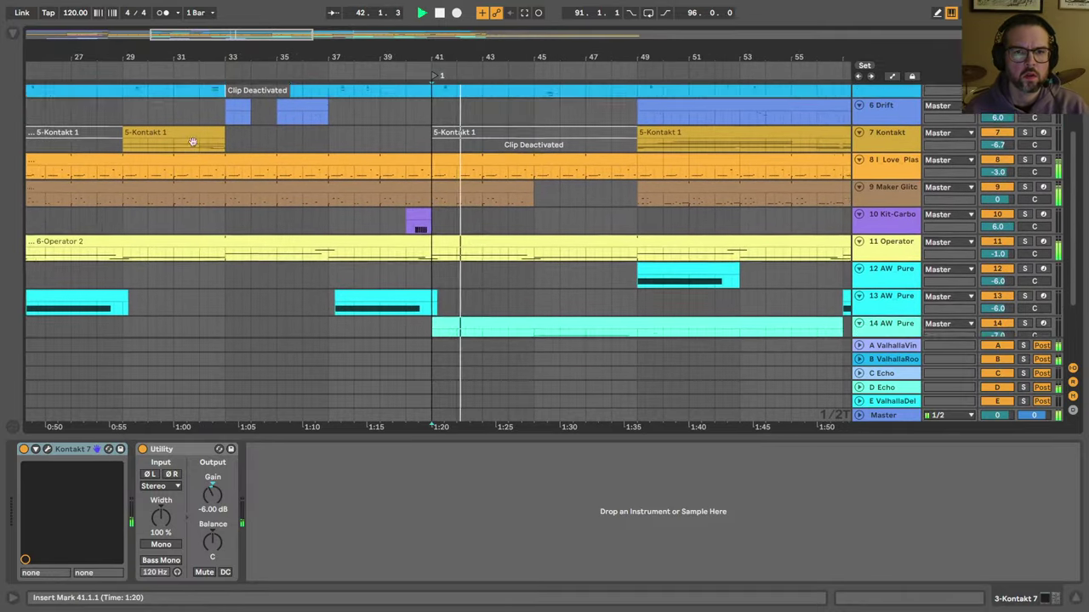
{"action": "left_click", "coordinate": [412, 228]}
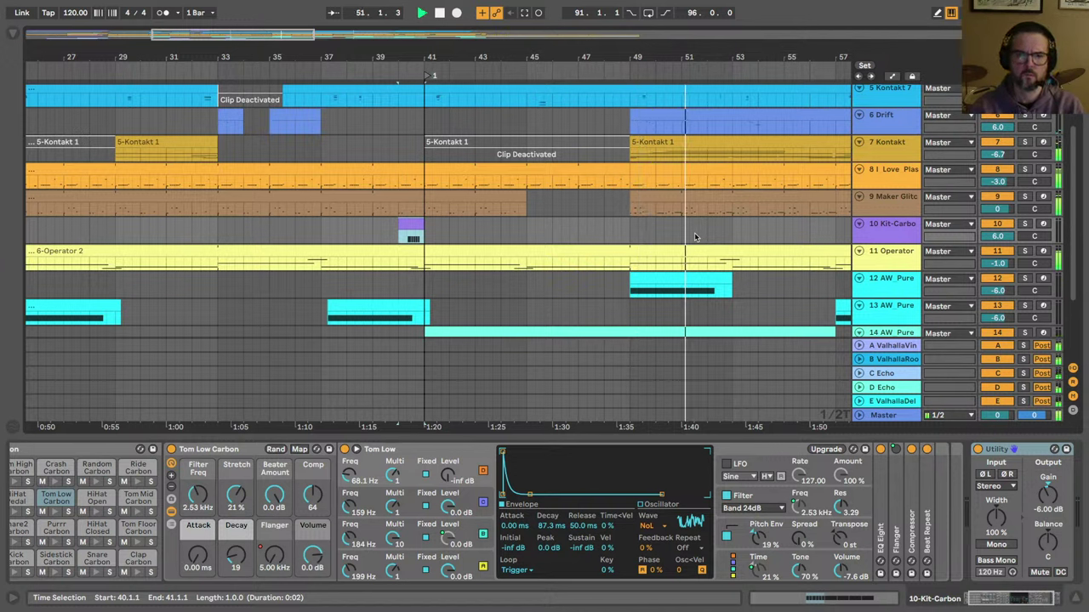
{"action": "scroll", "coordinate": [732, 185], "scroll_direction": "up", "scroll_amount": 3}
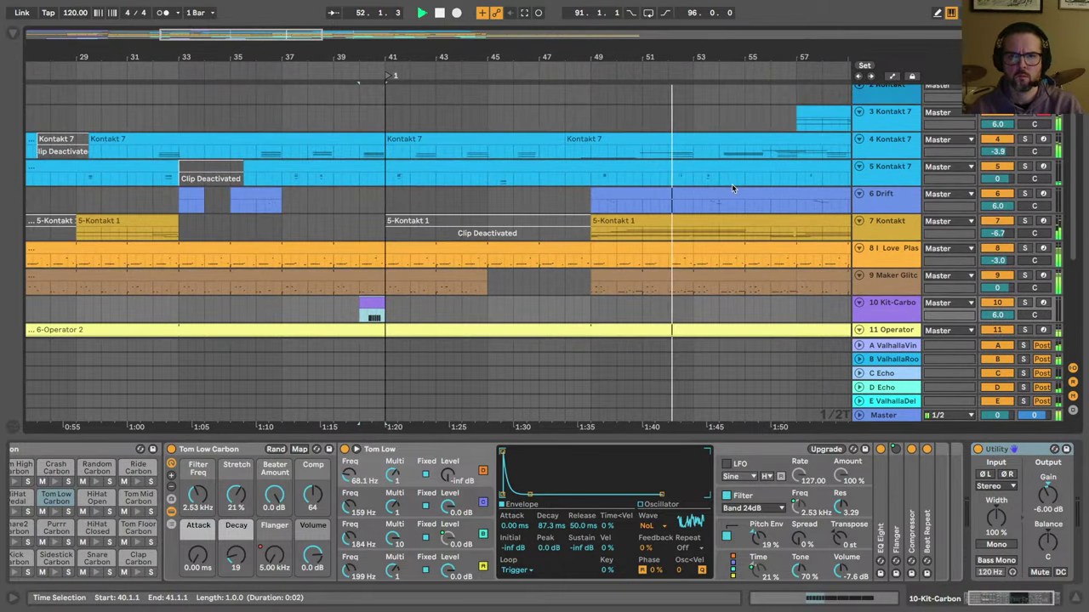
{"action": "scroll", "coordinate": [732, 183], "scroll_direction": "up", "scroll_amount": 1}
{"action": "scroll", "coordinate": [731, 184], "scroll_direction": "right", "scroll_amount": 1}
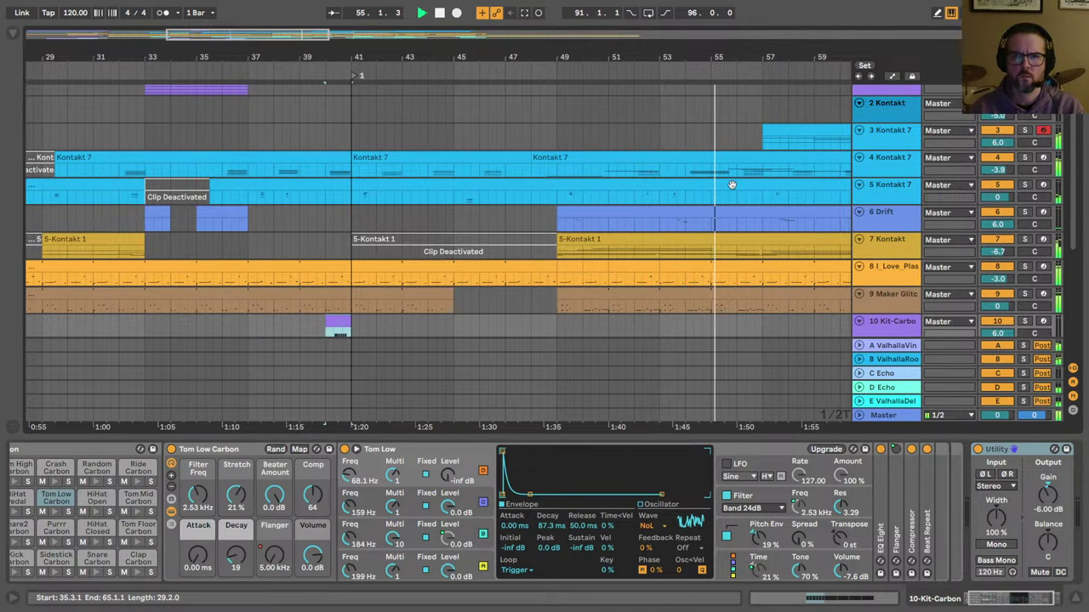
Step: Capture the played MIDI into a clip on track 3 Kontakt 7 and extend the clip's start back to 44.3.3
{"action": "scroll", "coordinate": [731, 184], "scroll_direction": "up", "scroll_amount": 1}
{"action": "scroll", "coordinate": [731, 184], "scroll_direction": "right", "scroll_amount": 5}
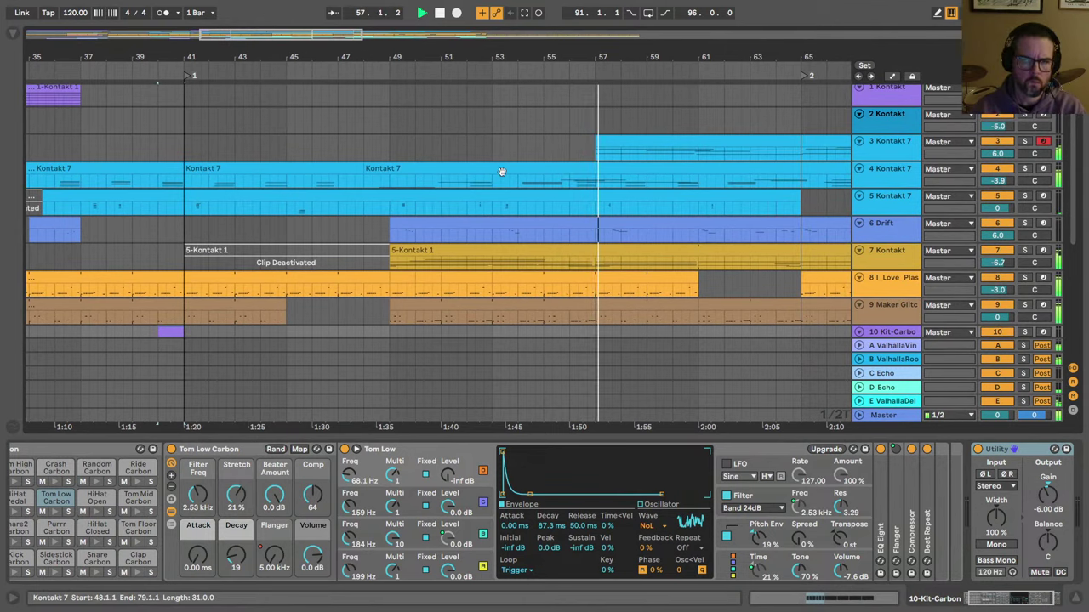
{"action": "left_click", "coordinate": [525, 15]}
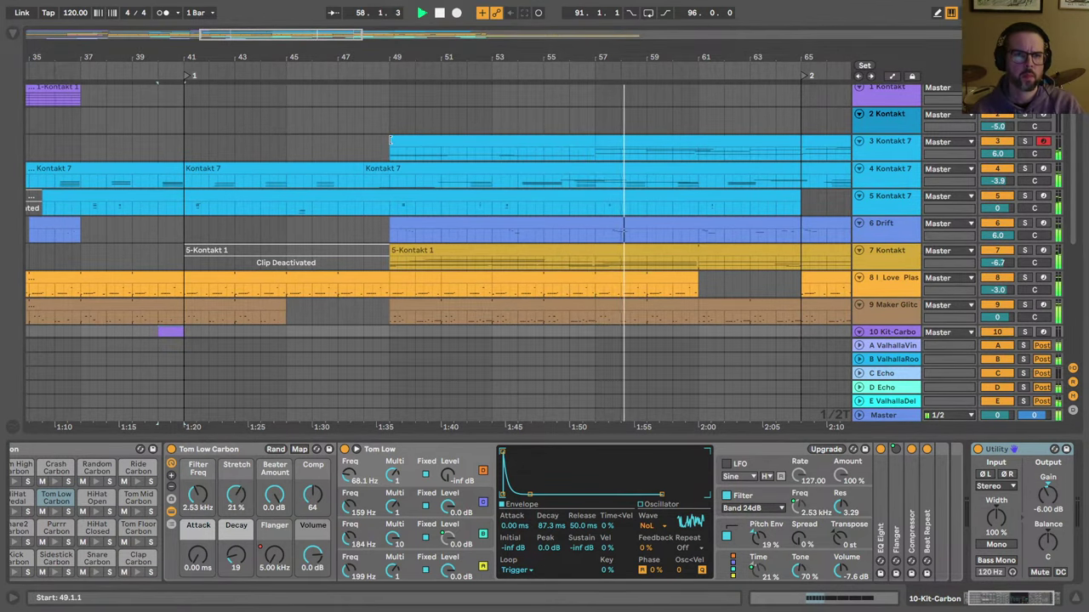
{"action": "left_click_drag", "start_coordinate": [390, 140], "coordinate": [278, 141]}
Step: Copy the one-bar Kit-Carbon roll clip at bar 40 to 64.1.1 on track 10
{"action": "scroll", "coordinate": [231, 216], "scroll_direction": "down", "scroll_amount": 5}
{"action": "scroll", "coordinate": [231, 216], "scroll_direction": "left", "scroll_amount": 5}
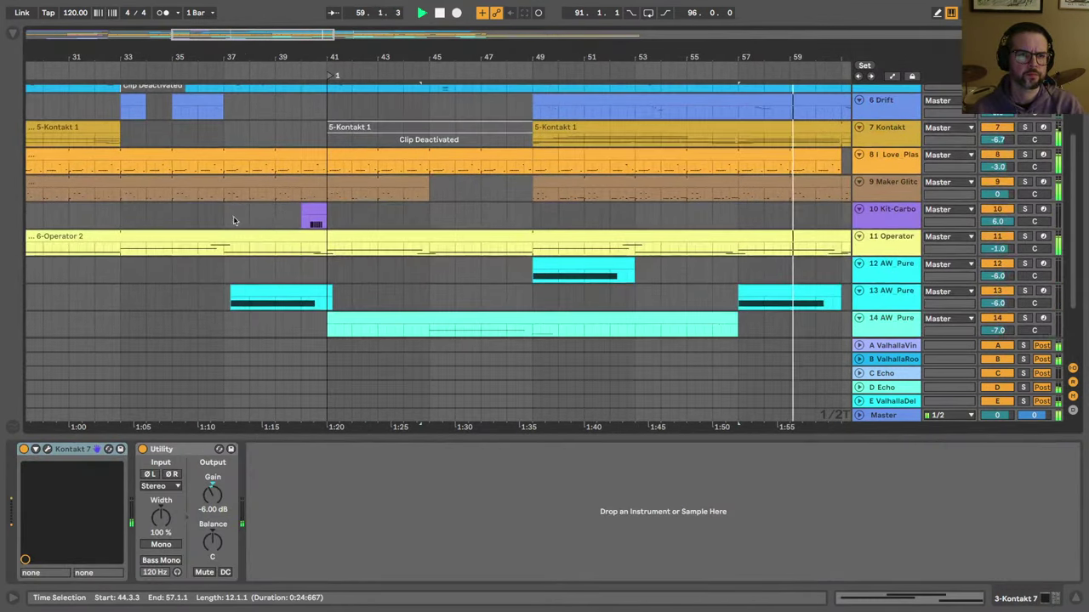
{"action": "left_click", "coordinate": [313, 211]}
{"action": "scroll", "coordinate": [313, 207], "scroll_direction": "right", "scroll_amount": 6}
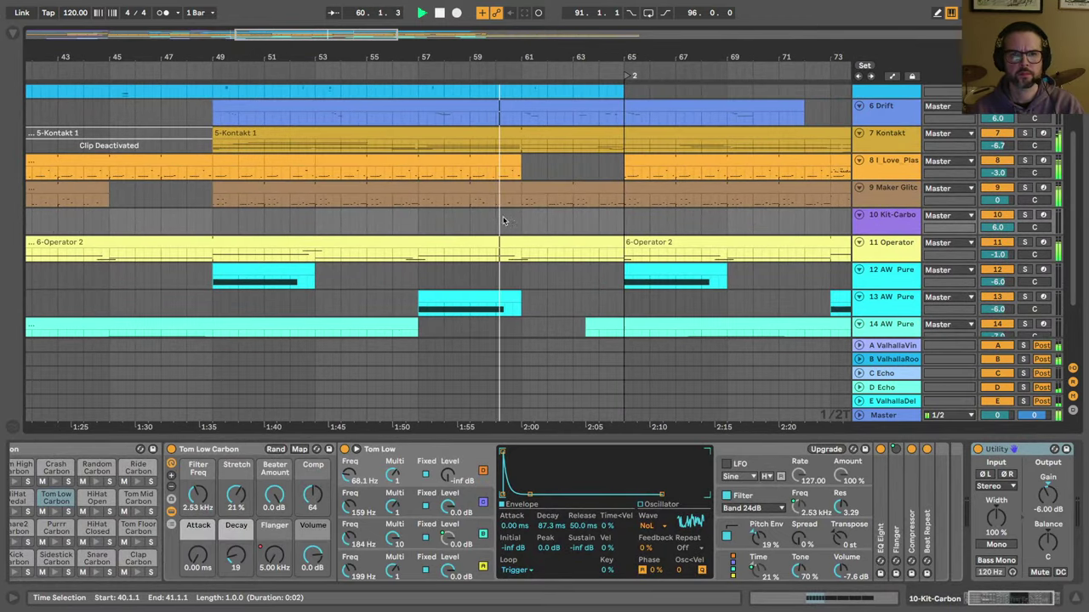
{"action": "left_click", "coordinate": [600, 219]}
{"action": "key", "text": "ctrl+v"}
{"action": "scroll", "coordinate": [634, 225], "scroll_direction": "down", "scroll_amount": 1}
{"action": "scroll", "coordinate": [634, 225], "scroll_direction": "right", "scroll_amount": 4}
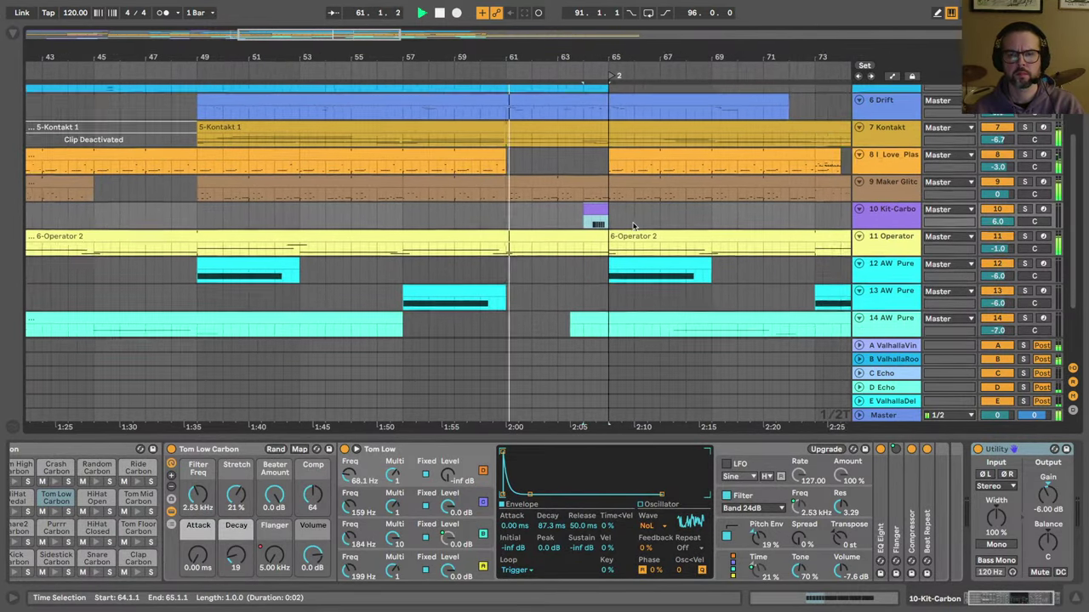
{"action": "left_click_drag", "start_coordinate": [585, 63], "coordinate": [467, 21]}
{"action": "left_click", "coordinate": [451, 247]}
{"action": "left_click_drag", "start_coordinate": [451, 246], "coordinate": [522, 247]}
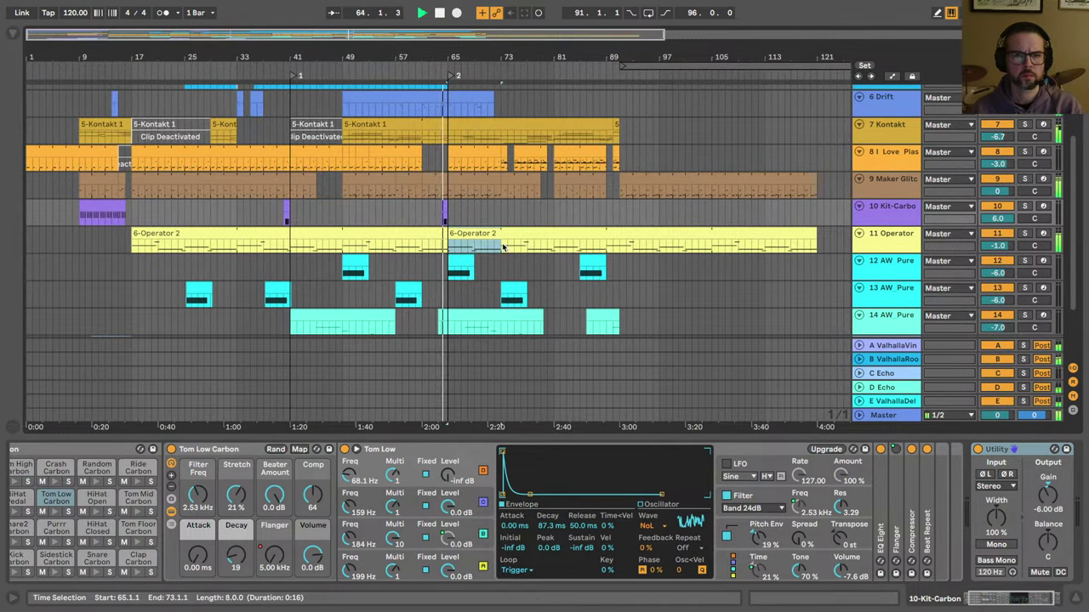
{"action": "key", "text": "ctrl+e"}
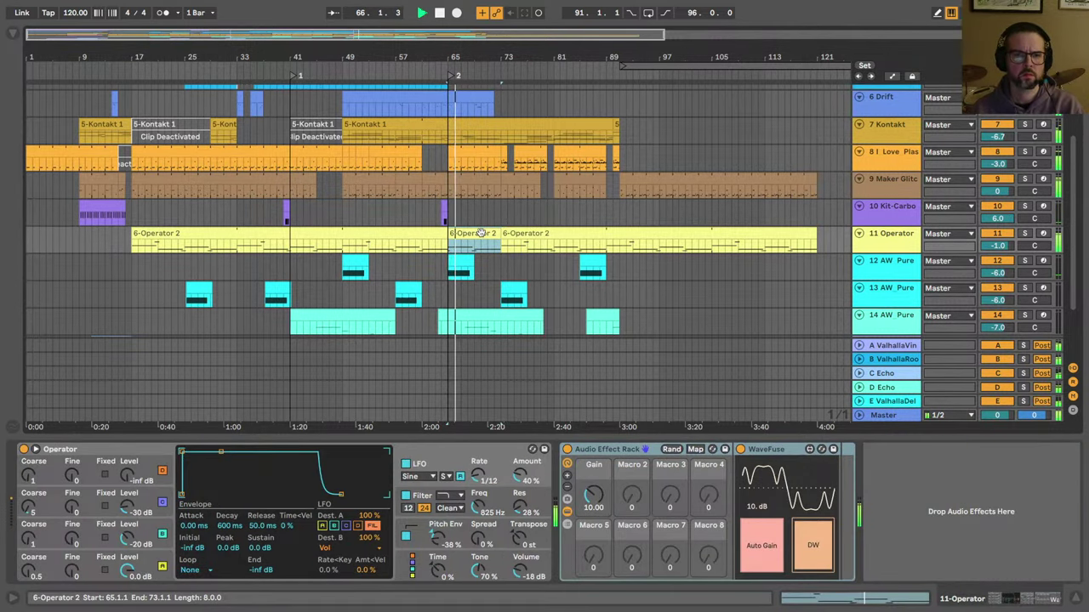
{"action": "key", "text": "ctrl+z"}
Step: Move locator 2 to bar 73 and split bars 73.1.1 to 89.1.1 of the Operator clip on track 11 into a separate clip
{"action": "left_click_drag", "start_coordinate": [451, 79], "coordinate": [503, 78]}
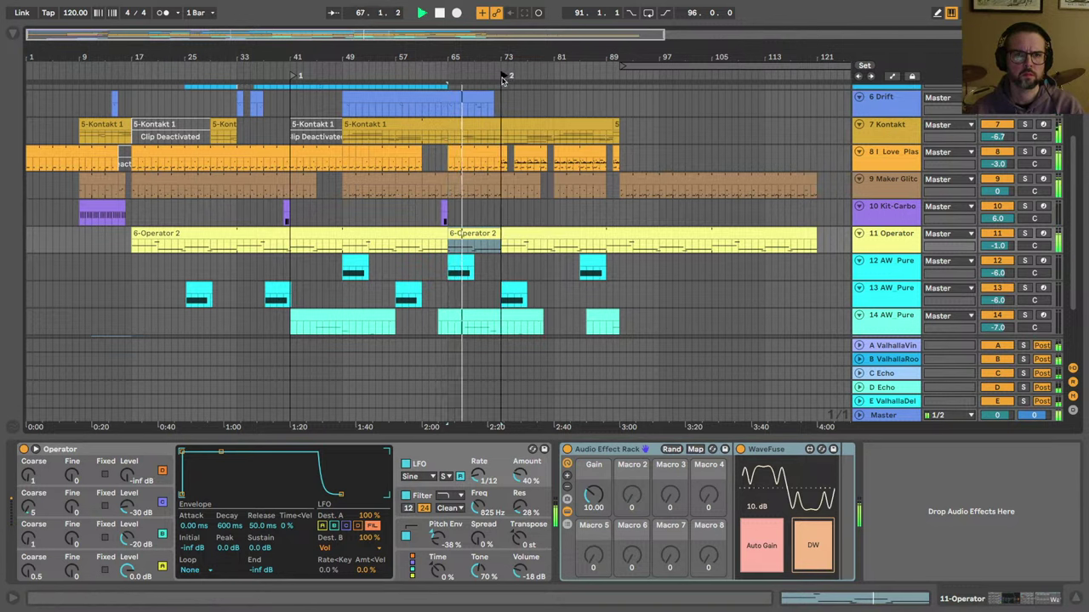
{"action": "left_click_drag", "start_coordinate": [503, 246], "coordinate": [605, 246]}
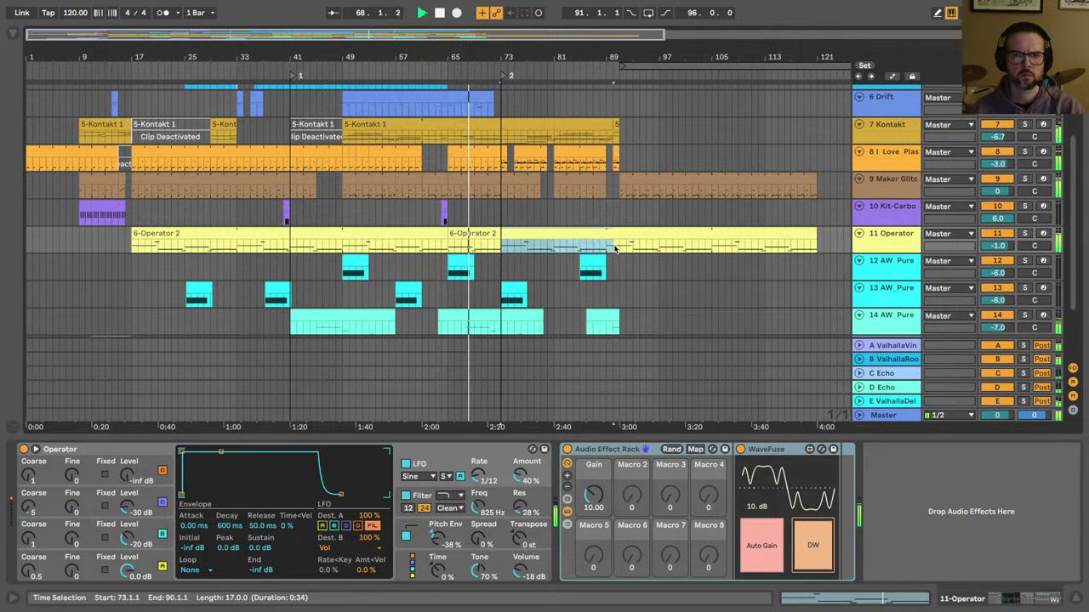
{"action": "key", "text": "ctrl+e"}
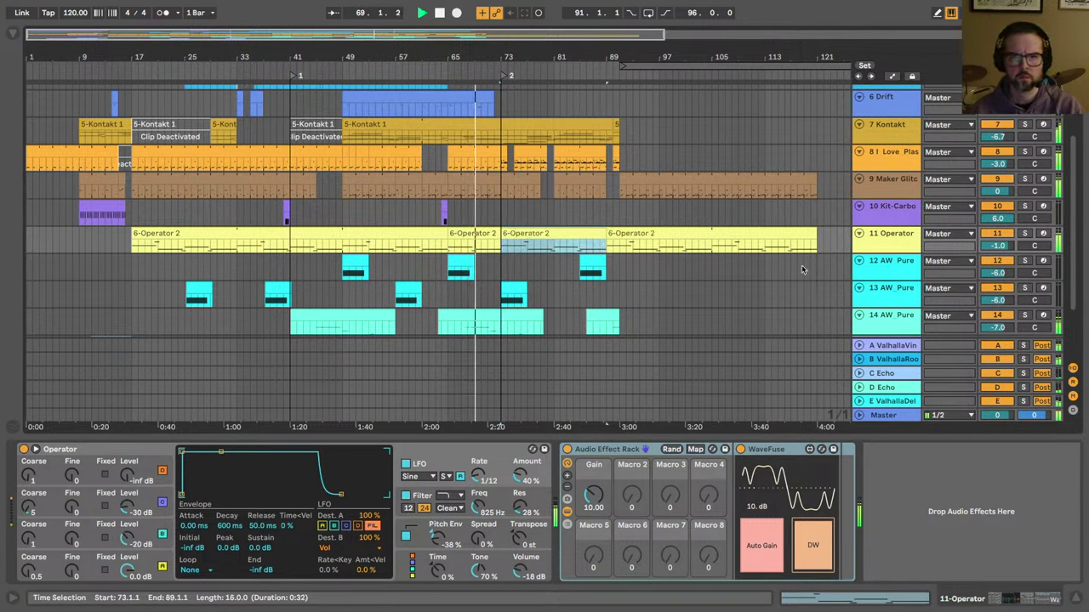
{"action": "left_click_drag", "start_coordinate": [860, 254], "coordinate": [860, 307]}
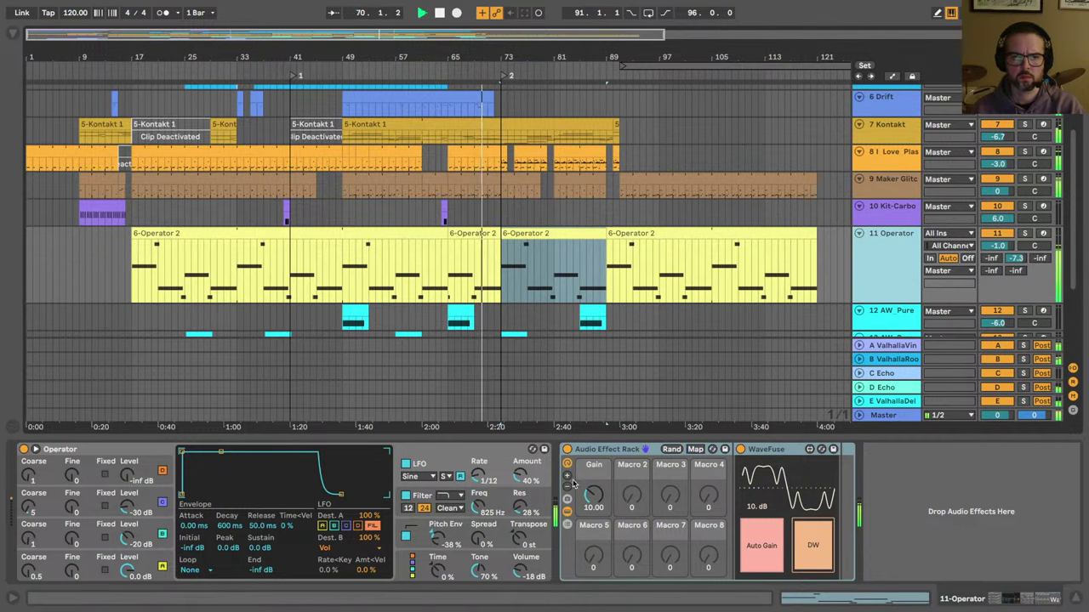
Step: Audition track 11 Operator from bar 73 with different rack Gain and Pitch Env amounts and an LFO rate of 1/8
{"action": "mouse_move", "coordinate": [592, 495]}
{"action": "left_mouse_down"}
{"action": "mouse_move", "coordinate": [592, 474]}
{"action": "mouse_move", "coordinate": [593, 508]}
{"action": "left_mouse_up"}
{"action": "key", "text": "super+z"}
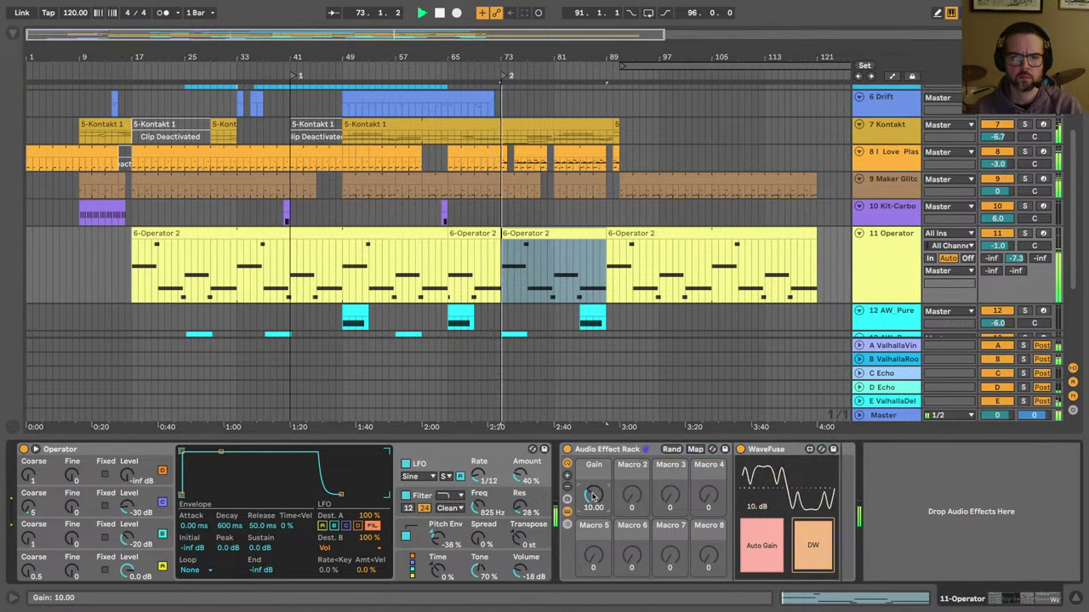
{"action": "left_click_drag", "start_coordinate": [442, 537], "coordinate": [439, 502]}
{"action": "key", "text": "space"}
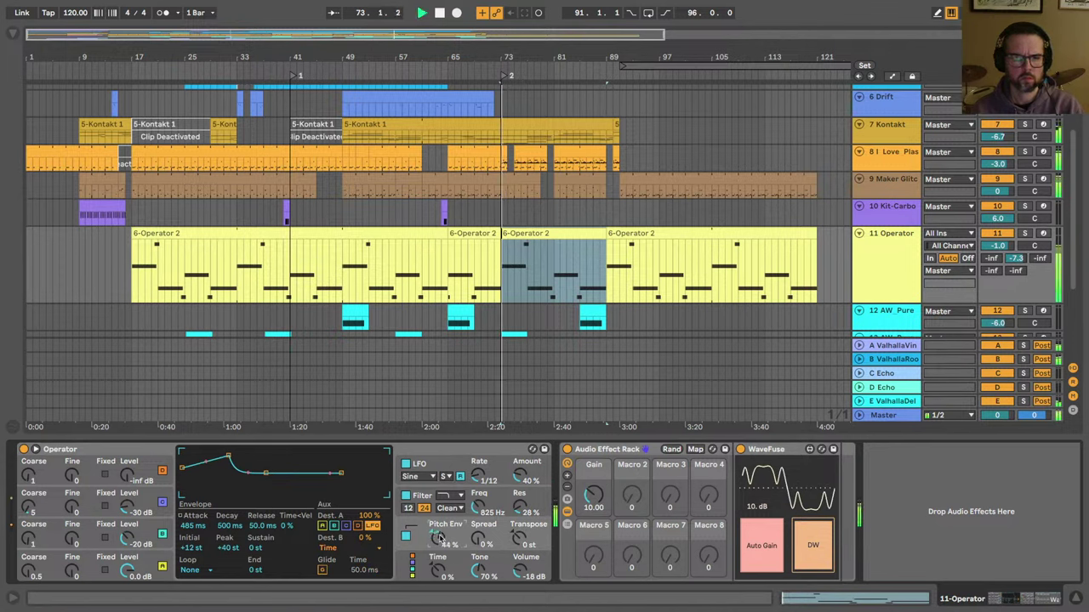
{"action": "left_click_drag", "start_coordinate": [439, 538], "coordinate": [437, 540]}
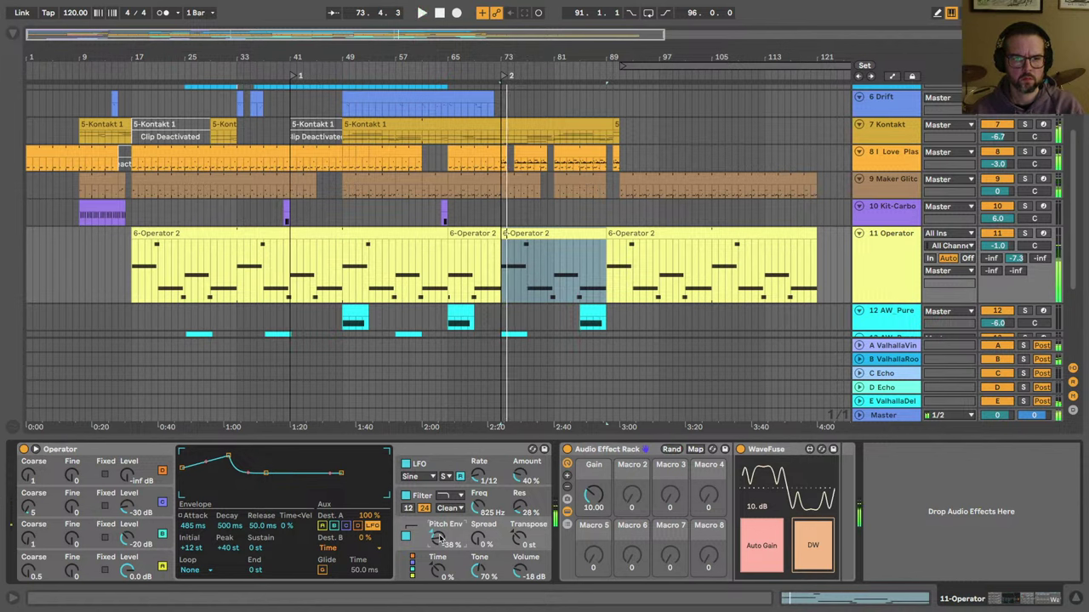
{"action": "left_click_drag", "start_coordinate": [487, 479], "coordinate": [482, 474]}
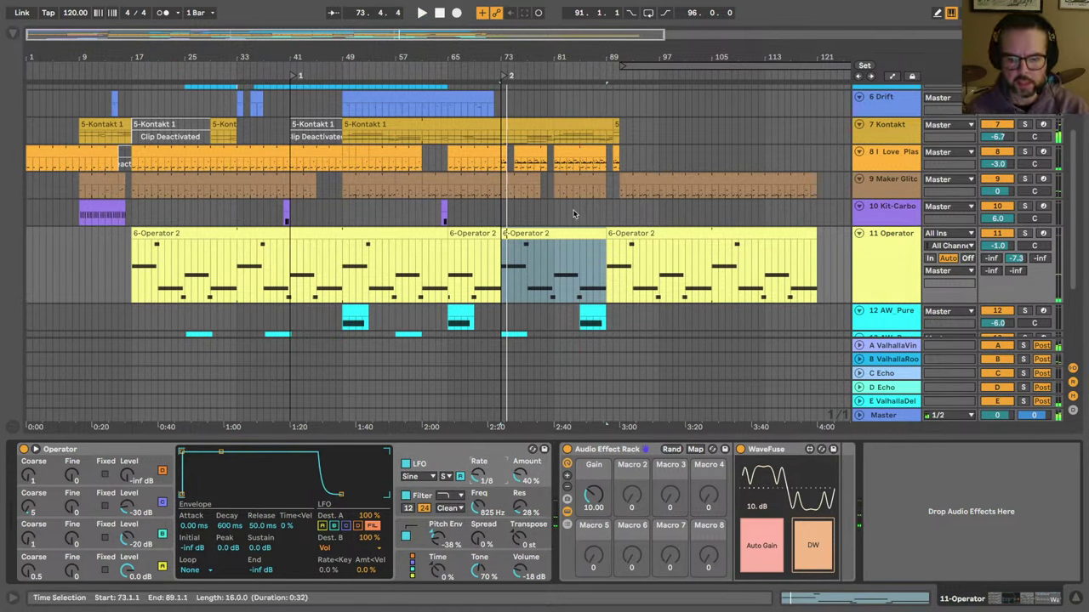
Step: Set the audio buffer size to 256 samples in the preferences
{"action": "key", "text": "super+comma"}
{"action": "left_click", "coordinate": [573, 272]}
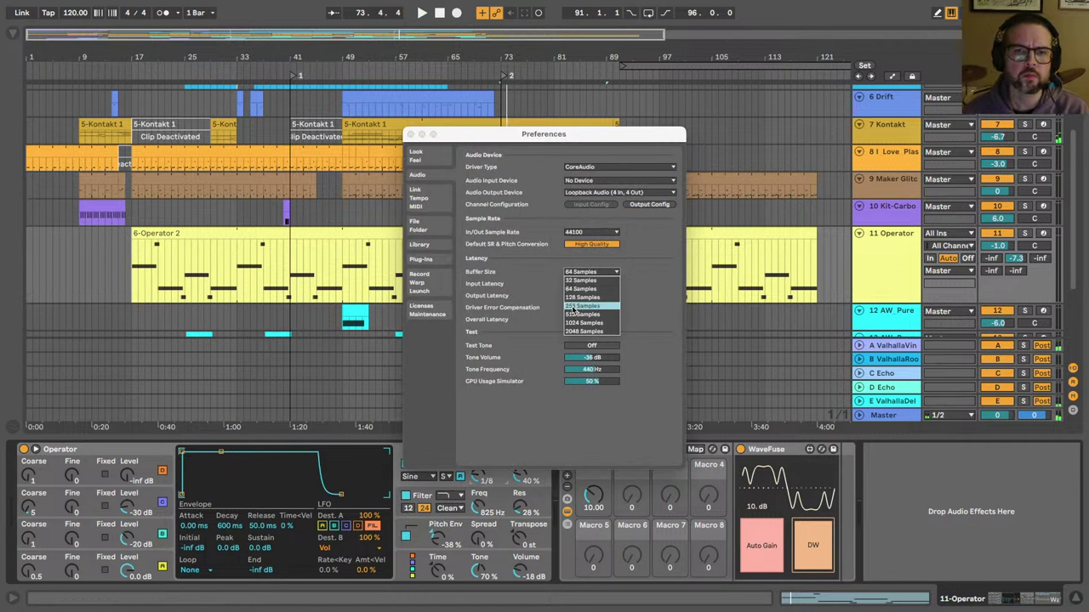
{"action": "left_click", "coordinate": [572, 308]}
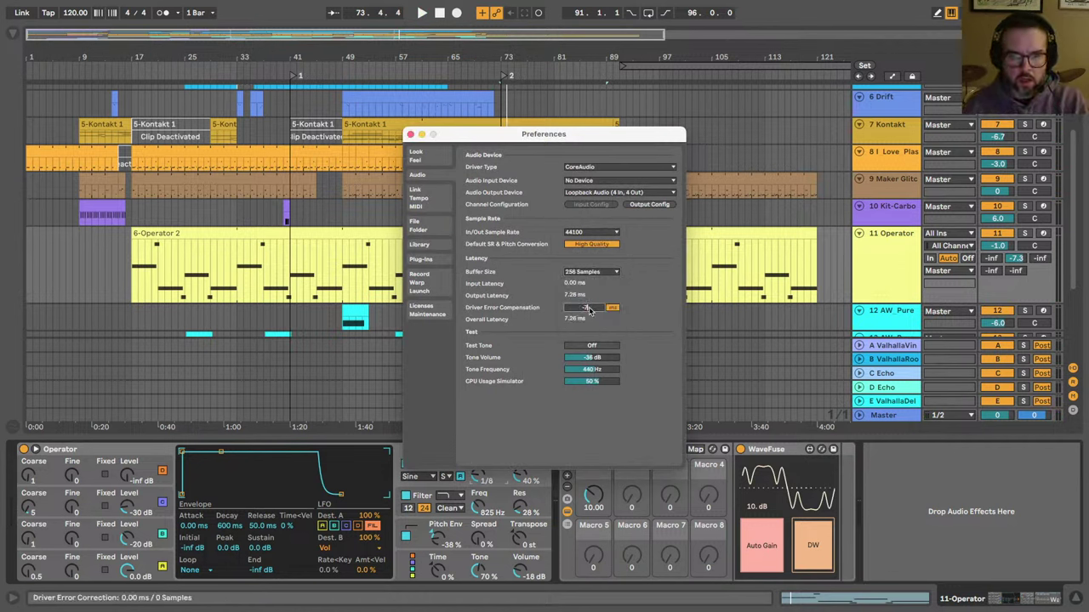
{"action": "left_click", "coordinate": [410, 135]}
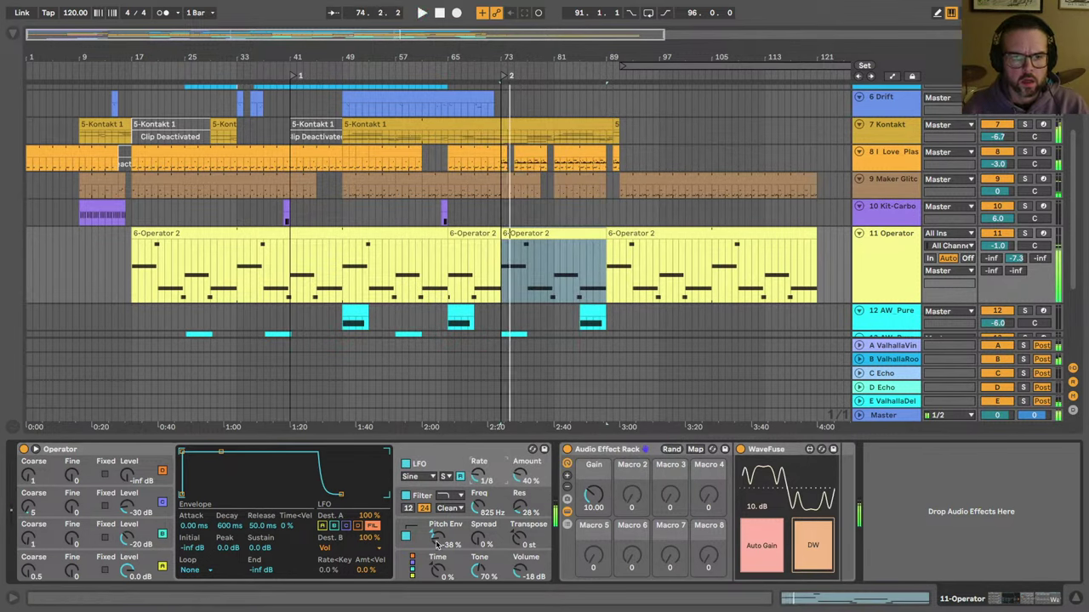
Step: Audition Operator's Pitch Env and LFO settings and its global Time at -100% and 100% over the section from bar 73
{"action": "left_click_drag", "start_coordinate": [436, 538], "coordinate": [428, 580]}
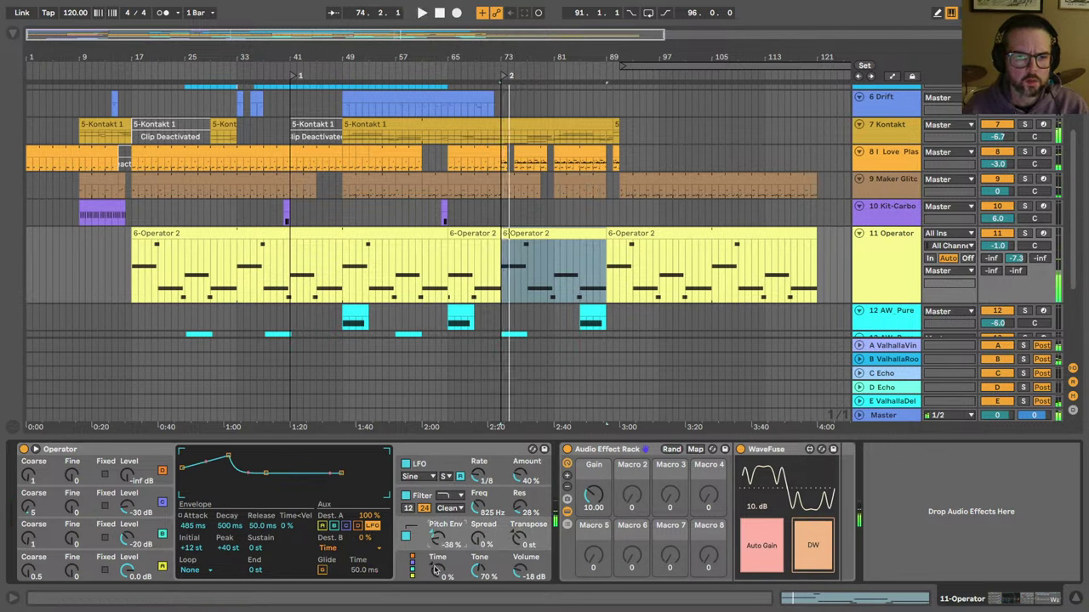
{"action": "left_click", "coordinate": [436, 570]}
{"action": "left_click_drag", "start_coordinate": [437, 571], "coordinate": [437, 528]}
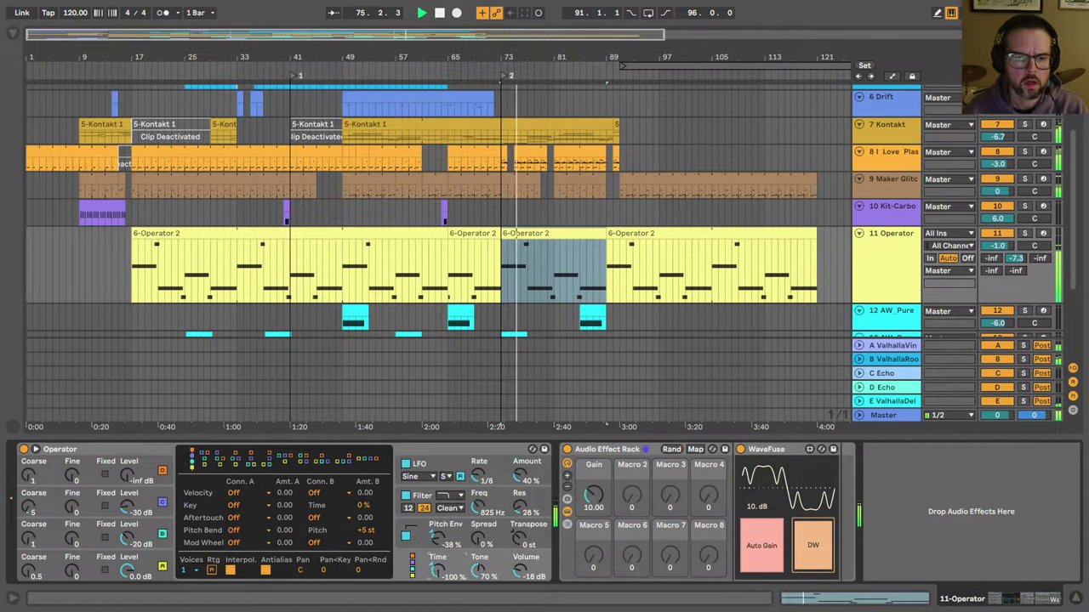
{"action": "left_click", "coordinate": [478, 474]}
{"action": "left_click_drag", "start_coordinate": [437, 572], "coordinate": [437, 569]}
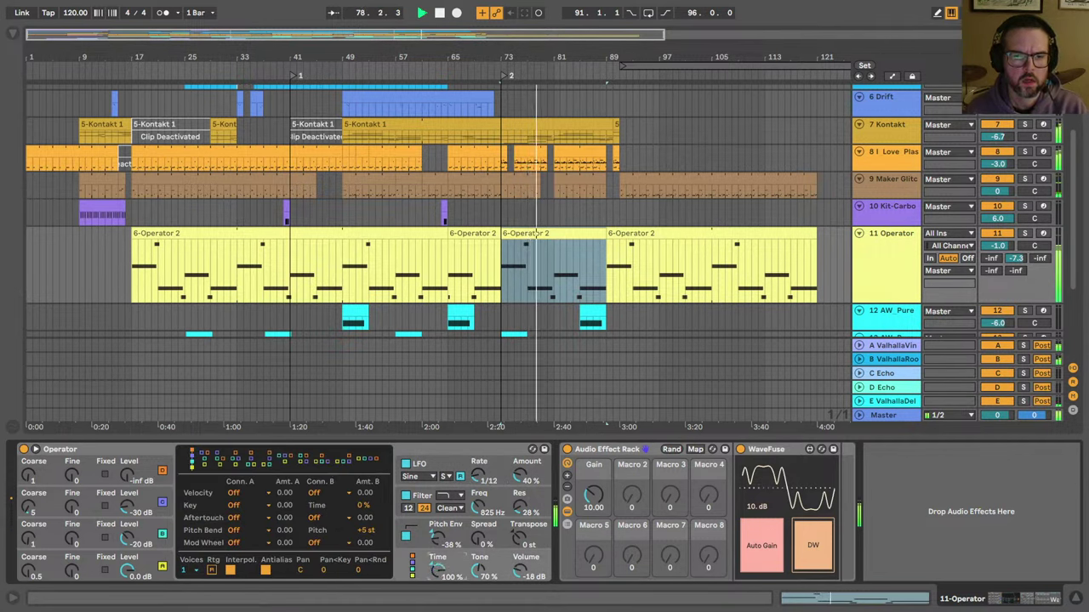
{"action": "left_click_drag", "start_coordinate": [508, 489], "coordinate": [508, 485]}
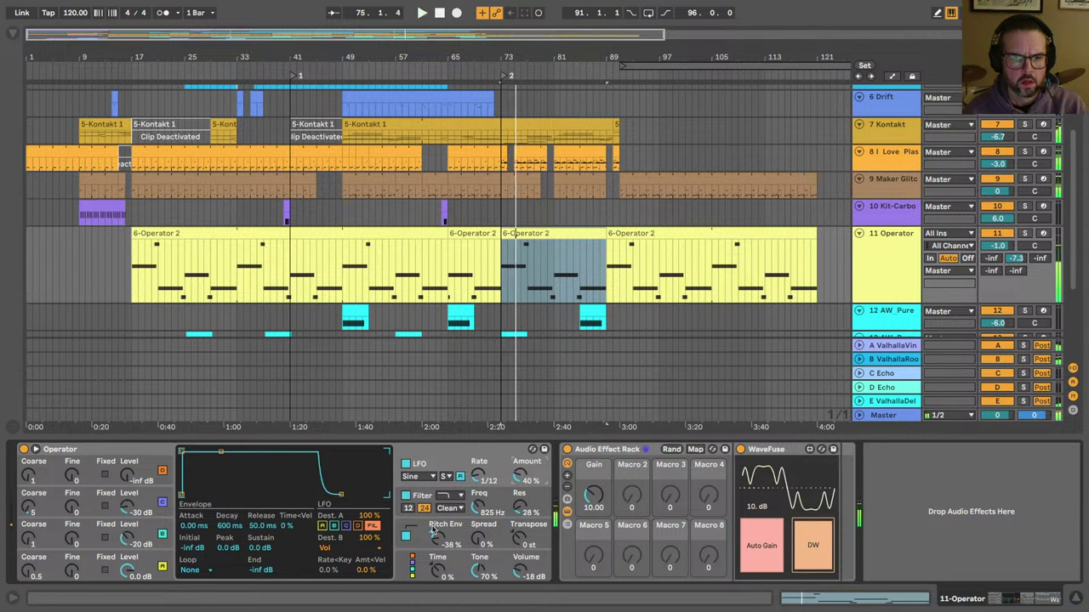
Step: Automate Operator's Pe Amount on track 11 to drop to -76% at bar 73 and play back the change
{"action": "left_click", "coordinate": [434, 532]}
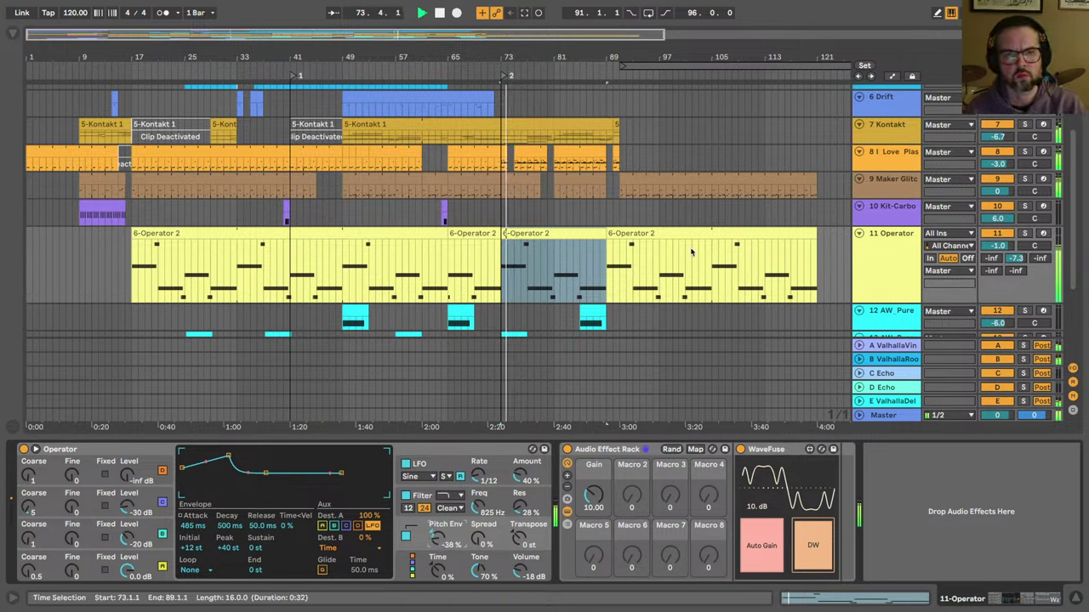
{"action": "key", "text": "a"}
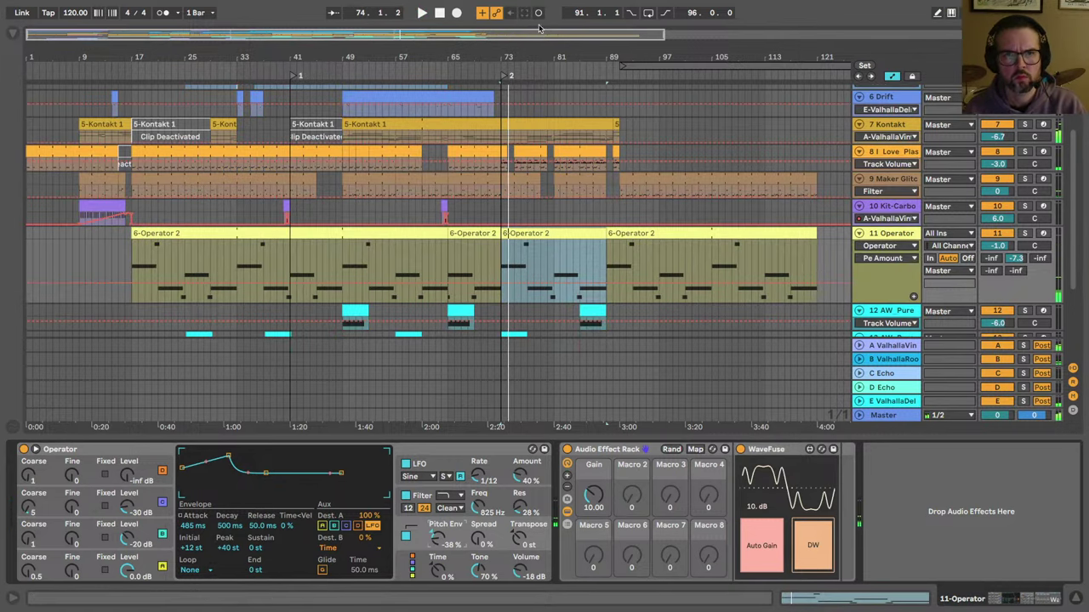
{"action": "key", "text": "z"}
{"action": "left_click", "coordinate": [380, 288]}
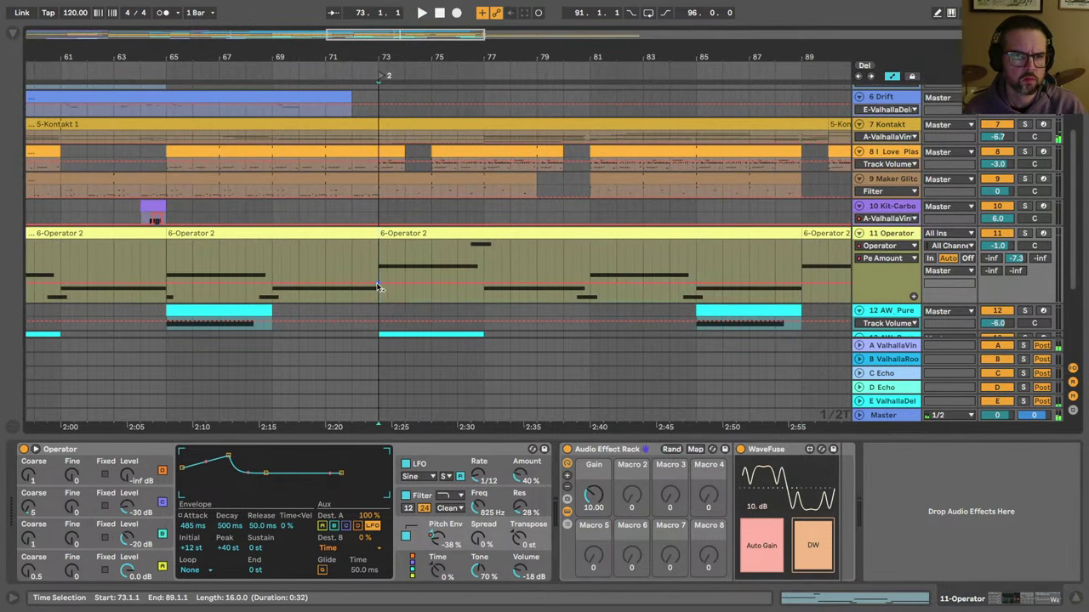
{"action": "left_click_drag", "start_coordinate": [410, 287], "coordinate": [414, 296]}
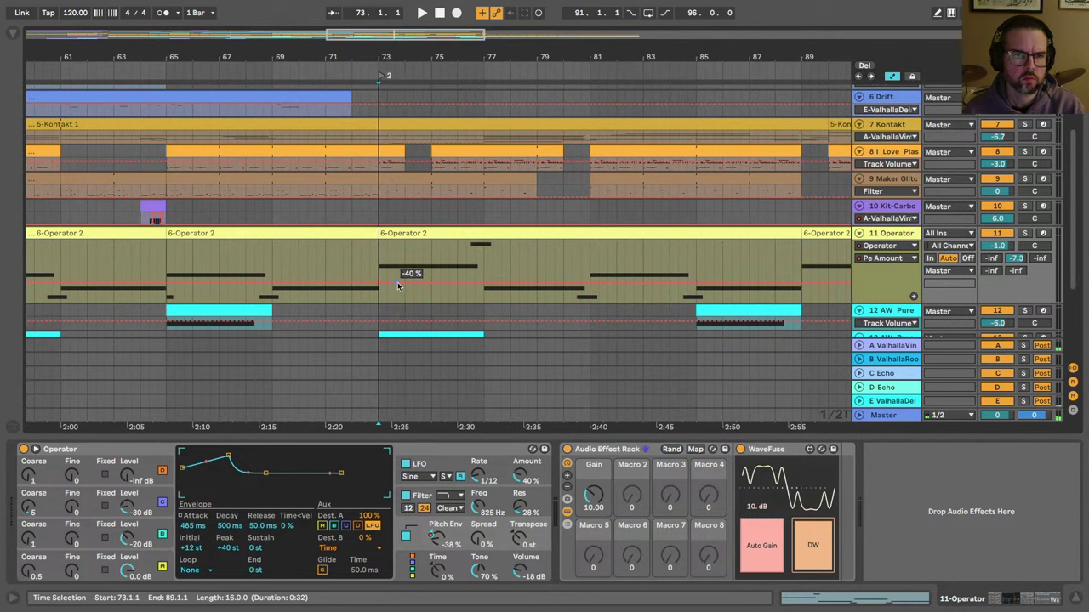
{"action": "left_click_drag", "start_coordinate": [398, 286], "coordinate": [381, 297]}
{"action": "key", "text": "space"}
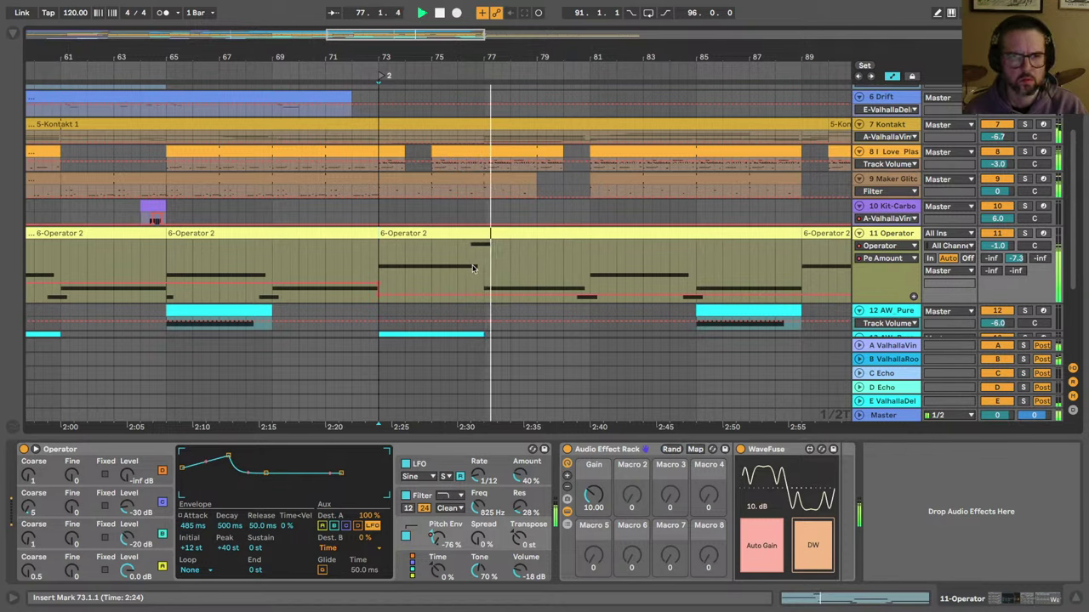
Step: Automate Operator's LFO Amt on track 11 to ramp from 40% at bar 73 to about 50% before bar 77, playing it back
{"action": "left_click", "coordinate": [522, 478]}
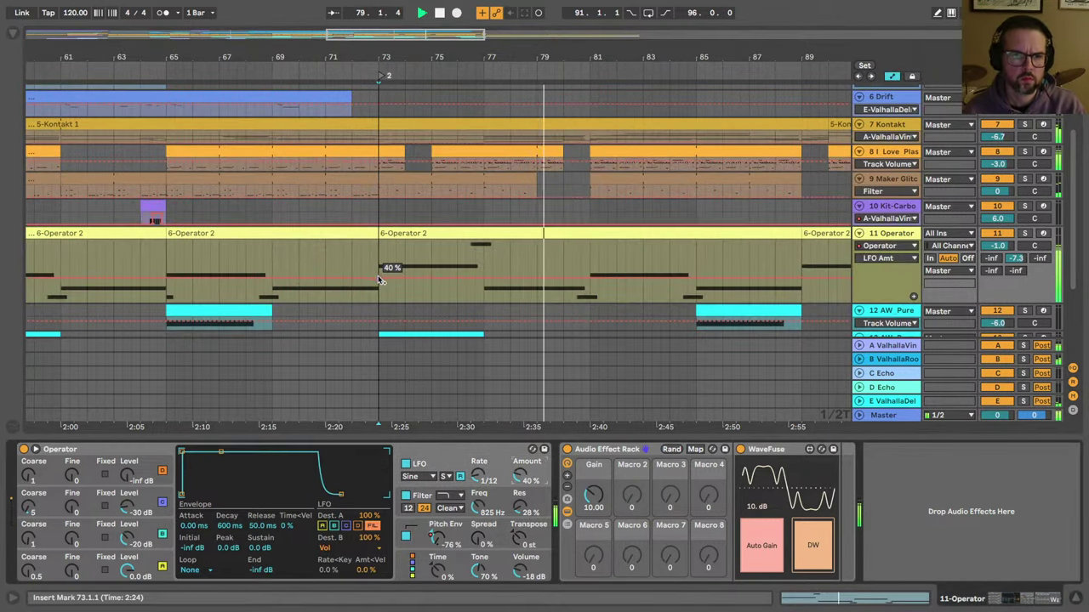
{"action": "key", "text": "space"}
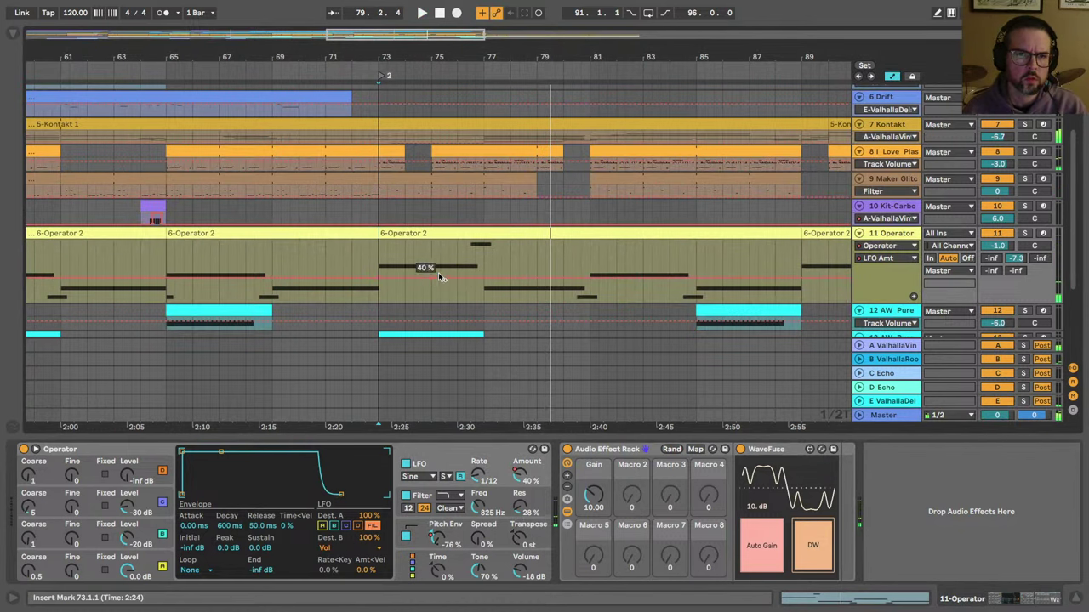
{"action": "left_click_drag", "start_coordinate": [427, 47], "coordinate": [432, 56]}
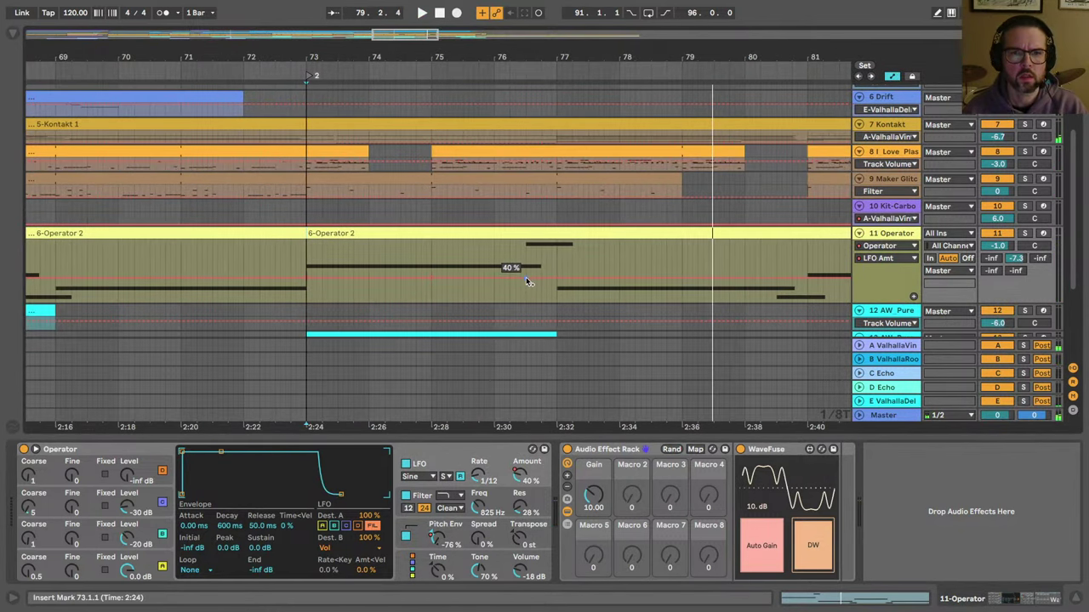
{"action": "left_click_drag", "start_coordinate": [429, 275], "coordinate": [526, 266]}
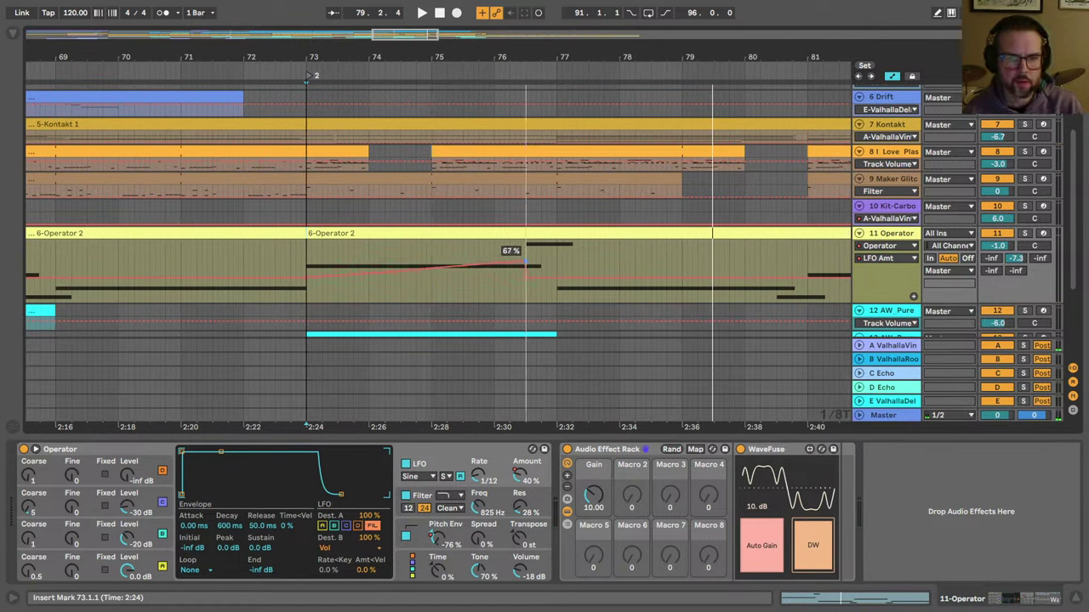
{"action": "key", "text": "space"}
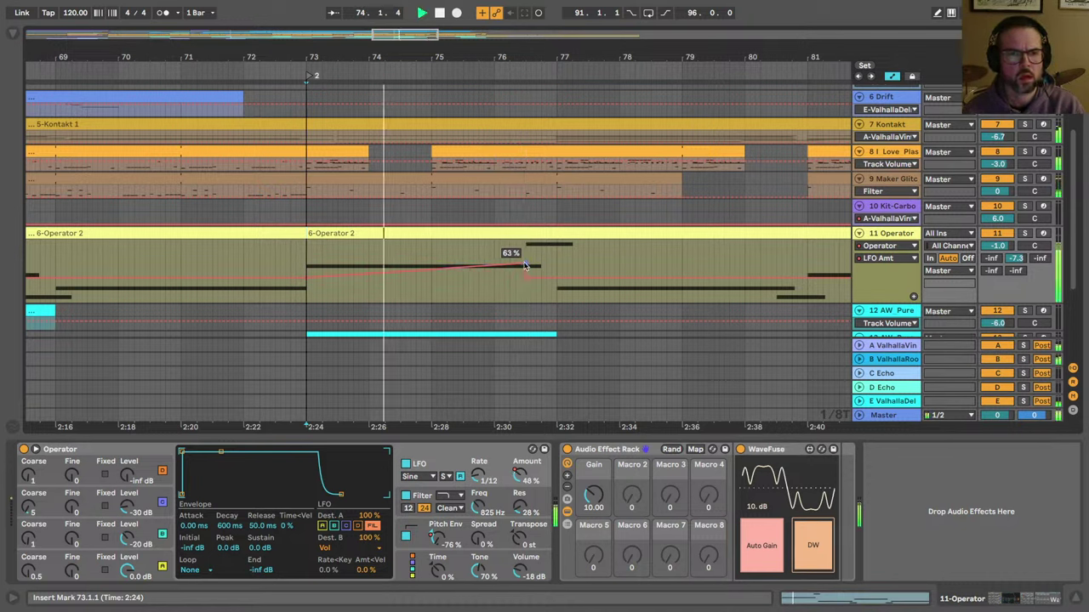
{"action": "left_click_drag", "start_coordinate": [525, 265], "coordinate": [525, 270]}
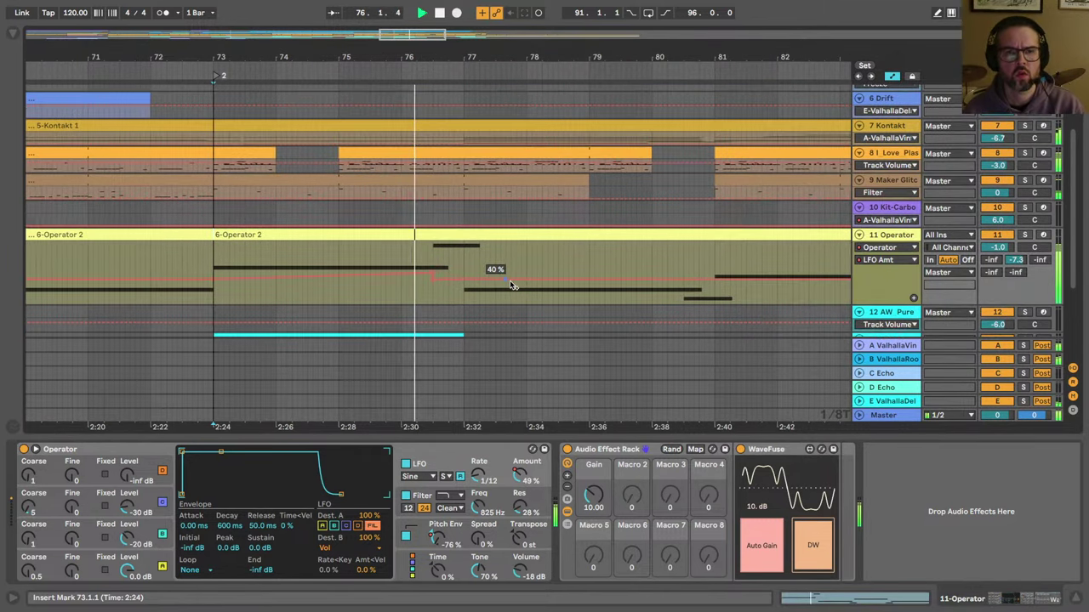
Step: Add a second gradual LFO Amt rise on track 11 from about bar 77 to just before bar 81
{"action": "left_click", "coordinate": [445, 280]}
{"action": "left_click", "coordinate": [695, 280]}
{"action": "left_click_drag", "start_coordinate": [633, 280], "coordinate": [663, 269]}
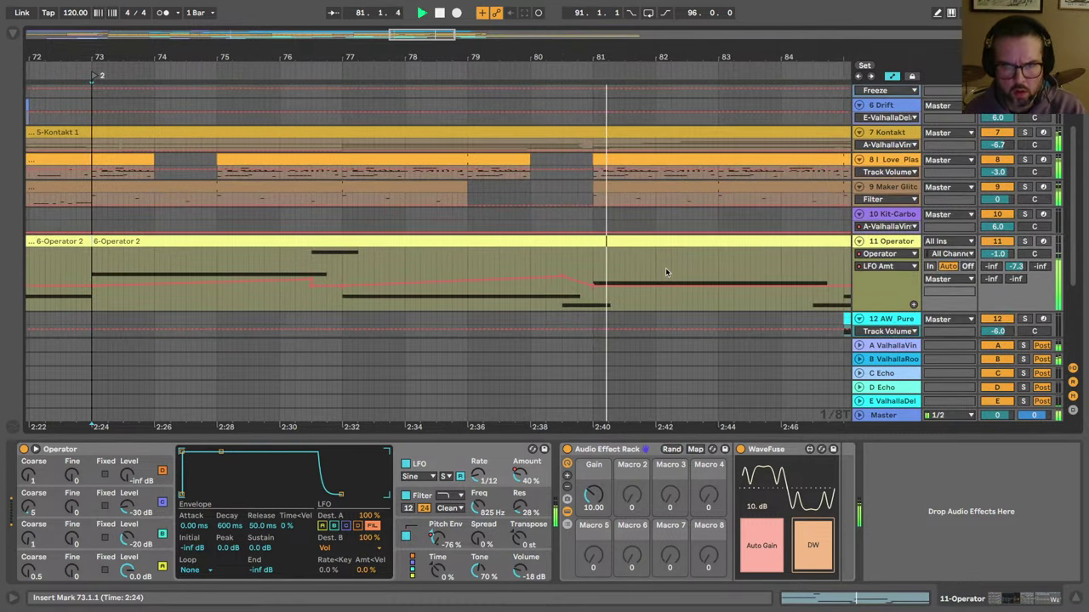
{"action": "left_click_drag", "start_coordinate": [528, 276], "coordinate": [557, 278]}
Step: Reshape Operator's LFO Amt automation leading up to bar 89 on track 11 during playback
{"action": "scroll", "coordinate": [557, 278], "scroll_direction": "right", "scroll_amount": 6}
{"action": "scroll", "coordinate": [557, 278], "scroll_direction": "down", "scroll_amount": 1}
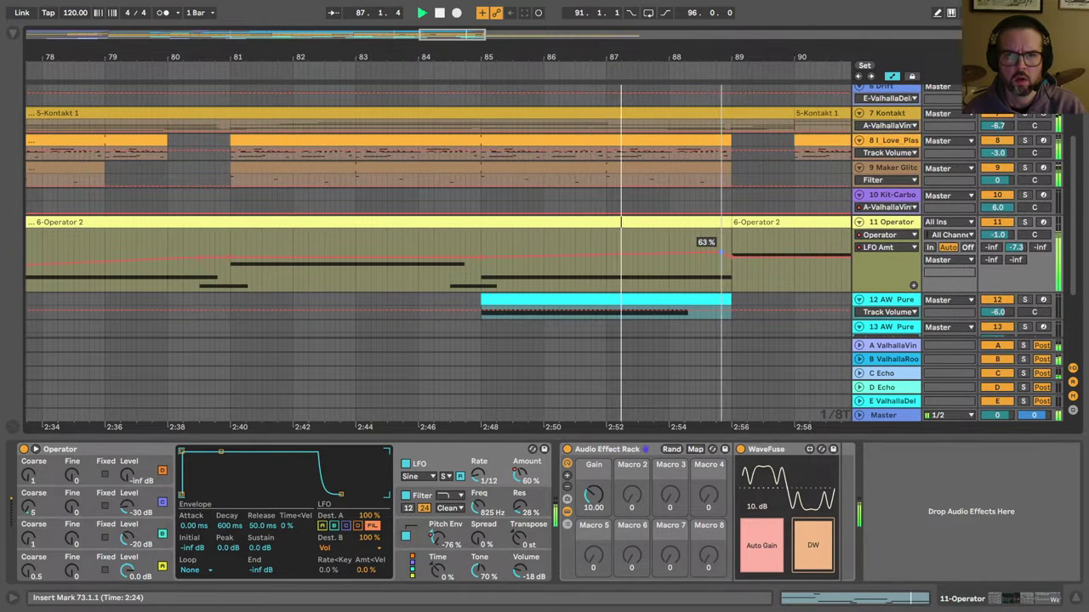
{"action": "left_click_drag", "start_coordinate": [720, 261], "coordinate": [729, 255]}
{"action": "scroll", "coordinate": [614, 261], "scroll_direction": "right", "scroll_amount": 2}
{"action": "scroll", "coordinate": [613, 261], "scroll_direction": "up", "scroll_amount": 1}
{"action": "key", "text": "space"}
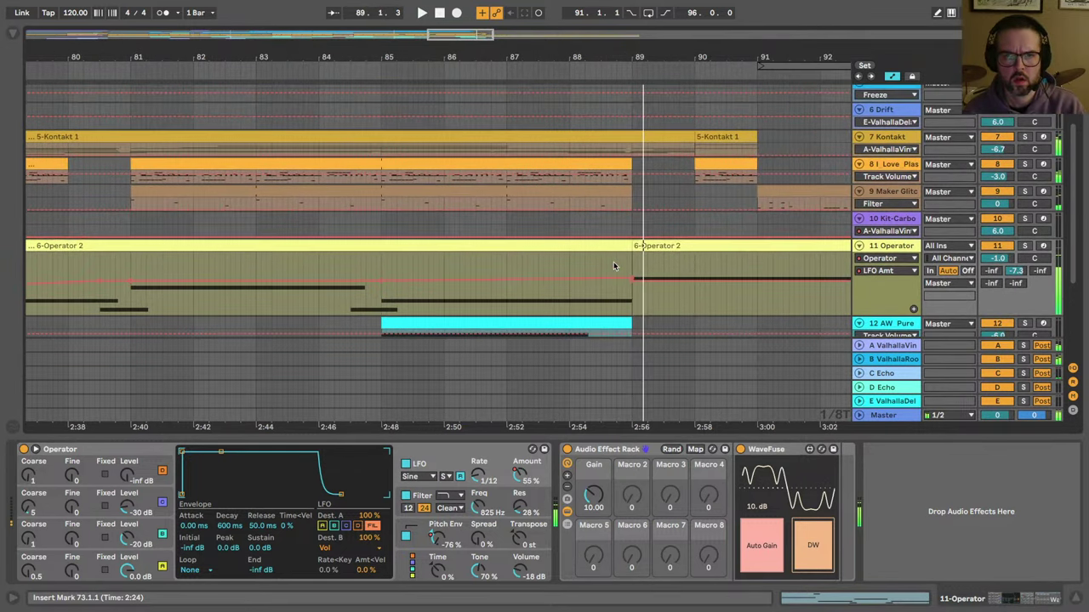
Step: Adjust the LFO Amt breakpoint at bar 89 on track 11 and play back the section from bar 85
{"action": "right_click", "coordinate": [633, 280]}
{"action": "left_click", "coordinate": [642, 284]}
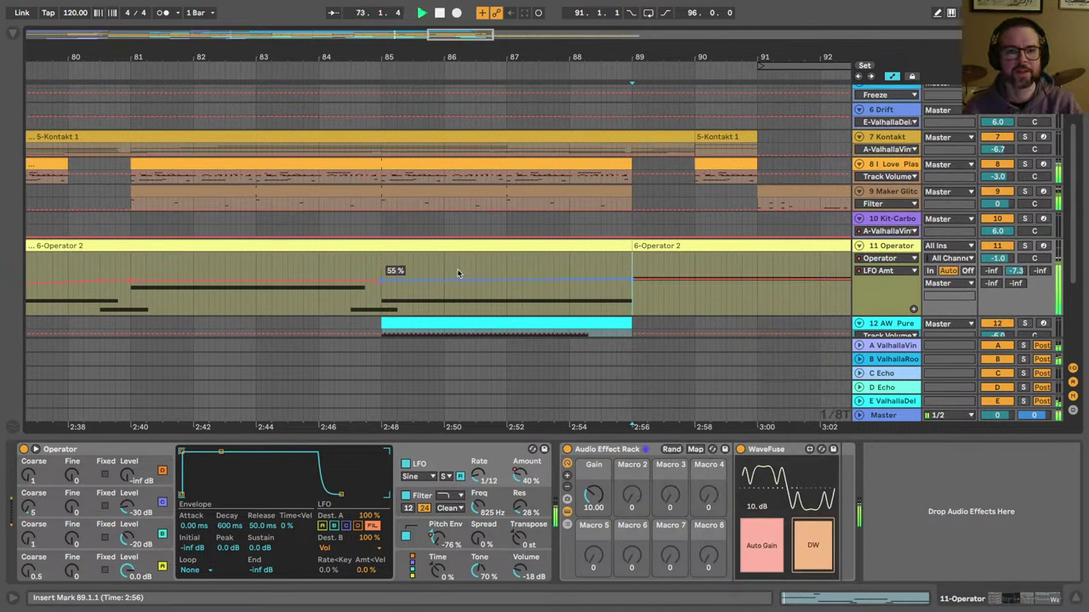
{"action": "left_click", "coordinate": [382, 263]}
{"action": "key", "text": "space"}
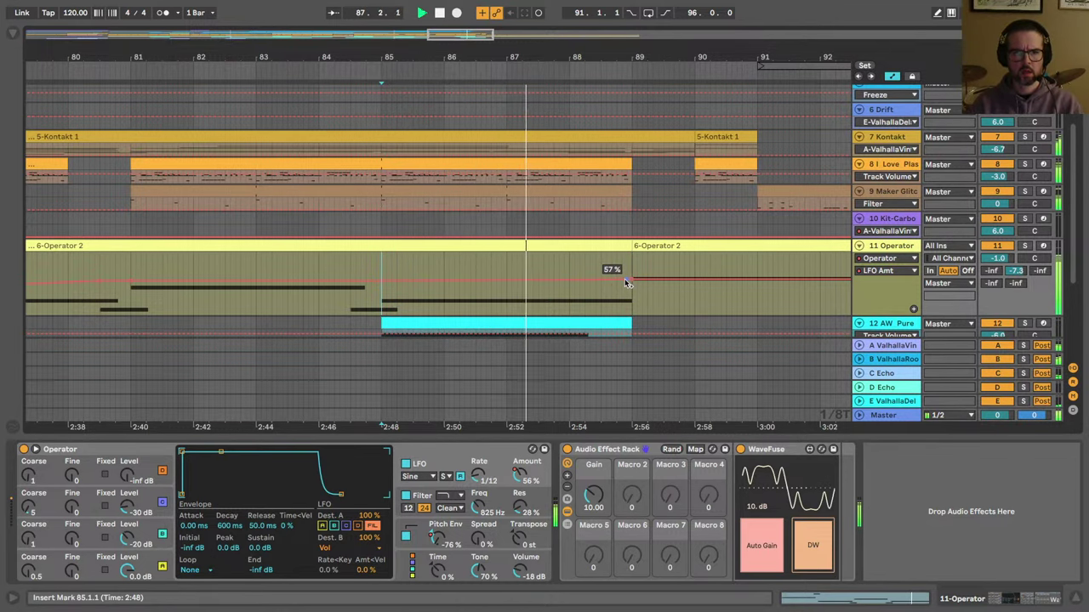
{"action": "scroll", "coordinate": [609, 289], "scroll_direction": "right", "scroll_amount": 3}
{"action": "scroll", "coordinate": [609, 291], "scroll_direction": "down", "scroll_amount": 2}
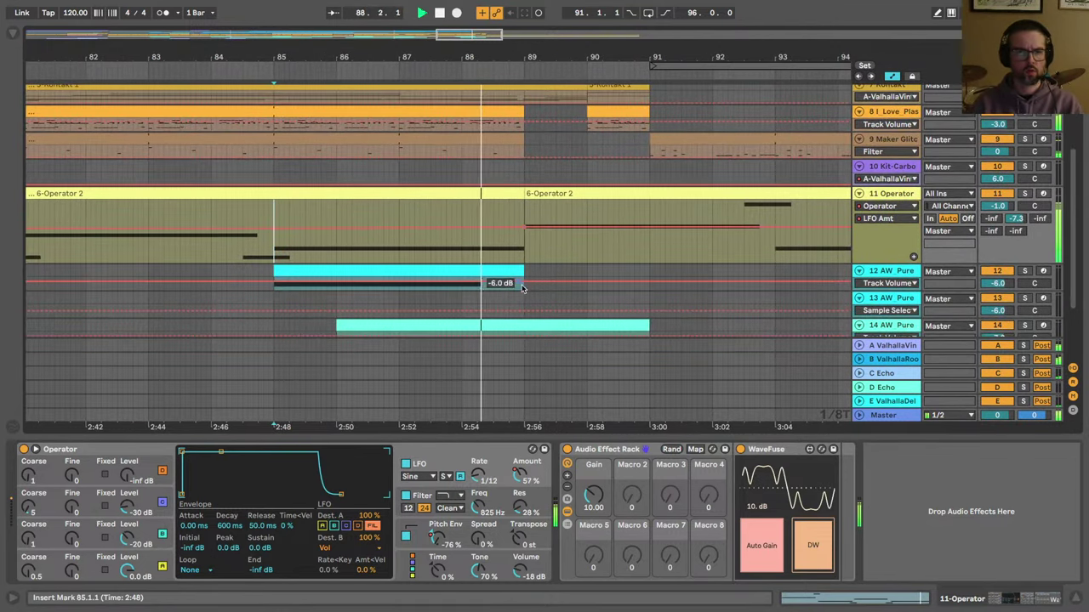
Step: Set Operator's LFO Amt automation to 50% from bar 89 onward and play from there
{"action": "key", "text": "a"}
{"action": "left_click_drag", "start_coordinate": [525, 55], "coordinate": [524, 17]}
{"action": "key", "text": "a"}
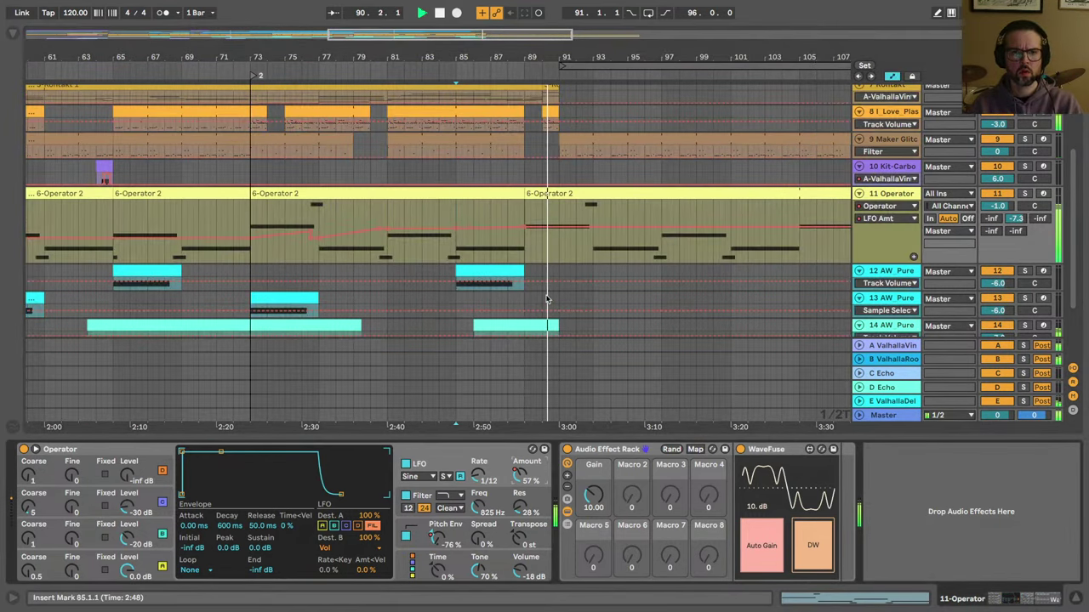
{"action": "left_click", "coordinate": [523, 253]}
{"action": "key", "text": "space"}
{"action": "key", "text": "space"}
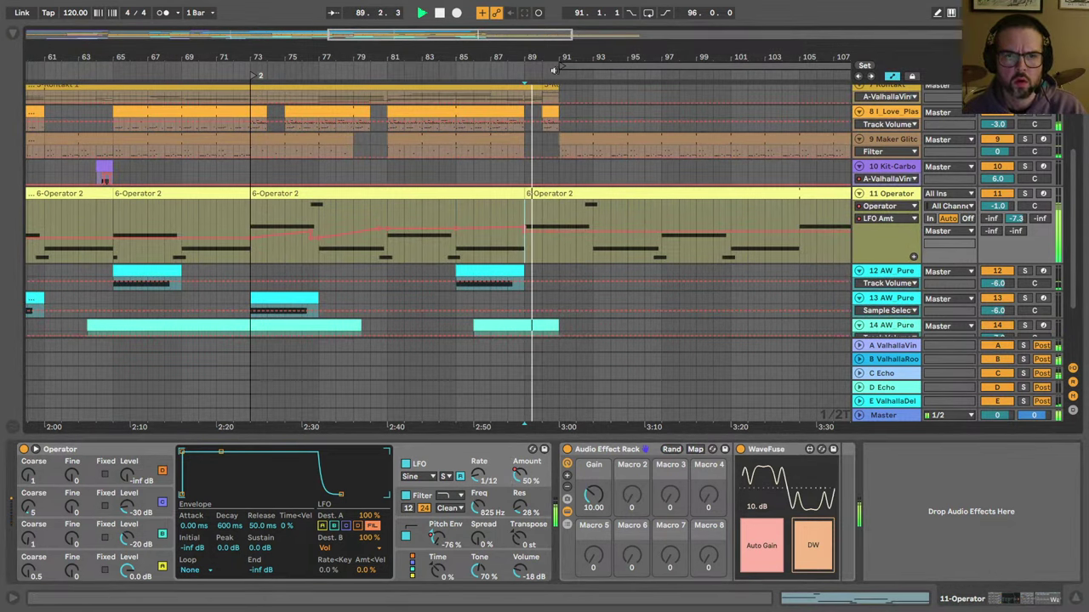
{"action": "left_click_drag", "start_coordinate": [556, 61], "coordinate": [553, 111]}
{"action": "scroll", "coordinate": [554, 112], "scroll_direction": "right", "scroll_amount": 3}
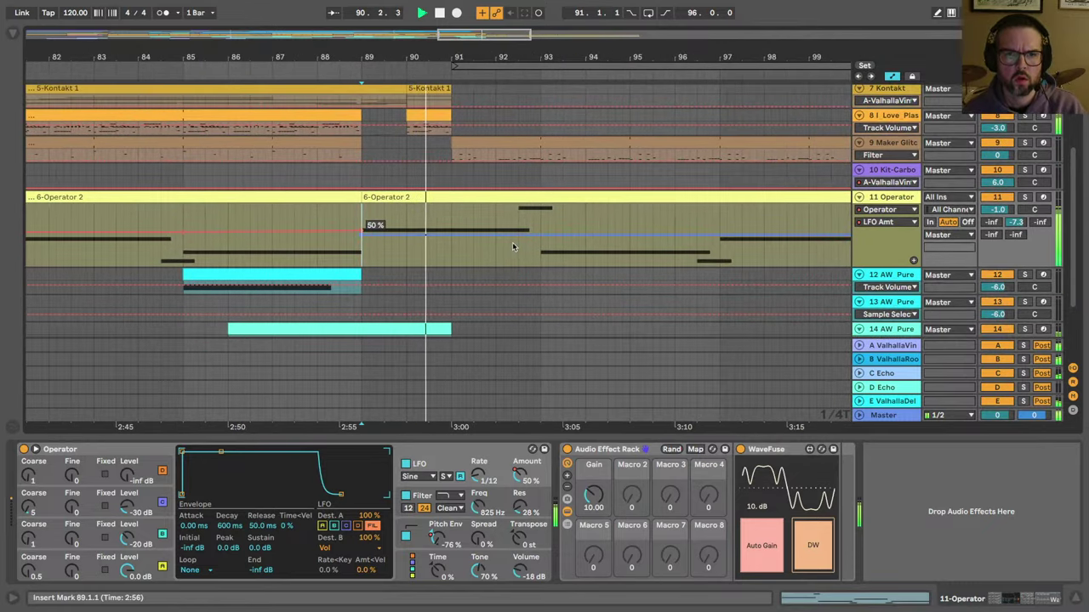
Step: Audition Operator's Pe Amount automation from bar 89 at -19% and -100%
{"action": "left_click", "coordinate": [437, 538]}
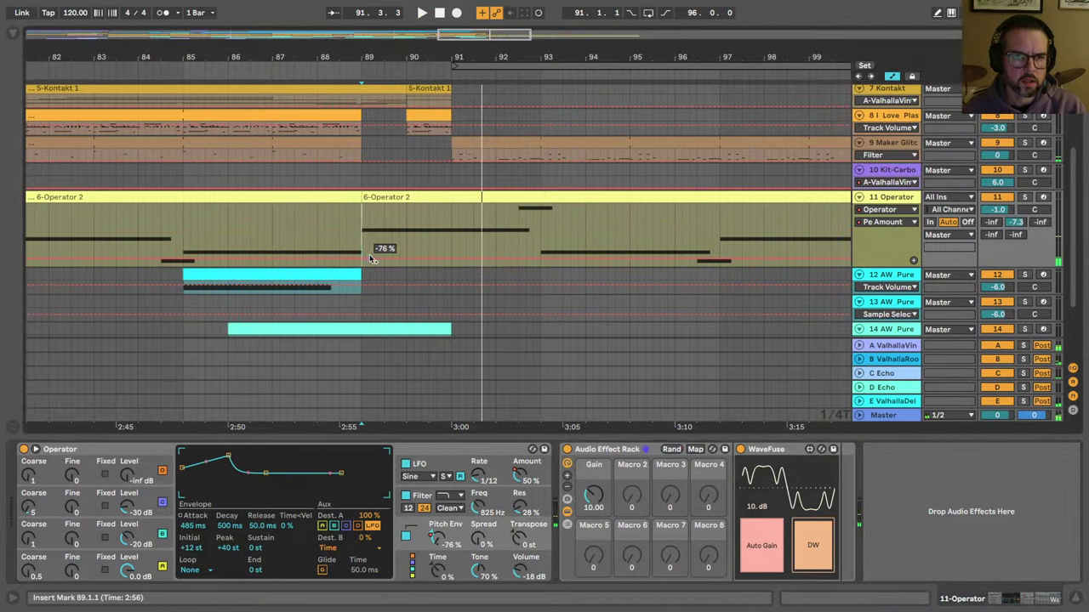
{"action": "left_click_drag", "start_coordinate": [360, 256], "coordinate": [369, 230]}
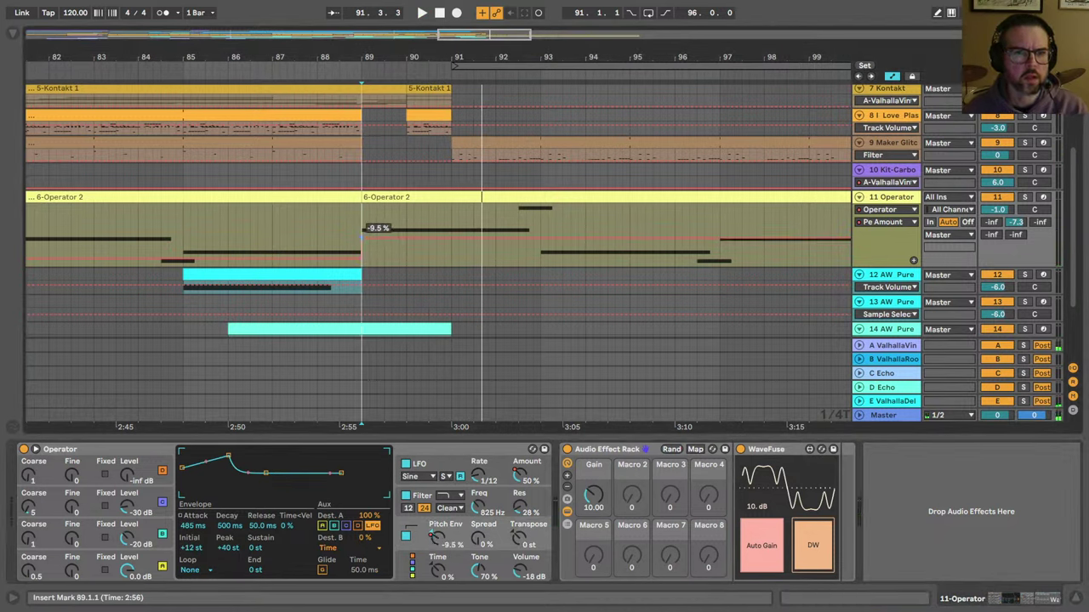
{"action": "key", "text": "space"}
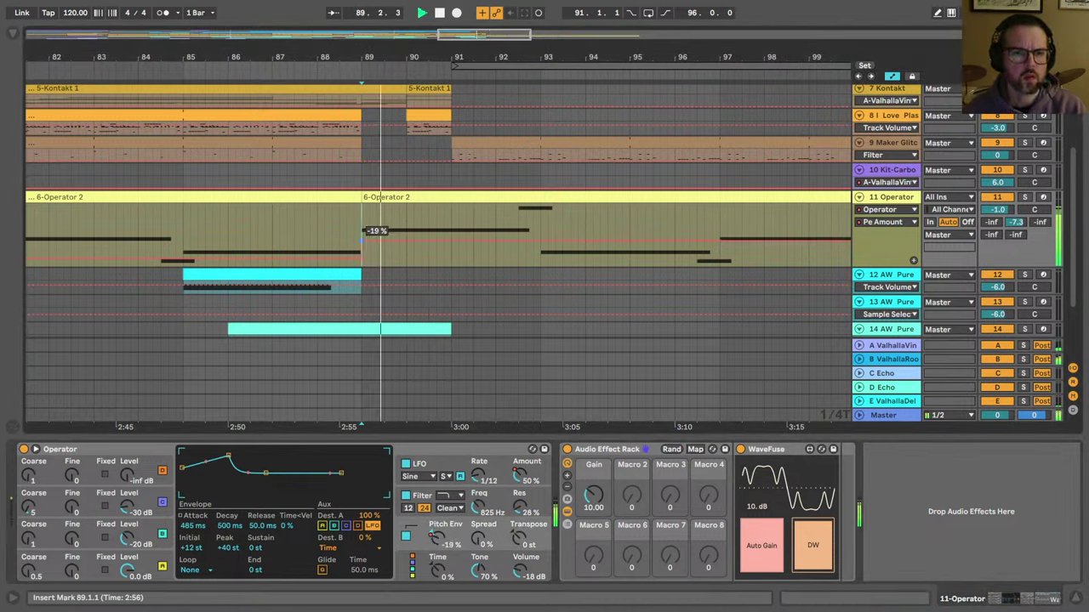
{"action": "left_click_drag", "start_coordinate": [363, 241], "coordinate": [363, 267]}
{"action": "key", "text": "space"}
{"action": "key", "text": "space"}
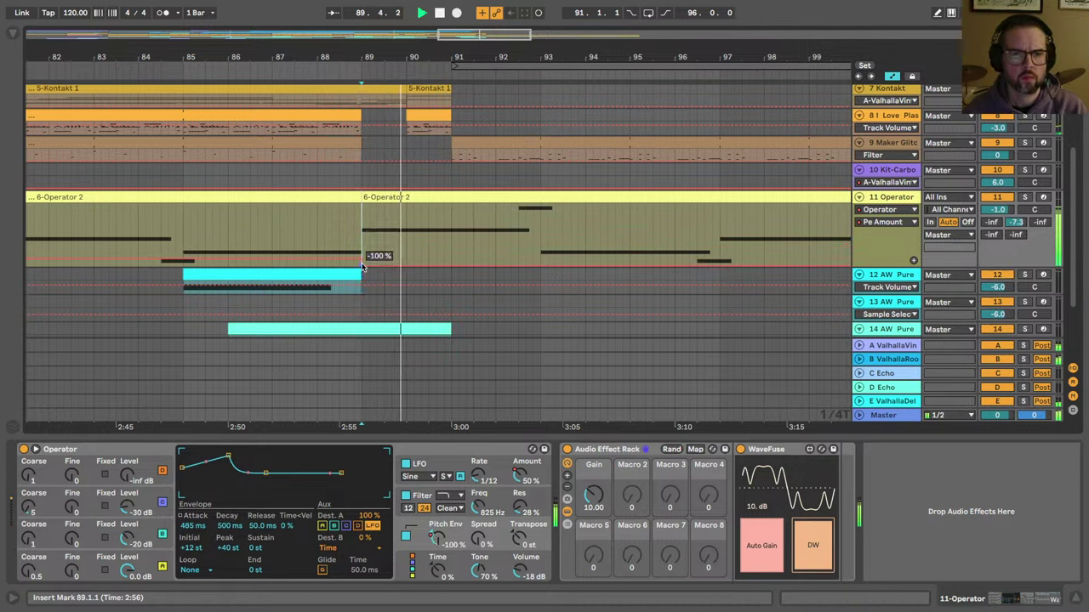
Step: Try Operator's Pe Amount at 45% from bar 89, settle the automation on 0.0%, and play it back
{"action": "key", "text": "space"}
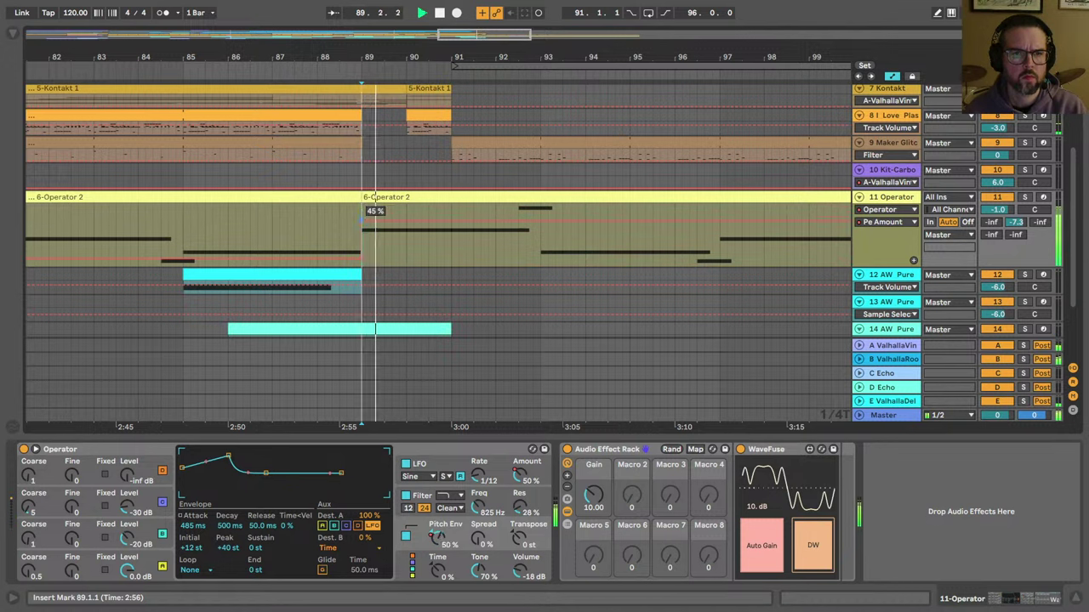
{"action": "left_click_drag", "start_coordinate": [362, 211], "coordinate": [369, 234]}
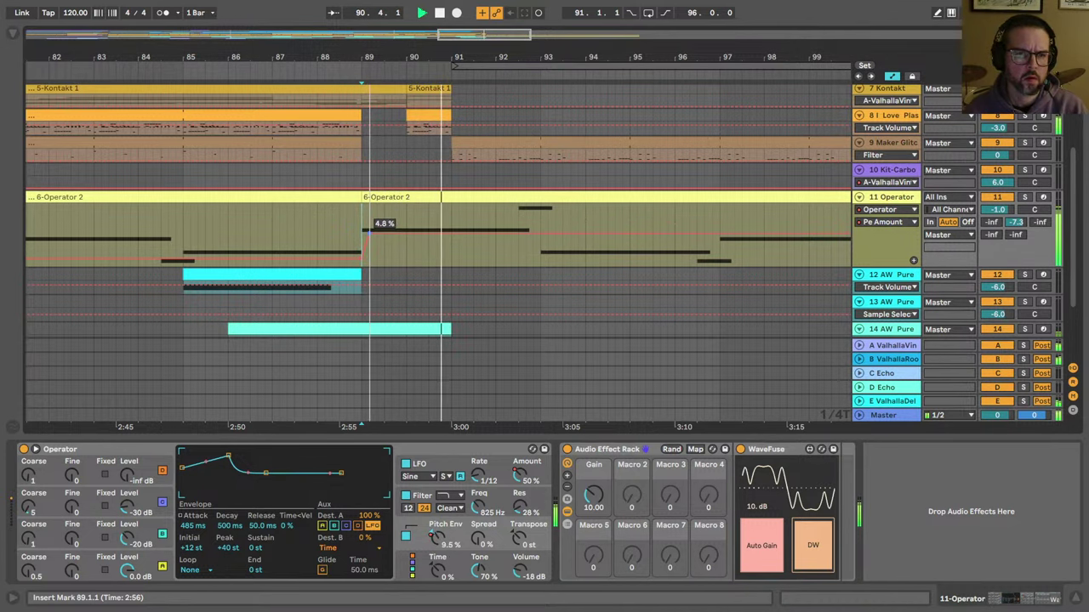
{"action": "right_click", "coordinate": [375, 240]}
{"action": "left_click", "coordinate": [382, 243]}
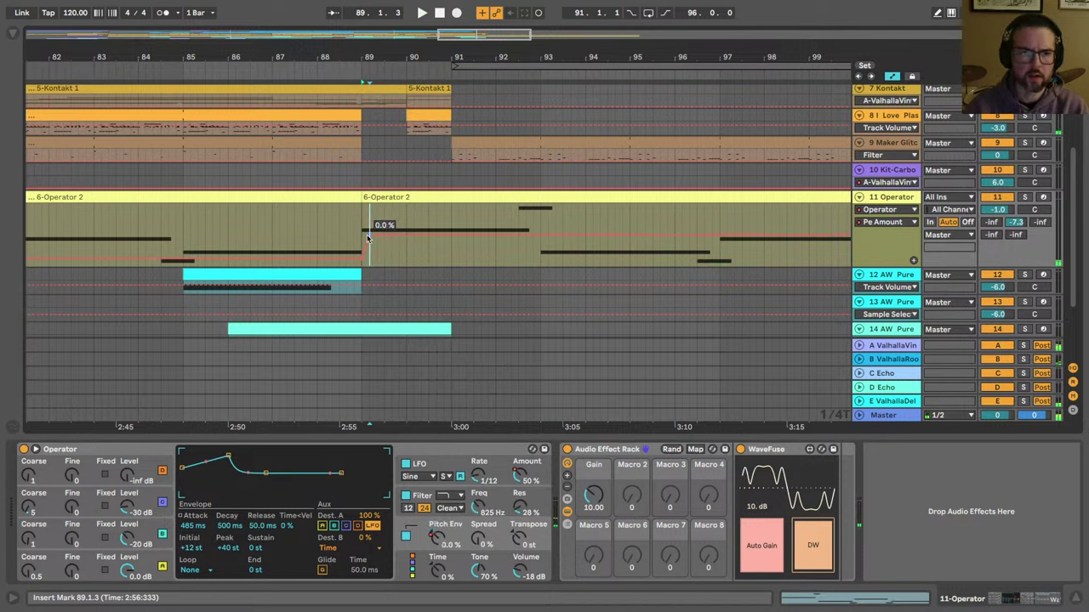
{"action": "key", "text": "space"}
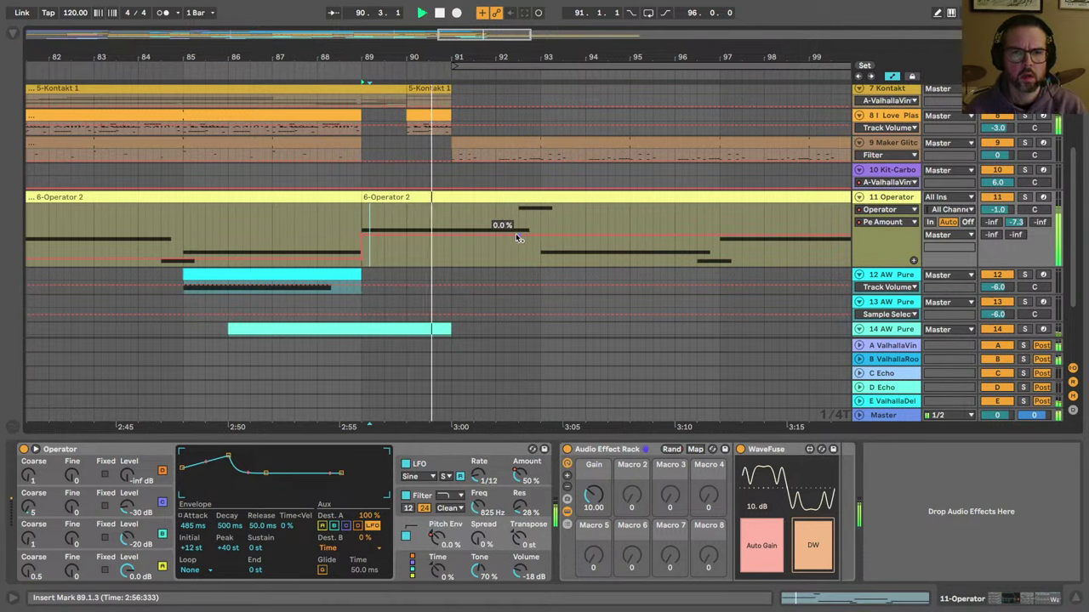
Step: Shape Operator's LFO Amt on track 11 to rise gently until about bar 100 and return to 50% by bar 105
{"action": "left_click", "coordinate": [521, 474]}
{"action": "key", "text": "a"}
{"action": "key", "text": "a"}
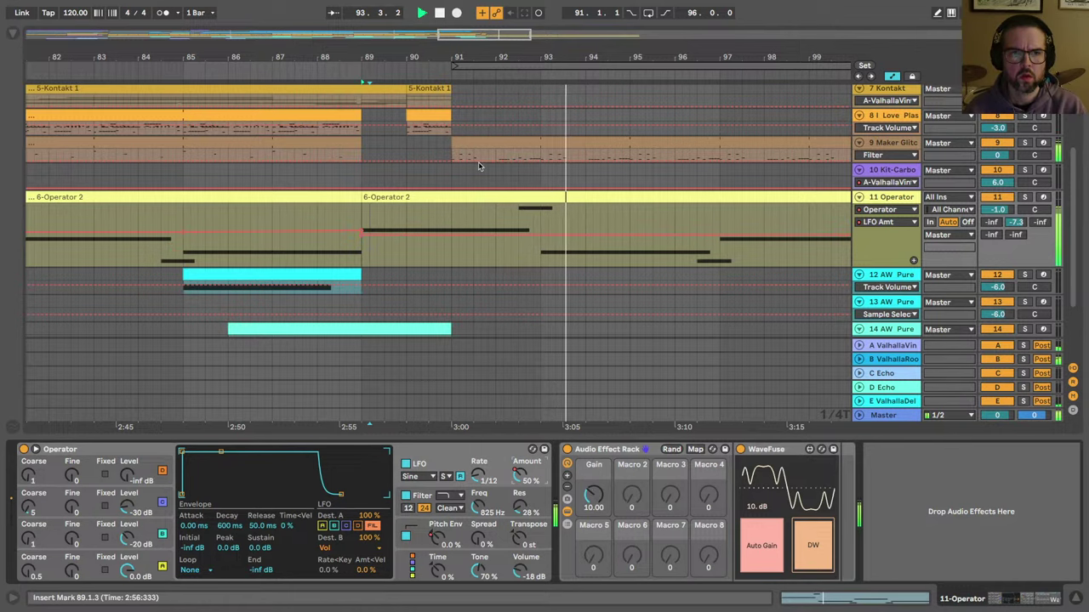
{"action": "left_click_drag", "start_coordinate": [470, 57], "coordinate": [469, 19]}
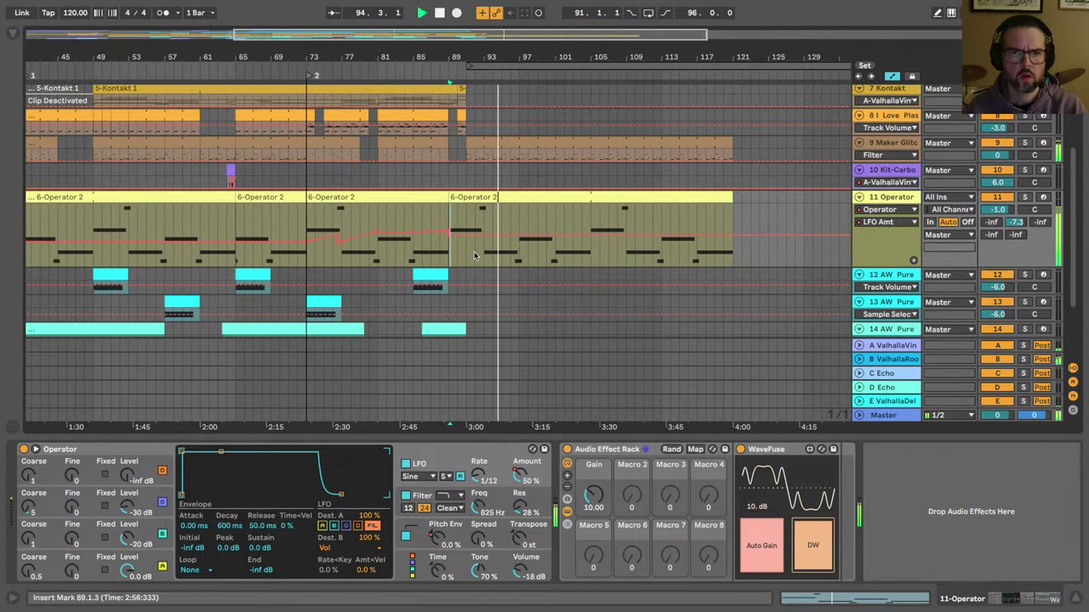
{"action": "left_click_drag", "start_coordinate": [521, 57], "coordinate": [526, 100]}
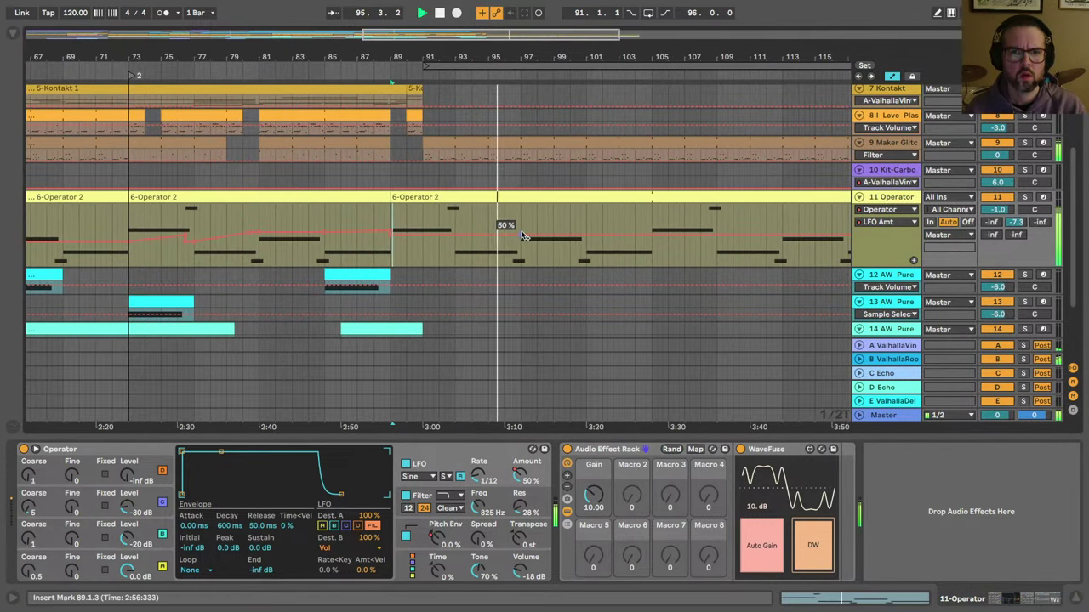
{"action": "left_click", "coordinate": [585, 237]}
{"action": "left_click", "coordinate": [649, 235]}
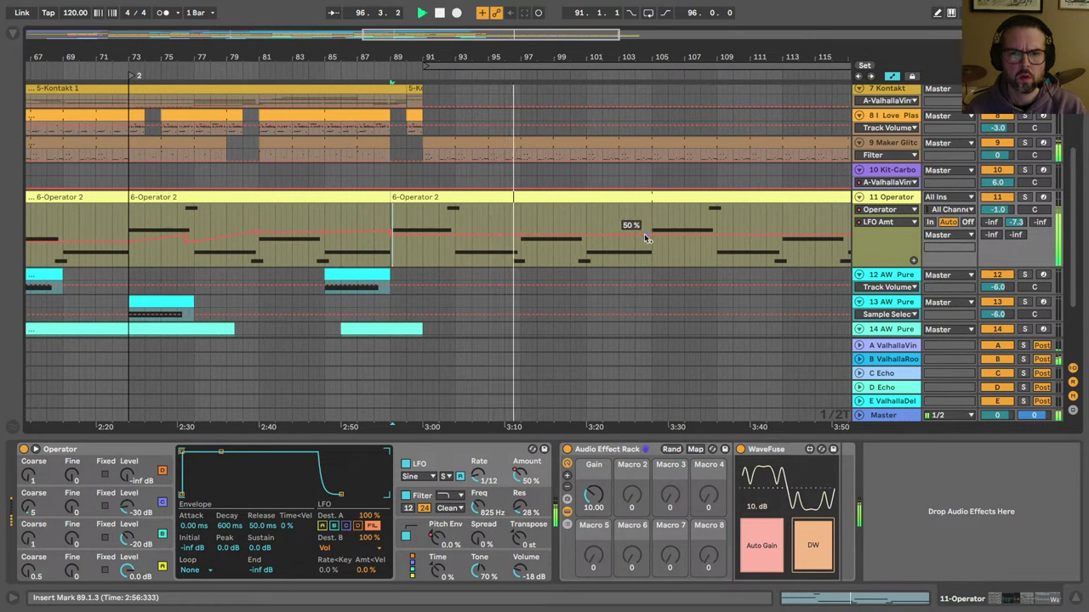
{"action": "left_click_drag", "start_coordinate": [586, 237], "coordinate": [570, 232]}
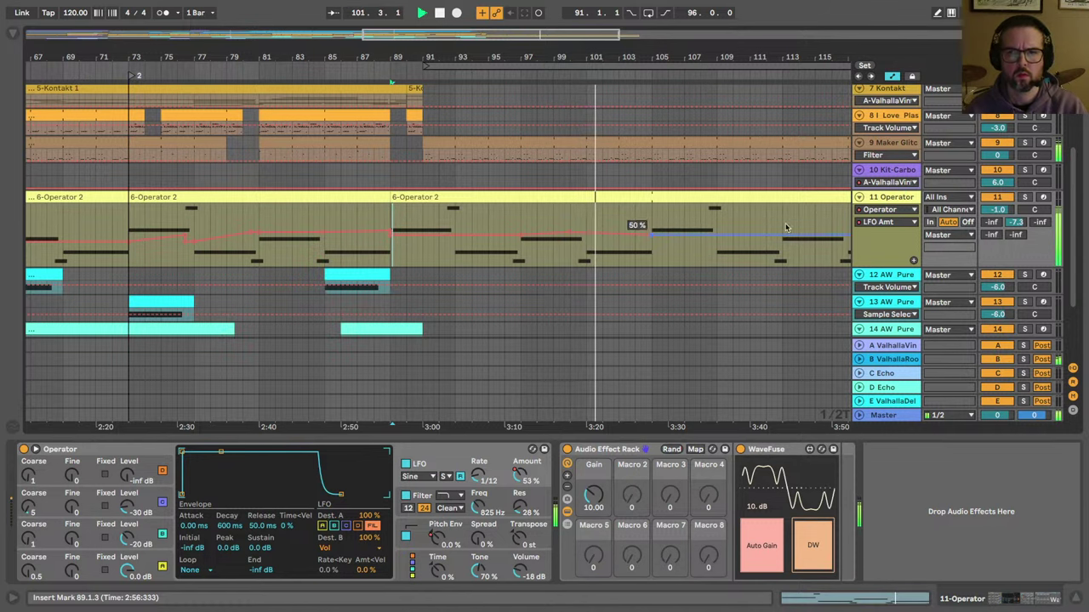
Step: Set track 11 Operator's send B level to -6.6 dB, stop playback, and hide the automation lanes
{"action": "left_click", "coordinate": [1013, 222]}
{"action": "key", "text": "space"}
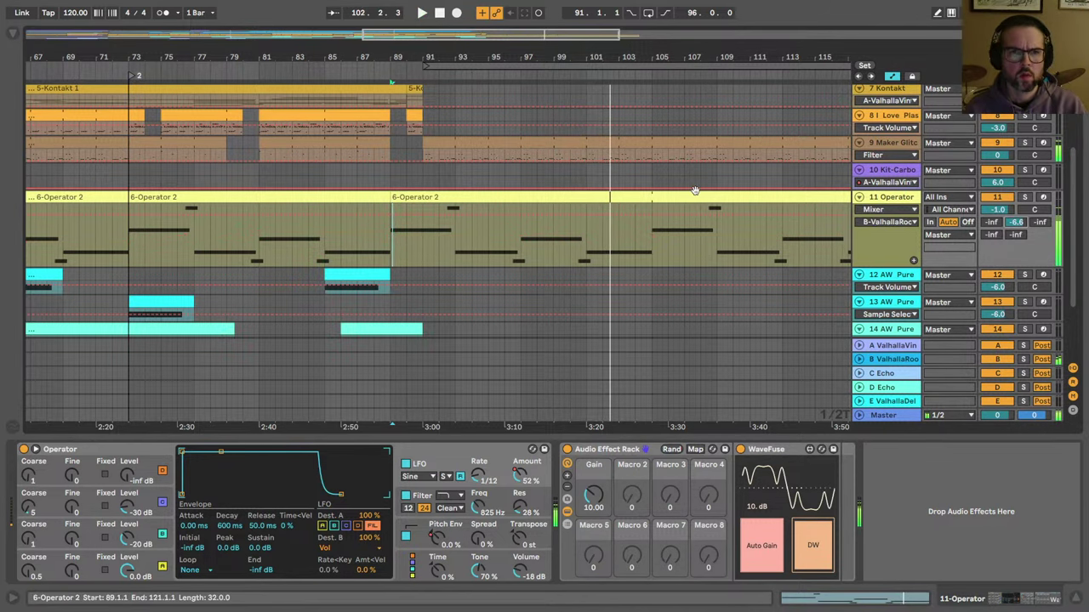
{"action": "scroll", "coordinate": [694, 190], "scroll_direction": "up", "scroll_amount": 5}
{"action": "key", "text": "a"}
Step: Arm track 6 Drift and play the arrangement from bar 89 while reviewing the other tracks
{"action": "scroll", "coordinate": [694, 194], "scroll_direction": "right", "scroll_amount": 2}
{"action": "left_click_drag", "start_coordinate": [416, 55], "coordinate": [416, 55]}
{"action": "scroll", "coordinate": [384, 149], "scroll_direction": "left", "scroll_amount": 3}
{"action": "scroll", "coordinate": [384, 149], "scroll_direction": "down", "scroll_amount": 3}
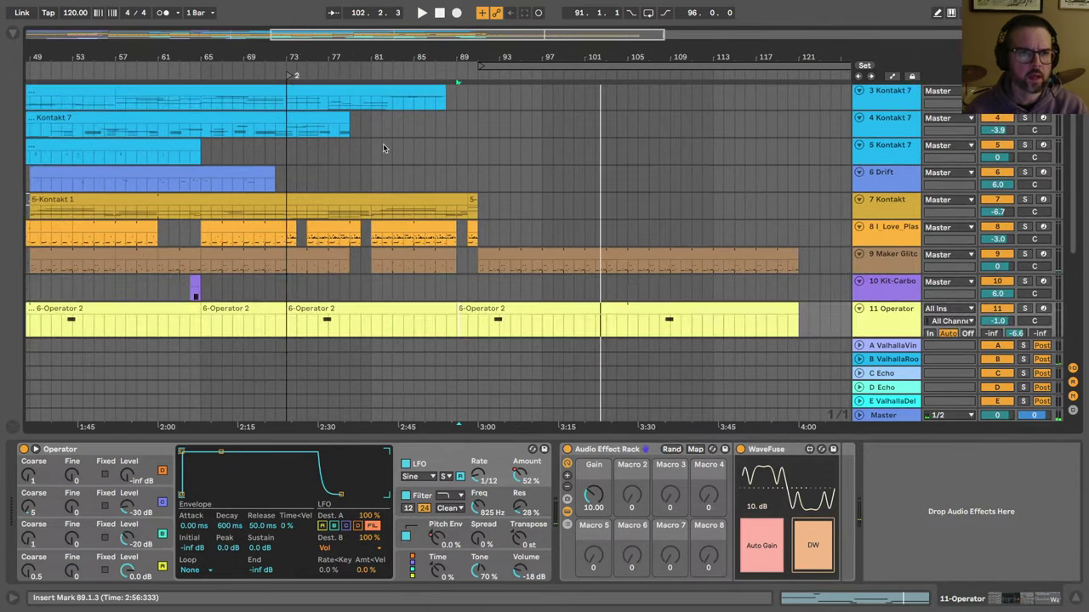
{"action": "scroll", "coordinate": [384, 149], "scroll_direction": "up", "scroll_amount": 2}
{"action": "scroll", "coordinate": [384, 149], "scroll_direction": "down", "scroll_amount": 2}
{"action": "scroll", "coordinate": [464, 150], "scroll_direction": "down", "scroll_amount": 1}
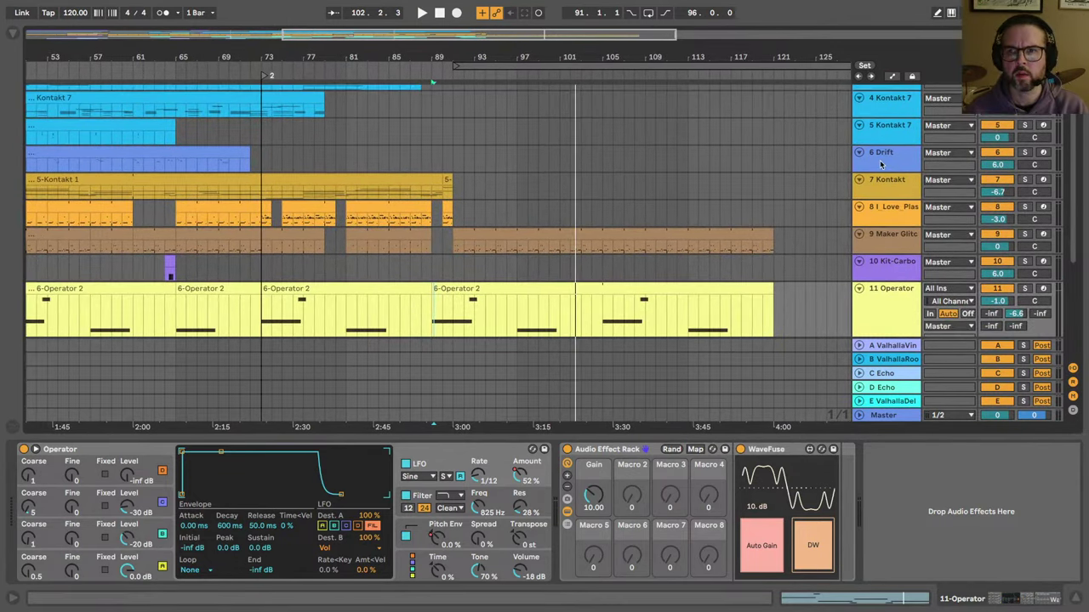
{"action": "left_click", "coordinate": [464, 155]}
{"action": "scroll", "coordinate": [586, 246], "scroll_direction": "down", "scroll_amount": 3}
{"action": "scroll", "coordinate": [585, 246], "scroll_direction": "down", "scroll_amount": 2}
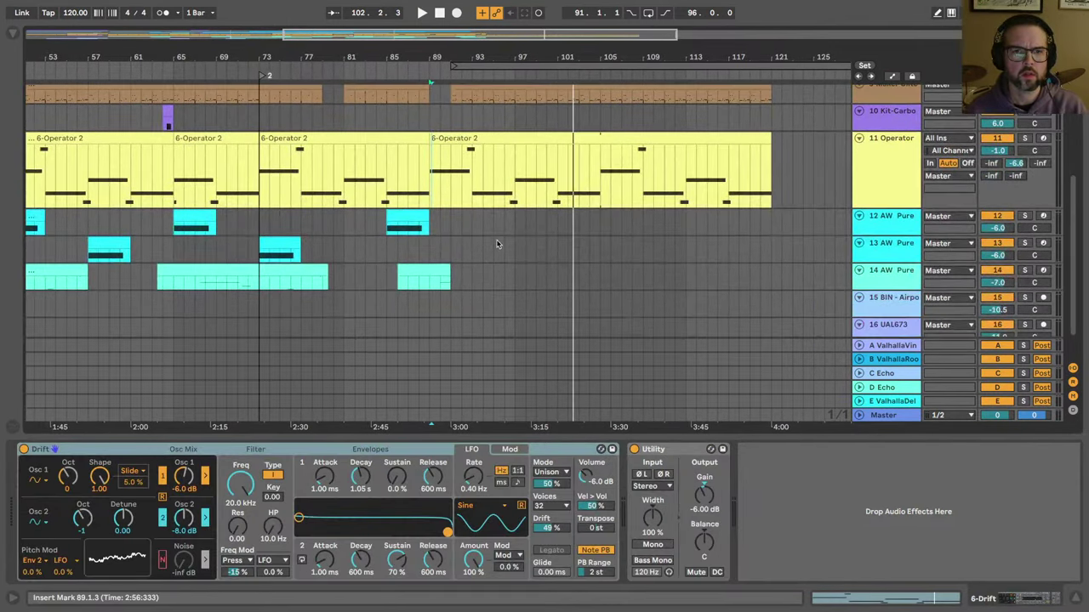
{"action": "scroll", "coordinate": [498, 243], "scroll_direction": "up", "scroll_amount": 4}
{"action": "scroll", "coordinate": [498, 244], "scroll_direction": "left", "scroll_amount": 1}
{"action": "scroll", "coordinate": [498, 243], "scroll_direction": "down", "scroll_amount": 1}
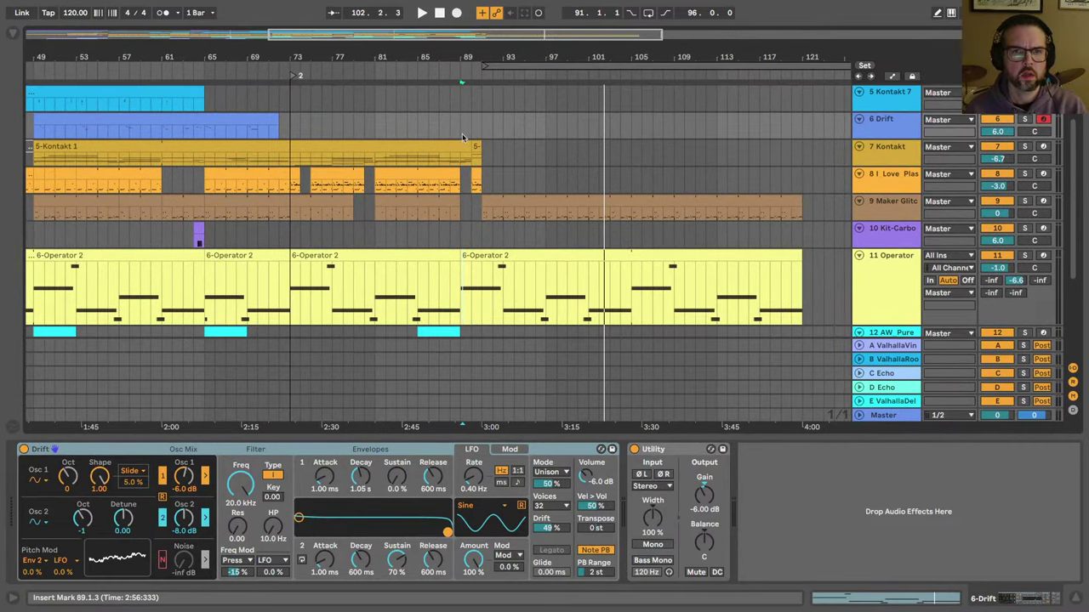
{"action": "key", "text": "space"}
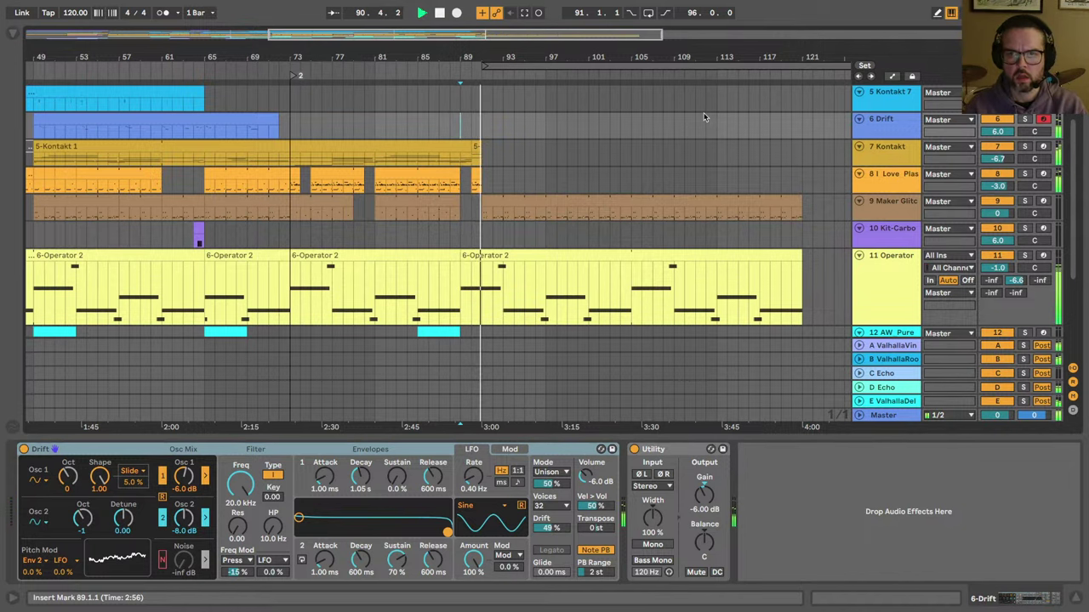
{"action": "scroll", "coordinate": [548, 202], "scroll_direction": "down", "scroll_amount": 4}
{"action": "scroll", "coordinate": [481, 213], "scroll_direction": "up", "scroll_amount": 1}
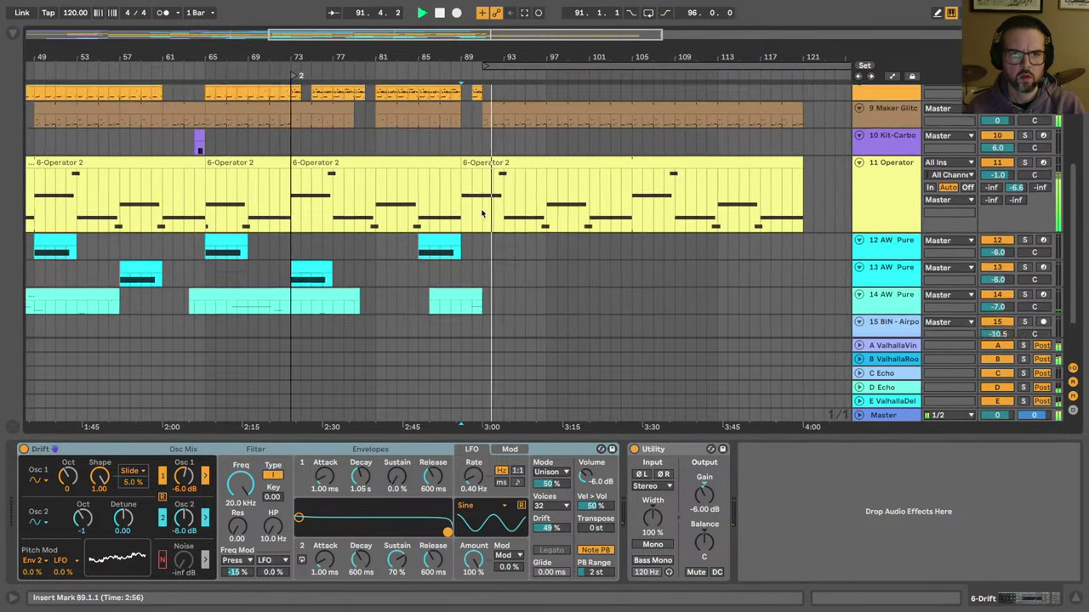
Step: Play the arrangement from about bar 89 and try out Drift notes over the Operator bass
{"action": "scroll", "coordinate": [481, 213], "scroll_direction": "up", "scroll_amount": 5}
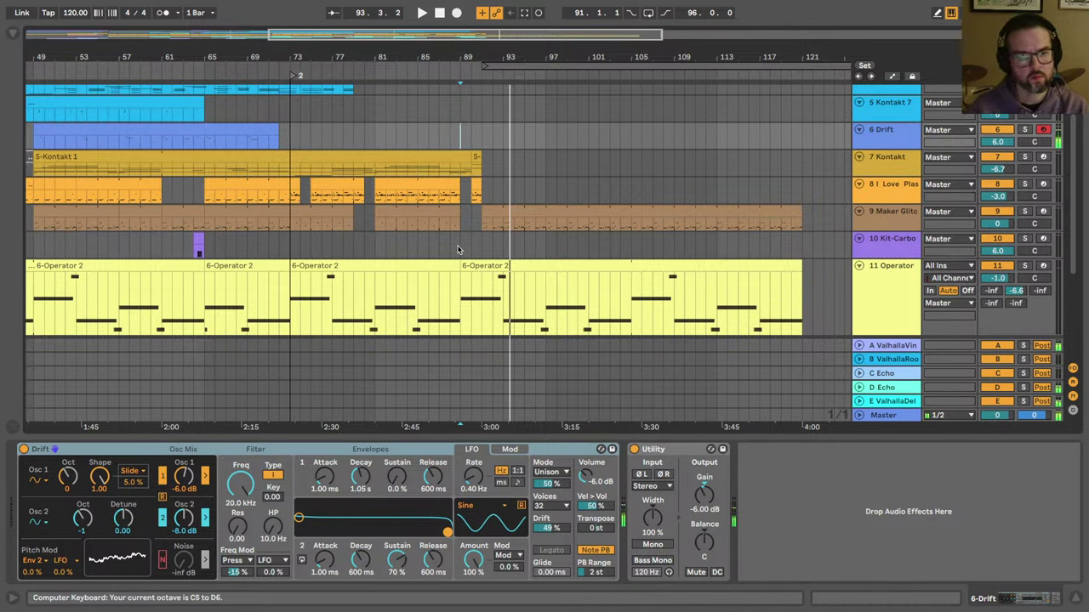
{"action": "key", "text": "space"}
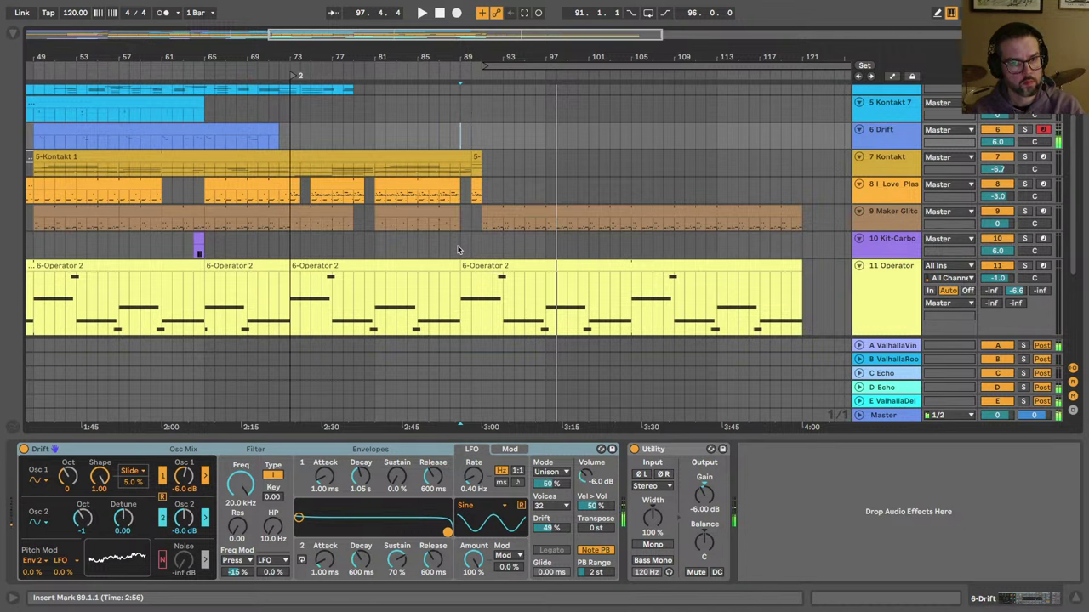
{"action": "key", "text": "space"}
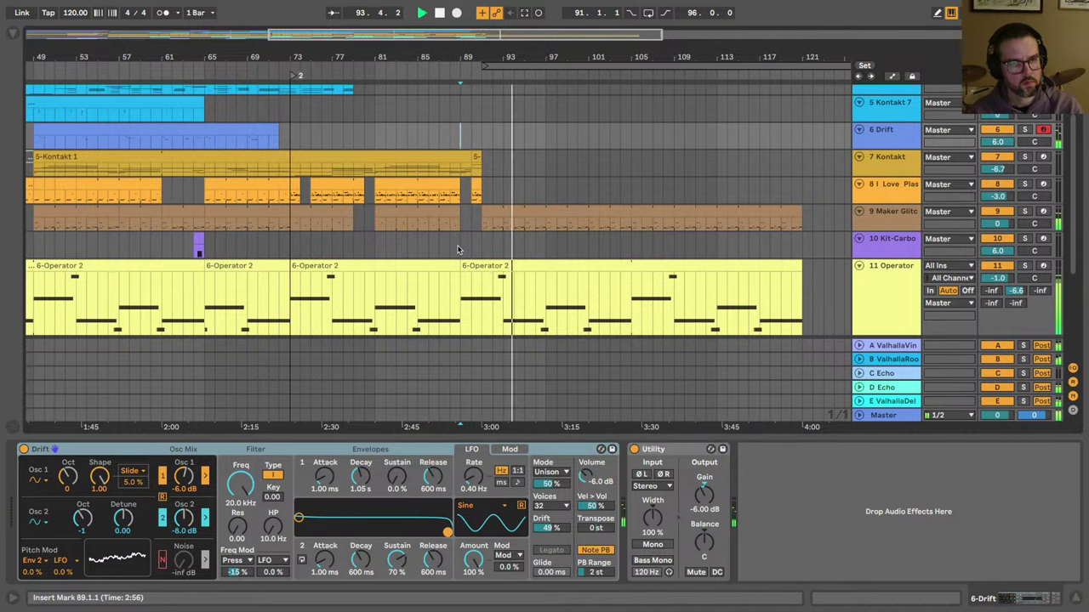
{"action": "key", "text": "x"}
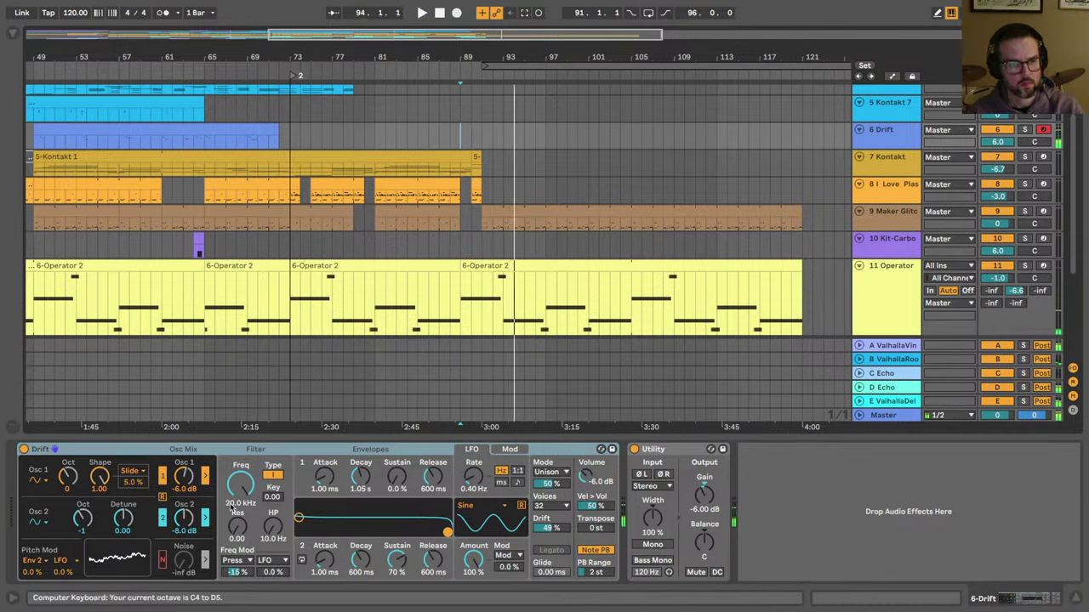
Step: Try Drift's filter frequency at 2.49 kHz, return it to 20.0 kHz, and play the arrangement
{"action": "left_click_drag", "start_coordinate": [236, 488], "coordinate": [236, 490]}
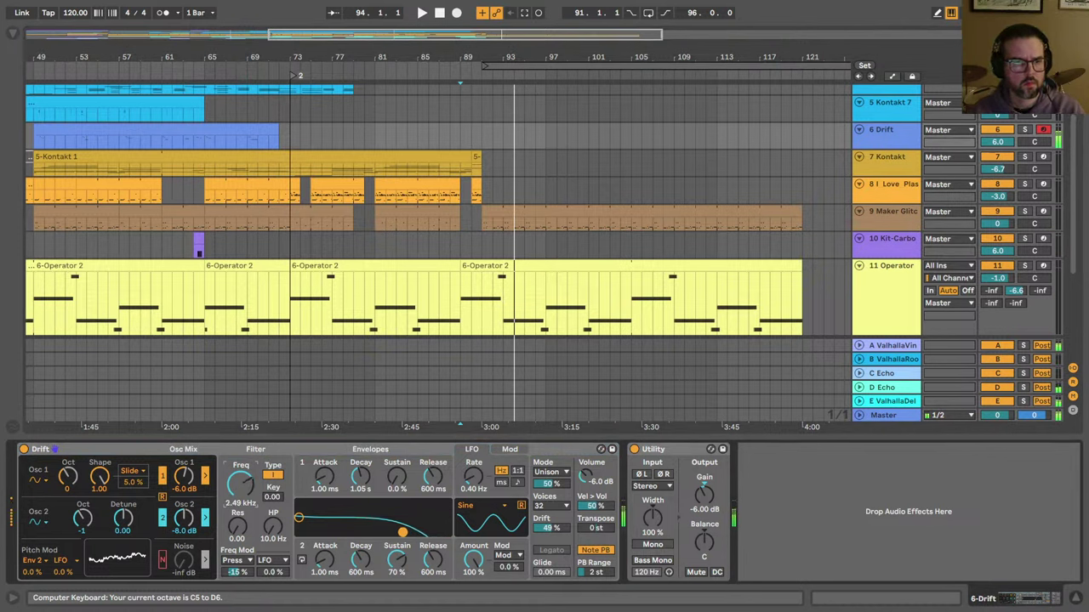
{"action": "left_click_drag", "start_coordinate": [240, 483], "coordinate": [241, 484]}
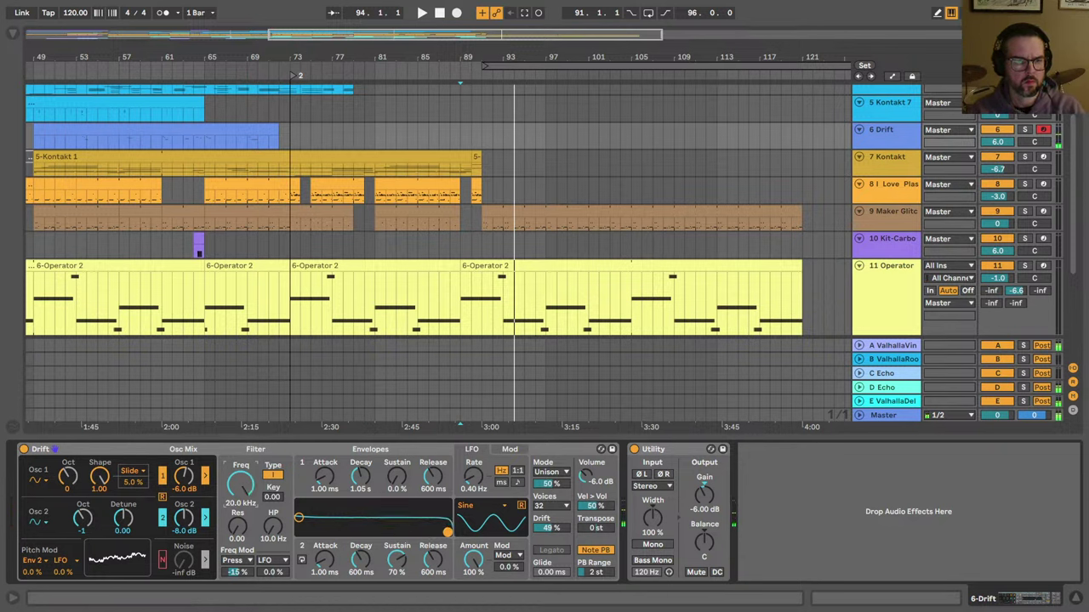
{"action": "key", "text": "space"}
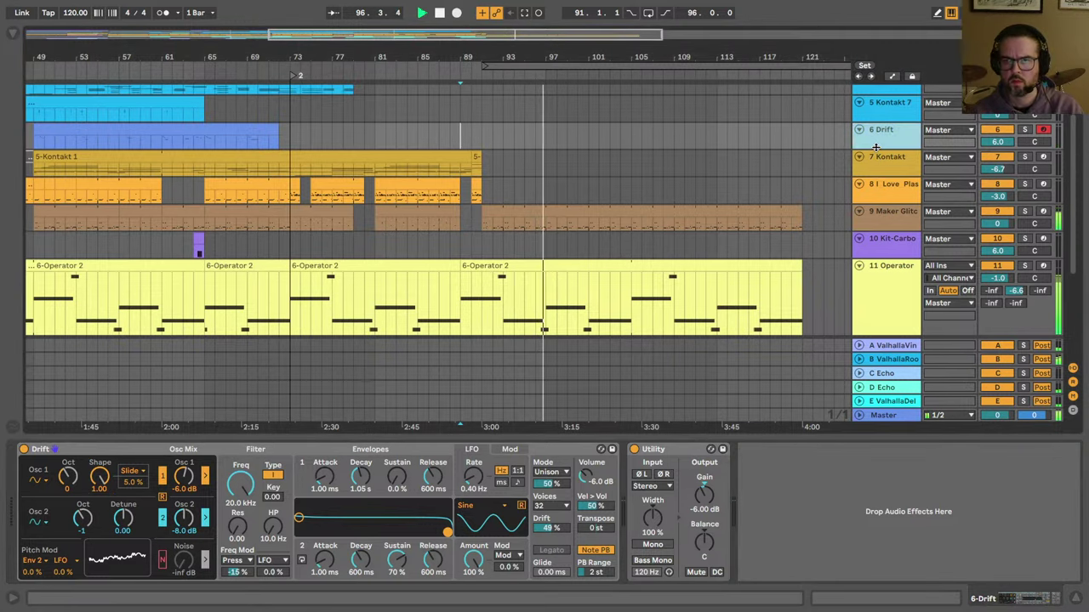
Step: Enlarge track 6 Drift, set the Drift amount to 70% and send E to -inf, and resume playback
{"action": "left_click", "coordinate": [878, 147]}
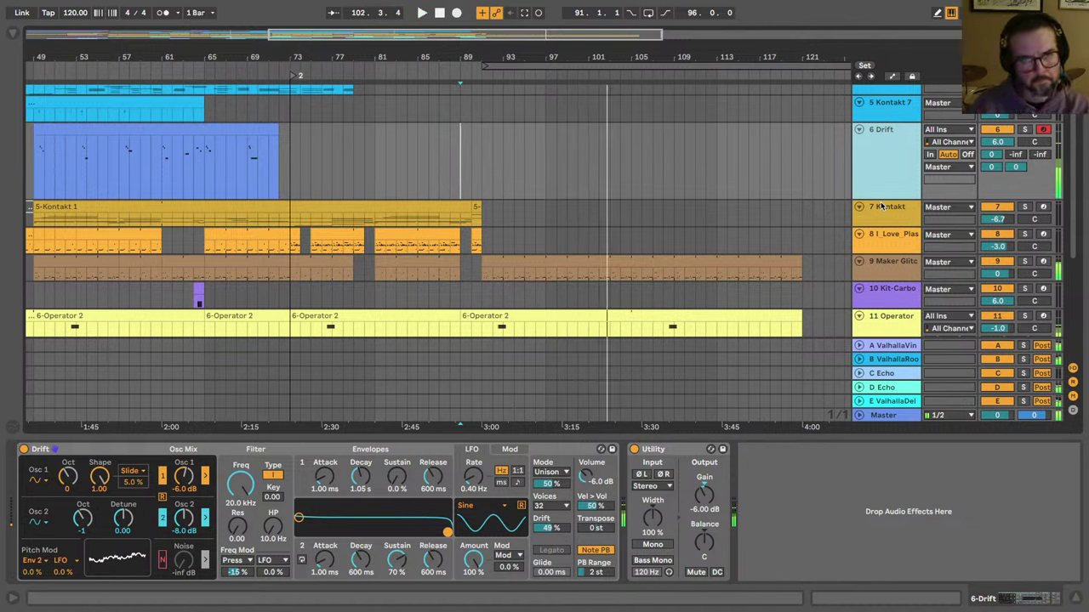
{"action": "key", "text": "x"}
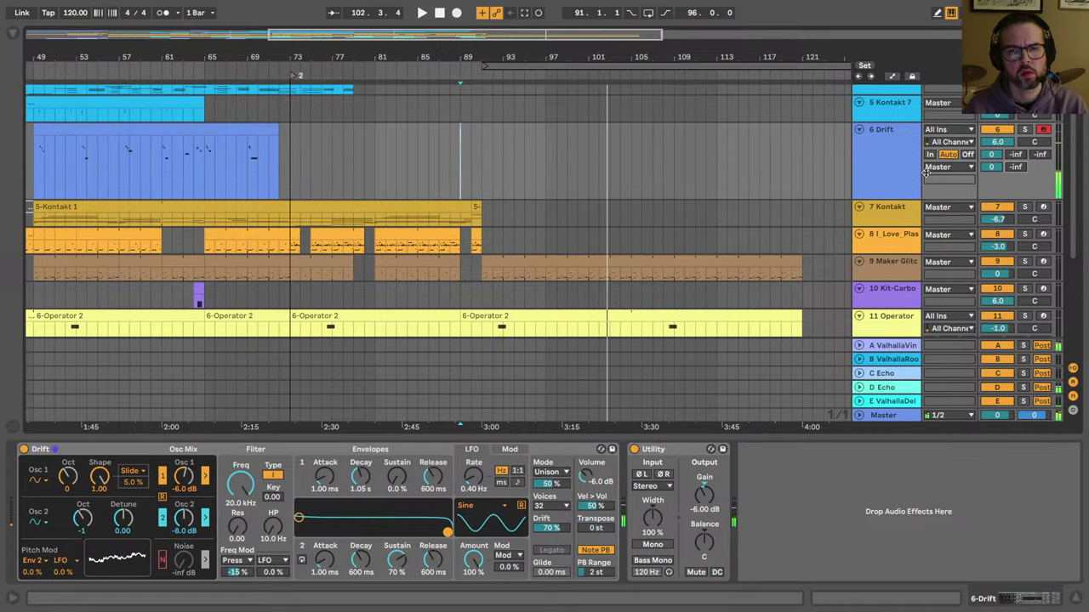
{"action": "key", "text": "x"}
{"action": "key", "text": "space"}
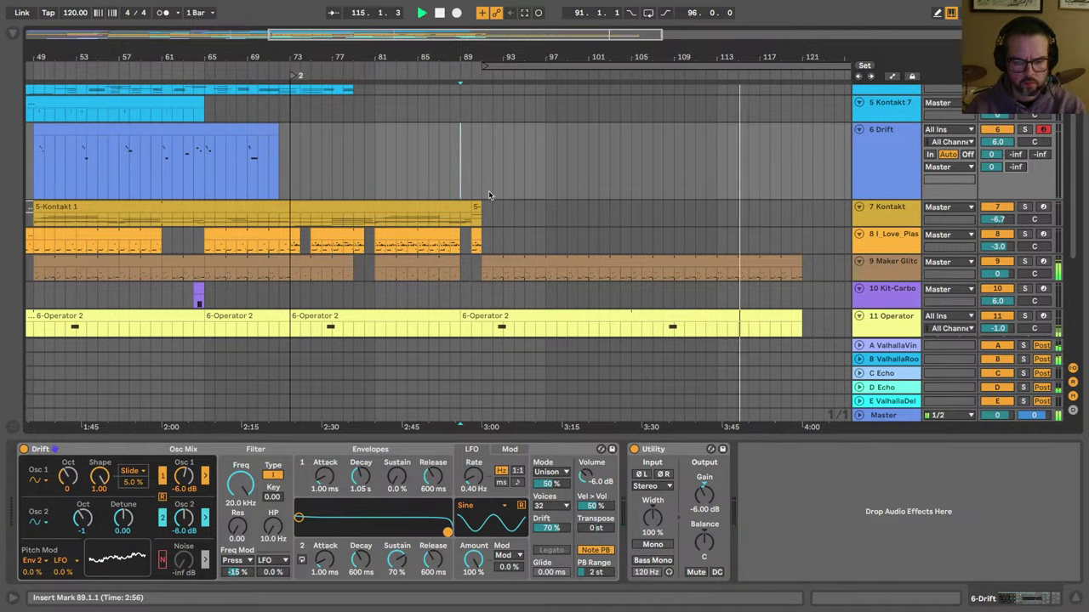
Step: Capture the Drift notes played over the arrangement as a clip on track 6 and extend its start back to bar 89
{"action": "key", "text": "x"}
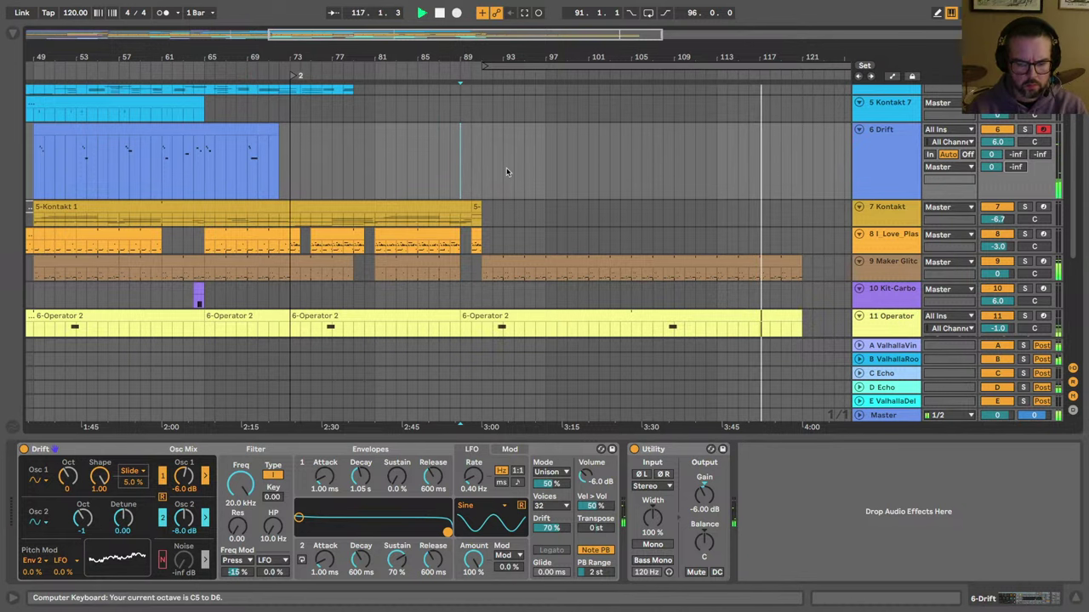
{"action": "key", "text": "x"}
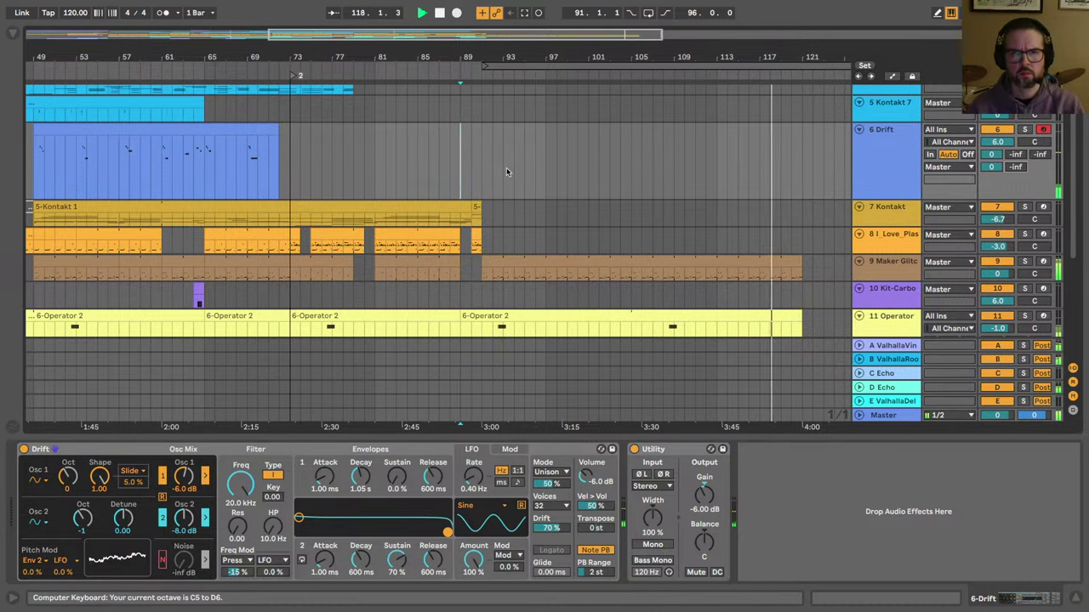
{"action": "scroll", "coordinate": [506, 170], "scroll_direction": "down", "scroll_amount": 5}
{"action": "scroll", "coordinate": [521, 195], "scroll_direction": "up", "scroll_amount": 5}
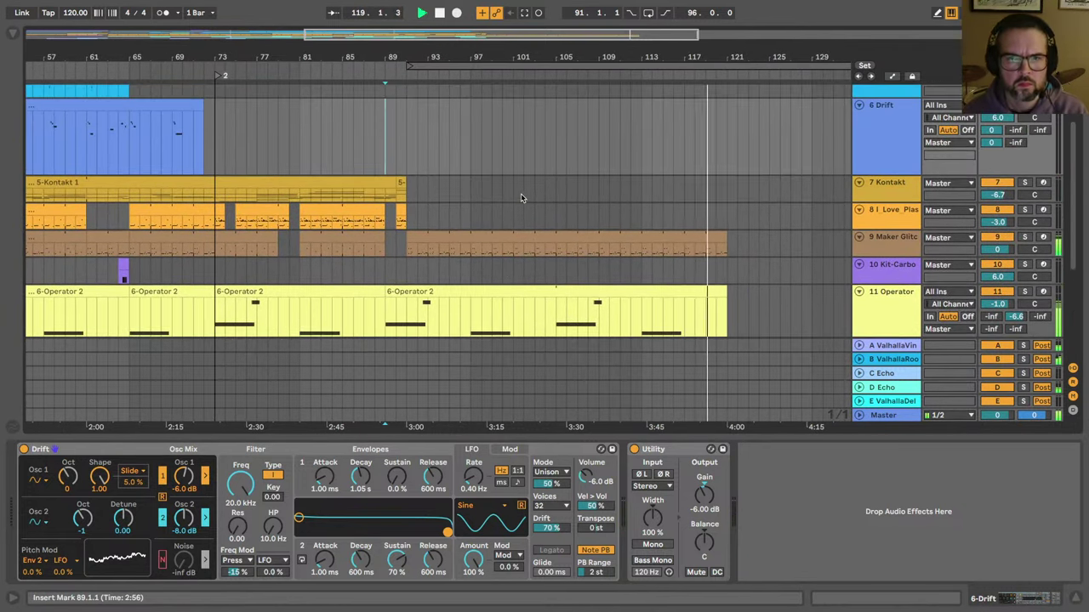
{"action": "key", "text": "space"}
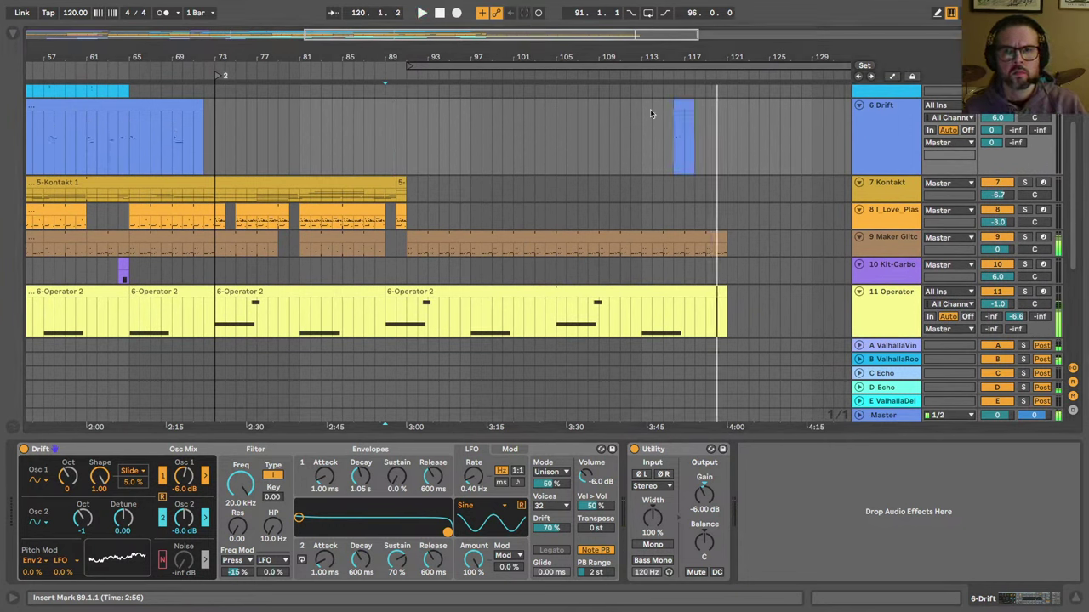
{"action": "left_click", "coordinate": [675, 109]}
{"action": "left_click_drag", "start_coordinate": [675, 109], "coordinate": [382, 122]}
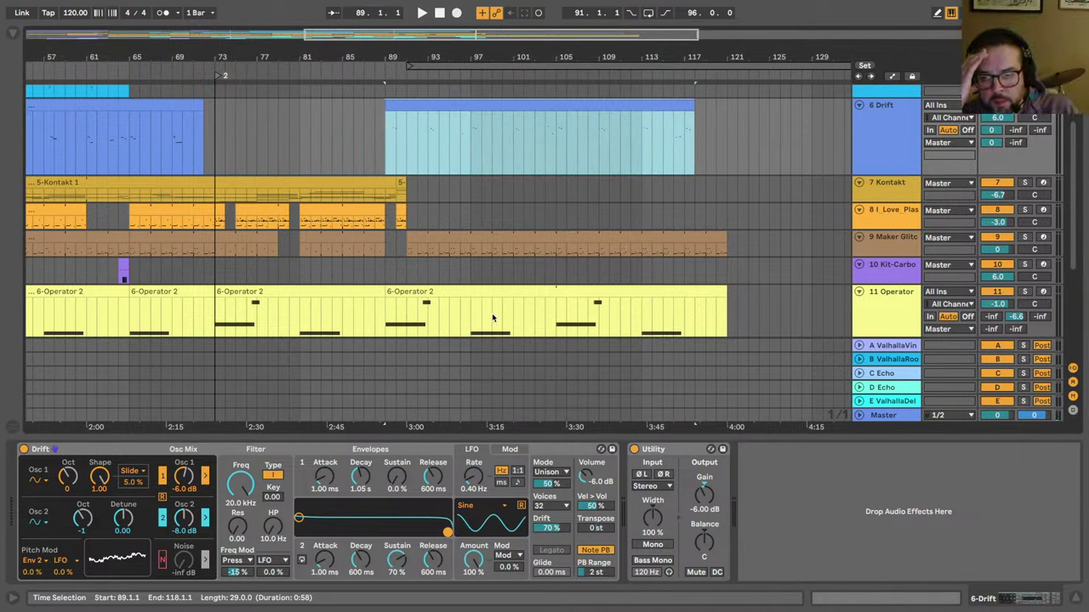
Step: Switch to Notes and check off every item in the Torniquet checklist of the Tracks note
{"action": "key", "text": "ctrl+Up"}
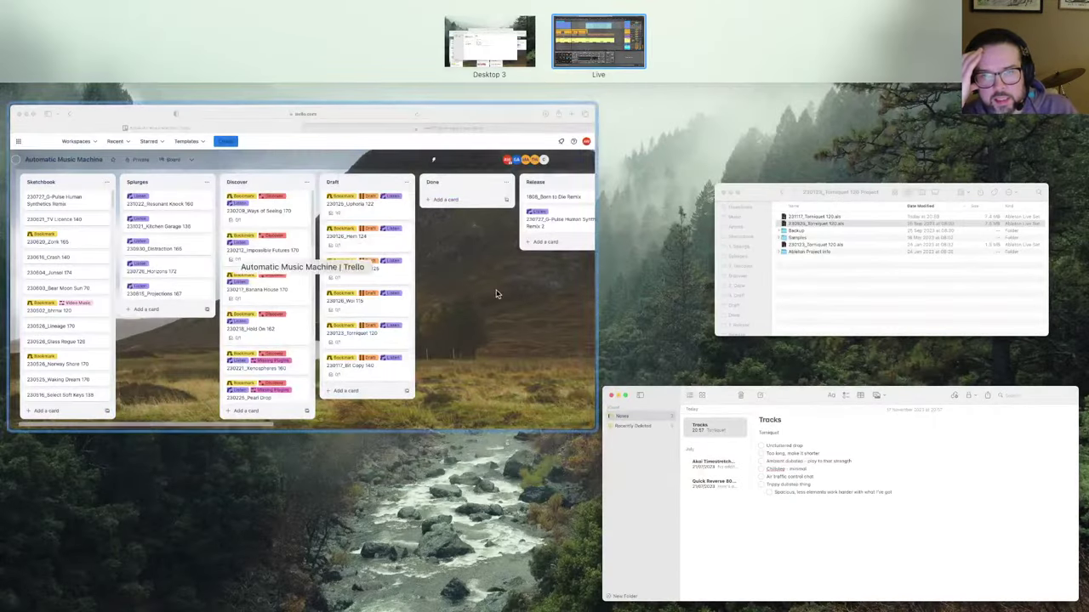
{"action": "left_click", "coordinate": [680, 399]}
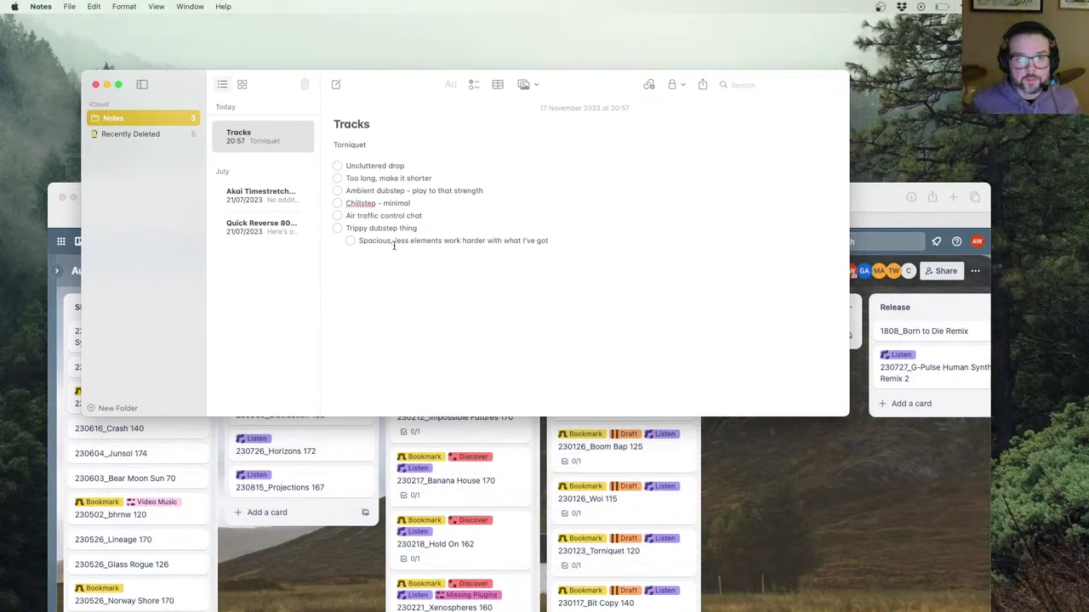
{"action": "left_click", "coordinate": [338, 216]}
{"action": "left_click", "coordinate": [336, 205]}
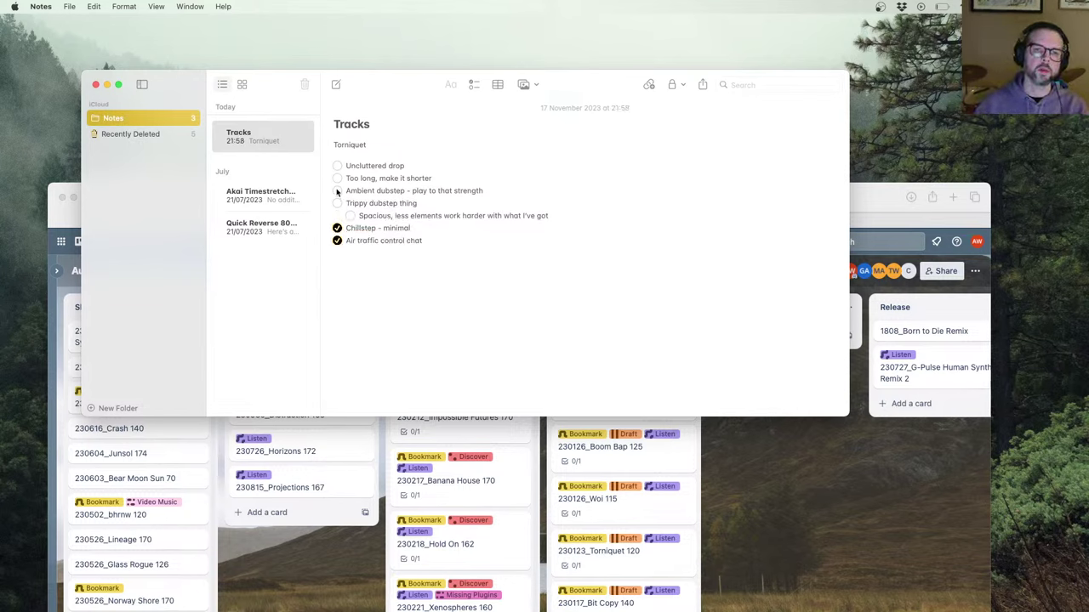
{"action": "left_click", "coordinate": [337, 192]}
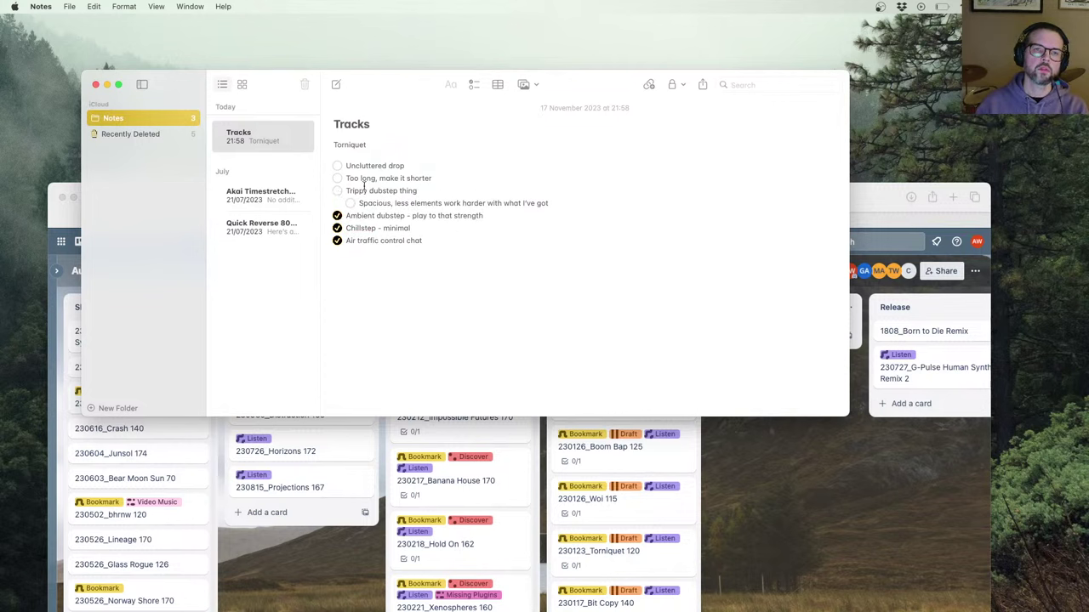
{"action": "left_click", "coordinate": [336, 178]}
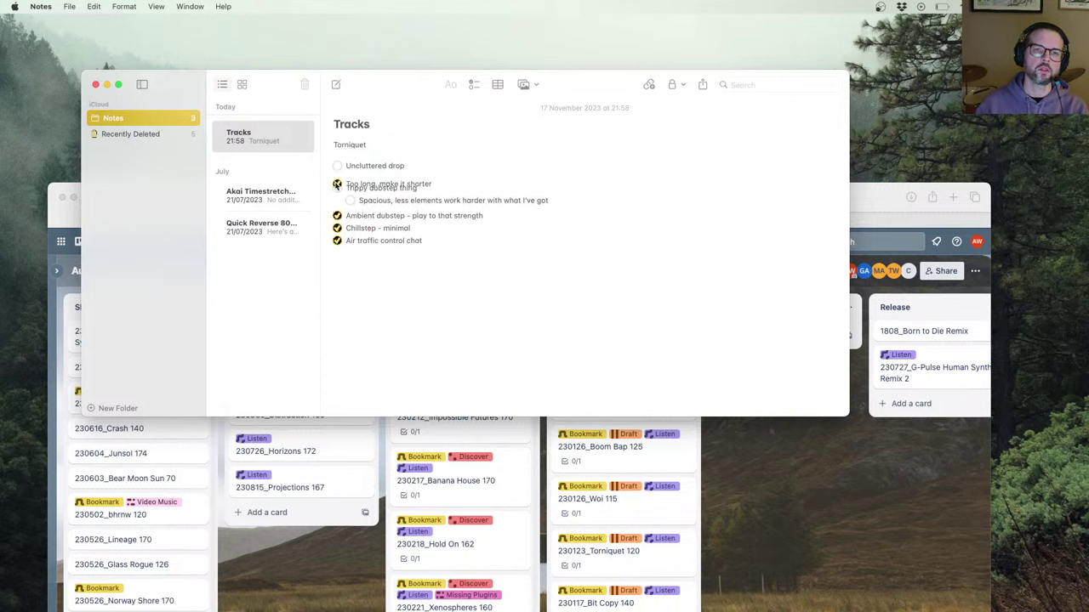
{"action": "left_click", "coordinate": [335, 170]}
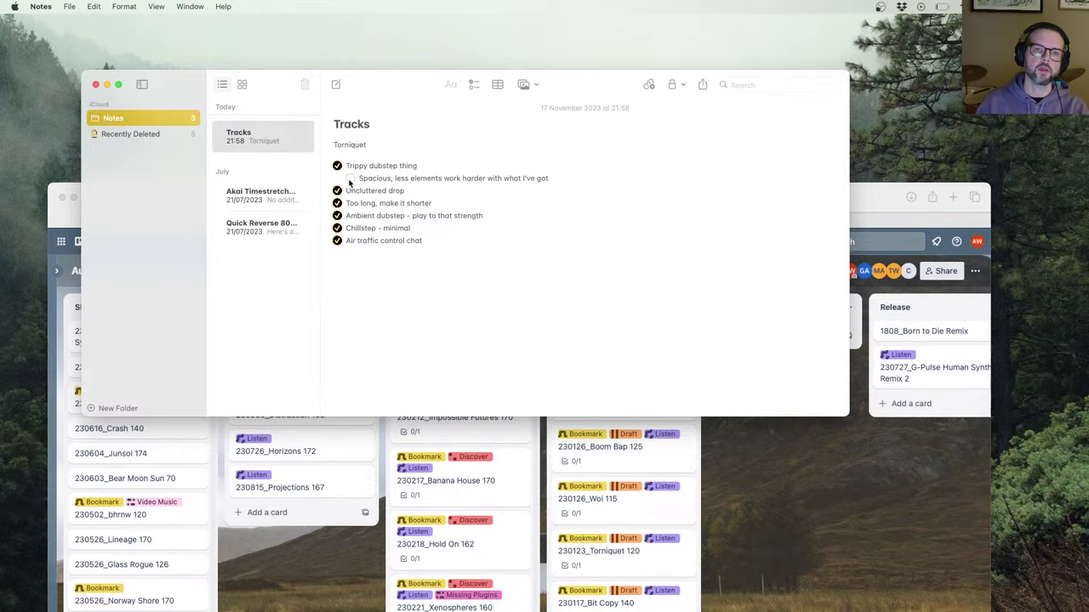
Step: Switch back to Ableton Live and review the full arrangement across all tracks, including the extended Drift clip
{"action": "key", "text": "ctrl+Up"}
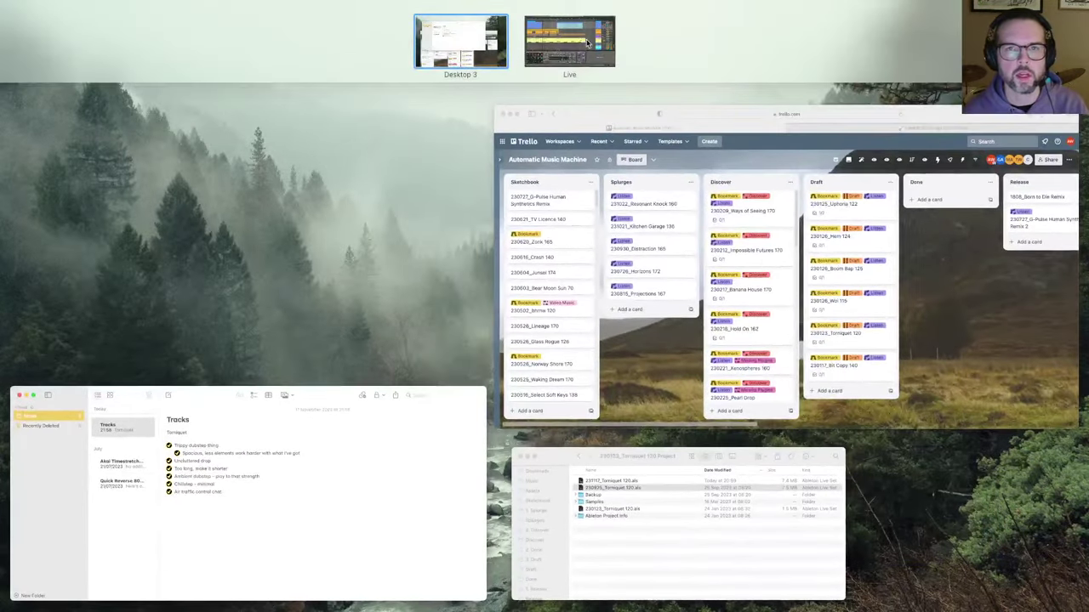
{"action": "left_click", "coordinate": [570, 38]}
{"action": "left_click_drag", "start_coordinate": [508, 57], "coordinate": [508, 36]}
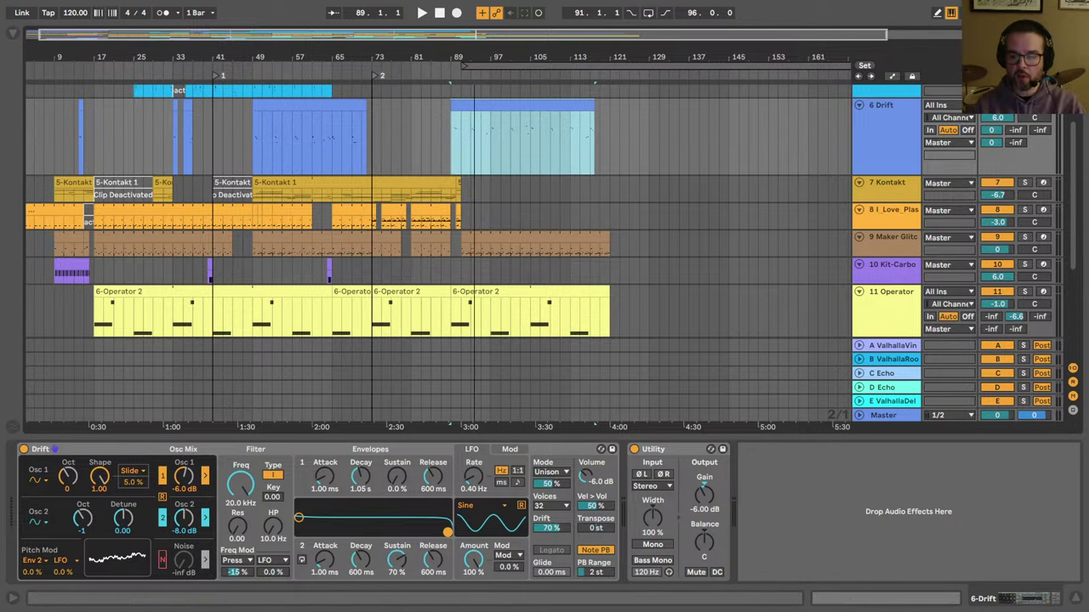
{"action": "left_click_drag", "start_coordinate": [474, 57], "coordinate": [427, 57]}
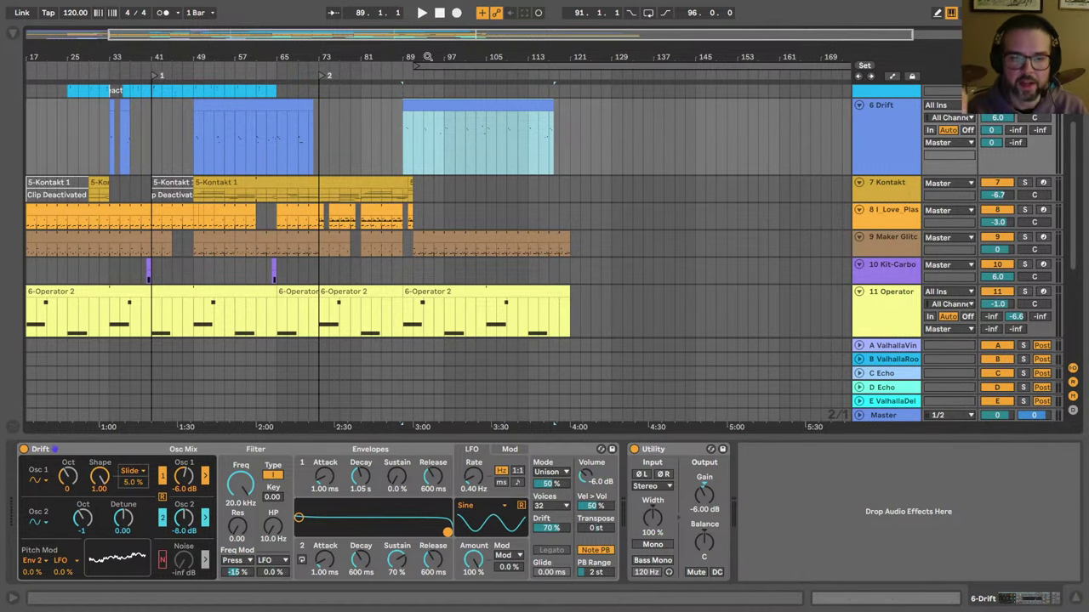
{"action": "mouse_move", "coordinate": [416, 55]}
{"action": "left_mouse_down"}
{"action": "mouse_move", "coordinate": [414, 114]}
{"action": "mouse_move", "coordinate": [407, 61]}
{"action": "left_mouse_up"}
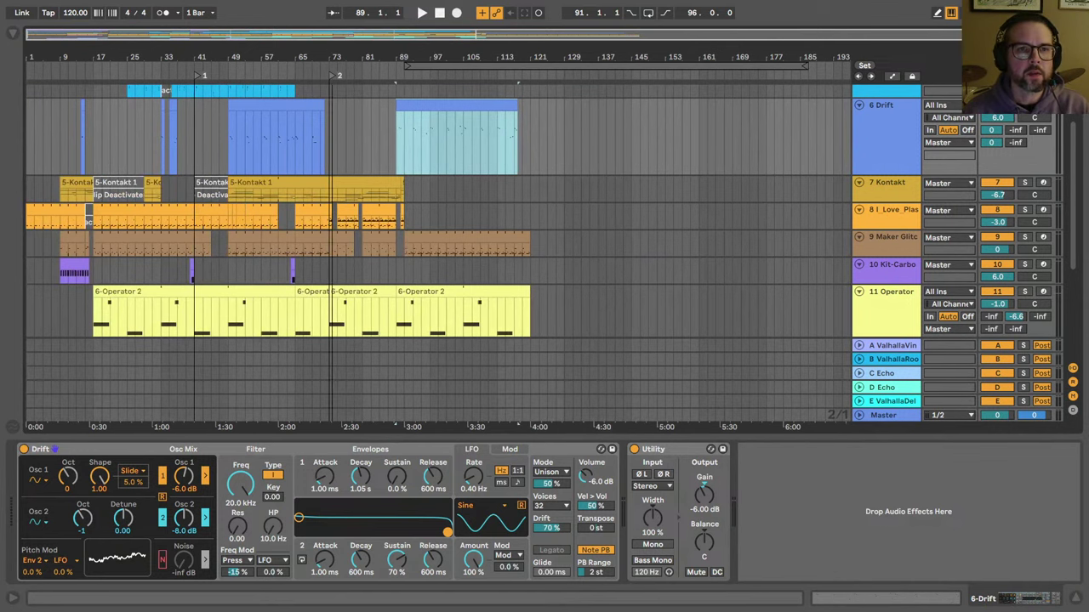
{"action": "left_click_drag", "start_coordinate": [332, 56], "coordinate": [357, 38]}
{"action": "scroll", "coordinate": [355, 111], "scroll_direction": "left", "scroll_amount": 5}
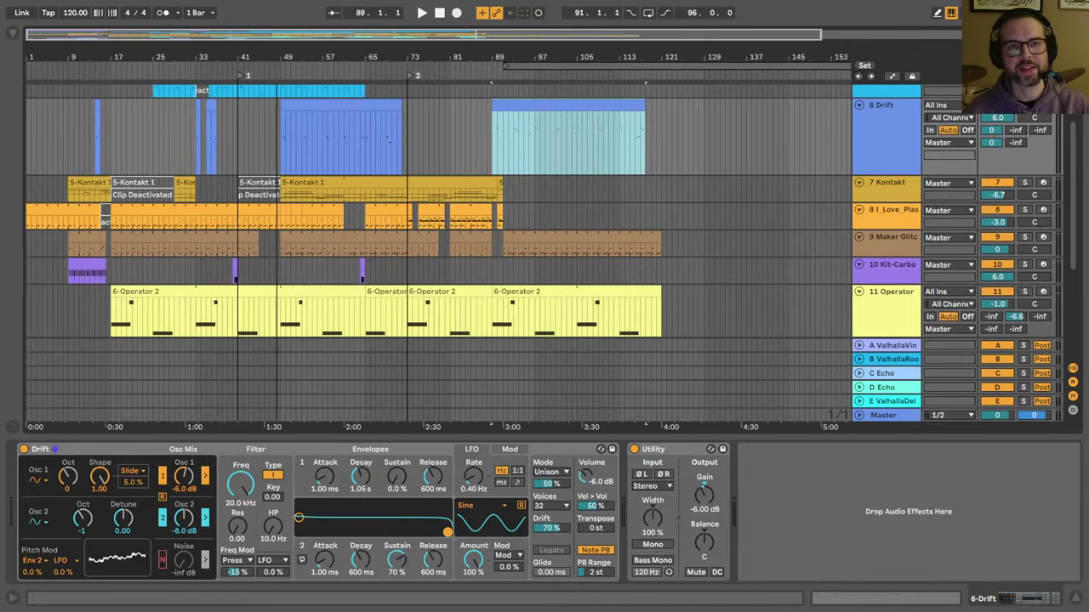
{"action": "mouse_move", "coordinate": [277, 52]}
{"action": "left_mouse_down"}
{"action": "mouse_move", "coordinate": [276, 72]}
{"action": "mouse_move", "coordinate": [277, 52]}
{"action": "left_mouse_up"}
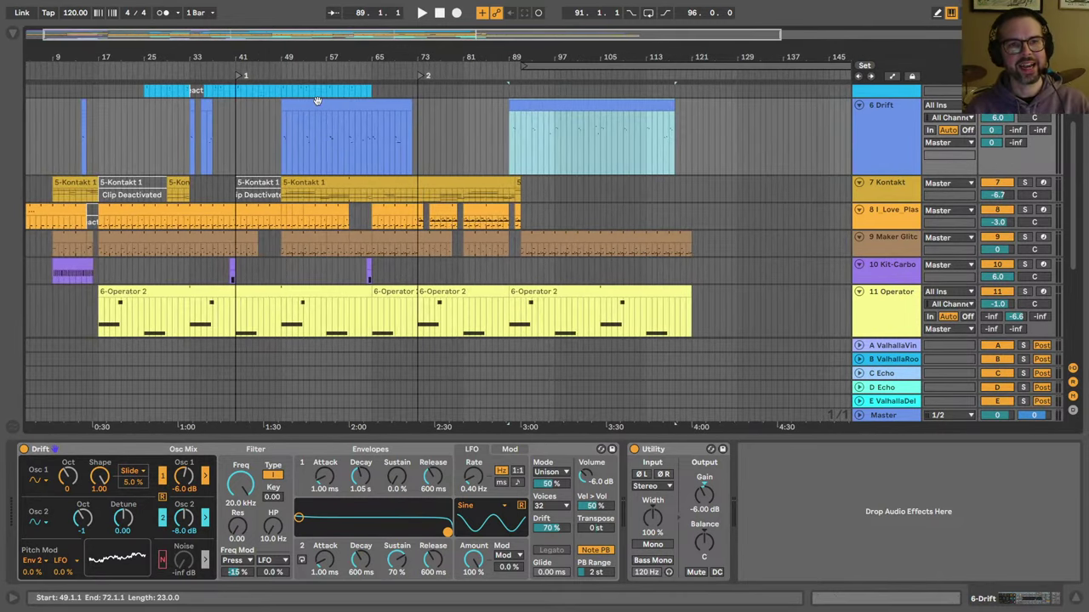
{"action": "scroll", "coordinate": [319, 101], "scroll_direction": "left", "scroll_amount": 1}
{"action": "scroll", "coordinate": [416, 181], "scroll_direction": "up", "scroll_amount": 4}
{"action": "scroll", "coordinate": [799, 192], "scroll_direction": "down", "scroll_amount": 5}
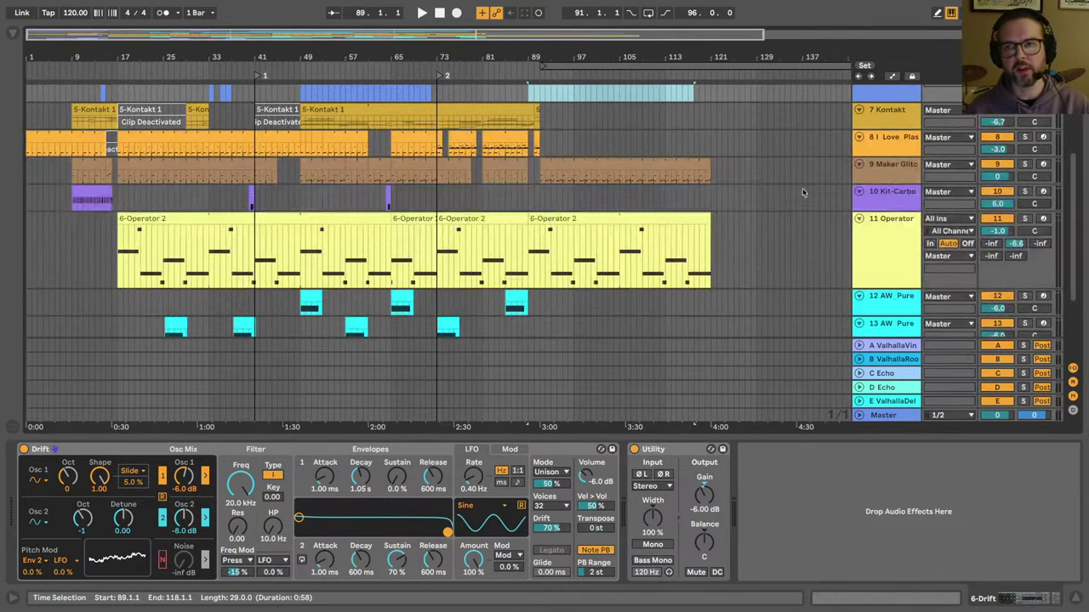
Step: Fold all tracks for a compact overview and place the insert marker at bar 97 on track 3 Kontakt 7
{"action": "scroll", "coordinate": [825, 164], "scroll_direction": "up", "scroll_amount": 5}
{"action": "key", "text": "super+a"}
{"action": "left_click", "coordinate": [858, 120]}
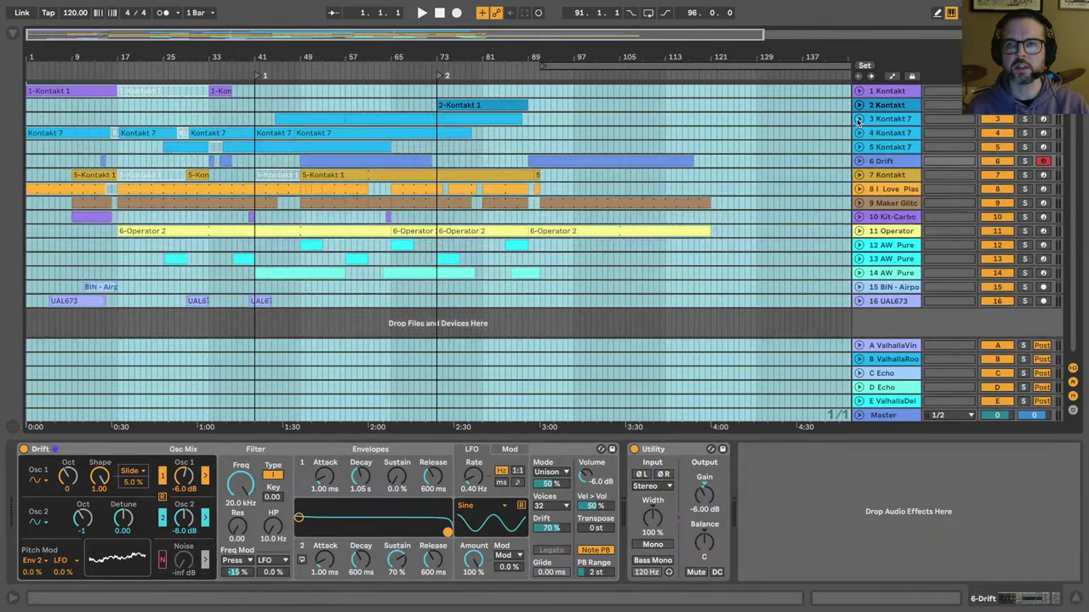
{"action": "left_click_drag", "start_coordinate": [410, 55], "coordinate": [336, 55]}
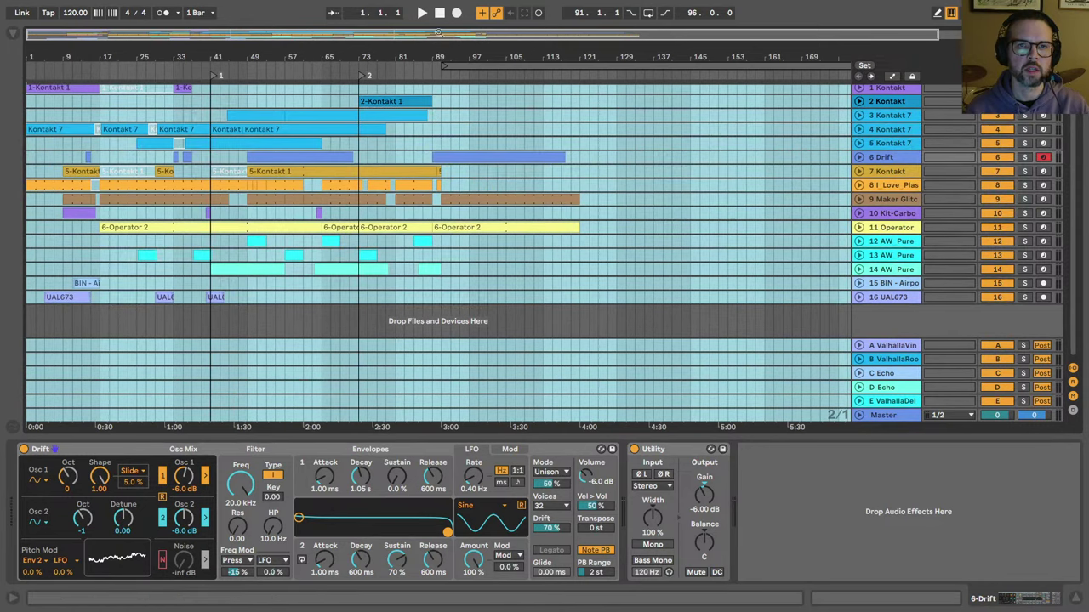
{"action": "left_click", "coordinate": [438, 12]}
{"action": "left_click", "coordinate": [467, 114]}
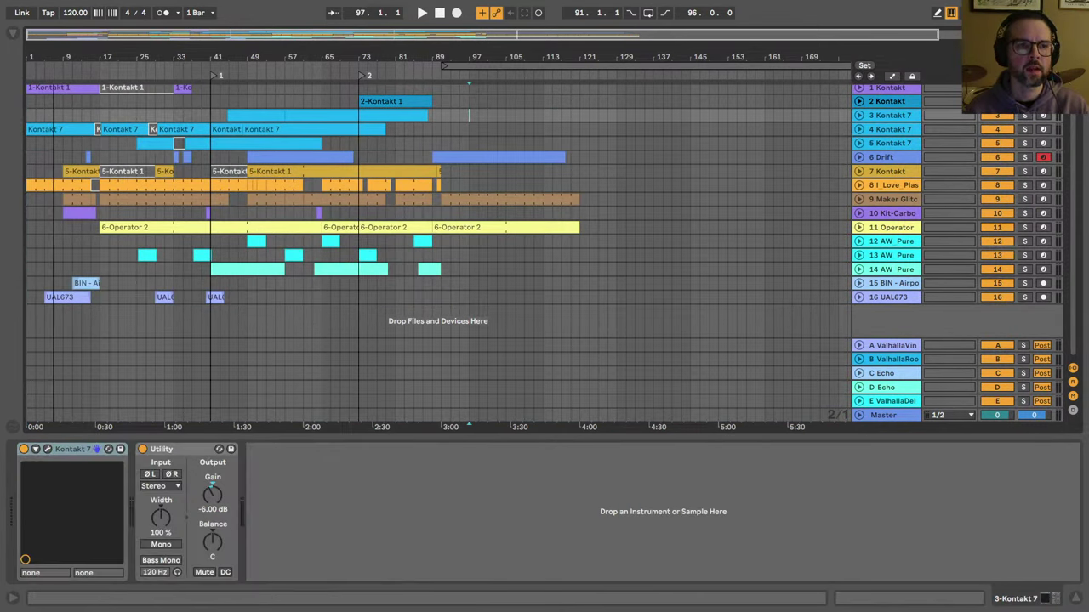
{"action": "left_click_drag", "start_coordinate": [54, 60], "coordinate": [54, 78]}
{"action": "scroll", "coordinate": [112, 134], "scroll_direction": "left", "scroll_amount": 1}
{"action": "left_click_drag", "start_coordinate": [237, 61], "coordinate": [199, 53]}
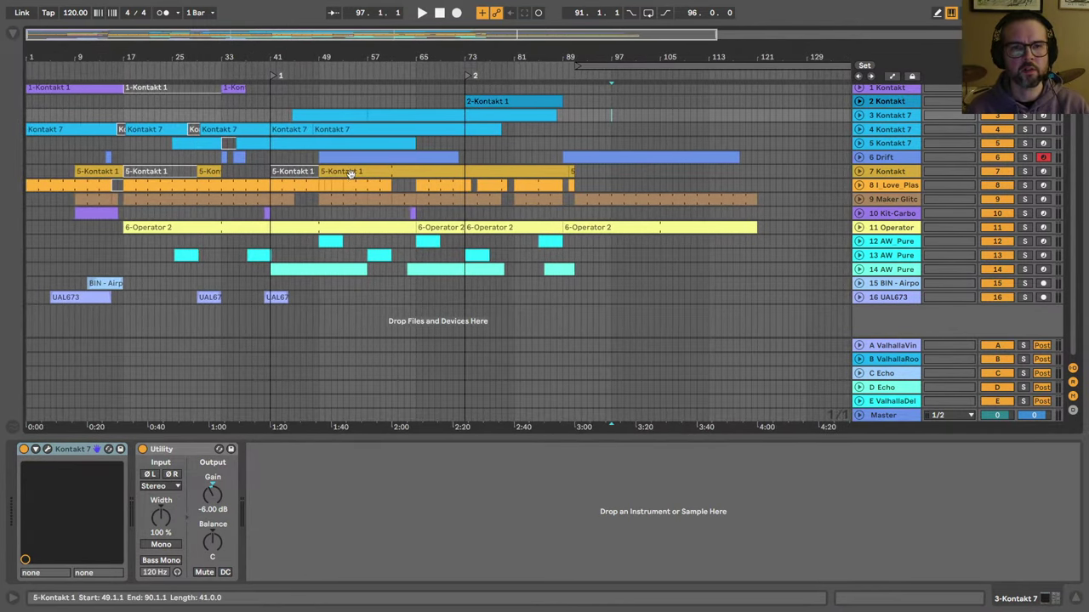
Step: Place the insert marker at bar 65 on track 16 UAL673, unfold that track, and hide the return tracks
{"action": "left_click", "coordinate": [414, 299]}
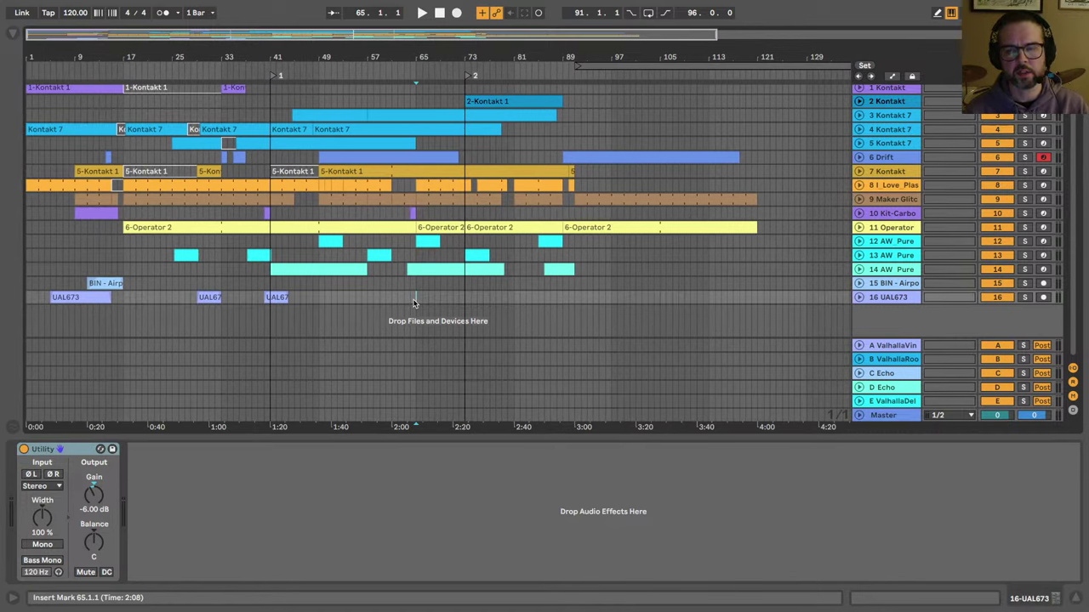
{"action": "left_click", "coordinate": [859, 296]}
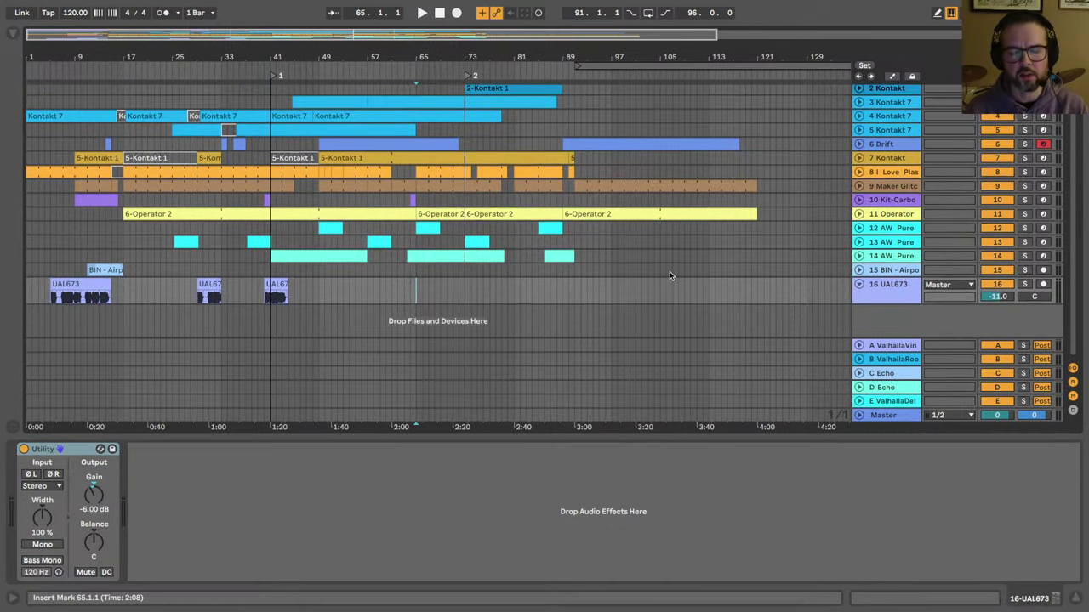
{"action": "scroll", "coordinate": [669, 275], "scroll_direction": "up", "scroll_amount": 1}
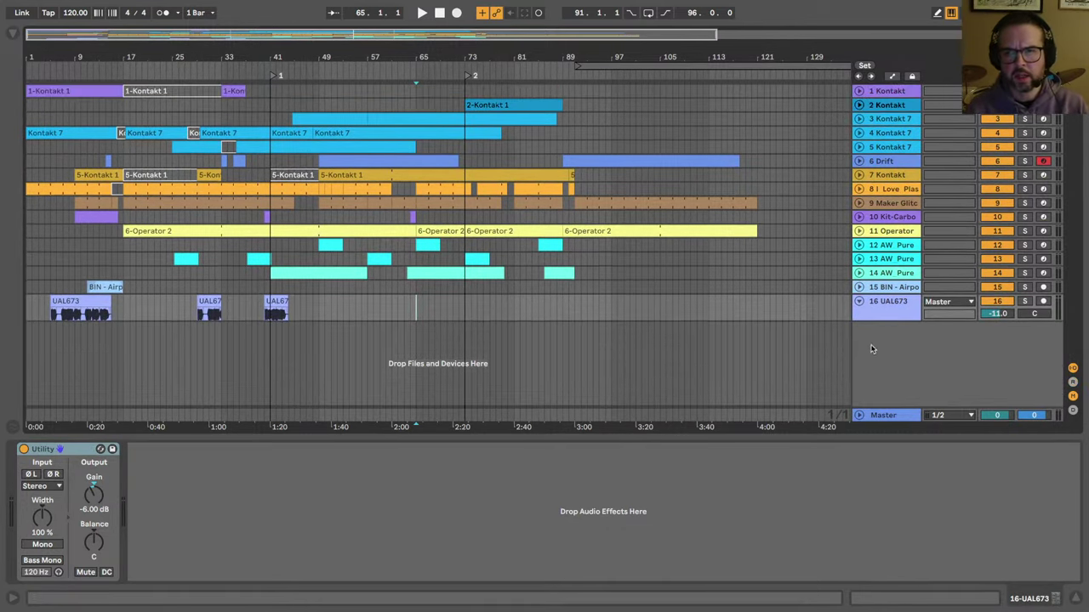
Step: Copy the first UAL673 clip at bar 5 to bar 50 on track 16 and shorten the copy to four bars
{"action": "left_click", "coordinate": [859, 301]}
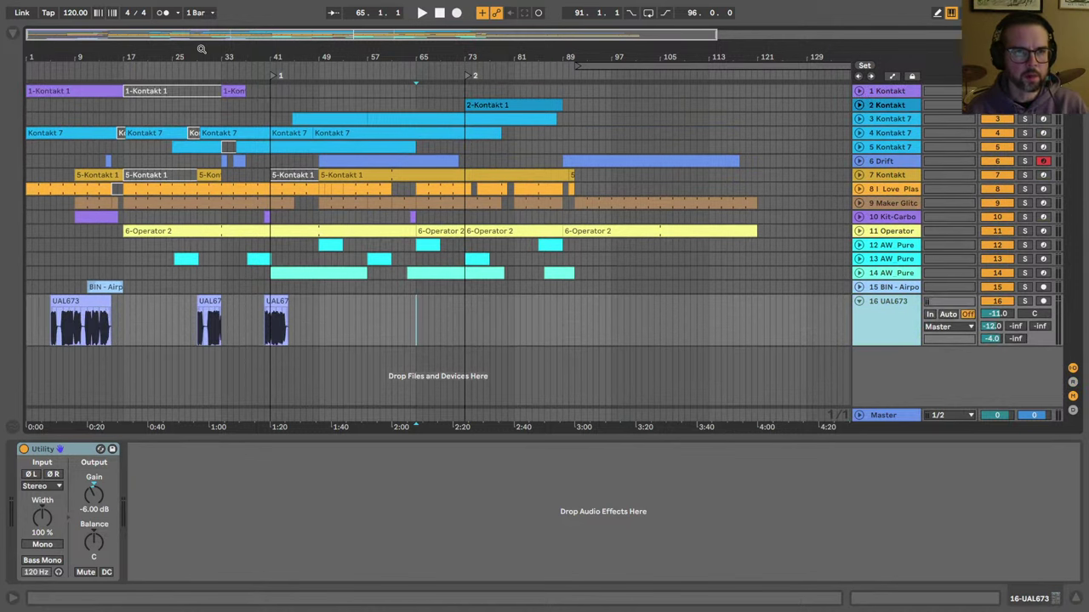
{"action": "left_click_drag", "start_coordinate": [201, 48], "coordinate": [264, 306]}
{"action": "key", "text": "ctrl+z"}
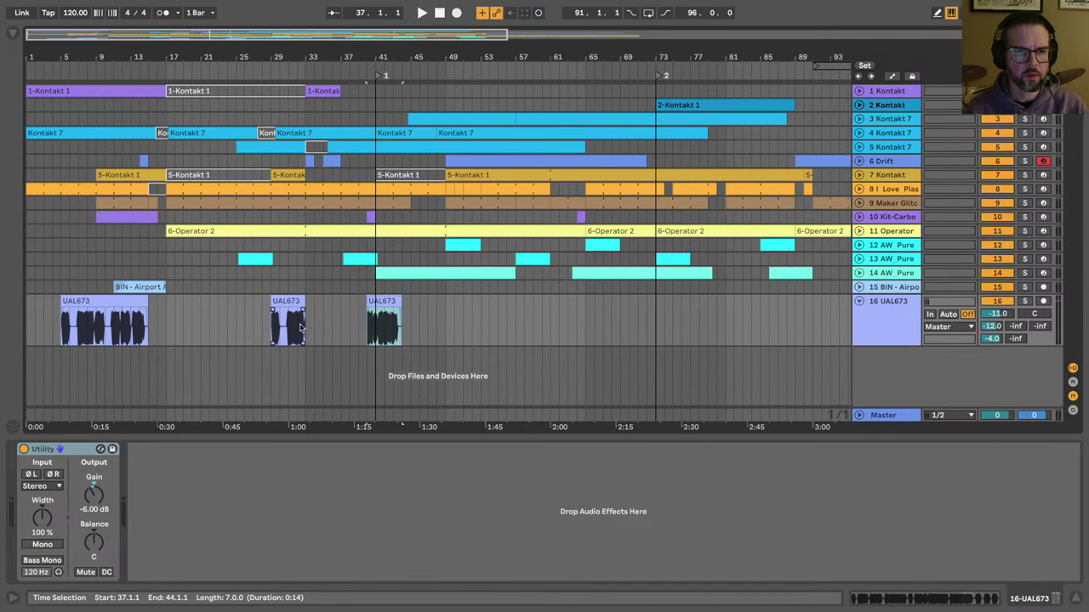
{"action": "left_click", "coordinate": [75, 303]}
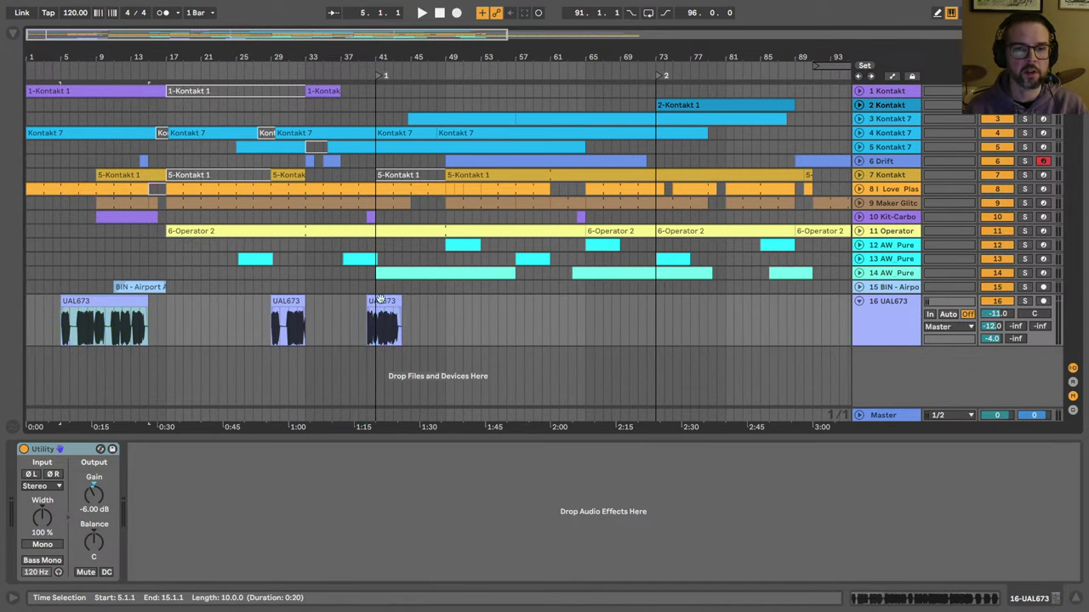
{"action": "left_click", "coordinate": [445, 328]}
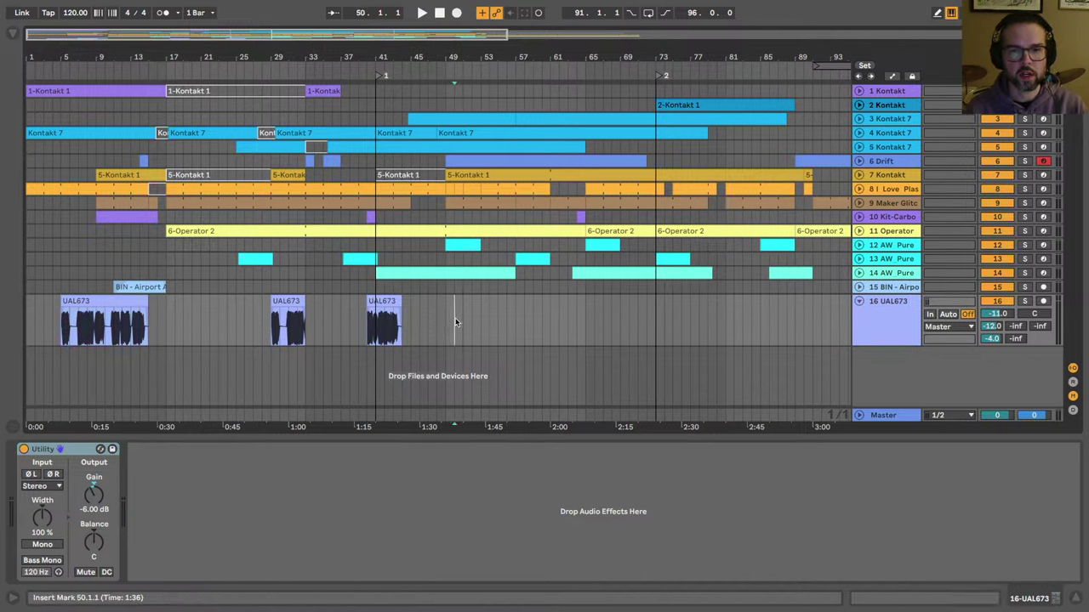
{"action": "key", "text": "ctrl+v"}
{"action": "key", "text": "space"}
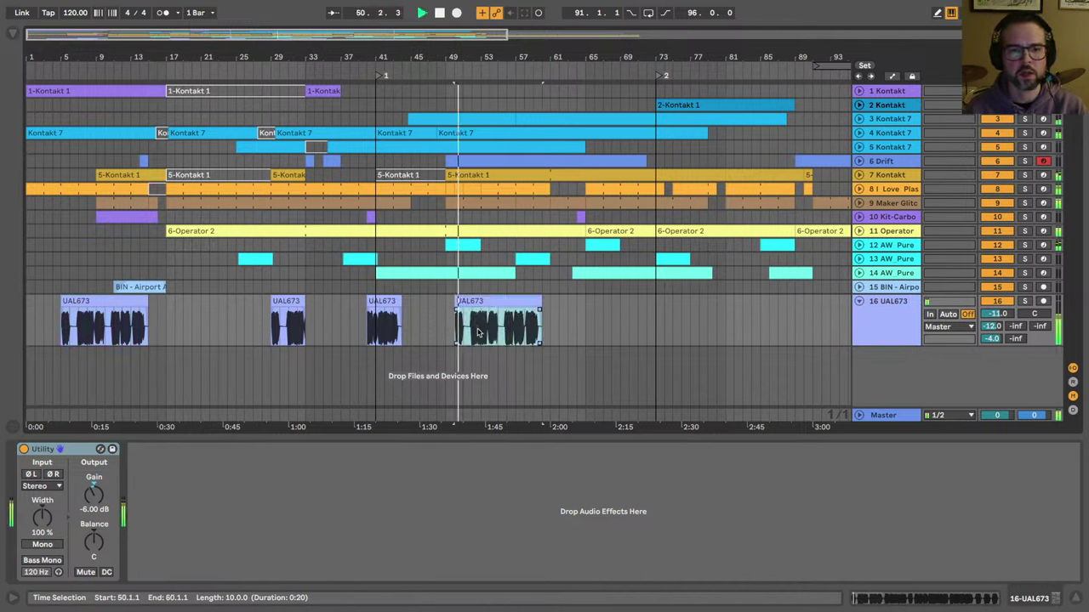
{"action": "left_click_drag", "start_coordinate": [540, 323], "coordinate": [483, 306]}
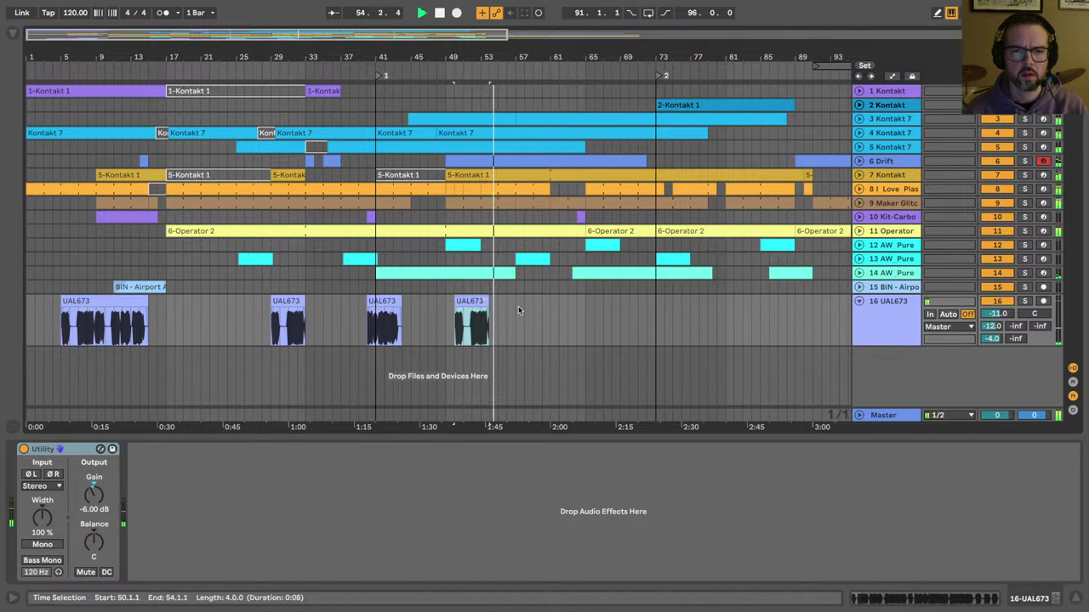
Step: Set track 16's send to return E ValhallaDelay to 0 dB and show the return tracks
{"action": "left_click", "coordinate": [1015, 339]}
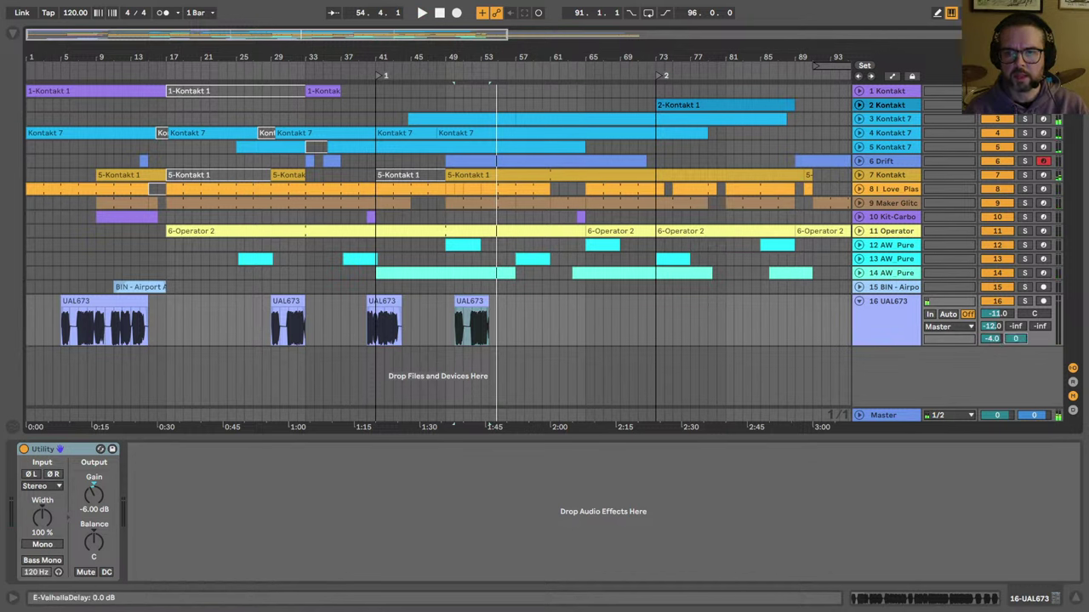
{"action": "key", "text": "space"}
{"action": "key", "text": "ctrl+alt+r"}
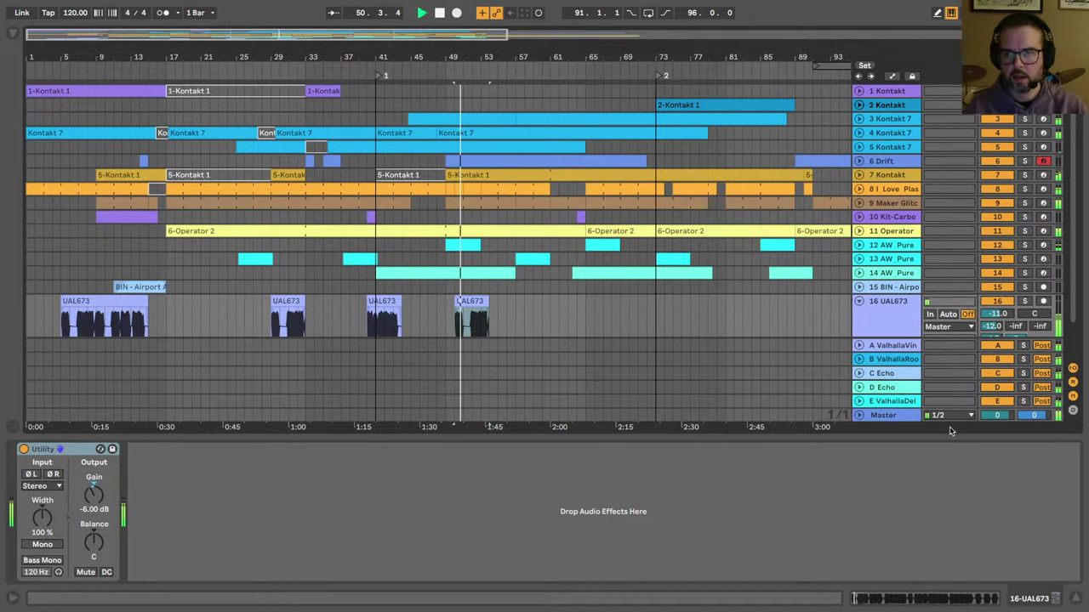
Step: Solo return E during playback from bar 50 and check its ValhallaDelay plug-in, then release the solo and stop playback
{"action": "left_click", "coordinate": [1024, 403]}
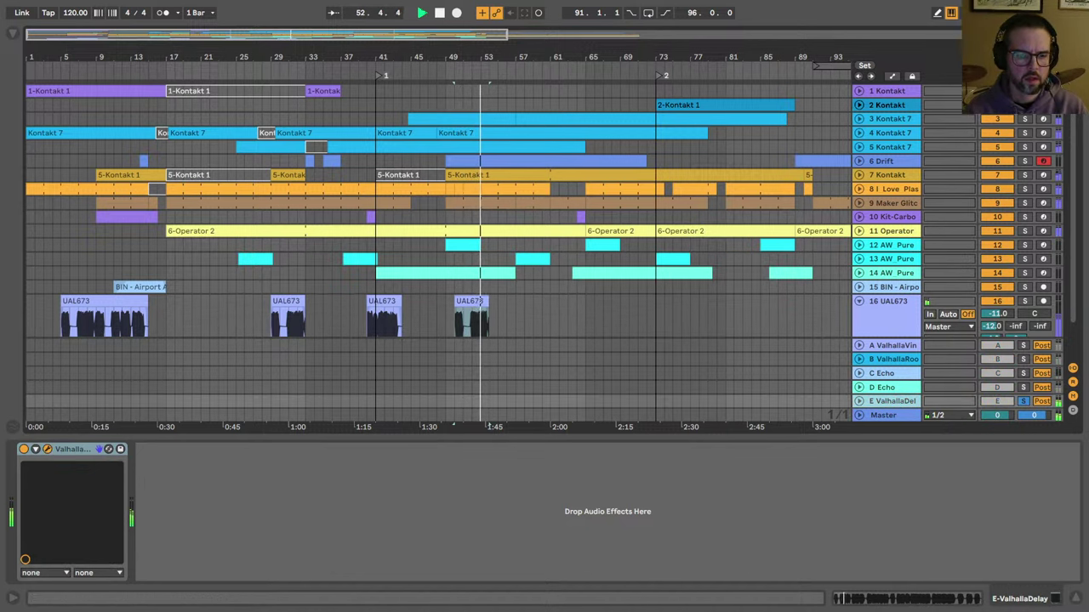
{"action": "left_click_drag", "start_coordinate": [494, 611], "coordinate": [504, 155]}
{"action": "left_click", "coordinate": [286, 152]}
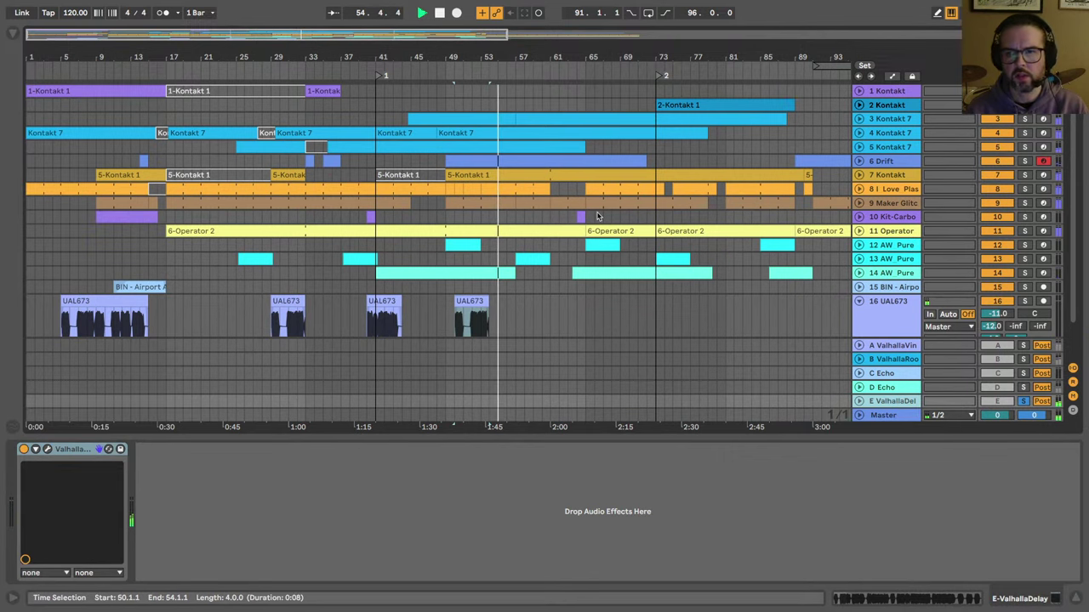
{"action": "key", "text": "space"}
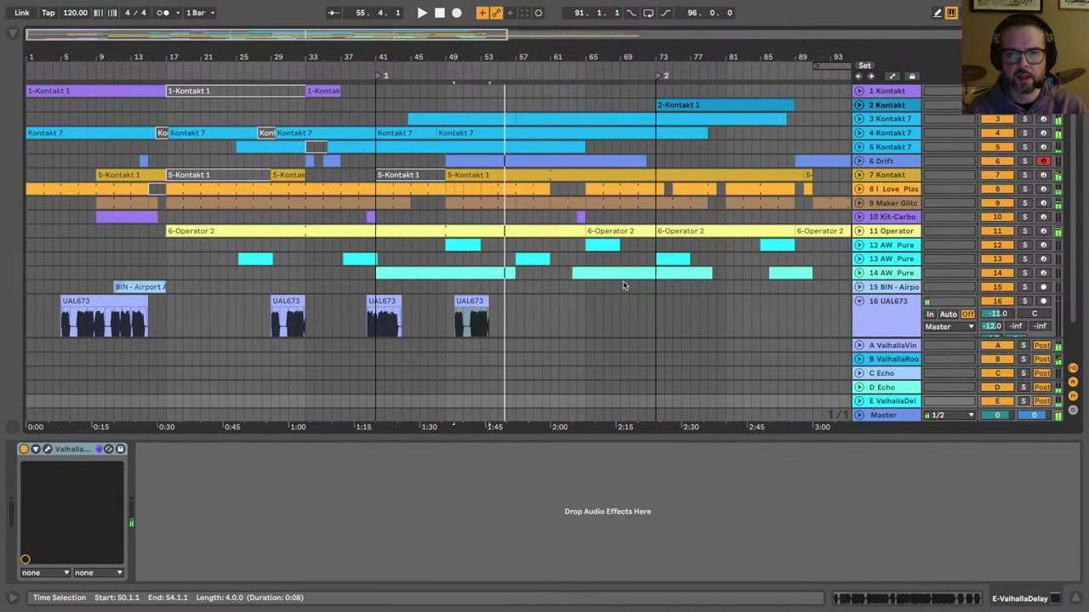
Step: Insert a new return track F after return E ValhallaDelay
{"action": "scroll", "coordinate": [623, 280], "scroll_direction": "down", "scroll_amount": 3}
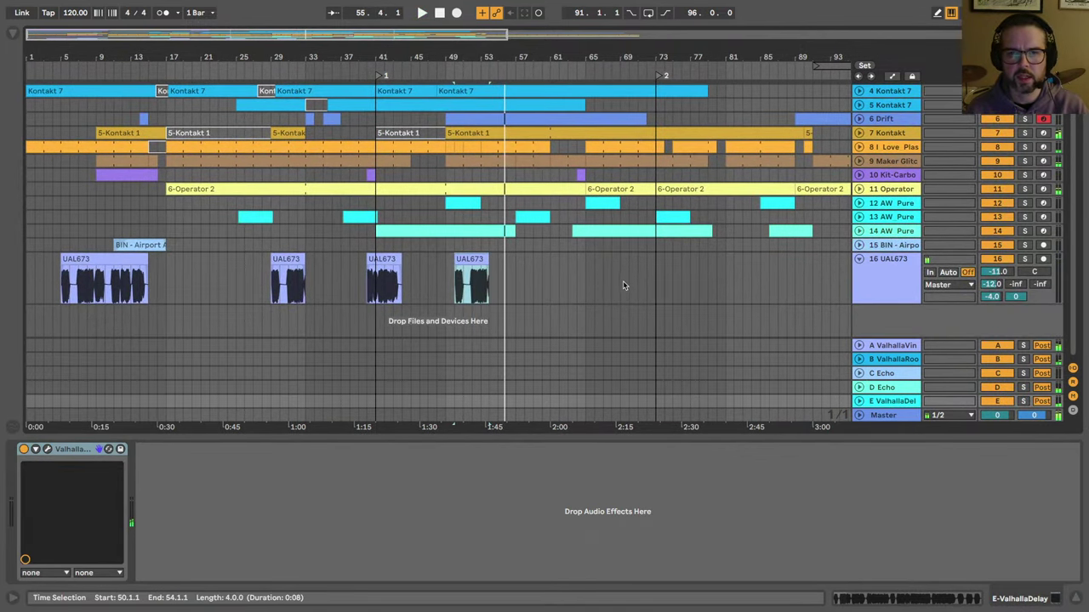
{"action": "left_click", "coordinate": [884, 405]}
{"action": "key", "text": "super+alt+t"}
{"action": "left_click", "coordinate": [861, 402]}
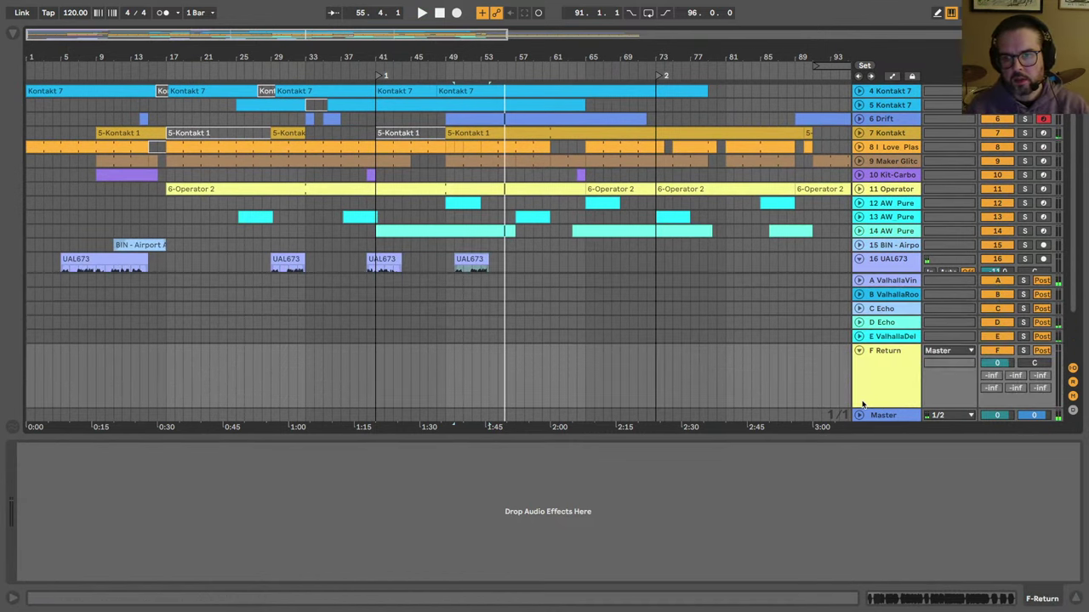
{"action": "left_click", "coordinate": [876, 392]}
Step: Load the AUv2 ValhallaDelay plug-in onto return F, collapse the vendor folders, and hide the browser
{"action": "left_click", "coordinate": [12, 34]}
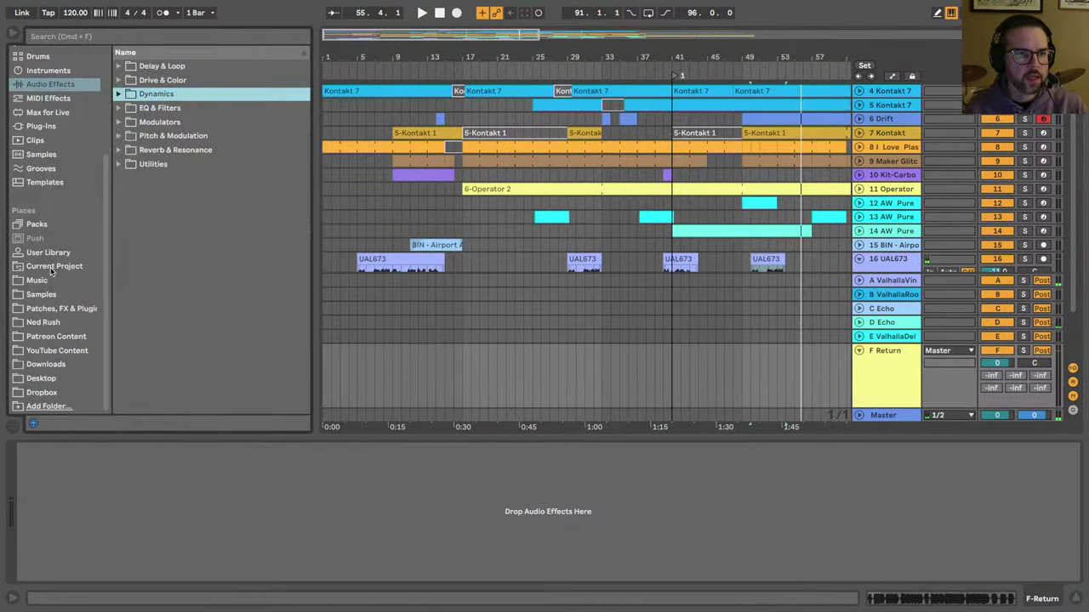
{"action": "left_click", "coordinate": [37, 126]}
{"action": "left_click_drag", "start_coordinate": [170, 192], "coordinate": [197, 501]}
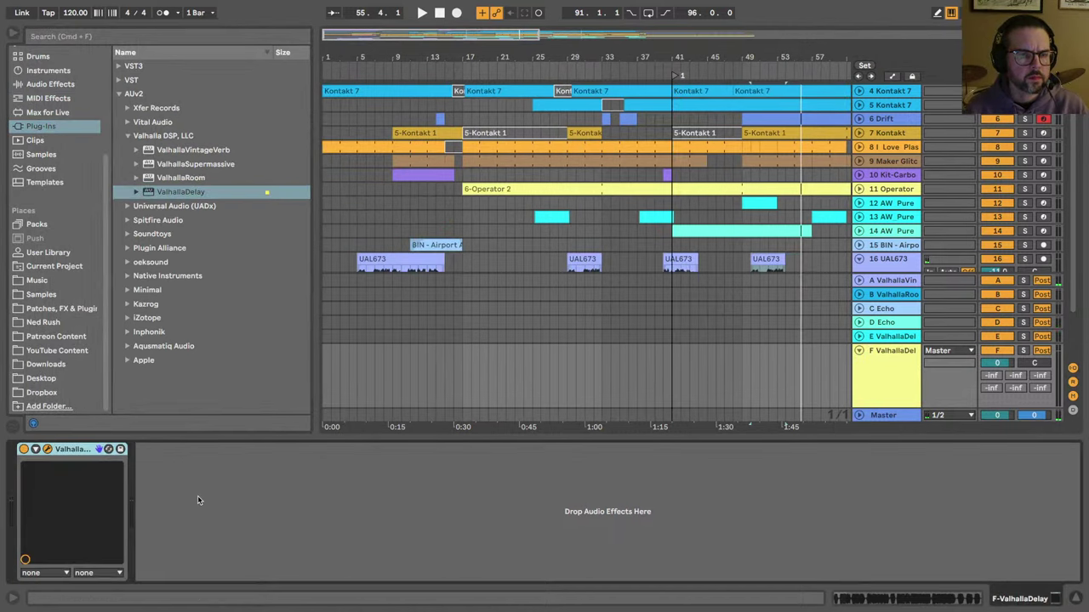
{"action": "left_click", "coordinate": [128, 205]}
{"action": "left_click", "coordinate": [127, 151]}
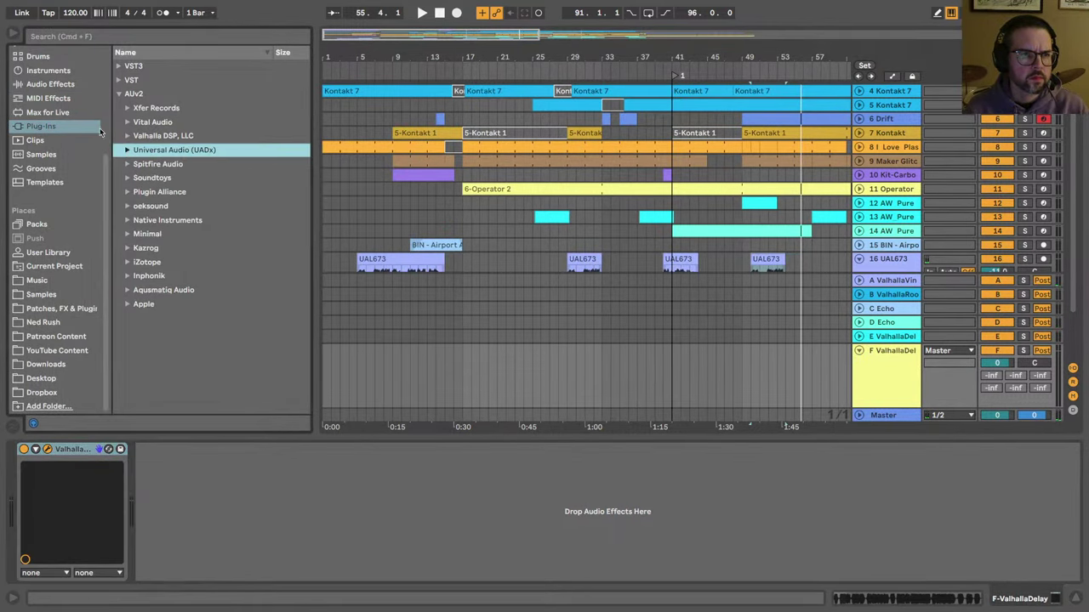
{"action": "left_click", "coordinate": [11, 34]}
Step: Load the Catacombs preset from the designer Ambient Spaces presets in return F's ValhallaDelay and close the plug-in window
{"action": "left_click_drag", "start_coordinate": [399, 609], "coordinate": [376, 128]}
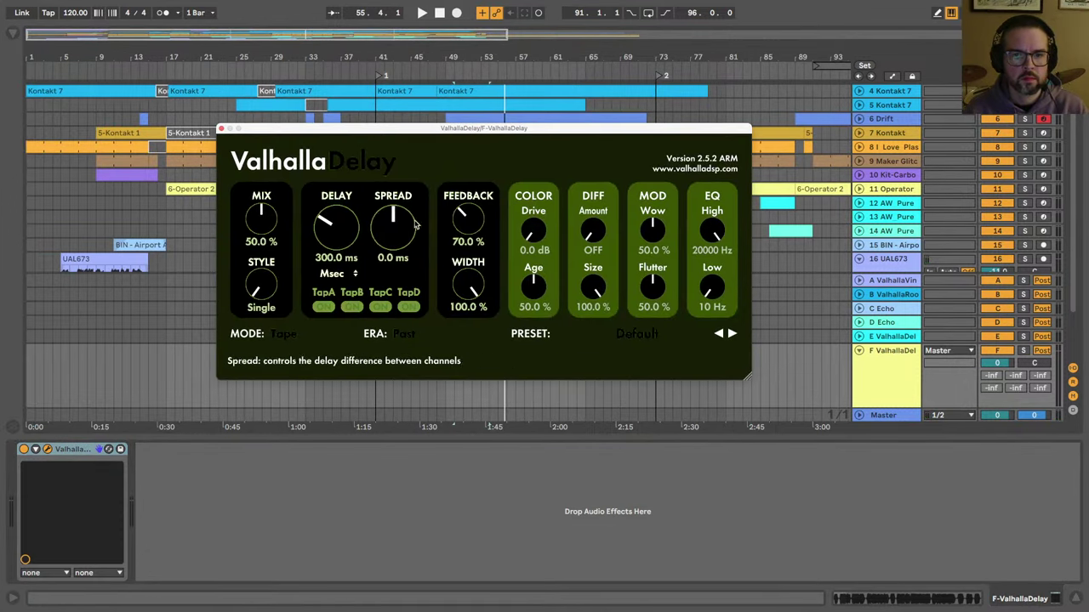
{"action": "left_click", "coordinate": [628, 336]}
{"action": "mouse_move", "coordinate": [597, 559]}
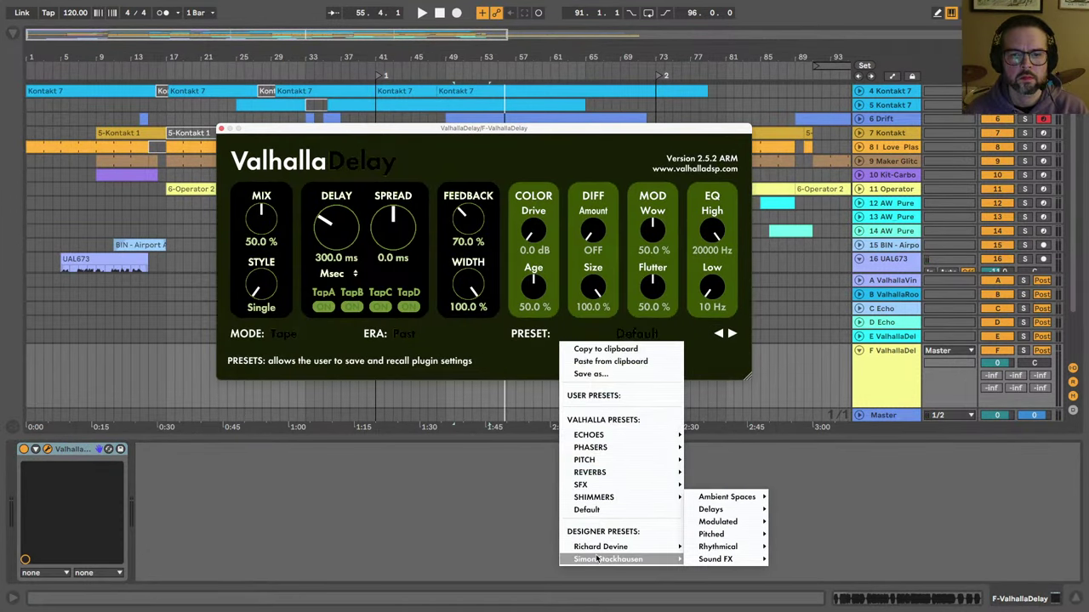
{"action": "mouse_move", "coordinate": [710, 500]}
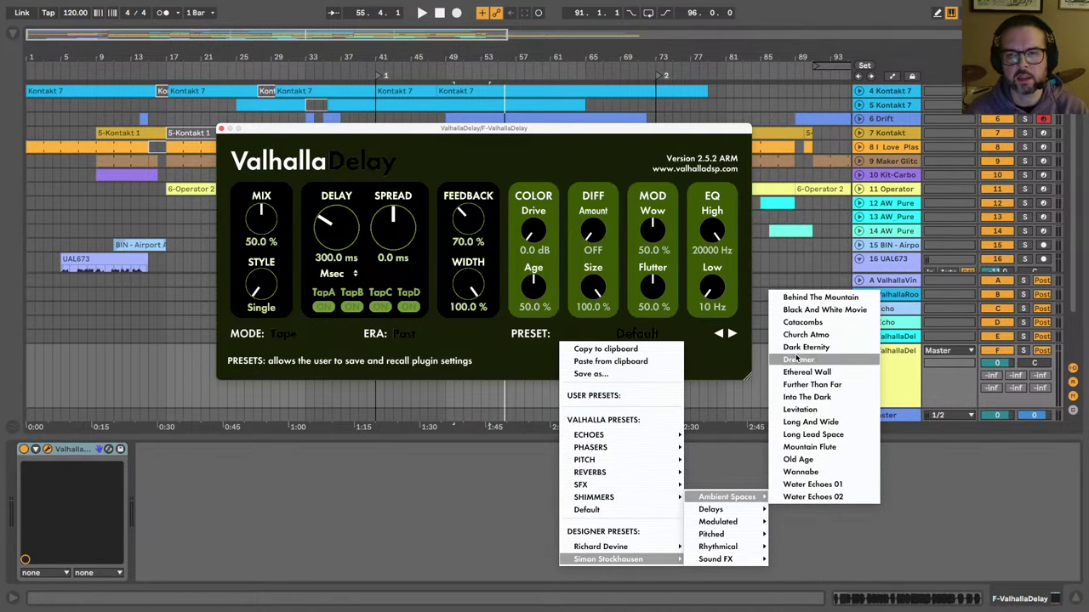
{"action": "left_click", "coordinate": [801, 322]}
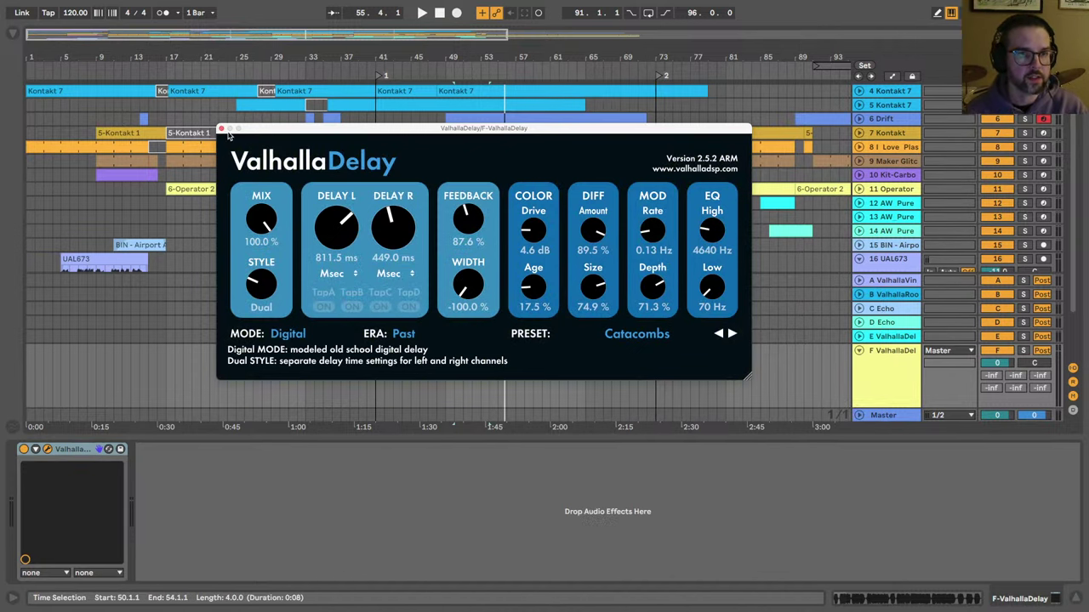
{"action": "left_click", "coordinate": [222, 130]}
Step: Reopen return F's ValhallaDelay, move its window clear of the UAL673 clips, and play the arrangement from bar 50
{"action": "scroll", "coordinate": [448, 163], "scroll_direction": "down", "scroll_amount": 5}
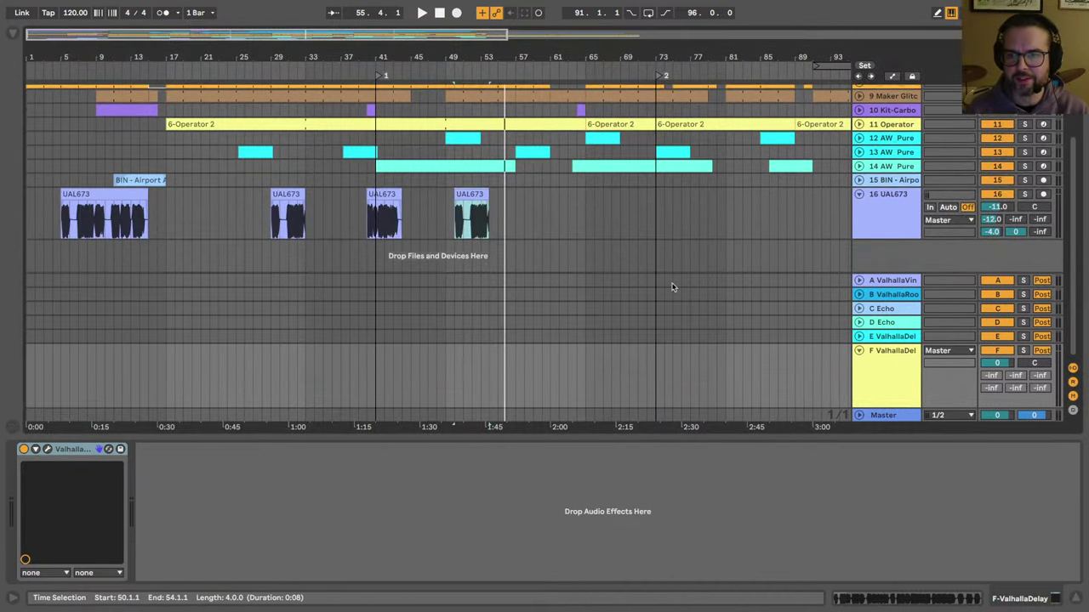
{"action": "left_click", "coordinate": [894, 381]}
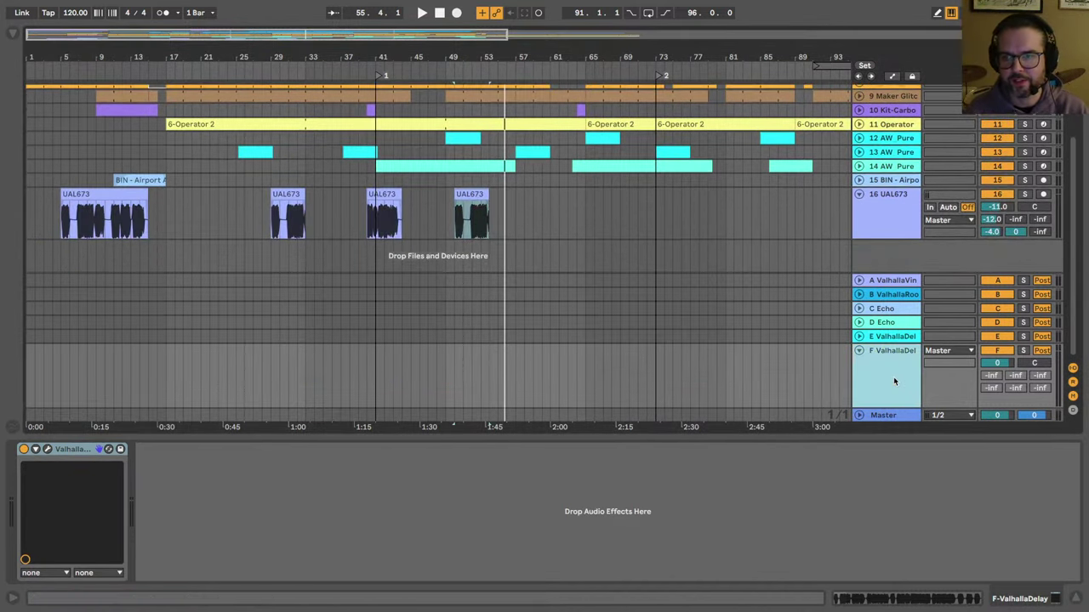
{"action": "left_click", "coordinate": [47, 449]}
{"action": "left_click_drag", "start_coordinate": [358, 130], "coordinate": [379, 177]}
{"action": "key", "text": "space"}
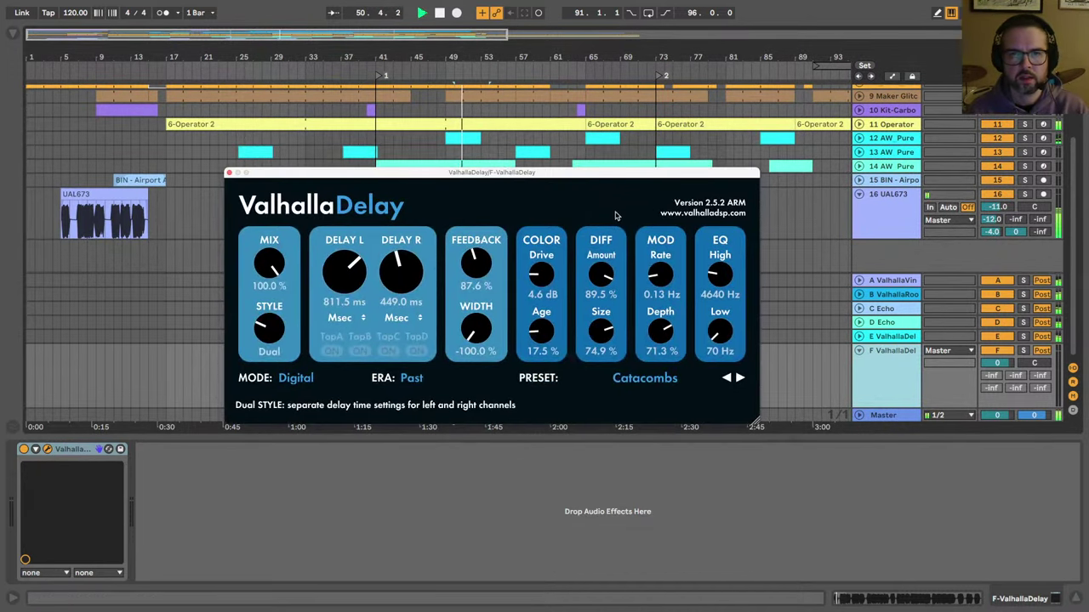
{"action": "left_click_drag", "start_coordinate": [593, 175], "coordinate": [562, 294]}
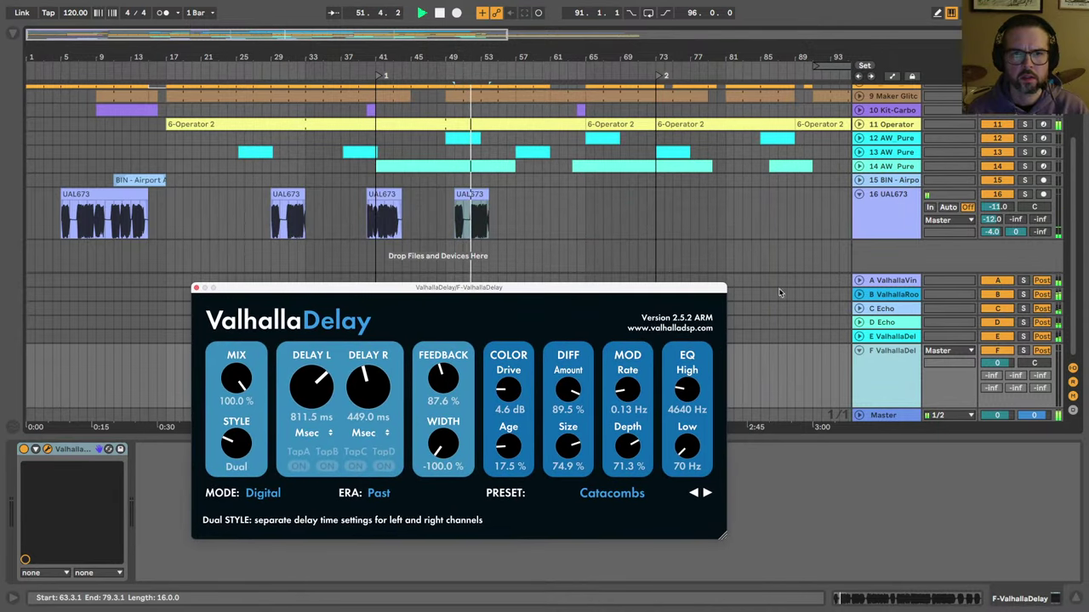
{"action": "key", "text": "space"}
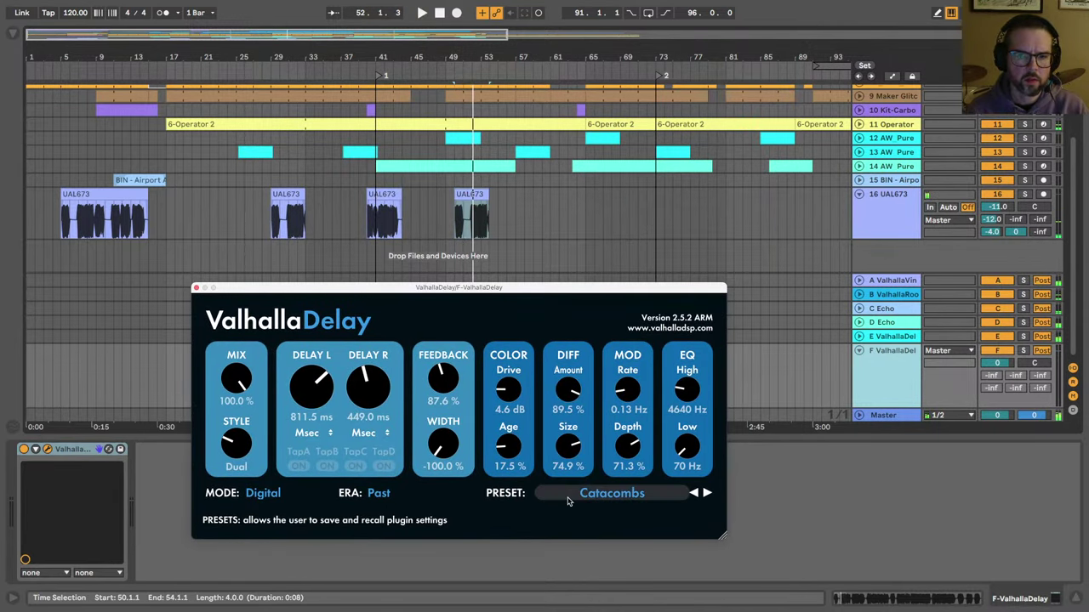
Step: Load the TAPE-Dotted8thNoteSynth preset from the Dotted echoes in return F's ValhallaDelay, play from bar 50, and close the plug-in window
{"action": "left_click", "coordinate": [568, 502]}
{"action": "mouse_move", "coordinate": [592, 356]}
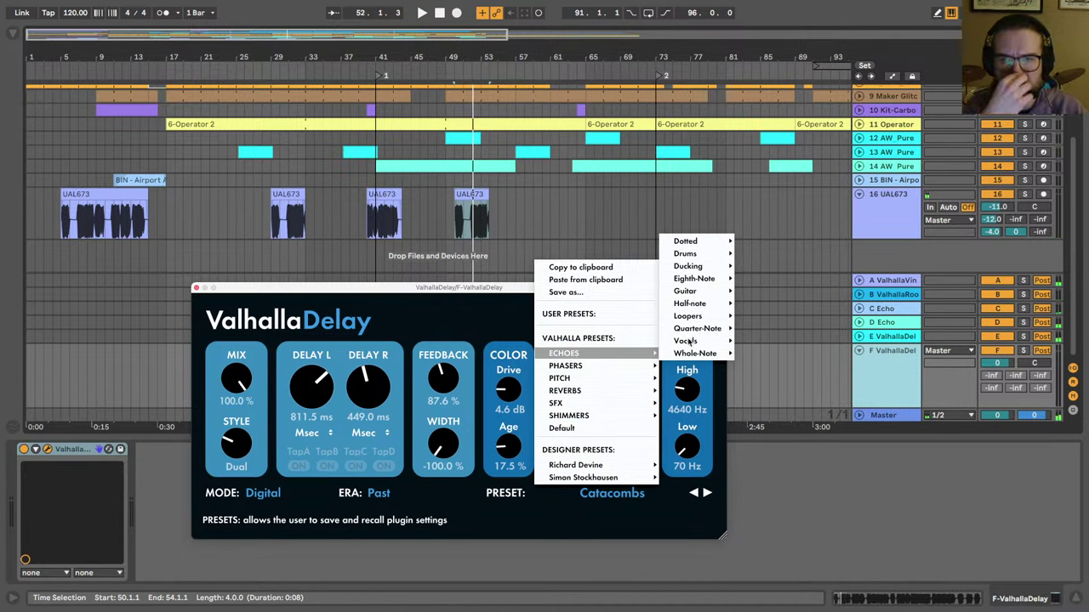
{"action": "mouse_move", "coordinate": [686, 257]}
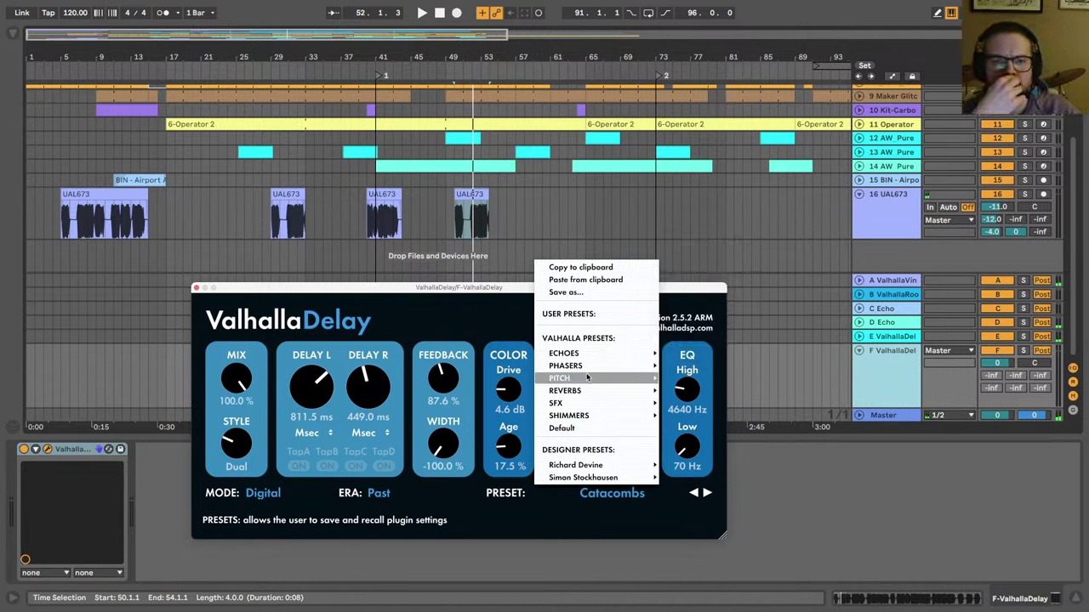
{"action": "mouse_move", "coordinate": [587, 378]}
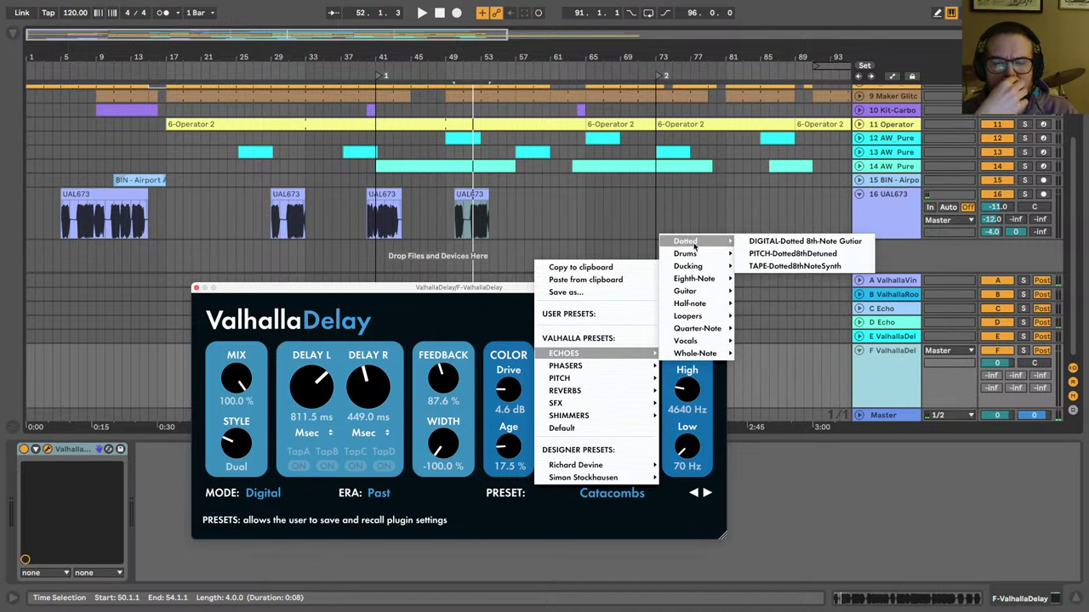
{"action": "left_click", "coordinate": [767, 265]}
{"action": "key", "text": "space"}
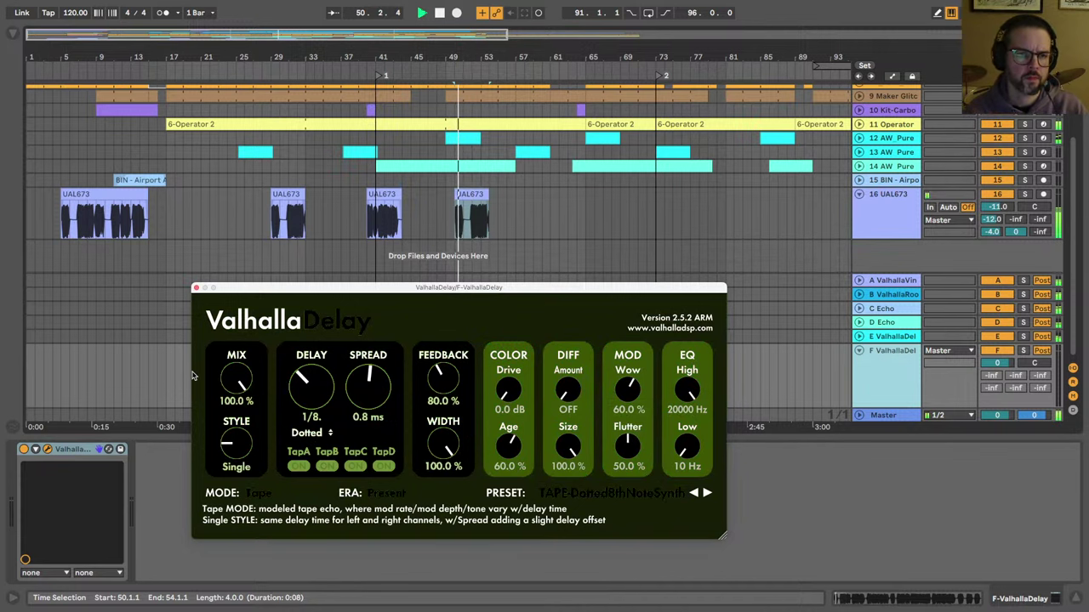
{"action": "left_click", "coordinate": [197, 288]}
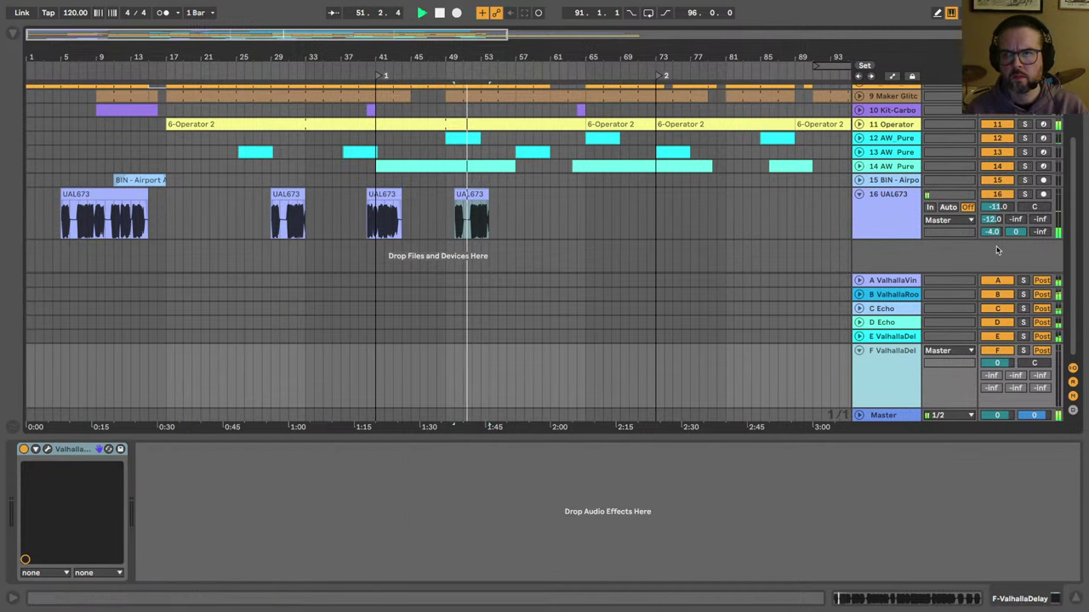
{"action": "key", "text": "space"}
Step: Set track 16's sends E and F to -inf and place the insert marker at 49.4.2, just before the bar 50 clip
{"action": "mouse_move", "coordinate": [1039, 234]}
{"action": "left_mouse_down"}
{"action": "mouse_move", "coordinate": [1038, 145]}
{"action": "mouse_move", "coordinate": [1039, 235]}
{"action": "left_mouse_up"}
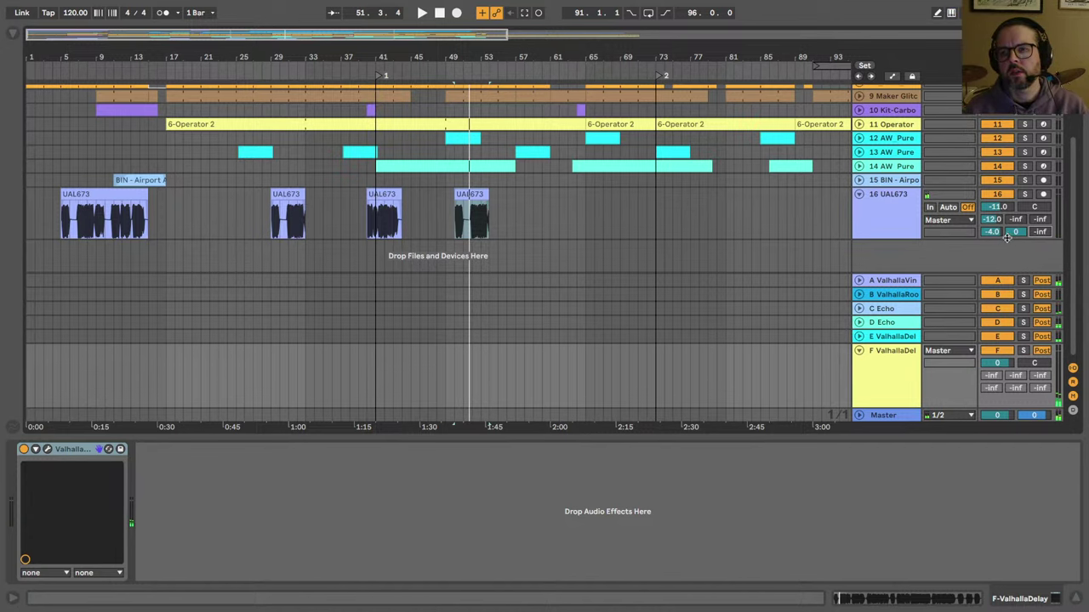
{"action": "left_click", "coordinate": [464, 217]}
{"action": "key", "text": "z"}
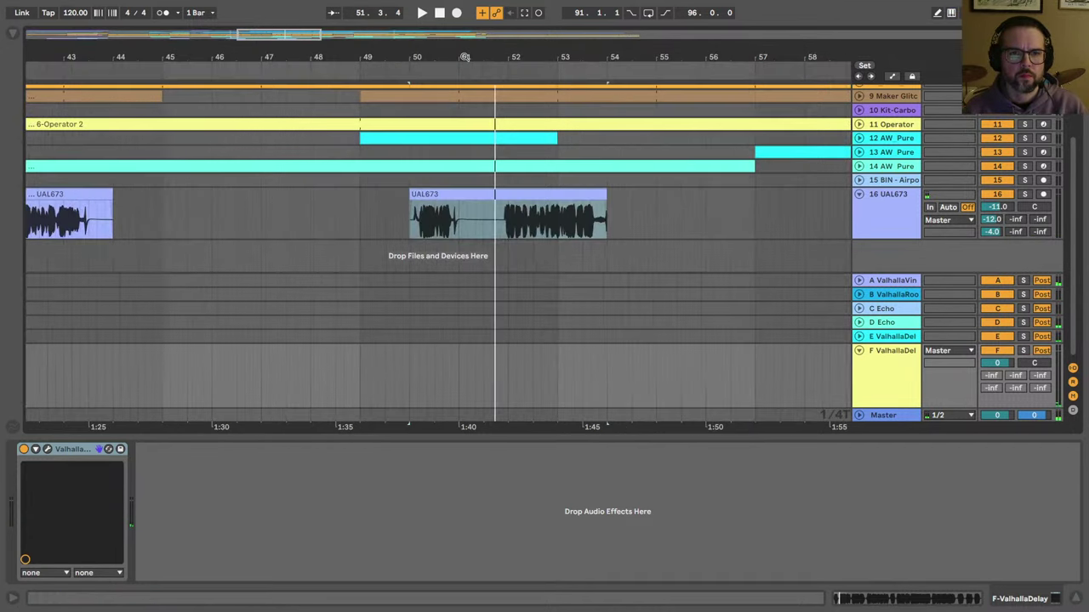
{"action": "left_click", "coordinate": [403, 221]}
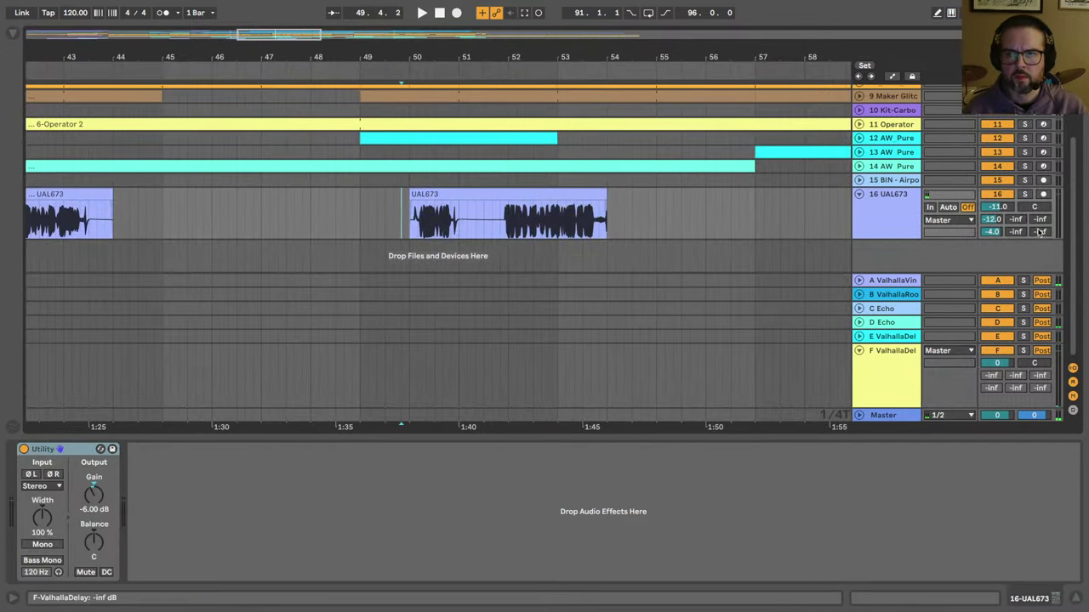
{"action": "key", "text": "x"}
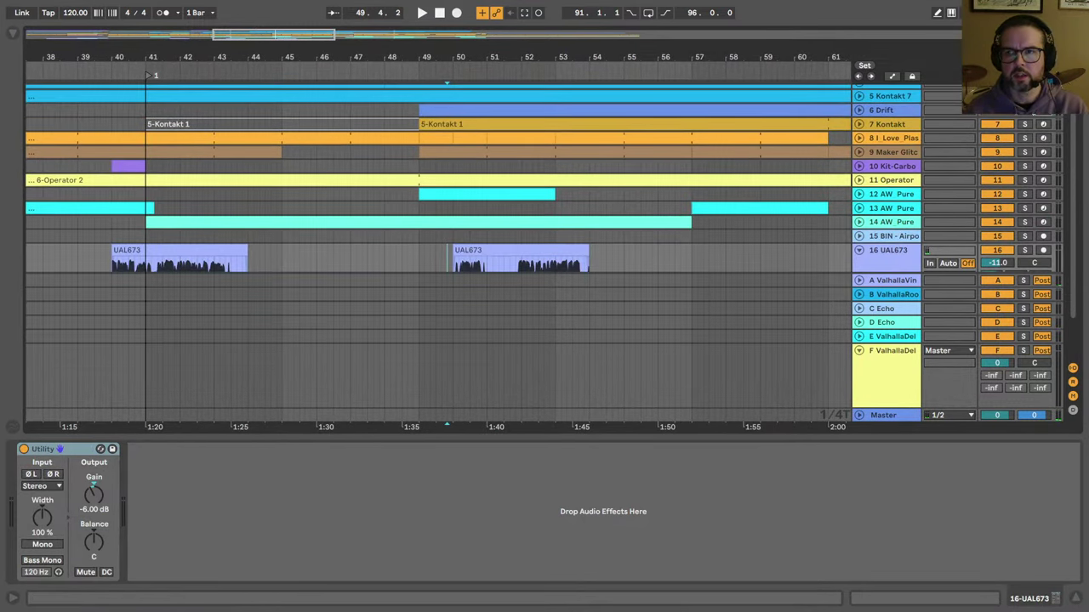
{"action": "scroll", "coordinate": [715, 200], "scroll_direction": "down", "scroll_amount": 3}
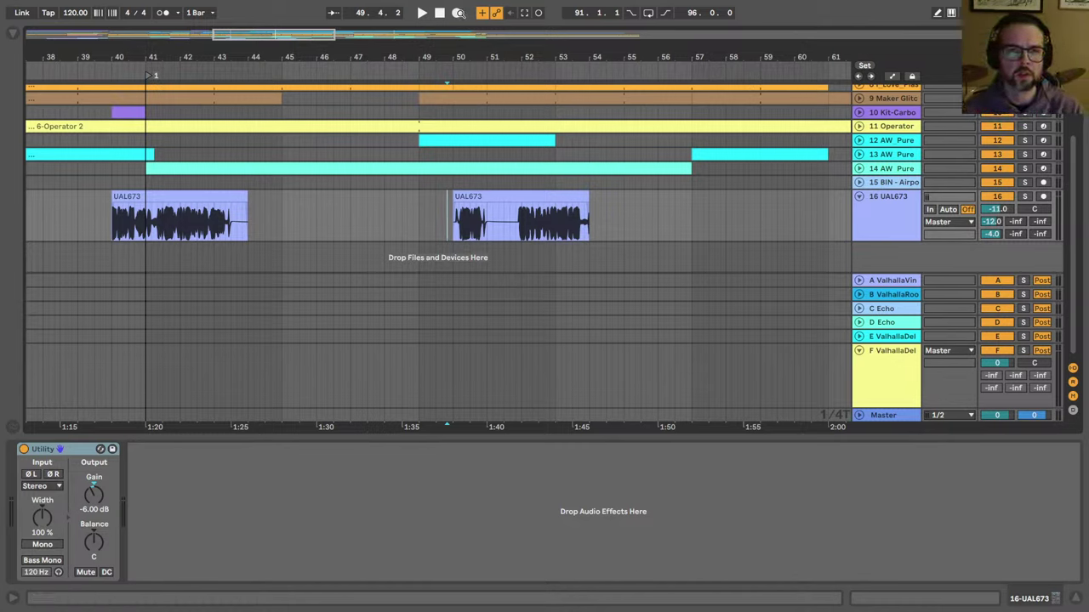
Step: Record automation for track 16's send F over the bar 50 UAL673 clip, raising the send from -inf to 0 dB
{"action": "key", "text": "F9"}
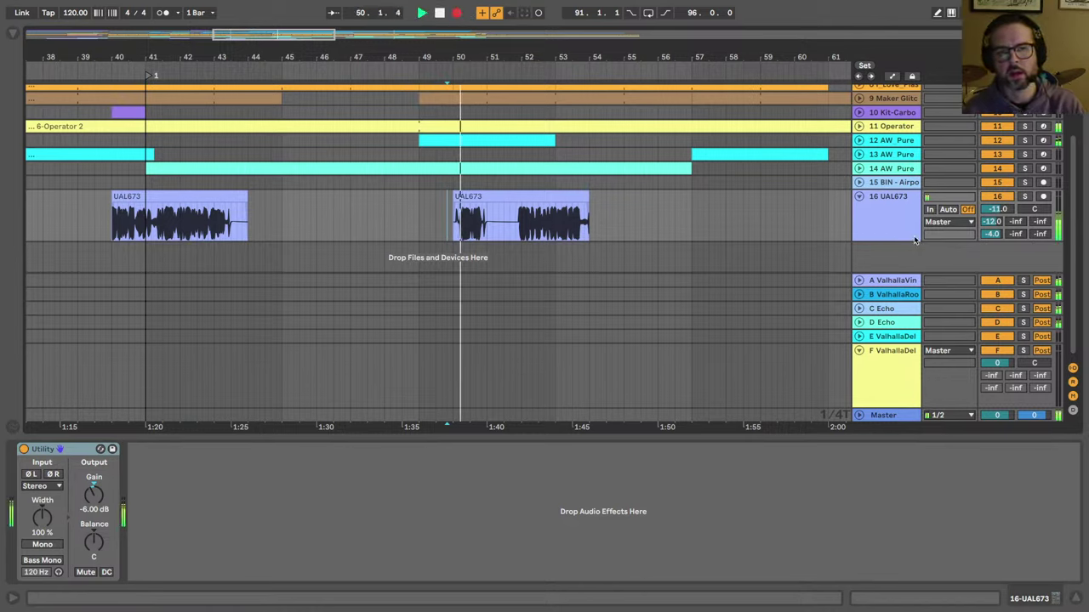
{"action": "mouse_move", "coordinate": [1039, 234]}
{"action": "left_mouse_down"}
{"action": "mouse_move", "coordinate": [1039, 171]}
{"action": "mouse_move", "coordinate": [1041, 234]}
{"action": "left_mouse_up"}
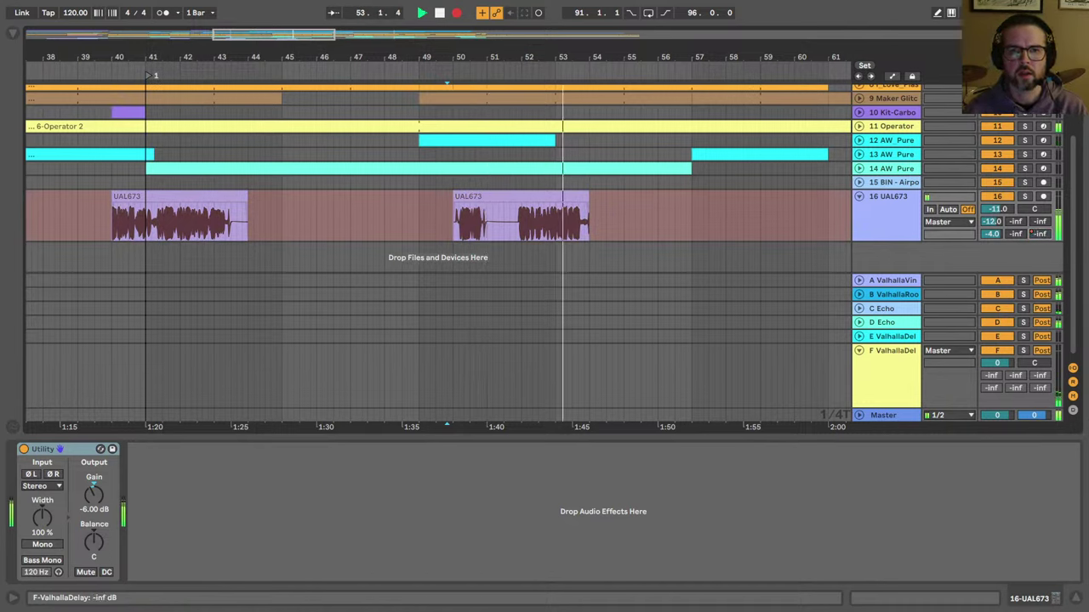
{"action": "left_click_drag", "start_coordinate": [1039, 234], "coordinate": [1040, 170]}
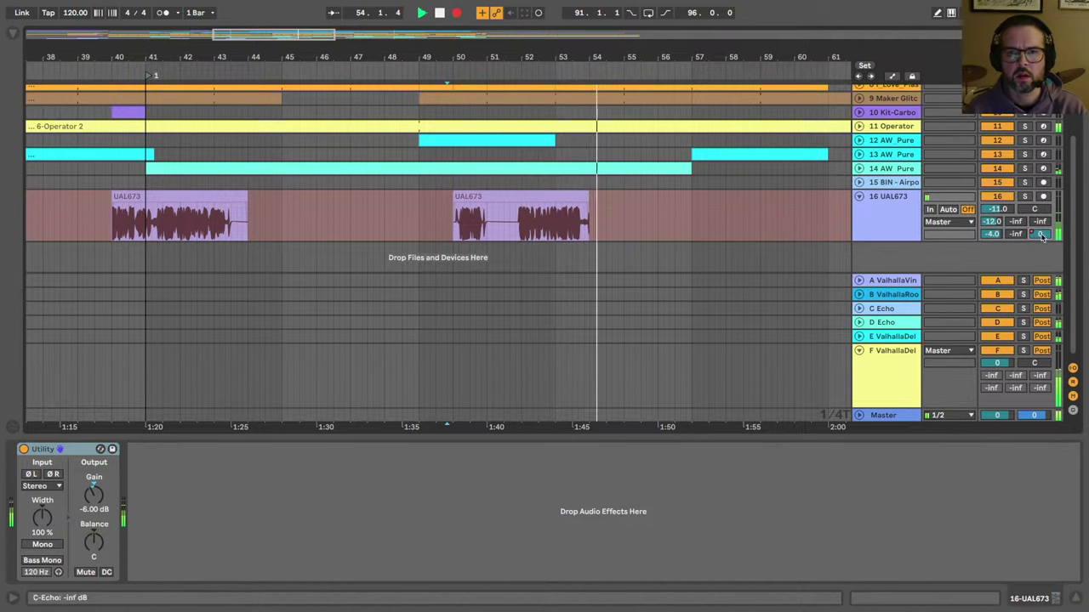
{"action": "key", "text": "space"}
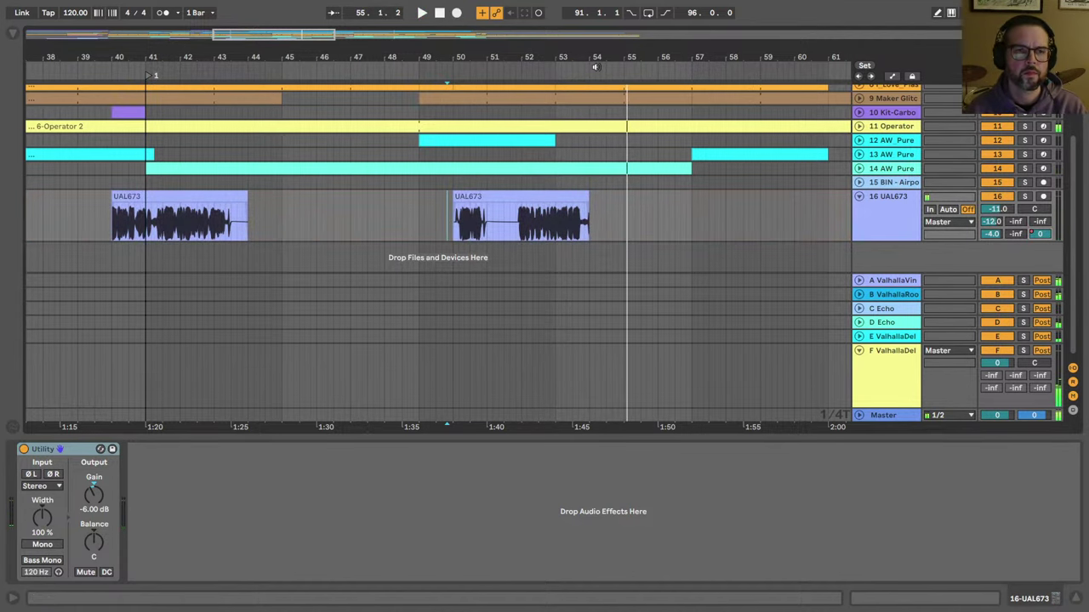
Step: Record track 16's send F automation from 11.1.1 over the intro UAL673 clip, raising the send to 0 dB
{"action": "left_click_drag", "start_coordinate": [581, 56], "coordinate": [580, 9]}
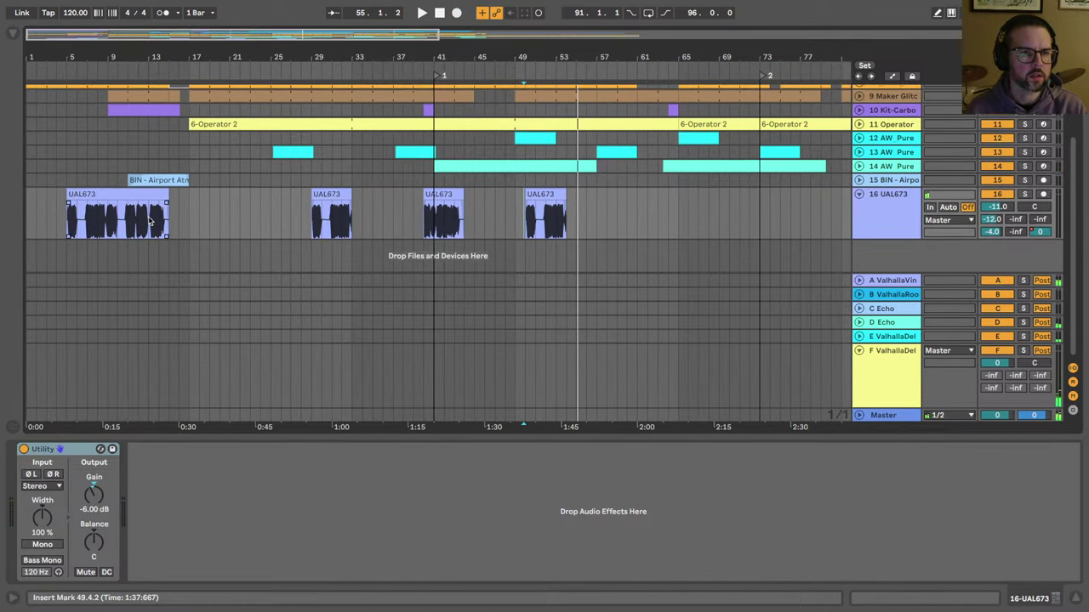
{"action": "left_click", "coordinate": [302, 220]}
{"action": "scroll", "coordinate": [193, 224], "scroll_direction": "up", "scroll_amount": 1}
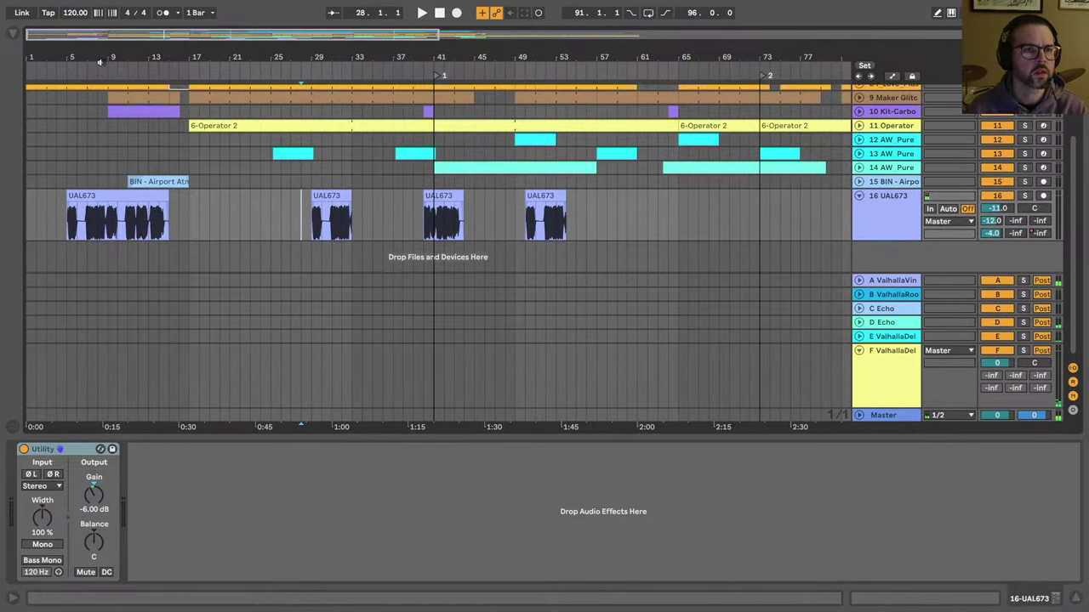
{"action": "left_click", "coordinate": [129, 223]}
{"action": "key", "text": "space"}
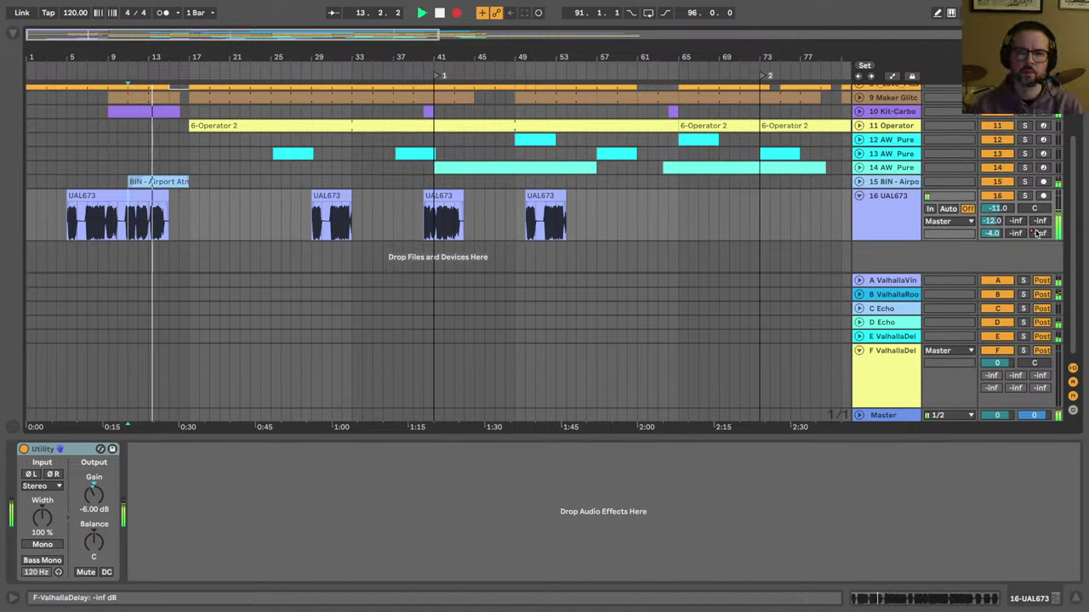
{"action": "left_click_drag", "start_coordinate": [1039, 233], "coordinate": [1034, 231]}
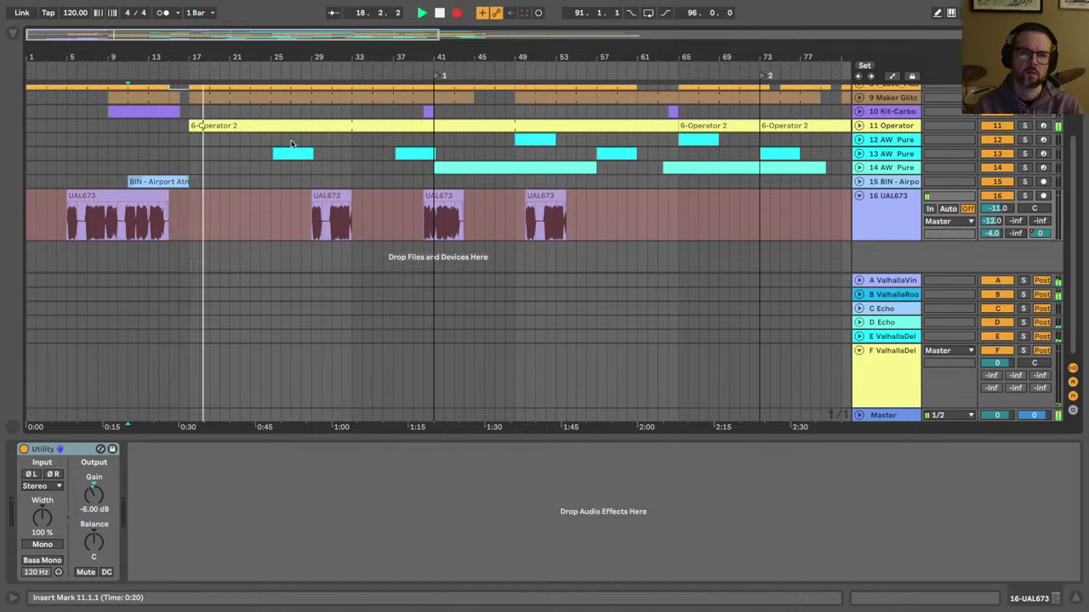
Step: Unfold track 7, shorten its first 5-Kontakt 1 clip to end at bar 16, and play from bar 15
{"action": "scroll", "coordinate": [344, 228], "scroll_direction": "up", "scroll_amount": 5}
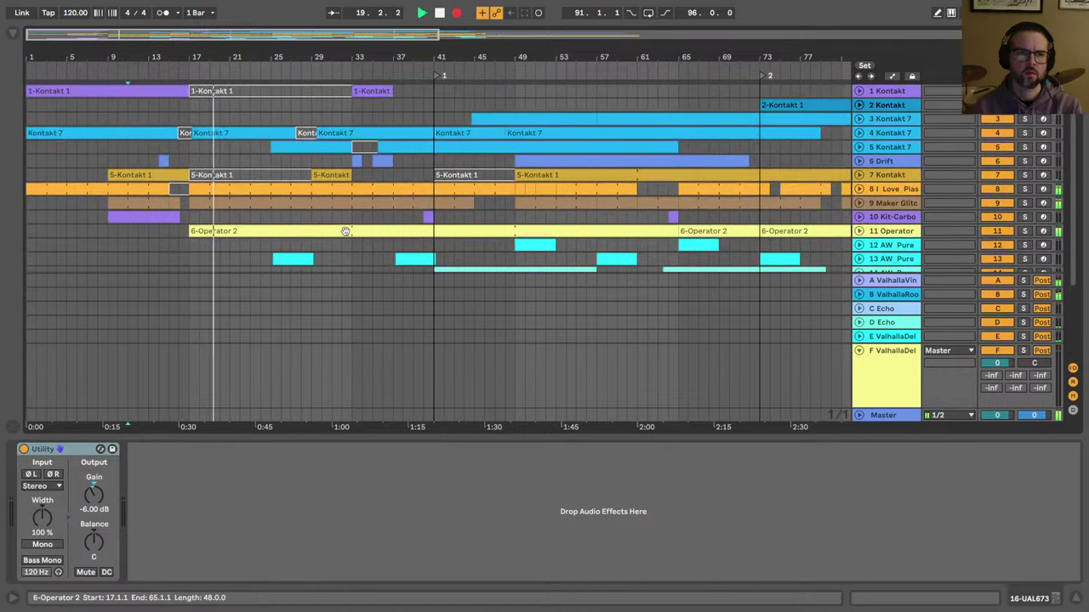
{"action": "left_click", "coordinate": [859, 175]}
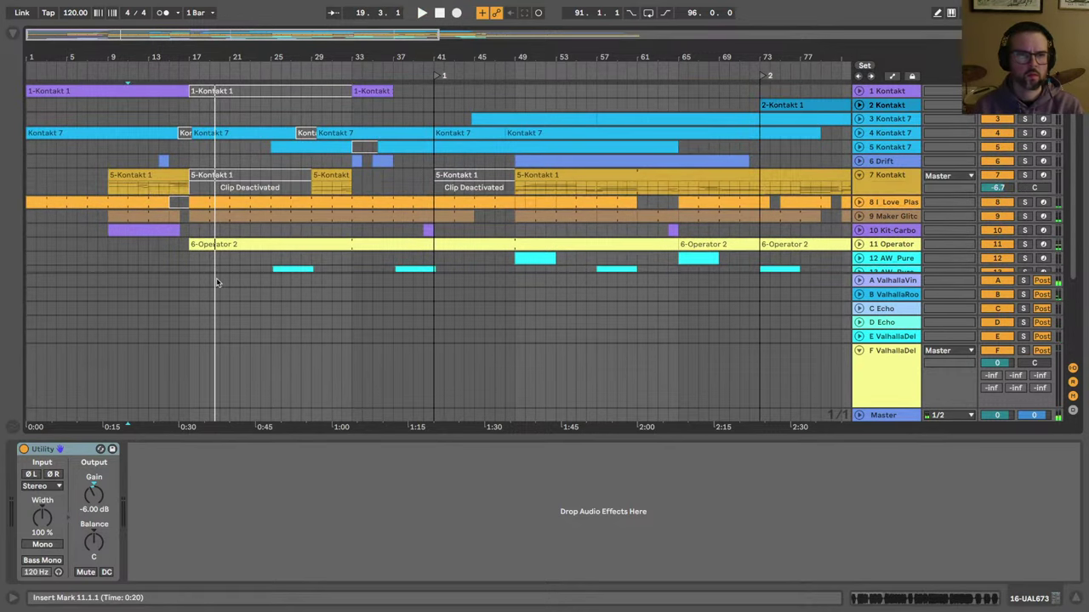
{"action": "left_click_drag", "start_coordinate": [188, 176], "coordinate": [178, 175]}
{"action": "left_click", "coordinate": [167, 186]}
{"action": "key", "text": "space"}
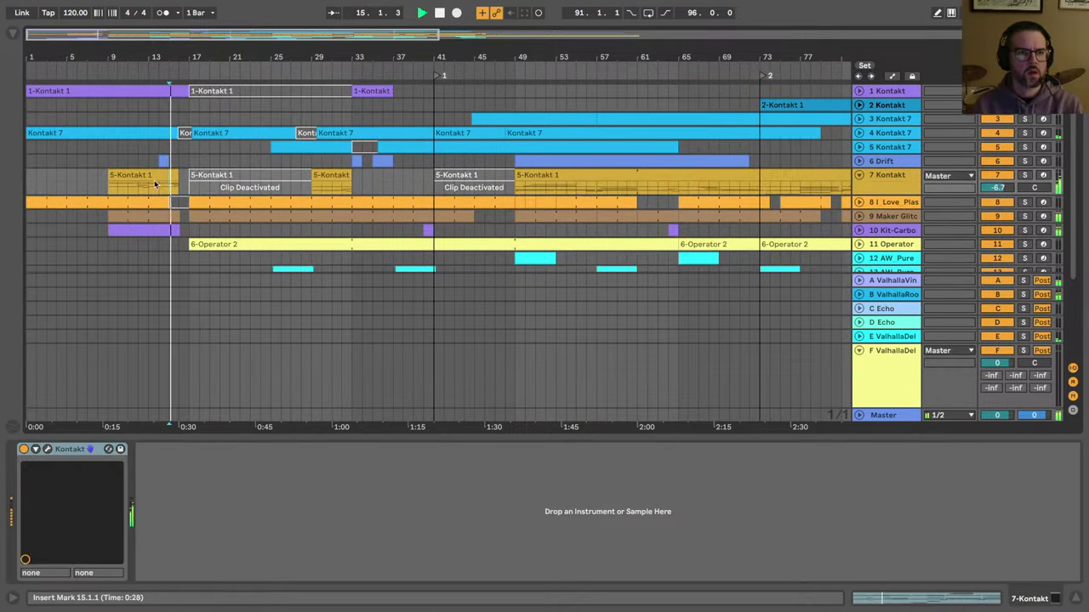
Step: Listen through the transition into bar 17 and unfold tracks 9 and 8 to inspect their clip contents
{"action": "left_click_drag", "start_coordinate": [87, 57], "coordinate": [87, 85]}
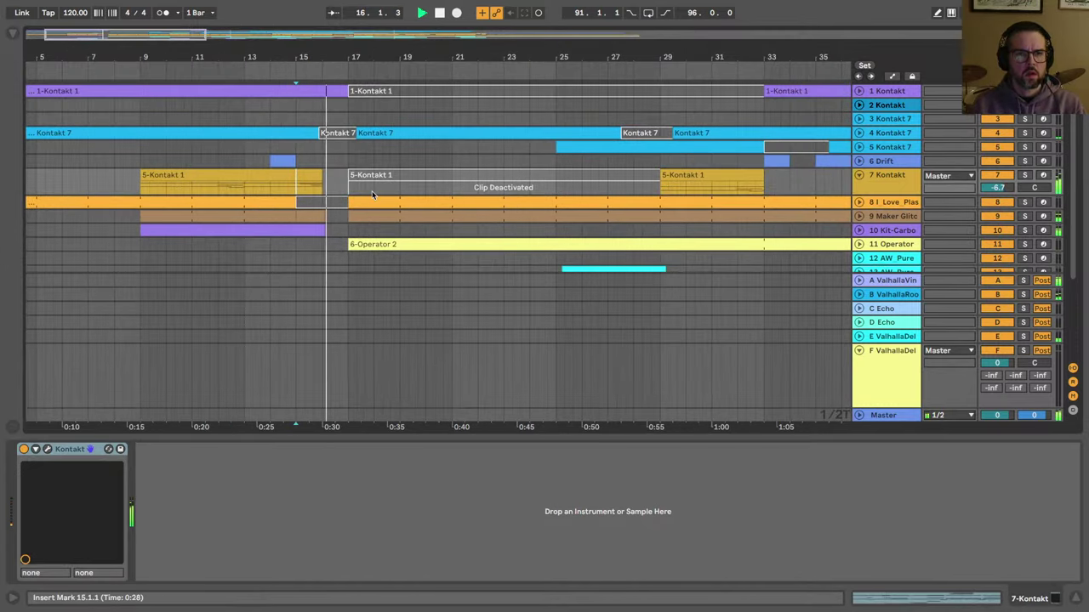
{"action": "scroll", "coordinate": [372, 192], "scroll_direction": "down", "scroll_amount": 4}
{"action": "scroll", "coordinate": [372, 194], "scroll_direction": "left", "scroll_amount": 2}
{"action": "scroll", "coordinate": [371, 194], "scroll_direction": "down", "scroll_amount": 3}
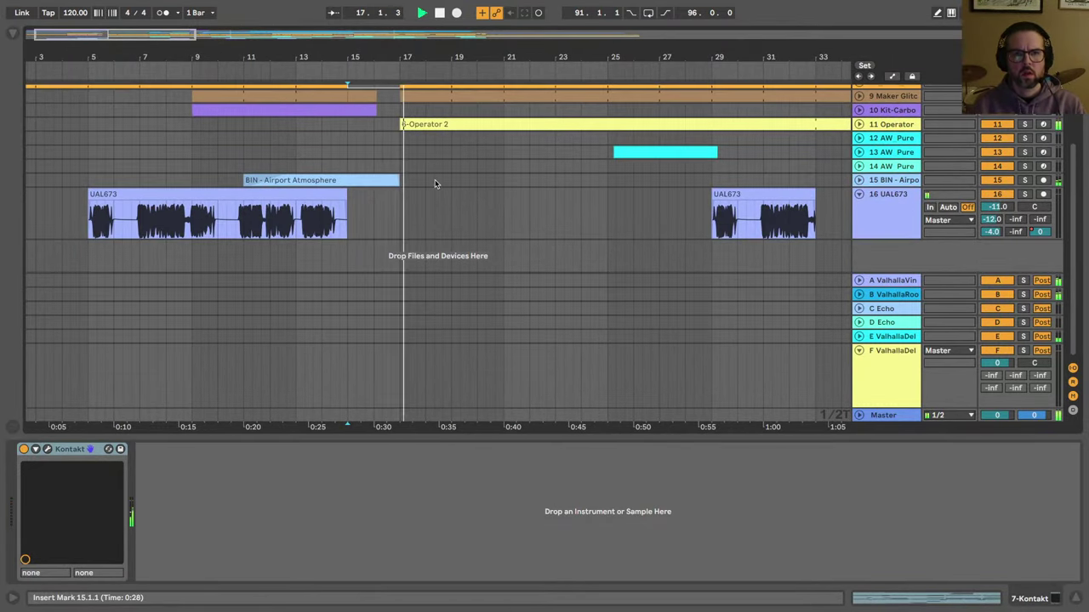
{"action": "scroll", "coordinate": [405, 247], "scroll_direction": "up", "scroll_amount": 6}
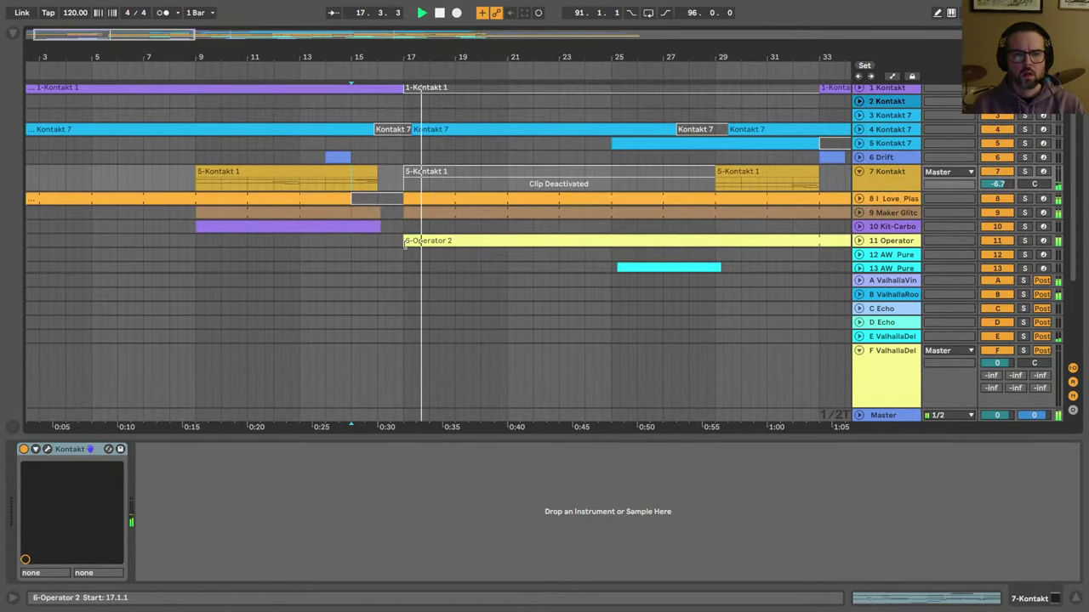
{"action": "left_click", "coordinate": [859, 213]}
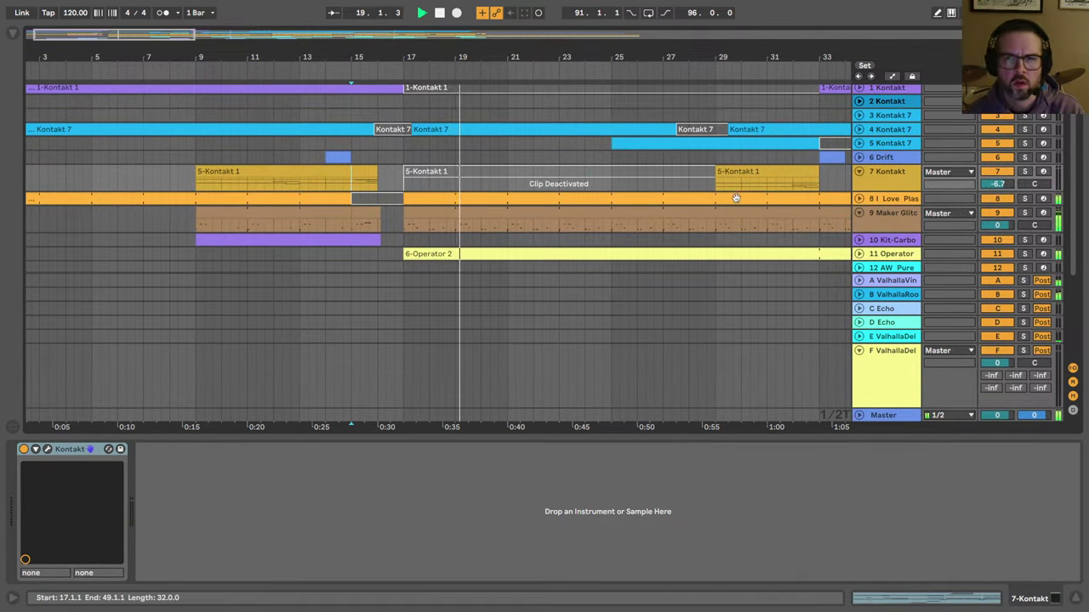
{"action": "left_click", "coordinate": [859, 199]}
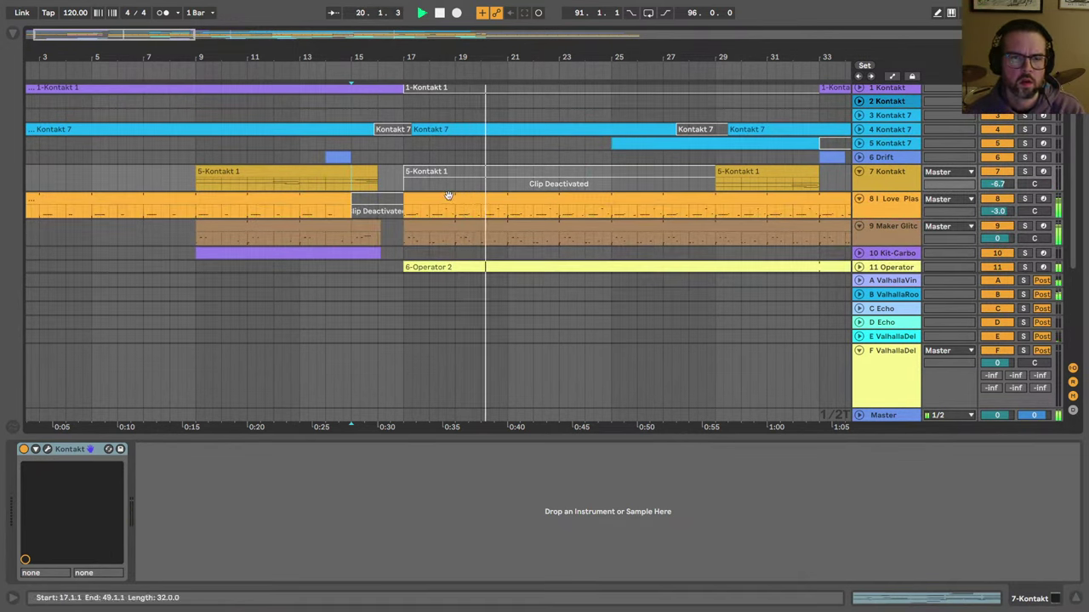
Step: Enlarge track 8, stop playback, and select bars 17 to 19 of its I_Love_Plastic clip
{"action": "left_click", "coordinate": [457, 215]}
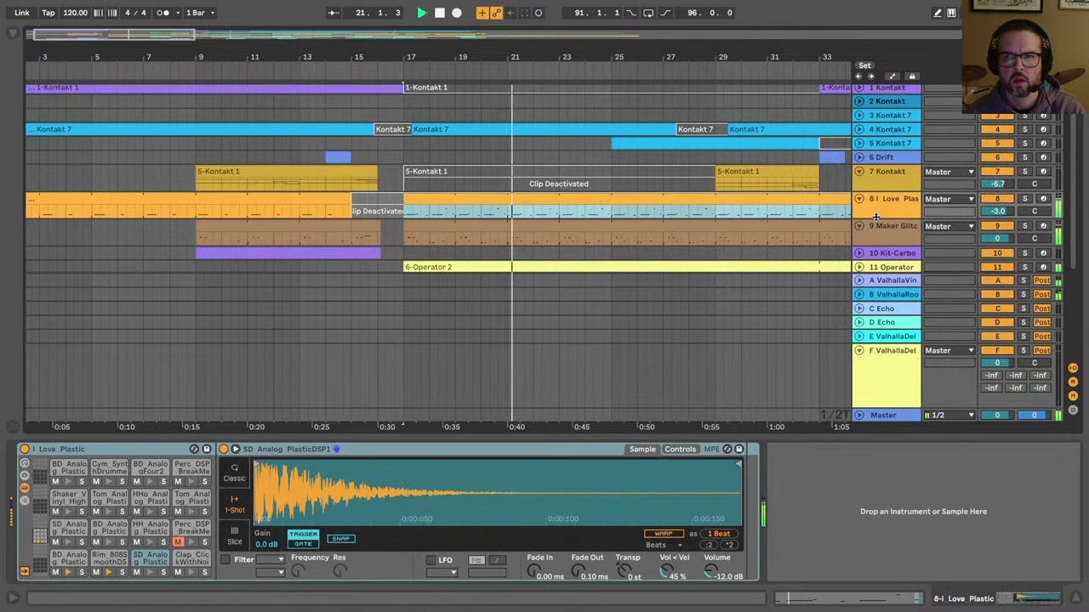
{"action": "left_click_drag", "start_coordinate": [877, 218], "coordinate": [877, 255]}
{"action": "key", "text": "space"}
{"action": "left_click", "coordinate": [453, 225]}
{"action": "left_click_drag", "start_coordinate": [453, 225], "coordinate": [403, 223]}
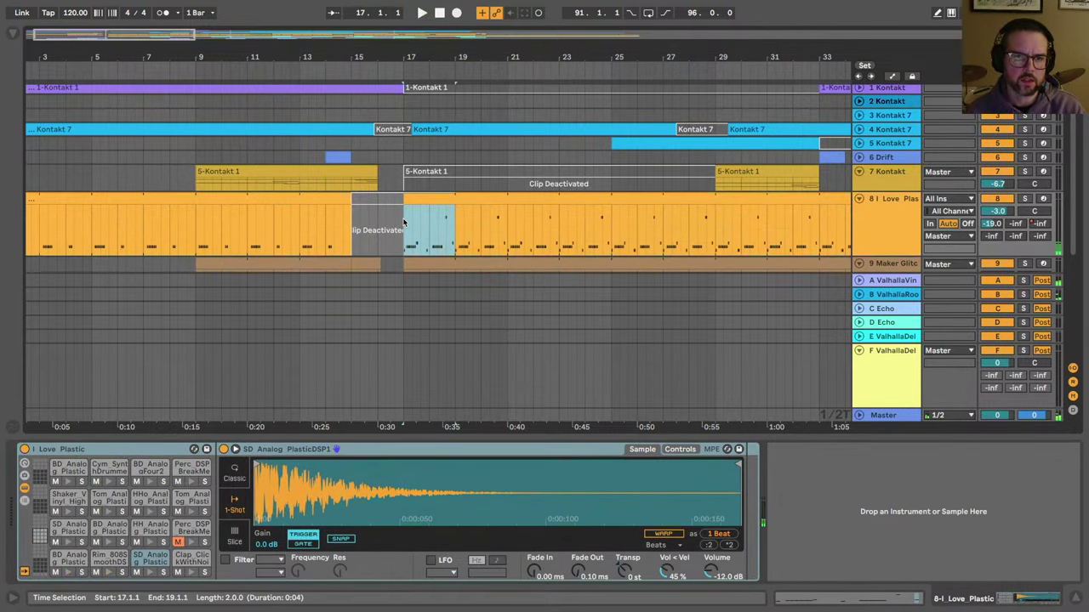
Step: Open track 8's clip at bars 17 to 19, draw a Cym_SynthDrummer_MS20 note at 1.1.1, and play it
{"action": "double_click", "coordinate": [409, 208]}
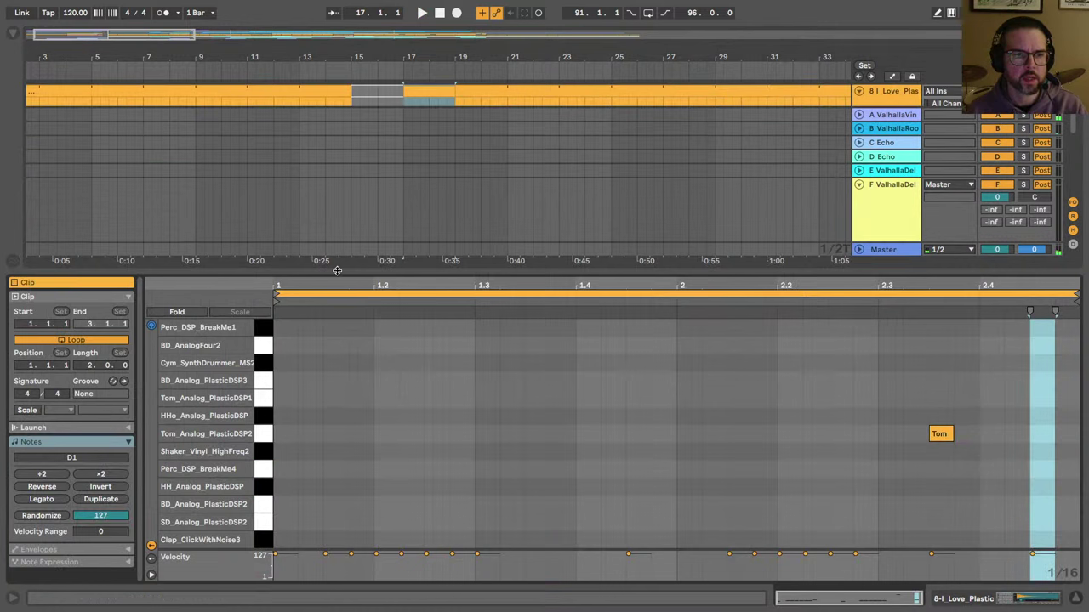
{"action": "key", "text": "b"}
{"action": "left_click", "coordinate": [290, 363]}
{"action": "key", "text": "space"}
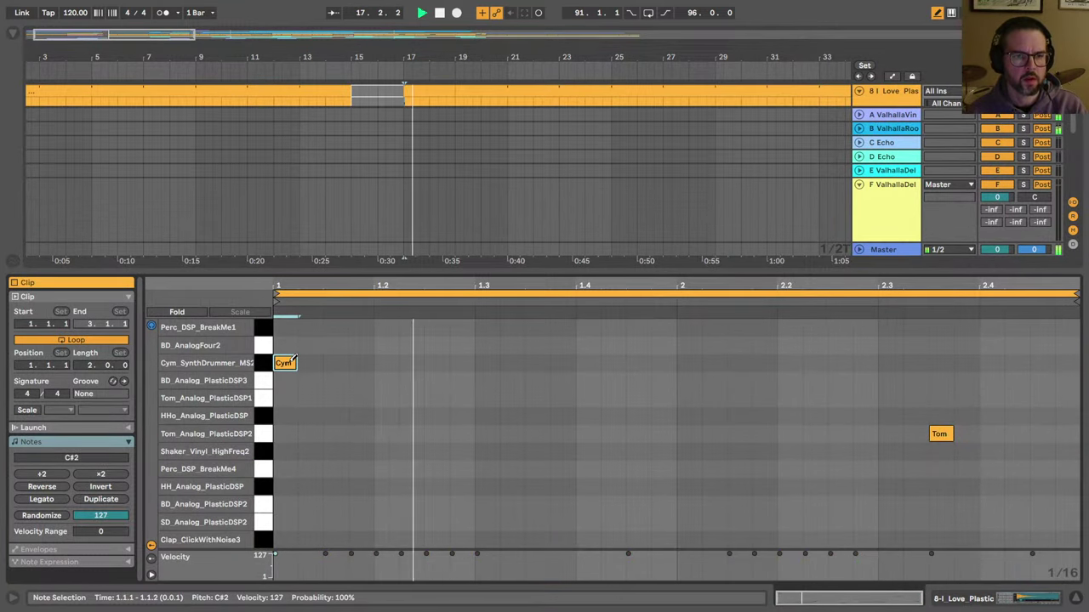
Step: Transpose the Cym_SynthDrummer MS20 pad of the I_Love_Plastic kit to +18 st and play from bar 17
{"action": "key", "text": "shift+Tab"}
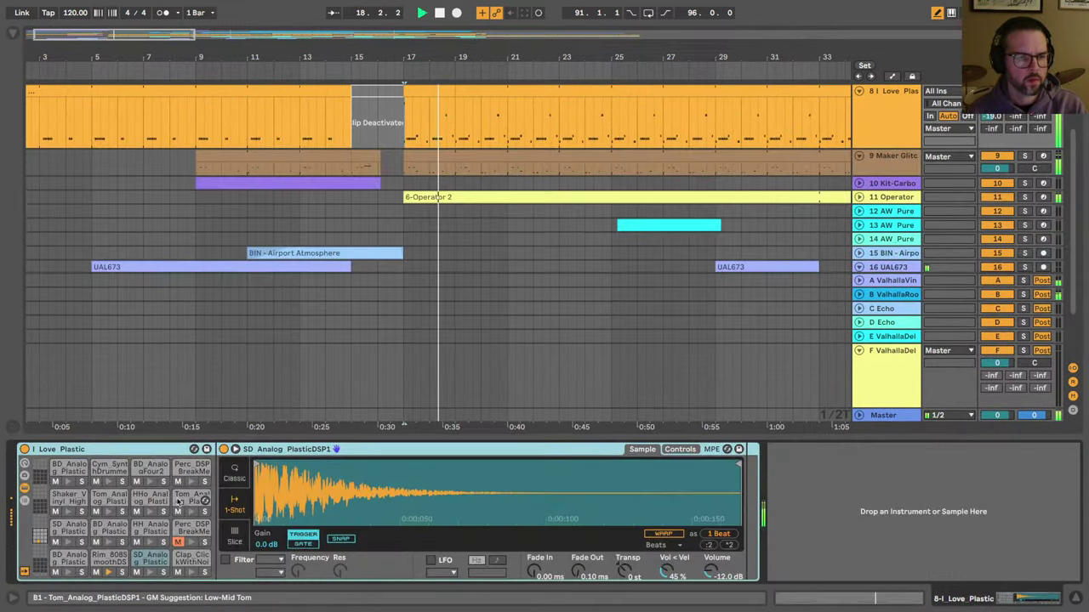
{"action": "left_click", "coordinate": [109, 469]}
{"action": "key", "text": "space"}
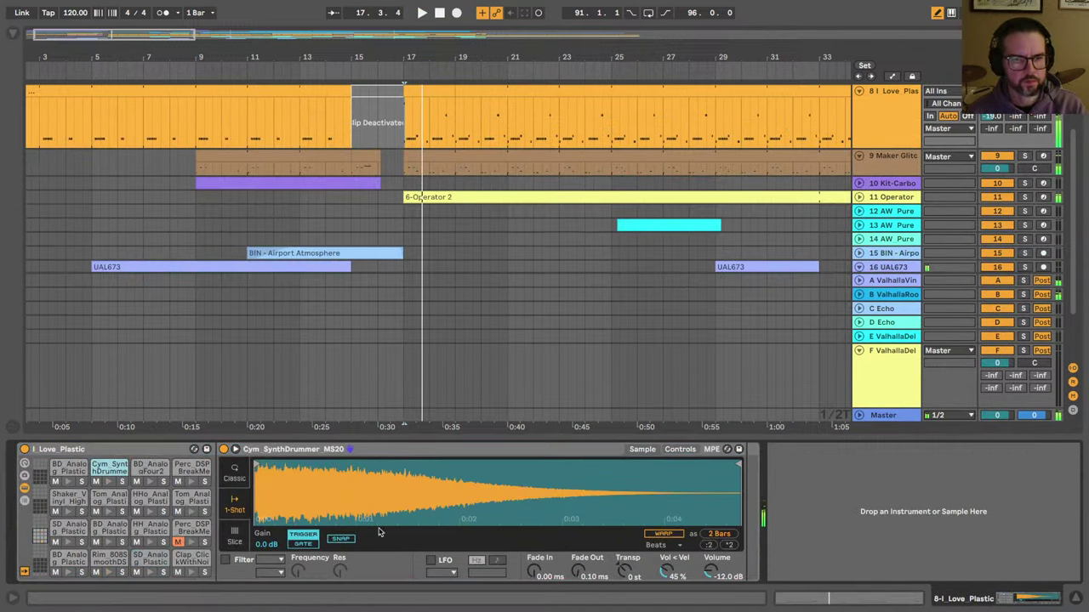
{"action": "left_click_drag", "start_coordinate": [622, 570], "coordinate": [622, 568]}
{"action": "key", "text": "space"}
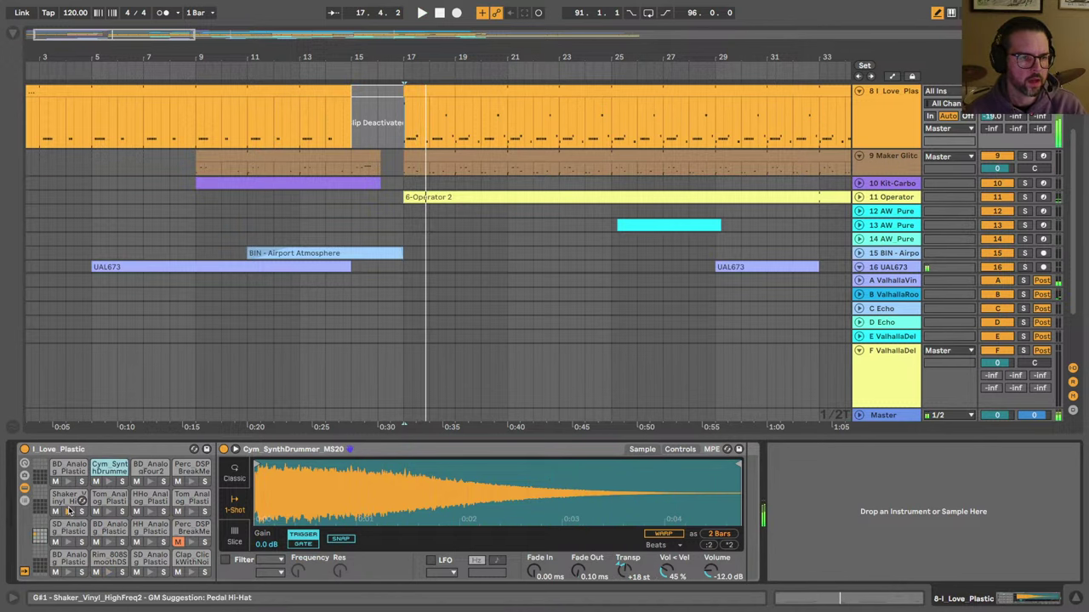
Step: Audition the Shaker_Vinyl_HighFreq2 pad, move the cymbal note at 1.1.1 to that shaker's row, and play from bar 17
{"action": "left_click", "coordinate": [67, 509]}
{"action": "double_click", "coordinate": [437, 91]}
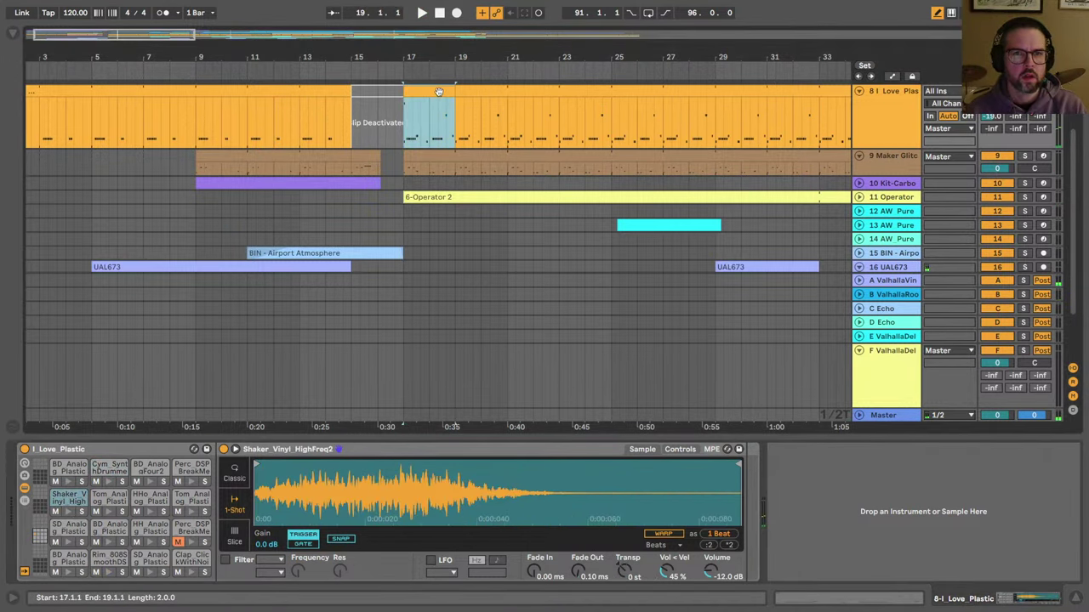
{"action": "left_click_drag", "start_coordinate": [285, 363], "coordinate": [285, 451]}
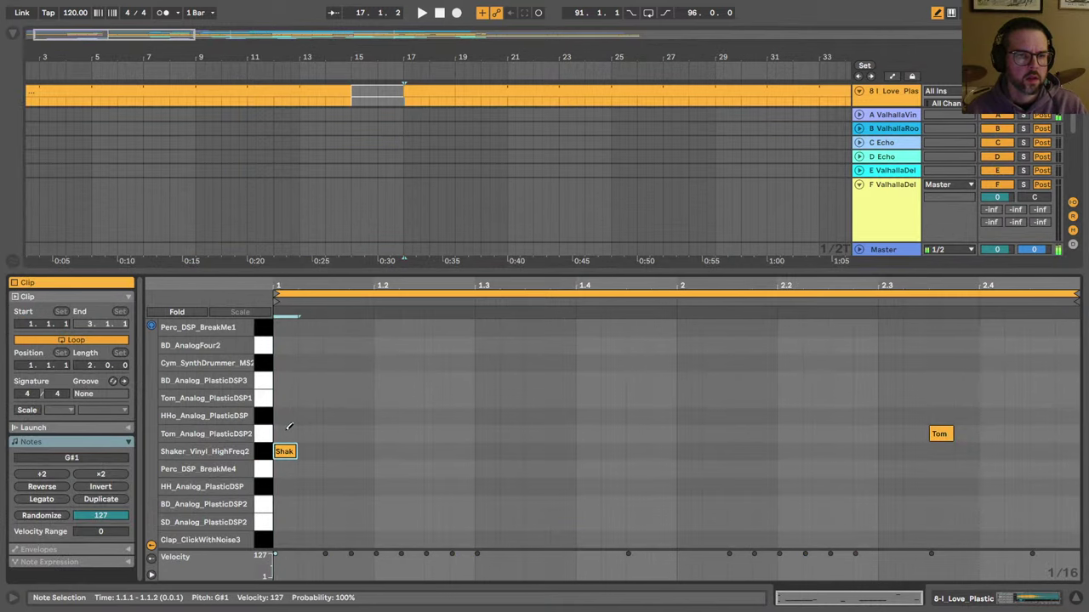
{"action": "key", "text": "space"}
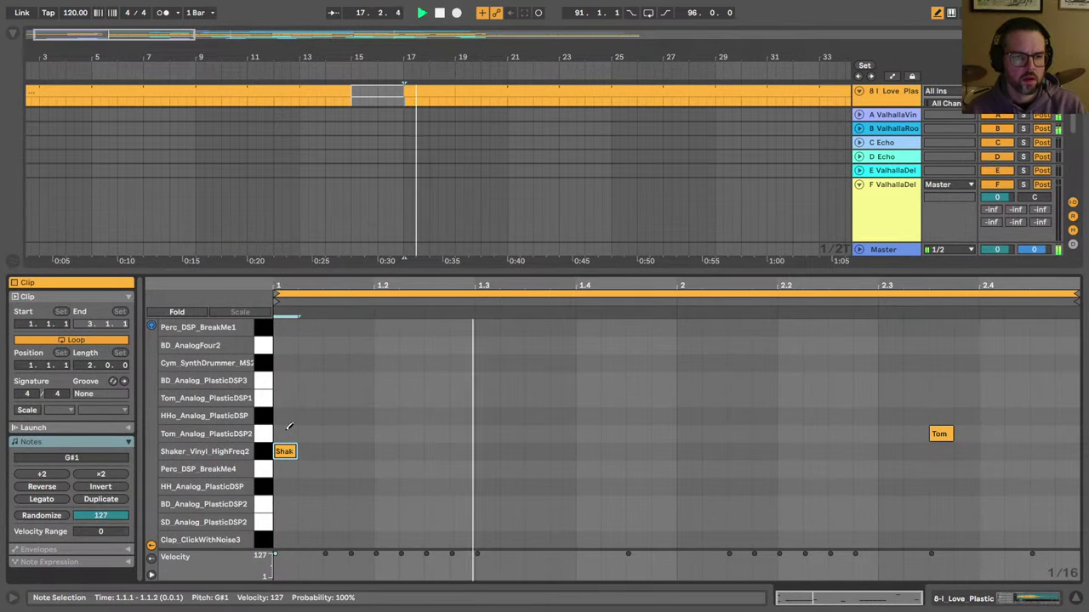
Step: Try raising Maker Glitch Kit's sends D and E in the Session mixer during playback
{"action": "key", "text": "shift+Tab"}
{"action": "key", "text": "Tab"}
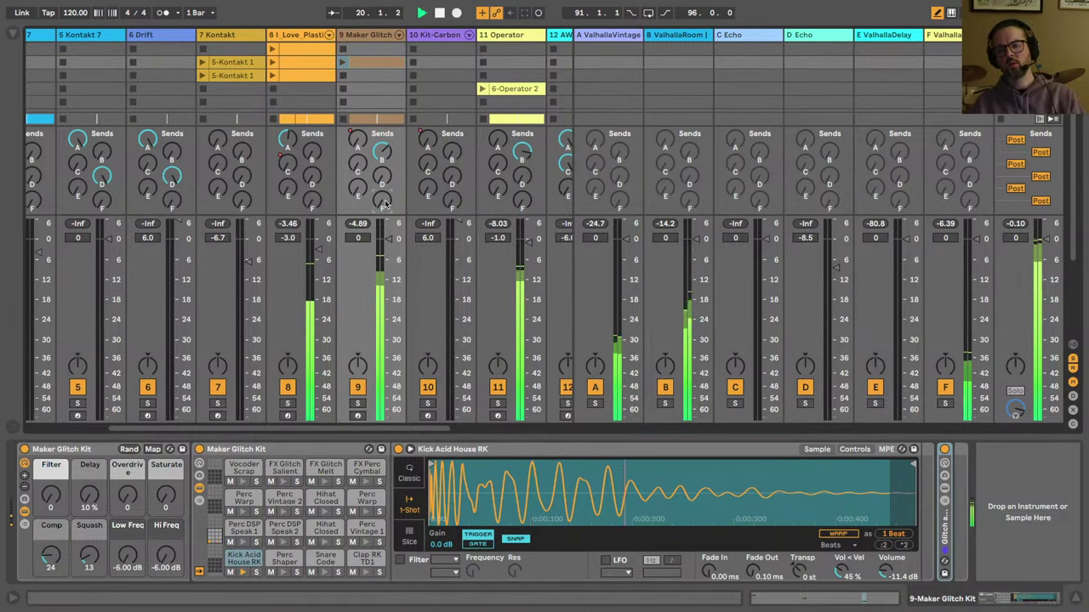
{"action": "left_click_drag", "start_coordinate": [382, 183], "coordinate": [382, 140]}
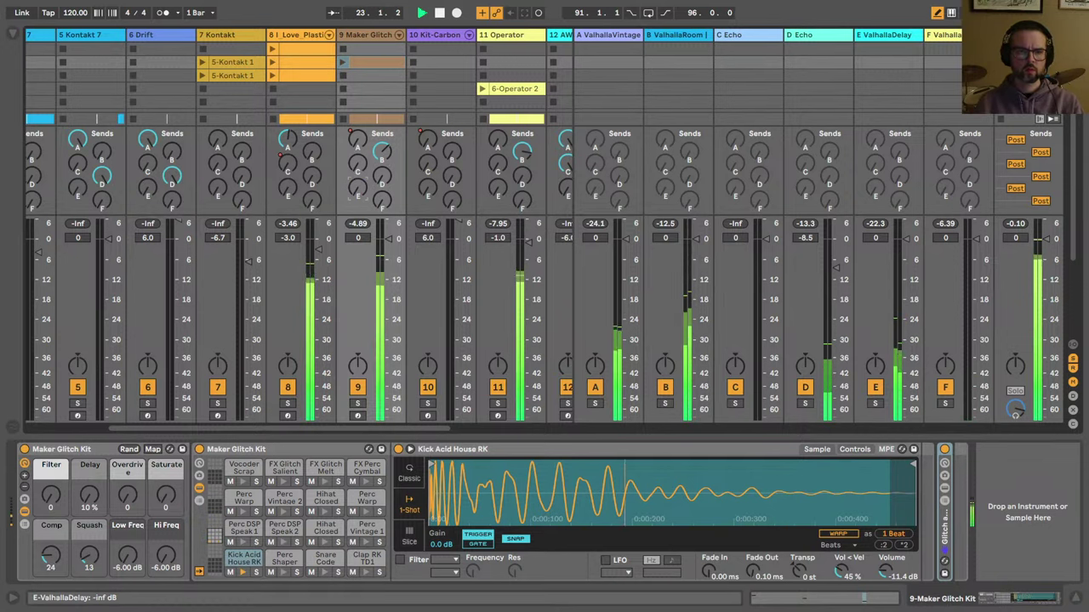
Step: Return to the full arrangement, stop playback, and start an automation recording pass shortly before the bar 17 transition
{"action": "key", "text": "Tab"}
{"action": "left_click_drag", "start_coordinate": [476, 55], "coordinate": [472, 17]}
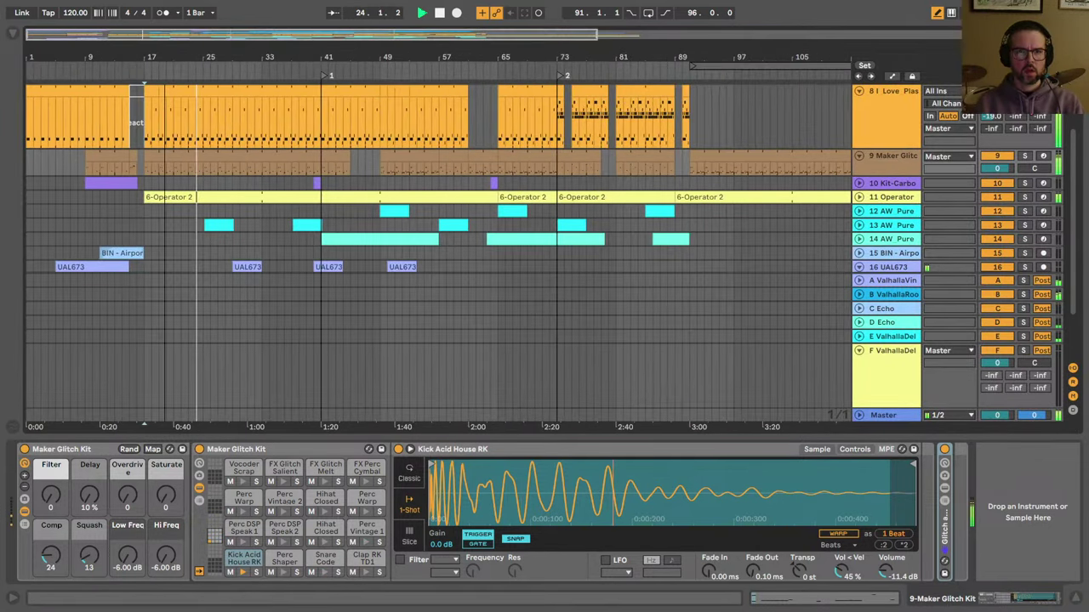
{"action": "scroll", "coordinate": [206, 187], "scroll_direction": "up", "scroll_amount": 1}
{"action": "scroll", "coordinate": [206, 186], "scroll_direction": "up", "scroll_amount": 4}
{"action": "key", "text": "space"}
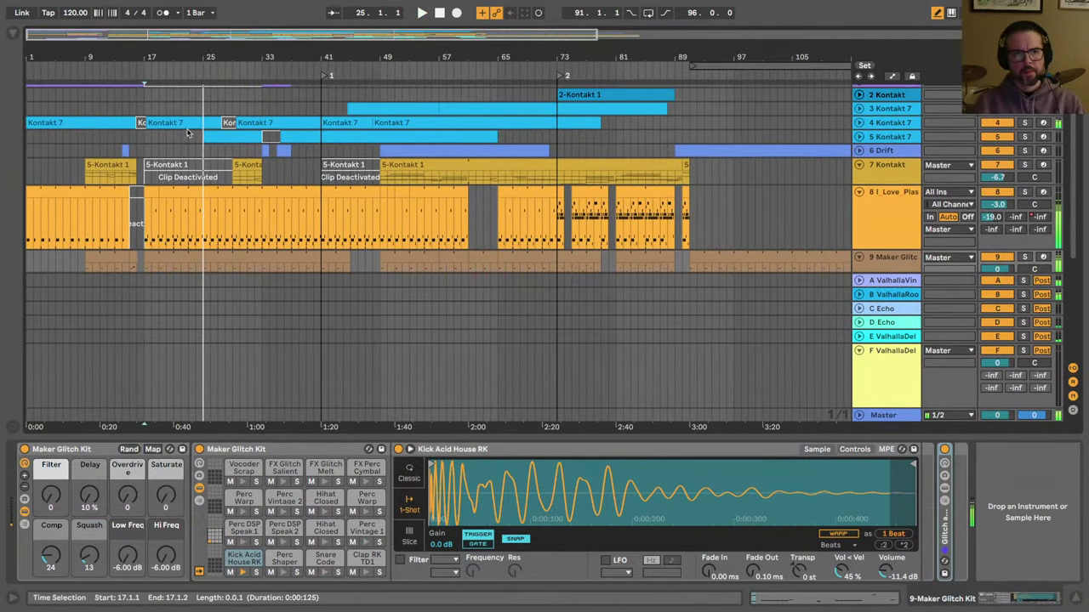
{"action": "scroll", "coordinate": [153, 114], "scroll_direction": "down", "scroll_amount": 2}
{"action": "scroll", "coordinate": [153, 114], "scroll_direction": "down", "scroll_amount": 1}
{"action": "left_click_drag", "start_coordinate": [118, 62], "coordinate": [118, 89]}
{"action": "left_click", "coordinate": [138, 176]}
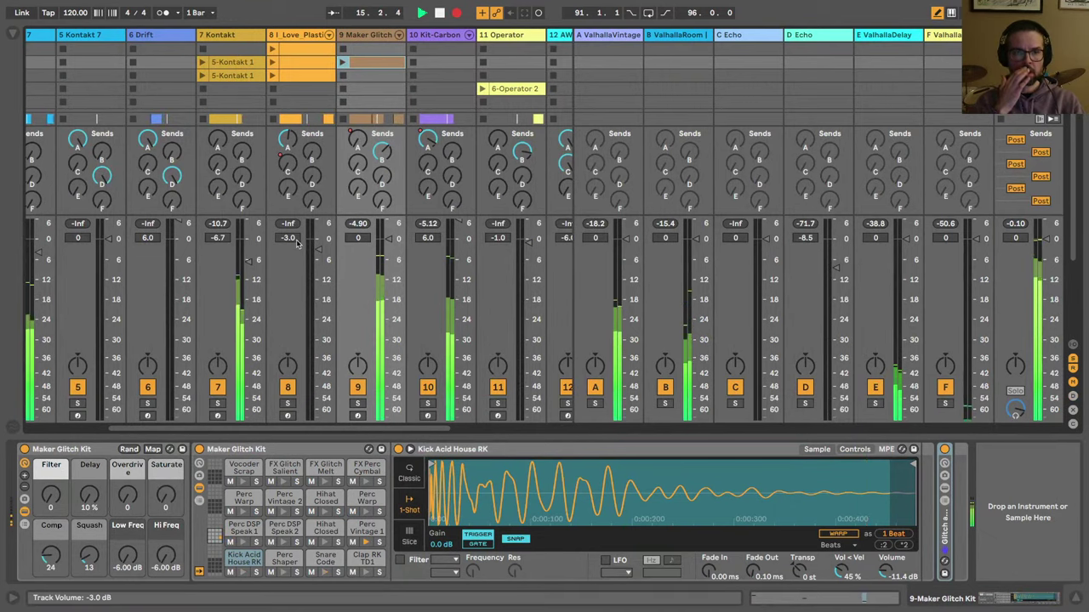
Step: Record momentary throws of send F and send E on the I_Love_Plastic track from about bar 19 during playback
{"action": "scroll", "coordinate": [240, 154], "scroll_direction": "left", "scroll_amount": 2}
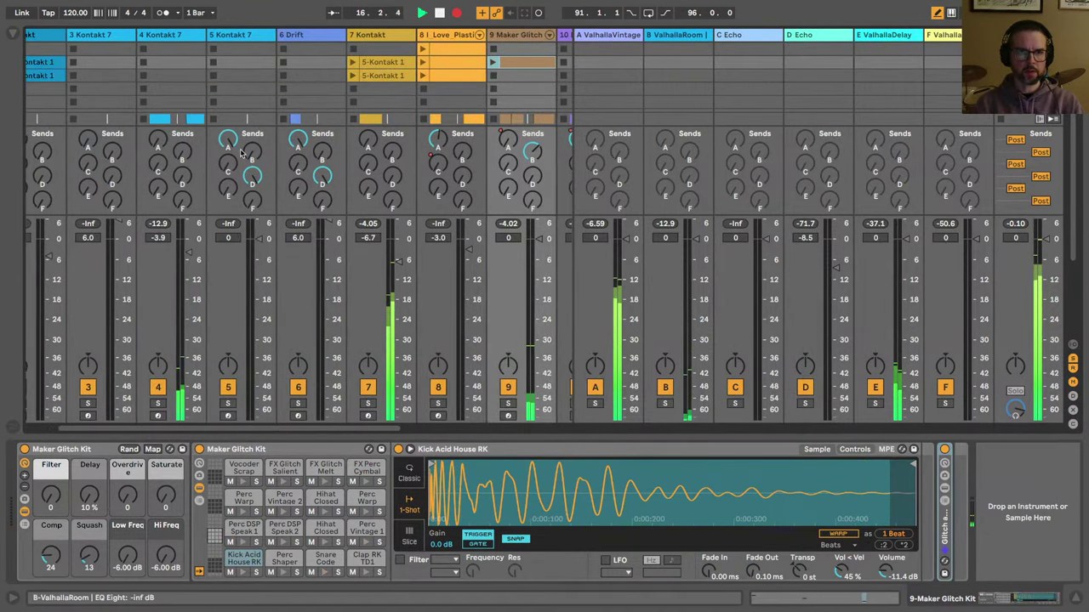
{"action": "scroll", "coordinate": [241, 154], "scroll_direction": "right", "scroll_amount": 2}
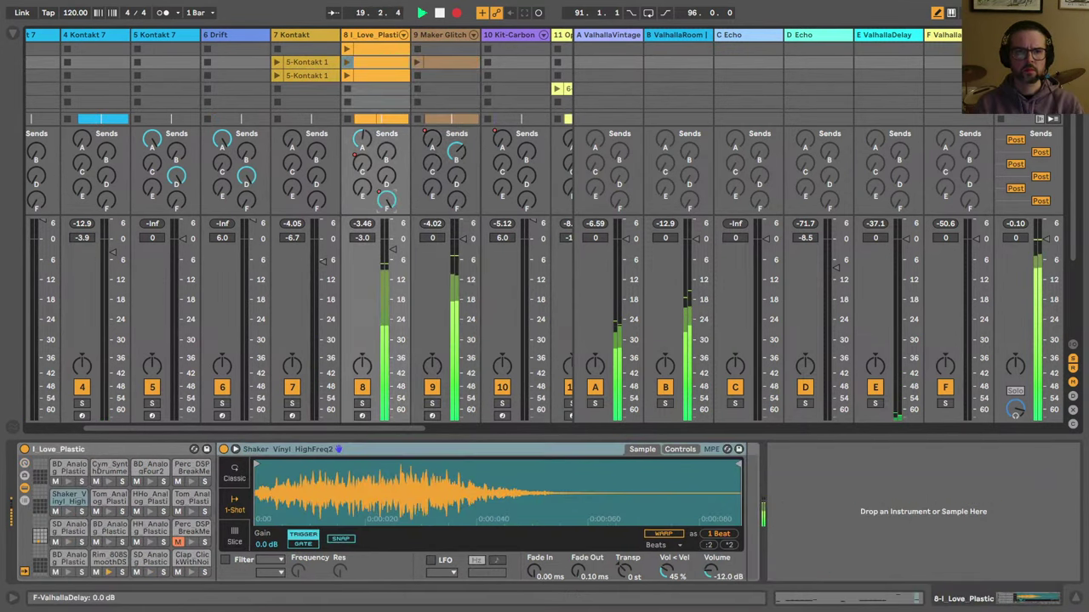
{"action": "left_click", "coordinate": [386, 203]}
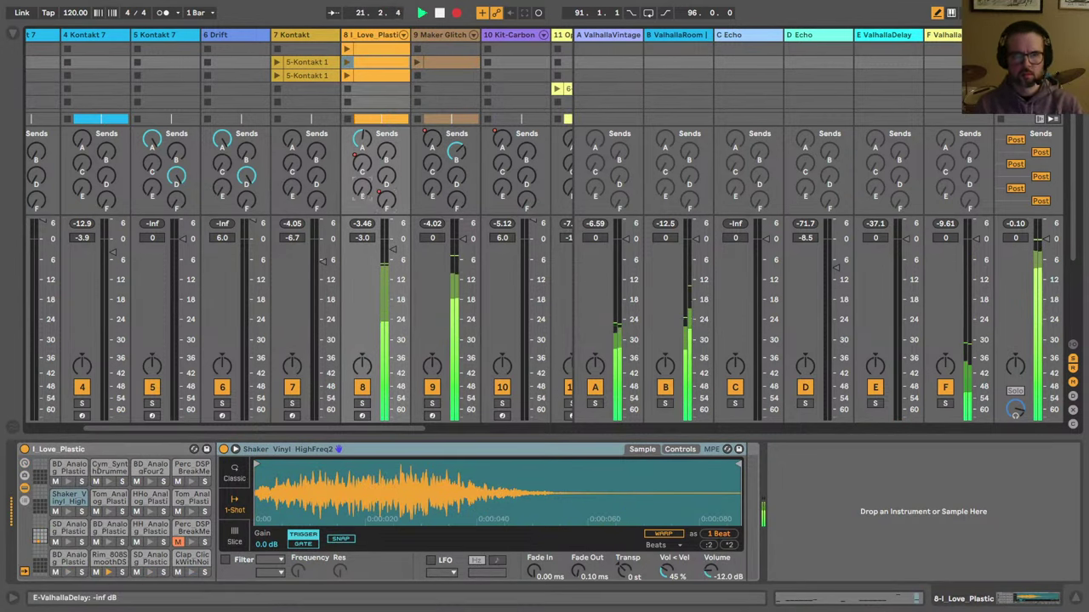
{"action": "left_click_drag", "start_coordinate": [359, 194], "coordinate": [359, 145]}
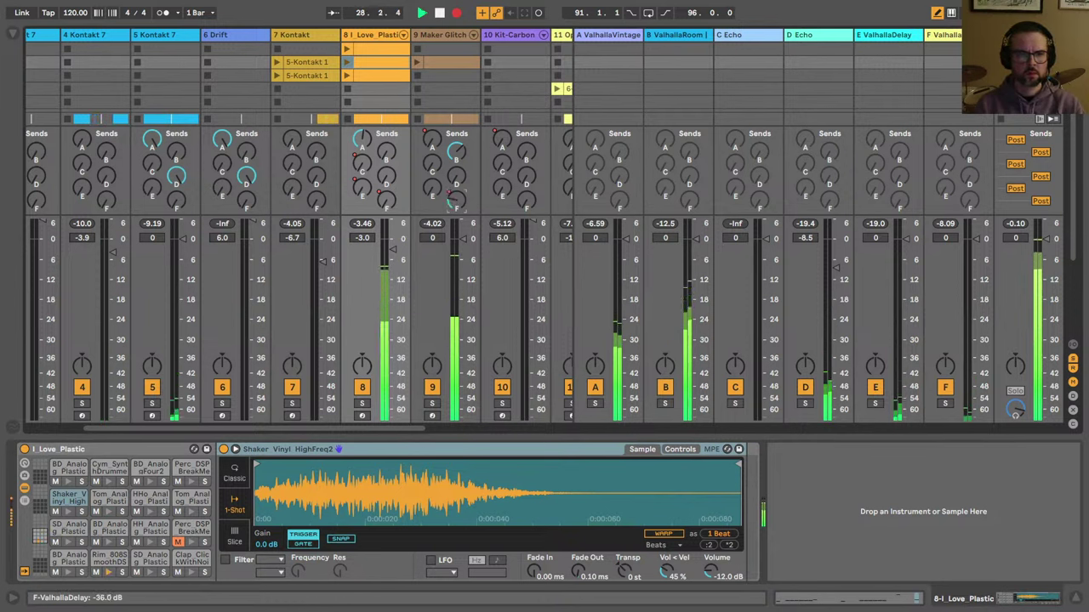
Step: Record momentary throws of sends F, E and A on Maker Glitch Kit from about bar 28, plus send E on I_Love_Plastic around bar 47
{"action": "left_click_drag", "start_coordinate": [455, 203], "coordinate": [453, 205]}
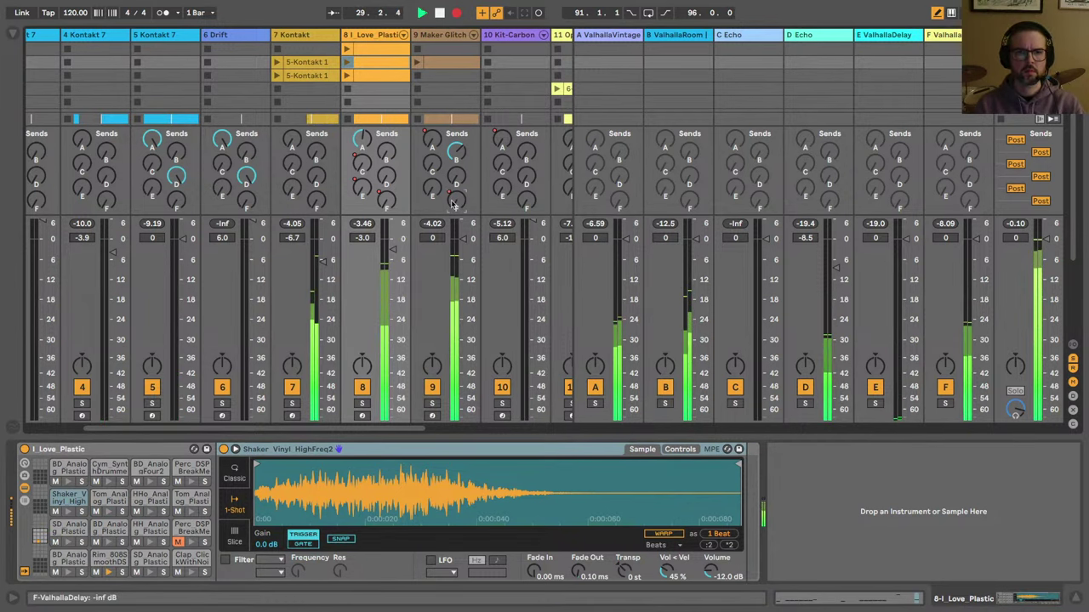
{"action": "mouse_move", "coordinate": [452, 205]}
{"action": "left_mouse_down"}
{"action": "mouse_move", "coordinate": [453, 162]}
{"action": "mouse_move", "coordinate": [455, 204]}
{"action": "left_mouse_up"}
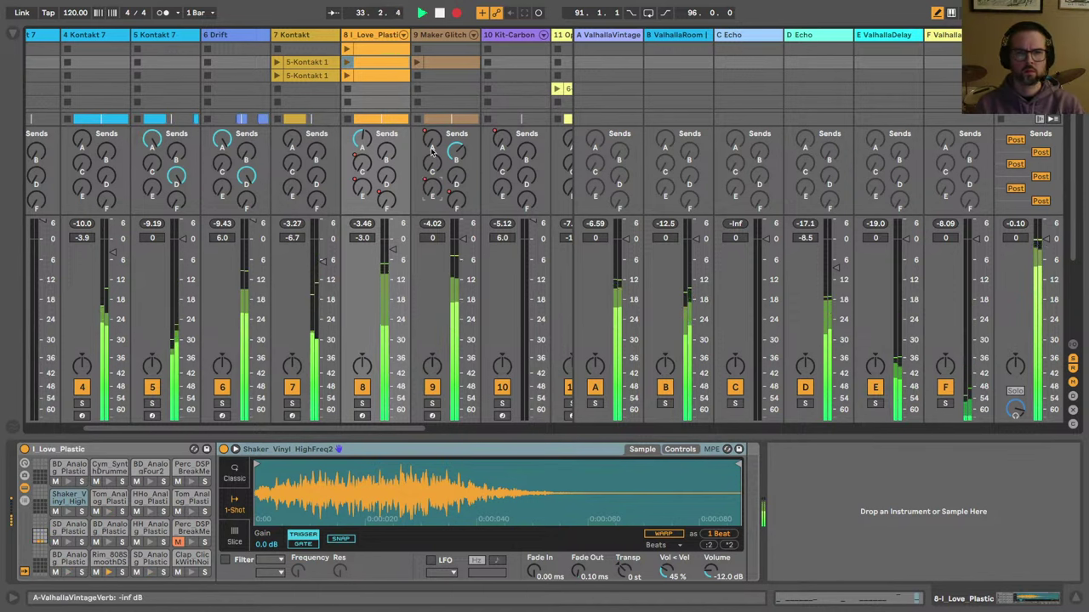
{"action": "left_click_drag", "start_coordinate": [433, 141], "coordinate": [432, 136]}
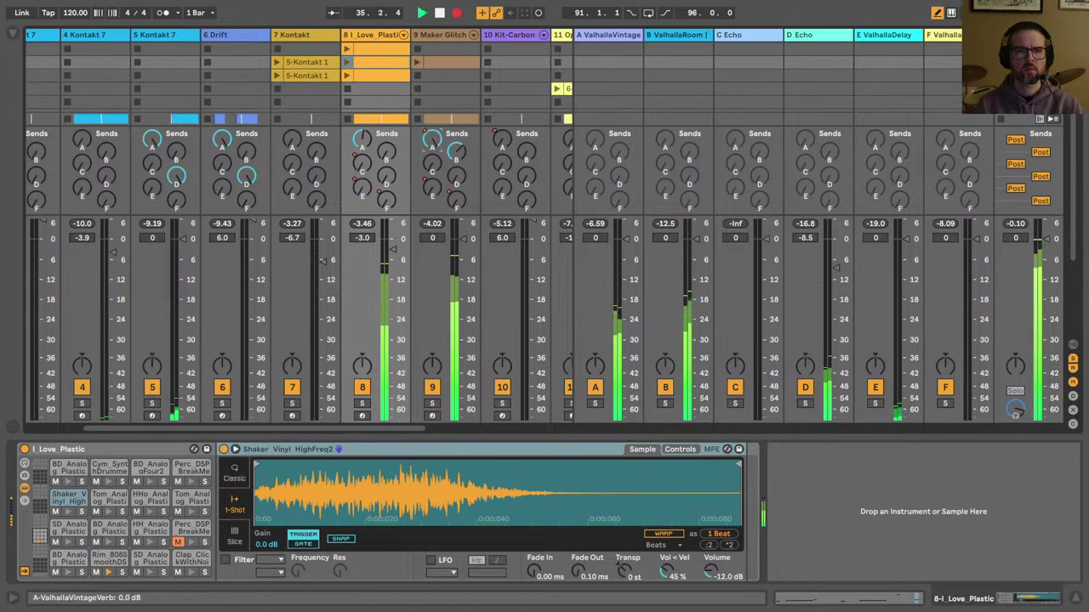
{"action": "left_click_drag", "start_coordinate": [456, 200], "coordinate": [455, 255]}
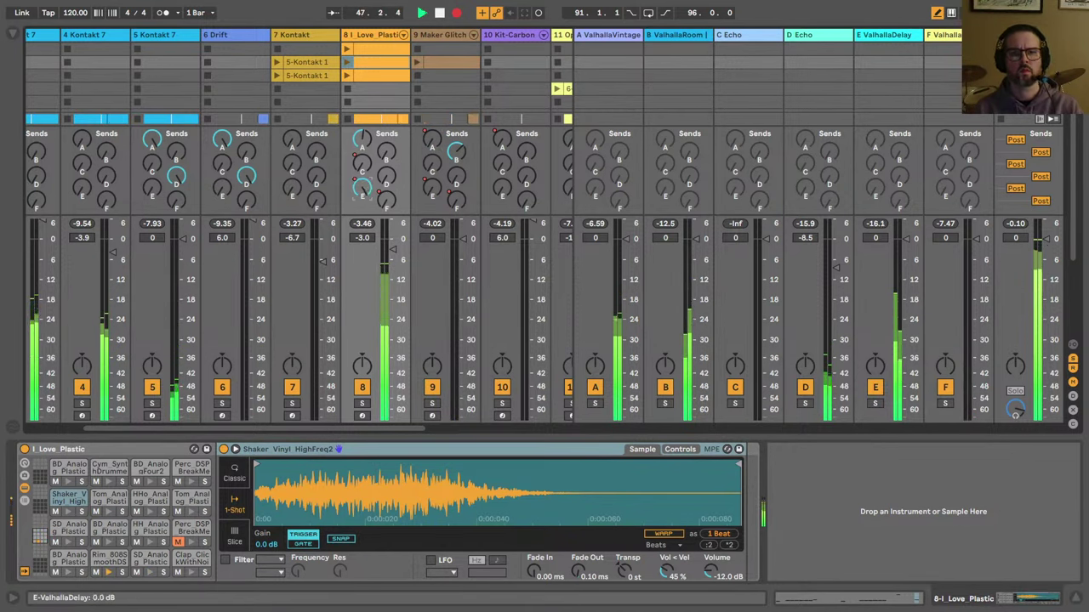
{"action": "left_click_drag", "start_coordinate": [362, 188], "coordinate": [363, 272]}
{"action": "left_click_drag", "start_coordinate": [457, 200], "coordinate": [456, 115]}
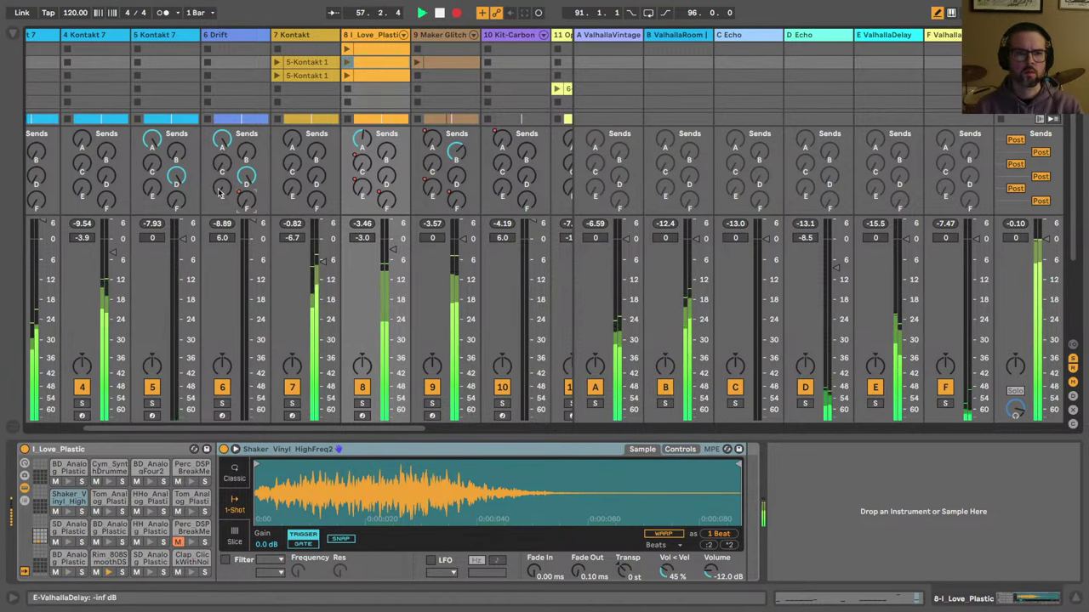
Step: Record momentary throws of sends E and F on Drift from about bar 57 and of send F on I_Love_Plastic around bar 68
{"action": "left_click_drag", "start_coordinate": [221, 190], "coordinate": [220, 102]}
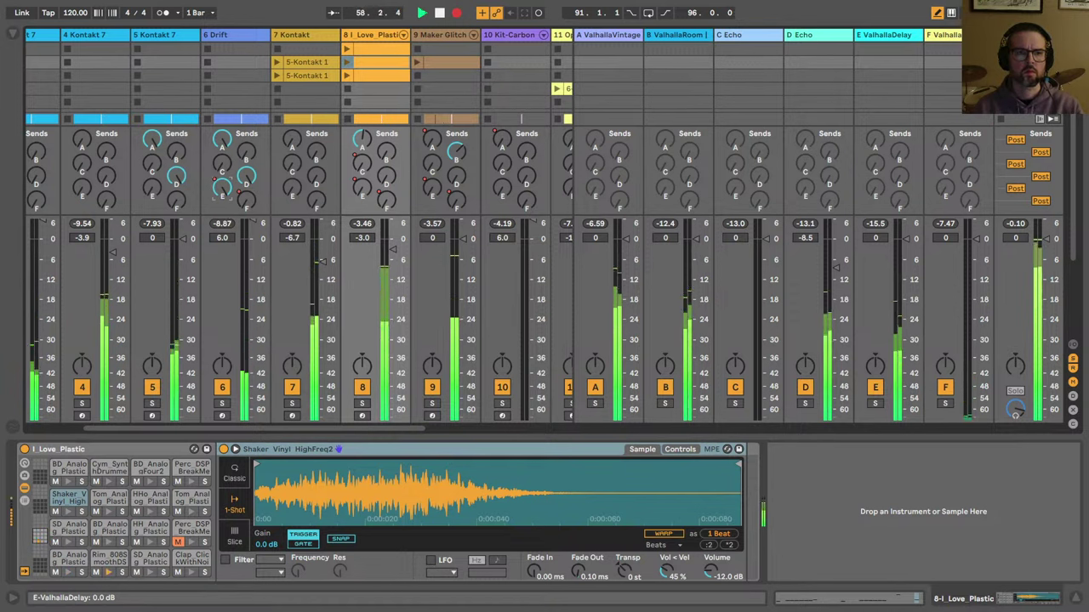
{"action": "left_click_drag", "start_coordinate": [220, 191], "coordinate": [219, 279]}
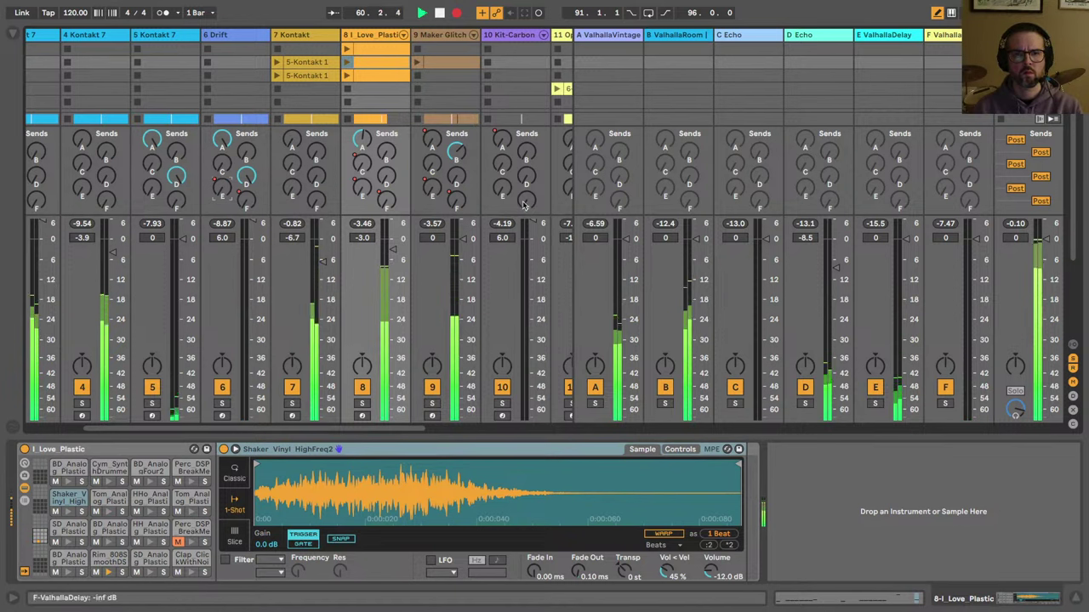
{"action": "left_click_drag", "start_coordinate": [246, 201], "coordinate": [245, 115]}
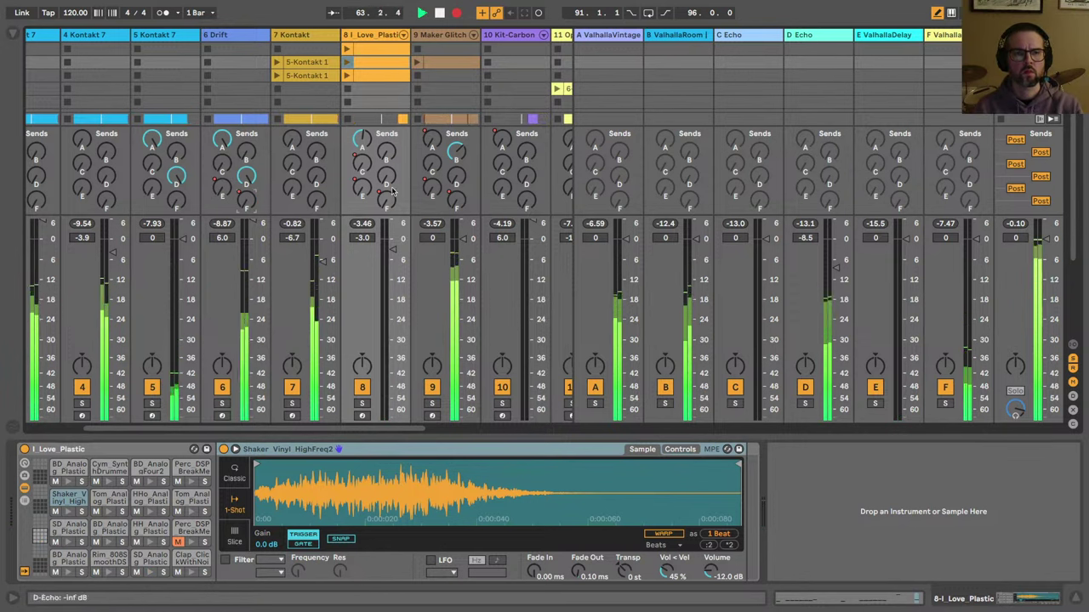
{"action": "left_click_drag", "start_coordinate": [386, 199], "coordinate": [386, 149]}
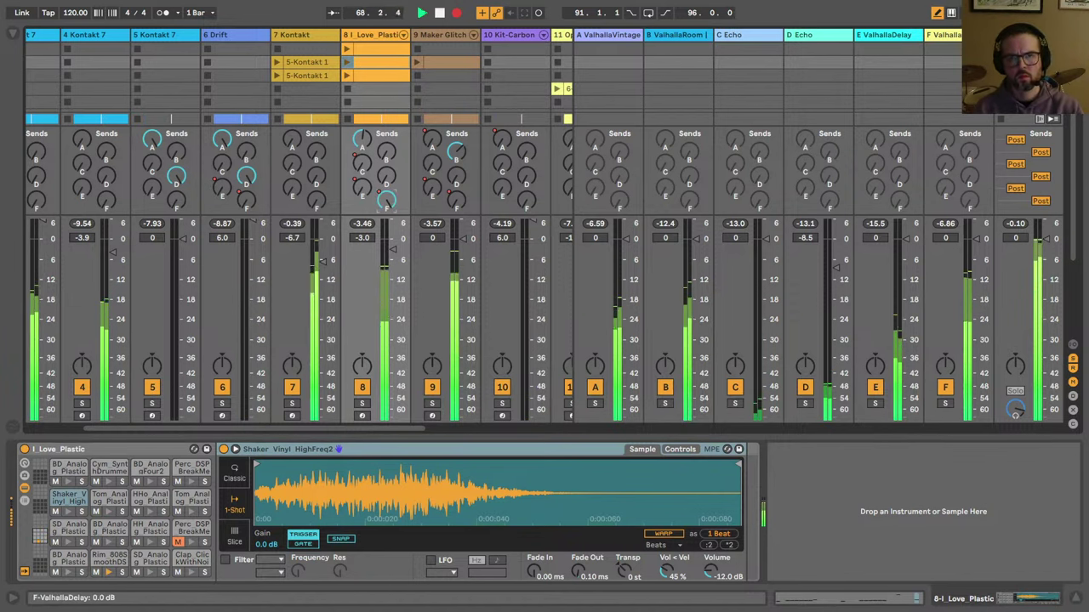
{"action": "left_click_drag", "start_coordinate": [386, 200], "coordinate": [386, 253]}
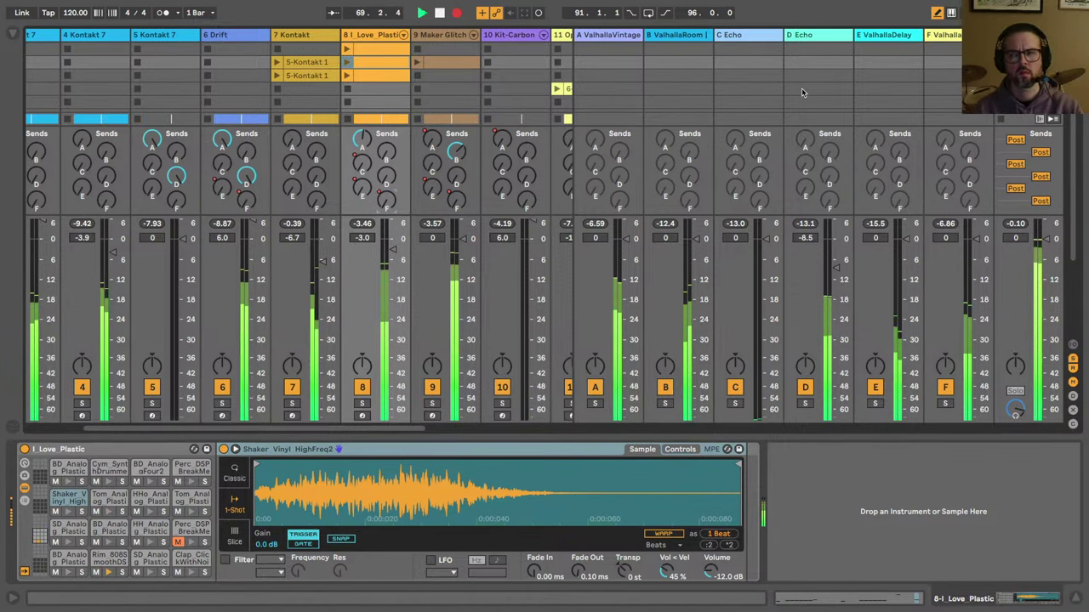
Step: Check the ValhallaDelay settings on return track F, close the plug-in window, and return to the stopped arrangement
{"action": "left_click", "coordinate": [941, 35]}
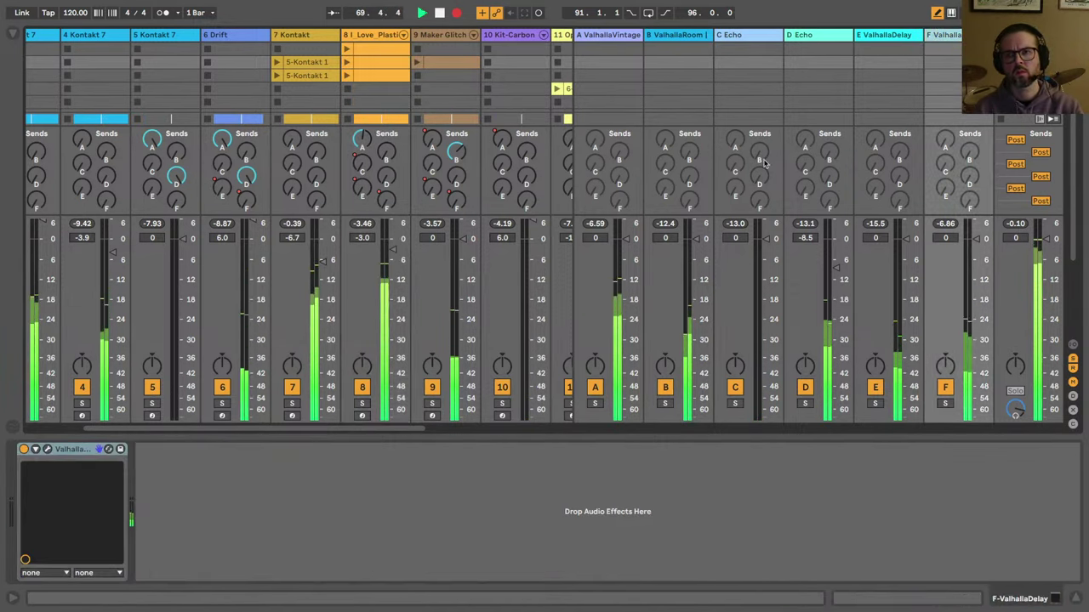
{"action": "left_click", "coordinate": [49, 449]}
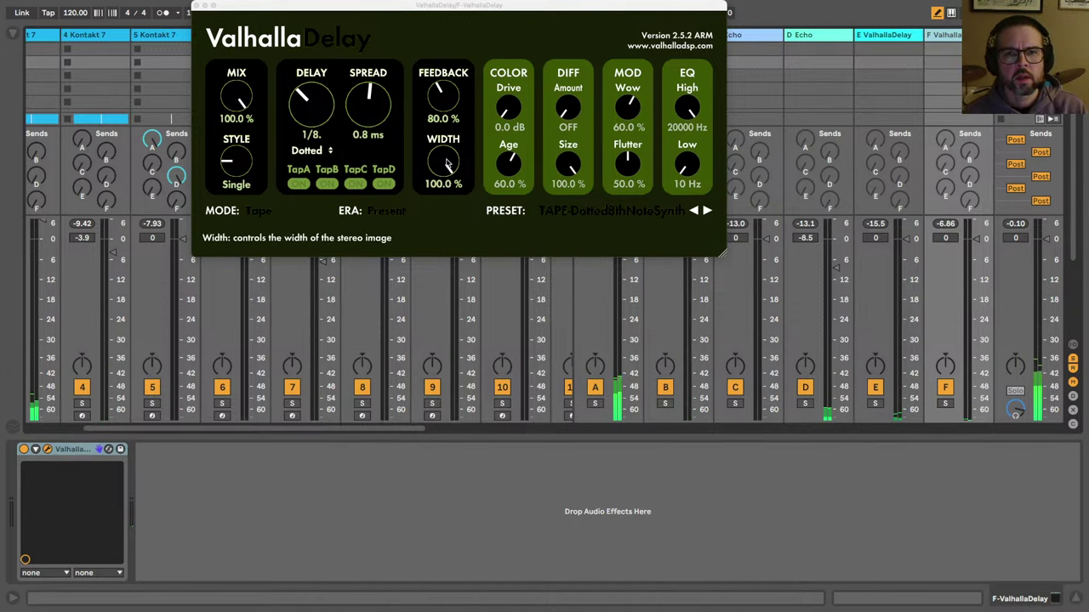
{"action": "left_click", "coordinate": [195, 6]}
{"action": "key", "text": "Tab"}
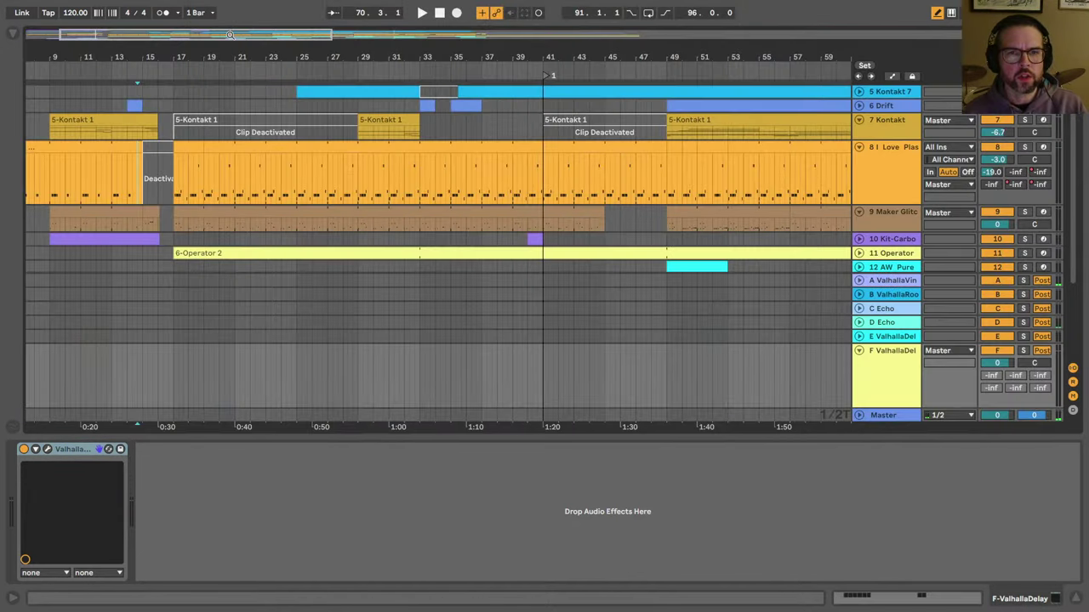
Step: Inspect the recorded send automation on I_Love_Plastic and Maker Glitch Kit across the arrangement, and hide the automation lanes again
{"action": "scroll", "coordinate": [325, 164], "scroll_direction": "up", "scroll_amount": 3}
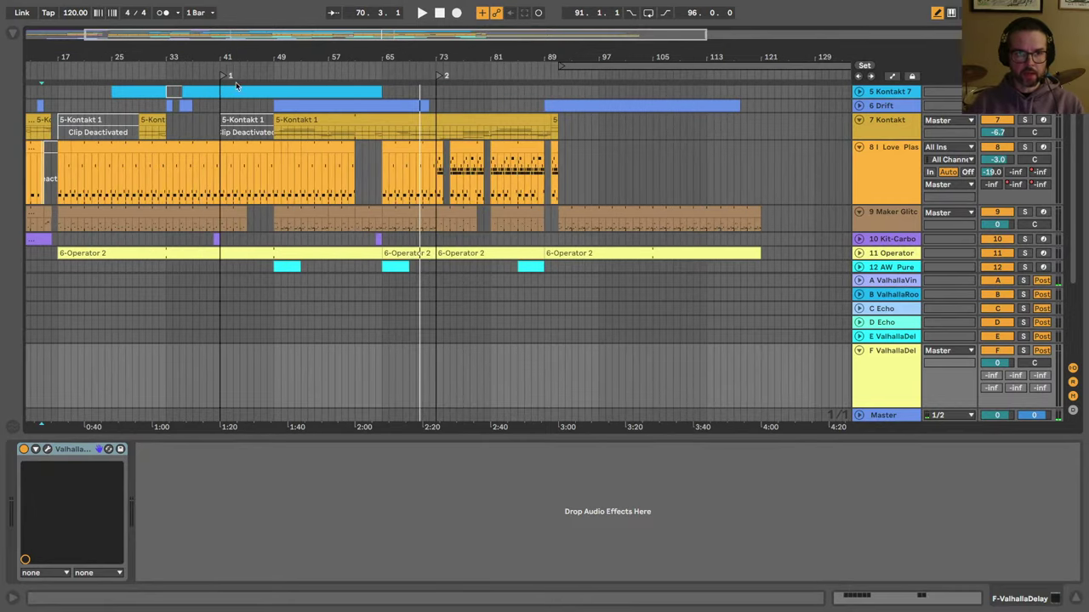
{"action": "scroll", "coordinate": [325, 164], "scroll_direction": "left", "scroll_amount": 2}
{"action": "left_click", "coordinate": [869, 207]}
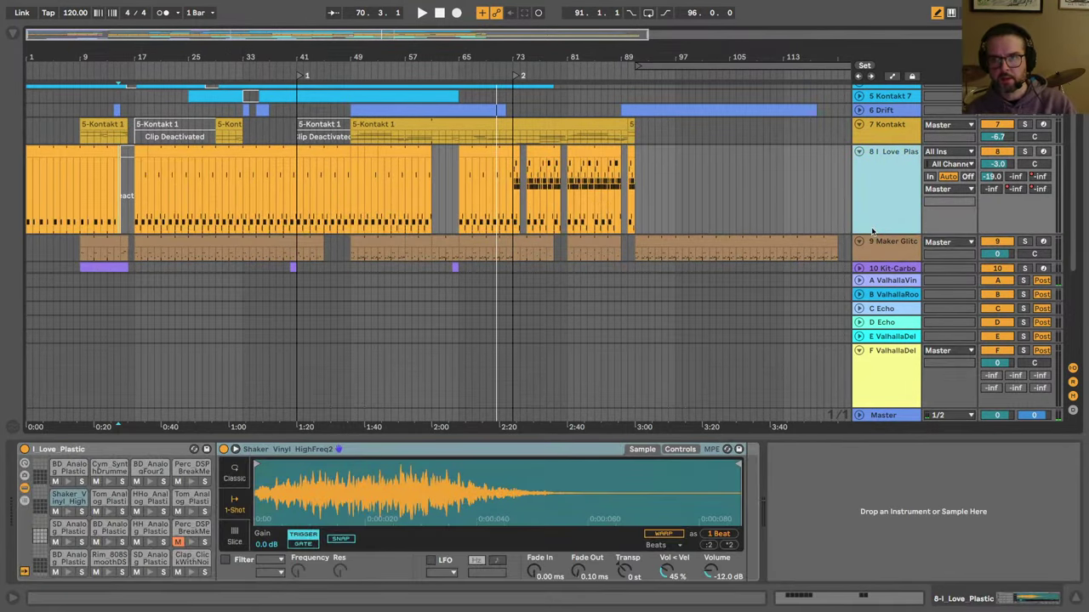
{"action": "scroll", "coordinate": [285, 166], "scroll_direction": "down", "scroll_amount": 2}
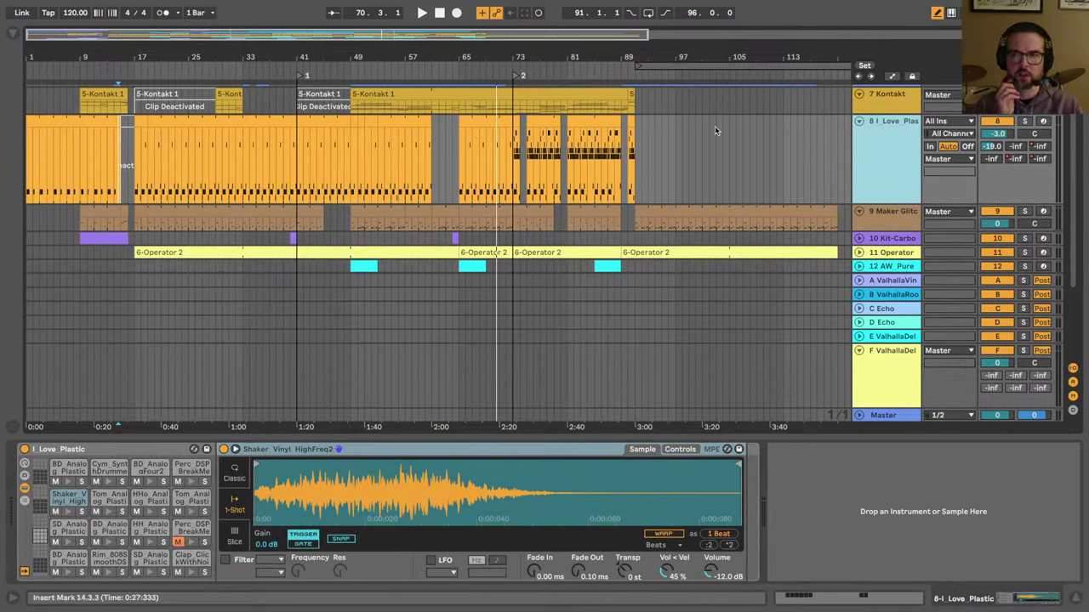
{"action": "key", "text": "a"}
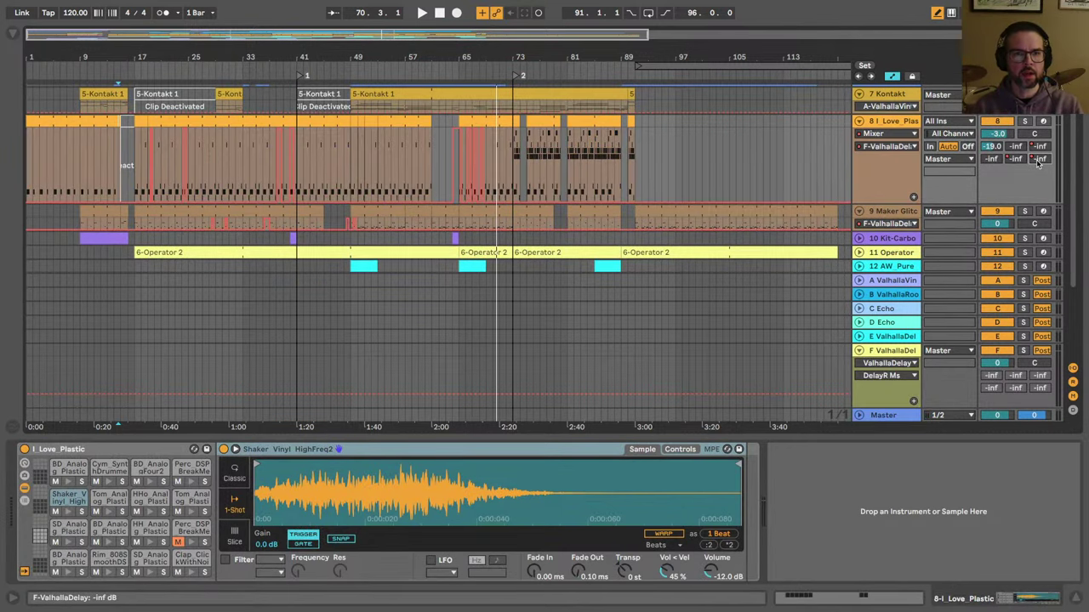
{"action": "key", "text": "a"}
Step: Play the arrangement from bar 41, and unfold Kontakt 7 tracks 4 and 5, making track 4 taller
{"action": "left_click", "coordinate": [298, 189]}
{"action": "key", "text": "space"}
{"action": "scroll", "coordinate": [298, 189], "scroll_direction": "down", "scroll_amount": 5}
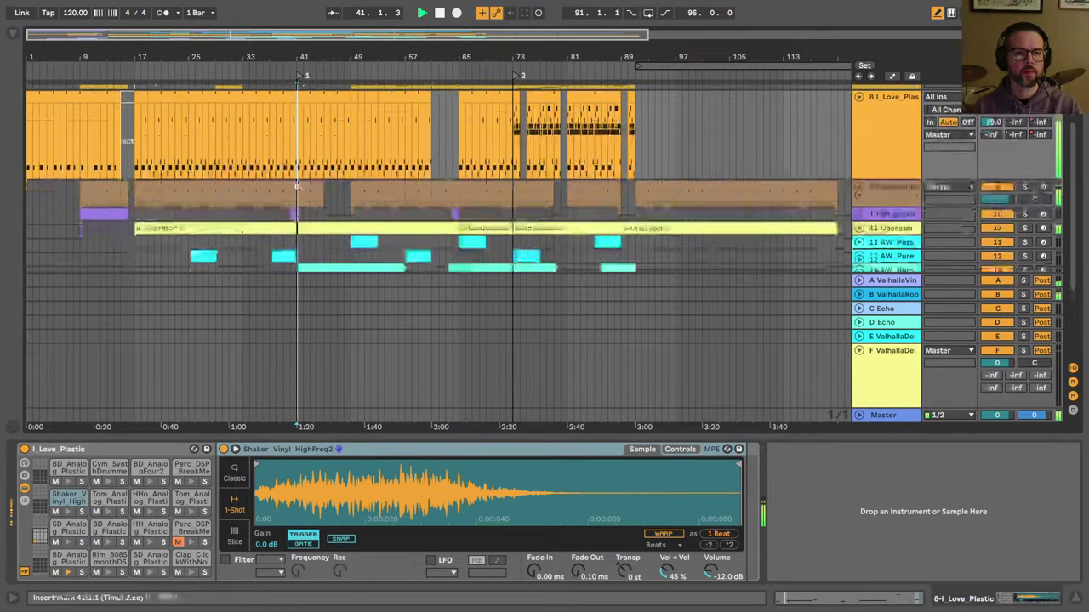
{"action": "scroll", "coordinate": [414, 210], "scroll_direction": "up", "scroll_amount": 5}
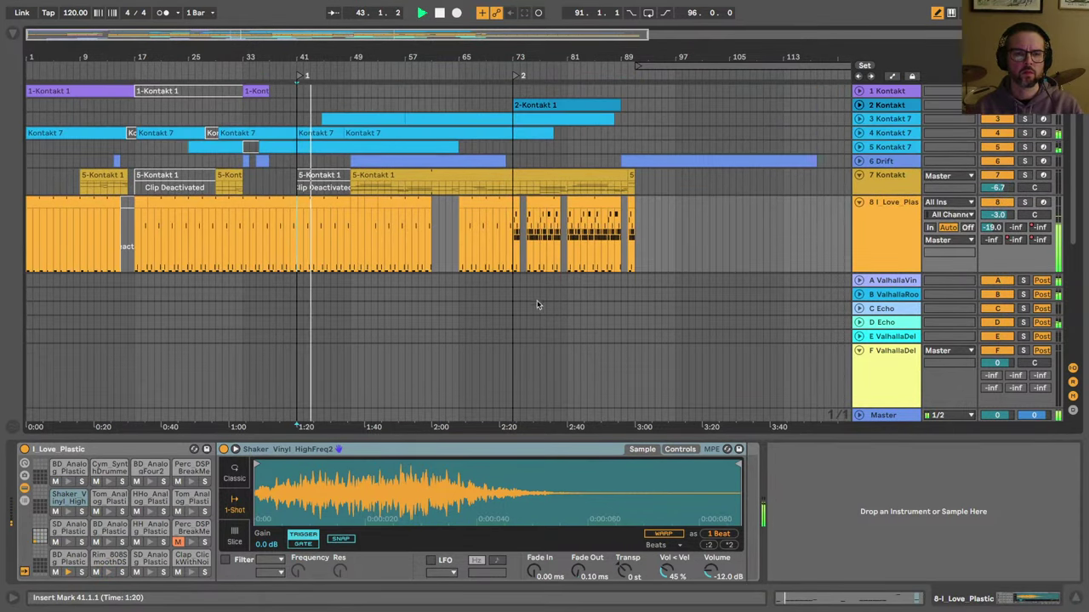
{"action": "left_click", "coordinate": [880, 133]}
{"action": "left_click", "coordinate": [859, 133]}
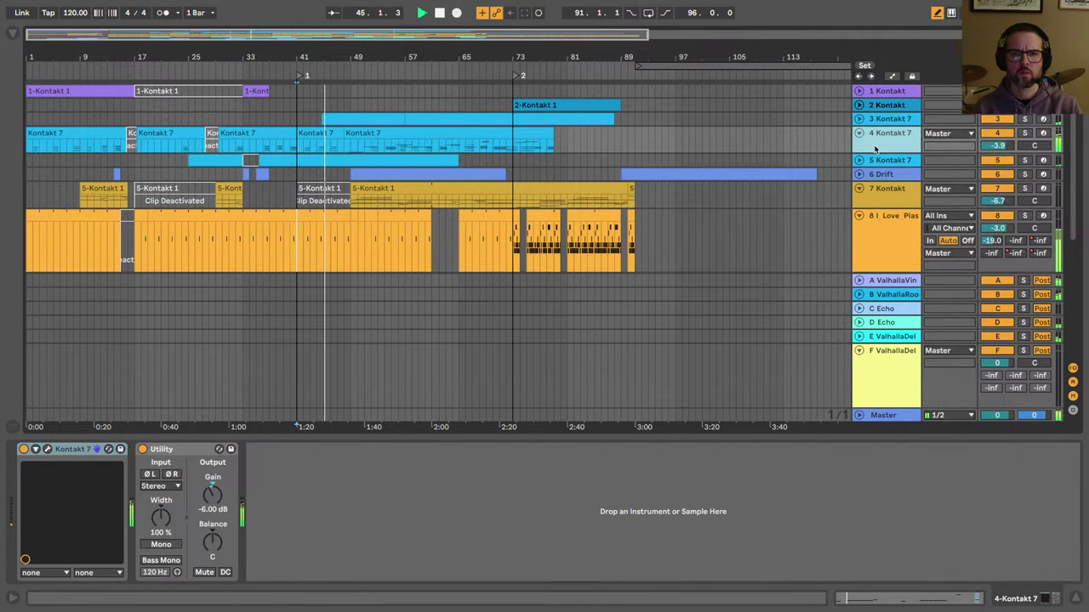
{"action": "left_click", "coordinate": [859, 161]}
{"action": "left_click_drag", "start_coordinate": [890, 153], "coordinate": [890, 182]}
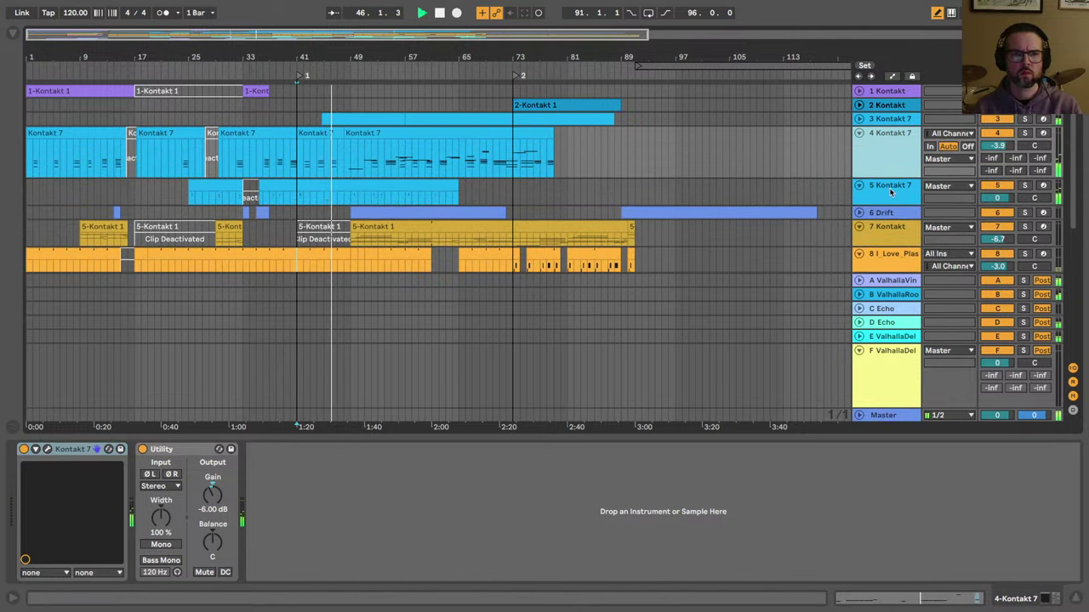
Step: Copy the 1-Kontakt 1 clip at bar 33 to bar 49 on the same track and unfold the track
{"action": "left_click", "coordinate": [257, 91]}
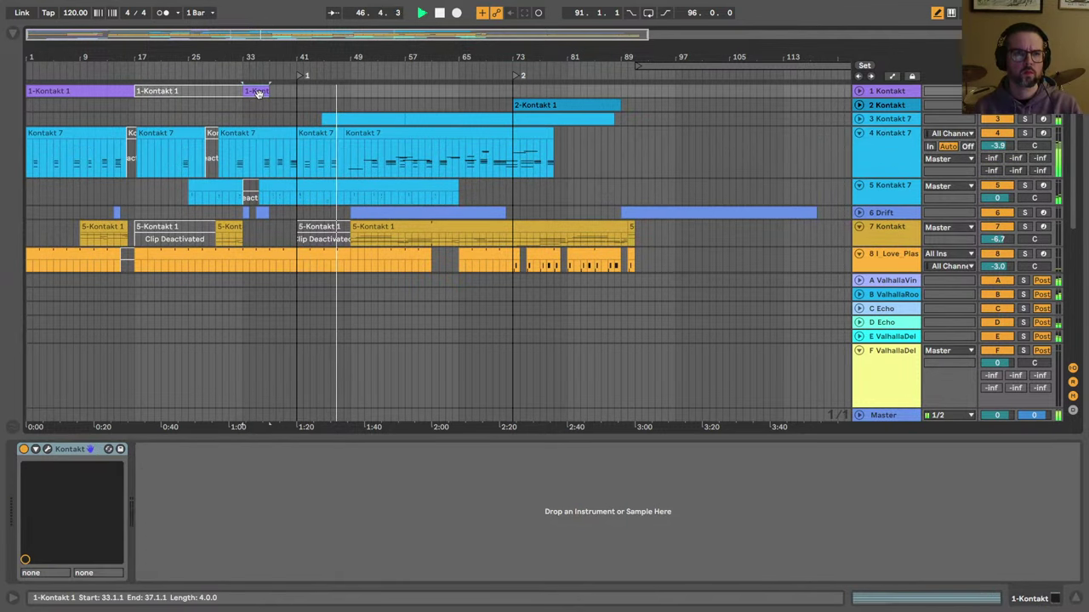
{"action": "left_click", "coordinate": [348, 90]}
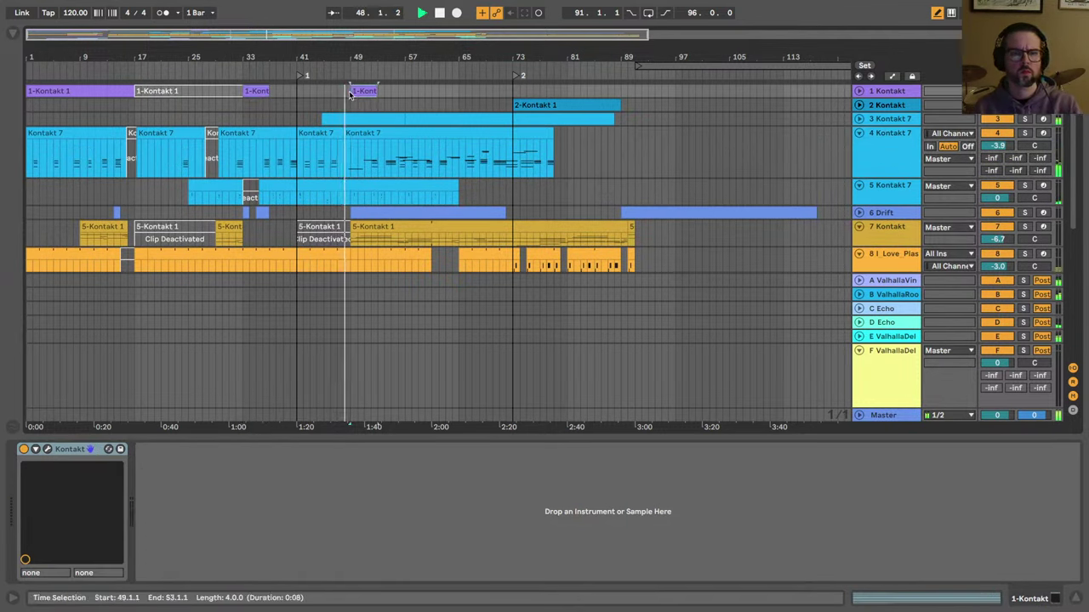
{"action": "key", "text": "ctrl+v"}
{"action": "left_click", "coordinate": [859, 91]}
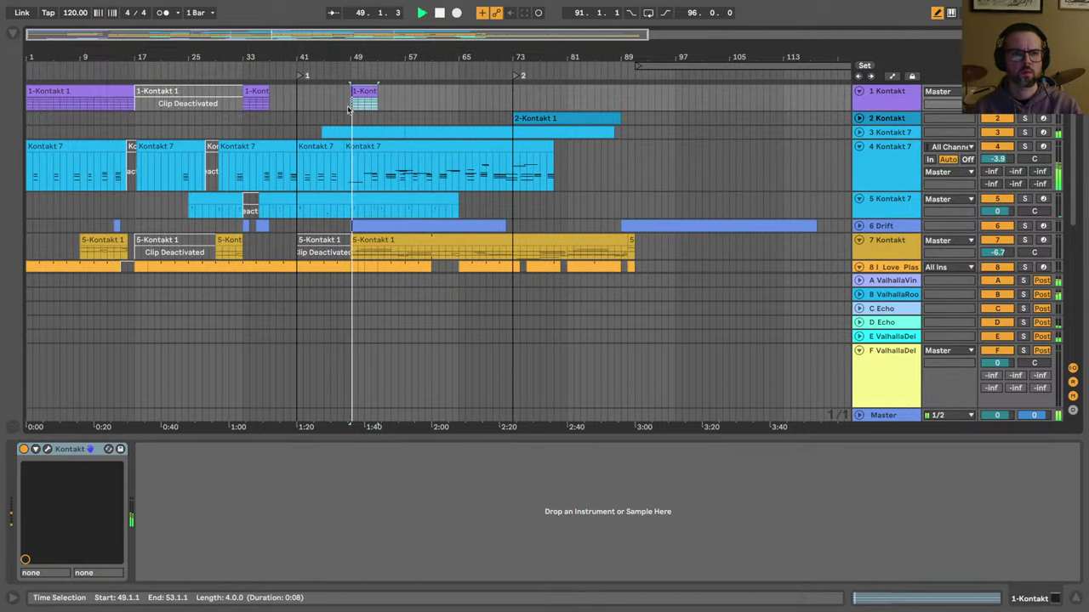
Step: Transpose all notes of the copied bar 49 clip up two octaves to F4–C6, auditioning from bar 49
{"action": "double_click", "coordinate": [366, 91]}
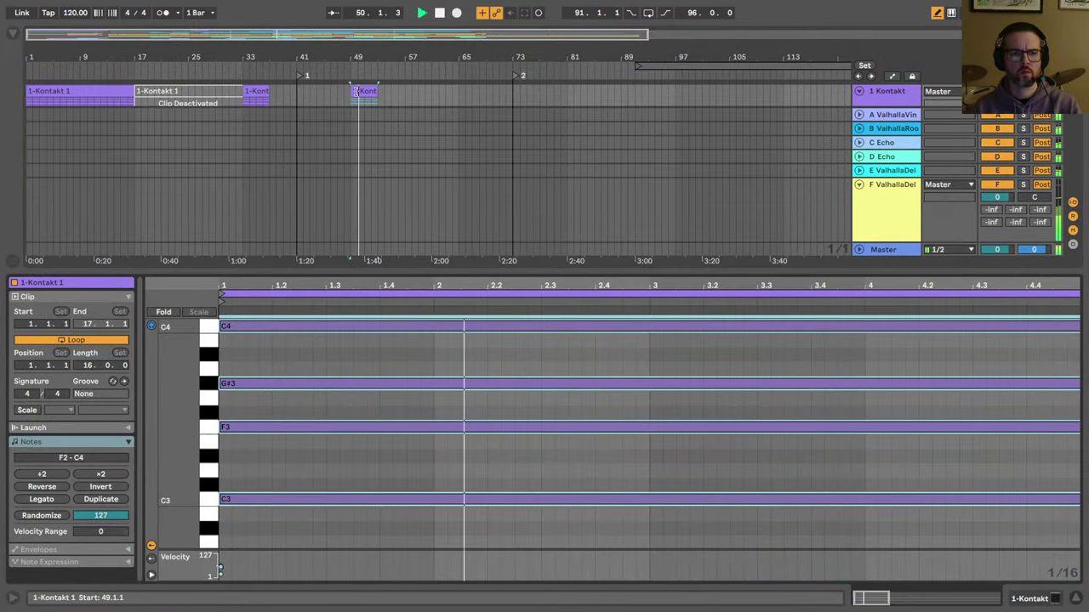
{"action": "key", "text": "shift+Up"}
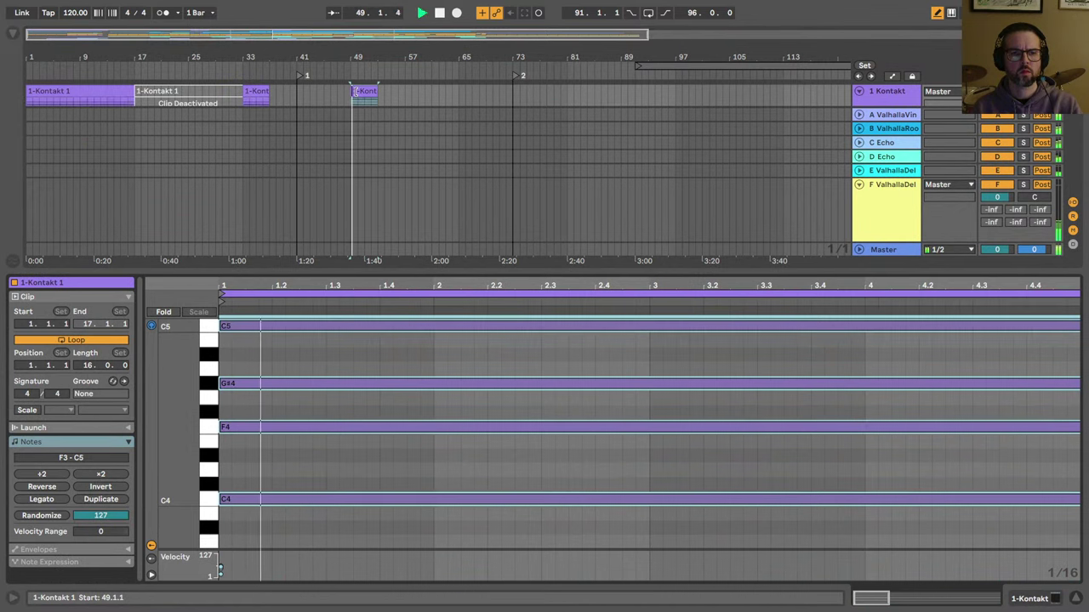
{"action": "key", "text": "shift+Tab"}
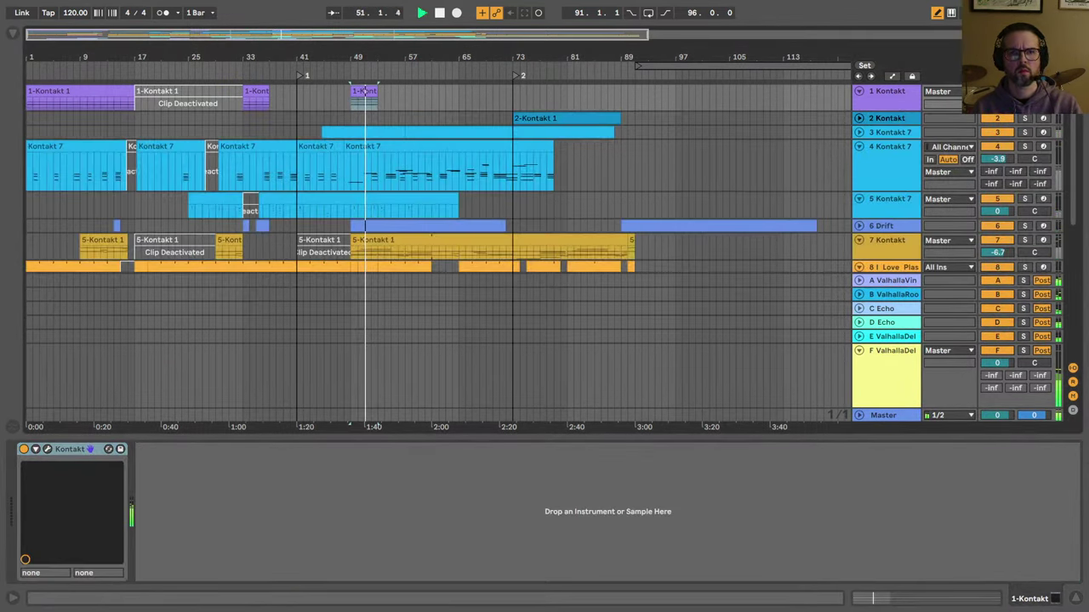
{"action": "double_click", "coordinate": [366, 90]}
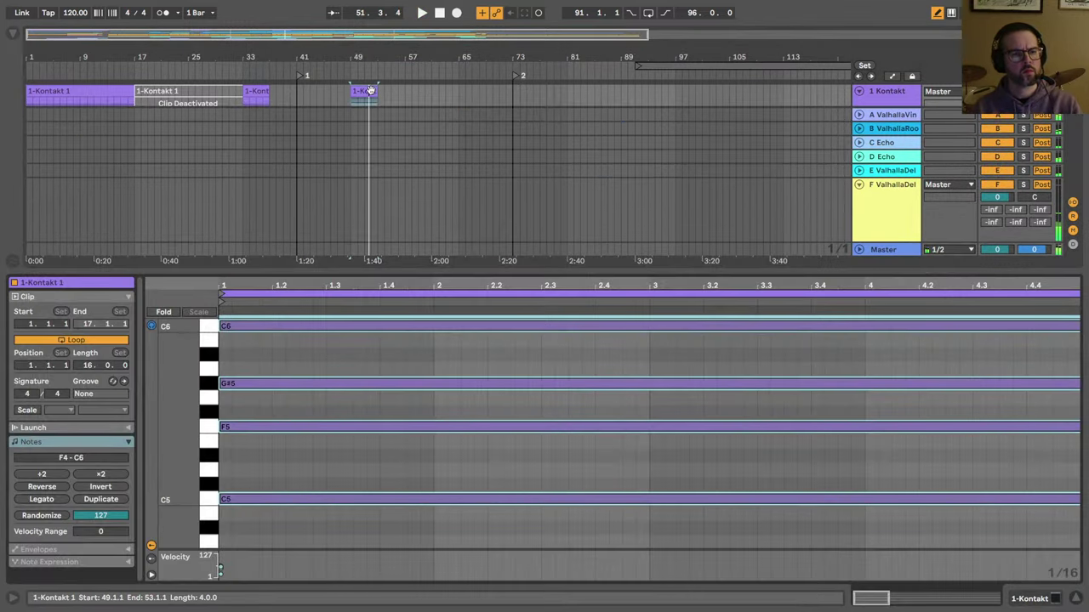
{"action": "key", "text": "shift+Tab"}
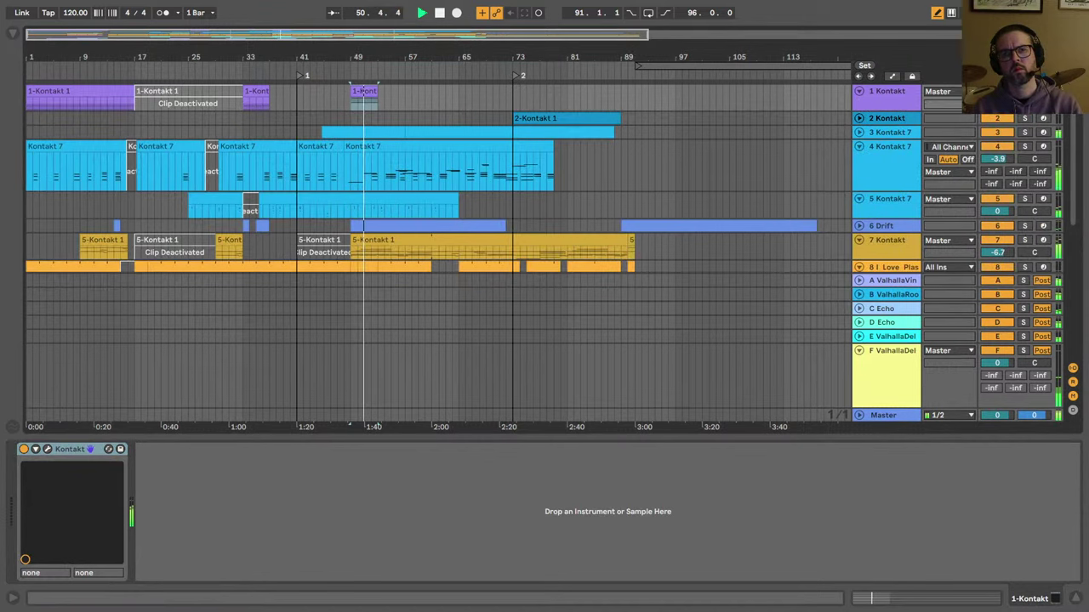
Step: Delete the short clip at bar 49 on the 1 Kontakt track
{"action": "key", "text": "Delete"}
{"action": "scroll", "coordinate": [370, 144], "scroll_direction": "down", "scroll_amount": 1}
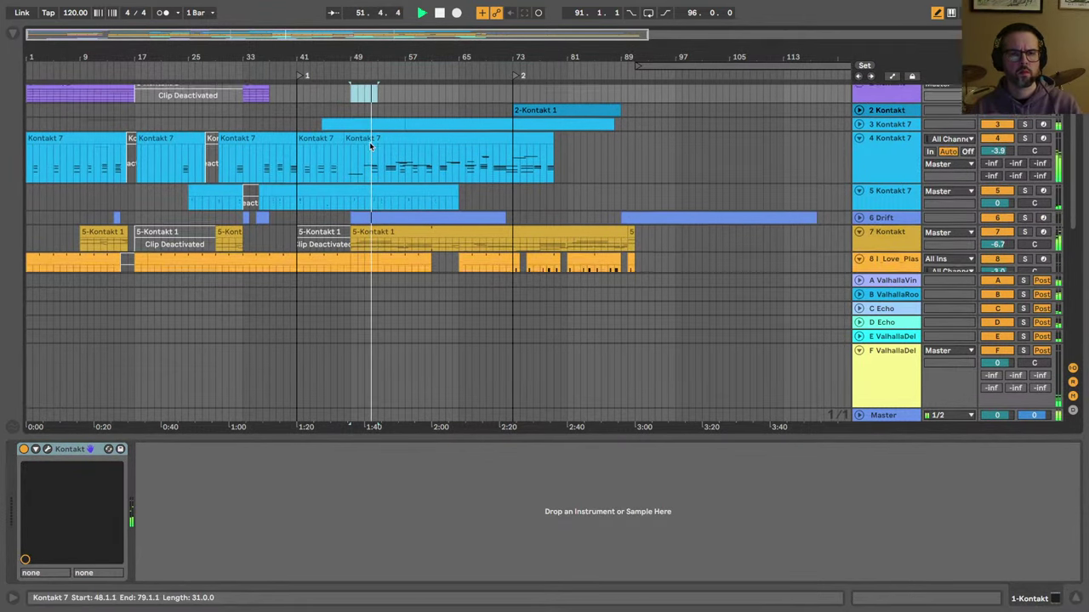
Step: Look over the lower tracks of the arrangement and unfold the 6 Drift track
{"action": "scroll", "coordinate": [369, 145], "scroll_direction": "down", "scroll_amount": 5}
{"action": "scroll", "coordinate": [608, 226], "scroll_direction": "right", "scroll_amount": 3}
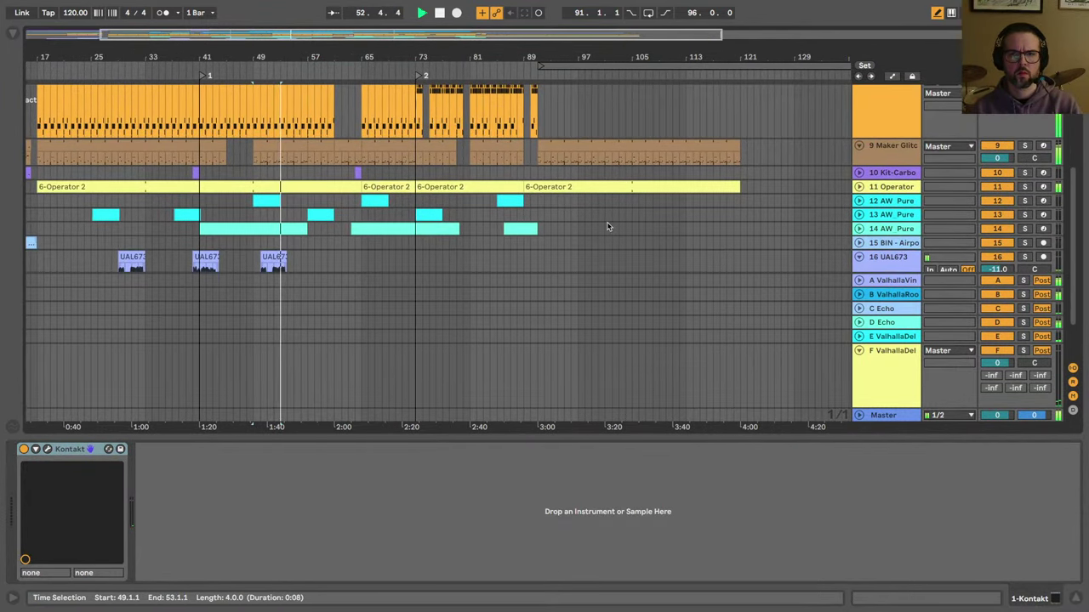
{"action": "scroll", "coordinate": [607, 226], "scroll_direction": "down", "scroll_amount": 2}
{"action": "scroll", "coordinate": [607, 226], "scroll_direction": "left", "scroll_amount": 1}
{"action": "scroll", "coordinate": [813, 166], "scroll_direction": "up", "scroll_amount": 2}
{"action": "scroll", "coordinate": [812, 166], "scroll_direction": "right", "scroll_amount": 1}
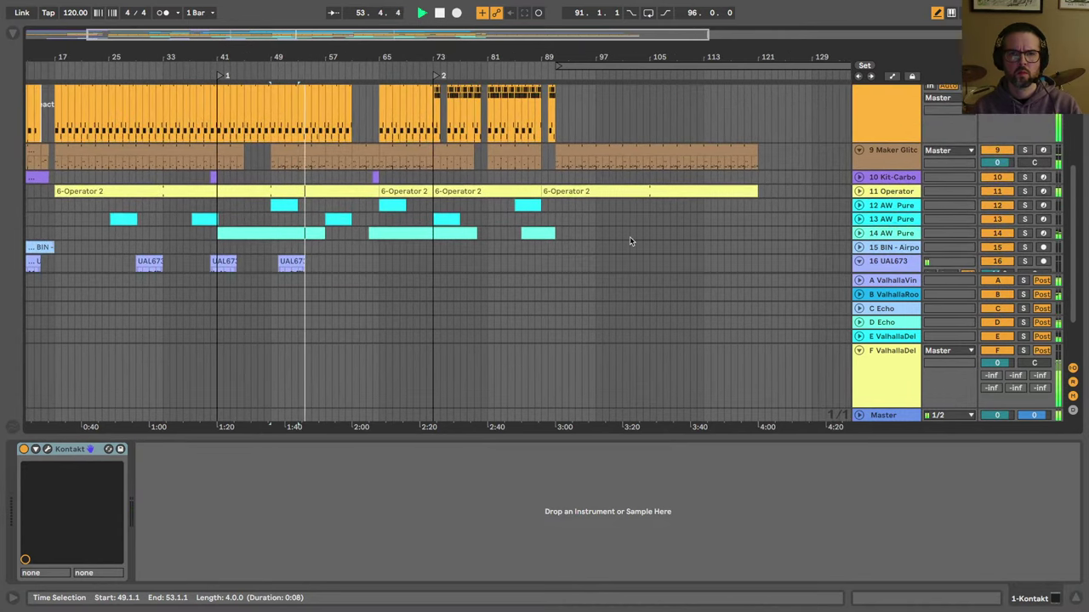
{"action": "scroll", "coordinate": [630, 241], "scroll_direction": "up", "scroll_amount": 5}
{"action": "scroll", "coordinate": [630, 241], "scroll_direction": "right", "scroll_amount": 1}
{"action": "left_click", "coordinate": [859, 172]}
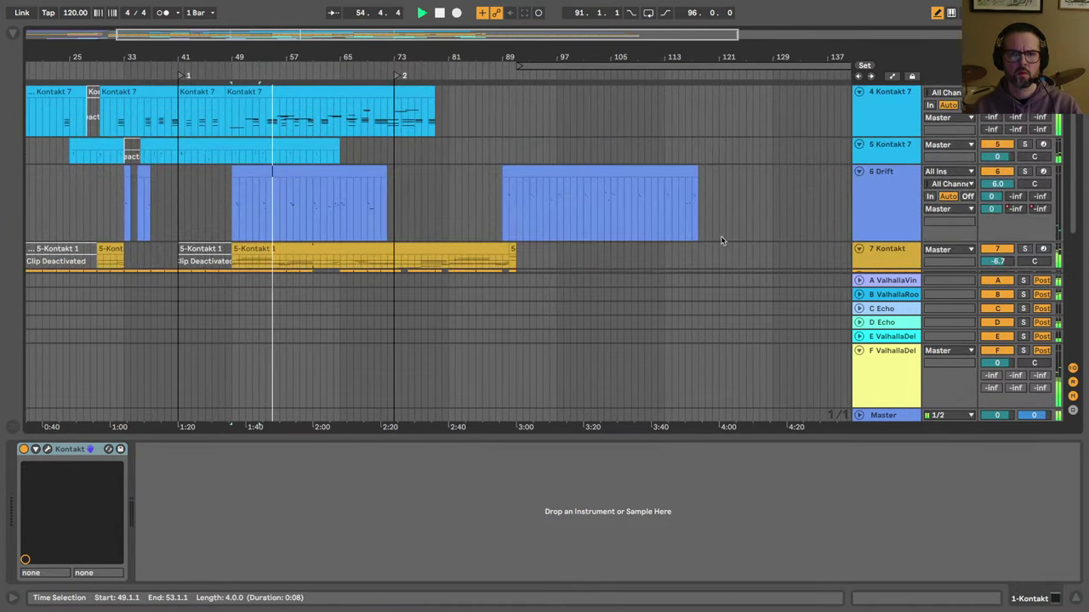
Step: Copy the Kit-Carbon clip from the start of the song to bar 91 on the same track
{"action": "scroll", "coordinate": [686, 266], "scroll_direction": "down", "scroll_amount": 5}
{"action": "scroll", "coordinate": [686, 266], "scroll_direction": "left", "scroll_amount": 1}
{"action": "scroll", "coordinate": [522, 155], "scroll_direction": "up", "scroll_amount": 2}
{"action": "scroll", "coordinate": [522, 155], "scroll_direction": "right", "scroll_amount": 1}
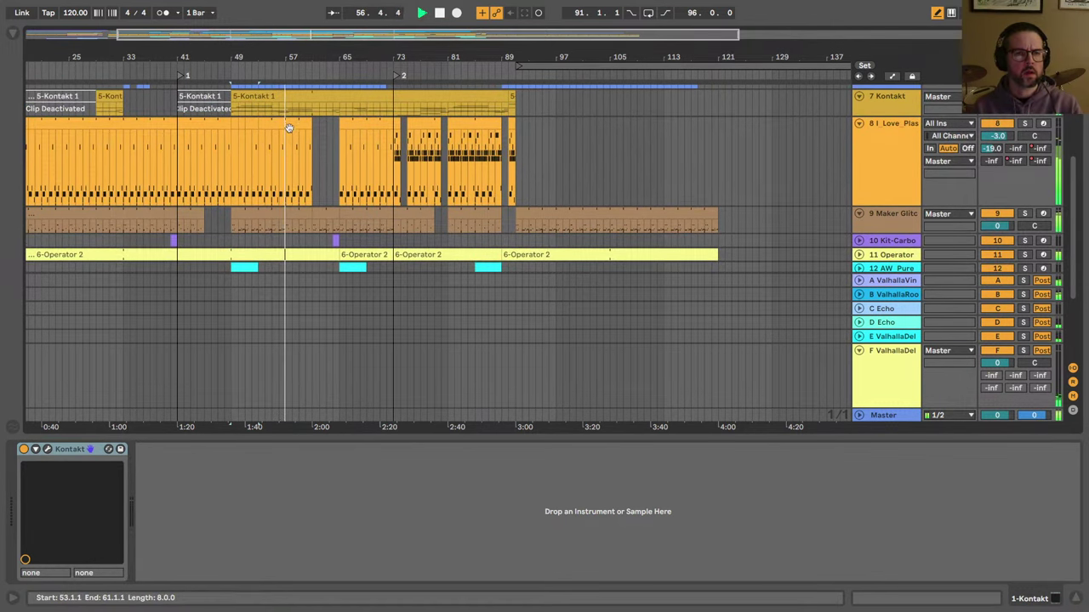
{"action": "scroll", "coordinate": [289, 128], "scroll_direction": "left", "scroll_amount": 2}
{"action": "scroll", "coordinate": [255, 196], "scroll_direction": "down", "scroll_amount": 1}
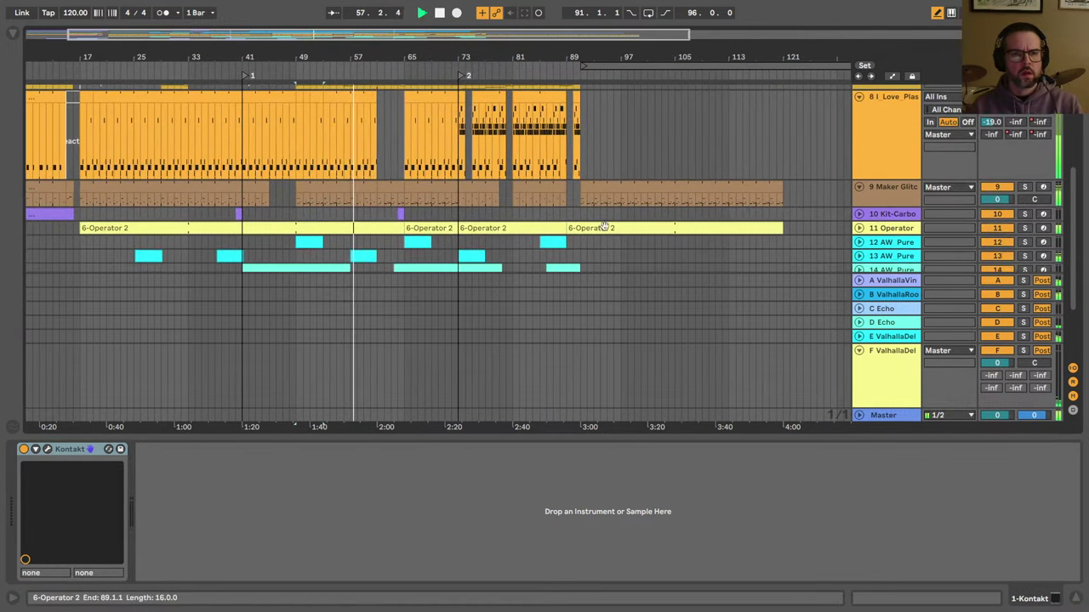
{"action": "left_click", "coordinate": [38, 211]}
{"action": "left_click", "coordinate": [584, 212]}
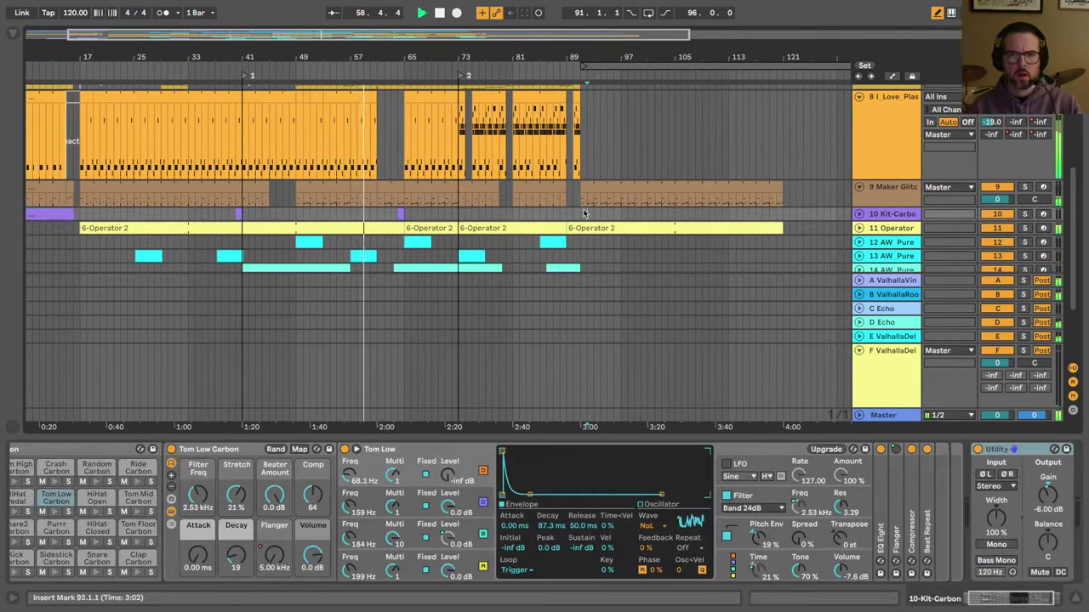
{"action": "left_click_drag", "start_coordinate": [582, 213], "coordinate": [628, 214]}
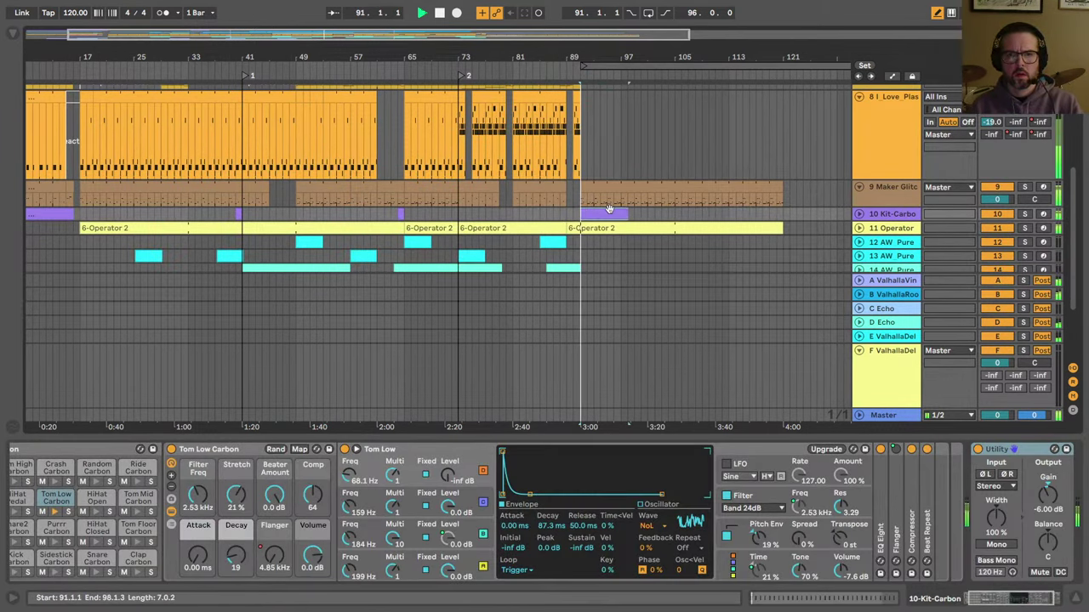
Step: Unfold the 10 Kit-Carbon track and move the copied clip so it starts at bar 97
{"action": "left_click", "coordinate": [858, 213]}
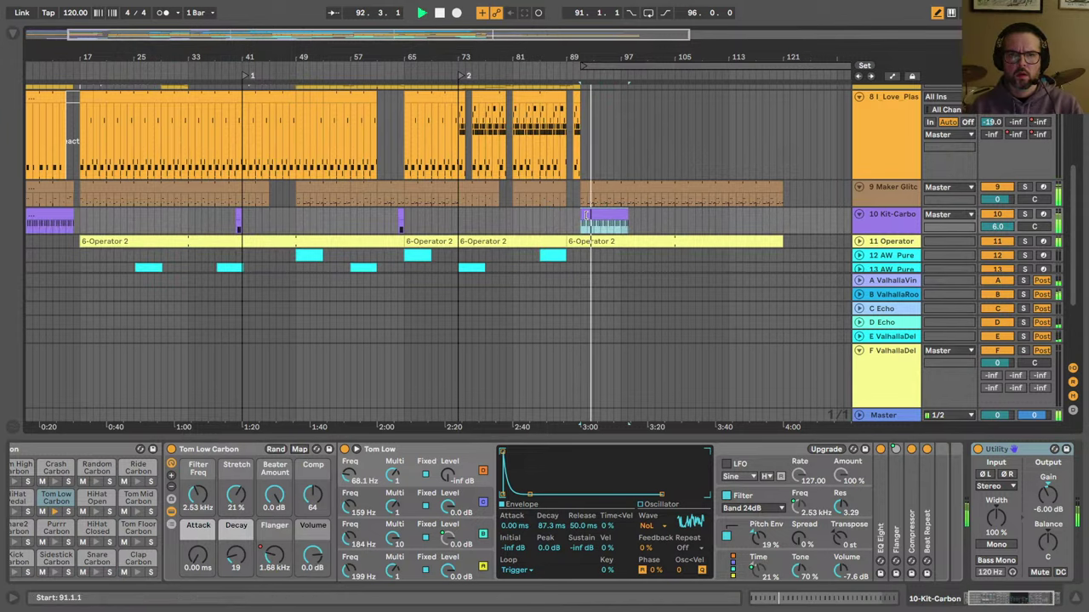
{"action": "left_click_drag", "start_coordinate": [600, 54], "coordinate": [601, 102]}
{"action": "scroll", "coordinate": [558, 223], "scroll_direction": "right", "scroll_amount": 1}
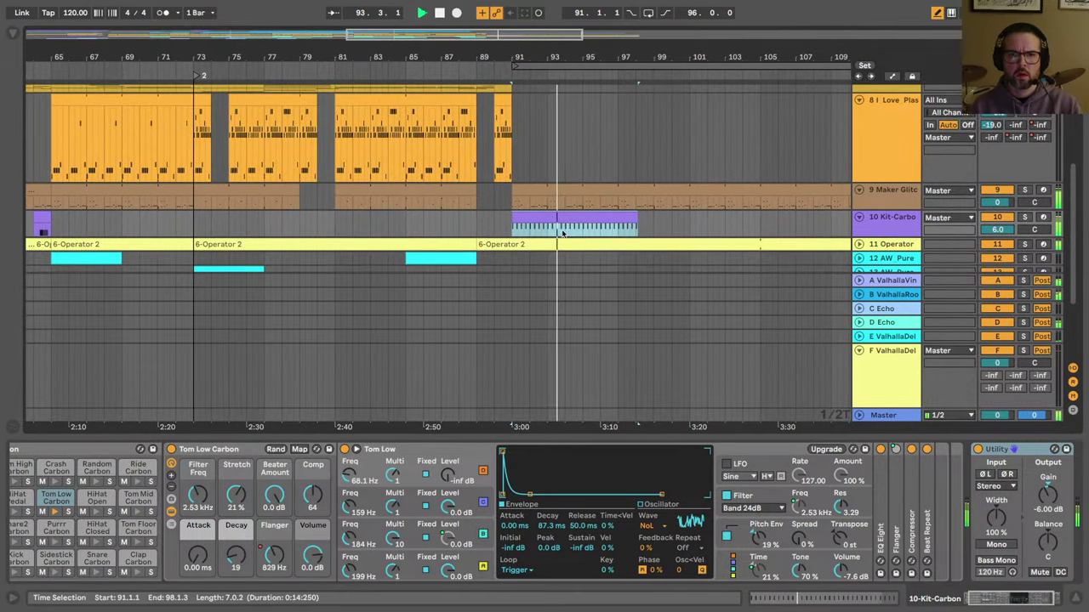
{"action": "left_click_drag", "start_coordinate": [533, 215], "coordinate": [640, 222]}
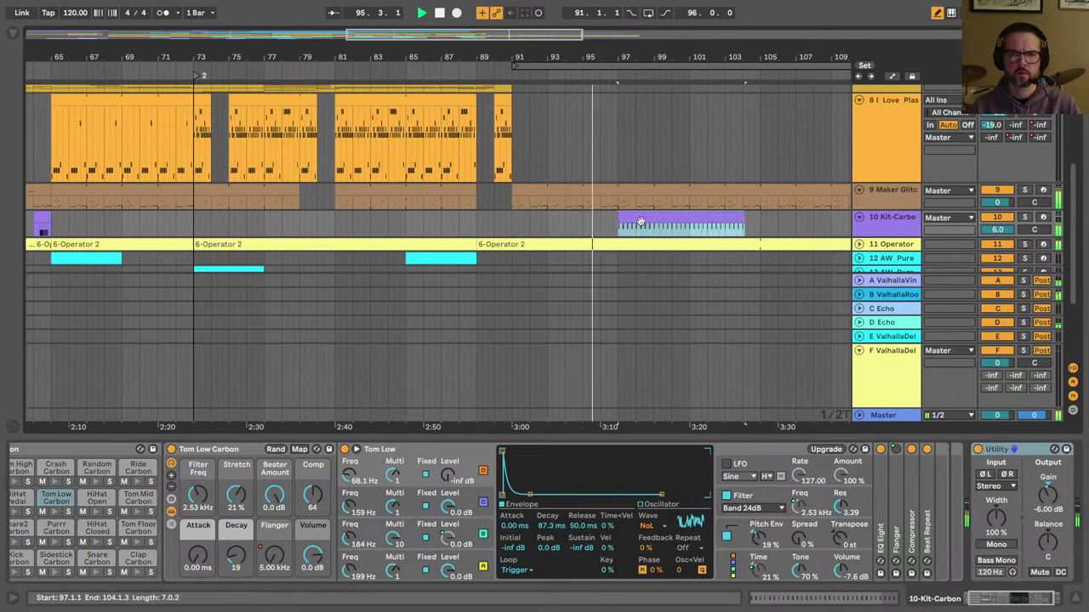
Step: Increase the height of the 10 Kit-Carbon track so its mixer send controls are available
{"action": "scroll", "coordinate": [637, 223], "scroll_direction": "right", "scroll_amount": 3}
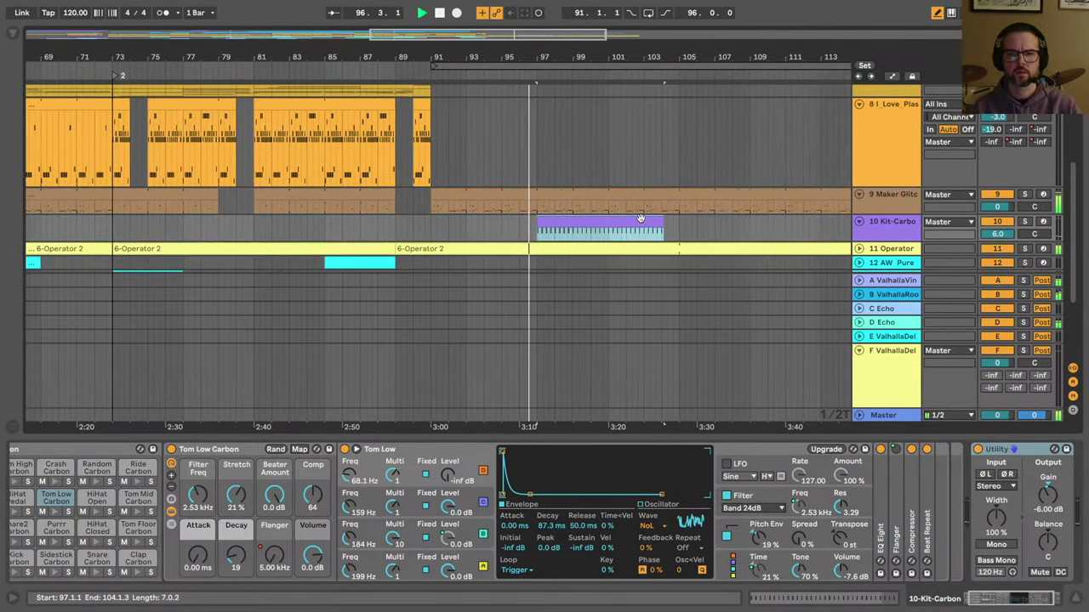
{"action": "scroll", "coordinate": [637, 226], "scroll_direction": "right", "scroll_amount": 2}
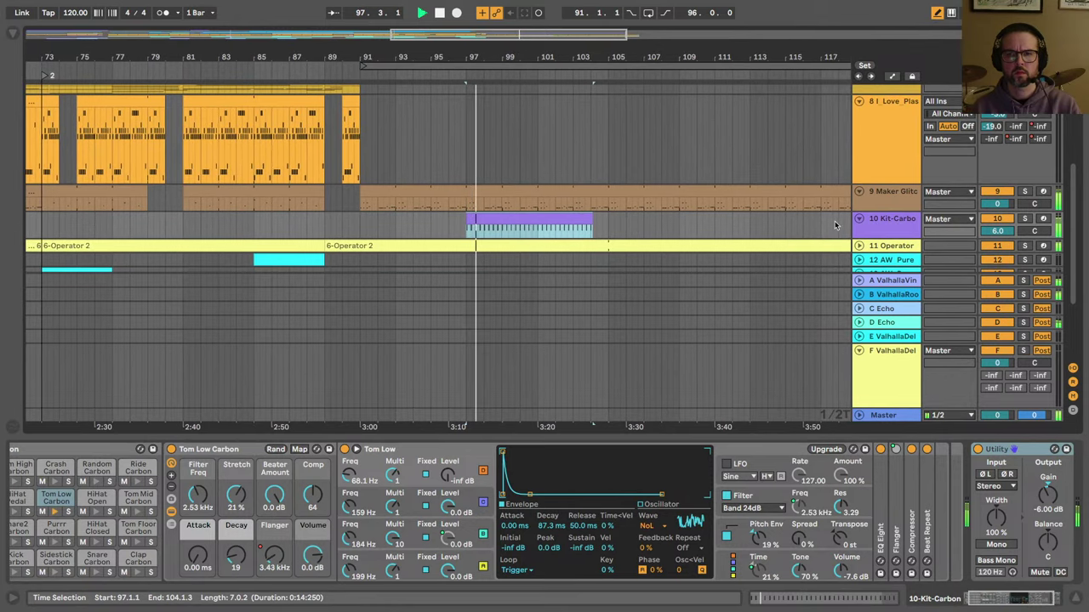
{"action": "left_click", "coordinate": [900, 230]}
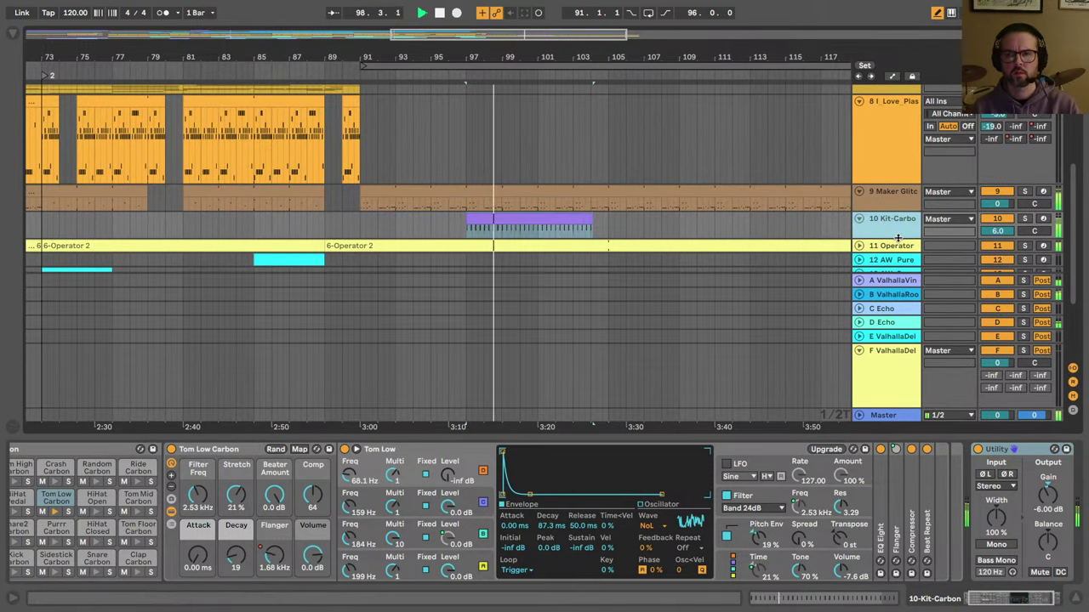
{"action": "left_click_drag", "start_coordinate": [898, 238], "coordinate": [906, 310]}
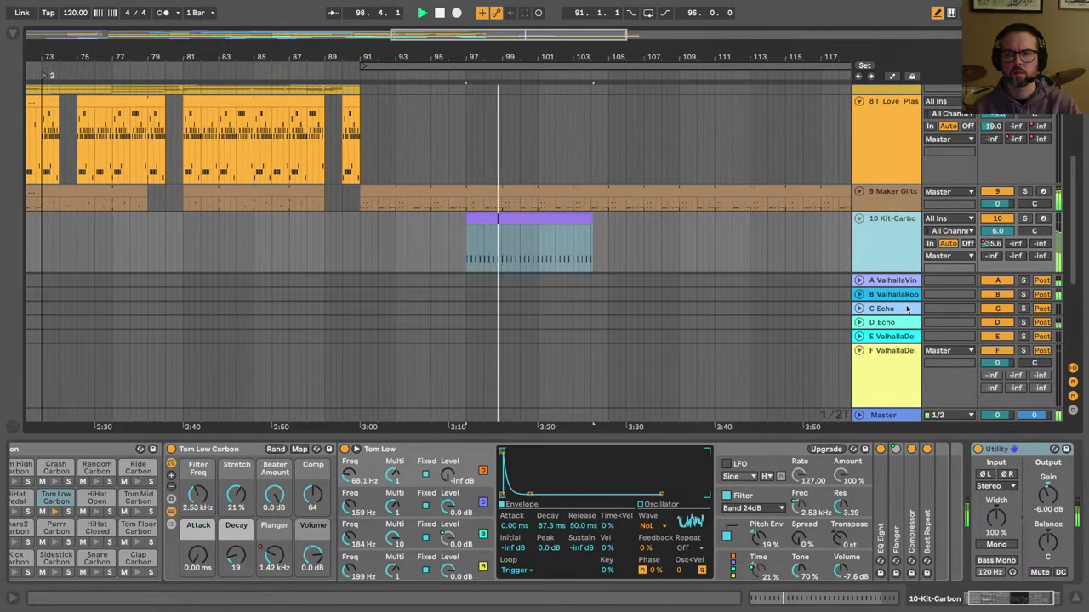
Step: Record ValhallaDelay send automation near the end of the Kit-Carbon clip, stop playback and display the automation
{"action": "left_click", "coordinate": [457, 14]}
{"action": "mouse_move", "coordinate": [1040, 256]}
{"action": "left_mouse_down"}
{"action": "mouse_move", "coordinate": [1039, 153]}
{"action": "mouse_move", "coordinate": [1039, 256]}
{"action": "left_mouse_up"}
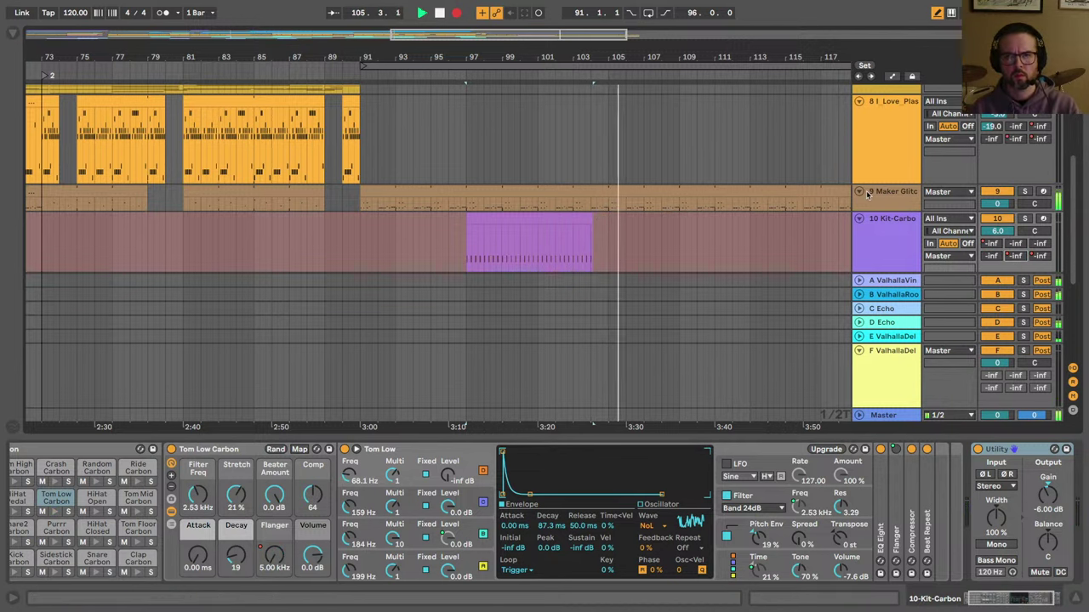
{"action": "key", "text": "a"}
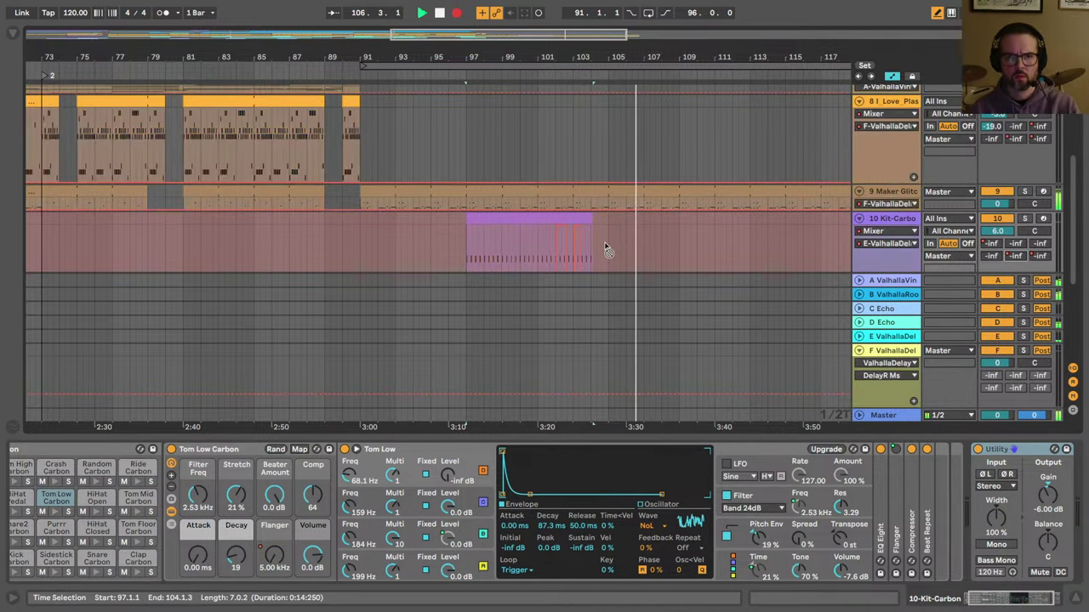
{"action": "key", "text": "space"}
Step: Hide the automation and insert an empty one-bar MIDI clip at bar 105 on the Kit-Carbon track
{"action": "key", "text": "b"}
{"action": "scroll", "coordinate": [607, 251], "scroll_direction": "down", "scroll_amount": 3}
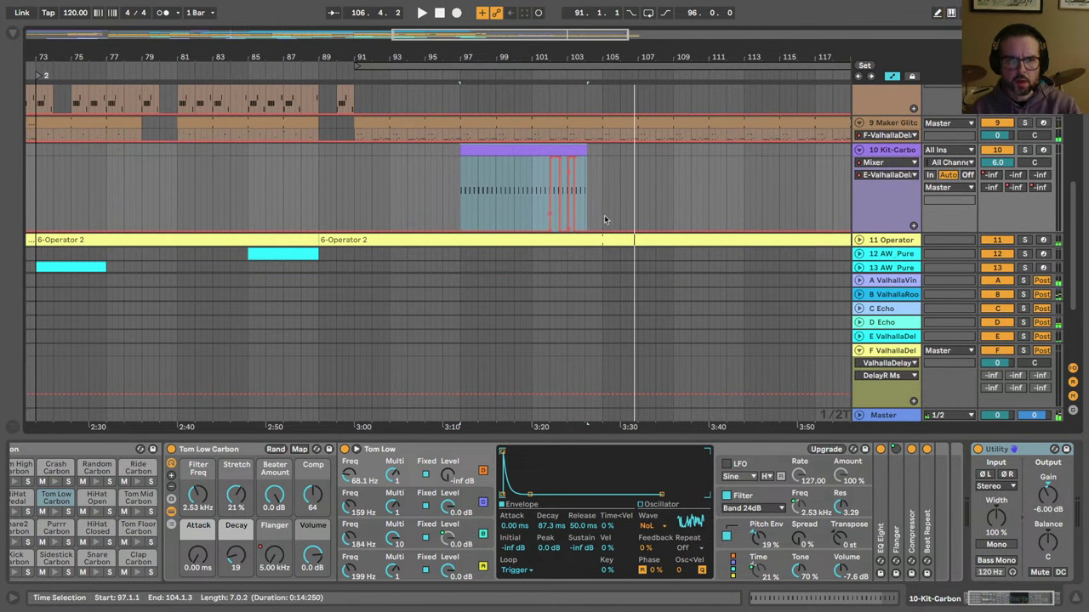
{"action": "key", "text": "a"}
{"action": "mouse_move", "coordinate": [604, 219]}
{"action": "left_mouse_down"}
{"action": "mouse_move", "coordinate": [619, 219]}
{"action": "mouse_move", "coordinate": [597, 211]}
{"action": "left_mouse_up"}
{"action": "key", "text": "ctrl+shift+m"}
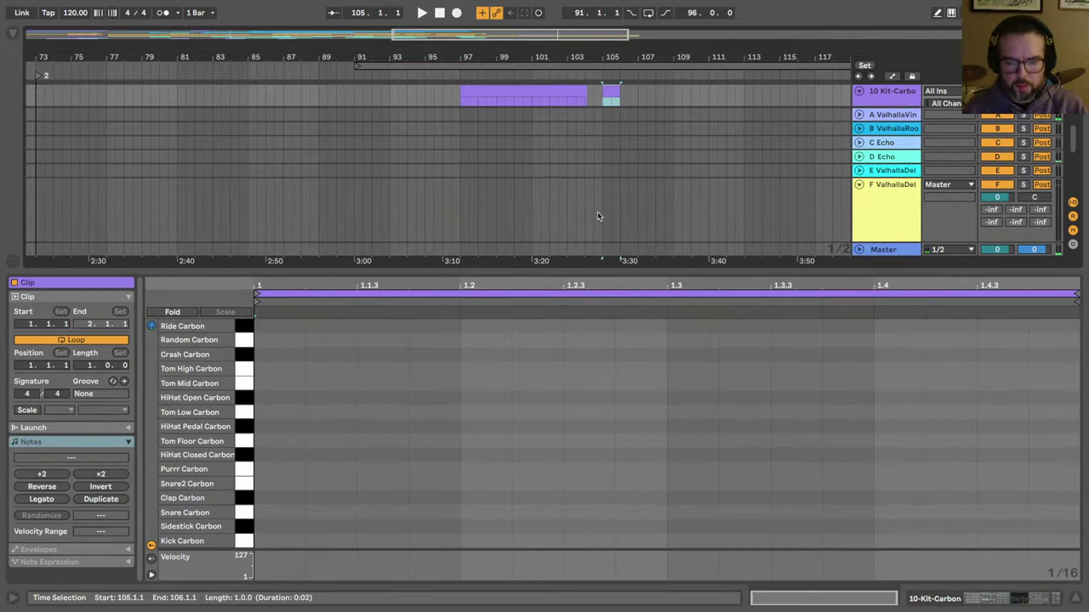
Step: Draw Sidestick Carbon sixteenth notes at 1.1.1 and 1.2.4 in the new clip
{"action": "left_click", "coordinate": [271, 523]}
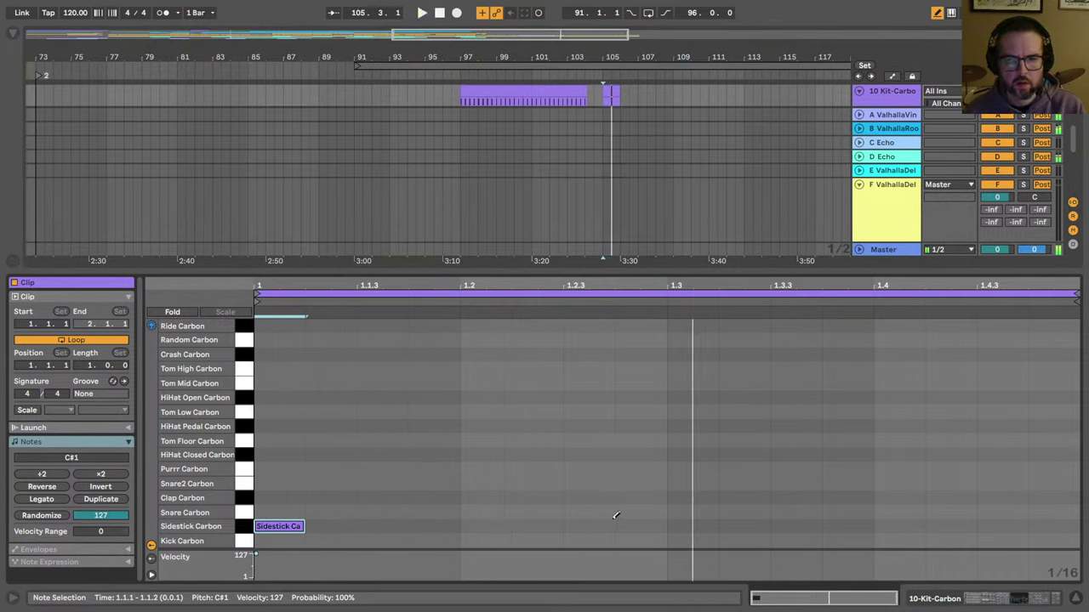
{"action": "left_click", "coordinate": [672, 527]}
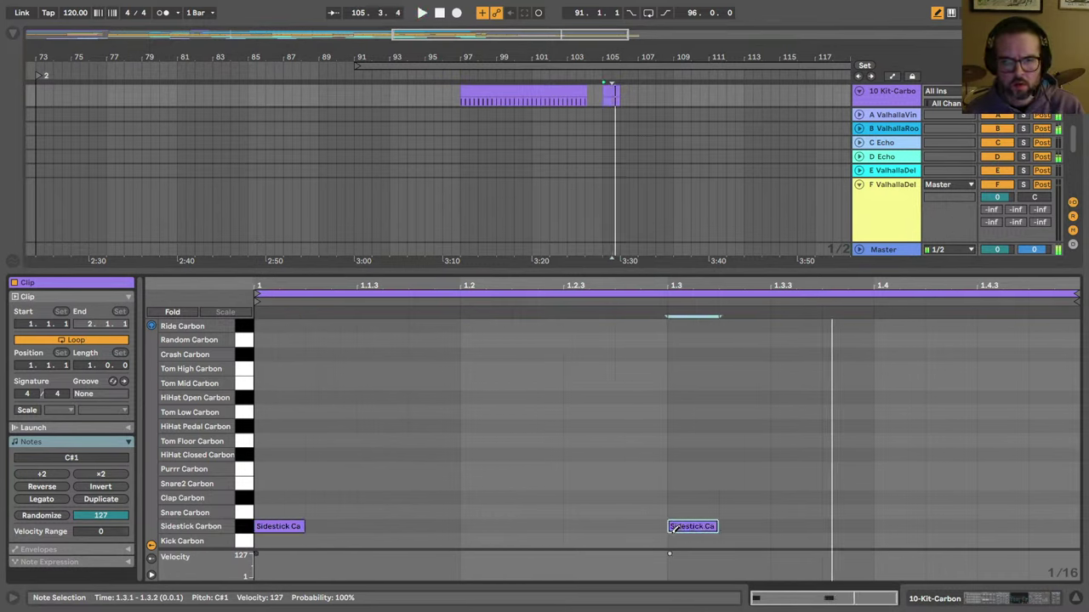
{"action": "key", "text": "Left"}
{"action": "key", "text": "Left"}
{"action": "key", "text": "Right"}
Step: Add a Snare Carbon note at 1.3.3 and a Purrr Carbon note at 1.4.3
{"action": "left_click", "coordinate": [791, 525]}
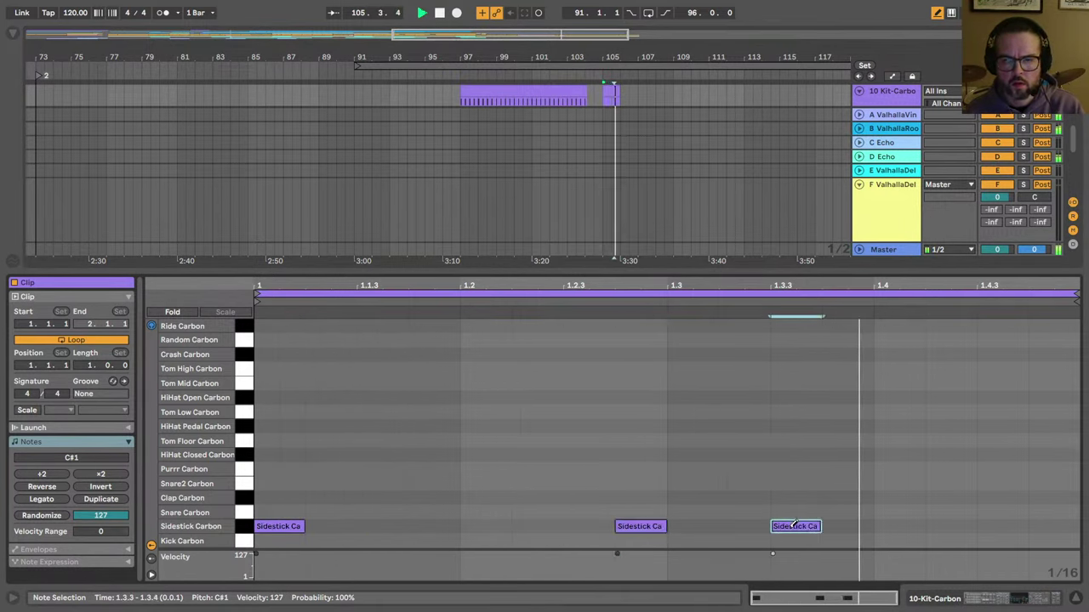
{"action": "key", "text": "Up"}
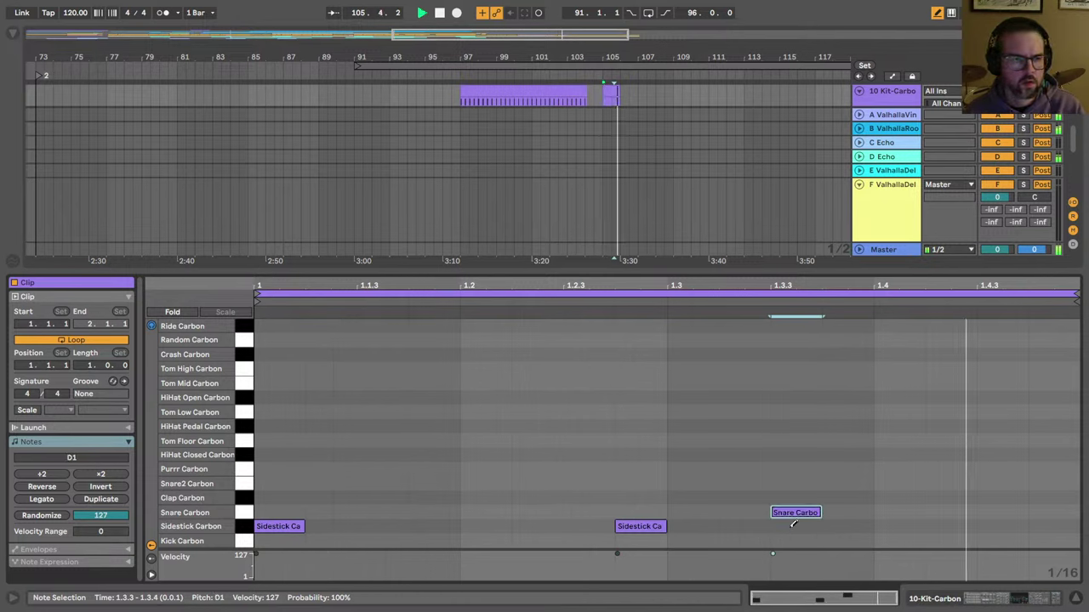
{"action": "left_click", "coordinate": [1016, 481]}
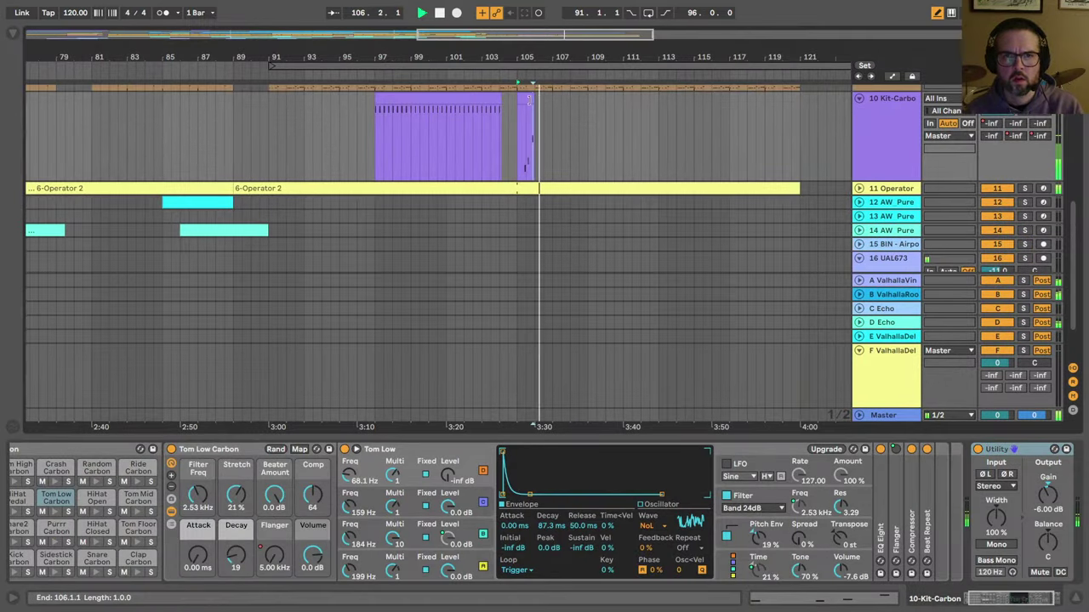
Step: Reopen the one-bar clip and replace its Purrr Carbon note at 1.4.3 with one at 1.4
{"action": "double_click", "coordinate": [526, 100]}
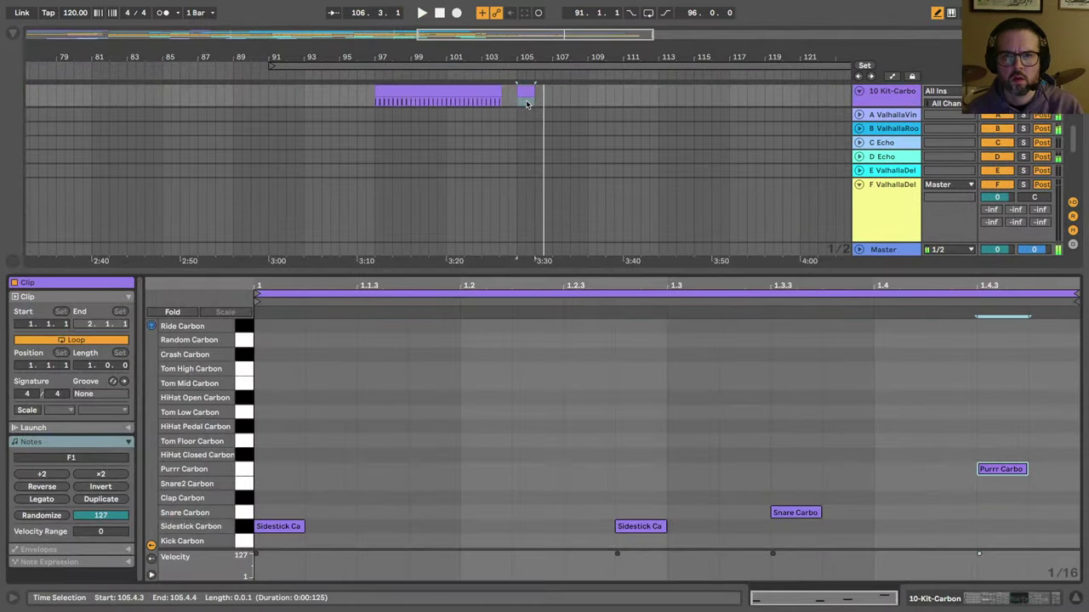
{"action": "key", "text": "space"}
{"action": "left_click", "coordinate": [895, 468]}
{"action": "left_click", "coordinate": [997, 469]}
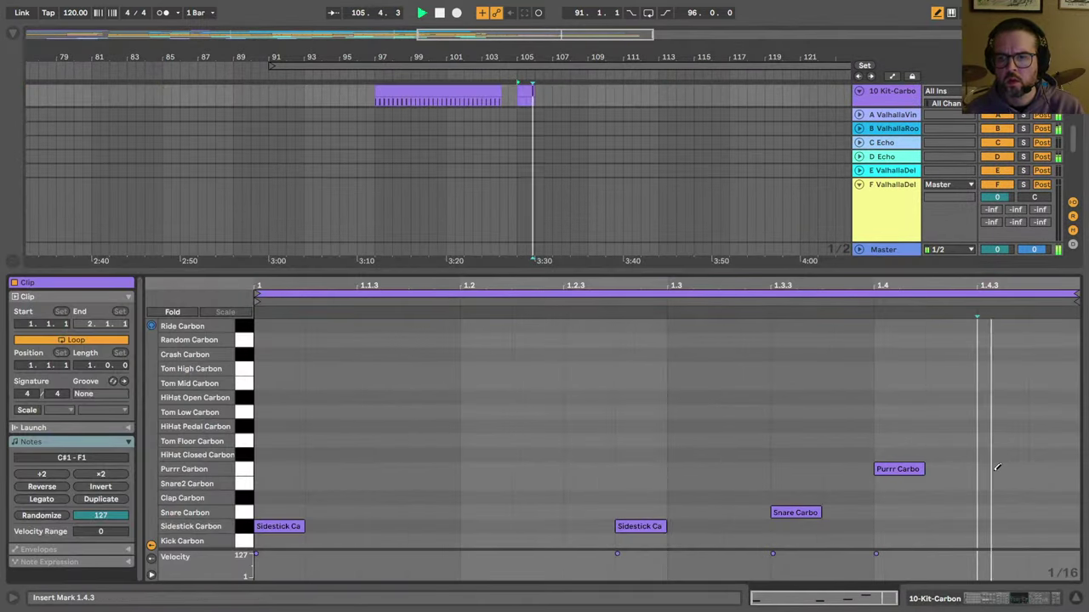
Step: Add a Tom Low Carbon note at 1.4.4 in the clip and stop playback
{"action": "left_click", "coordinate": [1001, 425]}
{"action": "key", "text": "Up"}
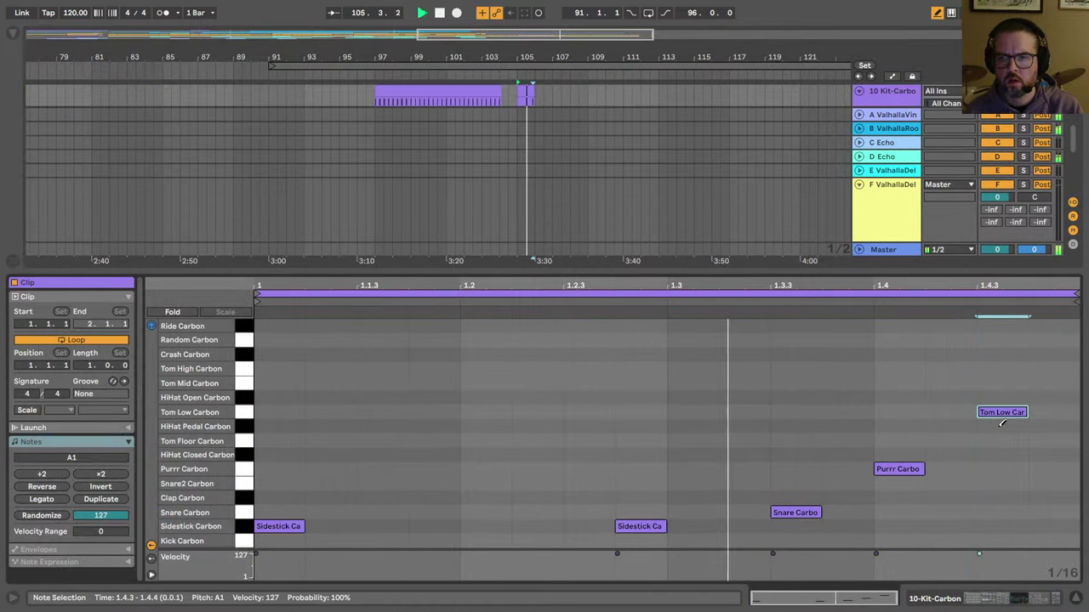
{"action": "key", "text": "Right"}
{"action": "key", "text": "space"}
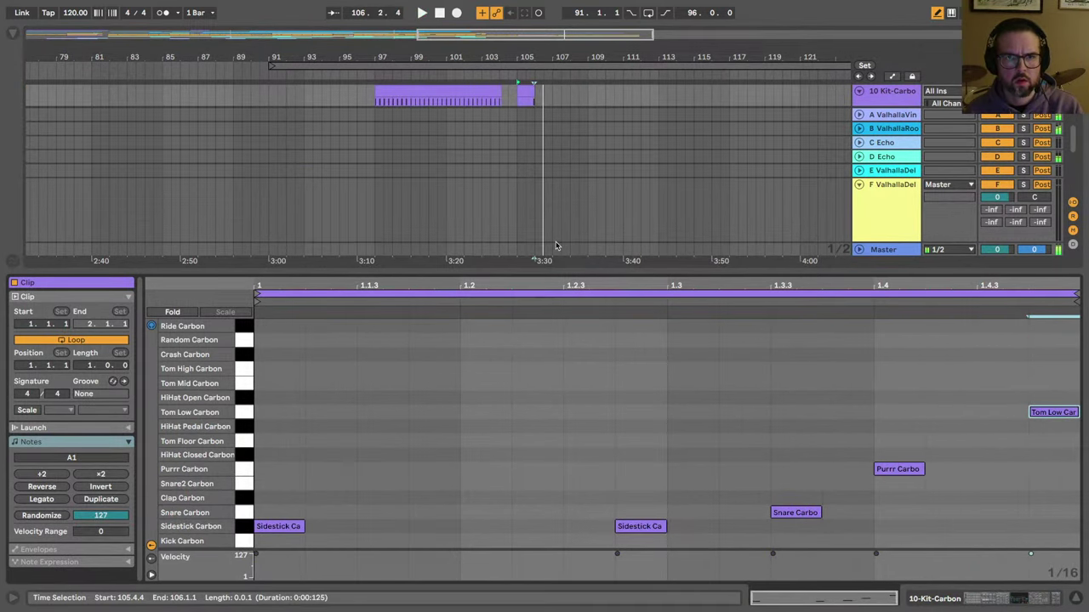
Step: Return to the device view and extend the looped one-bar Kit-Carbon clip from bar 105 to bar 121
{"action": "key", "text": "Tab"}
{"action": "key", "text": "Tab"}
{"action": "key", "text": "shift+Tab"}
{"action": "scroll", "coordinate": [538, 115], "scroll_direction": "up", "scroll_amount": 1}
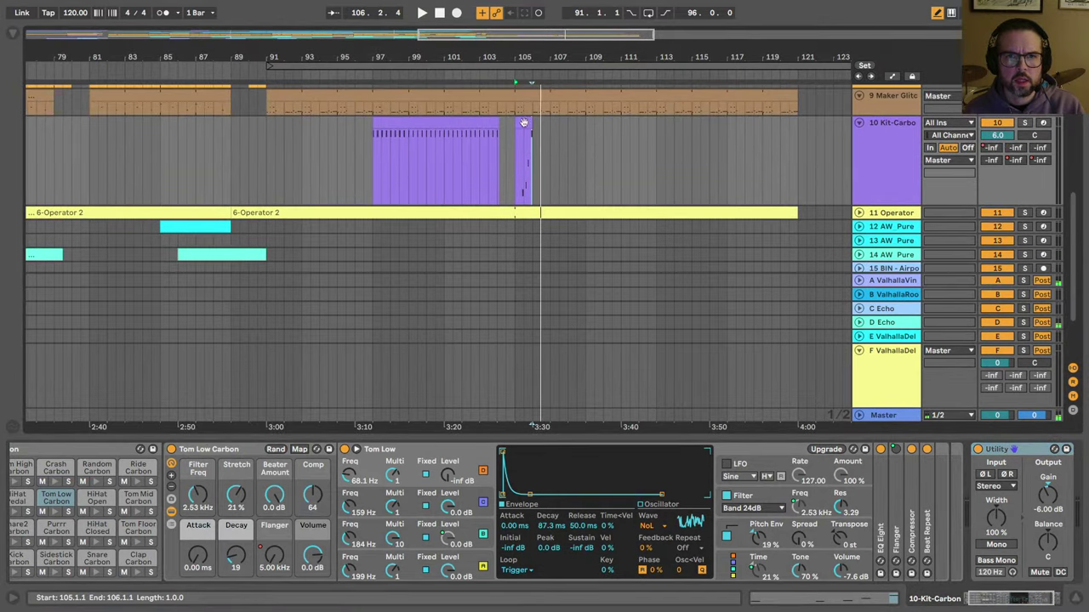
{"action": "left_click", "coordinate": [526, 127]}
{"action": "left_click_drag", "start_coordinate": [527, 127], "coordinate": [797, 128]}
Step: Record Kit-Carbon send automation from bar 105, with brief 0 dB throws to the F-ValhallaDelay and A-ValhallaVintageVerb returns
{"action": "key", "text": "space"}
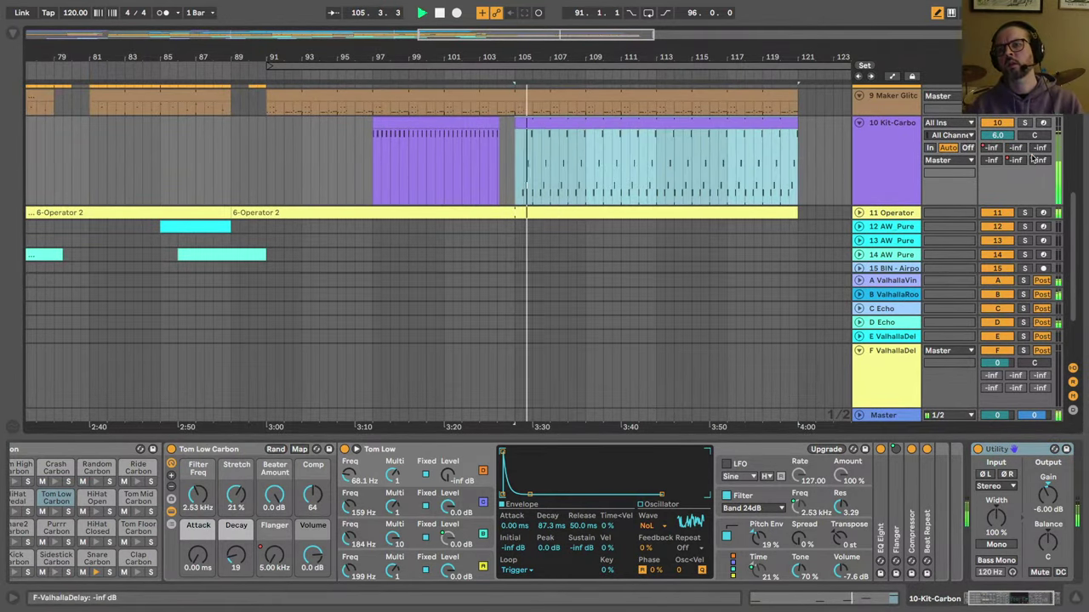
{"action": "left_click", "coordinate": [456, 13]}
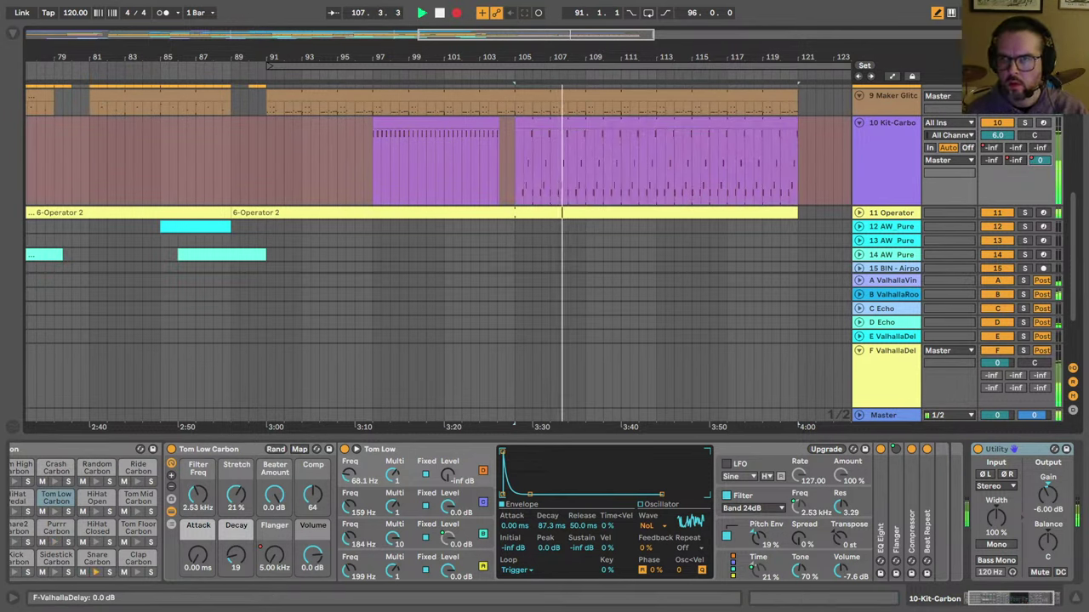
{"action": "left_click_drag", "start_coordinate": [1039, 160], "coordinate": [1040, 247]}
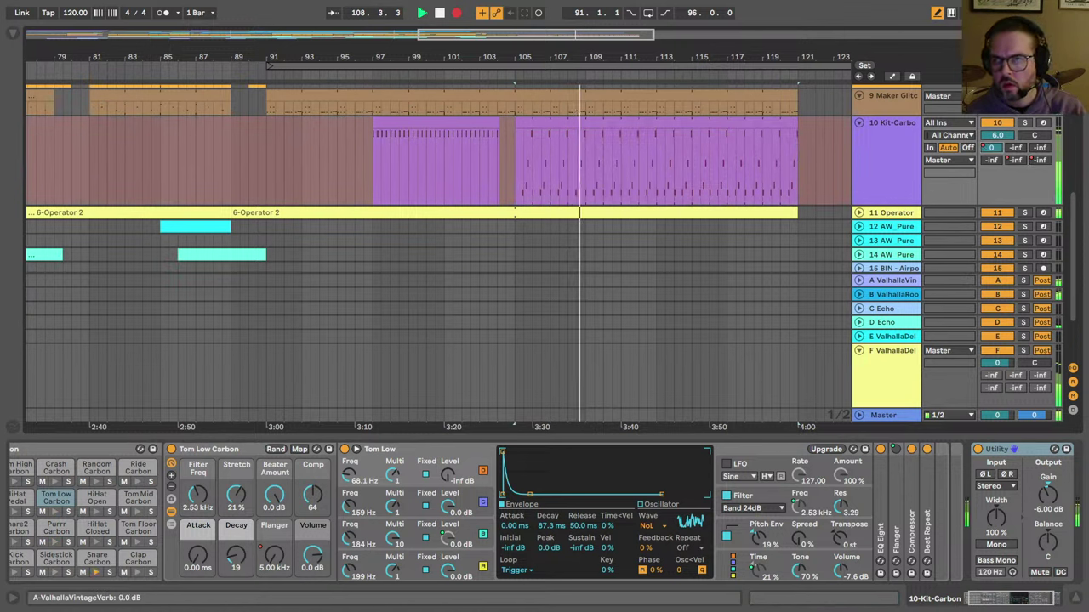
{"action": "left_click_drag", "start_coordinate": [991, 151], "coordinate": [991, 196]}
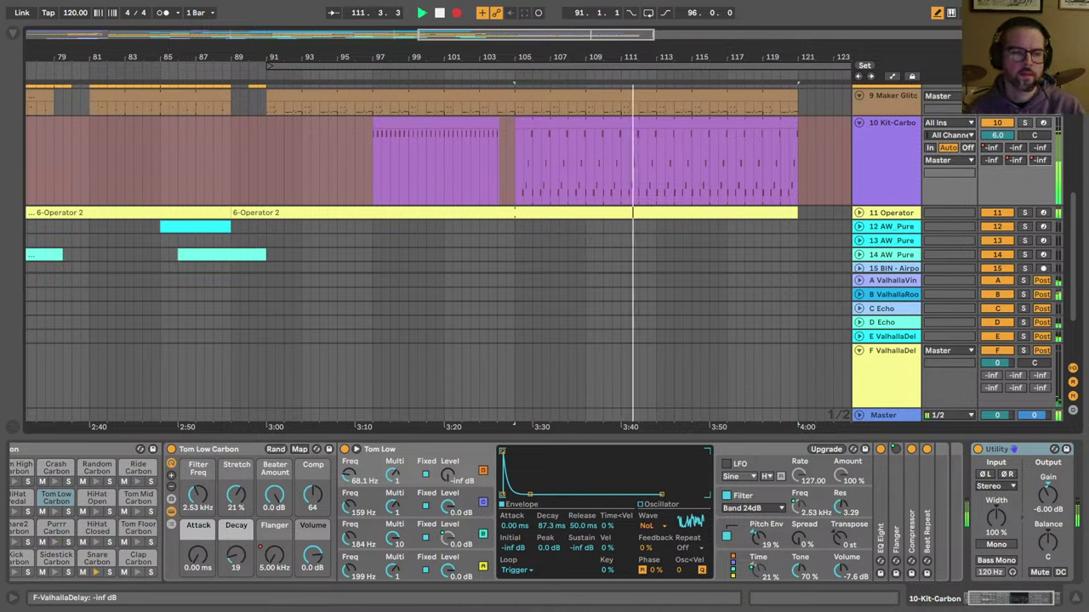
Step: Record more F-ValhallaDelay send throws on Kit-Carbon up to 0 dB, bring the send back to -inf and stop at about bar 121
{"action": "left_click_drag", "start_coordinate": [1039, 161], "coordinate": [1040, 127]}
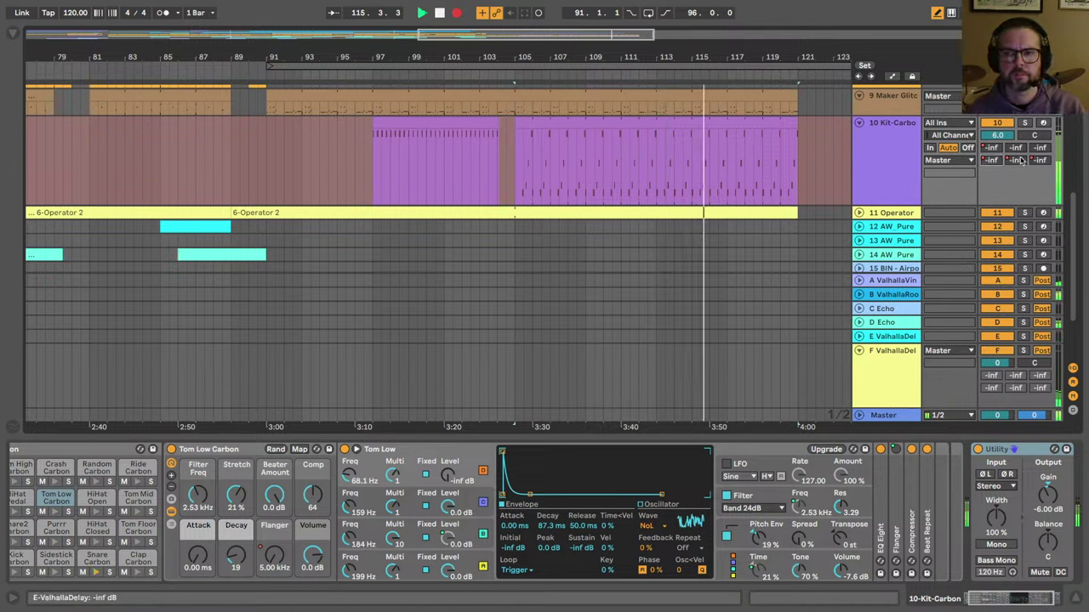
{"action": "left_click_drag", "start_coordinate": [1039, 160], "coordinate": [1039, 85]}
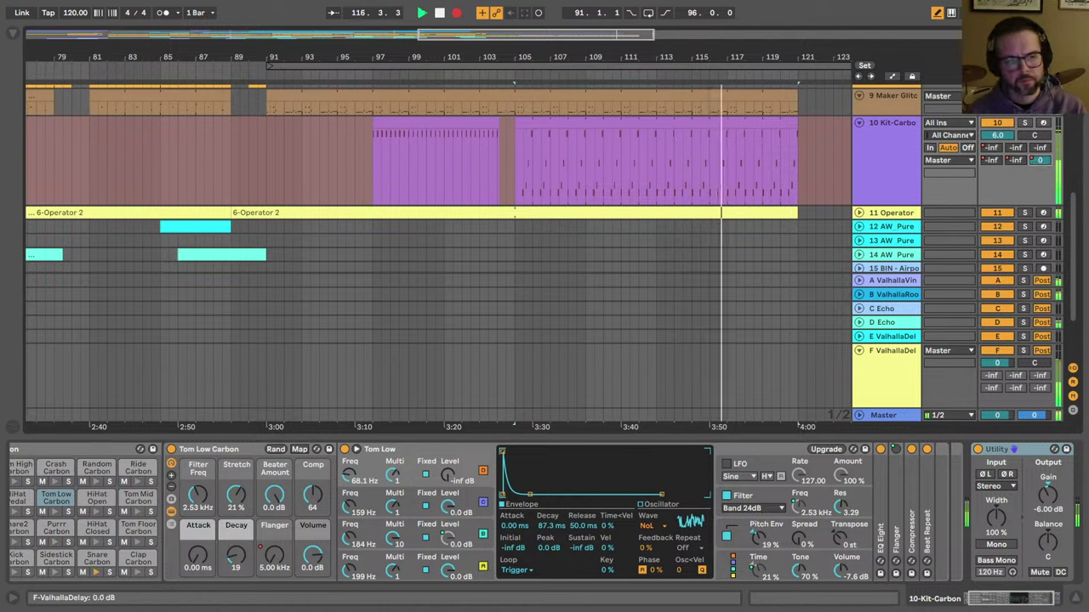
{"action": "left_click_drag", "start_coordinate": [1040, 160], "coordinate": [1039, 235]}
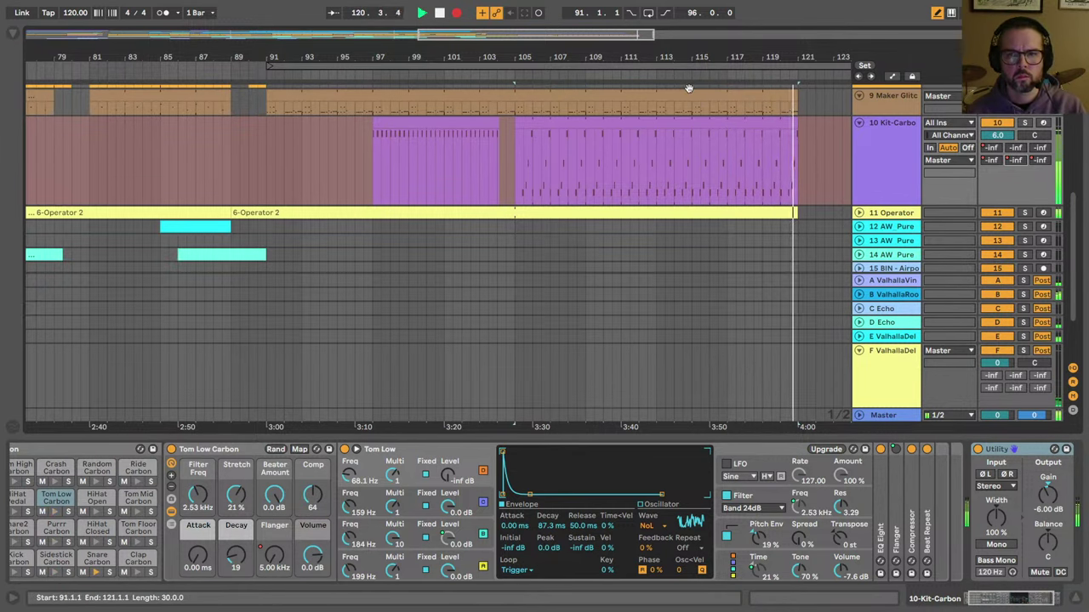
{"action": "key", "text": "space"}
Step: Go back to the song's opening bars and enlarge the Maker Glitch Kit track's lane
{"action": "left_click_drag", "start_coordinate": [696, 43], "coordinate": [695, 8]}
{"action": "scroll", "coordinate": [737, 198], "scroll_direction": "up", "scroll_amount": 4}
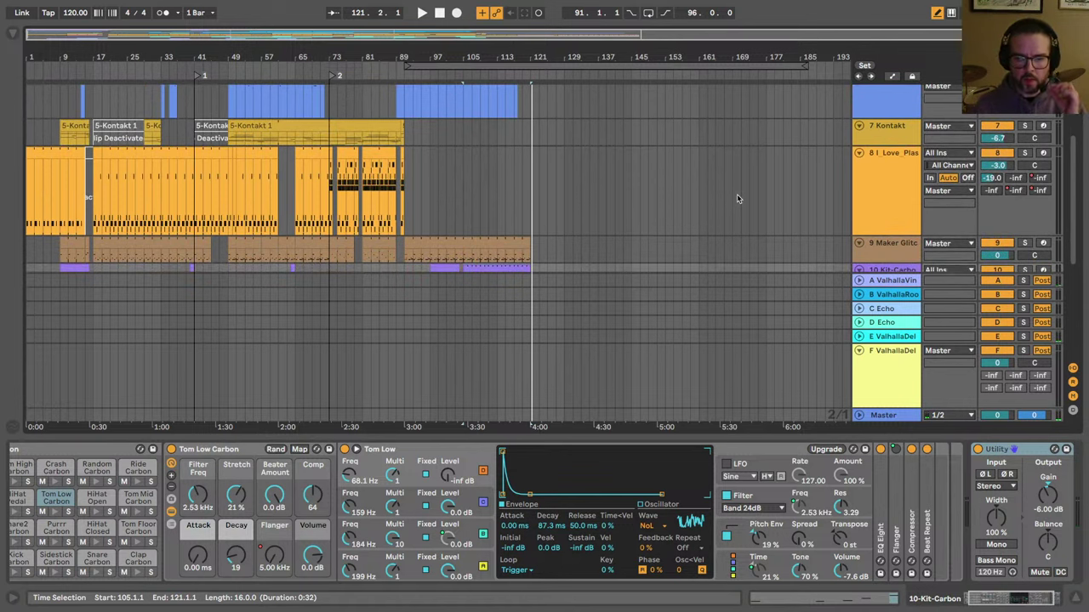
{"action": "scroll", "coordinate": [244, 138], "scroll_direction": "up", "scroll_amount": 1}
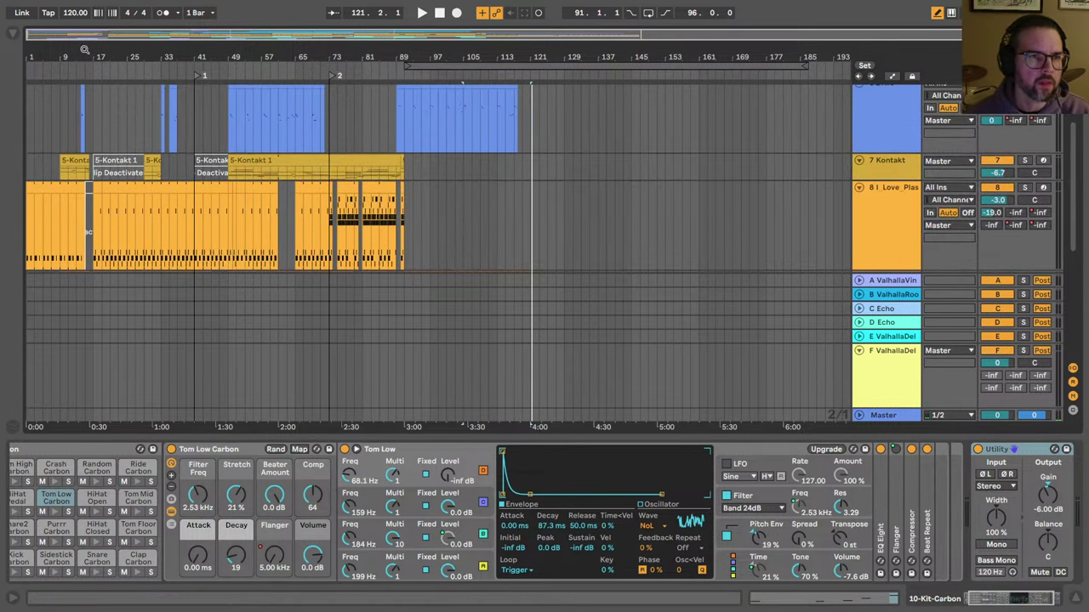
{"action": "left_click_drag", "start_coordinate": [84, 49], "coordinate": [85, 70]}
{"action": "scroll", "coordinate": [168, 243], "scroll_direction": "down", "scroll_amount": 8}
{"action": "scroll", "coordinate": [168, 242], "scroll_direction": "up", "scroll_amount": 5}
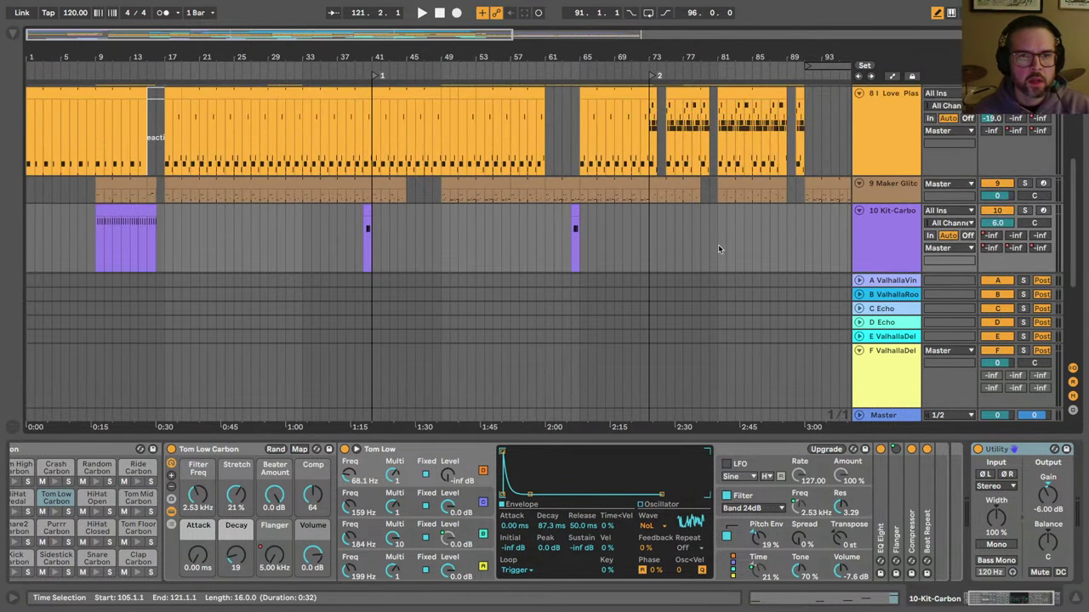
{"action": "left_click_drag", "start_coordinate": [866, 201], "coordinate": [863, 265]}
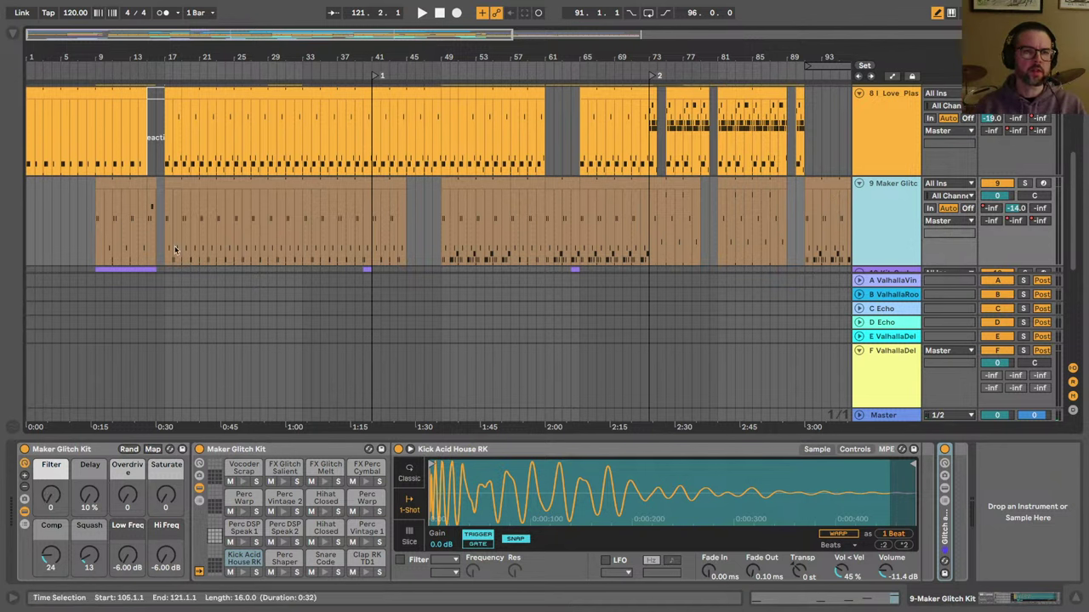
Step: Record Filter macro automation on the Maker Glitch Kit from bar 9, sweeping up to about 61 and back to 0
{"action": "left_click", "coordinate": [91, 251]}
{"action": "key", "text": "space"}
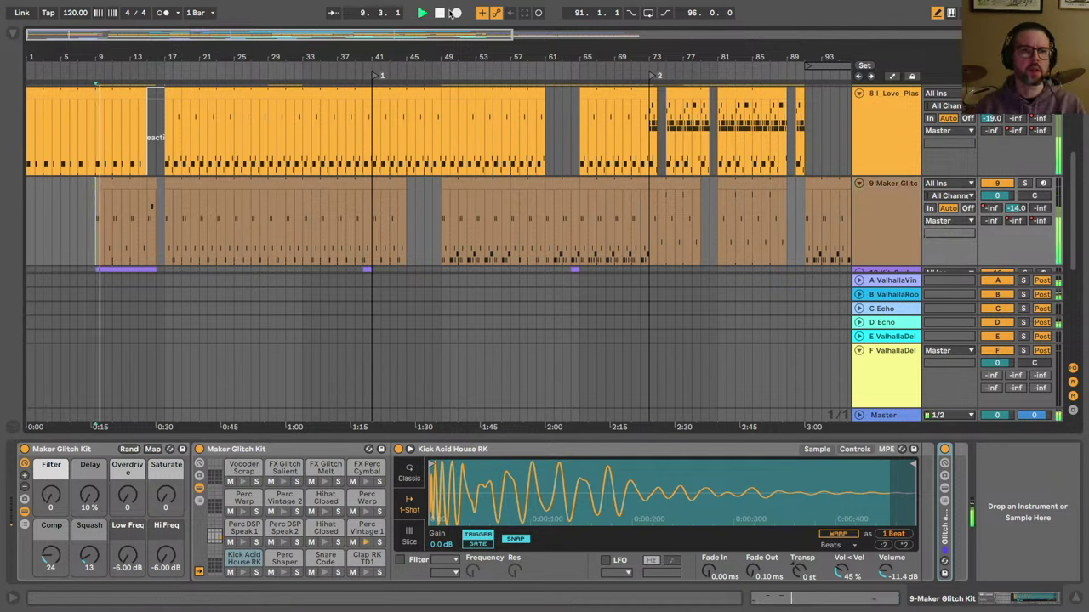
{"action": "left_click_drag", "start_coordinate": [51, 496], "coordinate": [51, 478]}
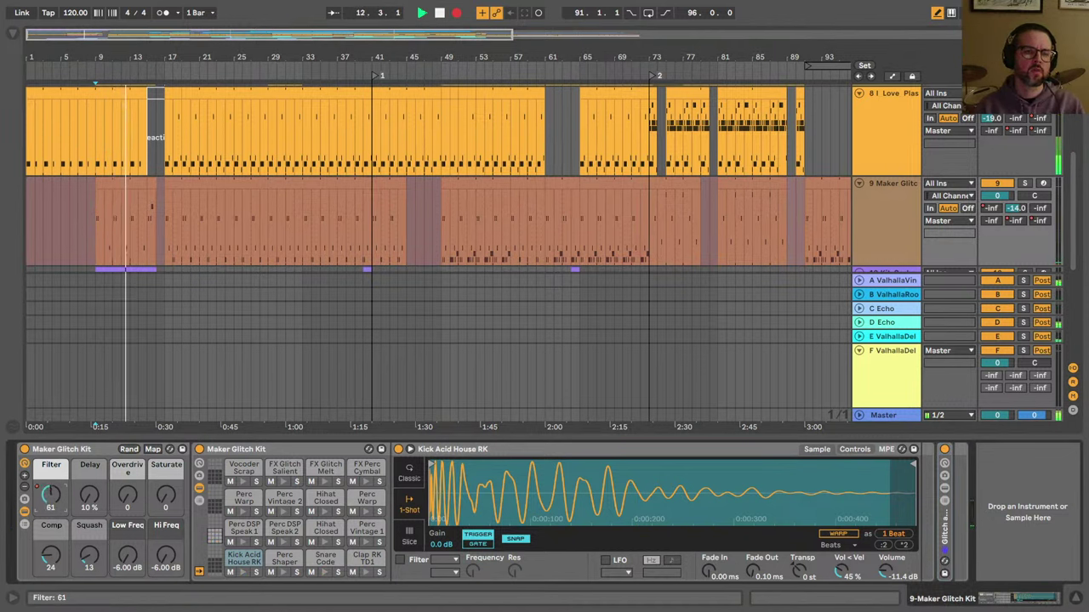
{"action": "left_click_drag", "start_coordinate": [51, 496], "coordinate": [53, 595]}
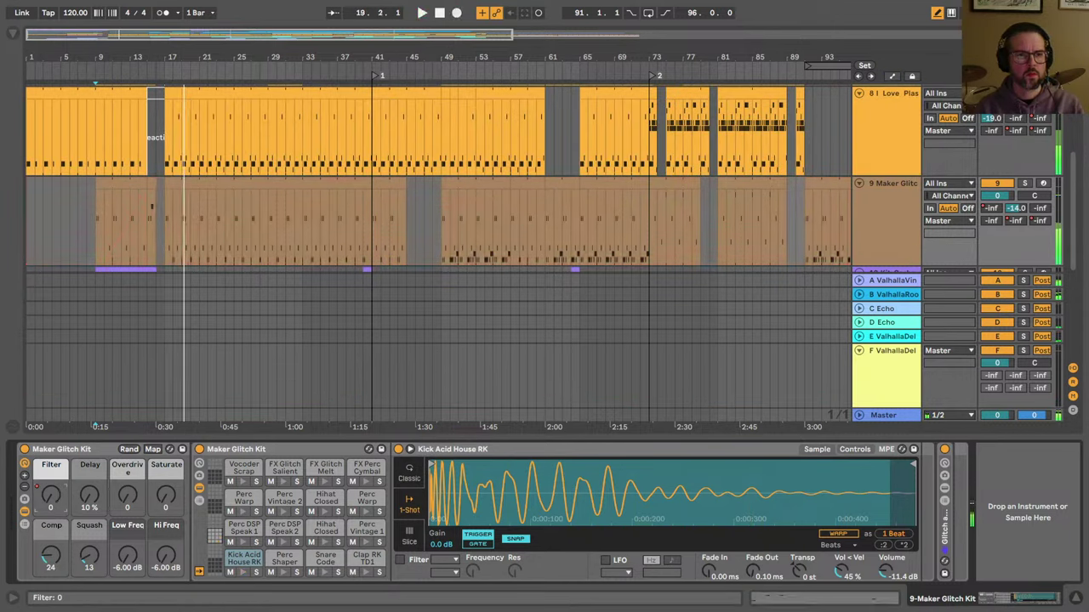
Step: Resume recording near bar 19 and automate the Maker Glitch Kit's Filter, Delay and Overdrive macros up to about bar 65
{"action": "key", "text": "space"}
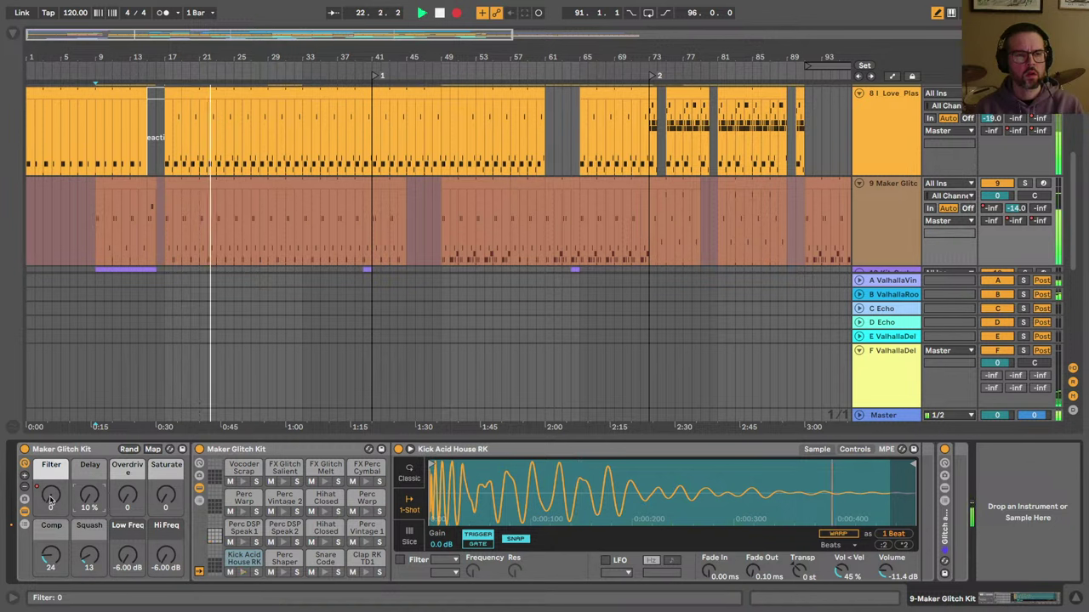
{"action": "mouse_move", "coordinate": [51, 495]}
{"action": "left_mouse_down"}
{"action": "mouse_move", "coordinate": [51, 473]}
{"action": "mouse_move", "coordinate": [51, 501]}
{"action": "left_mouse_up"}
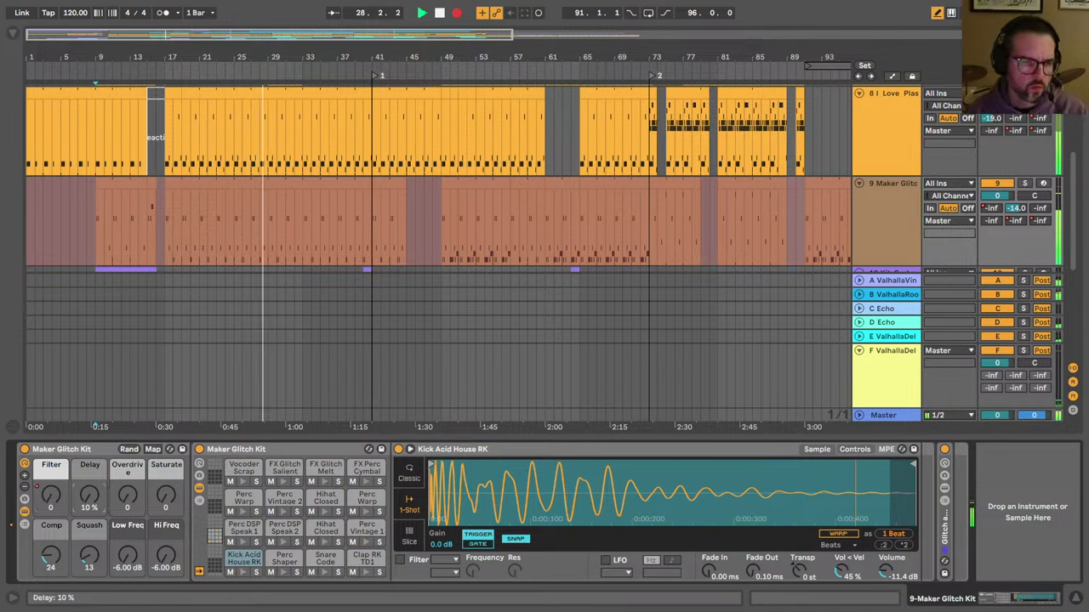
{"action": "left_click_drag", "start_coordinate": [89, 495], "coordinate": [91, 498]}
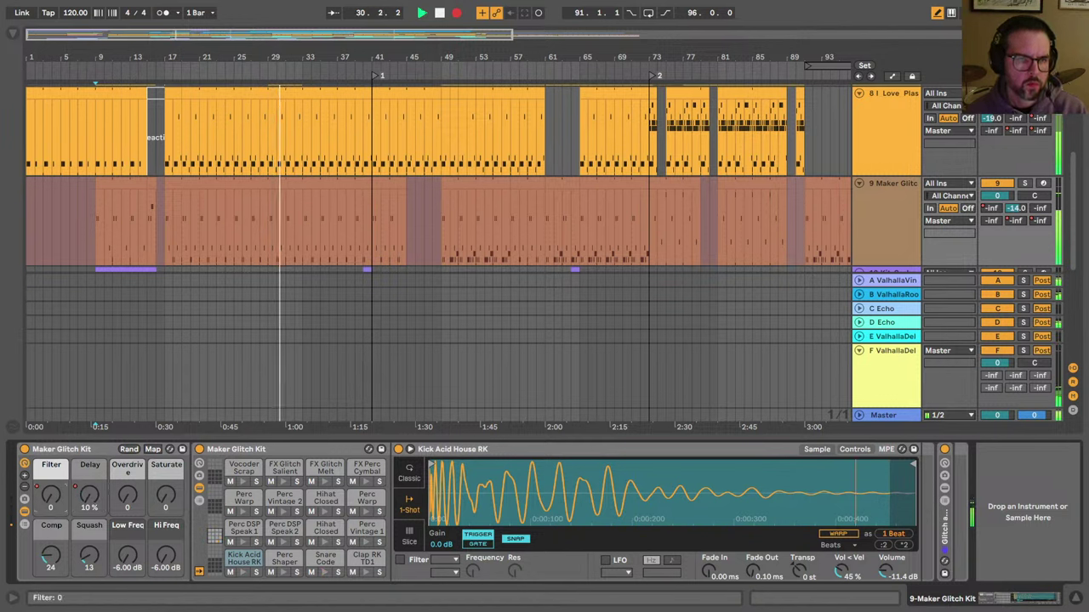
{"action": "mouse_move", "coordinate": [51, 496]}
{"action": "left_mouse_down"}
{"action": "mouse_move", "coordinate": [51, 415]}
{"action": "mouse_move", "coordinate": [49, 497]}
{"action": "left_mouse_up"}
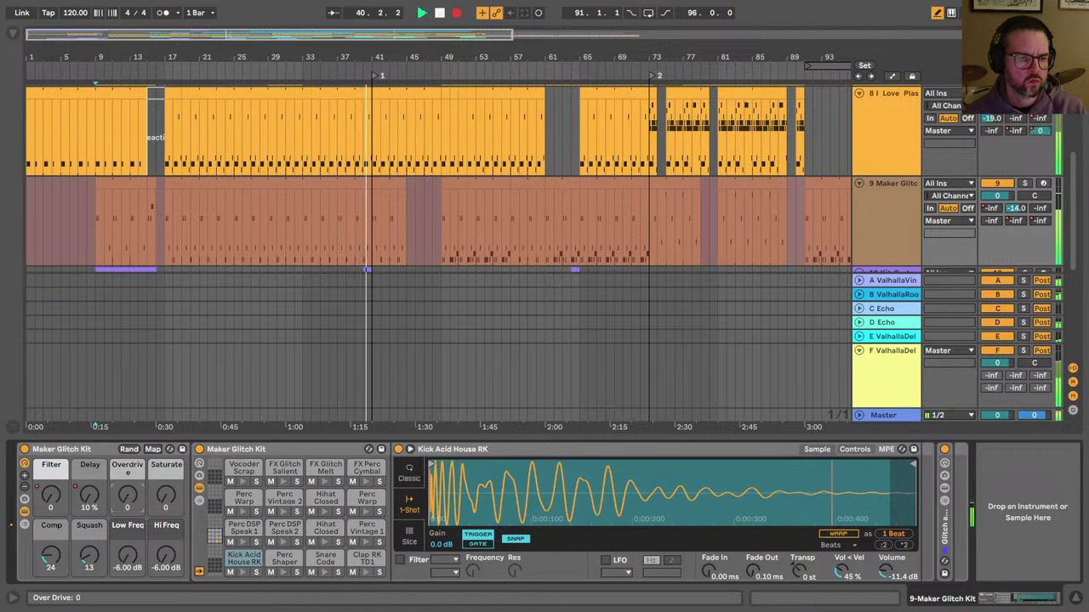
{"action": "left_click_drag", "start_coordinate": [125, 503], "coordinate": [126, 451]}
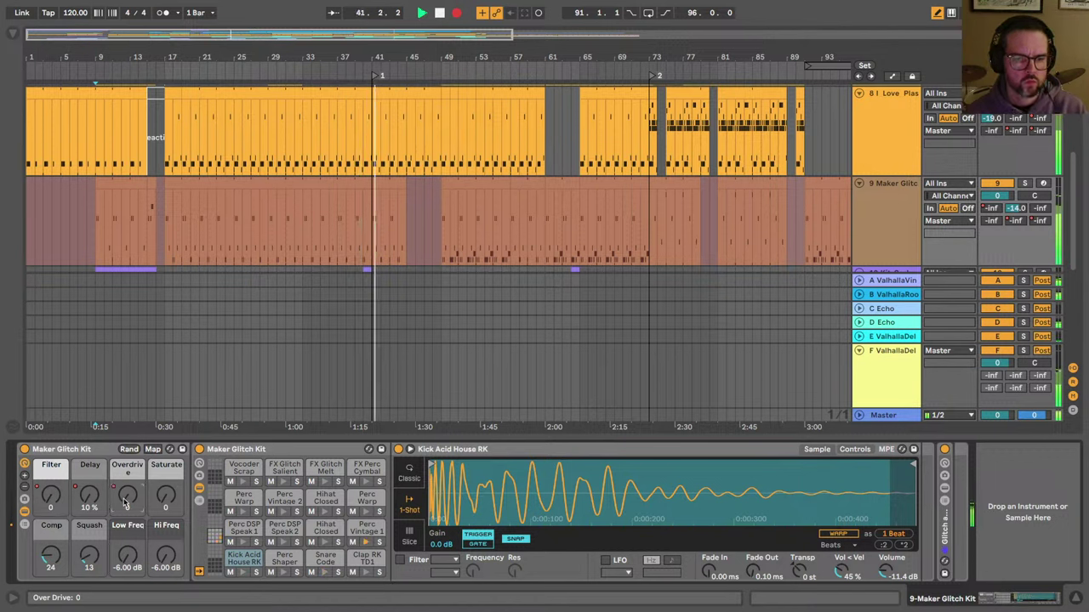
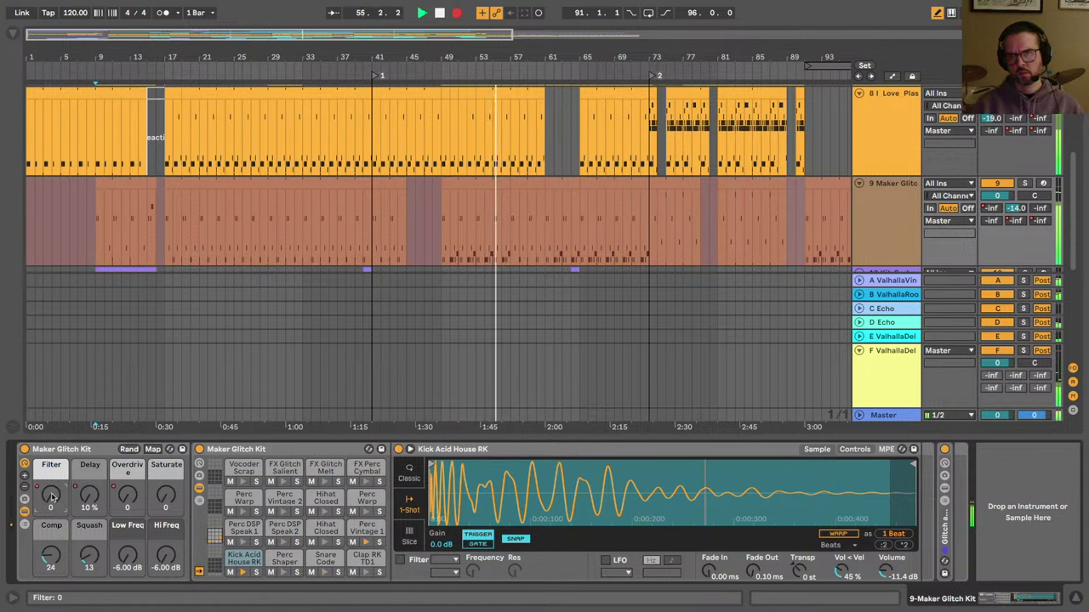
{"action": "mouse_move", "coordinate": [52, 497]}
{"action": "left_mouse_down"}
{"action": "mouse_move", "coordinate": [52, 484]}
{"action": "mouse_move", "coordinate": [52, 497]}
{"action": "left_mouse_up"}
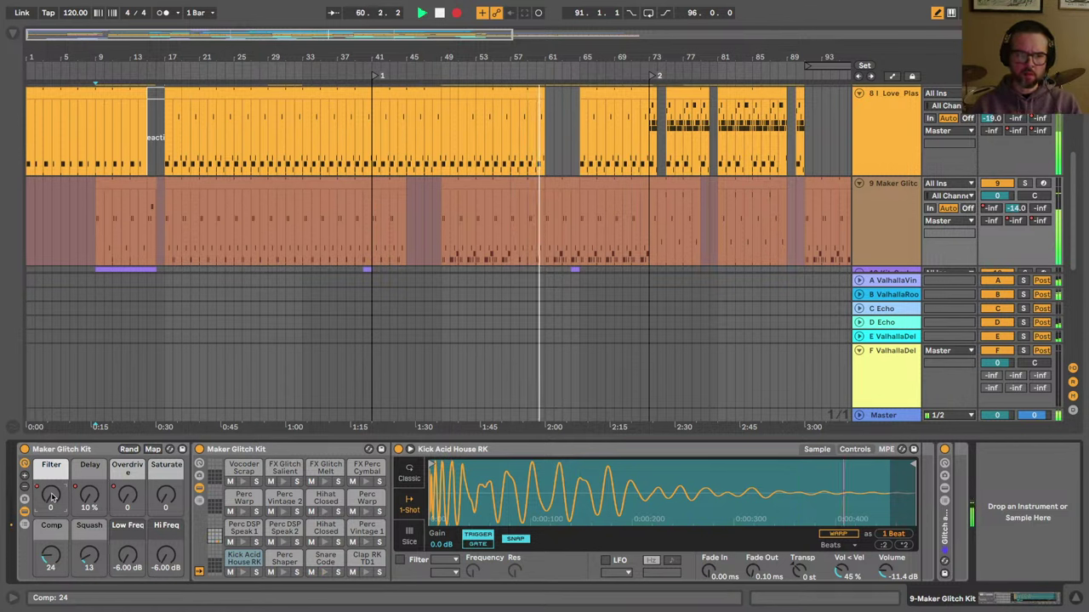
{"action": "mouse_move", "coordinate": [51, 498]}
{"action": "left_mouse_down"}
{"action": "mouse_move", "coordinate": [51, 405]}
{"action": "mouse_move", "coordinate": [51, 498]}
{"action": "left_mouse_up"}
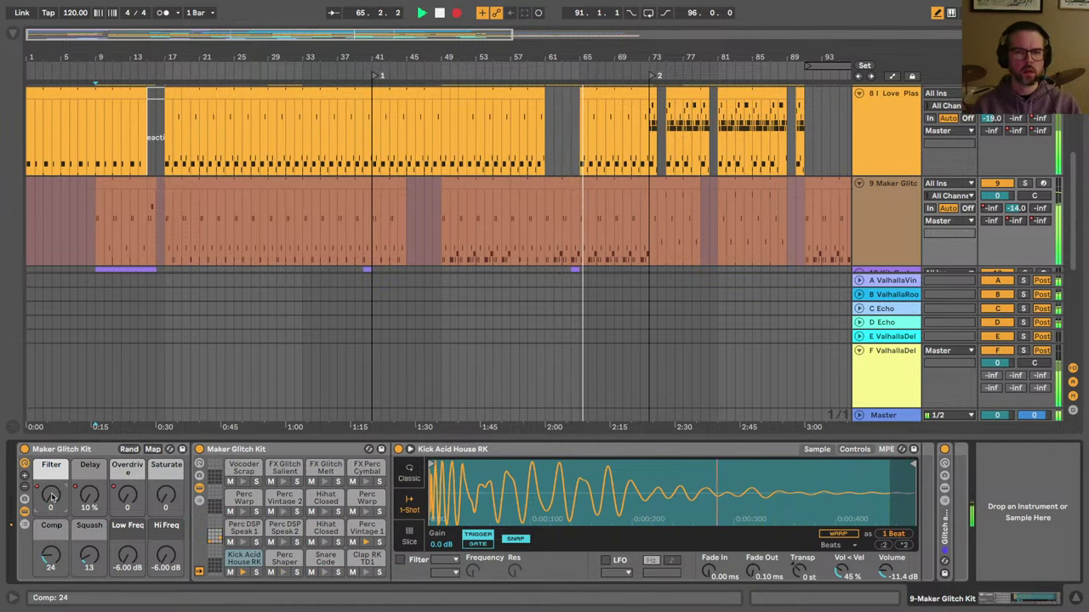
Step: Record a Filter macro sweep on the Maker Glitch Kit, rising to about 79 at bar 73 and falling to about 22 by bar 79
{"action": "scroll", "coordinate": [502, 263], "scroll_direction": "down", "scroll_amount": 3}
{"action": "scroll", "coordinate": [502, 263], "scroll_direction": "right", "scroll_amount": 2}
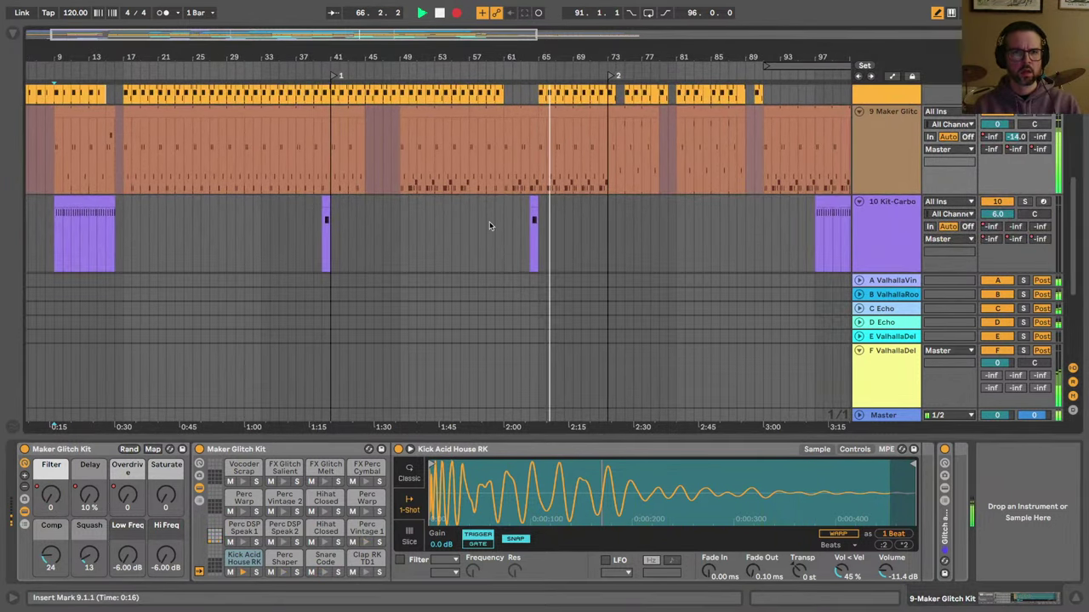
{"action": "scroll", "coordinate": [490, 225], "scroll_direction": "up", "scroll_amount": 3}
{"action": "scroll", "coordinate": [490, 224], "scroll_direction": "right", "scroll_amount": 2}
{"action": "scroll", "coordinate": [490, 230], "scroll_direction": "right", "scroll_amount": 3}
{"action": "scroll", "coordinate": [490, 229], "scroll_direction": "down", "scroll_amount": 1}
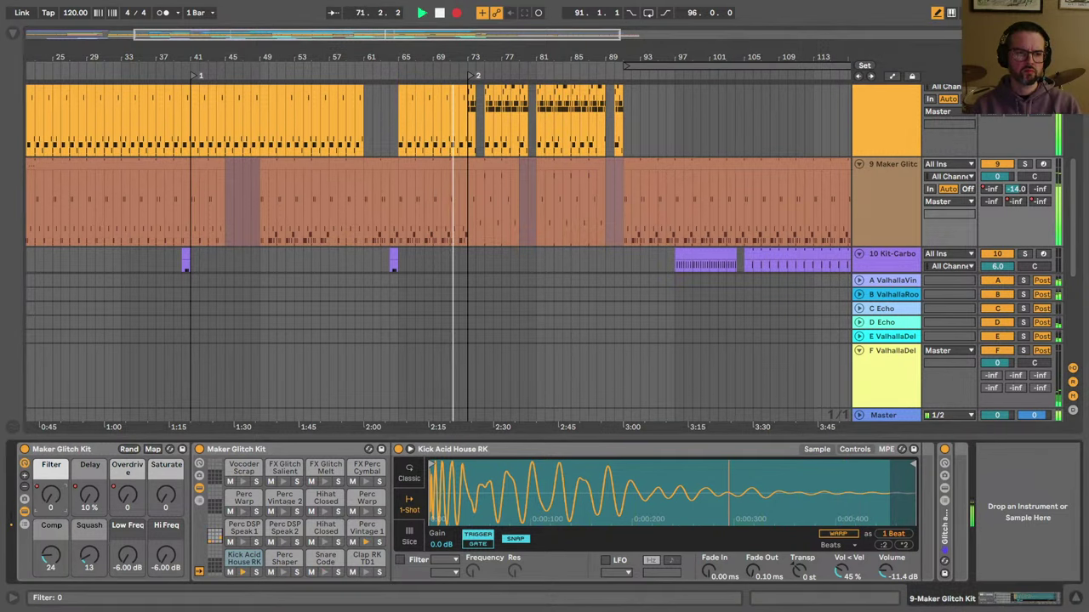
{"action": "left_click_drag", "start_coordinate": [51, 495], "coordinate": [51, 450]}
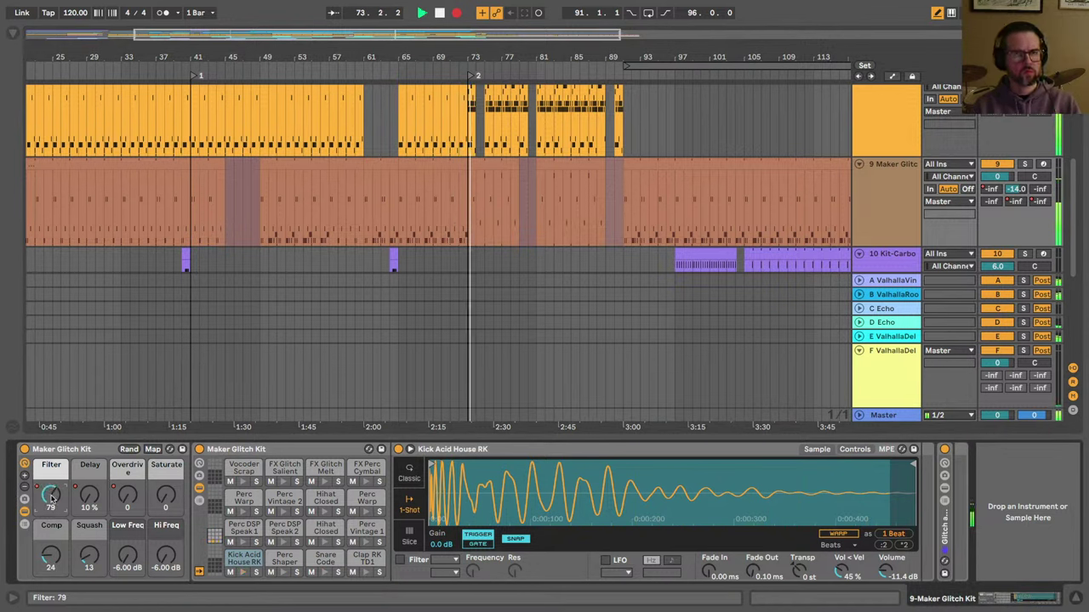
{"action": "left_click_drag", "start_coordinate": [51, 450], "coordinate": [51, 489]}
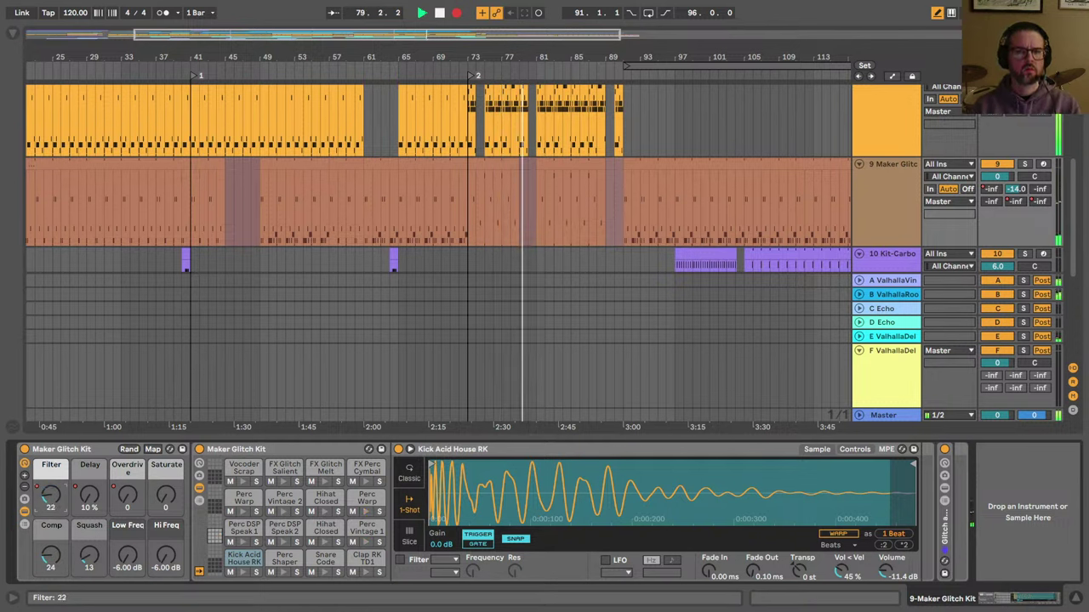
Step: Bring the Maker Glitch Kit's Filter macro to 0 by about bar 98 and end the automation recording while playback continues
{"action": "mouse_move", "coordinate": [51, 496]}
{"action": "left_mouse_down"}
{"action": "mouse_move", "coordinate": [51, 458]}
{"action": "mouse_move", "coordinate": [51, 509]}
{"action": "left_mouse_up"}
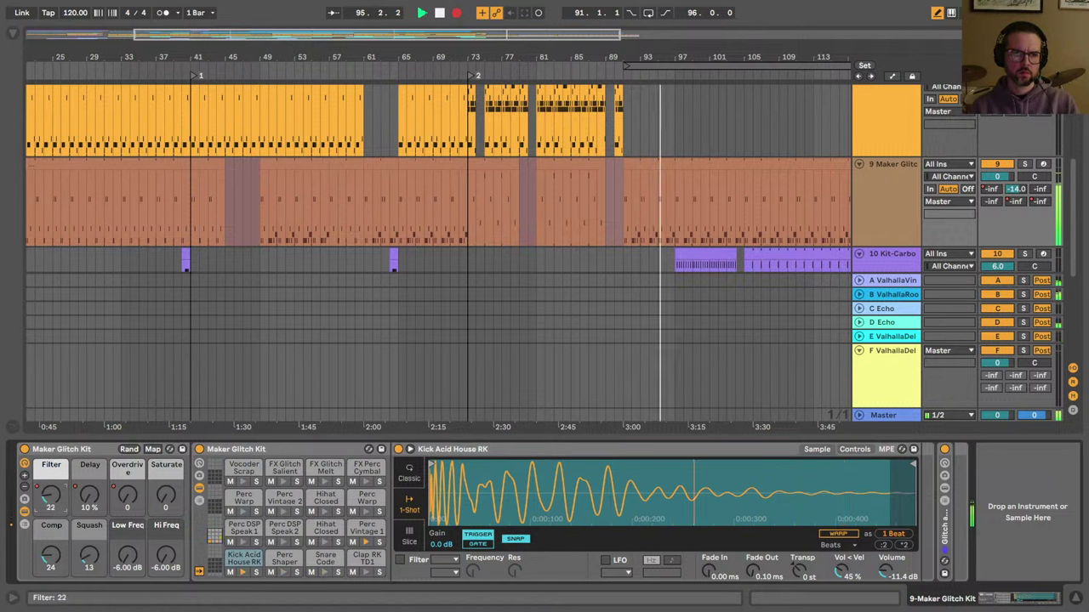
{"action": "mouse_move", "coordinate": [51, 495]}
{"action": "left_mouse_down"}
{"action": "mouse_move", "coordinate": [51, 445]}
{"action": "mouse_move", "coordinate": [51, 495]}
{"action": "left_mouse_up"}
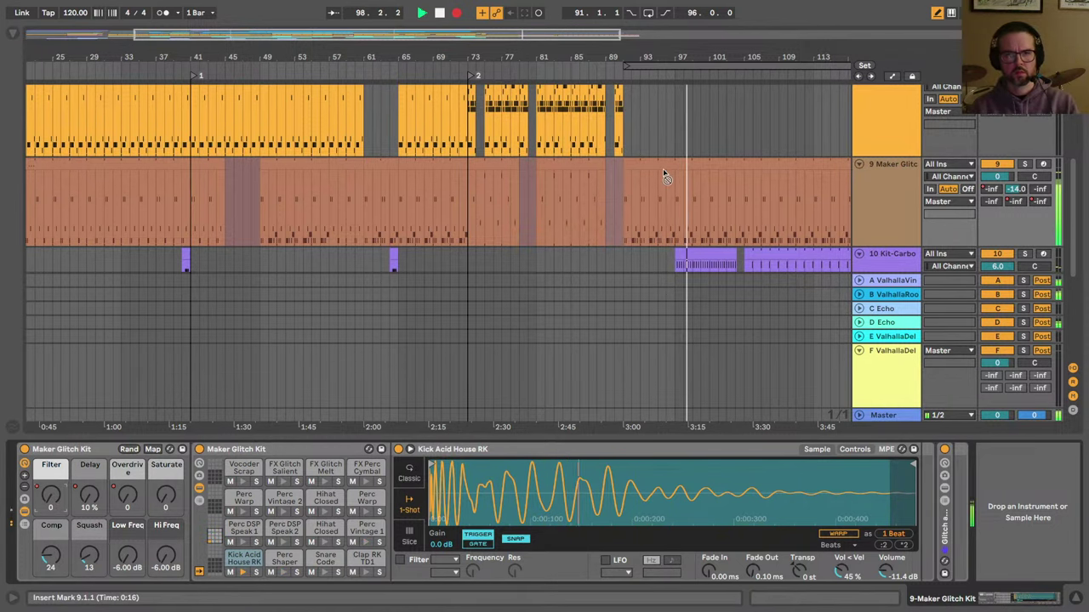
{"action": "scroll", "coordinate": [541, 205], "scroll_direction": "right", "scroll_amount": 3}
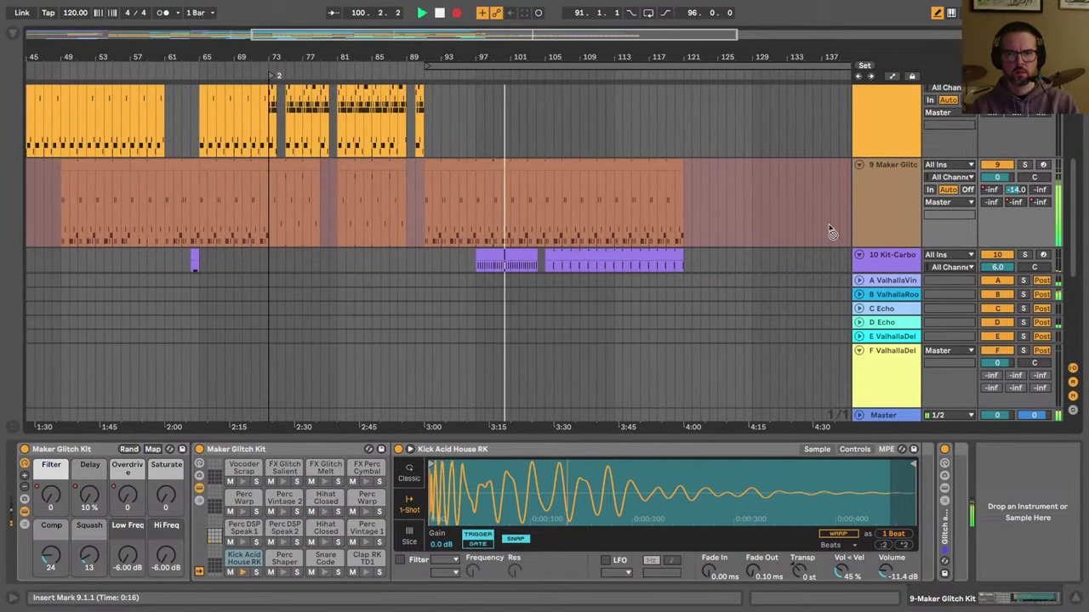
{"action": "scroll", "coordinate": [748, 224], "scroll_direction": "down", "scroll_amount": 3}
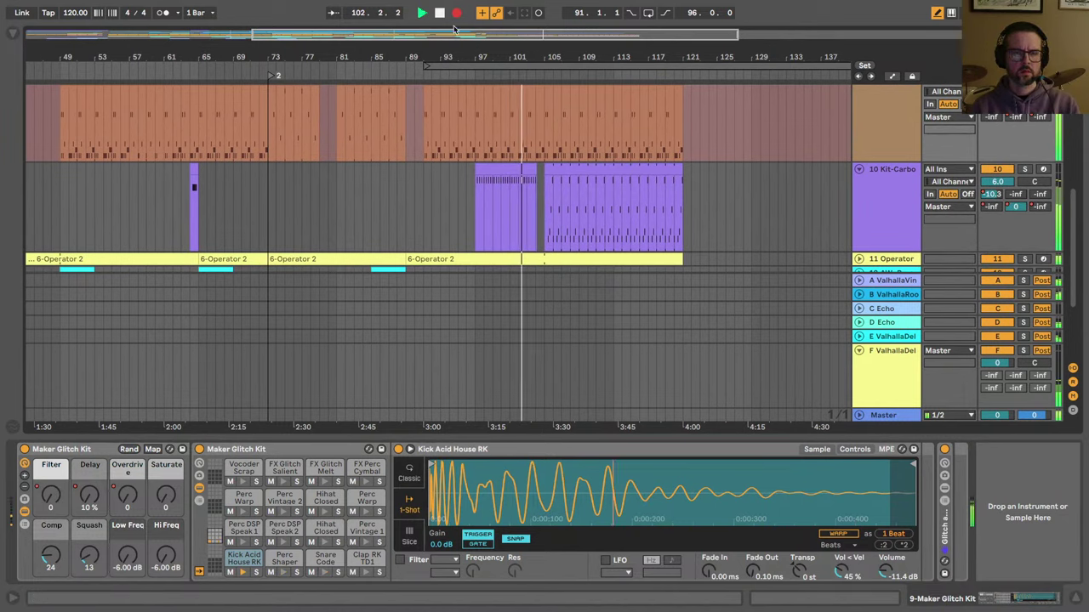
Step: Arm track 5 Kontakt 7, enlarge its lane and raise the computer keyboard's octave range to C4 to D5
{"action": "scroll", "coordinate": [510, 200], "scroll_direction": "up", "scroll_amount": 5}
{"action": "scroll", "coordinate": [510, 200], "scroll_direction": "up", "scroll_amount": 2}
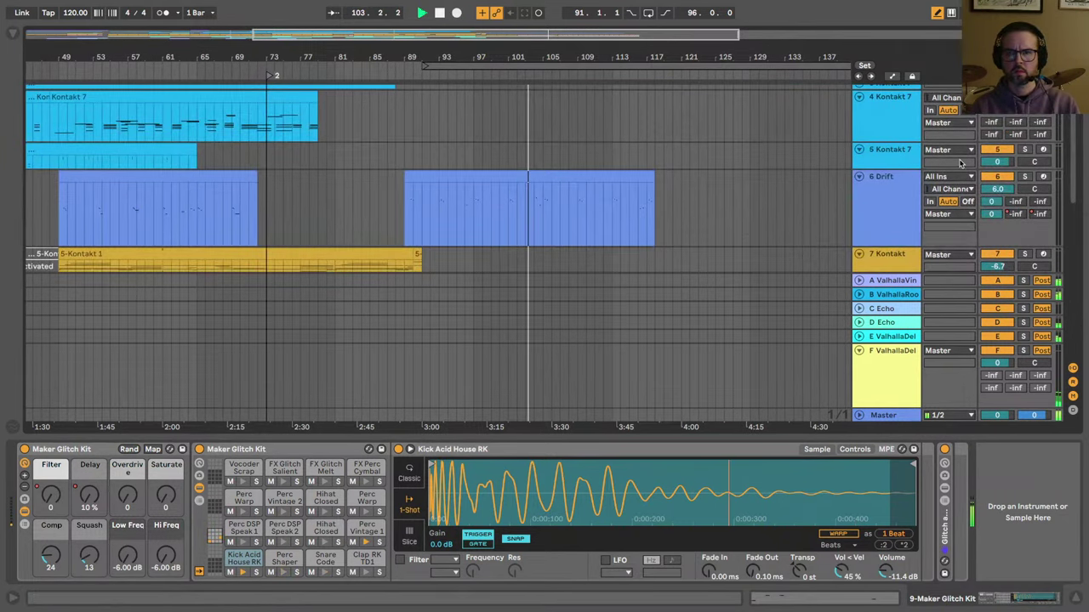
{"action": "left_click", "coordinate": [1042, 151]}
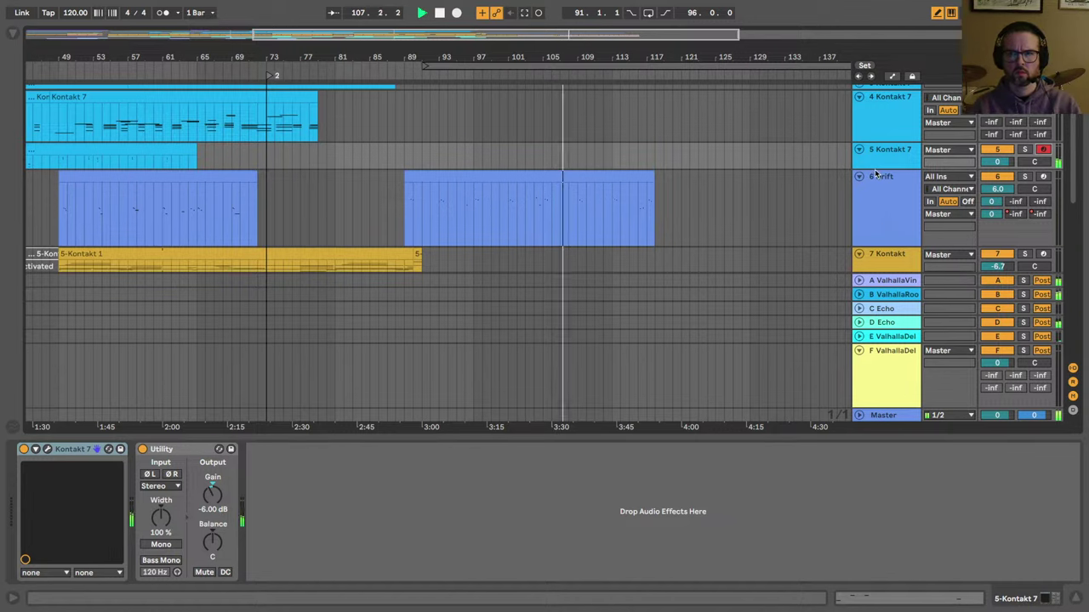
{"action": "left_click_drag", "start_coordinate": [876, 171], "coordinate": [880, 252]}
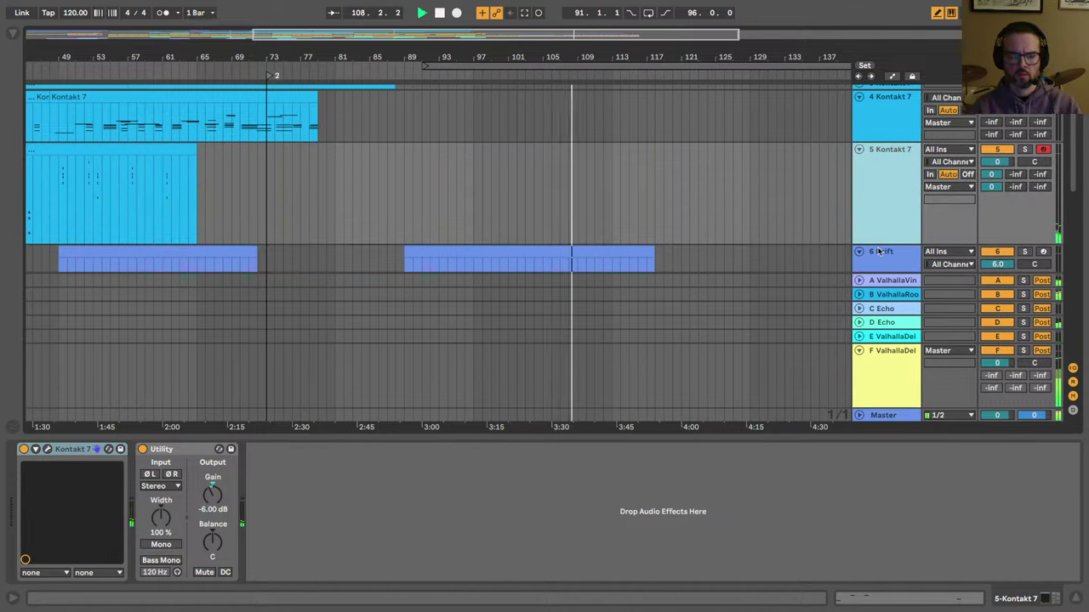
{"action": "key", "text": "x"}
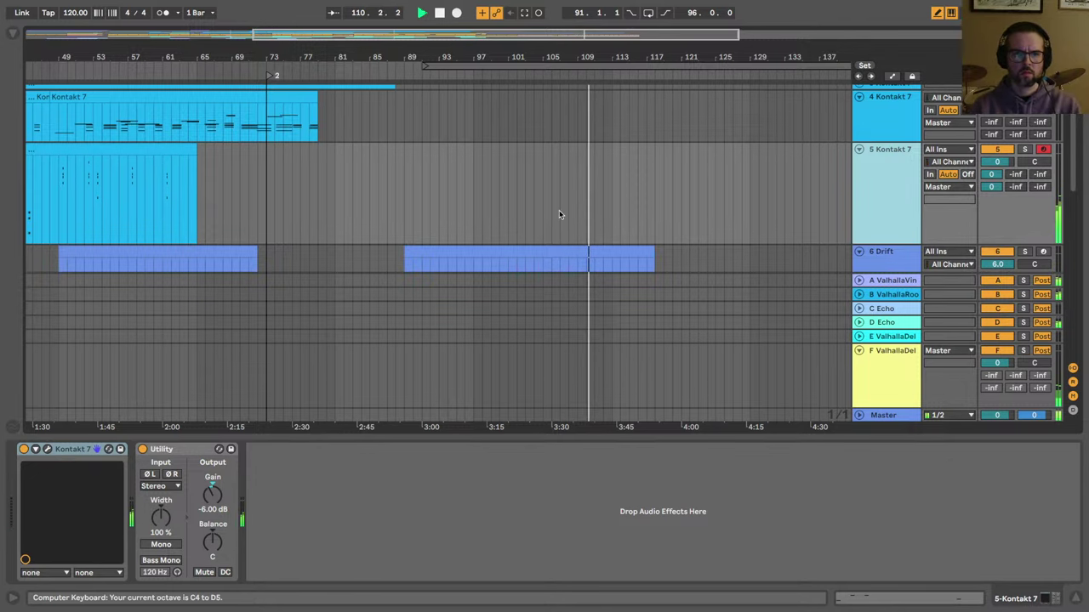
{"action": "scroll", "coordinate": [559, 212], "scroll_direction": "down", "scroll_amount": 1}
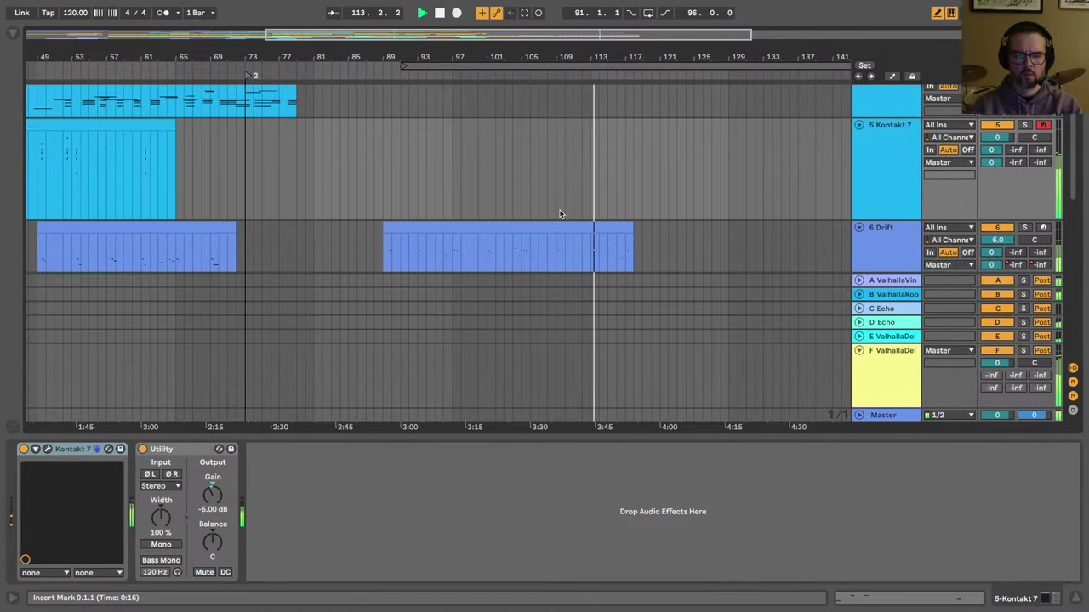
Step: Capture the just-played notes as a clip on track 5 Kontakt 7, extend its start back to bar 105, and stop playback
{"action": "scroll", "coordinate": [561, 213], "scroll_direction": "down", "scroll_amount": 3}
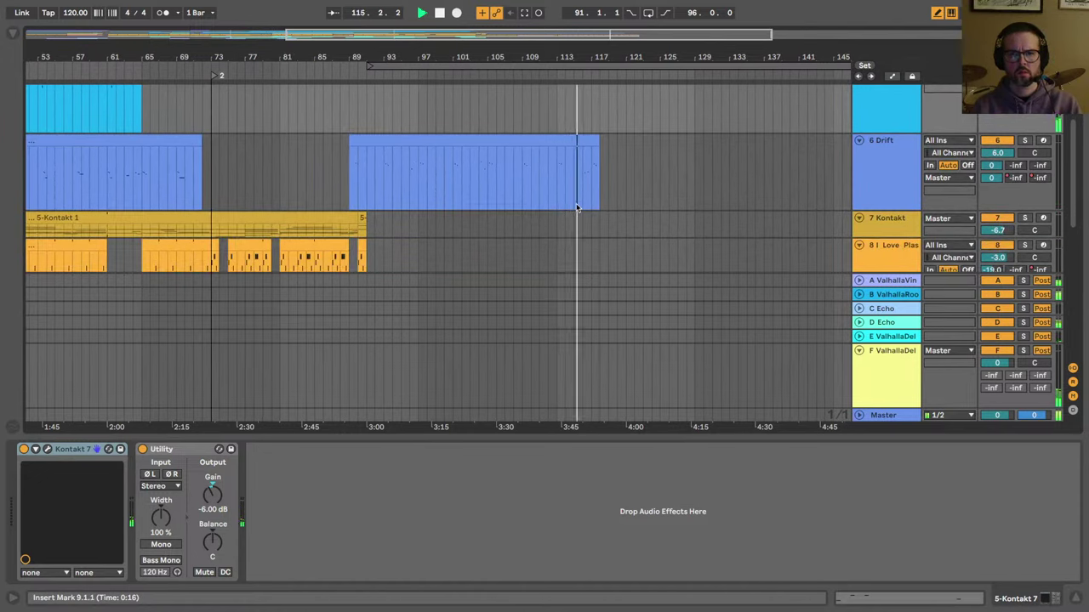
{"action": "left_click", "coordinate": [525, 13]}
{"action": "scroll", "coordinate": [545, 145], "scroll_direction": "up", "scroll_amount": 3}
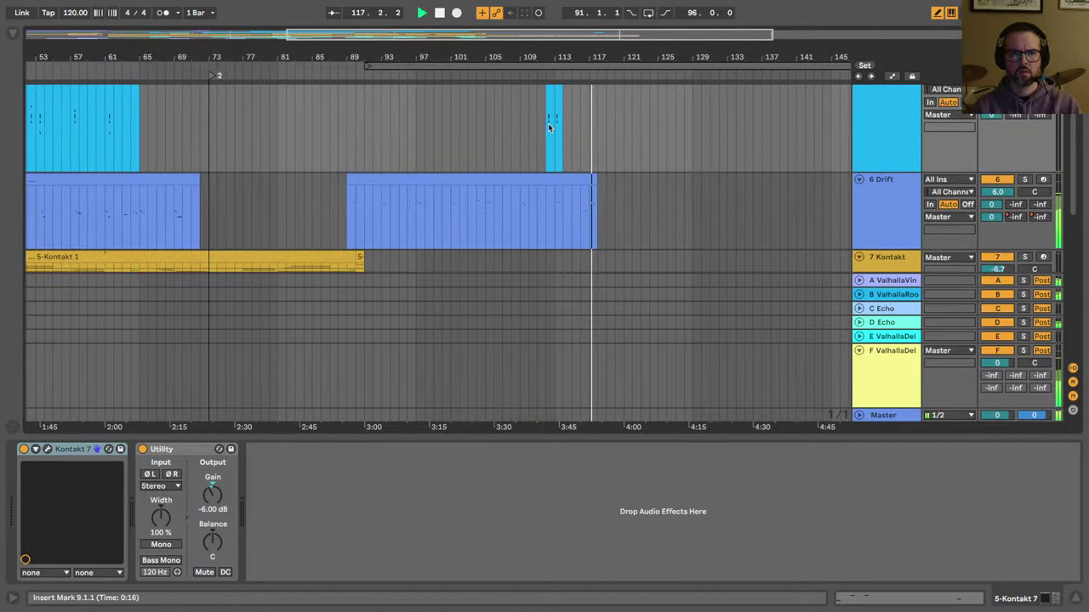
{"action": "left_click_drag", "start_coordinate": [547, 119], "coordinate": [484, 126]}
{"action": "key", "text": "space"}
{"action": "left_click_drag", "start_coordinate": [529, 56], "coordinate": [488, 49]}
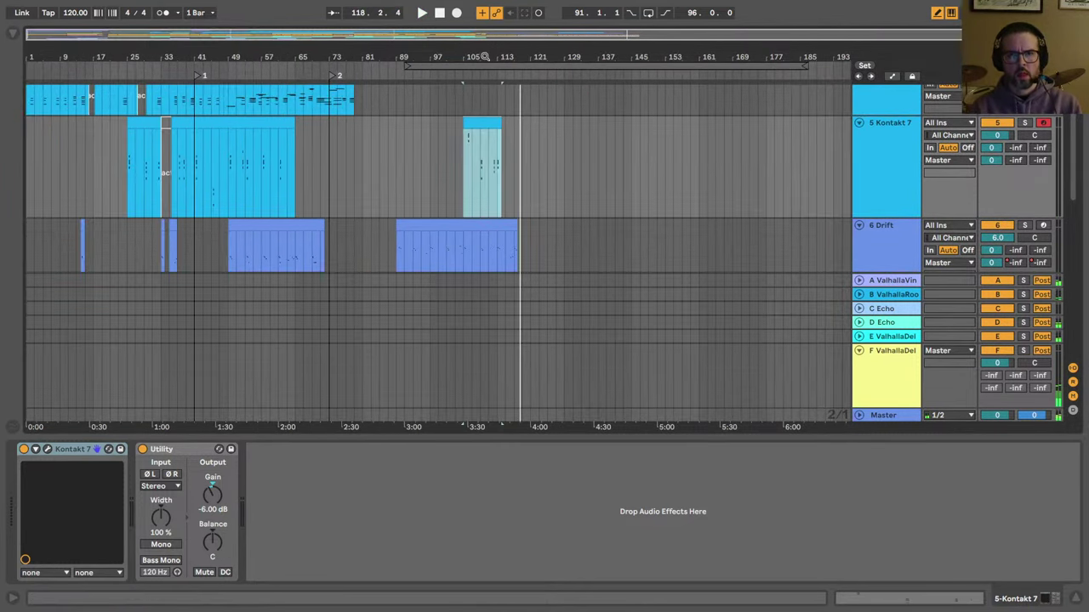
Step: Fold all the arrangement tracks, then unfold track 7 Kontakt
{"action": "key", "text": "super+a"}
{"action": "left_click", "coordinate": [859, 123]}
{"action": "scroll", "coordinate": [524, 185], "scroll_direction": "up", "scroll_amount": 1}
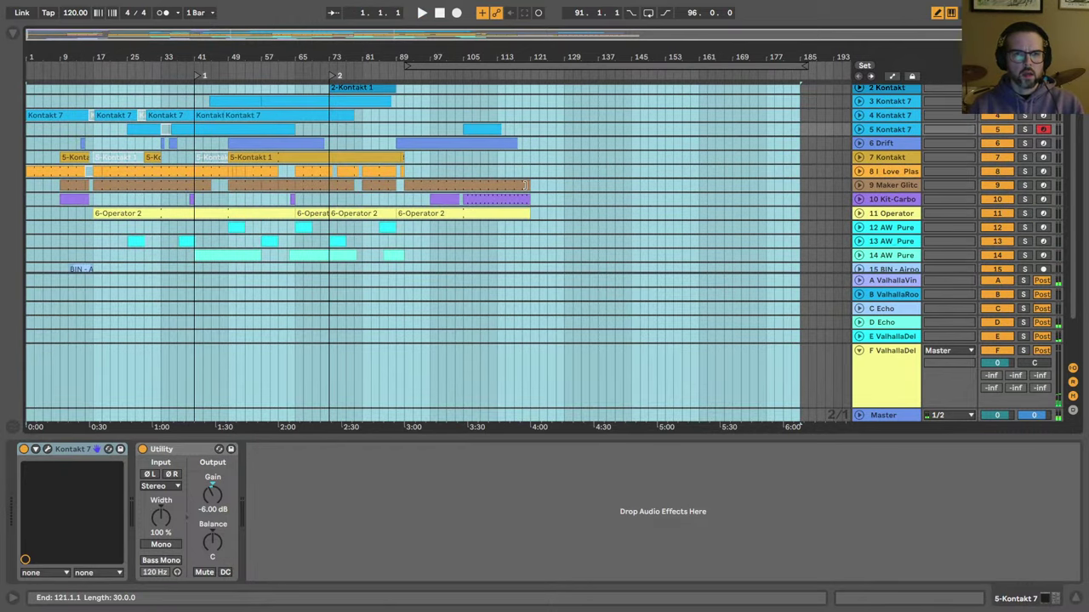
{"action": "scroll", "coordinate": [861, 177], "scroll_direction": "up", "scroll_amount": 1}
{"action": "left_click", "coordinate": [860, 175]}
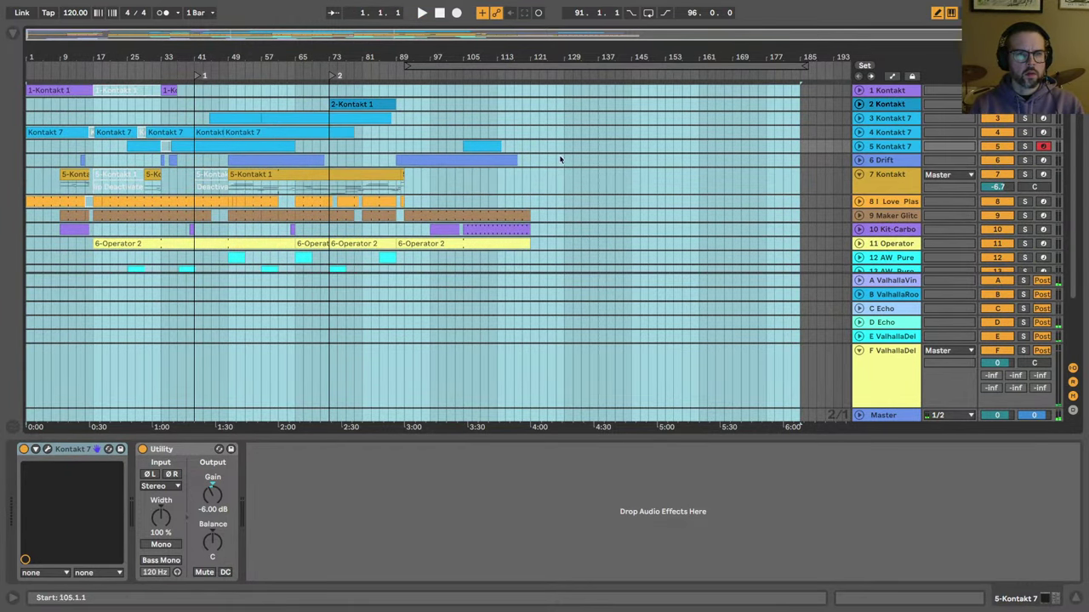
Step: Delete the deactivated clips at bars 17 and 41 on track 7 Kontakt and fold the track
{"action": "left_click", "coordinate": [675, 179]}
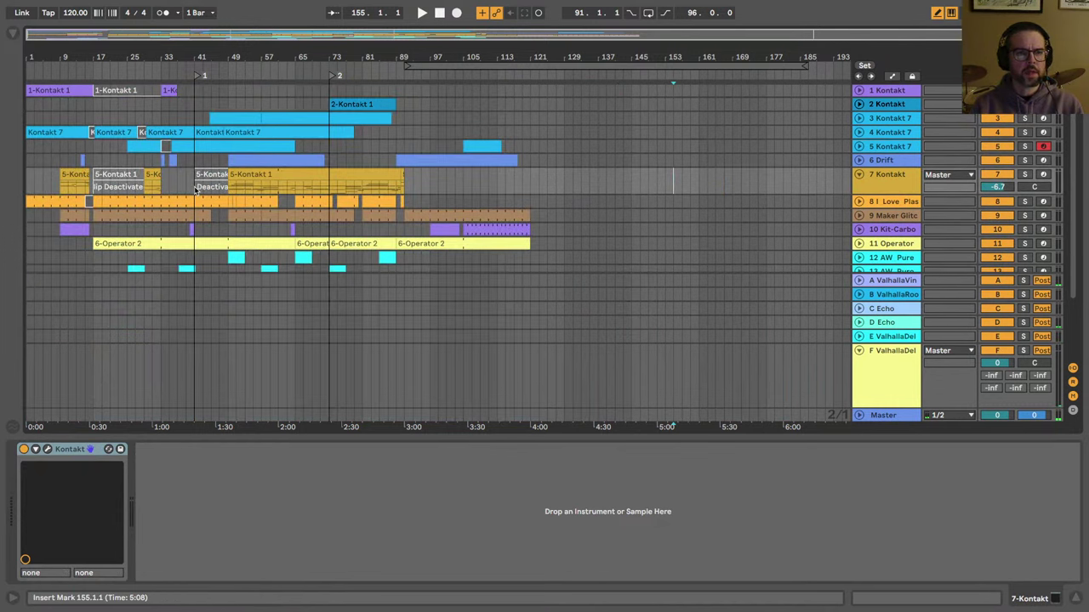
{"action": "left_click_drag", "start_coordinate": [196, 189], "coordinate": [112, 202]}
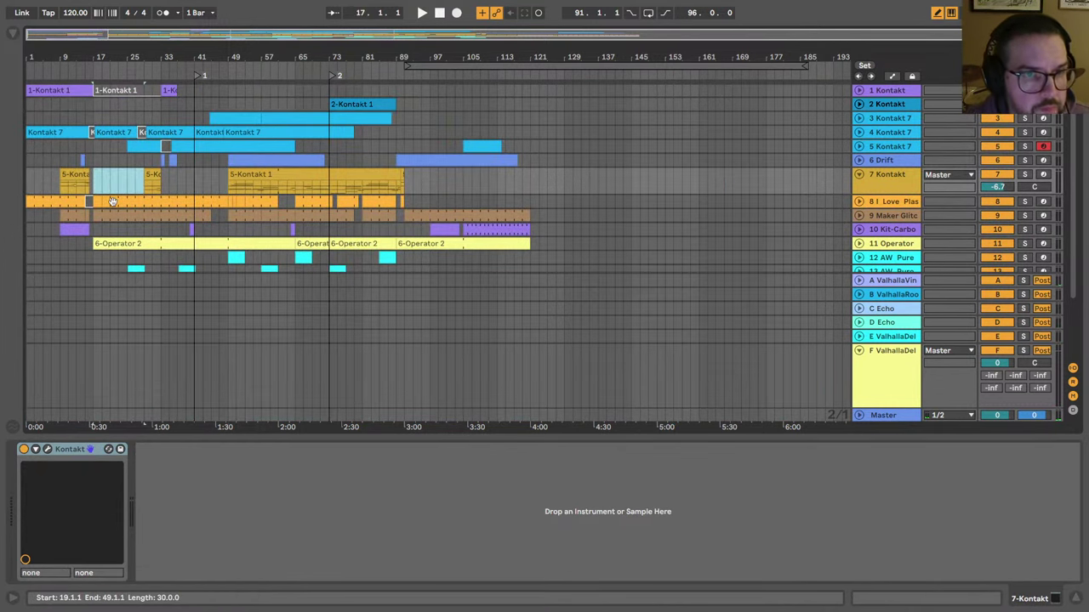
{"action": "key", "text": "ctrl+a"}
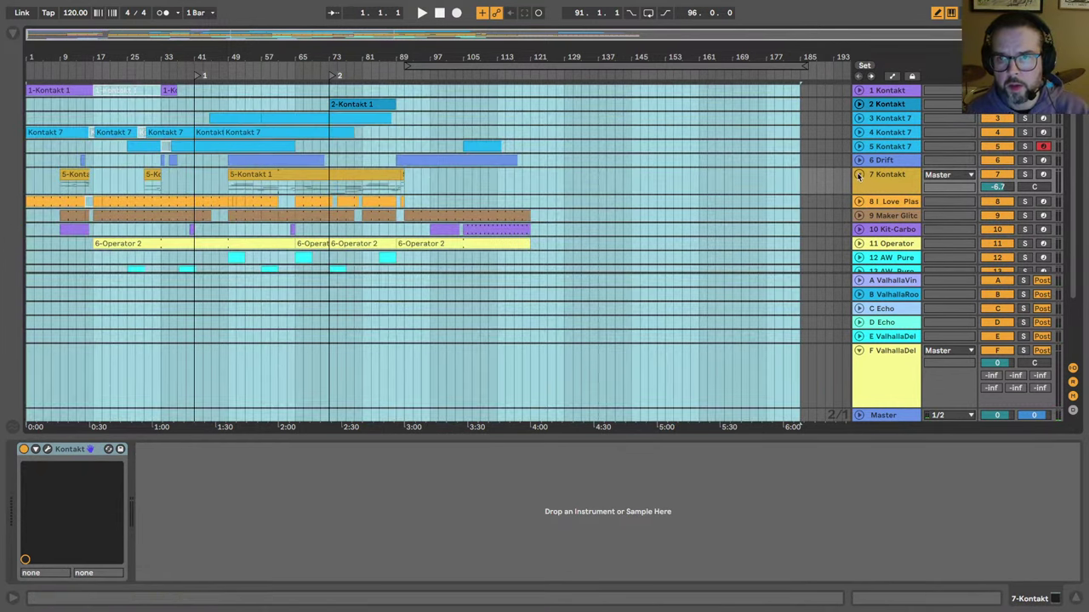
{"action": "left_click", "coordinate": [859, 175]}
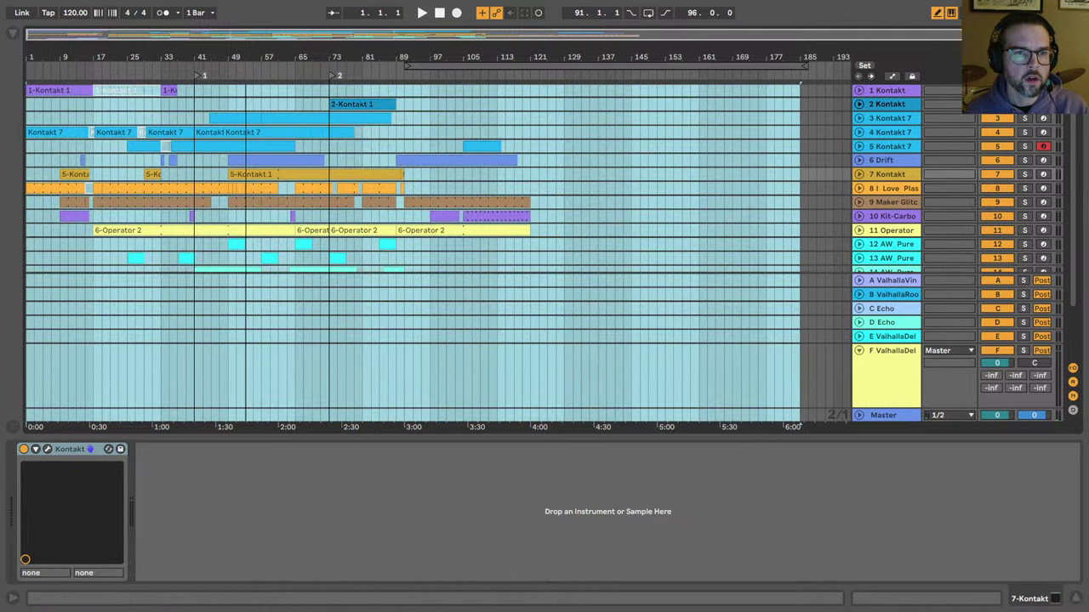
Step: Hide the return tracks and play the arrangement briefly from bar 1
{"action": "key", "text": "ctrl+alt+r"}
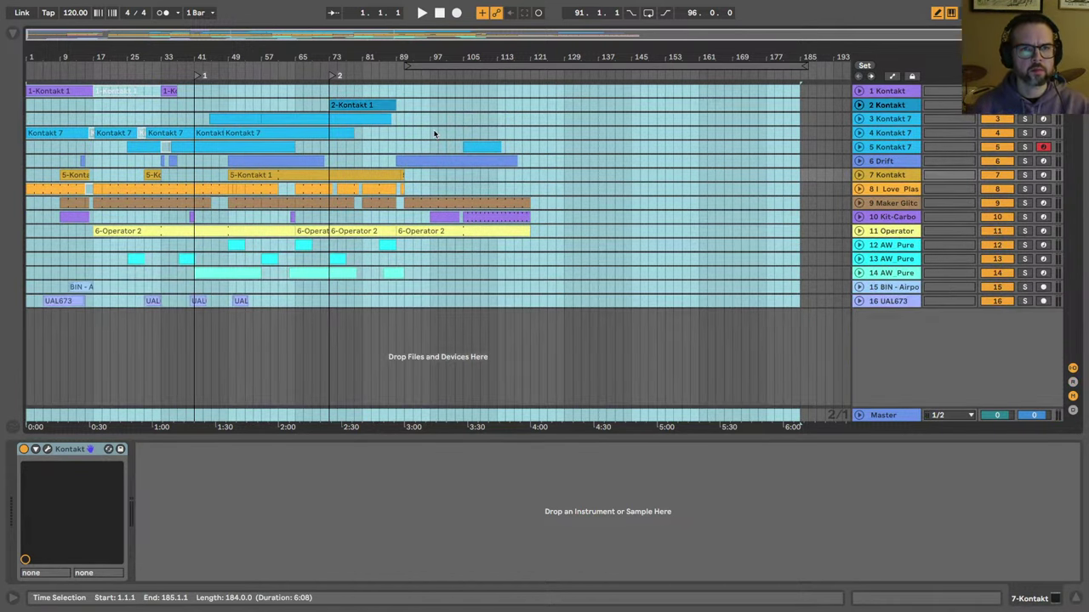
{"action": "left_click", "coordinate": [442, 18]}
{"action": "key", "text": "space"}
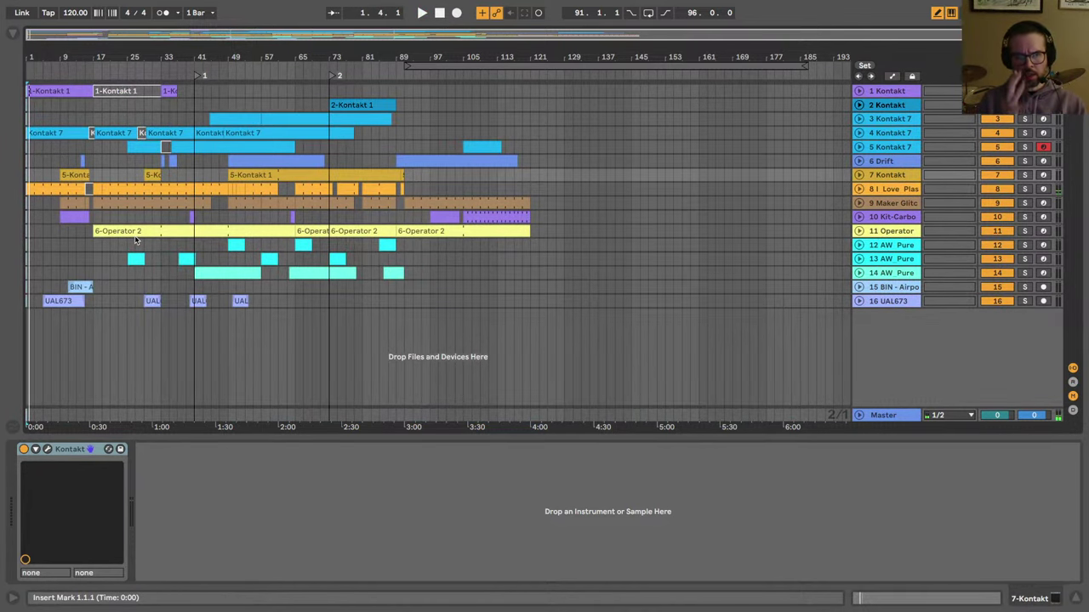
{"action": "left_click_drag", "start_coordinate": [31, 54], "coordinate": [31, 78]}
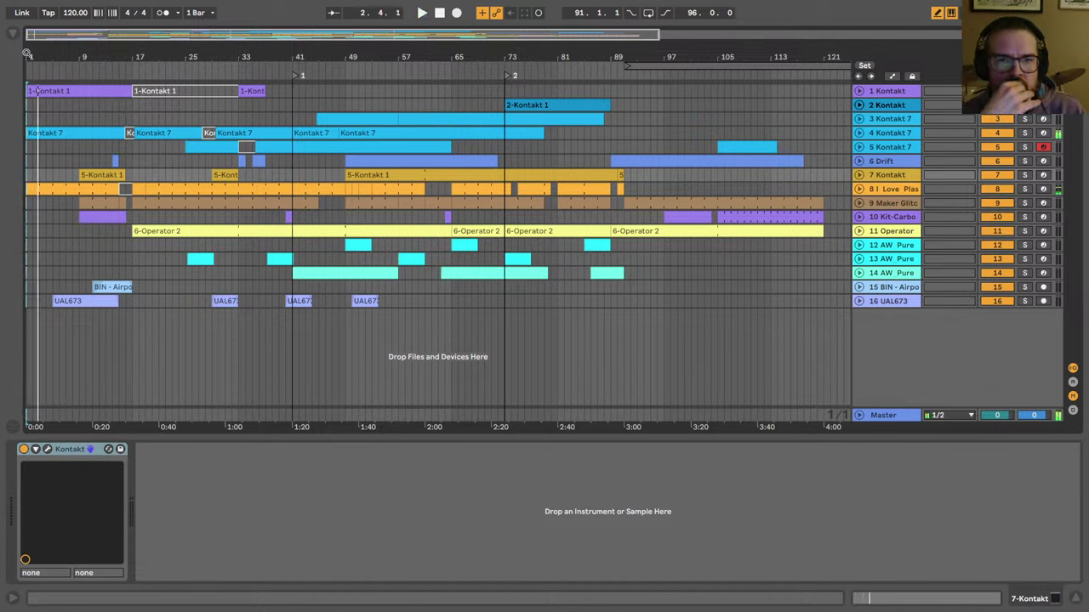
Step: Unfold track 16 UAL673, copy its clip at bar 50 to bar 69, and play from there
{"action": "left_click", "coordinate": [857, 302]}
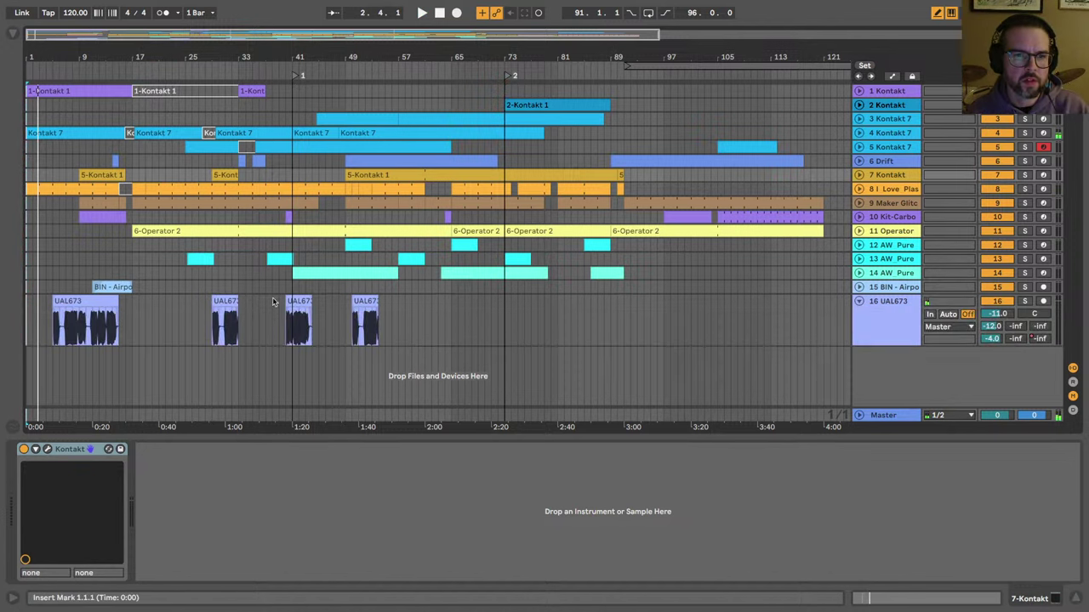
{"action": "left_click", "coordinate": [364, 301]}
{"action": "key", "text": "super+c"}
{"action": "left_click", "coordinate": [481, 312]}
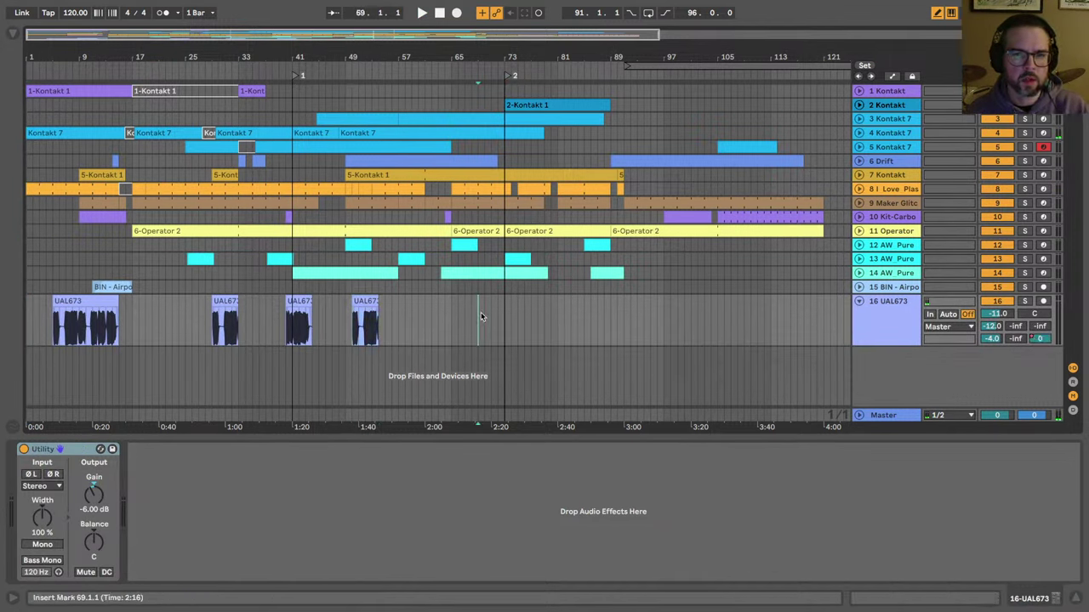
{"action": "key", "text": "super+v"}
{"action": "key", "text": "space"}
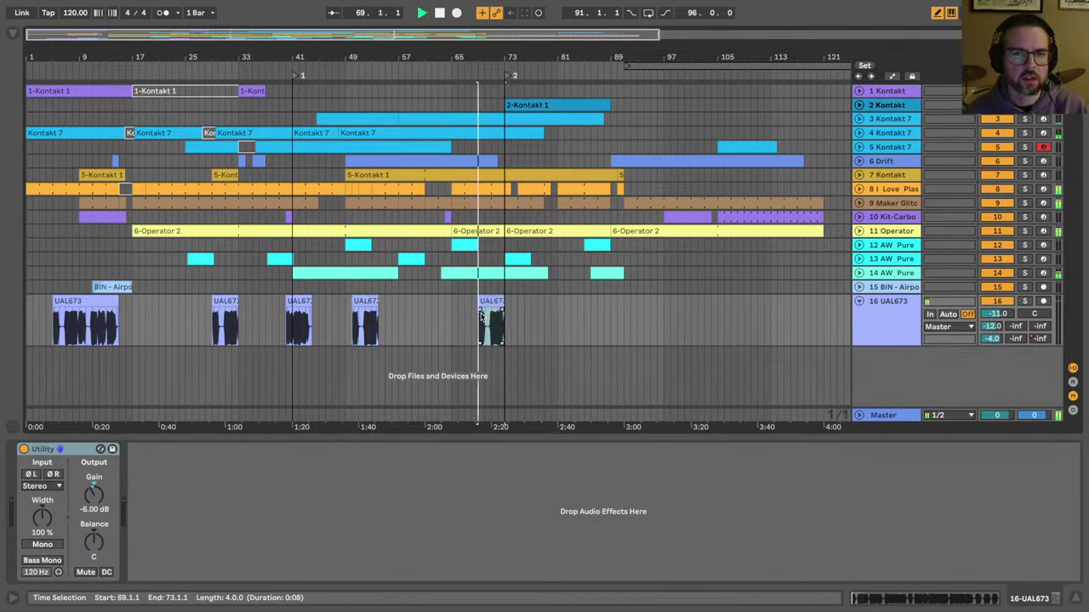
Step: Extend the UAL673 clip at bar 69 to bar 101 and cut out bars 73 to 77
{"action": "left_click", "coordinate": [303, 321]}
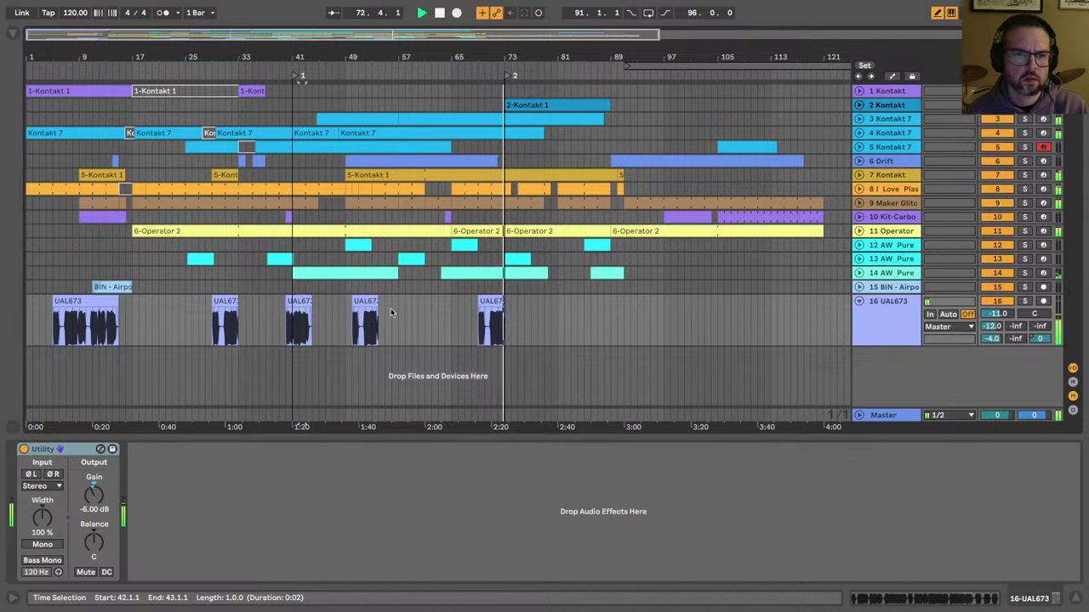
{"action": "left_click_drag", "start_coordinate": [504, 308], "coordinate": [689, 308]}
{"action": "left_click_drag", "start_coordinate": [505, 332], "coordinate": [532, 330]}
{"action": "key", "text": "ctrl+e"}
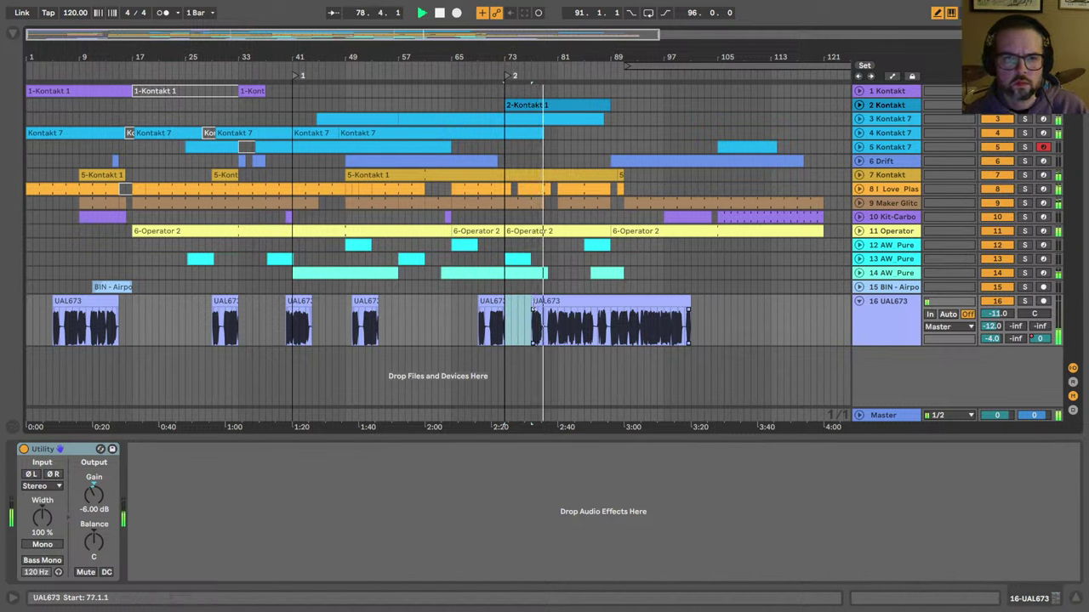
Step: Trim the long UAL673 clip to start at bar 79, remove bars 81 to 84, and start the remaining part at bar 89
{"action": "left_click_drag", "start_coordinate": [533, 302], "coordinate": [578, 325]}
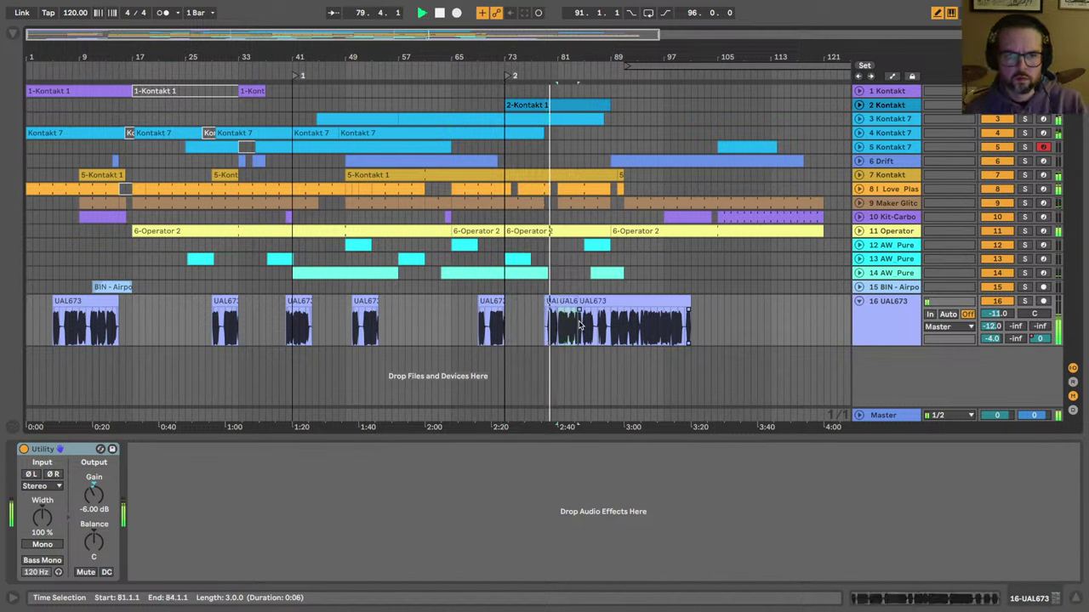
{"action": "key", "text": "Delete"}
{"action": "left_click", "coordinate": [580, 301]}
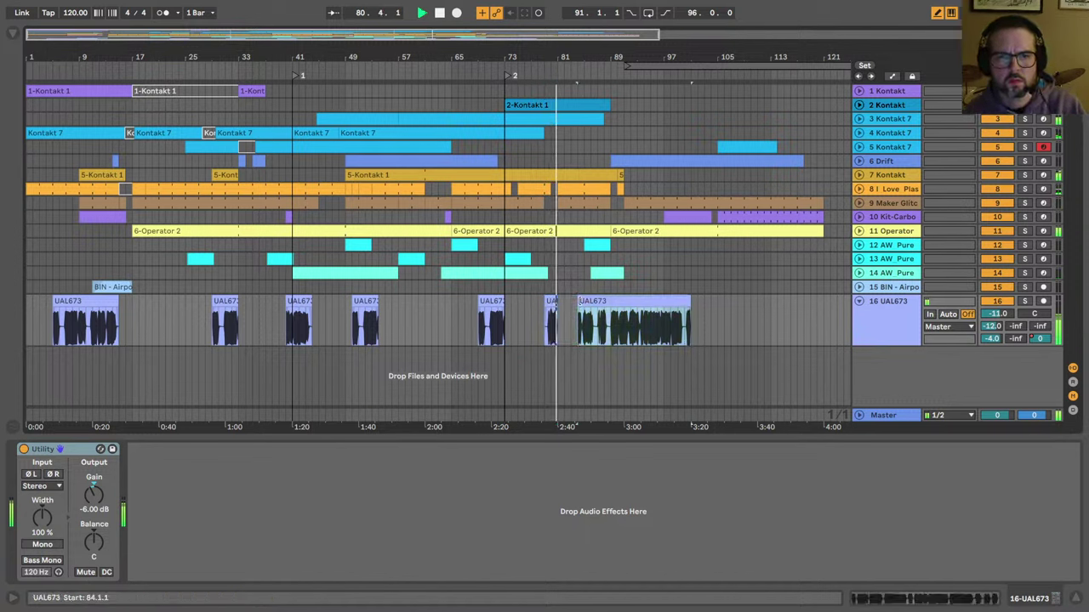
{"action": "left_click_drag", "start_coordinate": [579, 302], "coordinate": [609, 303]}
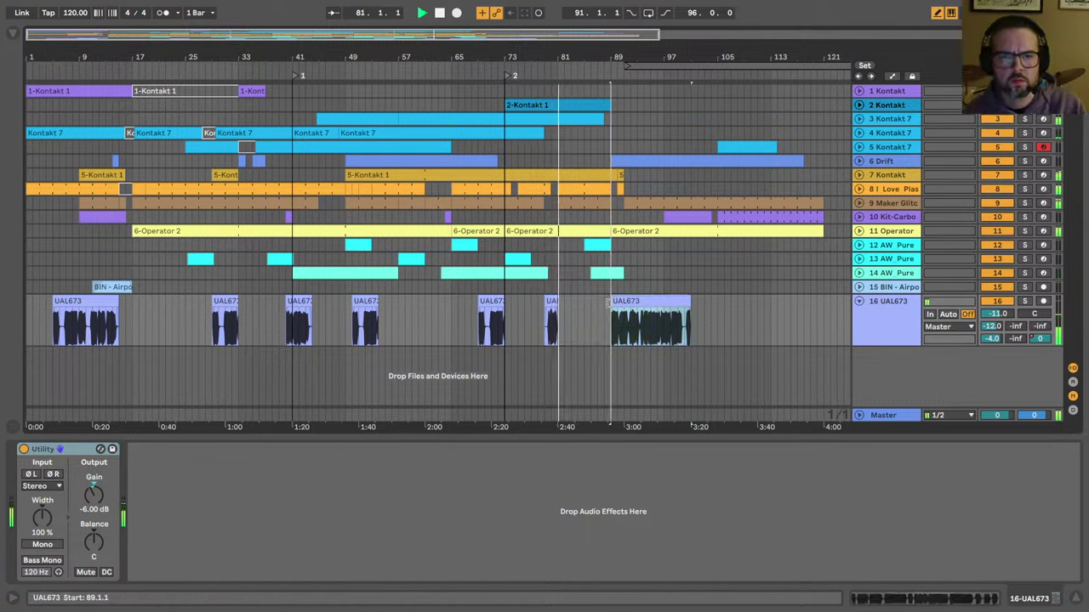
Step: Extend the short UAL673 clip at bar 79 to end at bar 87
{"action": "left_click", "coordinate": [559, 311]}
{"action": "left_click", "coordinate": [555, 303]}
{"action": "left_click_drag", "start_coordinate": [556, 303], "coordinate": [594, 302]}
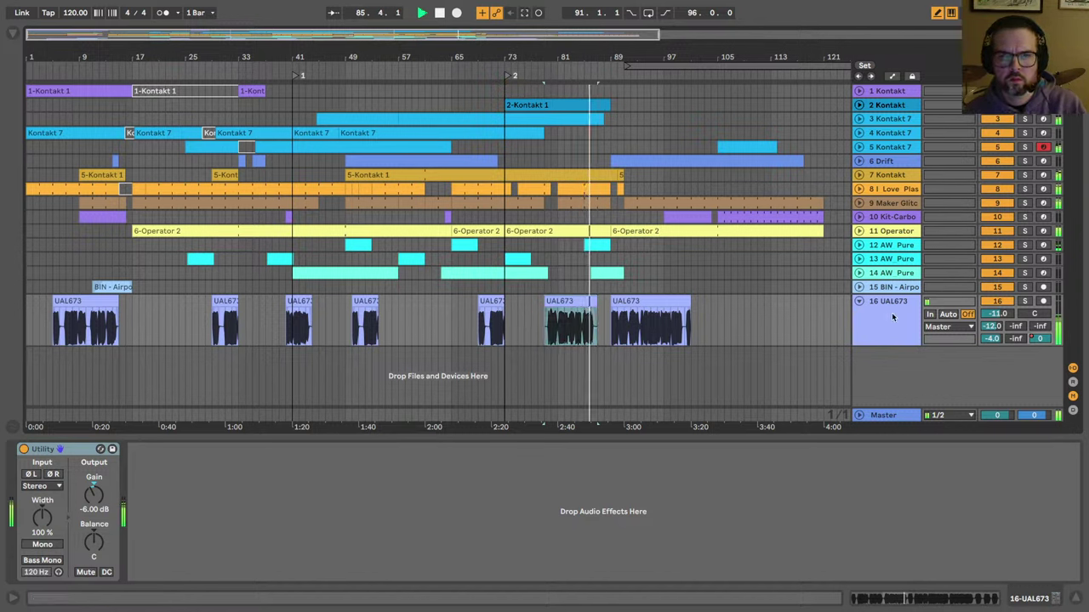
Step: Draw track 16's F-ValhallaDelay send automation down to its minimum from about bar 74 to bar 111
{"action": "key", "text": "a"}
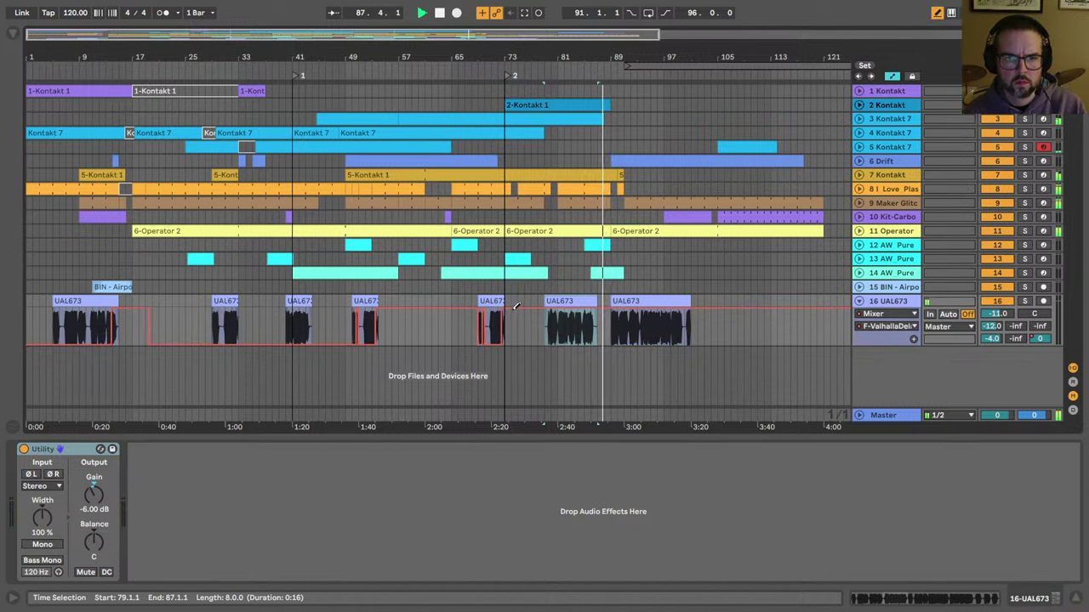
{"action": "mouse_move", "coordinate": [515, 310]}
{"action": "left_mouse_down"}
{"action": "mouse_move", "coordinate": [702, 403]}
{"action": "mouse_move", "coordinate": [752, 348]}
{"action": "left_mouse_up"}
{"action": "key", "text": "b"}
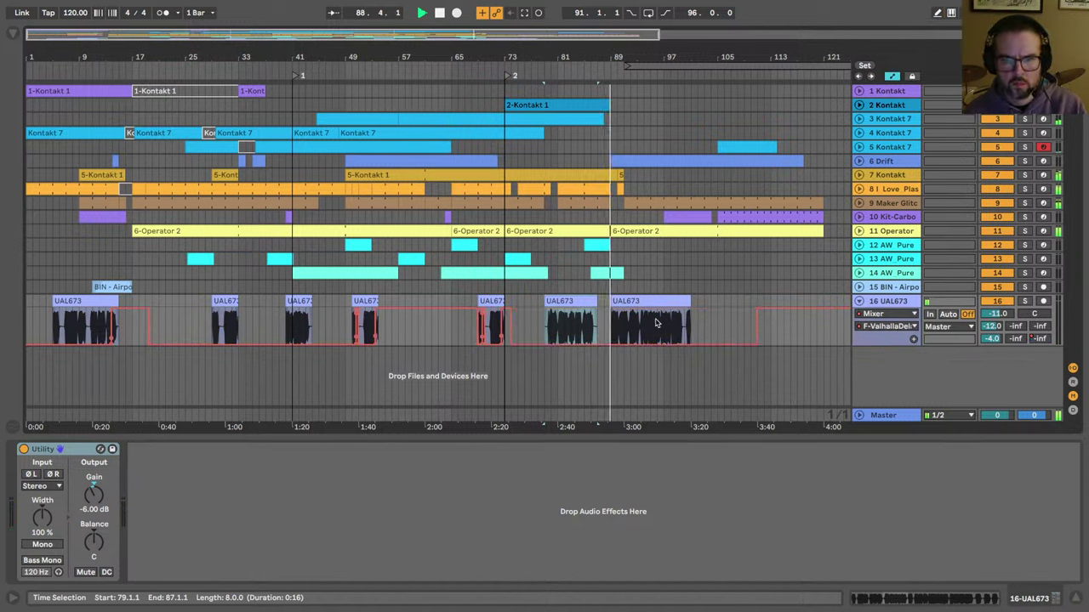
{"action": "key", "text": "a"}
Step: Shorten the UAL673 clip at bar 89 to end at bar 90 and stop playback
{"action": "left_click", "coordinate": [614, 330]}
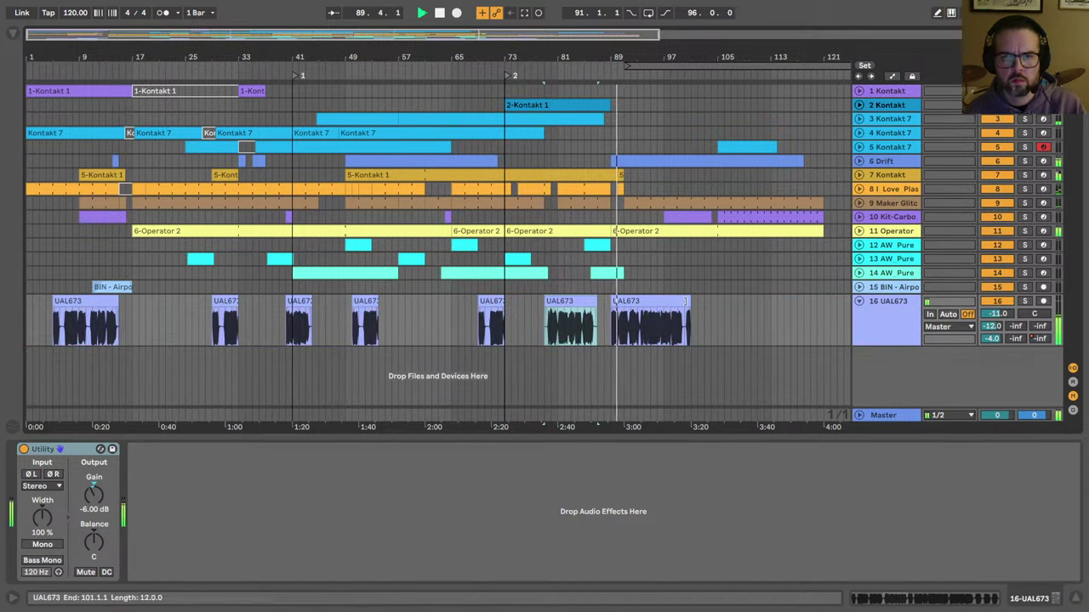
{"action": "left_click_drag", "start_coordinate": [684, 301], "coordinate": [617, 302]}
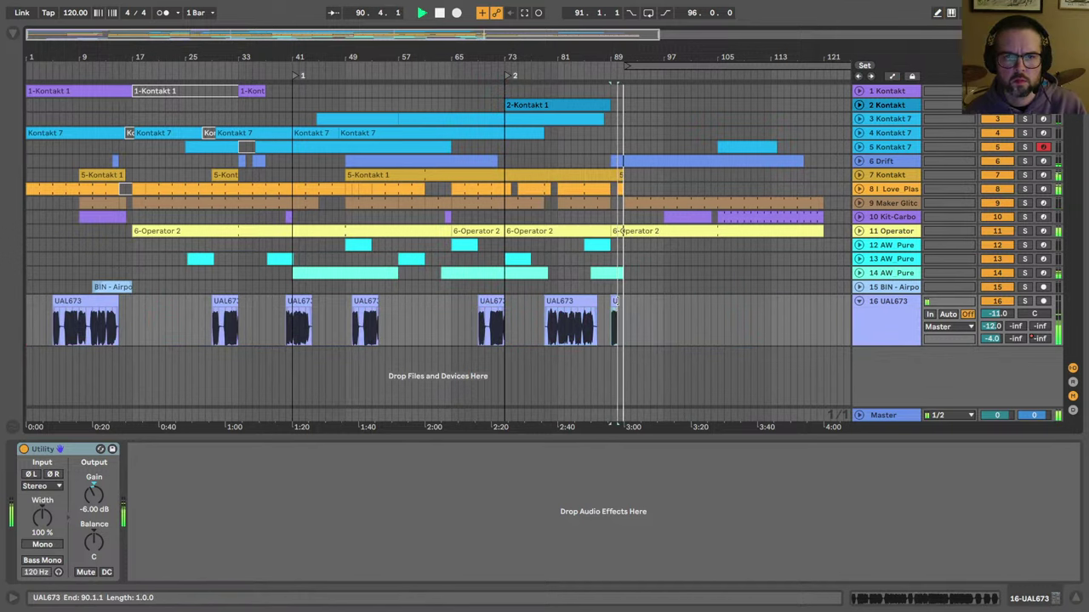
{"action": "scroll", "coordinate": [622, 299], "scroll_direction": "up", "scroll_amount": 5}
{"action": "key", "text": "space"}
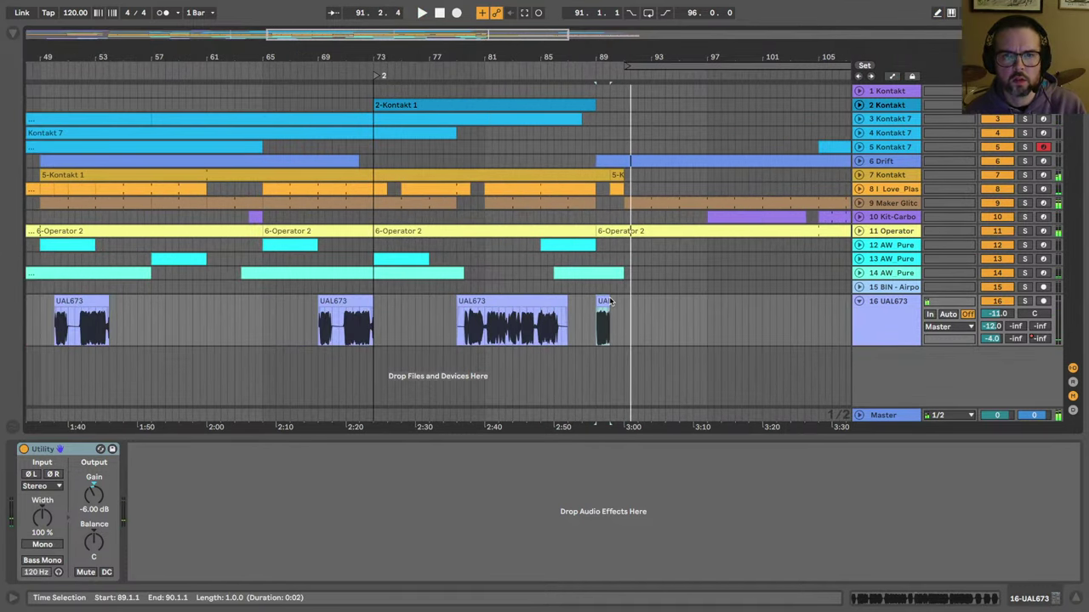
Step: Try a slightly longer UAL673 clip at bar 89 with the F-ValhallaDelay send at 0 dB
{"action": "left_click", "coordinate": [609, 301]}
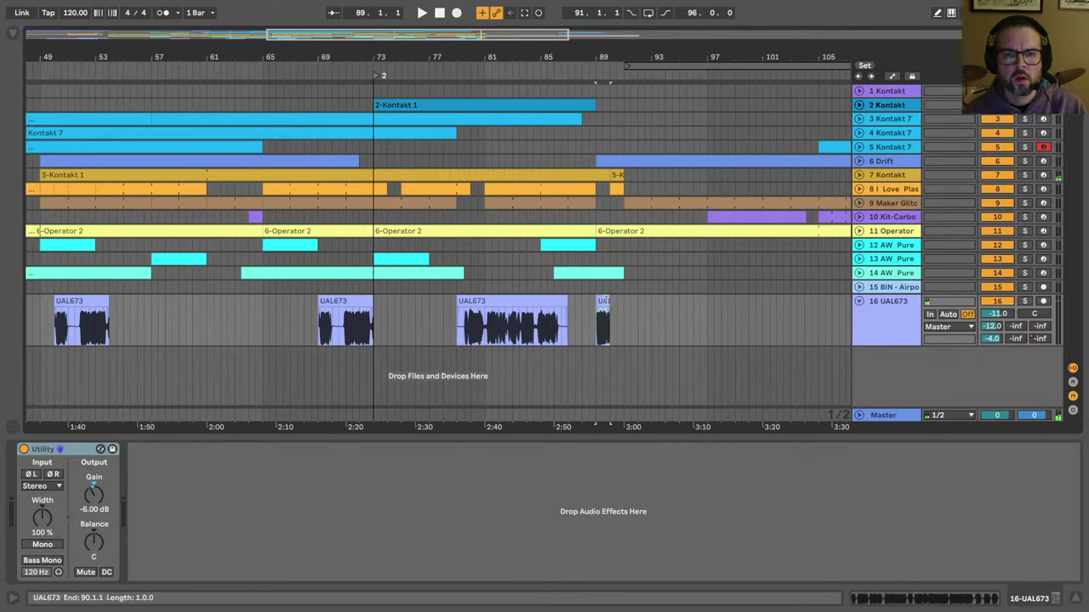
{"action": "key", "text": "space"}
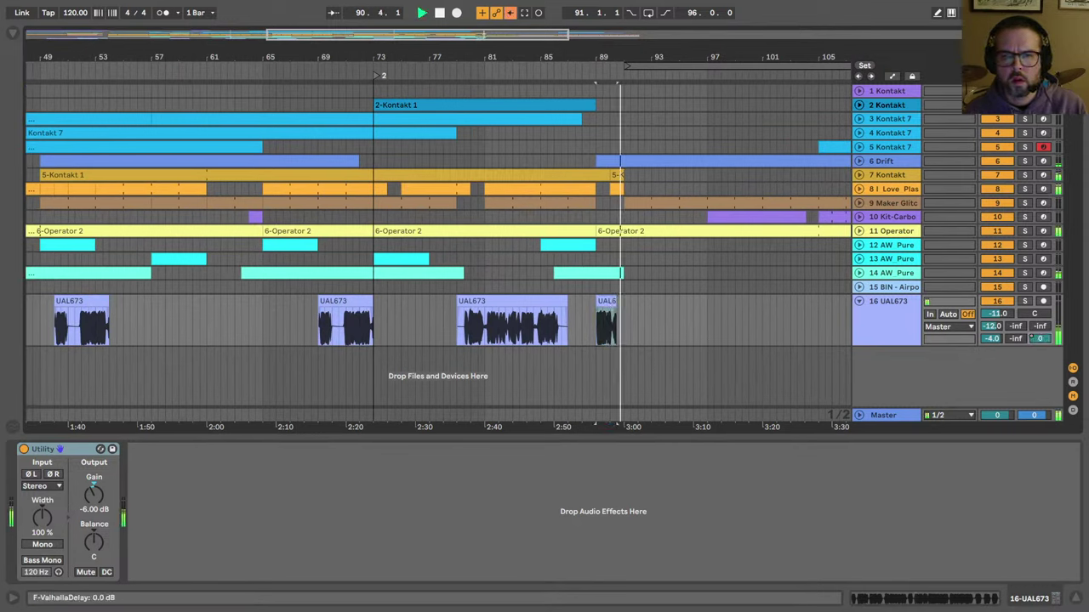
{"action": "left_click", "coordinate": [605, 303]}
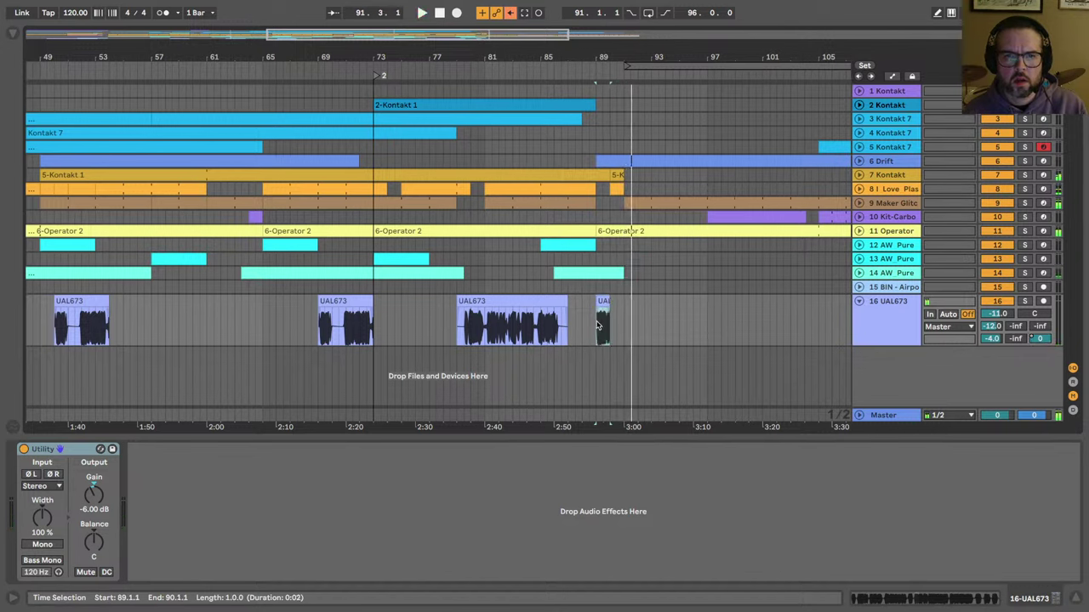
Step: Draw a short F-ValhallaDelay send automation burst over the UAL673 clip at bar 89 and play from there
{"action": "left_click", "coordinate": [590, 330]}
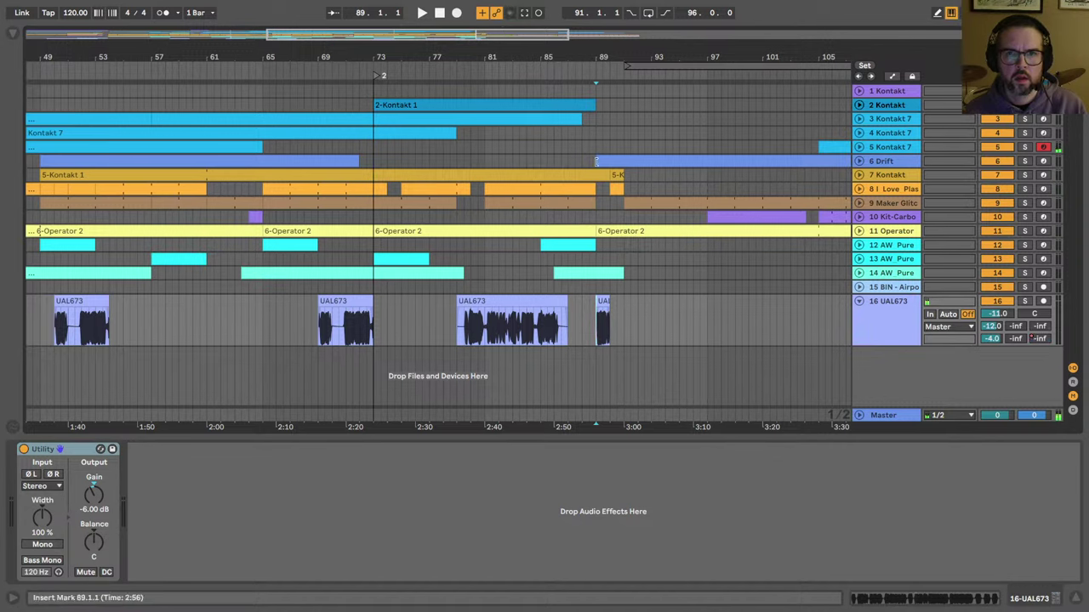
{"action": "key", "text": "a"}
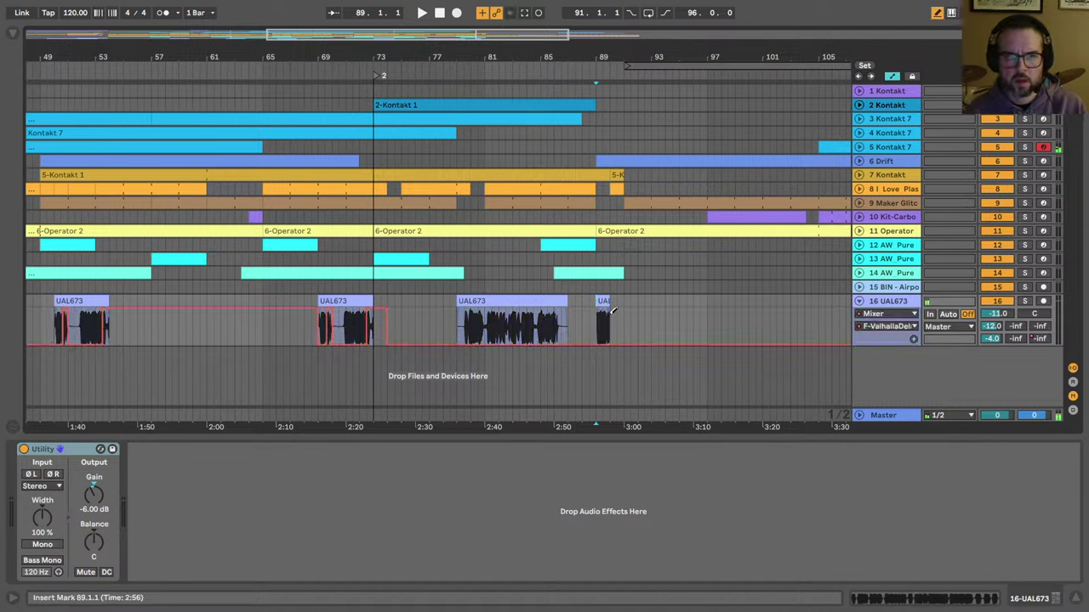
{"action": "key", "text": "b"}
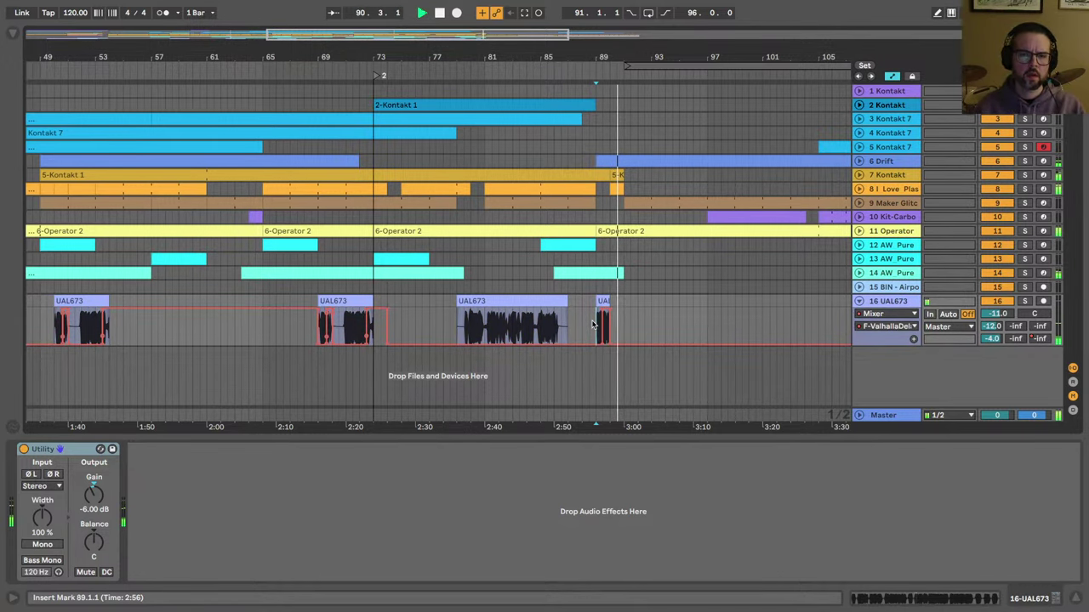
Step: Copy bar 85 of the UAL673 clip on track 16 and paste the one-bar section at bars 94 and 96
{"action": "scroll", "coordinate": [606, 255], "scroll_direction": "down", "scroll_amount": 5}
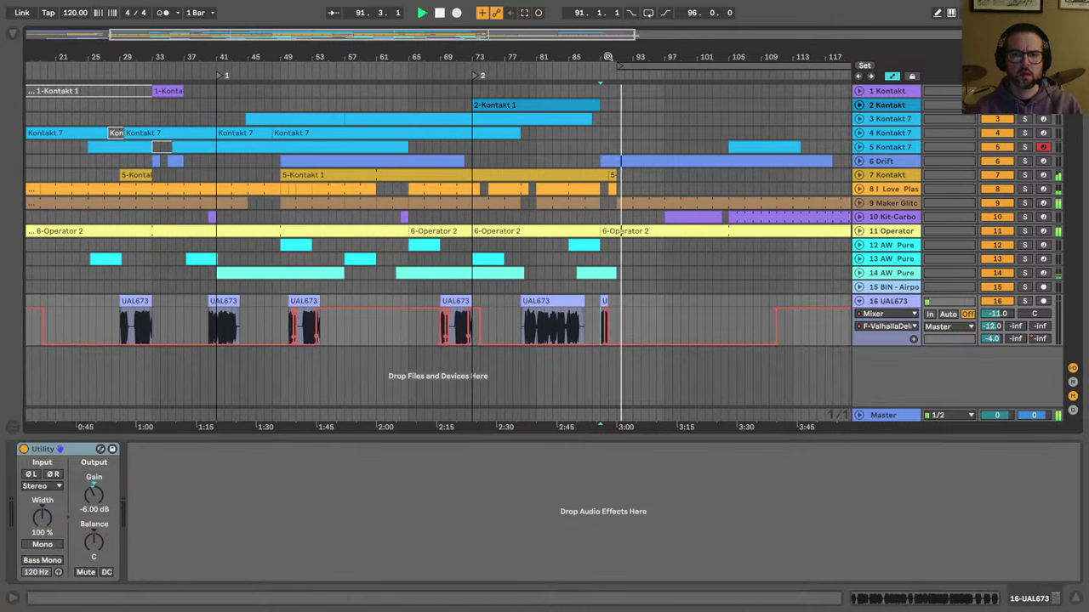
{"action": "left_click", "coordinate": [632, 333]}
{"action": "left_click_drag", "start_coordinate": [632, 333], "coordinate": [649, 328]}
{"action": "key", "text": "a"}
{"action": "left_click", "coordinate": [634, 335]}
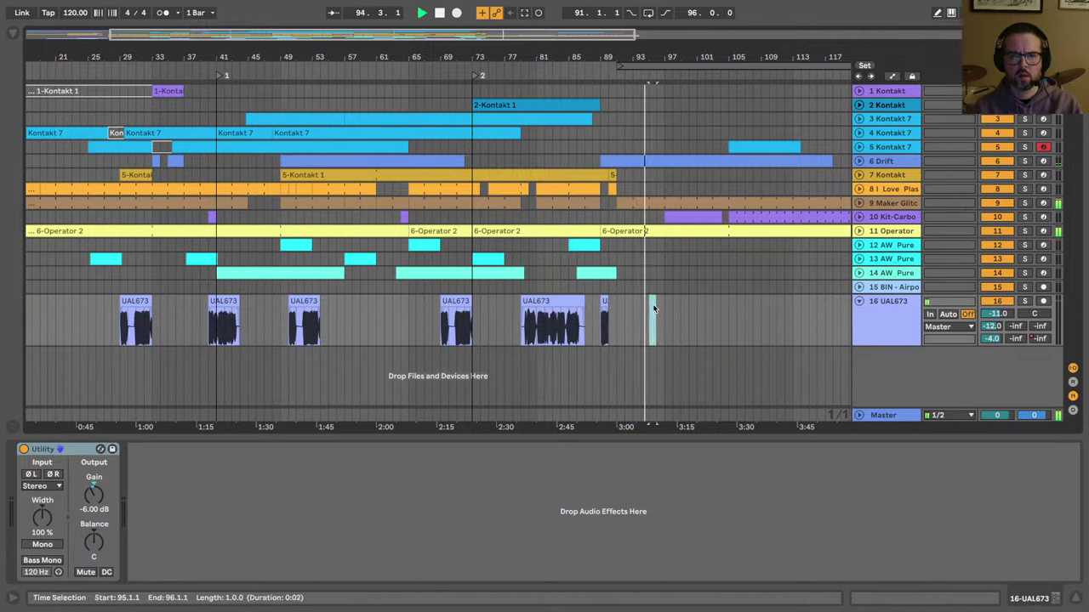
{"action": "left_click_drag", "start_coordinate": [572, 329], "coordinate": [576, 329]}
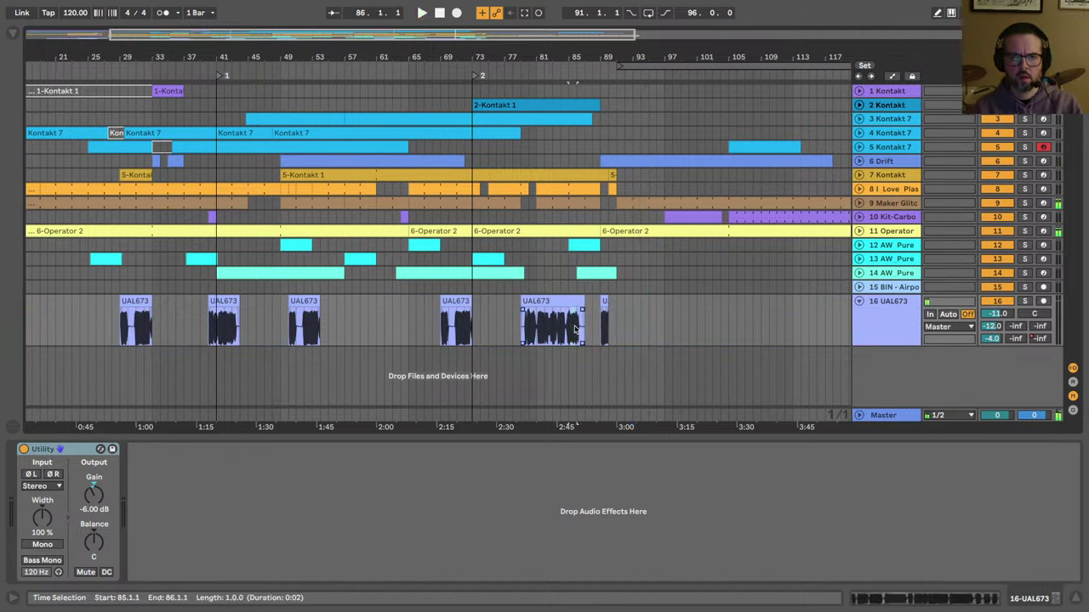
{"action": "left_click", "coordinate": [629, 319]}
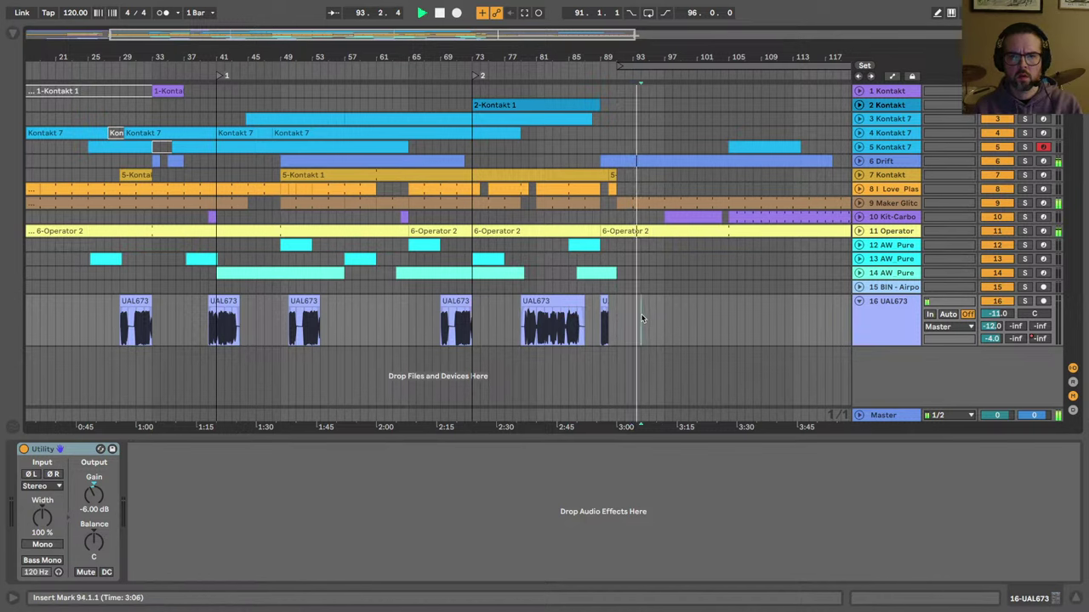
{"action": "key", "text": "super+v"}
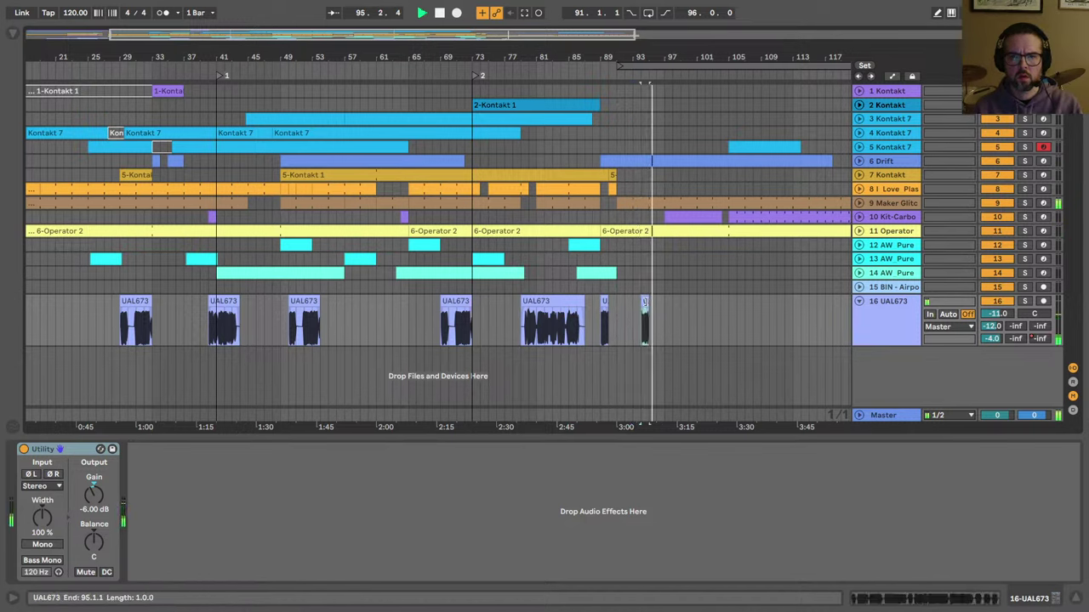
{"action": "key", "text": "super+v"}
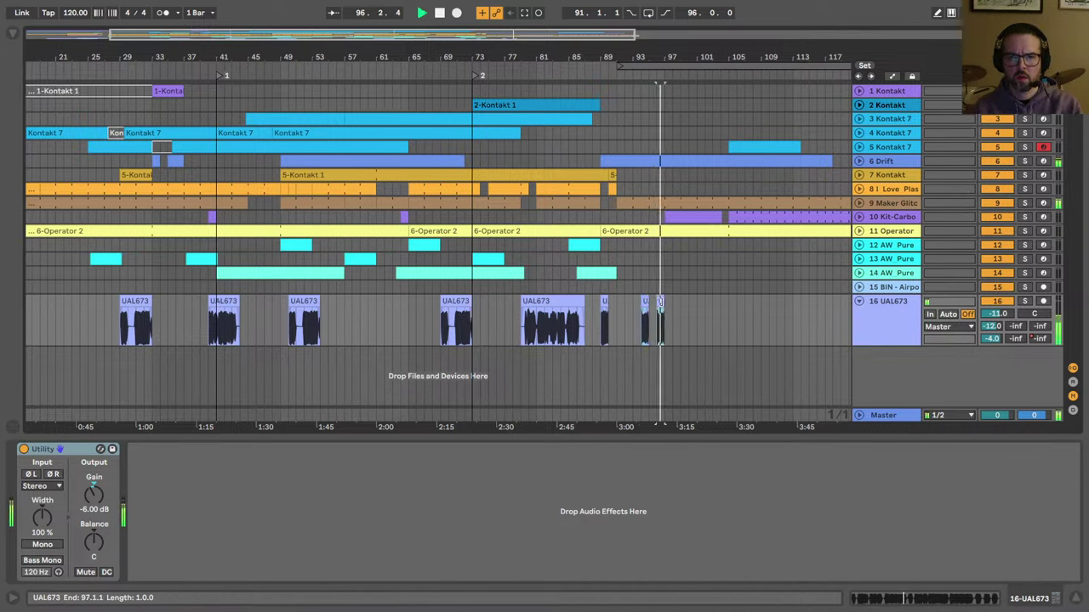
Step: Draw a short F-ValhallaDelay send automation burst over the UAL673 clip at bar 96 and hide the automation
{"action": "left_click", "coordinate": [642, 324]}
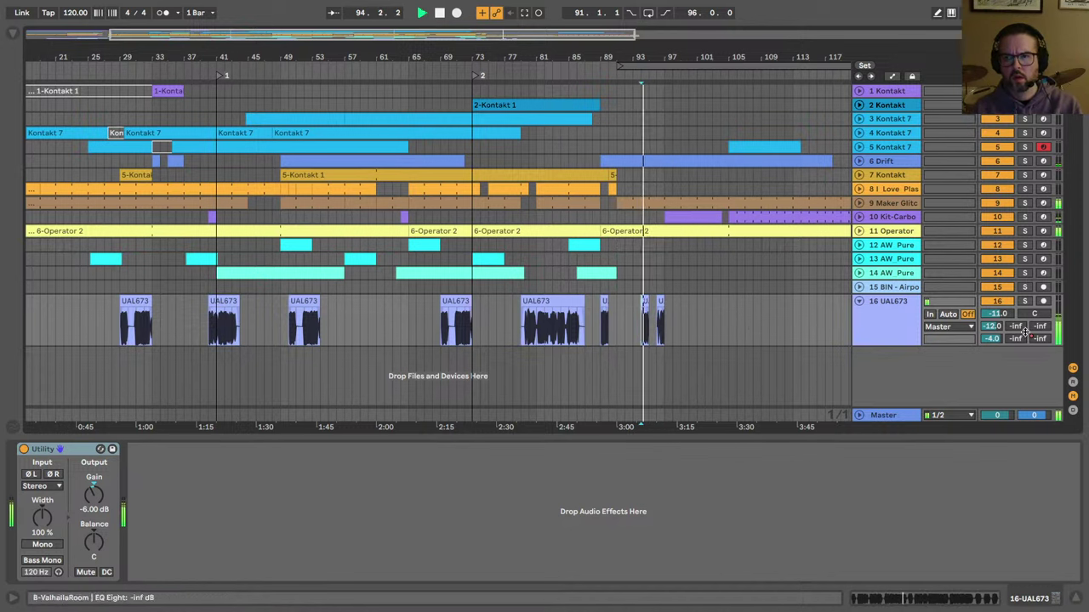
{"action": "key", "text": "a"}
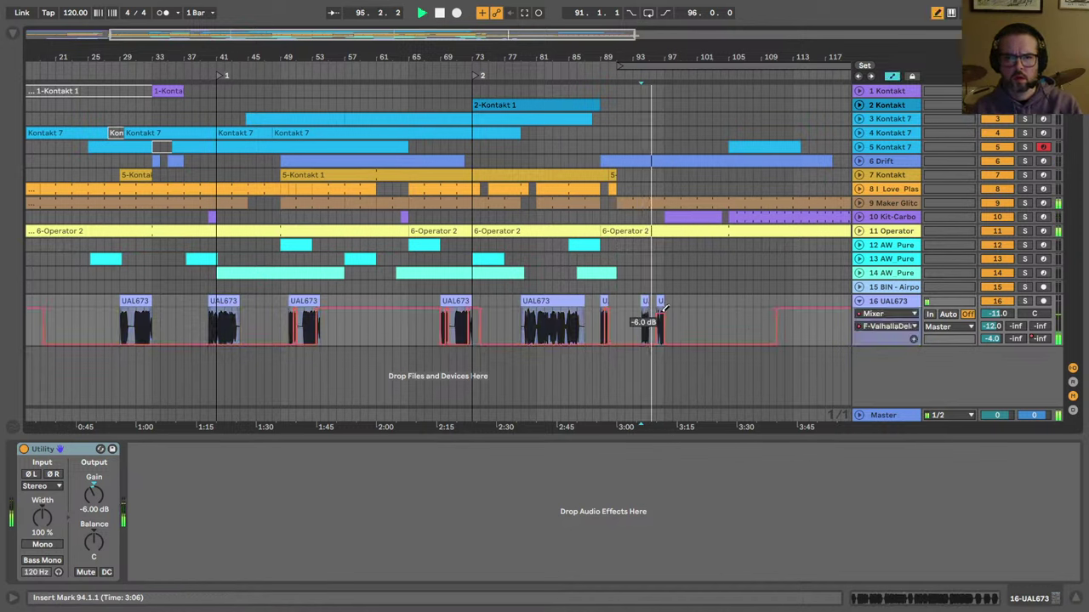
{"action": "key", "text": "b"}
{"action": "key", "text": "a"}
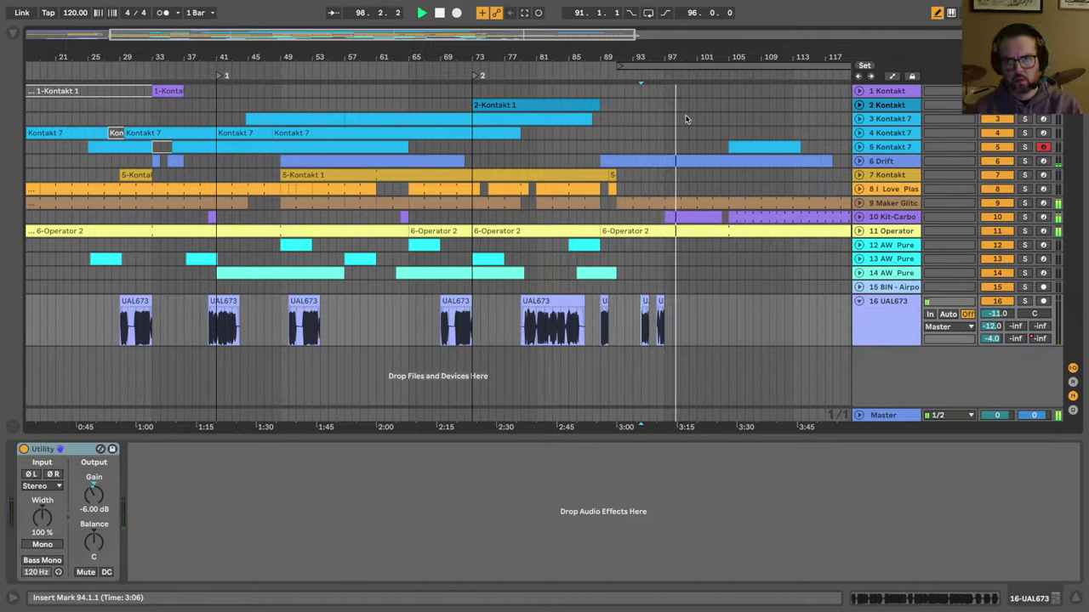
{"action": "key", "text": "a"}
{"action": "key", "text": "a"}
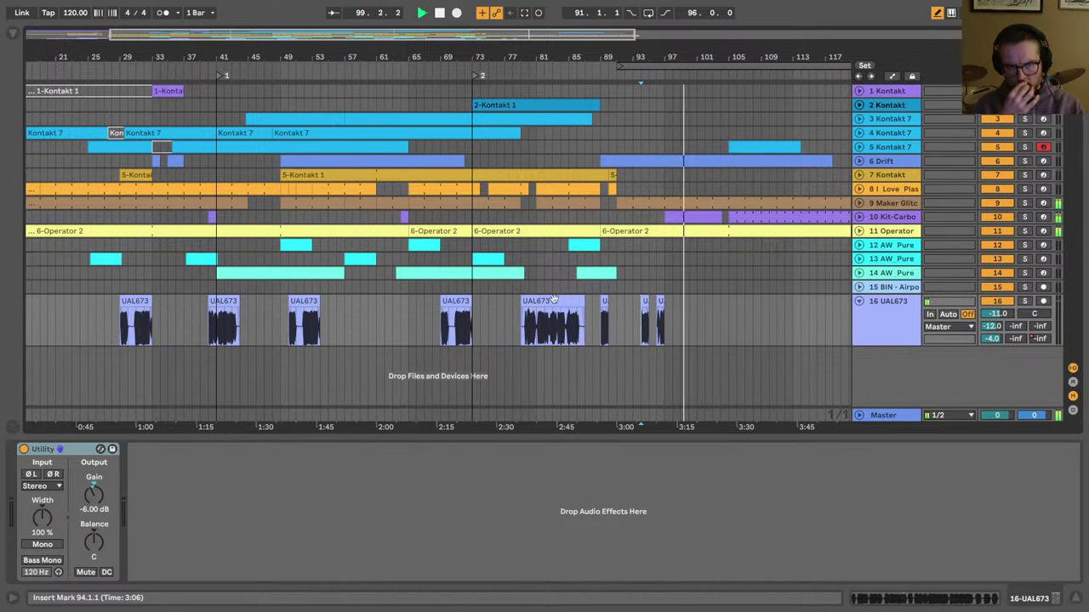
Step: Copy bar 42 of the UAL673 clip on track 16 and paste the one-bar section at bar 103
{"action": "left_click", "coordinate": [459, 332]}
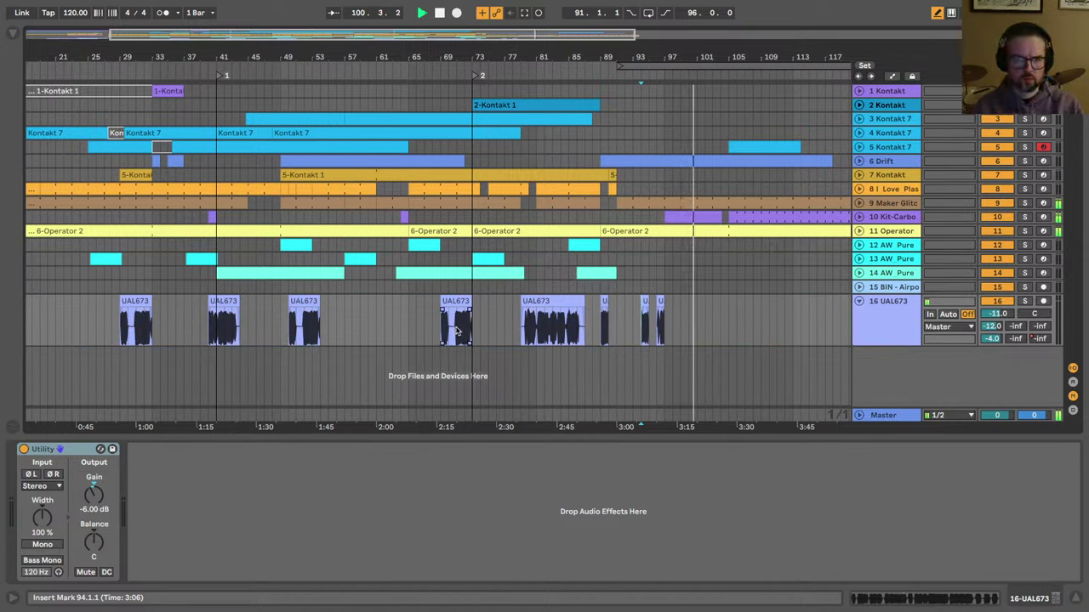
{"action": "left_click", "coordinate": [225, 326]}
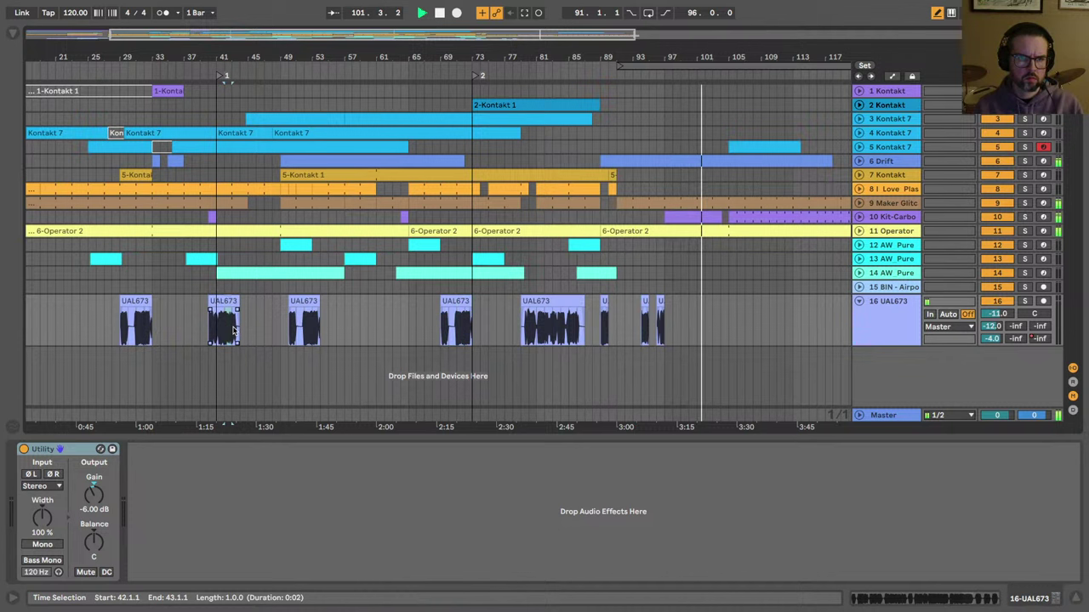
{"action": "left_click", "coordinate": [714, 321]}
{"action": "key", "text": "super+v"}
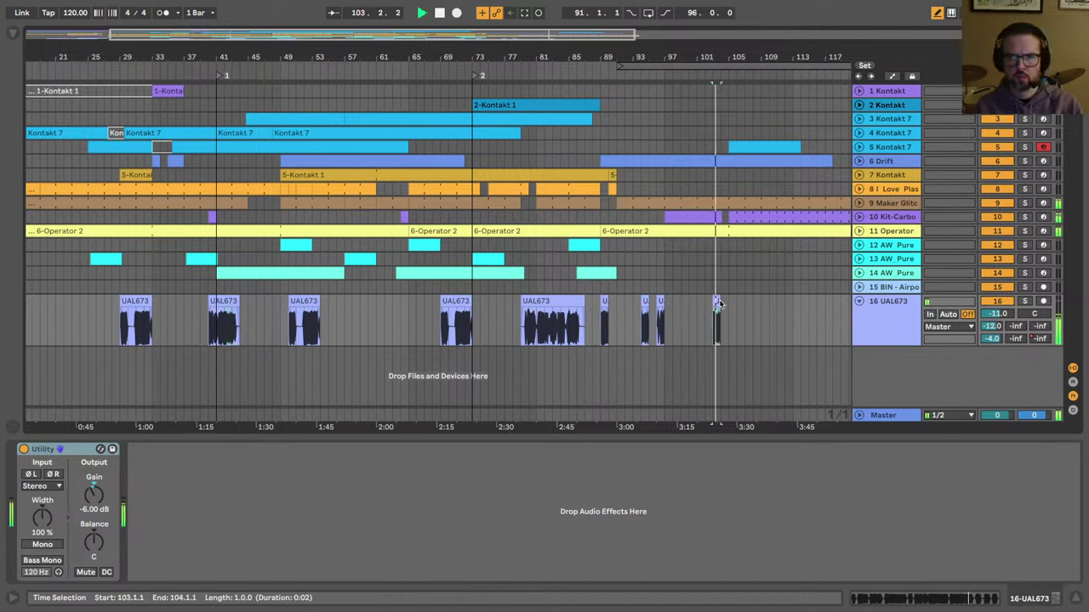
{"action": "left_click", "coordinate": [720, 303]}
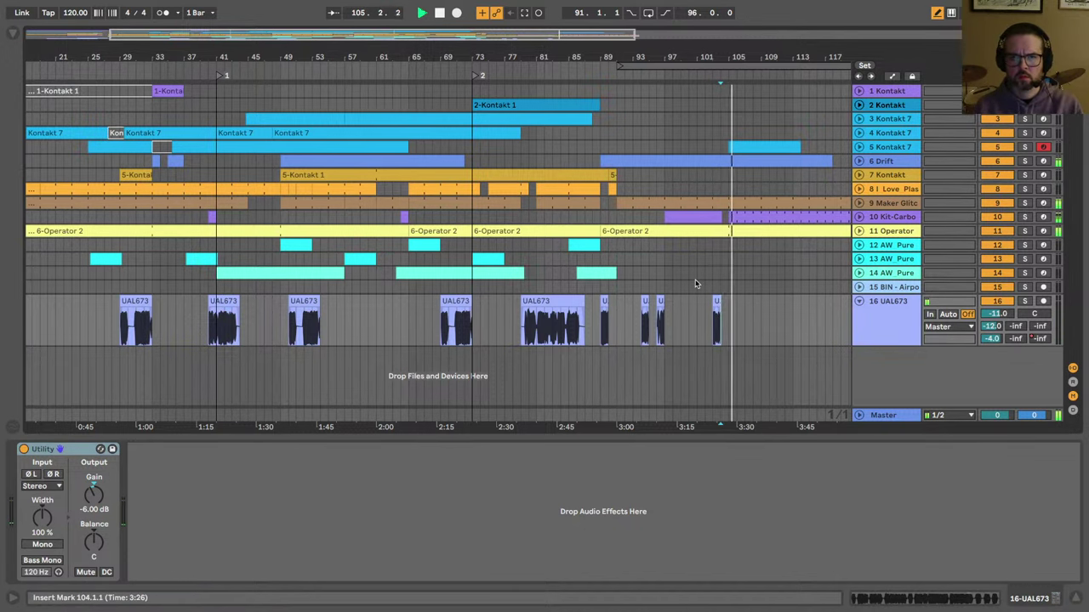
Step: Unfold the 11 Operator track and paste a two-bar UAL673 section on track 16 at bar 111
{"action": "left_click", "coordinate": [862, 225]}
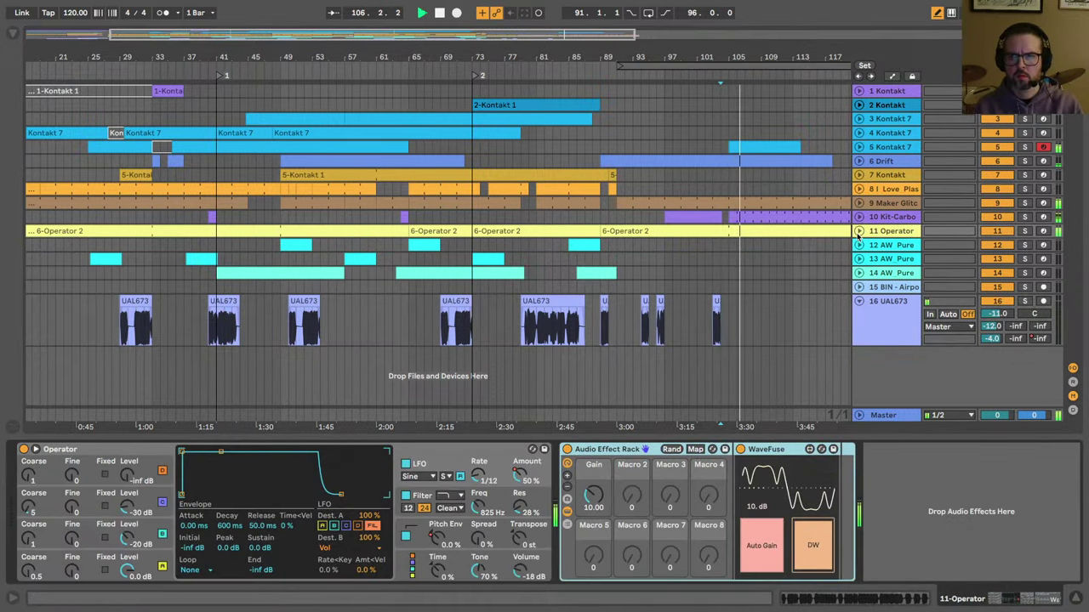
{"action": "left_click", "coordinate": [859, 230]}
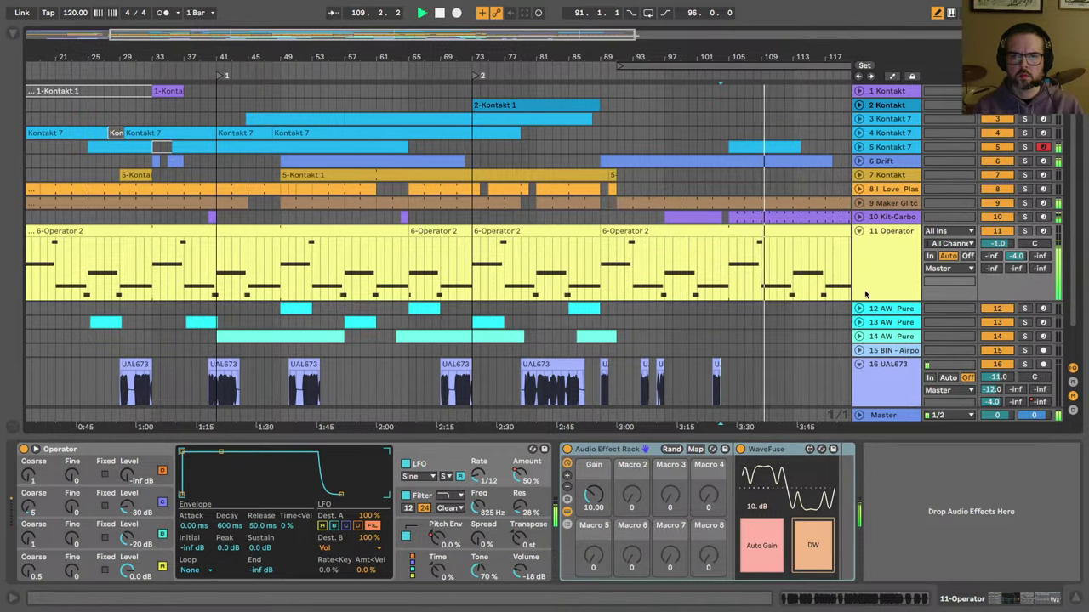
{"action": "scroll", "coordinate": [608, 336], "scroll_direction": "down", "scroll_amount": 2}
{"action": "scroll", "coordinate": [608, 336], "scroll_direction": "right", "scroll_amount": 3}
{"action": "left_click", "coordinate": [628, 328]}
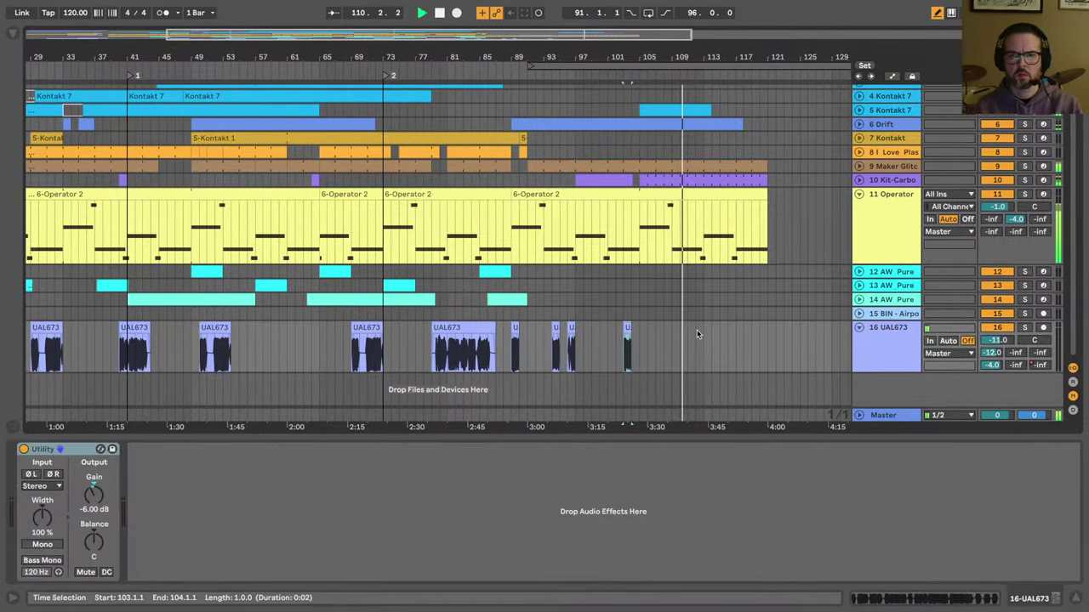
{"action": "key", "text": "super+c"}
{"action": "left_click", "coordinate": [689, 329]}
{"action": "key", "text": "super+v"}
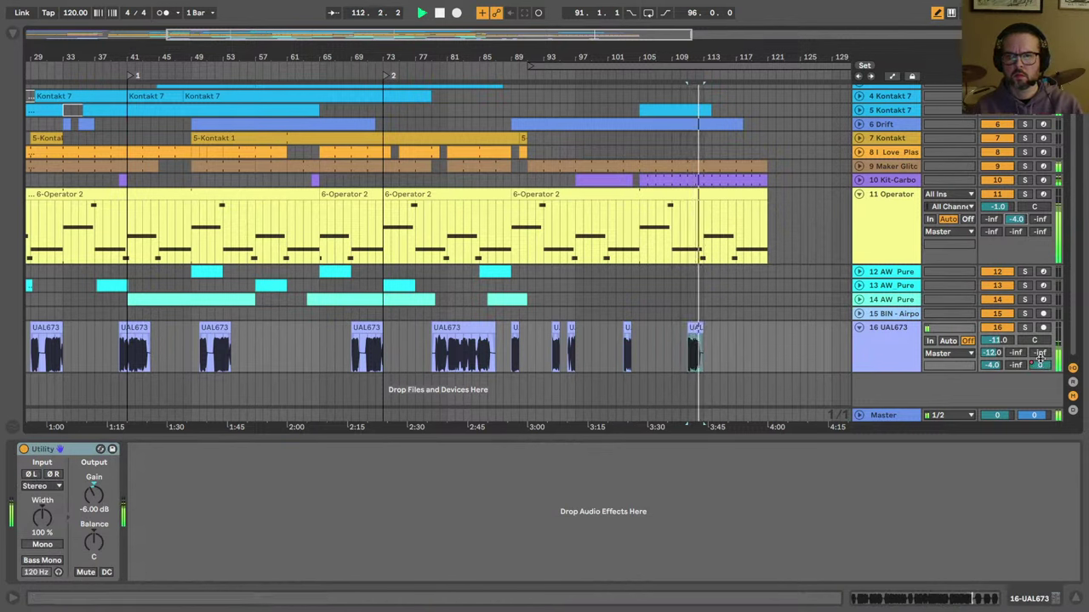
Step: Draw track 16's F-ValhallaDelay send automation at its minimum around bar 111, with a short burst near the end of the UAL673 clip there
{"action": "key", "text": "super+z"}
{"action": "left_click_drag", "start_coordinate": [1039, 365], "coordinate": [1039, 328]}
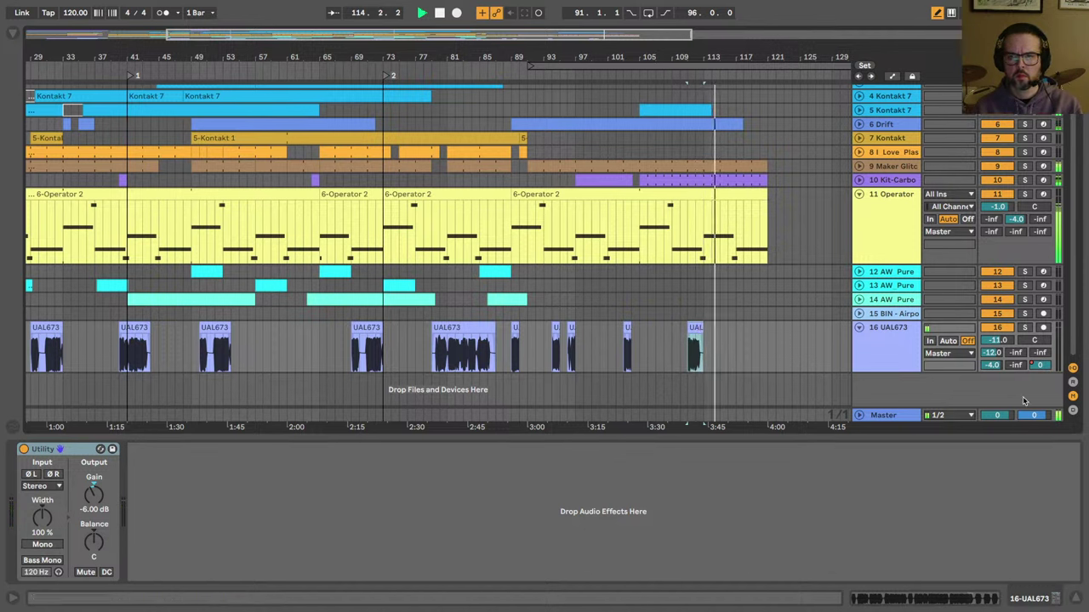
{"action": "key", "text": "a"}
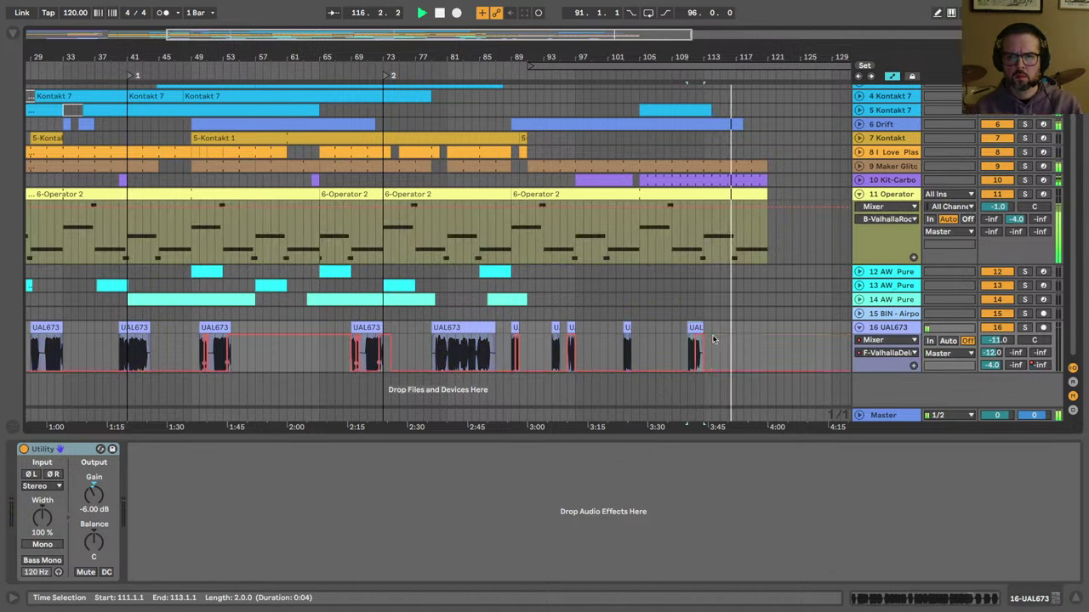
{"action": "key", "text": "a"}
Step: Fold the 11 Operator track, show the whole arrangement and play the song from bar 1
{"action": "left_click_drag", "start_coordinate": [583, 49], "coordinate": [434, 48]}
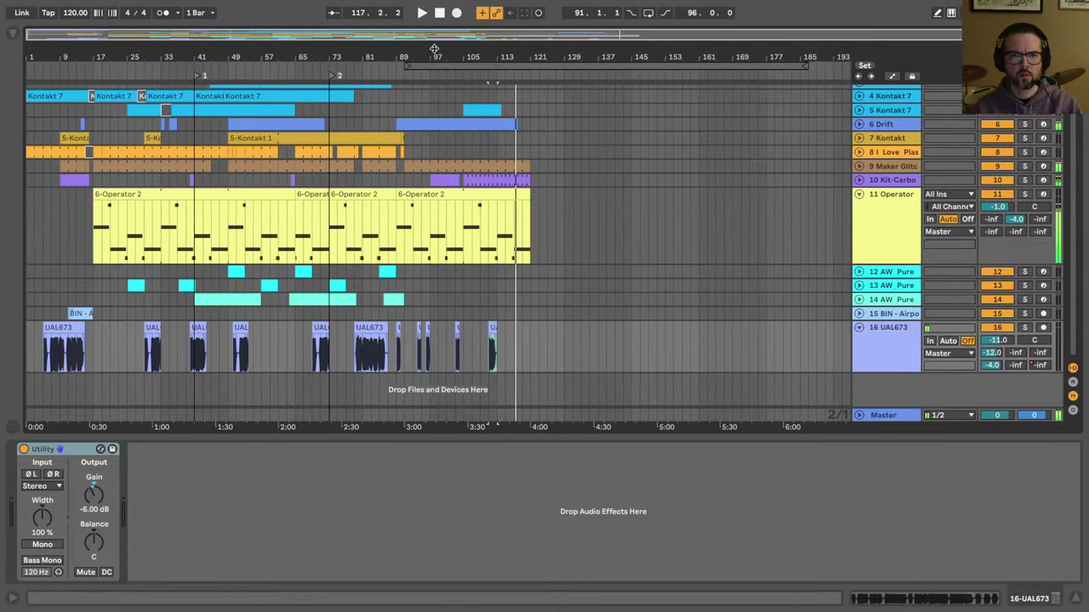
{"action": "key", "text": "space"}
{"action": "key", "text": "ctrl+a"}
{"action": "left_click", "coordinate": [859, 196]}
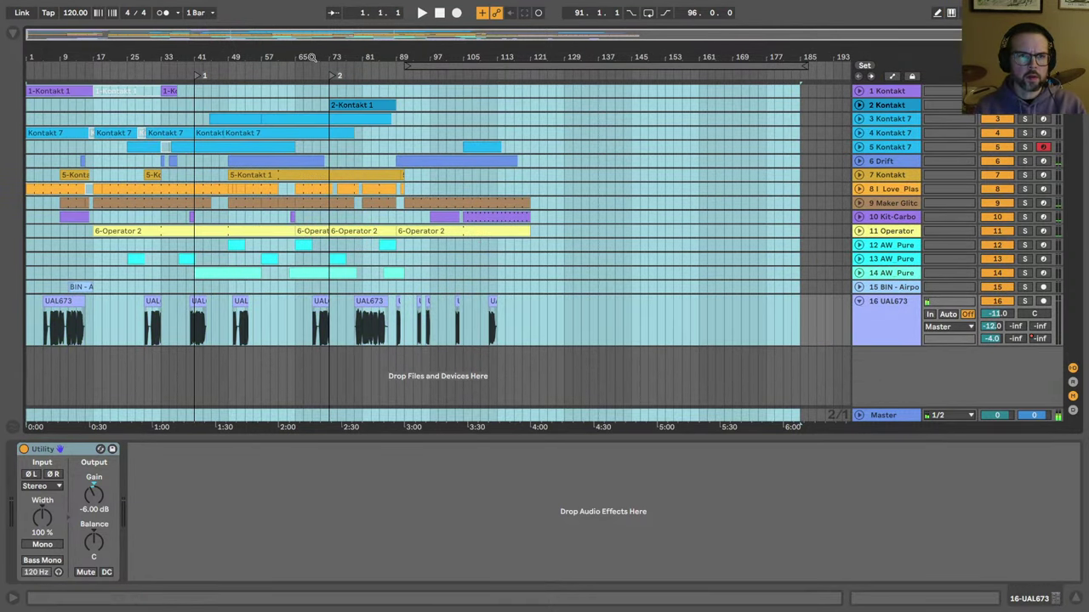
{"action": "left_click", "coordinate": [439, 13]}
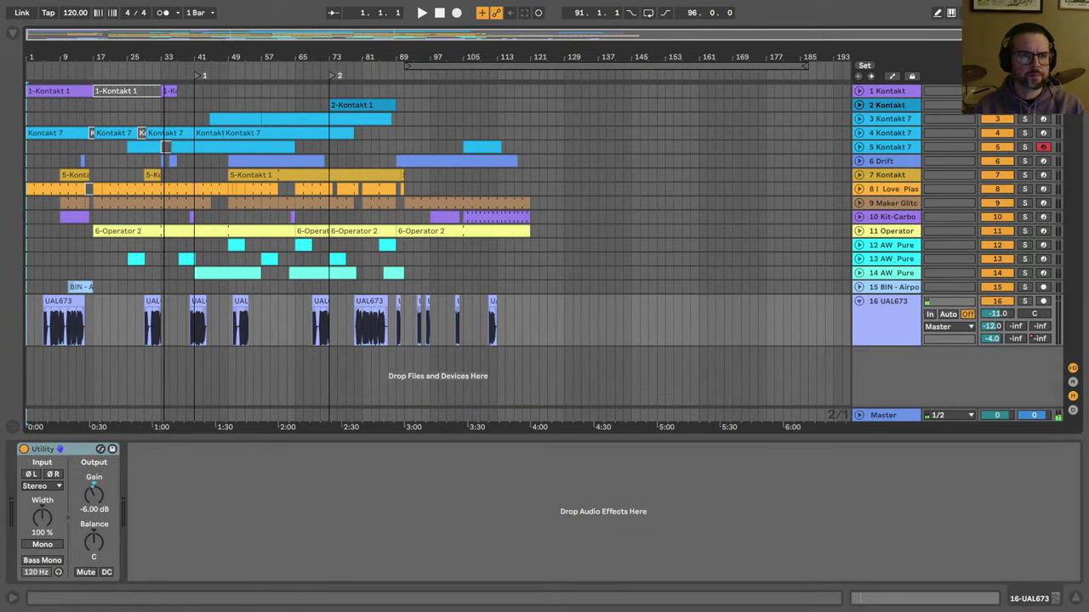
{"action": "mouse_move", "coordinate": [164, 57]}
{"action": "left_mouse_down"}
{"action": "mouse_move", "coordinate": [165, 170]}
{"action": "mouse_move", "coordinate": [164, 57]}
{"action": "left_mouse_up"}
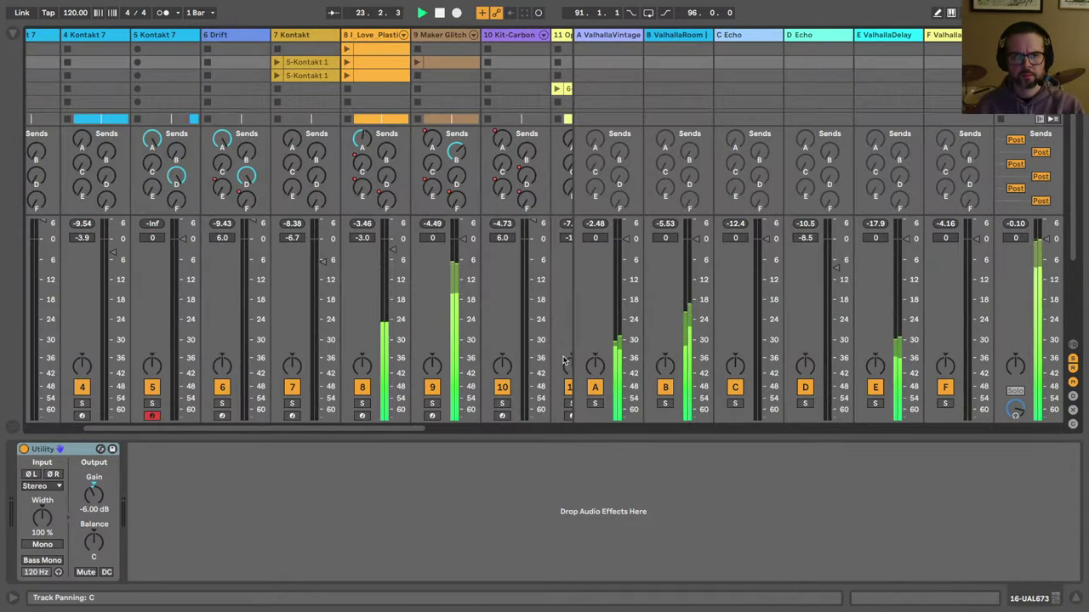
Step: Set the Master track's Limiter gain to 3.50 dB during playback, return to the arrangement and stop playback
{"action": "key", "text": "Tab"}
{"action": "left_click", "coordinate": [1013, 327]}
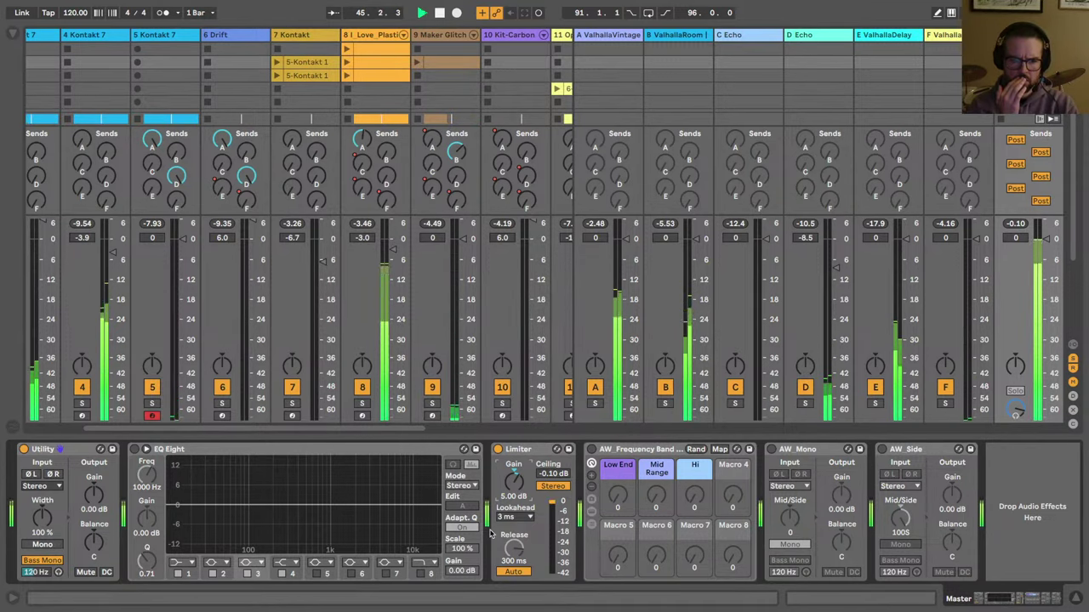
{"action": "key", "text": "Tab"}
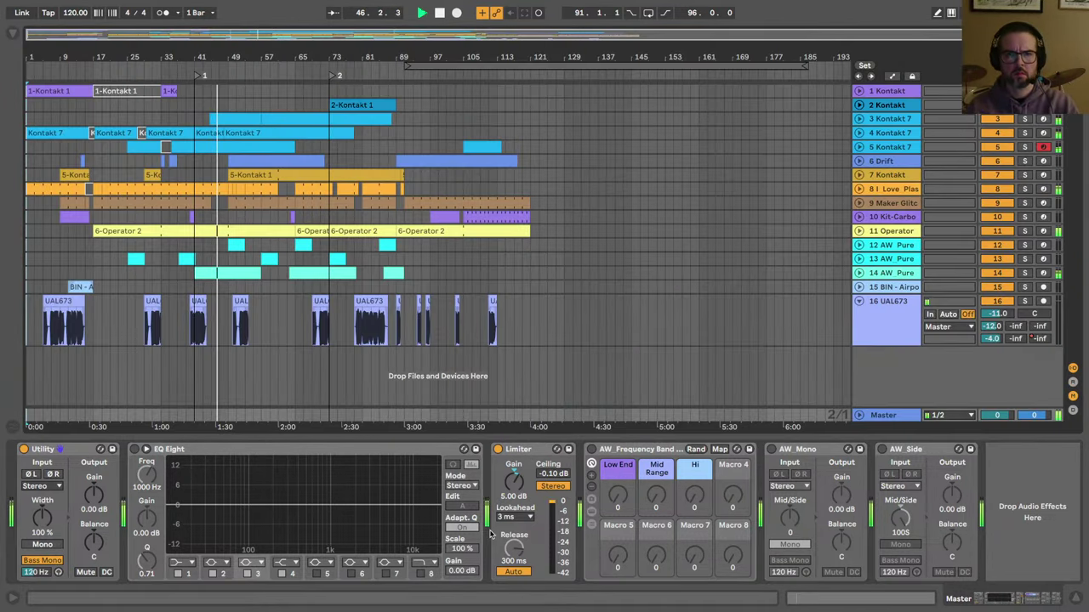
{"action": "key", "text": "Tab"}
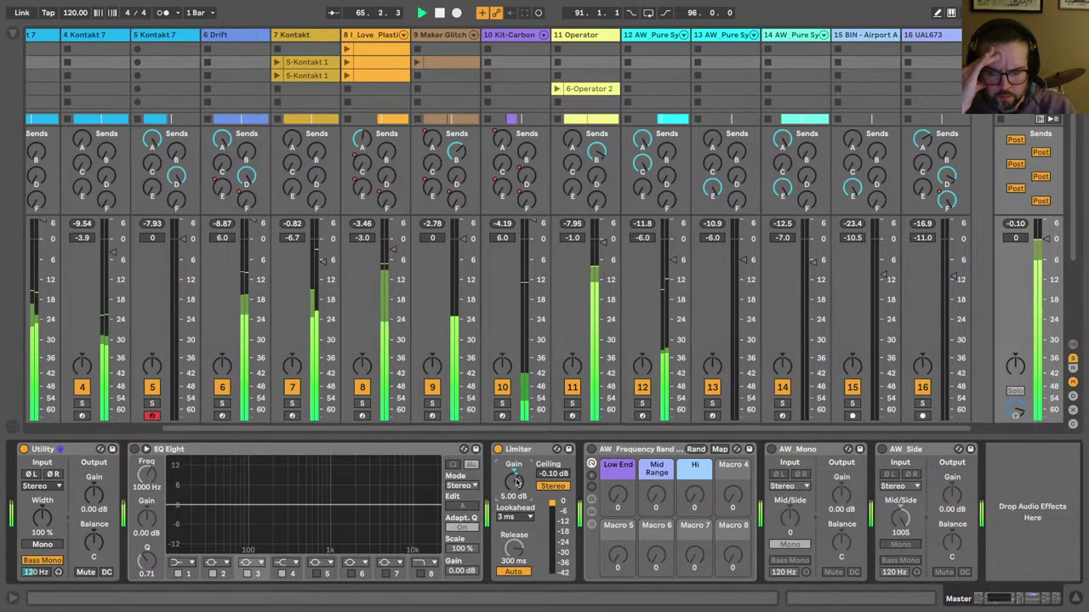
{"action": "left_click_drag", "start_coordinate": [516, 482], "coordinate": [516, 485]}
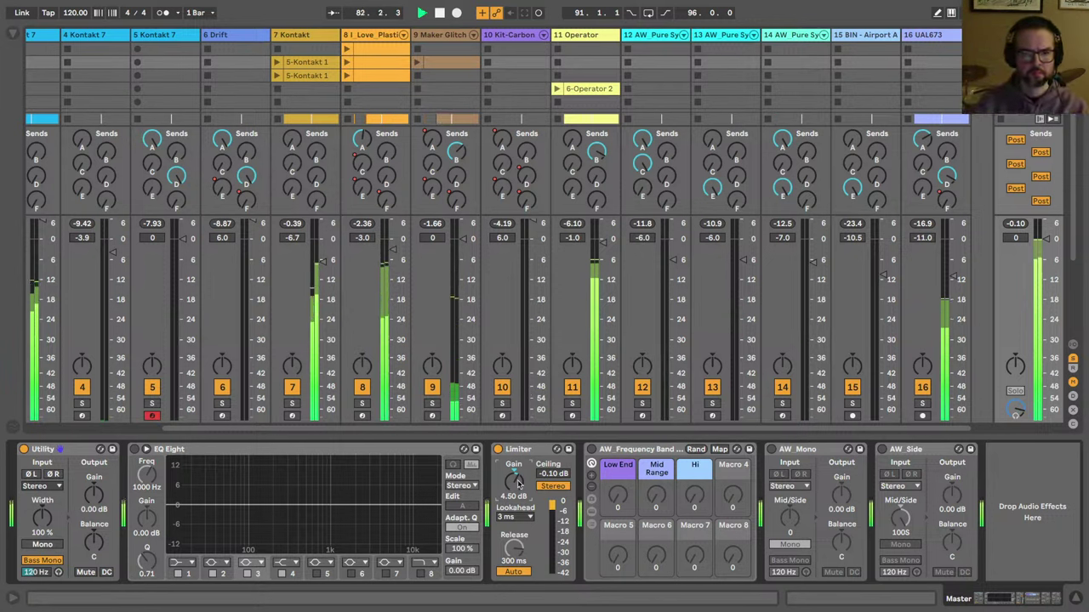
{"action": "scroll", "coordinate": [517, 480], "scroll_direction": "down", "scroll_amount": 3}
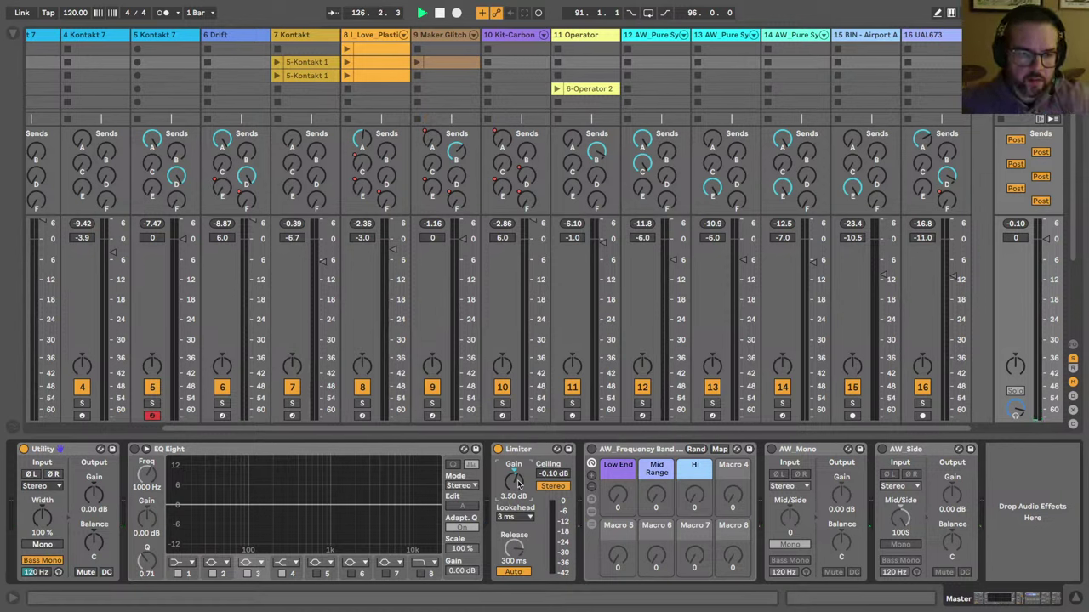
{"action": "key", "text": "Tab"}
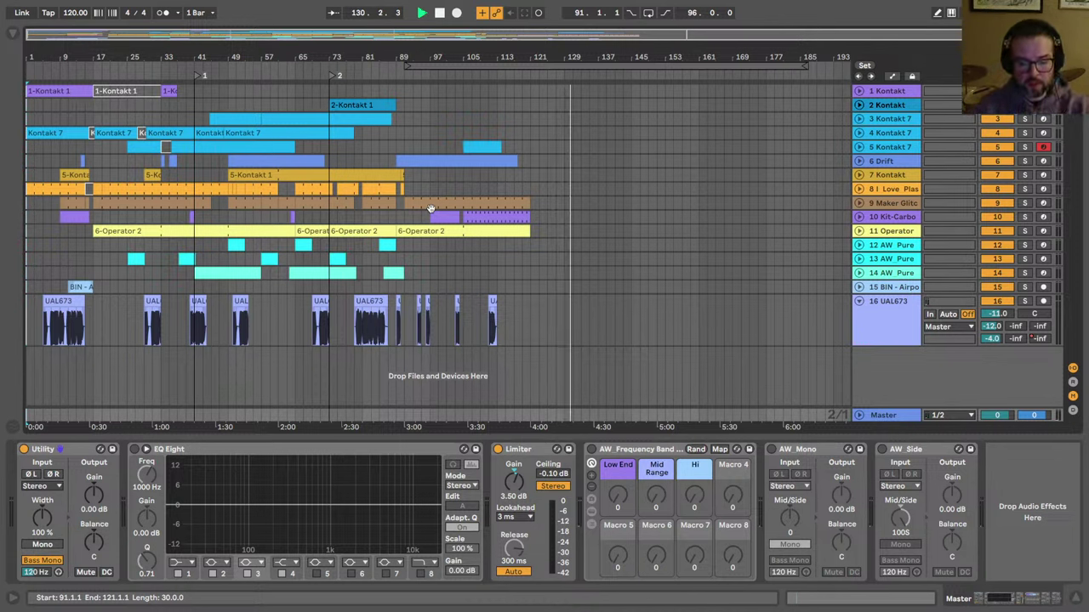
{"action": "key", "text": "space"}
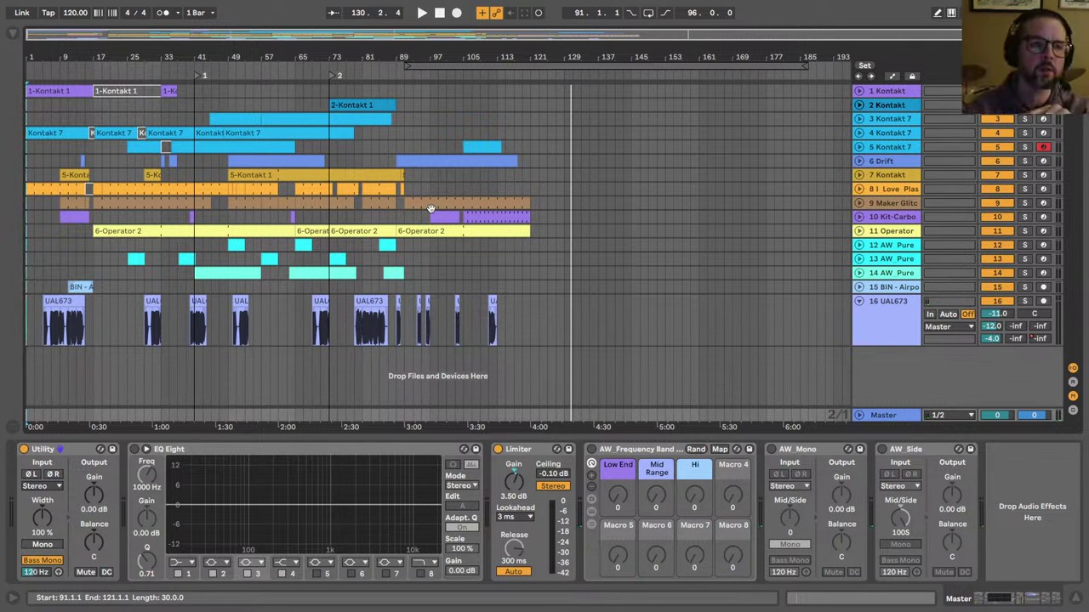
Step: Switch to Notes and review the Torniquet checklist in the Tracks note
{"action": "key", "text": "ctrl+Up"}
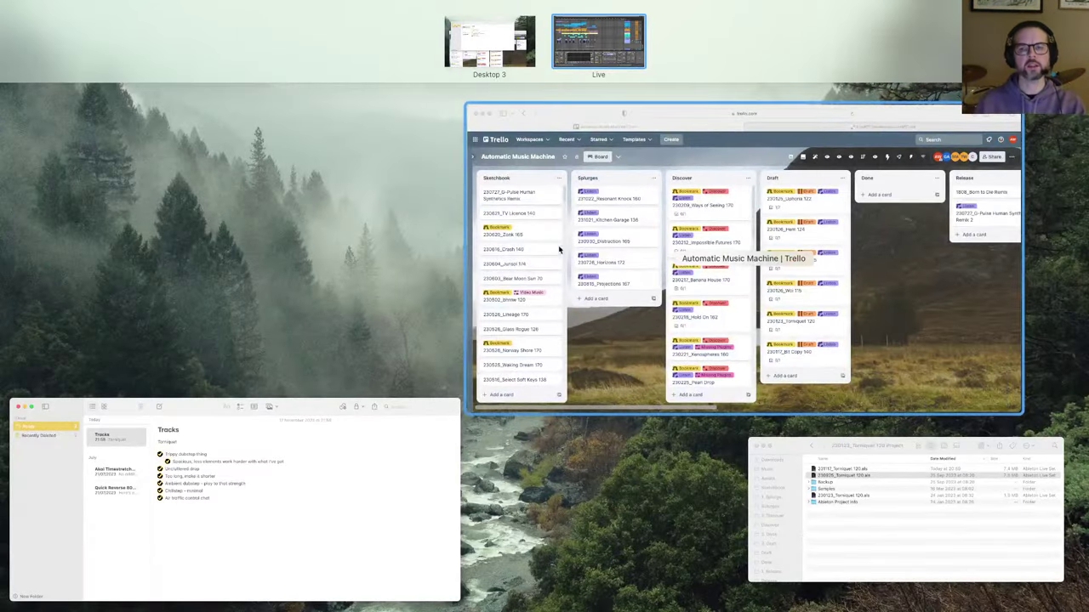
{"action": "left_click", "coordinate": [246, 447]}
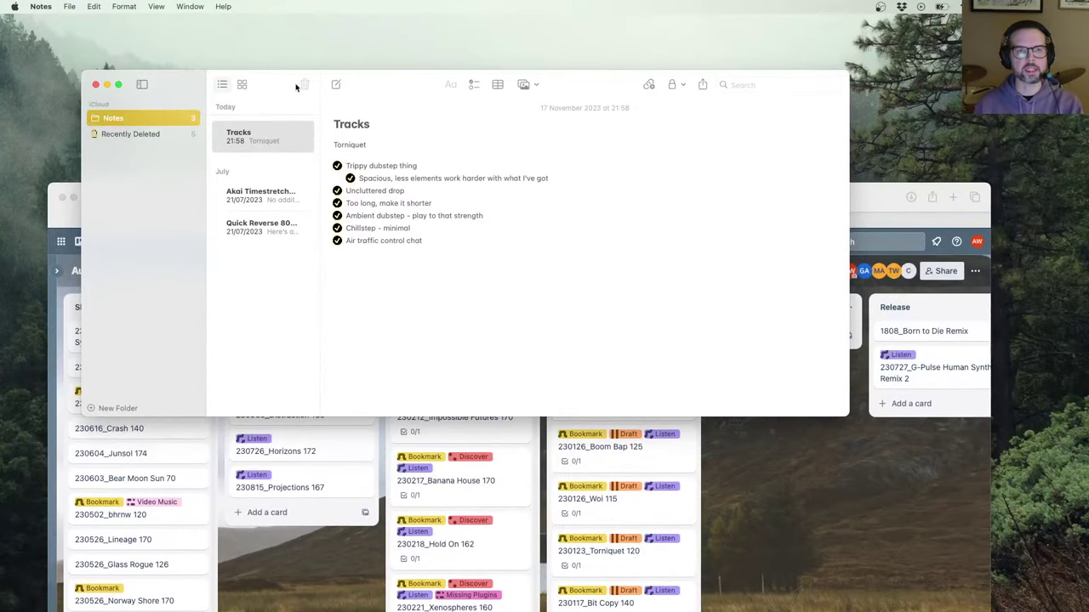
{"action": "left_click_drag", "start_coordinate": [174, 80], "coordinate": [151, 79]}
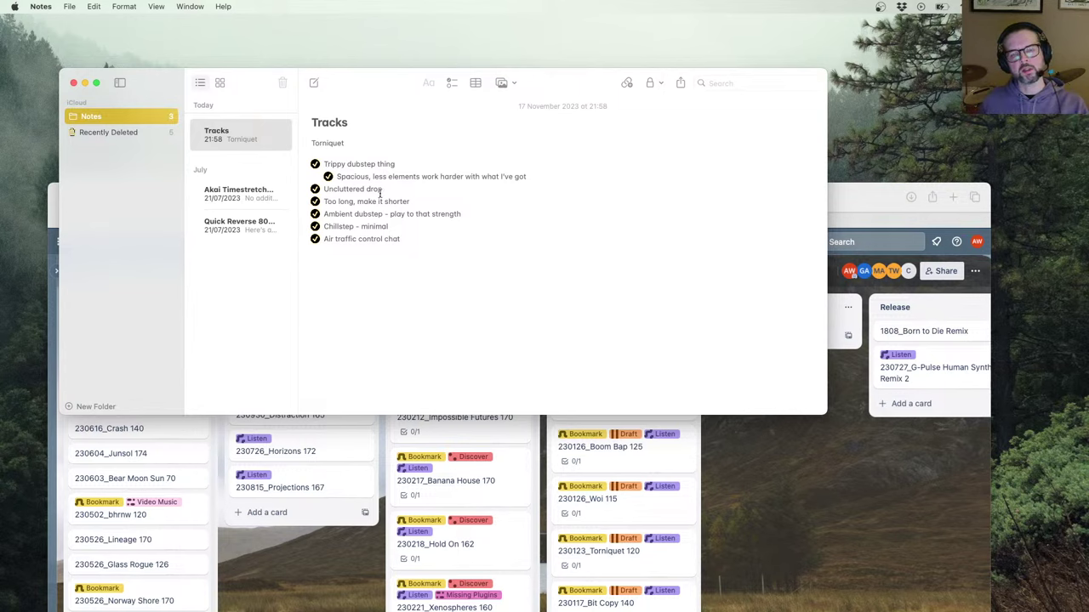
{"action": "left_click_drag", "start_coordinate": [428, 242], "coordinate": [305, 135]}
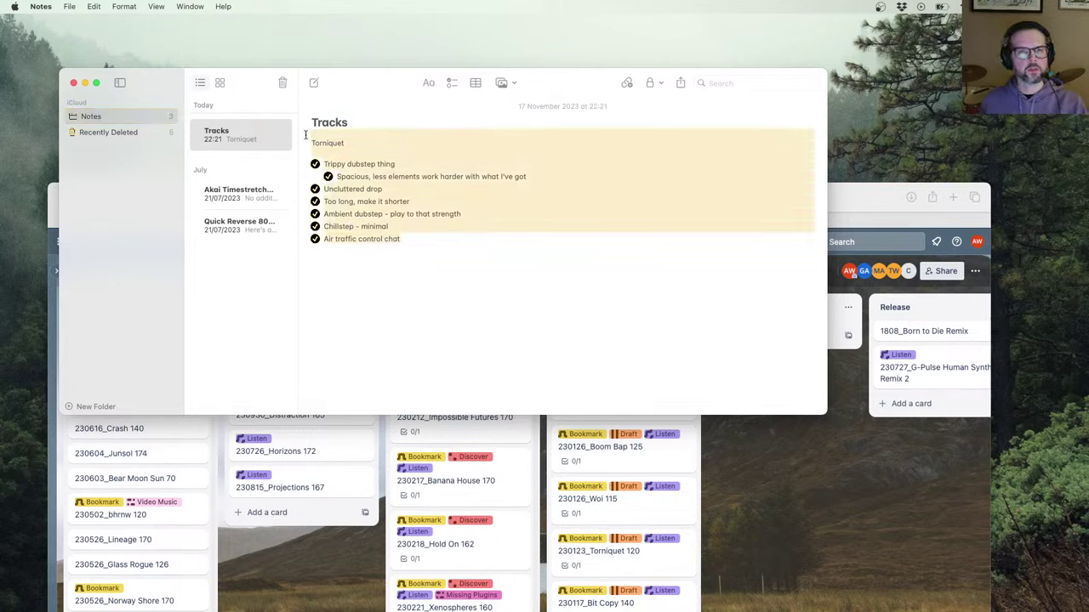
{"action": "left_click", "coordinate": [430, 85]}
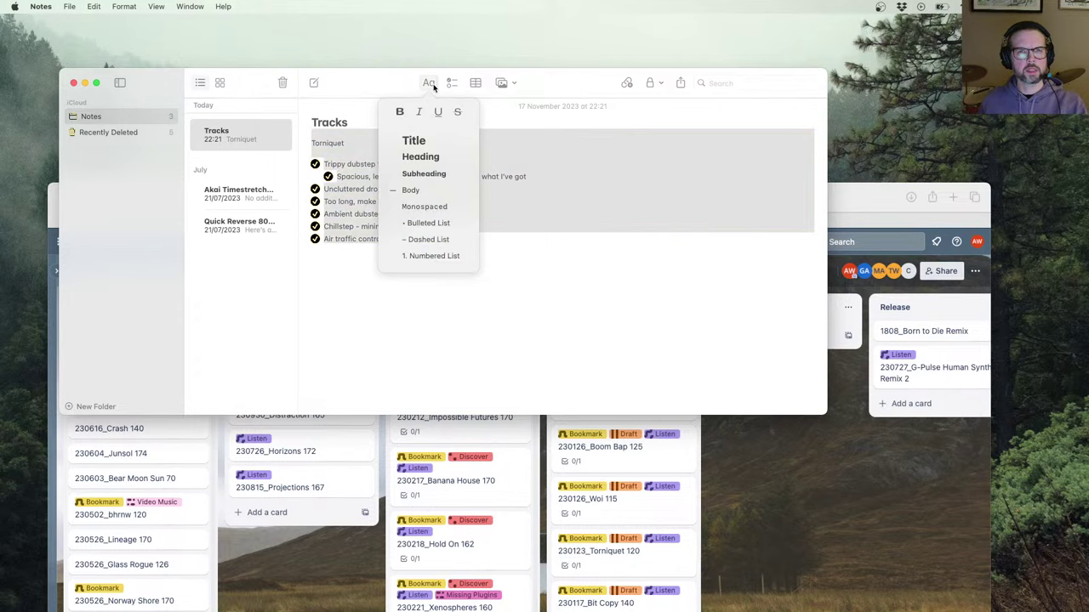
{"action": "left_click", "coordinate": [326, 276]}
{"action": "left_click", "coordinate": [326, 276]}
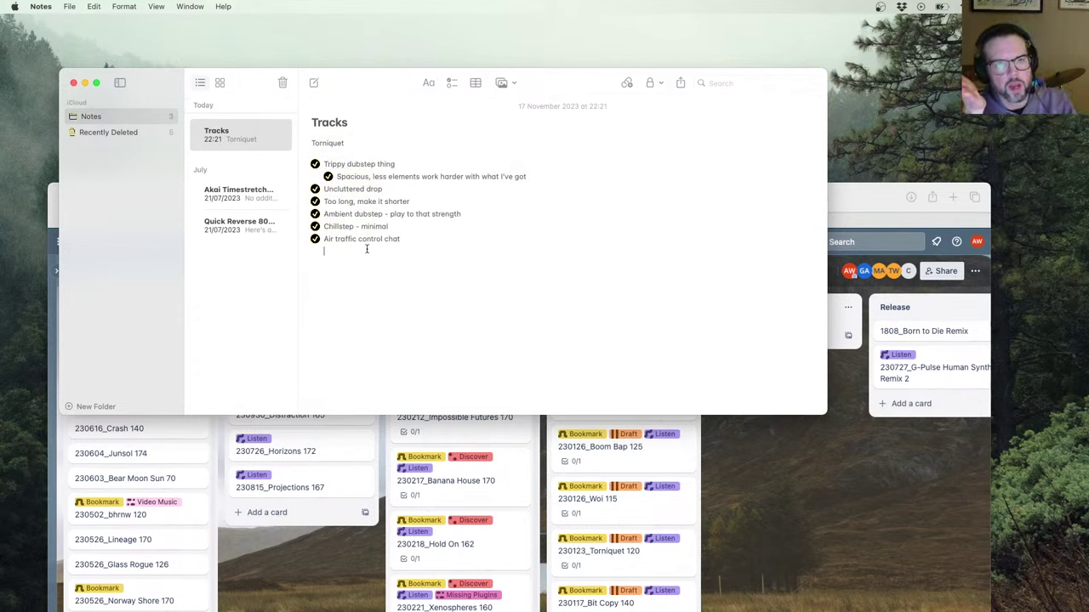
{"action": "left_click", "coordinate": [407, 240]}
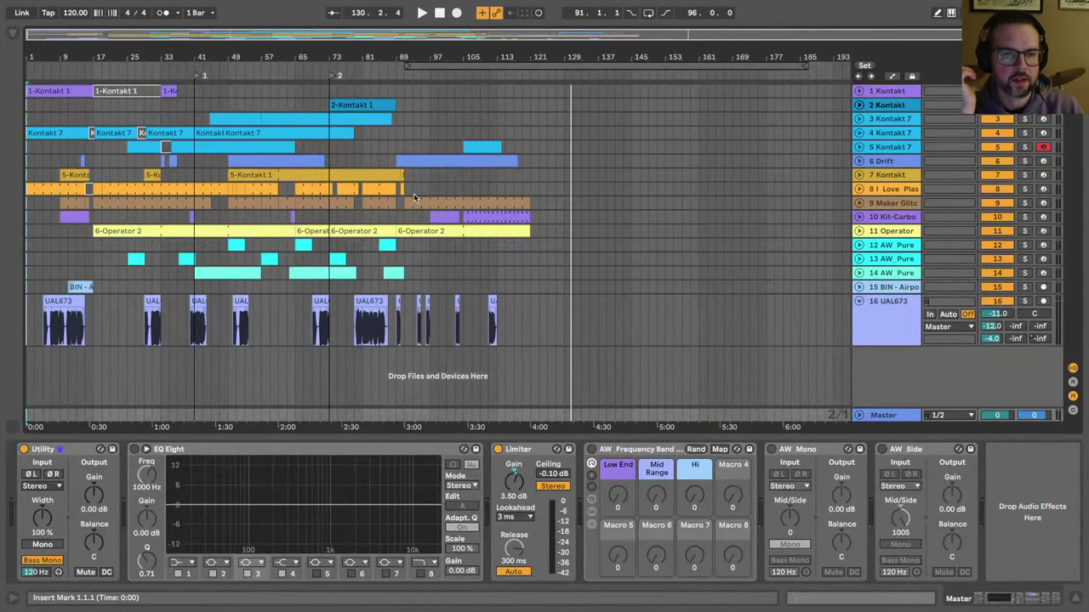
{"action": "left_click", "coordinate": [62, 6]}
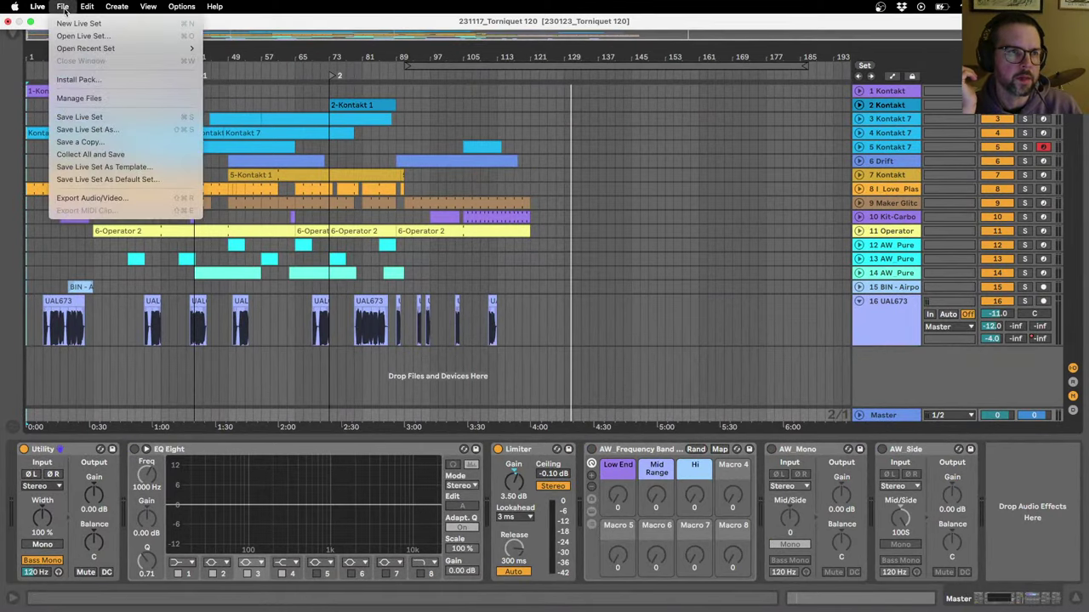
{"action": "left_click", "coordinate": [92, 198]}
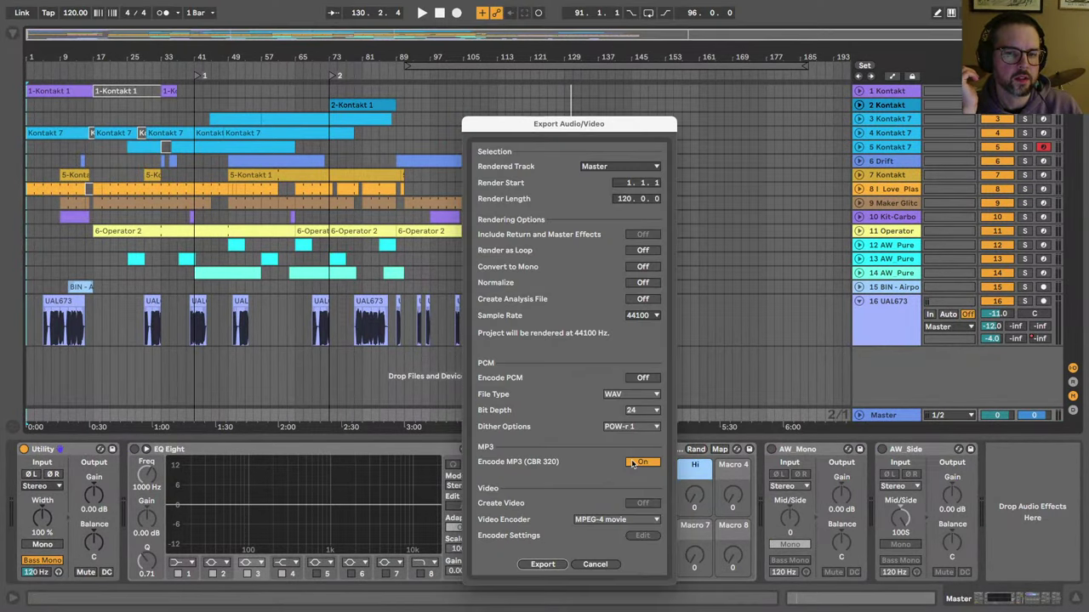
{"action": "left_click", "coordinate": [542, 563]}
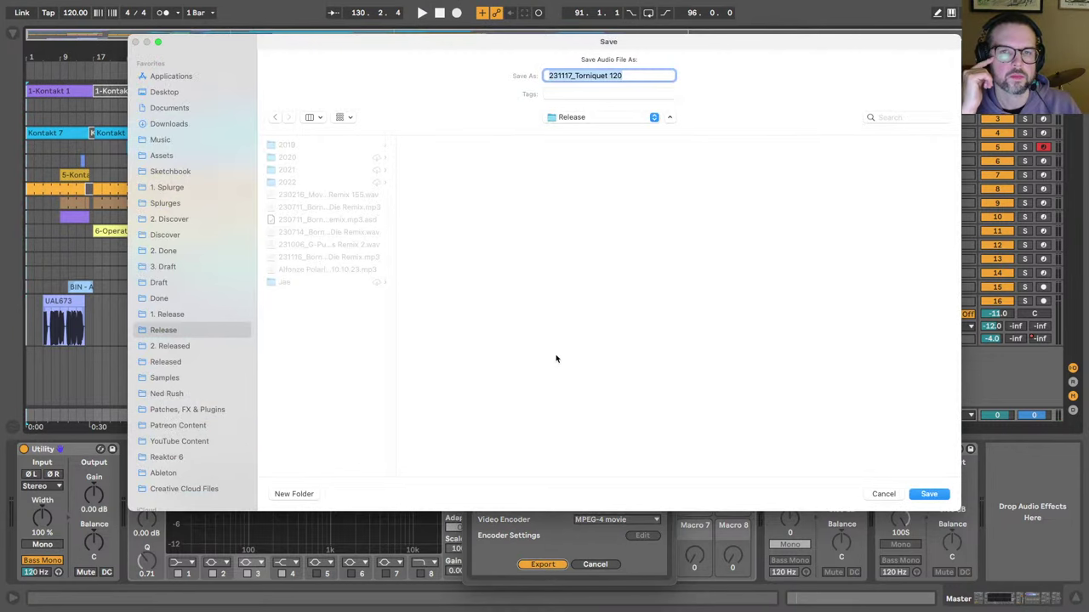
{"action": "left_click", "coordinate": [884, 494]}
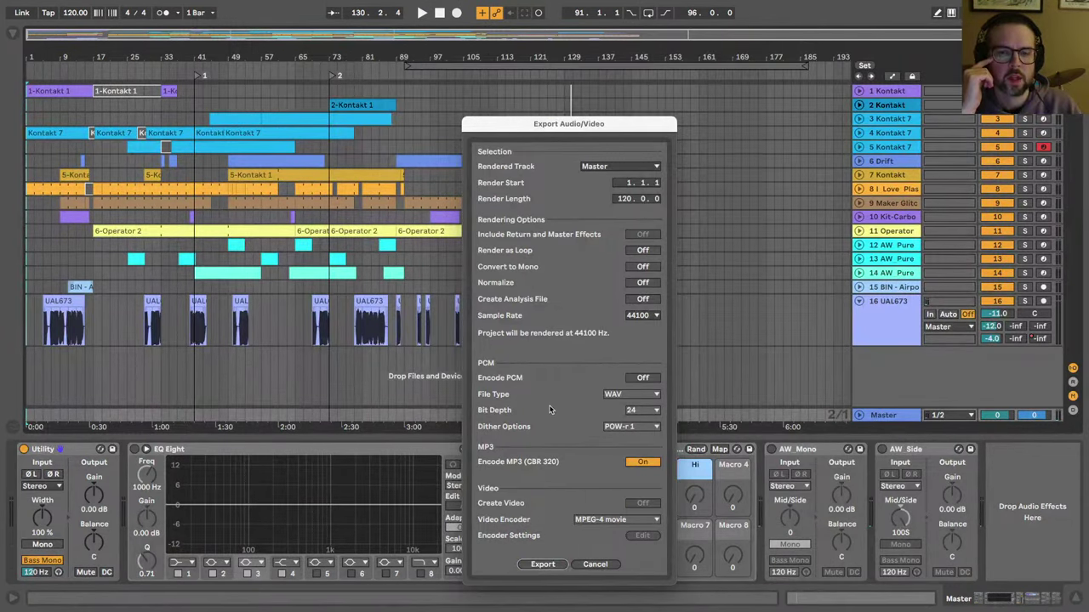
{"action": "left_click", "coordinate": [592, 565]}
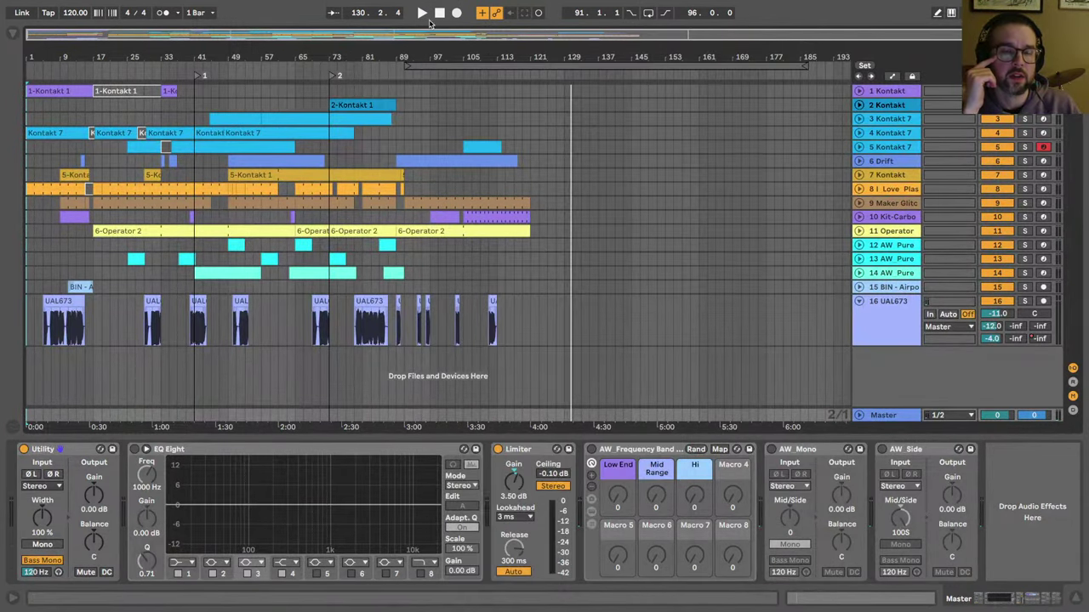
Step: Export the Master track as a 320 kbps MP3 named 231117_Torniquet 120 into the Draft folder
{"action": "left_click", "coordinate": [63, 6]}
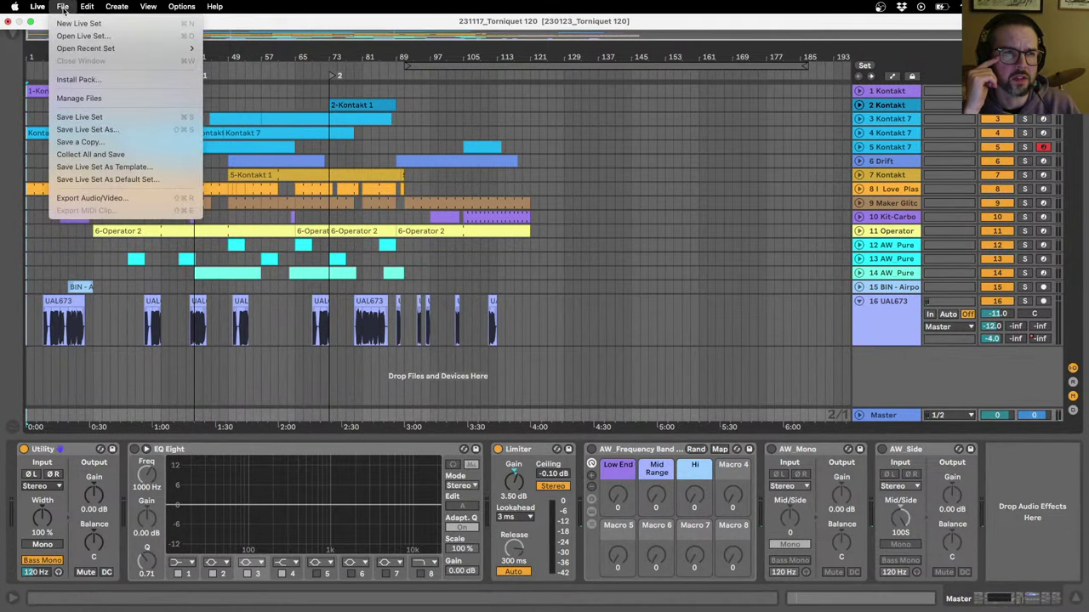
{"action": "left_click", "coordinate": [85, 198]}
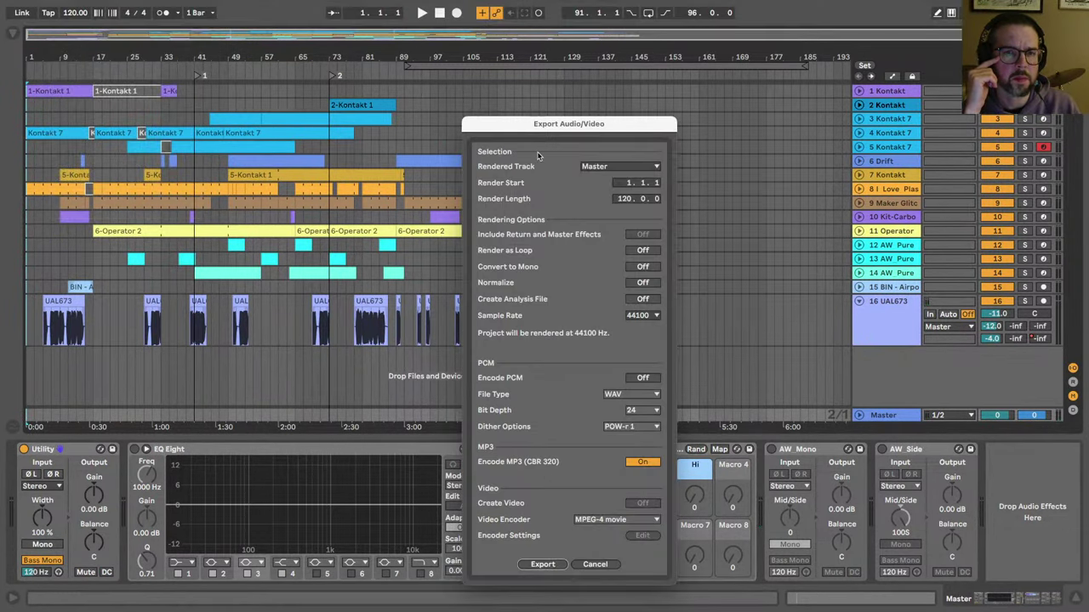
{"action": "left_click_drag", "start_coordinate": [535, 127], "coordinate": [457, 56]}
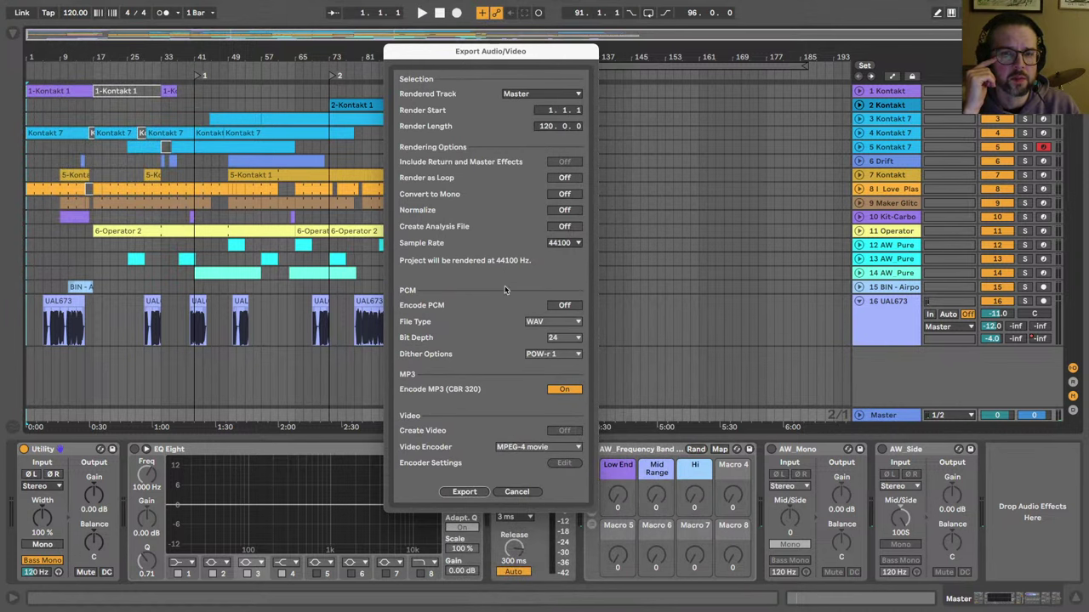
{"action": "left_click", "coordinate": [457, 493]}
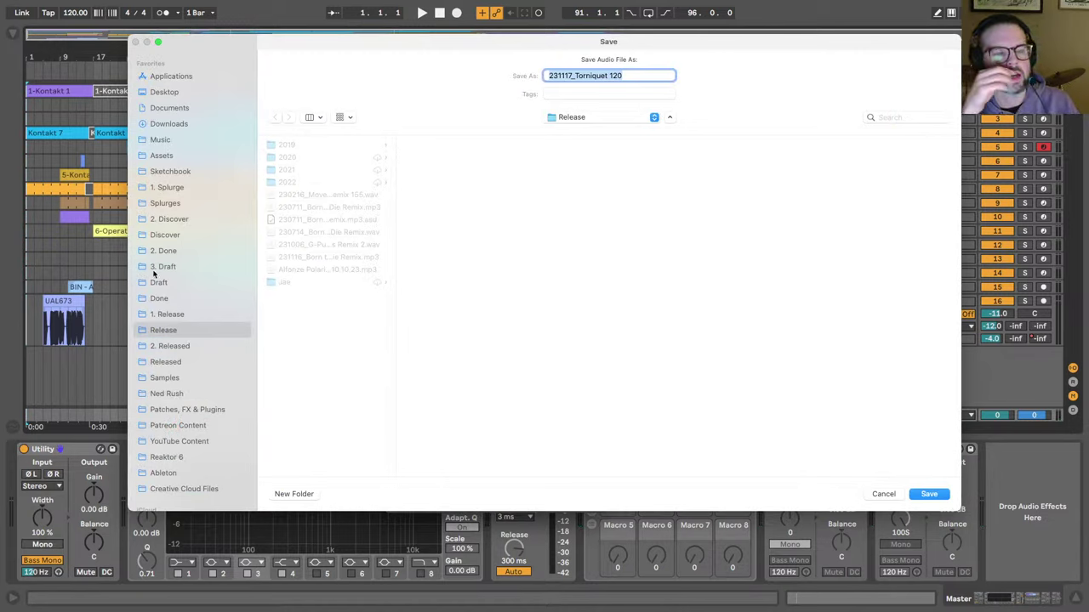
{"action": "left_click", "coordinate": [157, 285]}
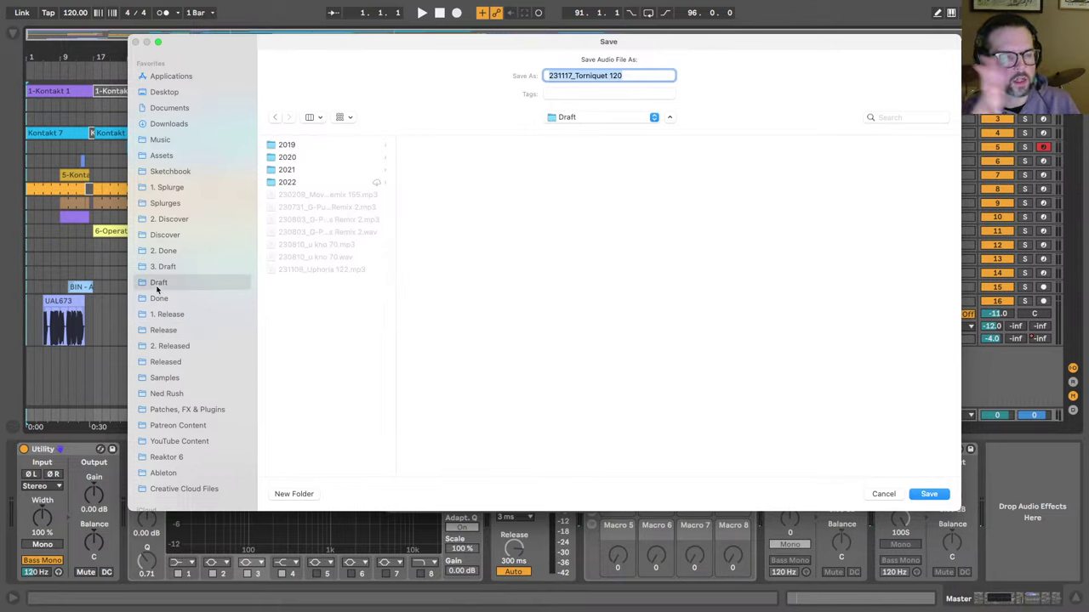
{"action": "left_click", "coordinate": [925, 495]}
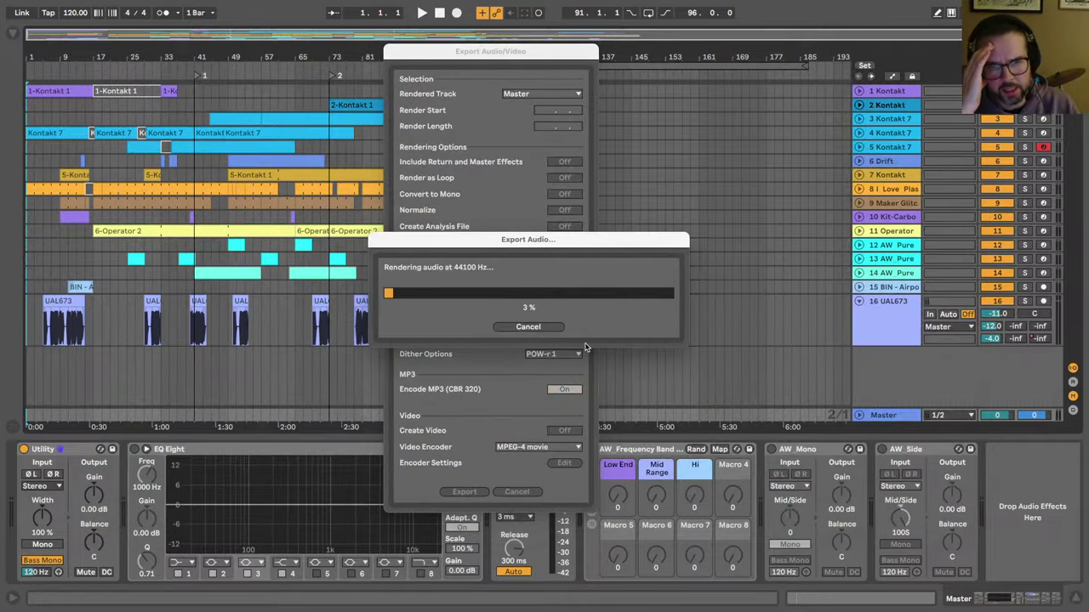
Step: Switch to the Automatic Music Machine board on Trello and open the 230123_Torniquet 120 card in the Draft list
{"action": "key", "text": "ctrl+Up"}
{"action": "left_click", "coordinate": [582, 283]}
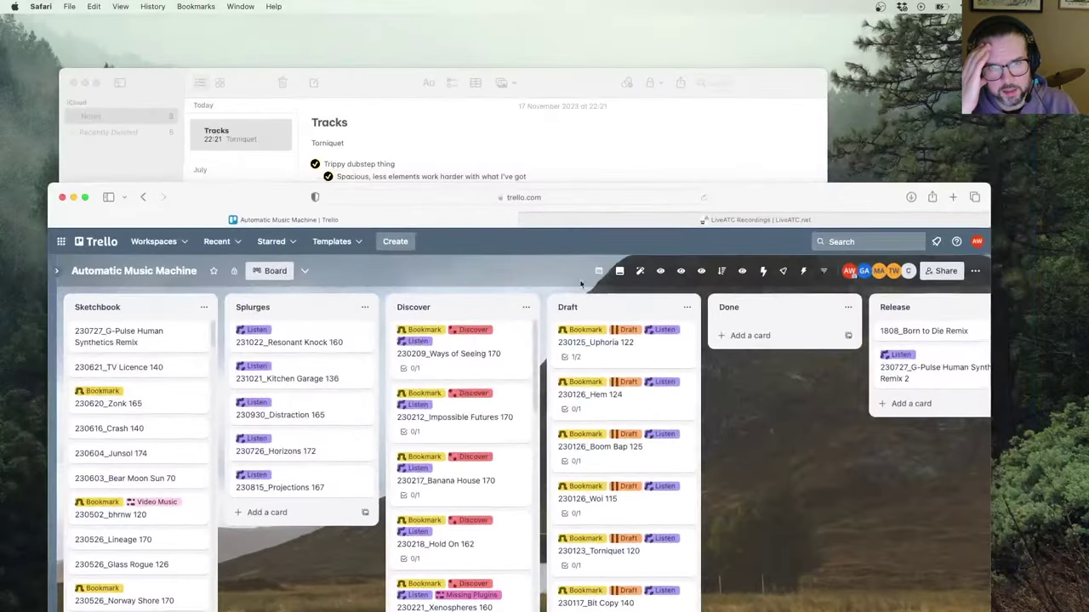
{"action": "left_click_drag", "start_coordinate": [227, 200], "coordinate": [203, 32]}
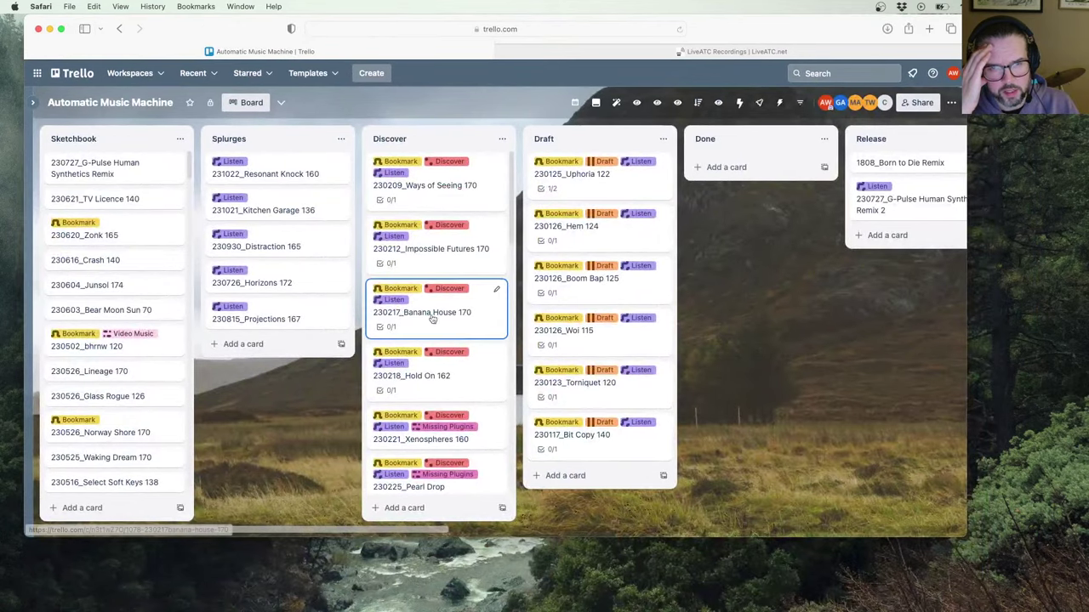
{"action": "left_click", "coordinate": [620, 408]}
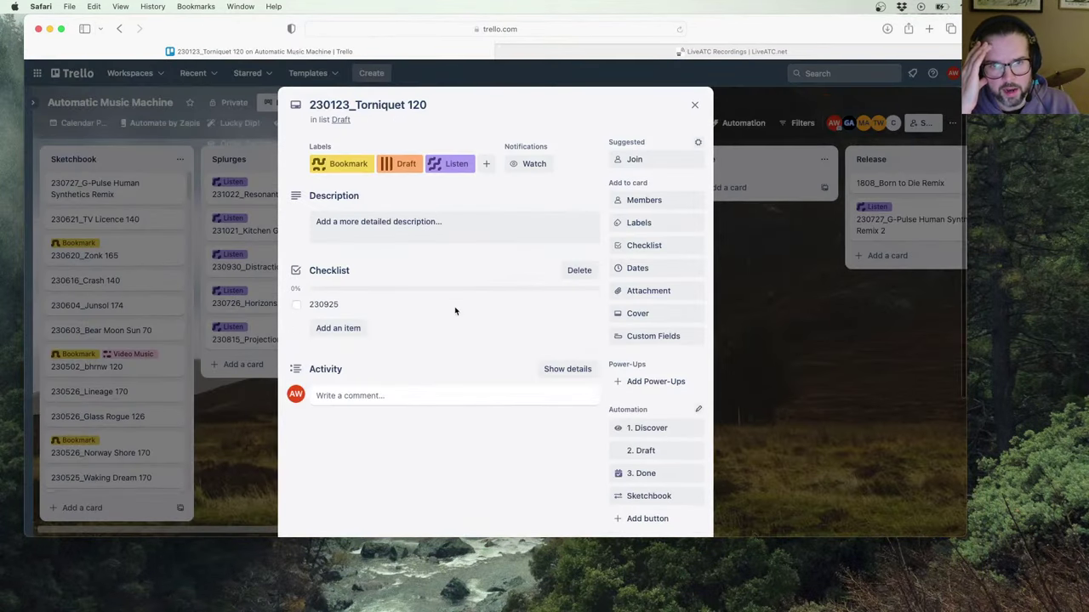
Step: Check off item 230925 in the Torniquet card's checklist and add a new item 231117
{"action": "left_click", "coordinate": [296, 304]}
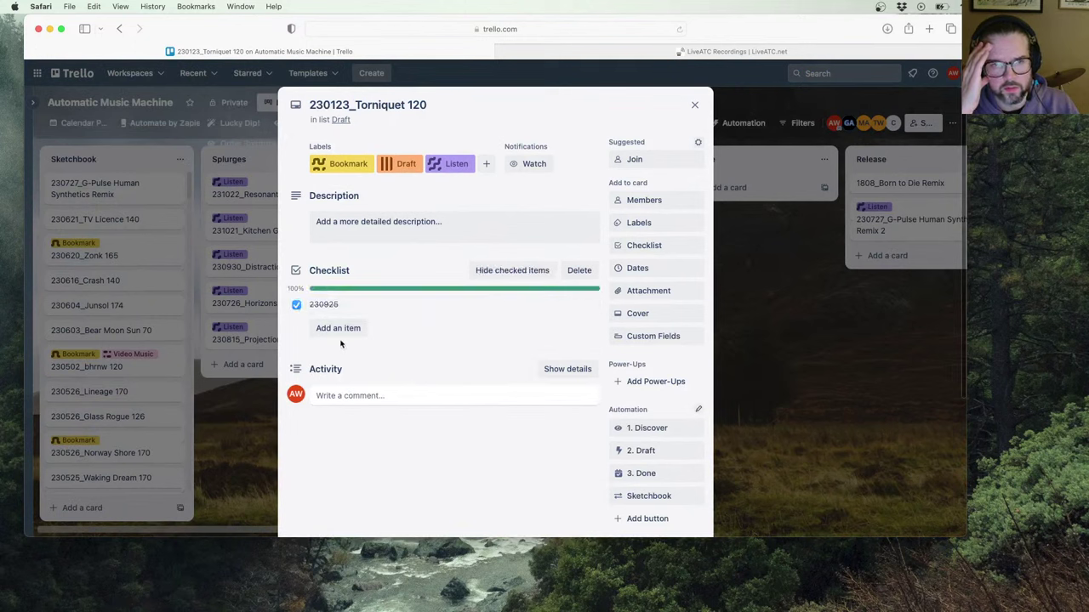
{"action": "left_click", "coordinate": [340, 338]}
{"action": "type", "text": "2"}
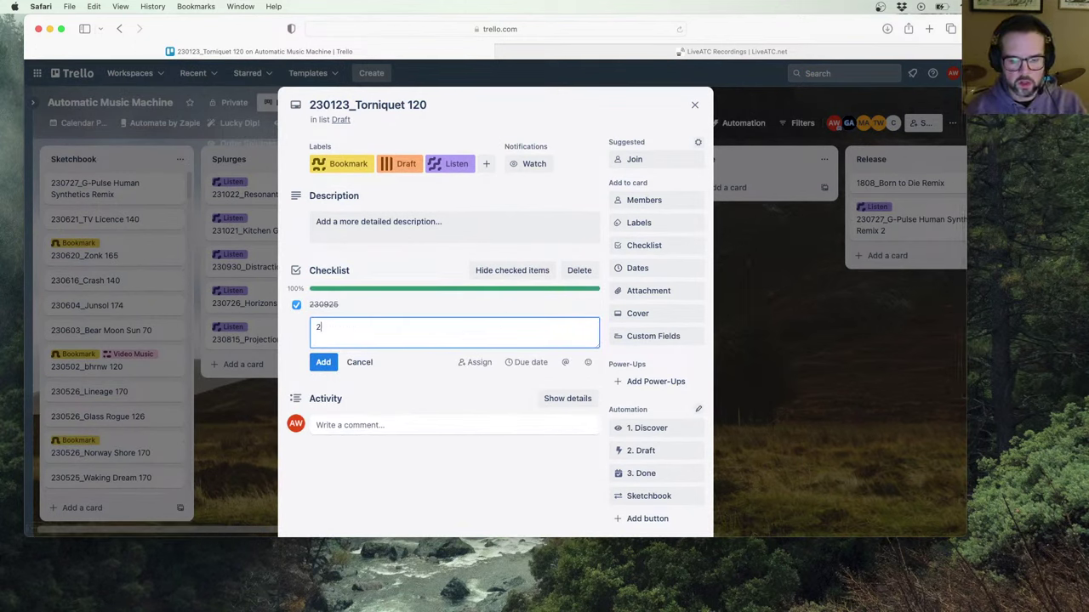
{"action": "type", "text": "311"}
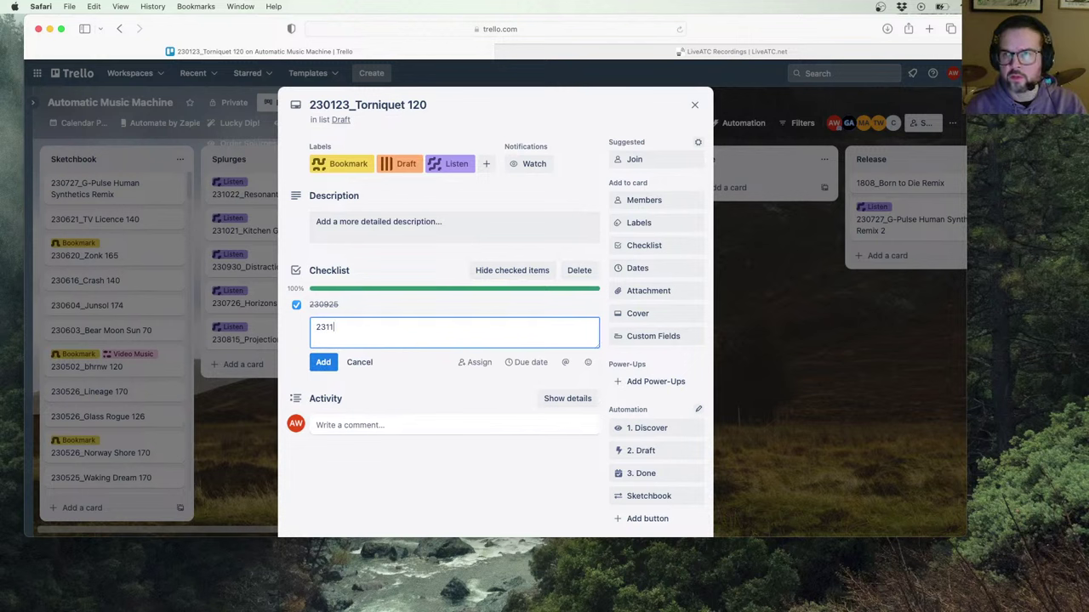
{"action": "type", "text": "17"}
{"action": "left_click", "coordinate": [321, 363]}
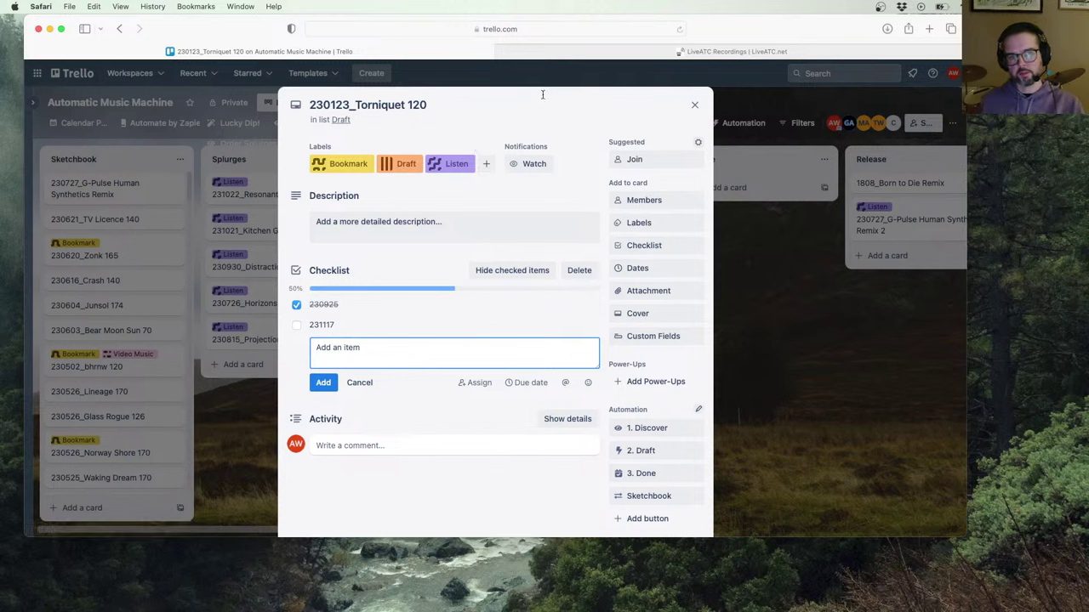
Step: Give the Torniquet card a due date of 24/11/2023 at 06:00, save it and close the card
{"action": "left_click", "coordinate": [642, 269]}
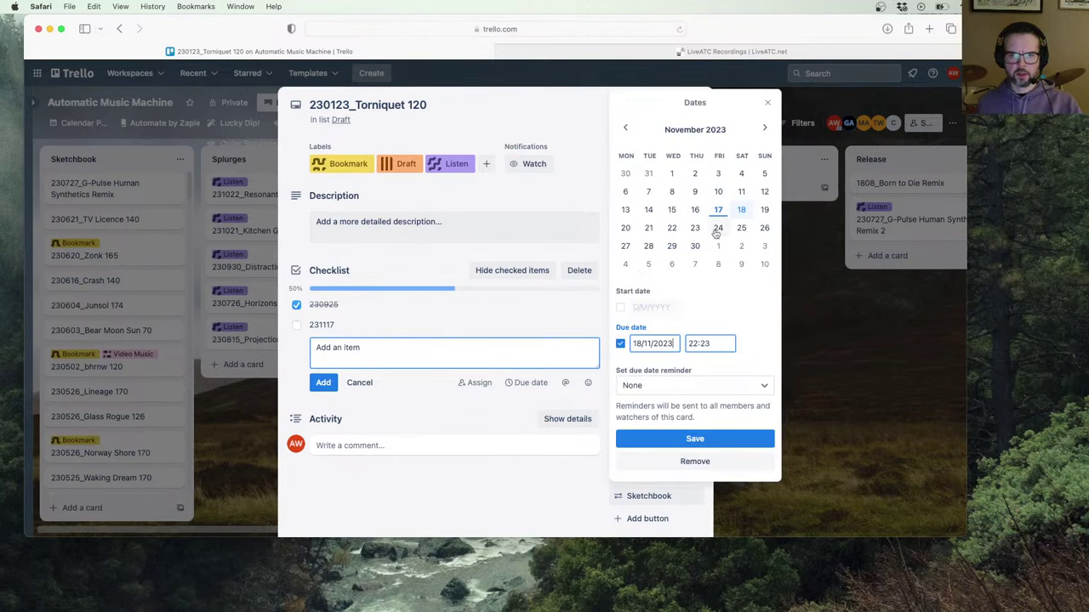
{"action": "left_click", "coordinate": [718, 228]}
{"action": "left_click_drag", "start_coordinate": [713, 342], "coordinate": [651, 340]}
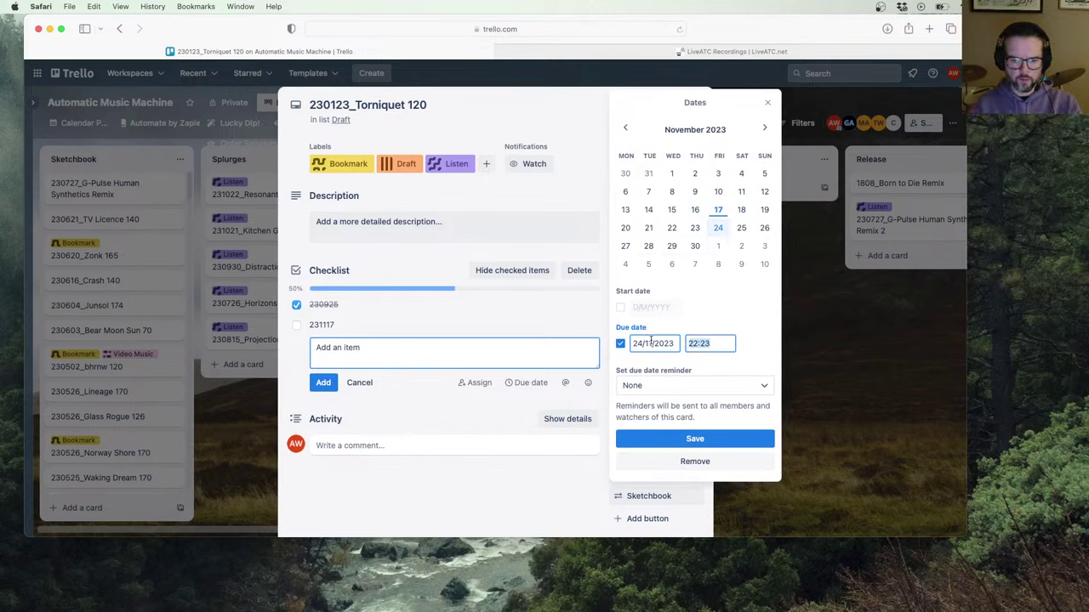
{"action": "type", "text": "06:00"}
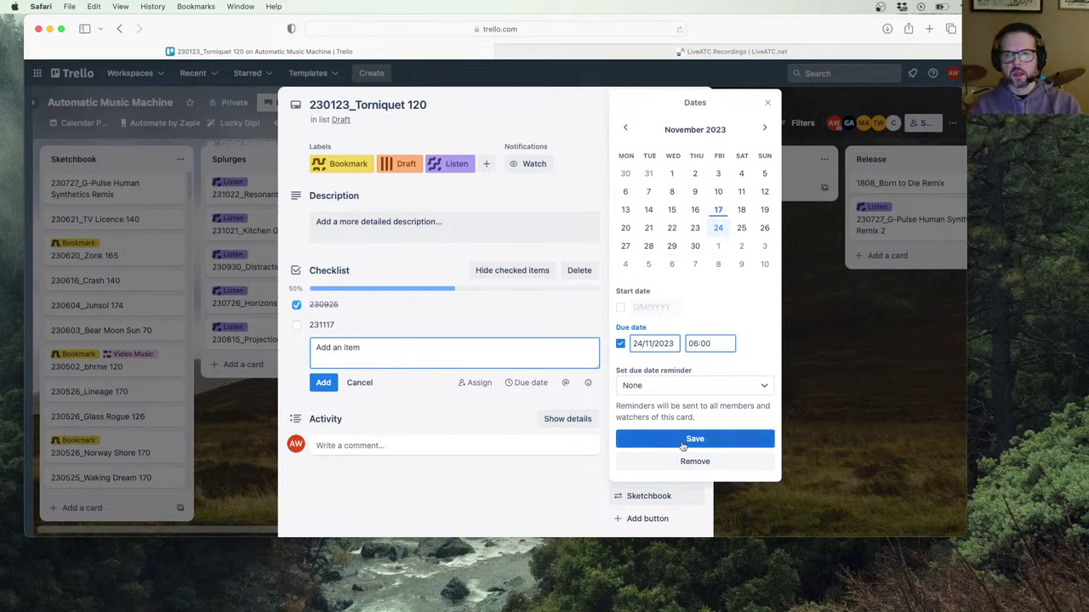
{"action": "left_click", "coordinate": [683, 439]}
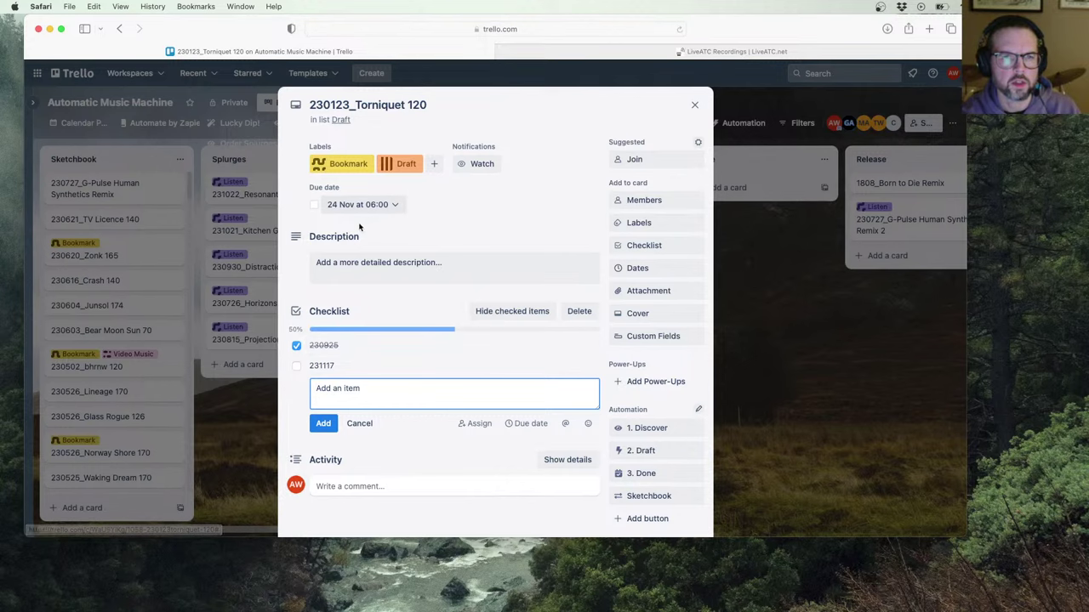
{"action": "left_click", "coordinate": [694, 104]}
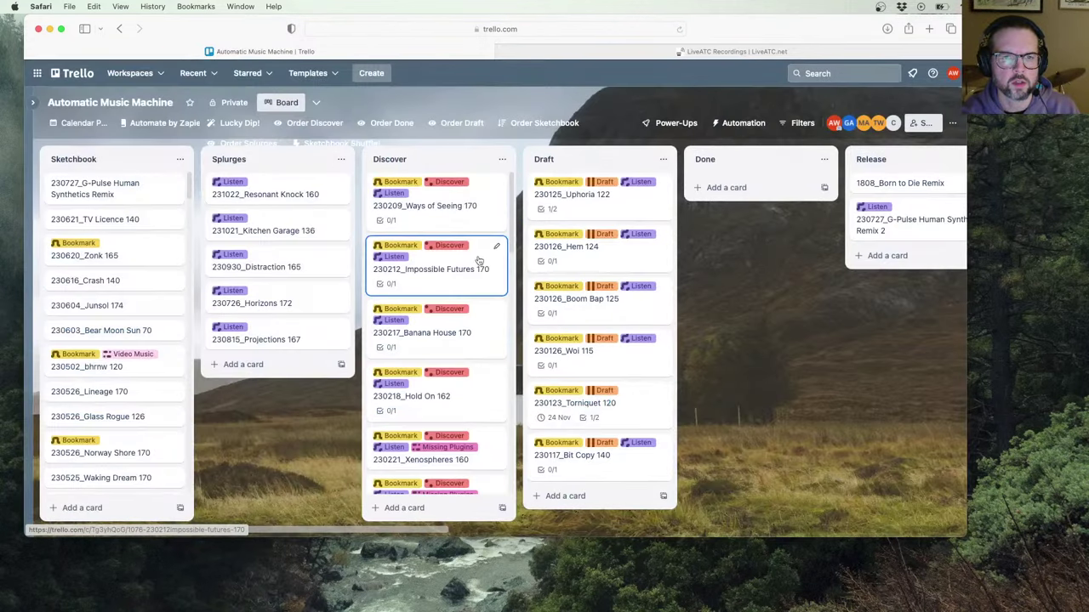
Step: Look through the cards in the board's Discover list and return to the Torniquet arrangement in Ableton Live
{"action": "scroll", "coordinate": [477, 253], "scroll_direction": "down", "scroll_amount": 2}
{"action": "scroll", "coordinate": [476, 253], "scroll_direction": "up", "scroll_amount": 2}
{"action": "scroll", "coordinate": [442, 388], "scroll_direction": "down", "scroll_amount": 10}
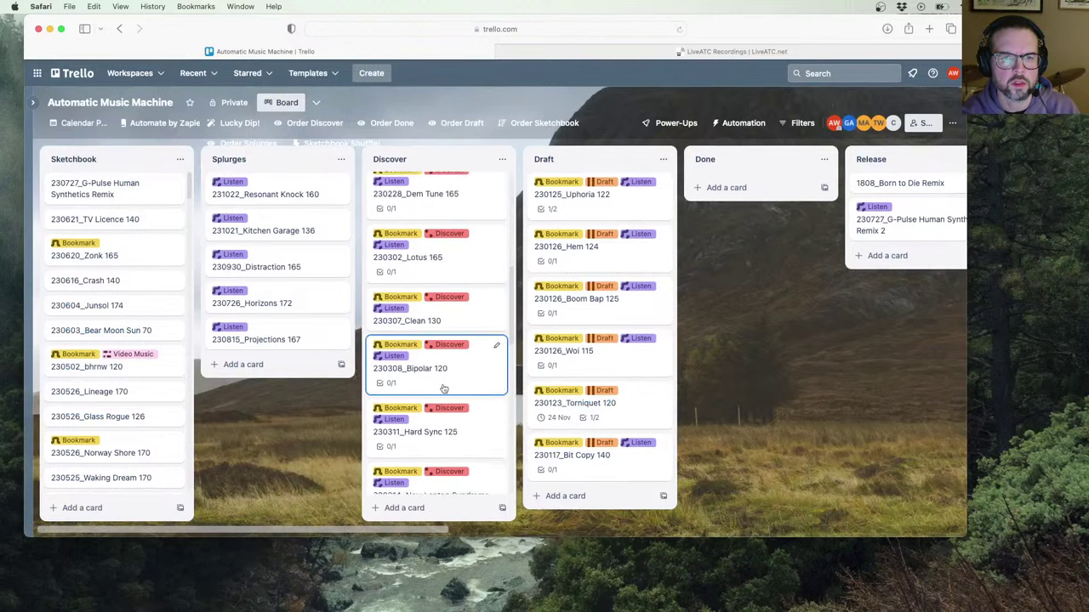
{"action": "scroll", "coordinate": [442, 388], "scroll_direction": "up", "scroll_amount": 10}
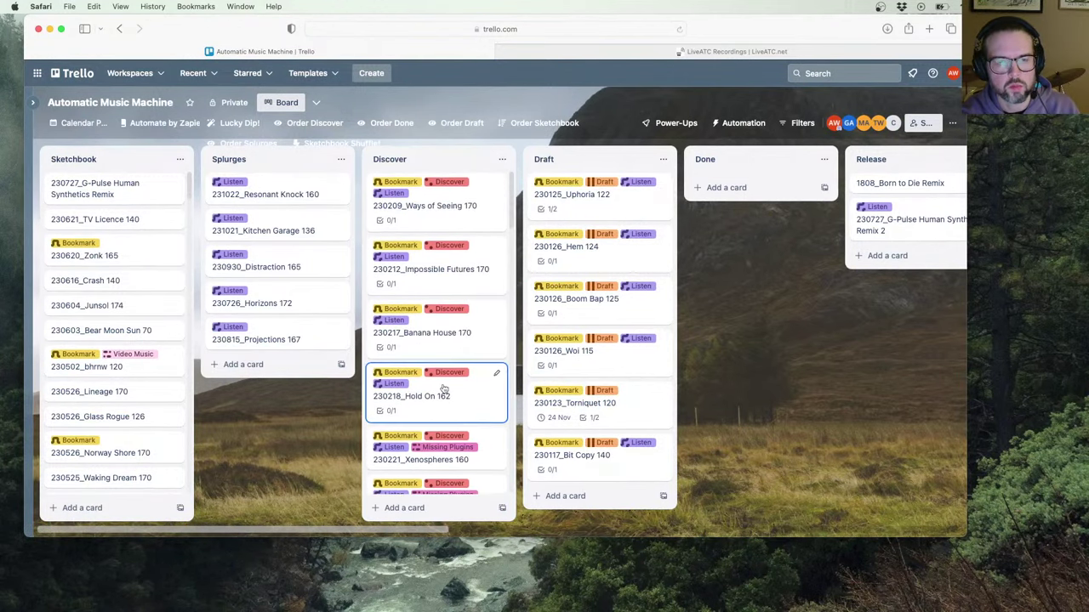
{"action": "scroll", "coordinate": [443, 388], "scroll_direction": "down", "scroll_amount": 10}
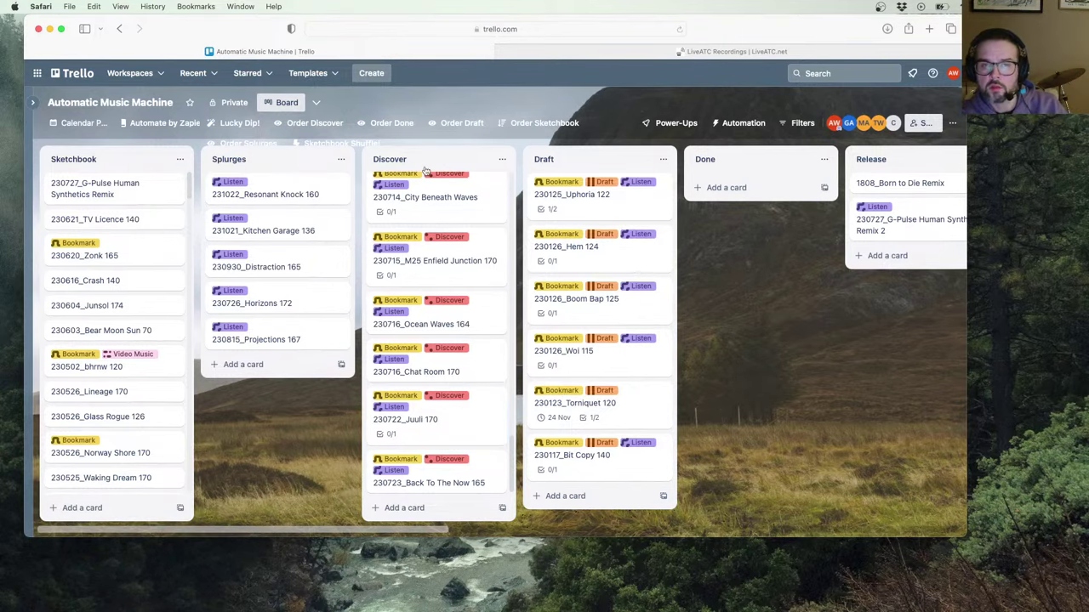
{"action": "key", "text": "ctrl+Up"}
{"action": "left_click", "coordinate": [557, 31]}
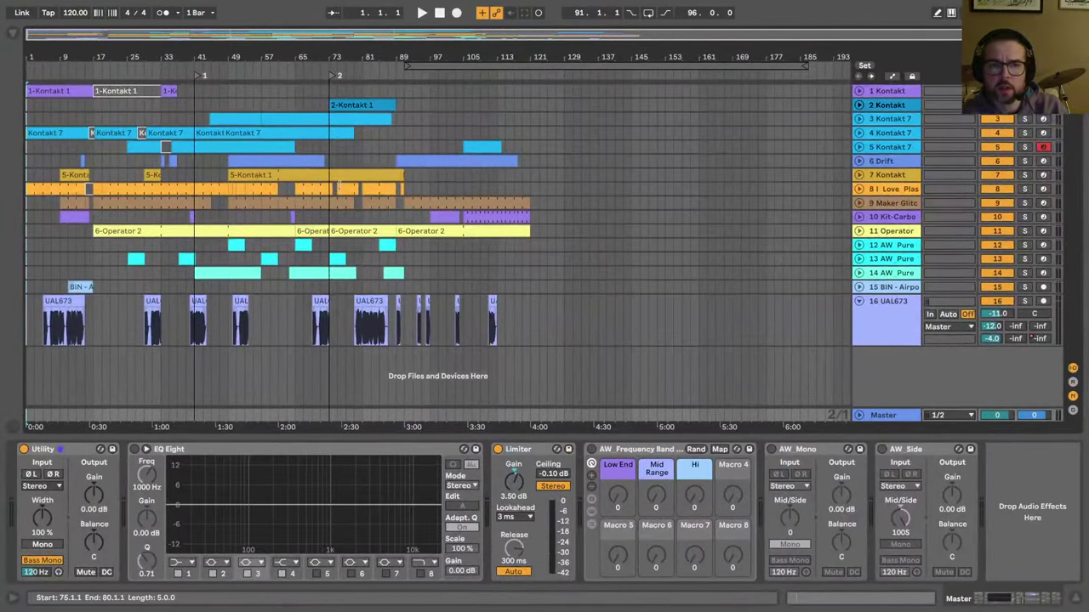
{"action": "left_click_drag", "start_coordinate": [73, 36], "coordinate": [63, 36]}
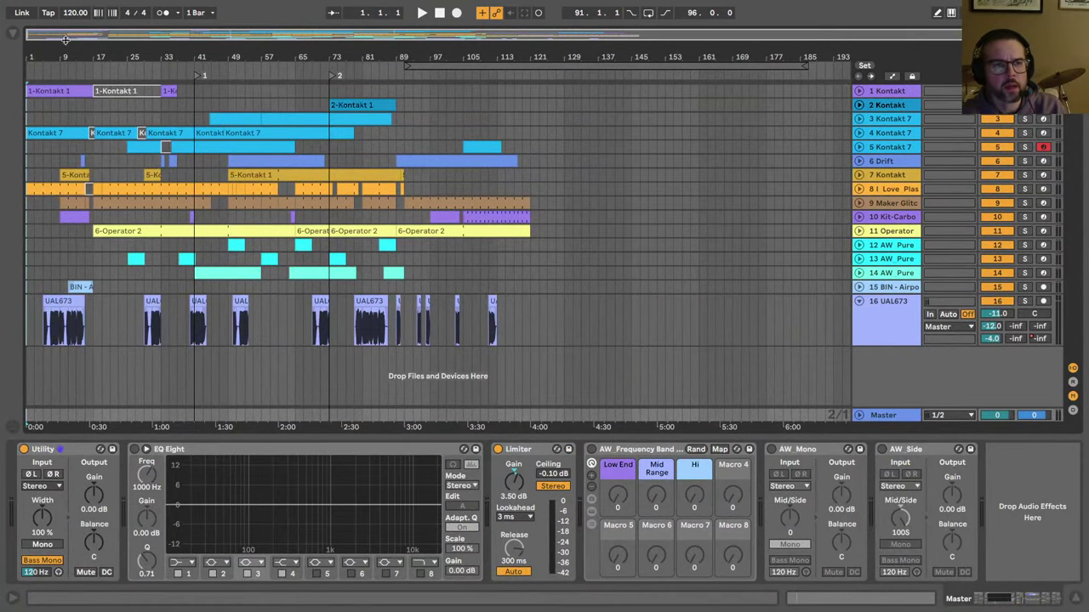
Step: Browse the Soundtoys plug-ins and add FilterFreak2 to the master track between Utility and EQ Eight
{"action": "left_click", "coordinate": [12, 33]}
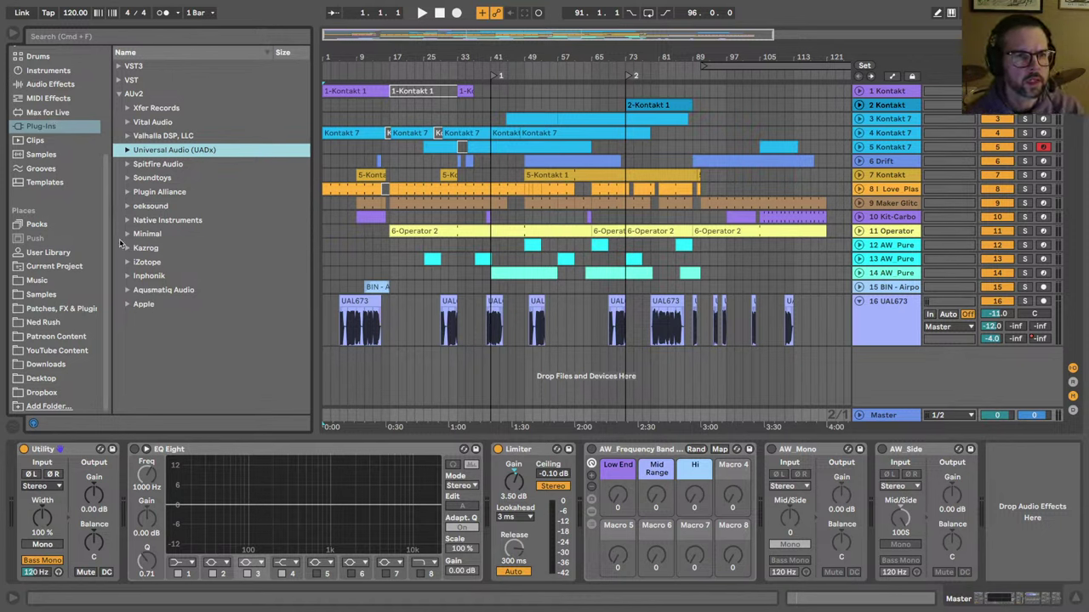
{"action": "left_click", "coordinate": [131, 178]}
{"action": "scroll", "coordinate": [215, 304], "scroll_direction": "down", "scroll_amount": 2}
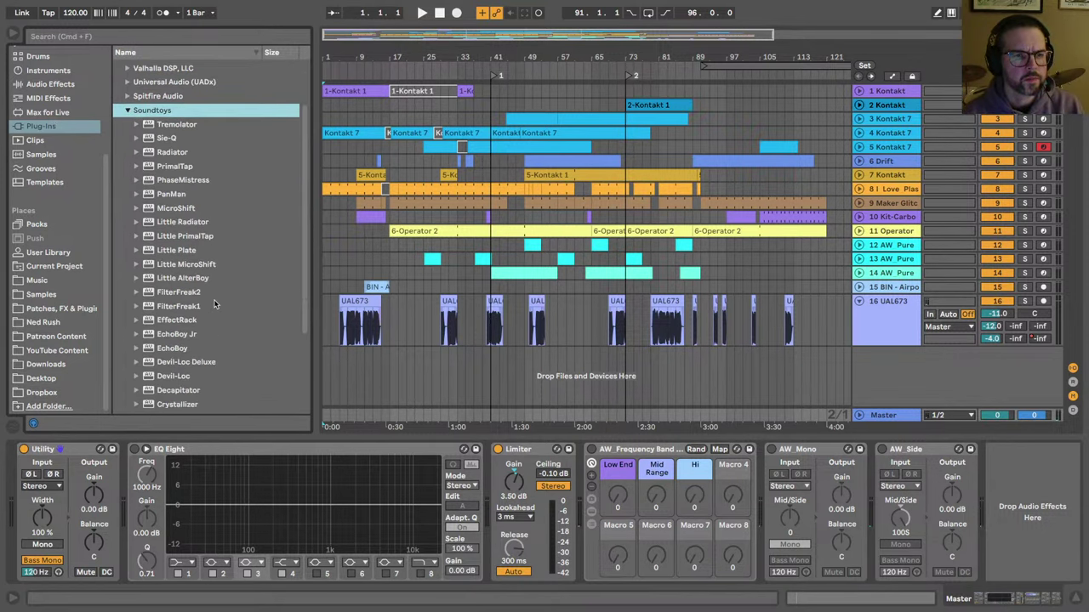
{"action": "scroll", "coordinate": [214, 305], "scroll_direction": "down", "scroll_amount": 1}
{"action": "scroll", "coordinate": [215, 304], "scroll_direction": "down", "scroll_amount": 1}
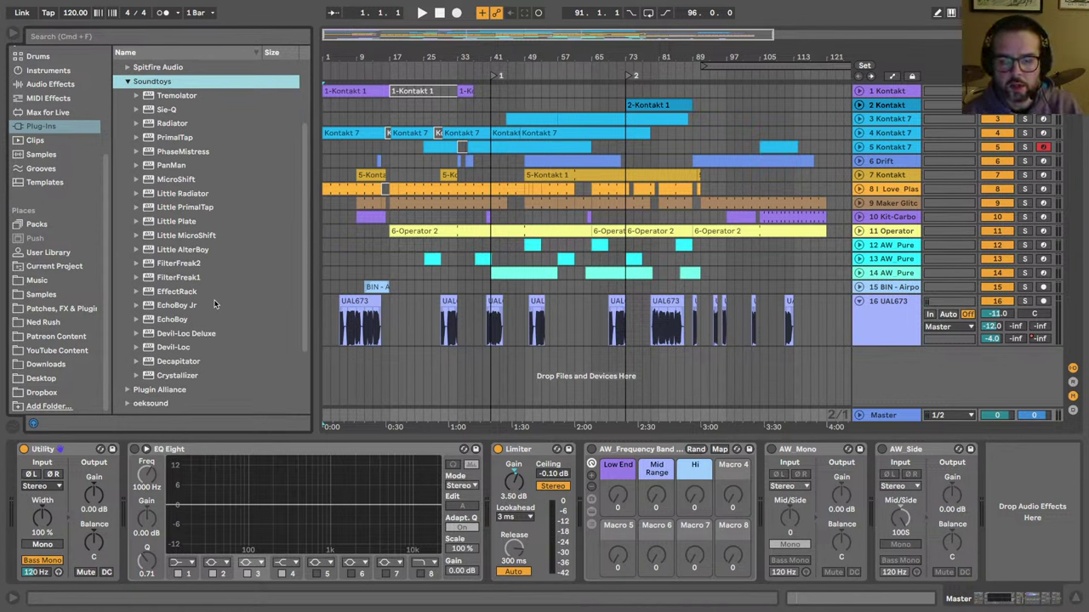
{"action": "left_click", "coordinate": [163, 111]}
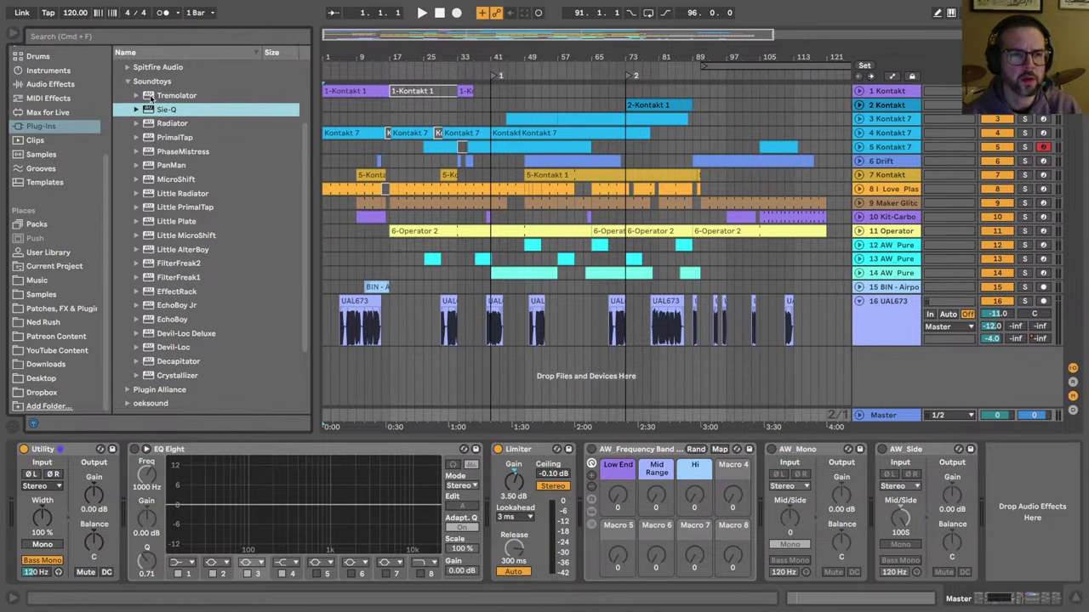
{"action": "left_click", "coordinate": [157, 96]}
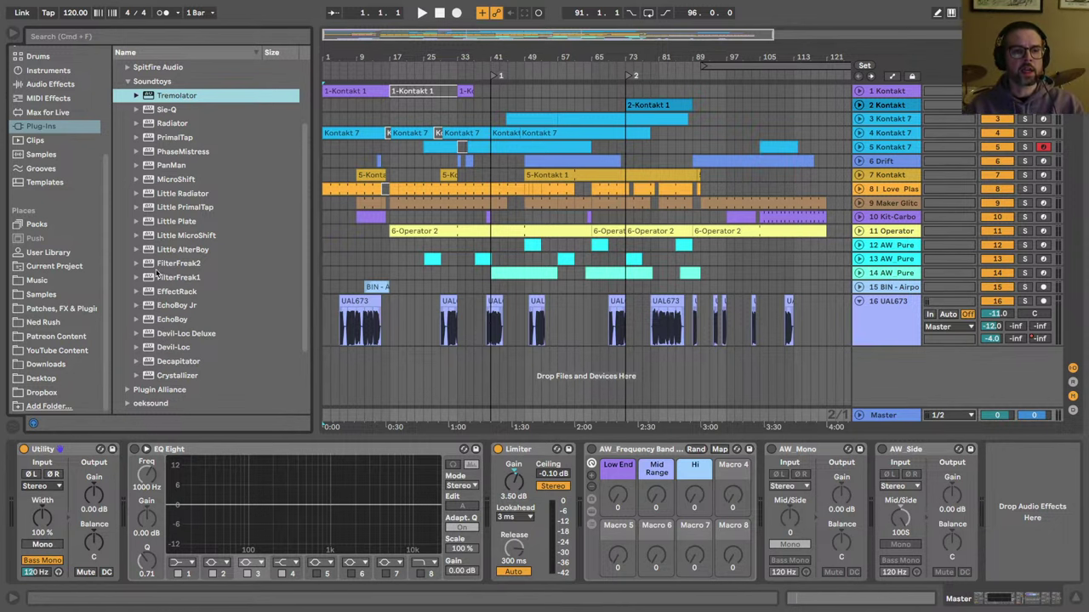
{"action": "left_click_drag", "start_coordinate": [160, 266], "coordinate": [157, 454]}
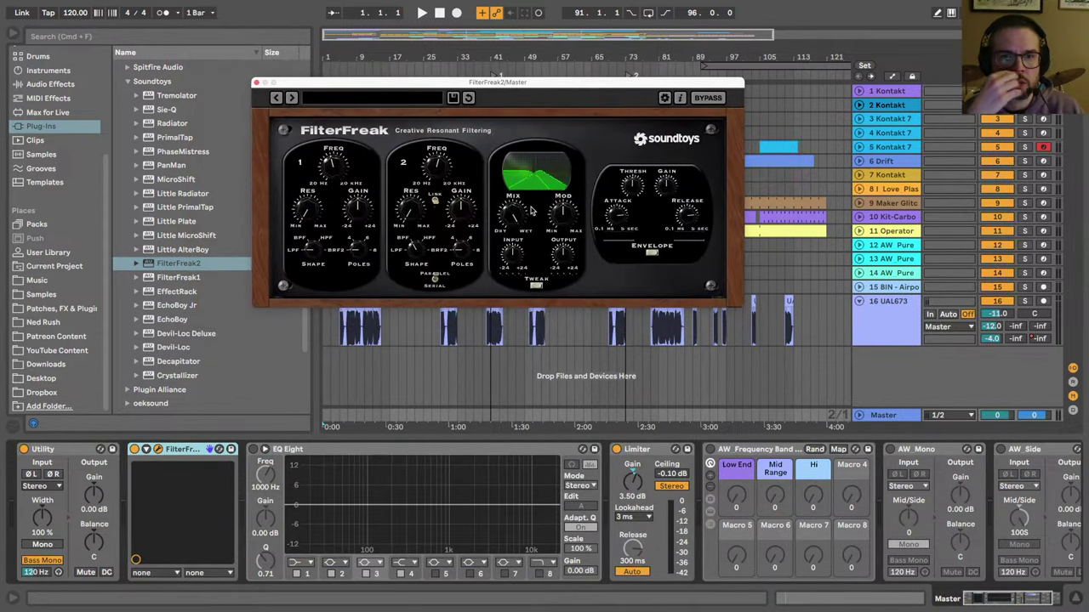
Step: Examine FilterFreak2's mix control, modulation modes and tweak section, including its analog styles, and close the plug-in window
{"action": "left_click_drag", "start_coordinate": [508, 214], "coordinate": [495, 185]}
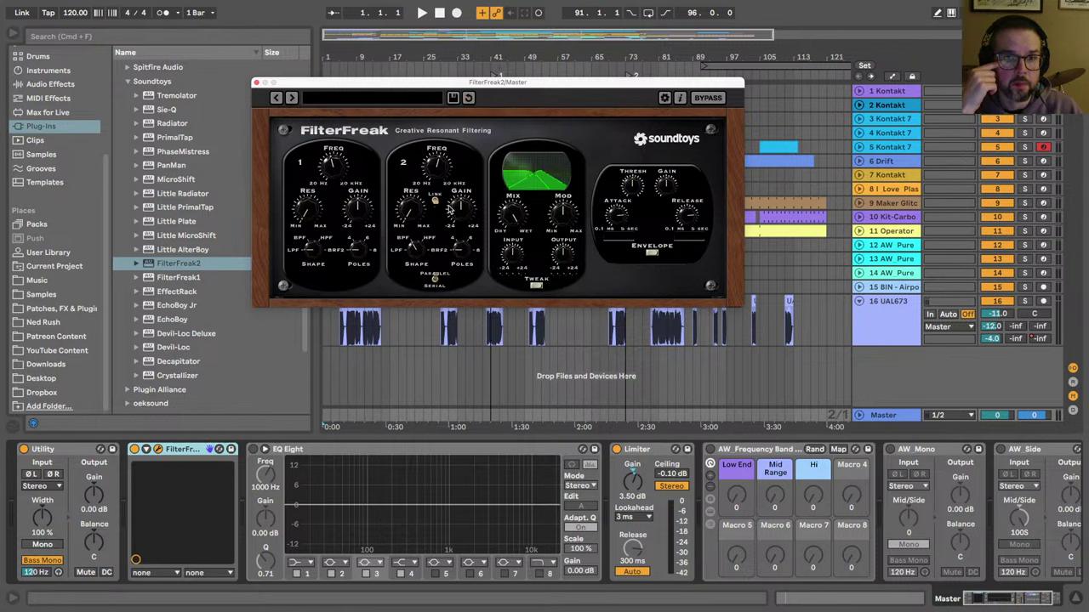
{"action": "left_click", "coordinate": [653, 253]}
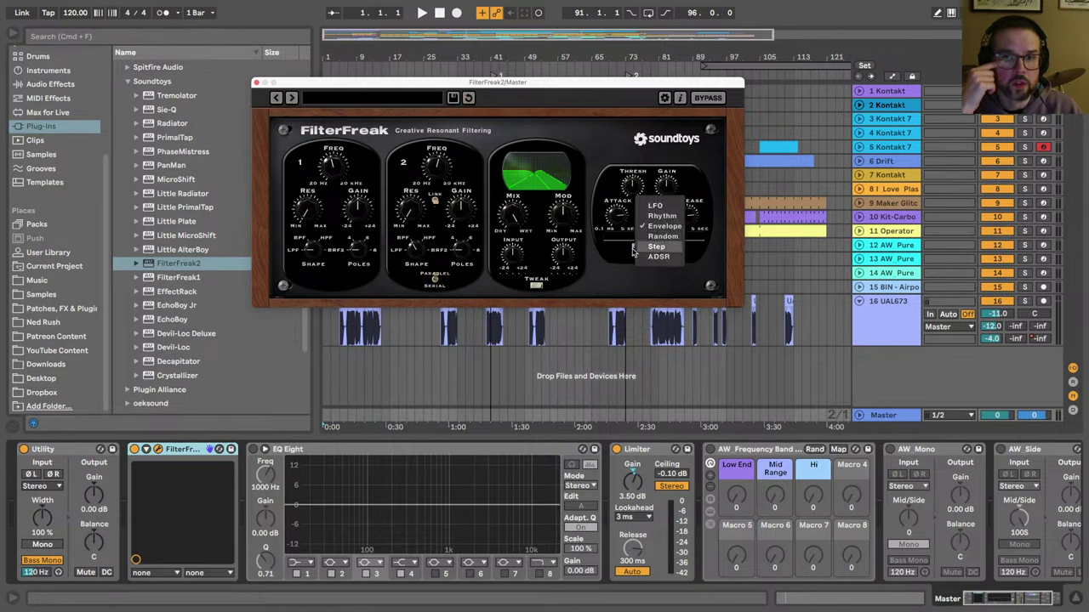
{"action": "left_click", "coordinate": [613, 268]}
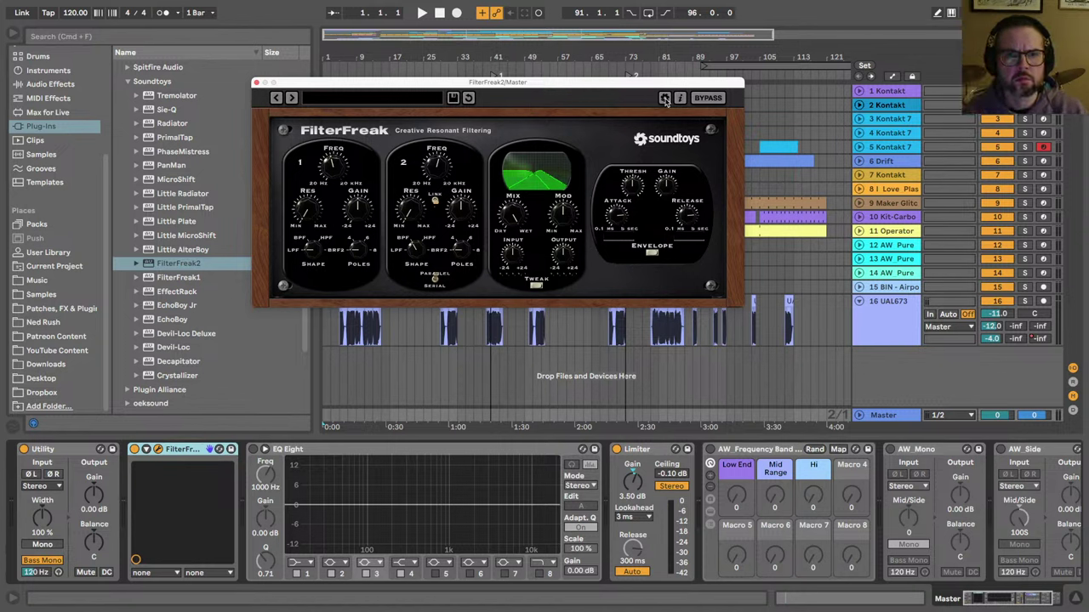
{"action": "left_click", "coordinate": [536, 286]}
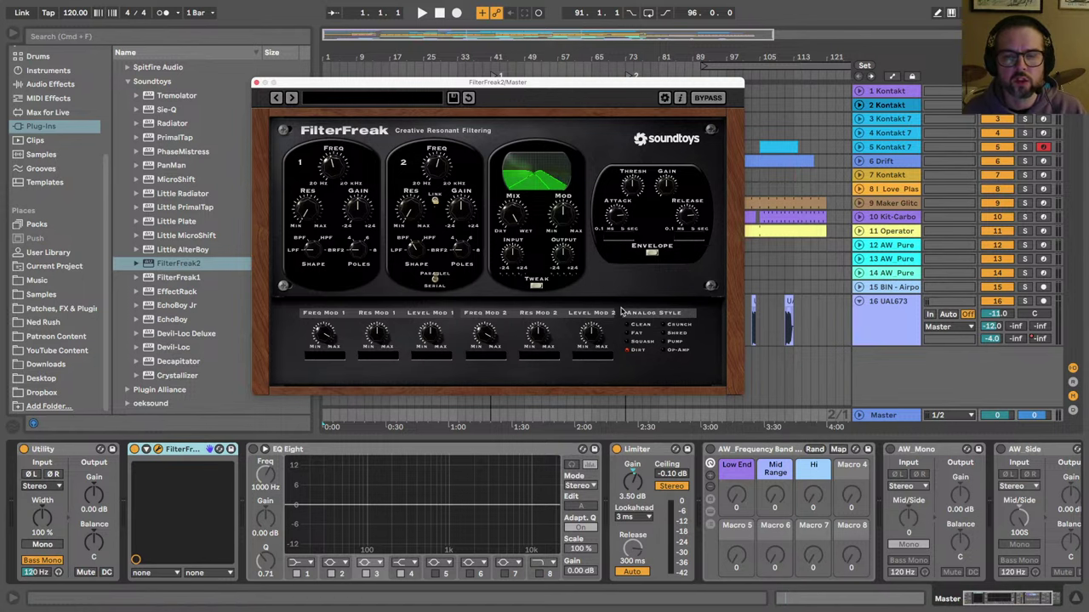
{"action": "left_click_drag", "start_coordinate": [333, 82], "coordinate": [330, 85]}
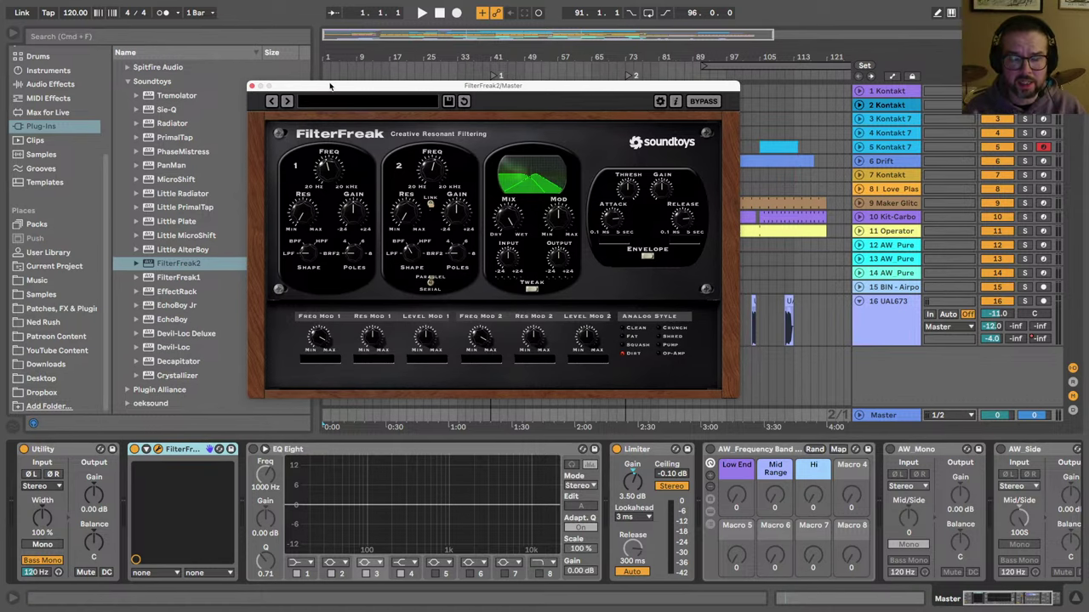
{"action": "left_click", "coordinate": [252, 86]}
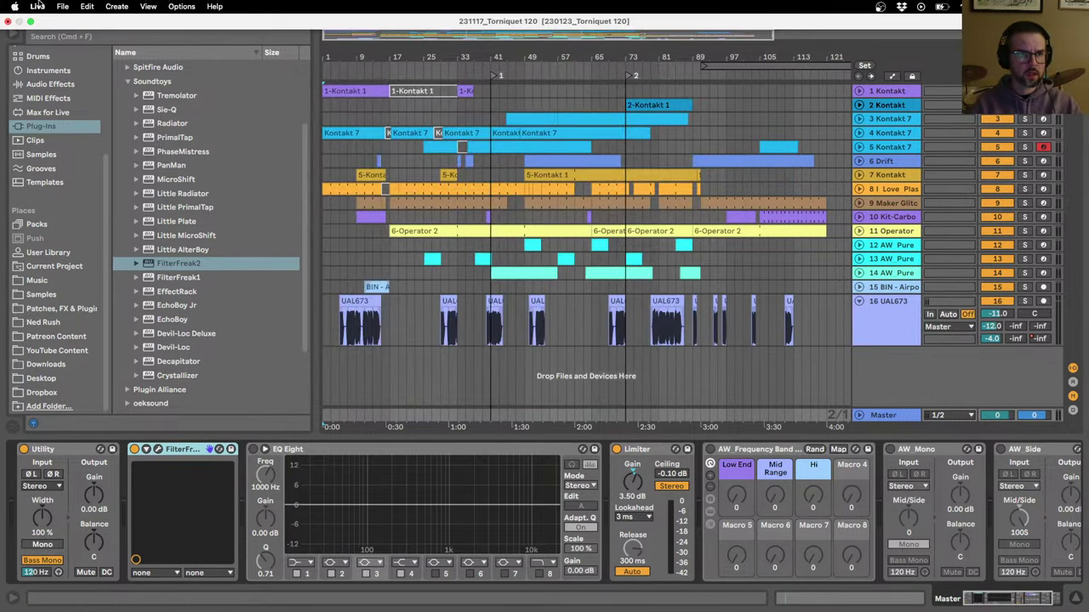
Step: Start a new Live Set, saving the changes to 231117_Torniquet 120
{"action": "left_click", "coordinate": [62, 6]}
{"action": "left_click", "coordinate": [64, 23]}
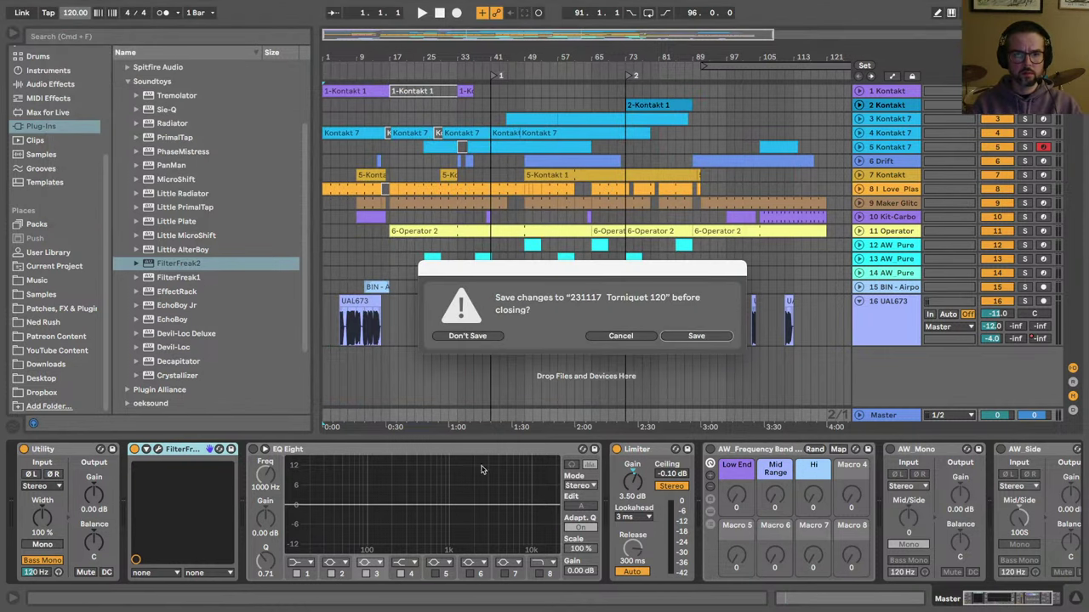
{"action": "left_click", "coordinate": [670, 340]}
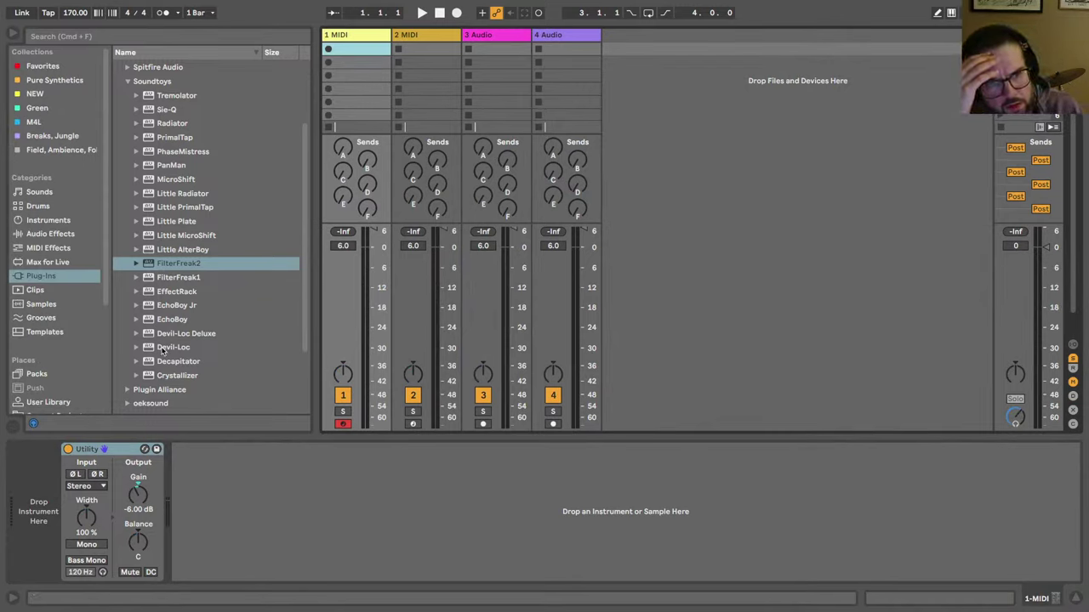
Step: Load Operator onto the first MIDI track and insert Soundtoys FilterFreak2 between Operator and Utility
{"action": "left_click", "coordinate": [48, 221]}
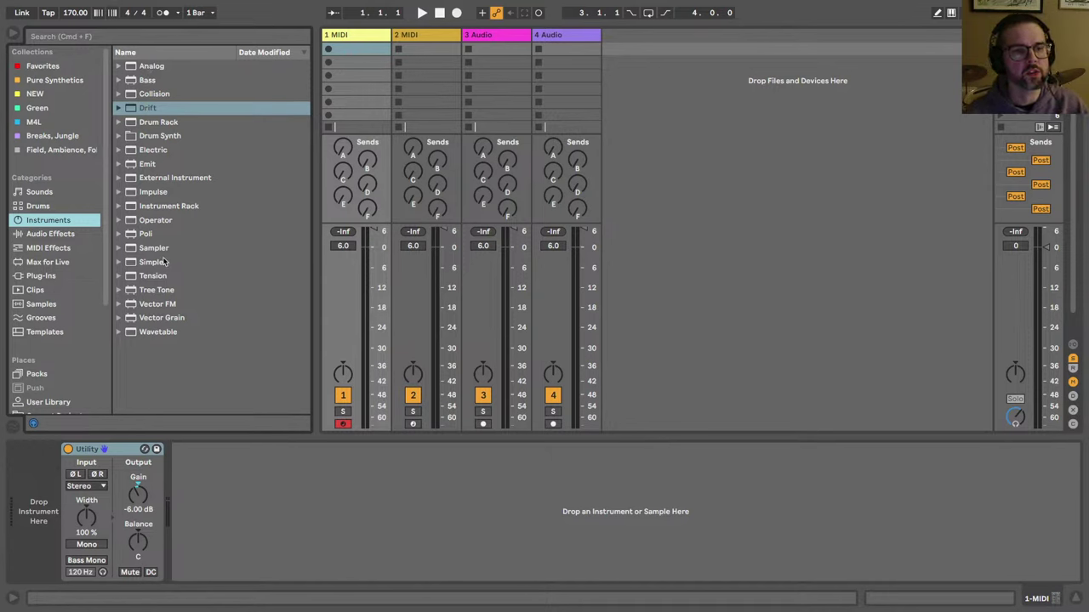
{"action": "left_click_drag", "start_coordinate": [155, 220], "coordinate": [47, 521]}
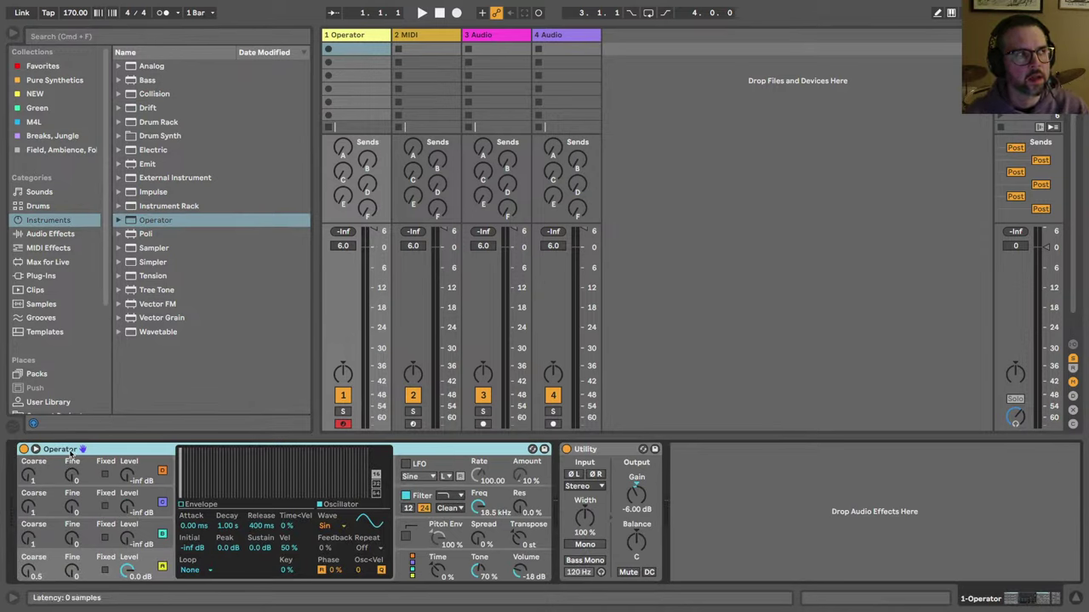
{"action": "left_click", "coordinate": [39, 276]}
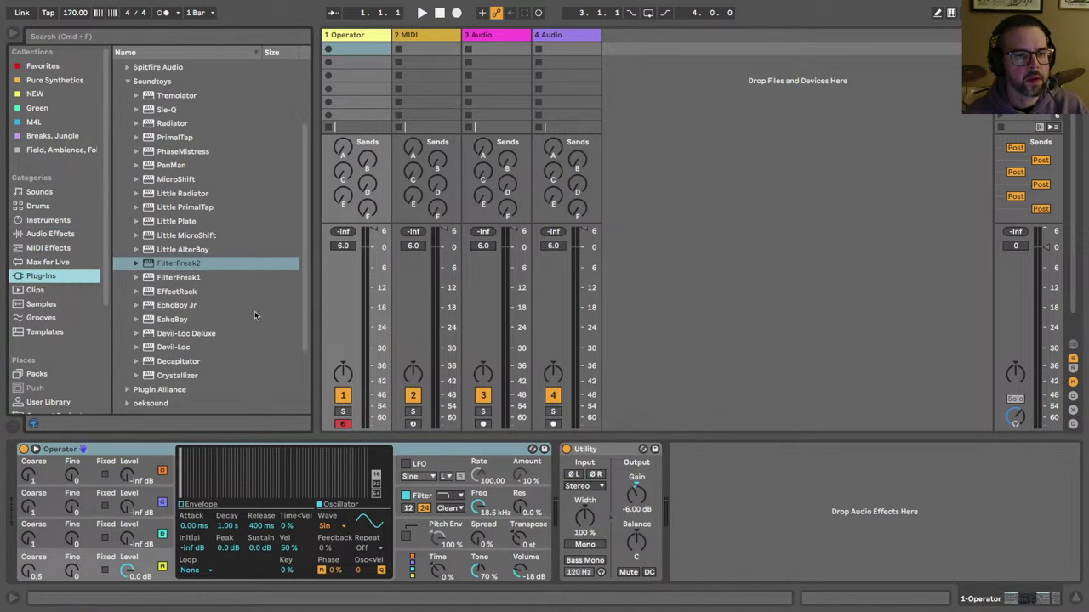
{"action": "left_click_drag", "start_coordinate": [313, 272], "coordinate": [297, 271]}
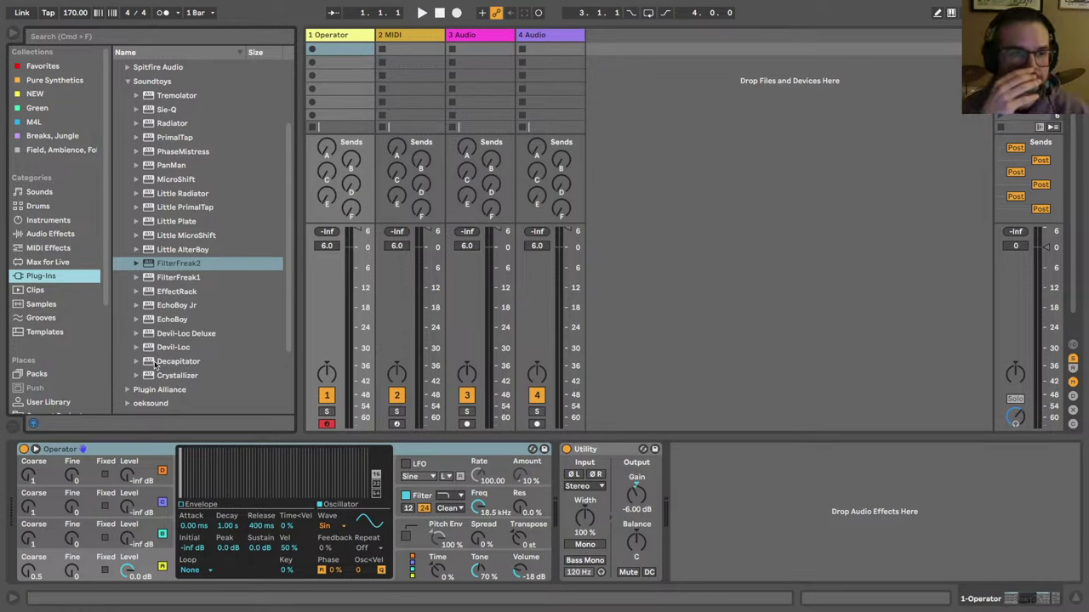
{"action": "left_click_drag", "start_coordinate": [163, 264], "coordinate": [565, 511]}
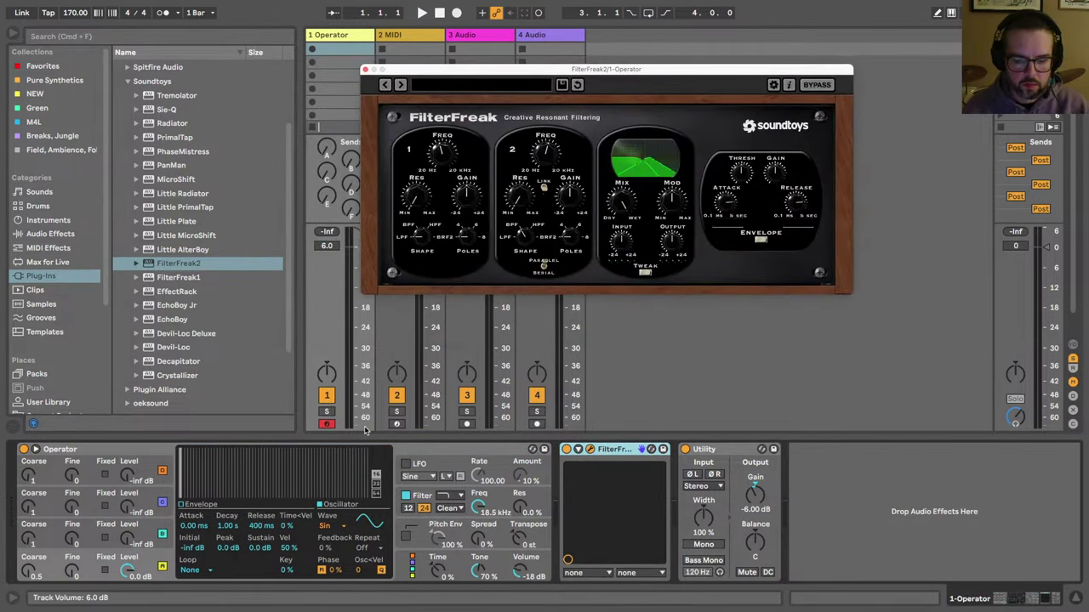
Step: Enable the computer MIDI keyboard, play a test note through Operator and lower the octave range to C2–D3
{"action": "key", "text": "m"}
{"action": "key", "text": "a"}
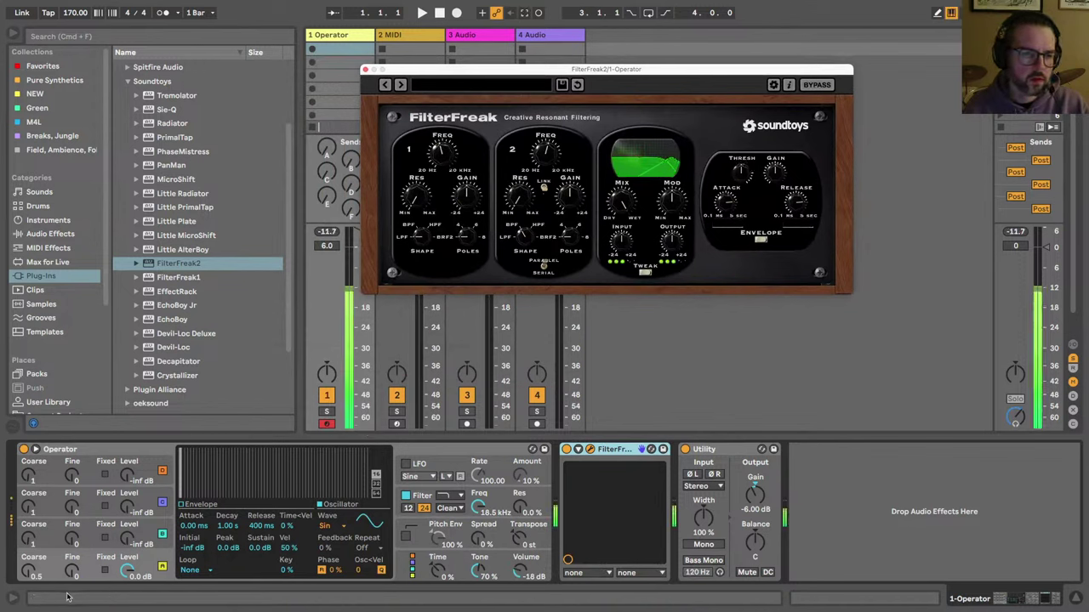
{"action": "key", "text": "z"}
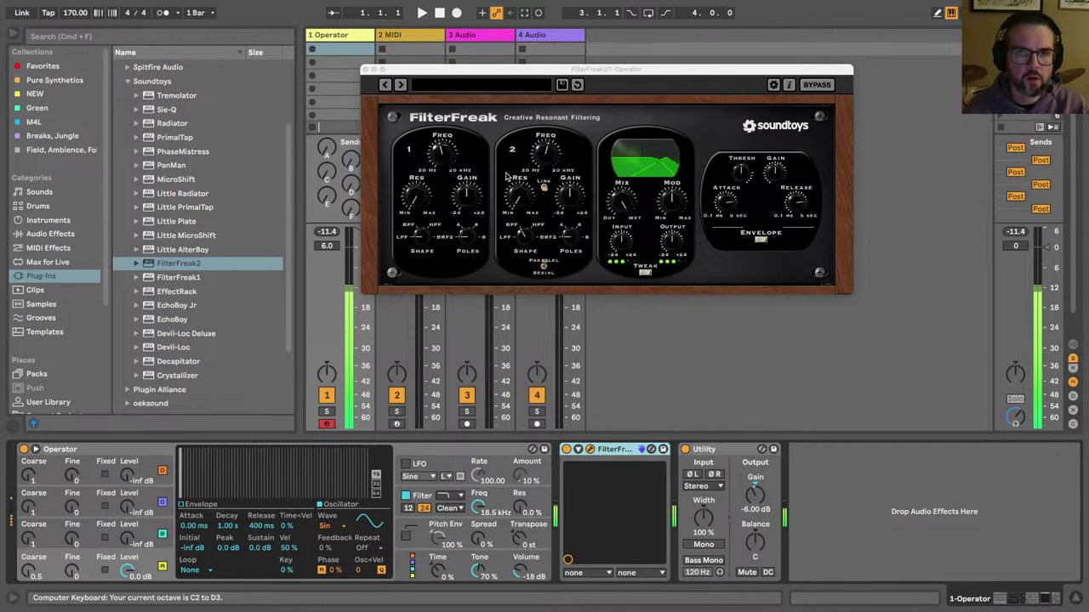
Step: Raise the resonance of both FilterFreak2 filters and sweep filter 1's frequency down to a low setting
{"action": "left_click_drag", "start_coordinate": [518, 200], "coordinate": [506, 145]}
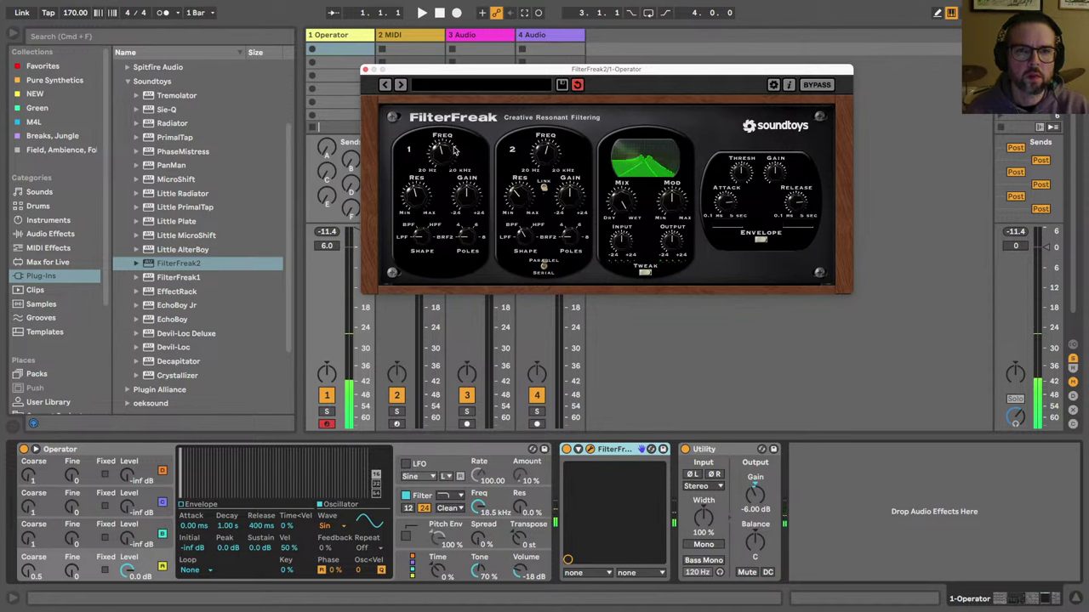
{"action": "left_click_drag", "start_coordinate": [441, 154], "coordinate": [451, 192]}
{"action": "left_click_drag", "start_coordinate": [440, 155], "coordinate": [438, 169]}
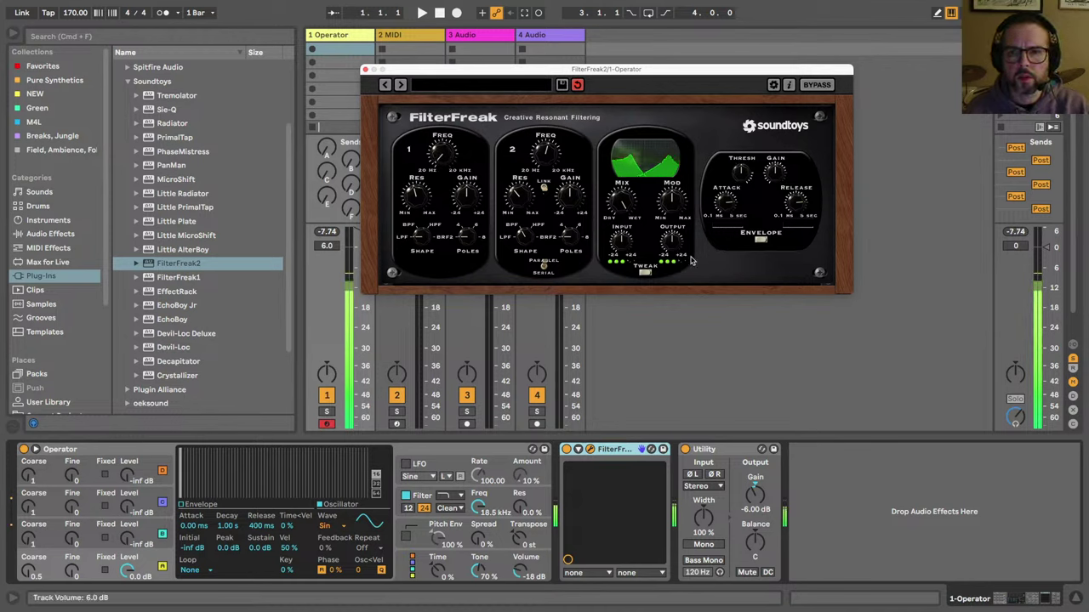
Step: Open FilterFreak2's tweak section, audition the Pump, Shred, Crunch, Fat and Squash analog styles with low notes, and settle on Dirt
{"action": "left_click", "coordinate": [644, 272]}
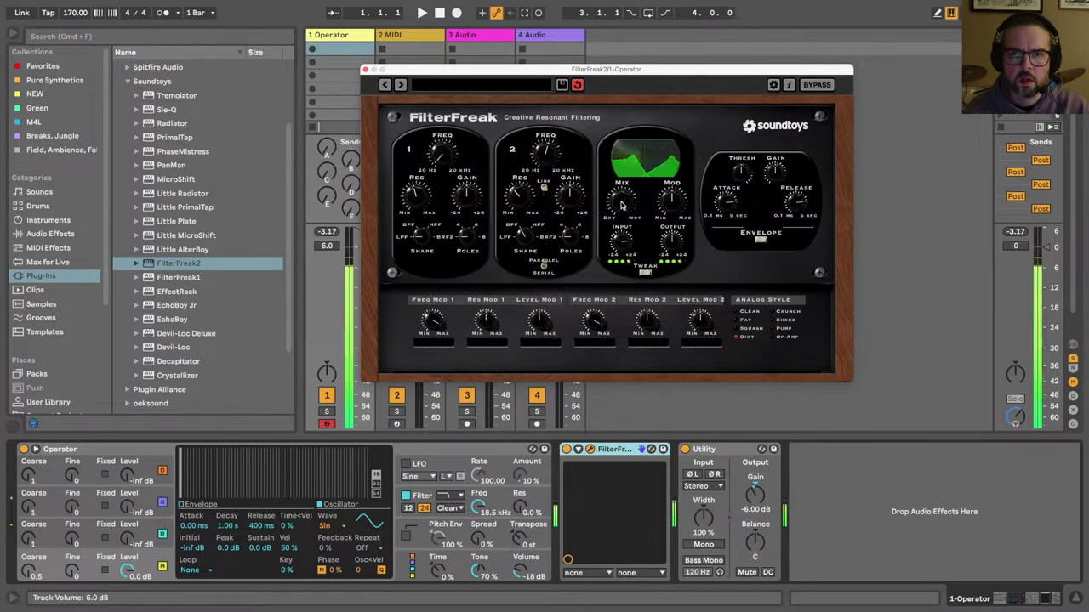
{"action": "left_click", "coordinate": [771, 329]}
{"action": "left_click", "coordinate": [771, 321]}
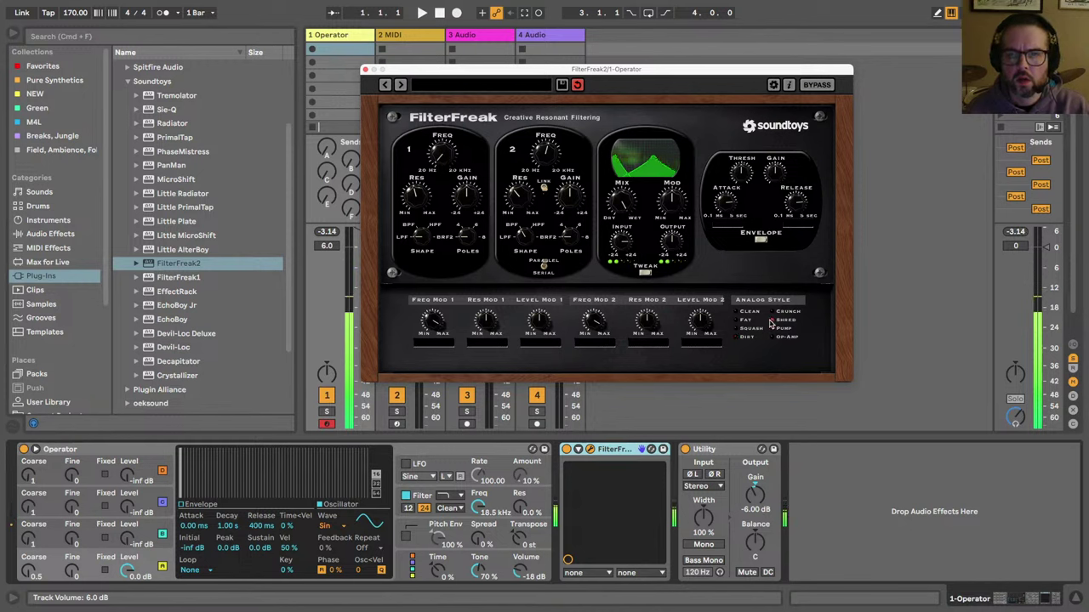
{"action": "left_click", "coordinate": [771, 312]}
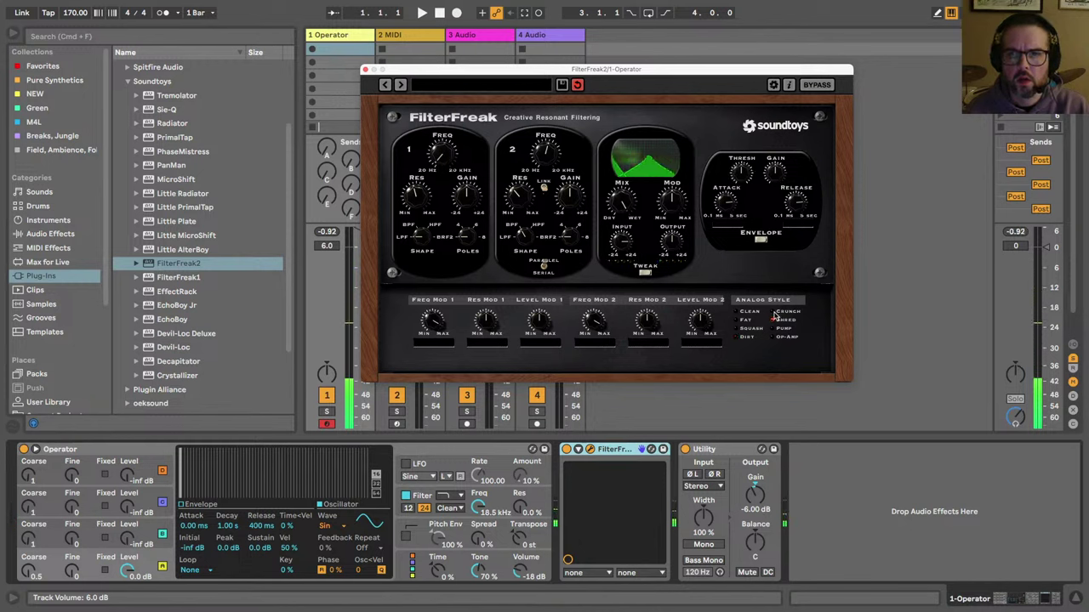
{"action": "left_click", "coordinate": [749, 320]}
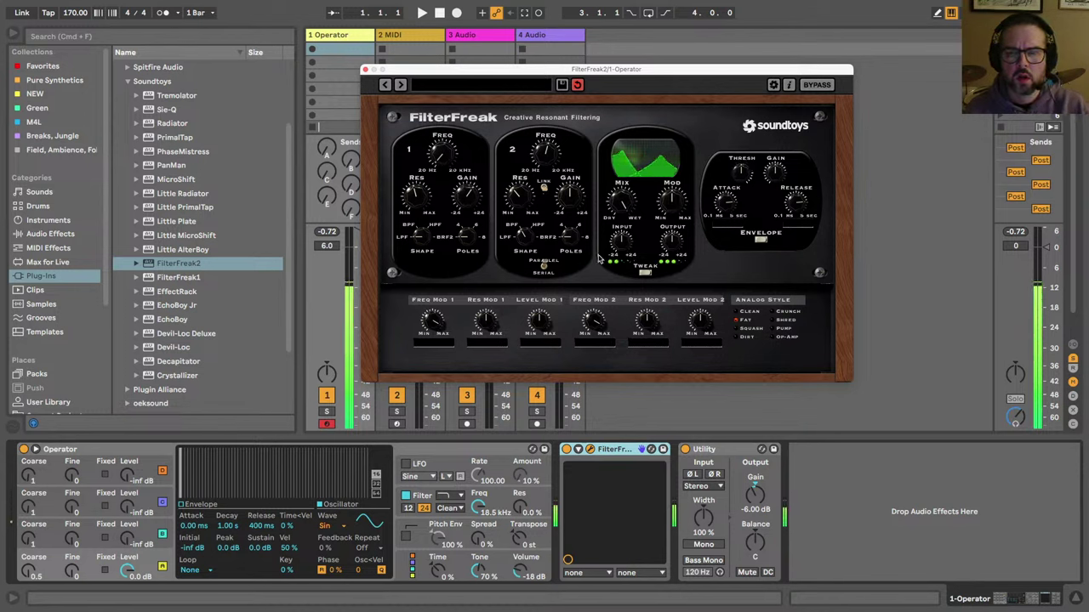
{"action": "key", "text": "z"}
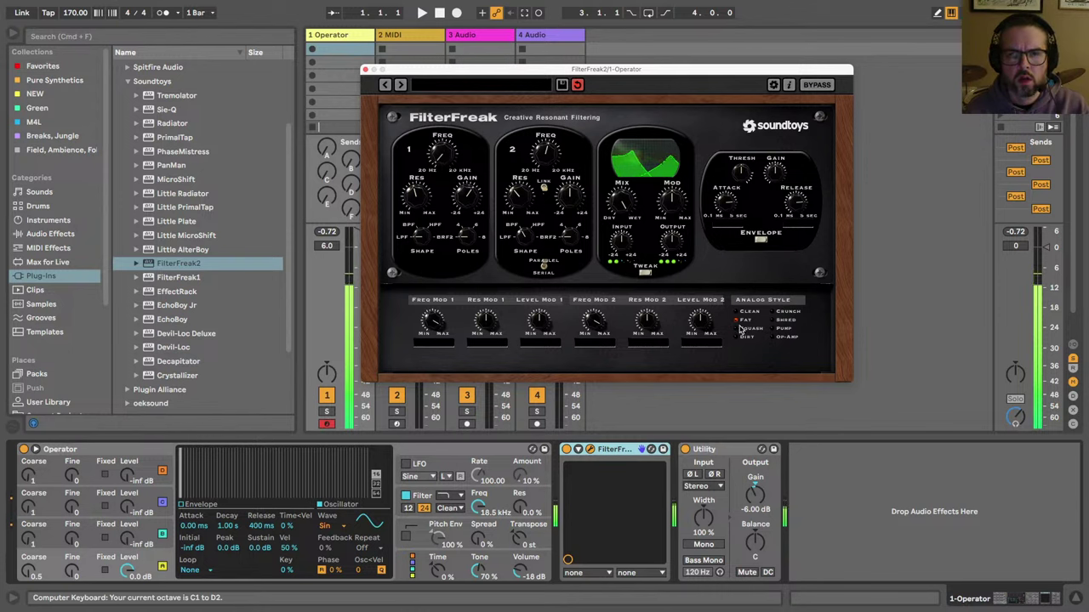
{"action": "left_click", "coordinate": [739, 328]}
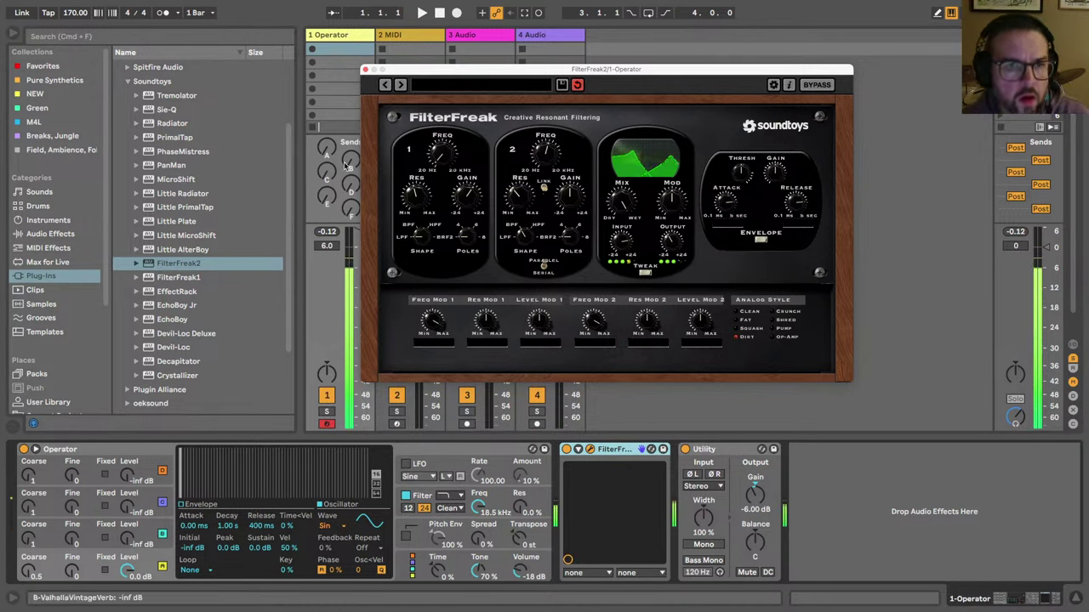
Step: Raise the Operator track's ValhallaVintageVerb send to about -10.5 dB and adjust FilterFreak2's filter 1 resonance
{"action": "left_click_drag", "start_coordinate": [350, 159], "coordinate": [350, 136]}
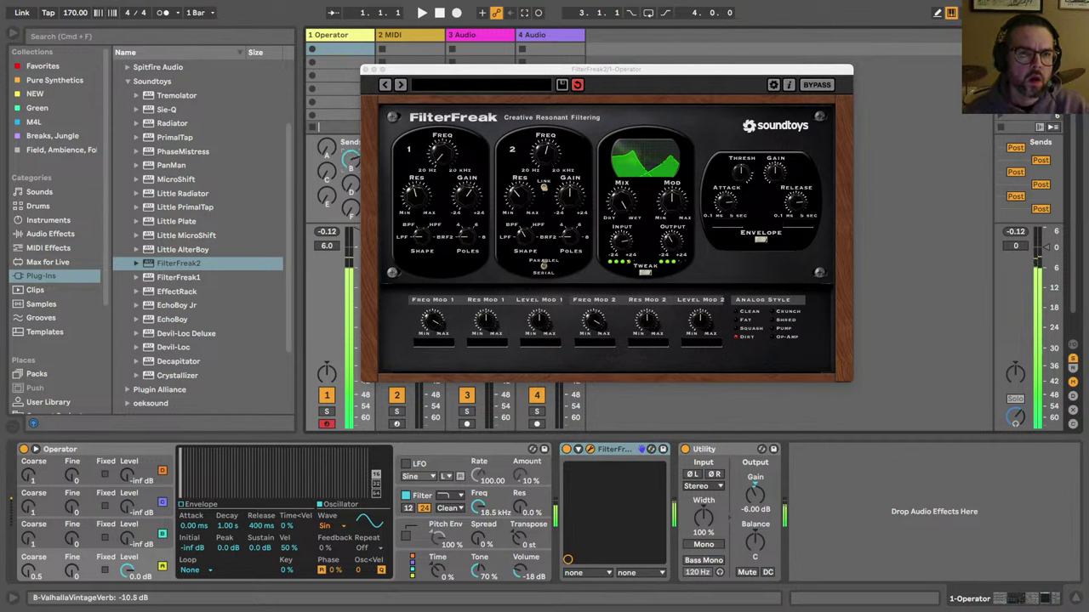
{"action": "left_click_drag", "start_coordinate": [346, 167], "coordinate": [347, 170]}
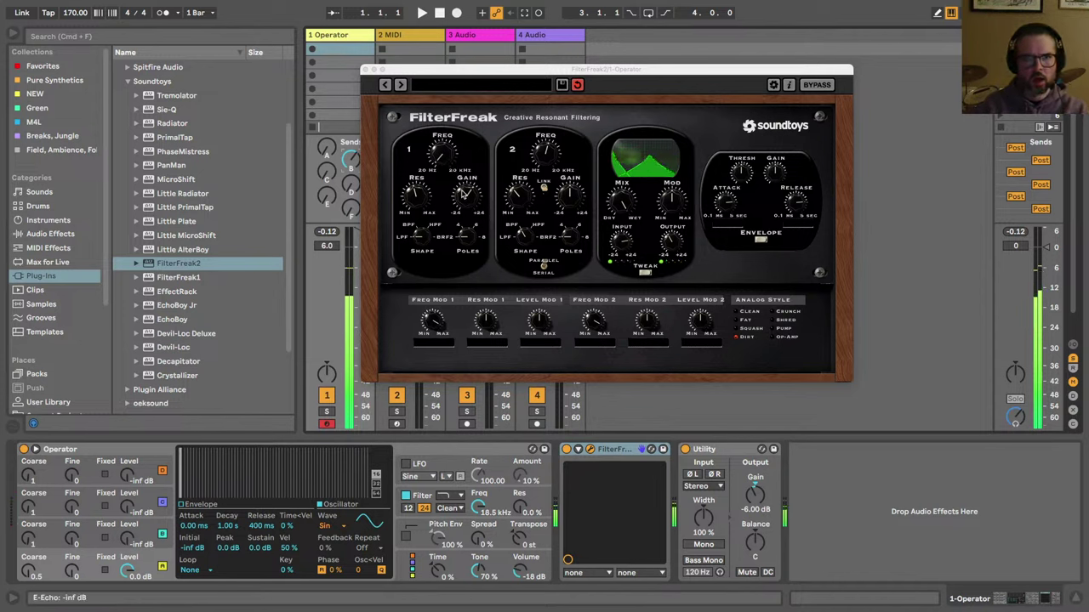
{"action": "left_click_drag", "start_coordinate": [415, 193], "coordinate": [415, 171]}
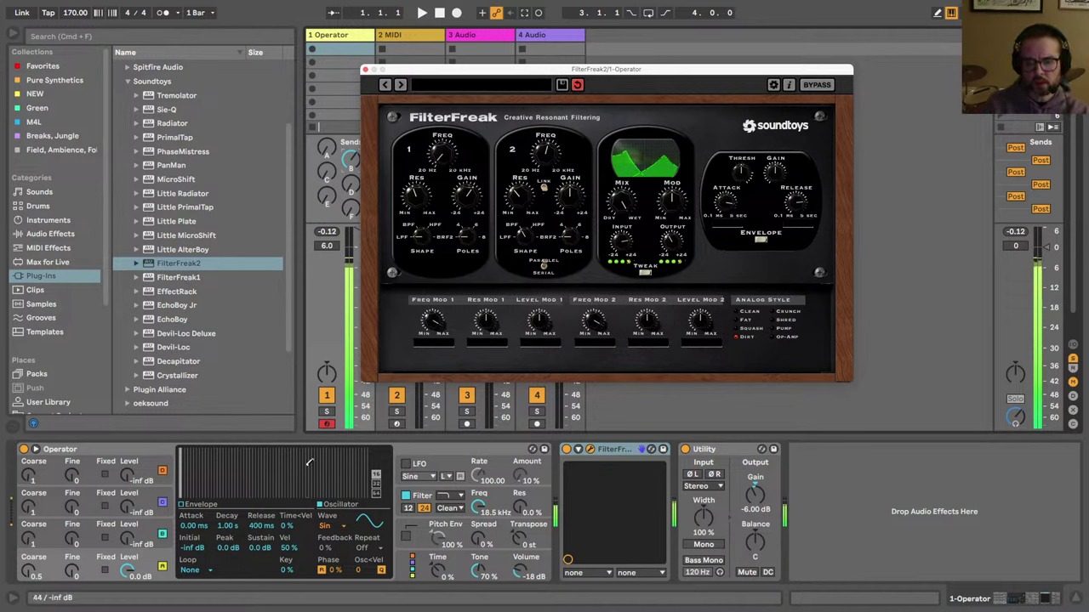
Step: Show Operator's oscillator B settings and switch FilterFreak2's modulation mode from Envelope to LFO
{"action": "left_click", "coordinate": [130, 542]}
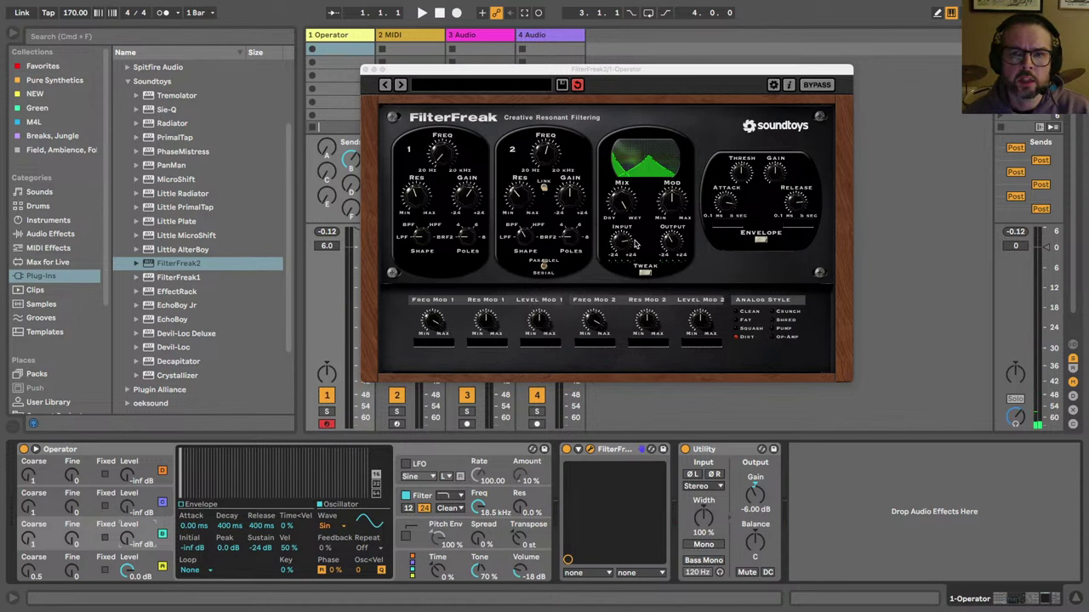
{"action": "left_click", "coordinate": [764, 236]}
{"action": "left_click", "coordinate": [761, 242]}
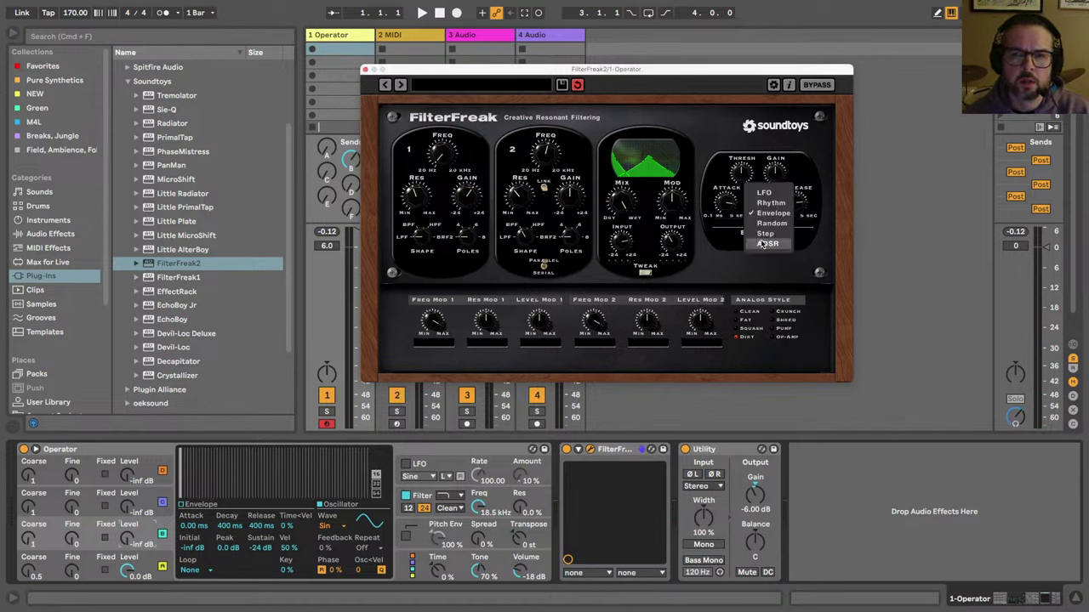
{"action": "left_click", "coordinate": [764, 193]}
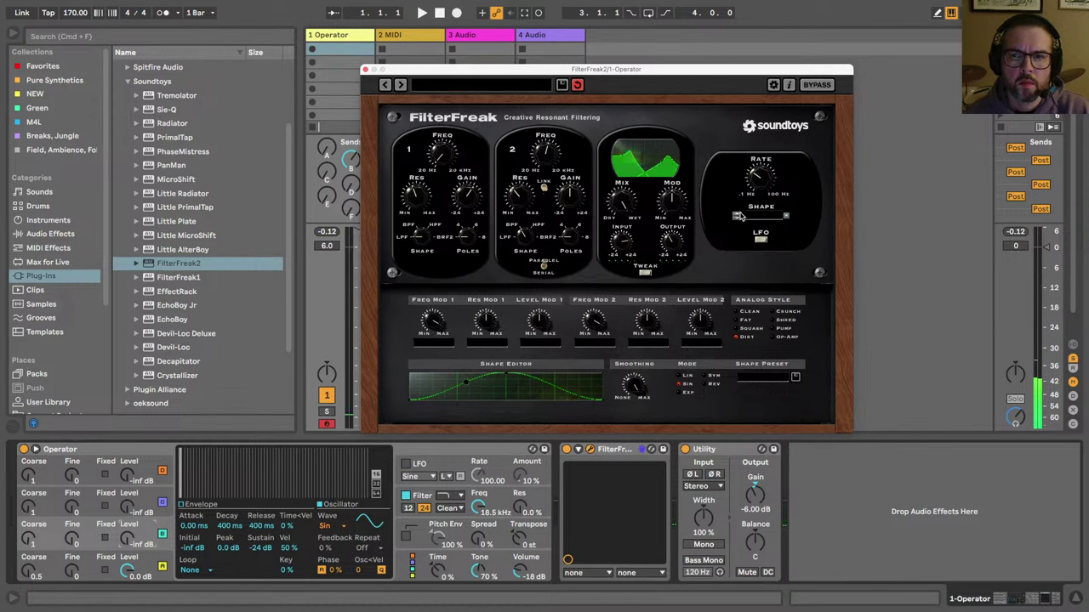
Step: Look through the waveform options for the LFO shape in FilterFreak2
{"action": "left_click", "coordinate": [787, 218]}
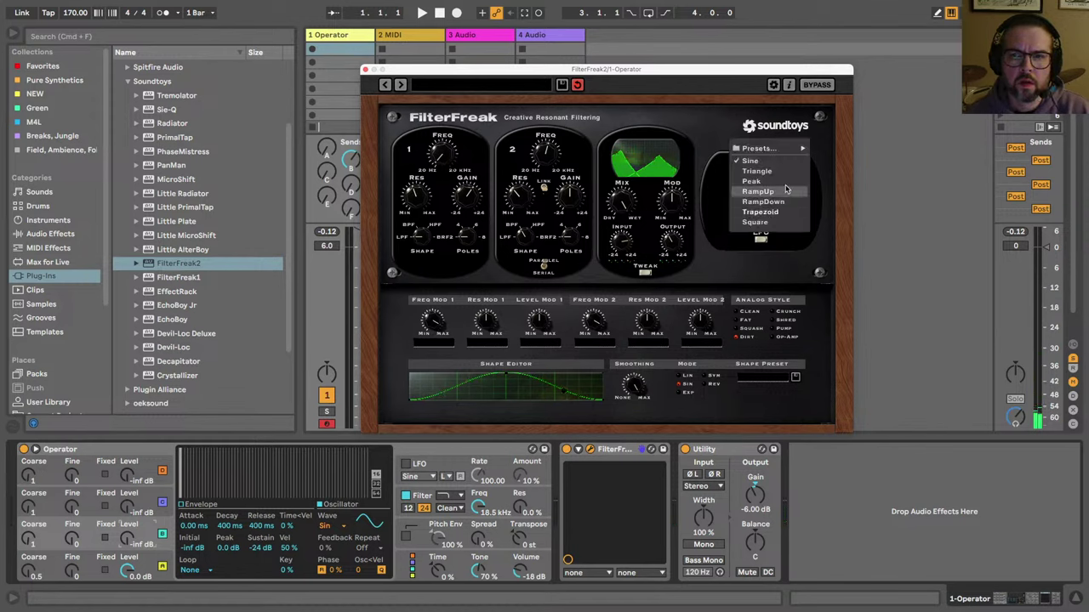
{"action": "left_click", "coordinate": [768, 205]}
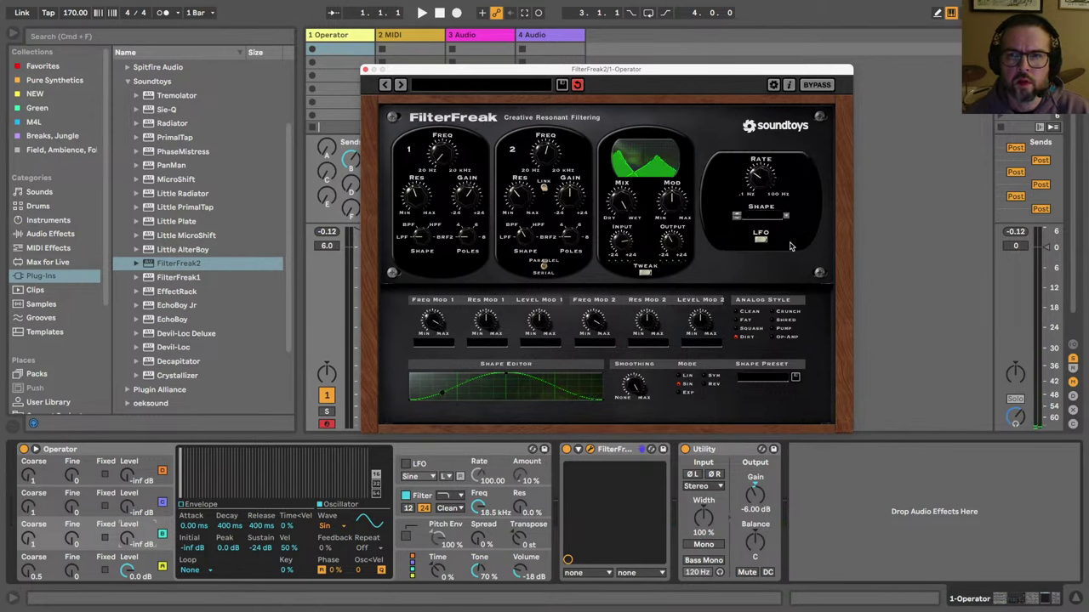
{"action": "left_click", "coordinate": [754, 214]}
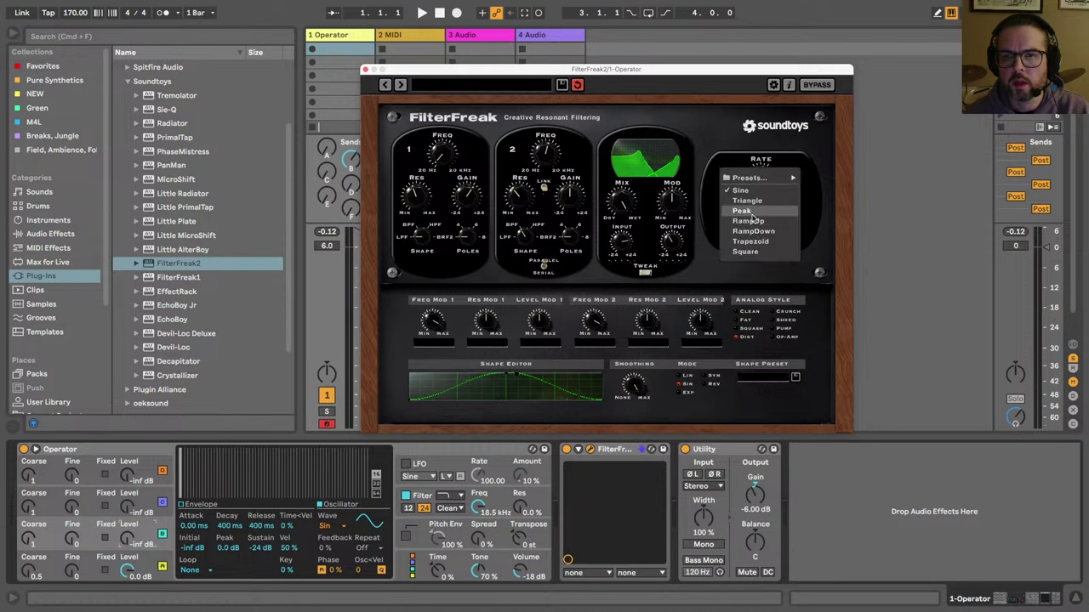
{"action": "left_click", "coordinate": [711, 230]}
Step: Switch FilterFreak2's modulation mode from LFO to Rhythm and change the rhythm setting to a faster pulse
{"action": "left_click", "coordinate": [761, 239]}
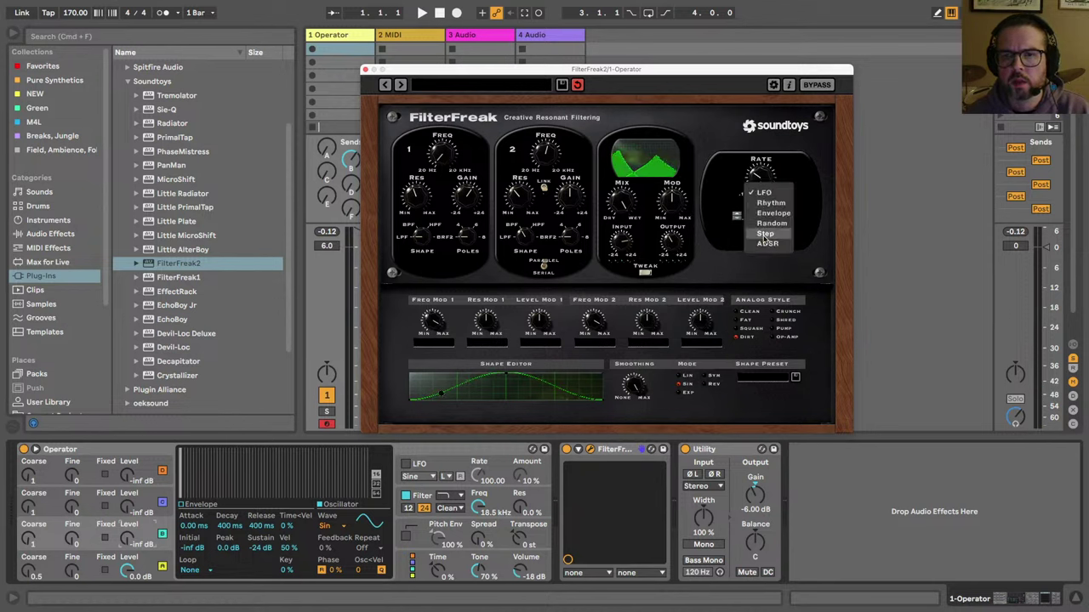
{"action": "left_click", "coordinate": [759, 212]}
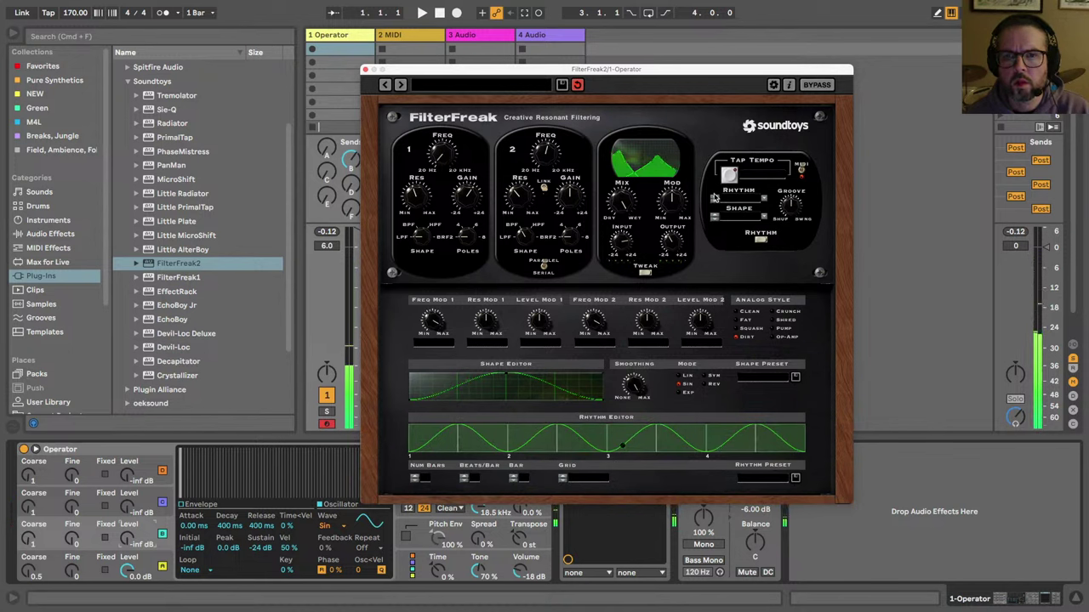
{"action": "left_click", "coordinate": [715, 202]}
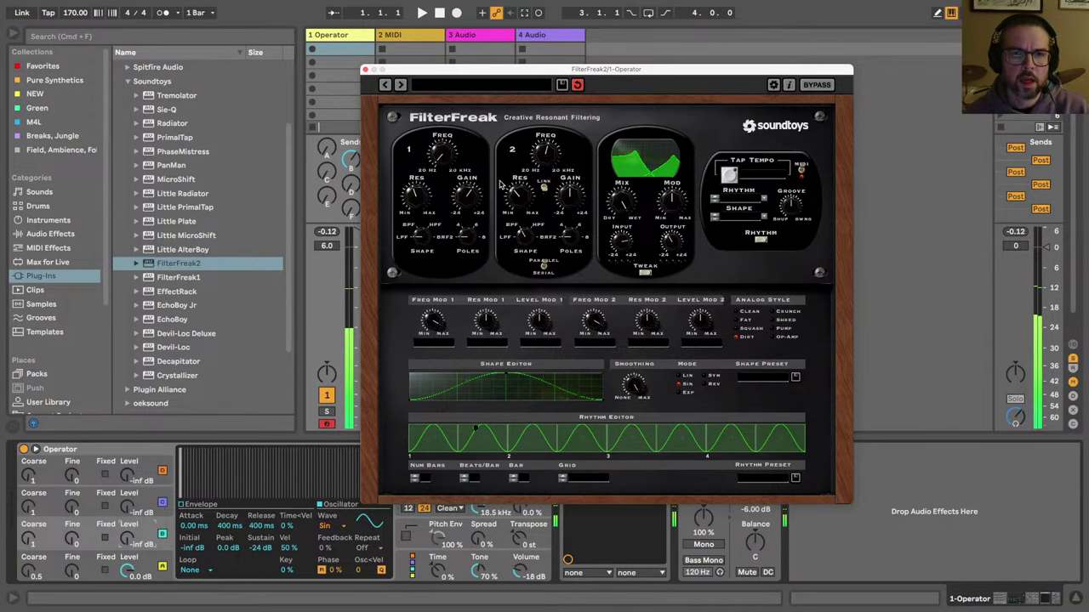
Step: Replace FilterFreak2 on the Operator track with Devil-Loc Deluxe, placed between Operator and Utility
{"action": "left_click", "coordinate": [364, 70]}
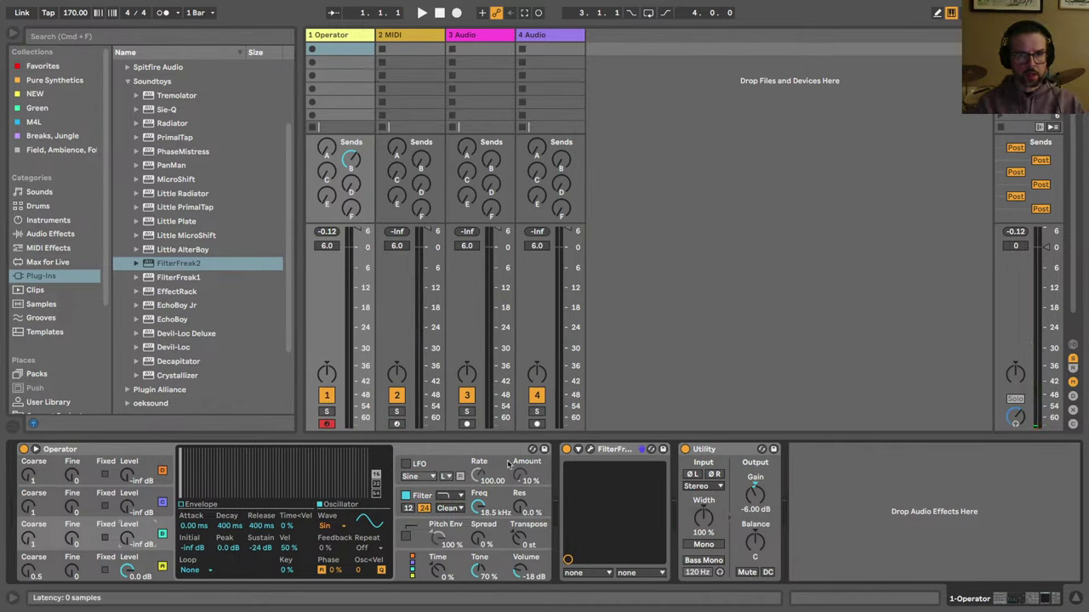
{"action": "left_click", "coordinate": [601, 449]}
{"action": "key", "text": "Delete"}
{"action": "left_click_drag", "start_coordinate": [212, 334], "coordinate": [557, 502]}
{"action": "left_click_drag", "start_coordinate": [528, 460], "coordinate": [531, 461]}
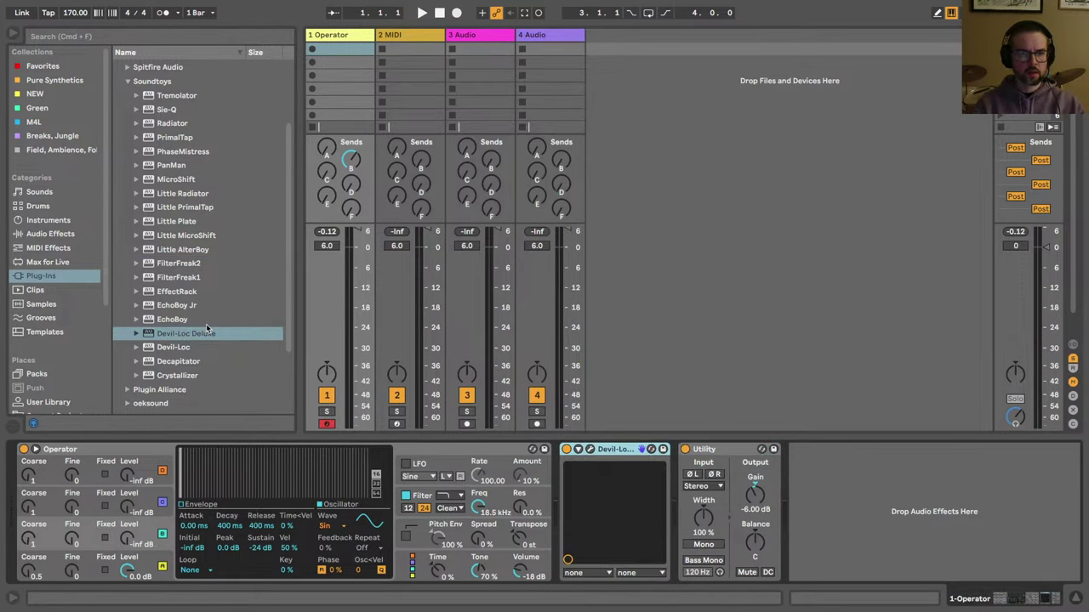
Step: Browse and preview the drum kits, and load 909 Core Kit onto track 1 in place of Operator
{"action": "left_click", "coordinate": [48, 221]}
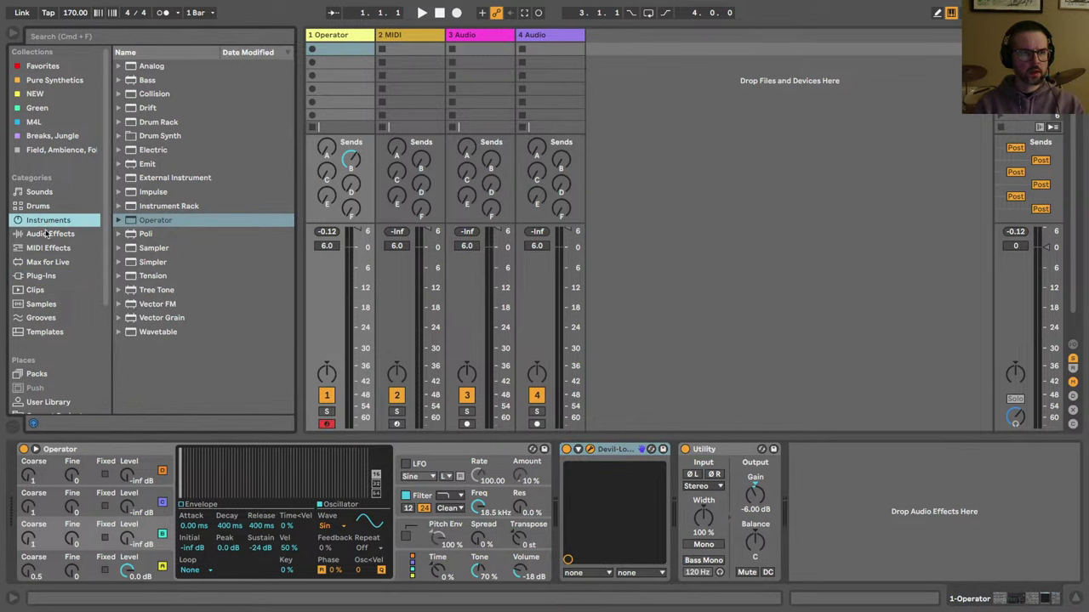
{"action": "left_click", "coordinate": [38, 207]}
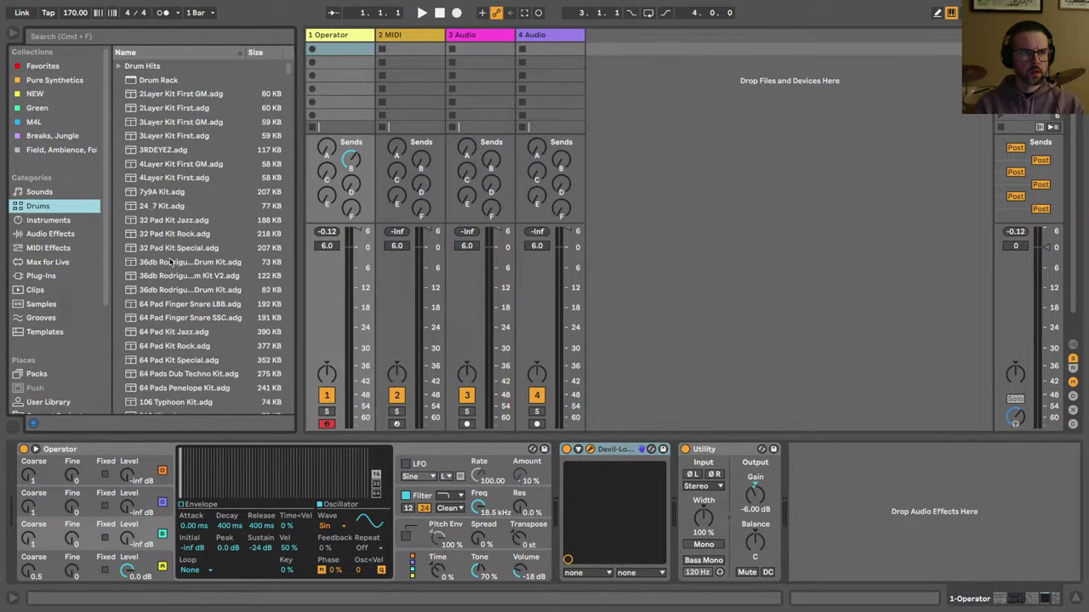
{"action": "scroll", "coordinate": [172, 263], "scroll_direction": "down", "scroll_amount": 5}
{"action": "left_click", "coordinate": [155, 324]}
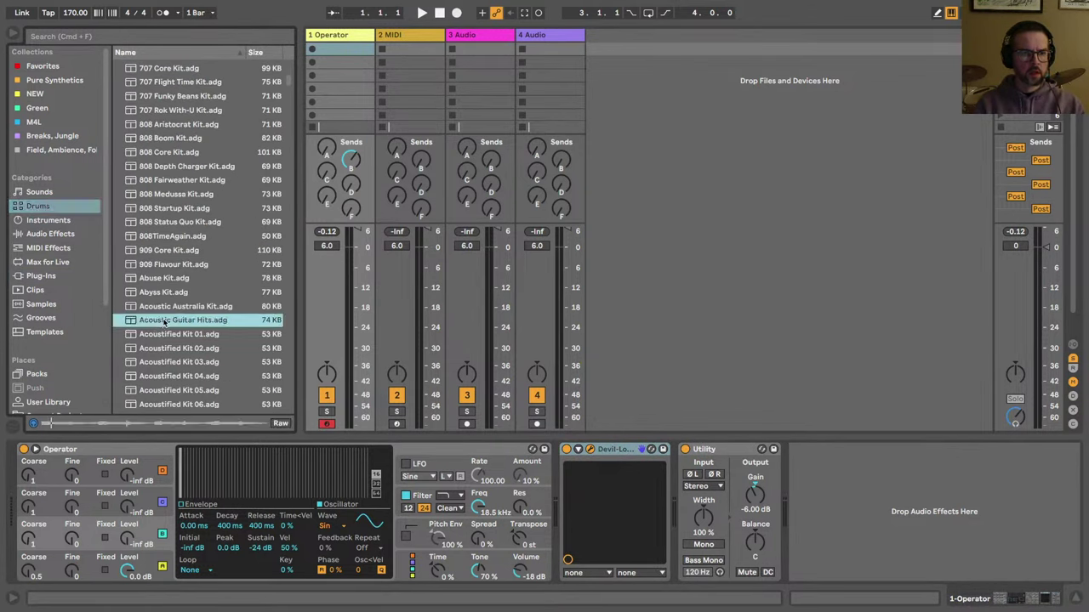
{"action": "left_click", "coordinate": [164, 335]}
{"action": "left_click", "coordinate": [165, 349]}
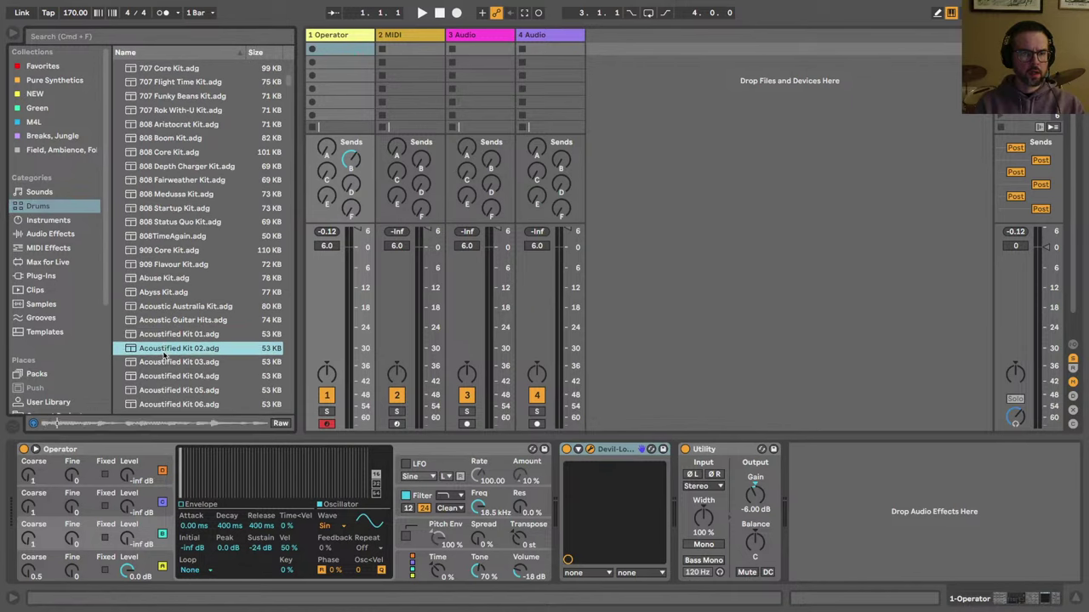
{"action": "left_click", "coordinate": [158, 252]}
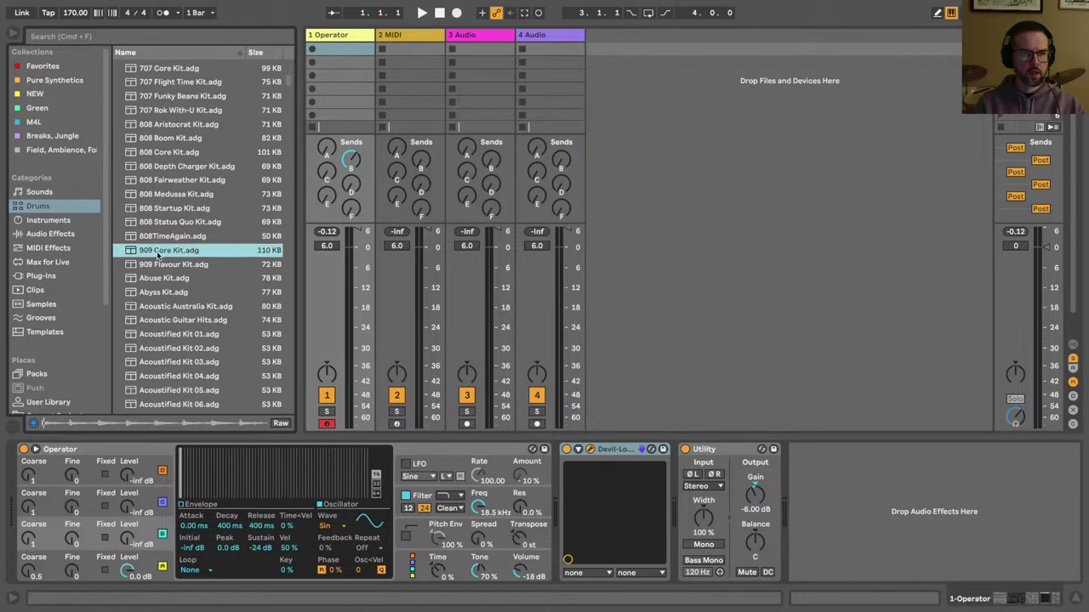
{"action": "left_click_drag", "start_coordinate": [348, 121], "coordinate": [341, 111]}
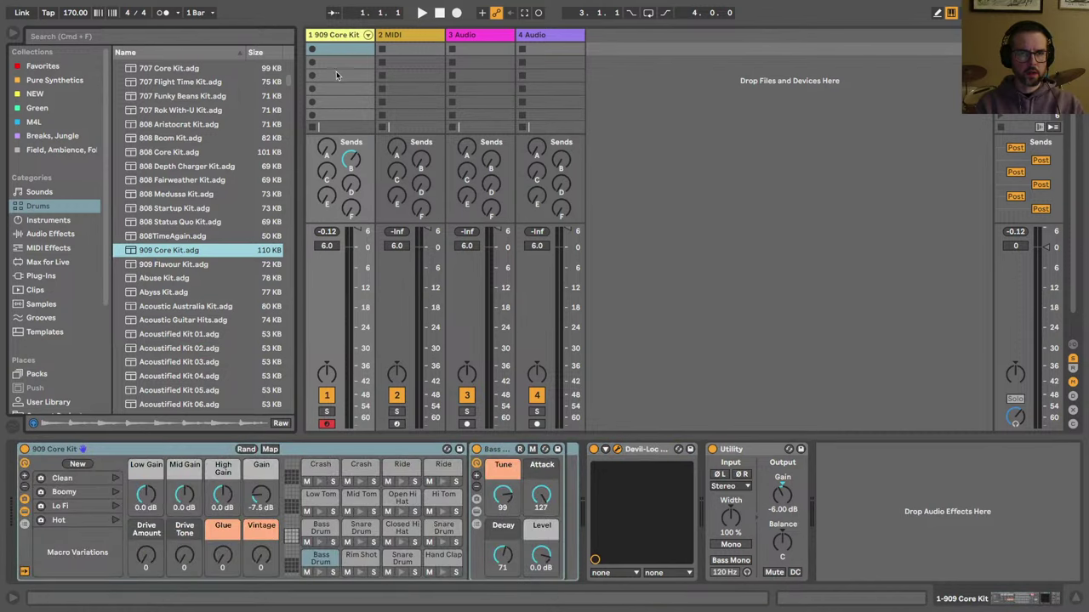
Step: Create a one-bar MIDI clip in track 1's third slot with bass drum on beats 1 and 3 and snare on beats 2 and 4
{"action": "double_click", "coordinate": [338, 76]}
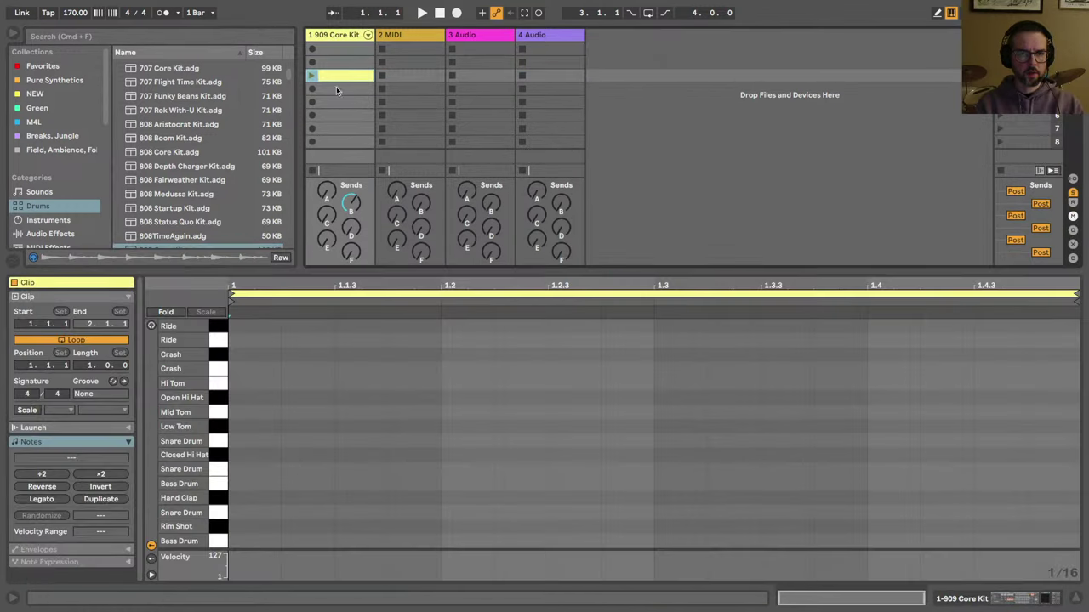
{"action": "key", "text": "b"}
{"action": "left_click", "coordinate": [266, 541]}
{"action": "left_click", "coordinate": [459, 526]}
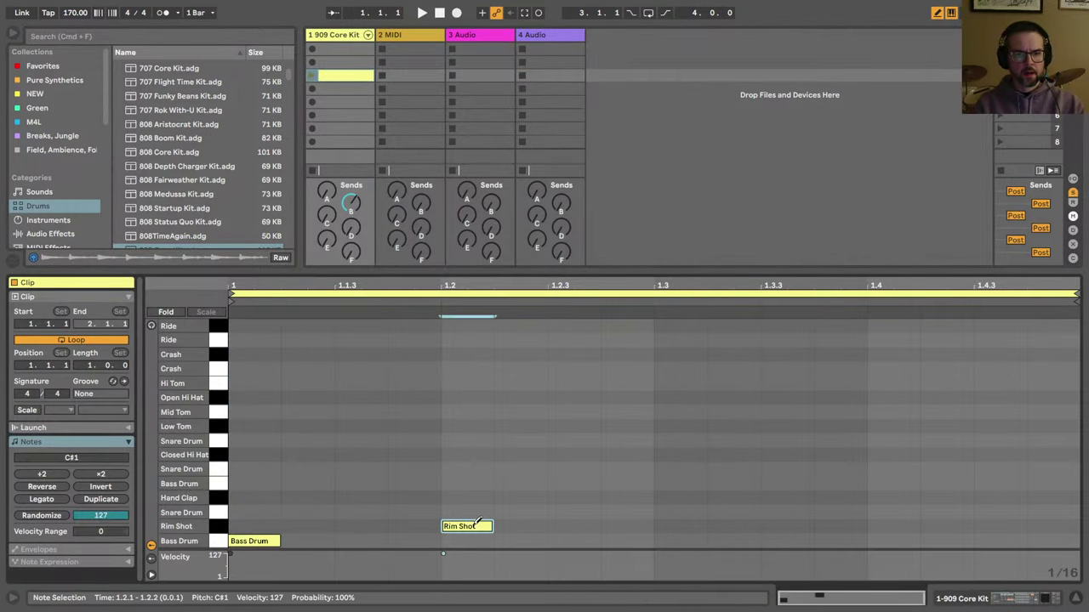
{"action": "left_click", "coordinate": [674, 541]}
{"action": "left_click", "coordinate": [884, 527]}
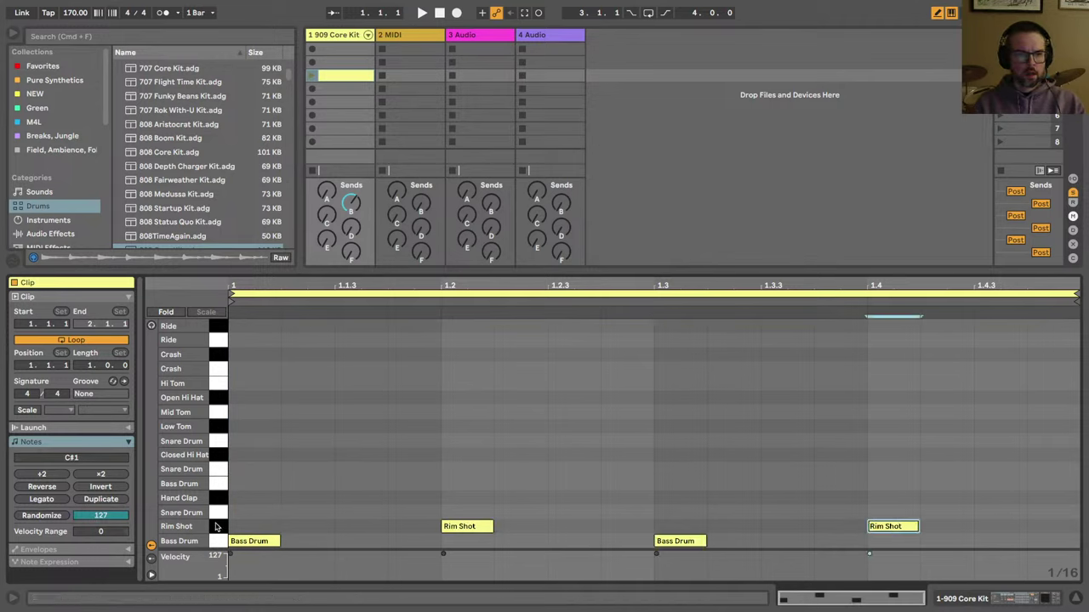
{"action": "left_click", "coordinate": [216, 527]}
{"action": "key", "text": "Up"}
Step: Add closed hi-hat sixteenth notes at 1.1.3, 1.2.3, 1.2.4, 1.3.3 and 1.4.3 in the drum clip
{"action": "left_click", "coordinate": [360, 438]}
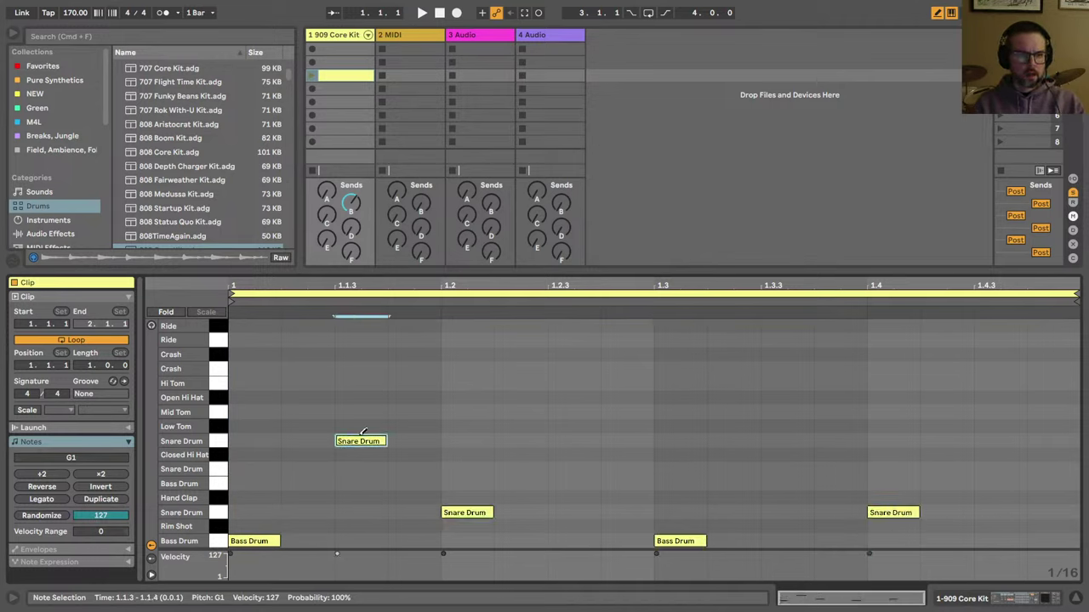
{"action": "key", "text": "Down"}
{"action": "left_click", "coordinate": [612, 454]}
{"action": "left_click", "coordinate": [593, 455]}
{"action": "left_click", "coordinate": [793, 454]}
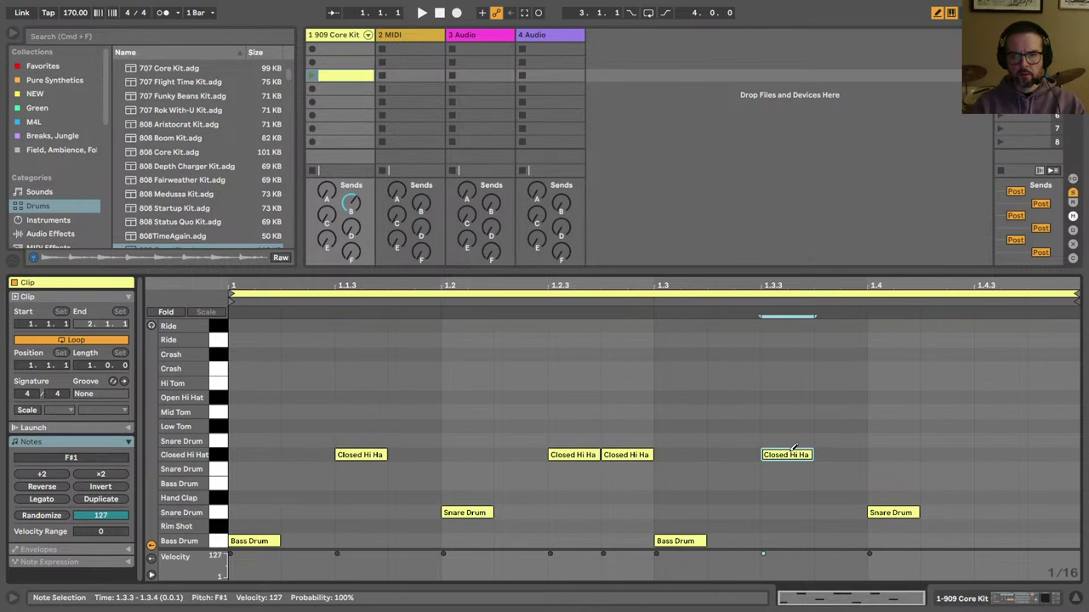
{"action": "left_click", "coordinate": [993, 454]}
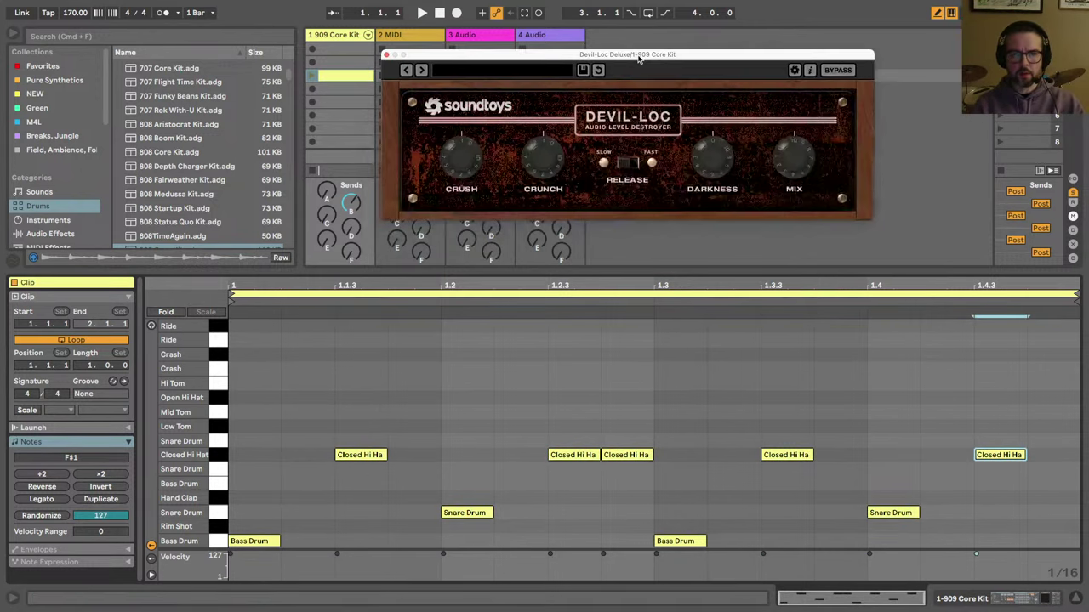
Step: Launch the drum clip and adjust Devil-Loc Deluxe's Darkness while the beat plays
{"action": "left_click_drag", "start_coordinate": [642, 54], "coordinate": [668, 77]}
{"action": "key", "text": "space"}
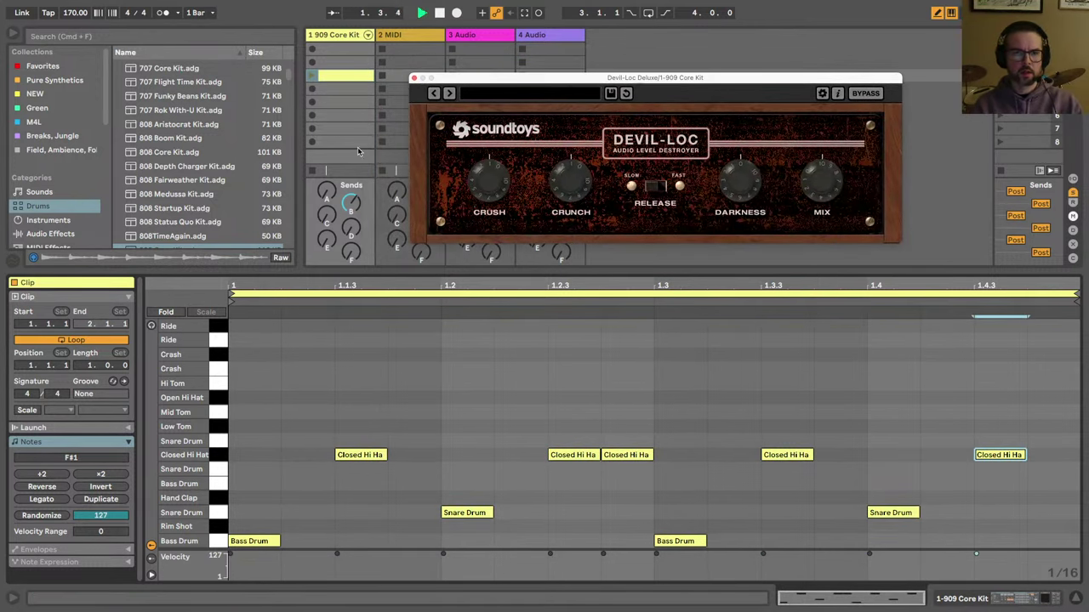
{"action": "left_click", "coordinate": [314, 77]}
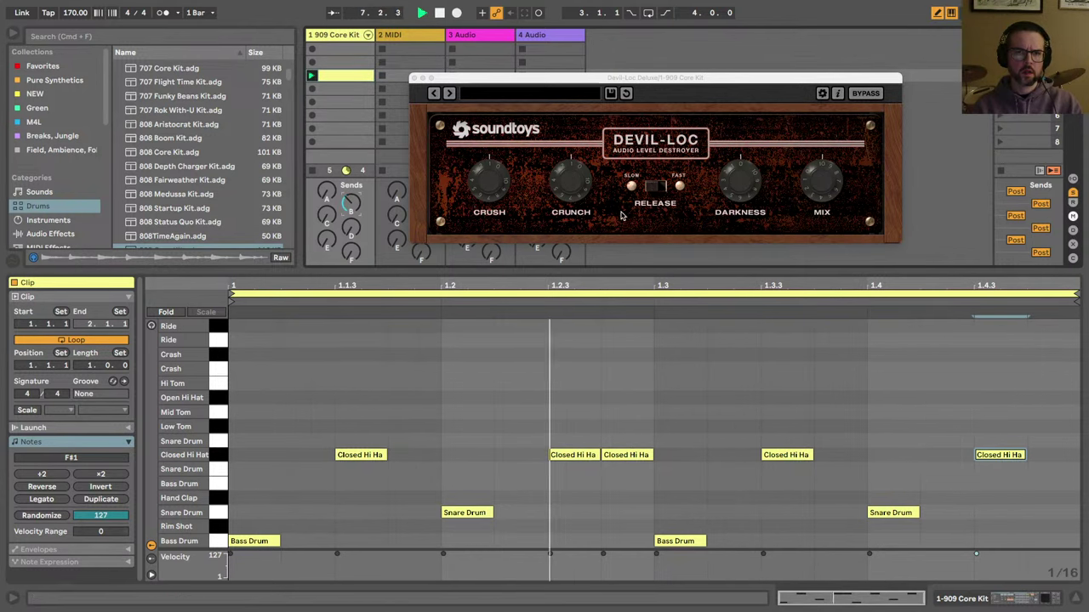
{"action": "left_click", "coordinate": [730, 186]}
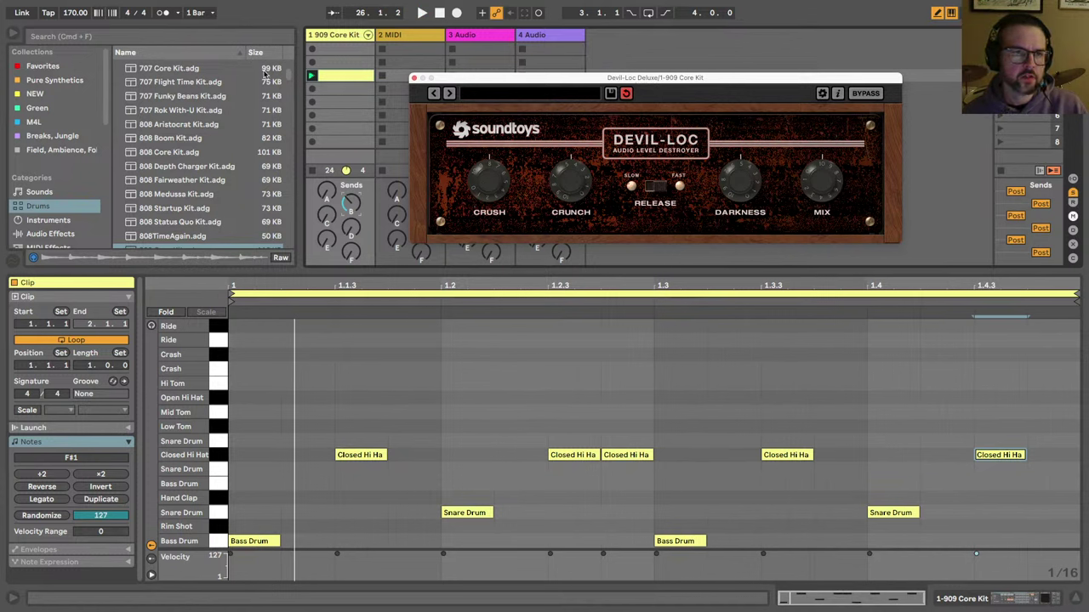
Step: Replace the 909 Core Kit on track 1 with Operator and delete the drum clip from its third slot
{"action": "left_click", "coordinate": [43, 204]}
{"action": "scroll", "coordinate": [43, 204], "scroll_direction": "down", "scroll_amount": 2}
{"action": "left_click", "coordinate": [38, 184]}
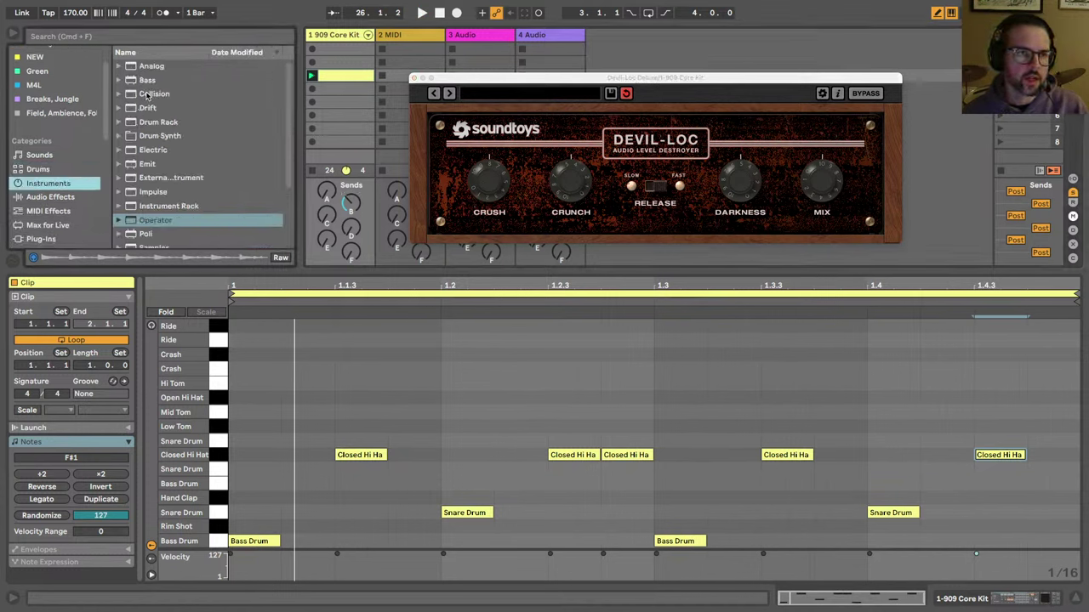
{"action": "scroll", "coordinate": [150, 170], "scroll_direction": "down", "scroll_amount": 2}
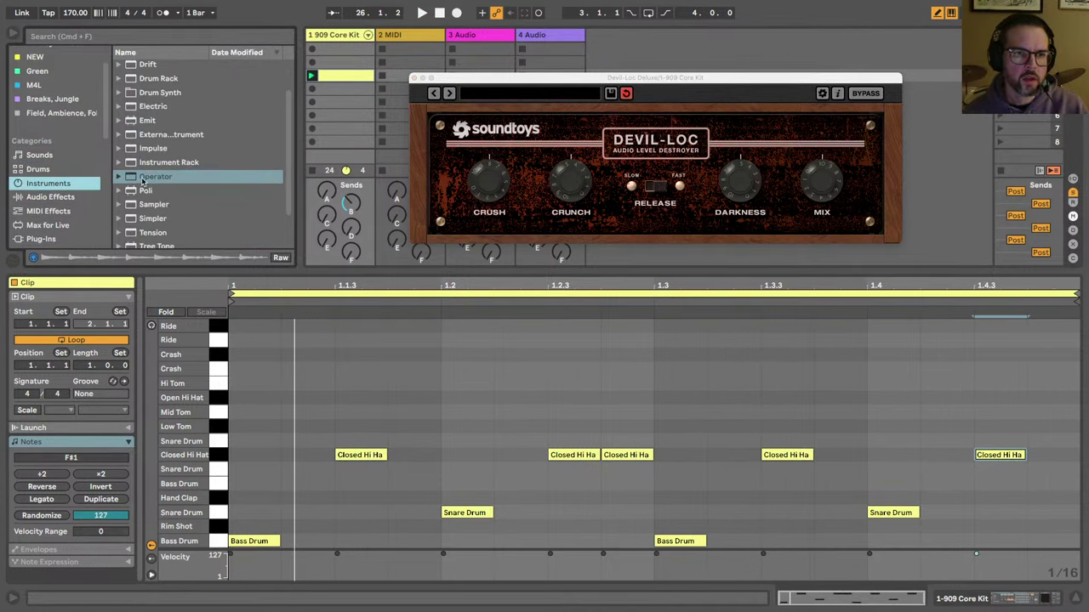
{"action": "left_click", "coordinate": [143, 178]}
{"action": "left_click_drag", "start_coordinate": [143, 179], "coordinate": [332, 85]}
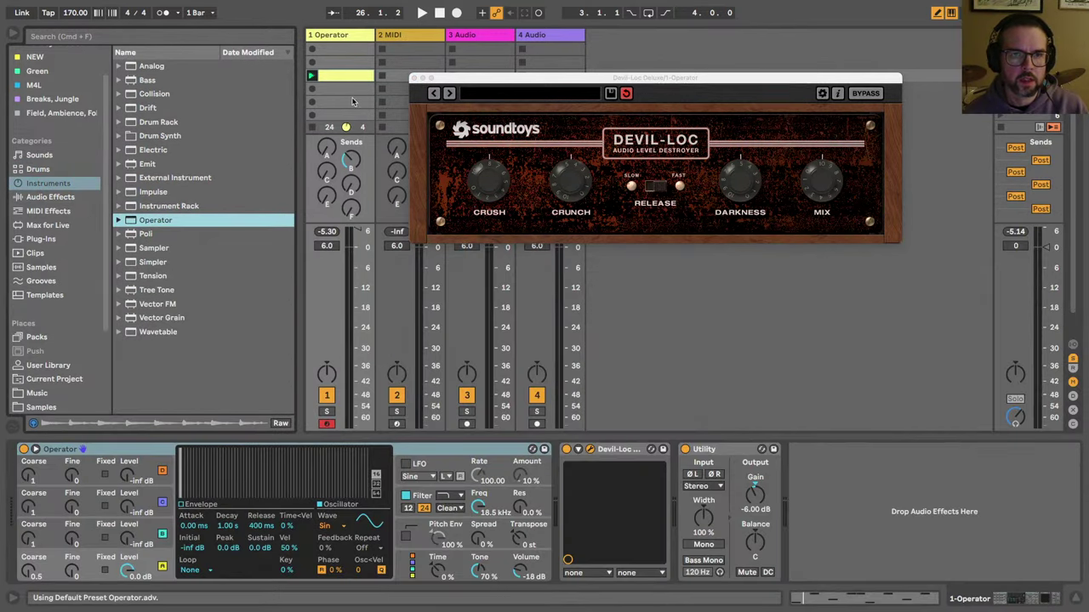
{"action": "left_click", "coordinate": [338, 76]}
{"action": "key", "text": "Delete"}
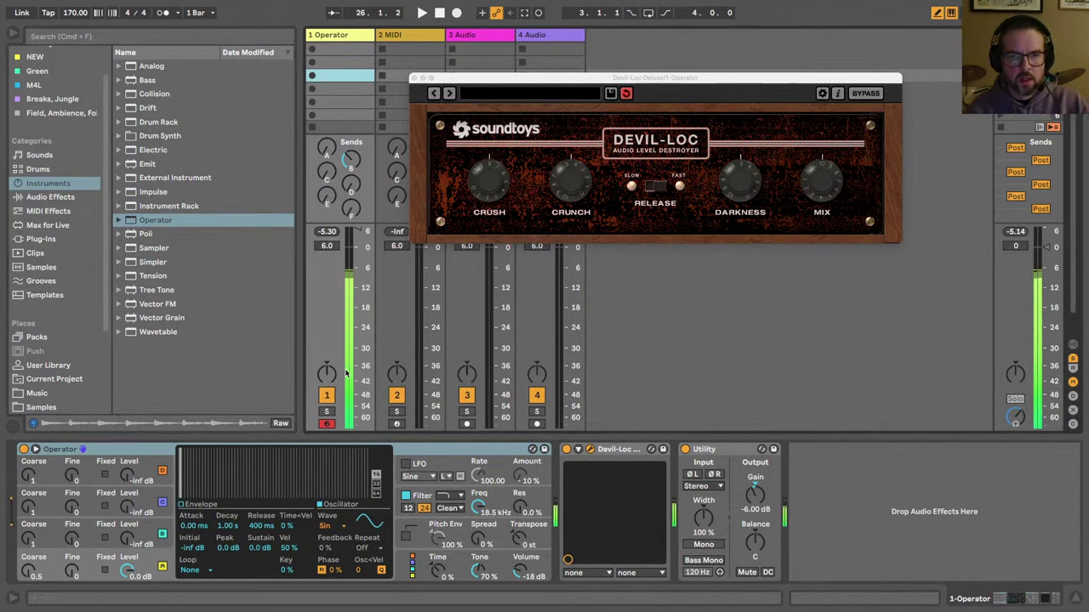
Step: Play low Operator notes to audition the bass through Devil-Loc Deluxe
{"action": "key", "text": "z"}
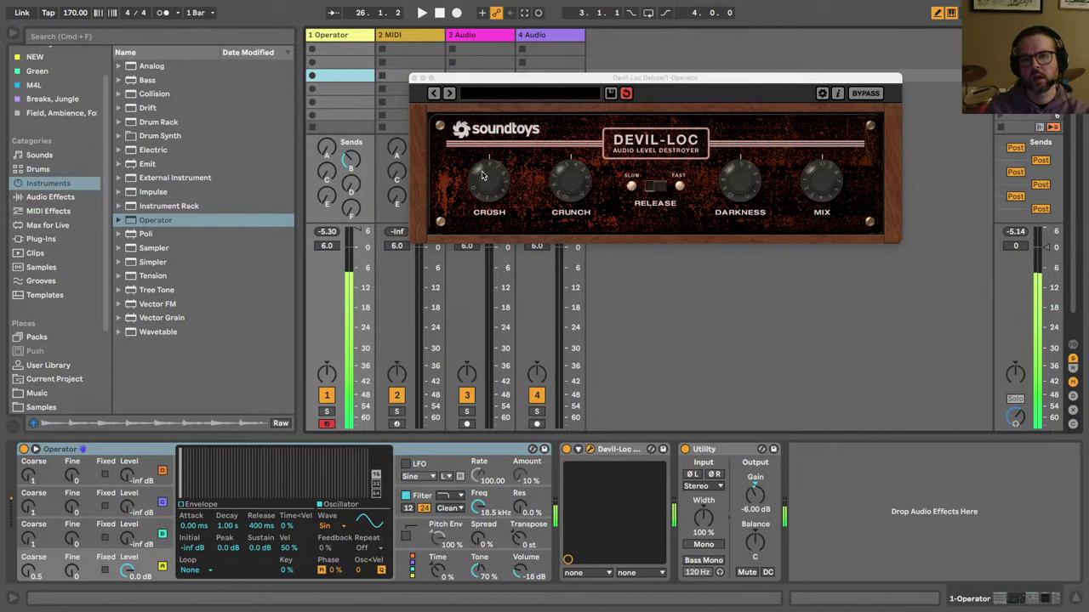
{"action": "left_click", "coordinate": [494, 78]}
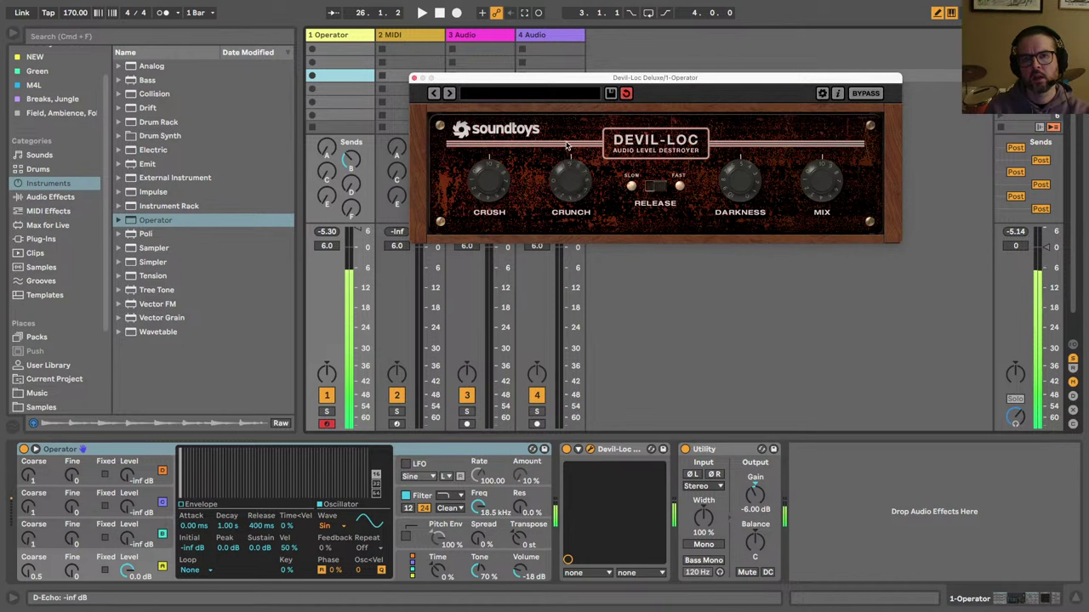
{"action": "key", "text": "z"}
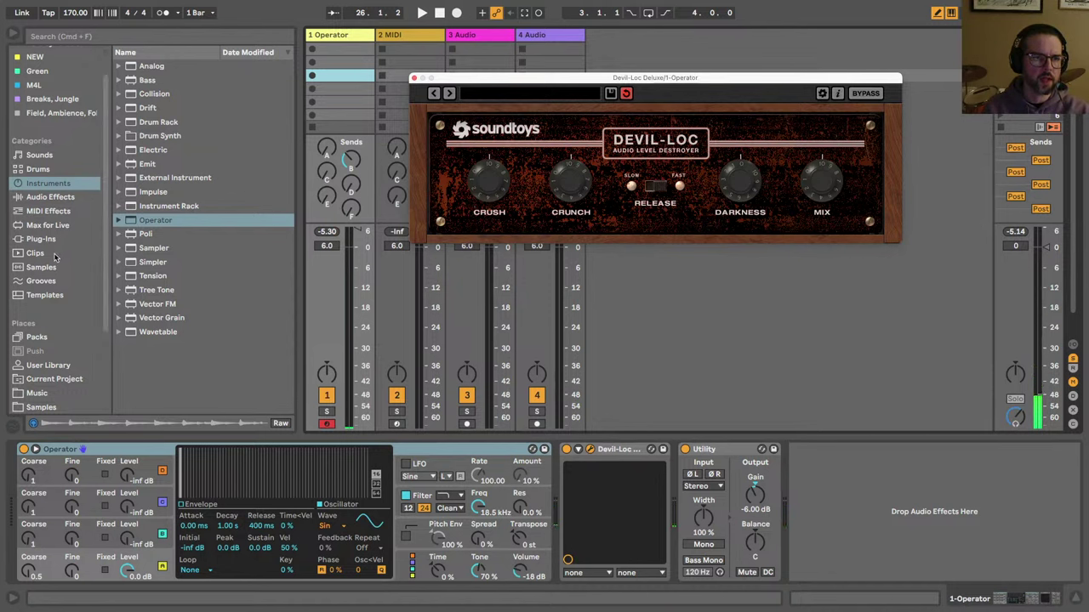
Step: Add FilterFreak2 between Devil-Loc Deluxe and Utility and move its window down over the mixer
{"action": "left_click", "coordinate": [85, 239]}
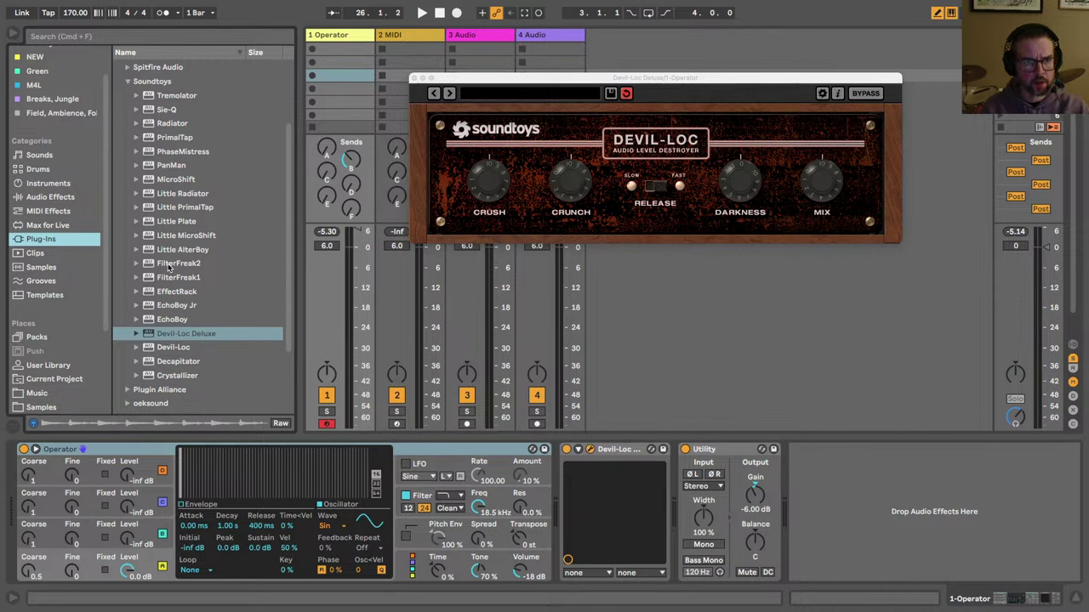
{"action": "mouse_move", "coordinate": [169, 267]}
{"action": "left_mouse_down"}
{"action": "mouse_move", "coordinate": [382, 426]}
{"action": "mouse_move", "coordinate": [595, 510]}
{"action": "mouse_move", "coordinate": [663, 505]}
{"action": "left_mouse_up"}
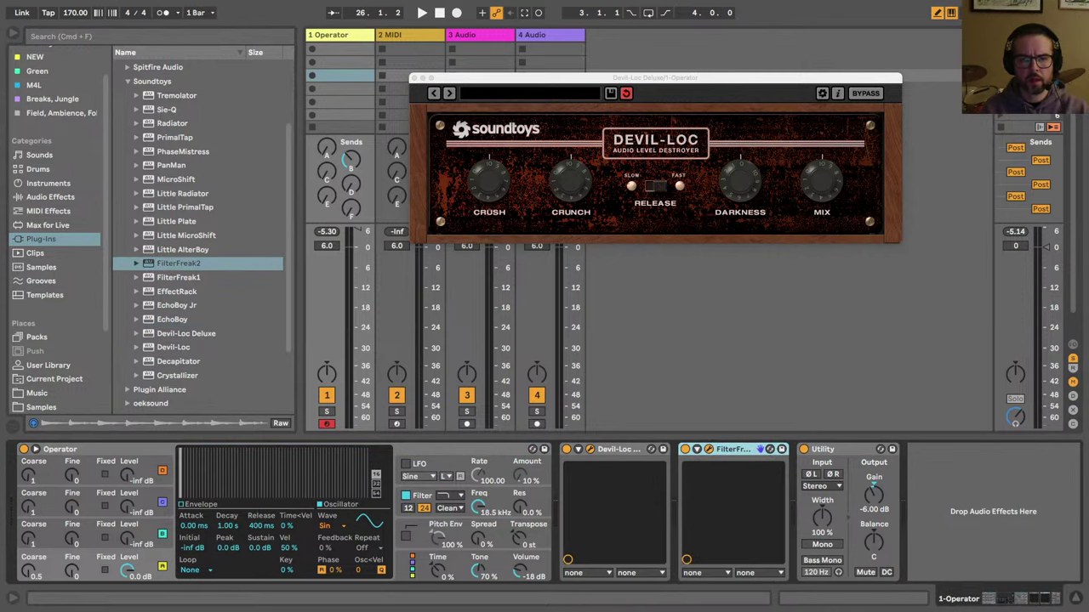
{"action": "left_click_drag", "start_coordinate": [469, 43], "coordinate": [503, 122]}
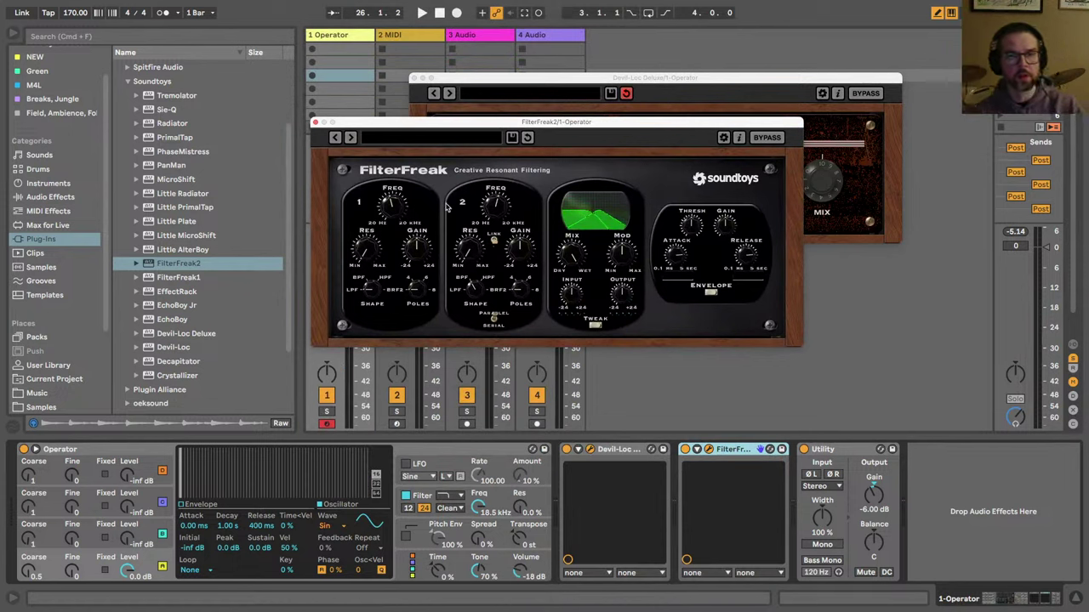
Step: Start playback and set FilterFreak2's modulation mode to Rhythm
{"action": "key", "text": "space"}
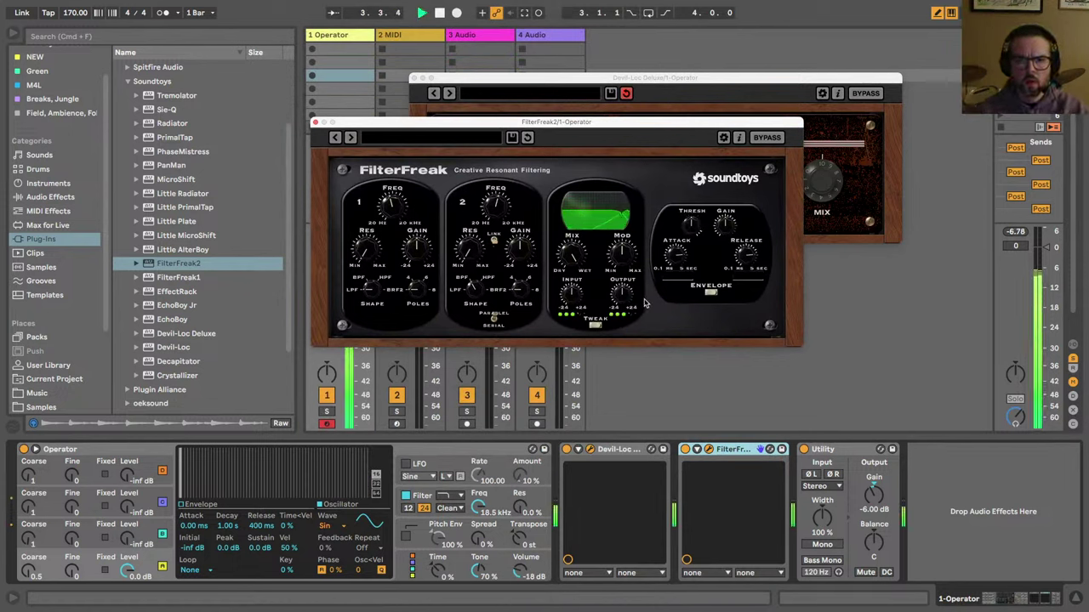
{"action": "left_click", "coordinate": [717, 289]}
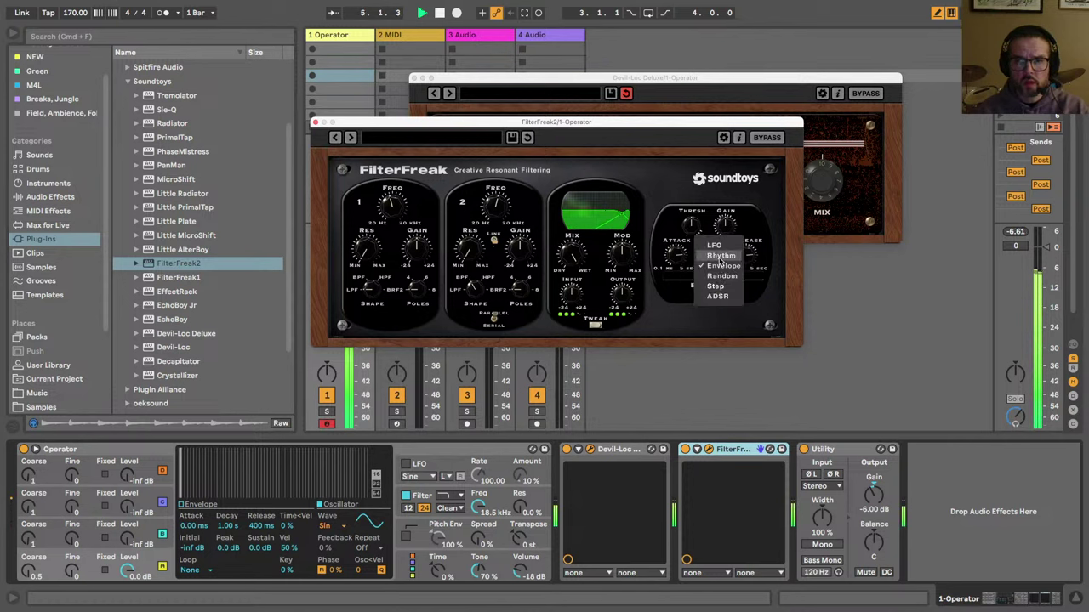
{"action": "left_click", "coordinate": [720, 255]}
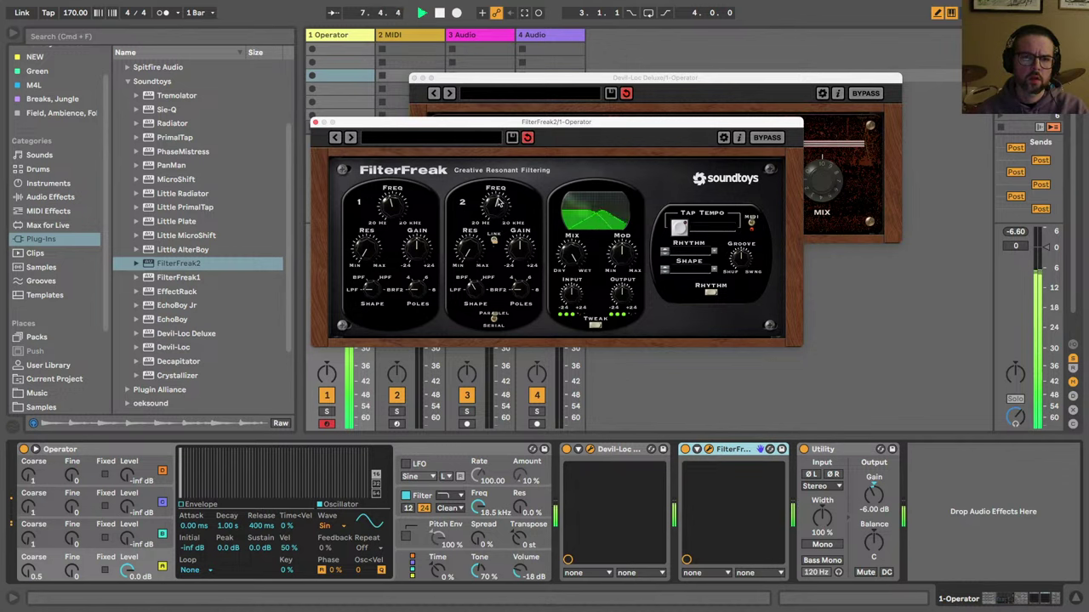
Step: Tune the frequency and resonance of FilterFreak2's two filters and toggle their parallel/serial routing while the bass plays
{"action": "left_click_drag", "start_coordinate": [497, 203], "coordinate": [508, 252]}
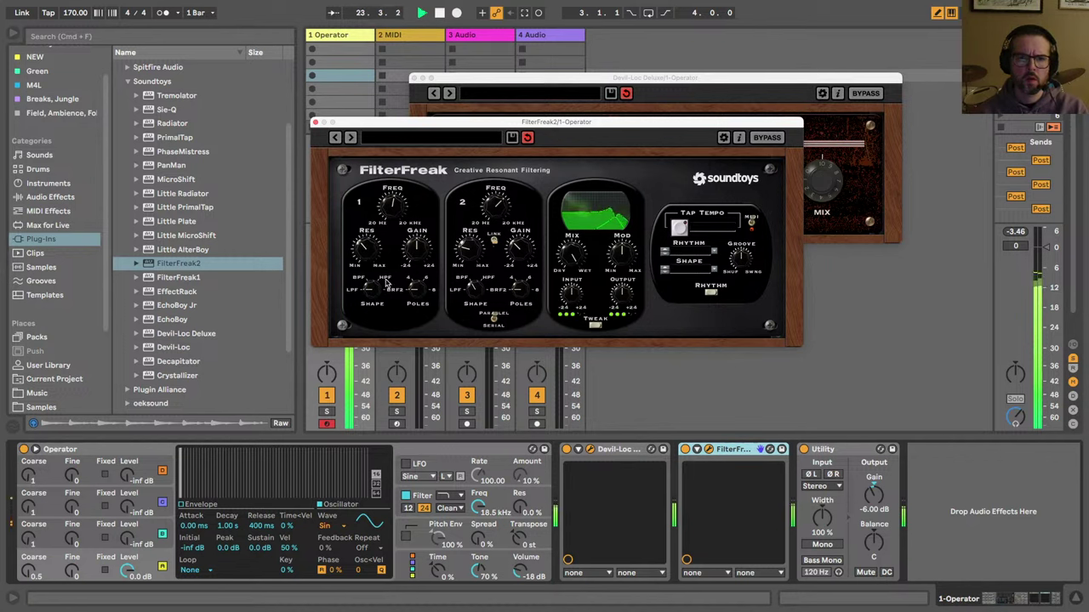
{"action": "left_click_drag", "start_coordinate": [366, 245], "coordinate": [372, 259]}
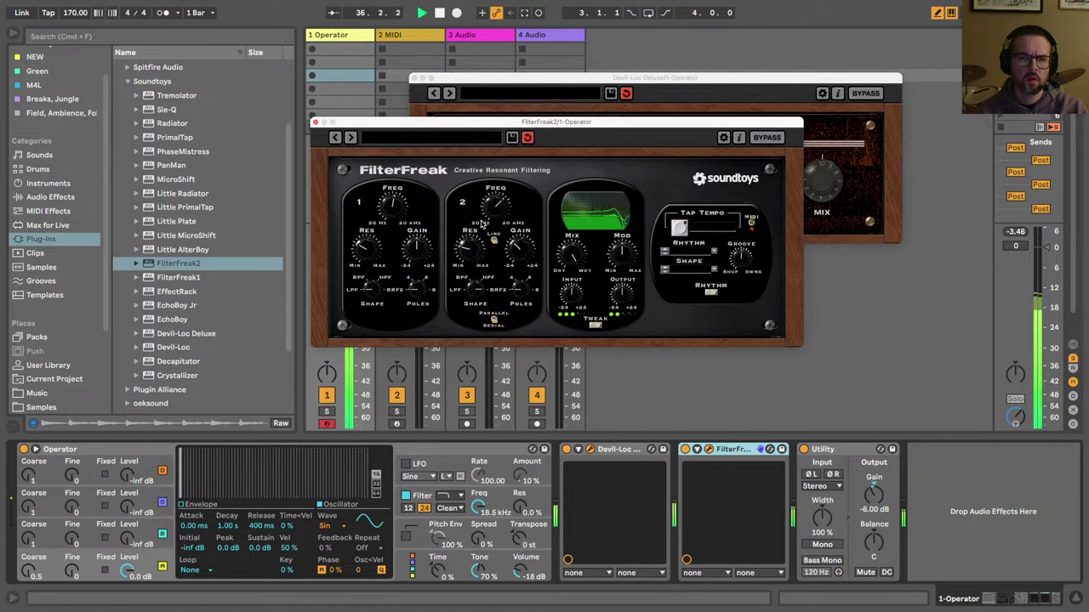
{"action": "left_click", "coordinate": [492, 323]}
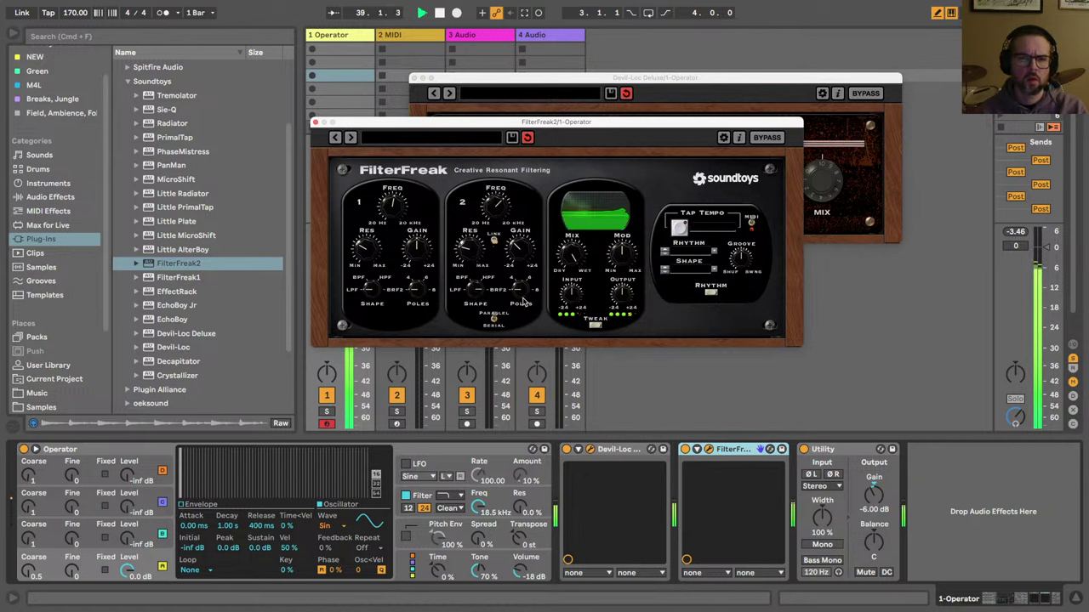
{"action": "left_click_drag", "start_coordinate": [475, 244], "coordinate": [493, 231]}
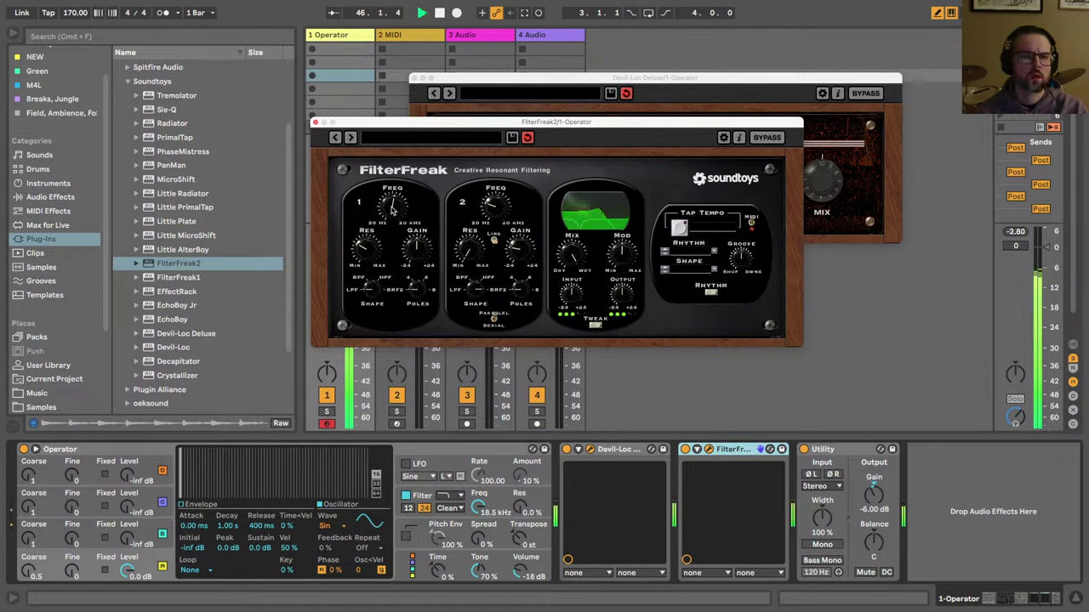
{"action": "left_click_drag", "start_coordinate": [390, 221], "coordinate": [392, 227]}
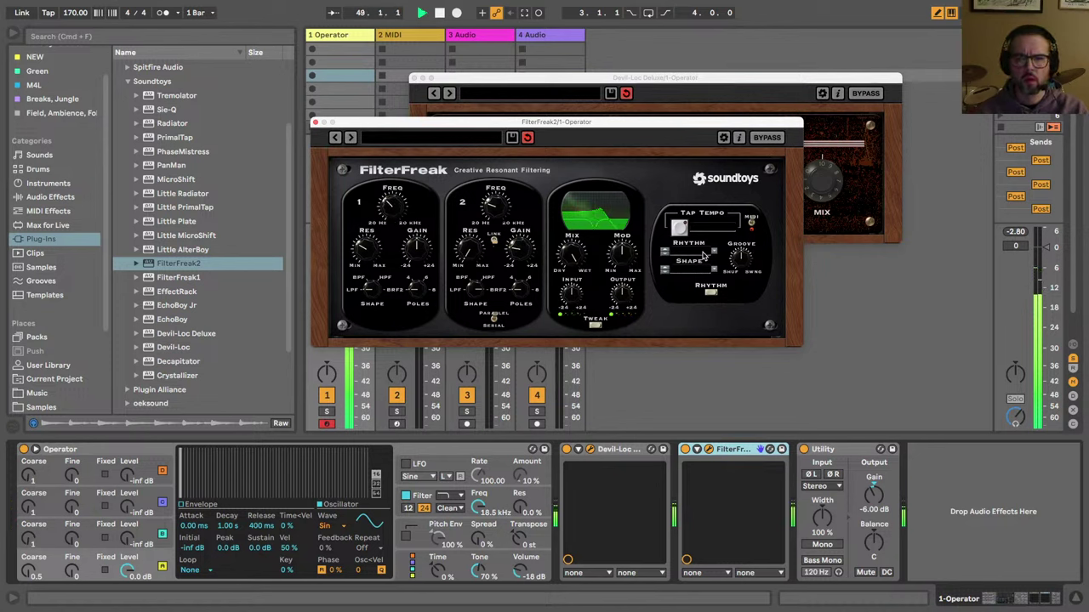
Step: Browse FilterFreak2's rhythm presets and load 5 Bars
{"action": "left_click", "coordinate": [692, 252]}
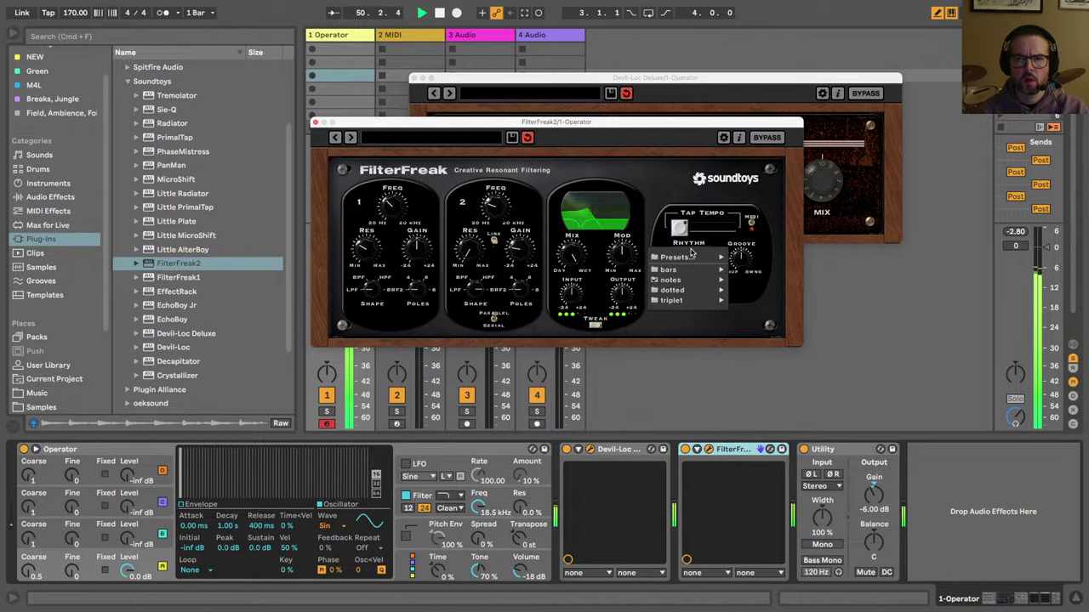
{"action": "left_click", "coordinate": [668, 254]}
{"action": "left_click", "coordinate": [669, 253]}
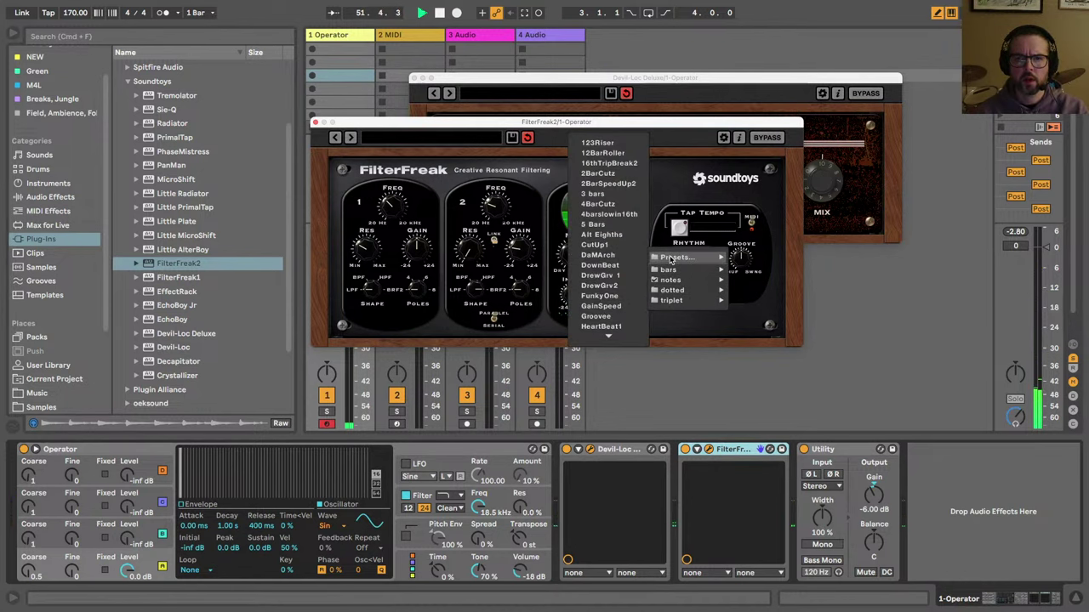
{"action": "left_click", "coordinate": [681, 243]}
{"action": "left_click", "coordinate": [682, 252]}
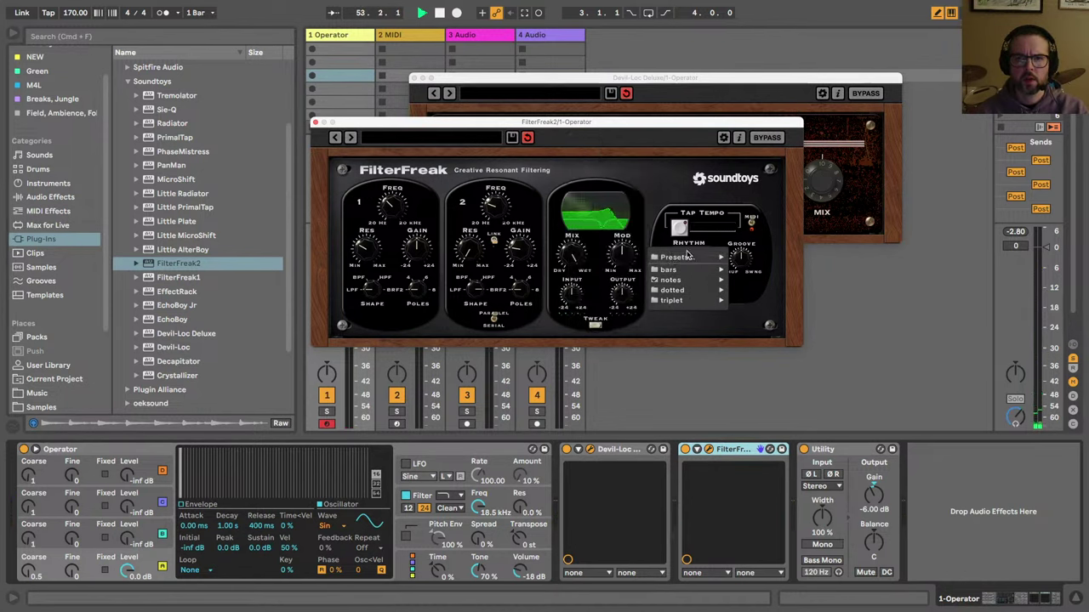
{"action": "mouse_move", "coordinate": [683, 259]}
{"action": "left_click", "coordinate": [607, 222]}
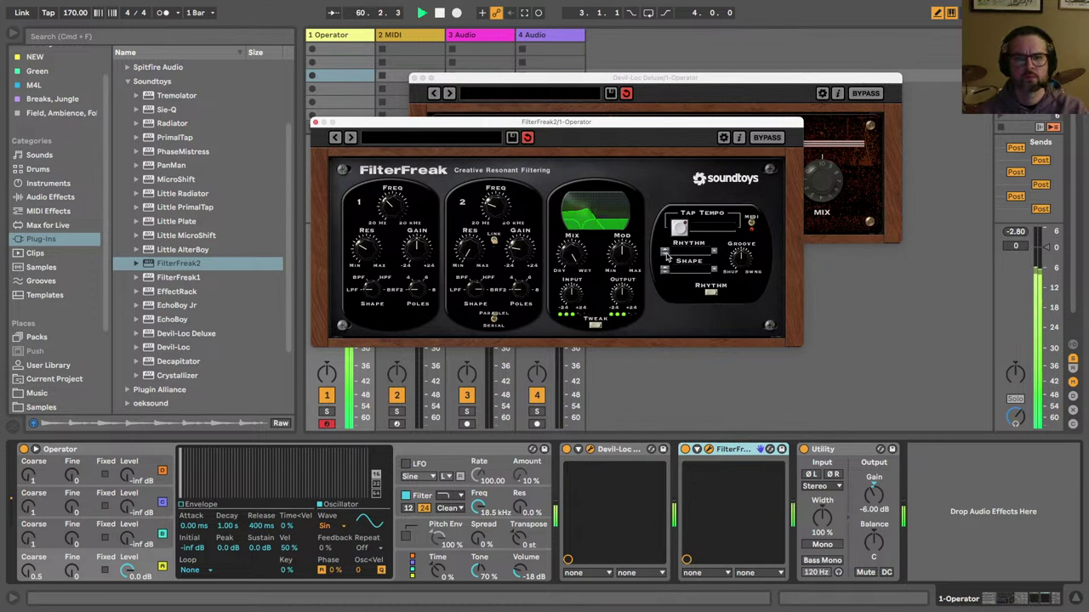
Step: Close the FilterFreak2 window, adjust track 1's send to B-ValhallaVintageVerb and raise the computer keyboard's octave to C1–D2
{"action": "left_click", "coordinate": [314, 122]}
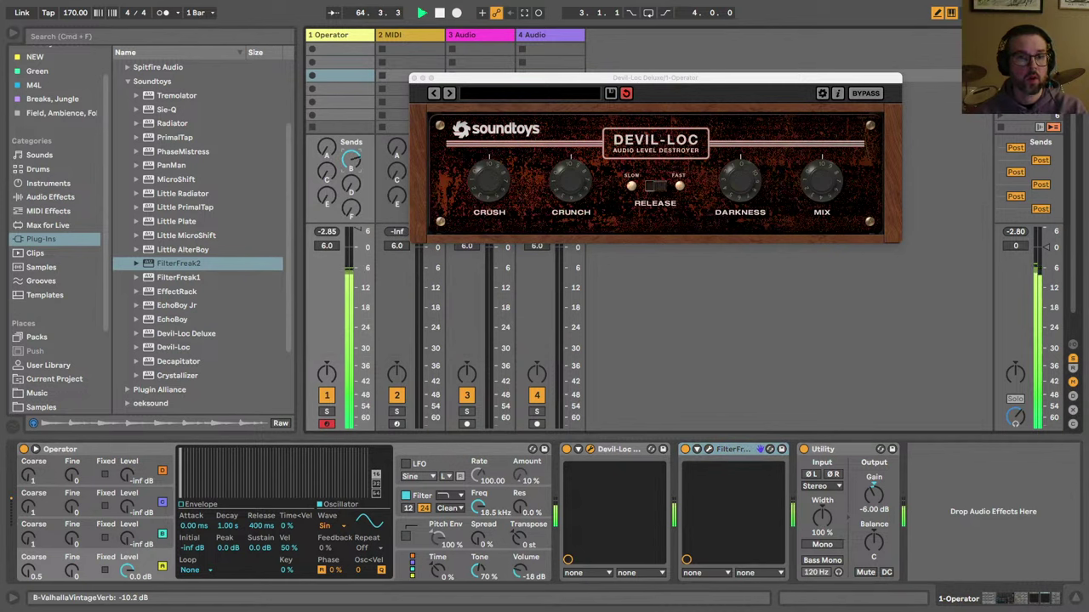
{"action": "left_click_drag", "start_coordinate": [352, 161], "coordinate": [352, 150]}
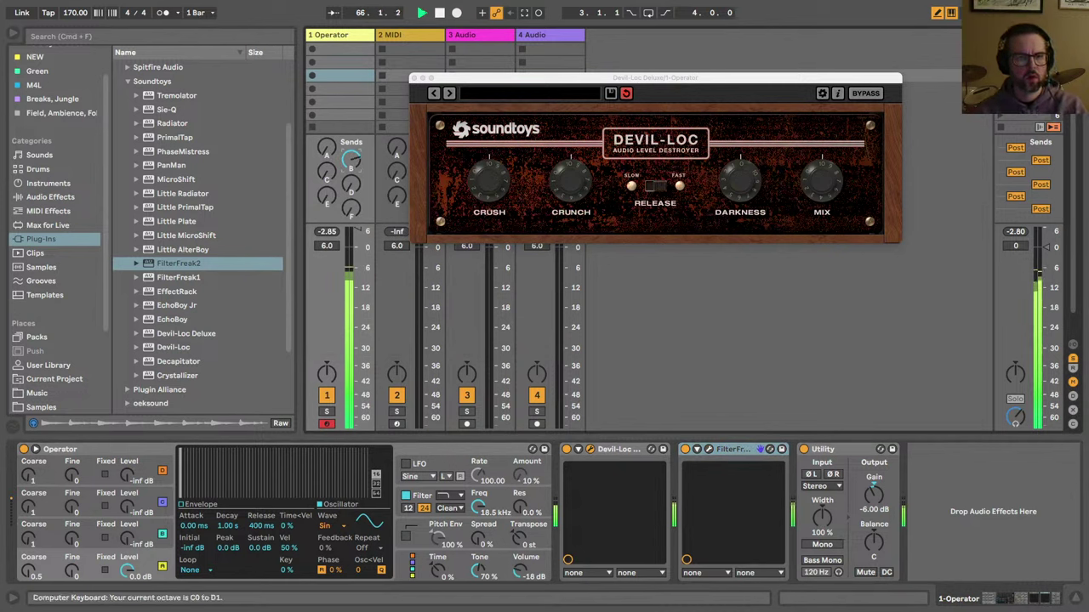
{"action": "key", "text": "x"}
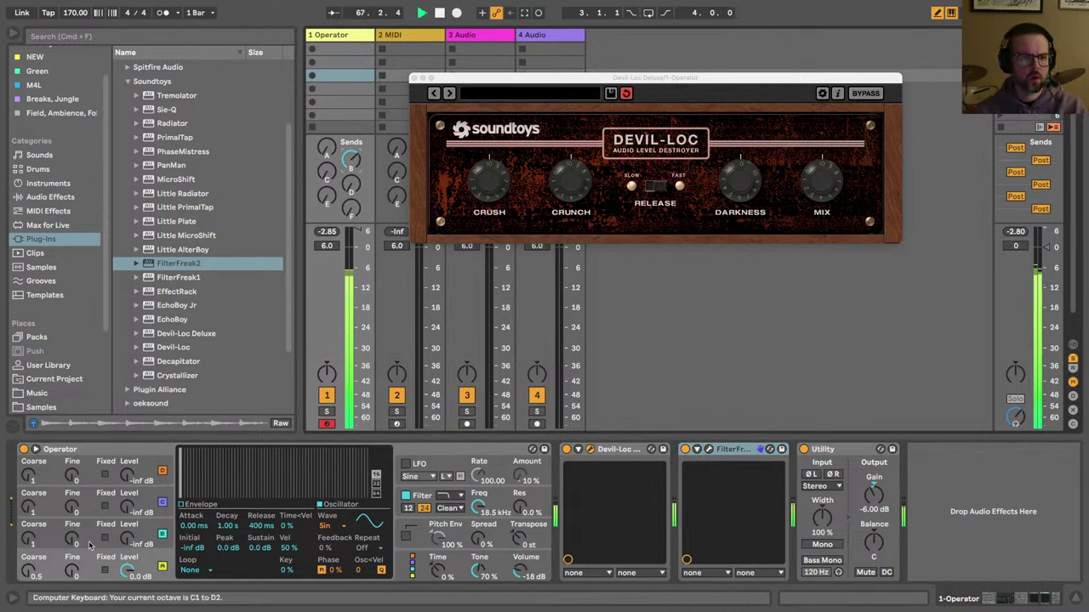
Step: Set Operator's oscillator B to coarse 2, sustain 0.0 dB and level -29 dB
{"action": "left_click_drag", "start_coordinate": [123, 544], "coordinate": [123, 525]}
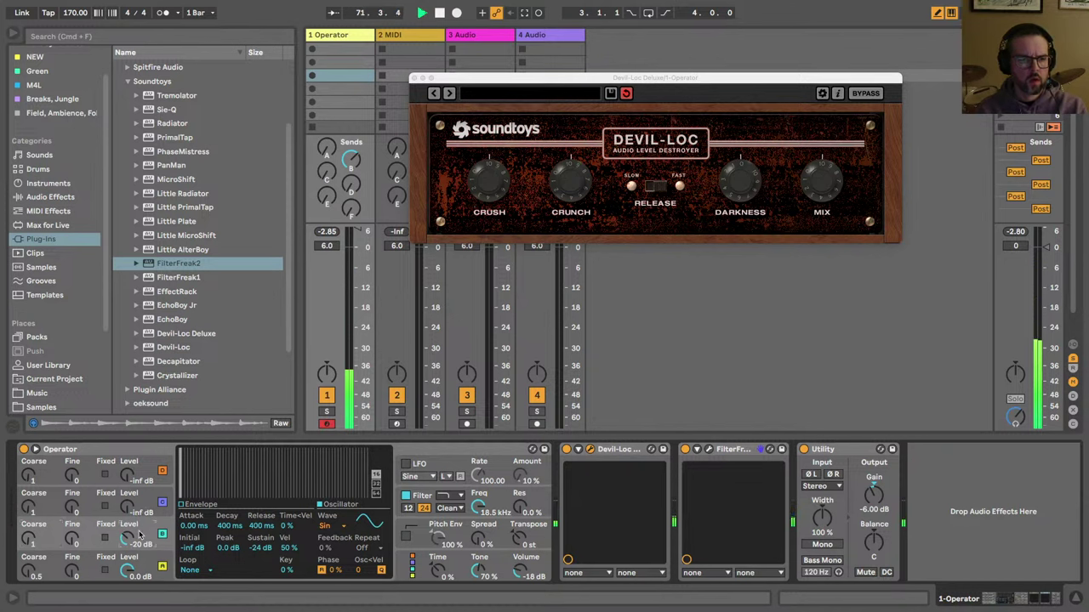
{"action": "left_click_drag", "start_coordinate": [261, 548], "coordinate": [260, 513]}
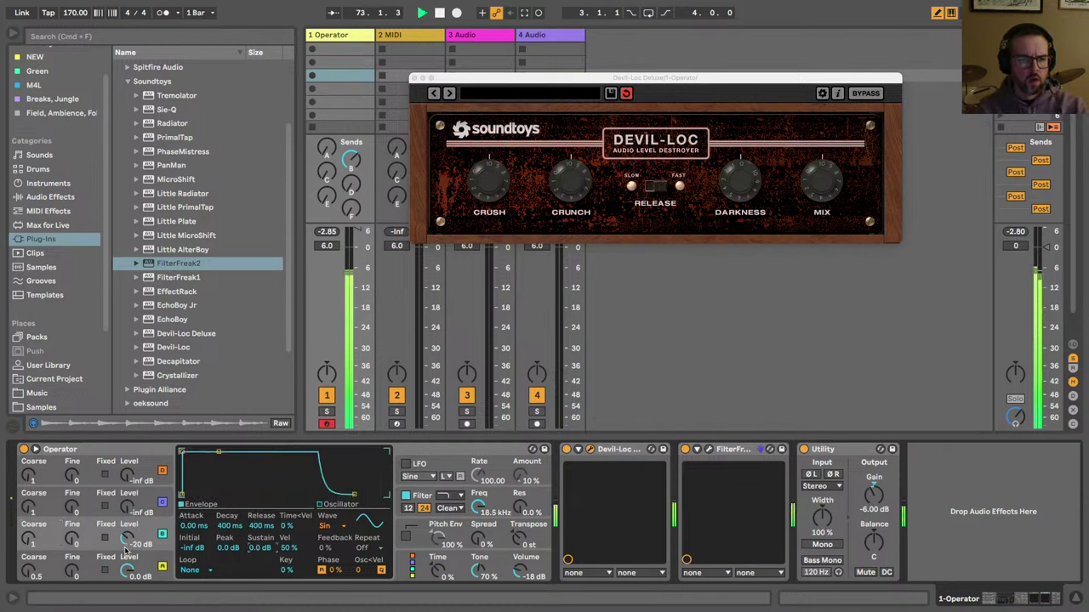
{"action": "left_click_drag", "start_coordinate": [29, 538], "coordinate": [29, 531]}
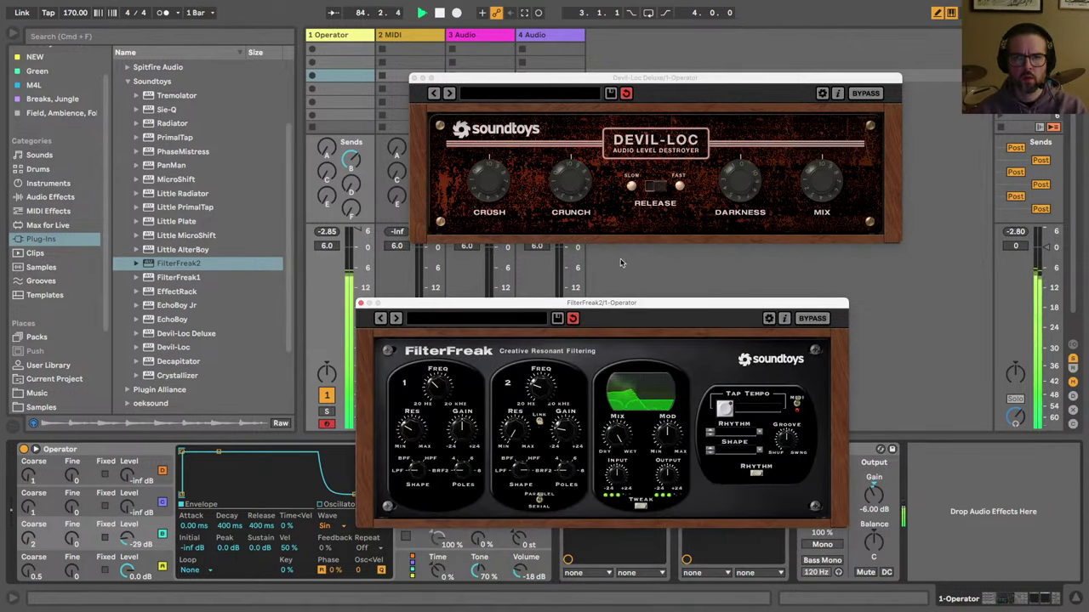
Step: Move the FilterFreak2 window up over Devil-Loc Deluxe and try the ADSR modulation mode
{"action": "left_click_drag", "start_coordinate": [620, 301], "coordinate": [624, 224]}
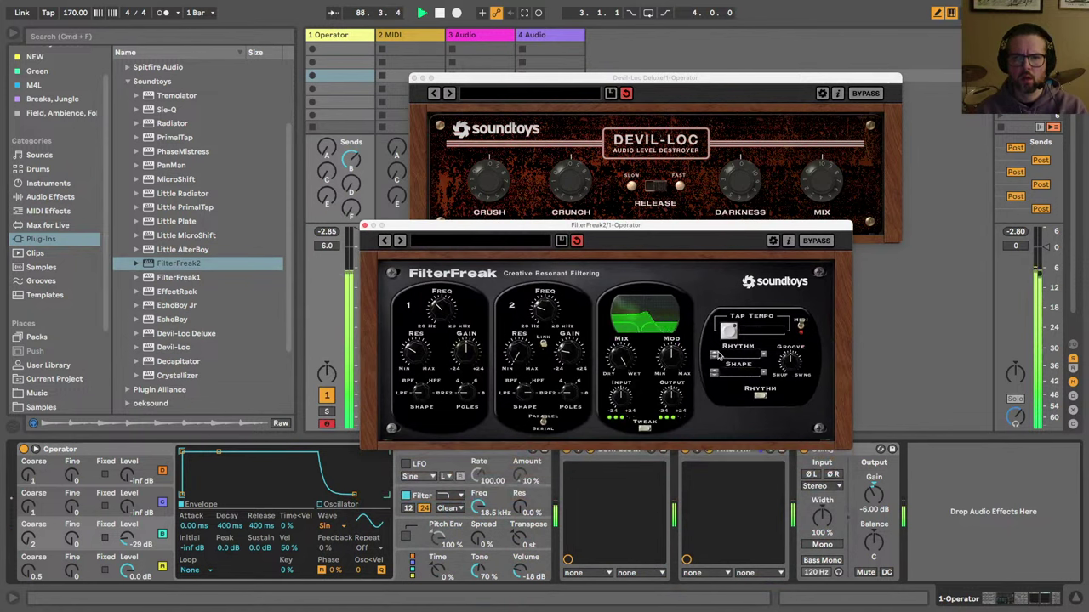
{"action": "left_click", "coordinate": [760, 395]}
{"action": "left_click", "coordinate": [723, 409]}
{"action": "left_click", "coordinate": [760, 396]}
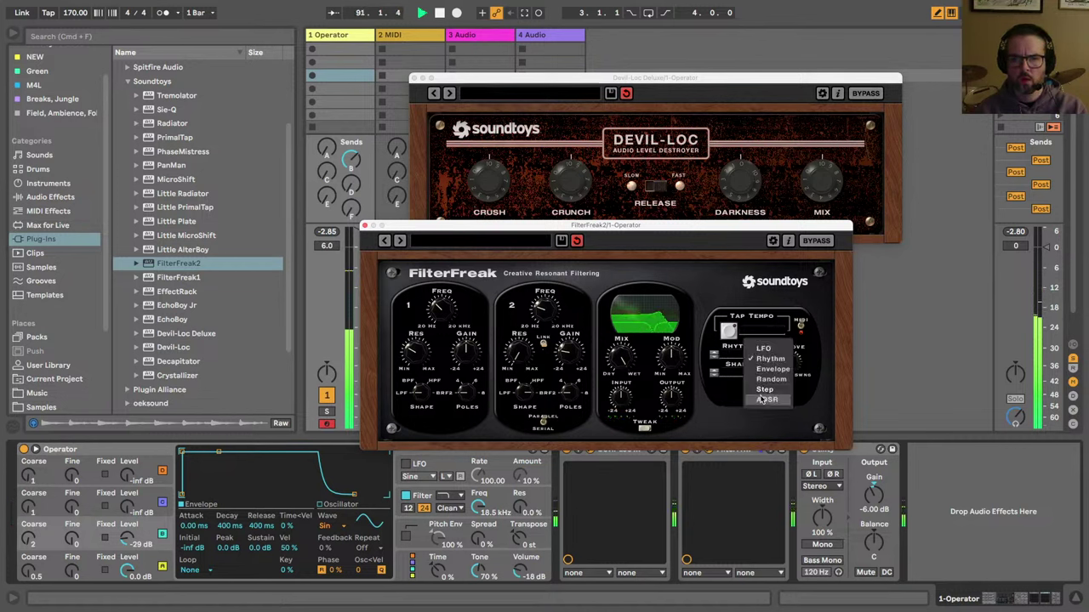
{"action": "left_click", "coordinate": [707, 405]}
{"action": "left_click", "coordinate": [763, 400]}
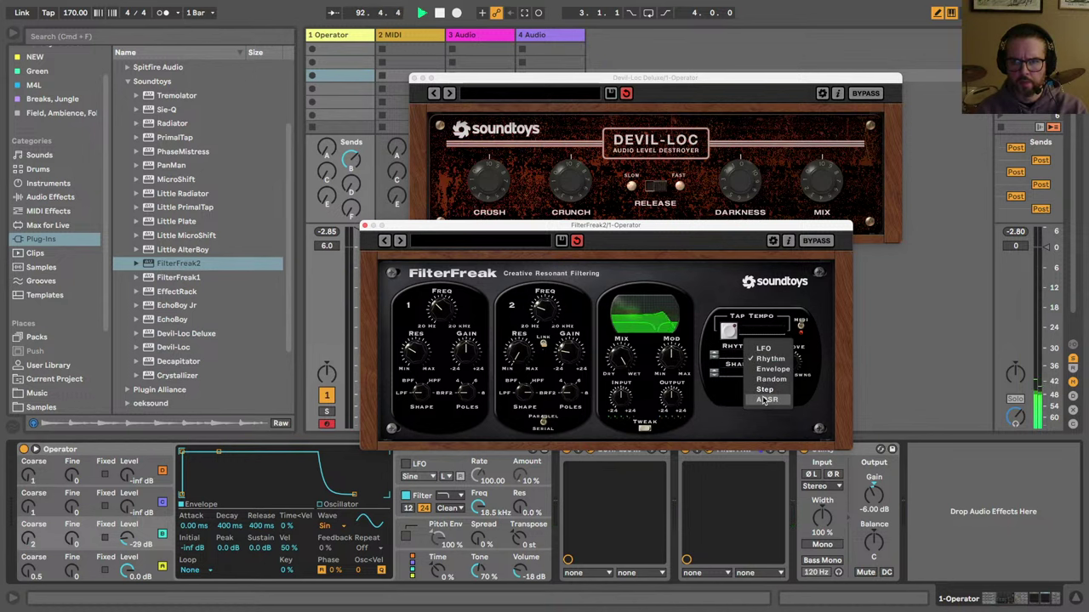
{"action": "left_click", "coordinate": [763, 400]}
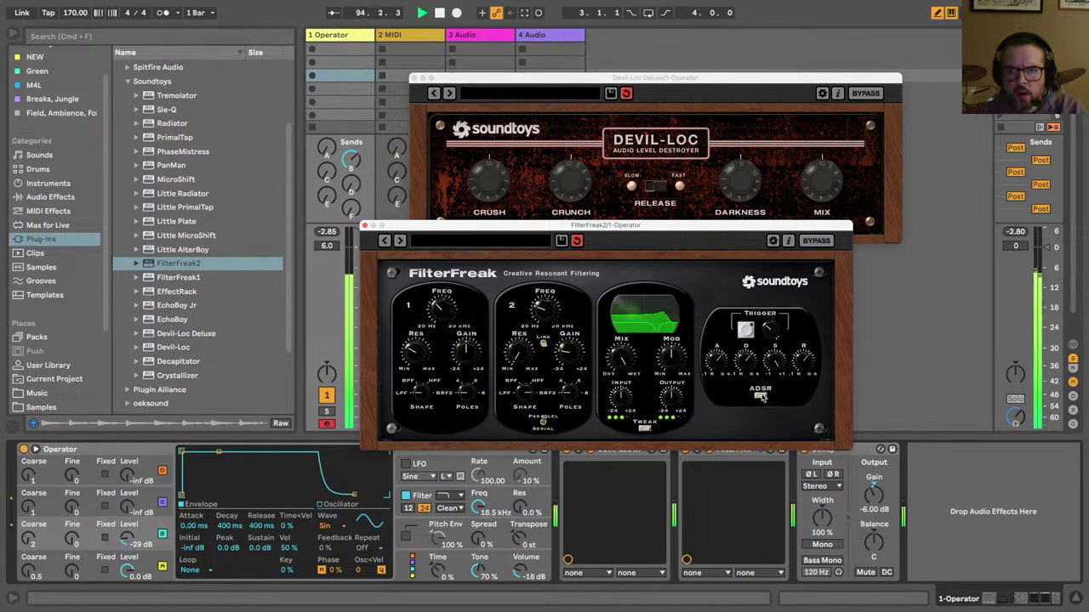
Step: Try FilterFreak2's Random and Envelope modulation modes, and return to Rhythm
{"action": "left_click", "coordinate": [762, 396]}
{"action": "left_click", "coordinate": [762, 380]}
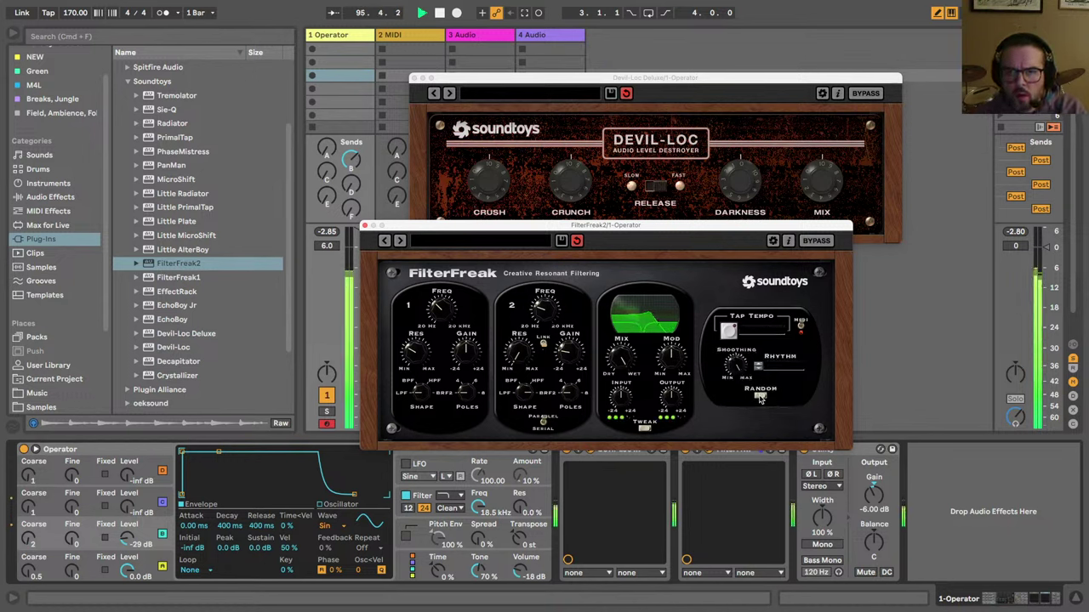
{"action": "left_click", "coordinate": [761, 398]}
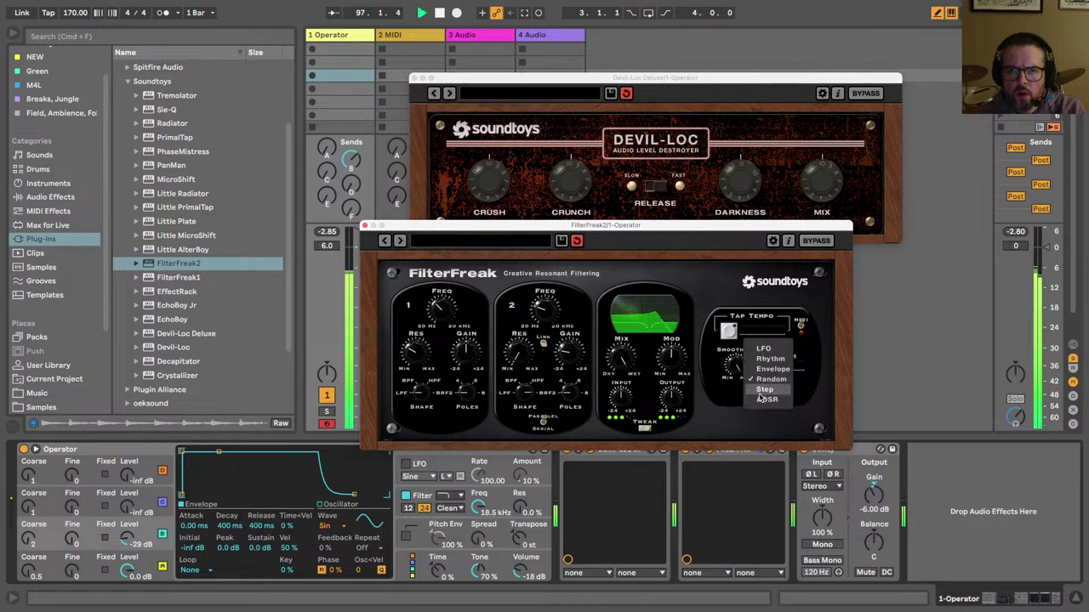
{"action": "left_click", "coordinate": [762, 378]}
{"action": "left_click", "coordinate": [760, 398]}
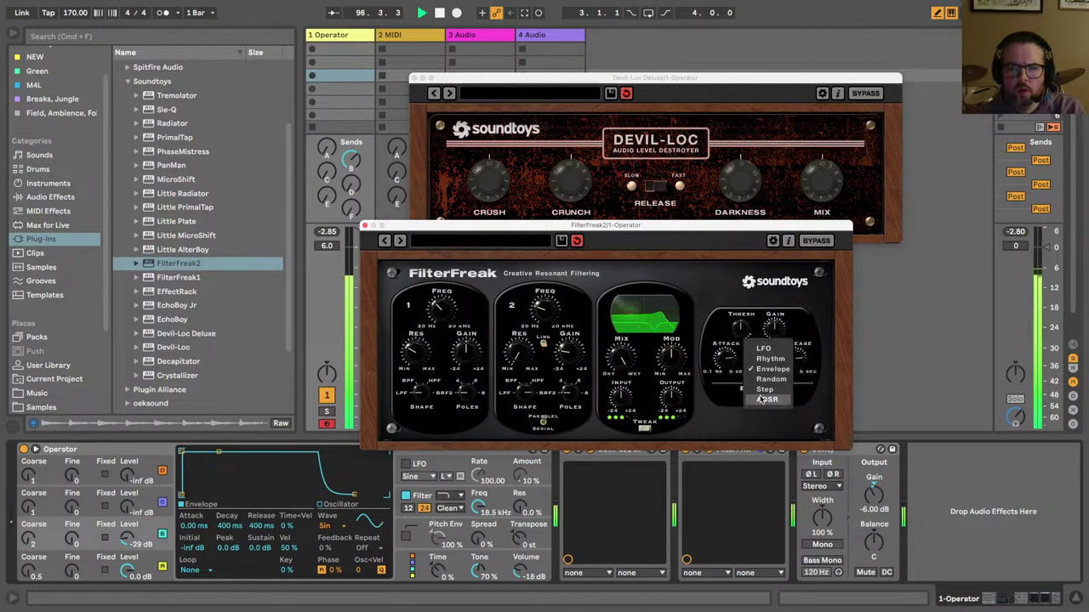
{"action": "left_click", "coordinate": [748, 367]}
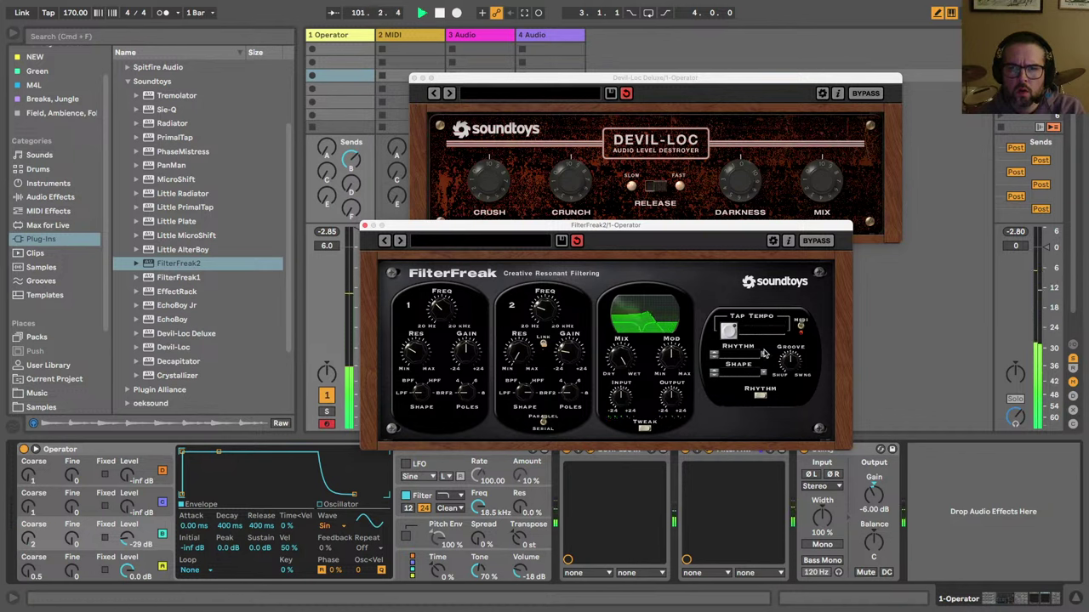
Step: Look over the modulation shape presets and open FilterFreak2's Tweak section in full view
{"action": "left_click", "coordinate": [733, 376]}
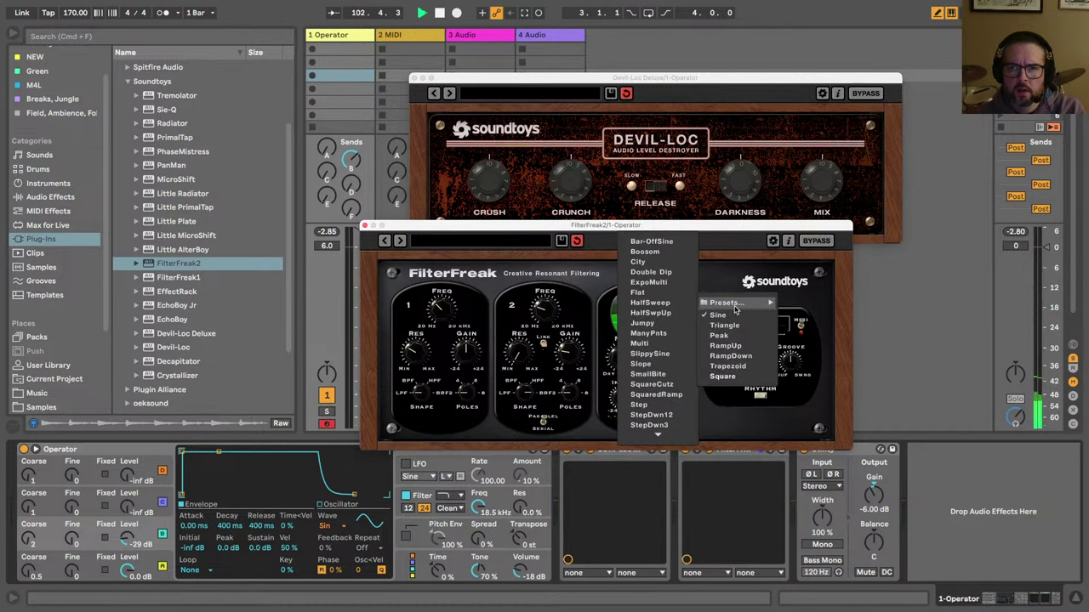
{"action": "left_click", "coordinate": [766, 426]}
{"action": "left_click", "coordinate": [645, 428]}
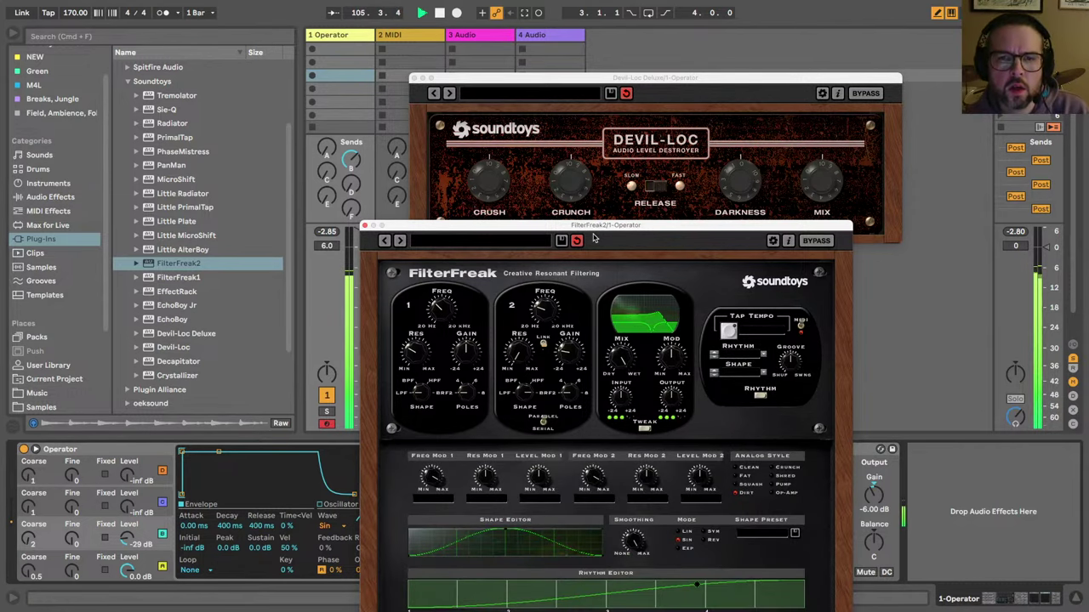
{"action": "left_click_drag", "start_coordinate": [593, 226], "coordinate": [598, 99]}
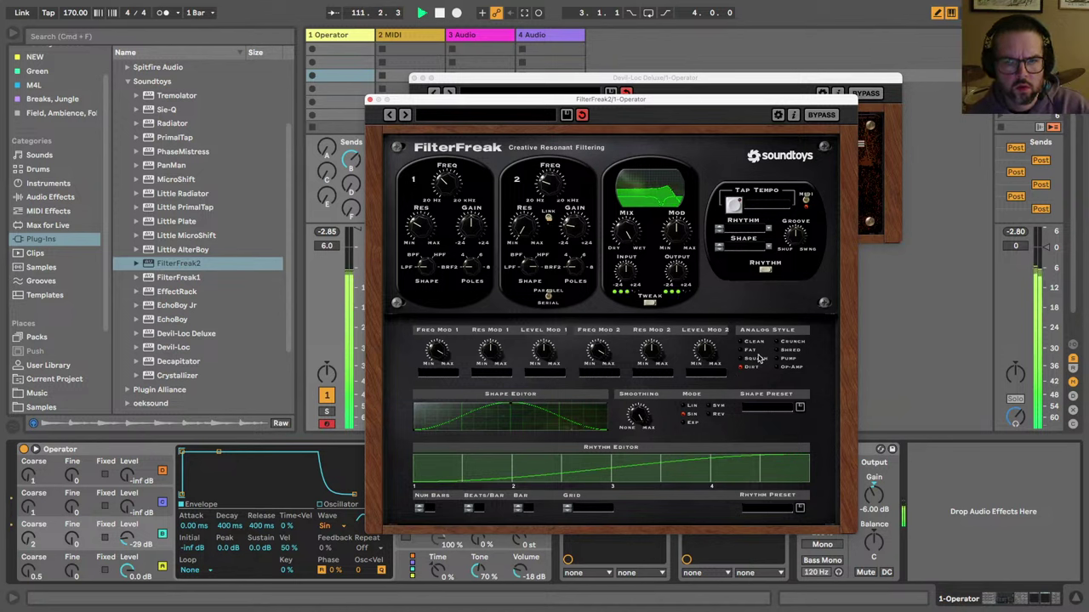
Step: Step forward two rhythm presets and edit the pattern in the Rhythm Editor, flattening the first wave and adding a wide one before beat 2
{"action": "left_click", "coordinate": [718, 228]}
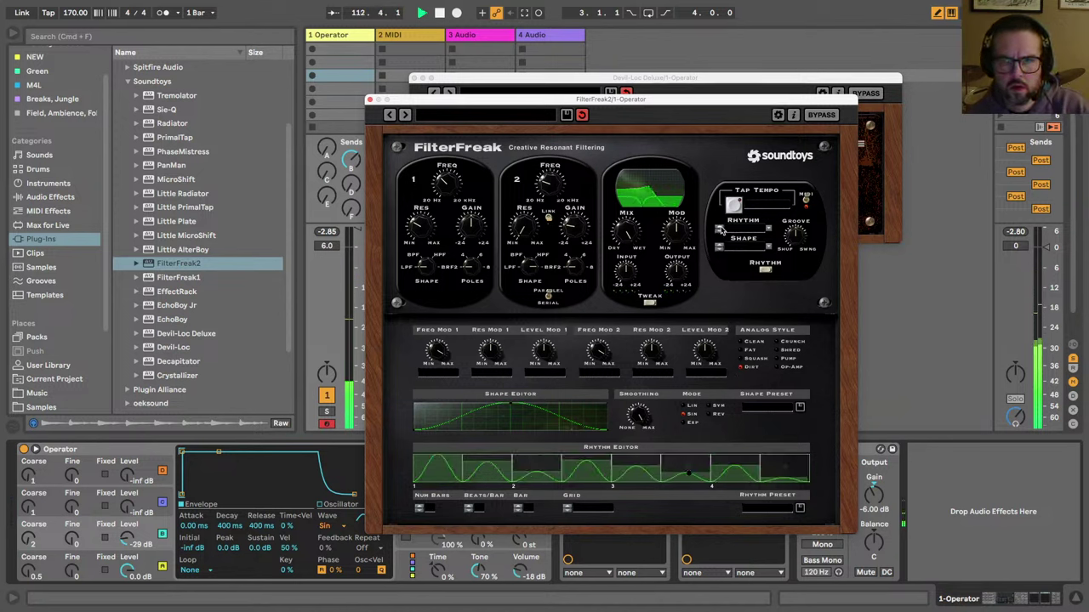
{"action": "left_click", "coordinate": [718, 228]}
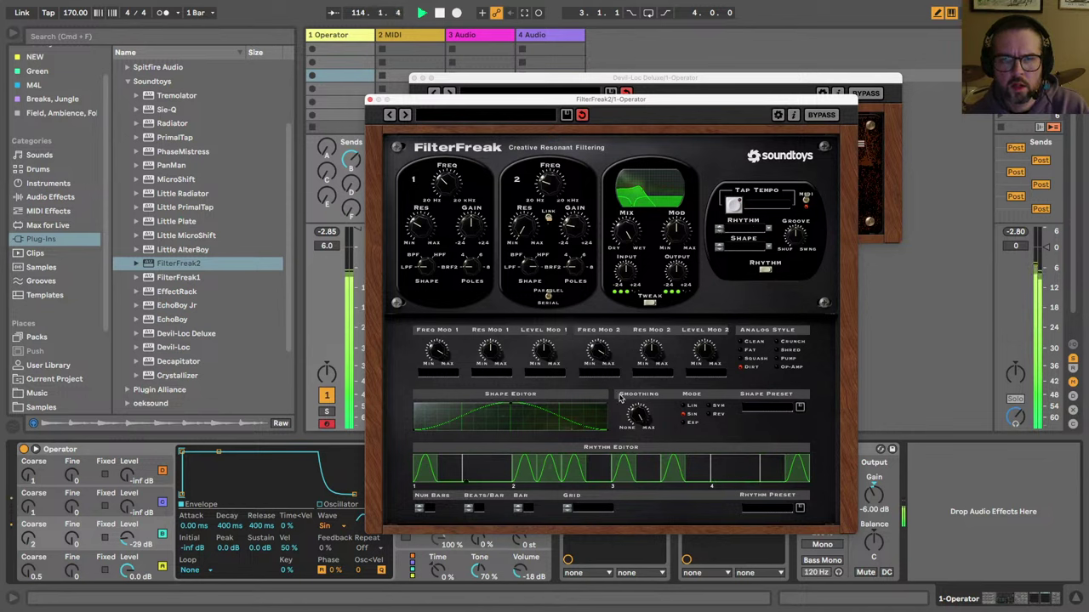
{"action": "left_click", "coordinate": [477, 477]}
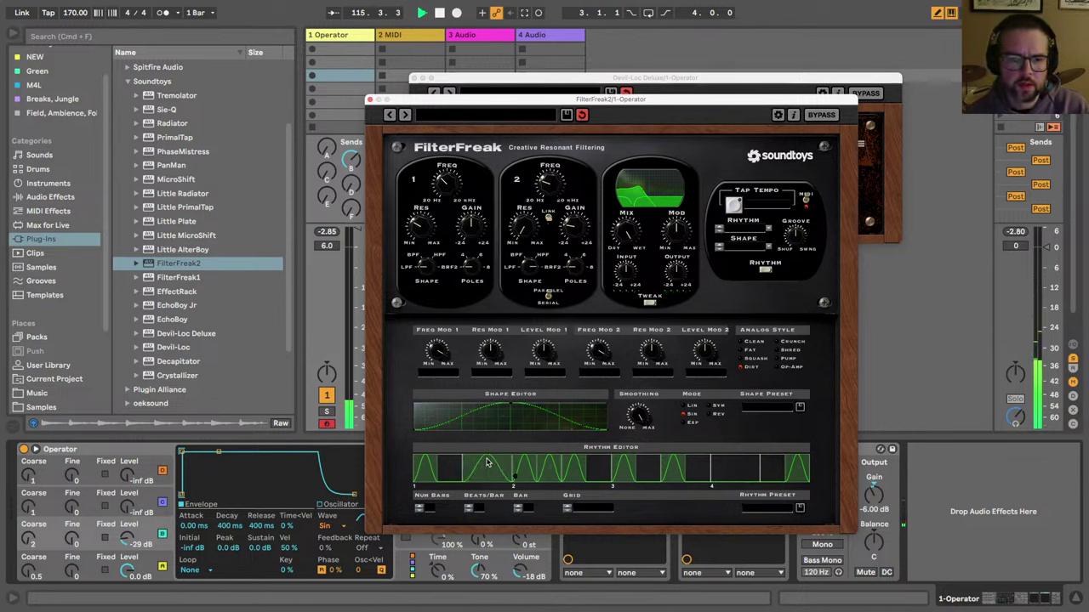
{"action": "left_click", "coordinate": [427, 483]}
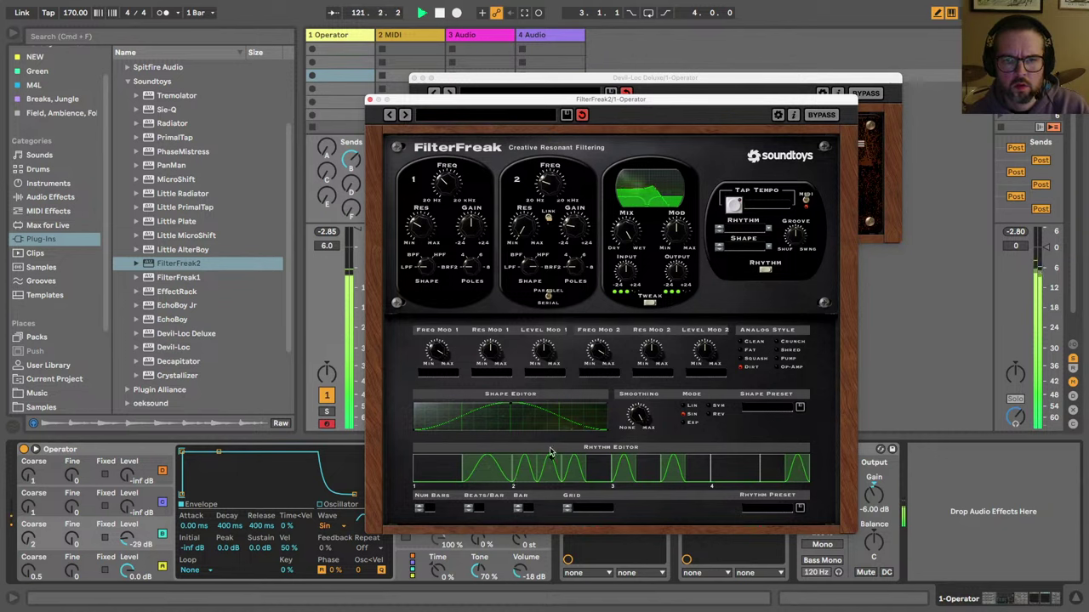
{"action": "left_click", "coordinate": [735, 230]}
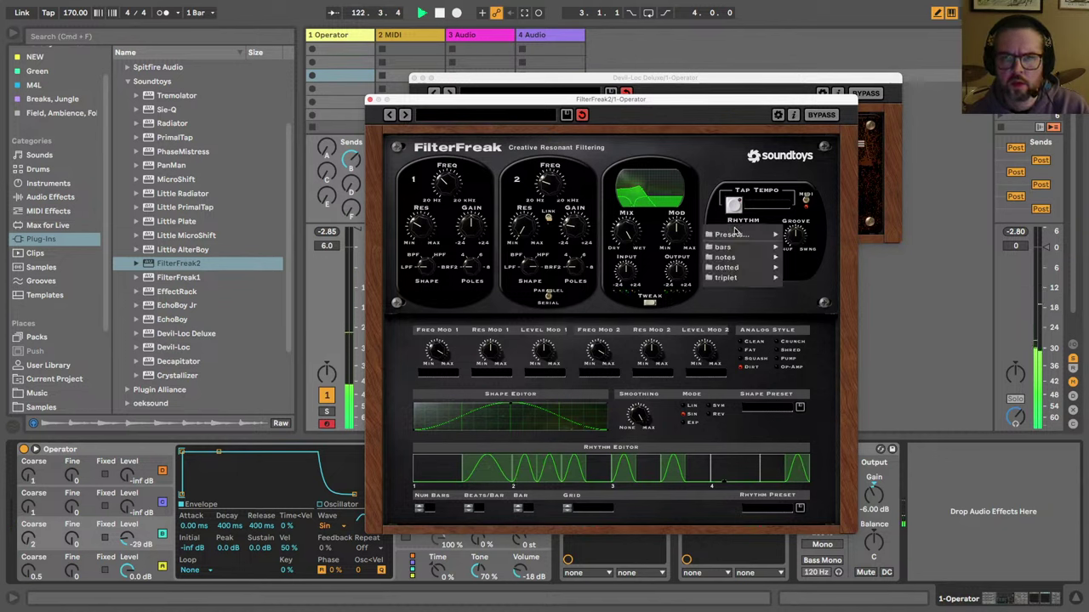
{"action": "left_click", "coordinate": [800, 269]}
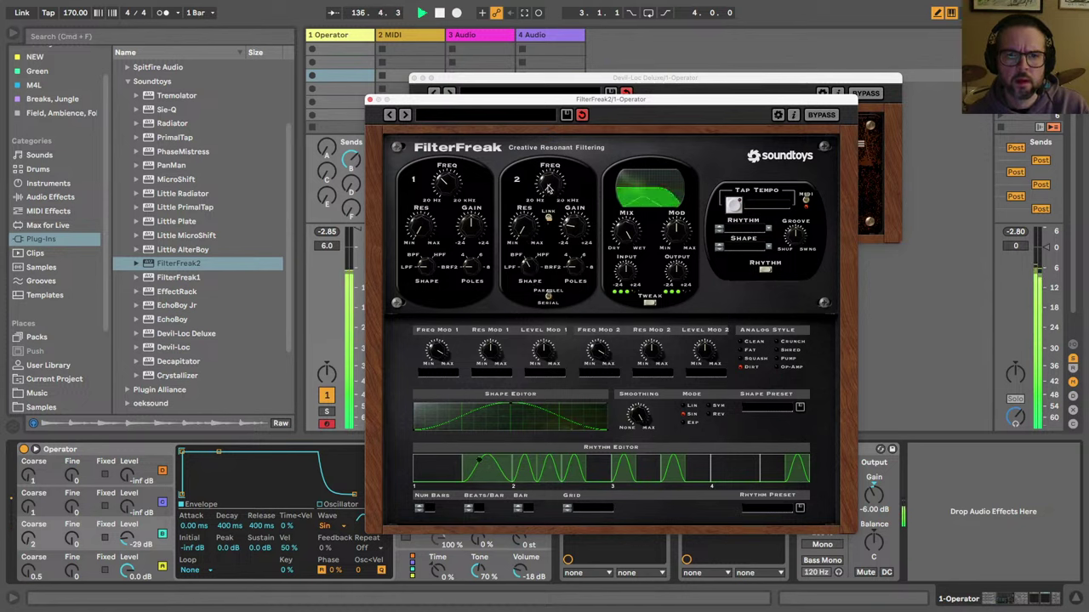
Step: Raise the frequency of filter 2, then try five beats per bar in the Rhythm Editor and return to four
{"action": "left_click_drag", "start_coordinate": [548, 189], "coordinate": [549, 126]}
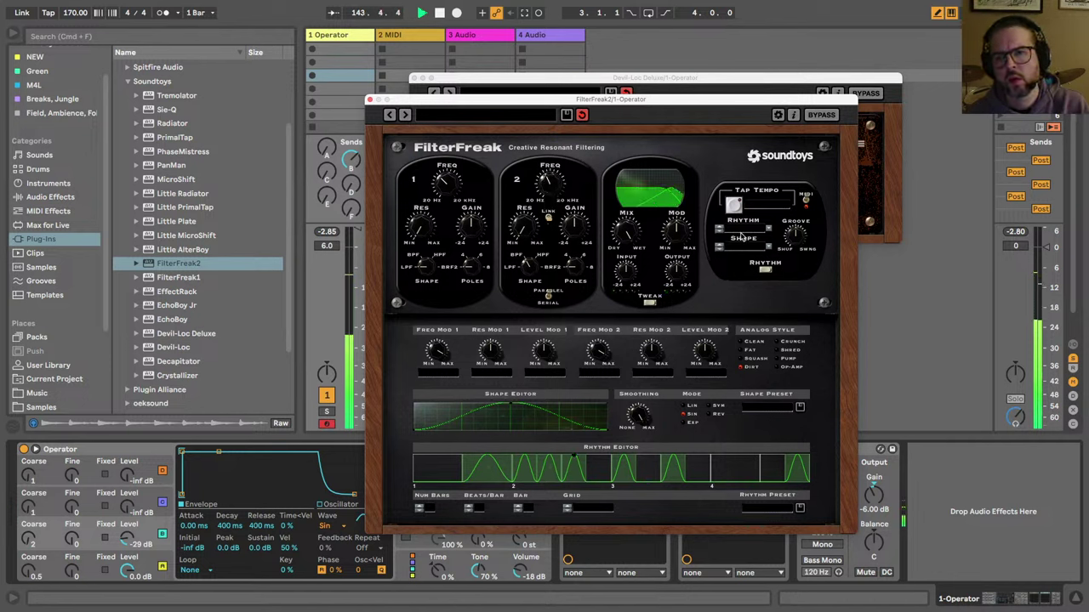
{"action": "left_click", "coordinate": [468, 506]}
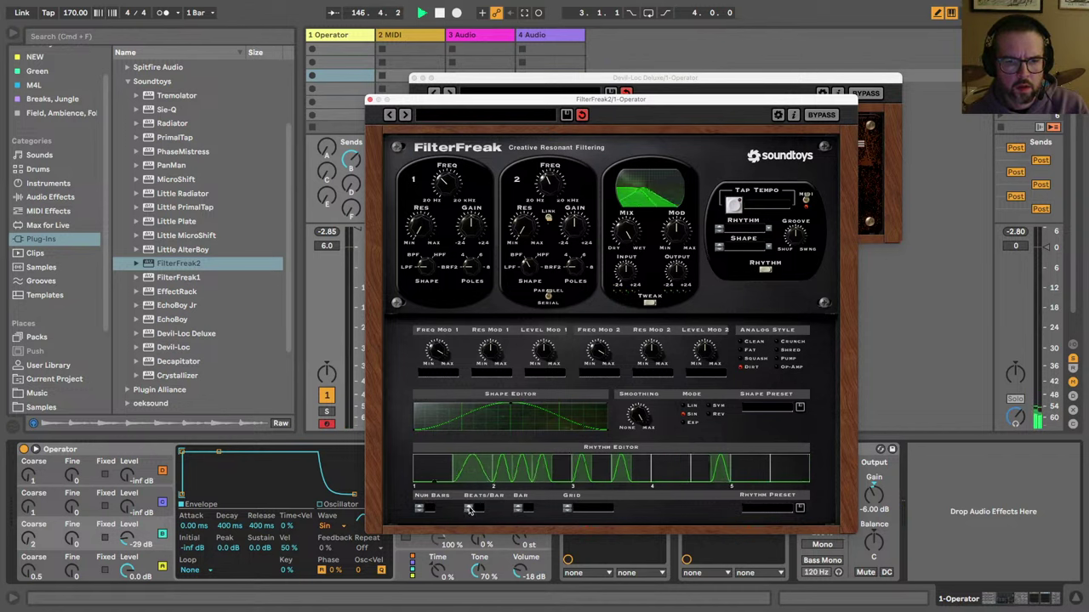
{"action": "left_click", "coordinate": [469, 510]}
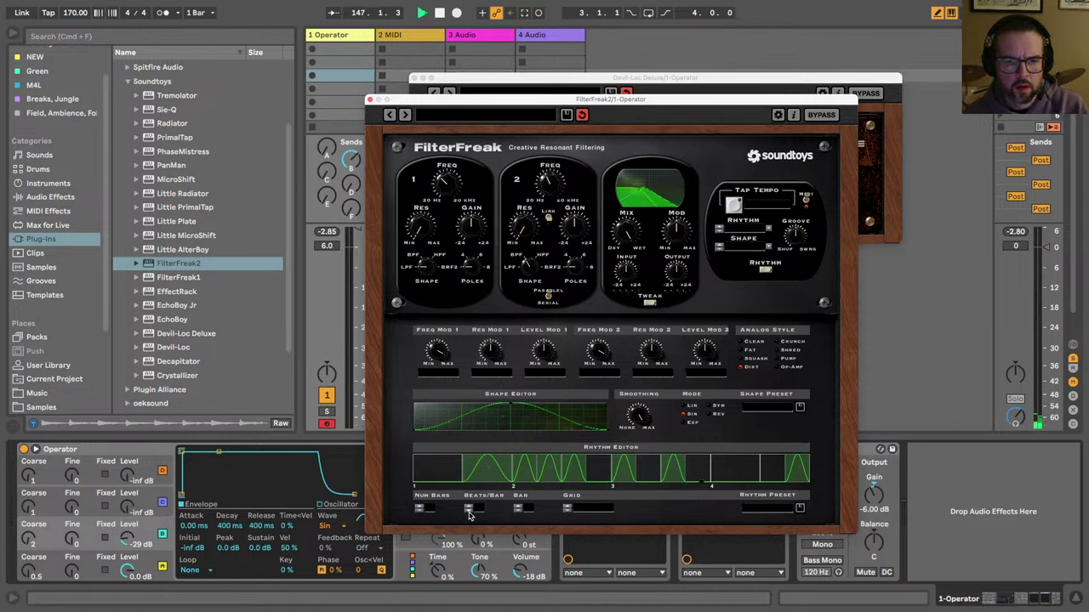
Step: Cycle the Rhythm Editor grid, merge the first two beats into one wide wave and flatten the wave at beat 3
{"action": "left_click", "coordinate": [568, 508]}
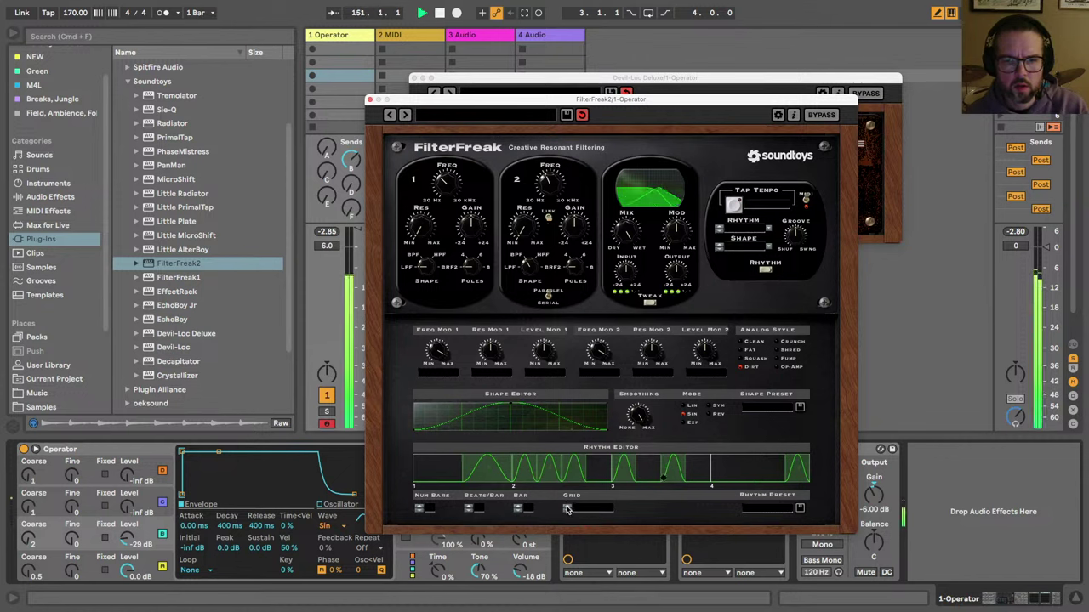
{"action": "left_click", "coordinate": [568, 508]}
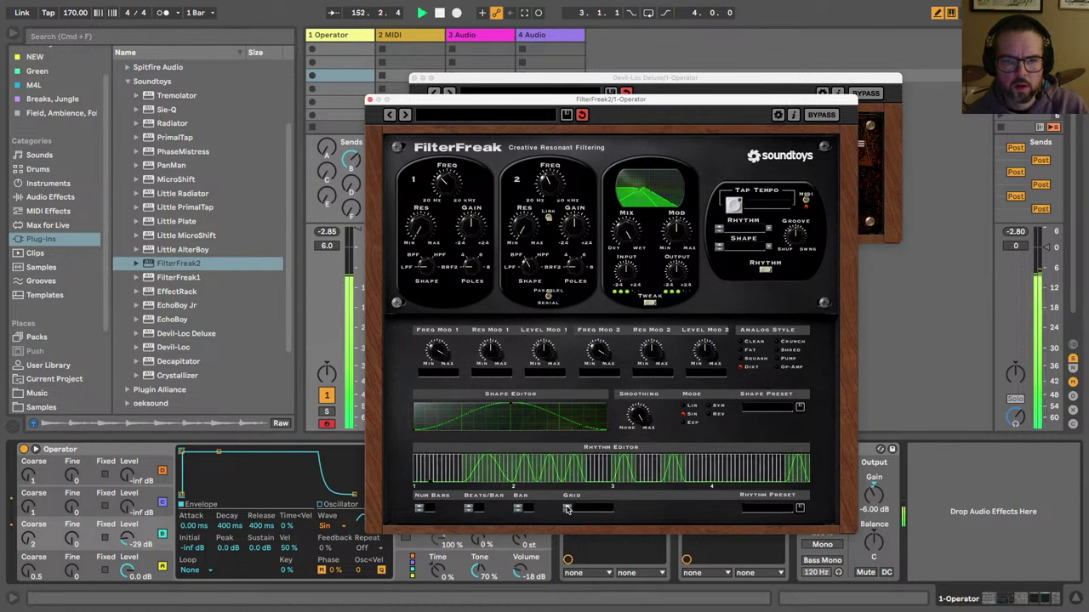
{"action": "left_click", "coordinate": [569, 509]}
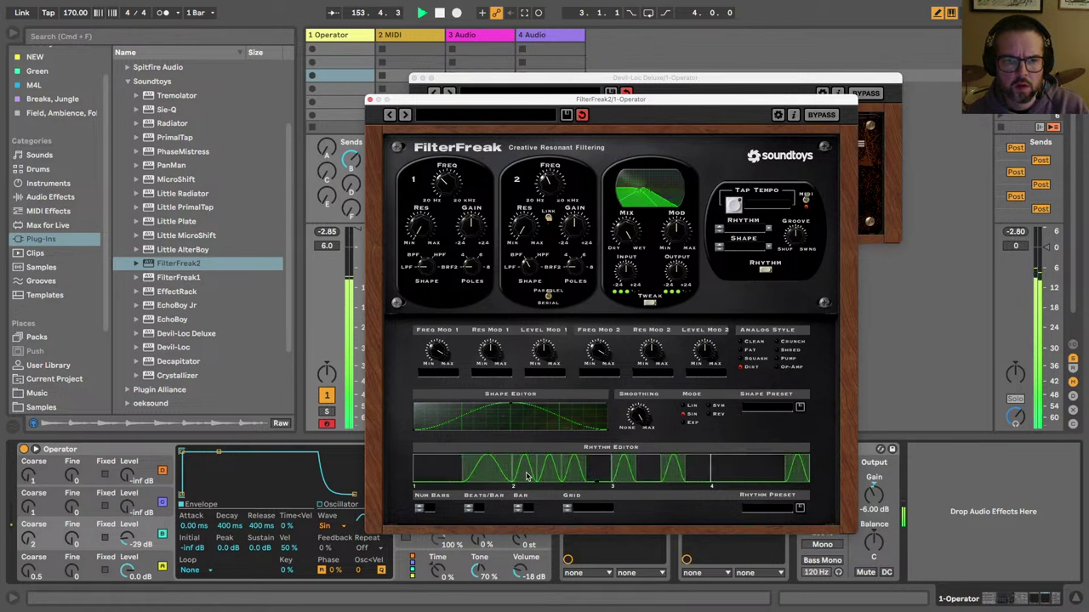
{"action": "left_click", "coordinate": [491, 462]}
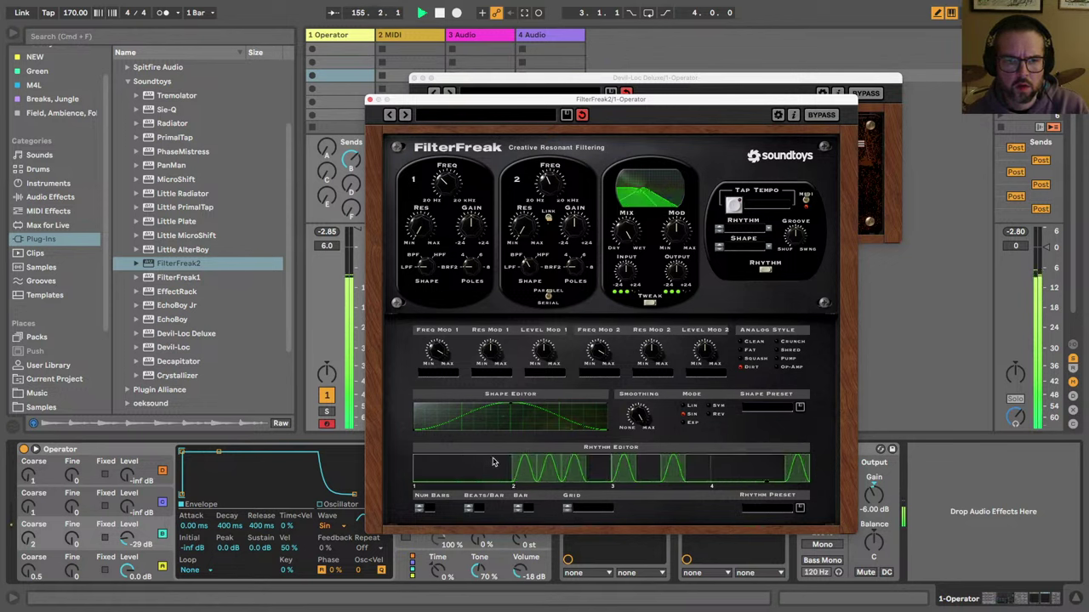
{"action": "mouse_move", "coordinate": [492, 462]}
{"action": "left_mouse_down"}
{"action": "mouse_move", "coordinate": [572, 477]}
{"action": "mouse_move", "coordinate": [561, 468]}
{"action": "left_mouse_up"}
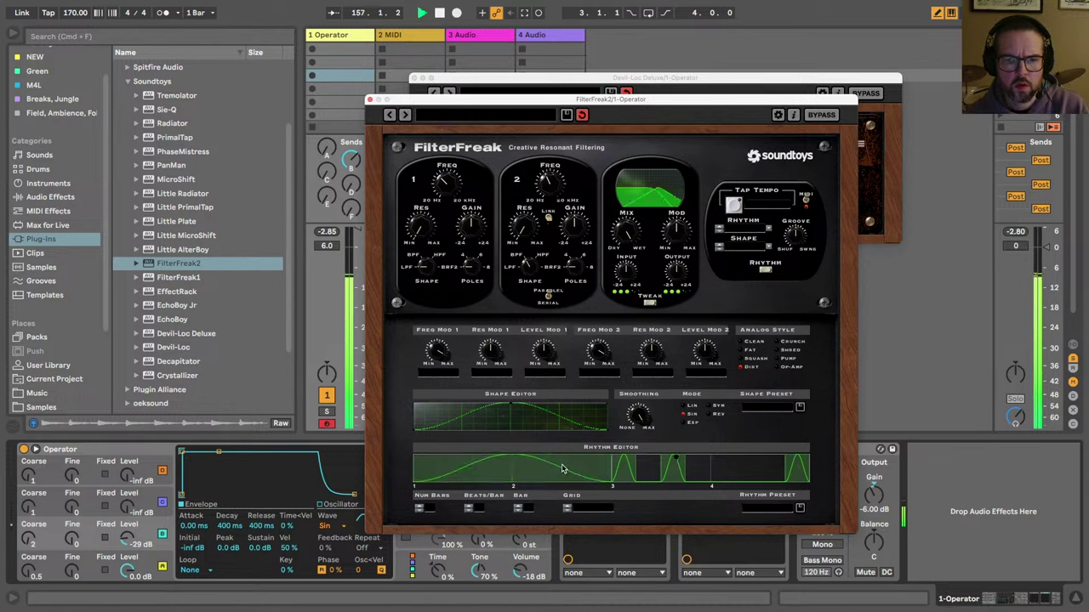
{"action": "left_click", "coordinate": [631, 473]}
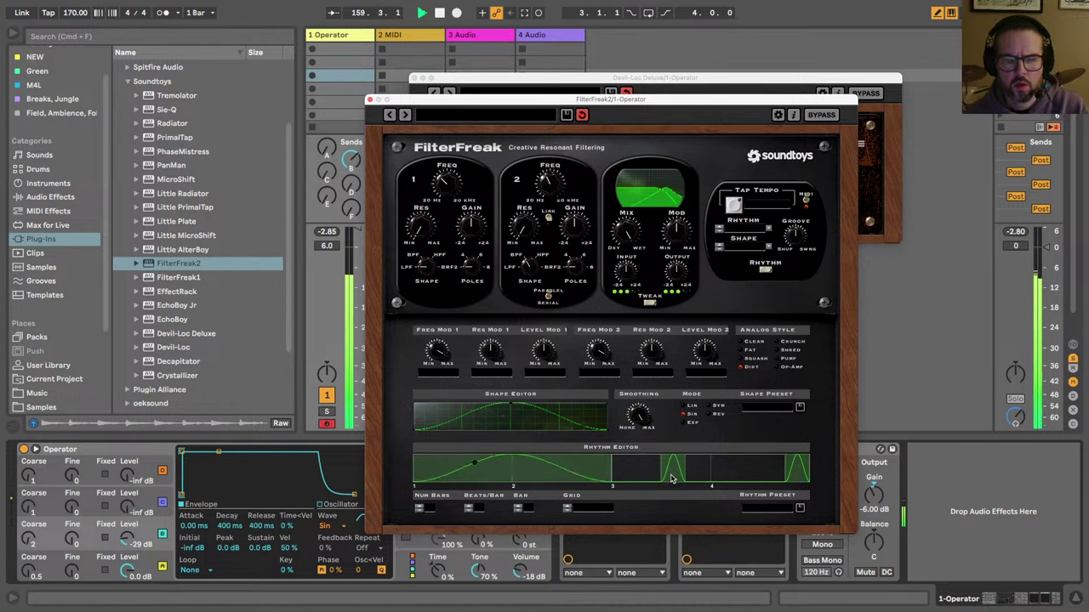
Step: Try the finer grid, return to the half-beat grid, and add half-beat waves at beats 3 and 4 of the rhythm pattern
{"action": "left_click", "coordinate": [570, 508]}
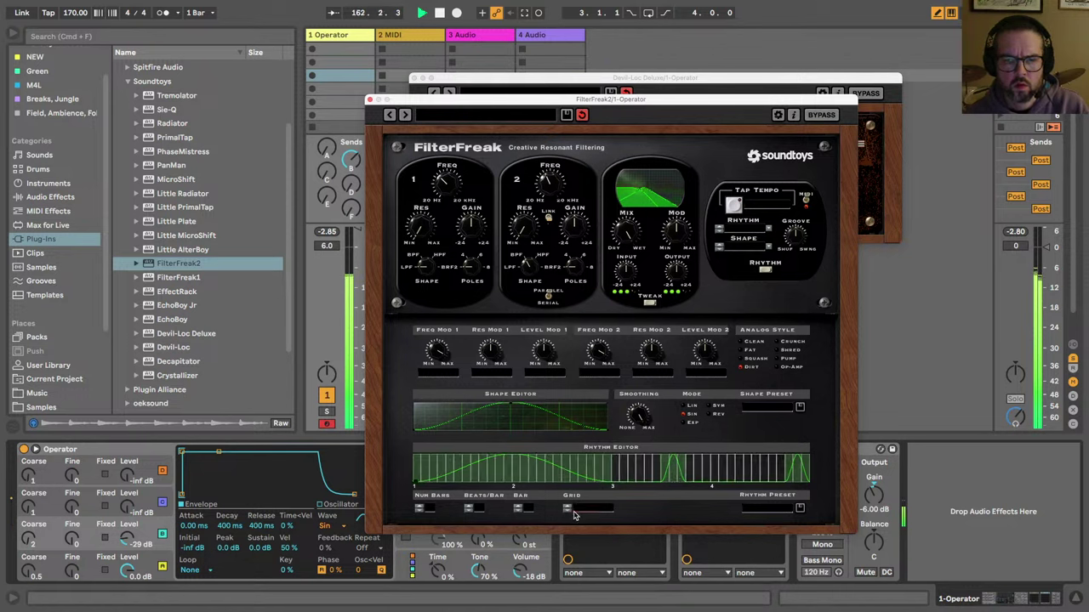
{"action": "left_click", "coordinate": [568, 511]}
{"action": "left_click", "coordinate": [568, 510]}
{"action": "left_click", "coordinate": [569, 511]}
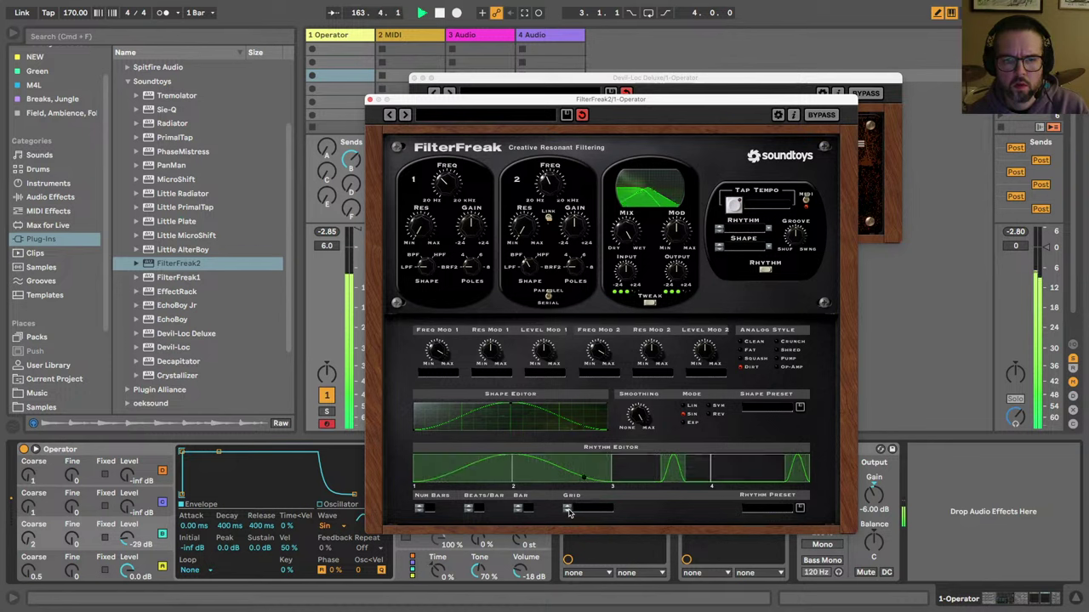
{"action": "left_click", "coordinate": [639, 479]}
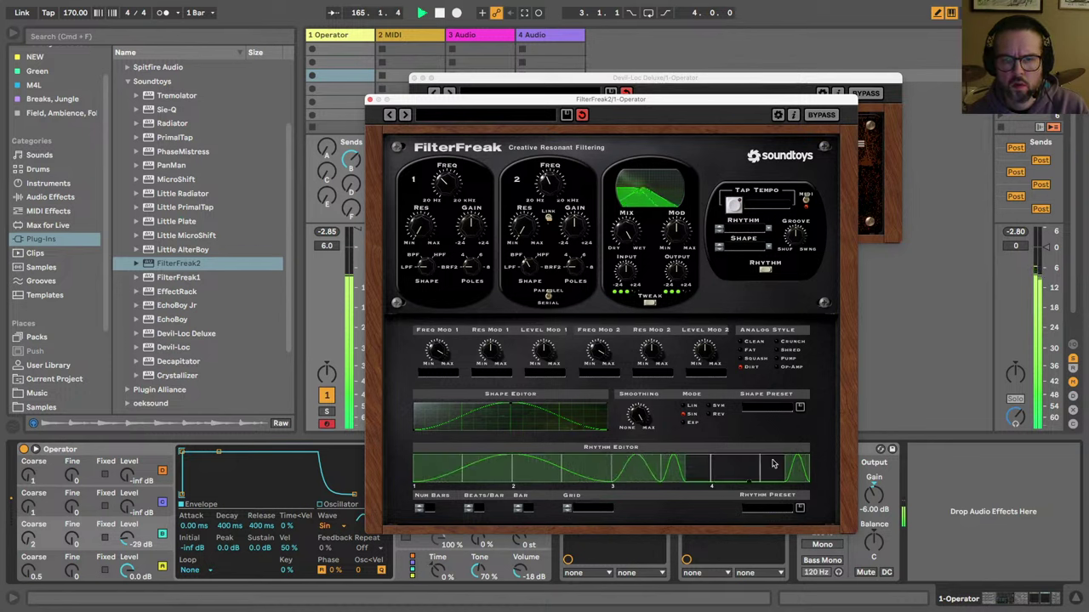
{"action": "left_click", "coordinate": [730, 467]}
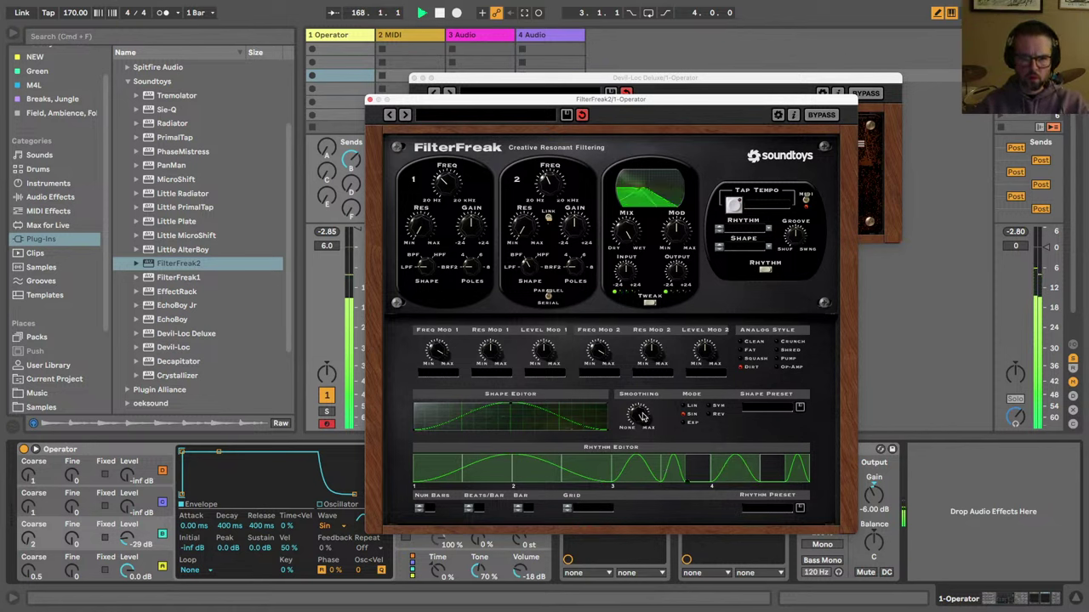
{"action": "left_click", "coordinate": [740, 472]}
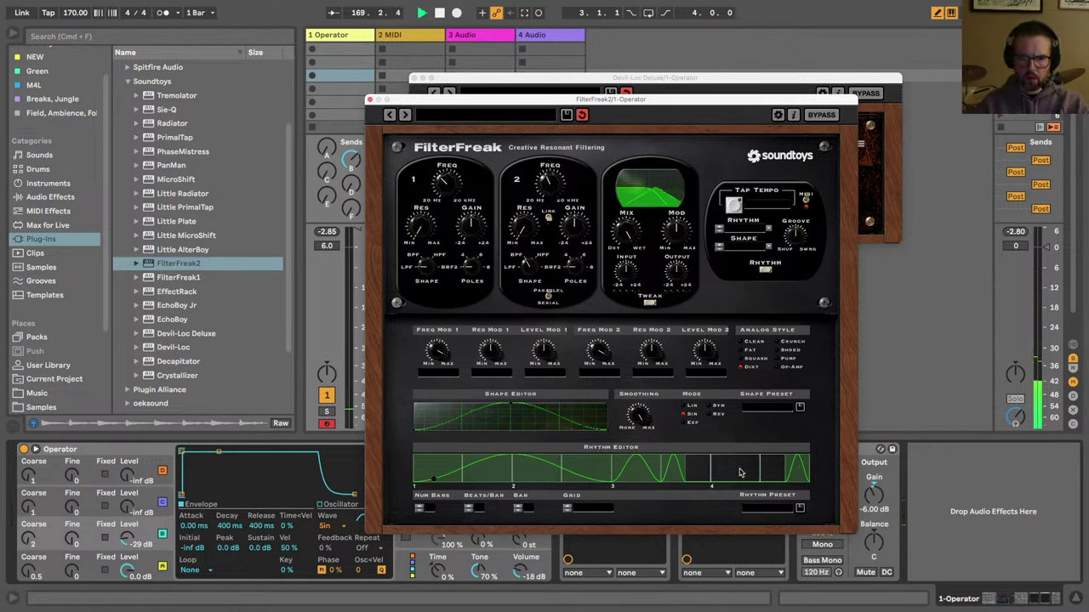
{"action": "left_click", "coordinate": [740, 472]}
{"action": "left_click", "coordinate": [740, 472]}
{"action": "left_click", "coordinate": [740, 466]}
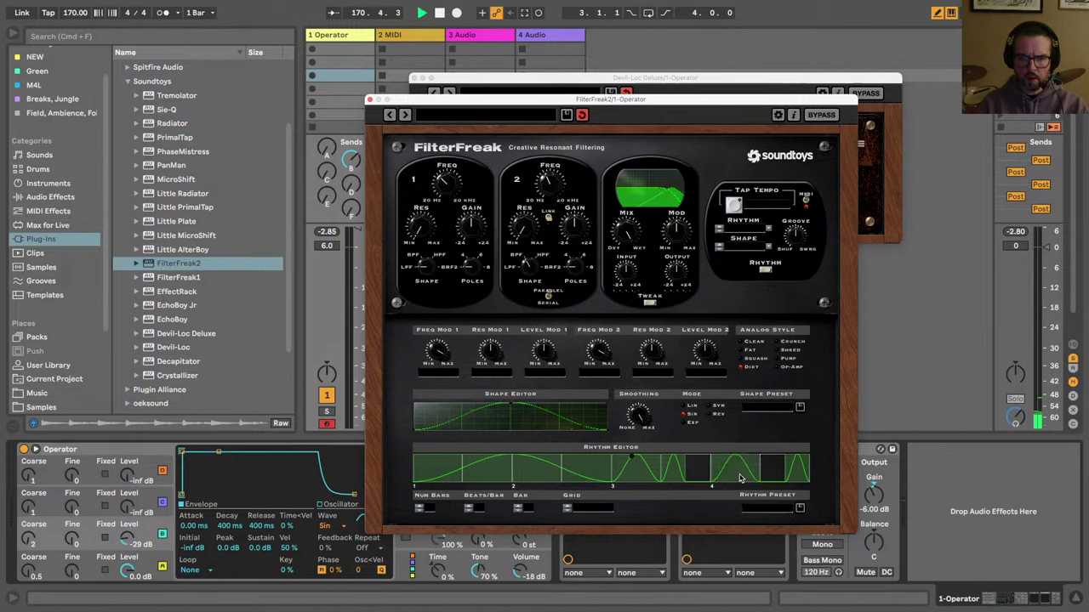
Step: Set FilterFreak2's modulation shape preset to Triangle and stop playback
{"action": "left_click", "coordinate": [752, 410]}
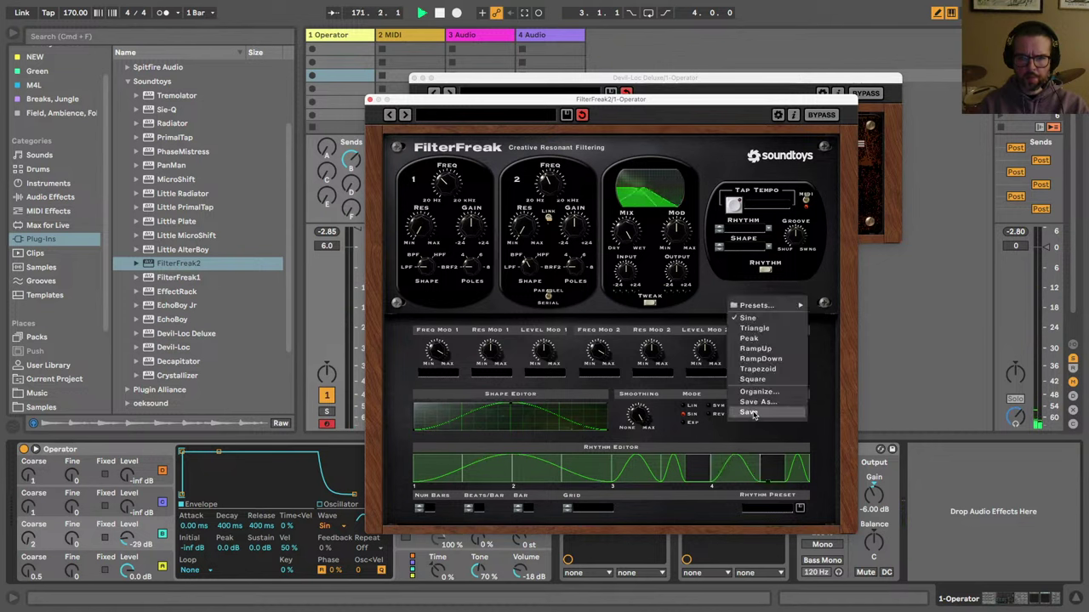
{"action": "left_click", "coordinate": [753, 328]}
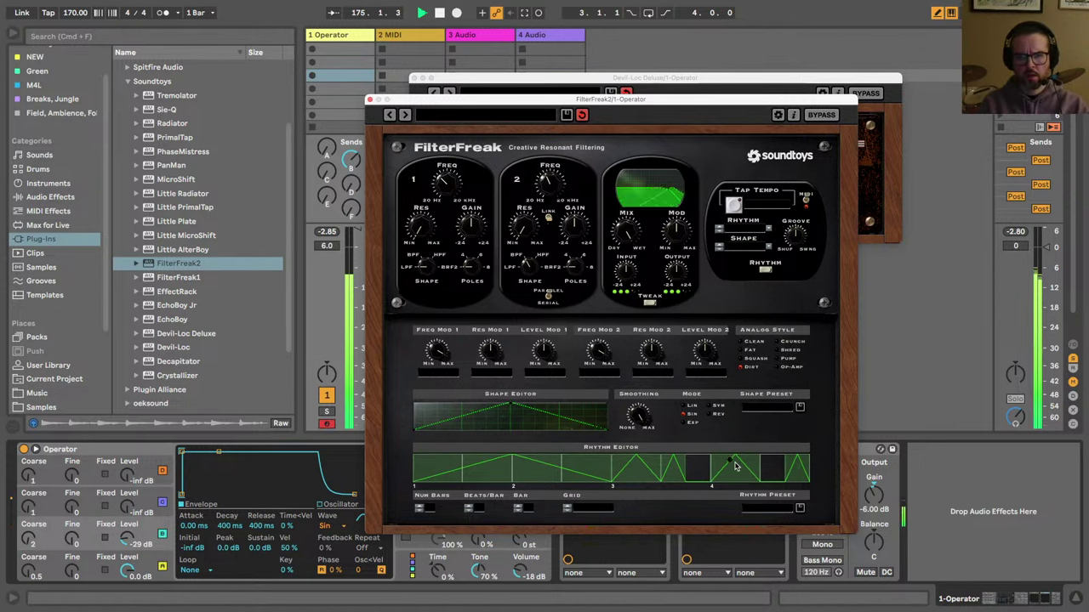
{"action": "key", "text": "space"}
Step: Close the FilterFreak2 and Devil-Loc Deluxe windows and insert Soundtoys Tremolator between the two devices on the Operator track
{"action": "left_click", "coordinate": [369, 99]}
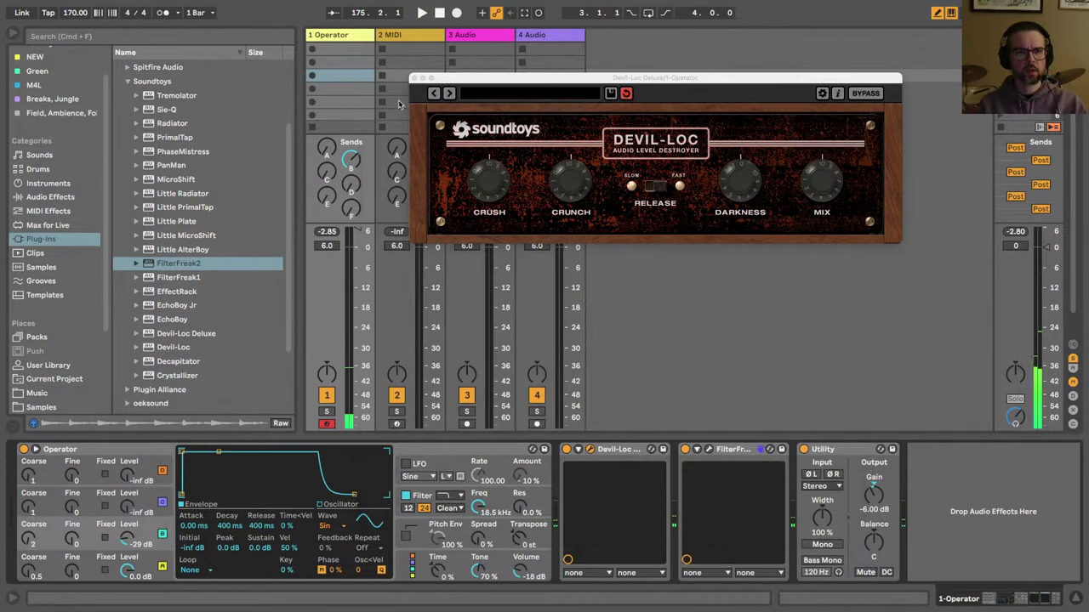
{"action": "left_click_drag", "start_coordinate": [415, 78], "coordinate": [363, 70]}
{"action": "left_click", "coordinate": [363, 70]}
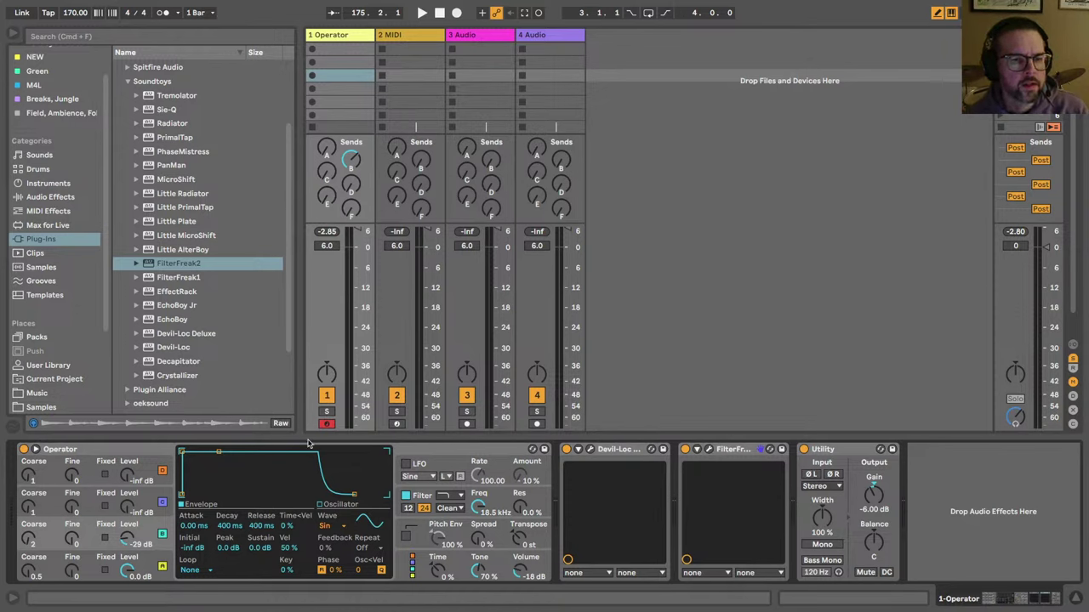
{"action": "left_click", "coordinate": [99, 451]}
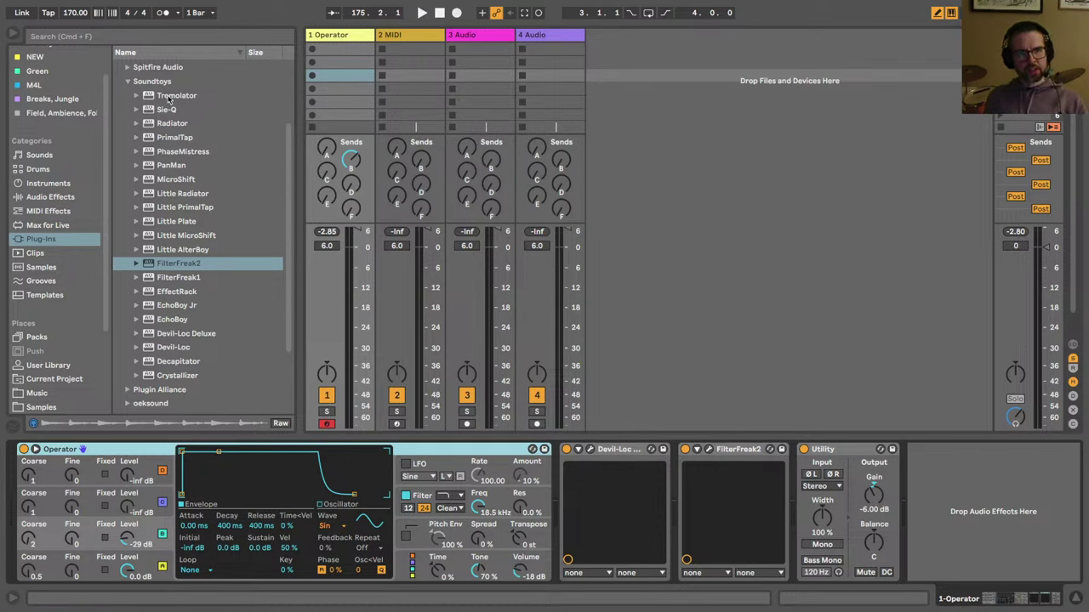
{"action": "left_click_drag", "start_coordinate": [169, 97], "coordinate": [672, 451]}
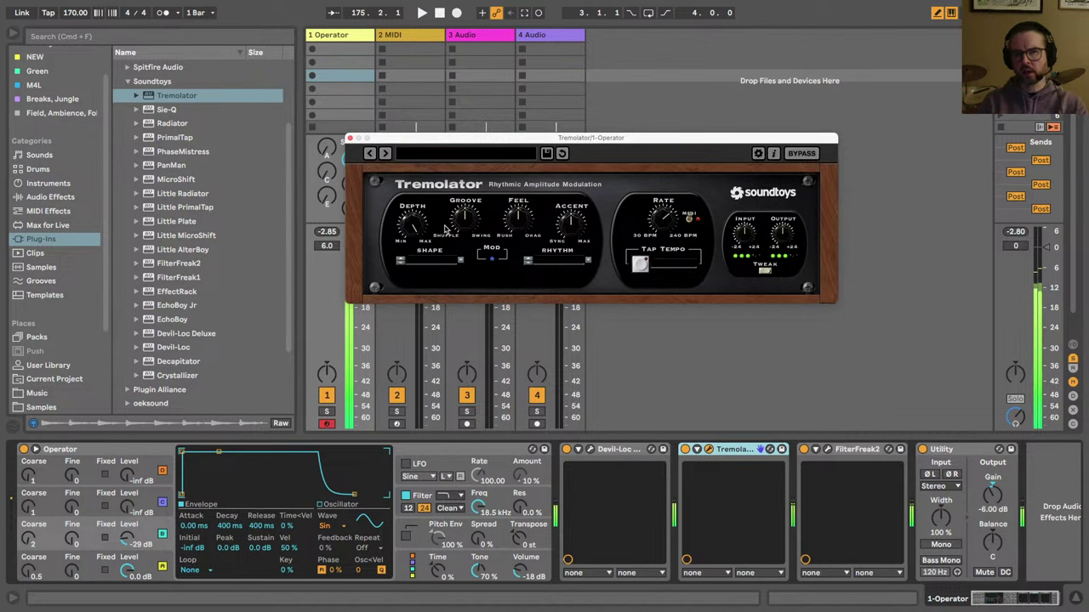
Step: Try Tremolator's FadeIn Trem preset from the Dynamic category
{"action": "left_click", "coordinate": [416, 155]}
{"action": "mouse_move", "coordinate": [416, 164]}
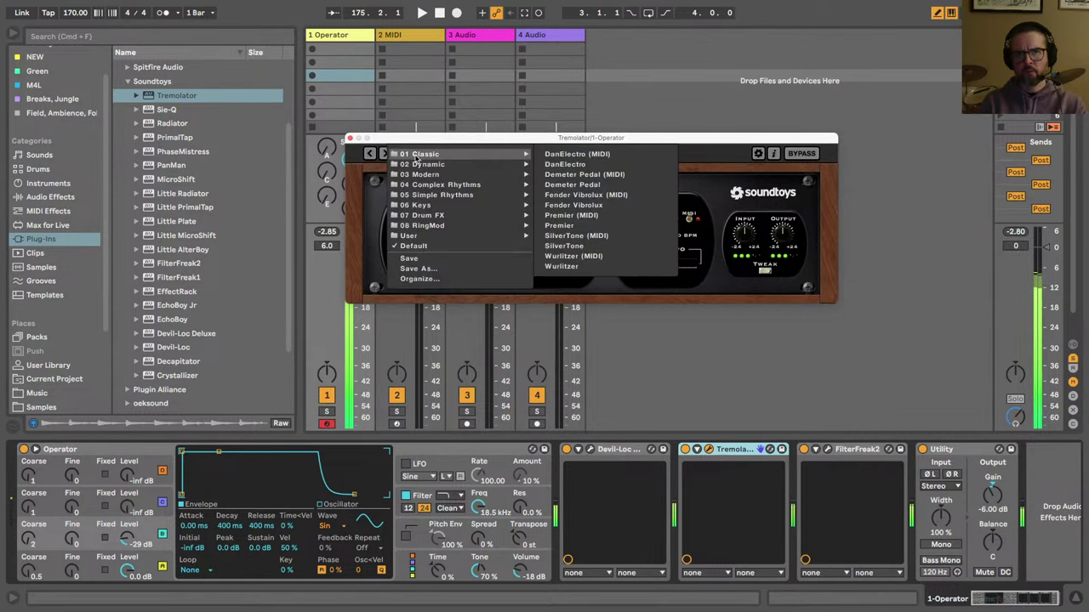
{"action": "left_click", "coordinate": [568, 184]}
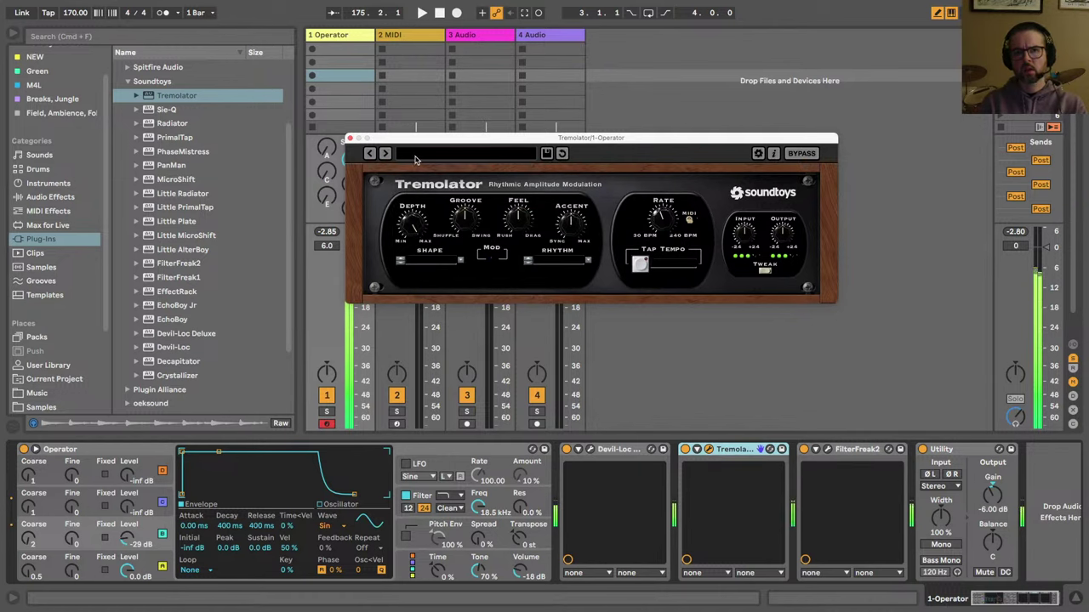
Step: Browse Tremolator's preset categories and try 8thsSquareChopper from Complex Rhythms
{"action": "left_click", "coordinate": [416, 159]}
{"action": "mouse_move", "coordinate": [419, 176]}
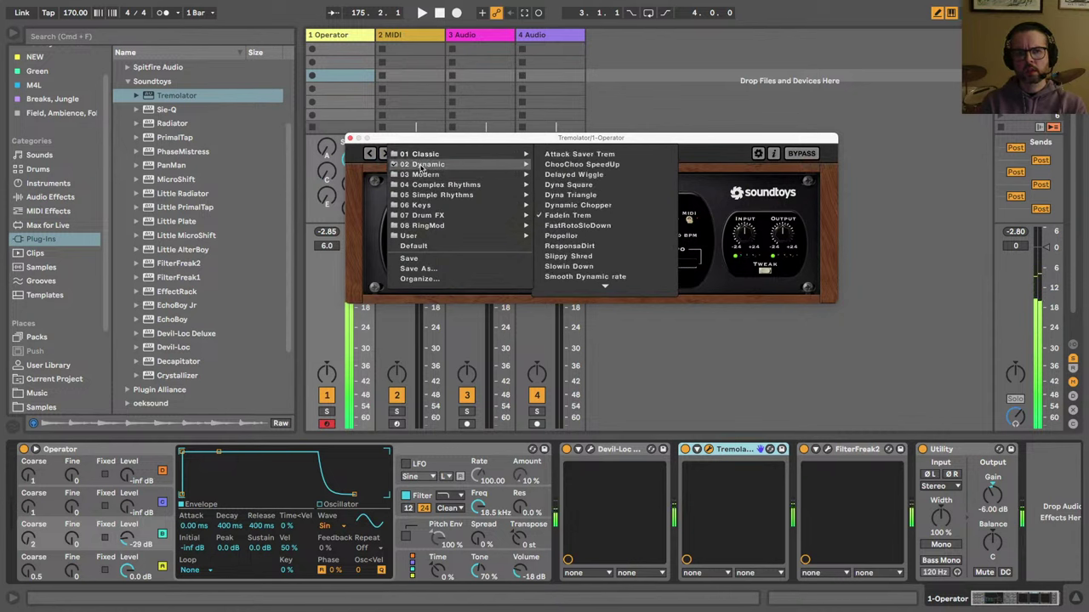
{"action": "mouse_move", "coordinate": [425, 156]}
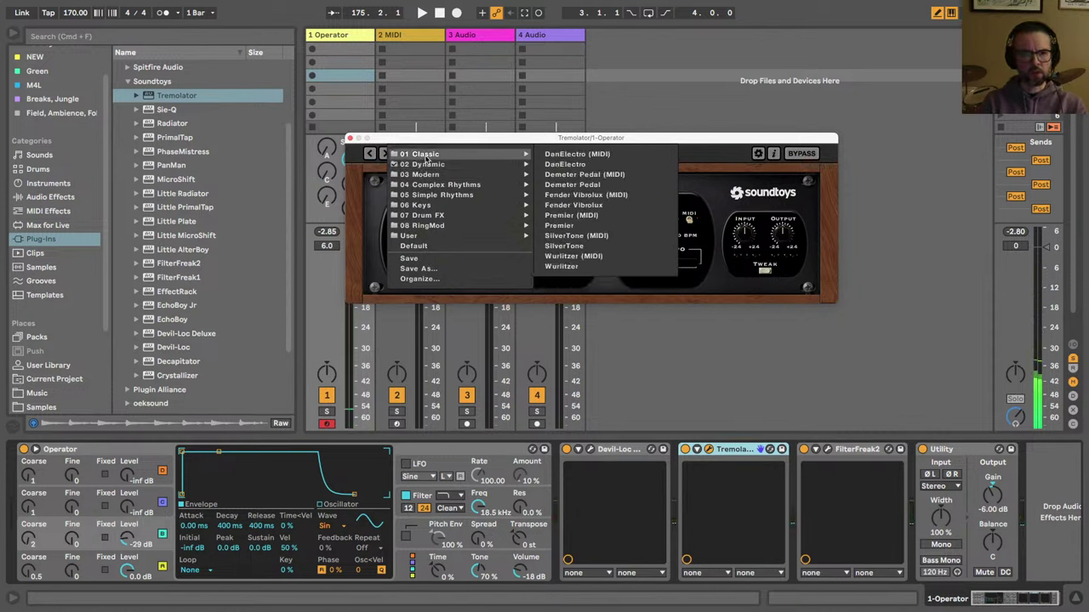
{"action": "mouse_move", "coordinate": [433, 194]}
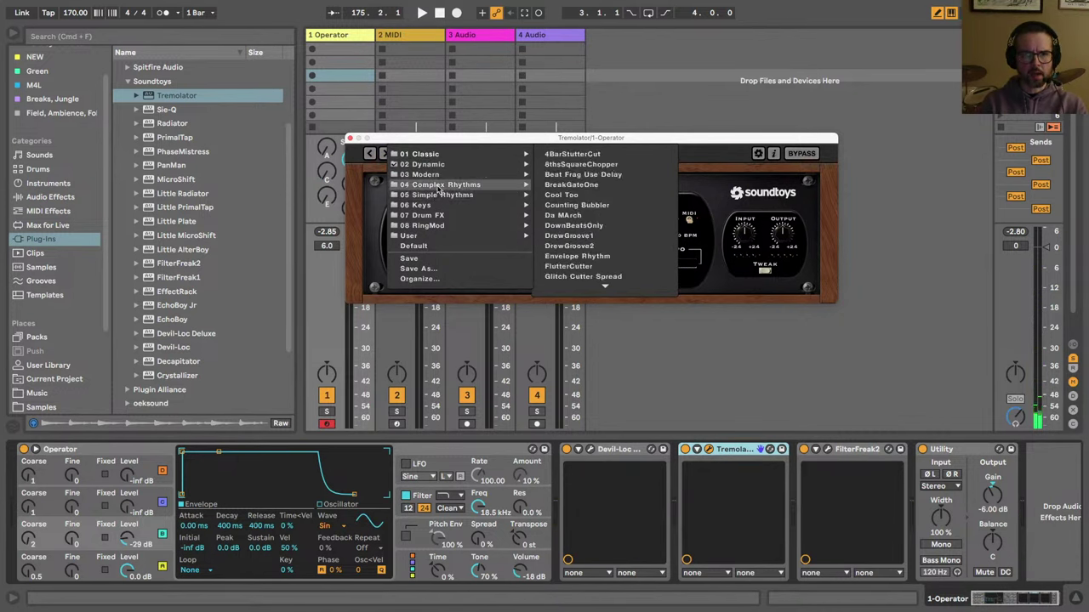
{"action": "left_click", "coordinate": [561, 164]}
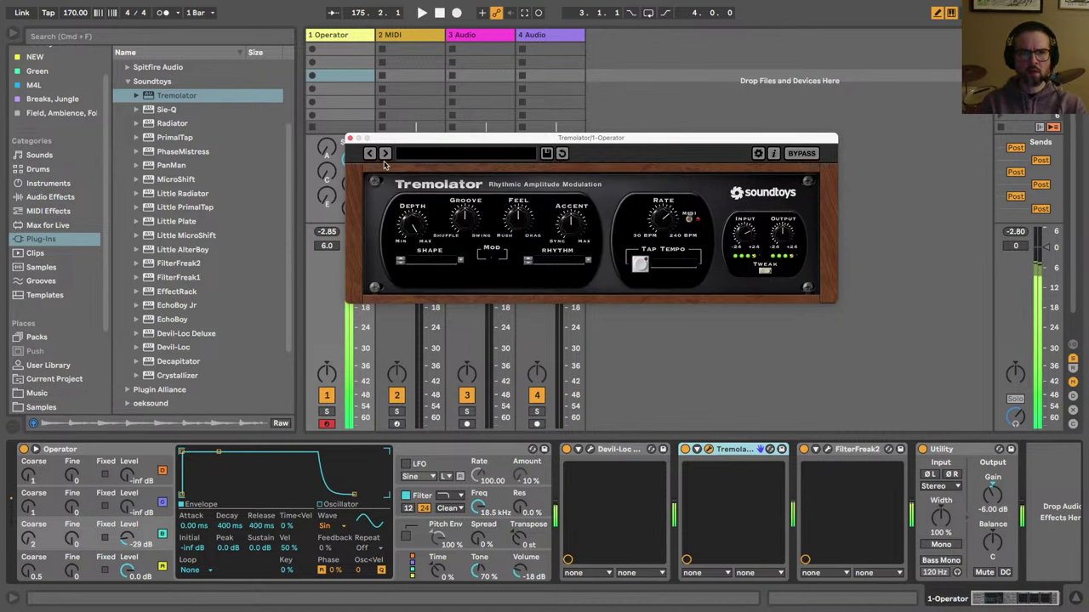
Step: Lower the level of Operator's third listed oscillator to -30 dB and audition the following Tremolator preset
{"action": "key", "text": "z"}
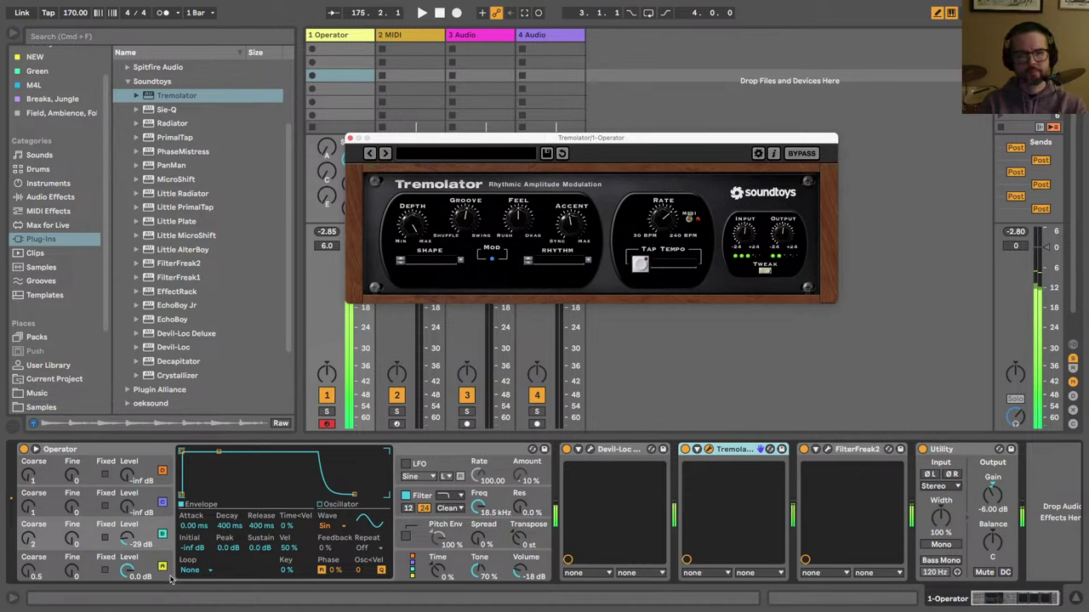
{"action": "left_click", "coordinate": [126, 540]}
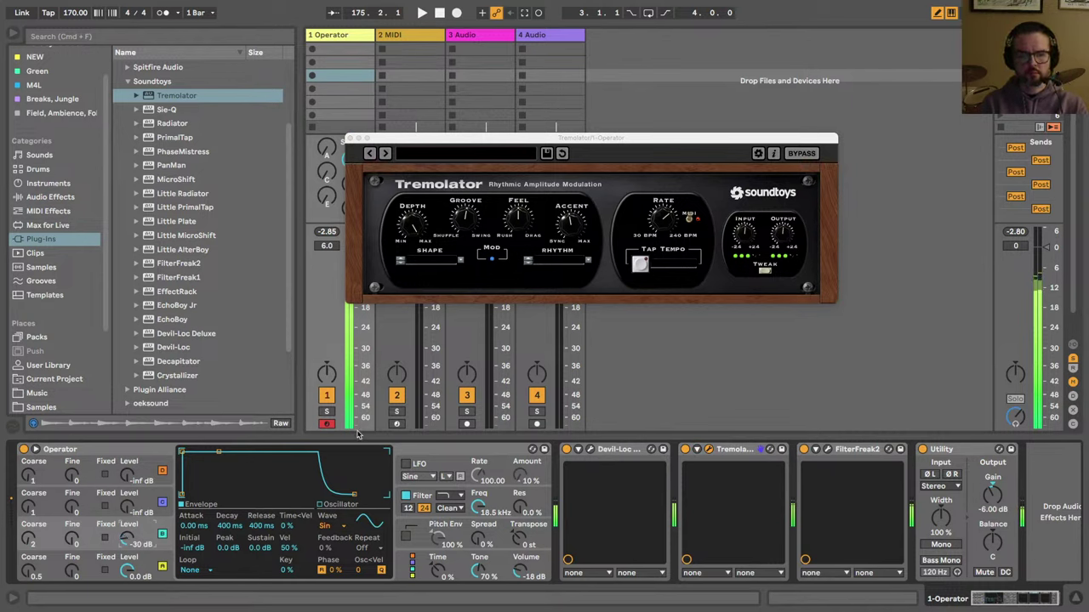
{"action": "left_click", "coordinate": [384, 156]}
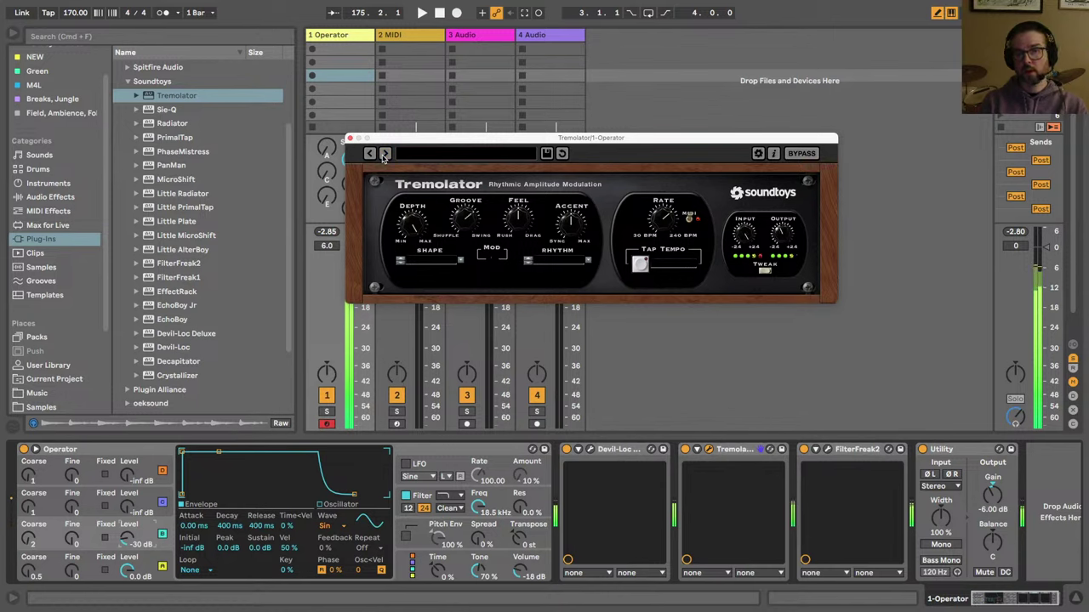
{"action": "key", "text": "z"}
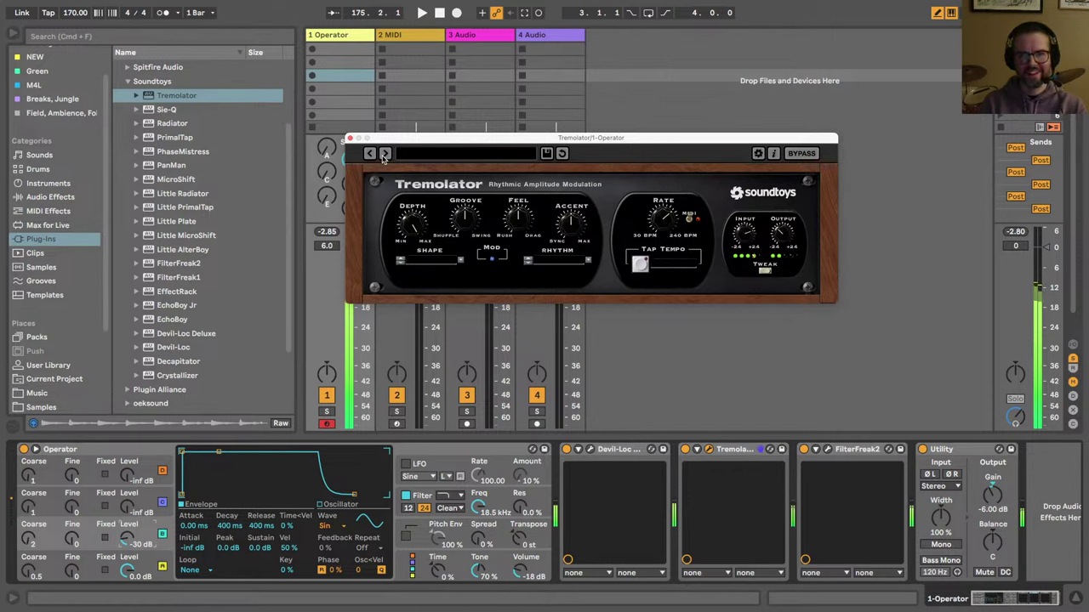
Step: Load a 1-16th Grv Sine preset from Tremolator's Simple Rhythms category and turn the groove towards swing
{"action": "left_click", "coordinate": [411, 154]}
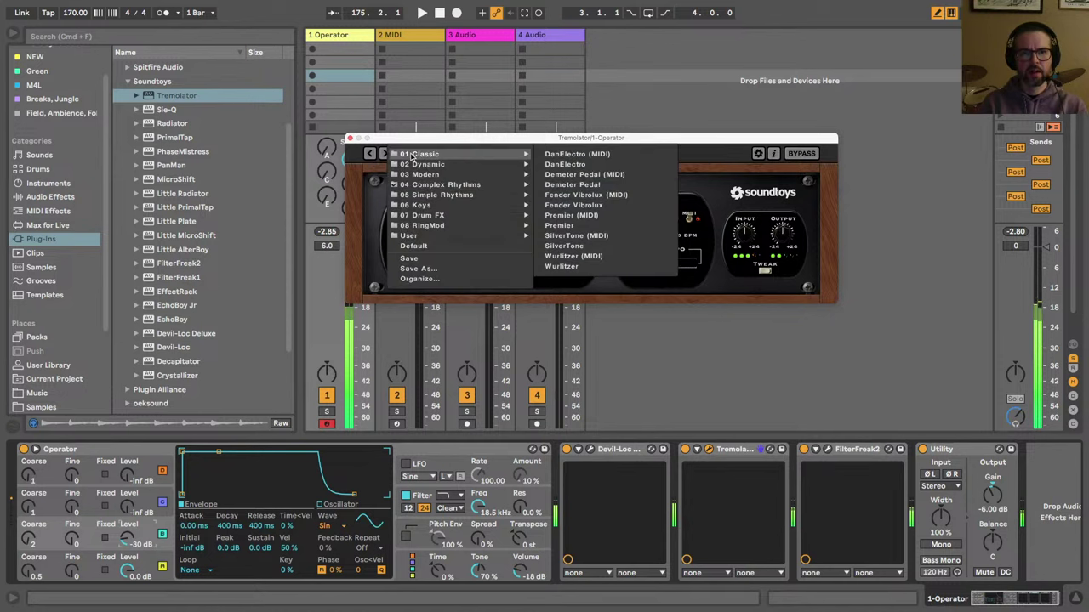
{"action": "mouse_move", "coordinate": [416, 195]}
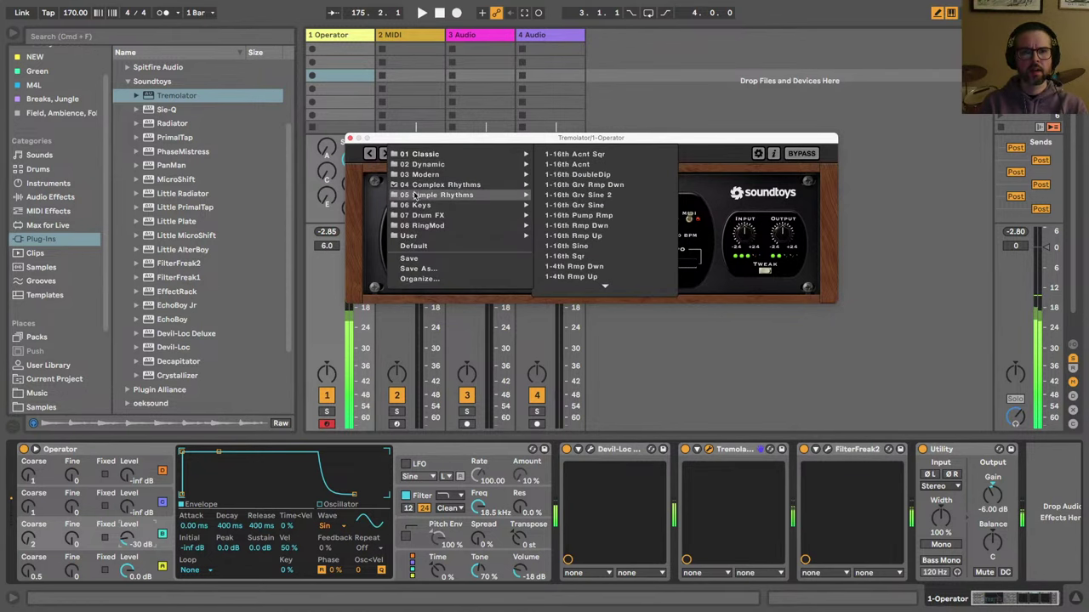
{"action": "left_click", "coordinate": [577, 200]}
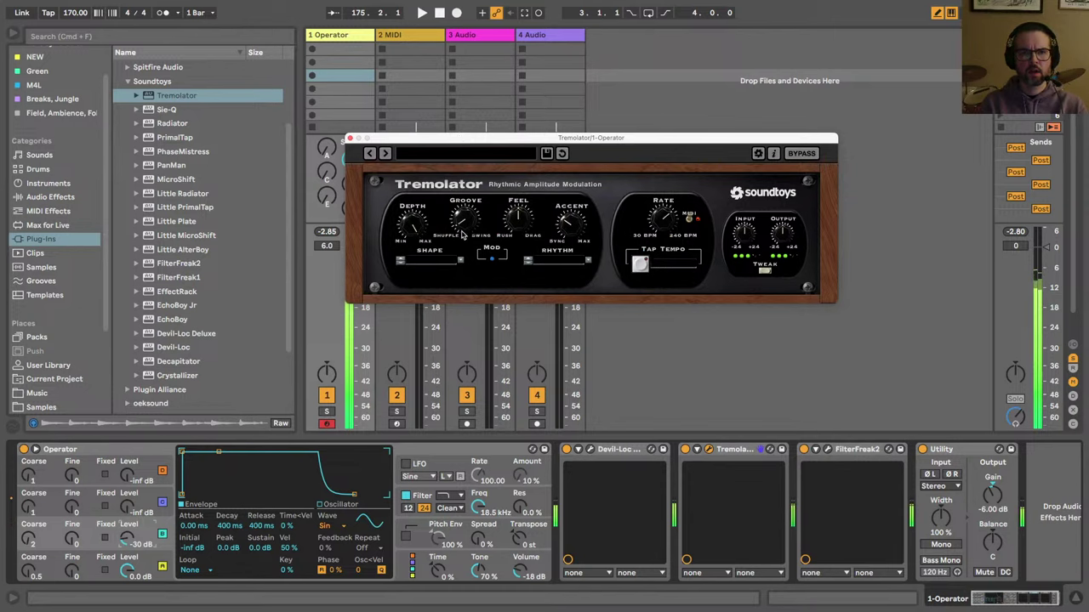
{"action": "left_click_drag", "start_coordinate": [465, 223], "coordinate": [466, 176]}
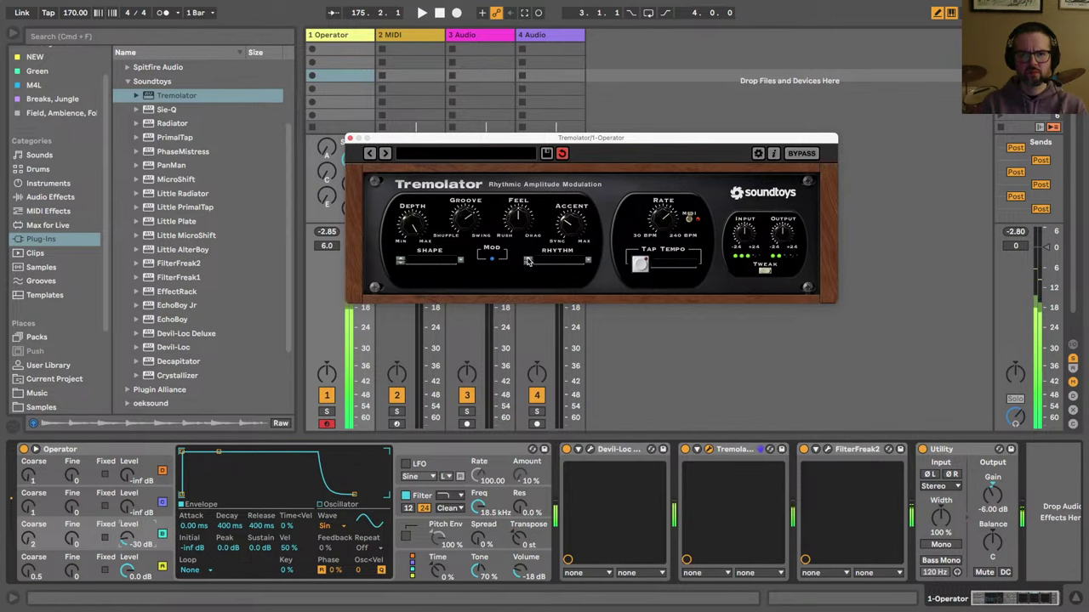
Step: Turn off FilterFreak2 in the Operator track's device chain and close Tremolator's plug-in window
{"action": "left_click", "coordinate": [827, 450]}
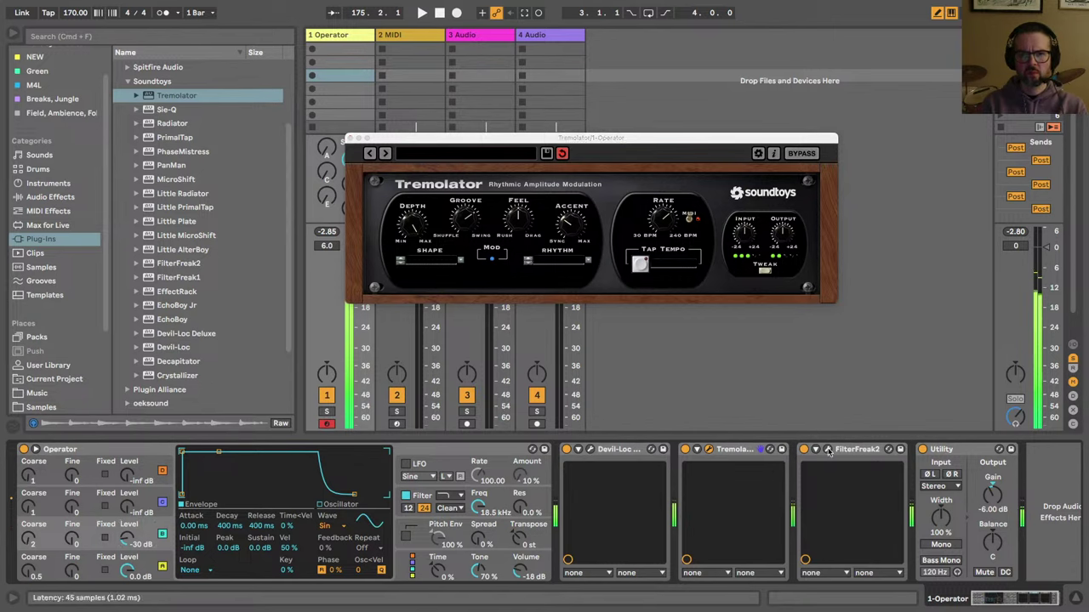
{"action": "left_click", "coordinate": [804, 450]}
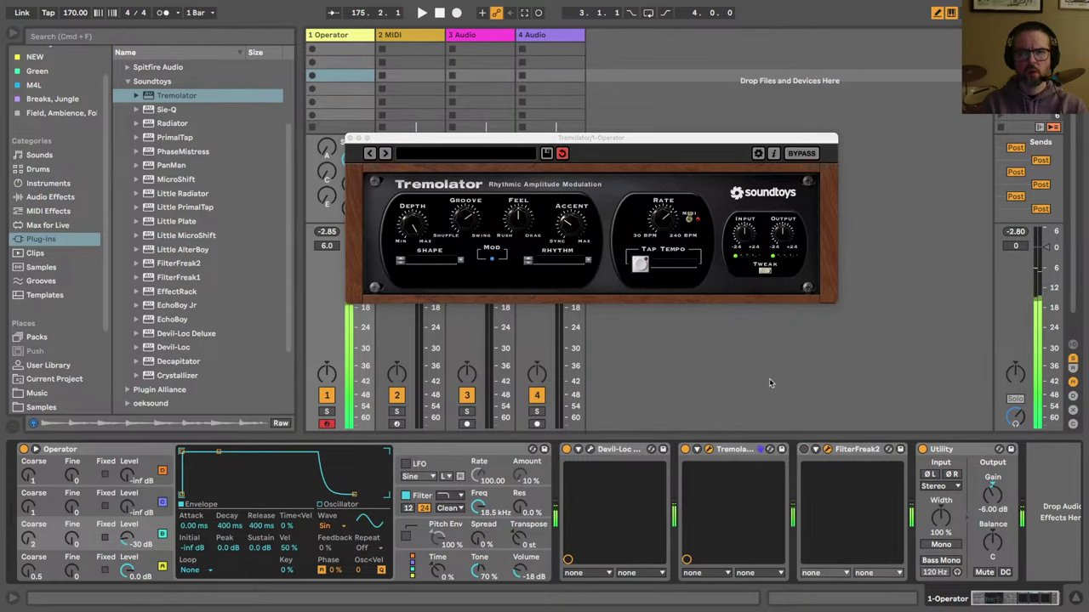
{"action": "left_click", "coordinate": [351, 138]}
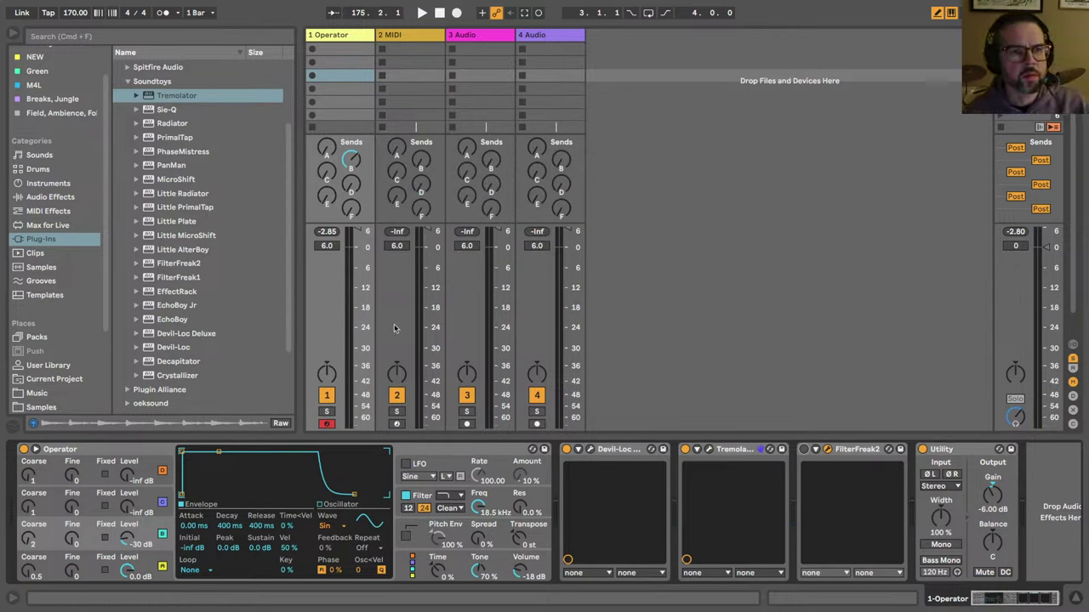
{"action": "left_click", "coordinate": [840, 450]}
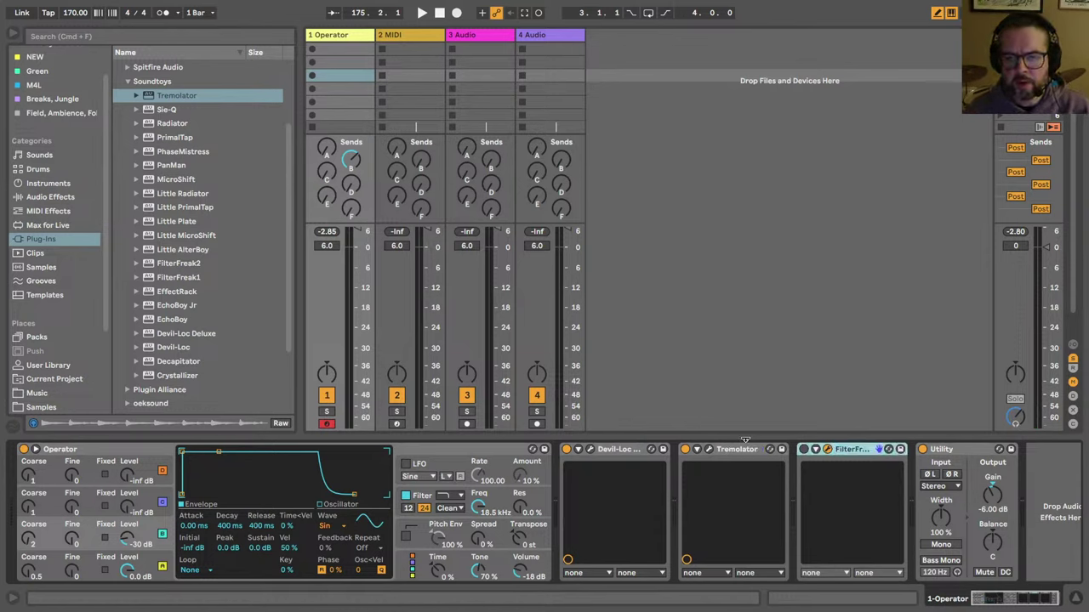
{"action": "left_click", "coordinate": [737, 451]}
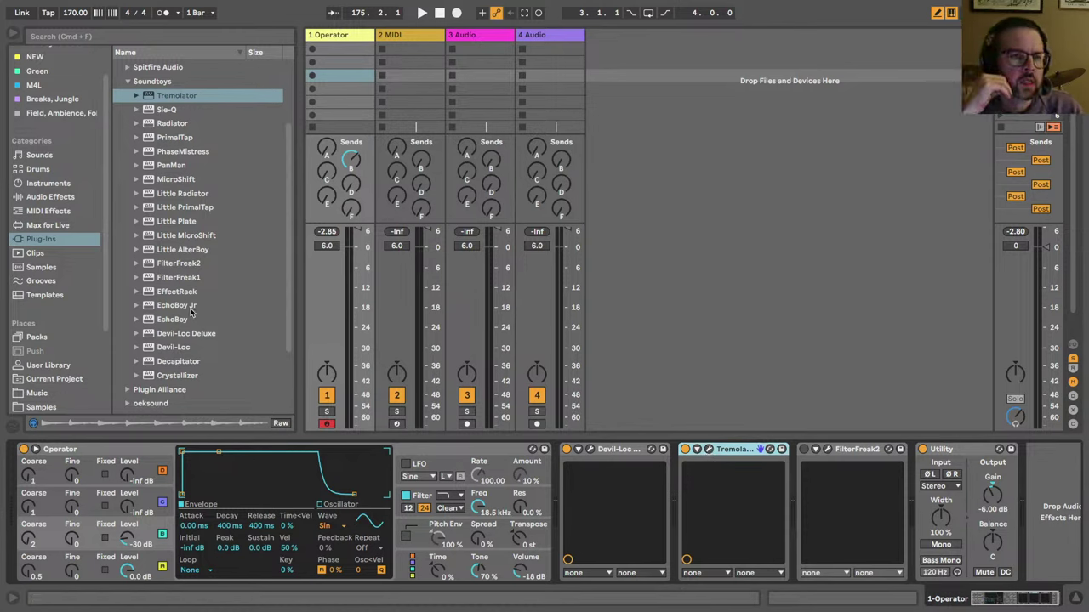
Step: Insert Radiator directly after Operator, compare the sound without it, and turn off Devil-Loc Deluxe
{"action": "left_click", "coordinate": [161, 322]}
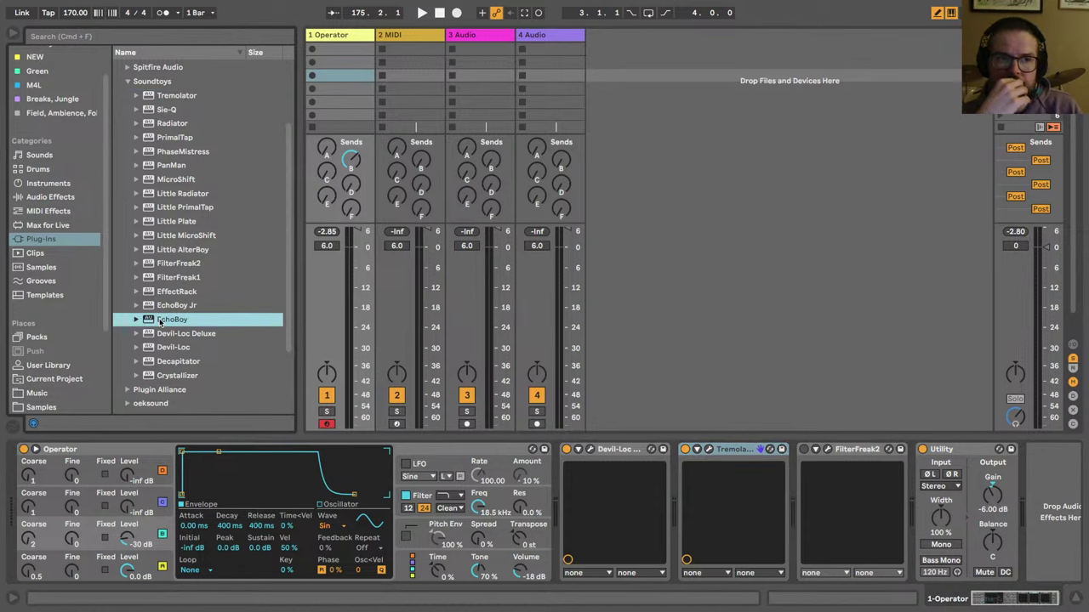
{"action": "left_click_drag", "start_coordinate": [160, 123], "coordinate": [553, 453]}
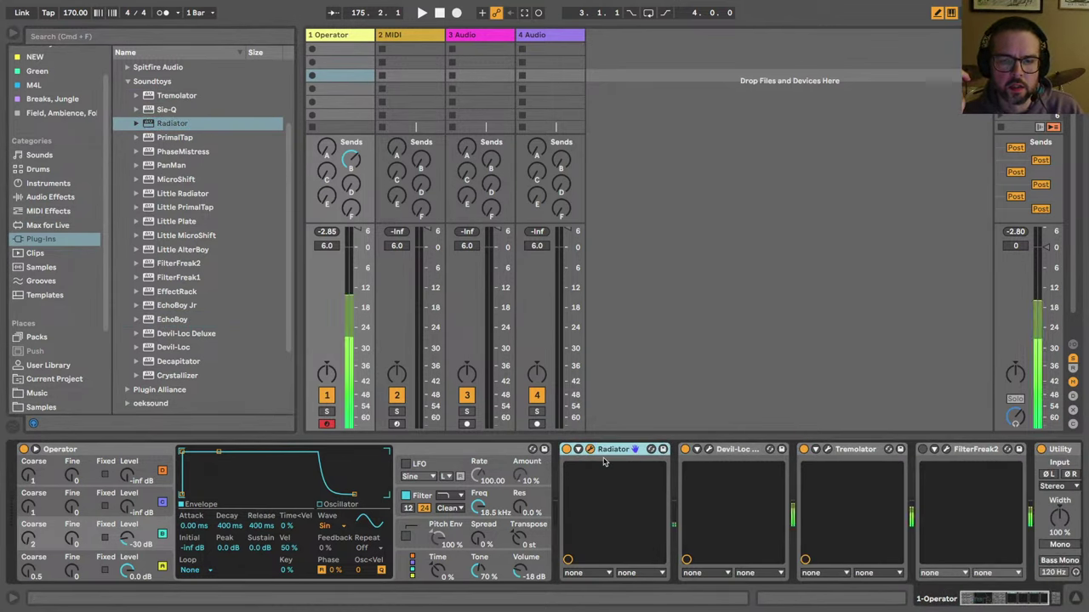
{"action": "left_click", "coordinate": [565, 449]}
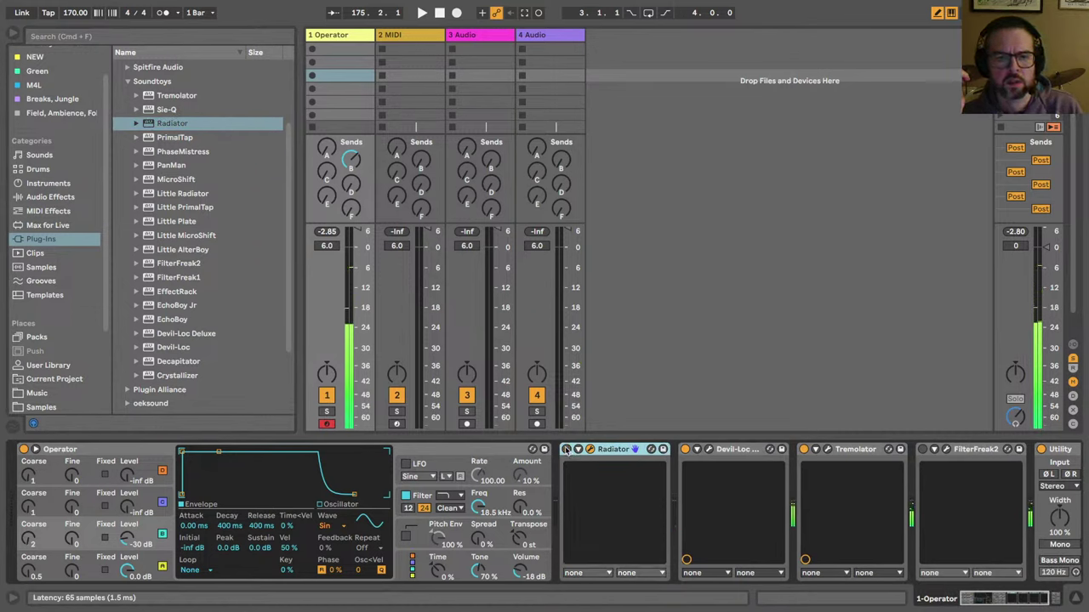
{"action": "left_click", "coordinate": [685, 449]}
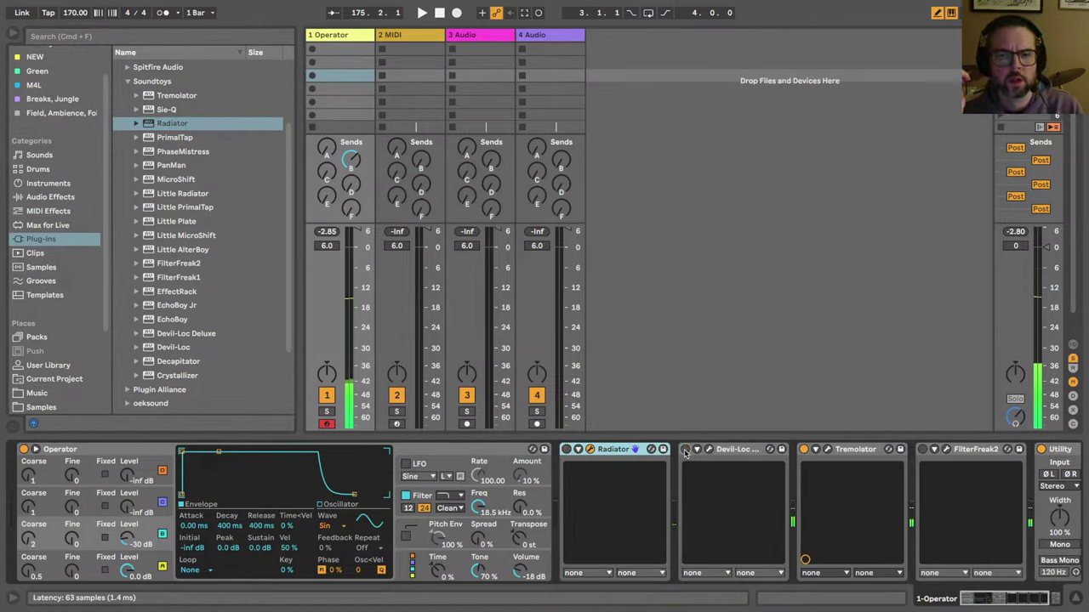
{"action": "left_click", "coordinate": [566, 449]}
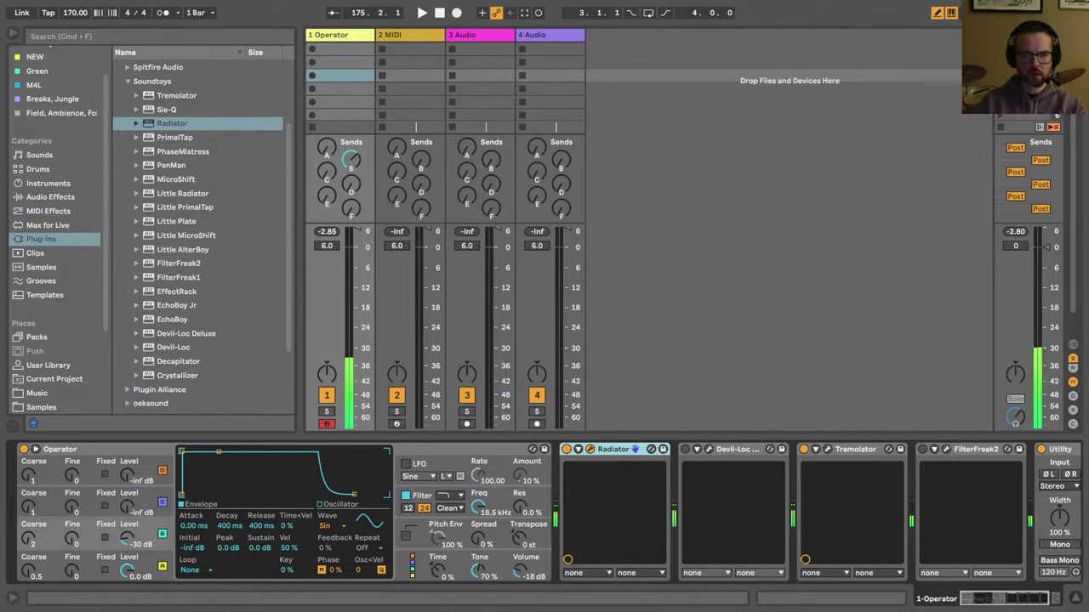
Step: Drive the bass through Radiator with raised input, output and bass, reduced treble, and the mix pulled back to about halfway
{"action": "key", "text": "alt+super+p"}
{"action": "left_click_drag", "start_coordinate": [503, 291], "coordinate": [488, 257]}
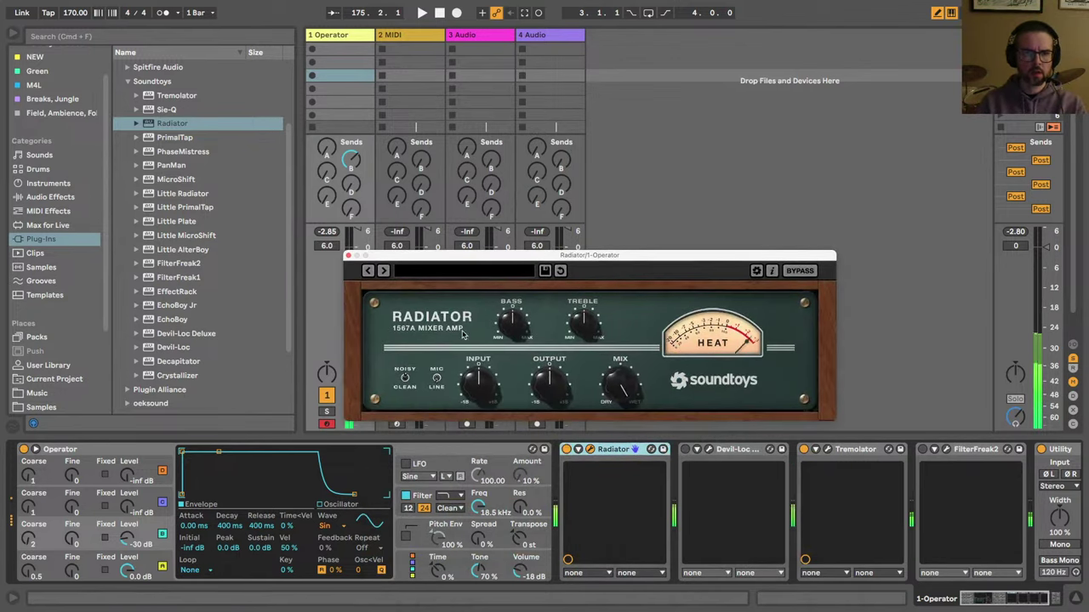
{"action": "left_click_drag", "start_coordinate": [488, 393], "coordinate": [483, 357]}
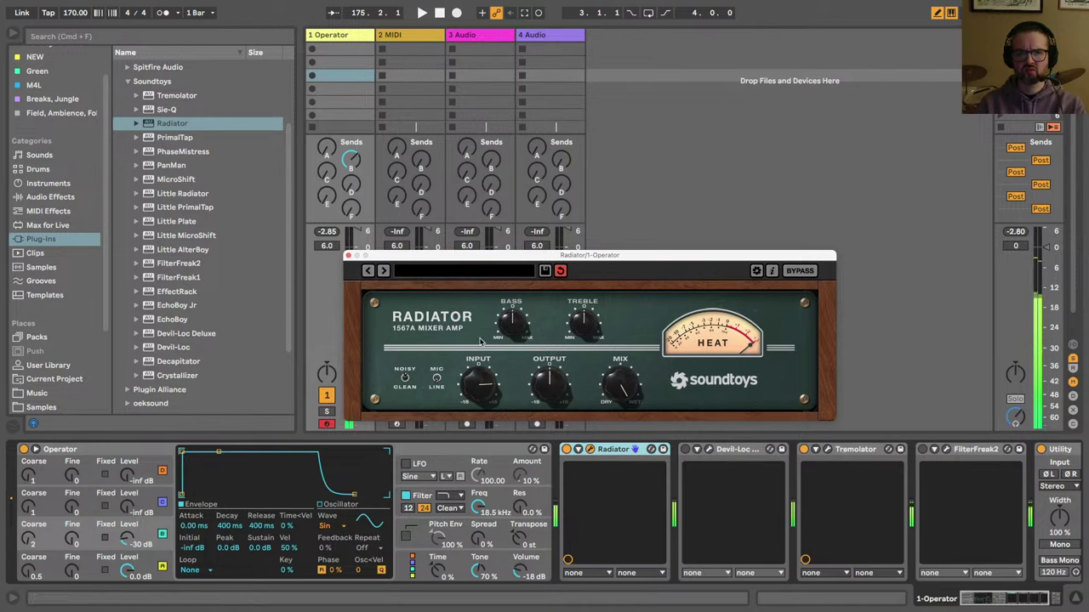
{"action": "left_click_drag", "start_coordinate": [551, 385], "coordinate": [552, 362]}
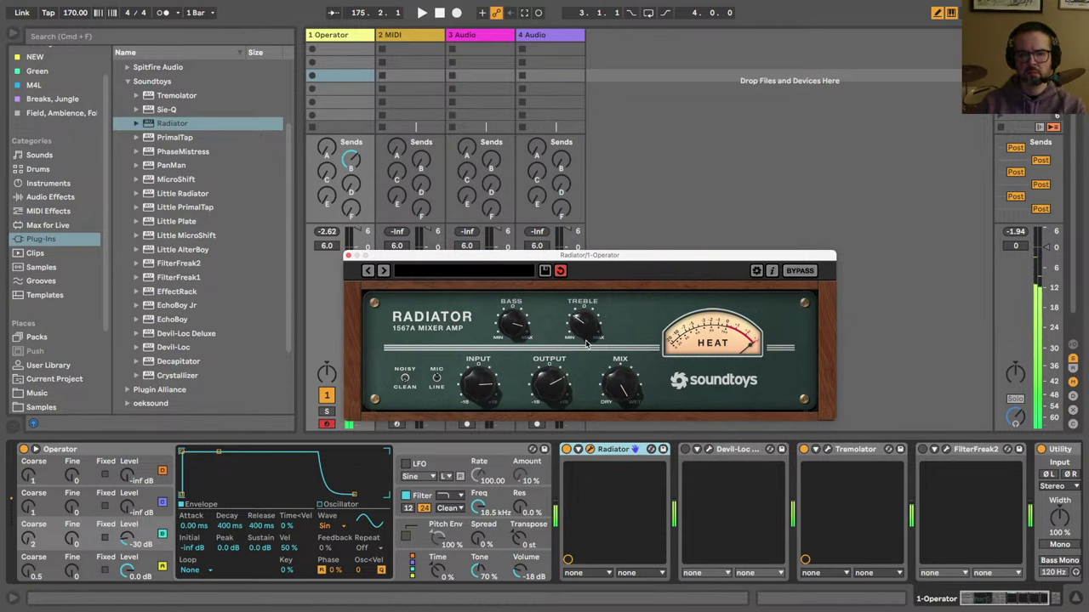
{"action": "key", "text": "z"}
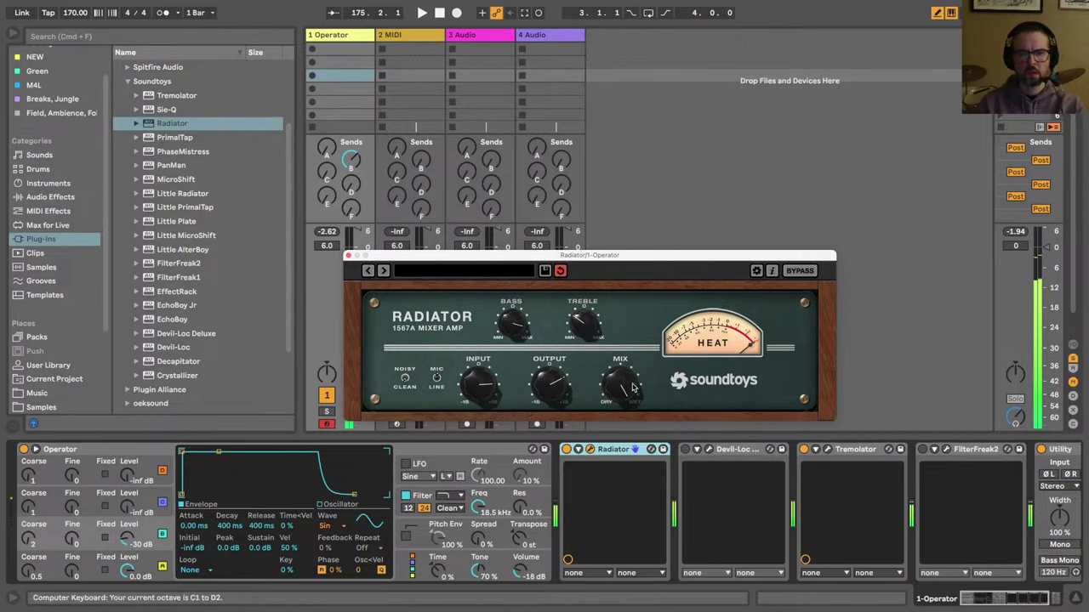
{"action": "left_click_drag", "start_coordinate": [633, 402], "coordinate": [635, 451]}
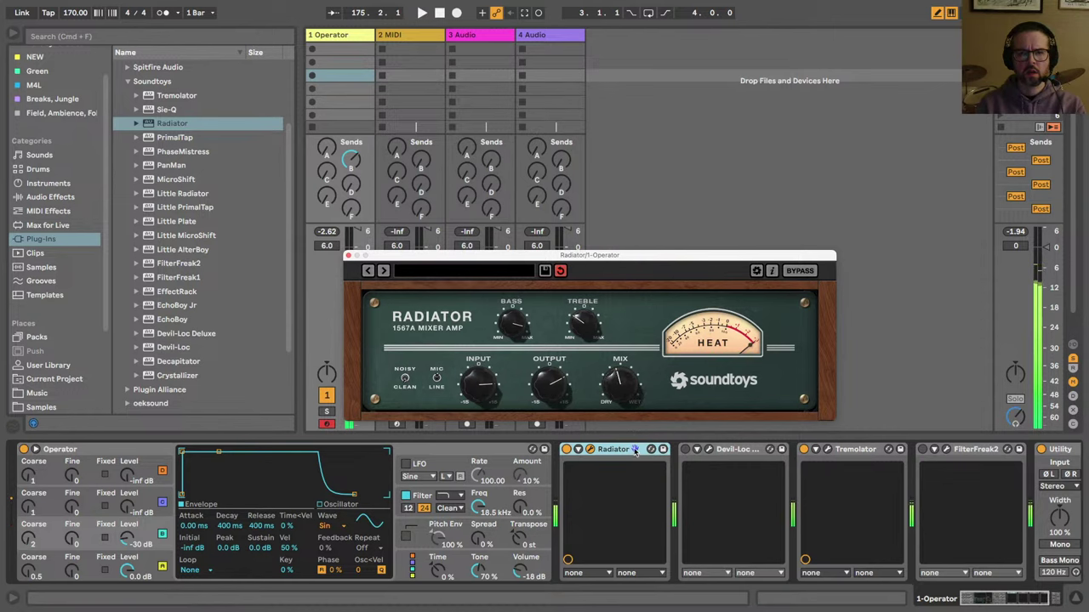
Step: Turn Tremolator off and FilterFreak2 on, and try Radiator's Mic/Line switch
{"action": "left_click", "coordinate": [804, 449]}
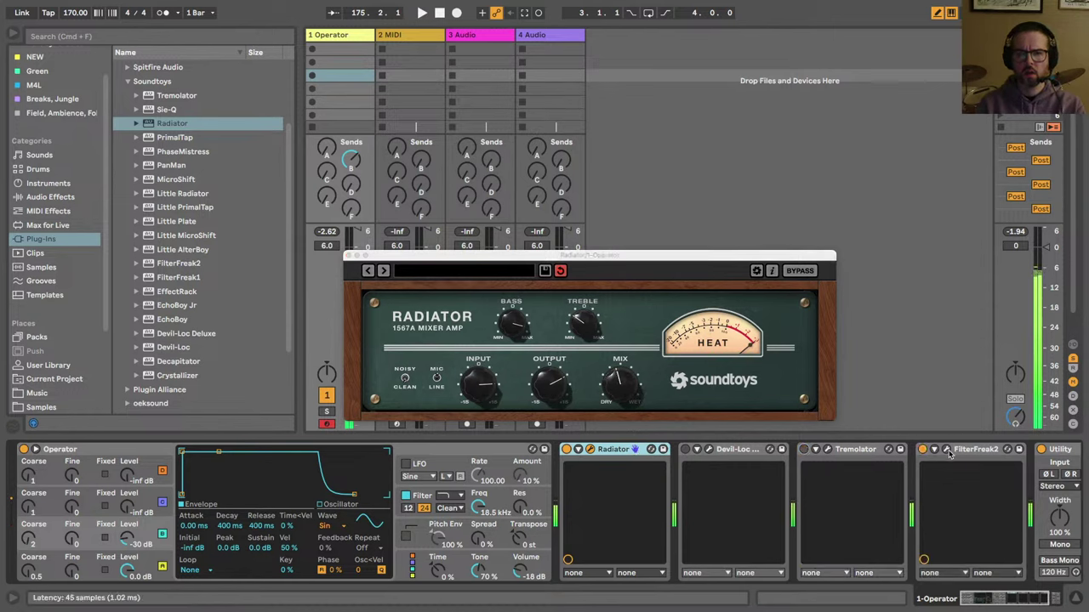
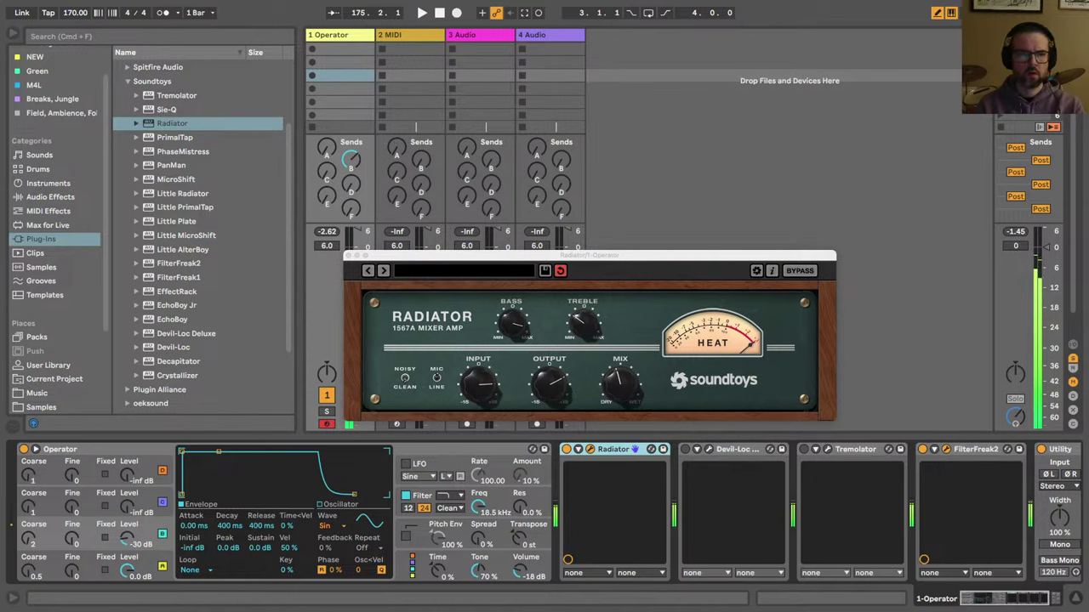
{"action": "left_click", "coordinate": [437, 380]}
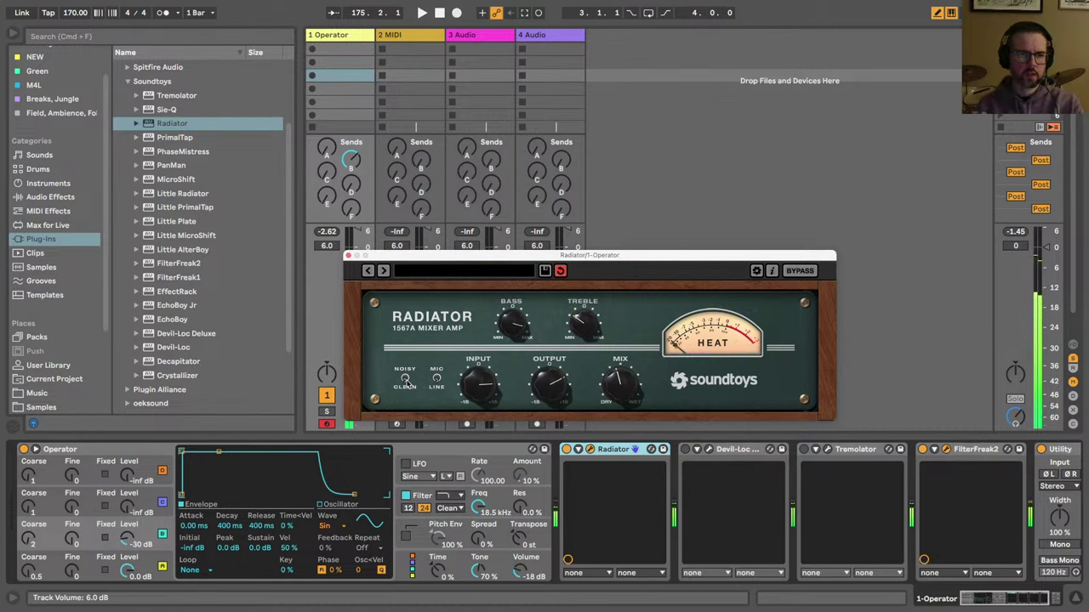
Step: Give Operator's third listed oscillator a 4.65 s attack and -15 dB level, and drive Radiator's input harder
{"action": "mouse_move", "coordinate": [128, 538]}
{"action": "left_mouse_down"}
{"action": "mouse_move", "coordinate": [128, 563]}
{"action": "mouse_move", "coordinate": [130, 535]}
{"action": "left_mouse_up"}
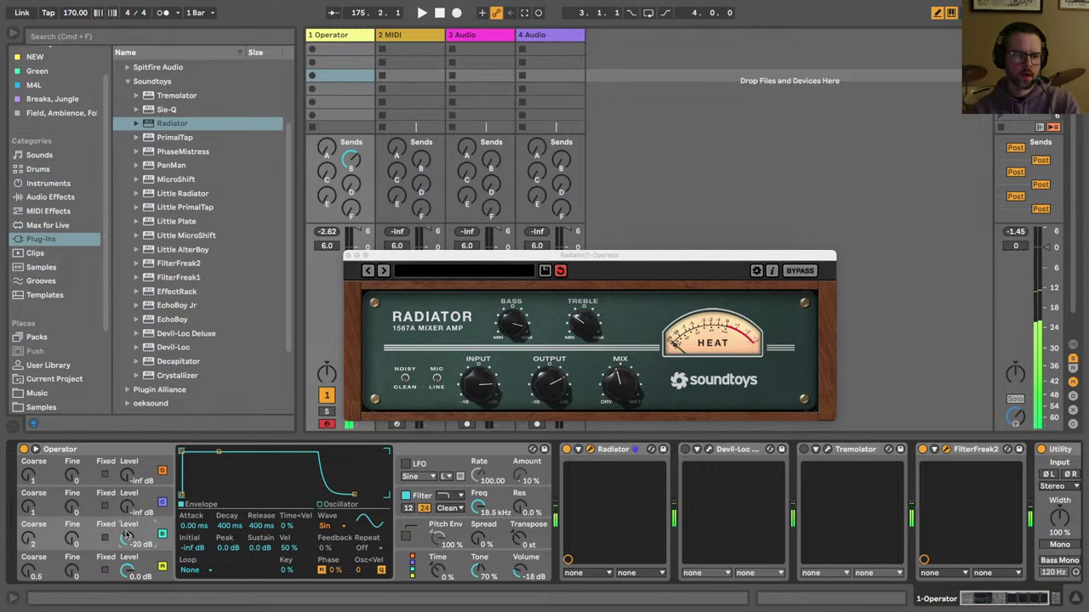
{"action": "left_click_drag", "start_coordinate": [182, 451], "coordinate": [243, 454]}
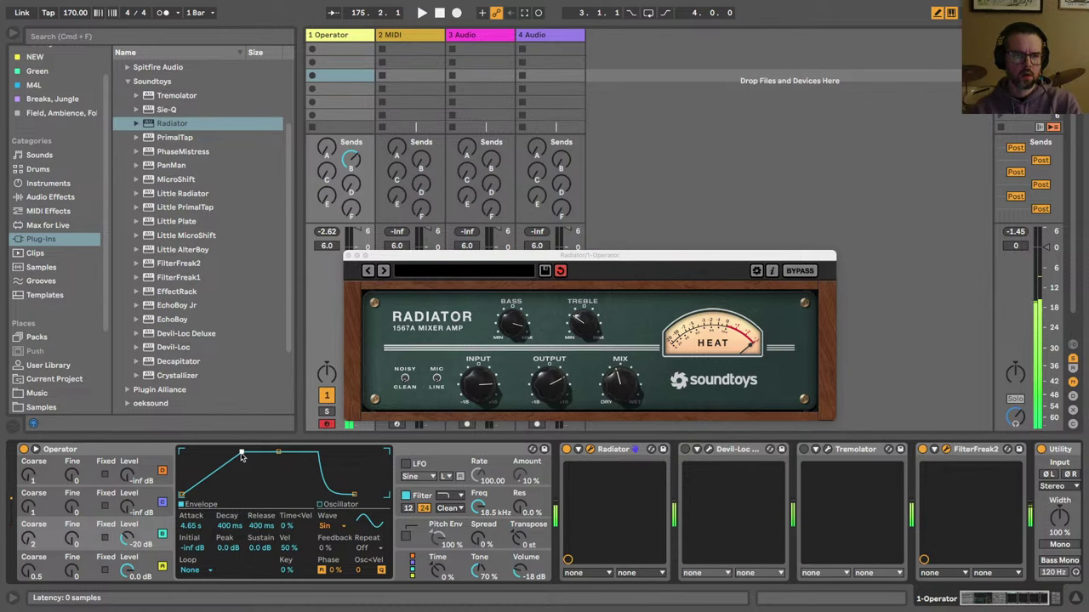
{"action": "left_click", "coordinate": [490, 385]}
{"action": "left_click_drag", "start_coordinate": [490, 385], "coordinate": [489, 374]}
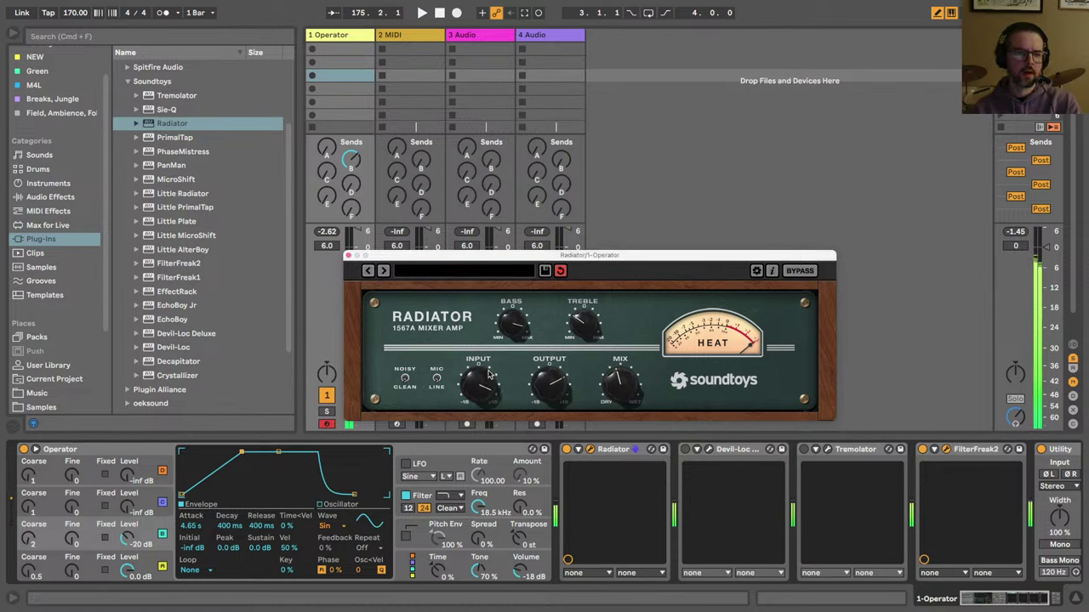
{"action": "left_click_drag", "start_coordinate": [129, 540], "coordinate": [129, 533]}
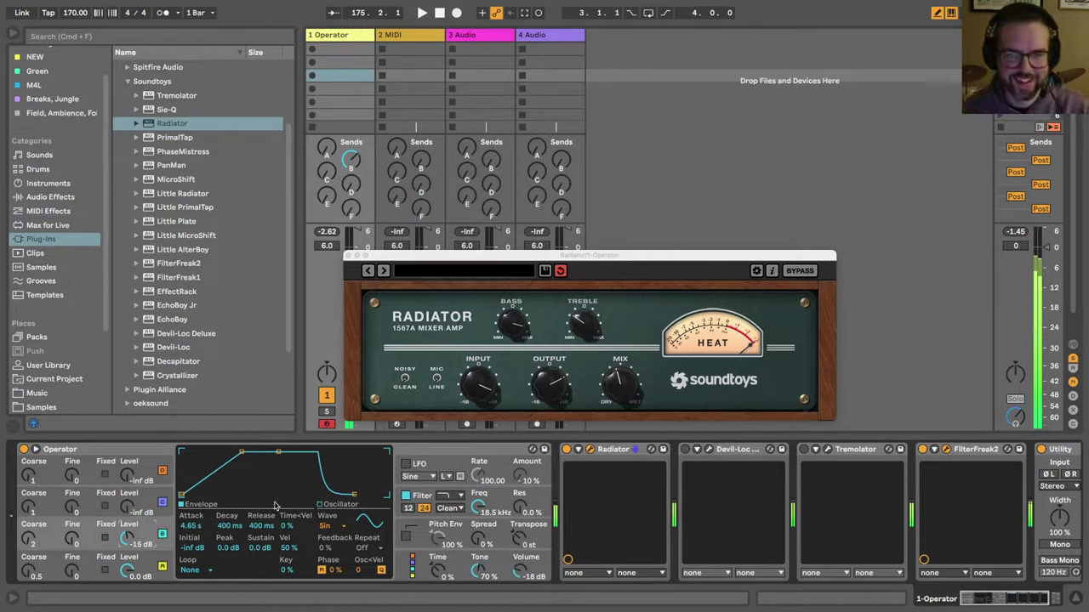
{"action": "left_click", "coordinate": [352, 256]}
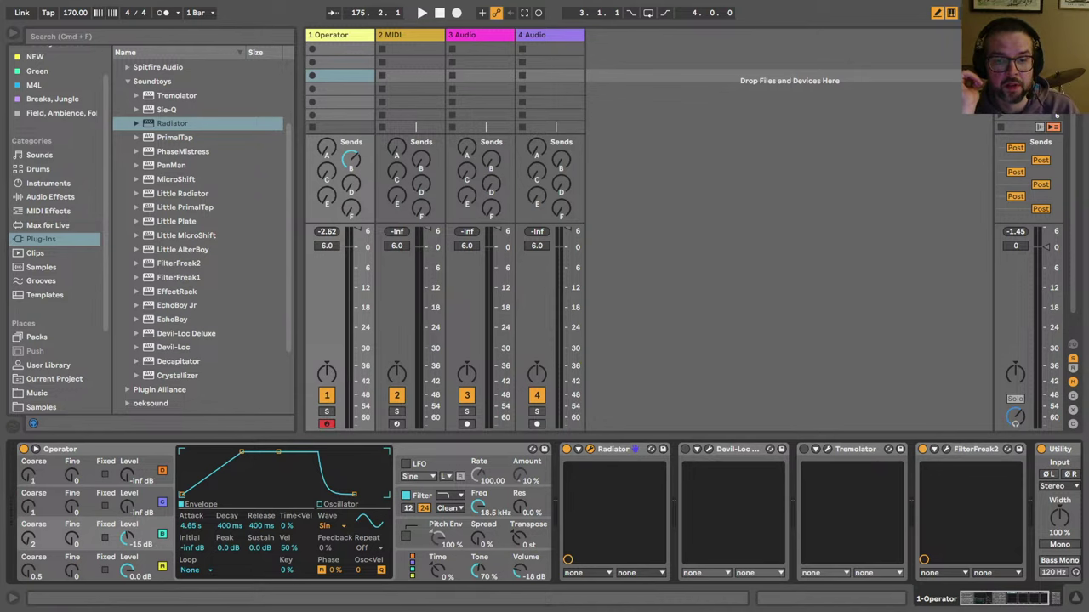
Step: Set Radiator to maximum input, fully wet mix, less treble and lower output, comparing with Operator's third listed oscillator off and on
{"action": "left_click_drag", "start_coordinate": [374, 131], "coordinate": [422, 109]}
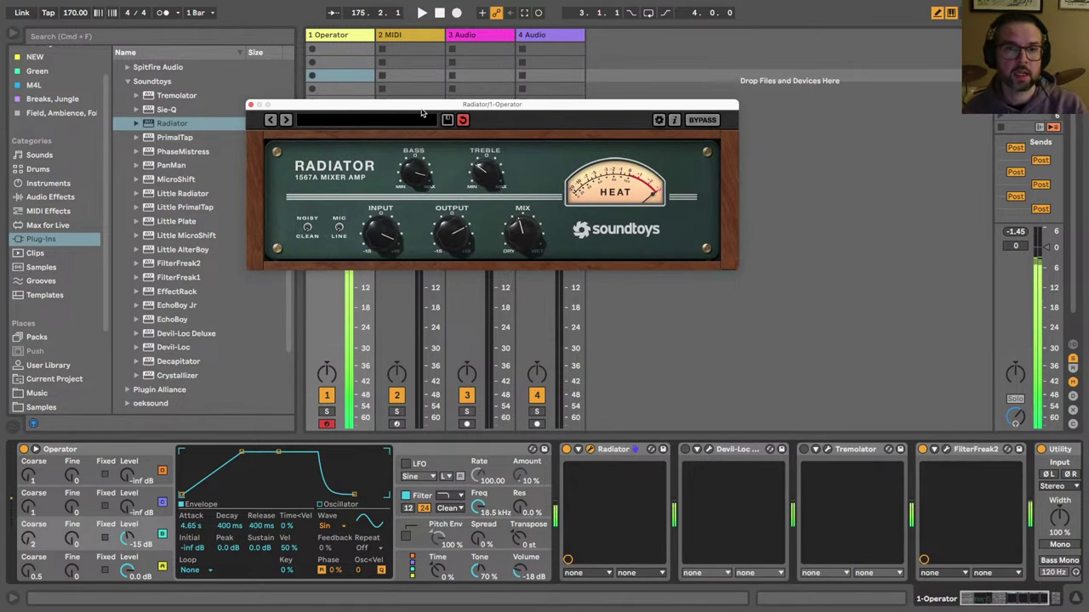
{"action": "left_click", "coordinate": [162, 535]}
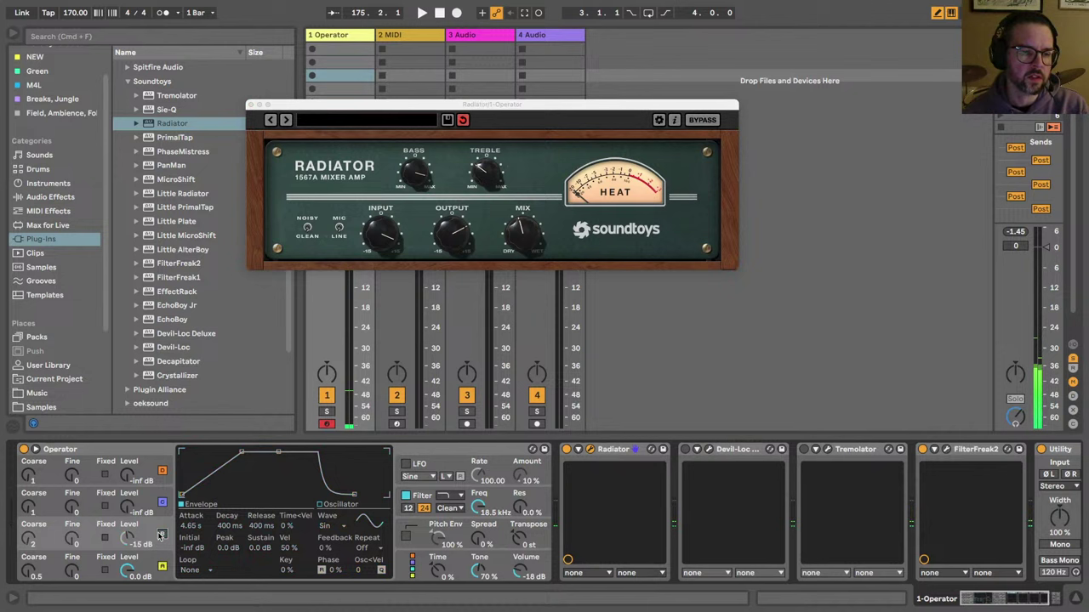
{"action": "left_click", "coordinate": [486, 174]}
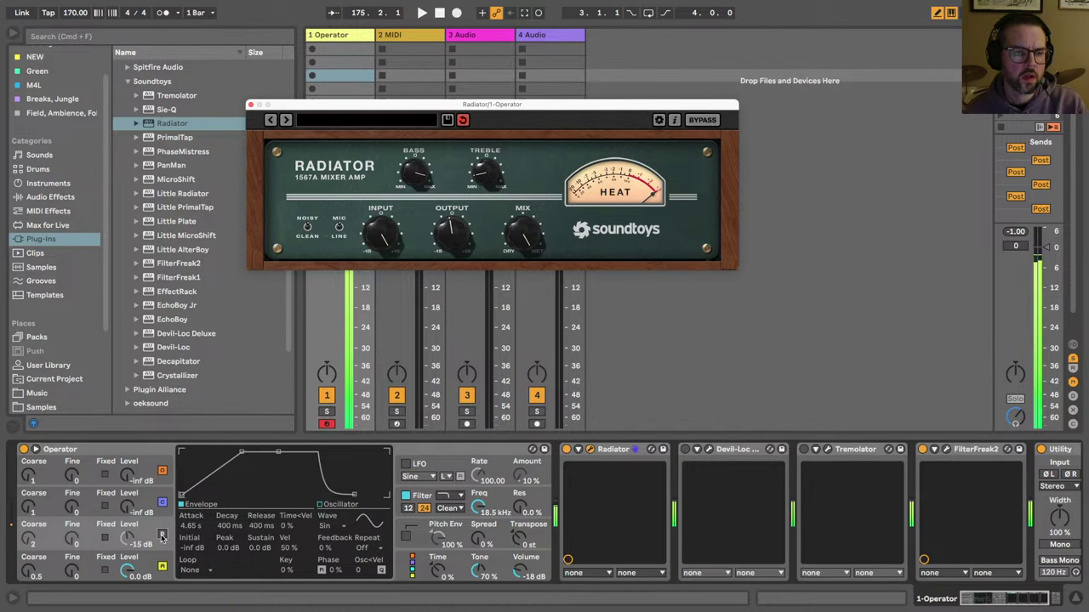
{"action": "left_click", "coordinate": [161, 535]}
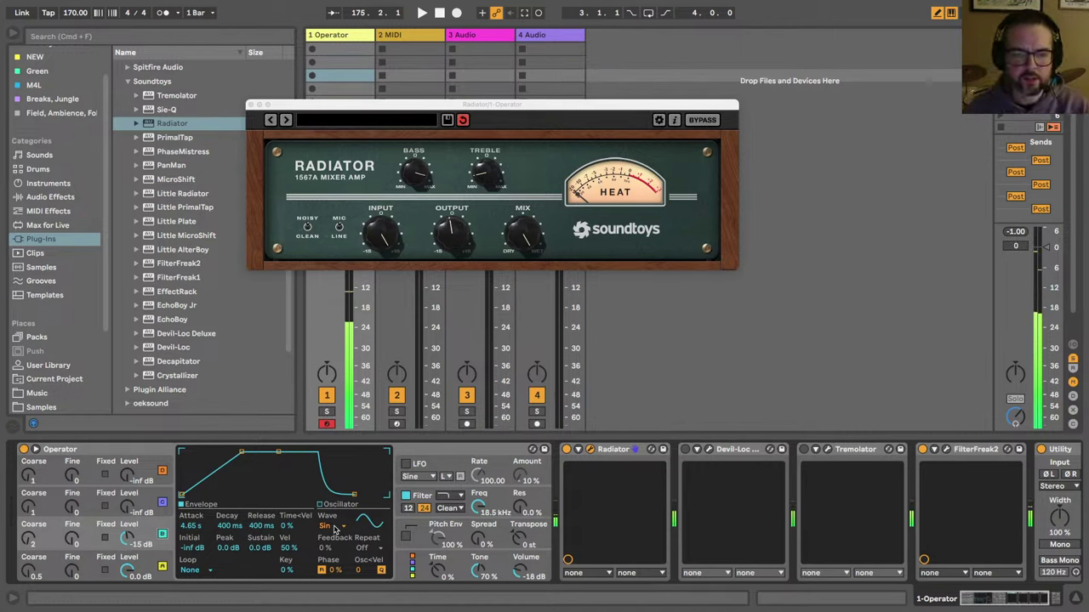
Step: Duplicate Radiator and turn Devil-Loc Deluxe back on, with its window placed clear of both Radiator windows
{"action": "key", "text": "super+d"}
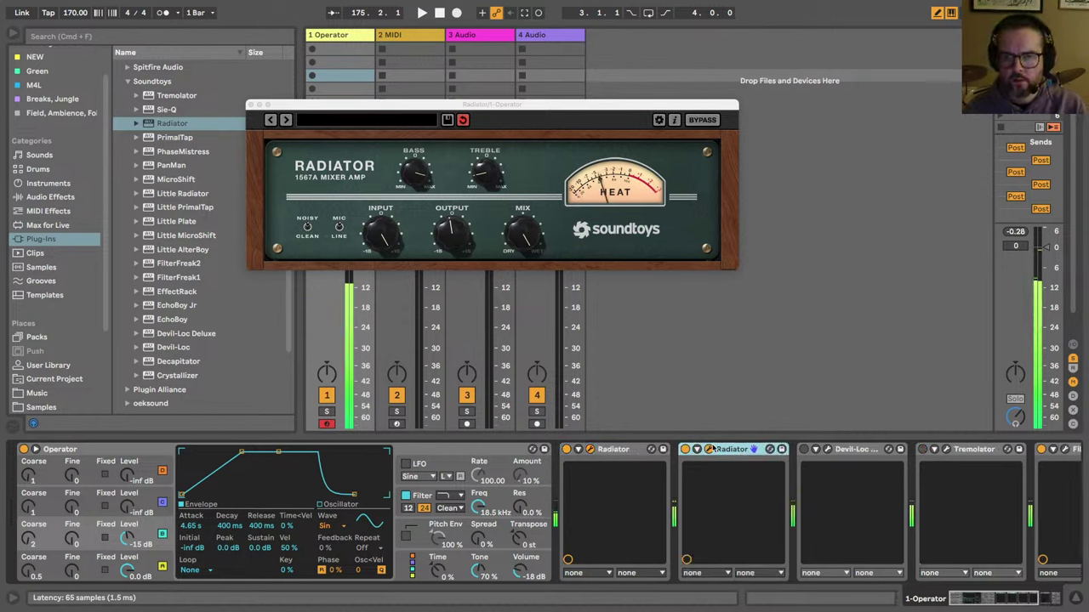
{"action": "left_click", "coordinate": [804, 450]}
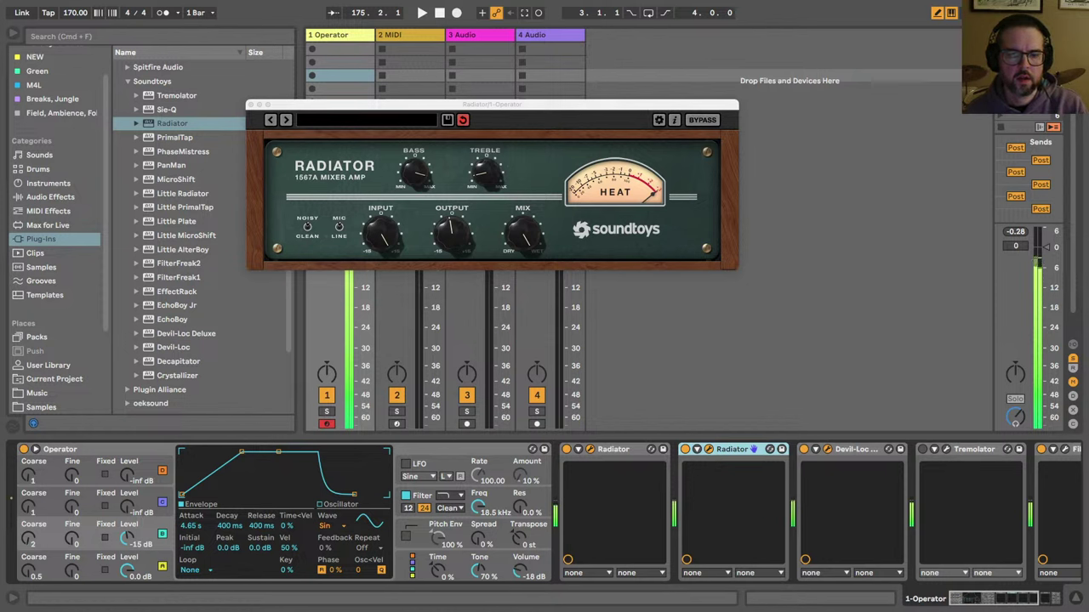
{"action": "left_click", "coordinate": [827, 449]}
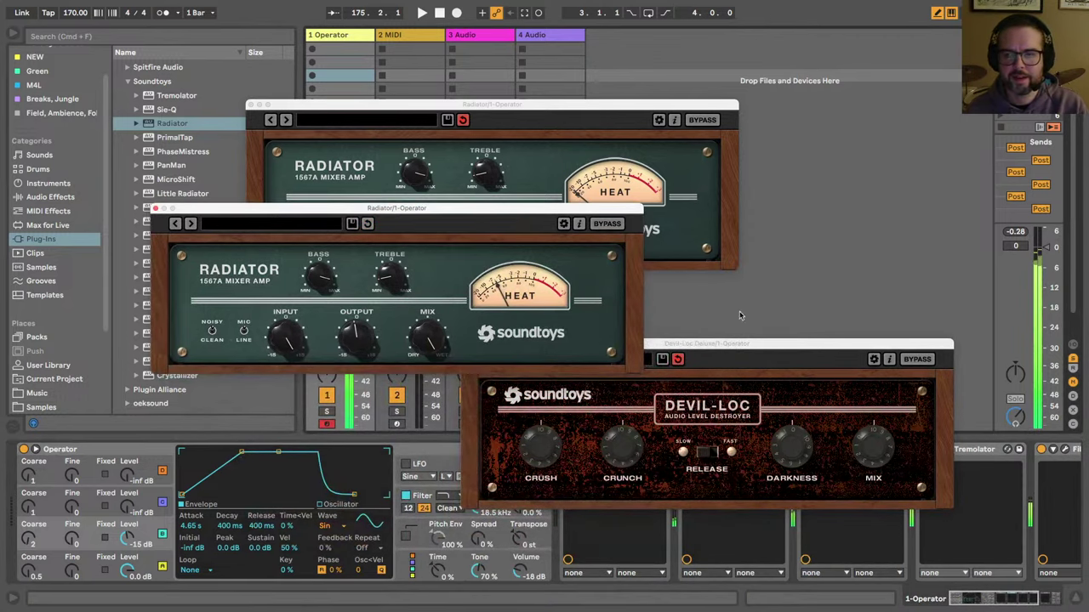
{"action": "left_click_drag", "start_coordinate": [831, 344], "coordinate": [950, 70]}
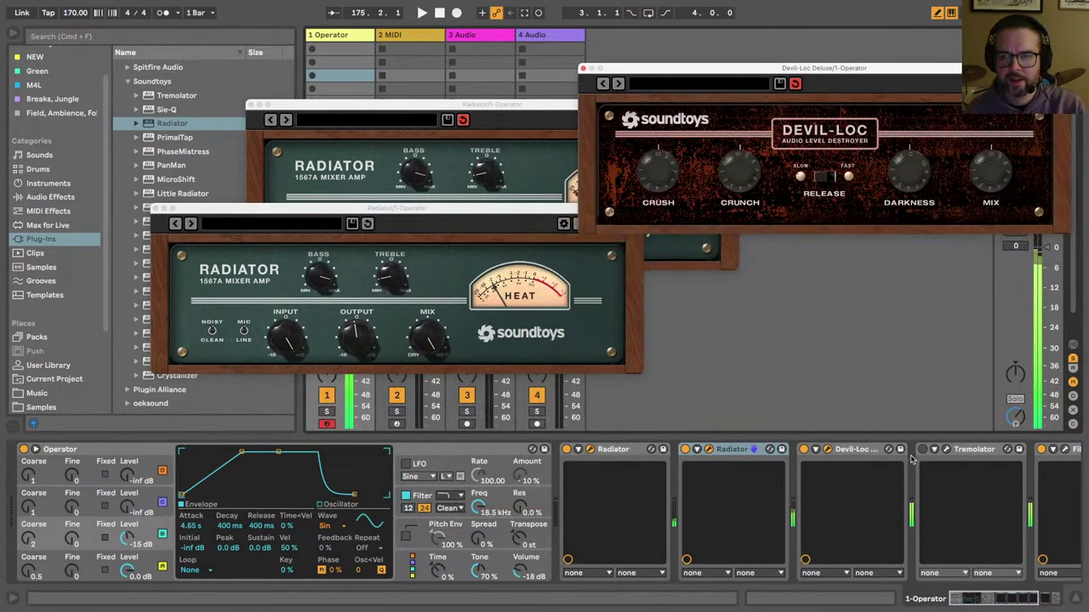
Step: Turn Tremolator on and FilterFreak2 off while auditioning the chain with the transport and metronome running
{"action": "left_click", "coordinate": [923, 451]}
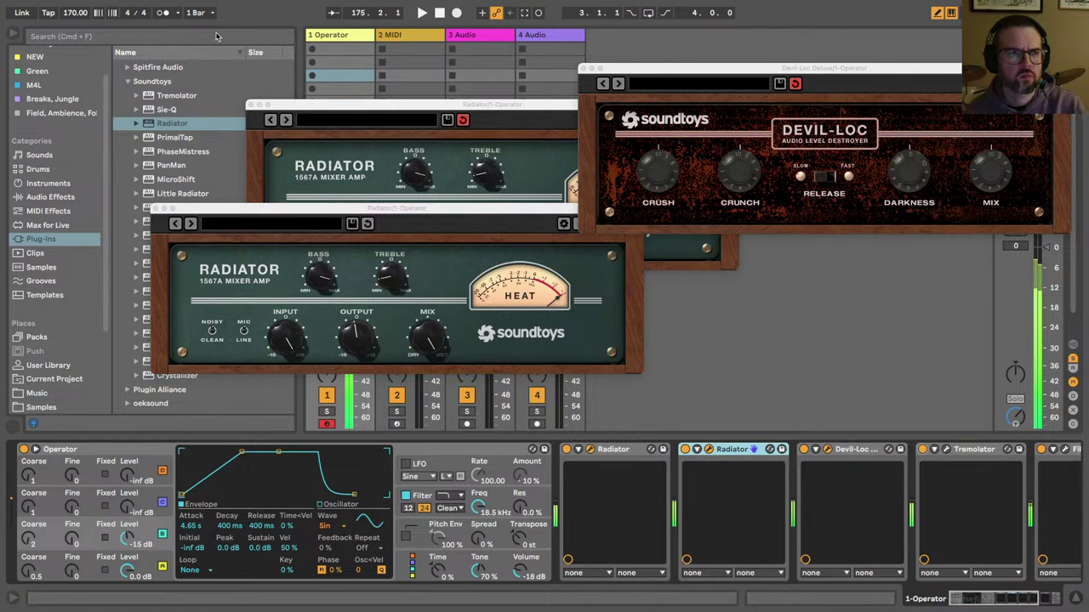
{"action": "left_click", "coordinate": [163, 13]}
{"action": "key", "text": "space"}
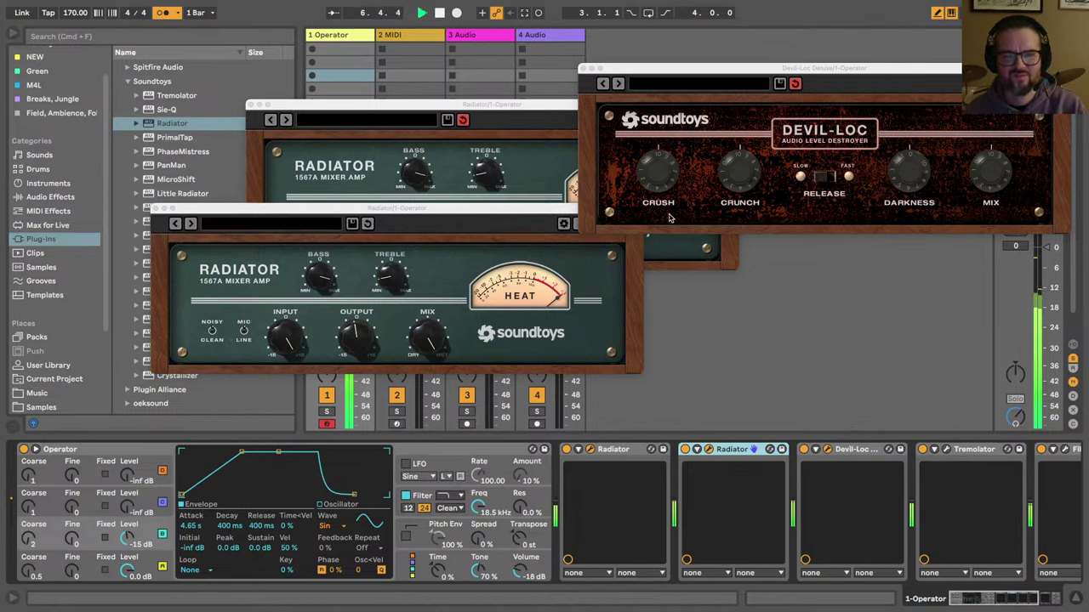
{"action": "left_click", "coordinate": [916, 180]}
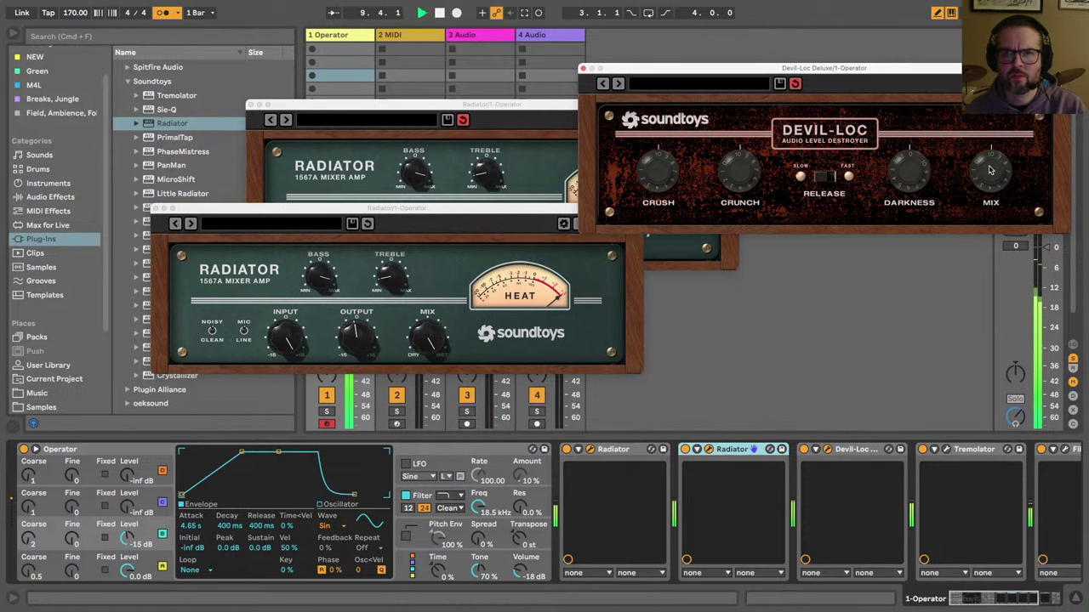
{"action": "left_click", "coordinate": [1041, 450]}
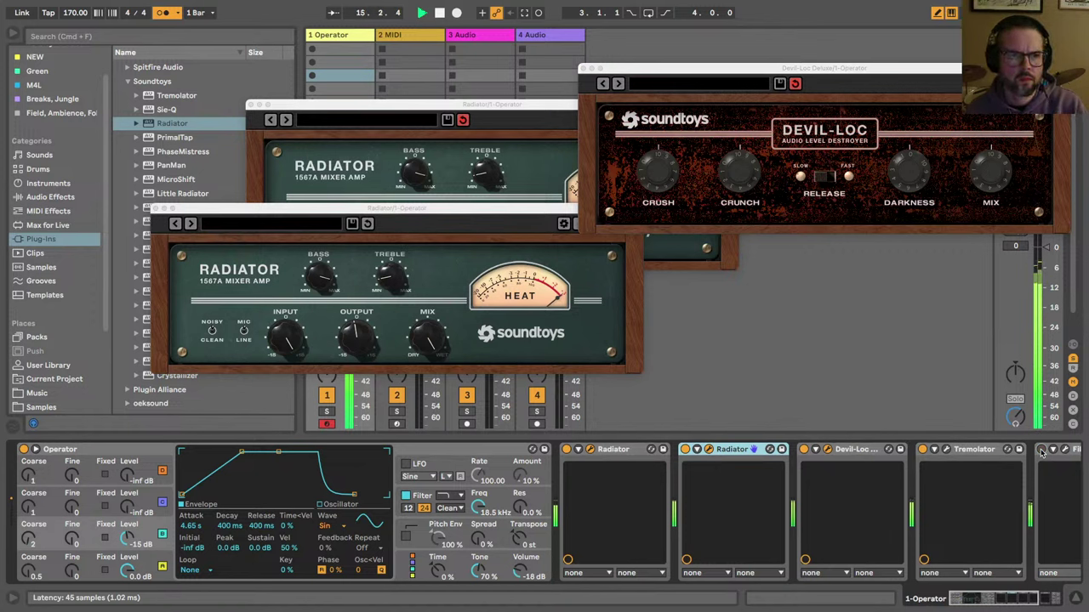
Step: Turn FilterFreak2 back on, and close the Devil-Loc Deluxe window and both Radiator windows
{"action": "left_click", "coordinate": [1041, 450]}
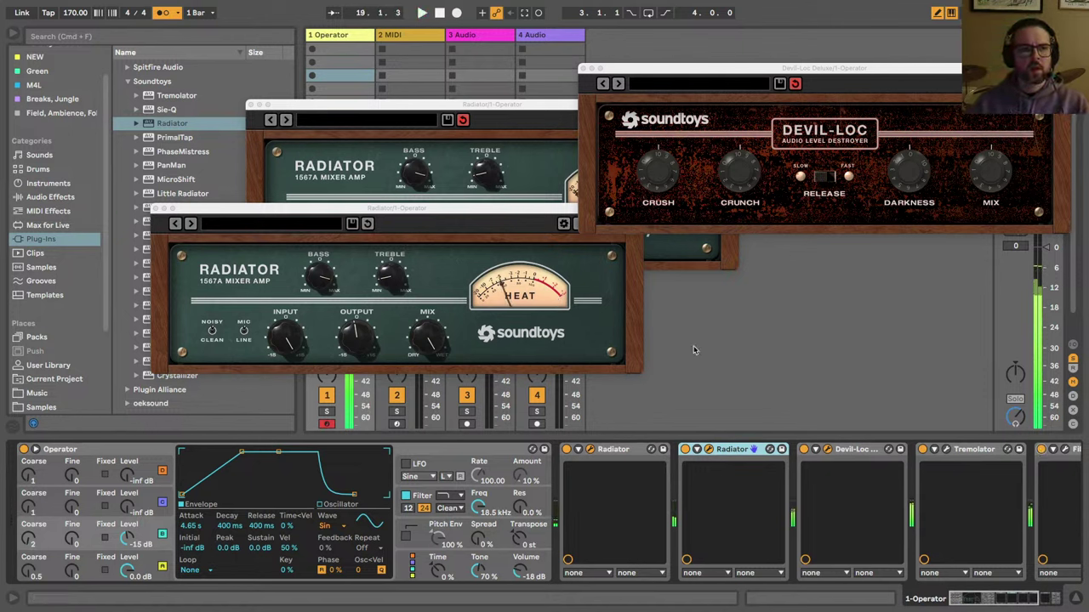
{"action": "left_click", "coordinate": [582, 68]}
{"action": "left_click", "coordinate": [174, 209]}
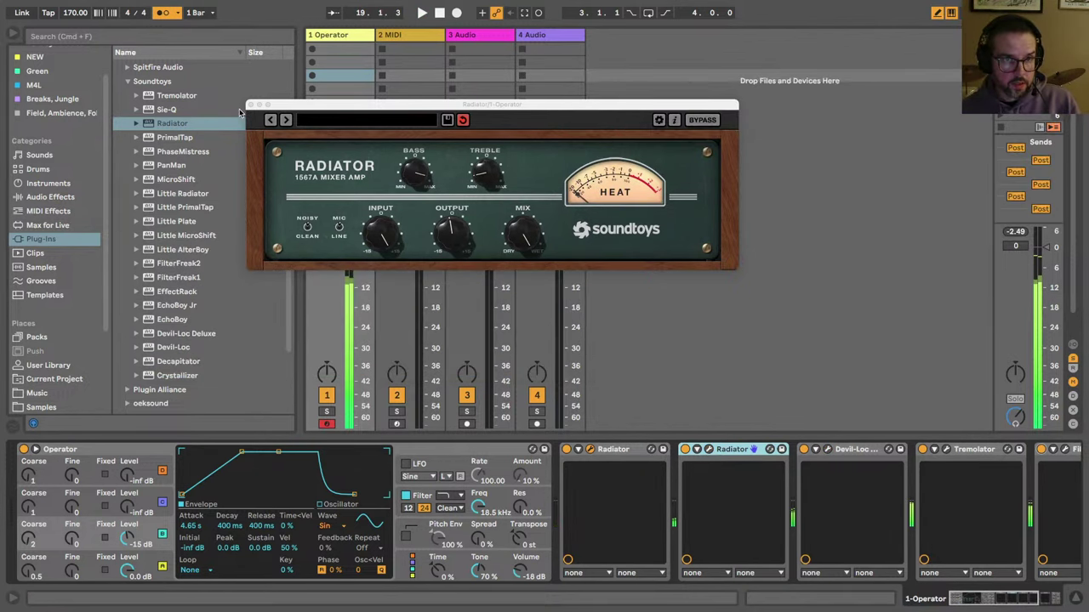
{"action": "left_click", "coordinate": [251, 105]}
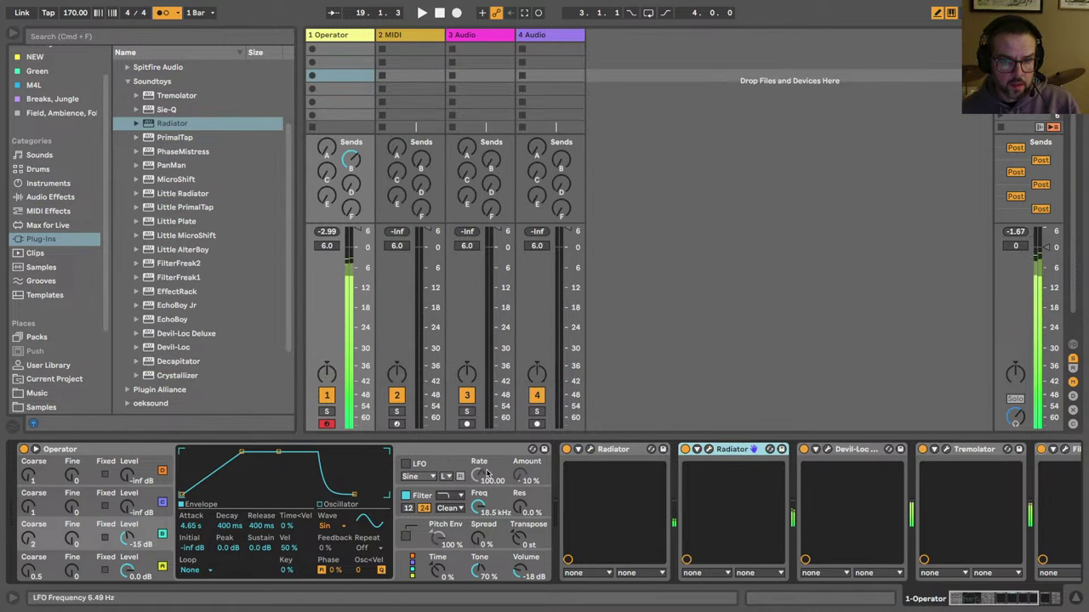
Step: Turn off both Radiators and Devil-Loc Deluxe in the Operator track's chain, and reset the stopped transport to 1.1.1
{"action": "left_click", "coordinate": [568, 449]}
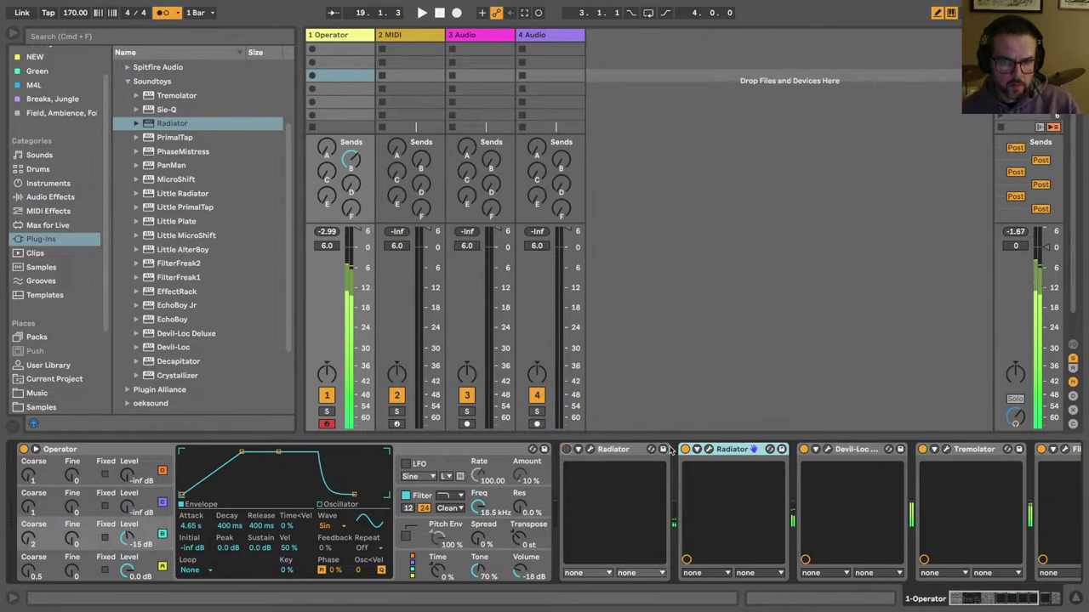
{"action": "left_click", "coordinate": [686, 449]}
{"action": "left_click", "coordinate": [803, 449]}
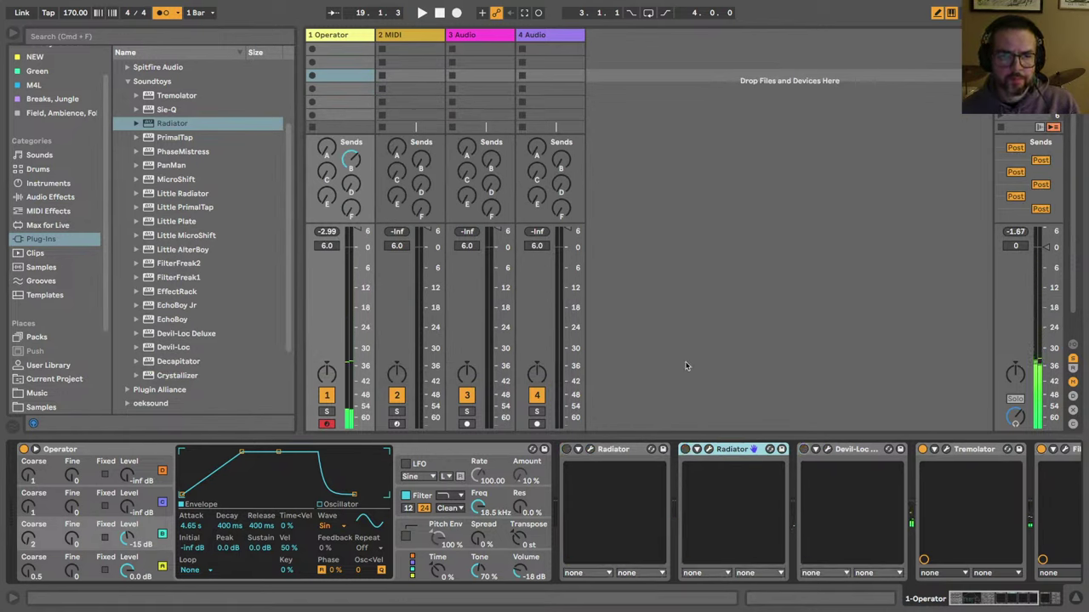
{"action": "left_click", "coordinate": [439, 13]}
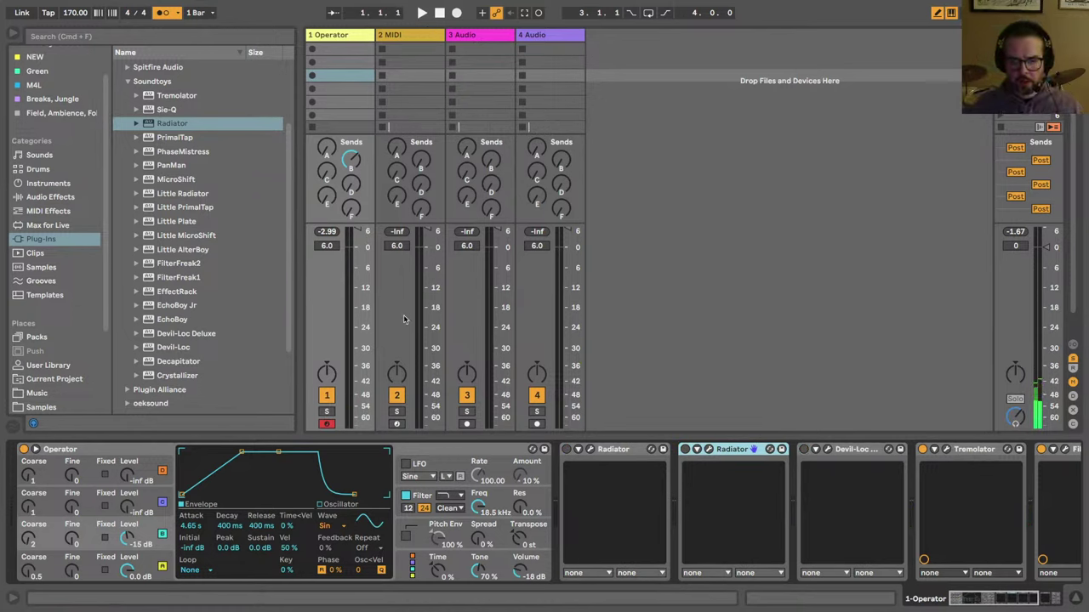